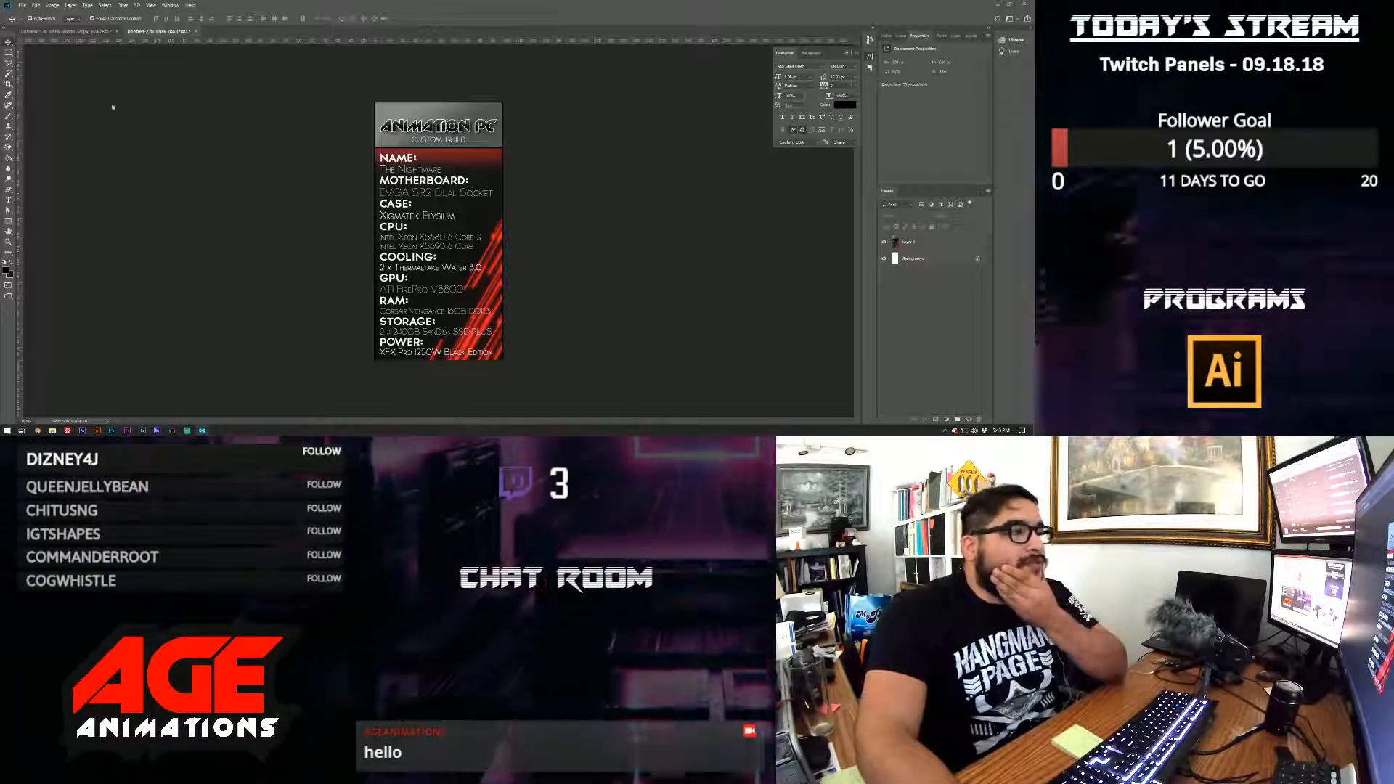
- Compare the "WIDTH 320px" document with the Animation PC panel document
{"action": "left_click", "coordinate": [88, 33]}
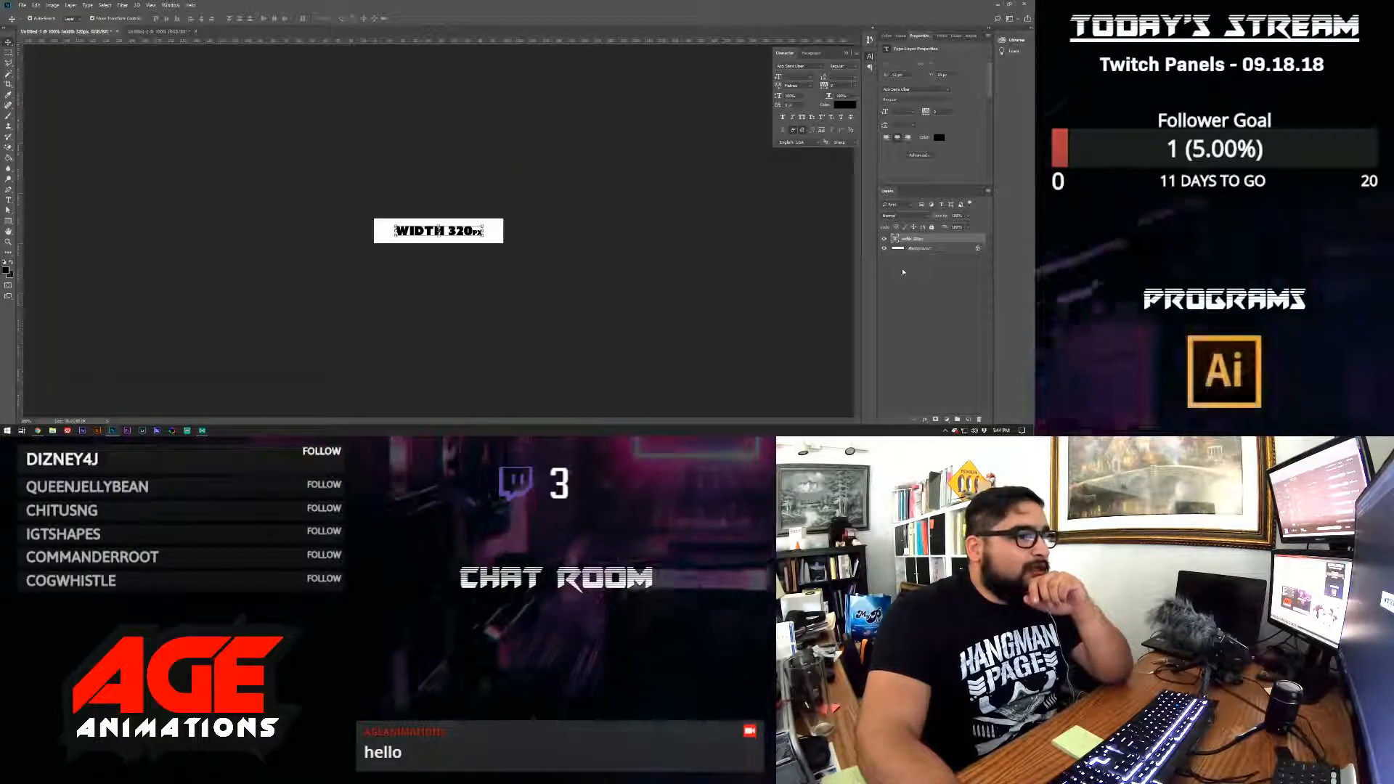
{"action": "left_click", "coordinate": [533, 236]}
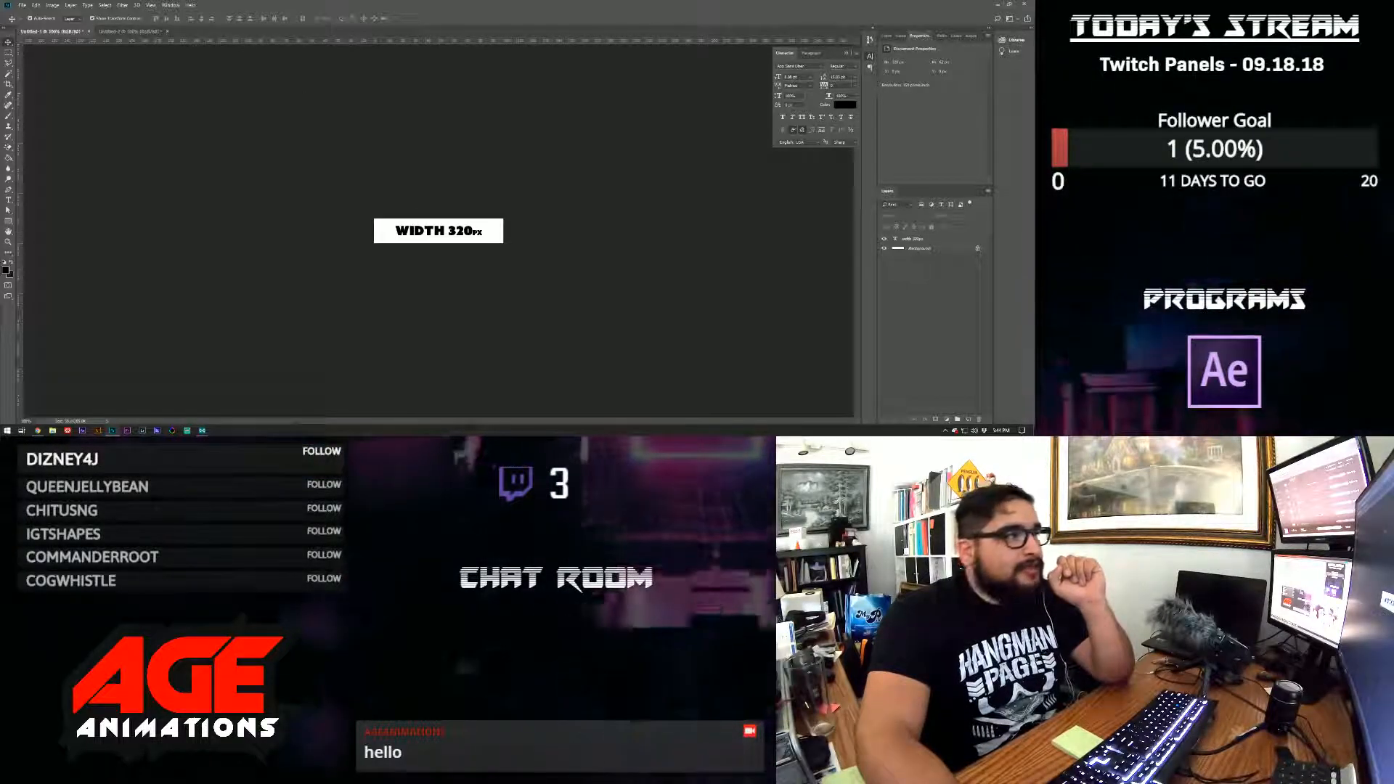
{"action": "left_click", "coordinate": [114, 31]}
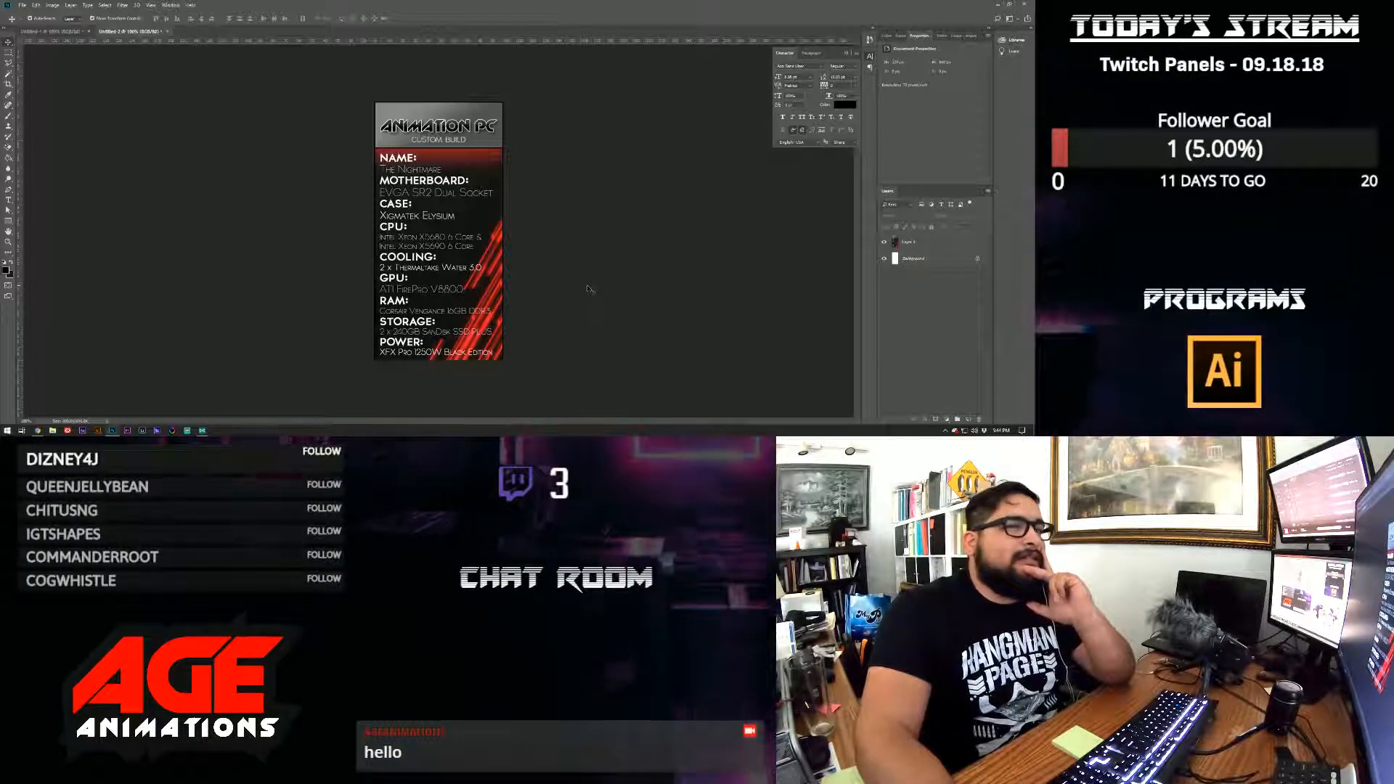
{"action": "left_click", "coordinate": [56, 32]}
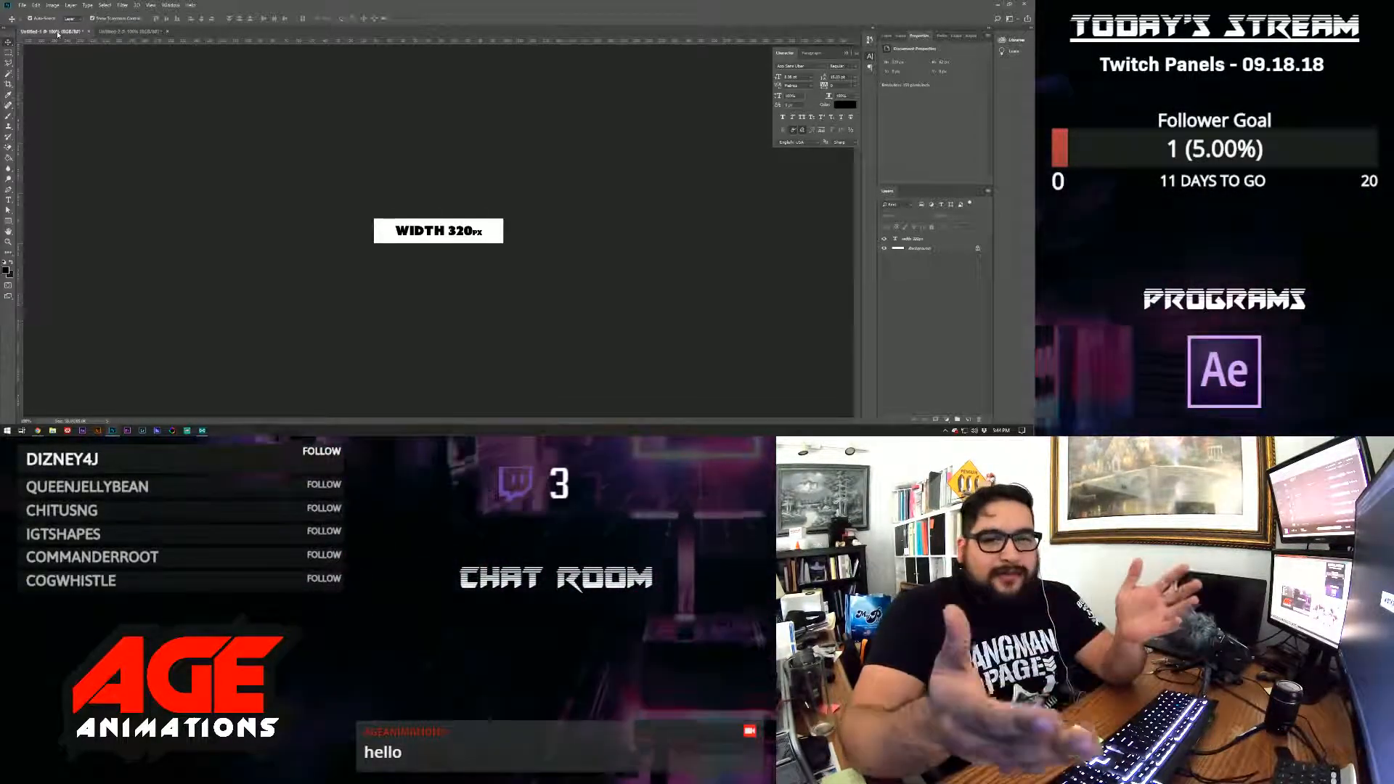
{"action": "left_click", "coordinate": [155, 33]}
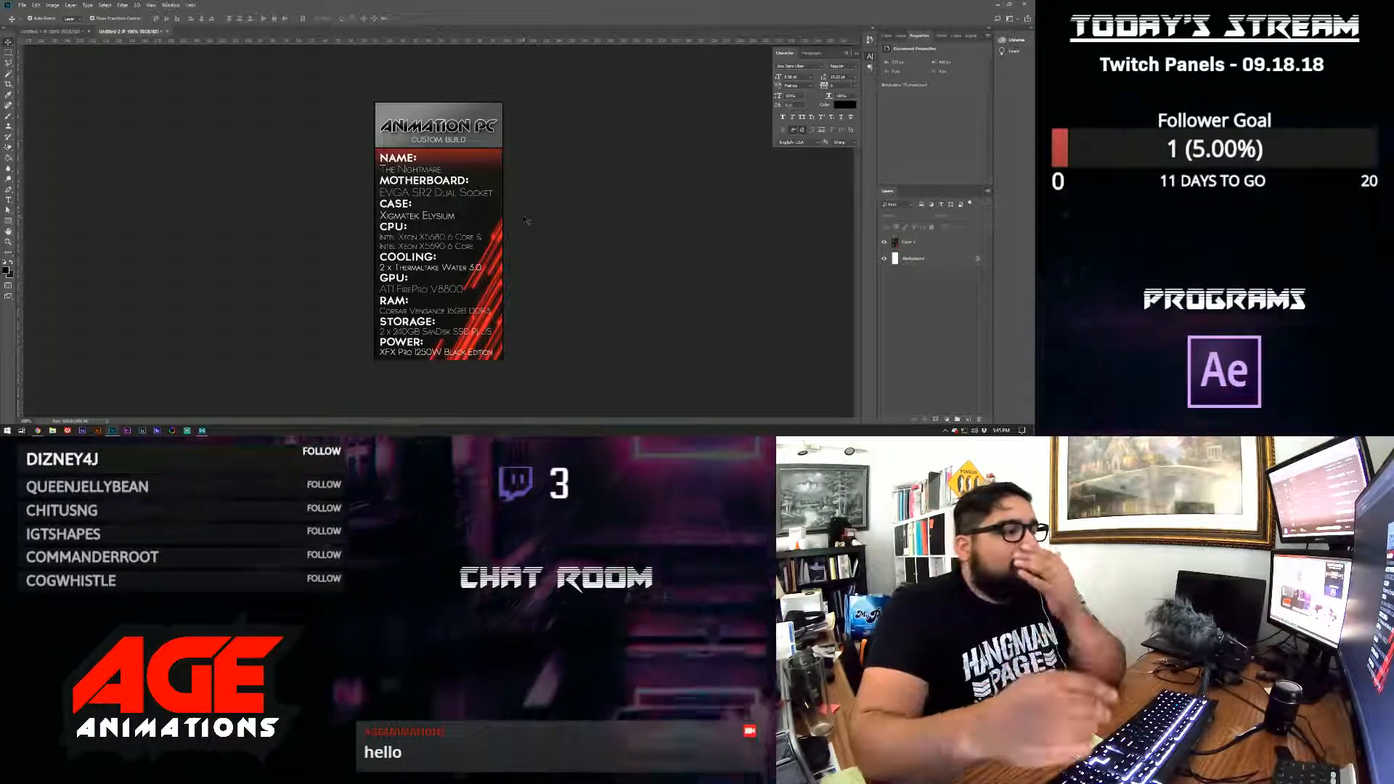
- Switch to the media player, watch and replay the gold UCEJP emblem video, and close the player
{"action": "left_click", "coordinate": [52, 431]}
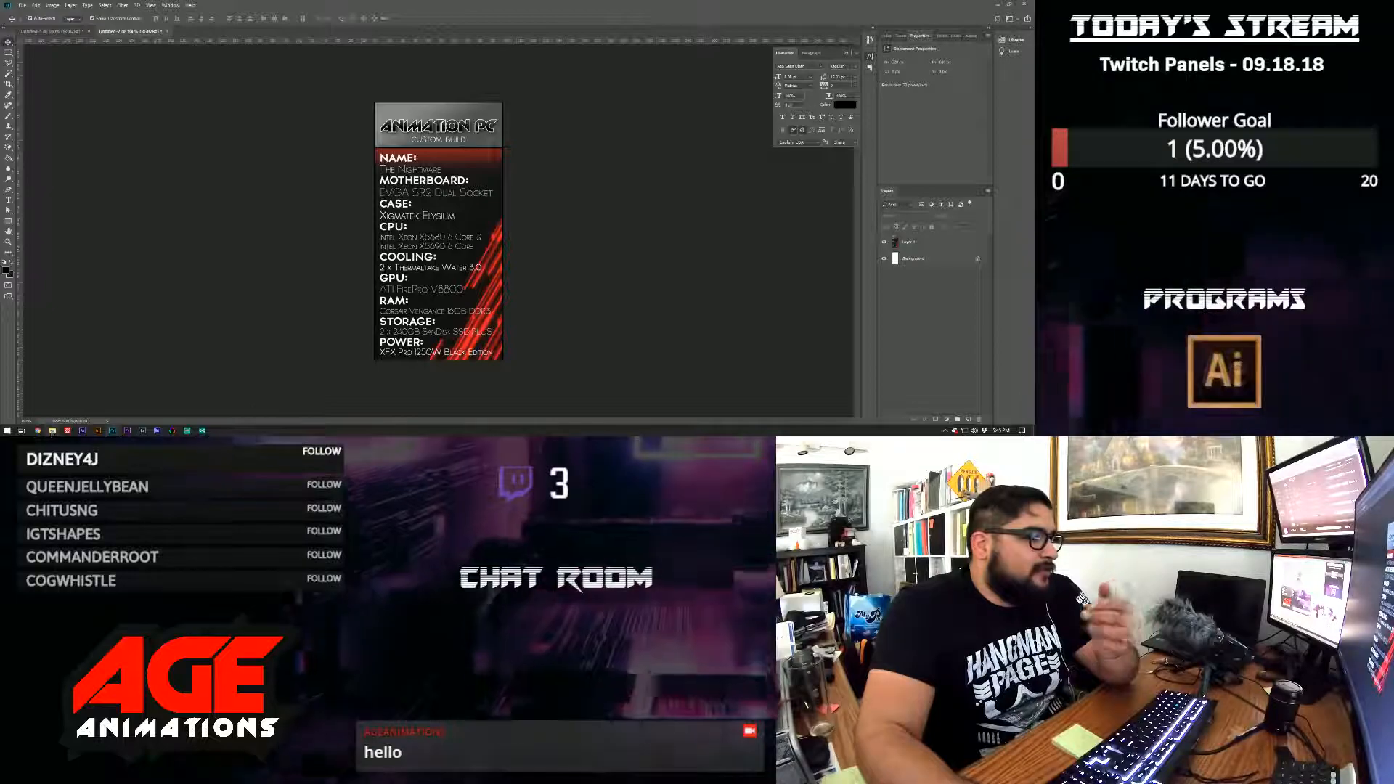
{"action": "left_click_drag", "start_coordinate": [357, 112], "coordinate": [0, 29]}
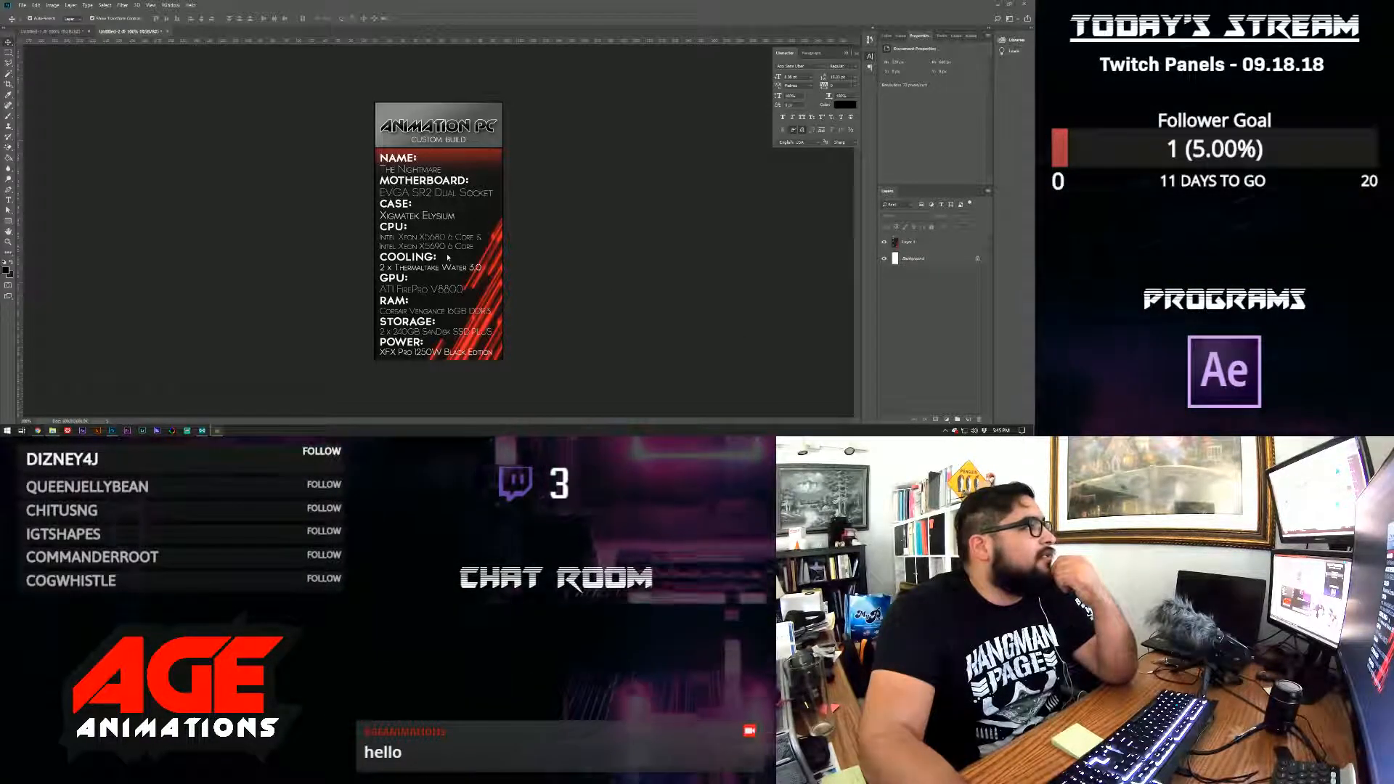
{"action": "left_click_drag", "start_coordinate": [466, 41], "coordinate": [427, 0]}
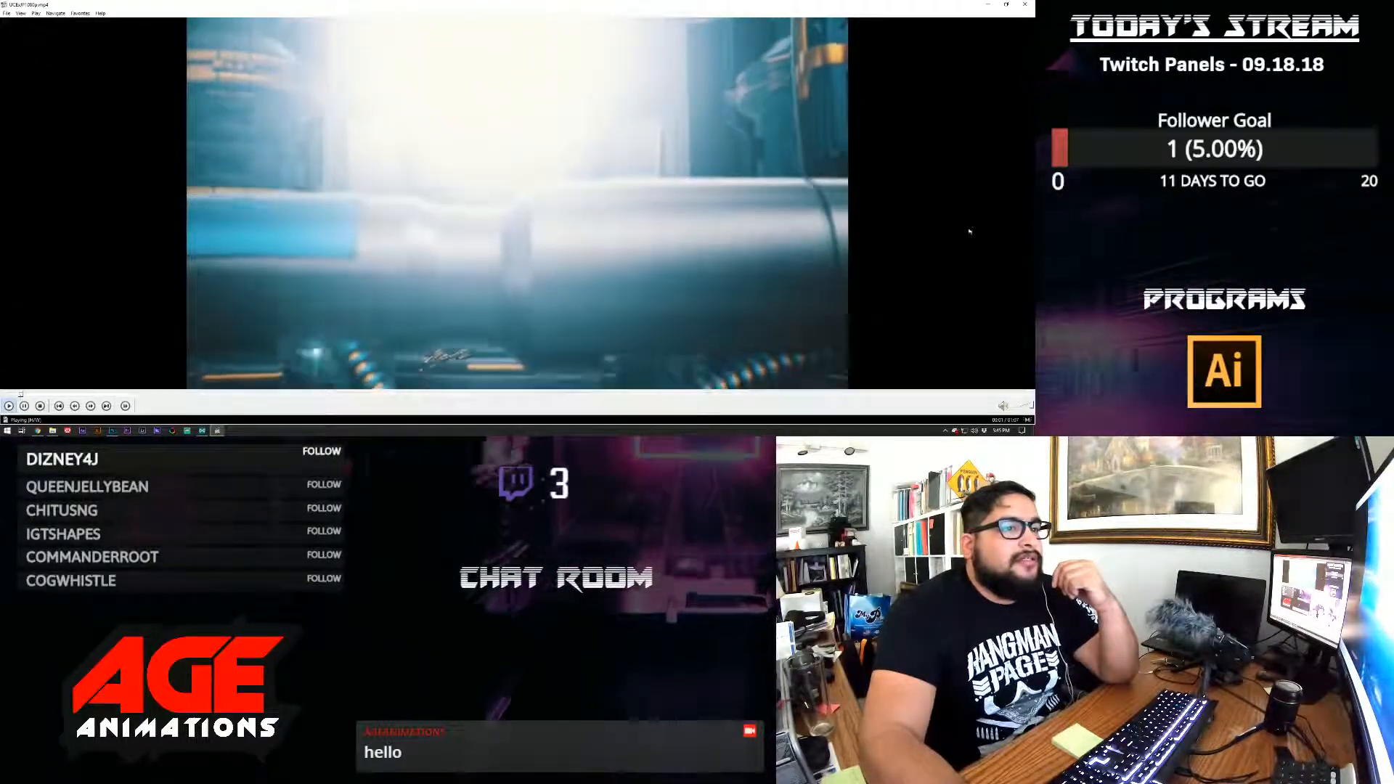
{"action": "double_click", "coordinate": [977, 230]}
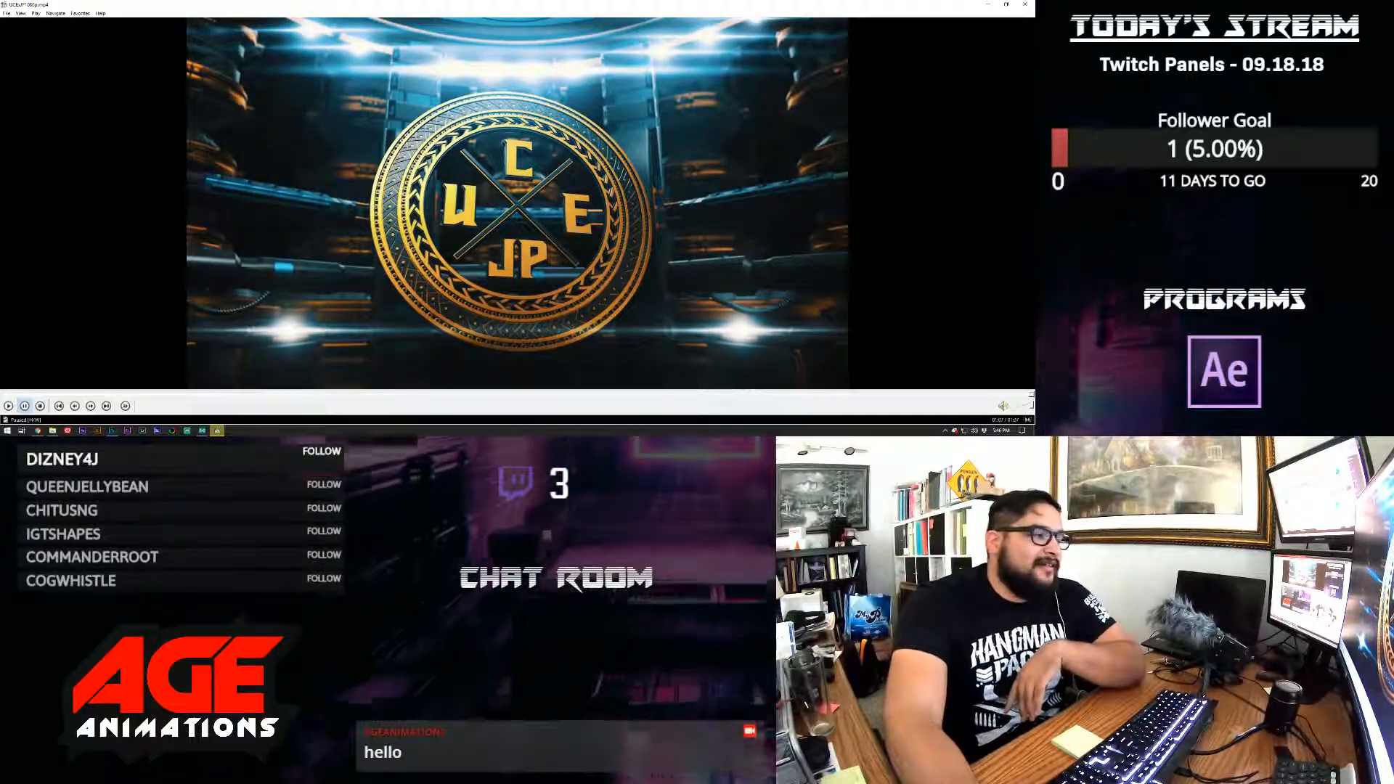
{"action": "left_click", "coordinate": [9, 406]}
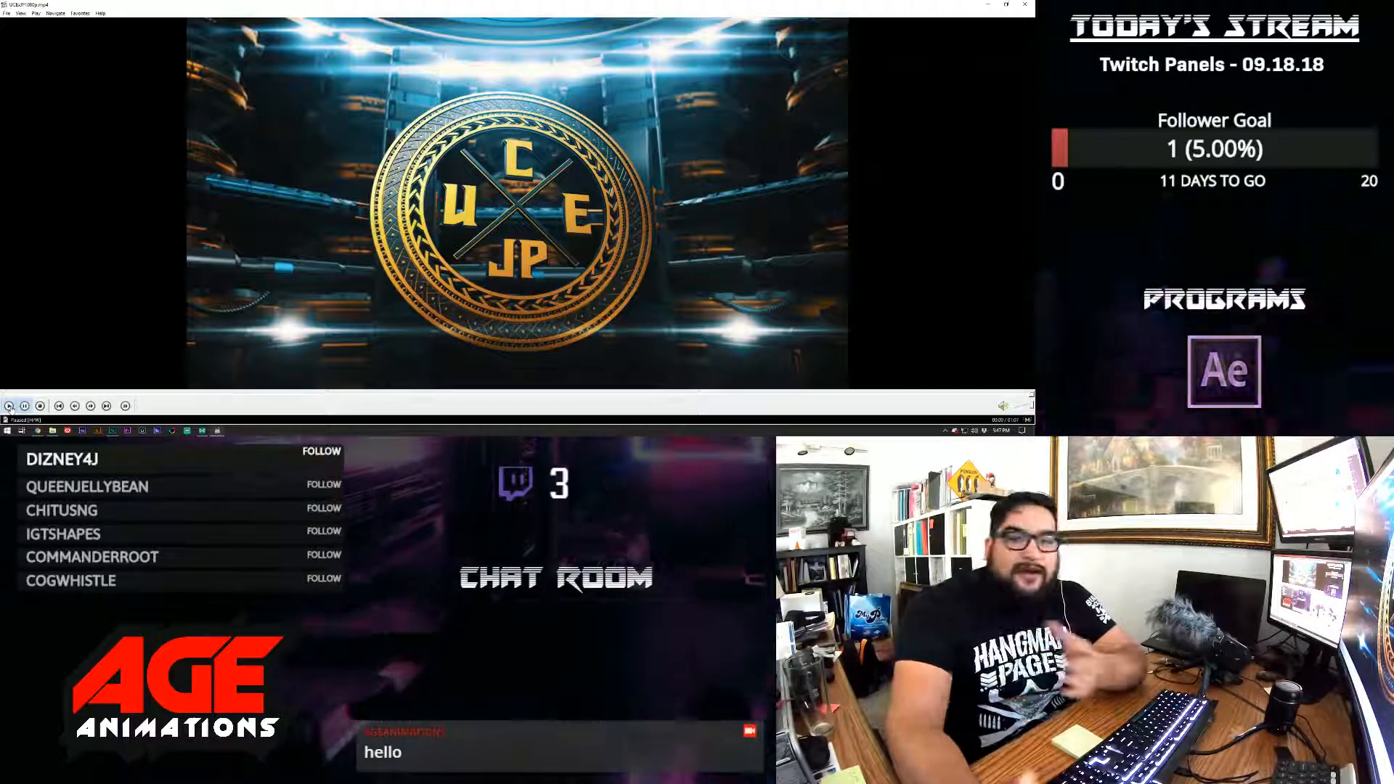
{"action": "left_click", "coordinate": [9, 406]}
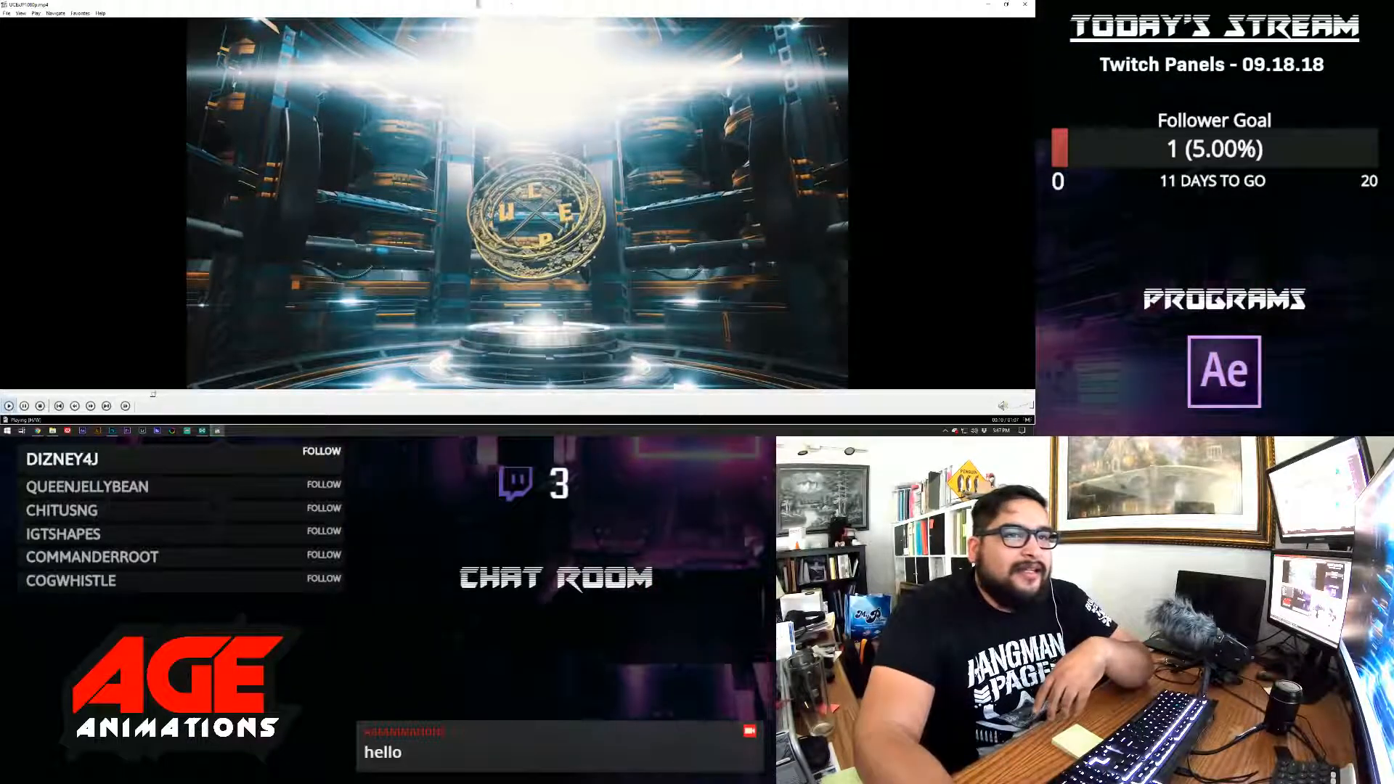
{"action": "double_click", "coordinate": [465, 4]}
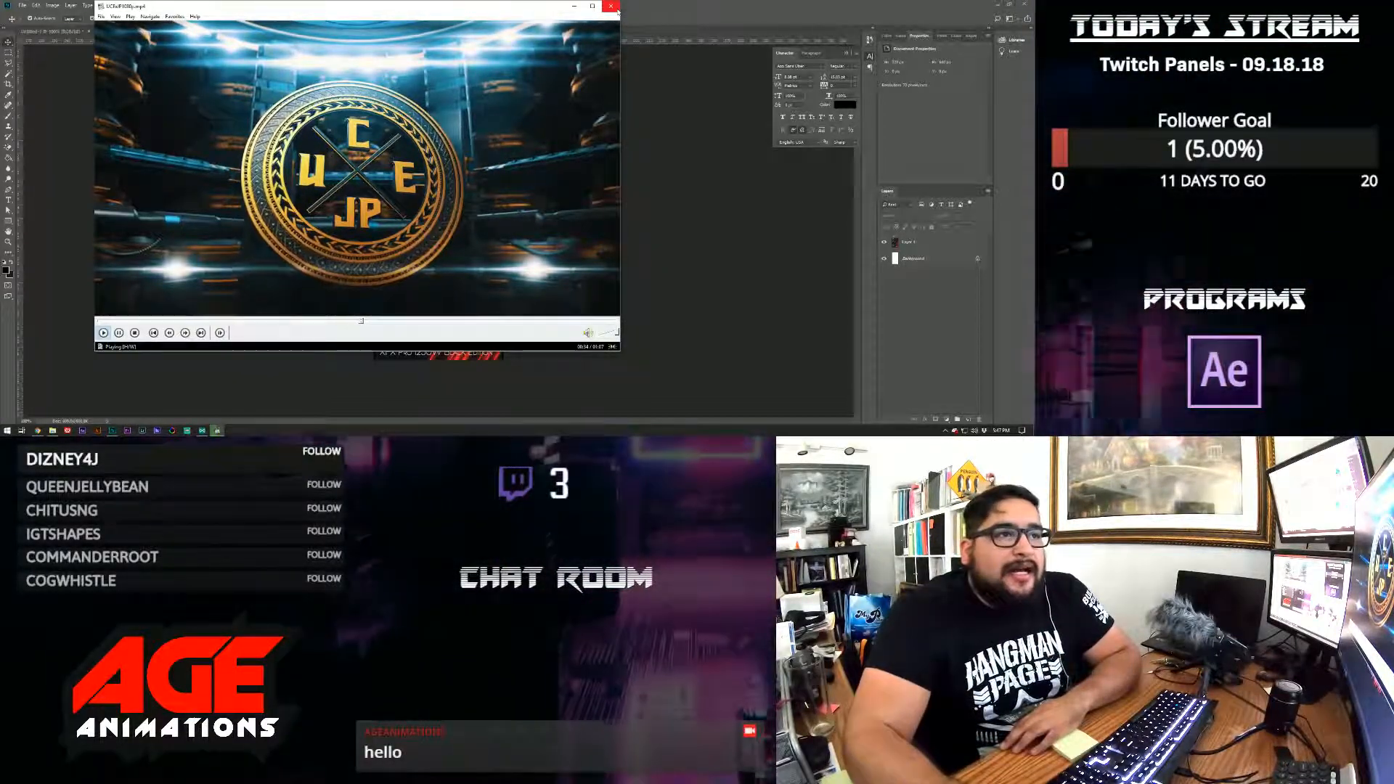
{"action": "left_click", "coordinate": [617, 11]}
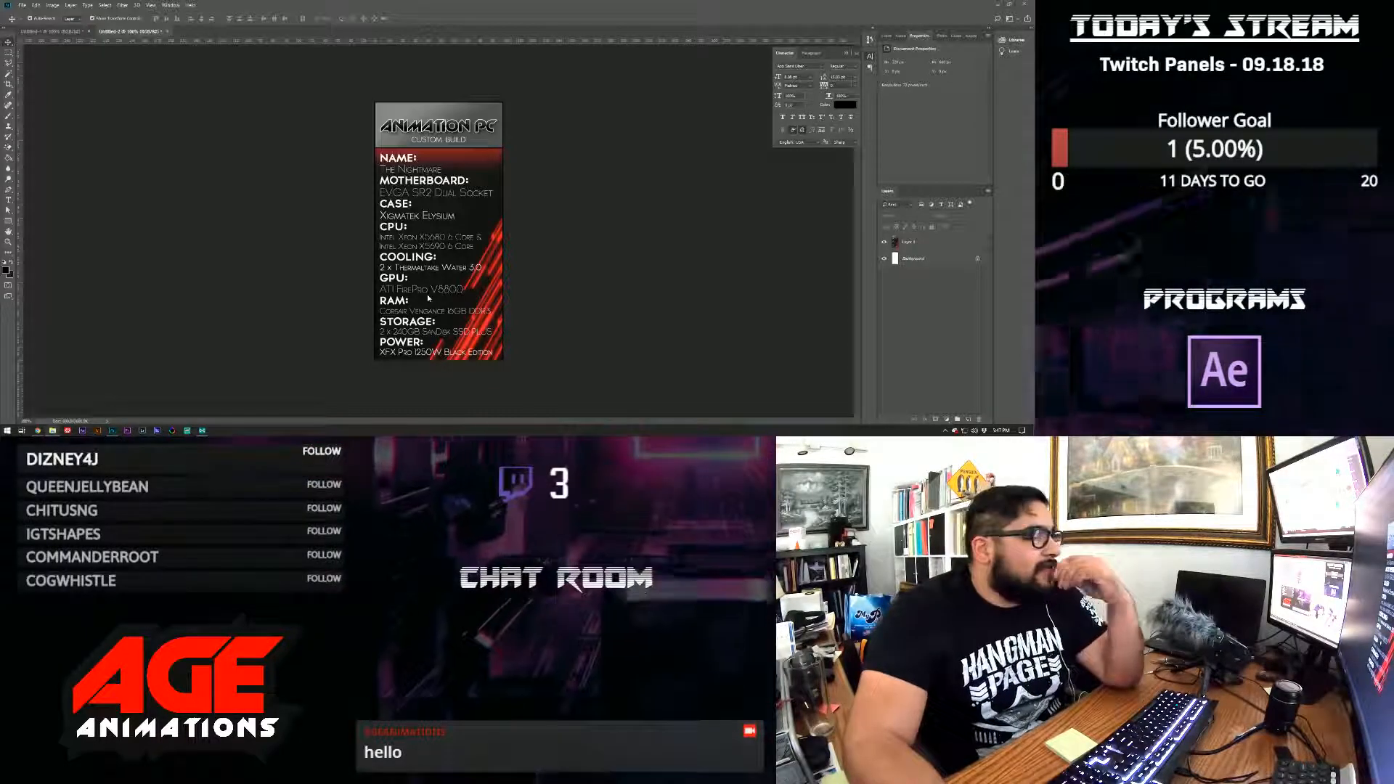
- Examine the hardware specification text on the Animation PC panel up close
{"action": "left_click", "coordinate": [9, 243]}
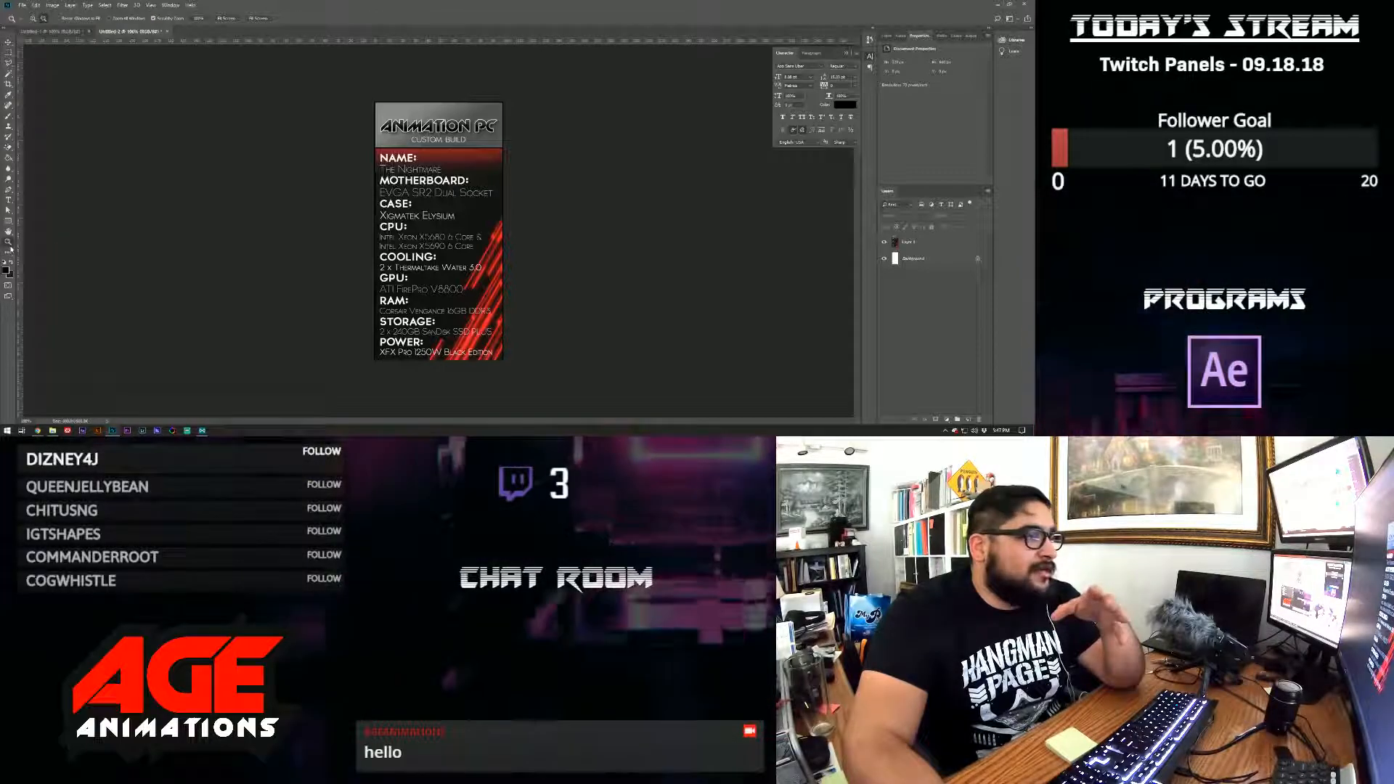
{"action": "left_click_drag", "start_coordinate": [453, 251], "coordinate": [459, 255]}
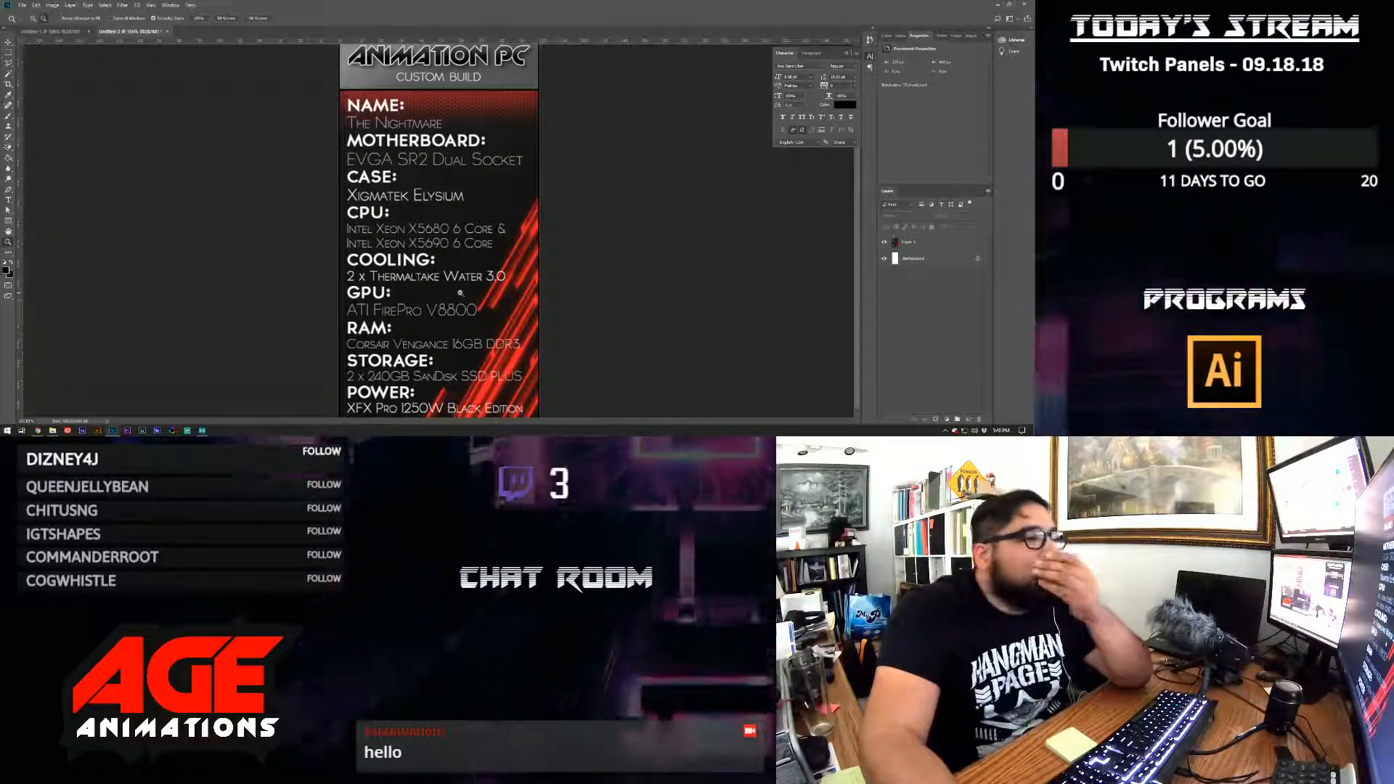
{"action": "scroll", "coordinate": [472, 276], "scroll_direction": "down", "scroll_amount": 2}
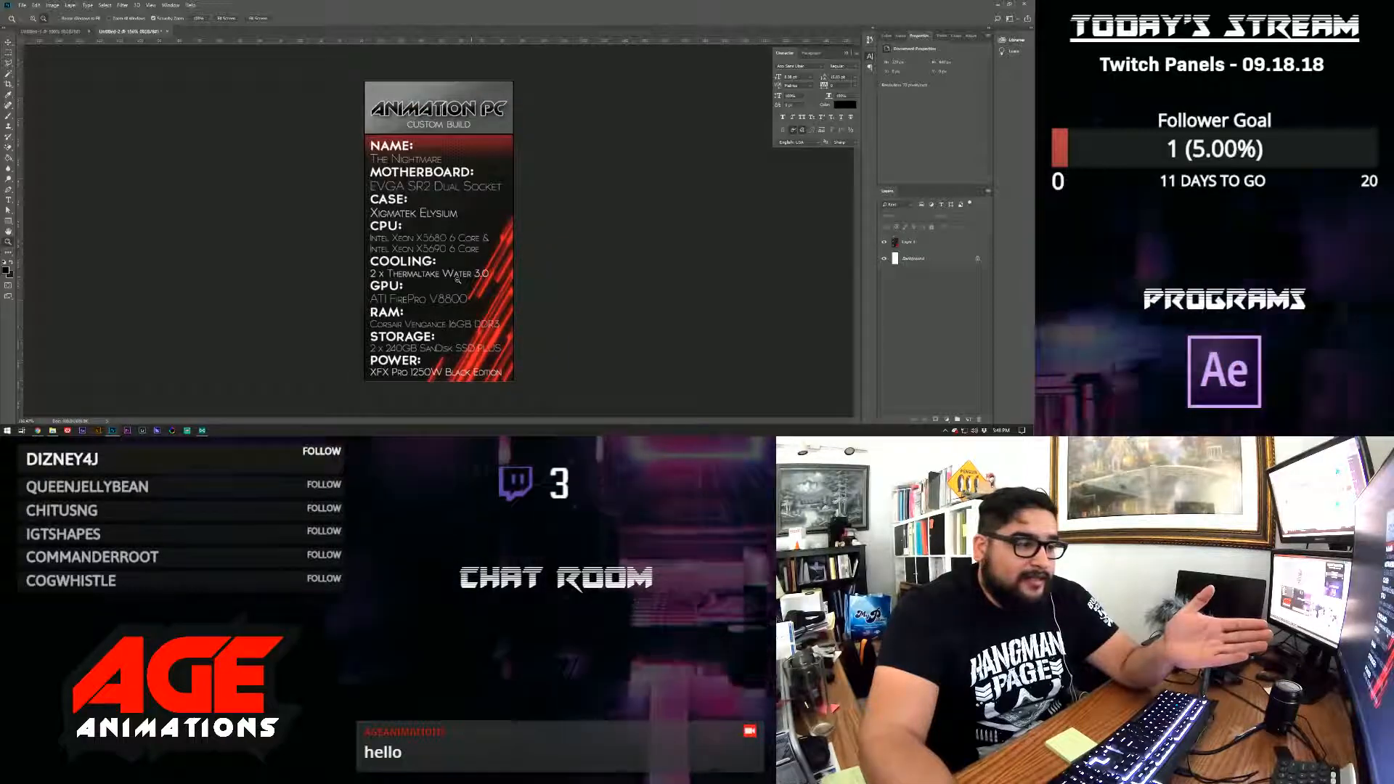
{"action": "scroll", "coordinate": [411, 380], "scroll_direction": "up", "scroll_amount": 3}
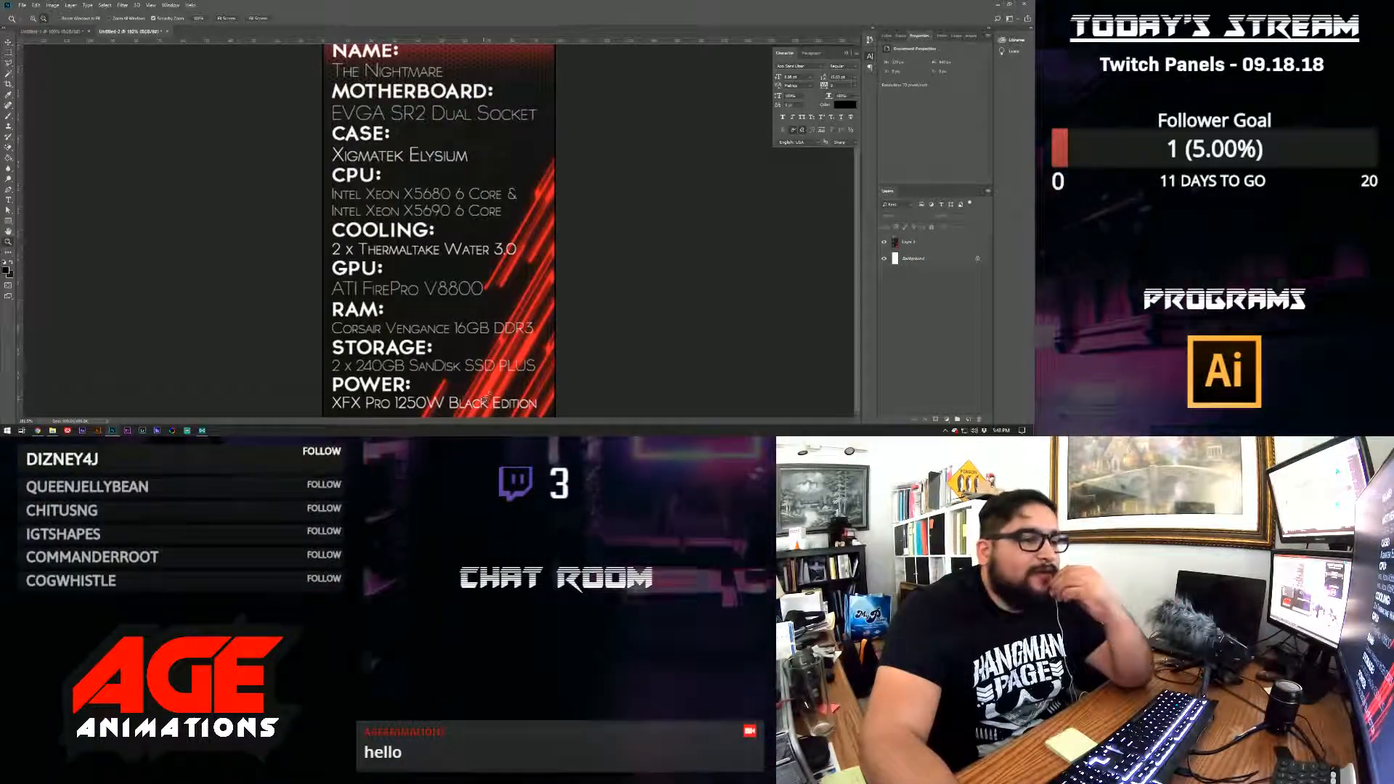
{"action": "scroll", "coordinate": [483, 401], "scroll_direction": "down", "scroll_amount": 3}
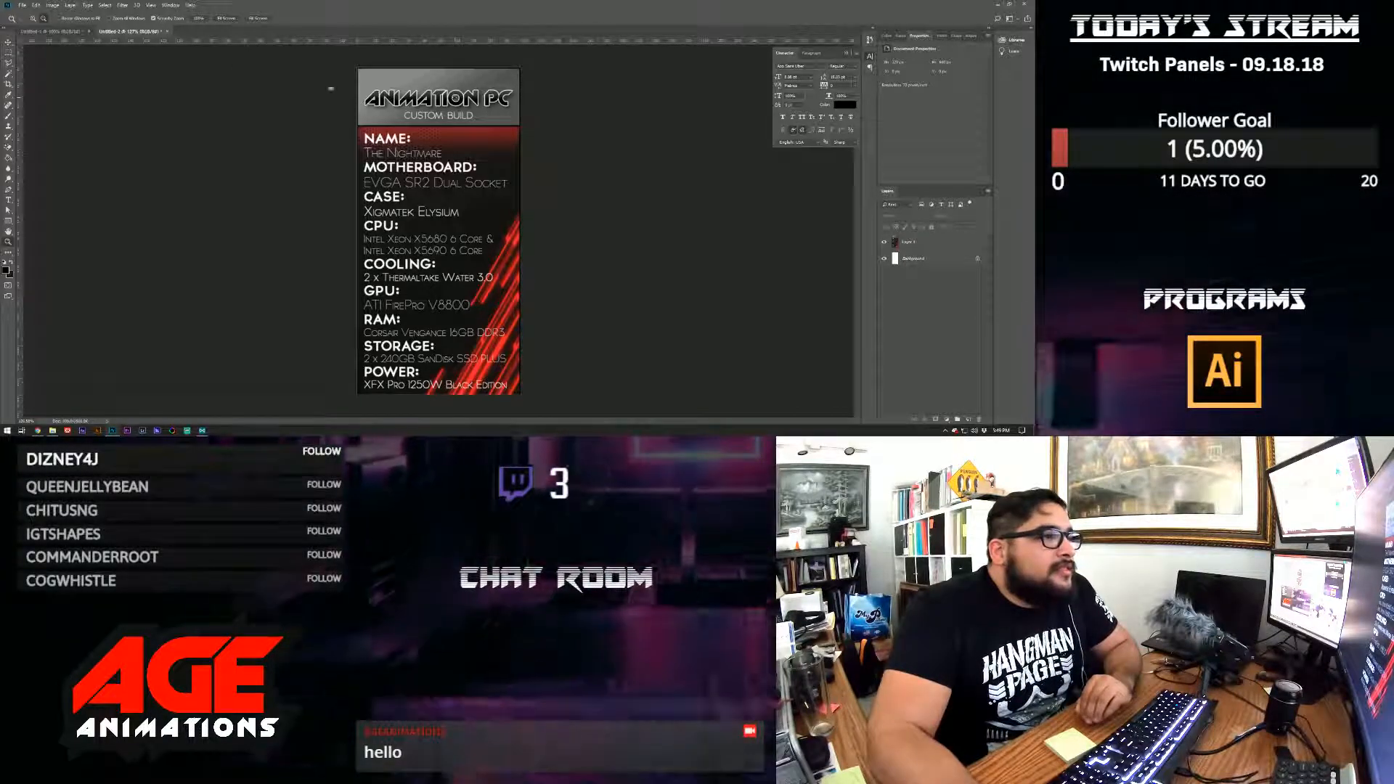
- Resize the Animation PC panel image to 200 percent of its width and height
{"action": "left_click", "coordinate": [52, 5]}
{"action": "left_click", "coordinate": [83, 67]}
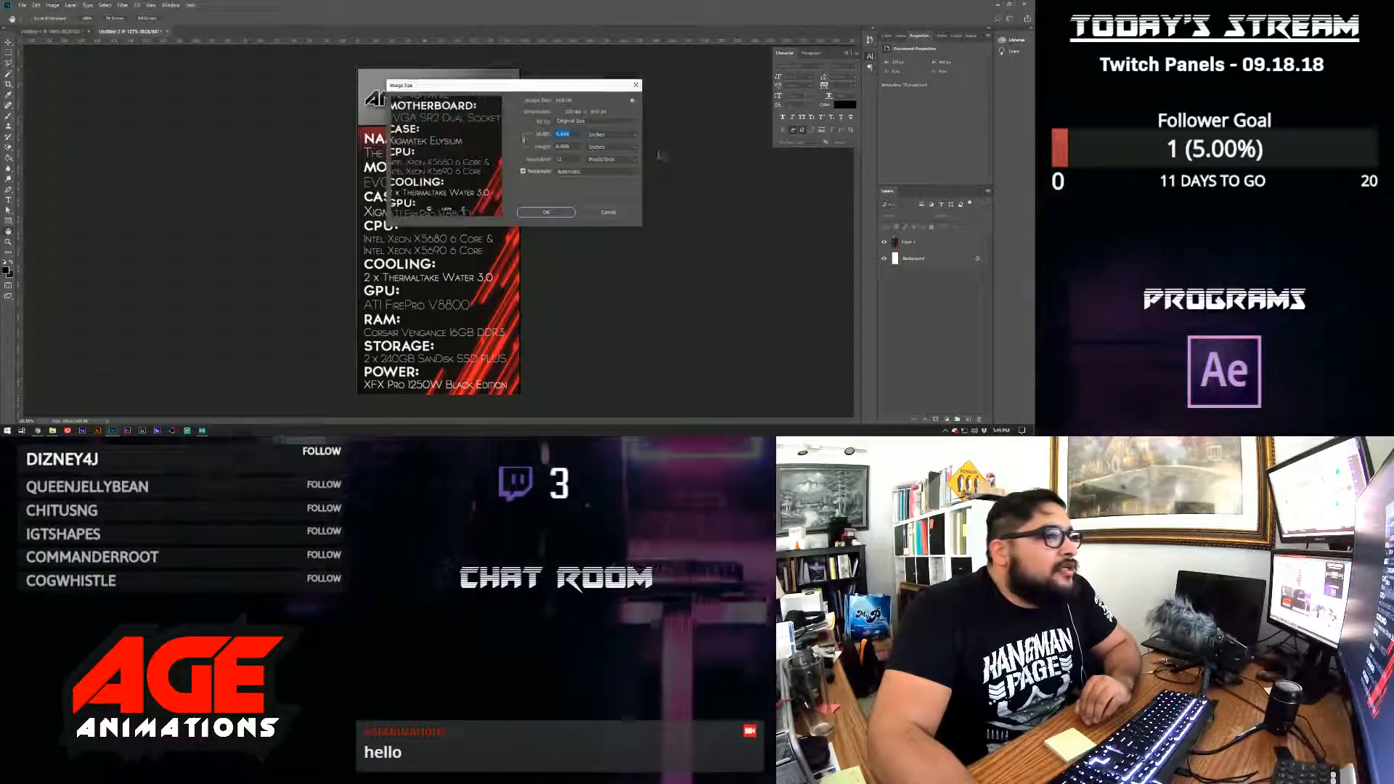
{"action": "left_click", "coordinate": [612, 134]}
{"action": "left_click", "coordinate": [625, 147]}
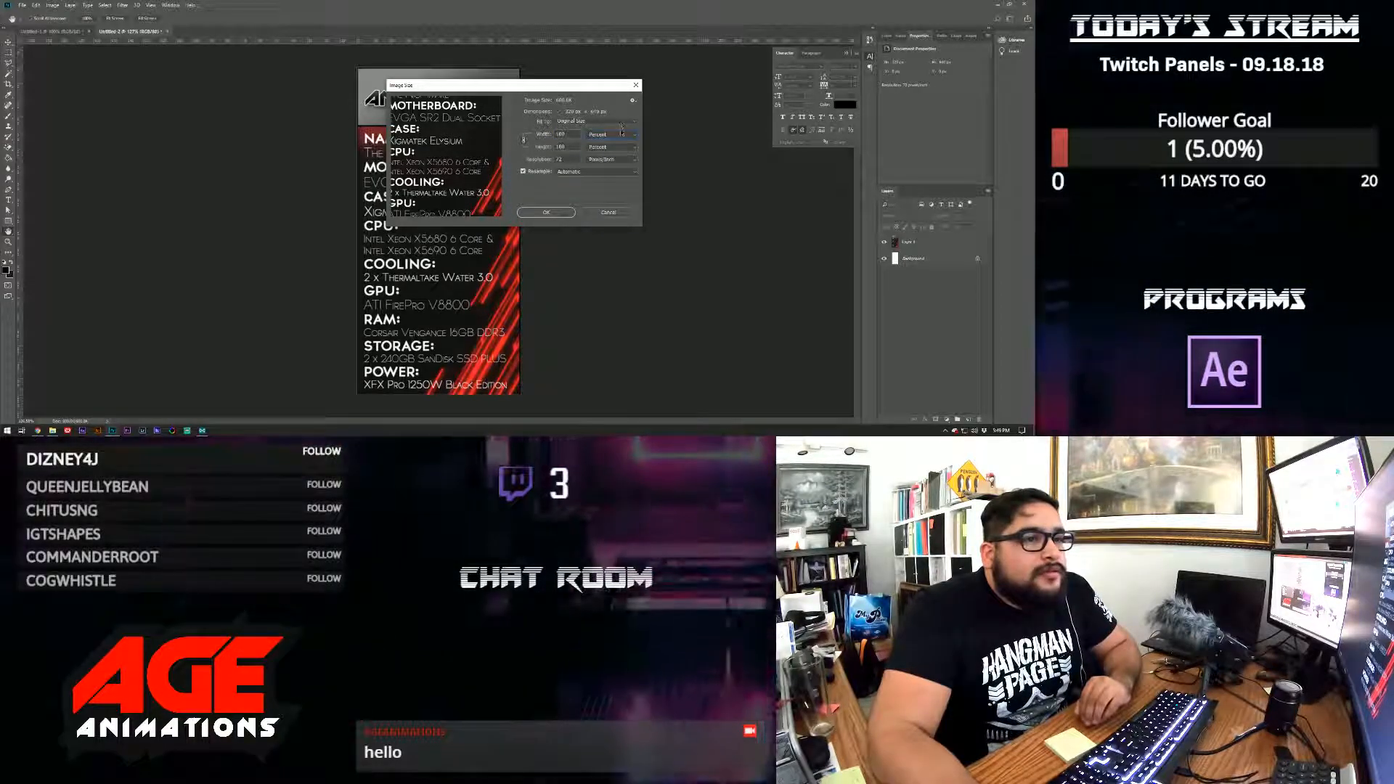
{"action": "left_click", "coordinate": [621, 130]}
{"action": "left_click", "coordinate": [612, 143]}
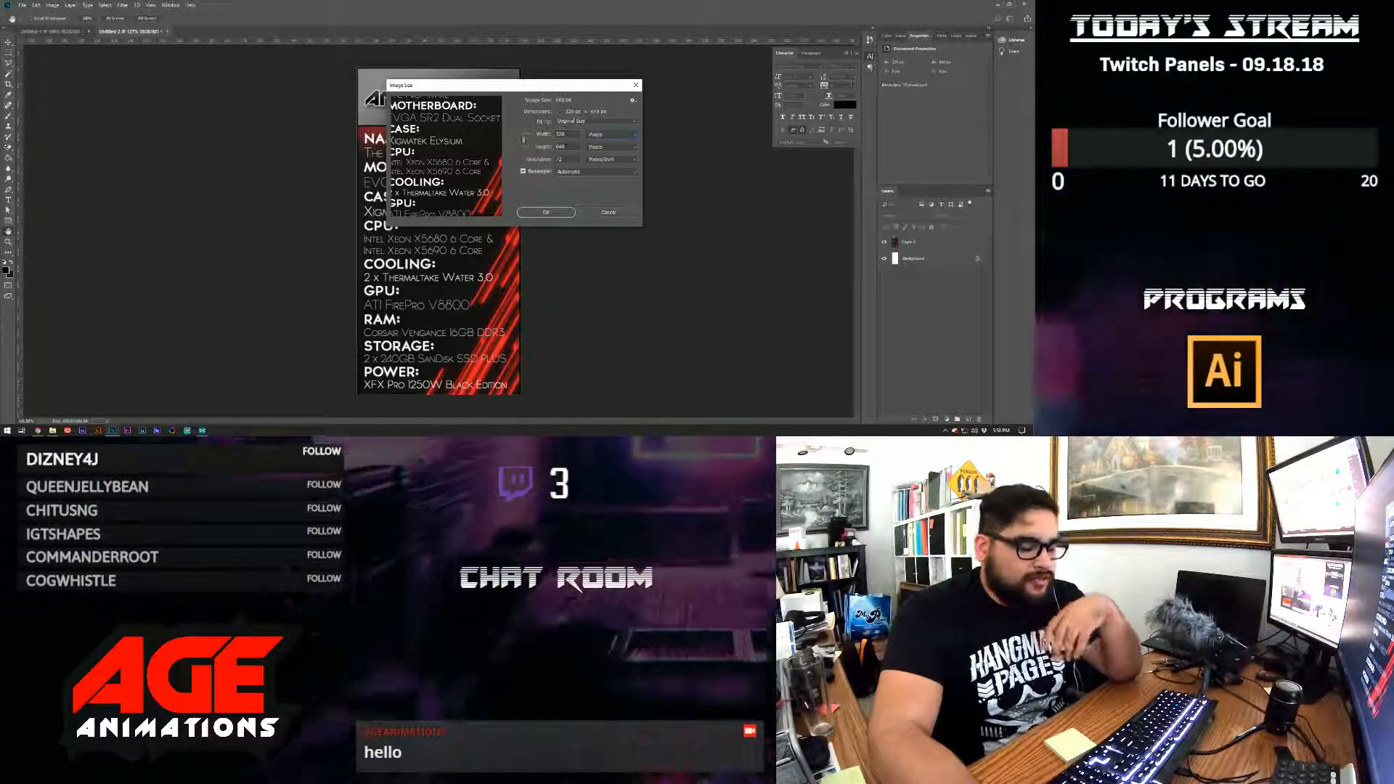
{"action": "left_click", "coordinate": [574, 135]}
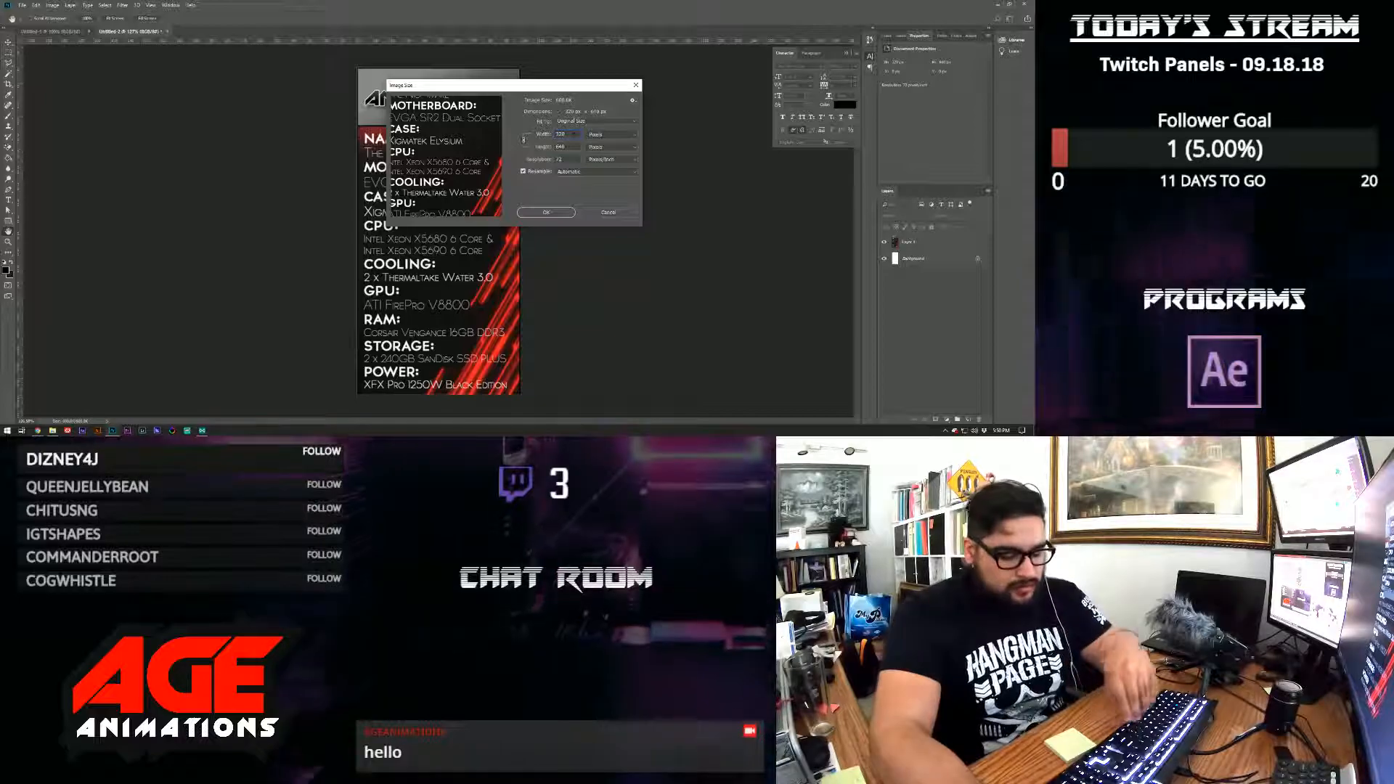
{"action": "left_click", "coordinate": [605, 135]}
{"action": "left_click", "coordinate": [605, 143]}
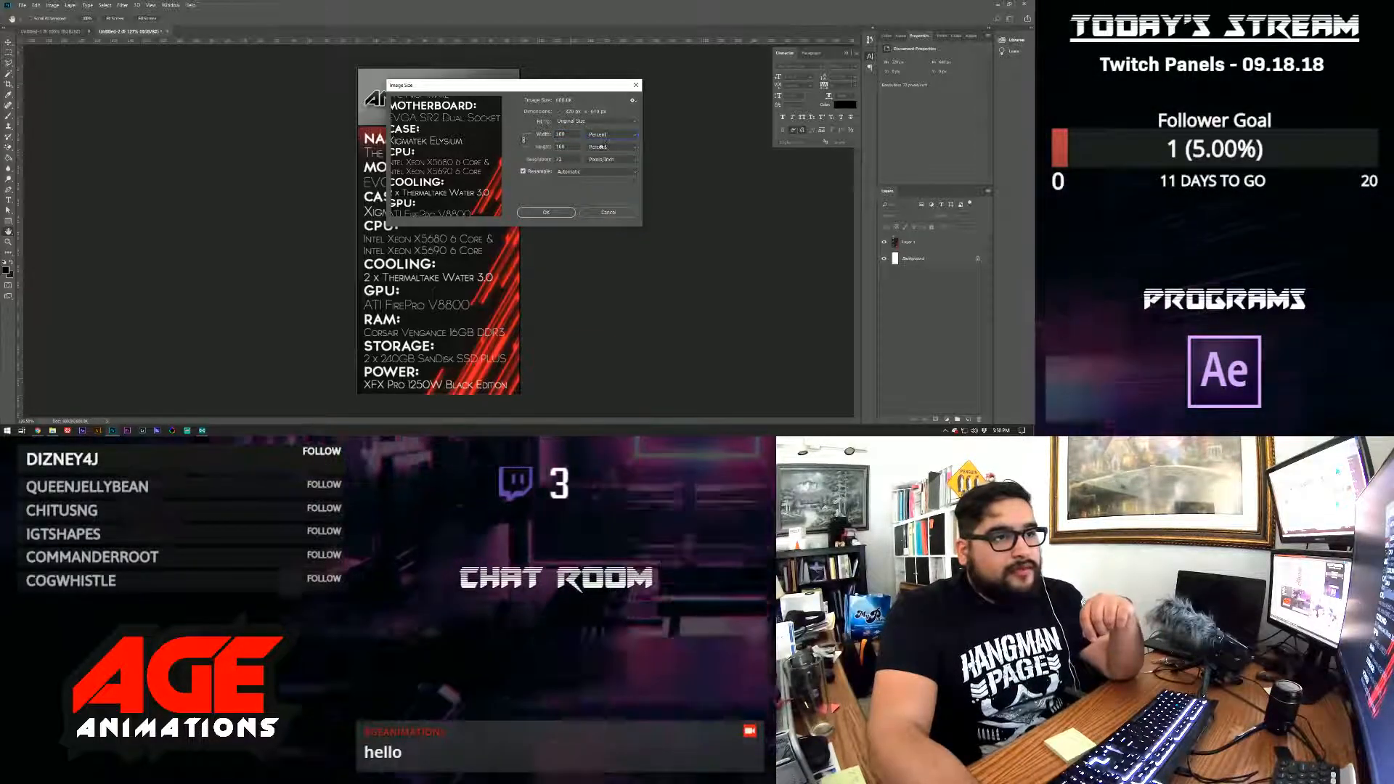
{"action": "double_click", "coordinate": [573, 135]}
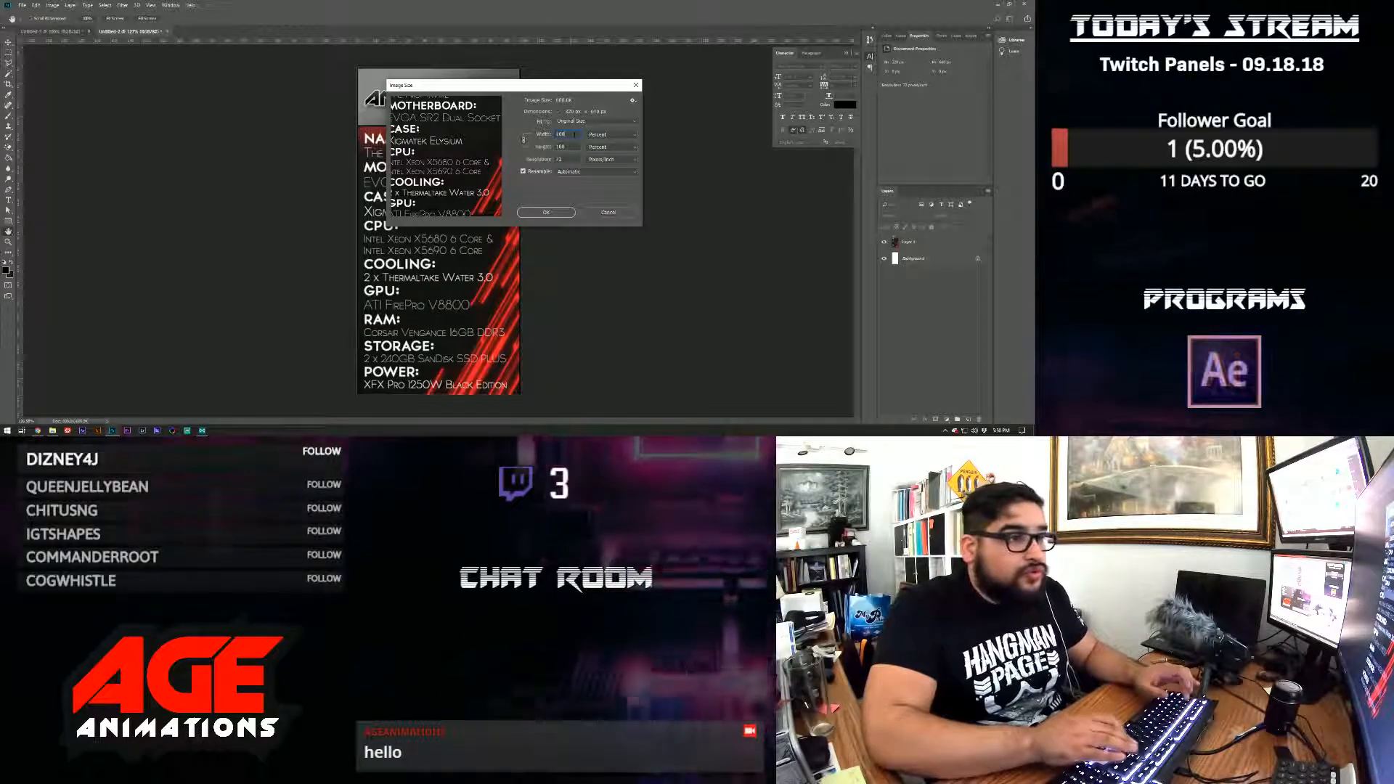
{"action": "type", "text": "200"}
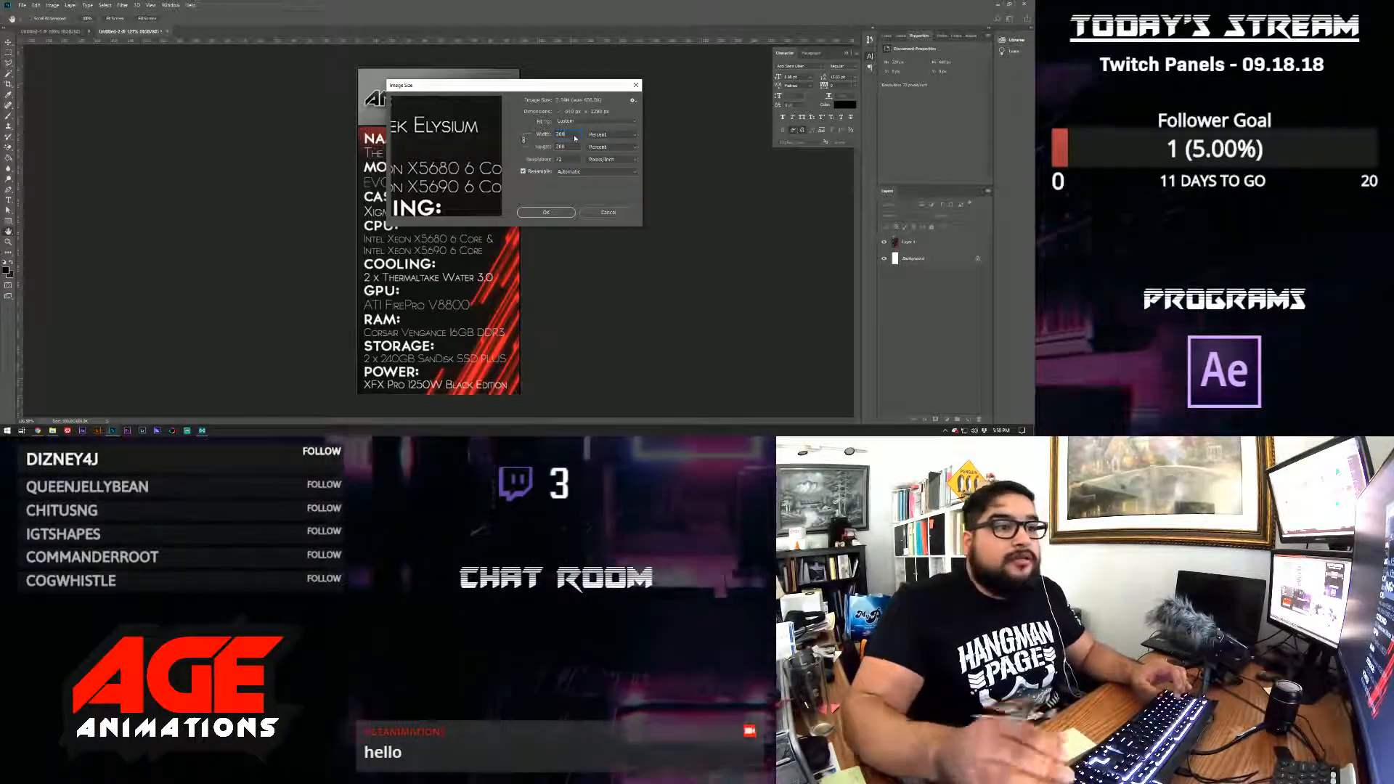
{"action": "left_click", "coordinate": [546, 212]}
- Marquee the "ANIMATION PC" title area of the panel header, fill it with black on a new layer, and deselect it
{"action": "key", "text": "z"}
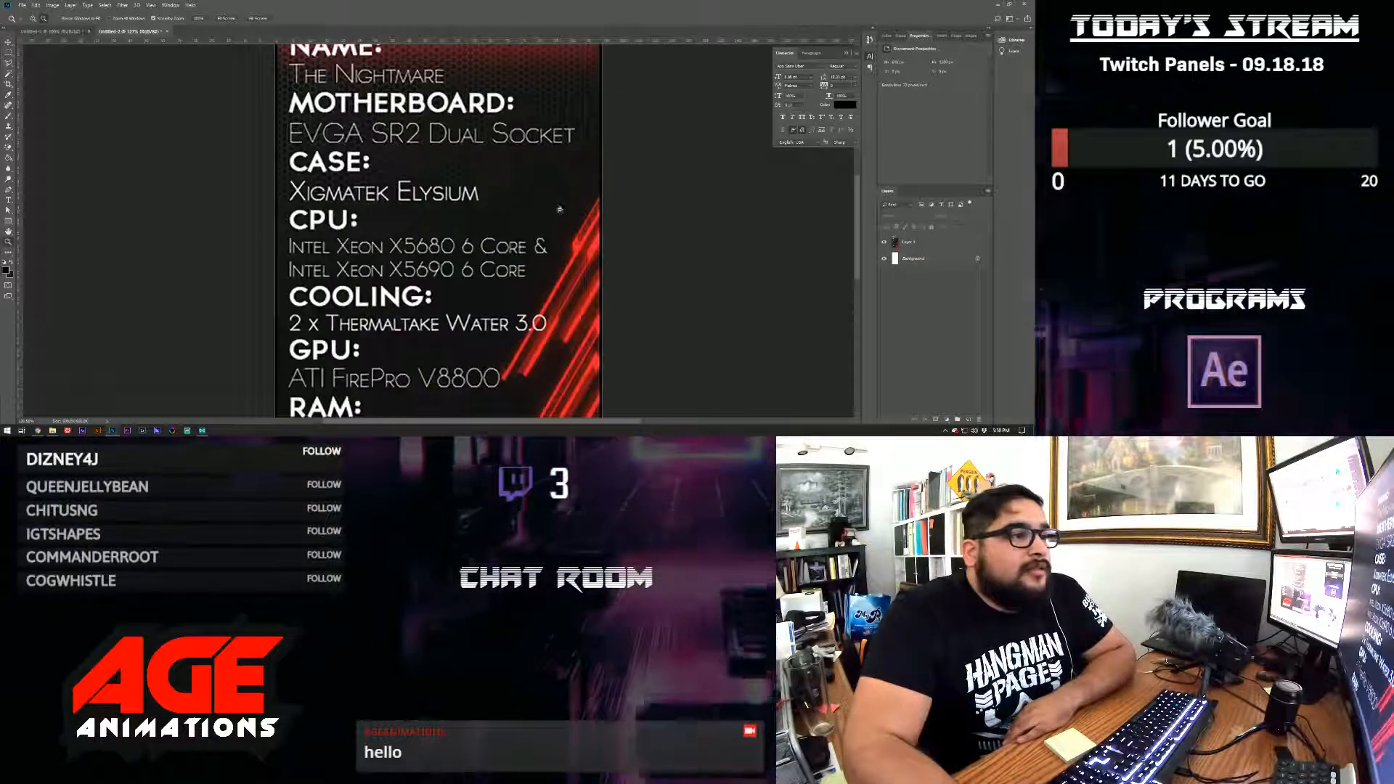
{"action": "mouse_move", "coordinate": [501, 225]}
{"action": "left_mouse_down"}
{"action": "mouse_move", "coordinate": [455, 220]}
{"action": "mouse_move", "coordinate": [476, 219]}
{"action": "left_mouse_up"}
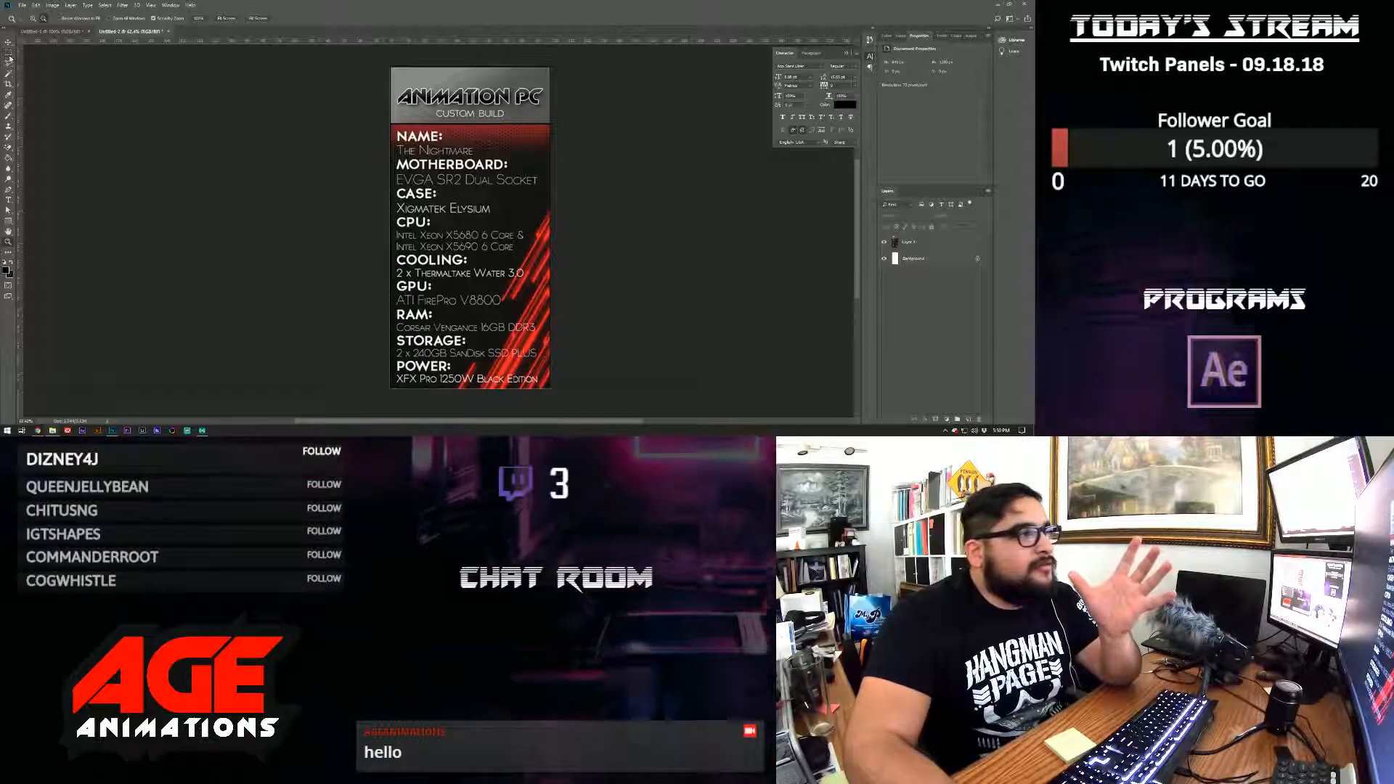
{"action": "key", "text": "m"}
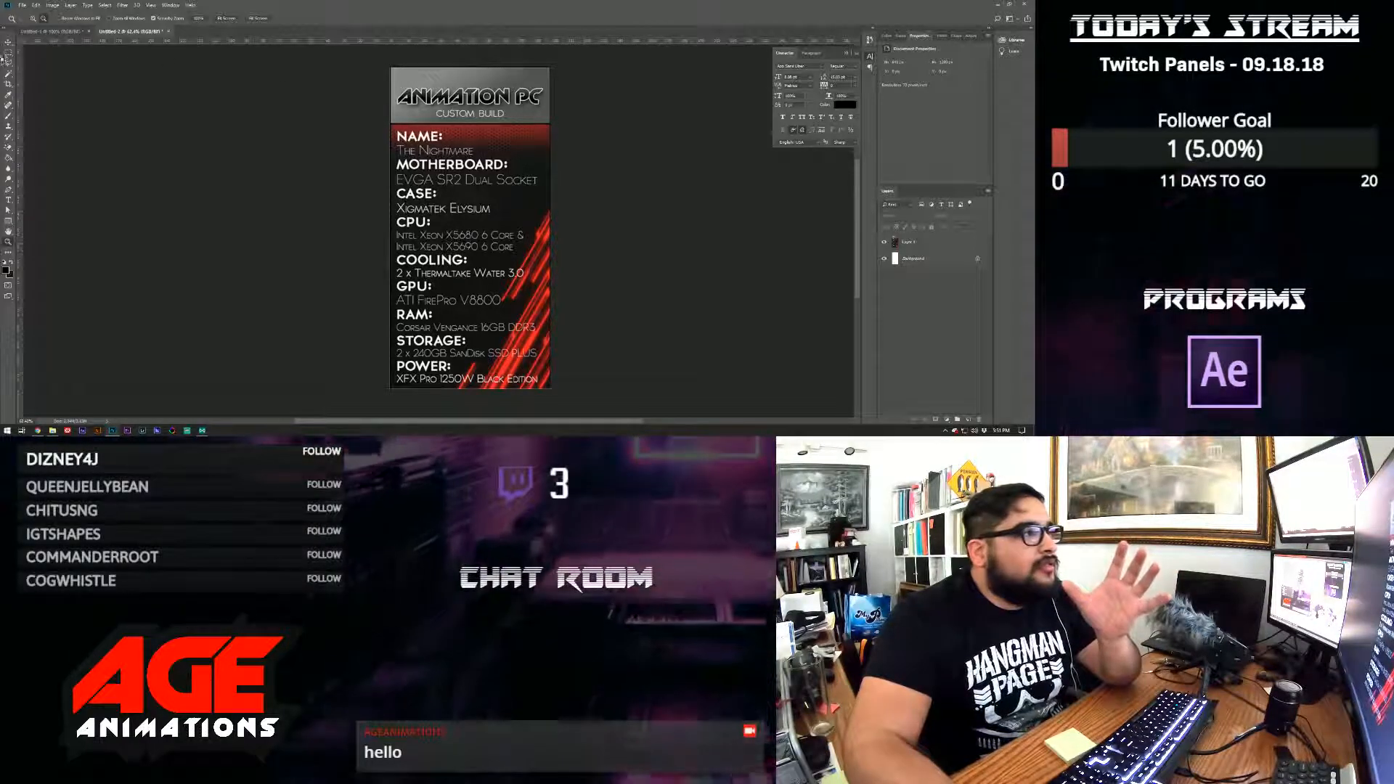
{"action": "left_click_drag", "start_coordinate": [373, 65], "coordinate": [591, 108]}
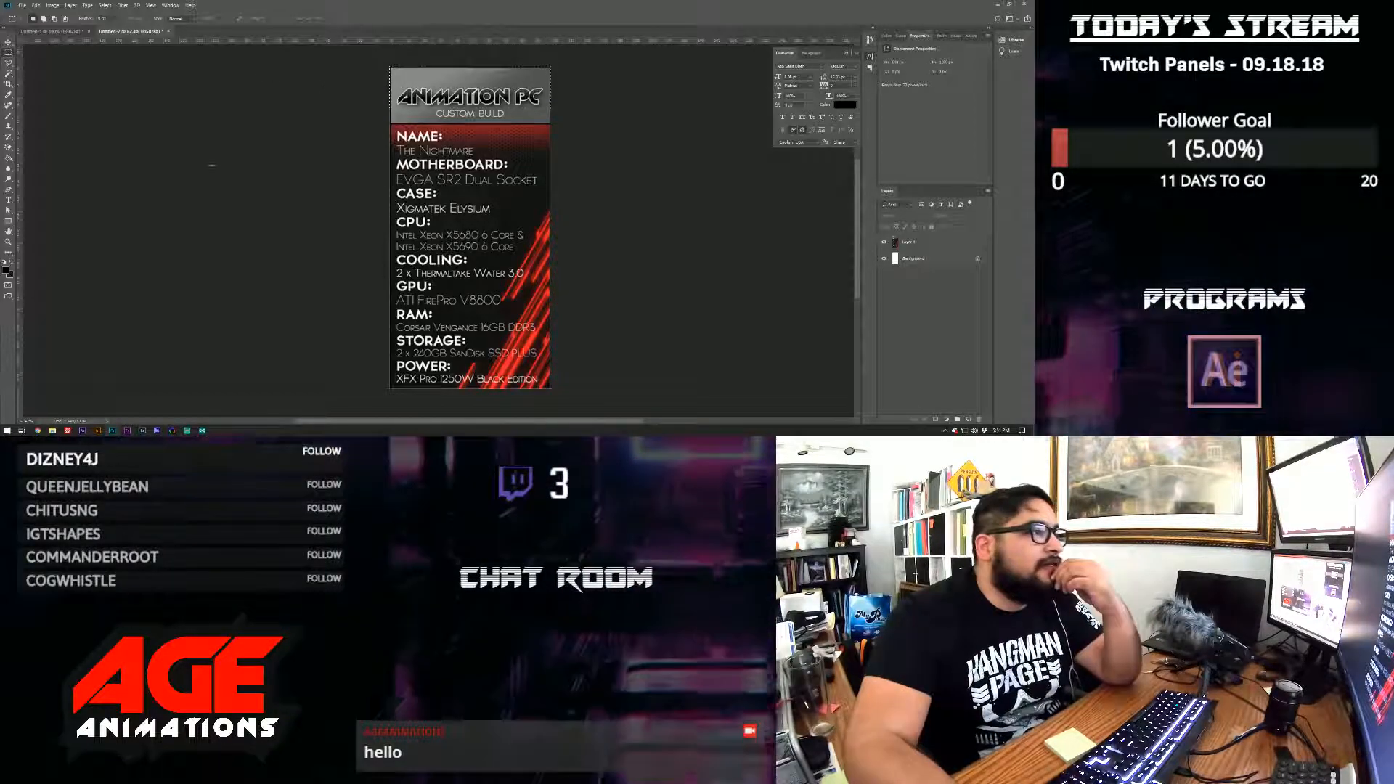
{"action": "left_click", "coordinate": [969, 419]}
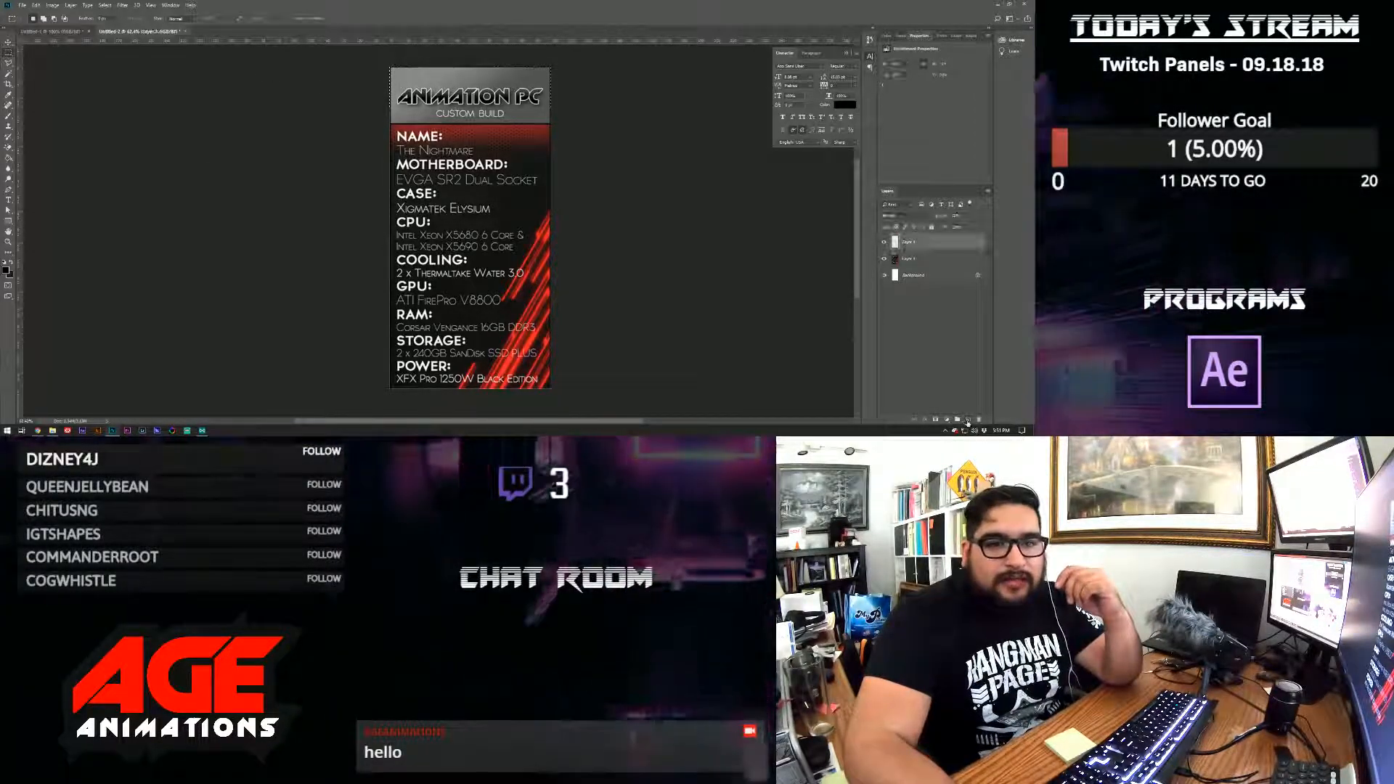
{"action": "left_click", "coordinate": [8, 158]}
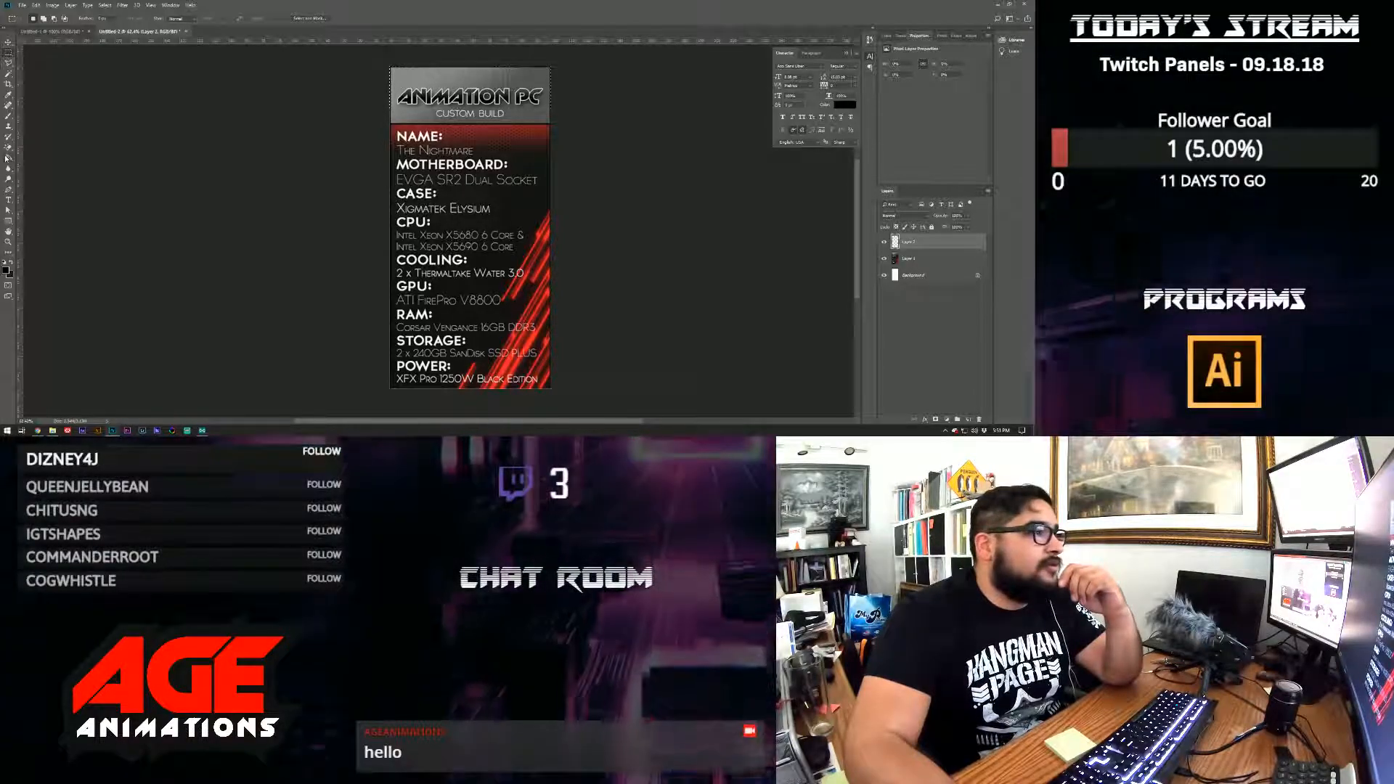
{"action": "left_click", "coordinate": [532, 93]}
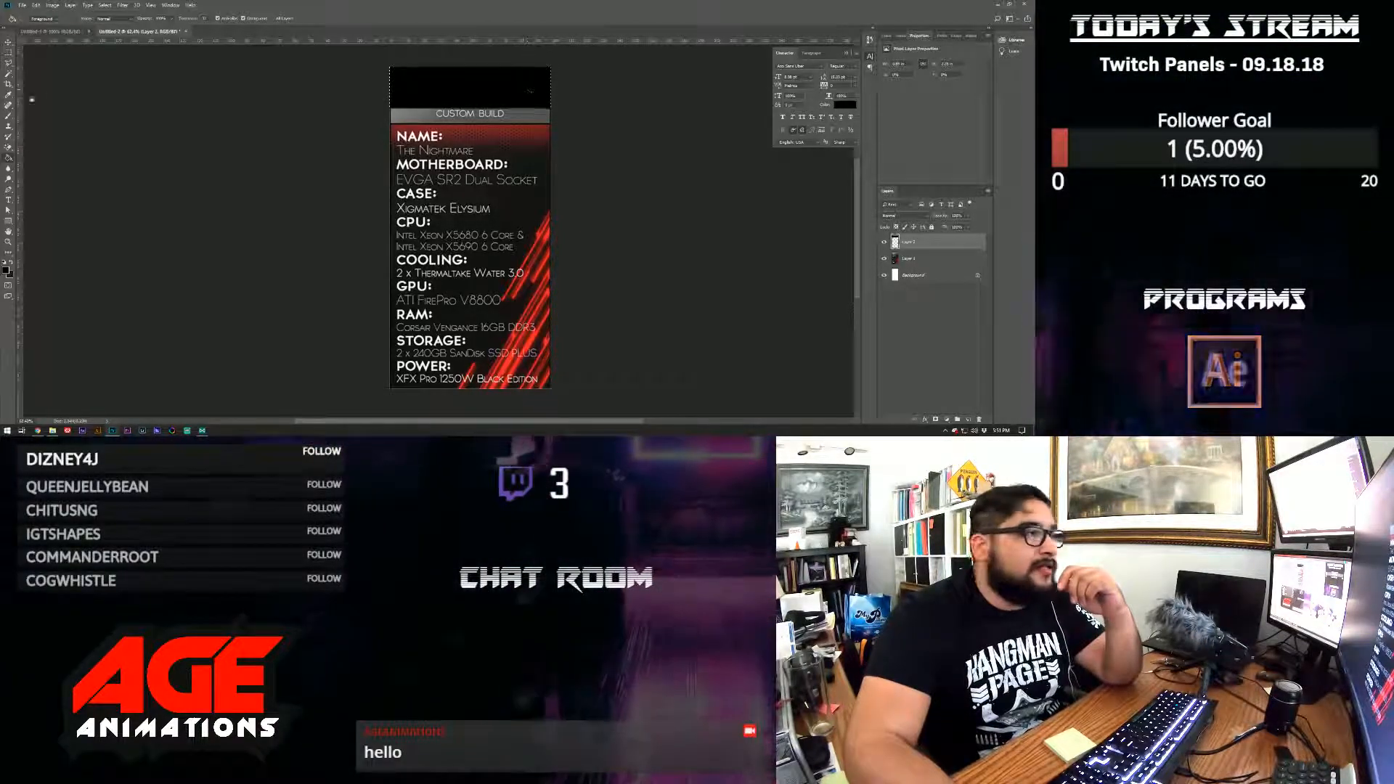
{"action": "left_click", "coordinate": [8, 53]}
{"action": "left_click", "coordinate": [211, 141]}
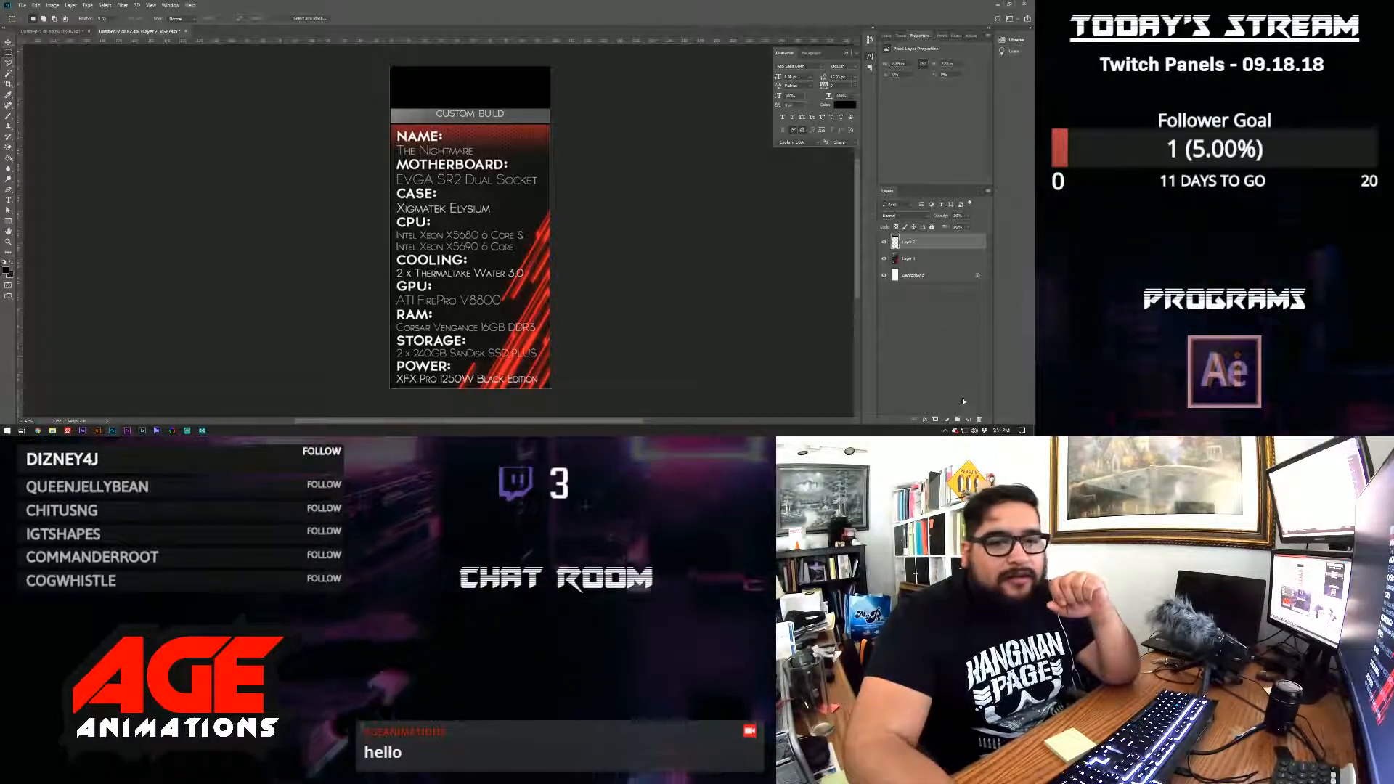
- Add a new empty layer, and recolour the black header block on its own layer with a red fill
{"action": "left_click", "coordinate": [968, 420]}
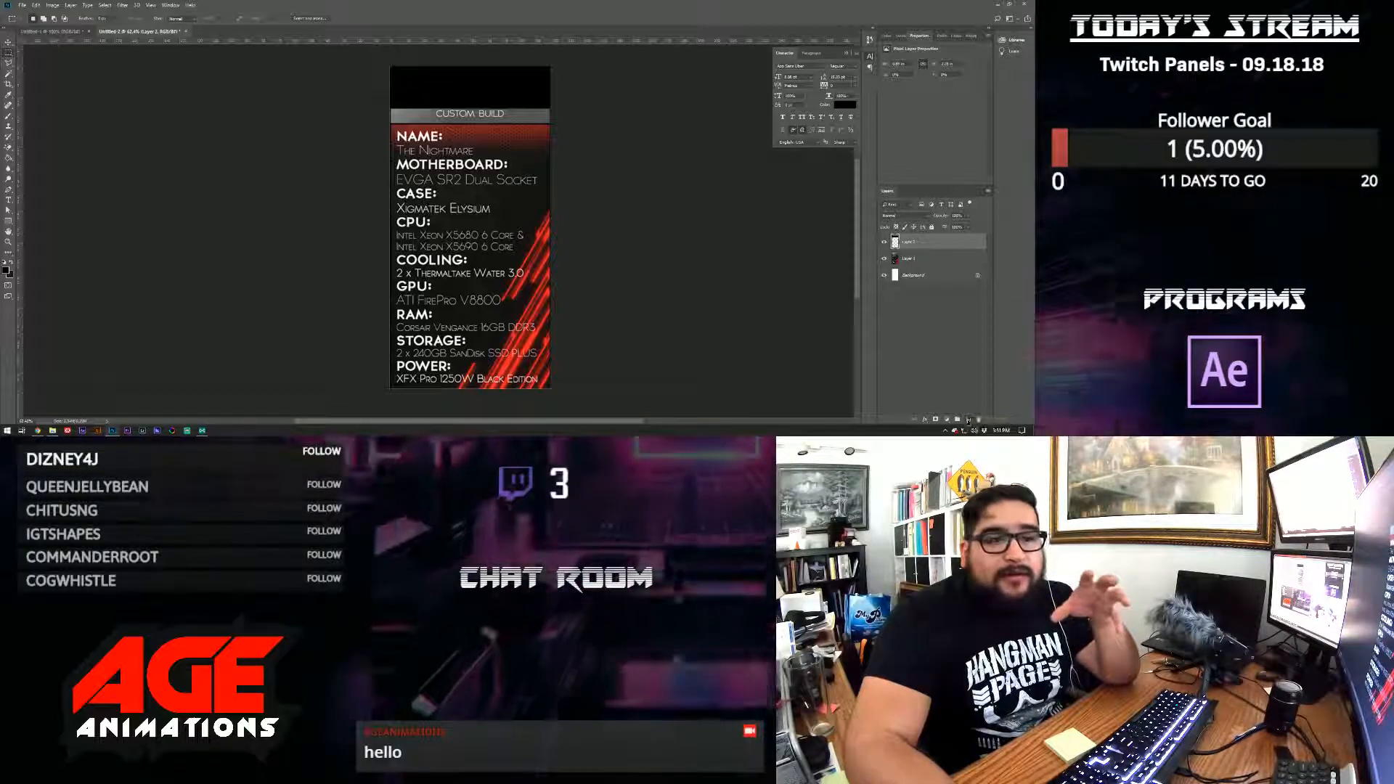
{"action": "left_click_drag", "start_coordinate": [353, 201], "coordinate": [674, 110]}
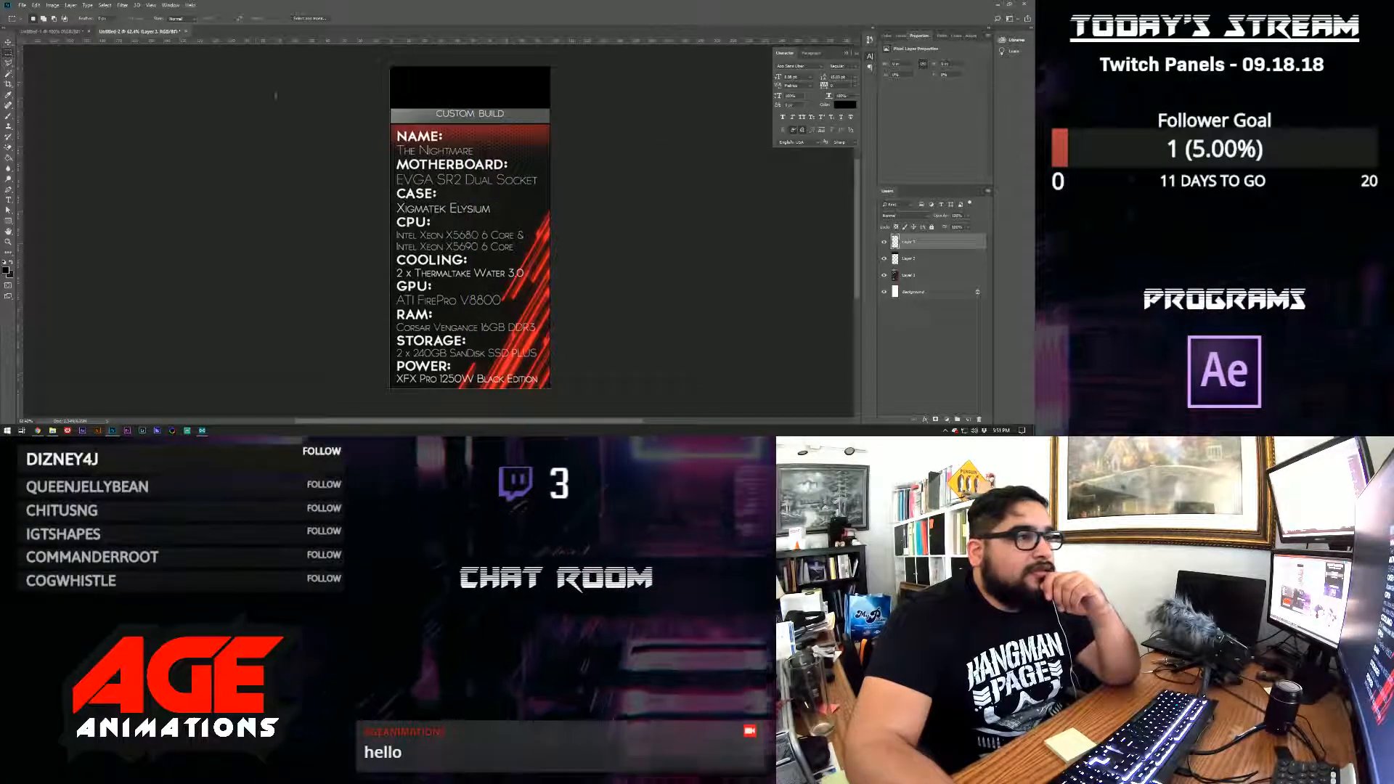
{"action": "left_click", "coordinate": [462, 79]}
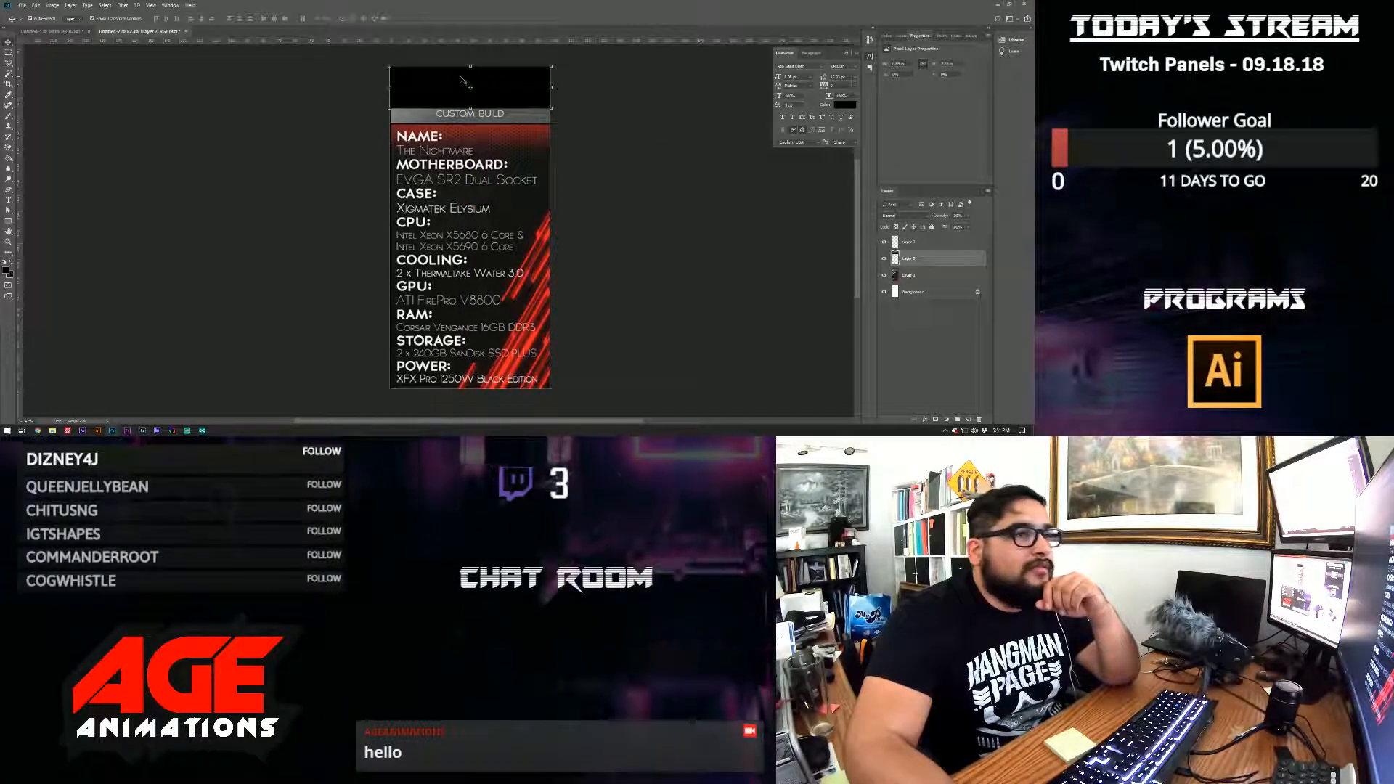
{"action": "left_click", "coordinate": [10, 159]}
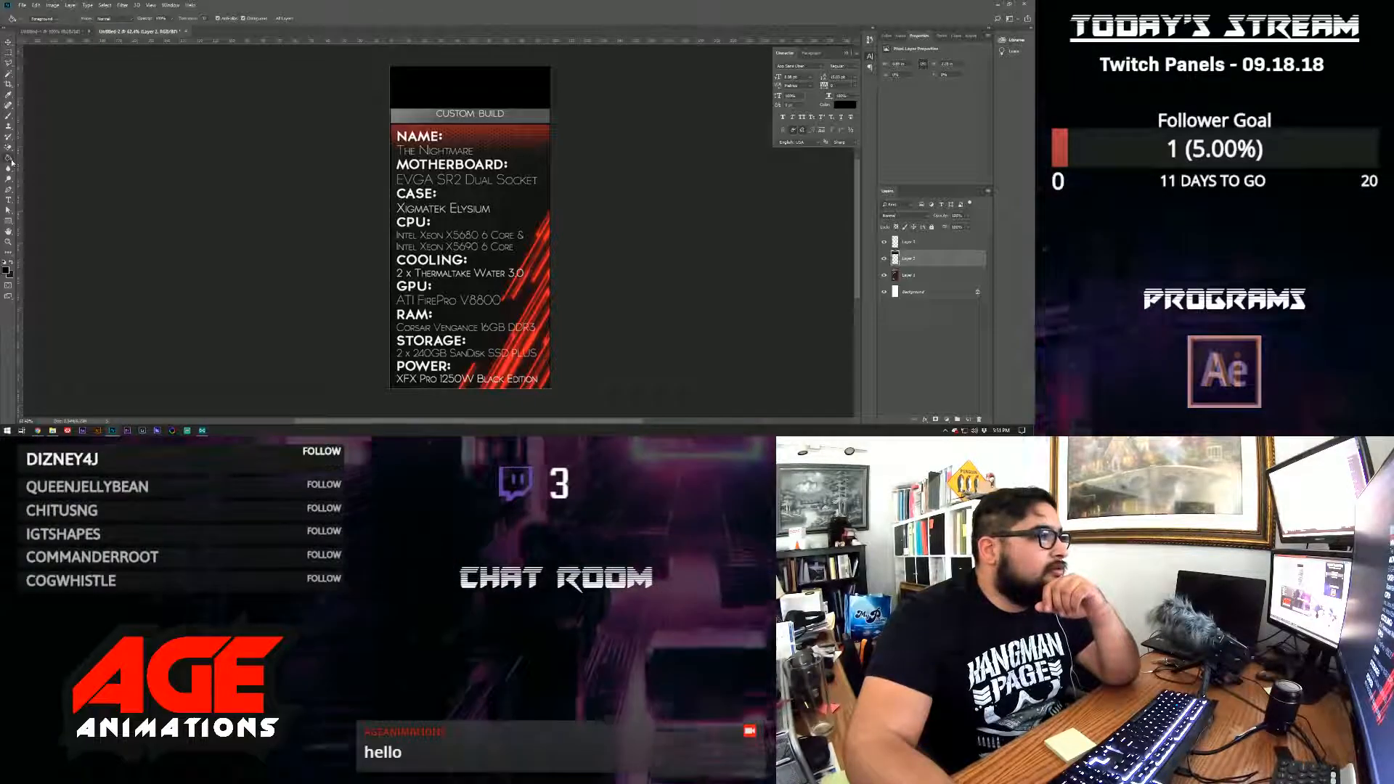
{"action": "left_click", "coordinate": [6, 271]}
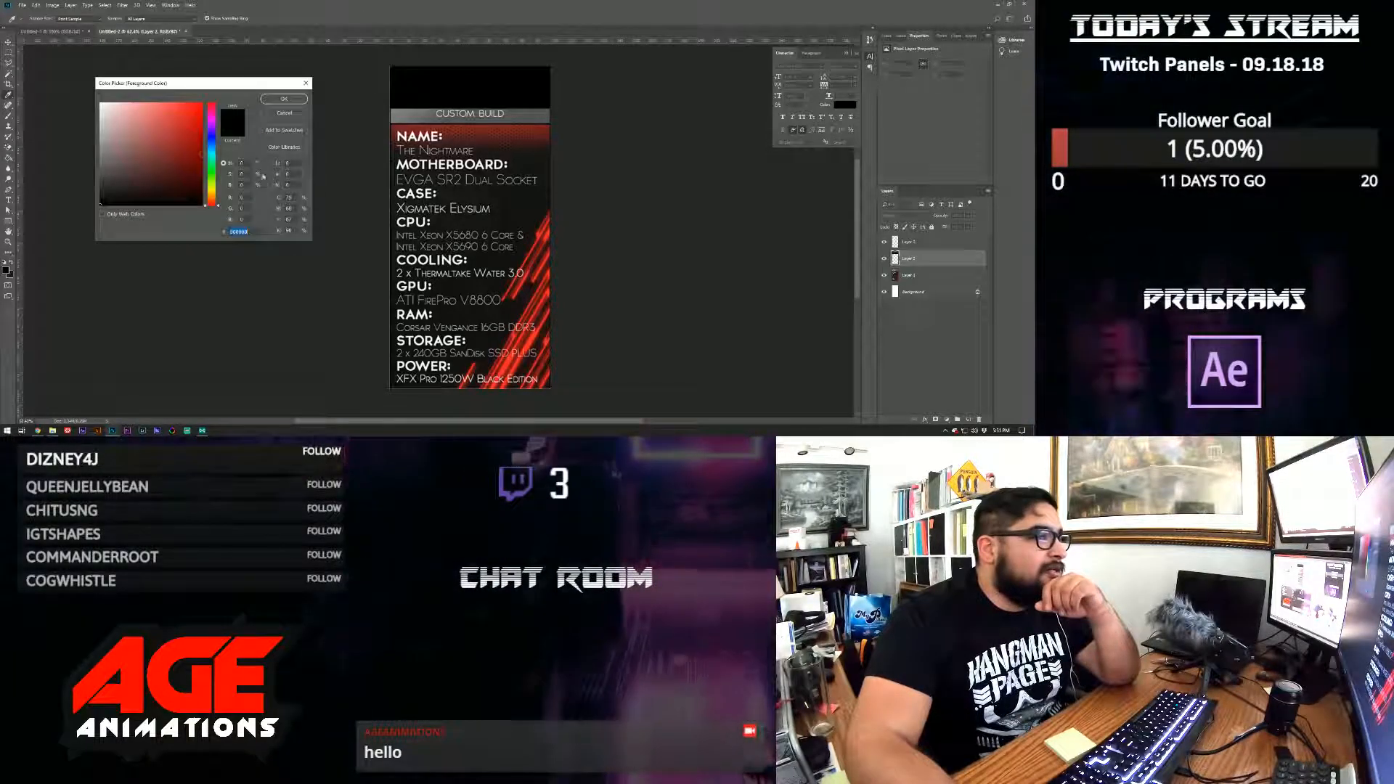
{"action": "left_click", "coordinate": [281, 99]}
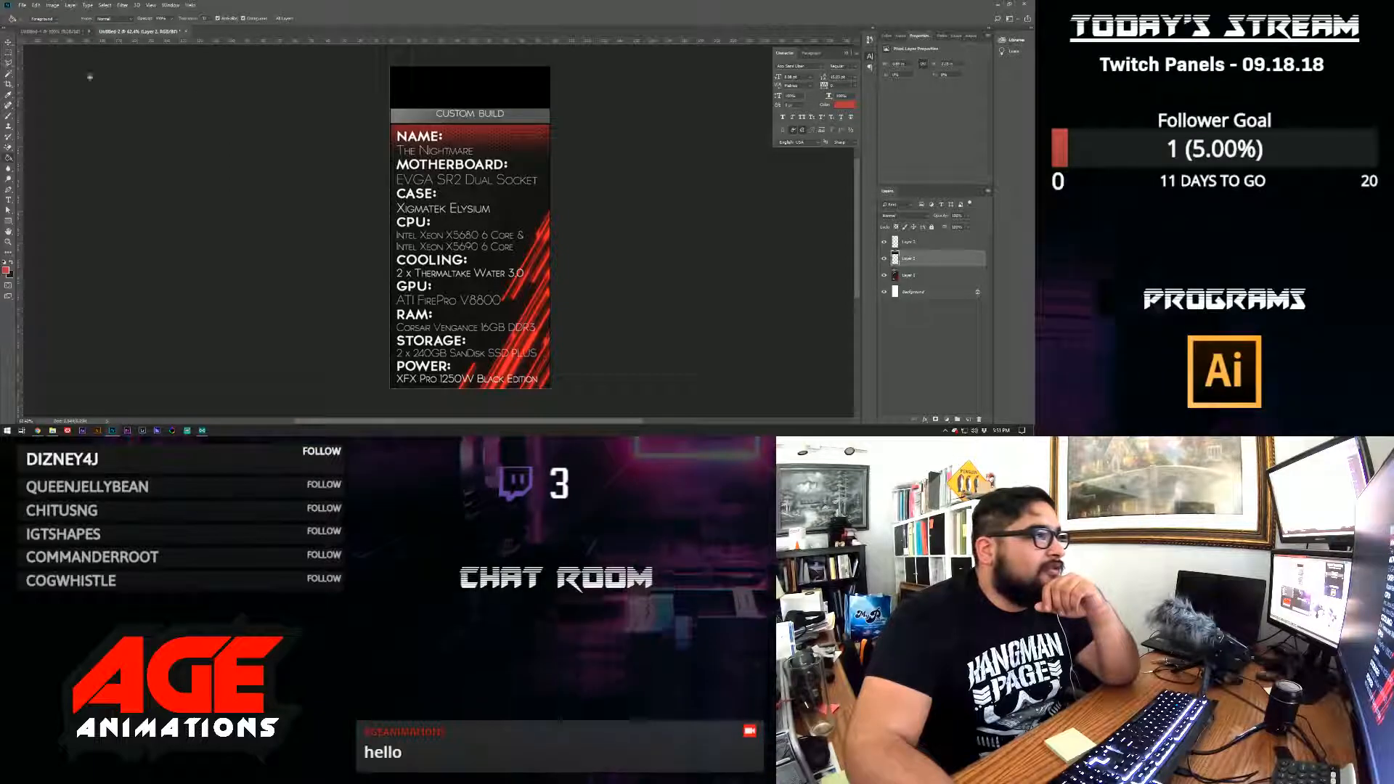
{"action": "left_click", "coordinate": [1030, 31]}
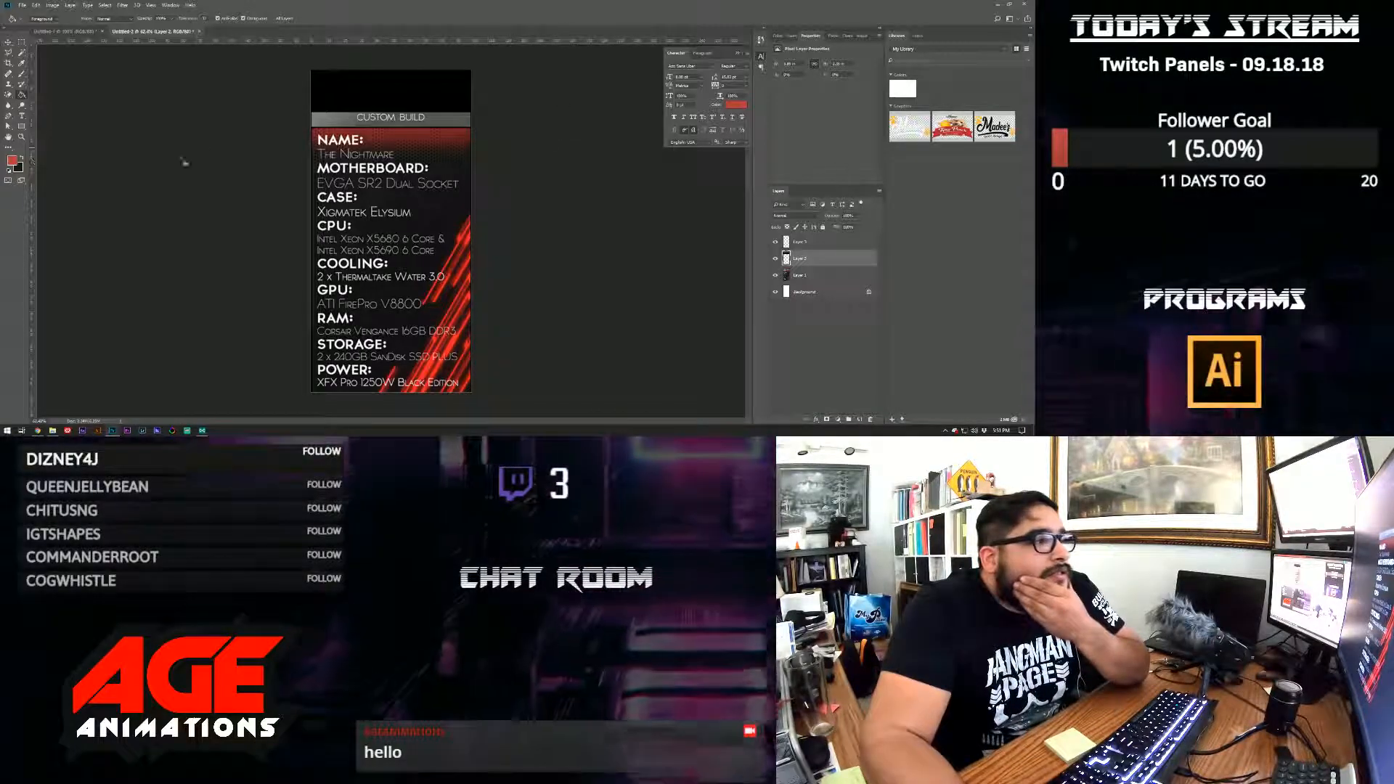
{"action": "left_click", "coordinate": [447, 98]}
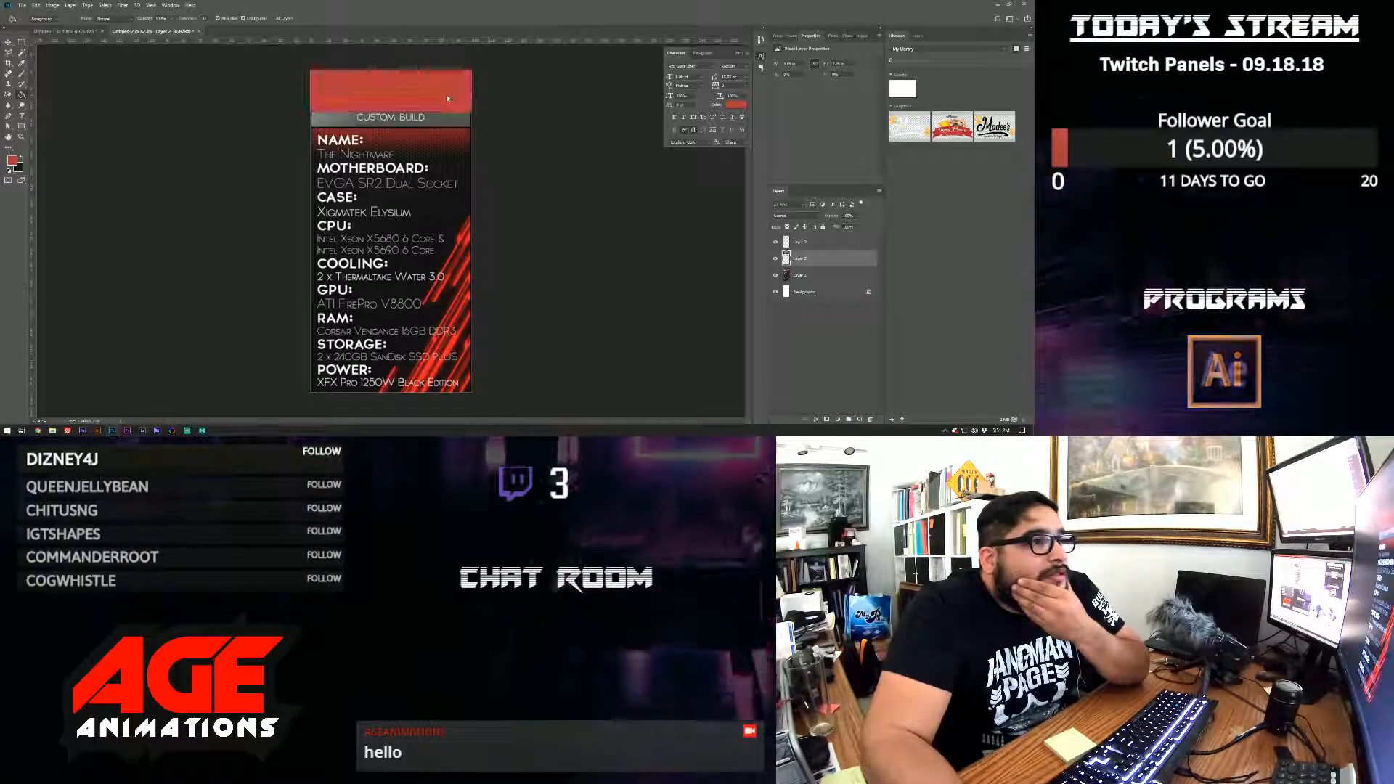
- Place the empty layer beneath the header block's layer and fill it with bright blue to block out the panel body
{"action": "left_click", "coordinate": [821, 242]}
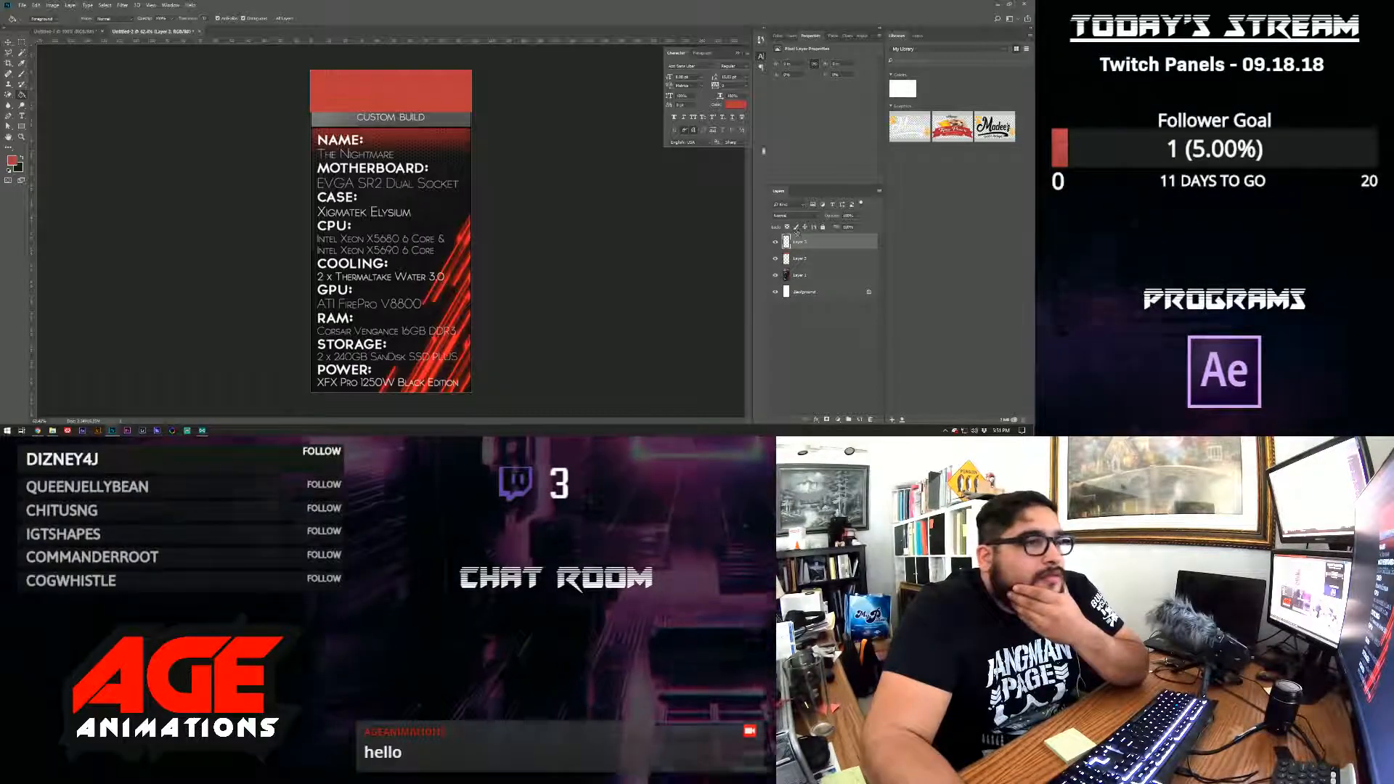
{"action": "left_click", "coordinate": [737, 106]}
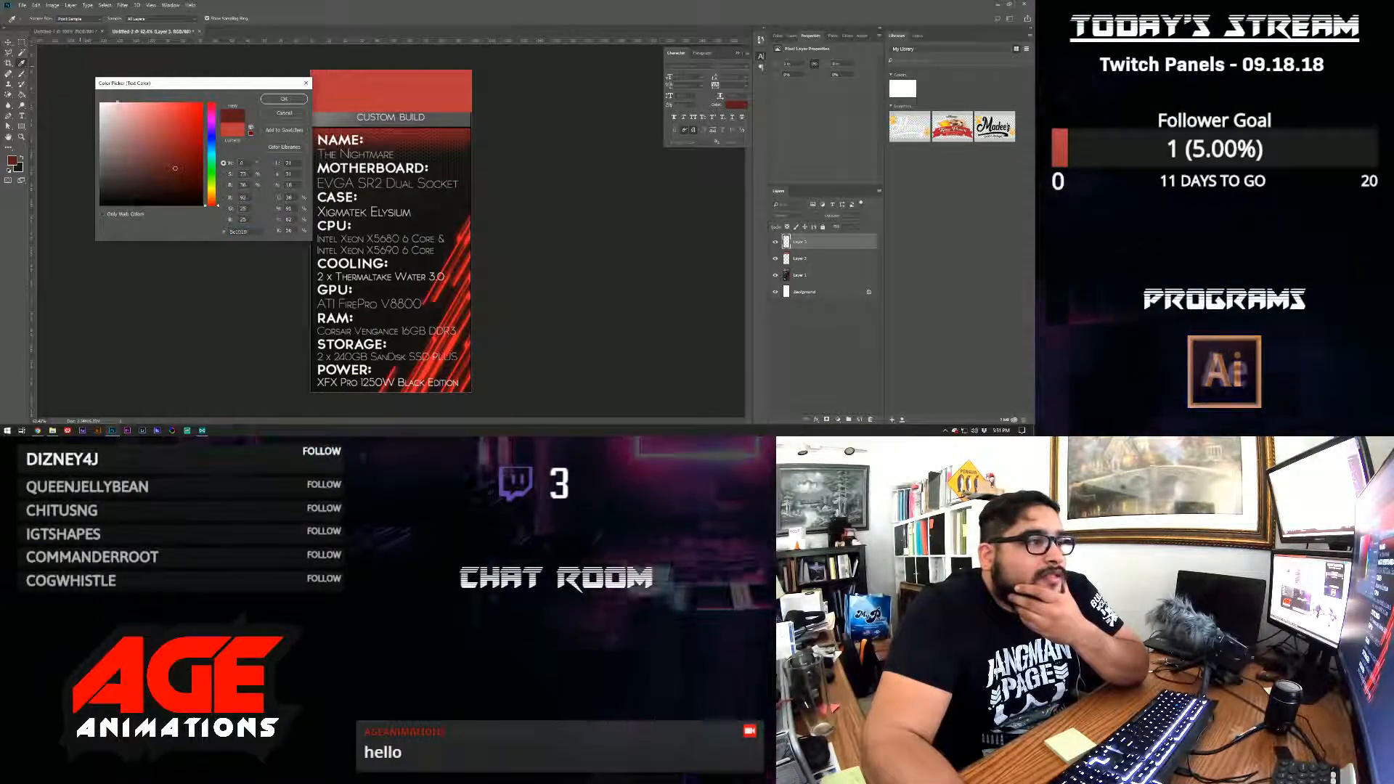
{"action": "left_click_drag", "start_coordinate": [209, 164], "coordinate": [211, 145]}
{"action": "left_click", "coordinate": [178, 119]}
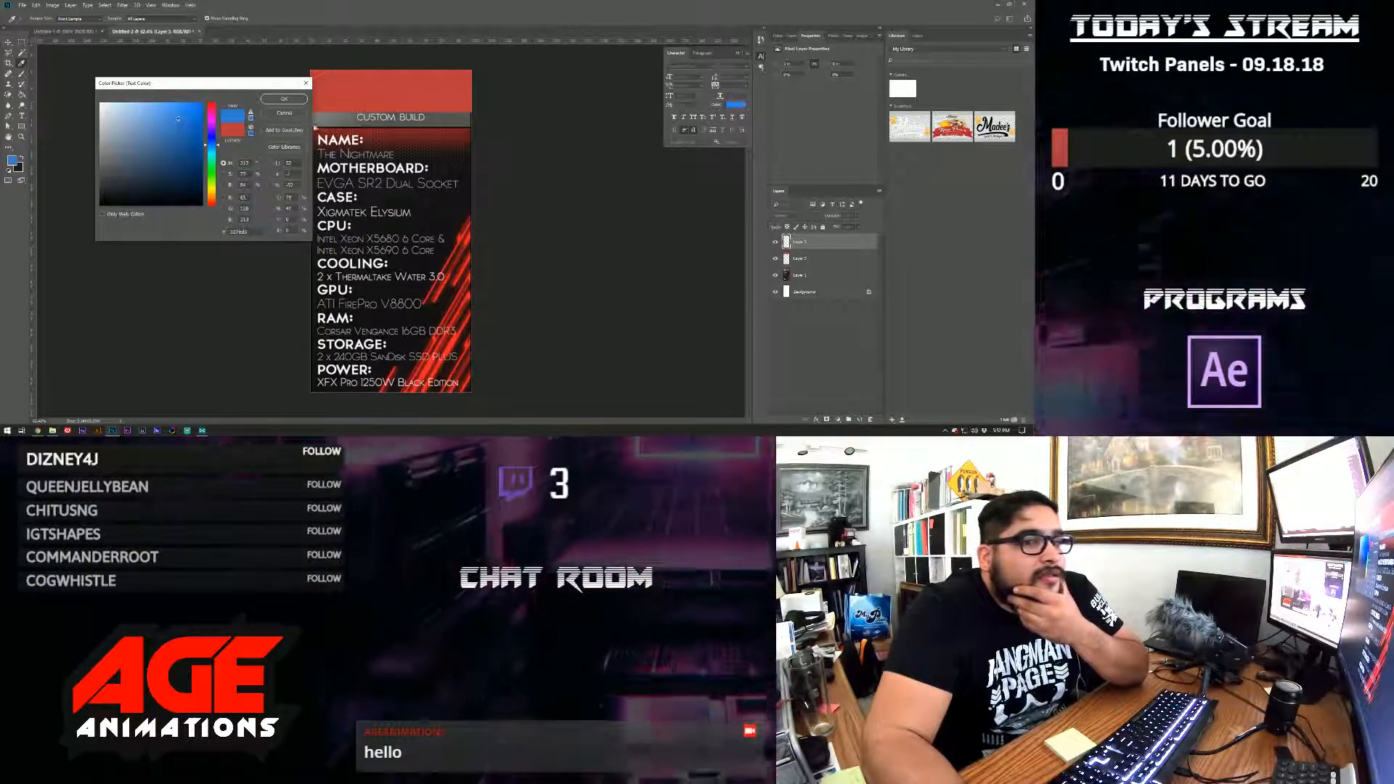
{"action": "left_click", "coordinate": [294, 103]}
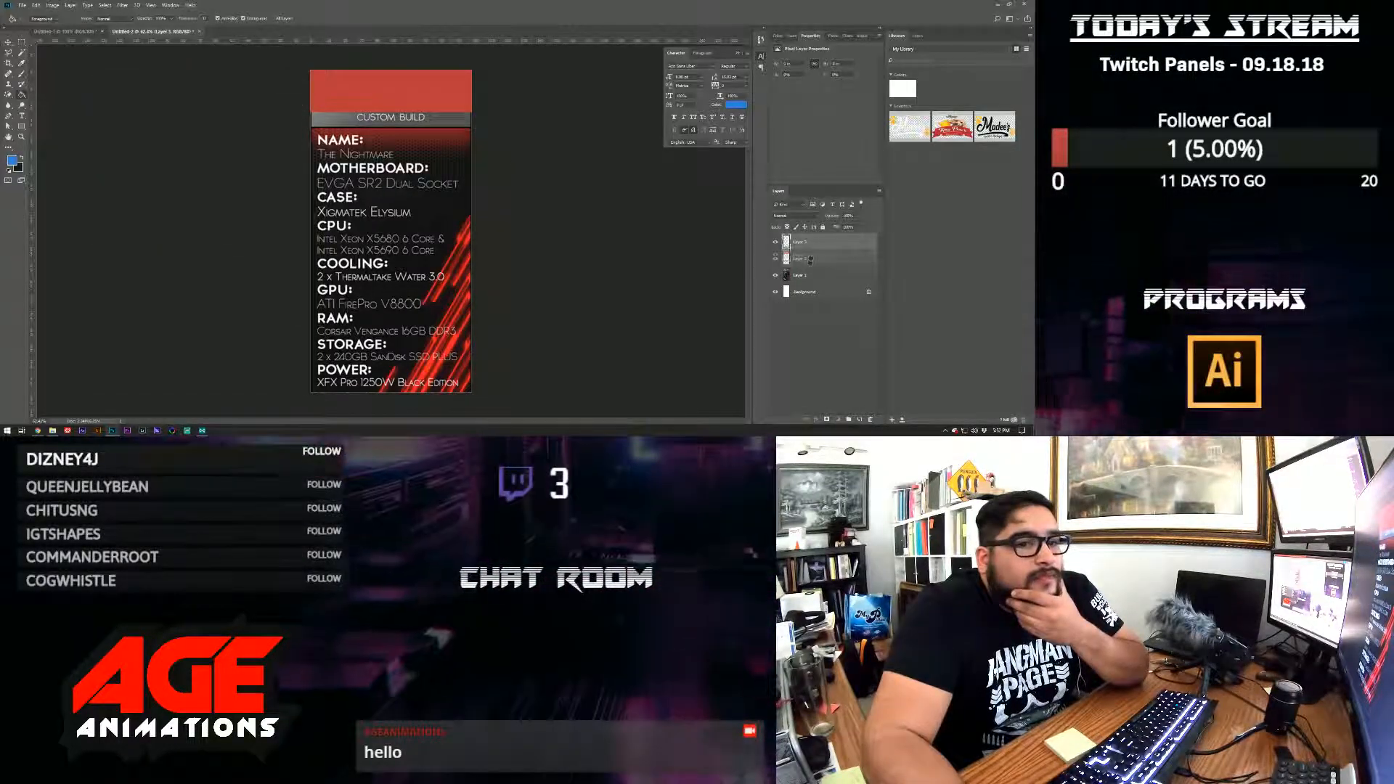
{"action": "key", "text": "ctrl+bracketleft"}
{"action": "left_click", "coordinate": [453, 226]}
{"action": "left_click", "coordinate": [9, 43]}
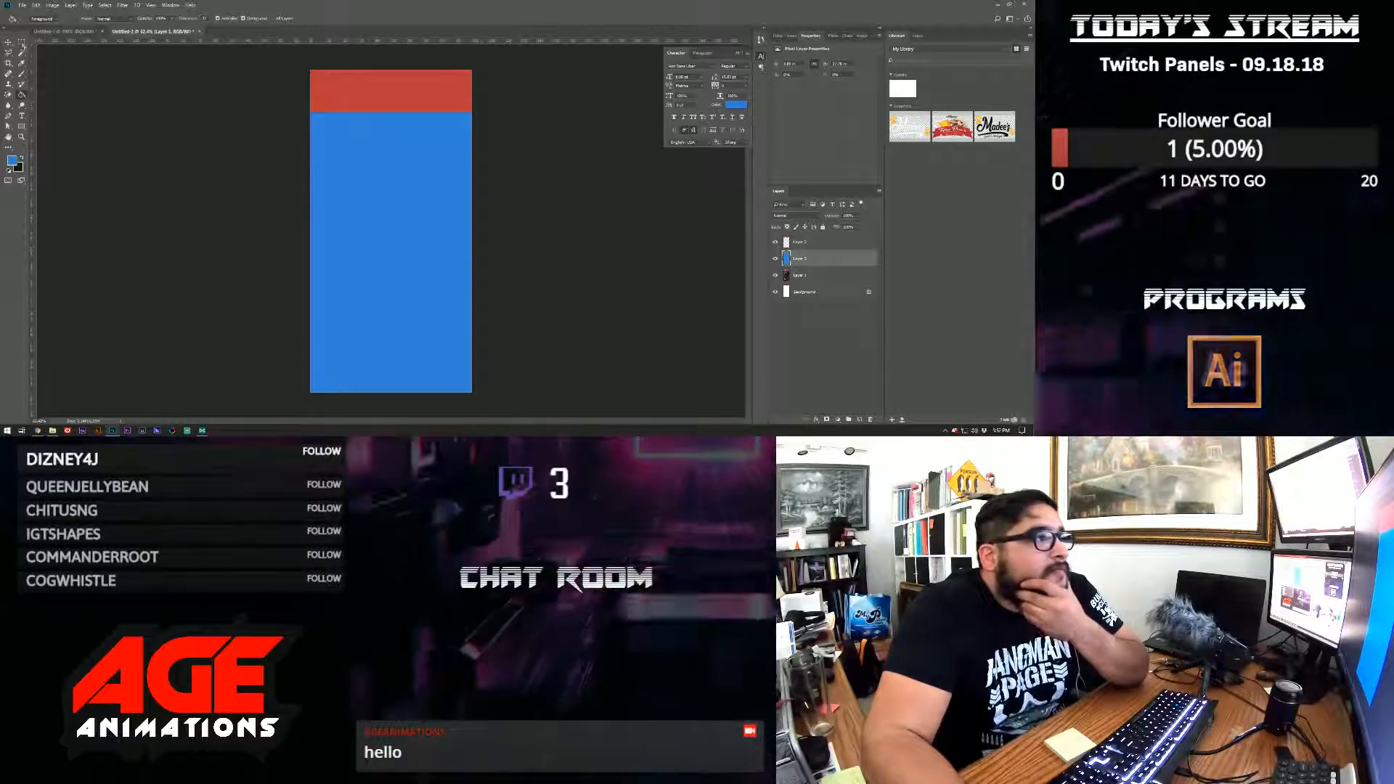
{"action": "left_click", "coordinate": [173, 152]}
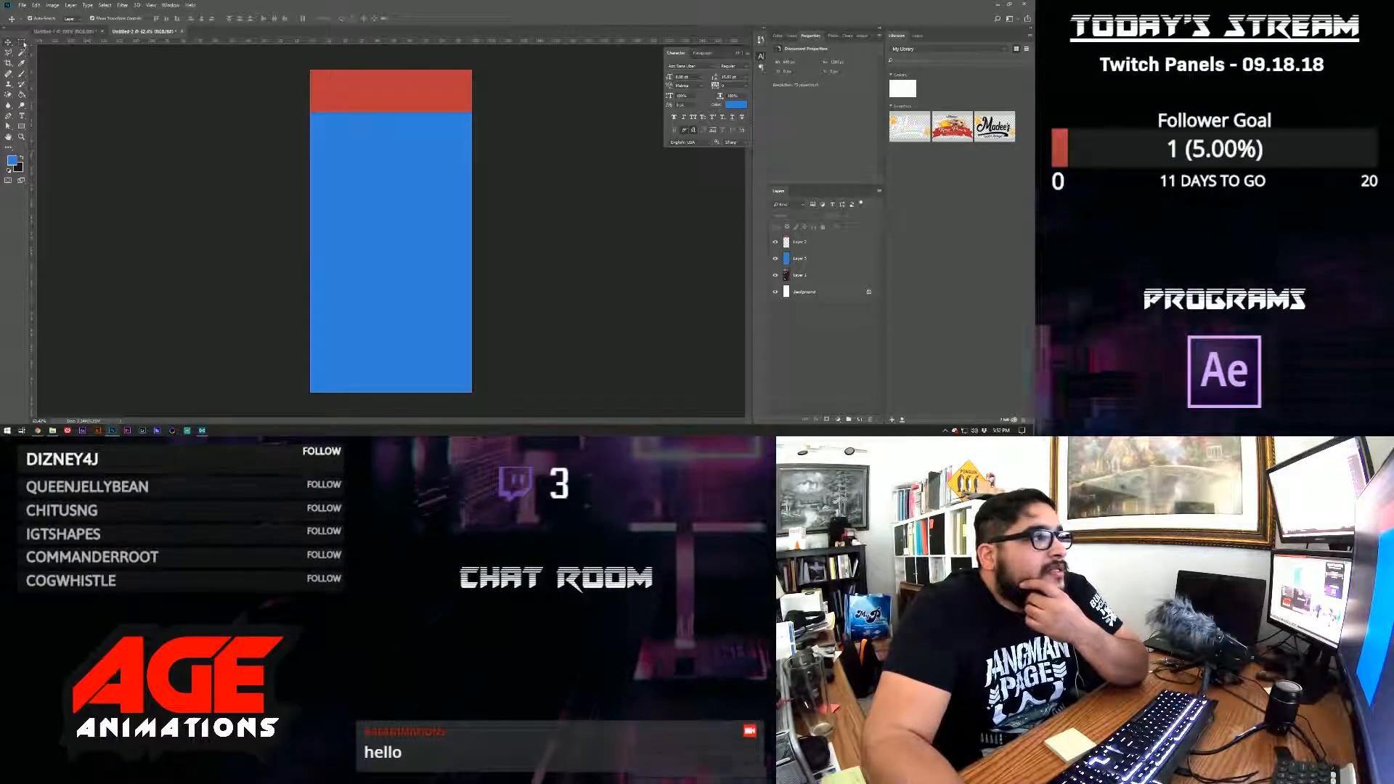
- Marquee a thin full-width strip along the panel's bottom edge, fill it with light grey on a new layer, and deselect it
{"action": "left_click_drag", "start_coordinate": [281, 400], "coordinate": [520, 369]}
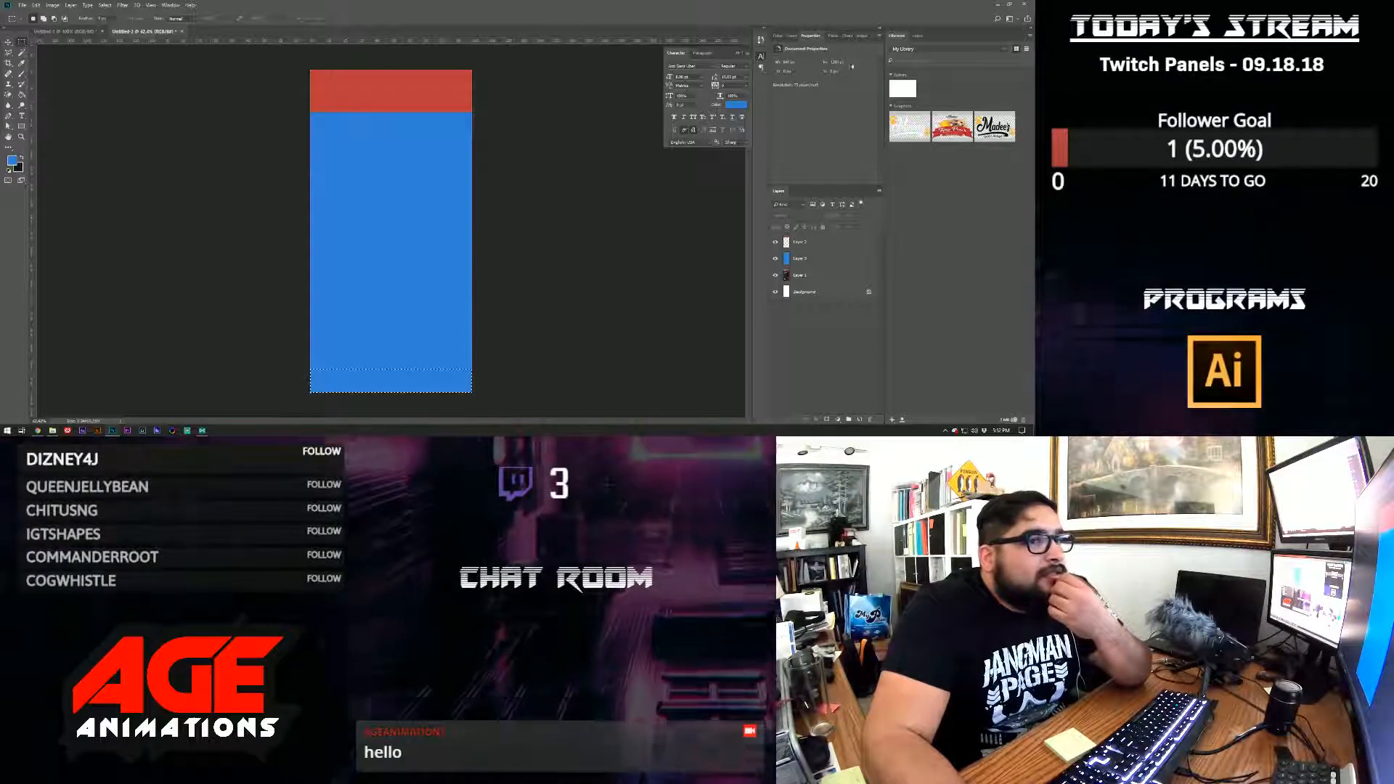
{"action": "left_click", "coordinate": [736, 105]}
{"action": "left_click_drag", "start_coordinate": [115, 115], "coordinate": [32, 116]}
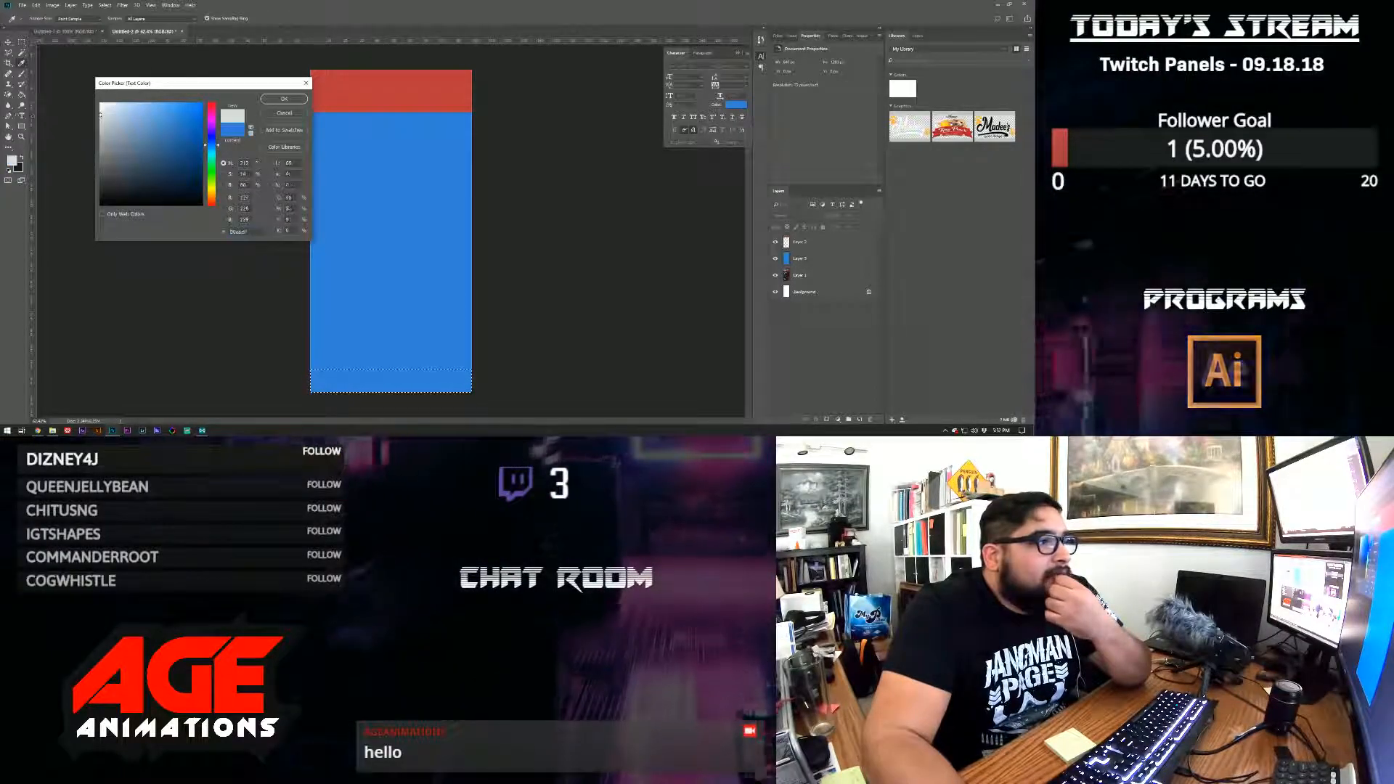
{"action": "left_click", "coordinate": [283, 99]}
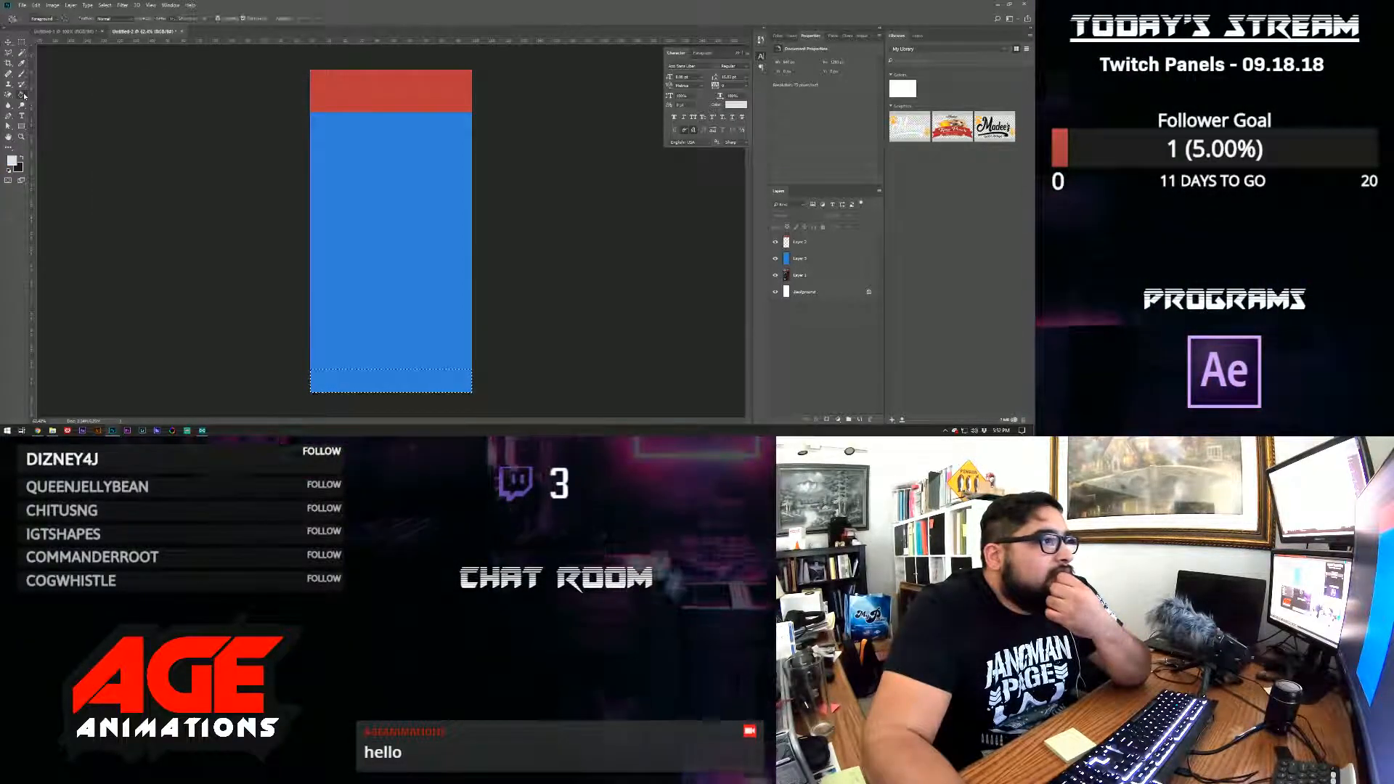
{"action": "left_click", "coordinate": [418, 380]}
{"action": "key", "text": "Return"}
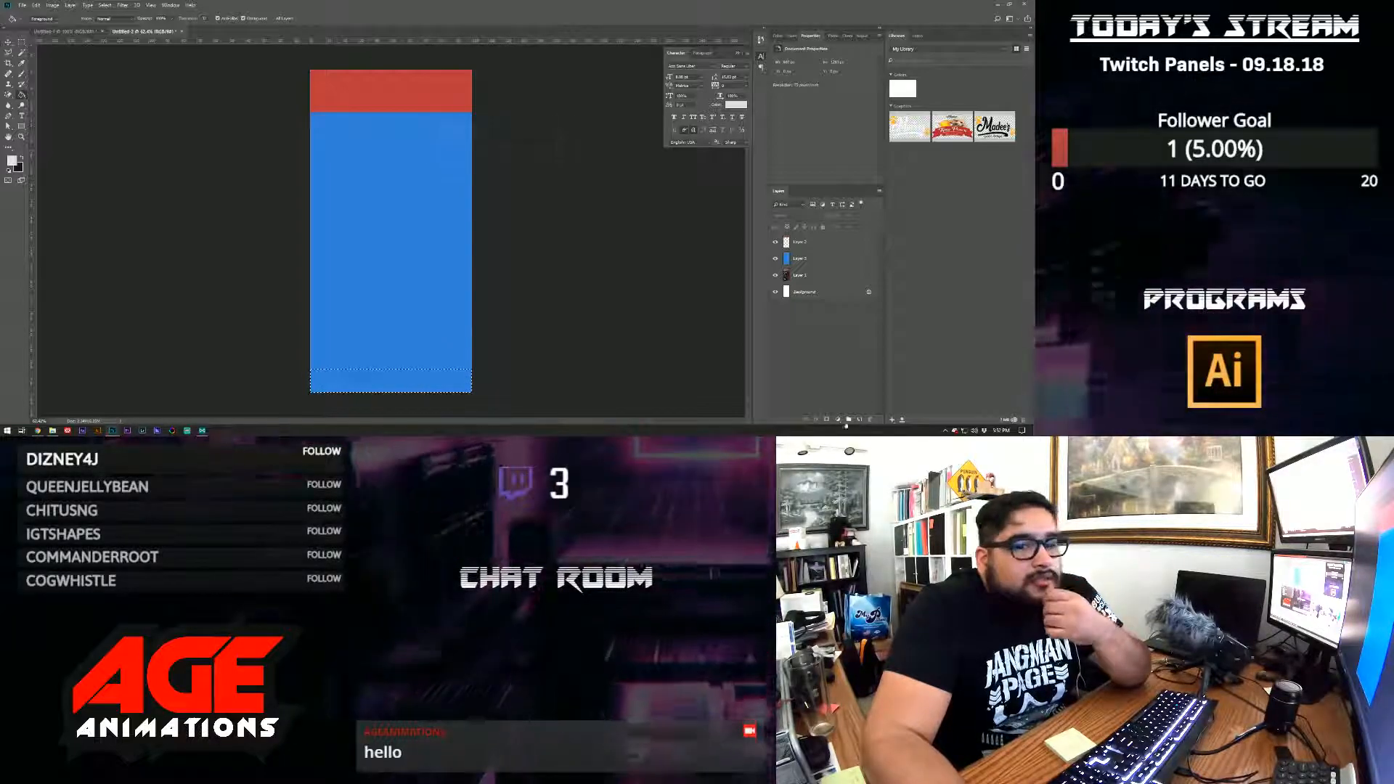
{"action": "left_click", "coordinate": [860, 419]}
{"action": "key", "text": "alt+BackSpace"}
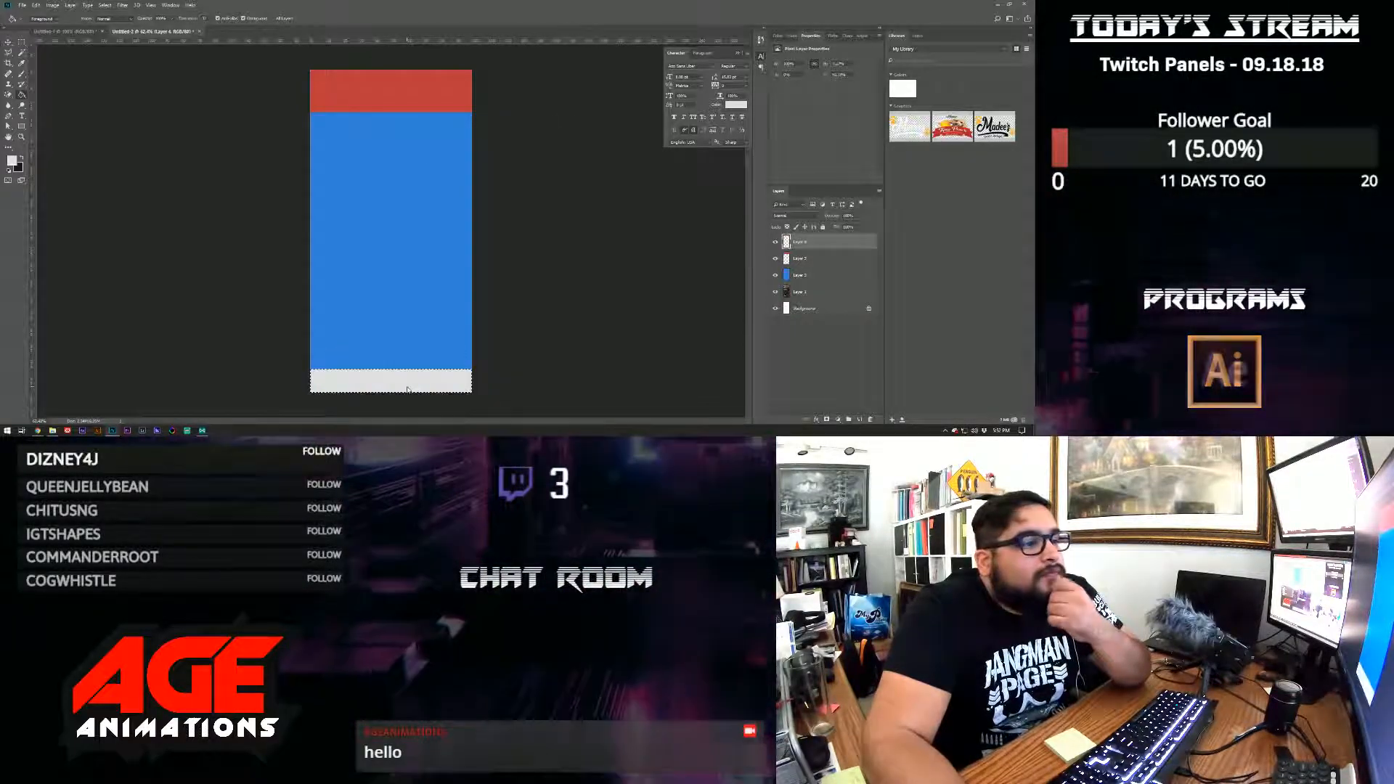
{"action": "key", "text": "ctrl+d"}
{"action": "key", "text": "m"}
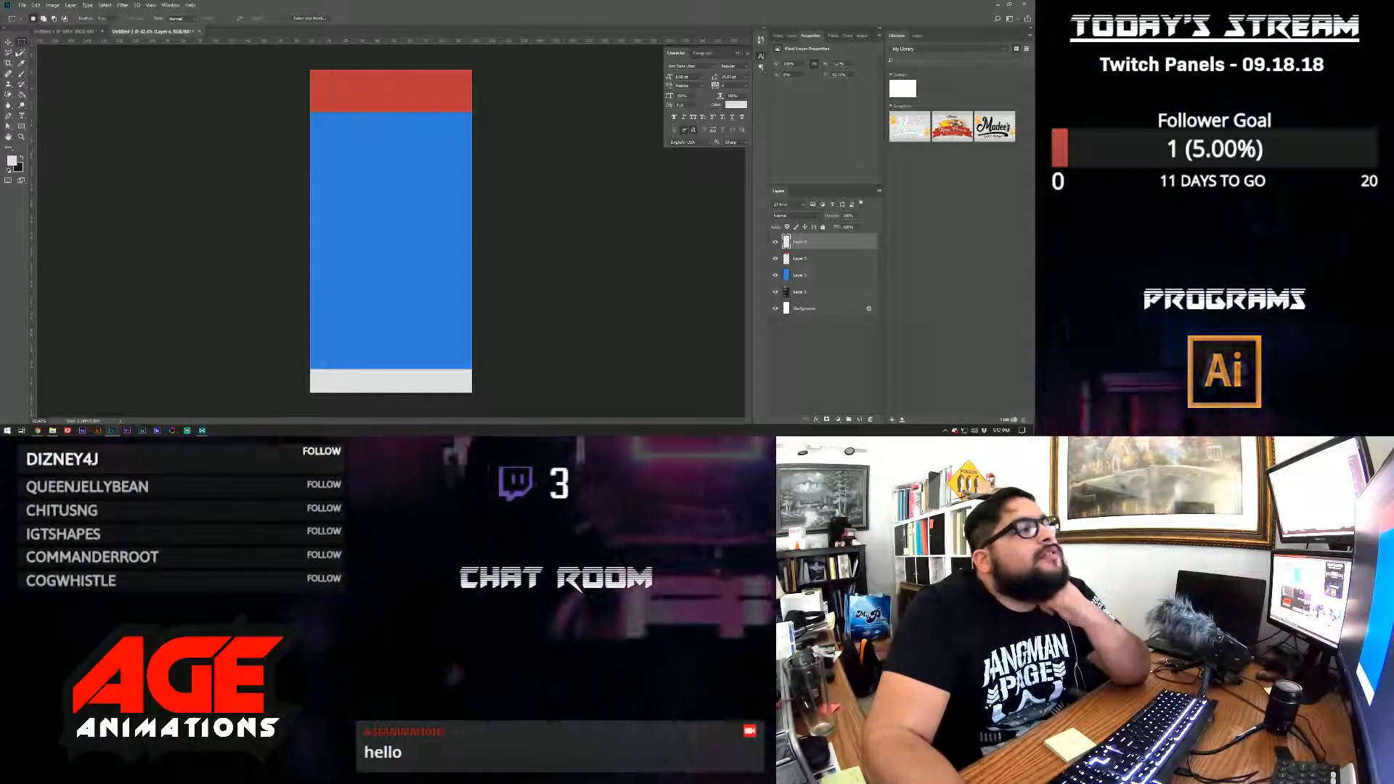
- Check the panel document's dimensions in the Image Size dialog and close it without changes
{"action": "key", "text": "v"}
{"action": "left_click", "coordinate": [346, 87]}
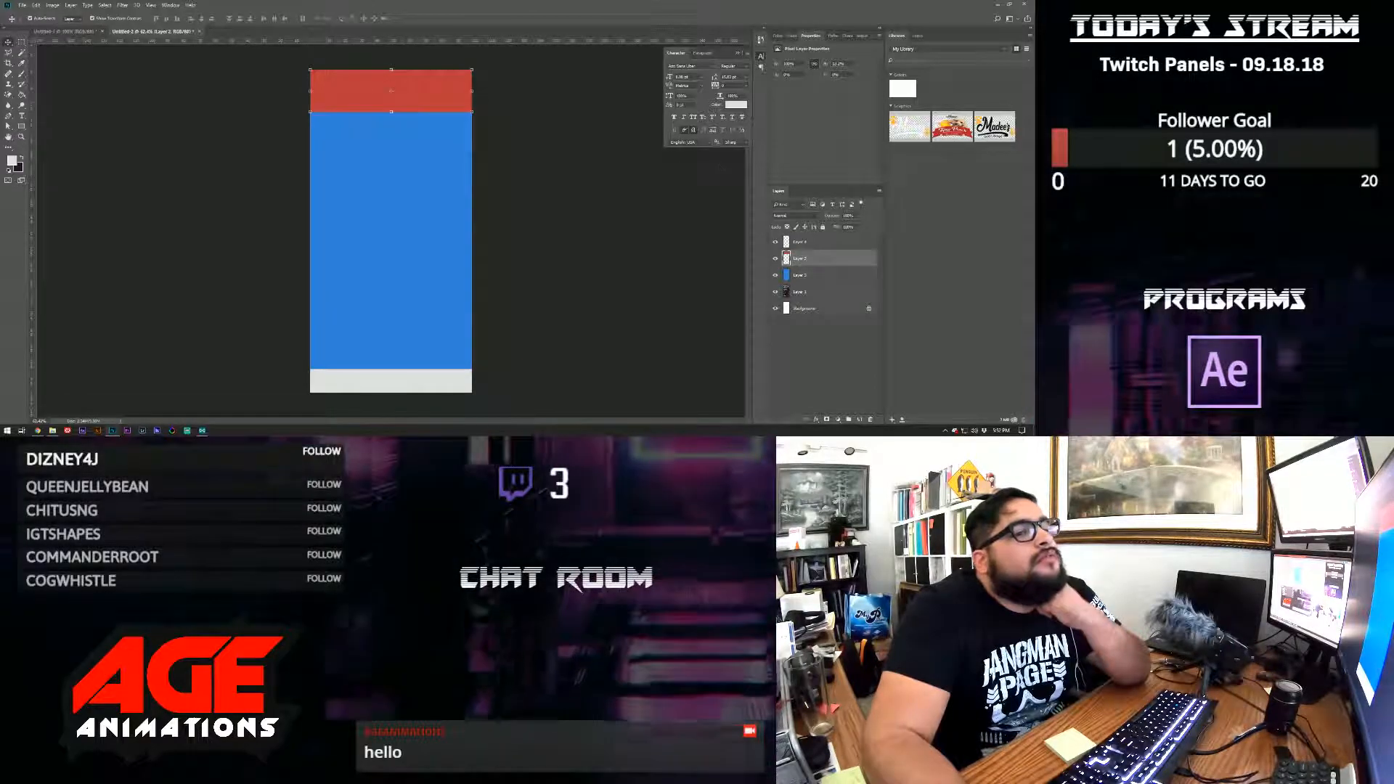
{"action": "left_click", "coordinate": [639, 193]}
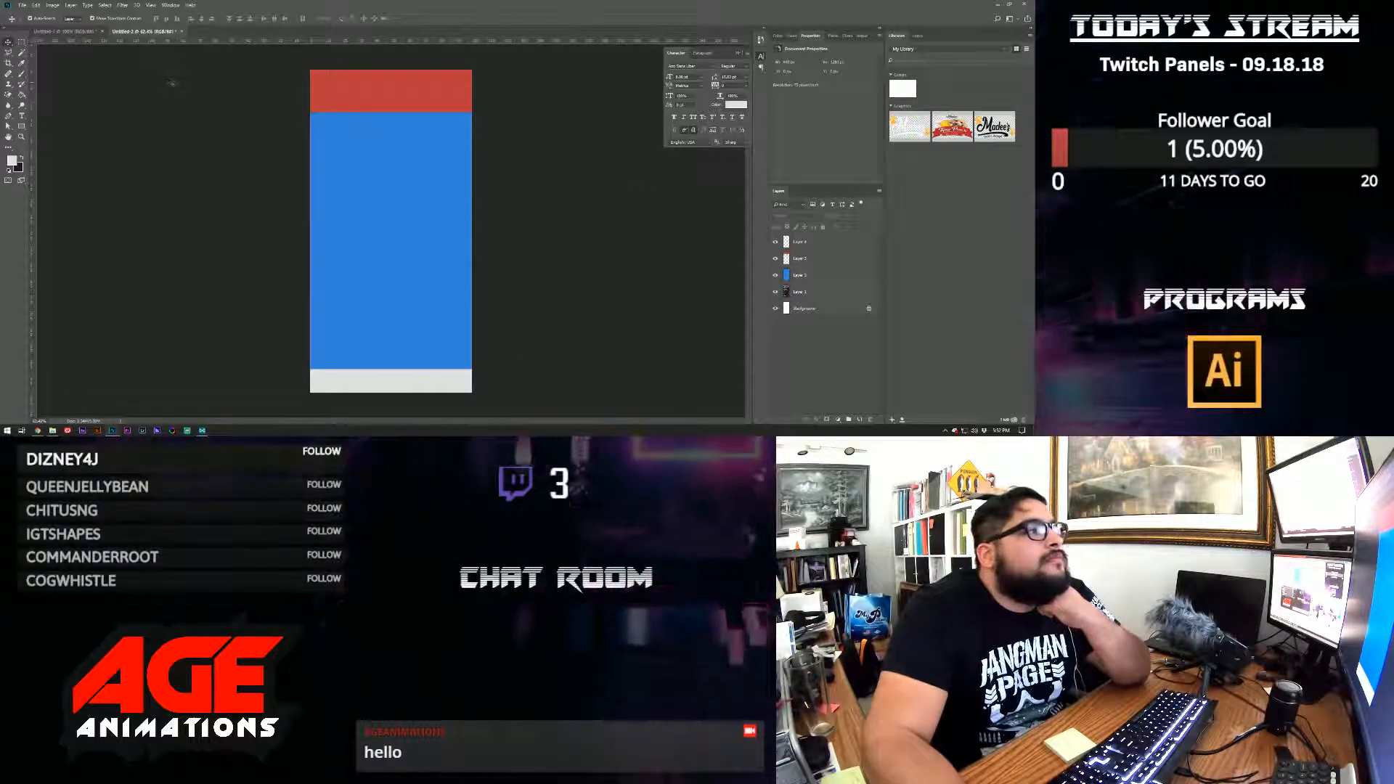
{"action": "left_click", "coordinate": [52, 5]}
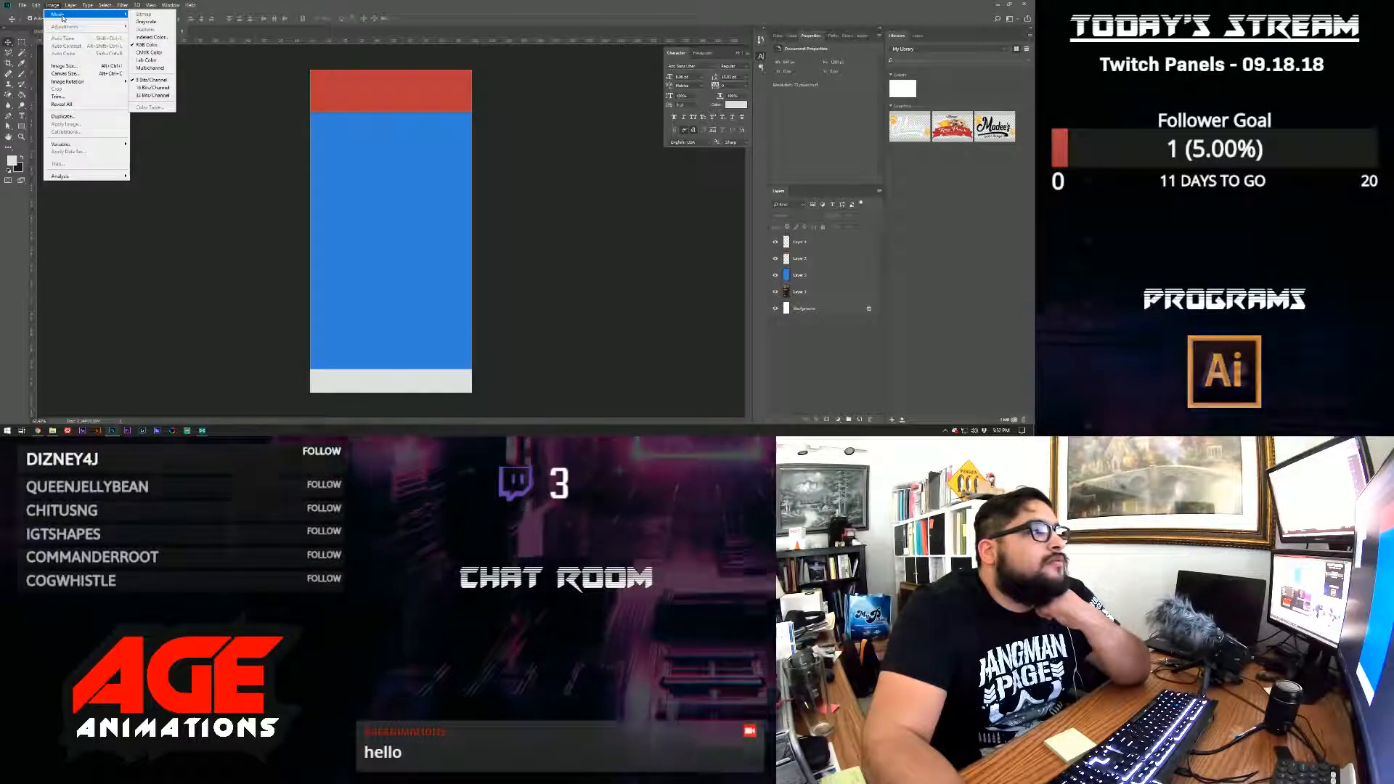
{"action": "left_click", "coordinate": [64, 66]}
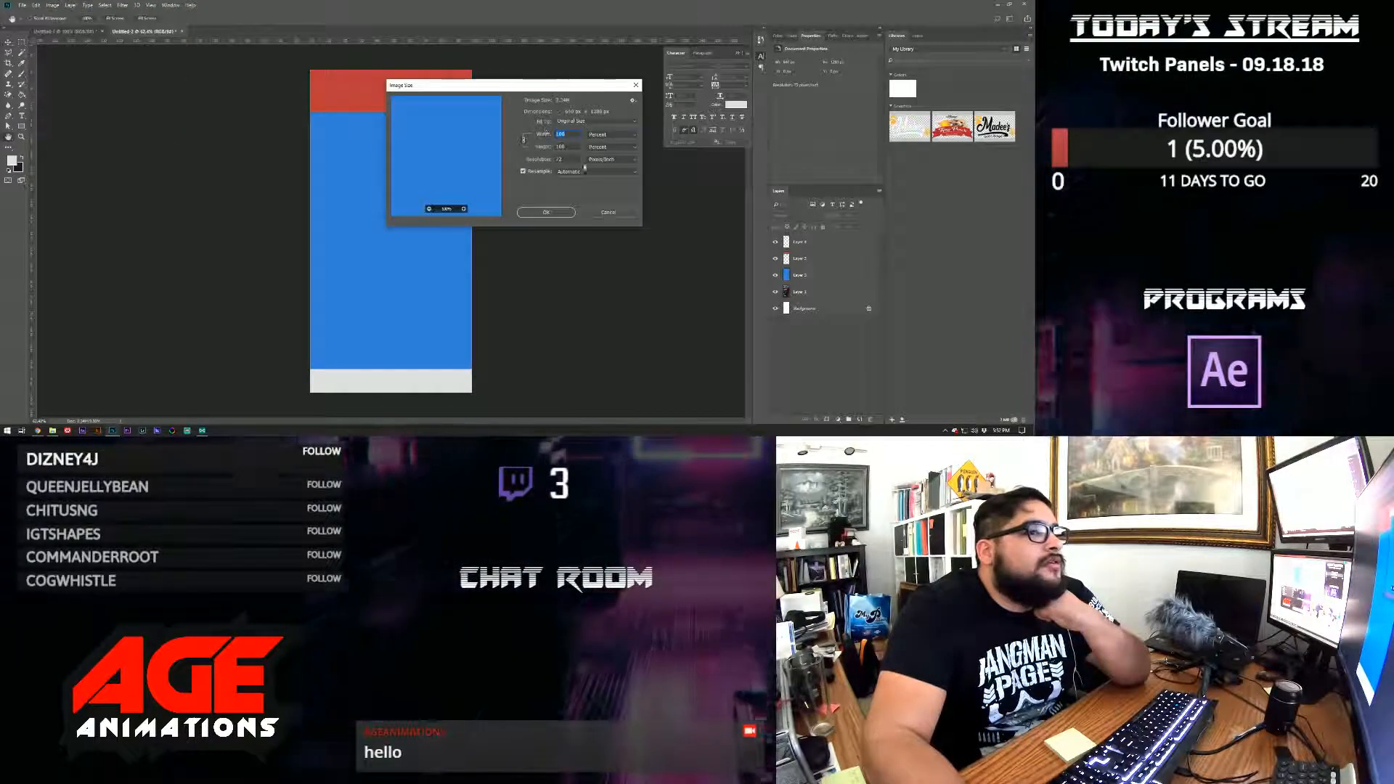
{"action": "left_click", "coordinate": [614, 212]}
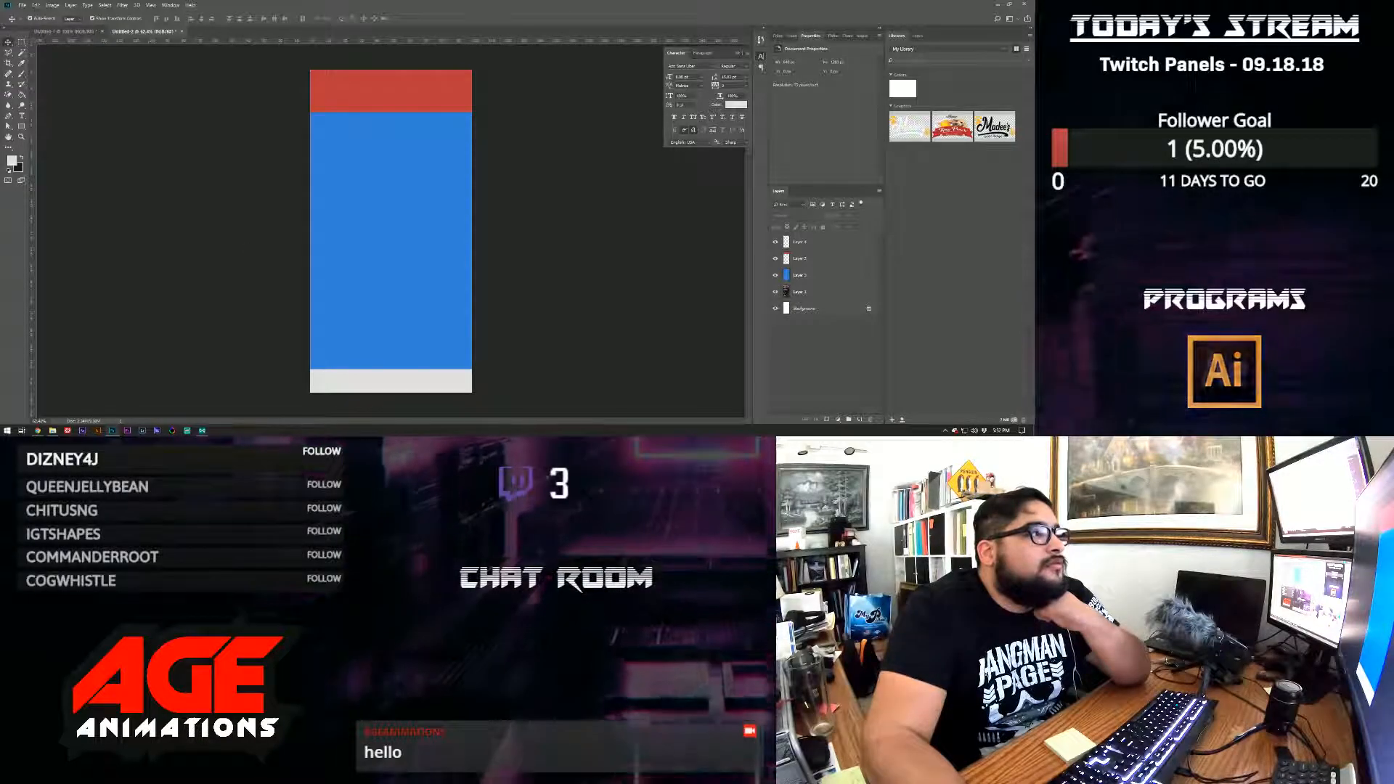
- Add the light grey text "4K WORKSTAS" over the upper part of the blue body and enlarge it slightly
{"action": "left_click", "coordinate": [21, 137]}
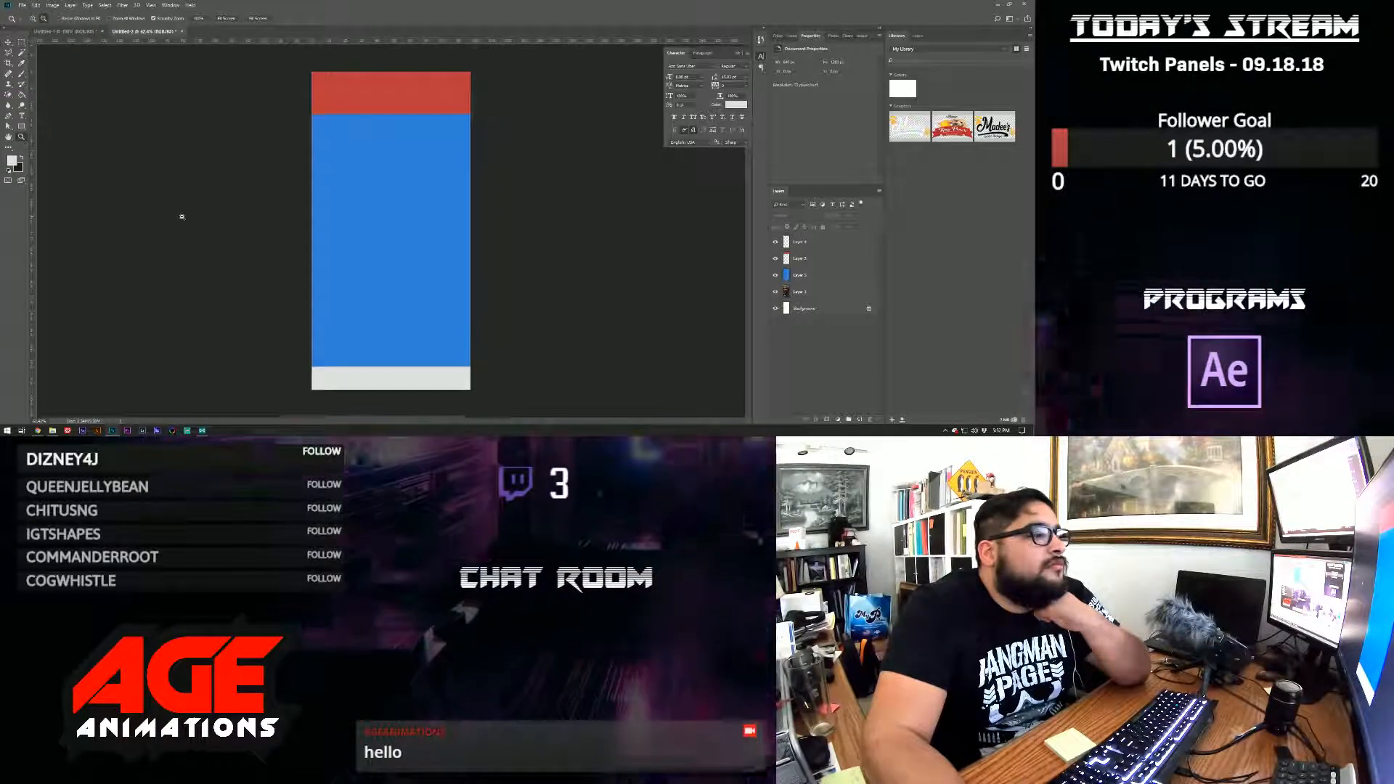
{"action": "left_click", "coordinate": [181, 218], "text": "alt"}
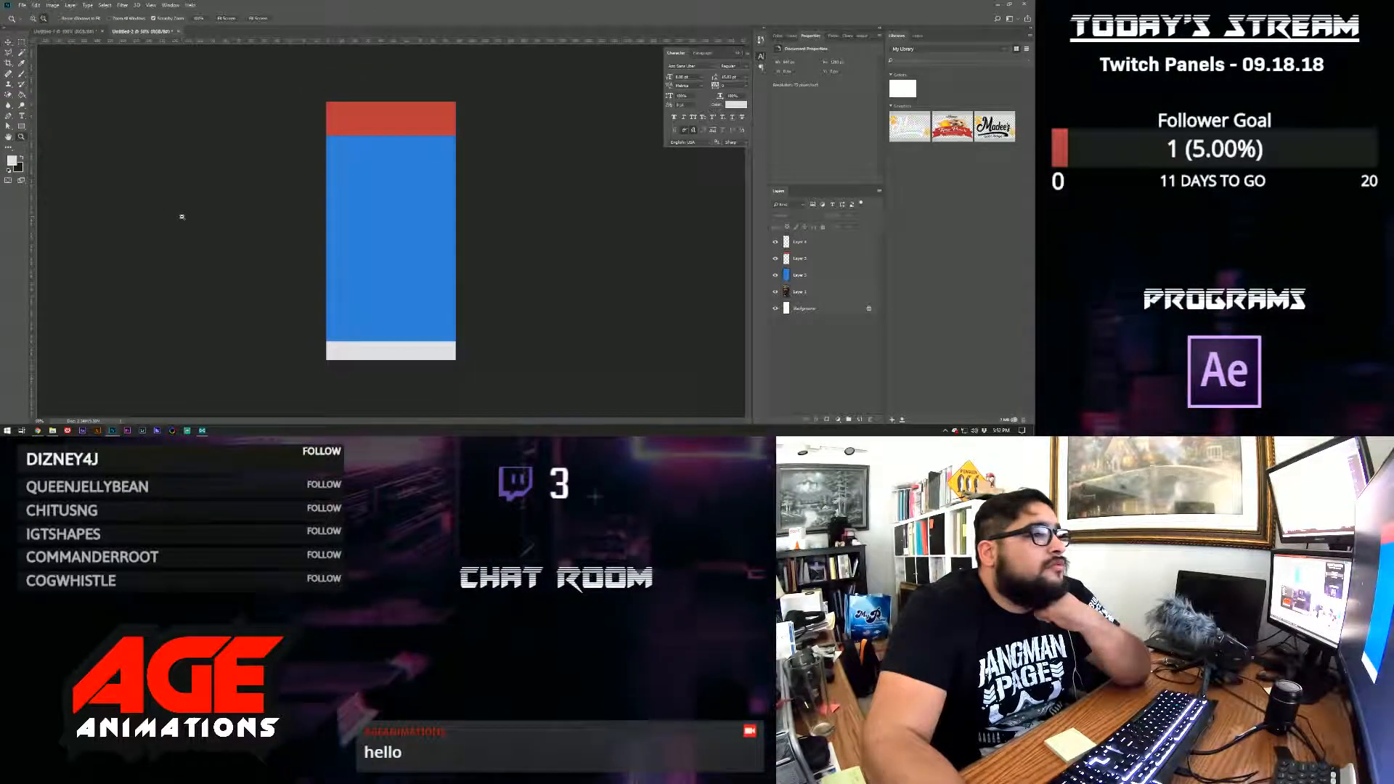
{"action": "left_click", "coordinate": [21, 117]}
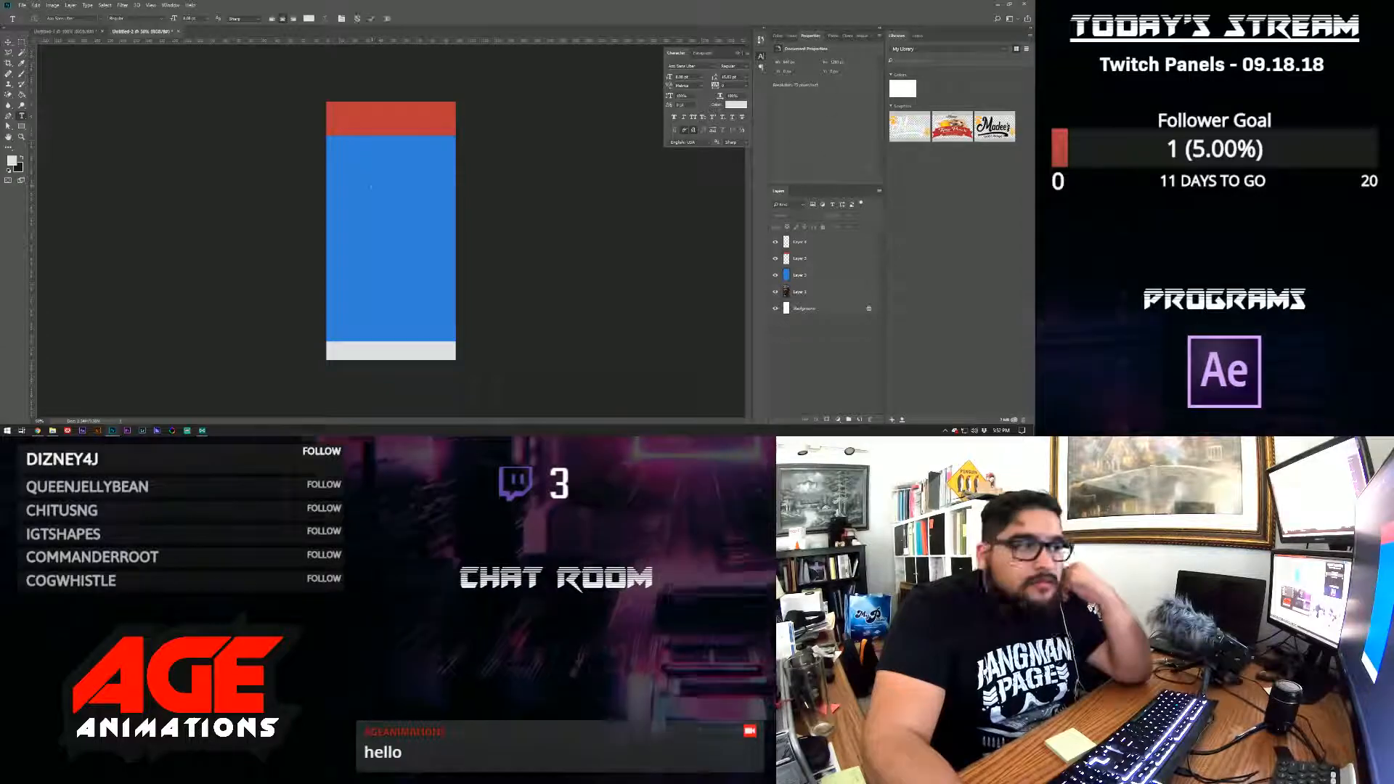
{"action": "left_click", "coordinate": [371, 187]}
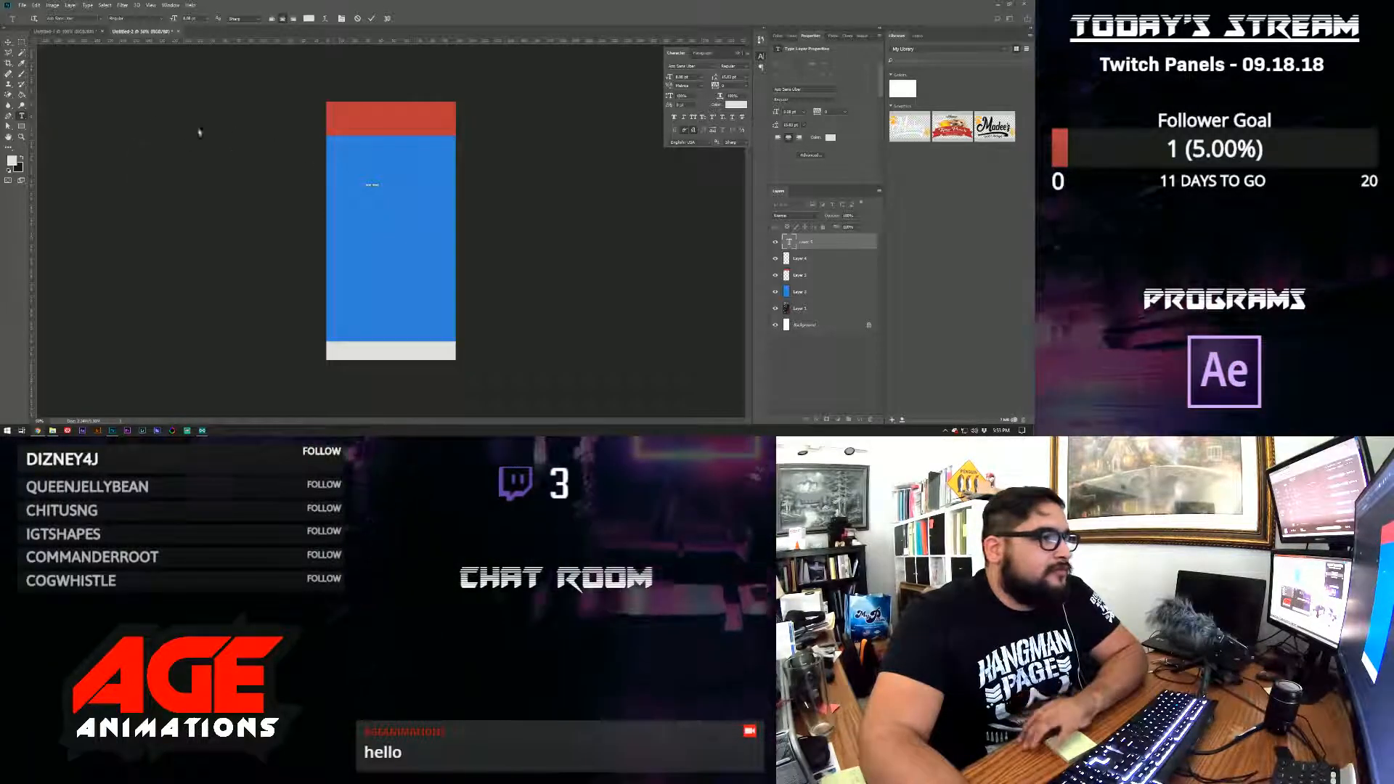
{"action": "left_click", "coordinate": [9, 44]}
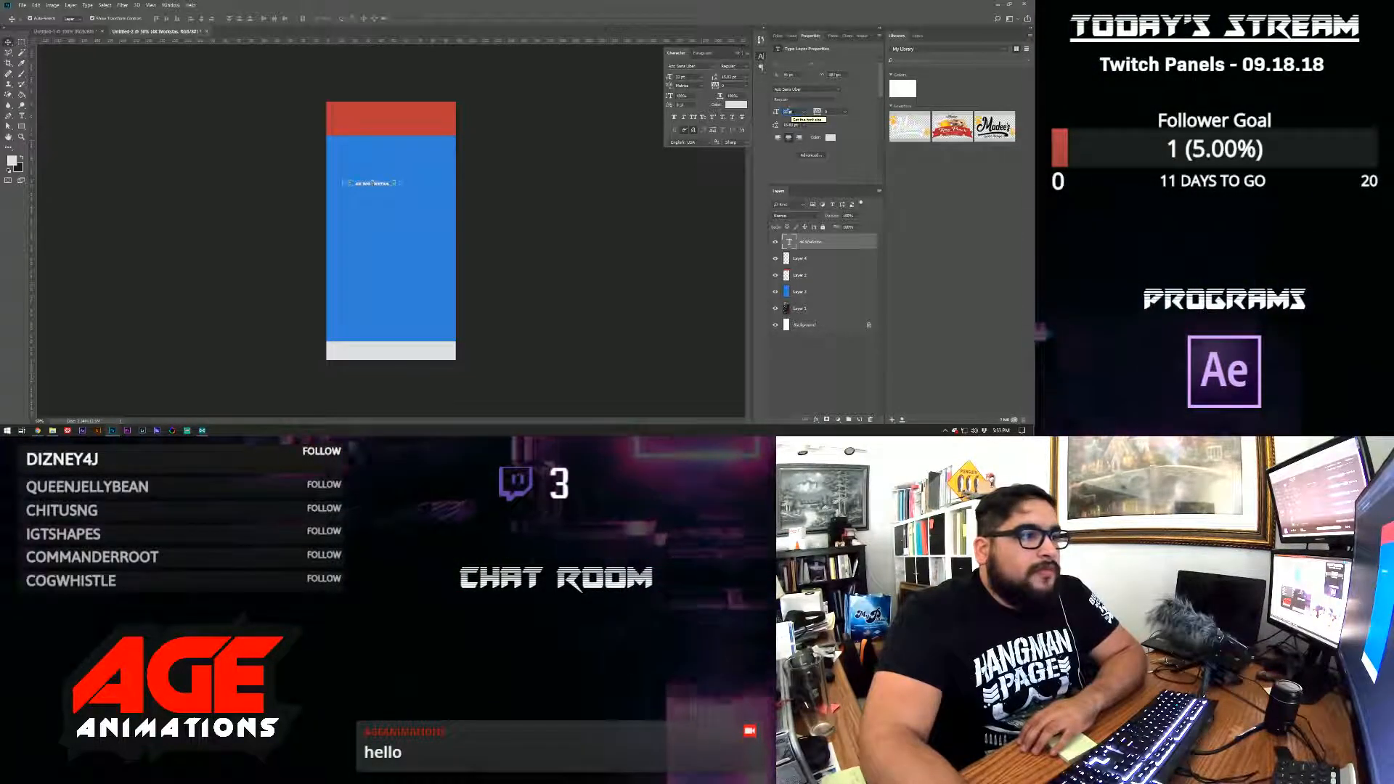
- Move the title text up to the centre of the red header block and apply the transformation
{"action": "key", "text": "ctrl+t"}
{"action": "left_click_drag", "start_coordinate": [373, 182], "coordinate": [392, 123]}
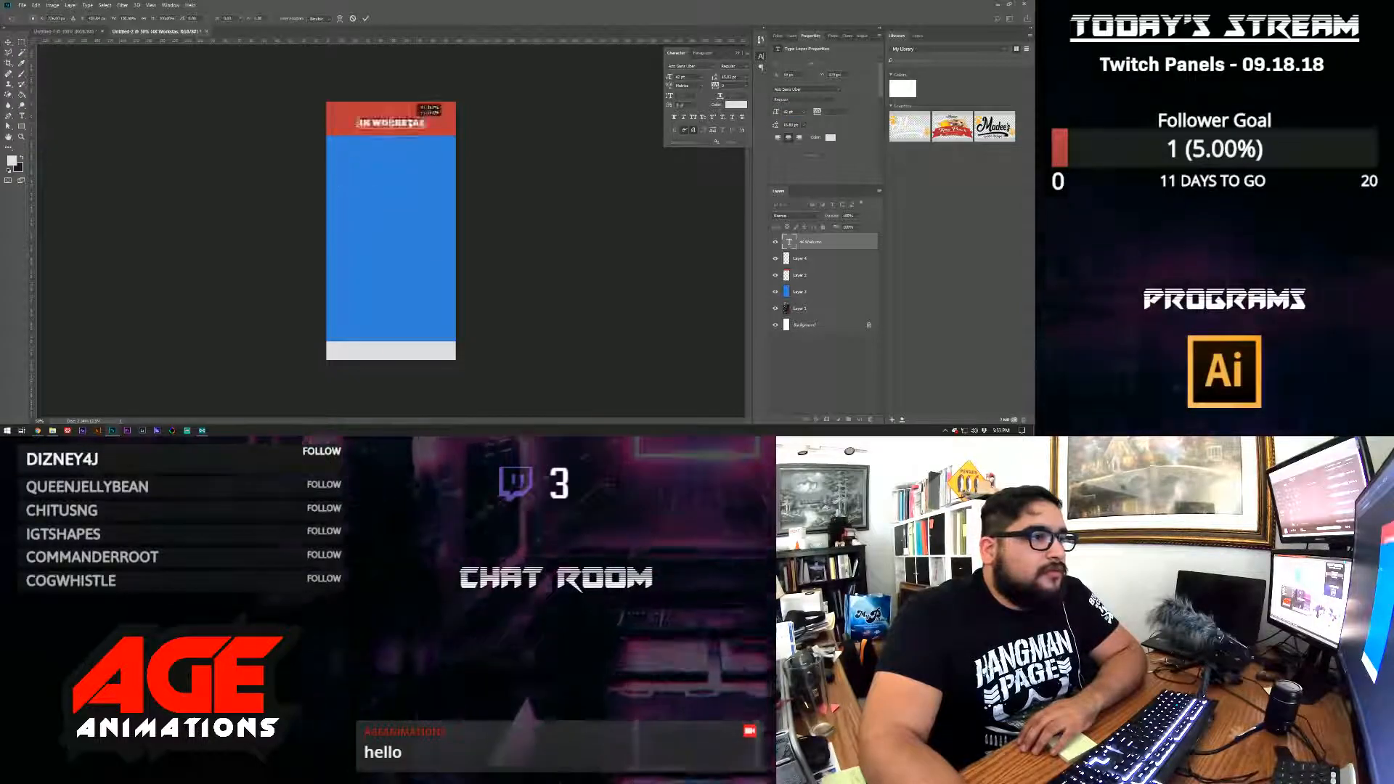
{"action": "key", "text": "t"}
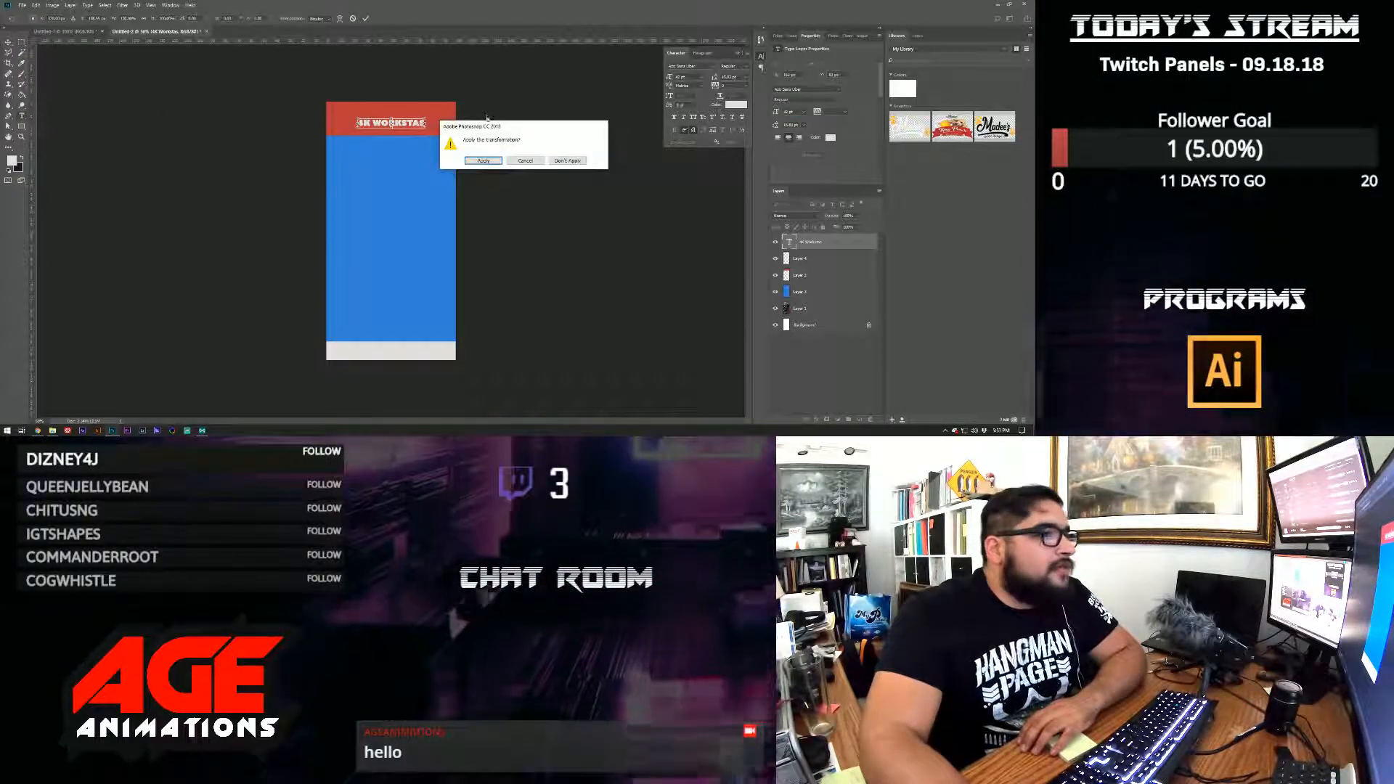
{"action": "key", "text": "Return"}
- Correct the header title to "4K WORKSTATION" and increase its font size to nearly span the red block
{"action": "left_click", "coordinate": [407, 122]}
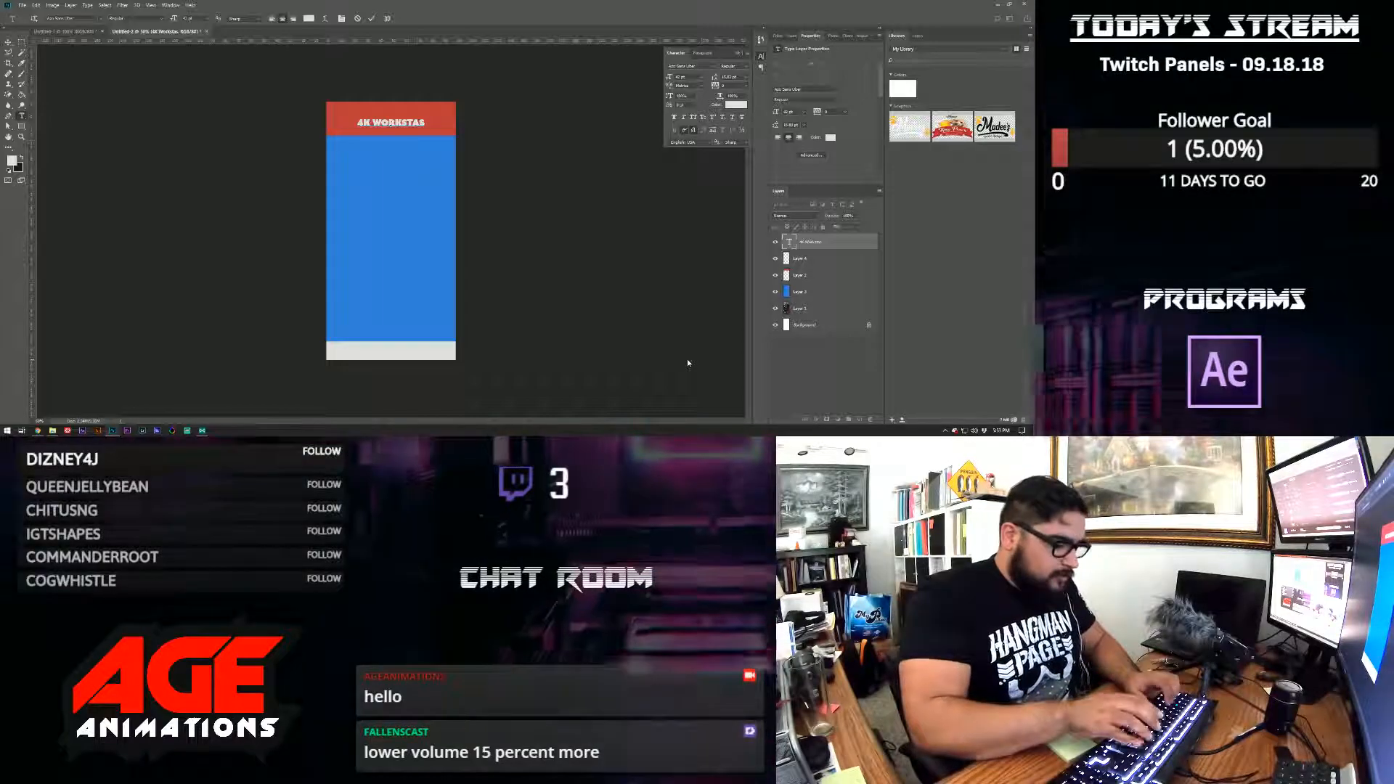
{"action": "key", "text": "BackSpace"}
{"action": "type", "text": "TION"}
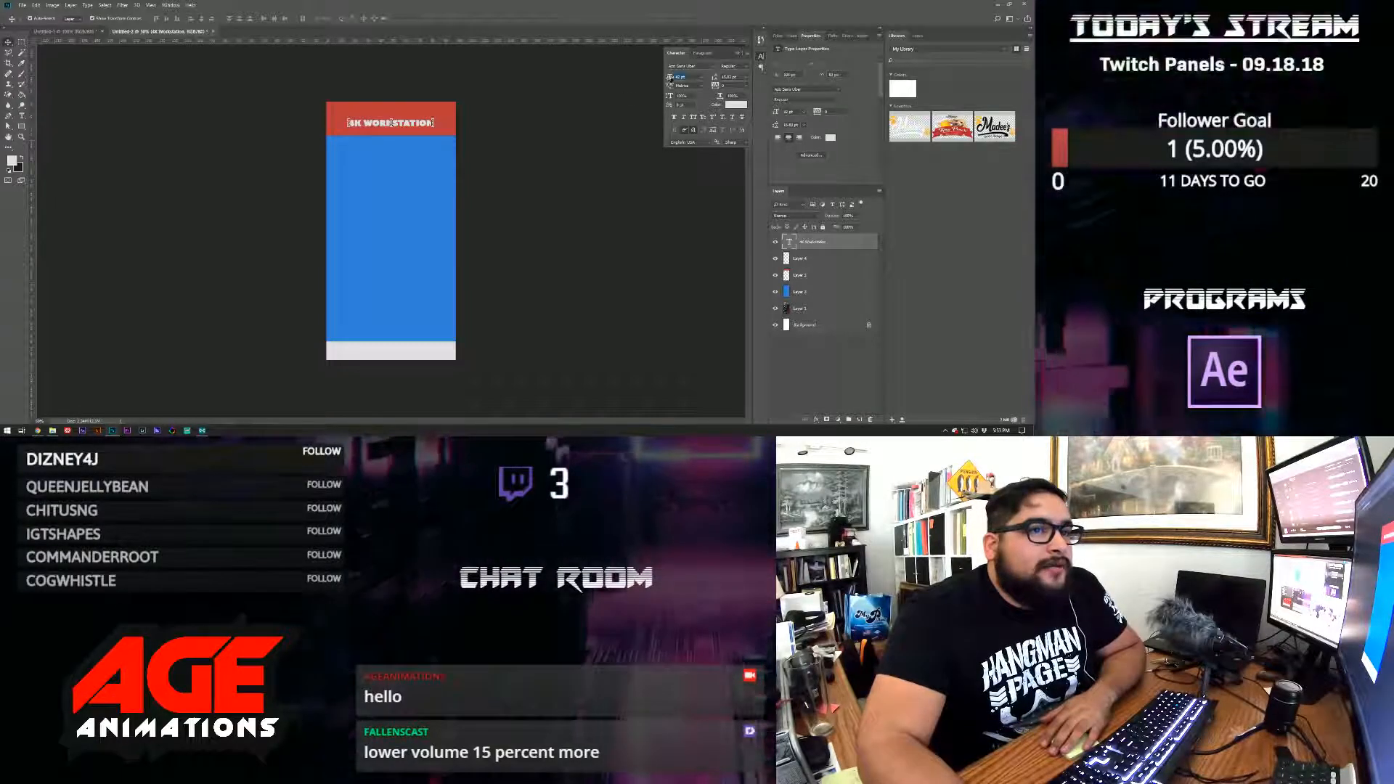
{"action": "left_click_drag", "start_coordinate": [669, 77], "coordinate": [674, 77]}
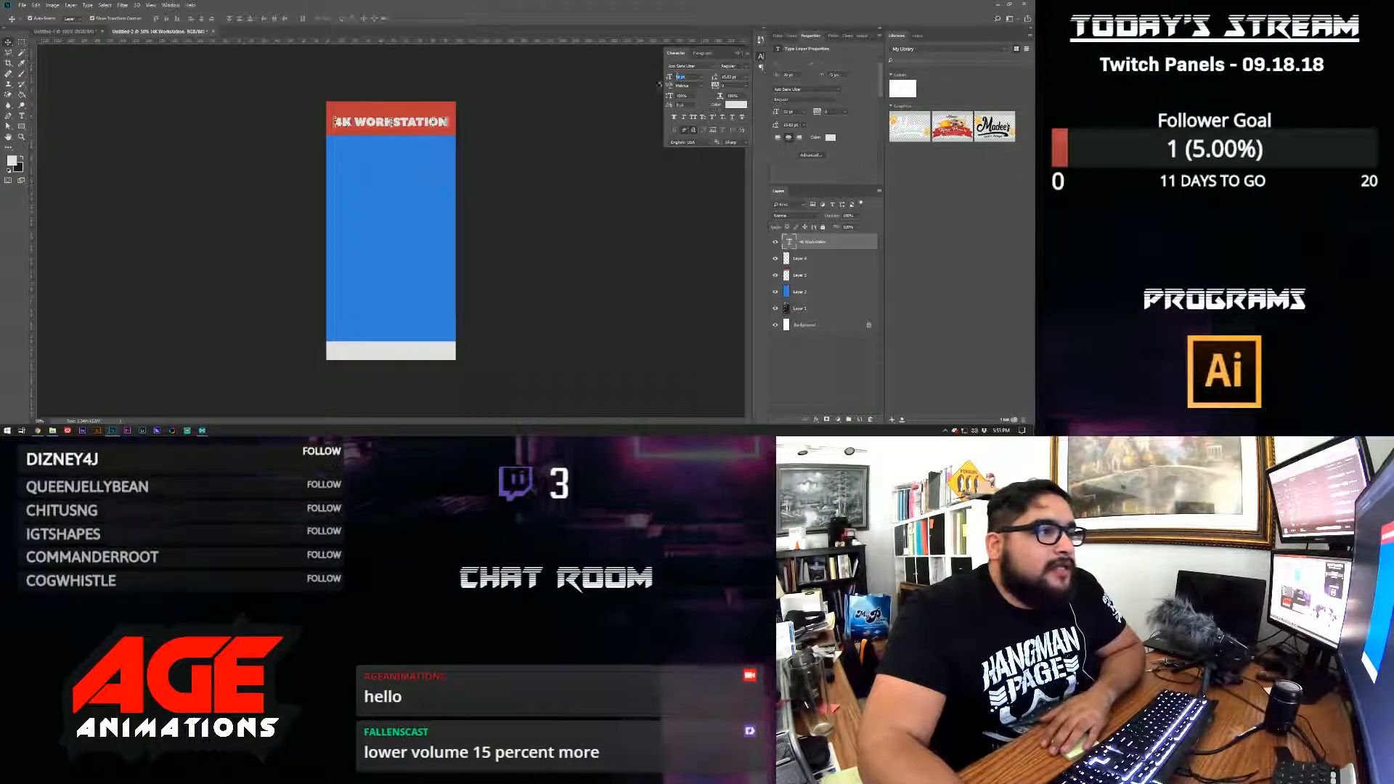
- Break the header title after "4K" into two lines, set its leading to Auto and centre both lines within the red block
{"action": "left_click", "coordinate": [506, 149]}
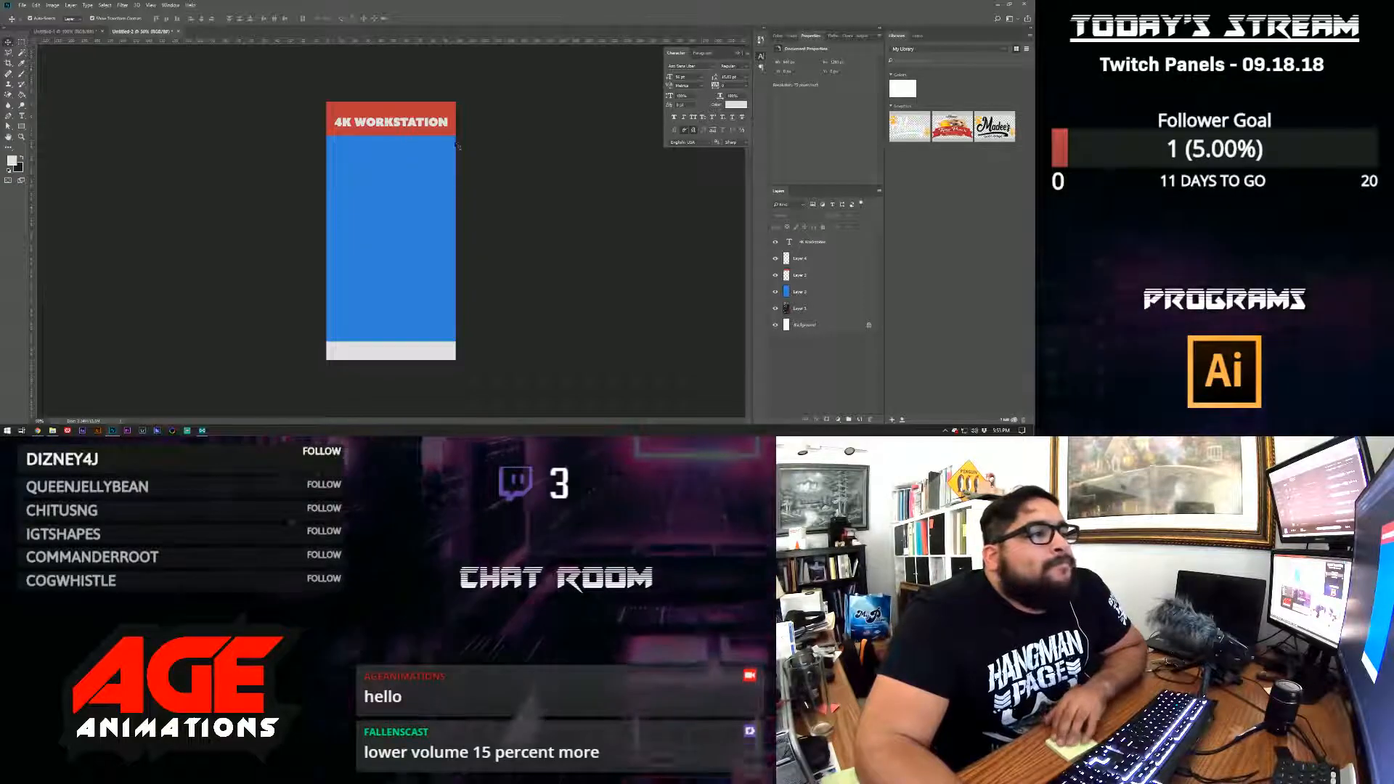
{"action": "left_click", "coordinate": [443, 123]}
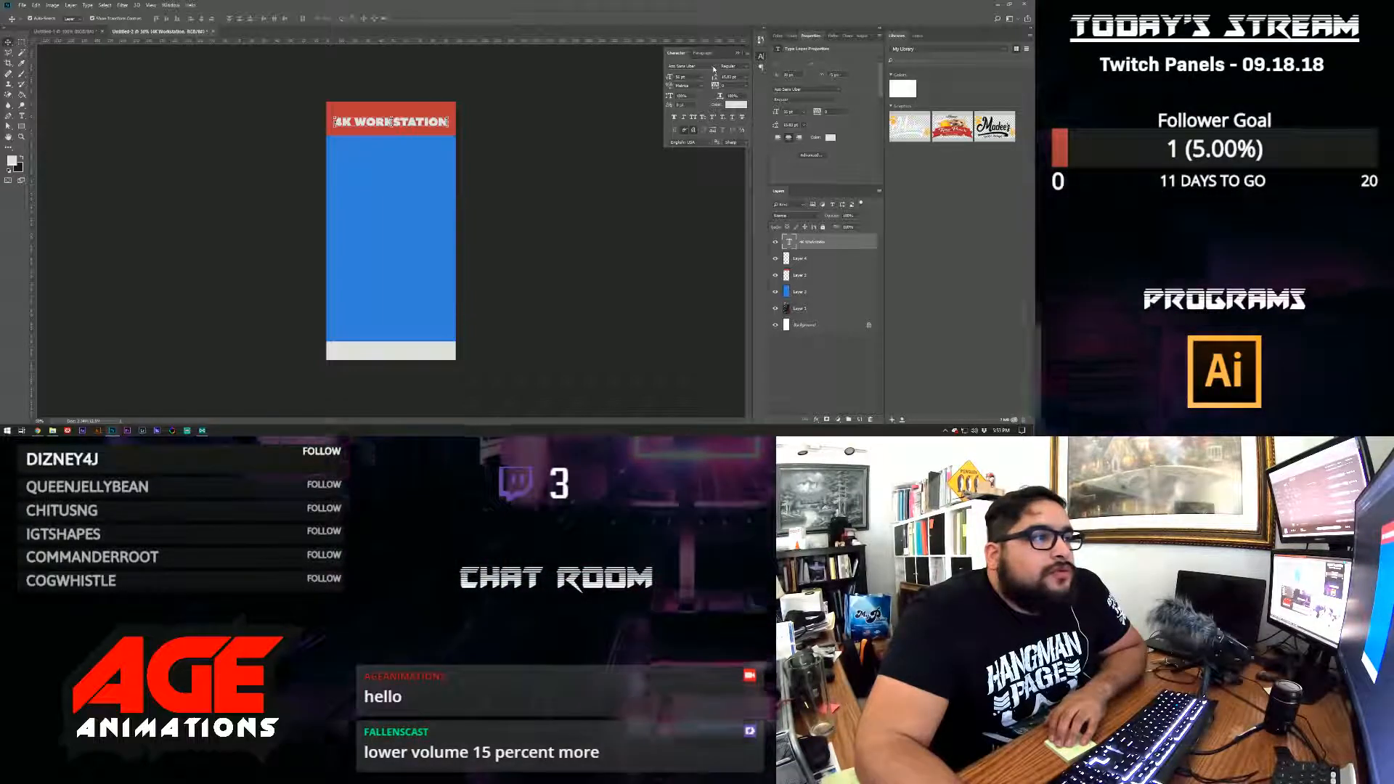
{"action": "key", "text": "t"}
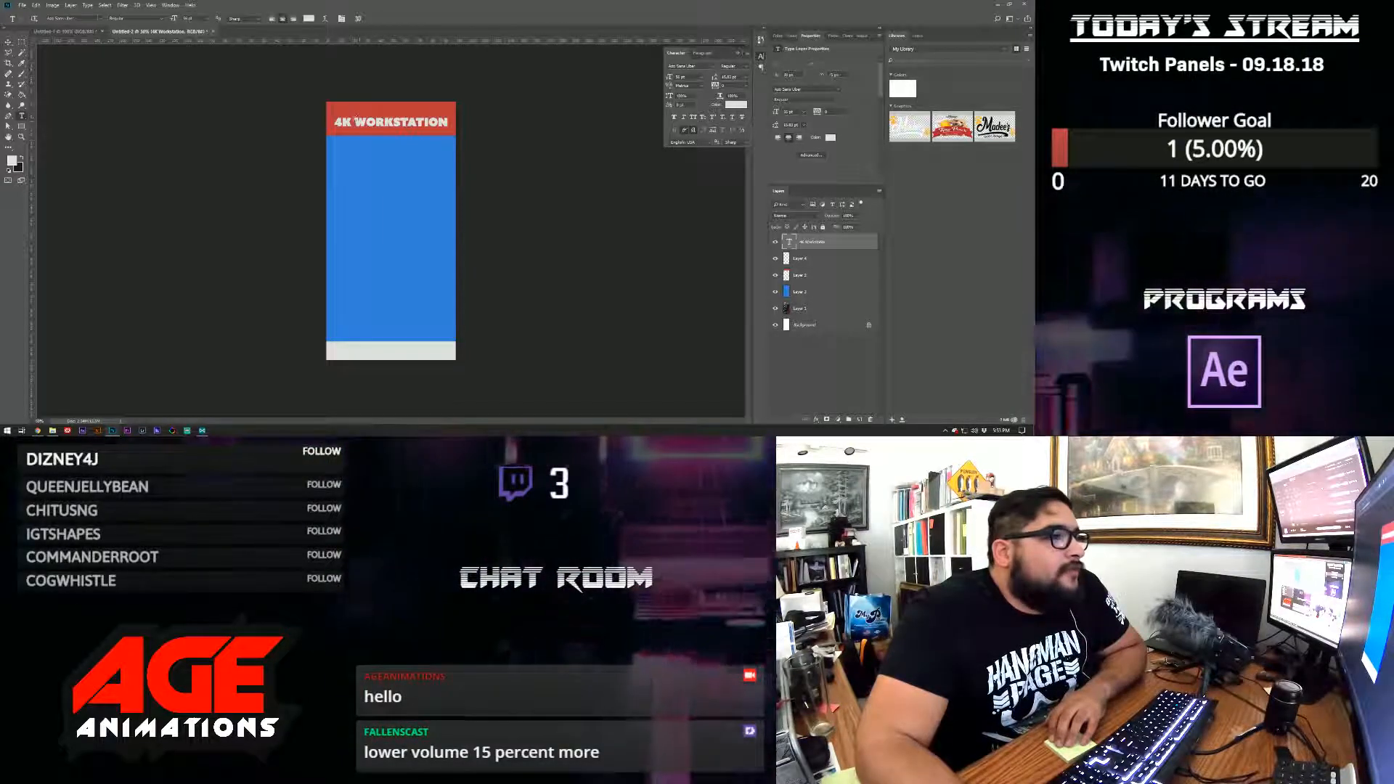
{"action": "left_click", "coordinate": [355, 119]}
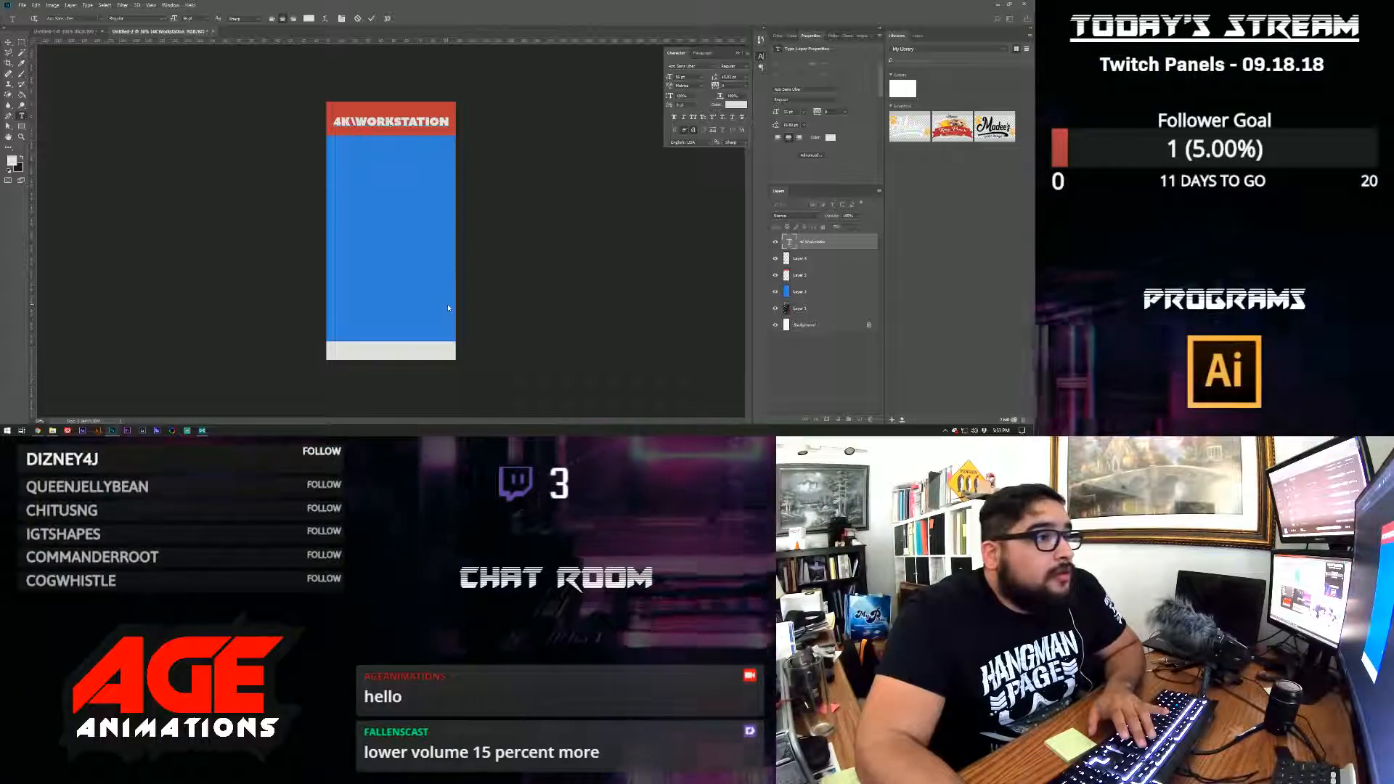
{"action": "key", "text": "Return"}
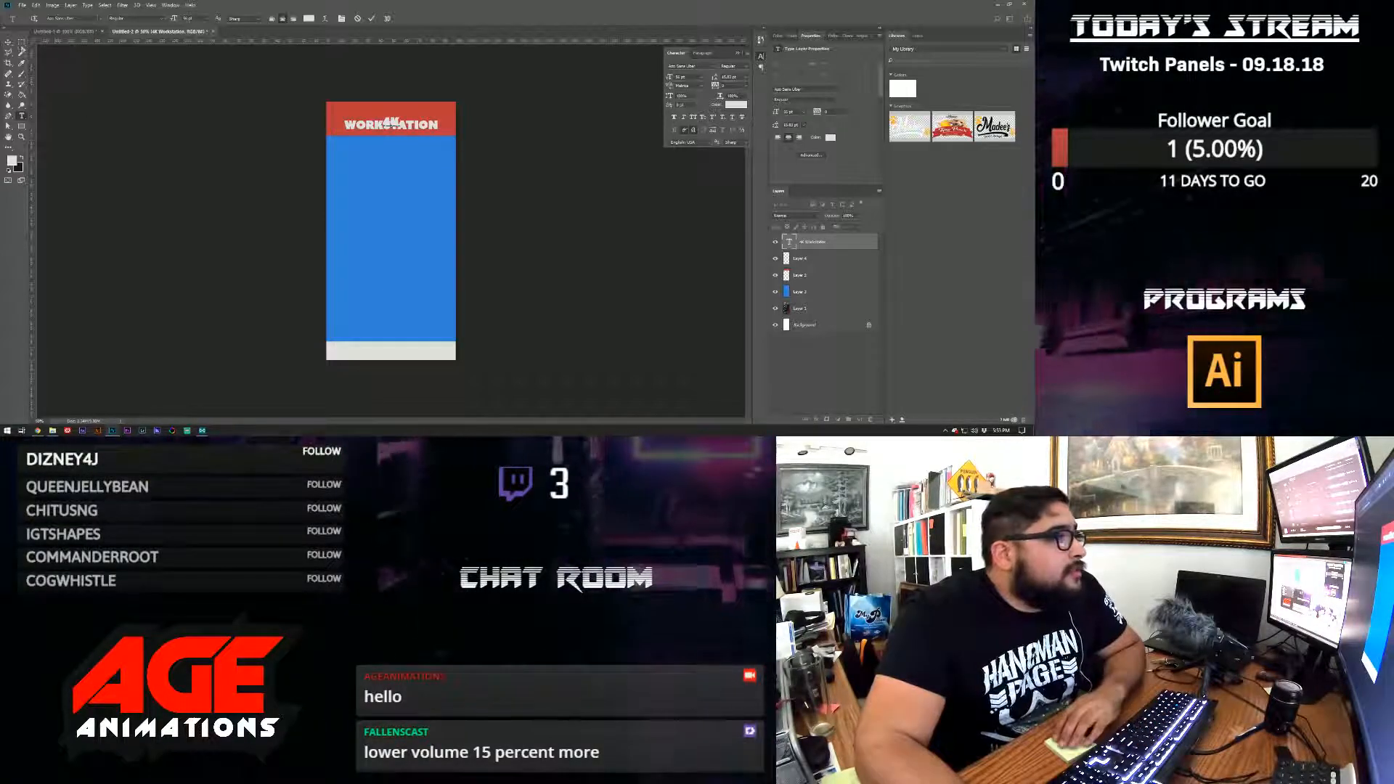
{"action": "left_click", "coordinate": [745, 77]}
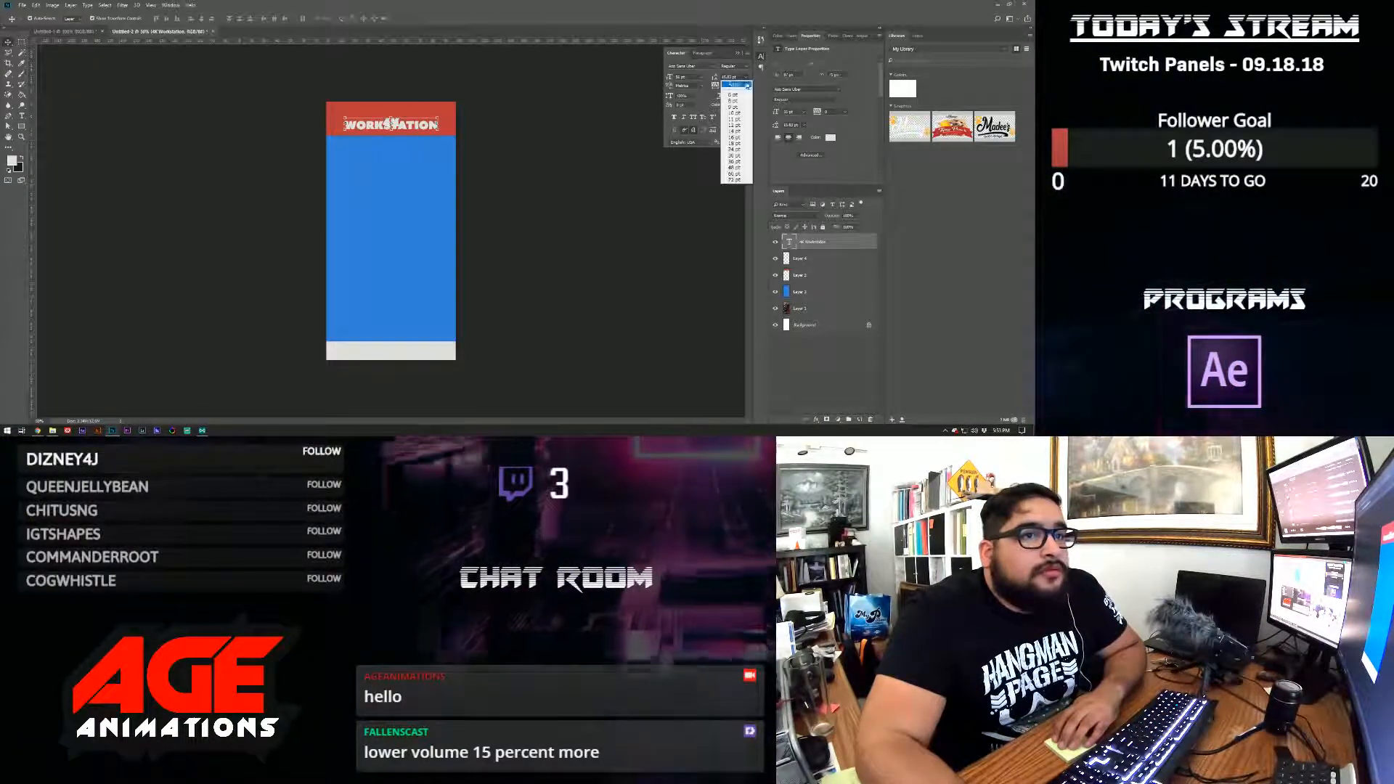
{"action": "left_click", "coordinate": [734, 84]}
{"action": "left_click_drag", "start_coordinate": [426, 137], "coordinate": [425, 125]}
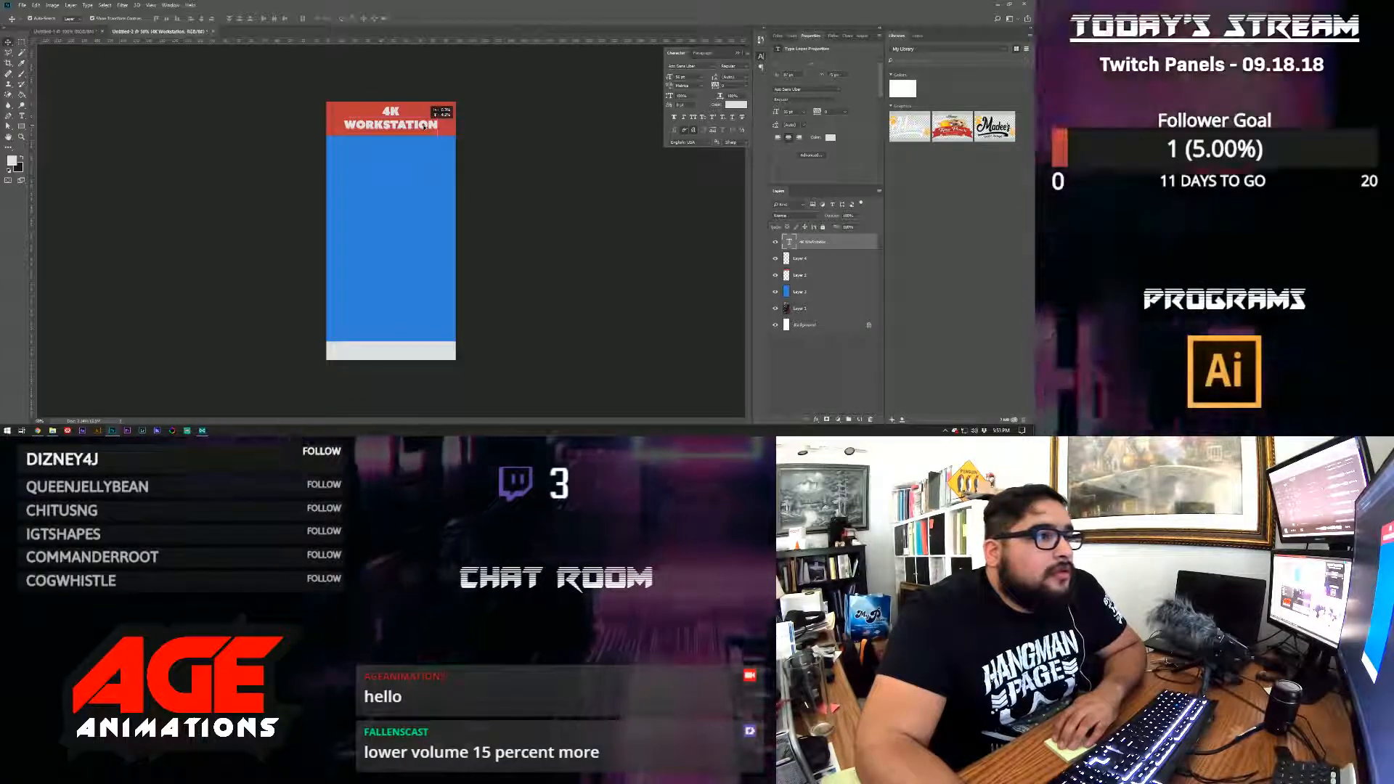
{"action": "left_click", "coordinate": [642, 132]}
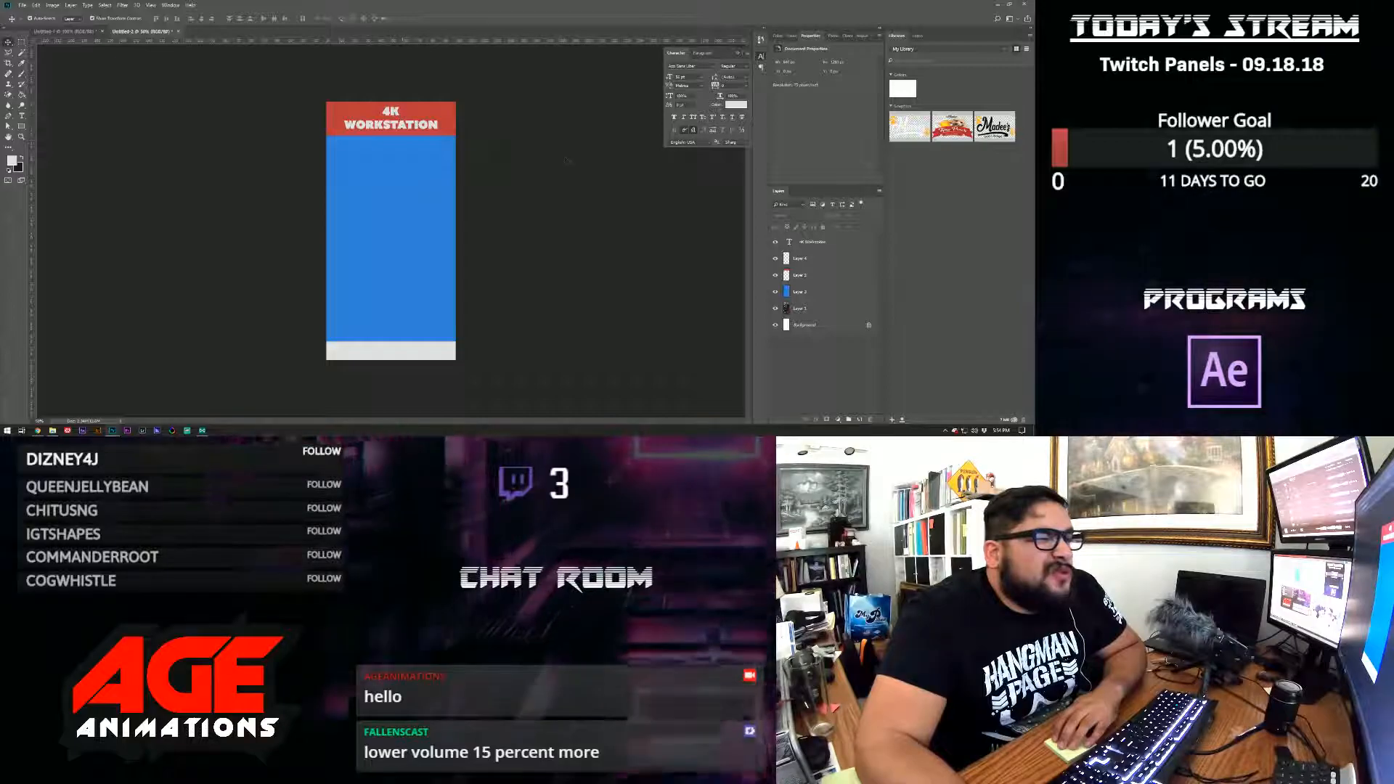
- Change the header title's font to American Captain
{"action": "left_click", "coordinate": [711, 70]}
{"action": "left_click", "coordinate": [755, 149]}
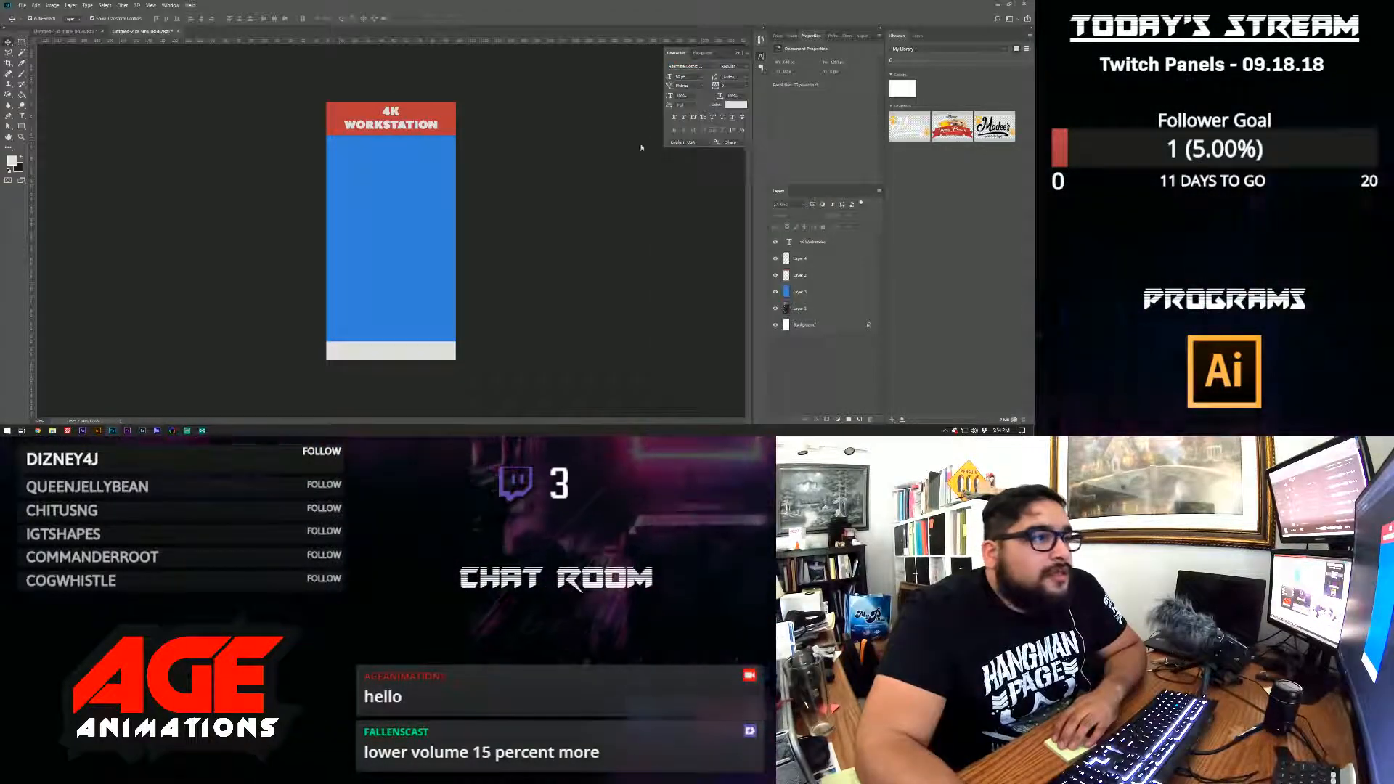
{"action": "left_click", "coordinate": [426, 125]}
{"action": "left_click", "coordinate": [716, 65]}
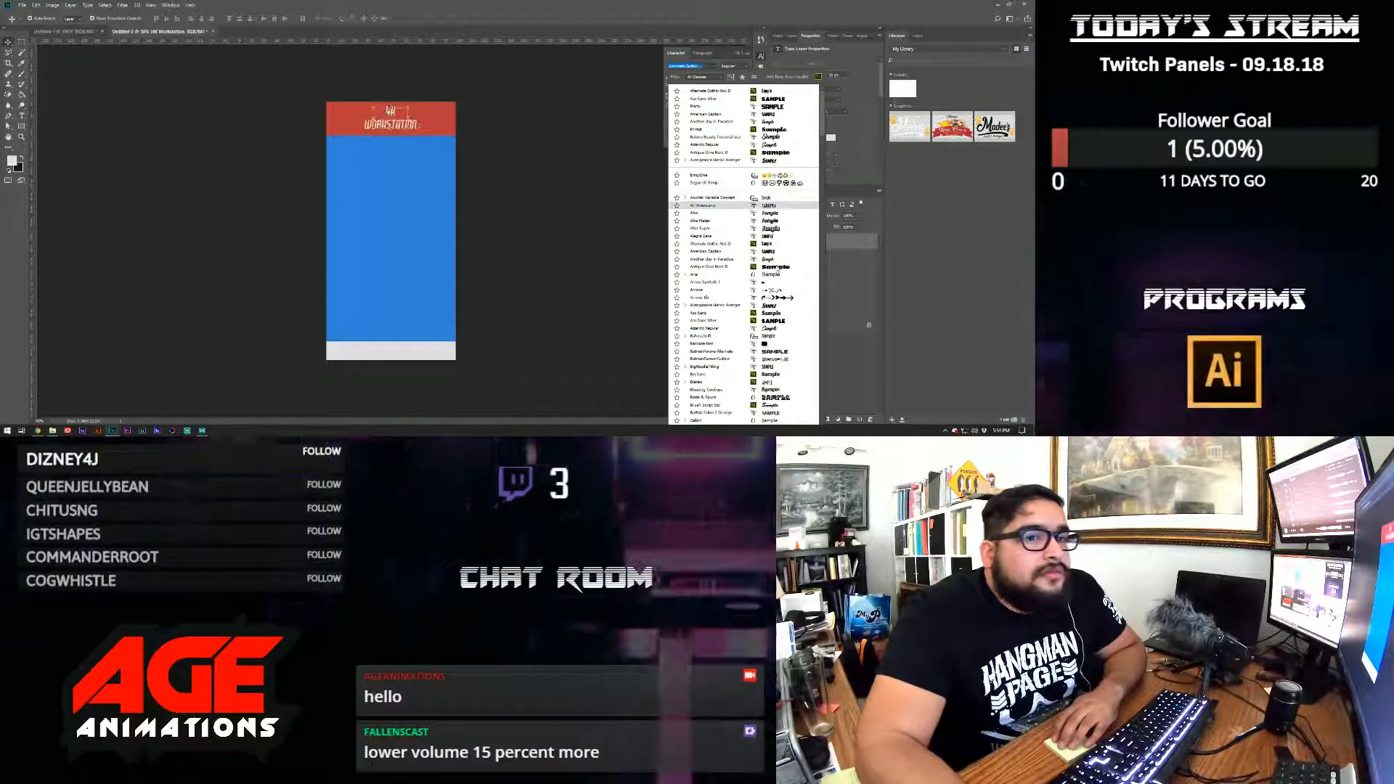
{"action": "left_click", "coordinate": [774, 252]}
{"action": "left_click", "coordinate": [509, 166]}
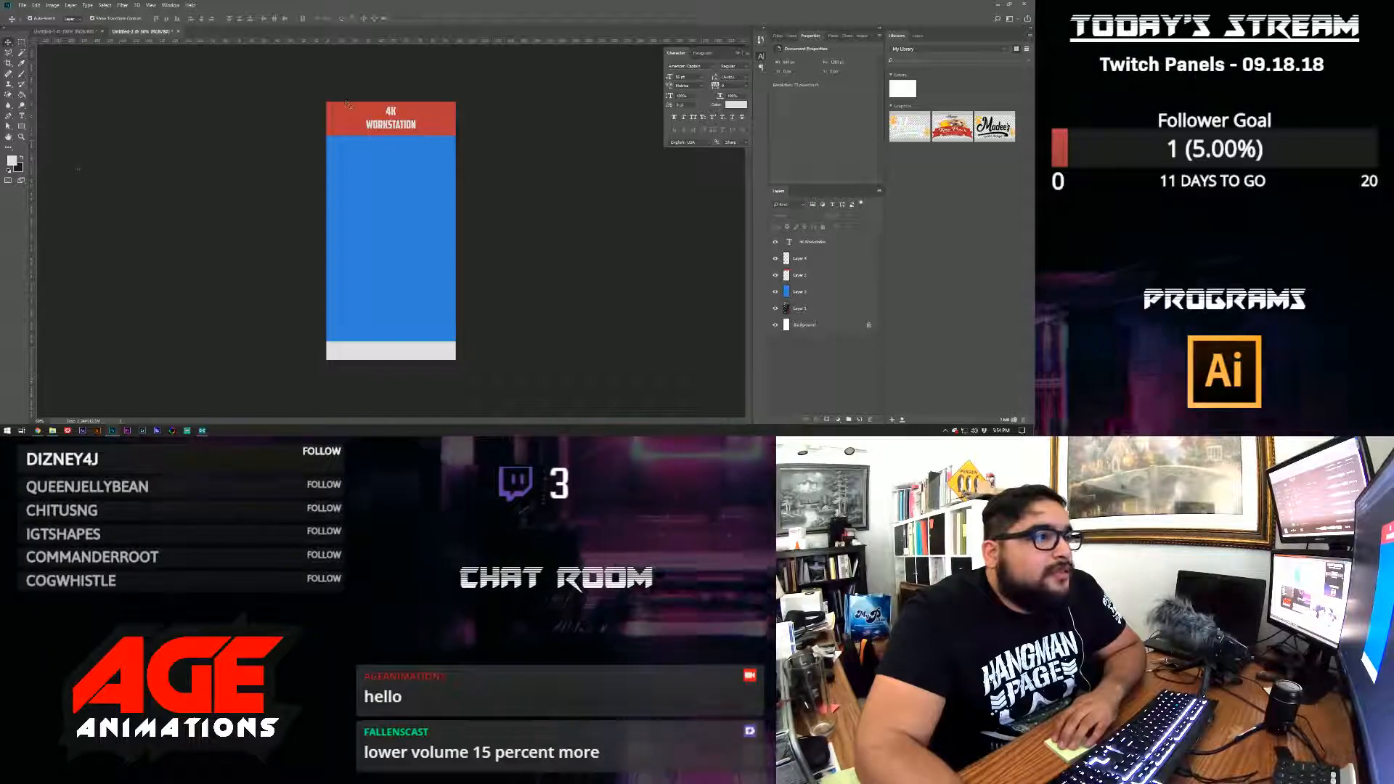
- Rejoin the header title into the single line "4K WORKSTATION"
{"action": "left_click", "coordinate": [22, 136]}
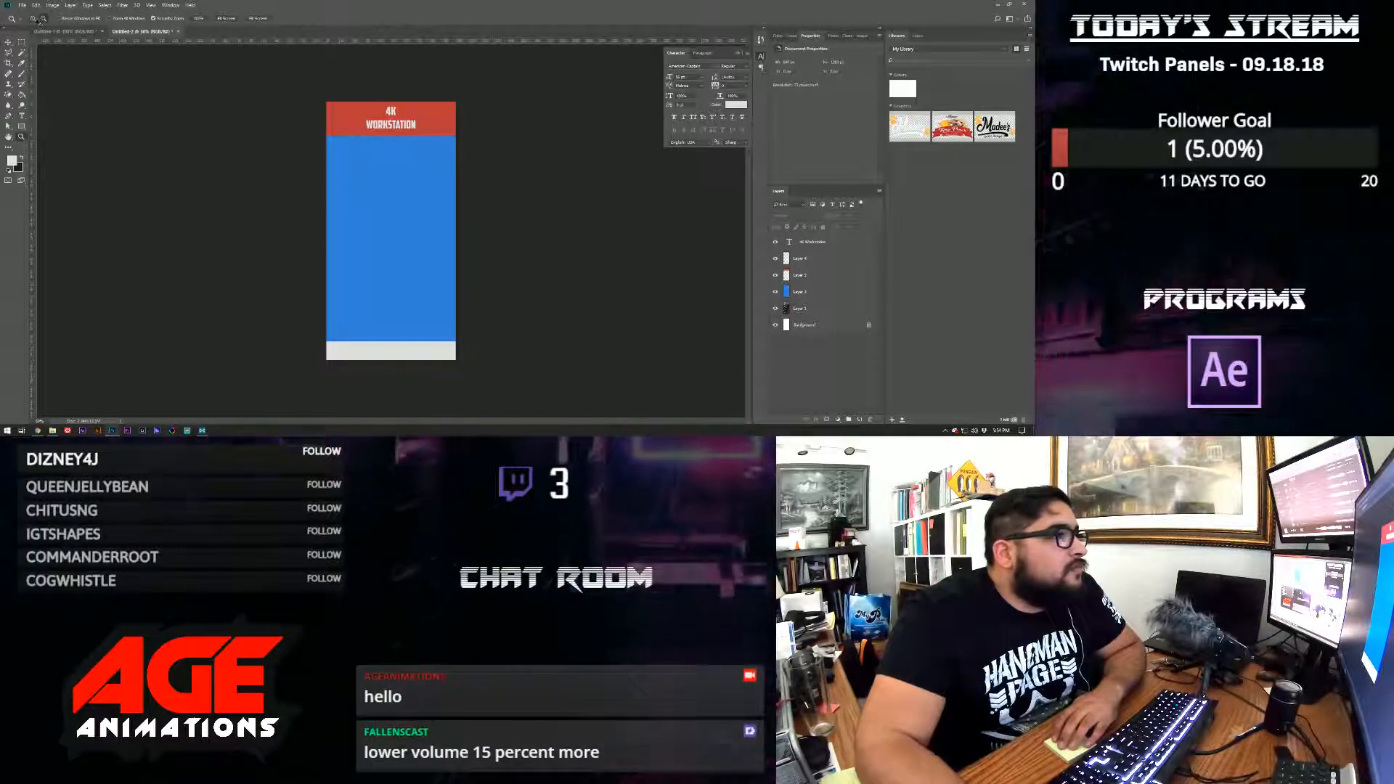
{"action": "left_click", "coordinate": [383, 78]}
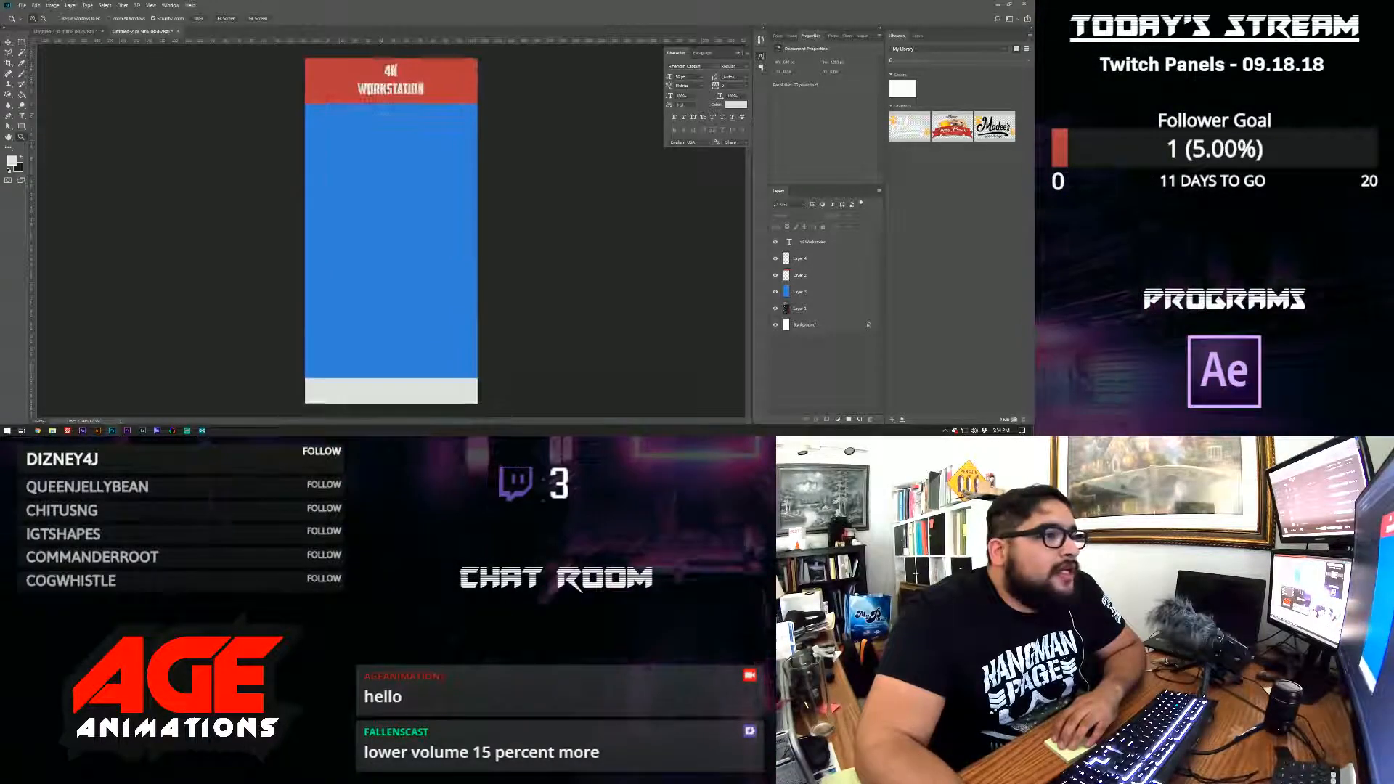
{"action": "left_click", "coordinate": [389, 87]}
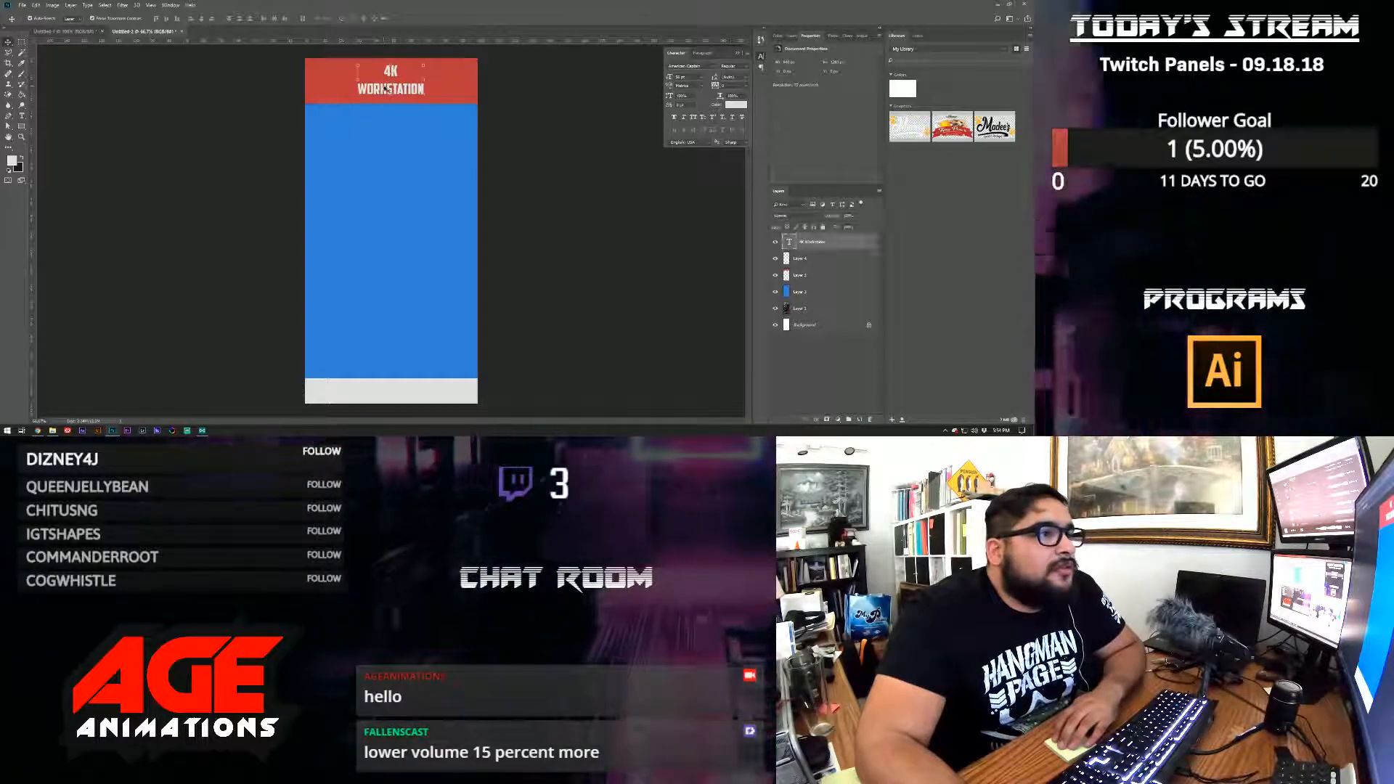
{"action": "left_click", "coordinate": [22, 116]}
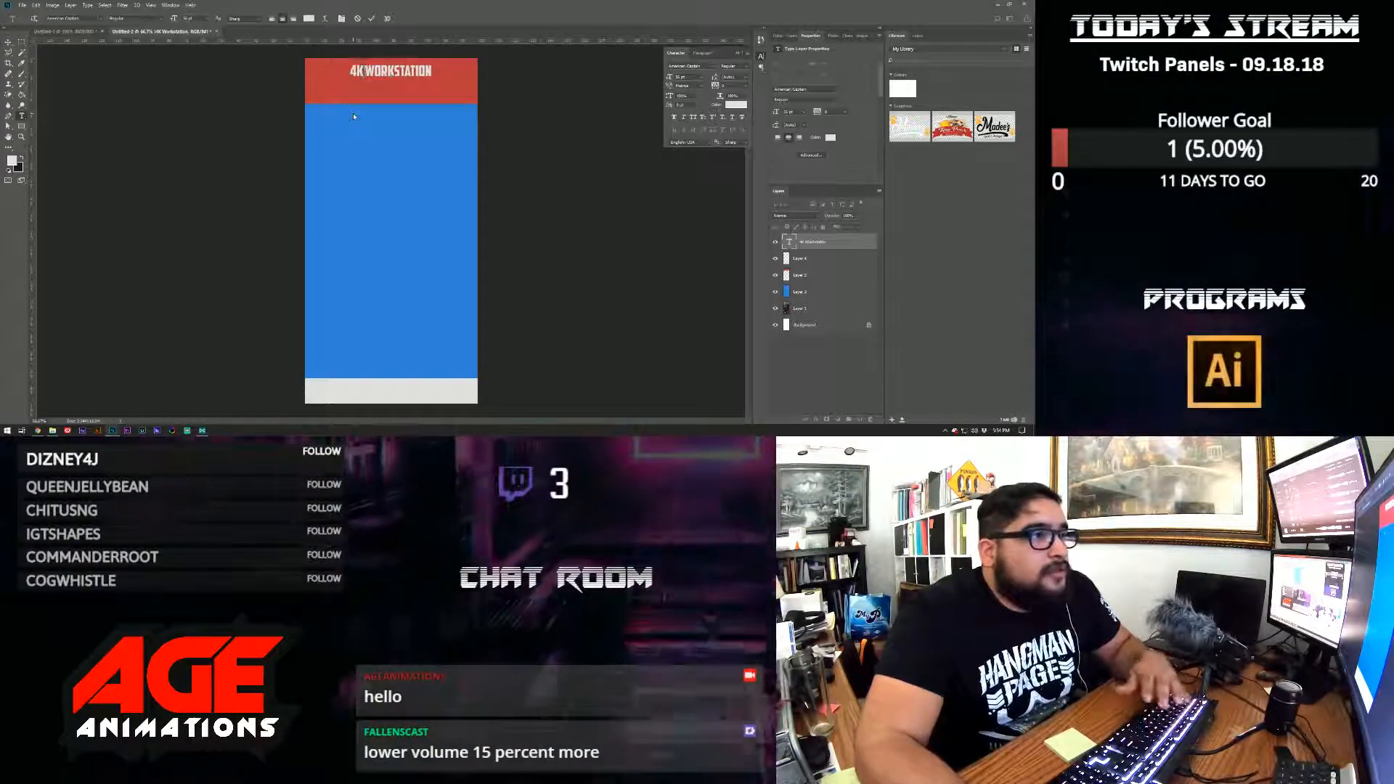
{"action": "left_click", "coordinate": [9, 43]}
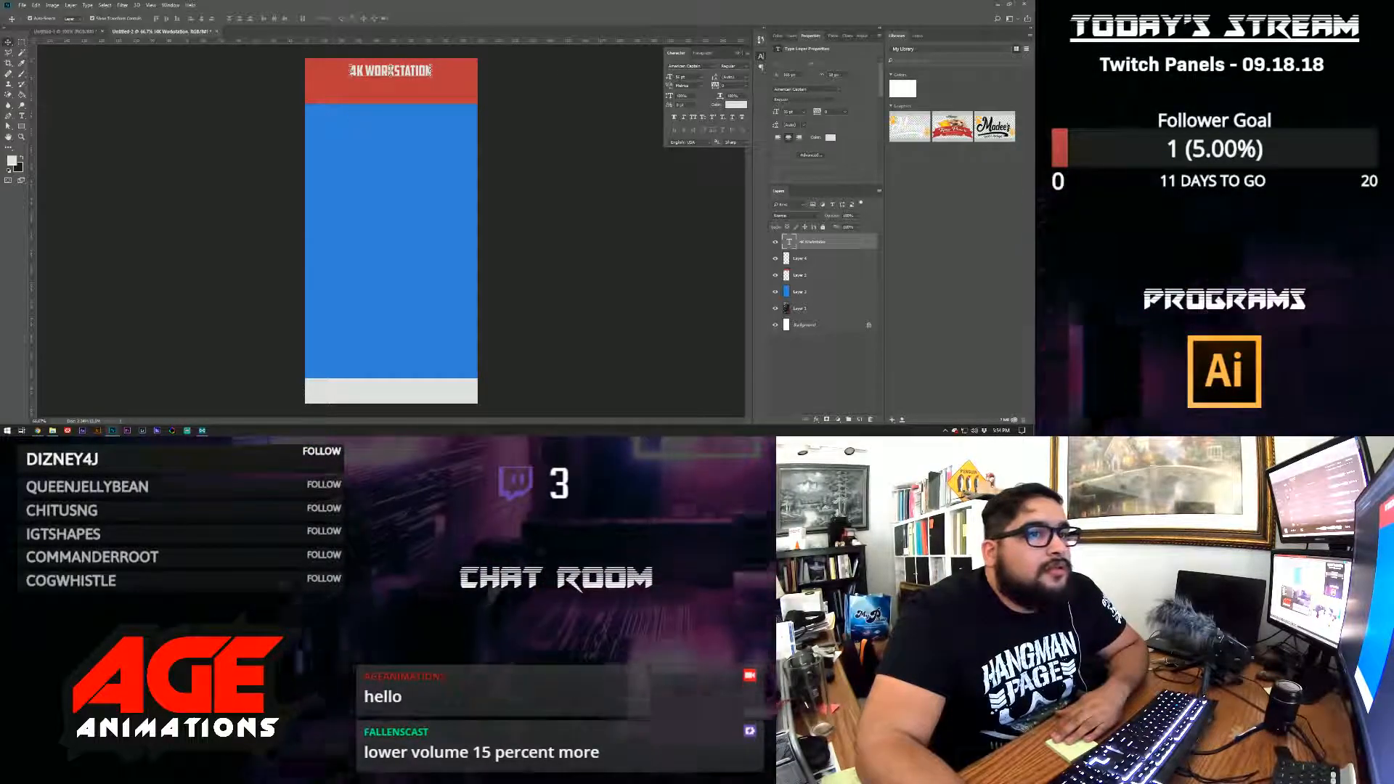
- Enlarge the title's font size until it nearly spans the red header, and centre the text vertically in the block
{"action": "left_click_drag", "start_coordinate": [670, 77], "coordinate": [690, 77]}
{"action": "left_click_drag", "start_coordinate": [404, 71], "coordinate": [404, 85]}
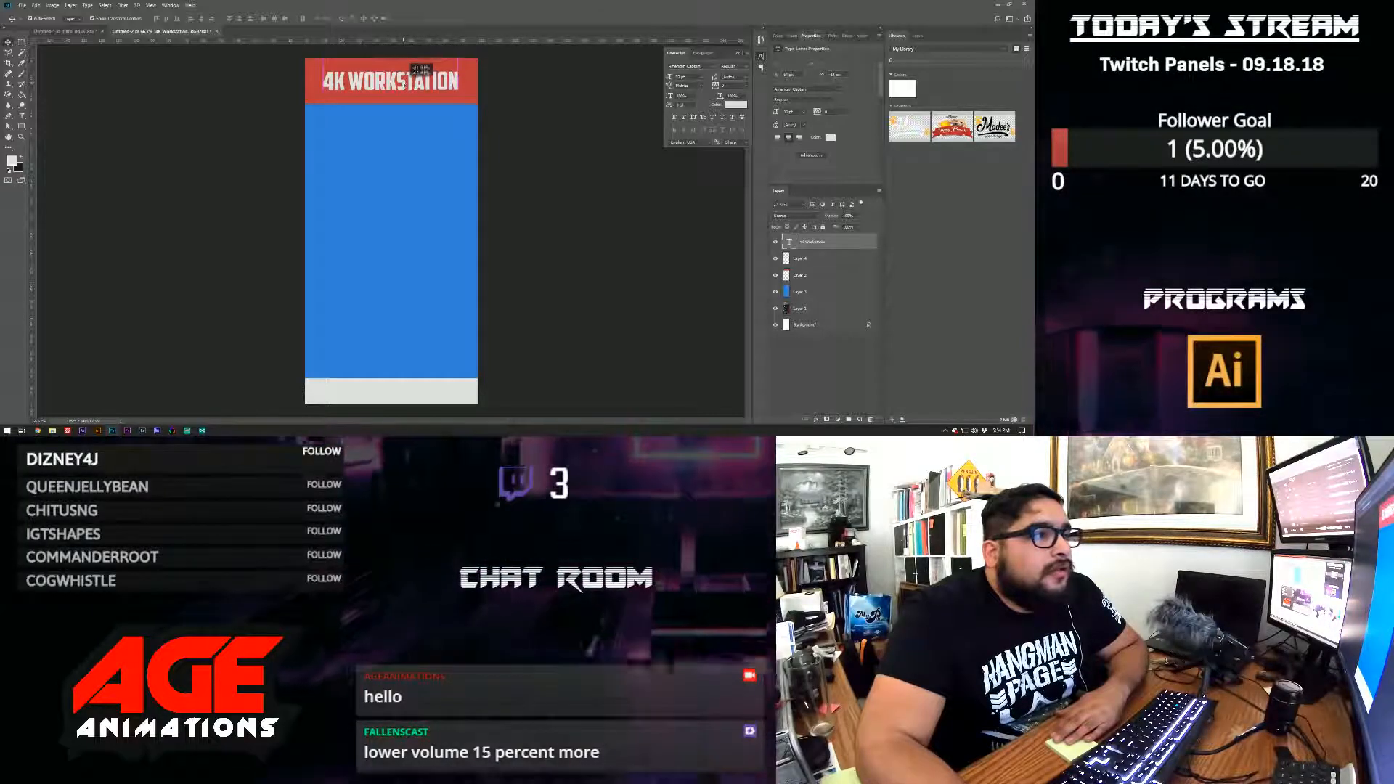
{"action": "left_click_drag", "start_coordinate": [677, 79], "coordinate": [680, 77]}
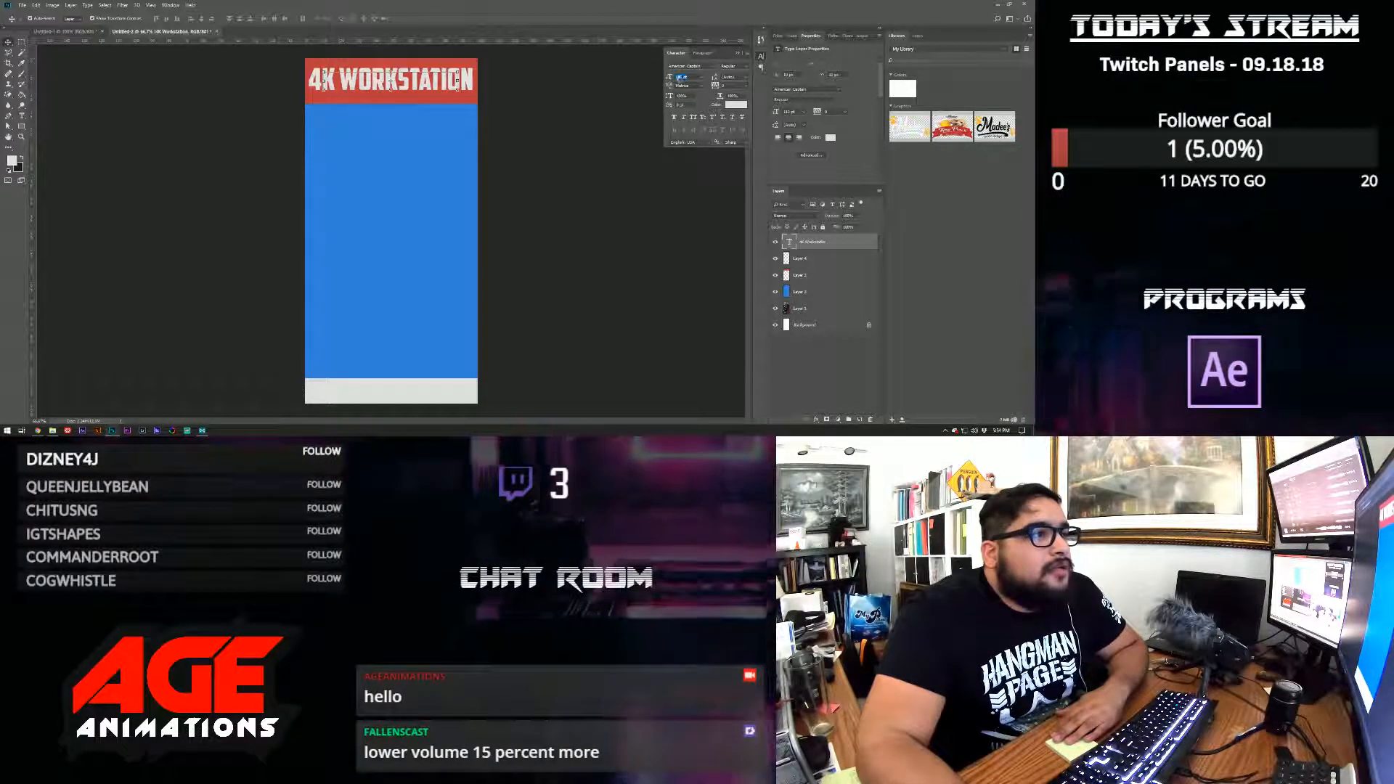
{"action": "left_click", "coordinate": [571, 78]}
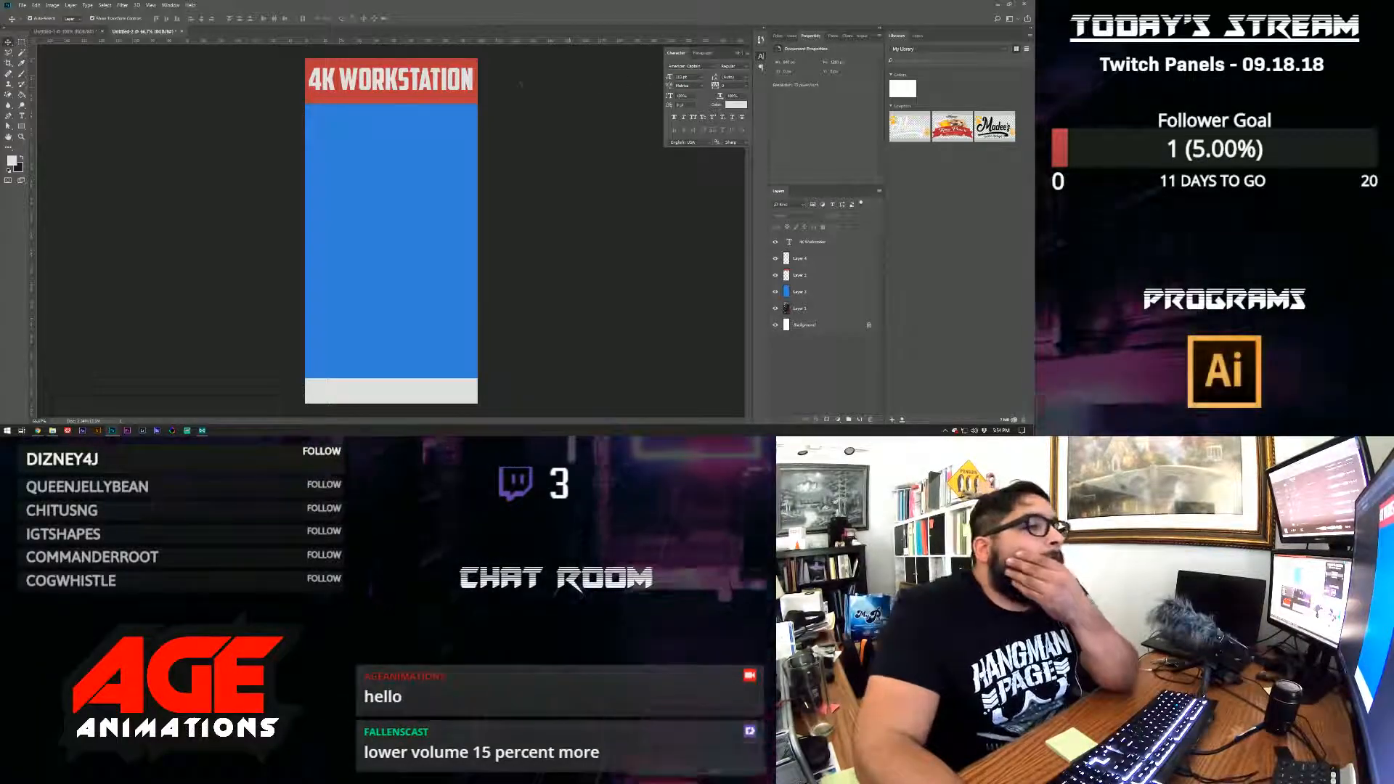
{"action": "left_click_drag", "start_coordinate": [464, 75], "coordinate": [466, 79]}
{"action": "left_click", "coordinate": [498, 95]}
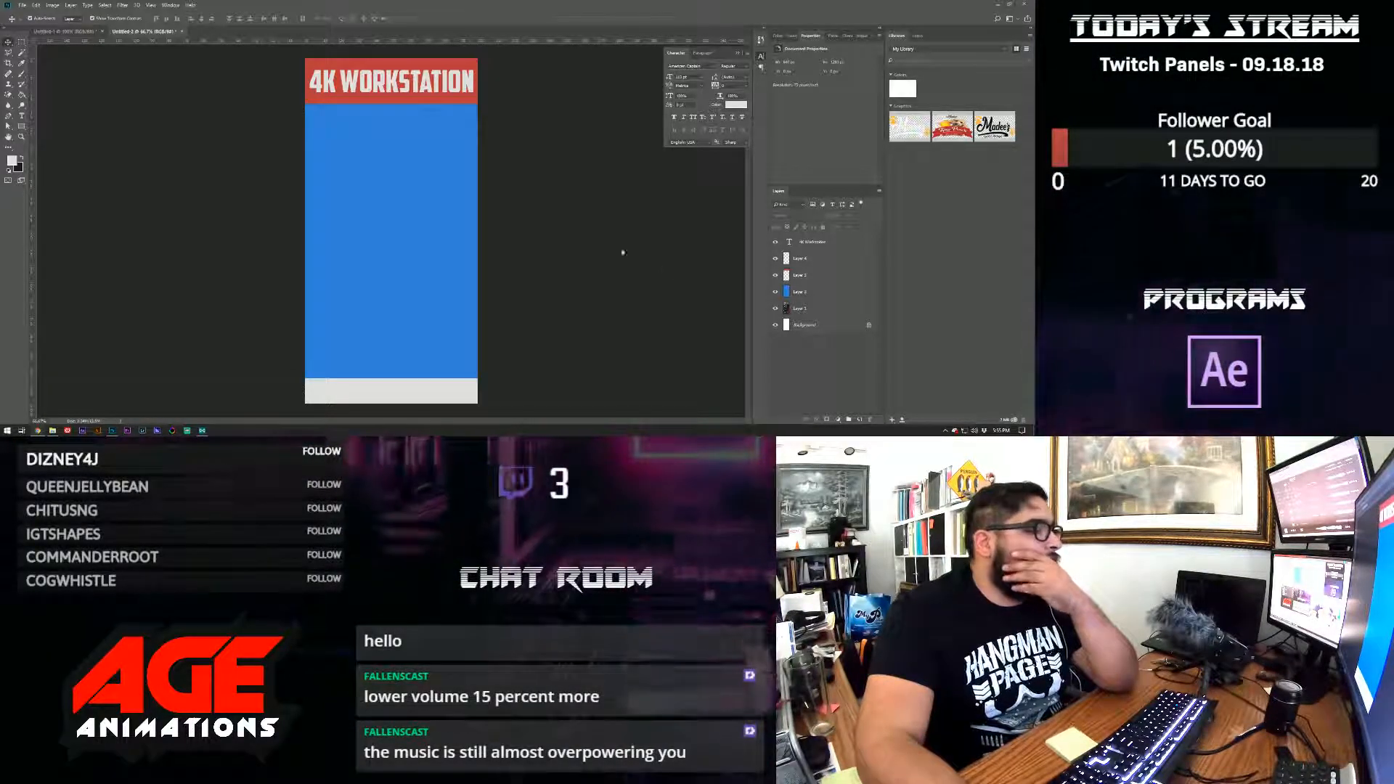
- Add a Gradient Overlay to the title text, using a vertical black-to-white gradient with an increased scale
{"action": "left_click", "coordinate": [394, 85]}
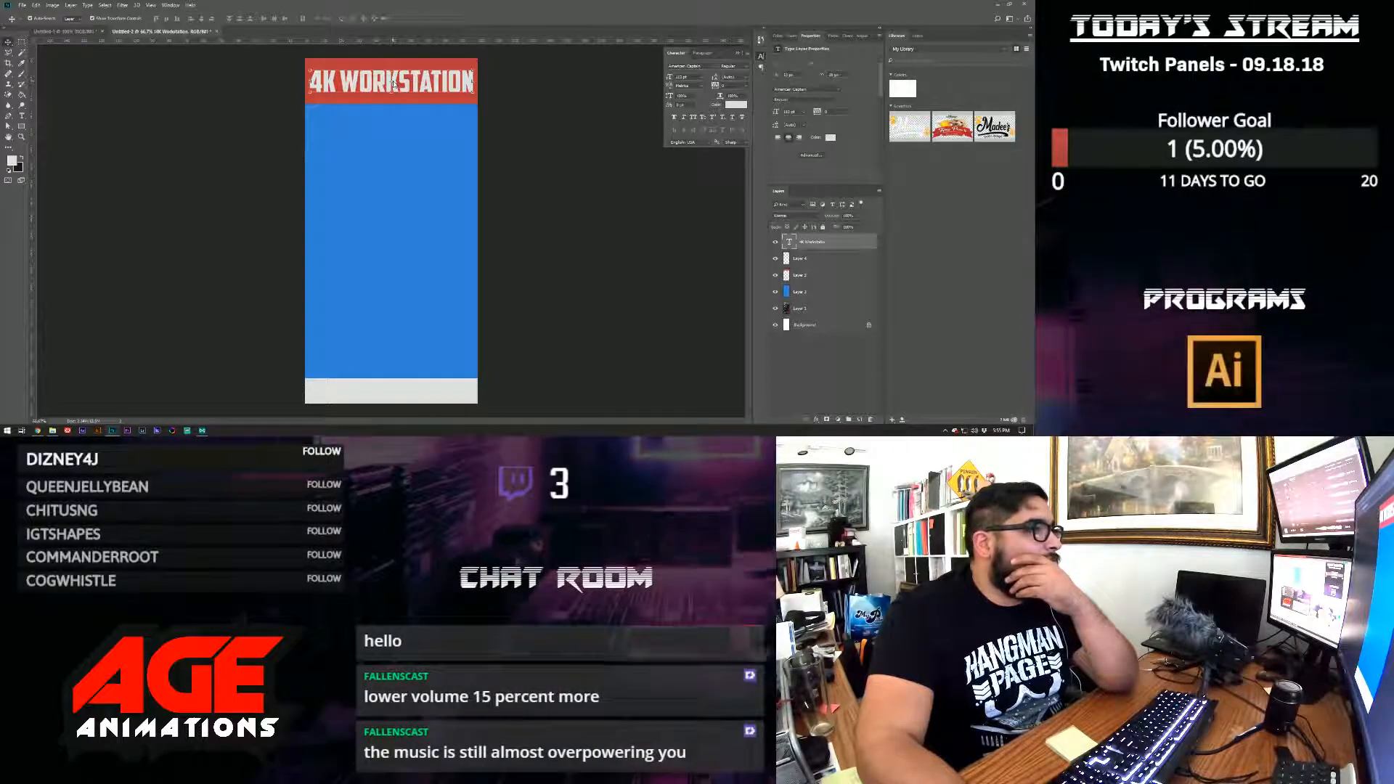
{"action": "double_click", "coordinate": [846, 241]}
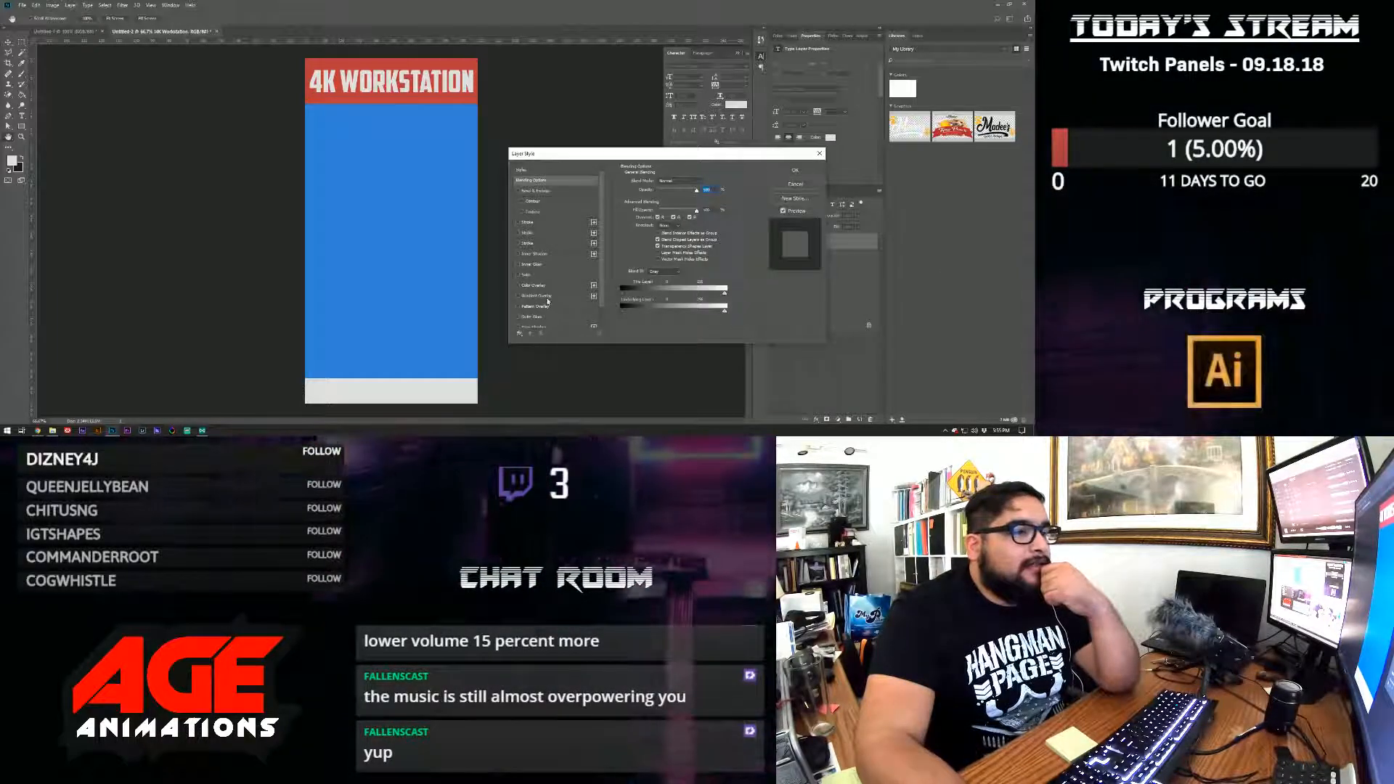
{"action": "left_click", "coordinate": [544, 296]}
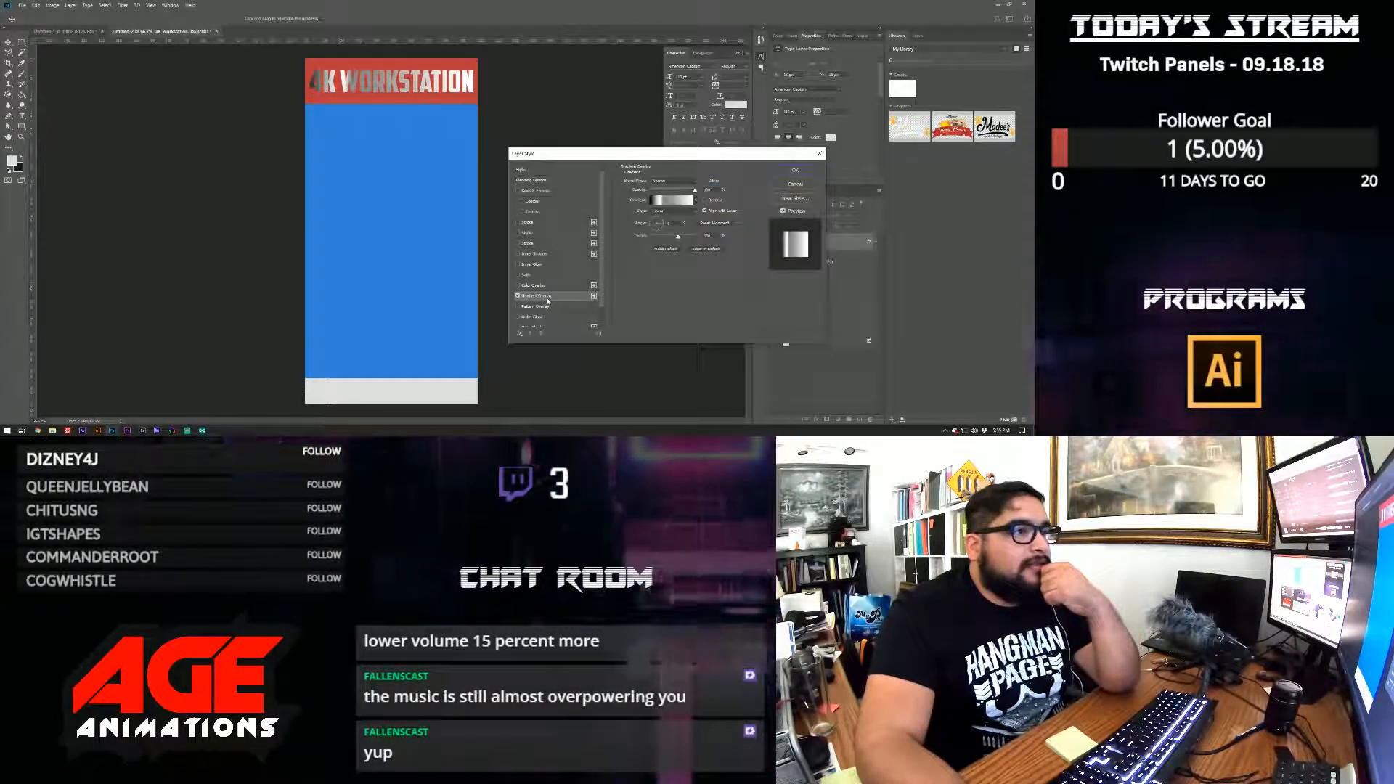
{"action": "left_click", "coordinate": [695, 201]}
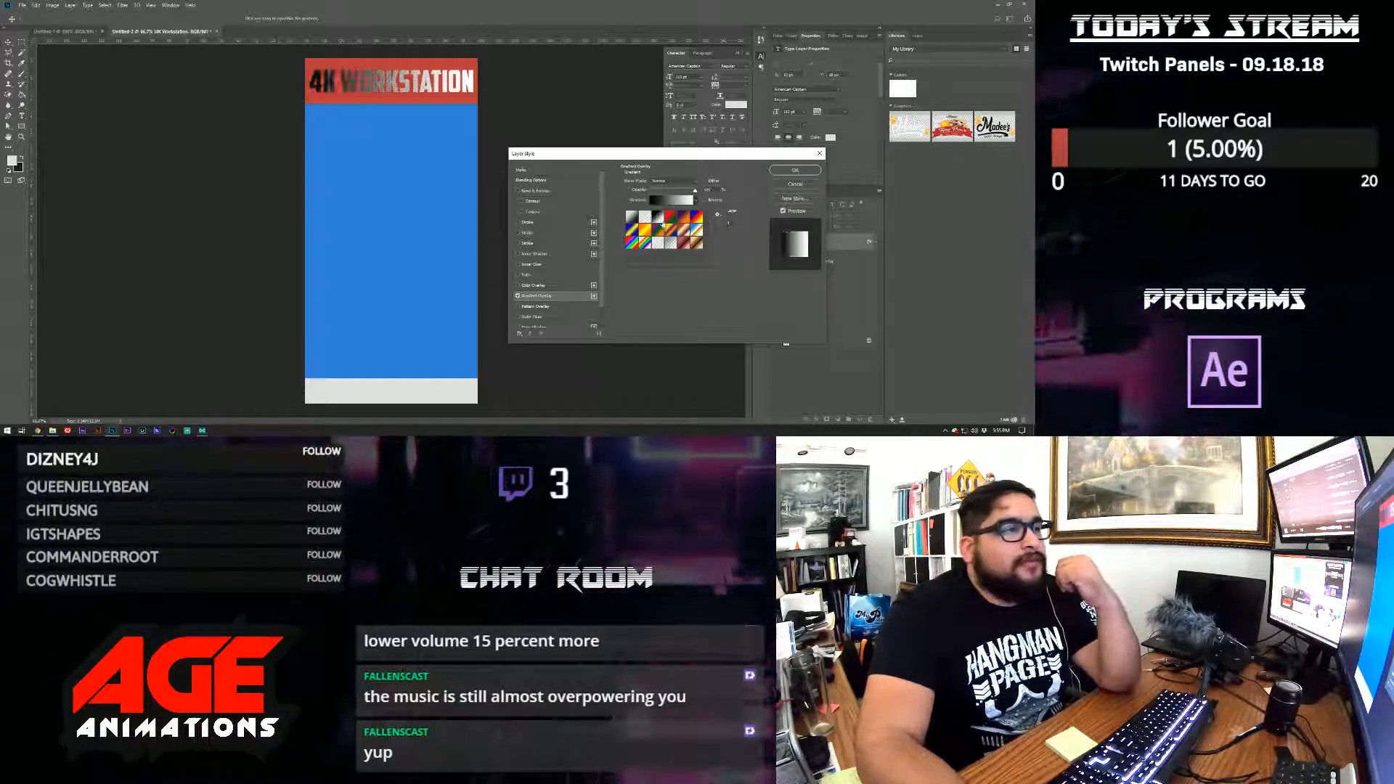
{"action": "left_click", "coordinate": [704, 217]}
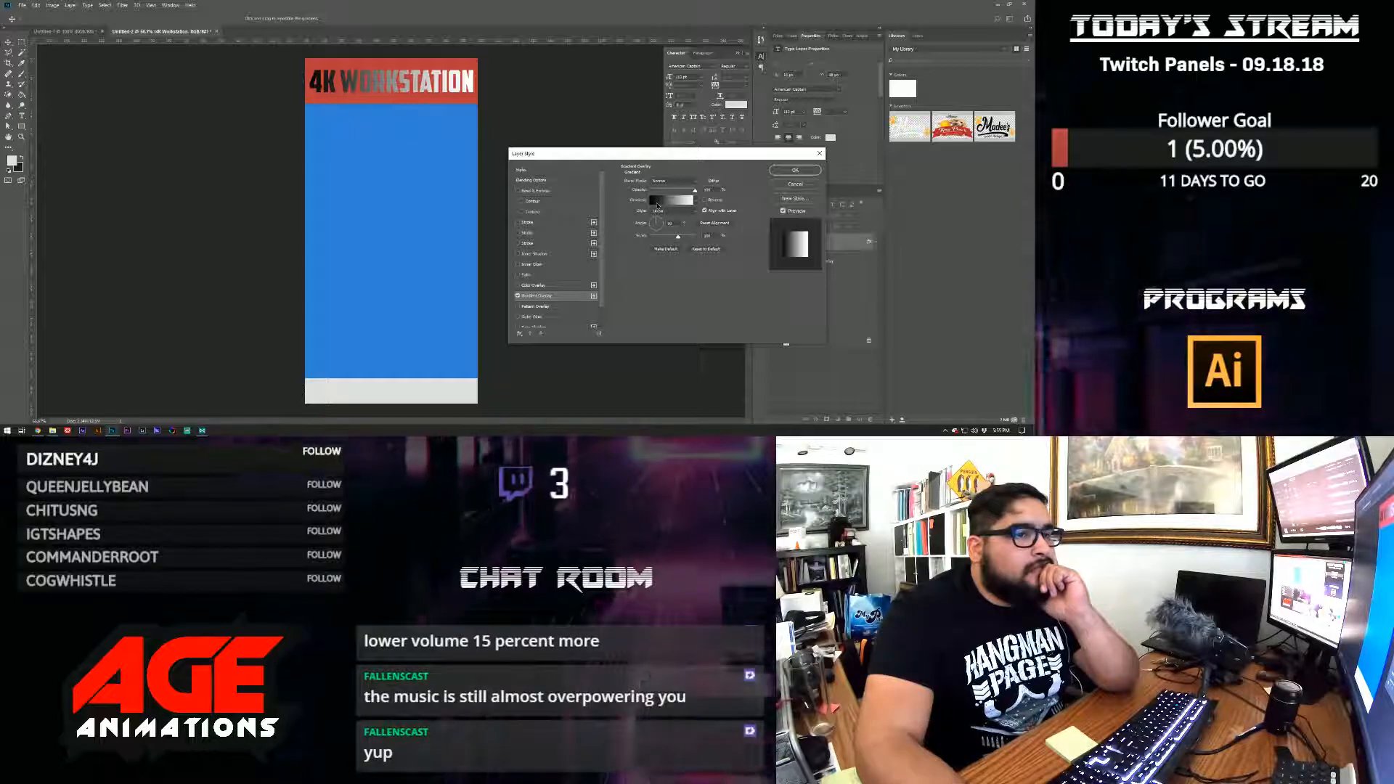
{"action": "left_click_drag", "start_coordinate": [657, 206], "coordinate": [657, 204]}
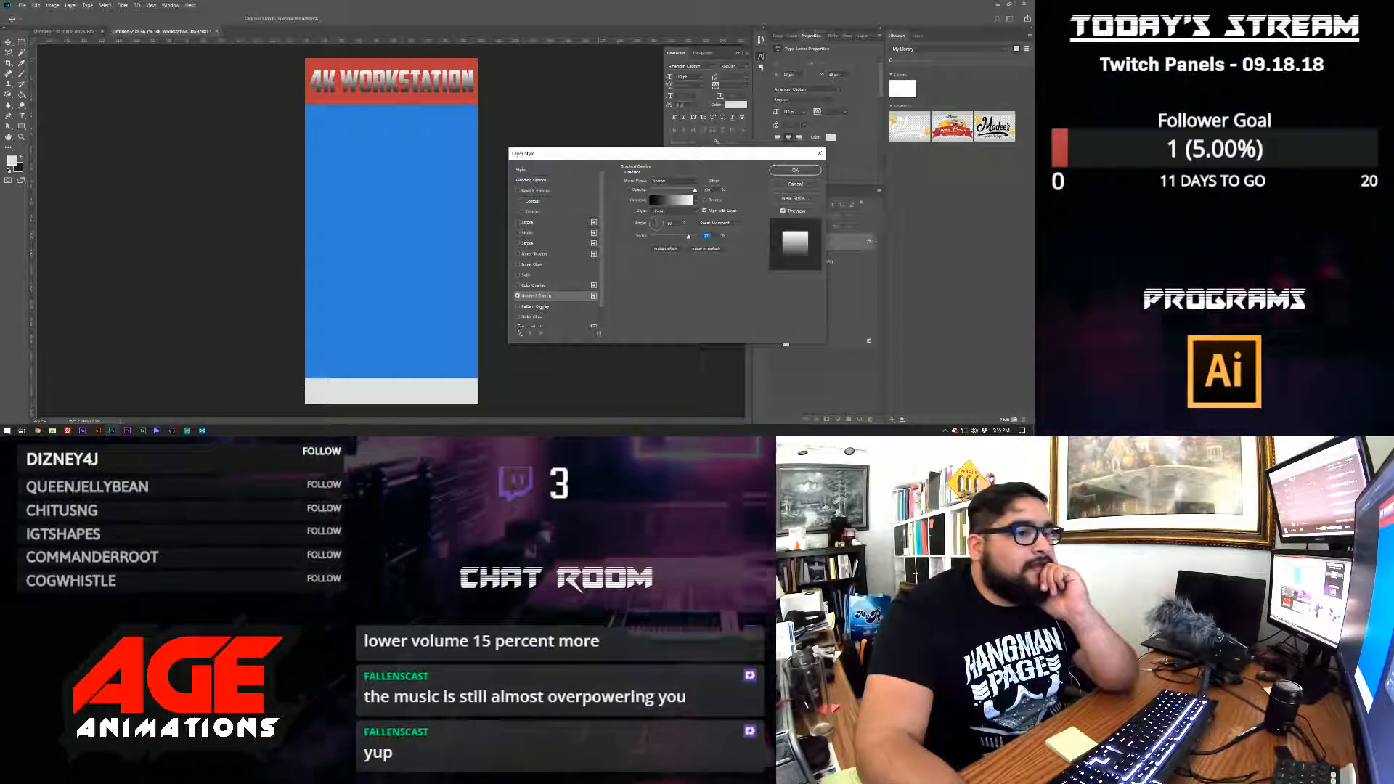
- Try a Drop Shadow with its colour set to black on the title text and switch it off
{"action": "scroll", "coordinate": [533, 310], "scroll_direction": "down", "scroll_amount": 1}
{"action": "left_click", "coordinate": [533, 311]}
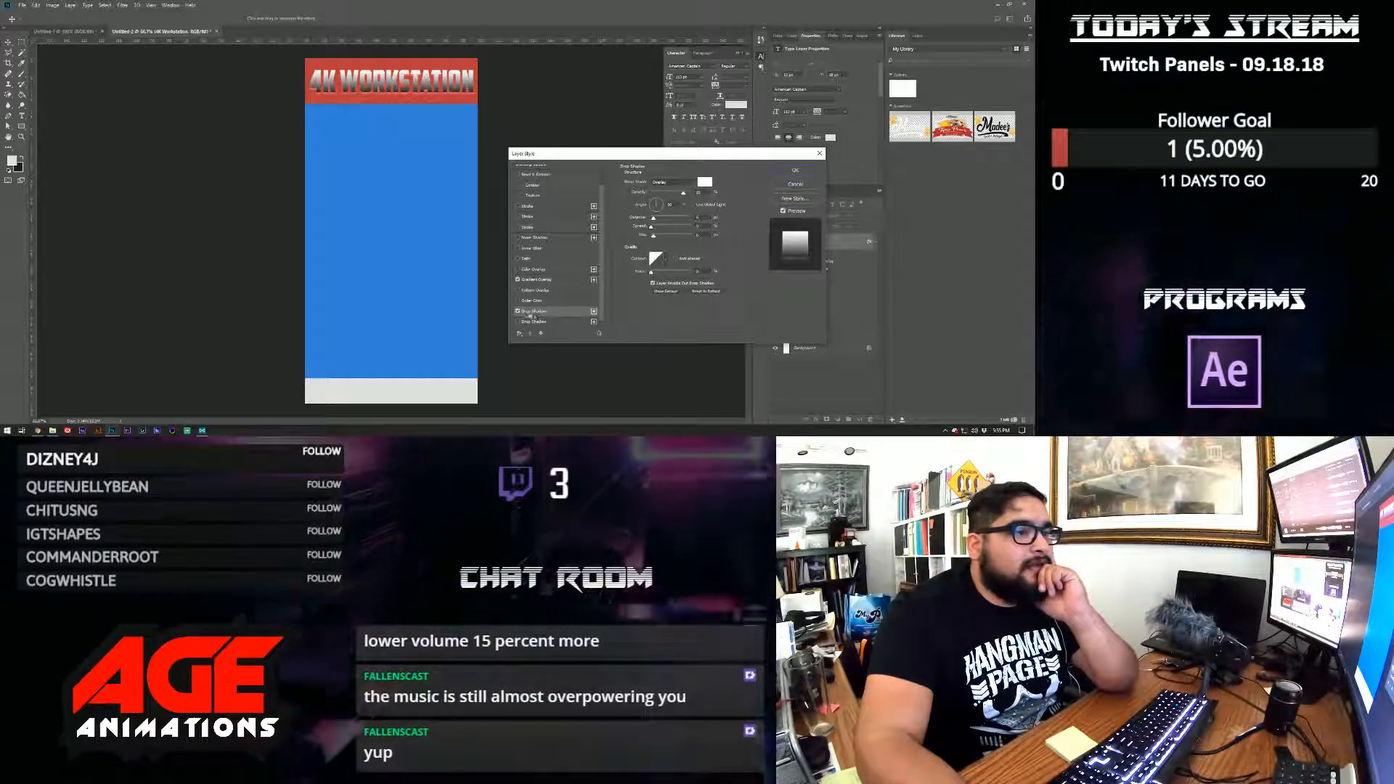
{"action": "left_click", "coordinate": [517, 311]}
{"action": "left_click", "coordinate": [520, 321]}
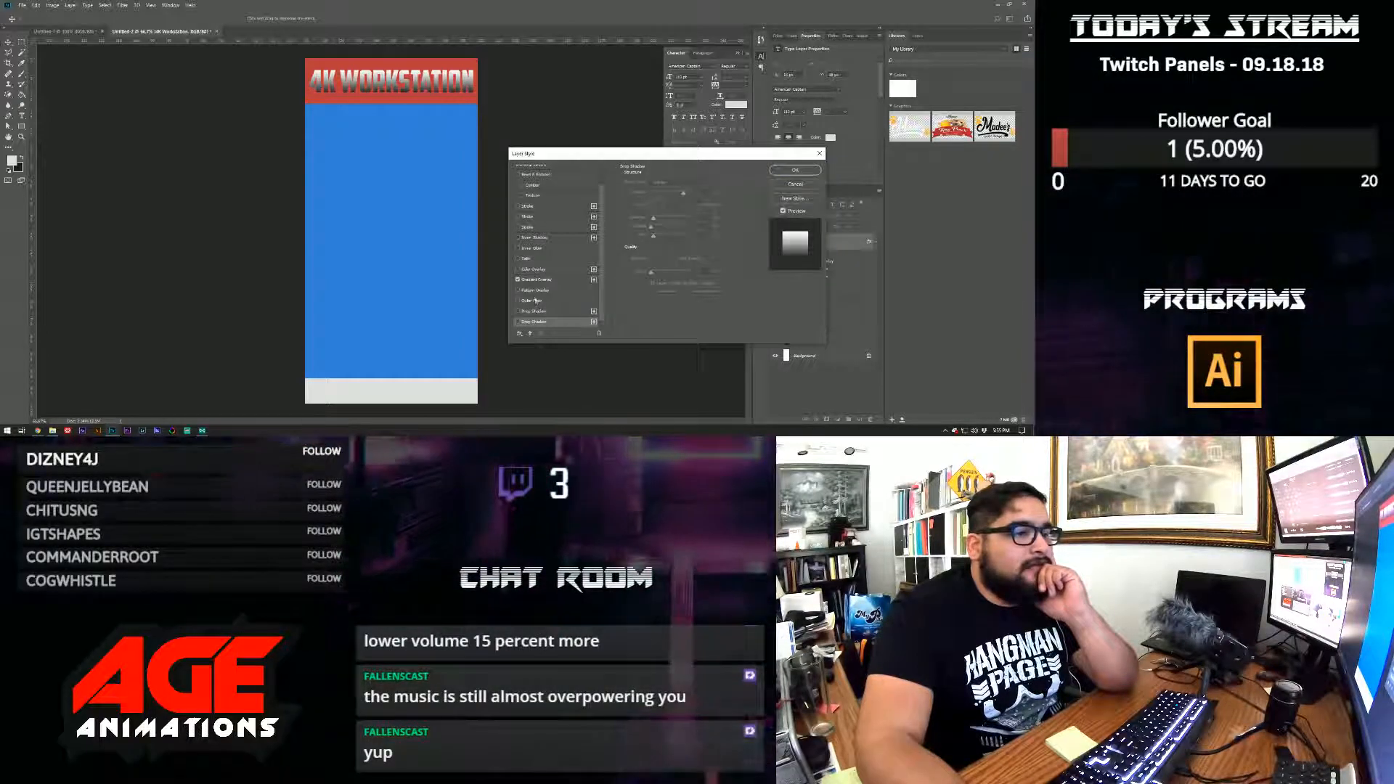
{"action": "left_click", "coordinate": [535, 311]}
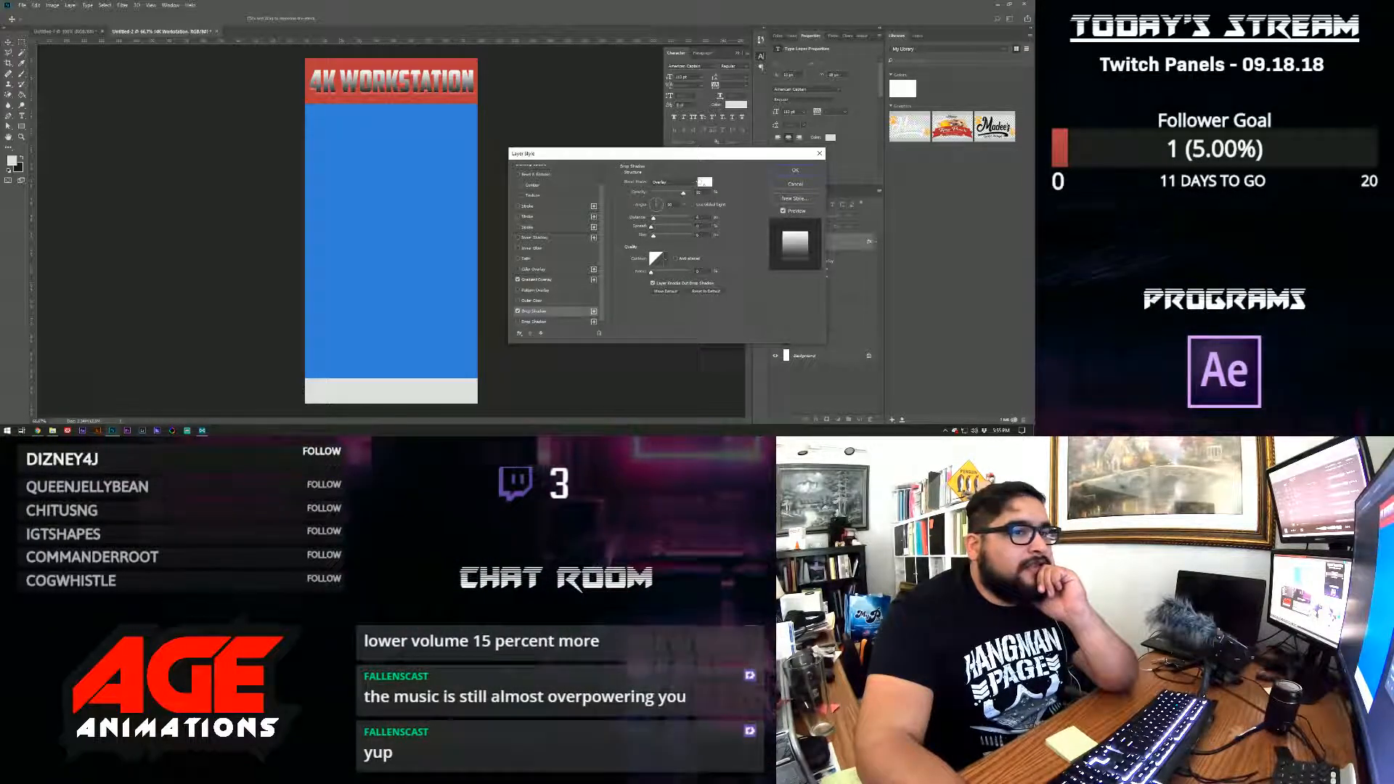
{"action": "left_click", "coordinate": [704, 182]}
{"action": "left_click_drag", "start_coordinate": [81, 202], "coordinate": [82, 202]}
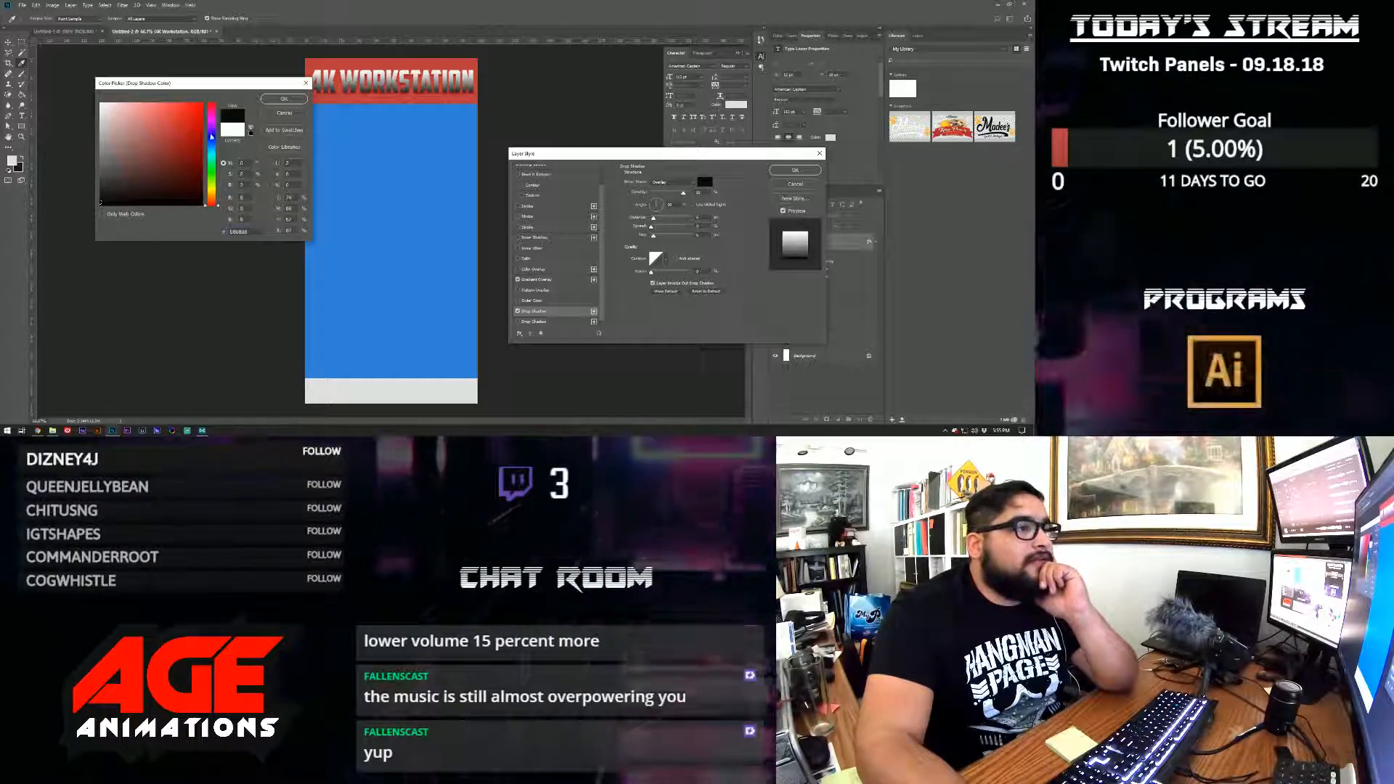
{"action": "left_click", "coordinate": [283, 98]}
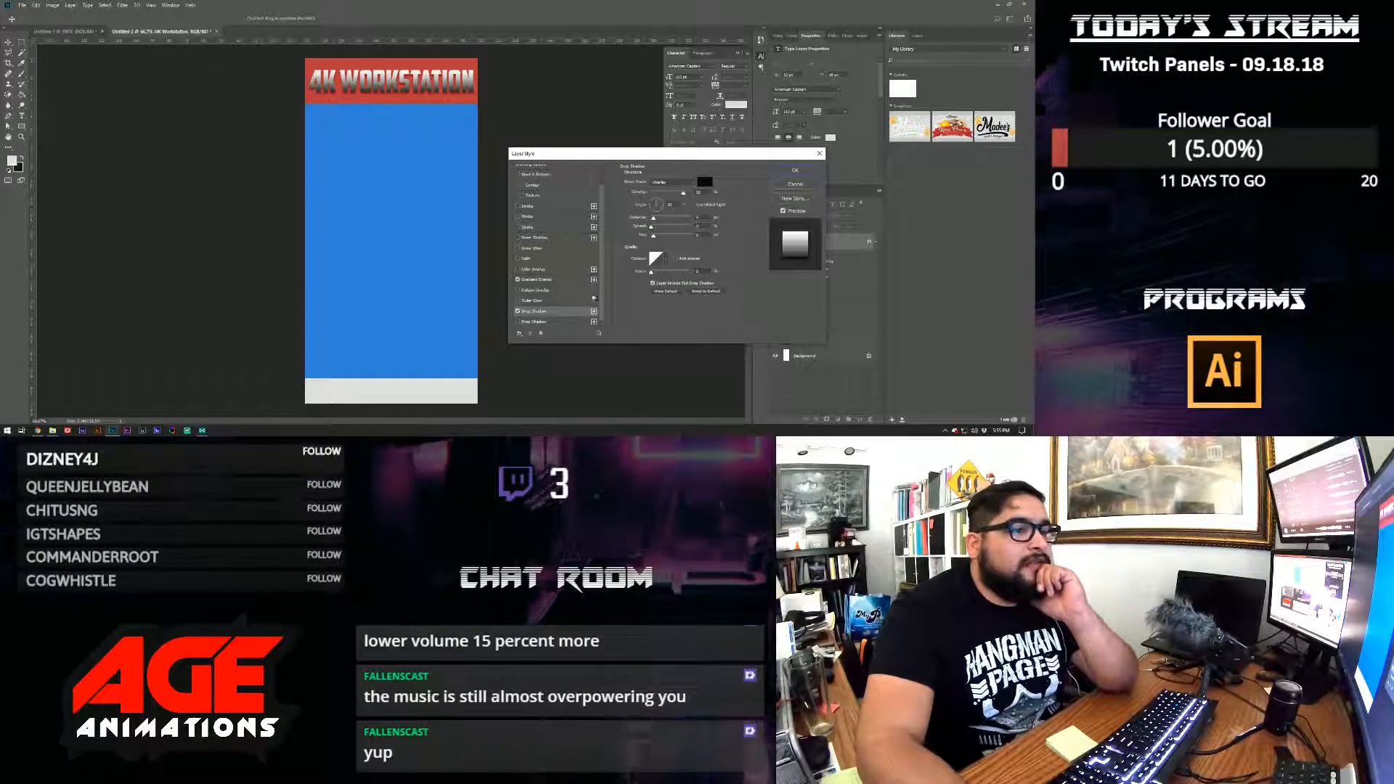
{"action": "left_click", "coordinate": [518, 311]}
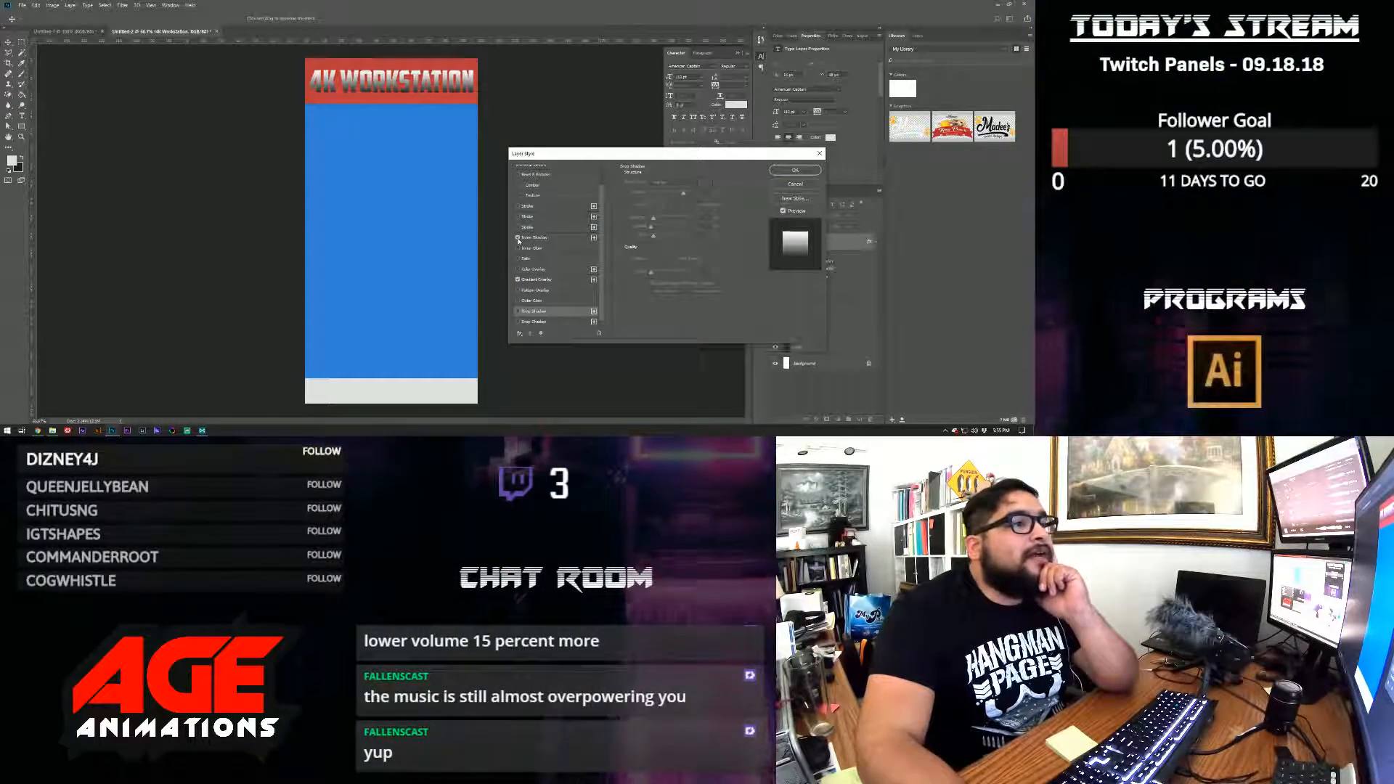
- Switch off the title's Gradient Overlay and increase the size of its Inner Shadow slightly
{"action": "left_click", "coordinate": [518, 279]}
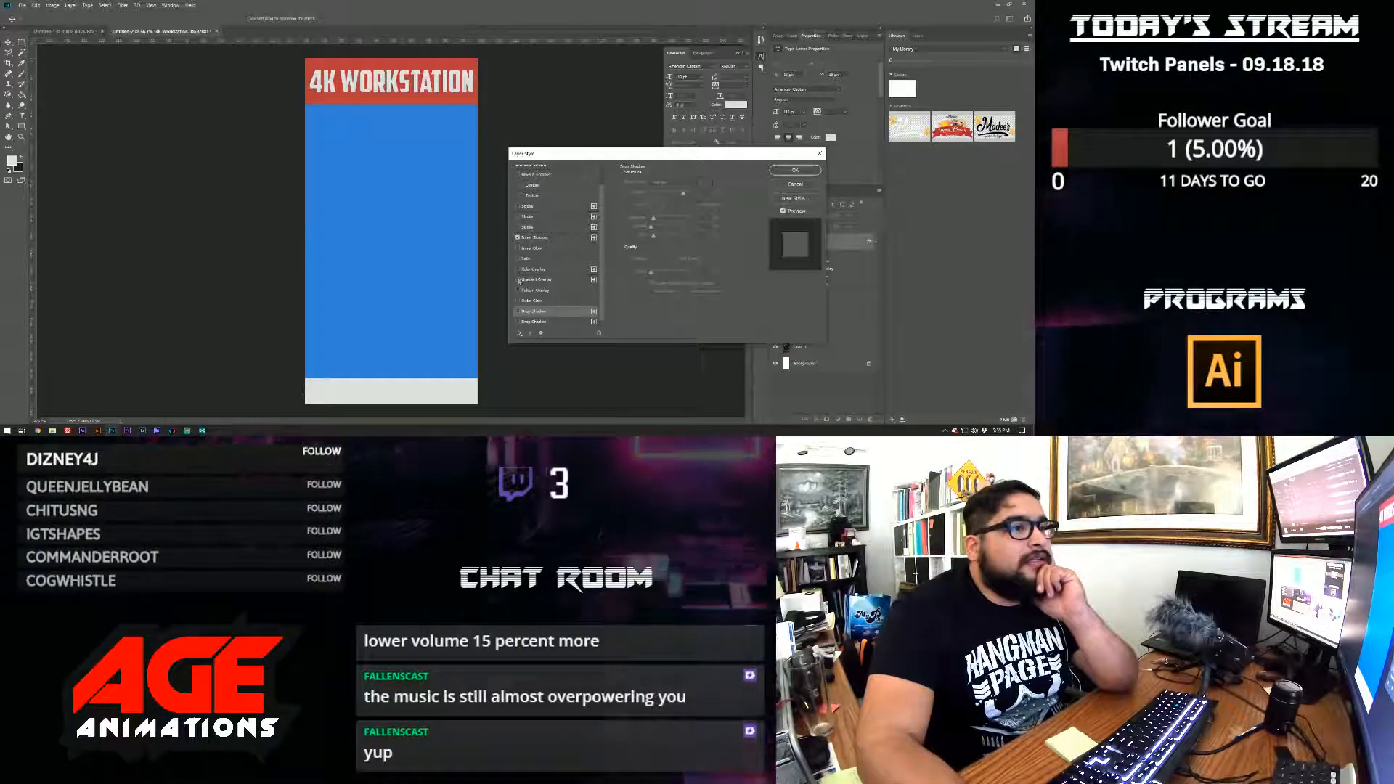
{"action": "left_click", "coordinate": [537, 238]}
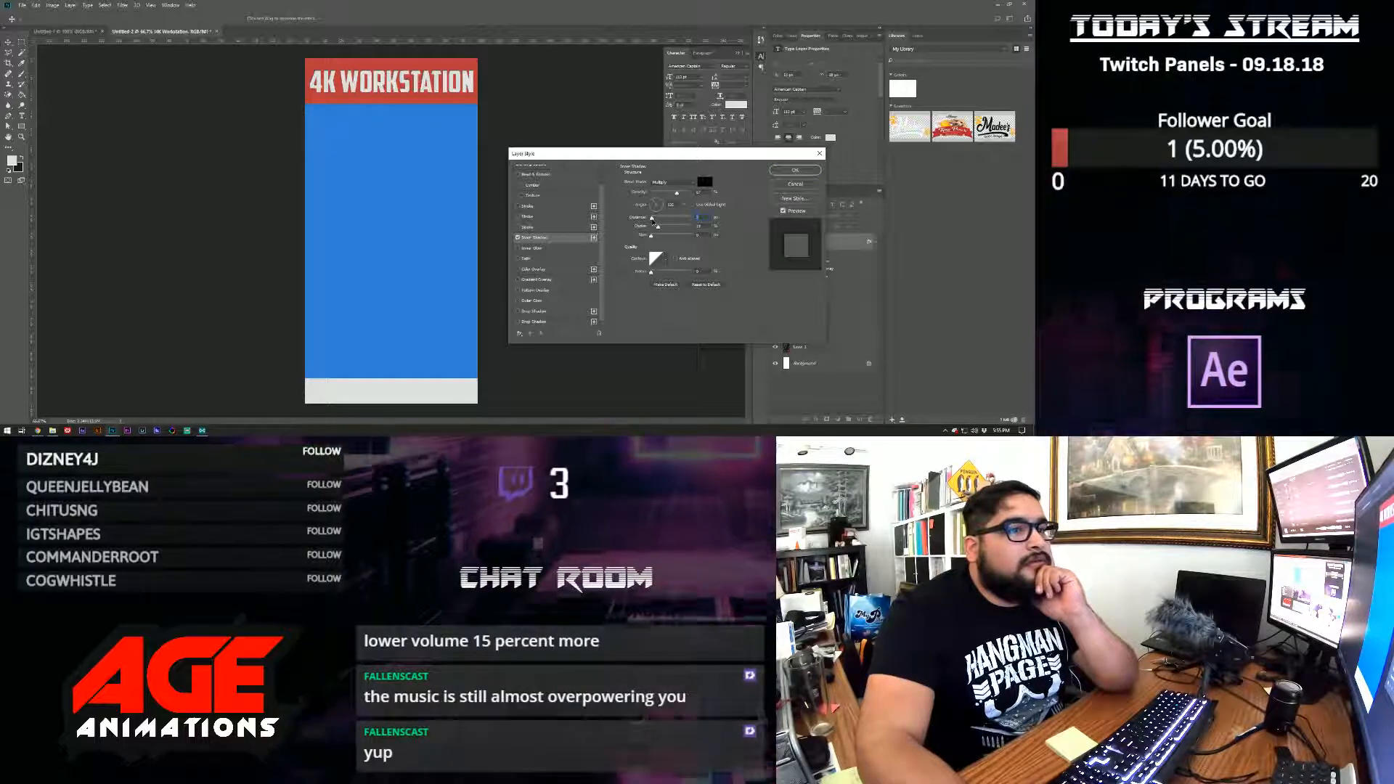
{"action": "left_click_drag", "start_coordinate": [651, 238], "coordinate": [654, 239]}
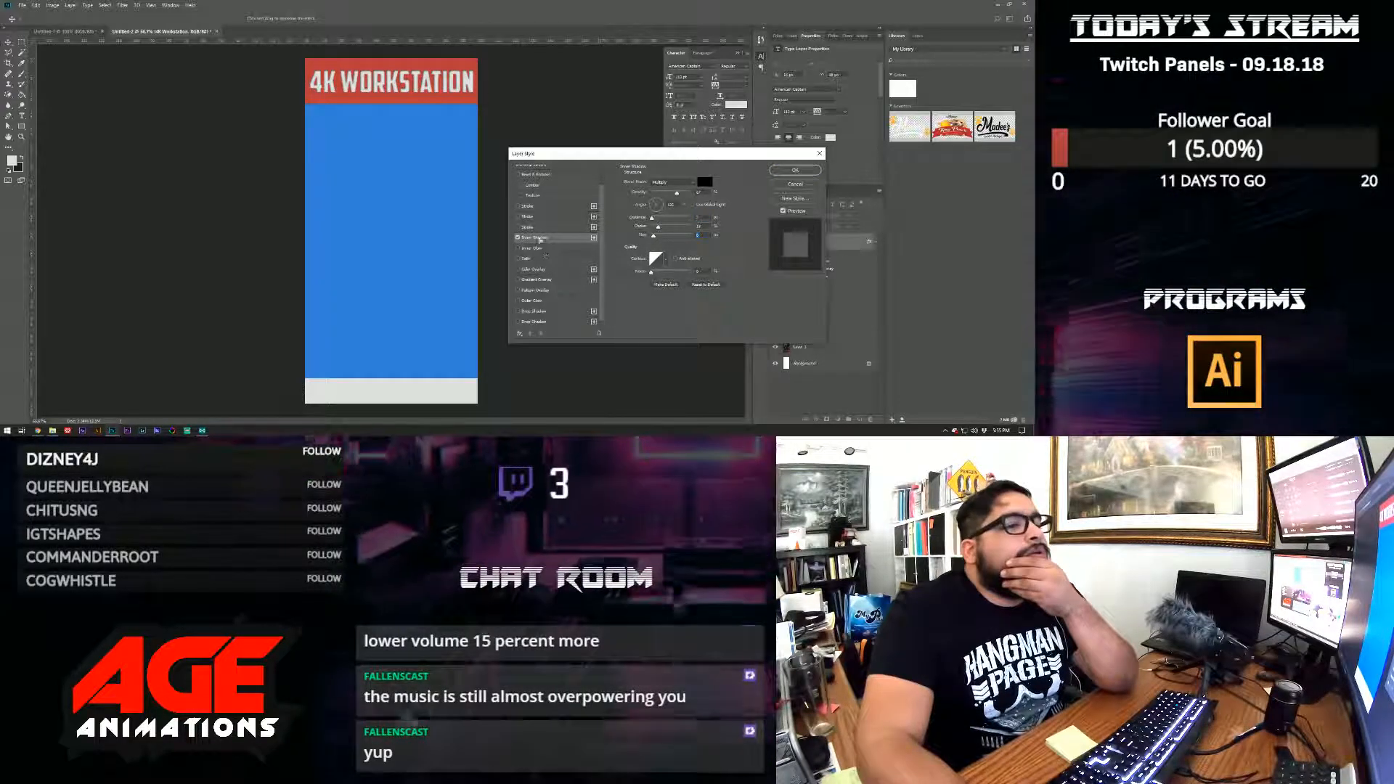
- Set the title's Bevel & Emboss style to Outer Bevel, reduce its size and give it the linear gloss contour
{"action": "scroll", "coordinate": [535, 191], "scroll_direction": "up", "scroll_amount": 1}
{"action": "left_click", "coordinate": [535, 191]}
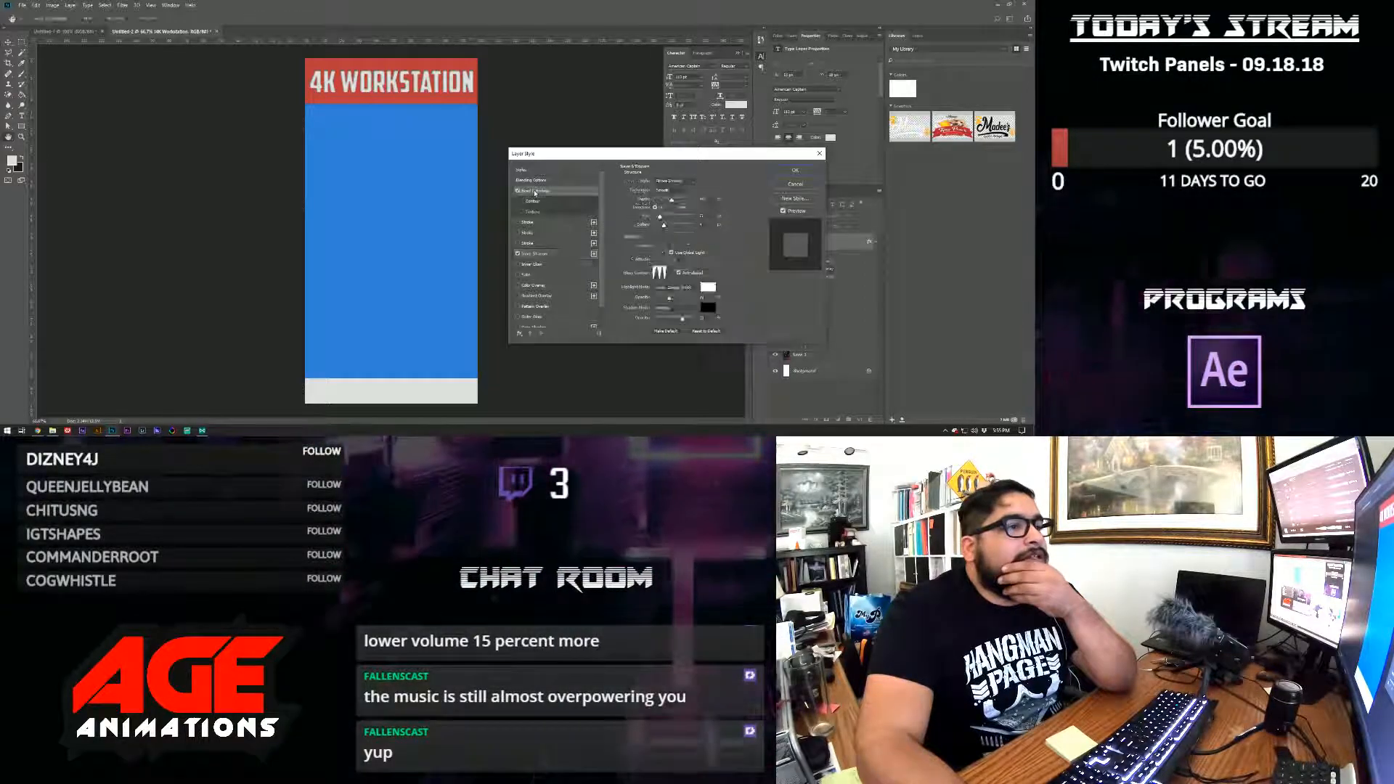
{"action": "left_click", "coordinate": [686, 182]}
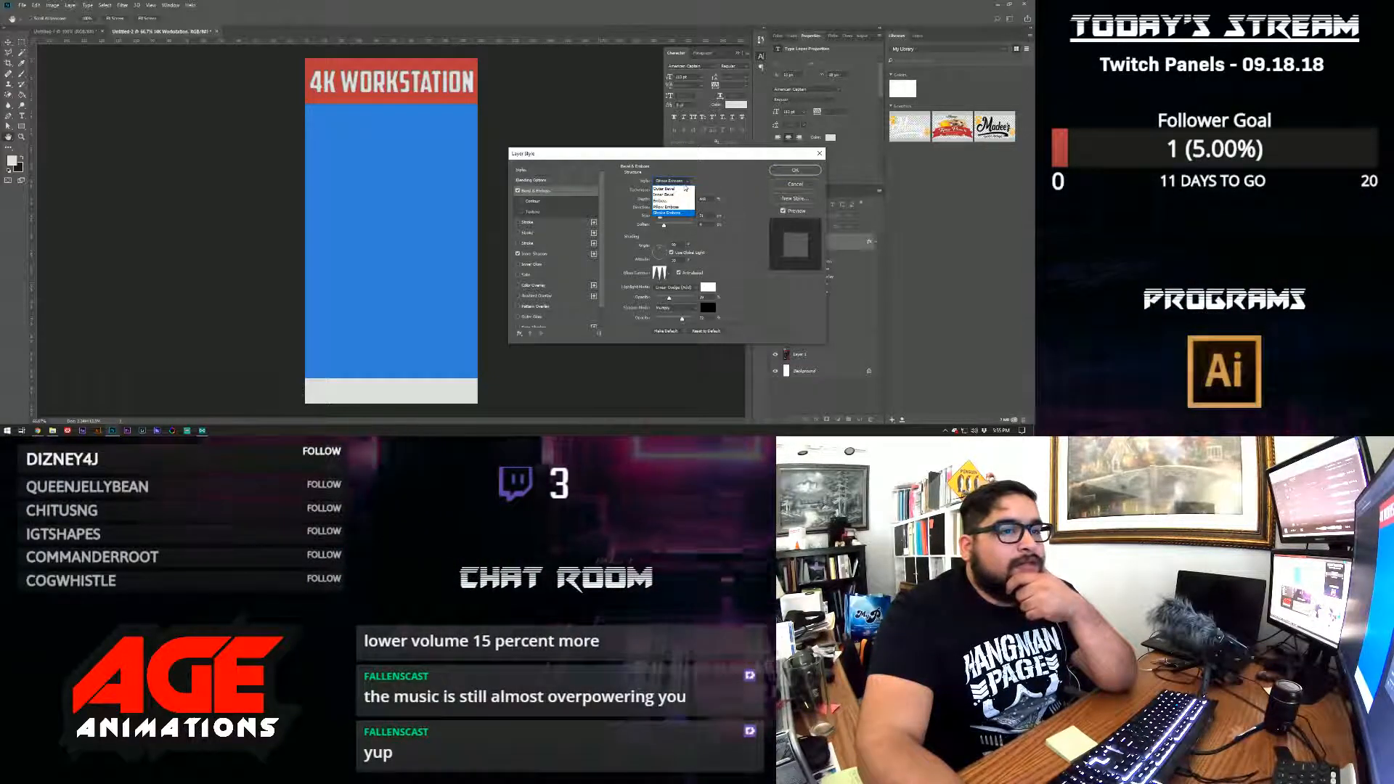
{"action": "left_click", "coordinate": [685, 189]}
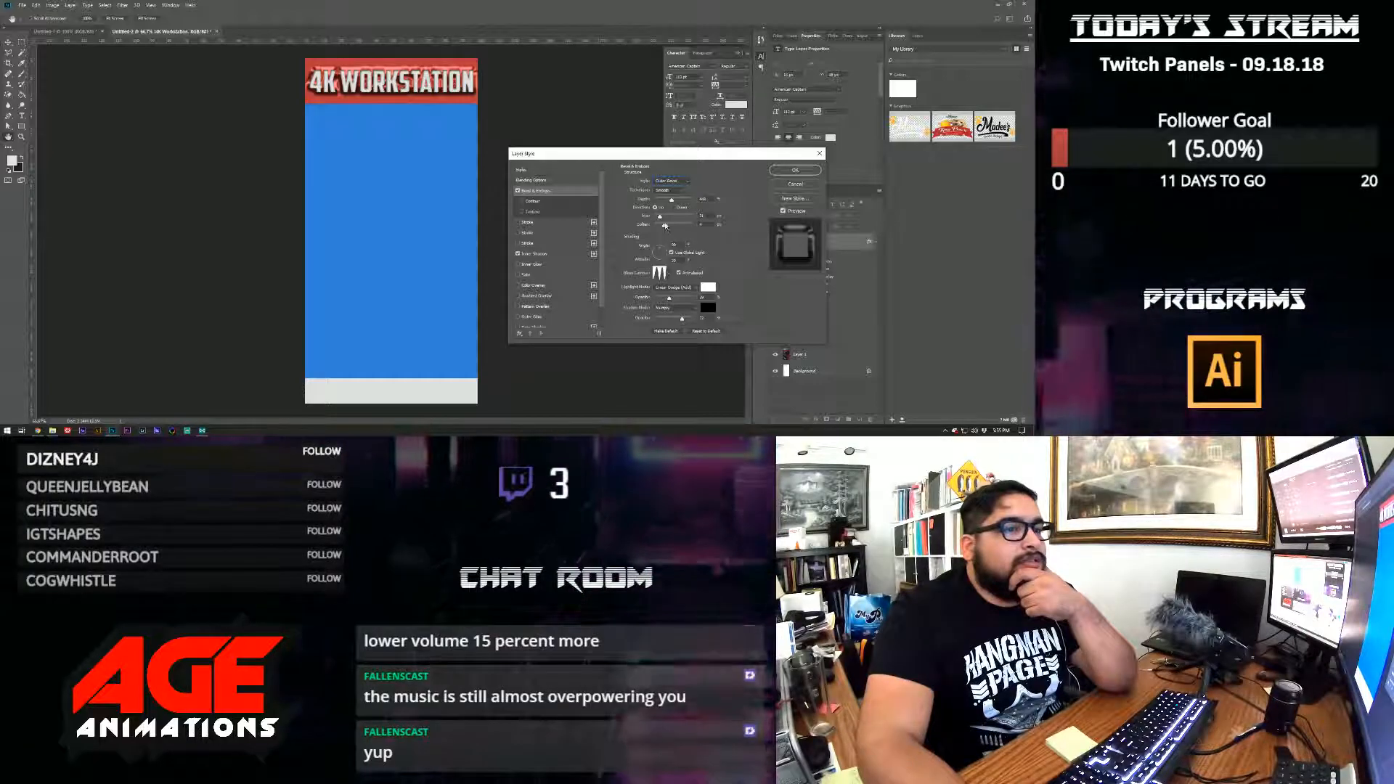
{"action": "left_click_drag", "start_coordinate": [660, 217], "coordinate": [657, 217]}
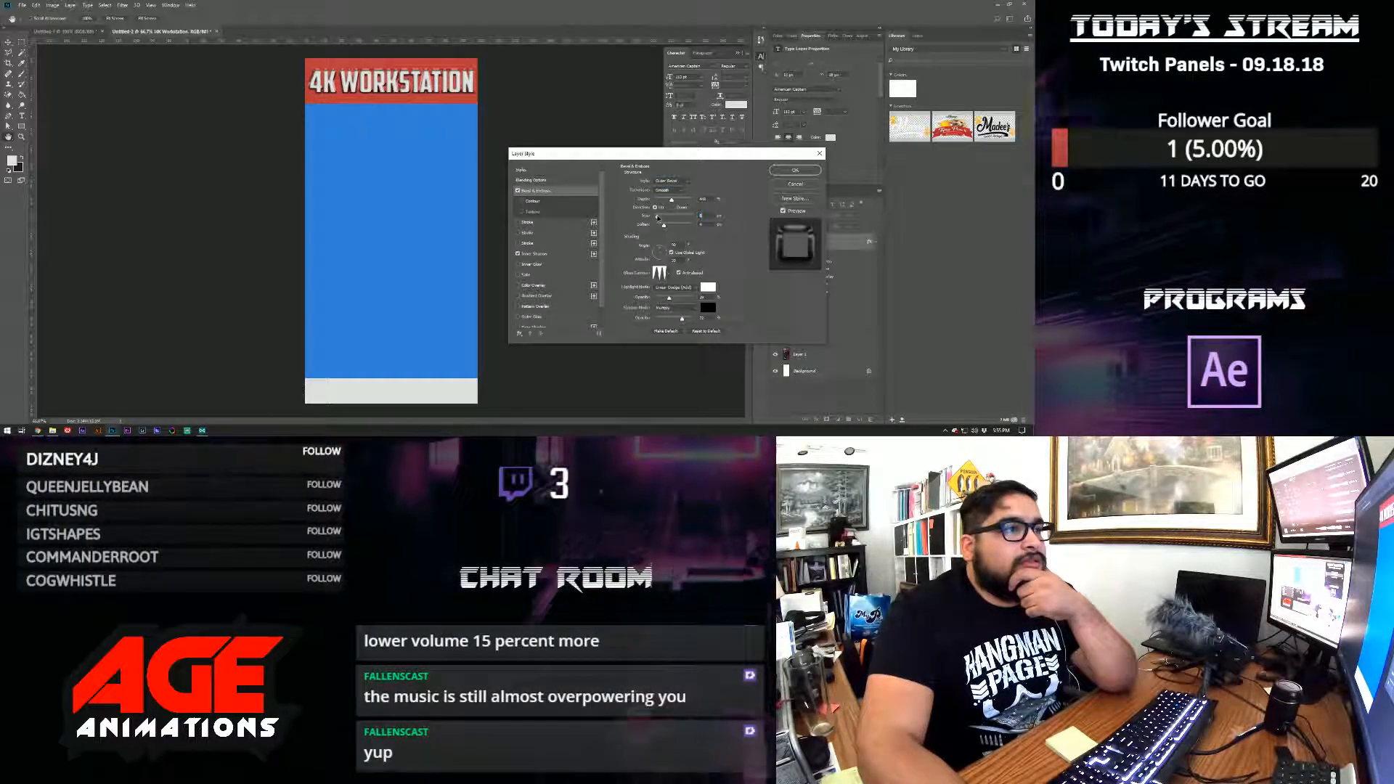
{"action": "left_click", "coordinate": [667, 274]}
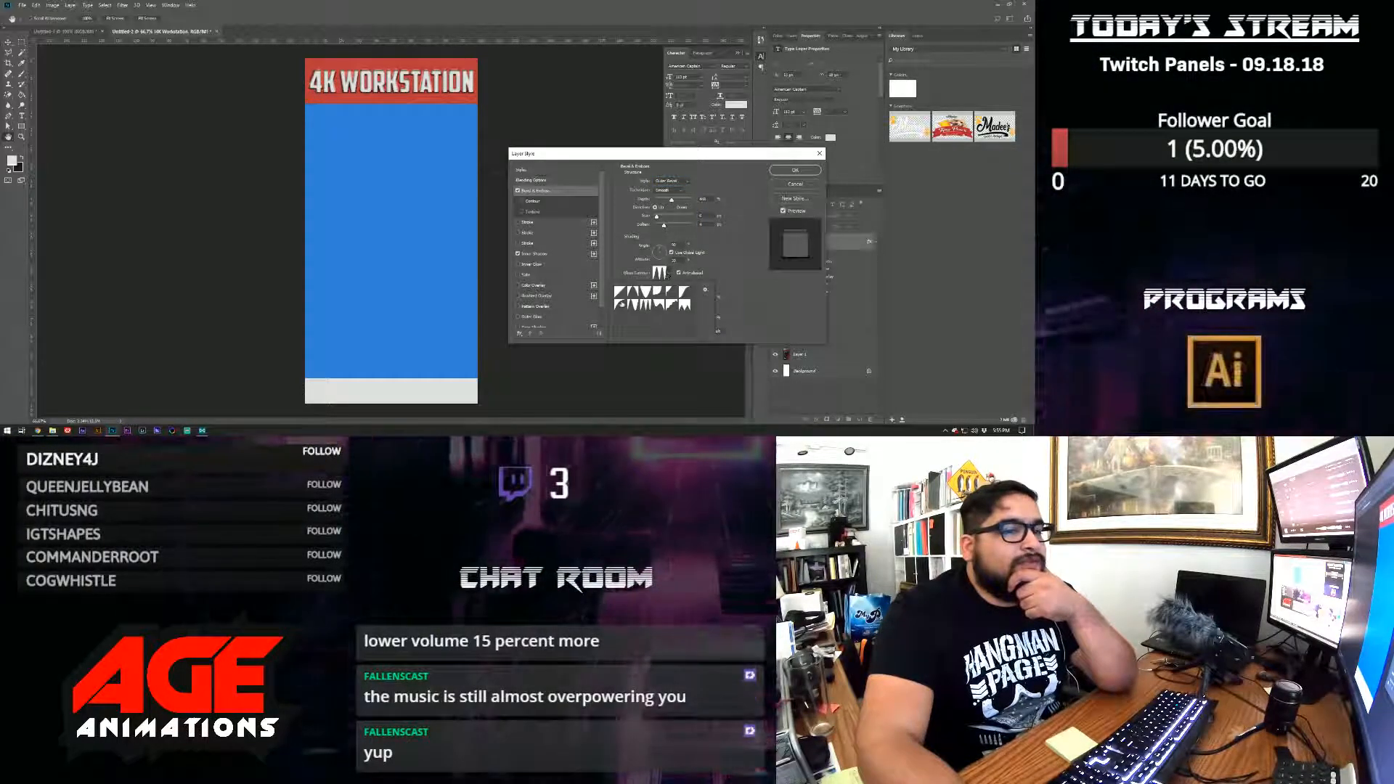
{"action": "left_click", "coordinate": [624, 296]}
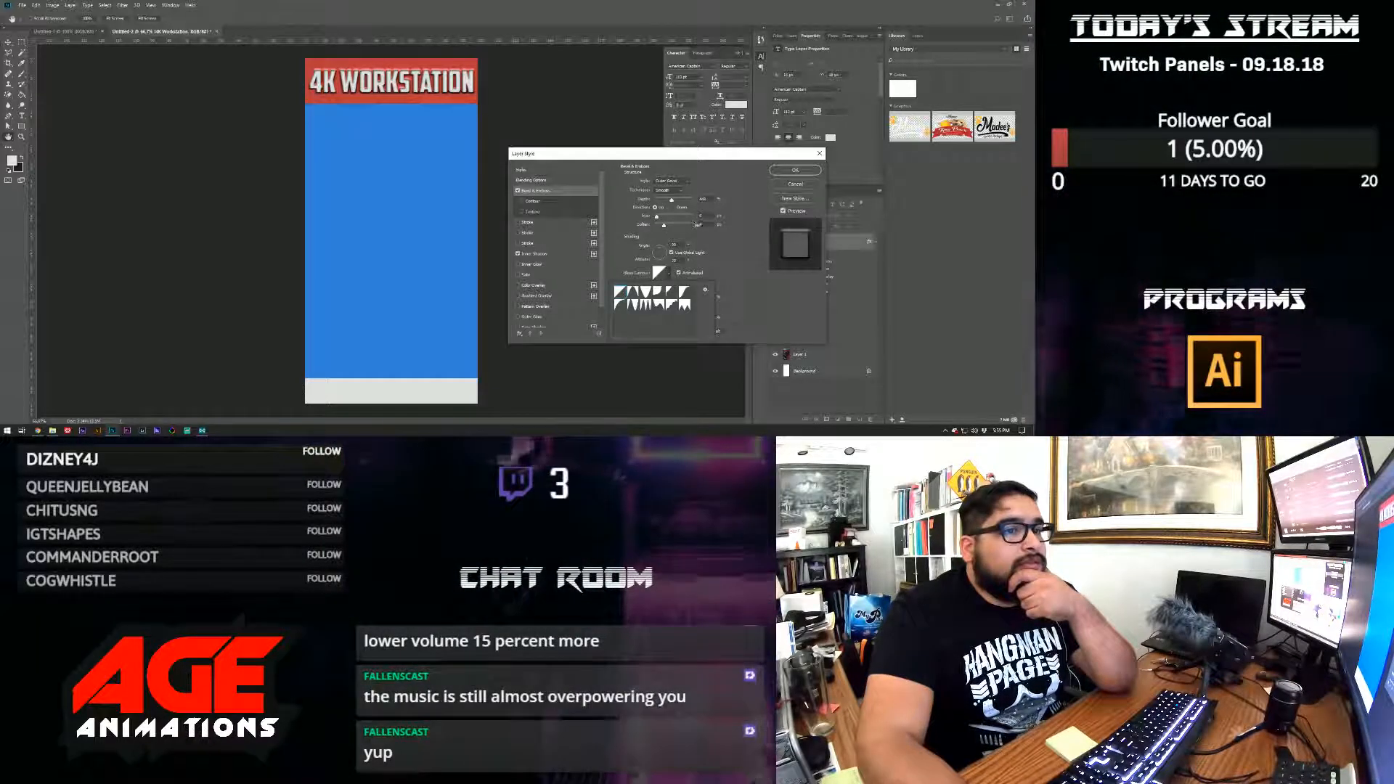
- Change the title's bevel technique to Chisel Hard with the direction Down, and reduce its size further
{"action": "left_click", "coordinate": [683, 192]}
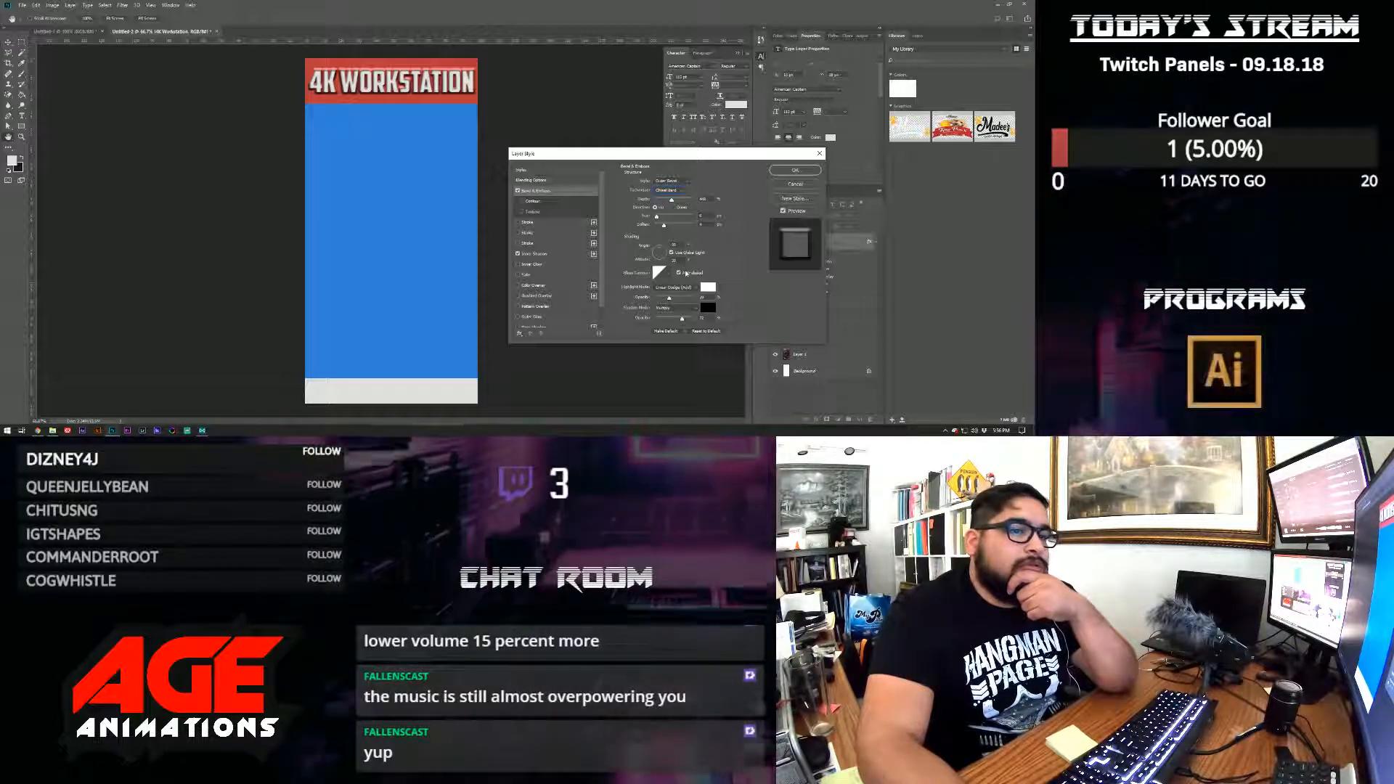
{"action": "left_click", "coordinate": [674, 207]}
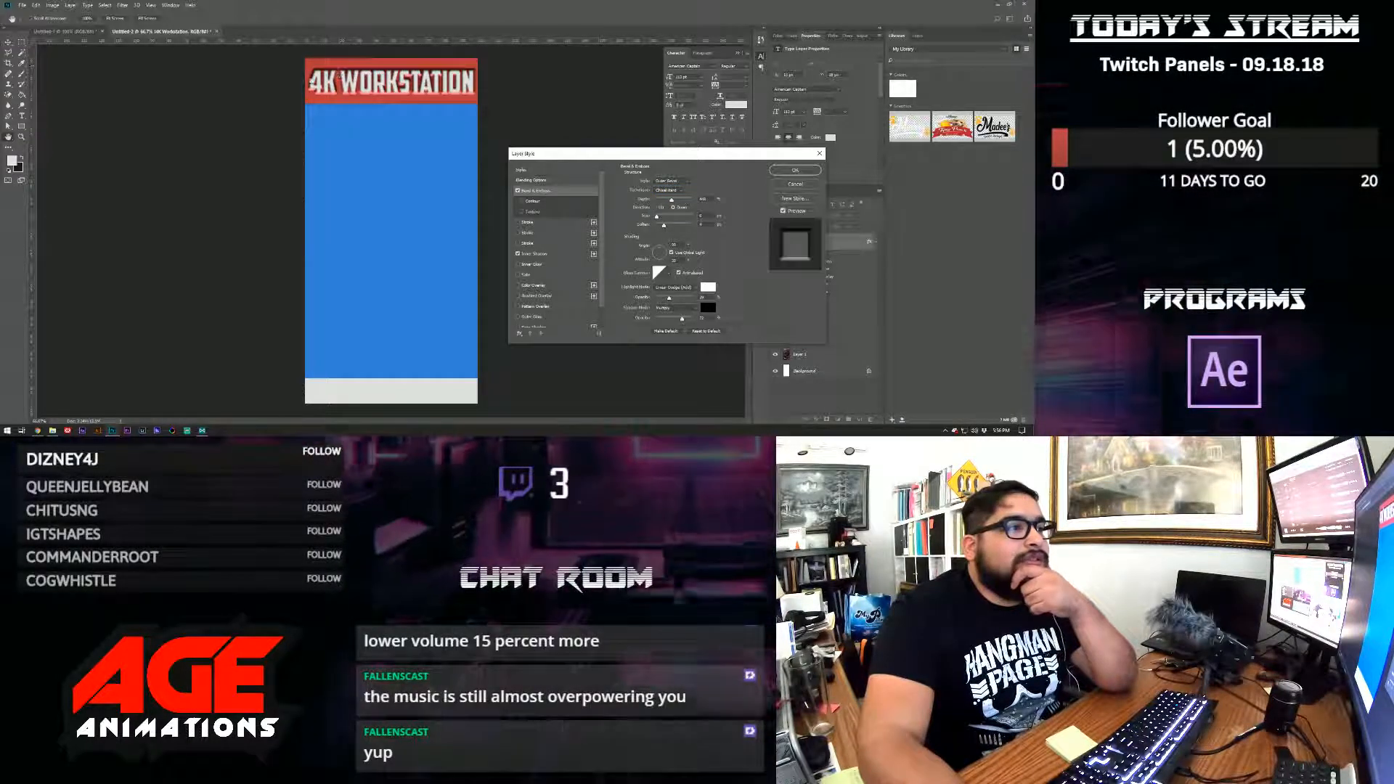
{"action": "left_click_drag", "start_coordinate": [657, 217], "coordinate": [655, 218]}
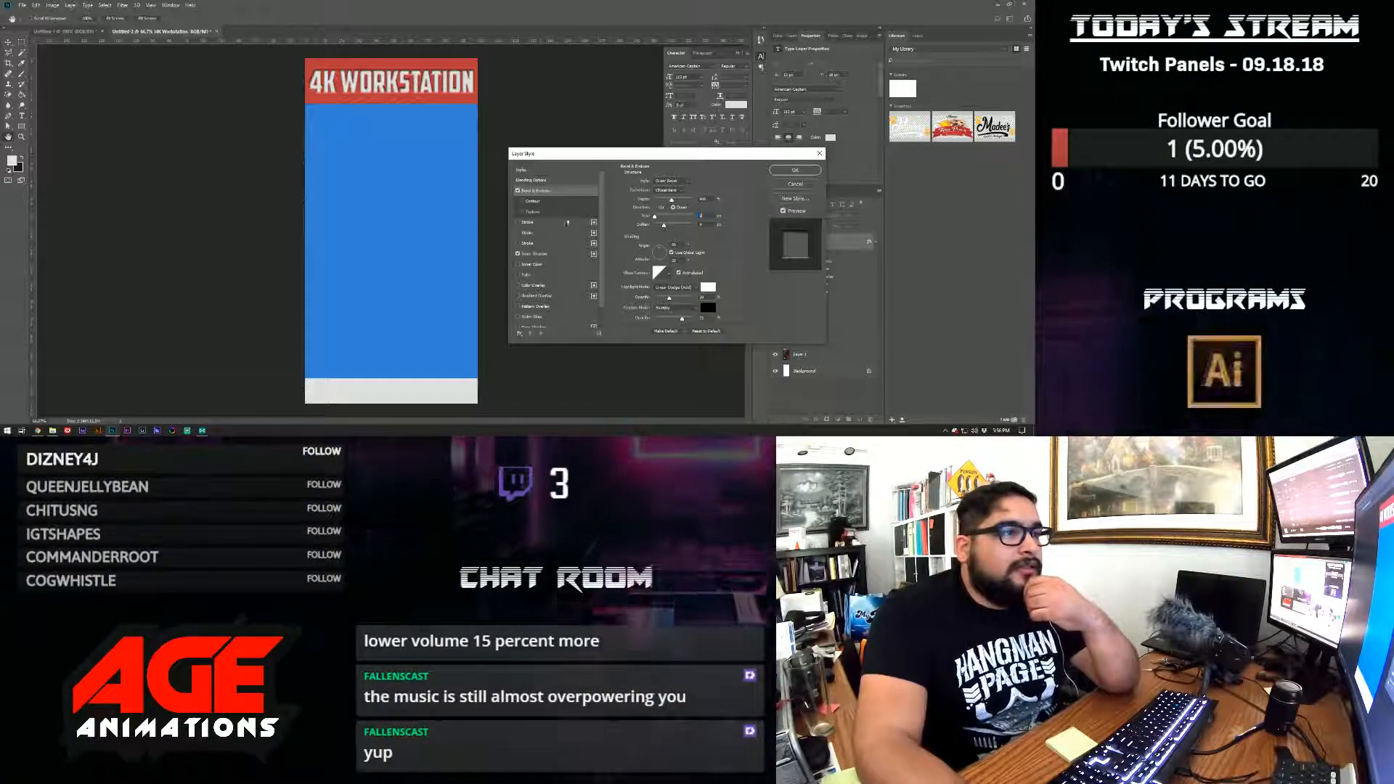
- Try a second Inner Shadow and a black Color Overlay on the title text and switch both off
{"action": "left_click", "coordinate": [530, 254]}
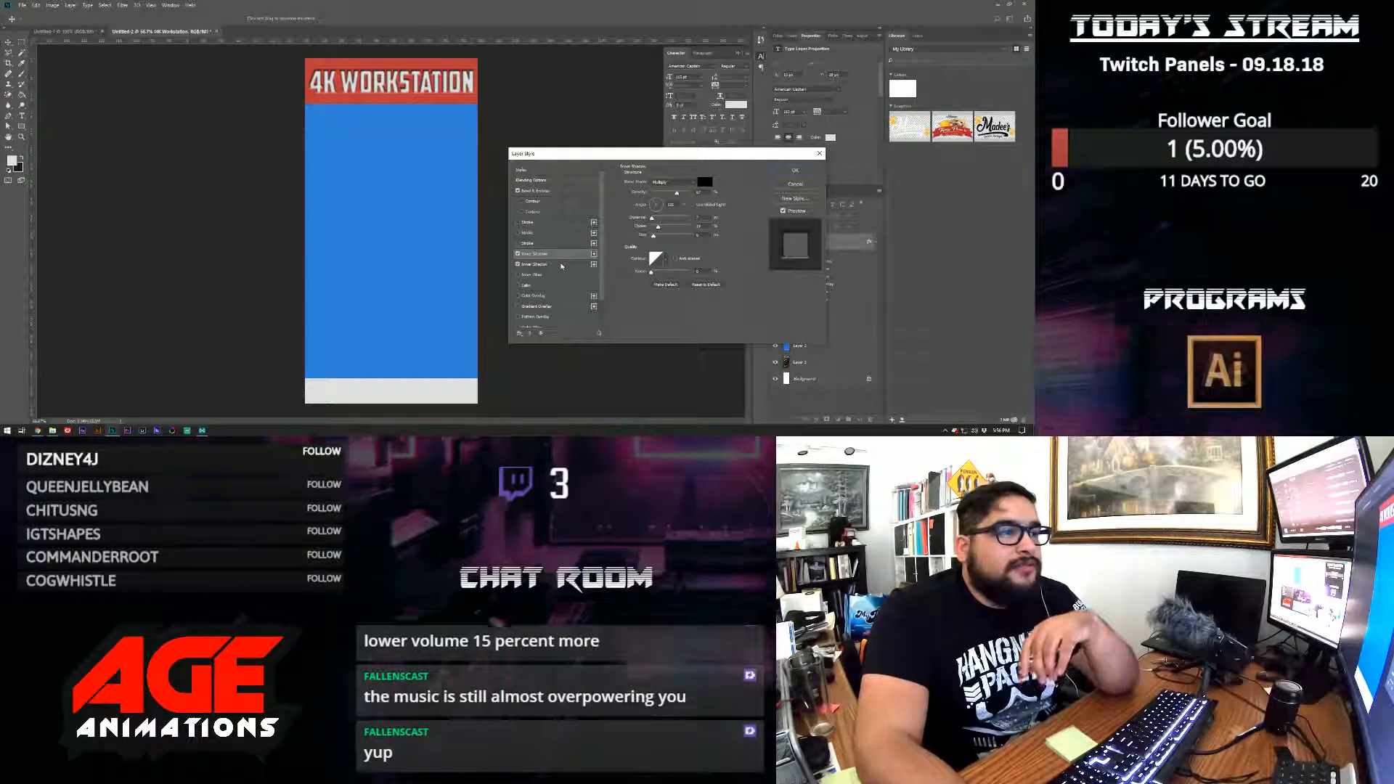
{"action": "left_click", "coordinate": [594, 254]}
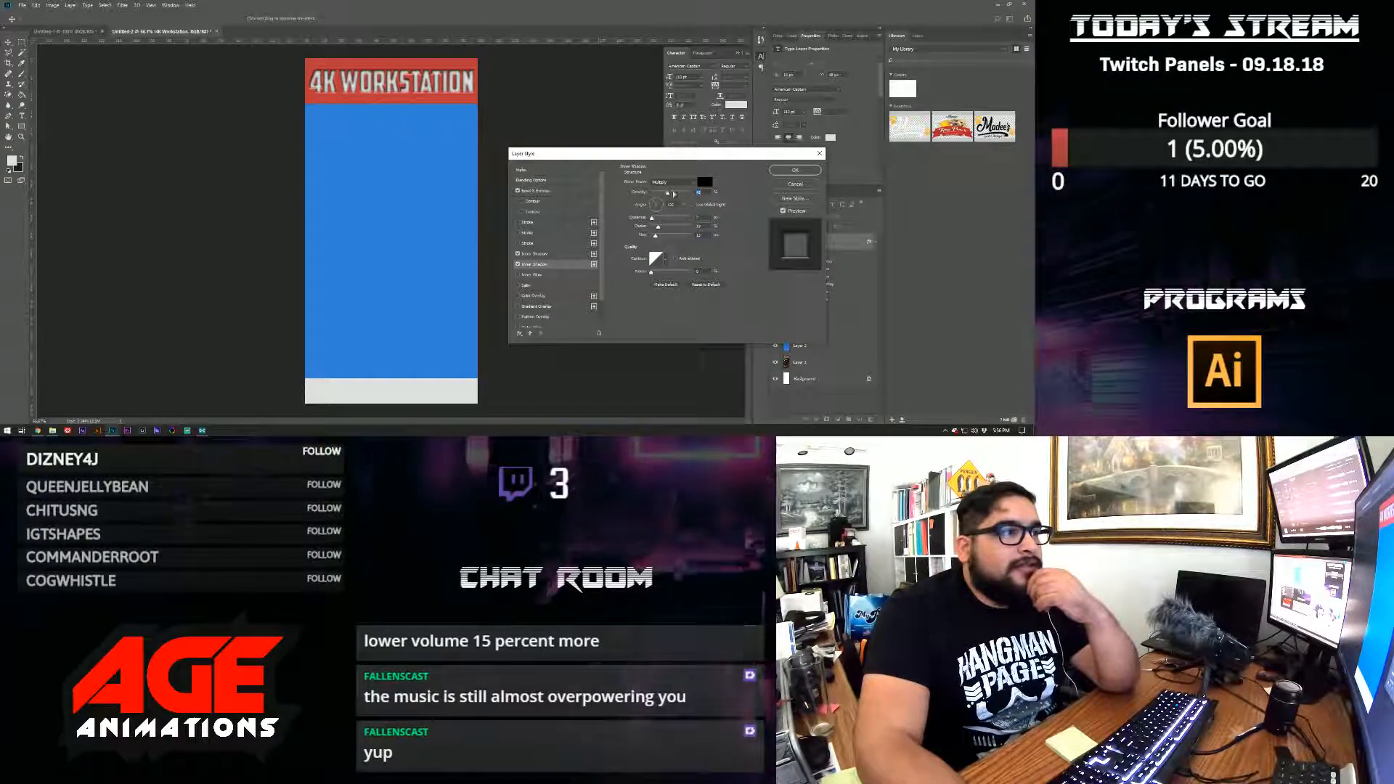
{"action": "left_click", "coordinate": [518, 265]}
{"action": "left_click", "coordinate": [542, 297]}
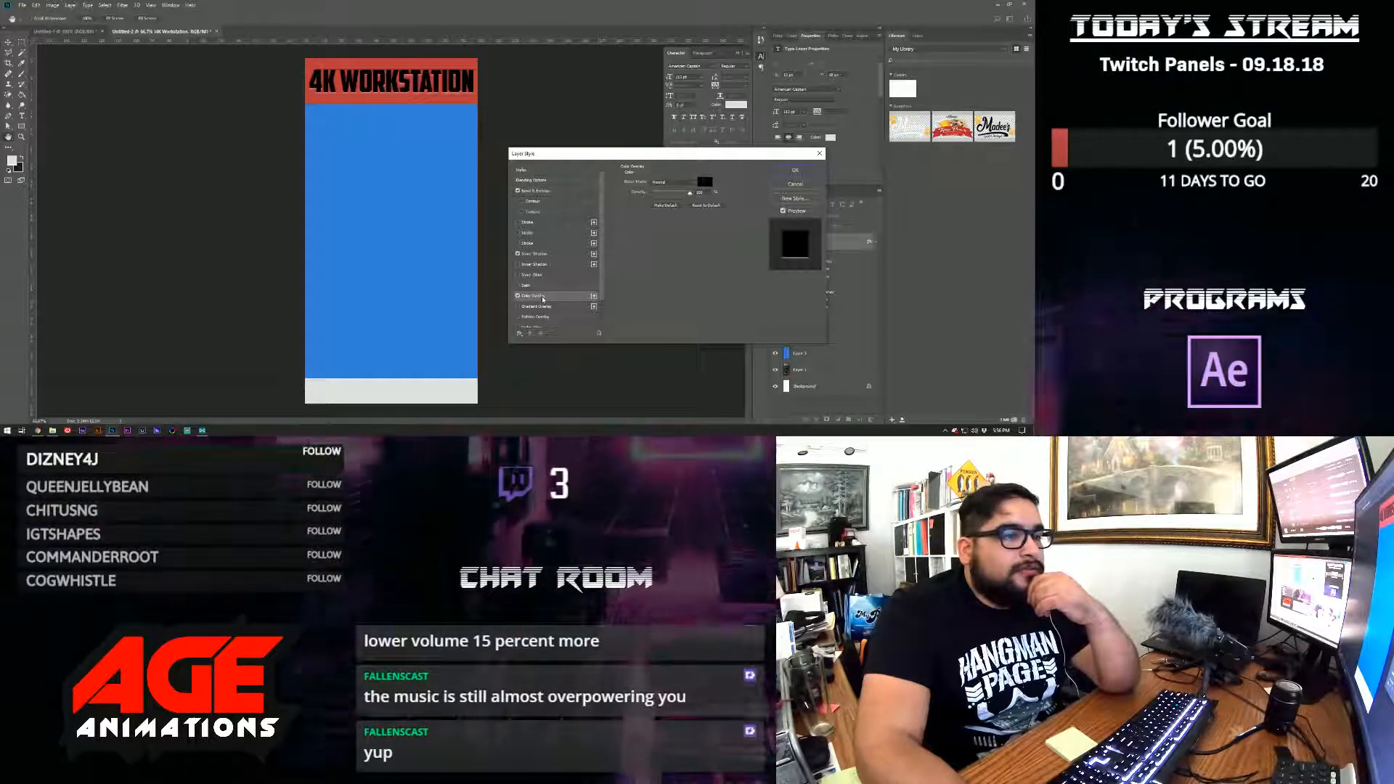
{"action": "left_click", "coordinate": [518, 296]}
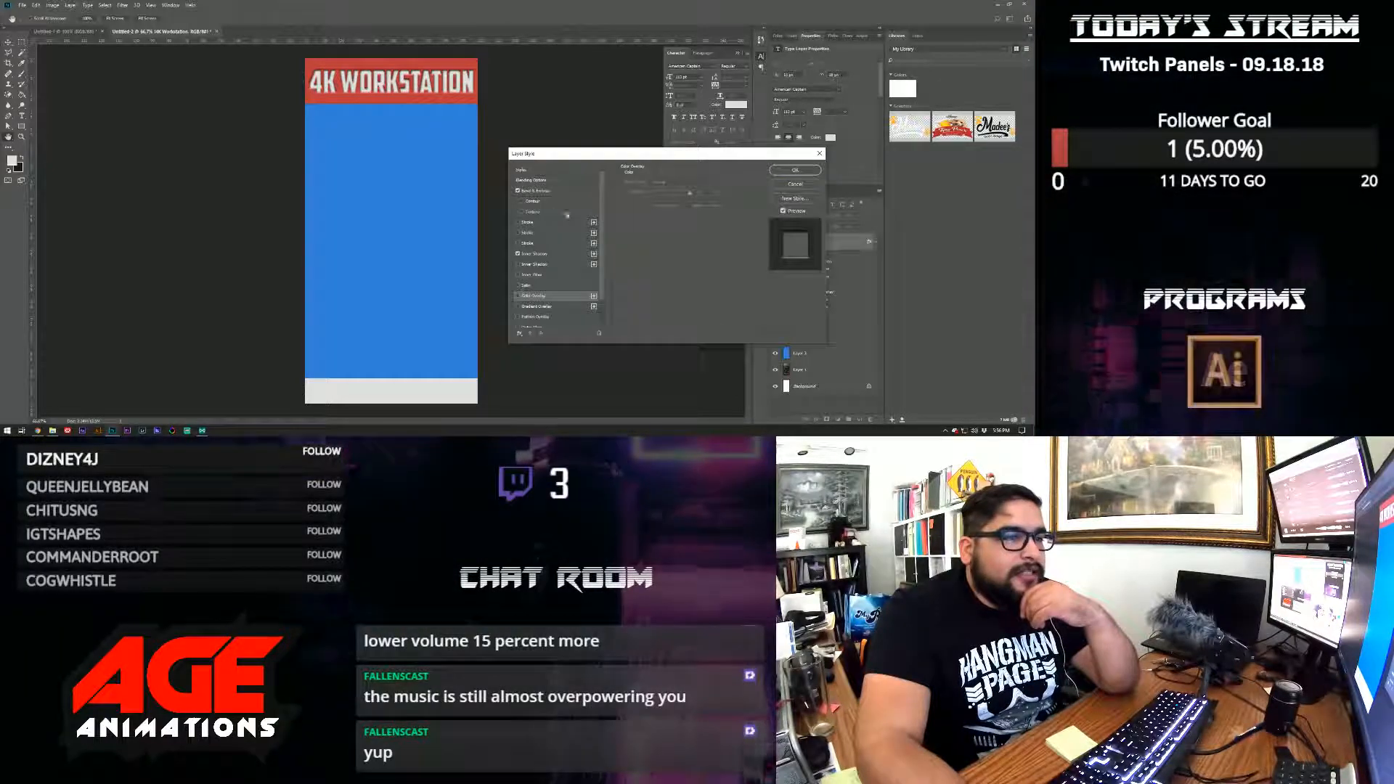
- Review the title's Bevel & Emboss settings and apply the layer style
{"action": "left_click", "coordinate": [542, 192]}
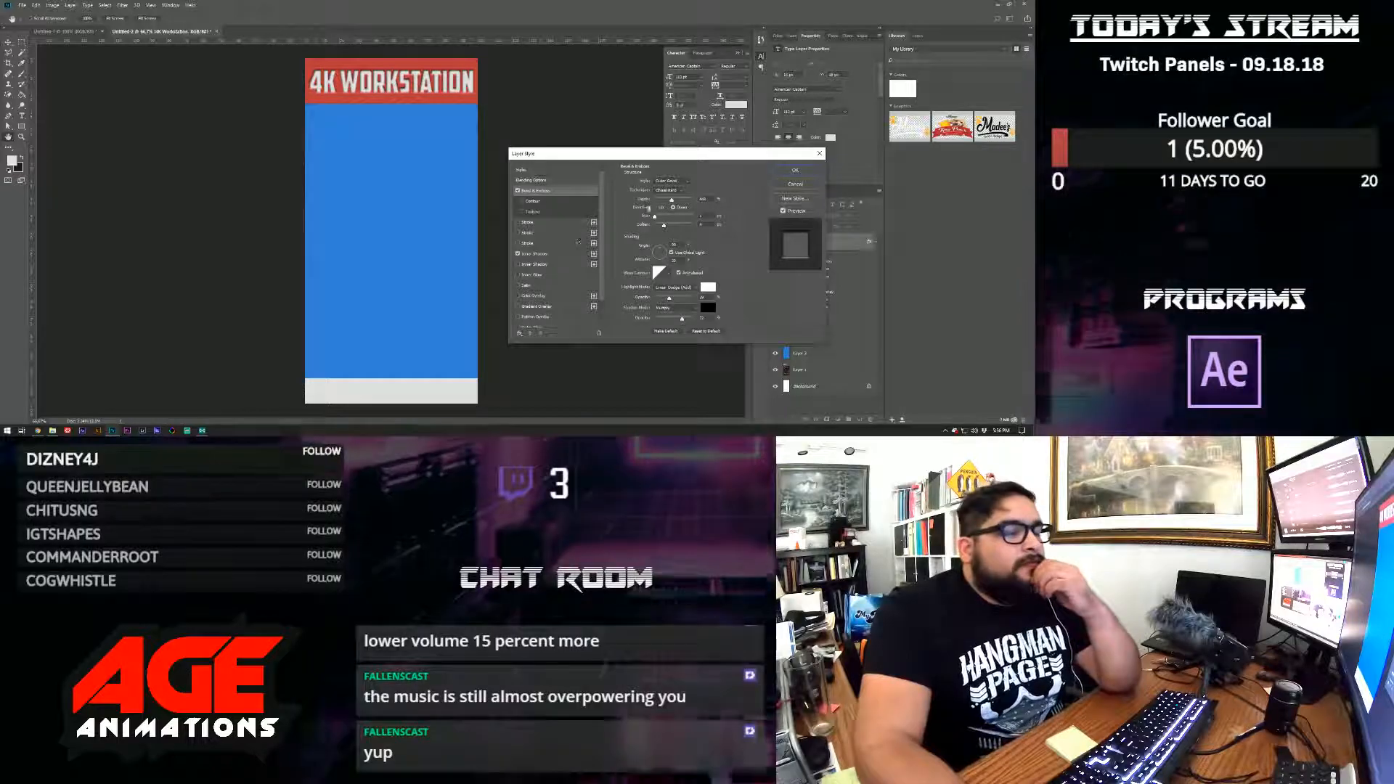
{"action": "left_click", "coordinate": [782, 171]}
- Change the title's font to Avengeance Heroic Avenger and preview further fonts from the list on it
{"action": "left_click", "coordinate": [703, 66]}
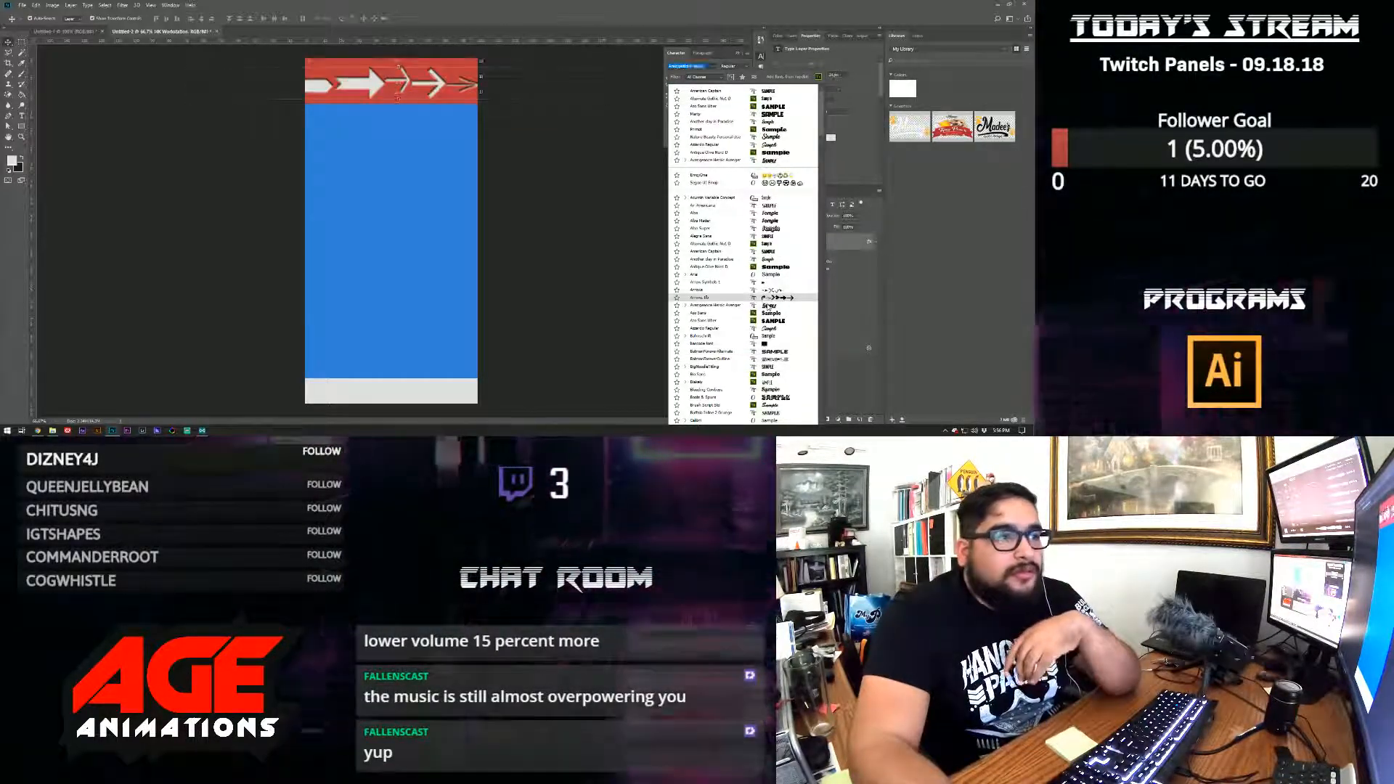
{"action": "left_click", "coordinate": [767, 305]}
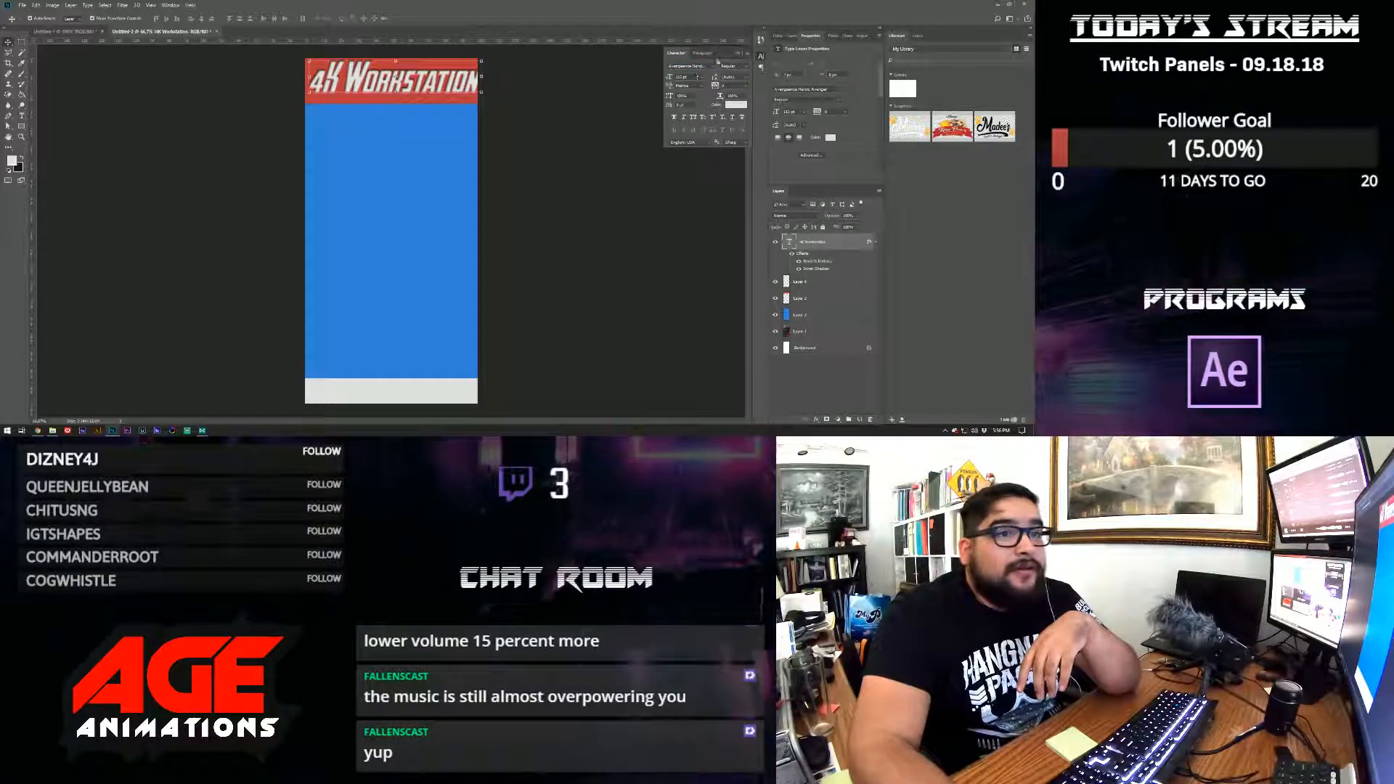
{"action": "left_click", "coordinate": [695, 67]}
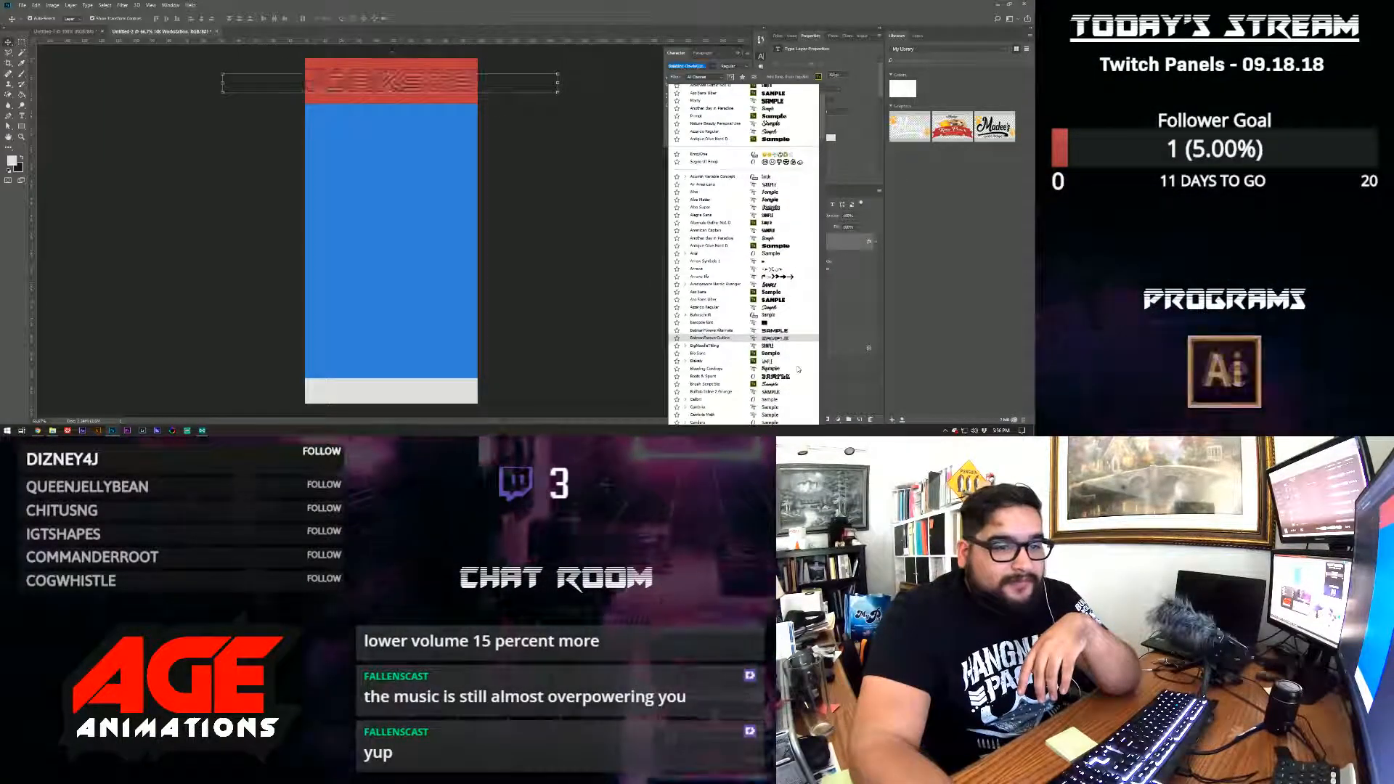
{"action": "scroll", "coordinate": [797, 370], "scroll_direction": "down", "scroll_amount": 3}
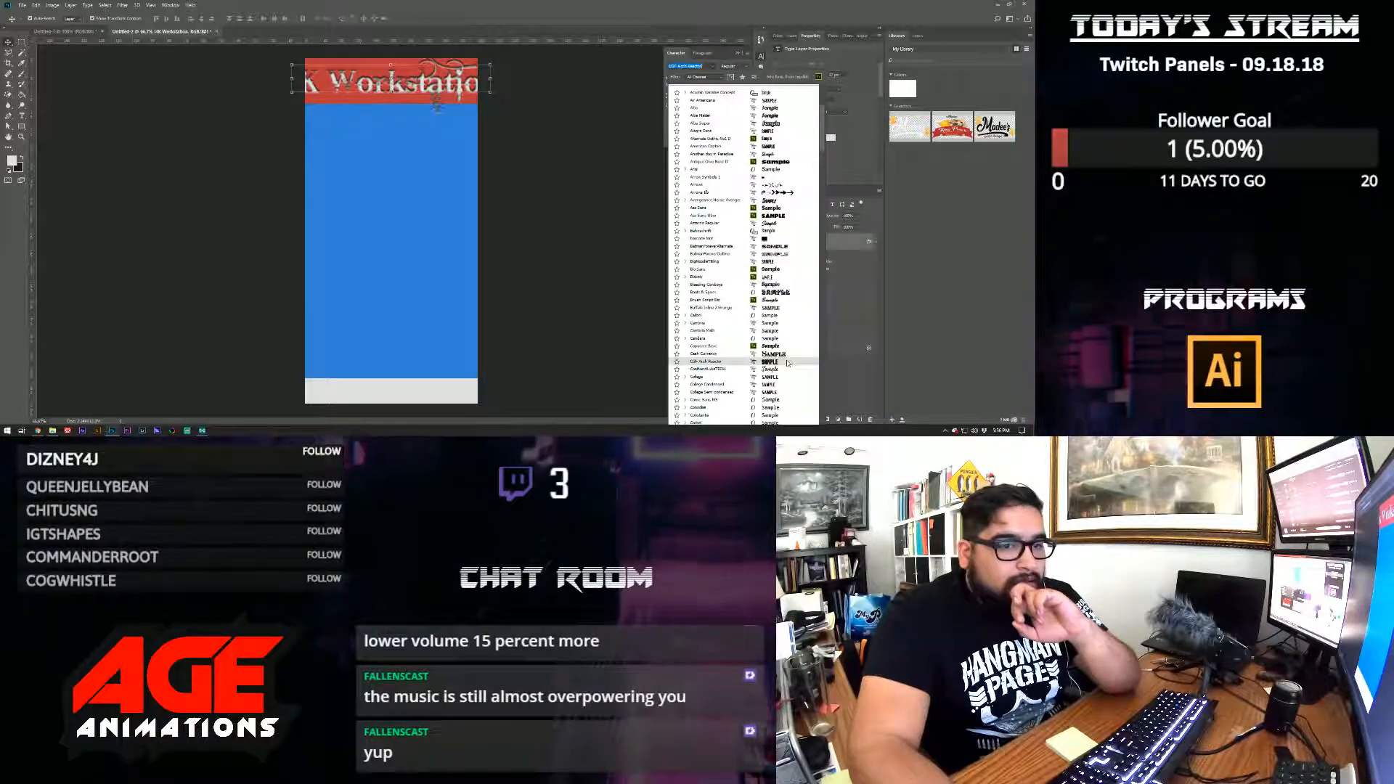
{"action": "scroll", "coordinate": [787, 363], "scroll_direction": "down", "scroll_amount": 4}
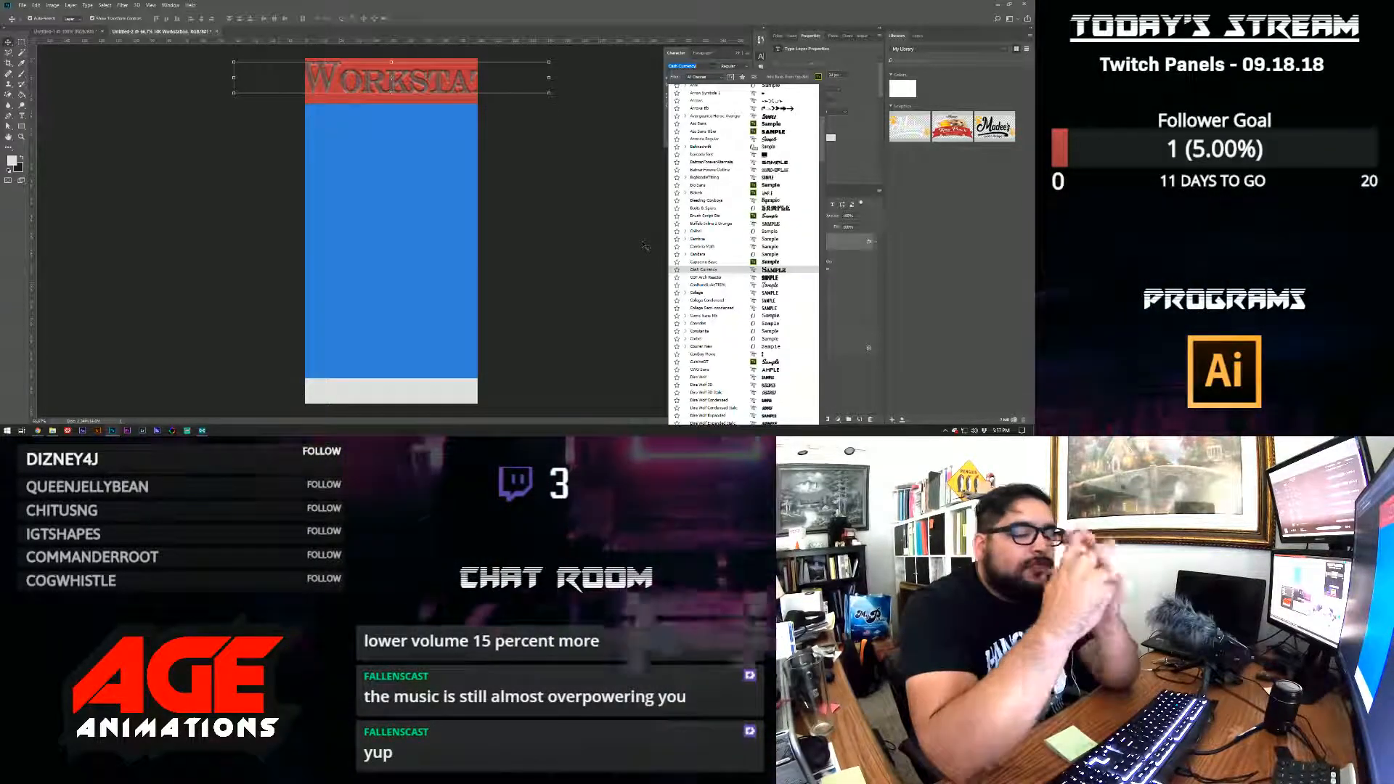
{"action": "left_click", "coordinate": [435, 169]}
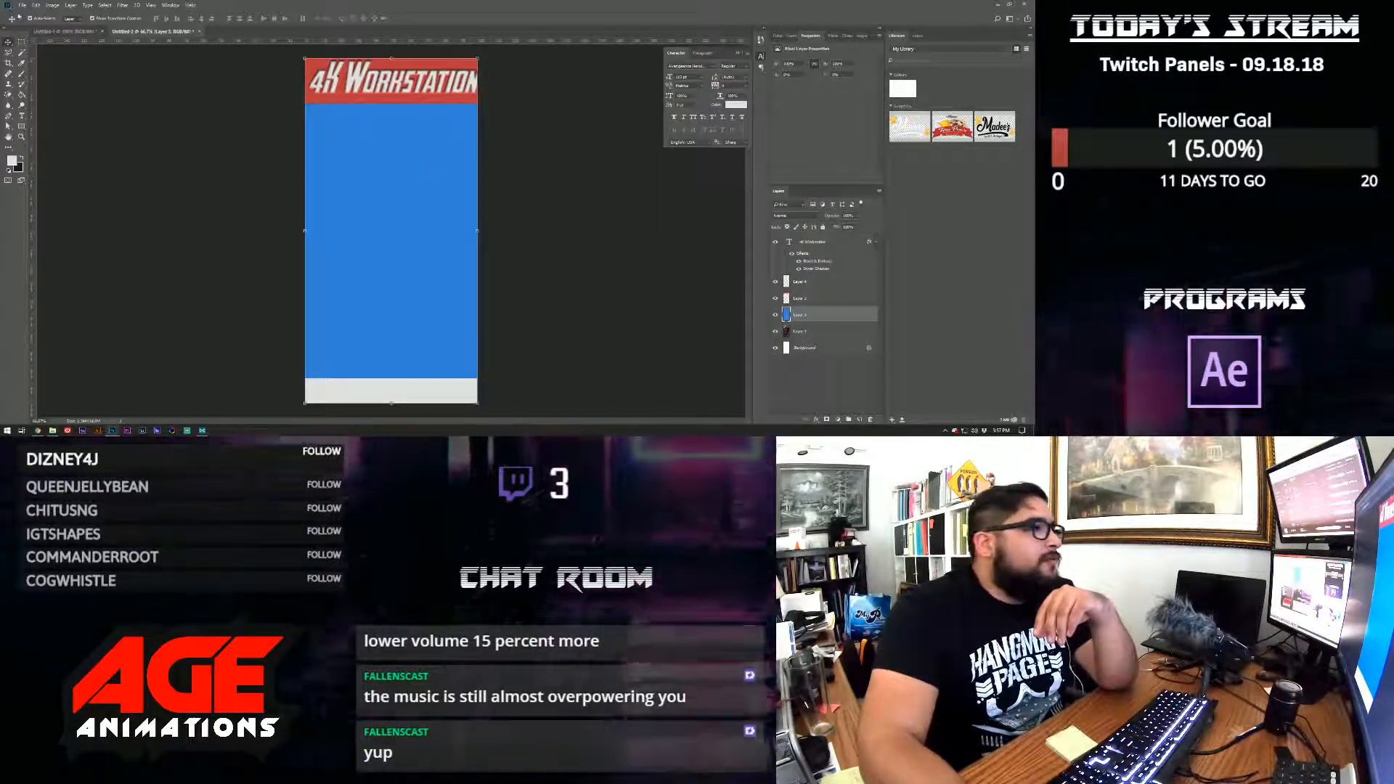
- Create a new landscape document of 1920 × 1080 pixels at 300 pixels/inch from the recent presets
{"action": "left_click", "coordinate": [22, 6]}
{"action": "left_click", "coordinate": [27, 12]}
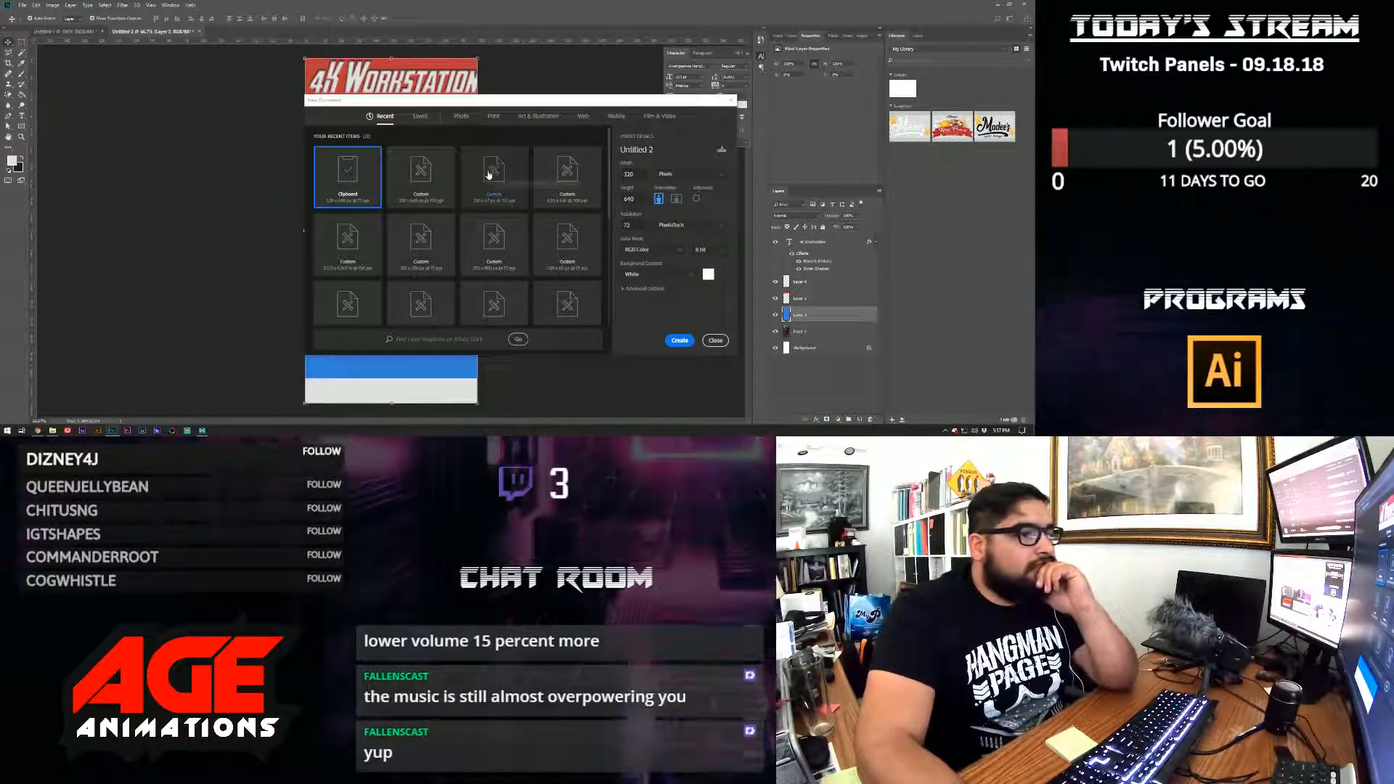
{"action": "scroll", "coordinate": [525, 250], "scroll_direction": "down", "scroll_amount": 2}
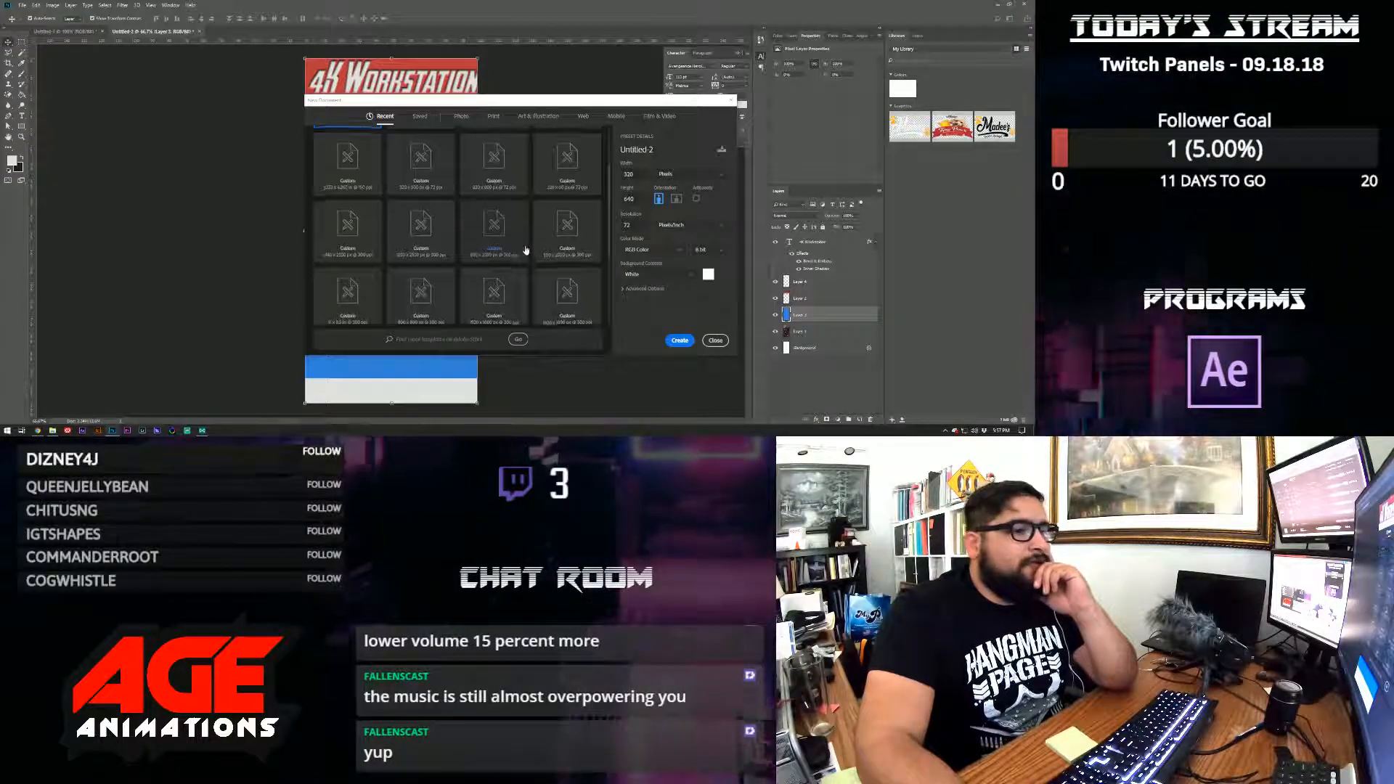
{"action": "scroll", "coordinate": [399, 227], "scroll_direction": "down", "scroll_amount": 1}
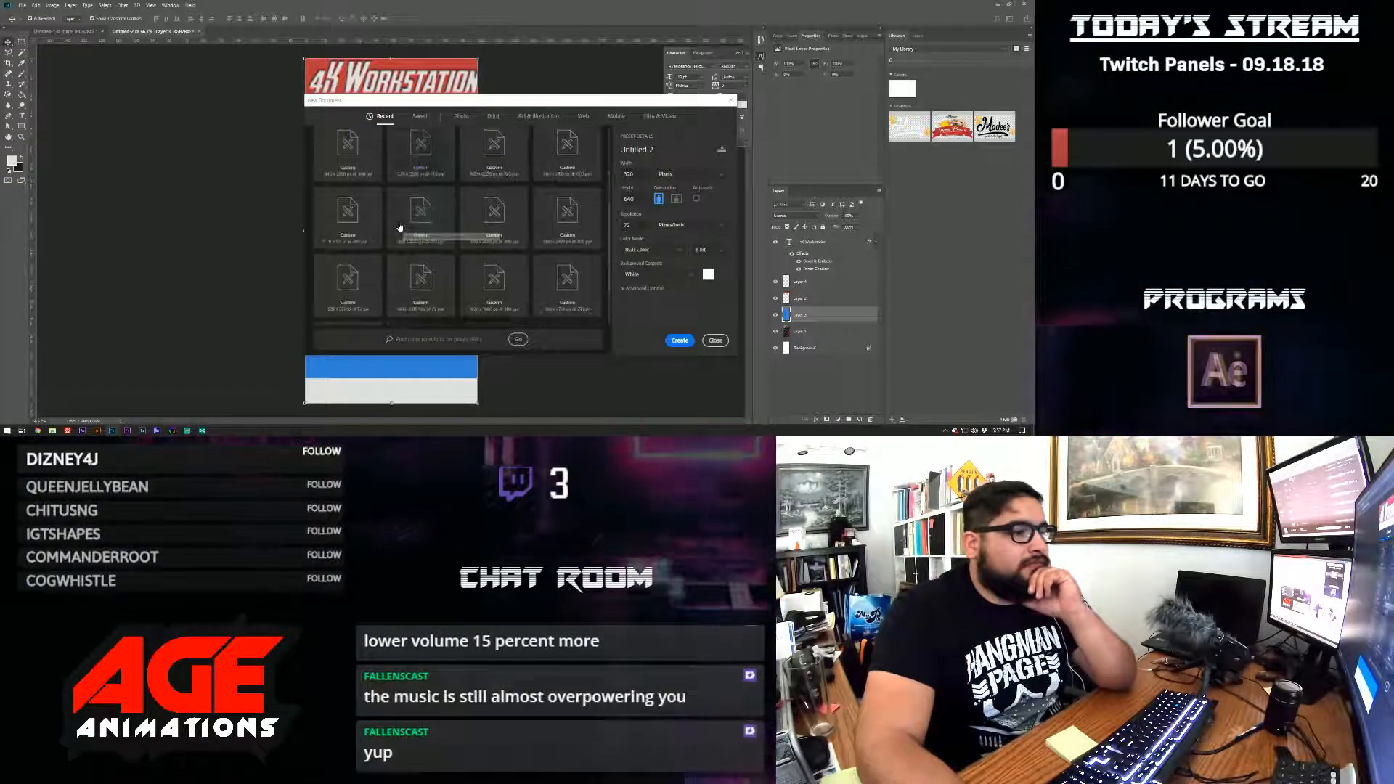
{"action": "left_click", "coordinate": [494, 214]}
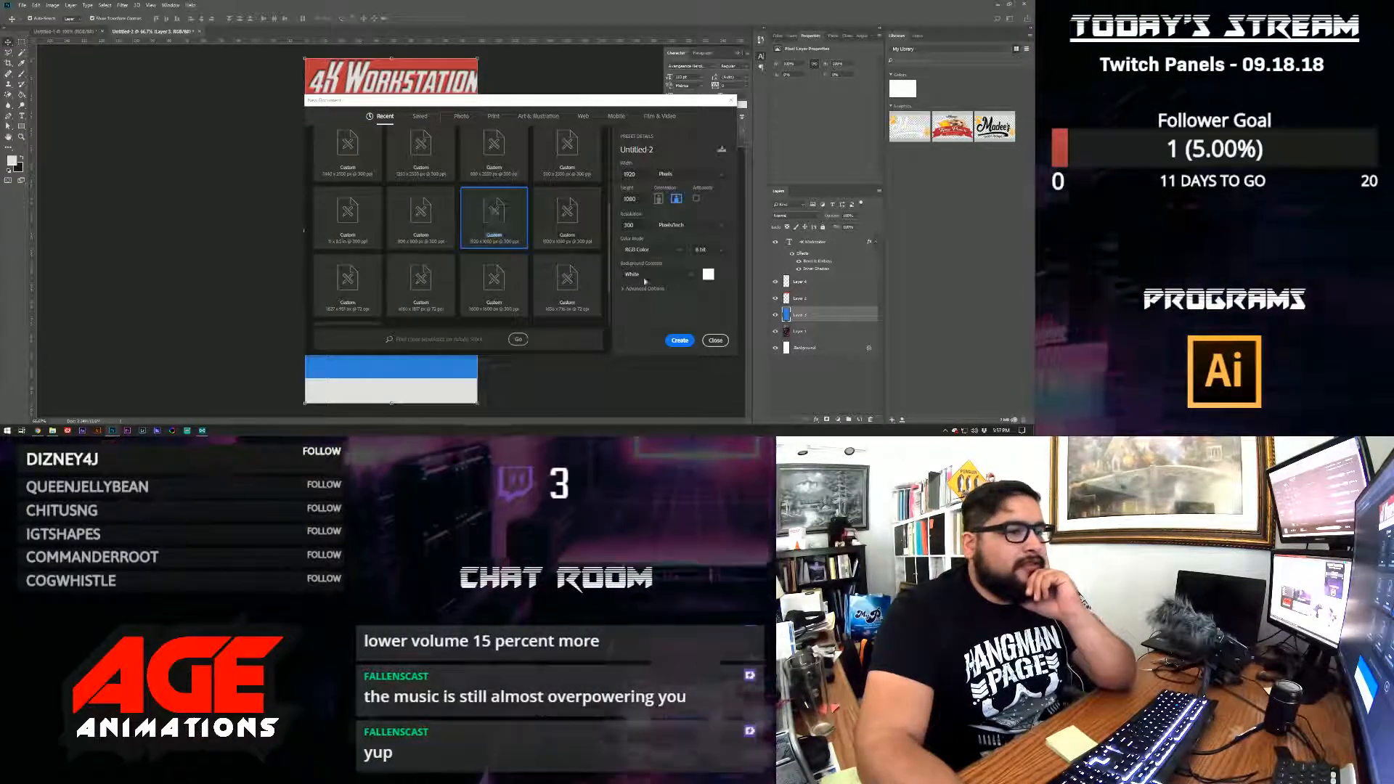
{"action": "left_click", "coordinate": [680, 340]}
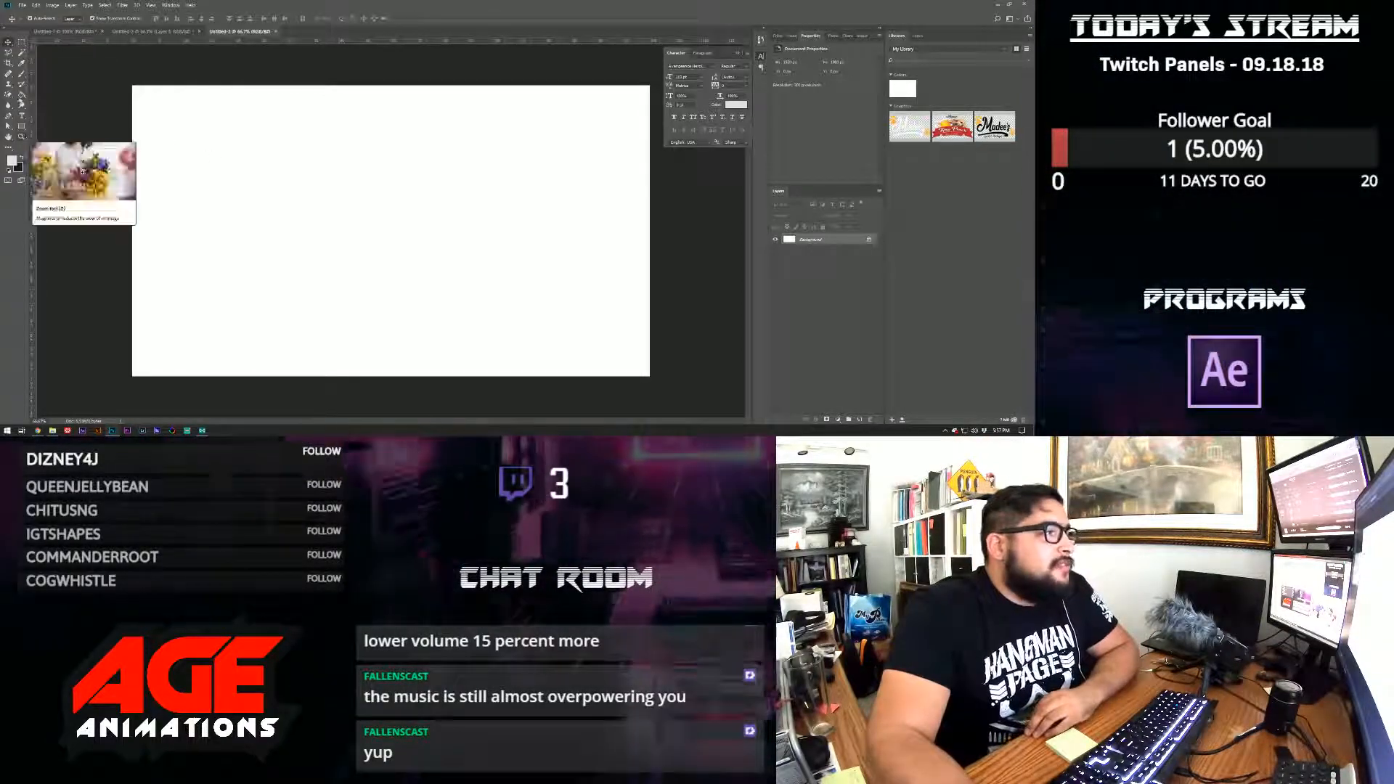
- Add the text "4K" in the upper left area of the blank canvas
{"action": "left_click", "coordinate": [22, 115]}
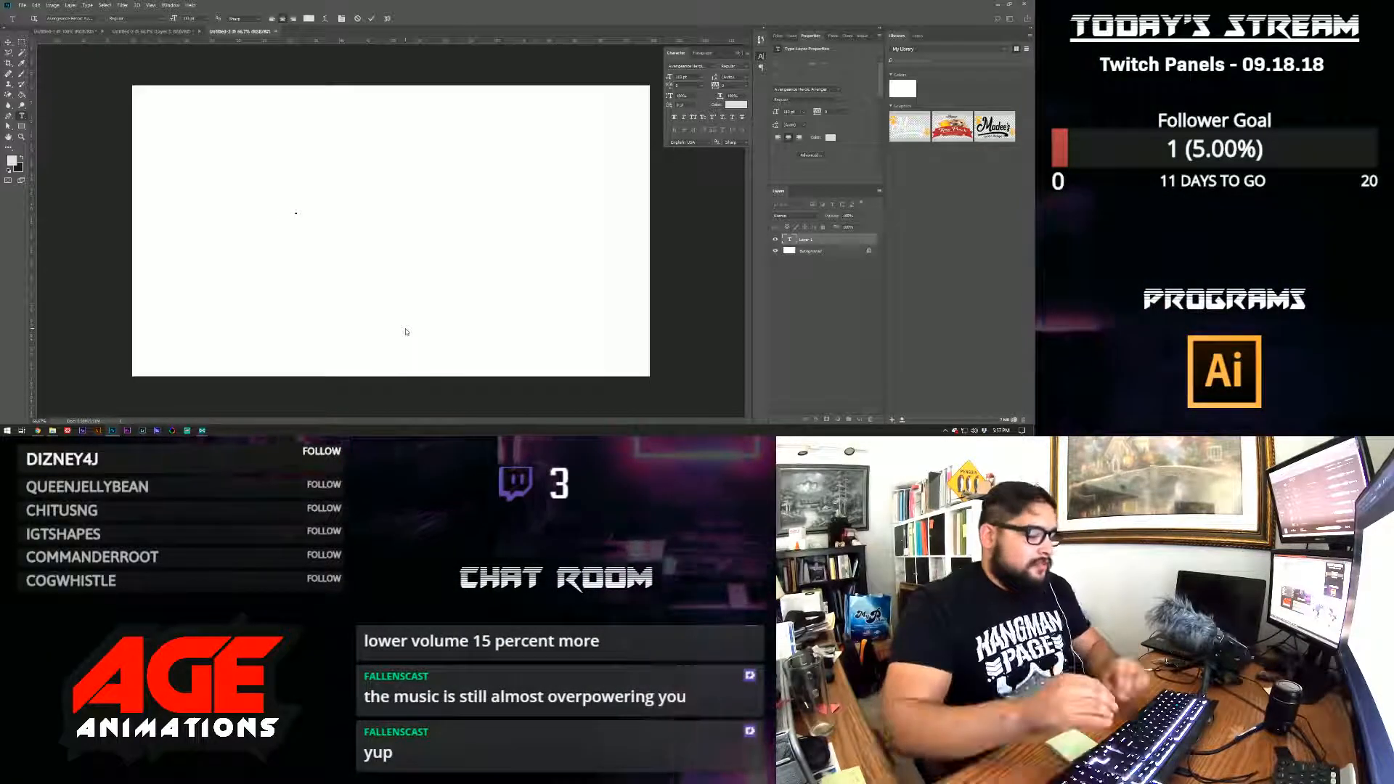
{"action": "type", "text": "4K"}
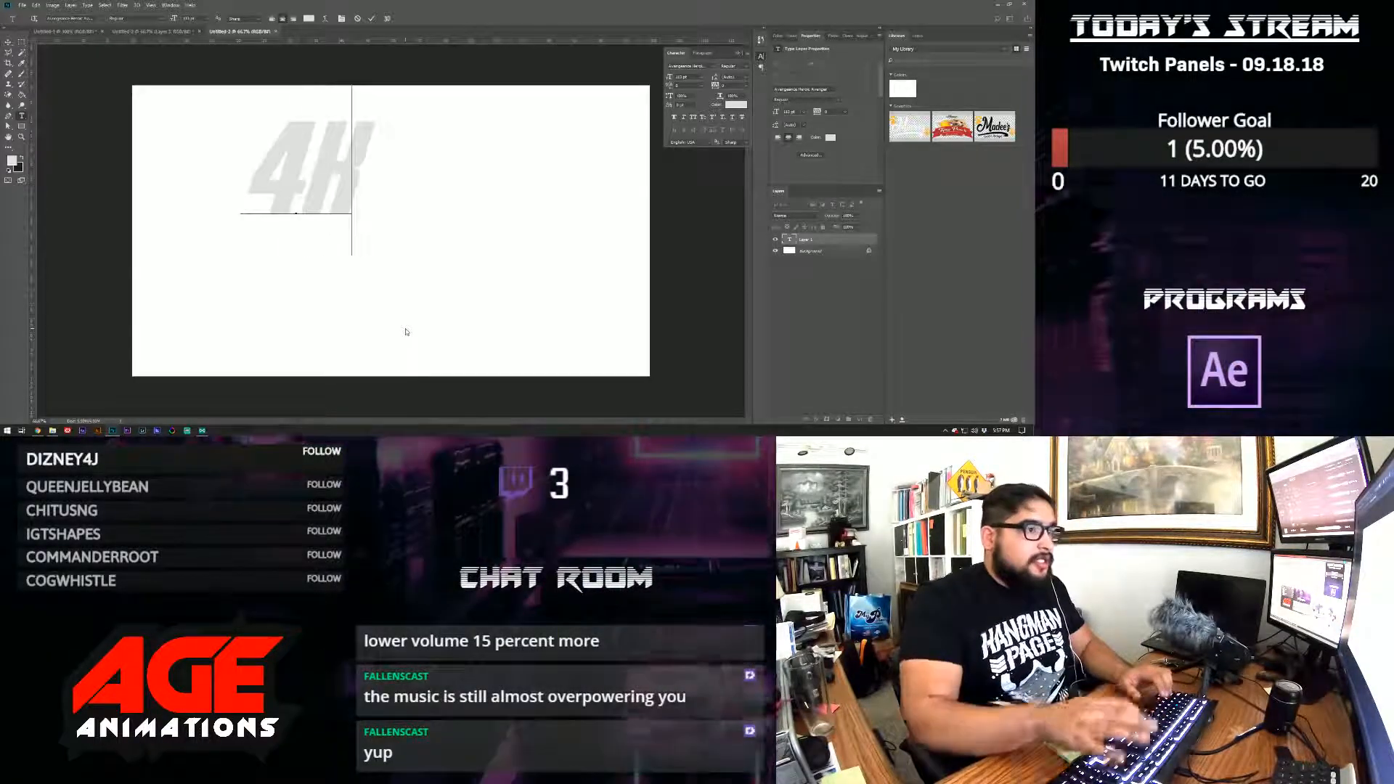
{"action": "left_click", "coordinate": [8, 41]}
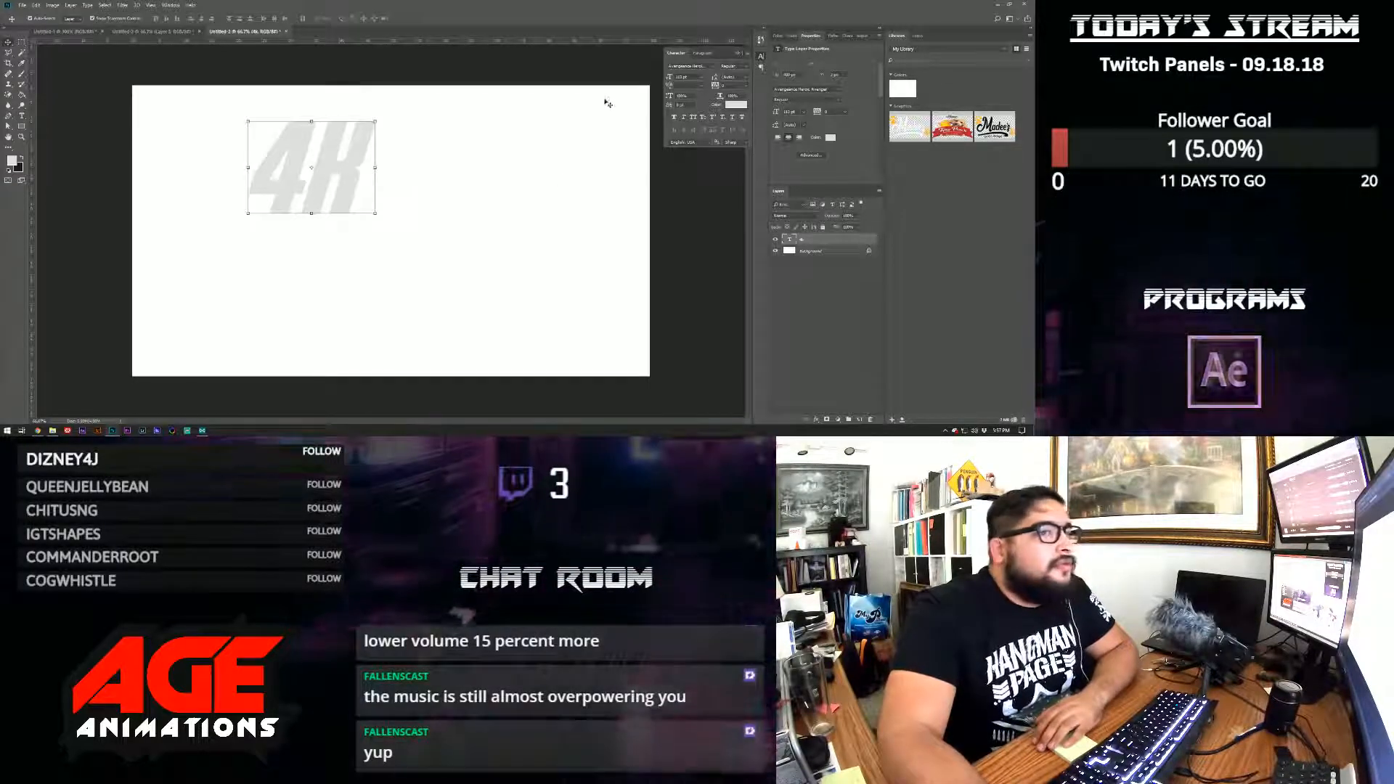
- Set the "4K" text in the Azo Sans Uber font and enlarge its font size considerably
{"action": "left_click", "coordinate": [716, 66]}
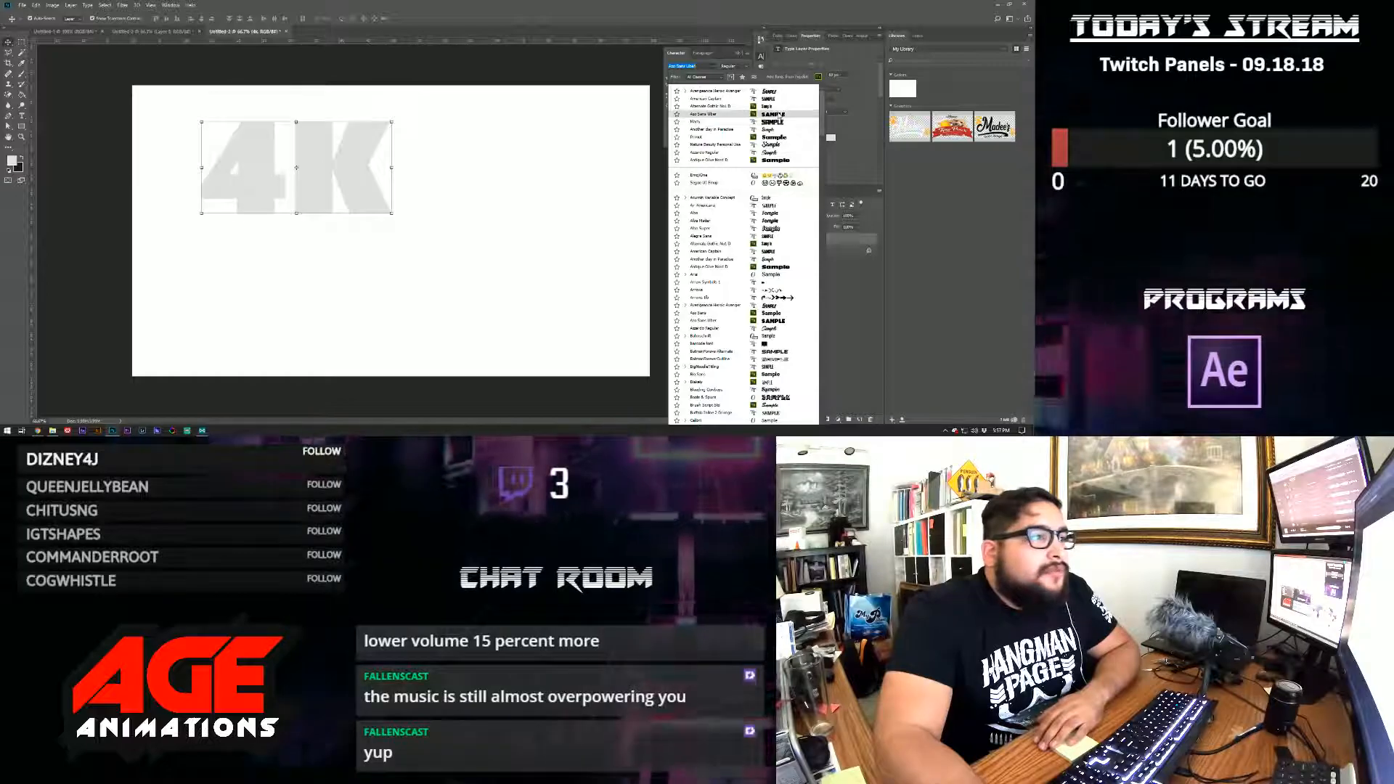
{"action": "left_click", "coordinate": [777, 114]}
{"action": "left_click_drag", "start_coordinate": [681, 85], "coordinate": [690, 78]}
- Colour the "4K" text near-black and move it to about the middle of the canvas
{"action": "left_click", "coordinate": [735, 104]}
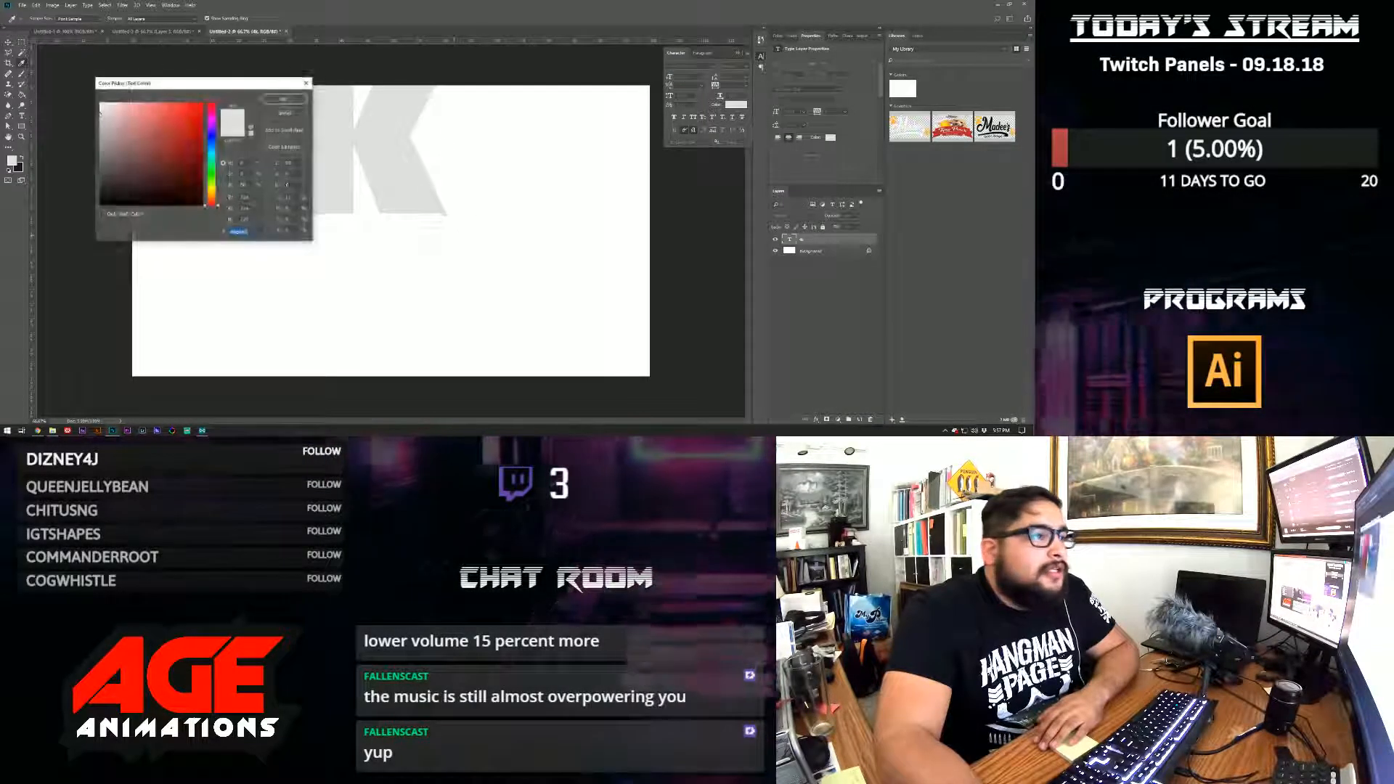
{"action": "left_click_drag", "start_coordinate": [87, 199], "coordinate": [87, 200]}
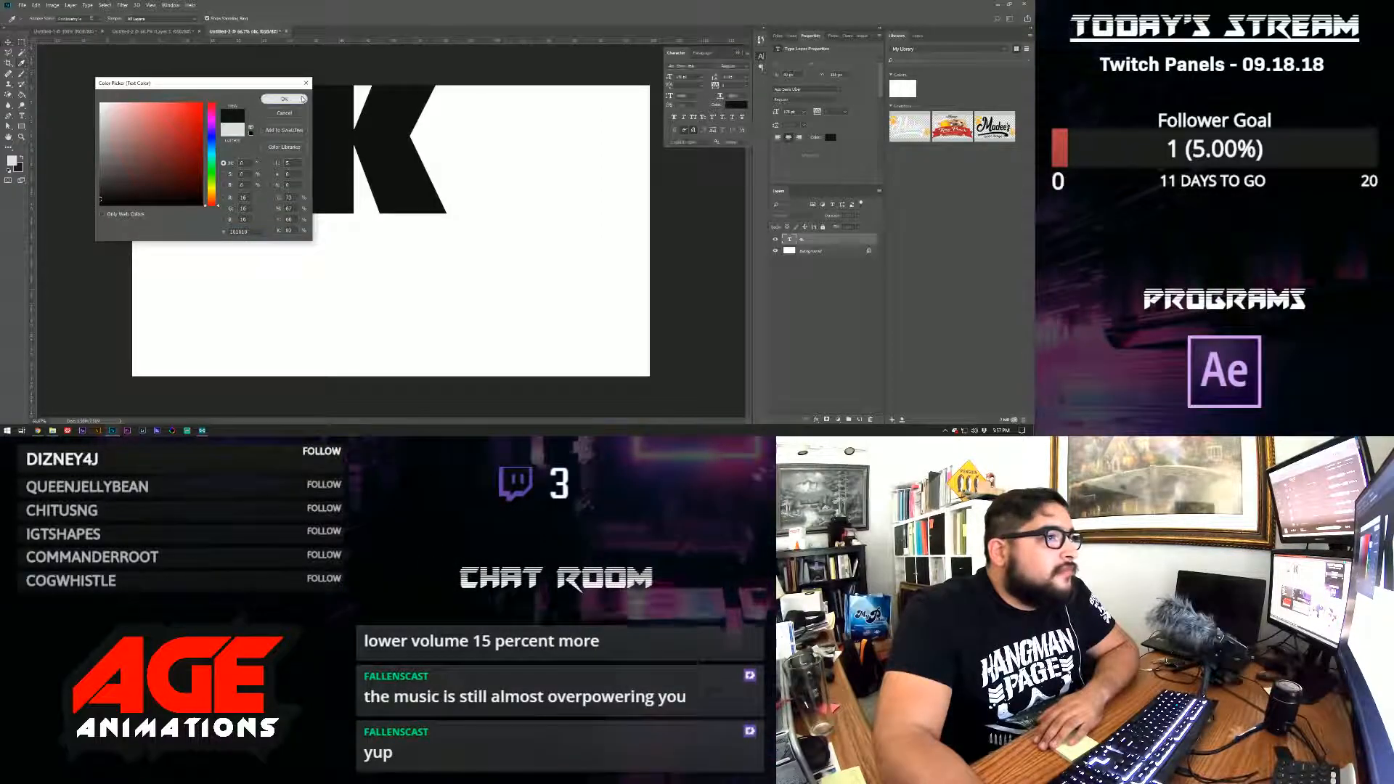
{"action": "left_click", "coordinate": [303, 99]}
{"action": "left_click_drag", "start_coordinate": [414, 149], "coordinate": [487, 203]}
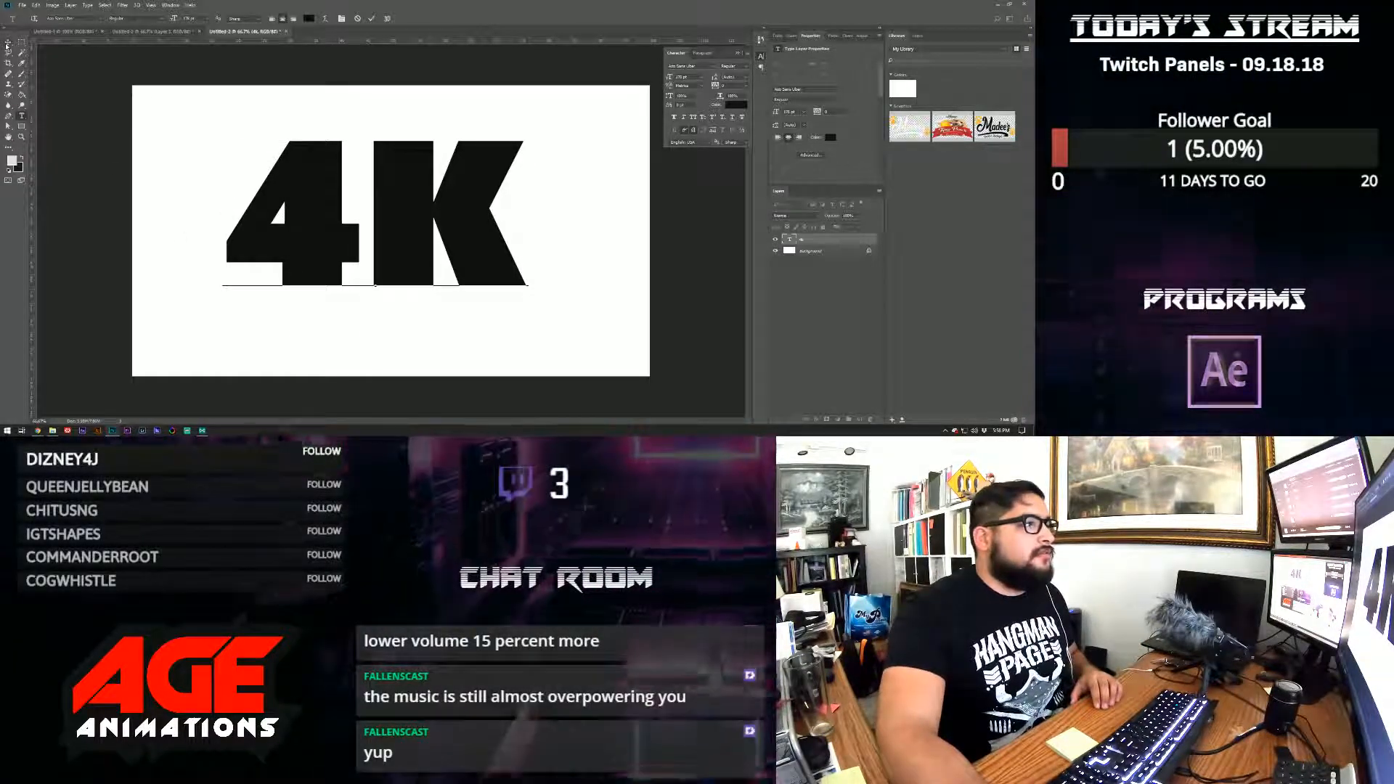
- Add the text "WORKSTATION" on a new text layer near the lower edge of the canvas
{"action": "left_click", "coordinate": [8, 42]}
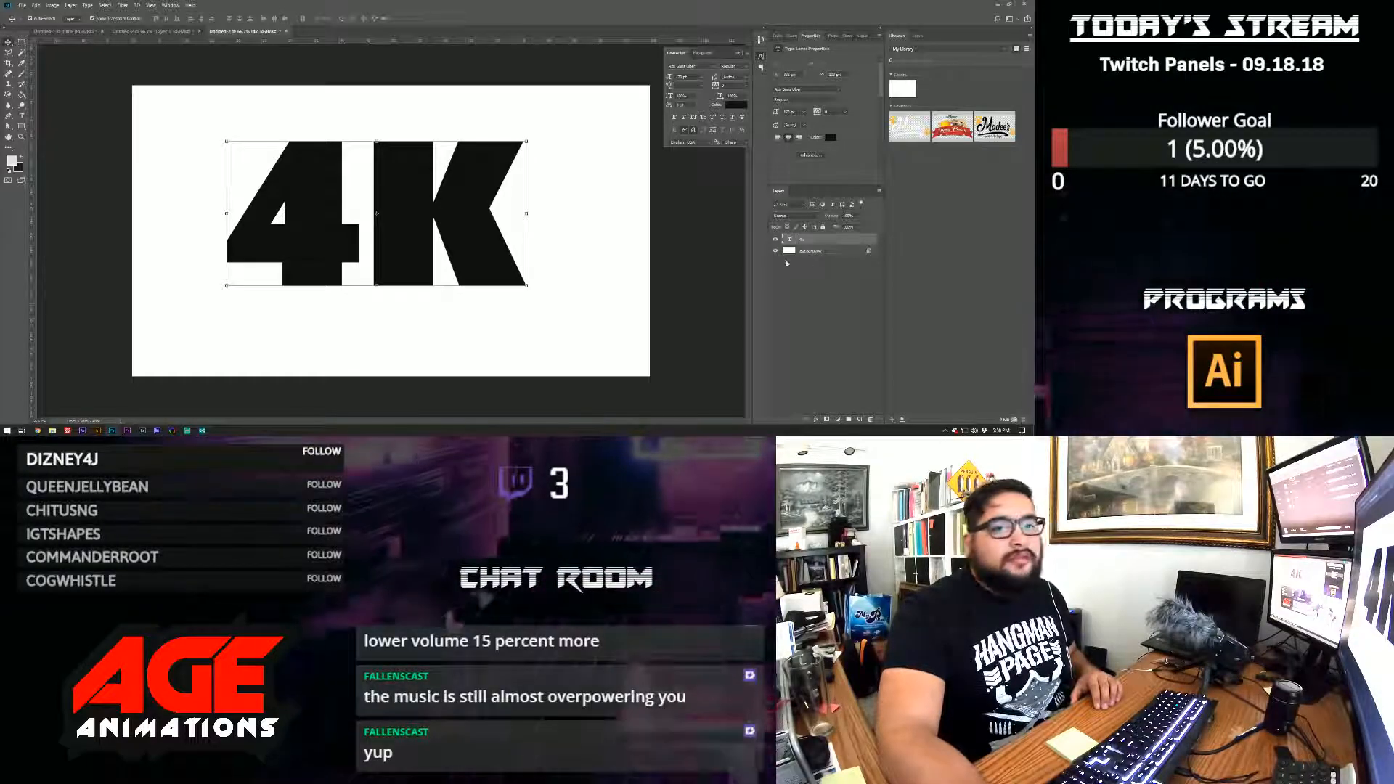
{"action": "left_click", "coordinate": [833, 251]}
{"action": "left_click", "coordinate": [830, 241]}
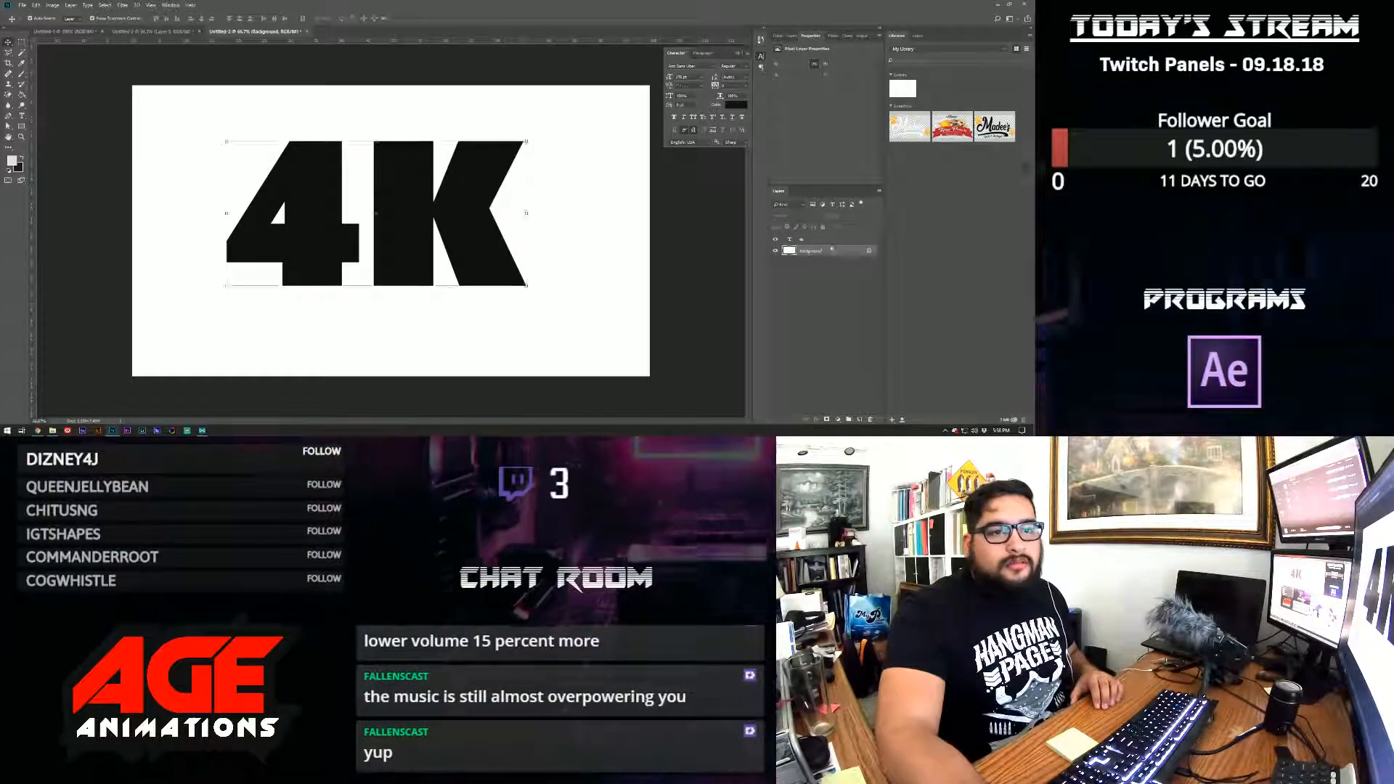
{"action": "left_click", "coordinate": [859, 419]}
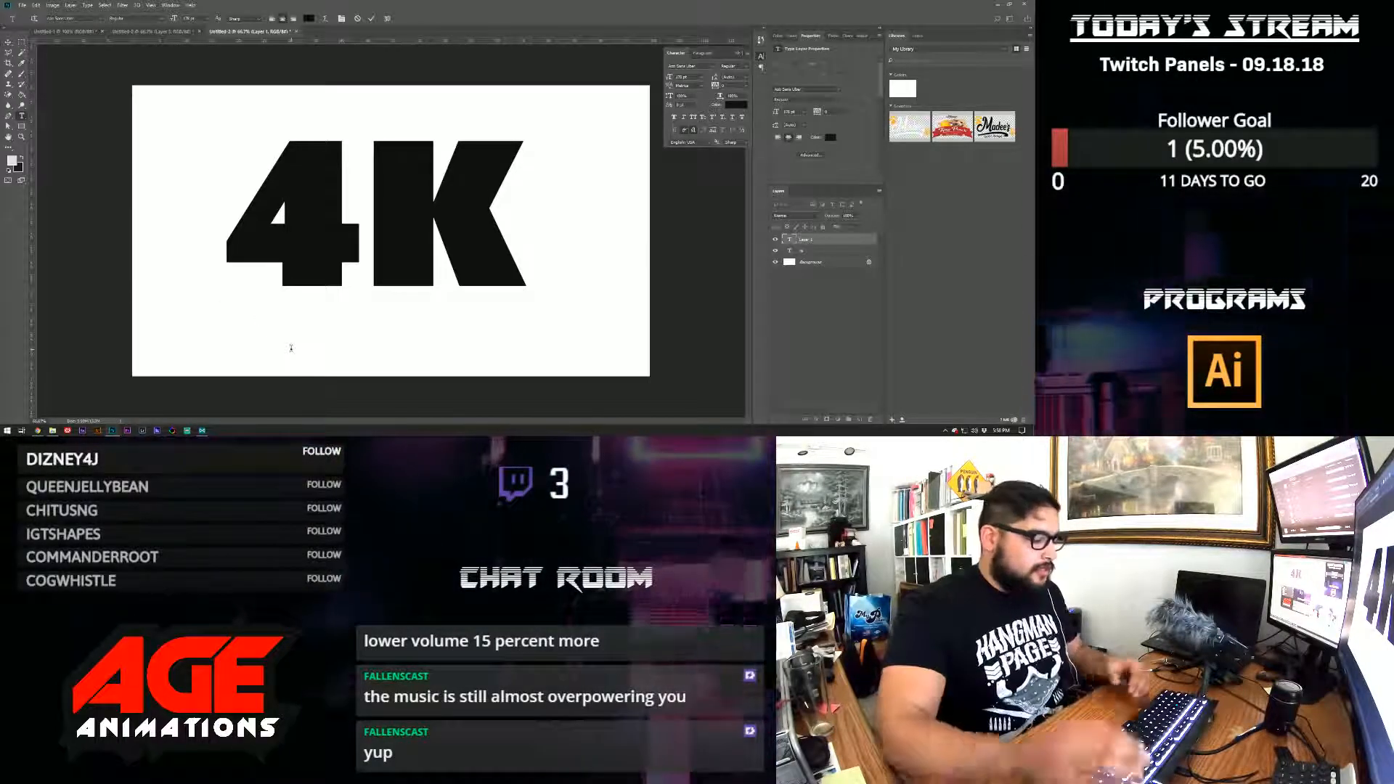
{"action": "type", "text": "WORKST"}
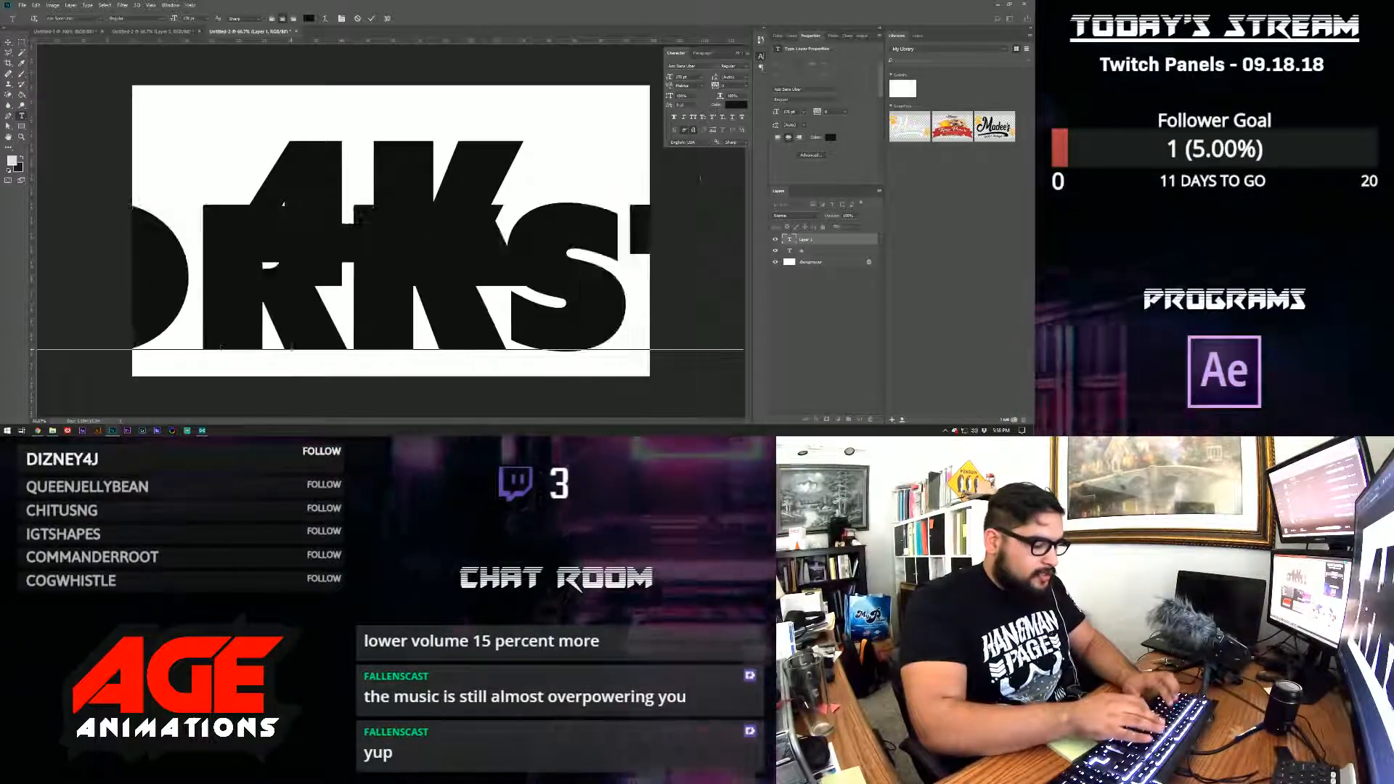
{"action": "type", "text": "ATION"}
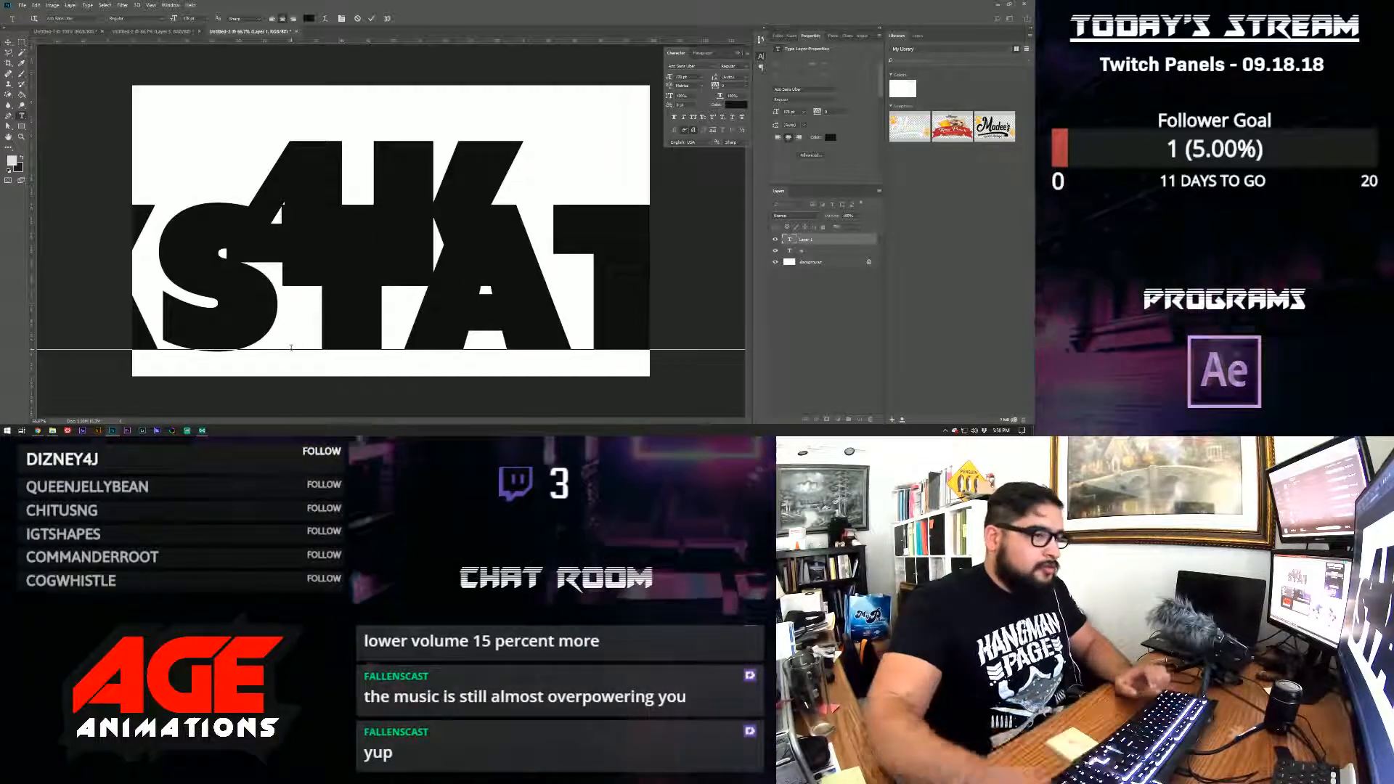
- Reduce the font size of the "WORKSTATION" text and move it over the lower half of the "4K" lettering
{"action": "key", "text": "ctrl+a"}
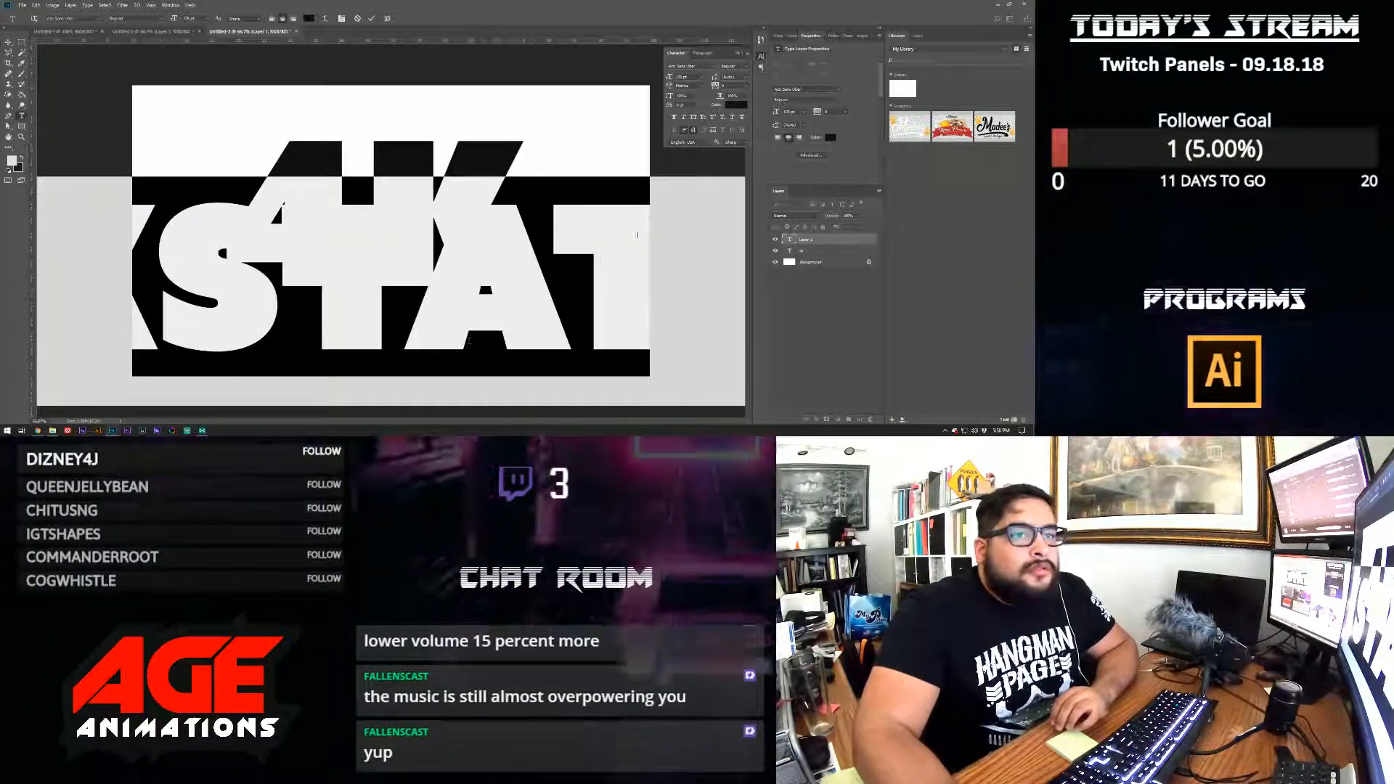
{"action": "left_click_drag", "start_coordinate": [669, 80], "coordinate": [617, 81]}
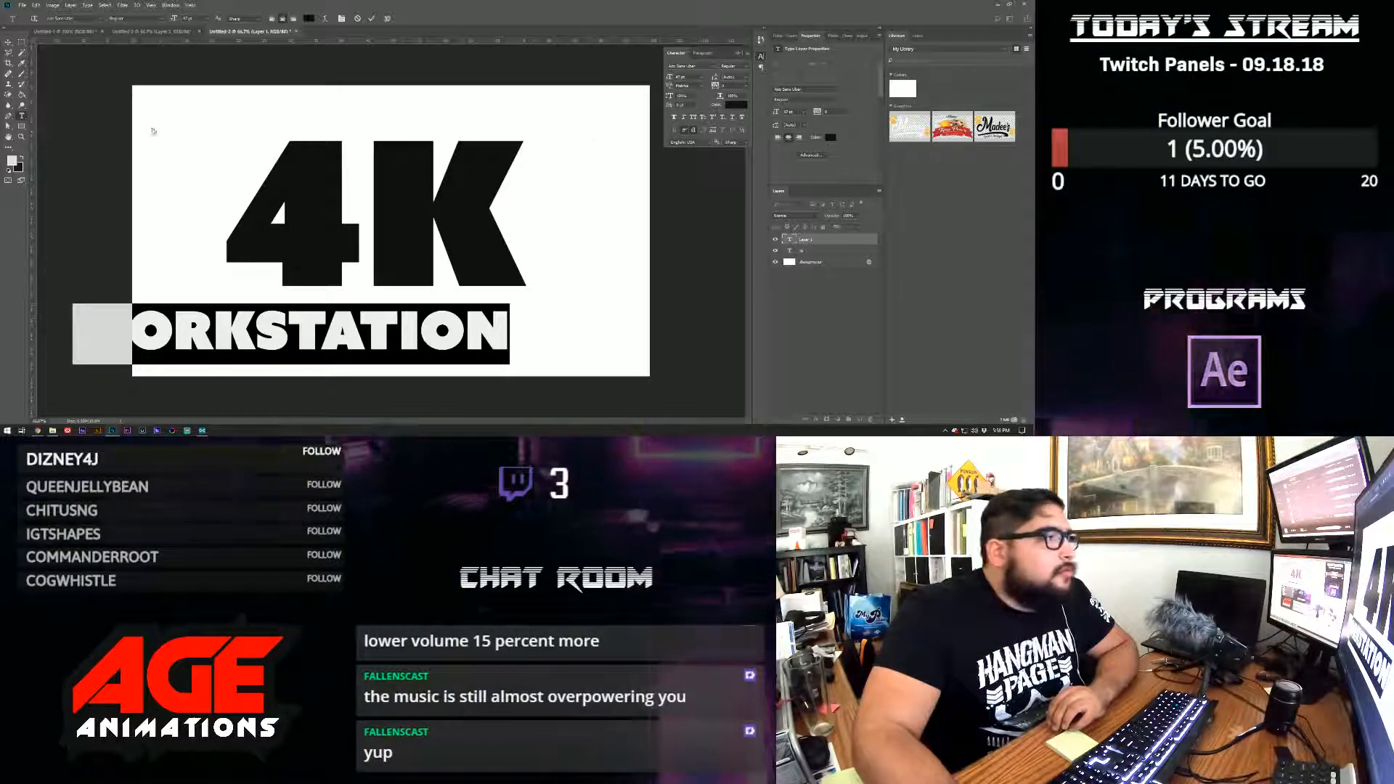
{"action": "left_click", "coordinate": [7, 43]}
{"action": "left_click_drag", "start_coordinate": [389, 333], "coordinate": [471, 244]}
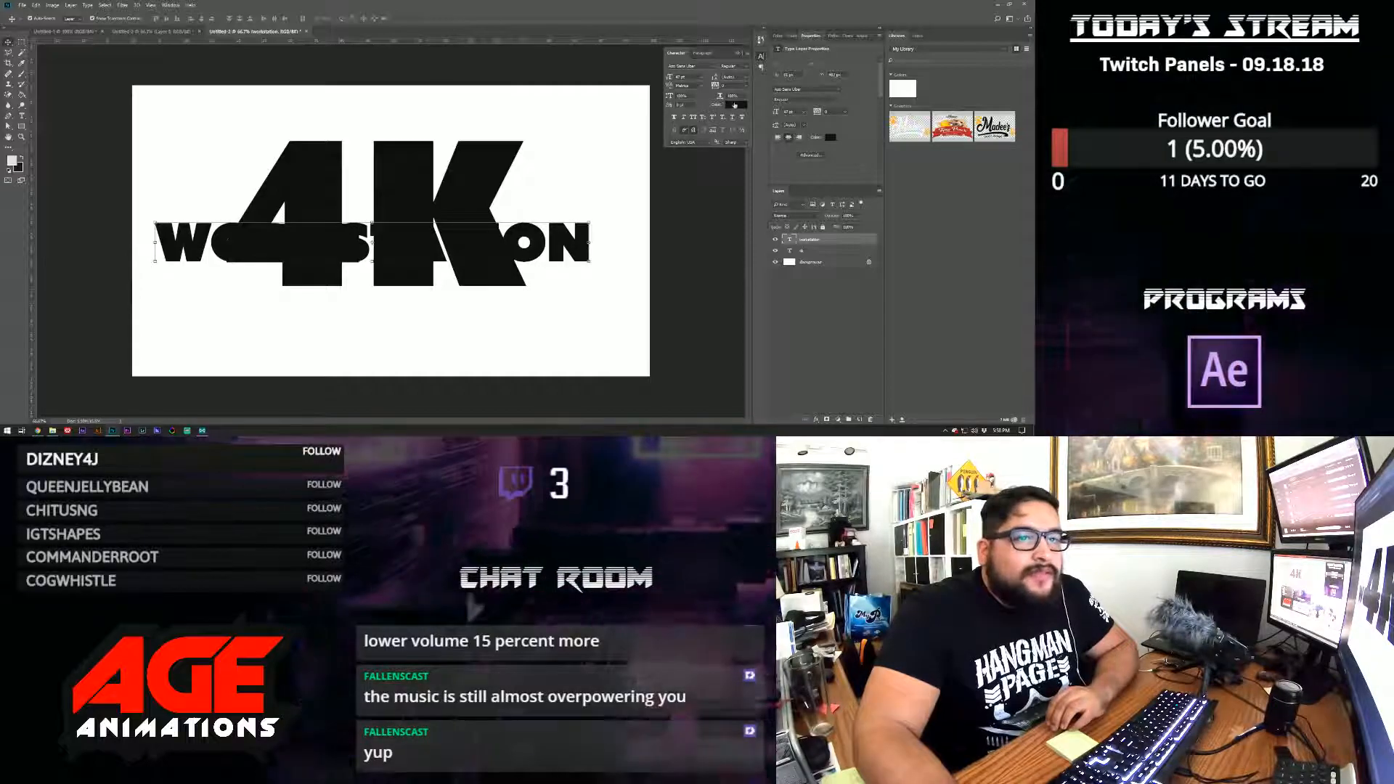
- Colour the "WORKSTATION" text white and adjust its size and position to span the width of the "4K" lettering
{"action": "left_click", "coordinate": [735, 104]}
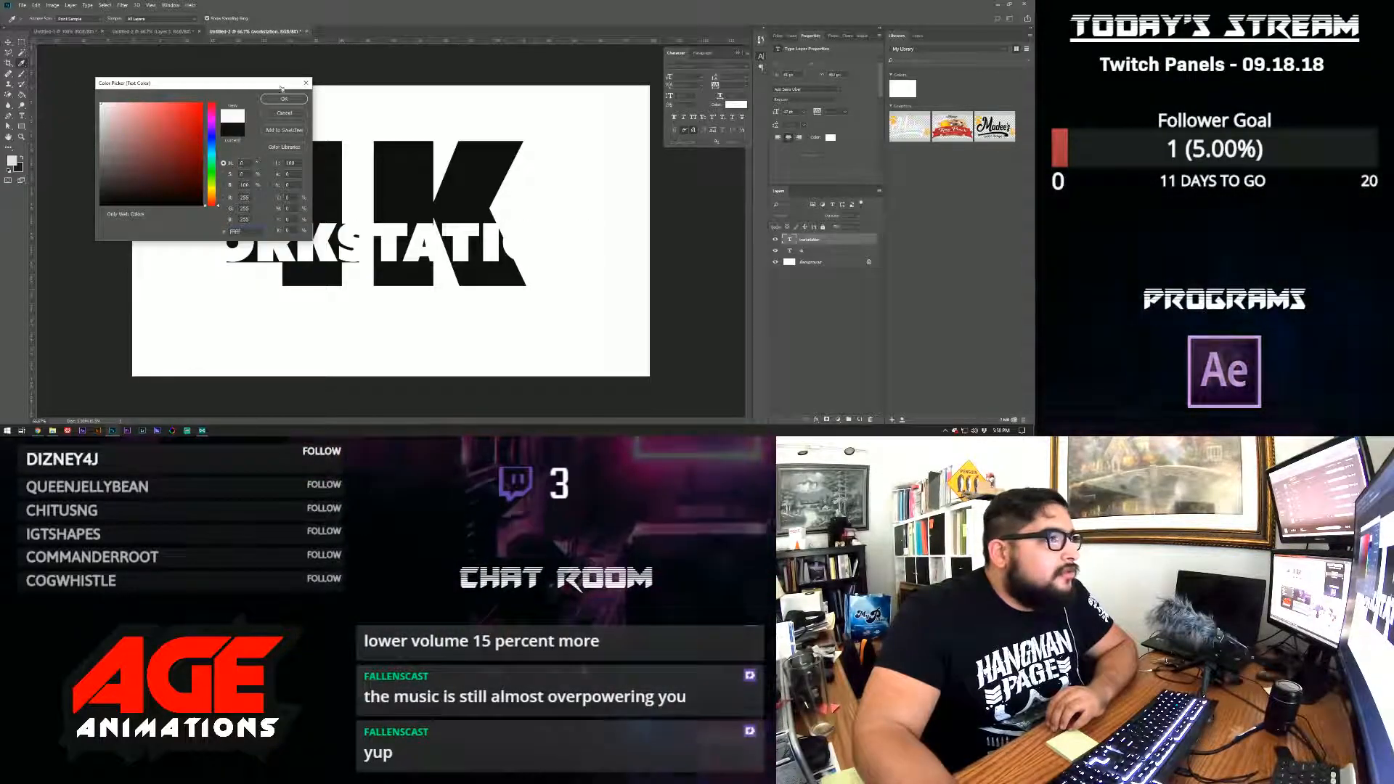
{"action": "key", "text": "Return"}
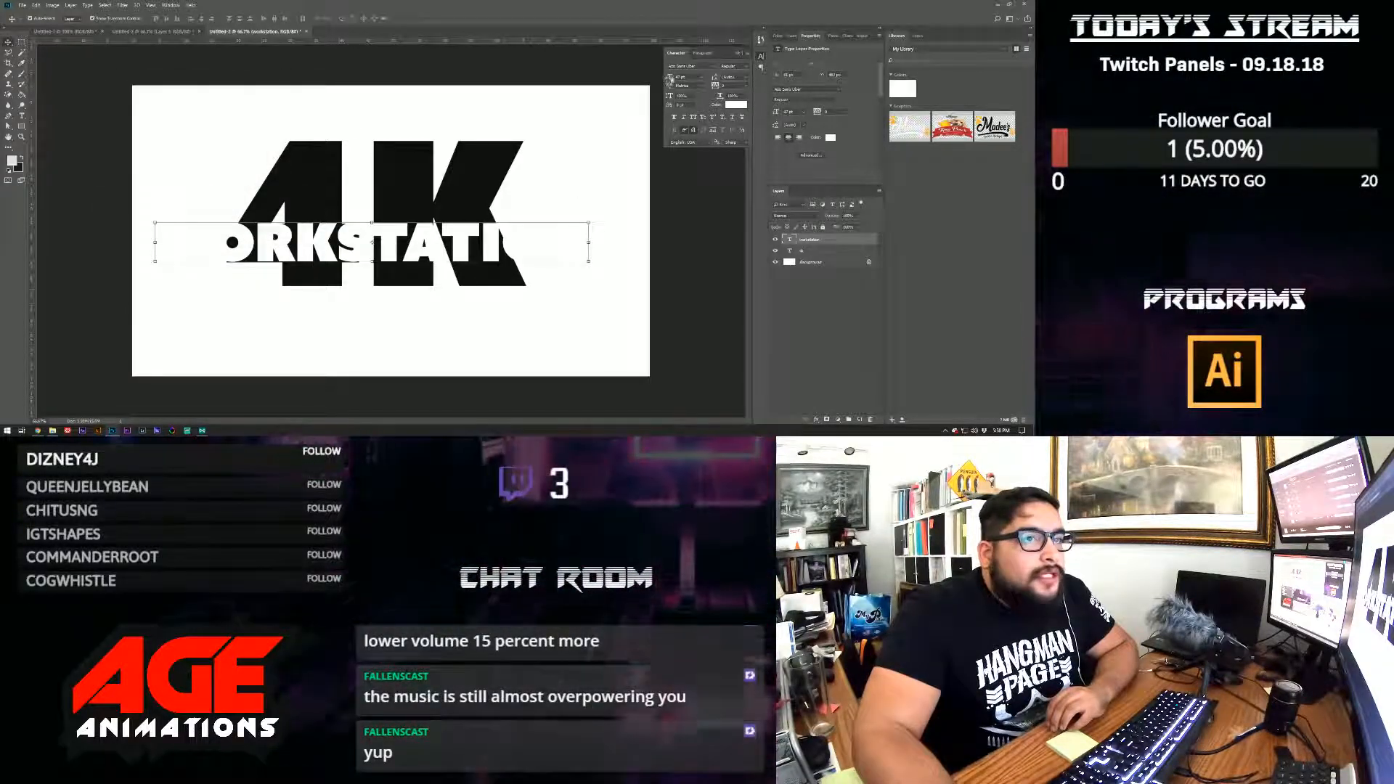
{"action": "left_click_drag", "start_coordinate": [666, 75], "coordinate": [663, 74]}
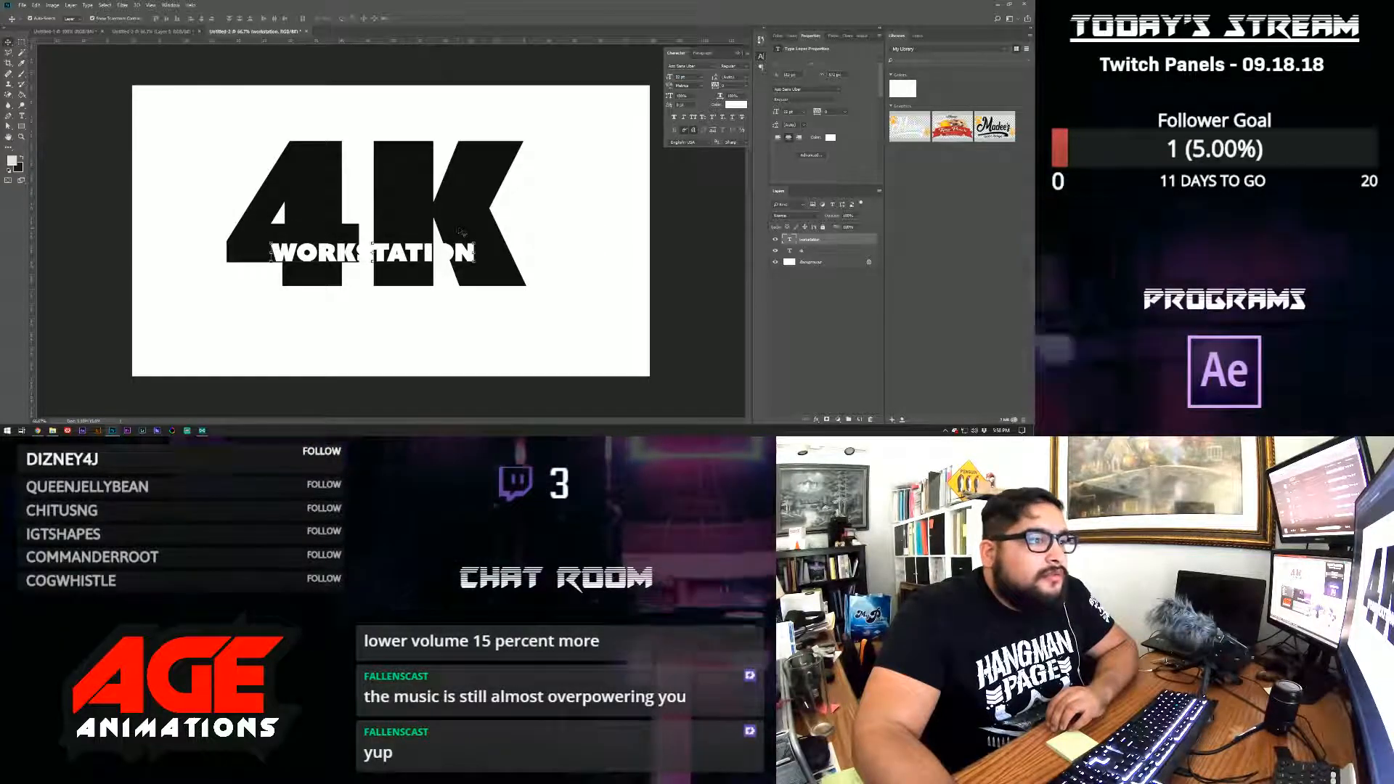
{"action": "left_click_drag", "start_coordinate": [416, 253], "coordinate": [424, 245]}
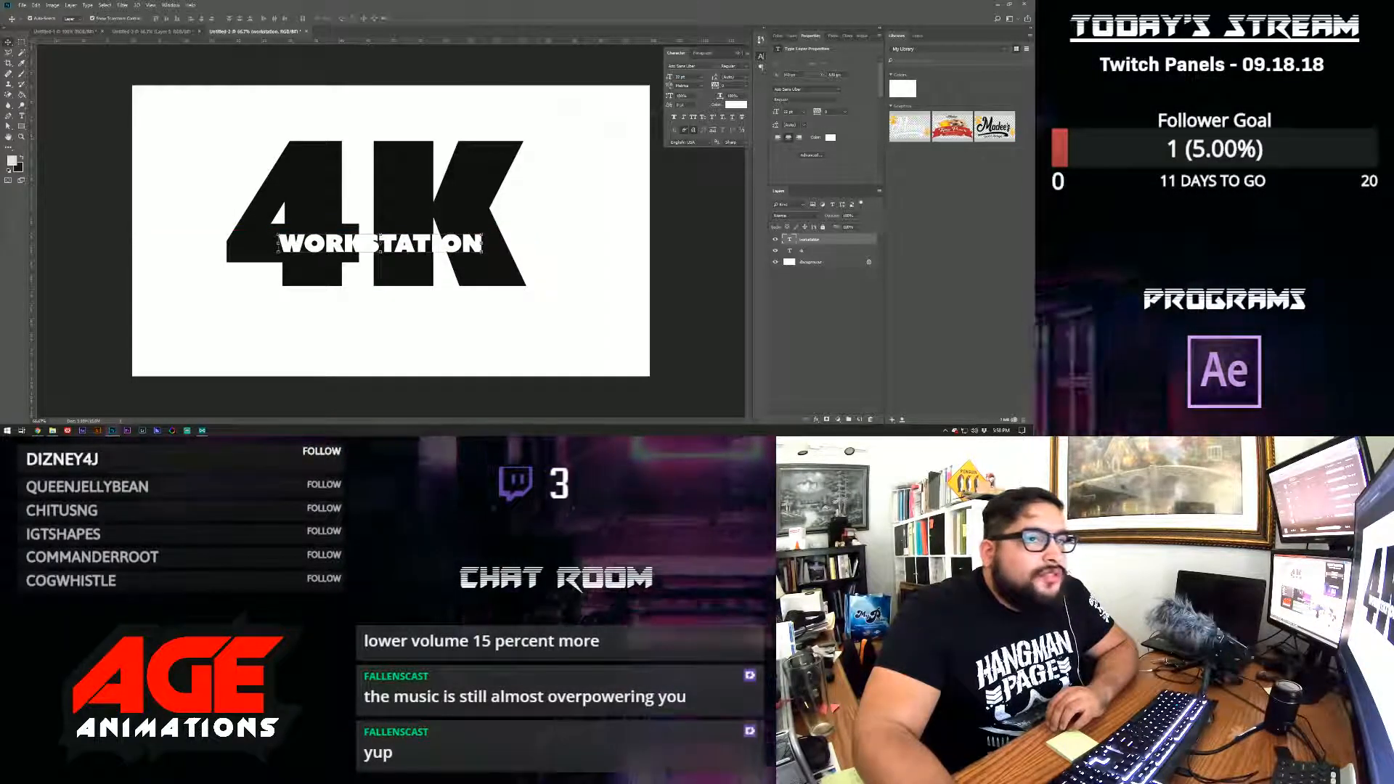
{"action": "left_click_drag", "start_coordinate": [668, 77], "coordinate": [668, 79]}
{"action": "left_click_drag", "start_coordinate": [347, 247], "coordinate": [339, 249]}
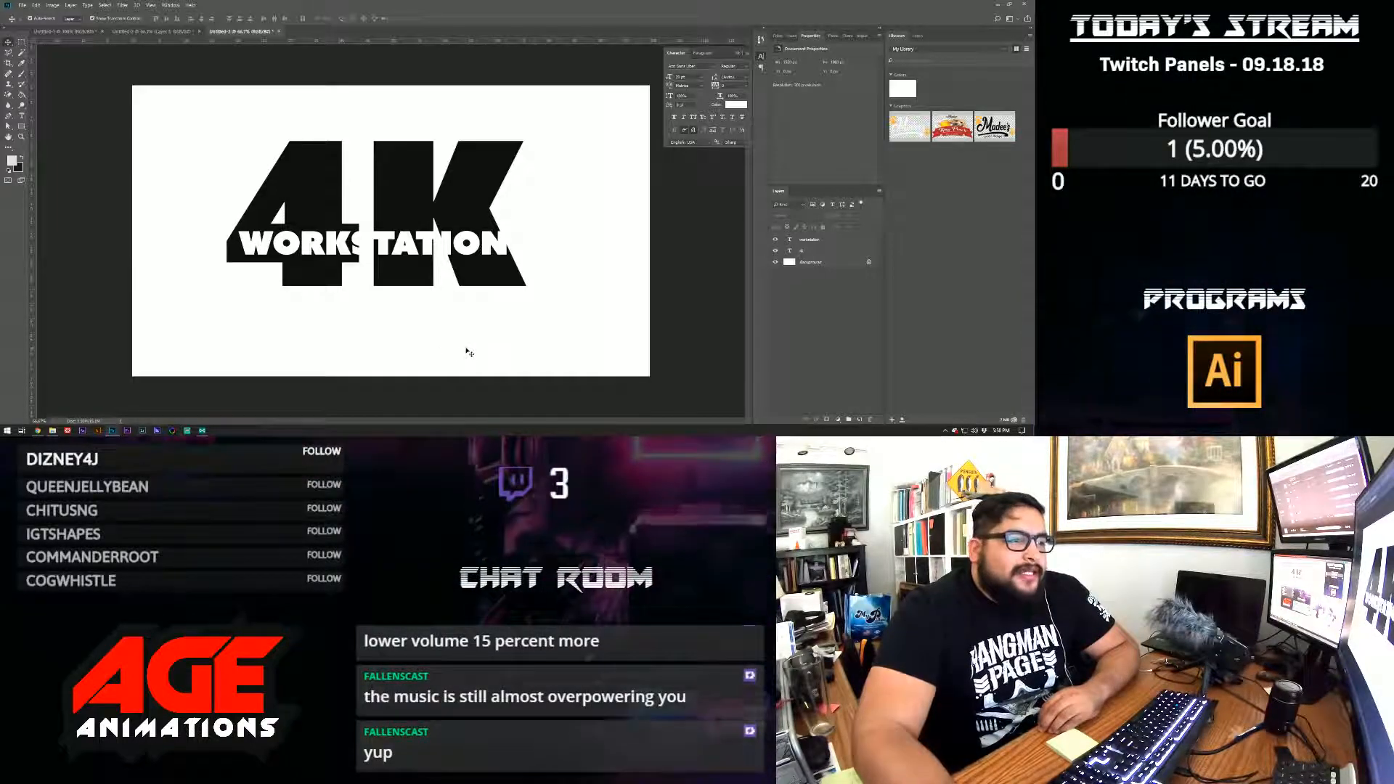
- Tighten the tracking of the "4K" text until only a thin gap separates the two characters
{"action": "left_click", "coordinate": [414, 151]}
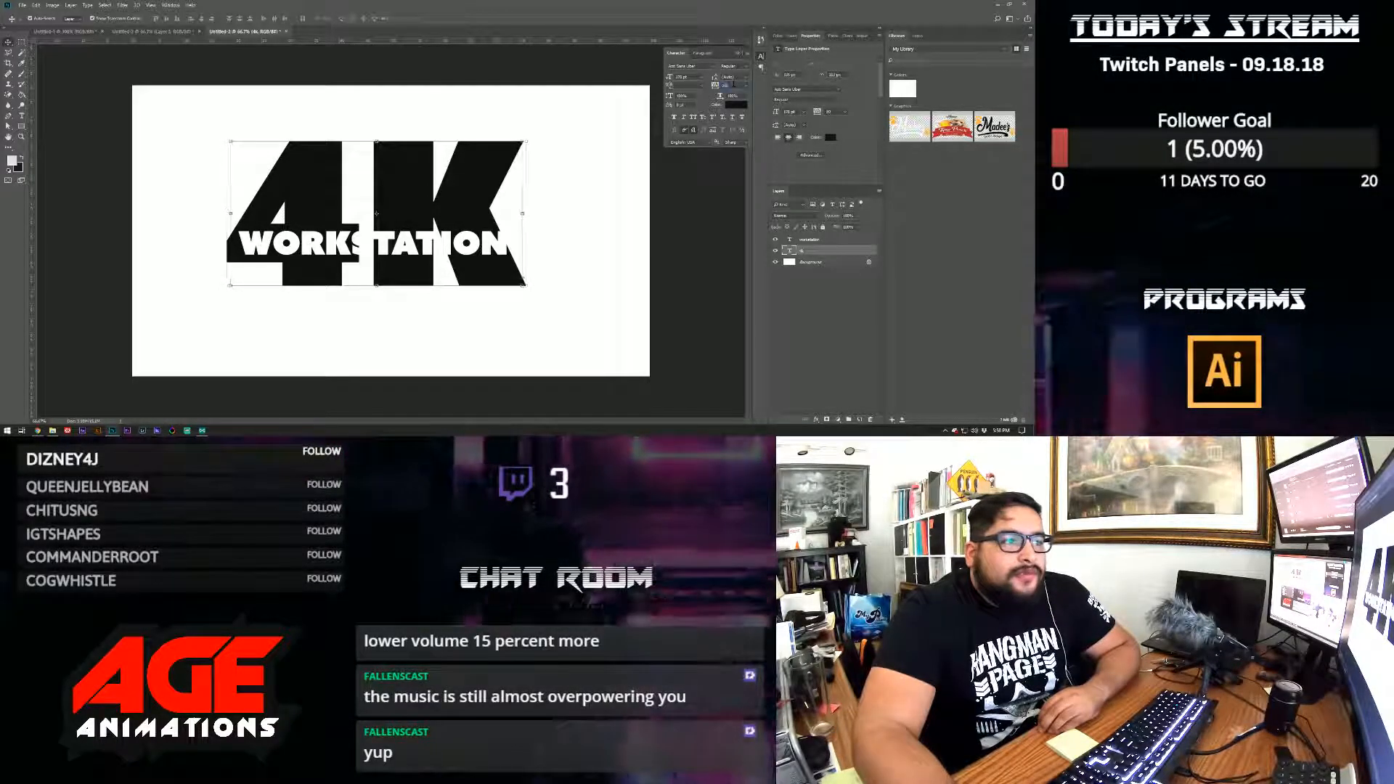
{"action": "scroll", "coordinate": [733, 85], "scroll_direction": "down", "scroll_amount": 3}
{"action": "scroll", "coordinate": [733, 85], "scroll_direction": "down", "scroll_amount": 2}
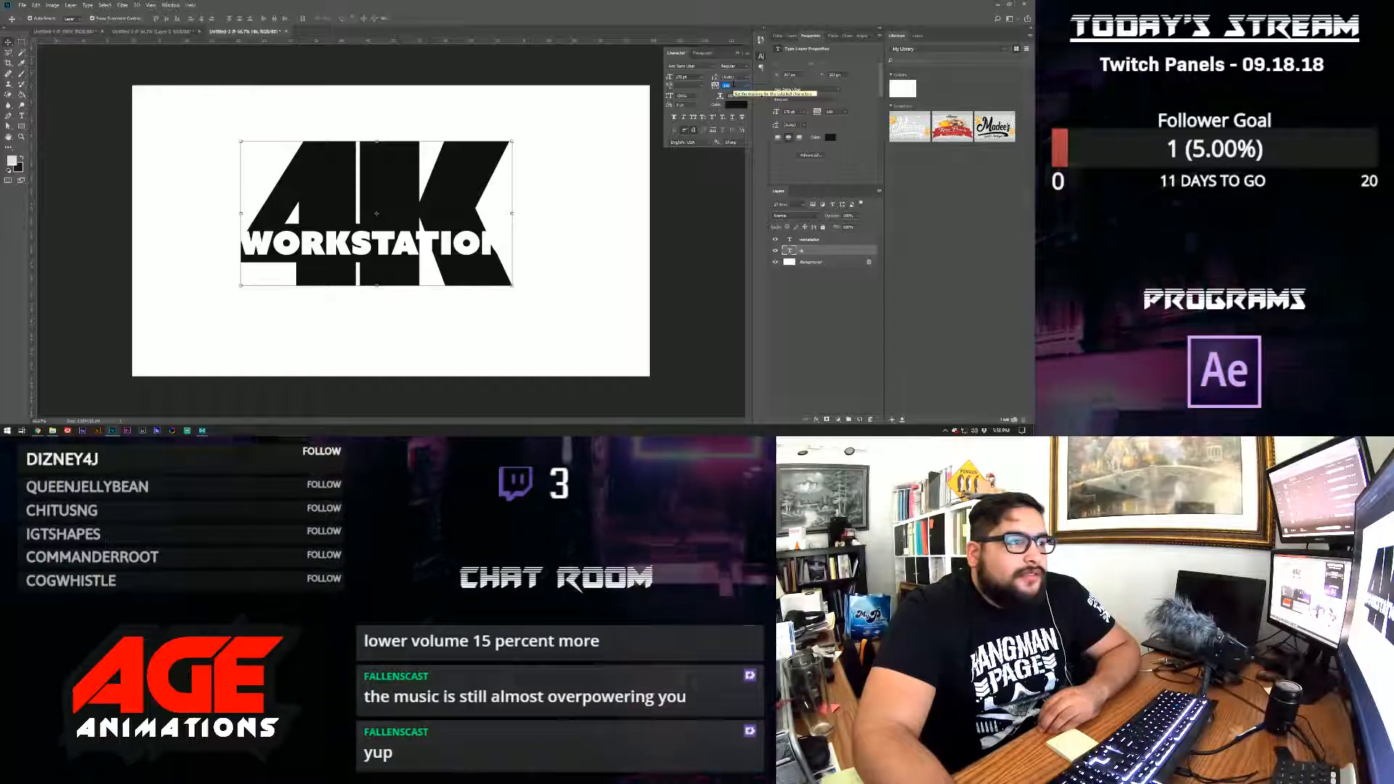
{"action": "scroll", "coordinate": [733, 84], "scroll_direction": "down", "scroll_amount": 2}
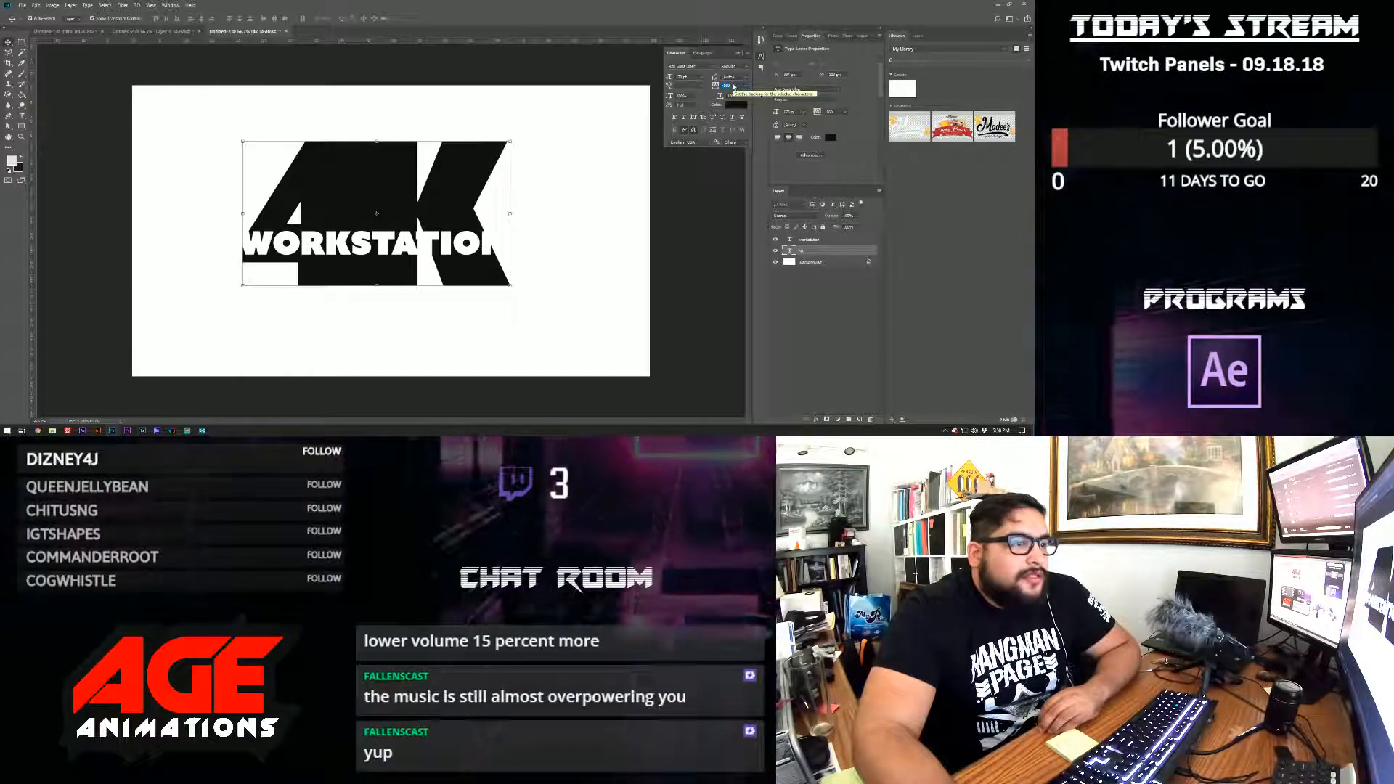
{"action": "scroll", "coordinate": [734, 85], "scroll_direction": "up", "scroll_amount": 2}
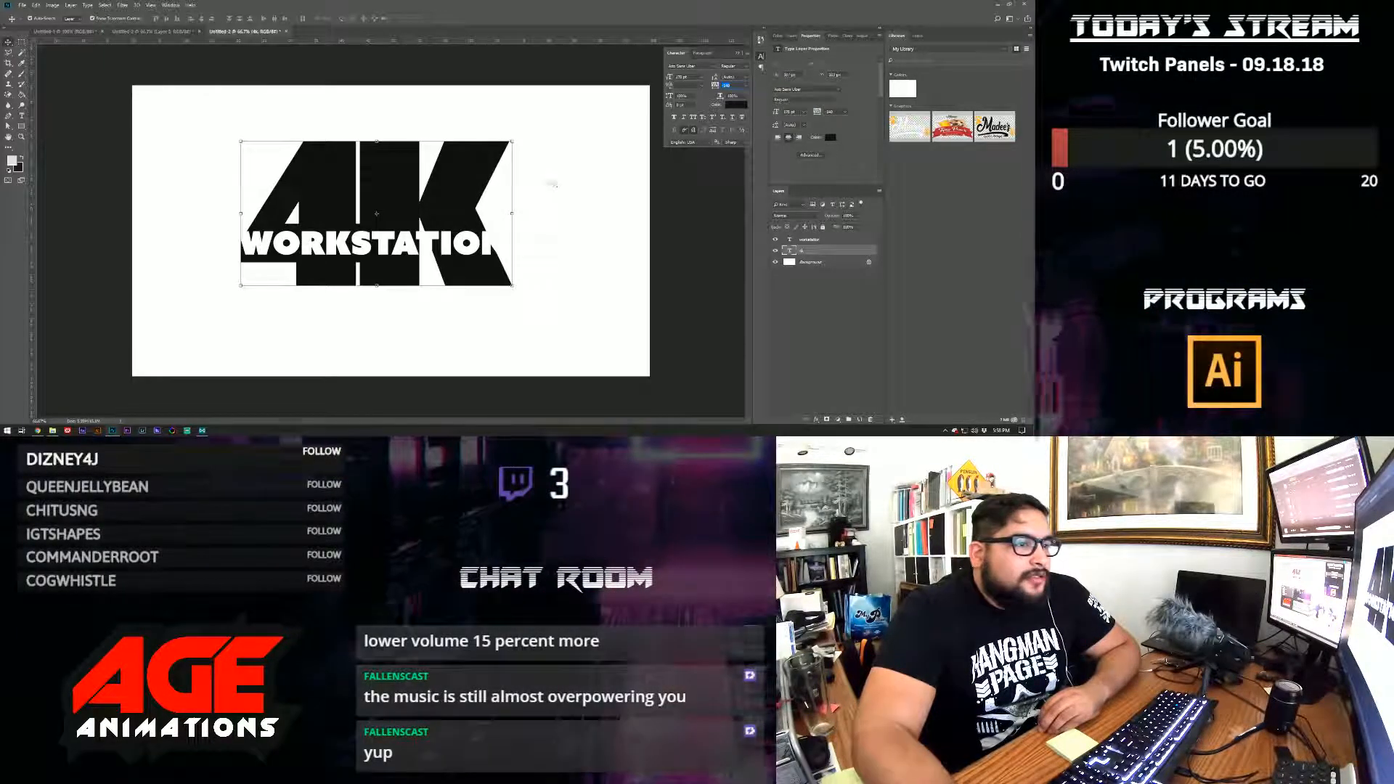
- Make the "WORKSTATION" text slightly smaller and shift it towards the left end of the 4's crossbar
{"action": "left_click", "coordinate": [463, 240]}
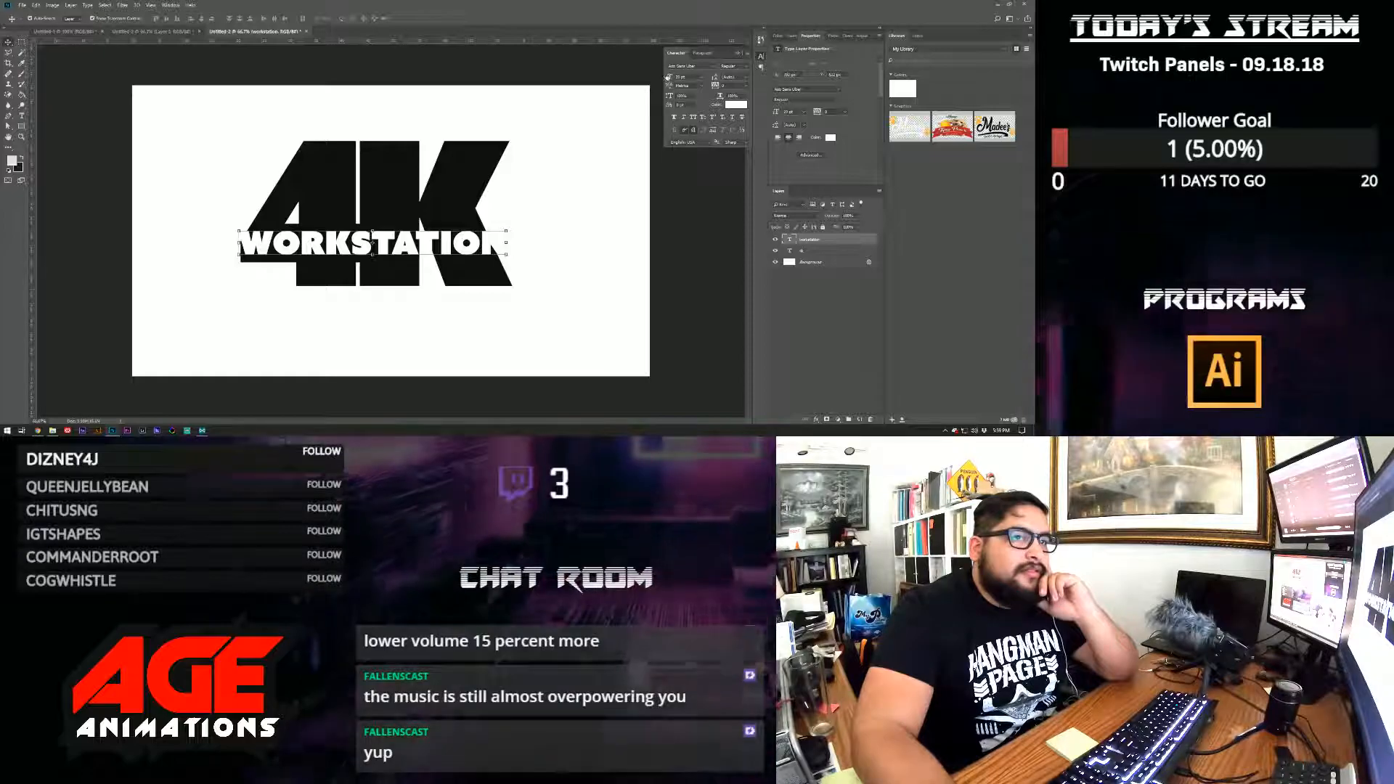
{"action": "left_click_drag", "start_coordinate": [669, 78], "coordinate": [667, 79]}
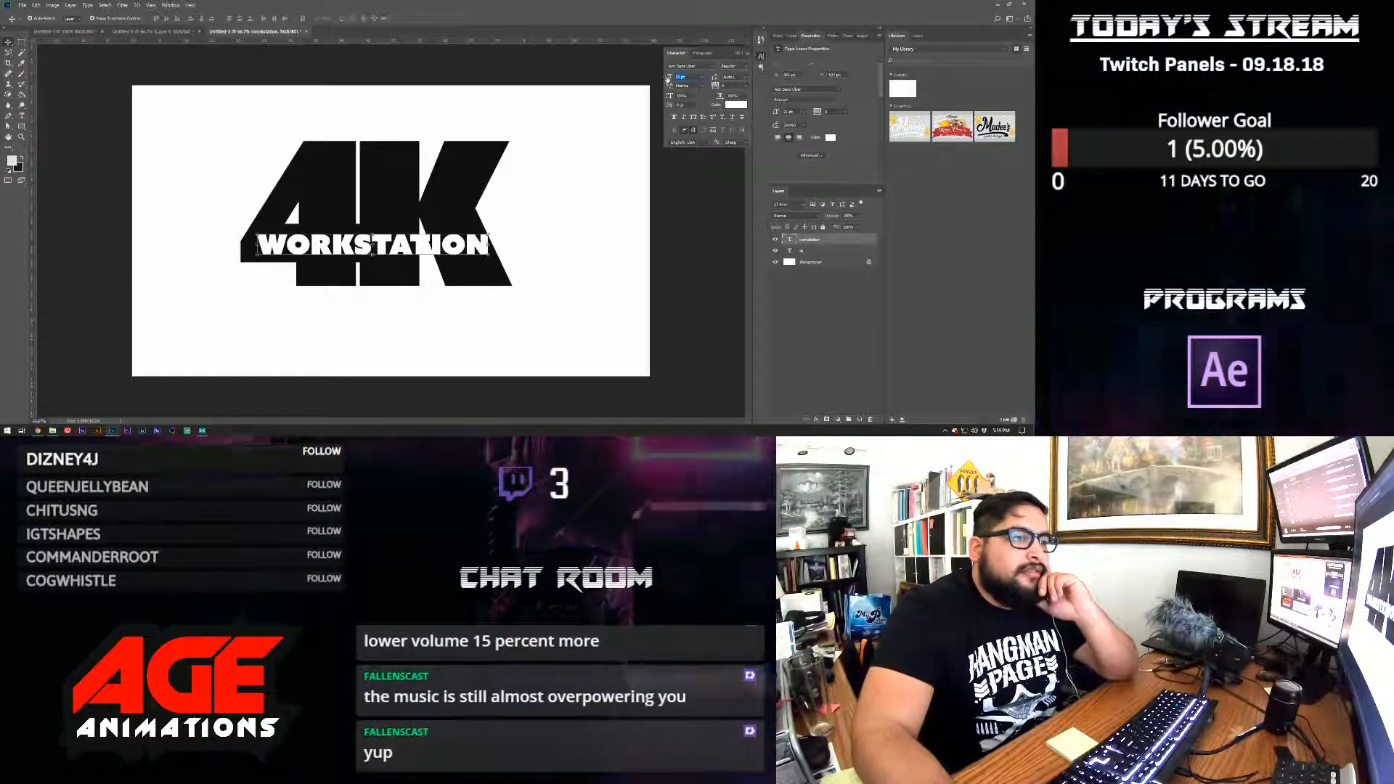
{"action": "left_click_drag", "start_coordinate": [471, 249], "coordinate": [463, 249]}
- Try the Marty font on the "WORKSTATION" text and realign it with the left end of the 4
{"action": "left_click", "coordinate": [703, 66]}
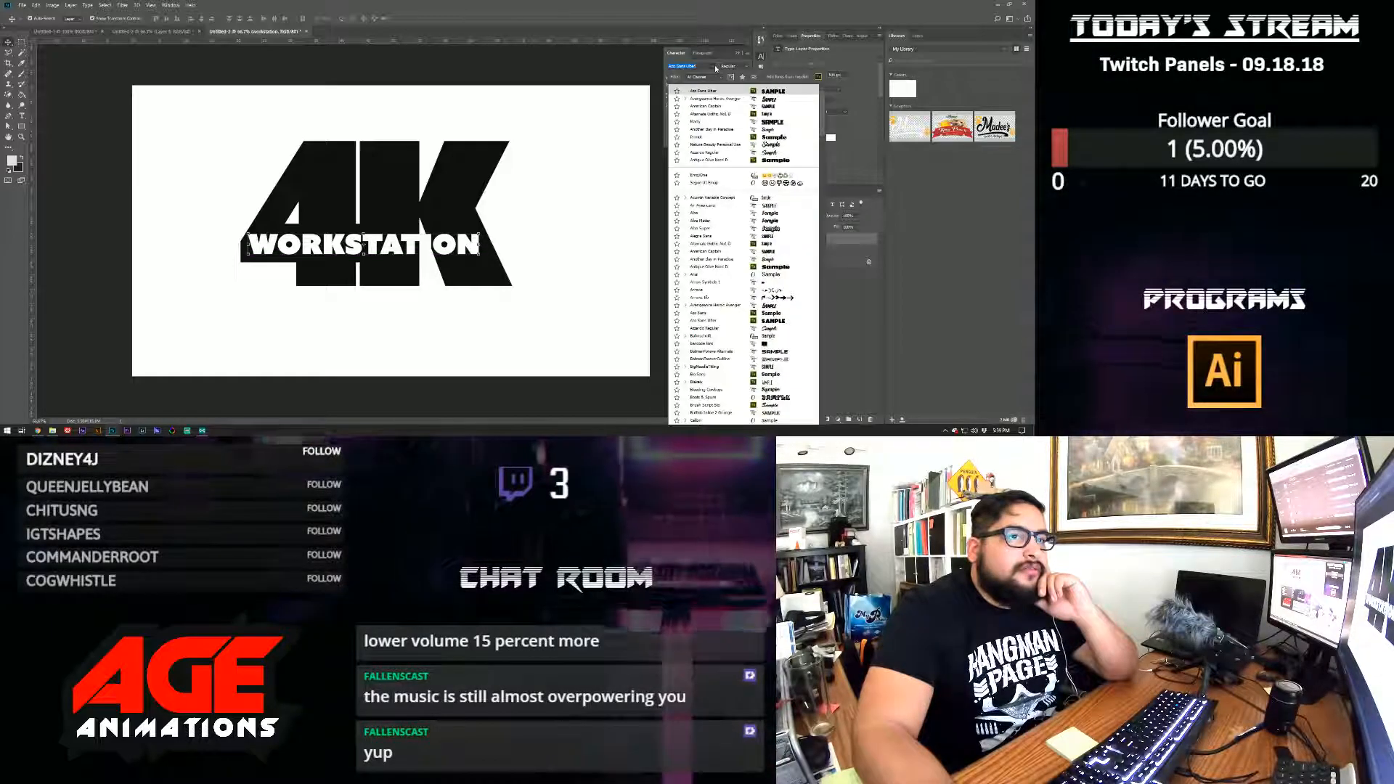
{"action": "left_click", "coordinate": [761, 122]}
{"action": "left_click_drag", "start_coordinate": [407, 242], "coordinate": [390, 245]}
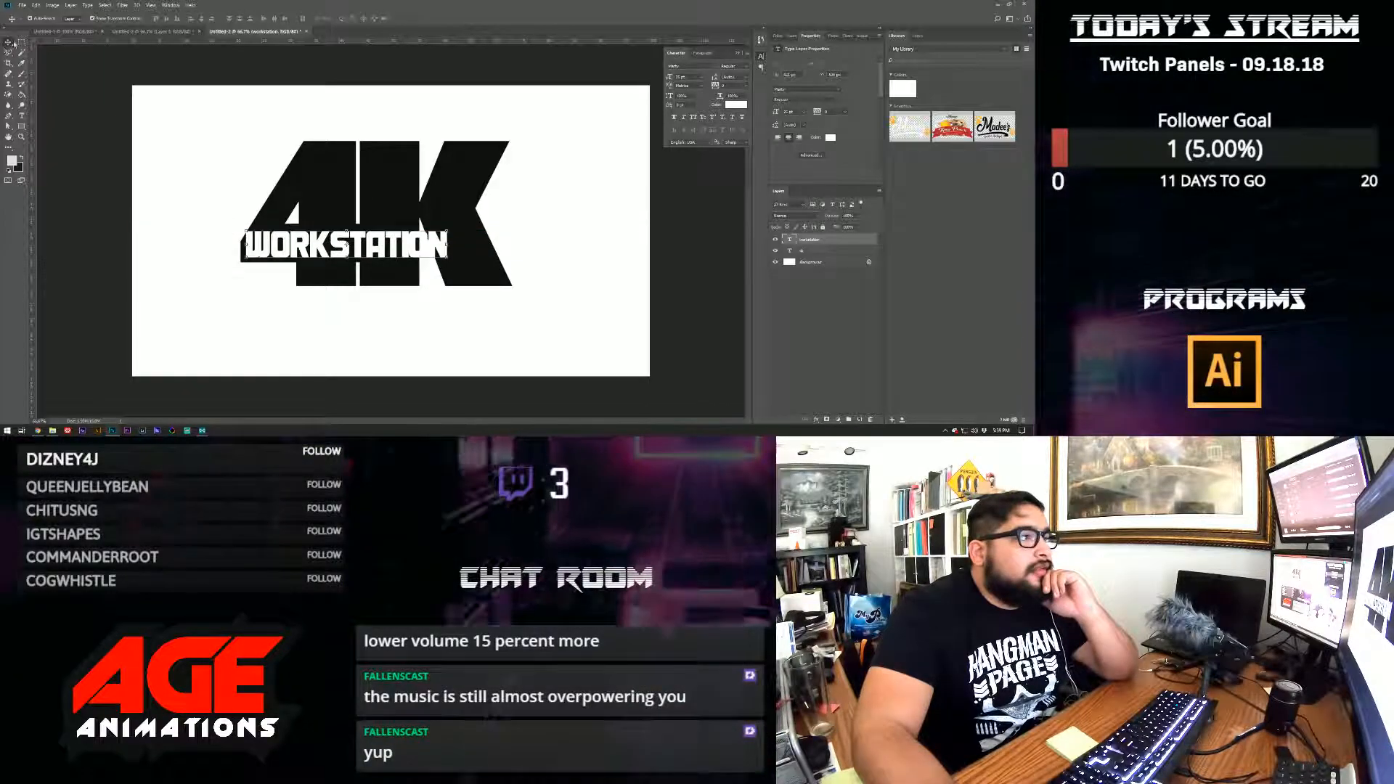
{"action": "left_click_drag", "start_coordinate": [238, 225], "coordinate": [424, 263]}
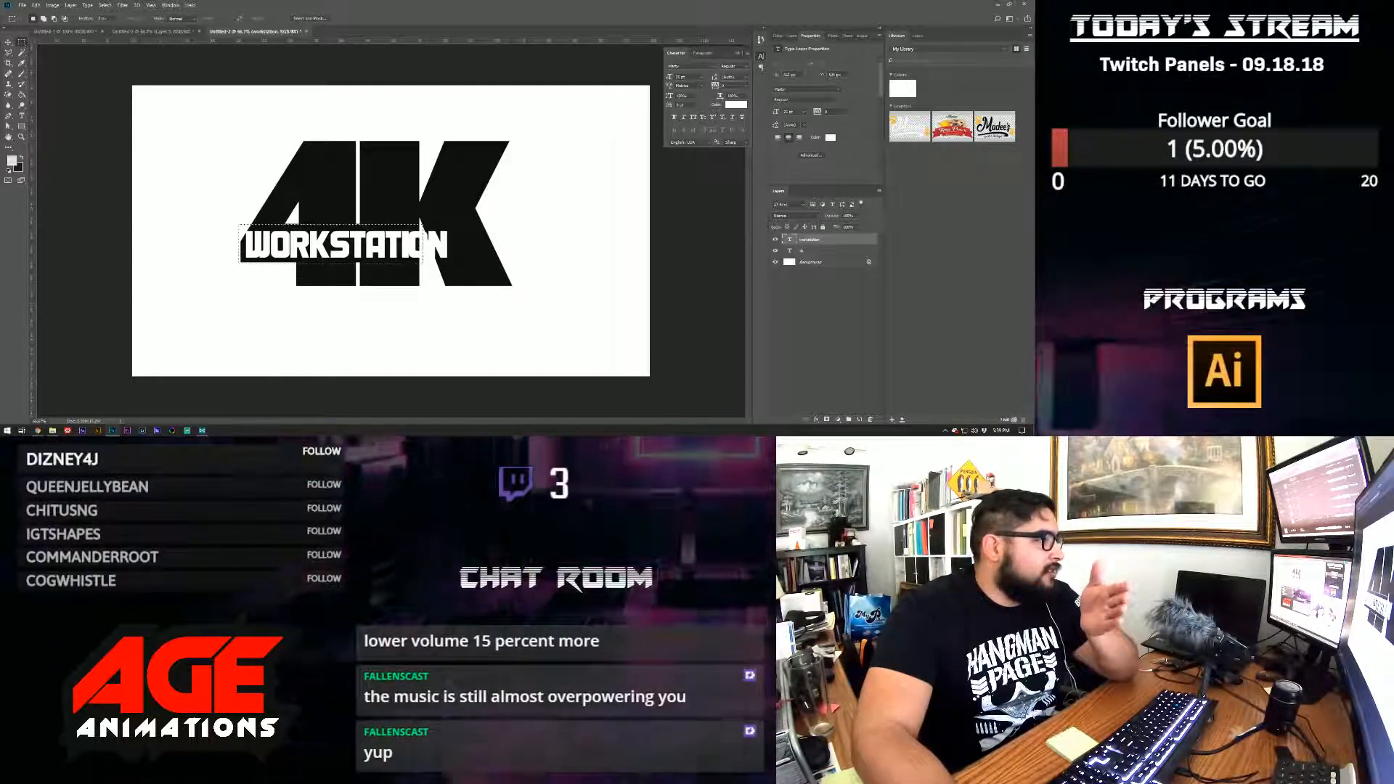
{"action": "key", "text": "ctrl+d"}
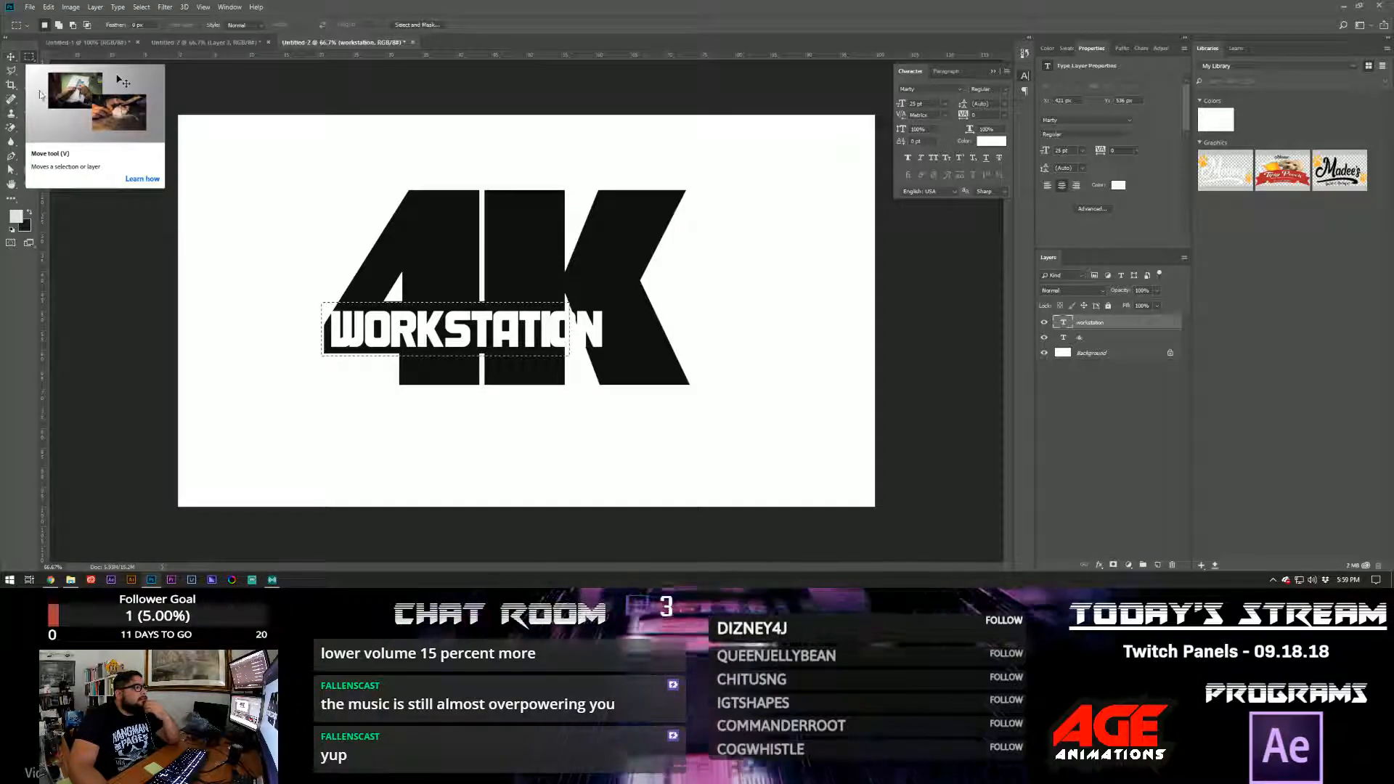
{"action": "key", "text": "ctrl+d"}
{"action": "key", "text": "v"}
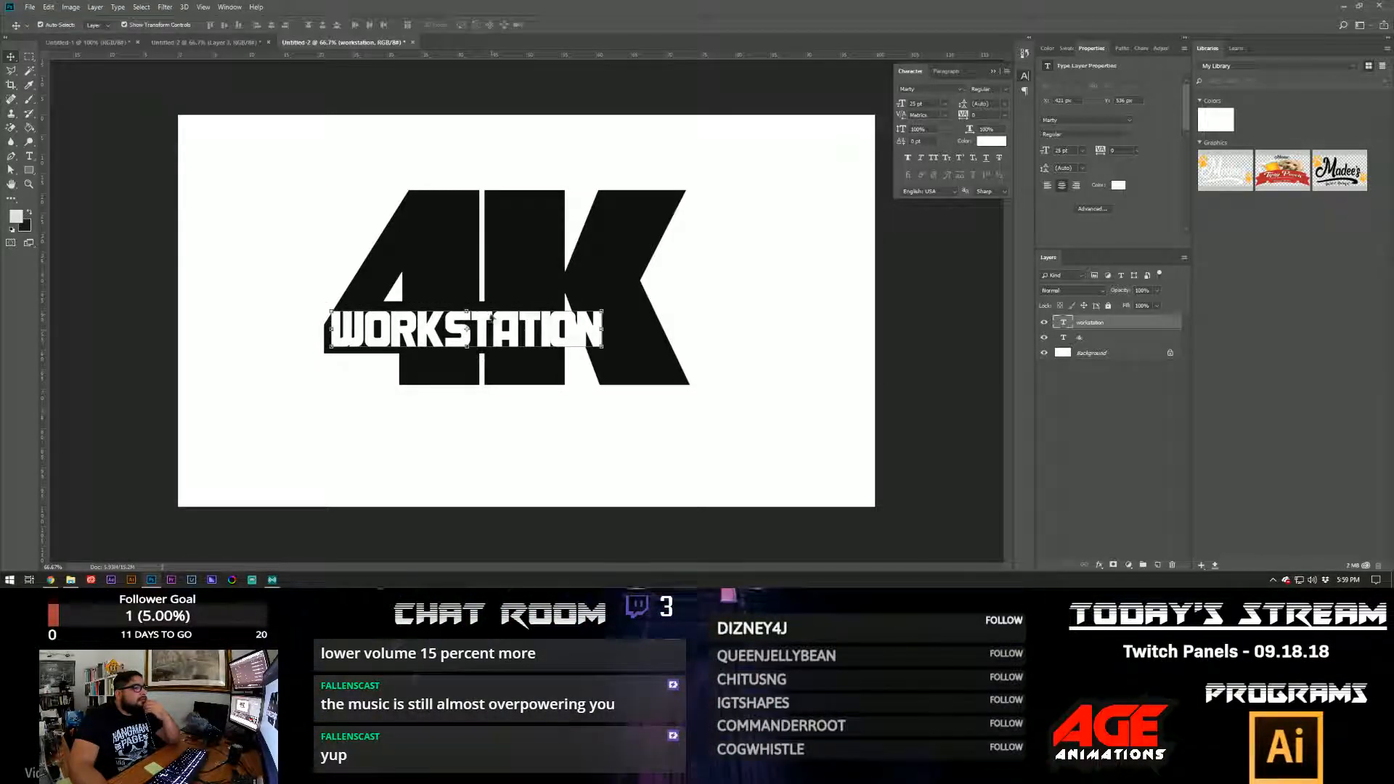
- Set the "WORKSTATION" text in the CGF Arch Reactor font and move it slightly left along the 4's crossbar
{"action": "left_click", "coordinate": [962, 90]}
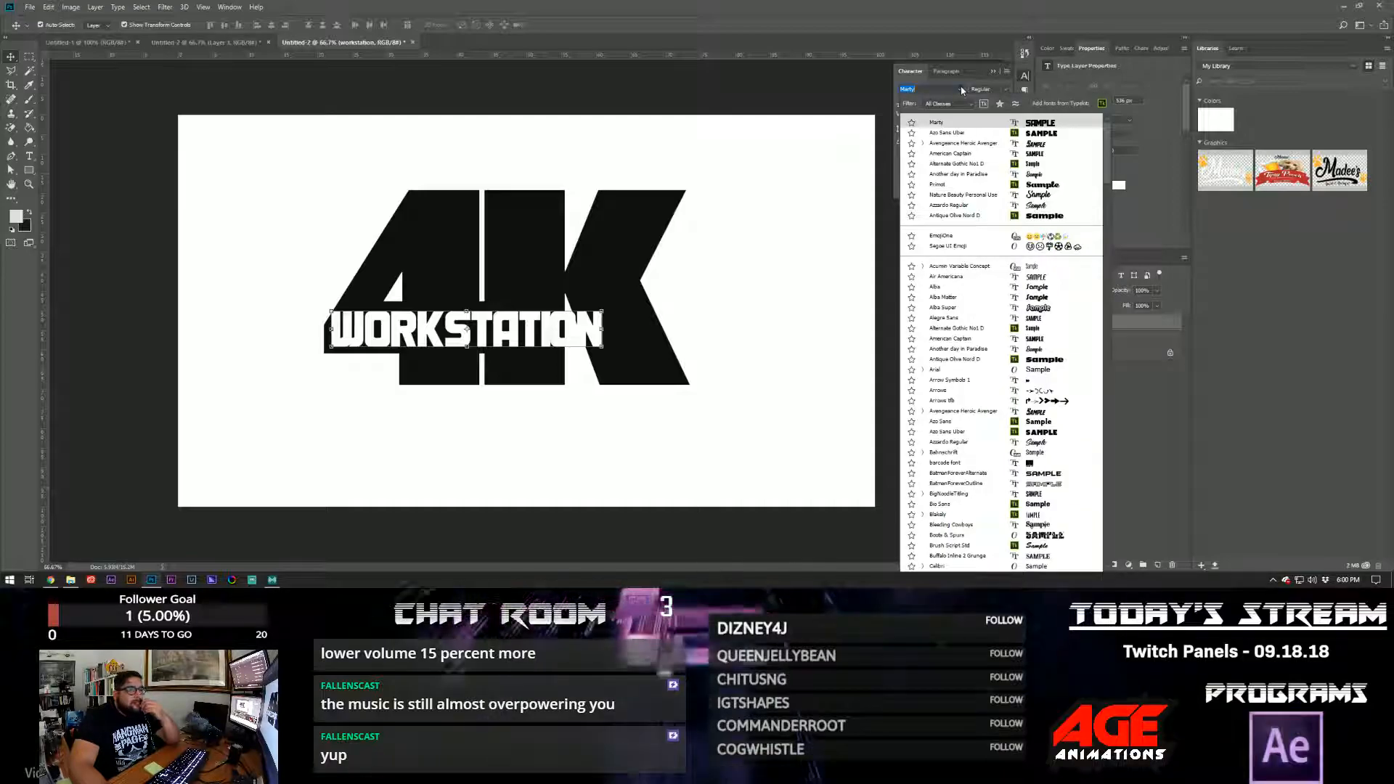
{"action": "scroll", "coordinate": [1069, 431], "scroll_direction": "down", "scroll_amount": 1}
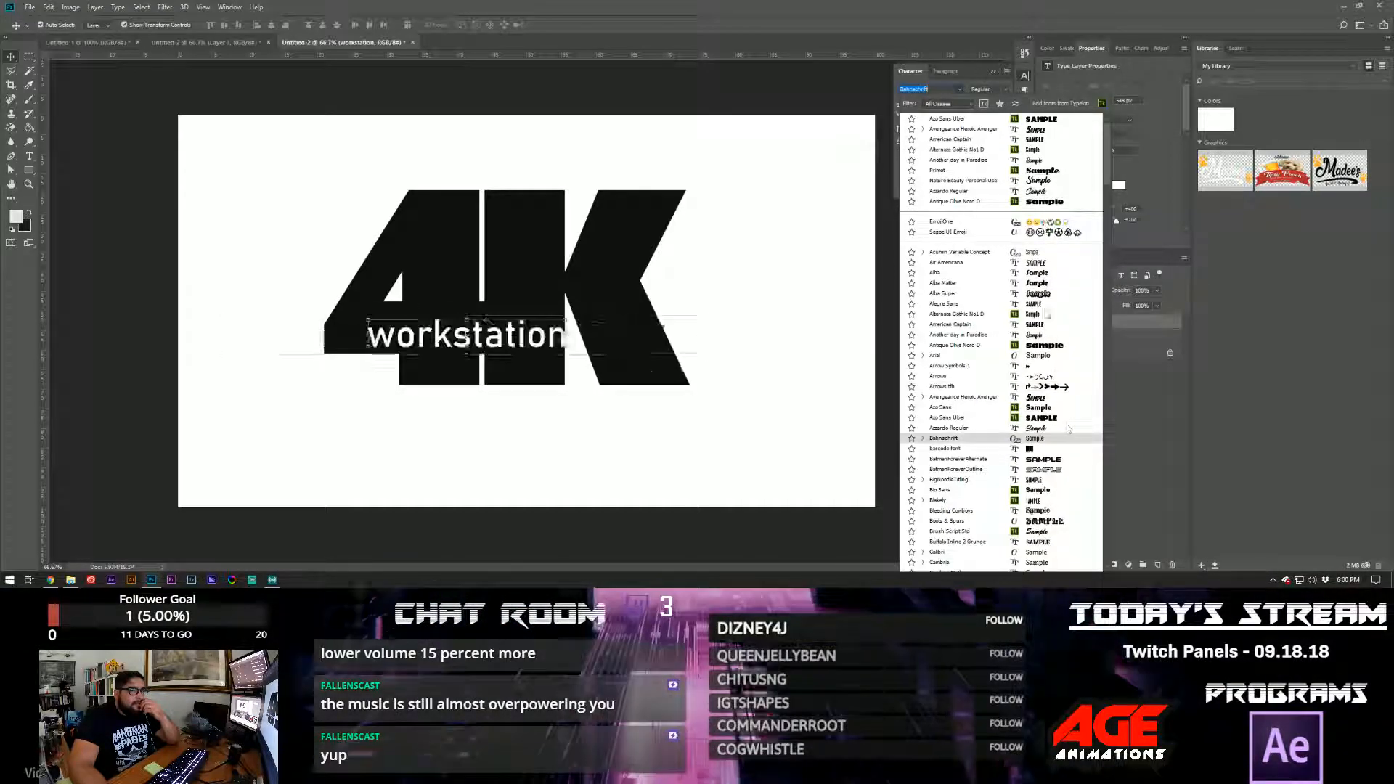
{"action": "scroll", "coordinate": [1064, 450], "scroll_direction": "down", "scroll_amount": 3}
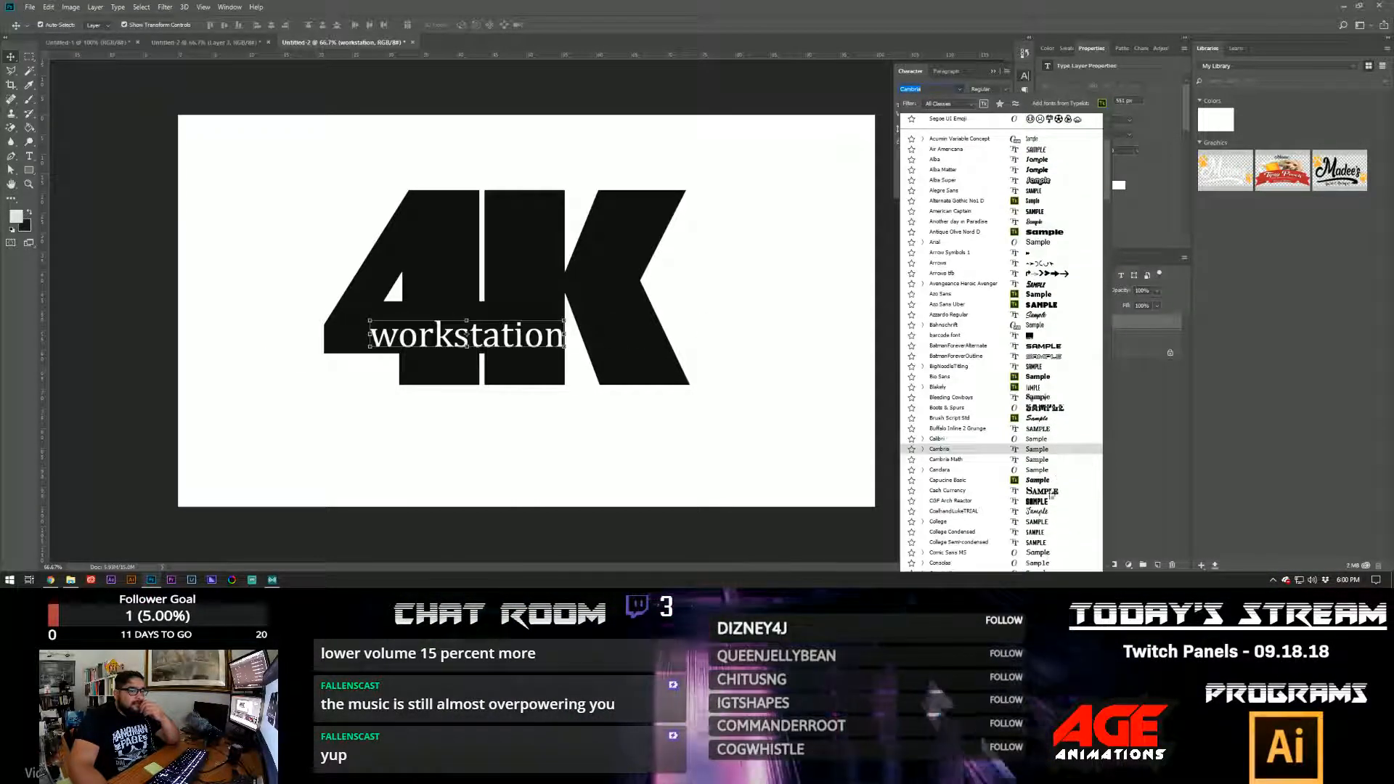
{"action": "left_click", "coordinate": [1055, 501]}
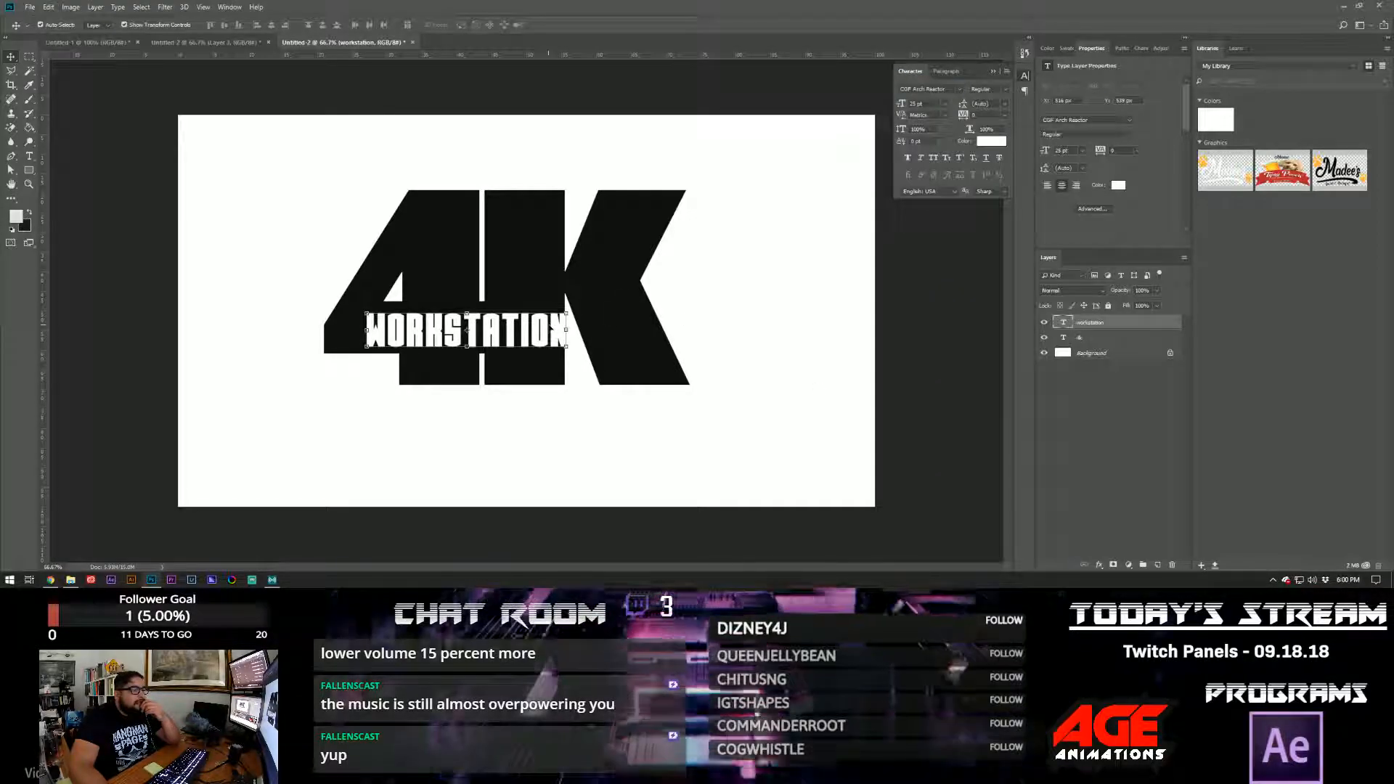
{"action": "left_click_drag", "start_coordinate": [549, 326], "coordinate": [532, 328]}
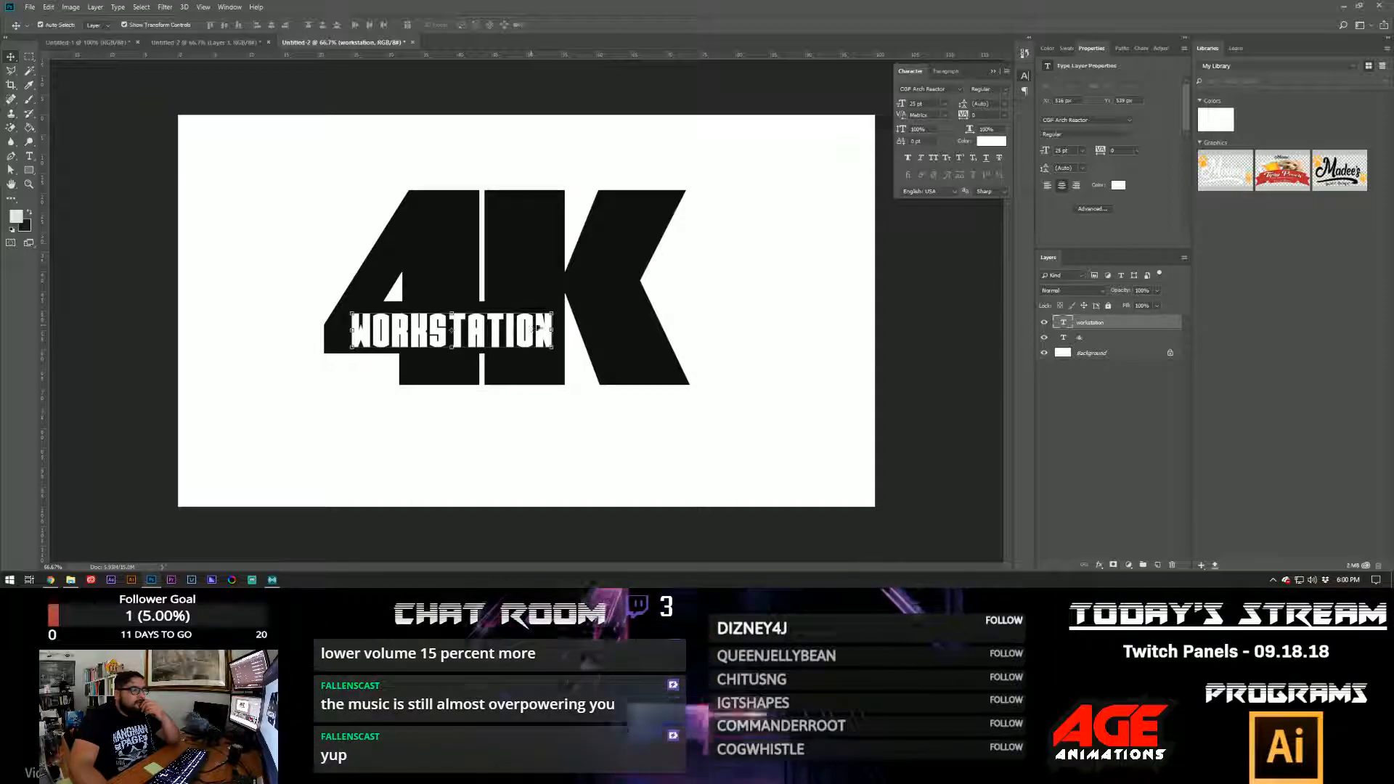
- Set the font size of the "WORKSTATION" text to 28 pt
{"action": "left_click", "coordinate": [934, 104]}
{"action": "scroll", "coordinate": [933, 106], "scroll_direction": "up", "scroll_amount": 3}
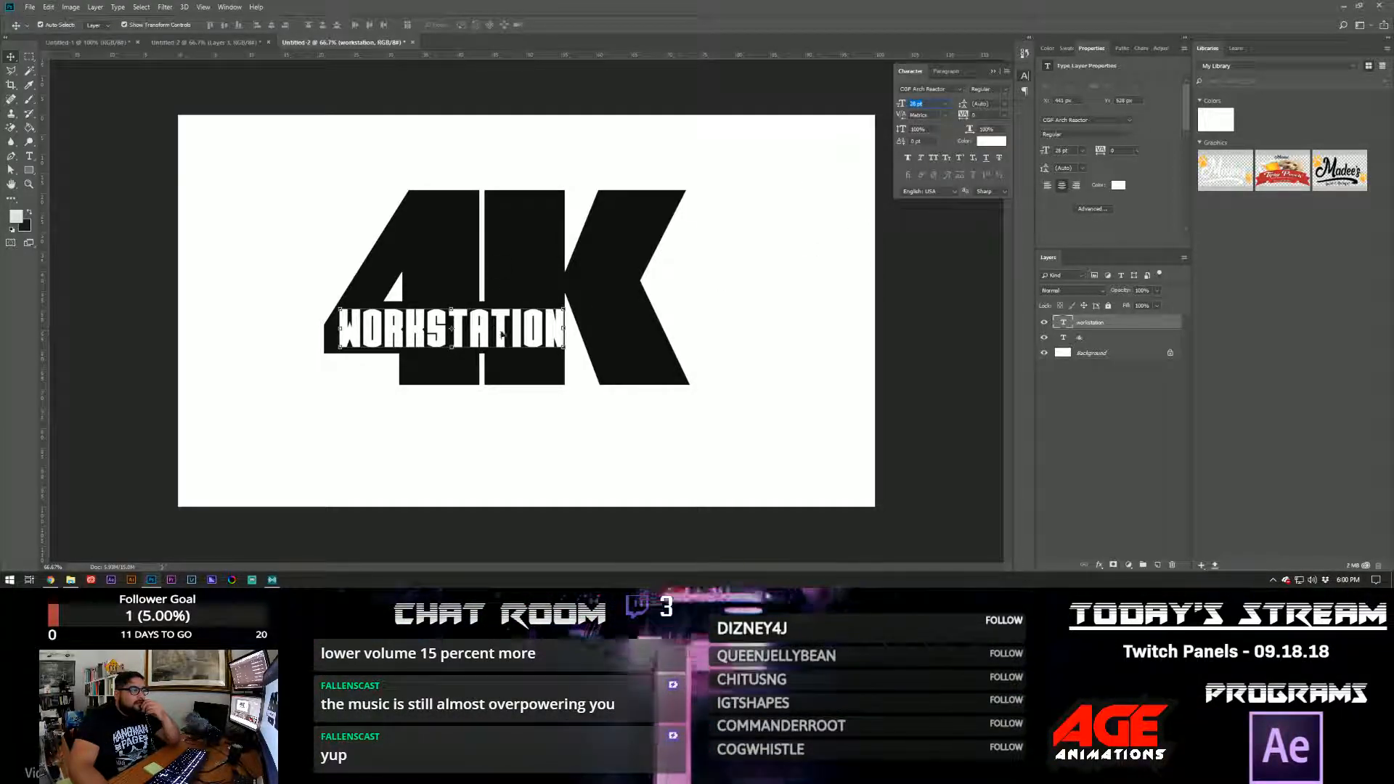
{"action": "left_click", "coordinate": [806, 318]}
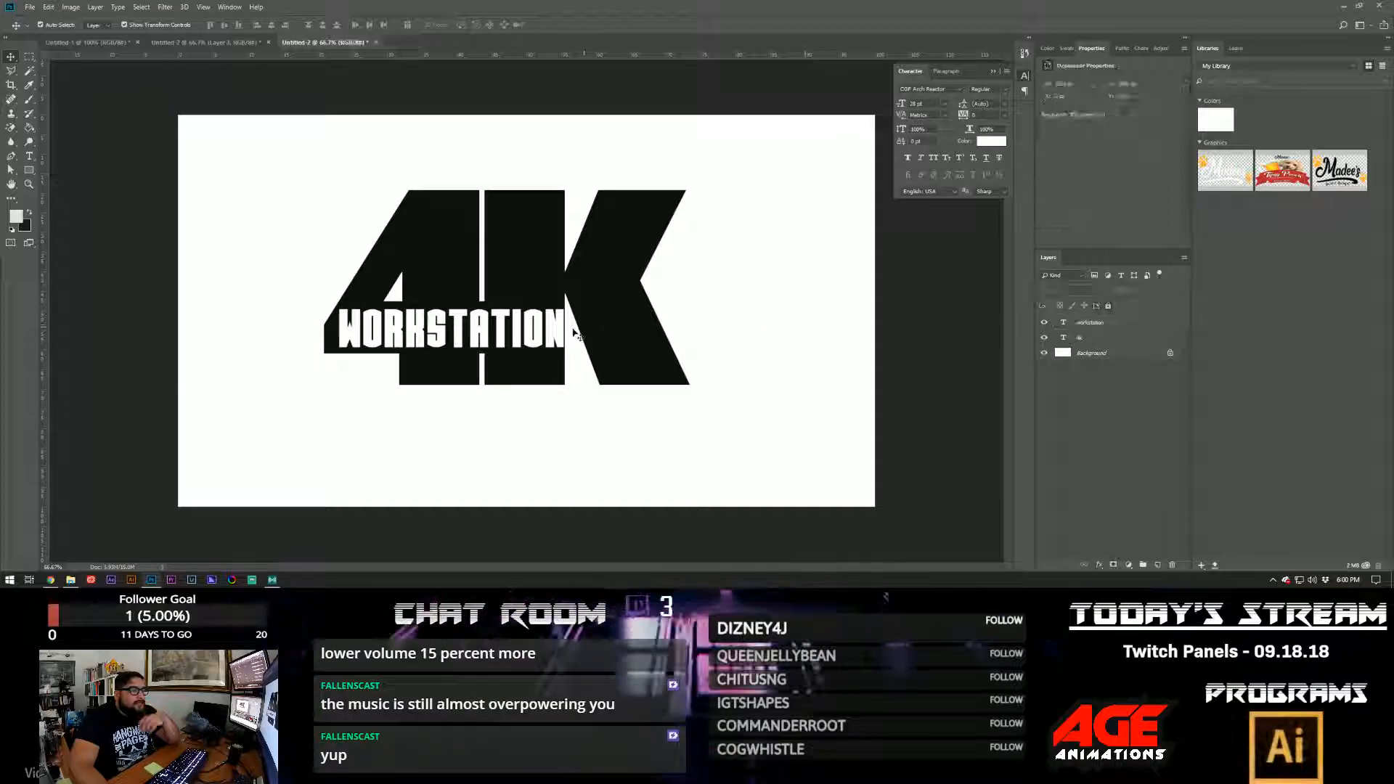
- Nudge the "WORKSTATION" text slightly left so it sits within the black stems of the "4K" lettering
{"action": "left_click", "coordinate": [481, 320]}
{"action": "key", "text": "Left"}
{"action": "key", "text": "Left"}
{"action": "key", "text": "Left"}
{"action": "key", "text": "Left"}
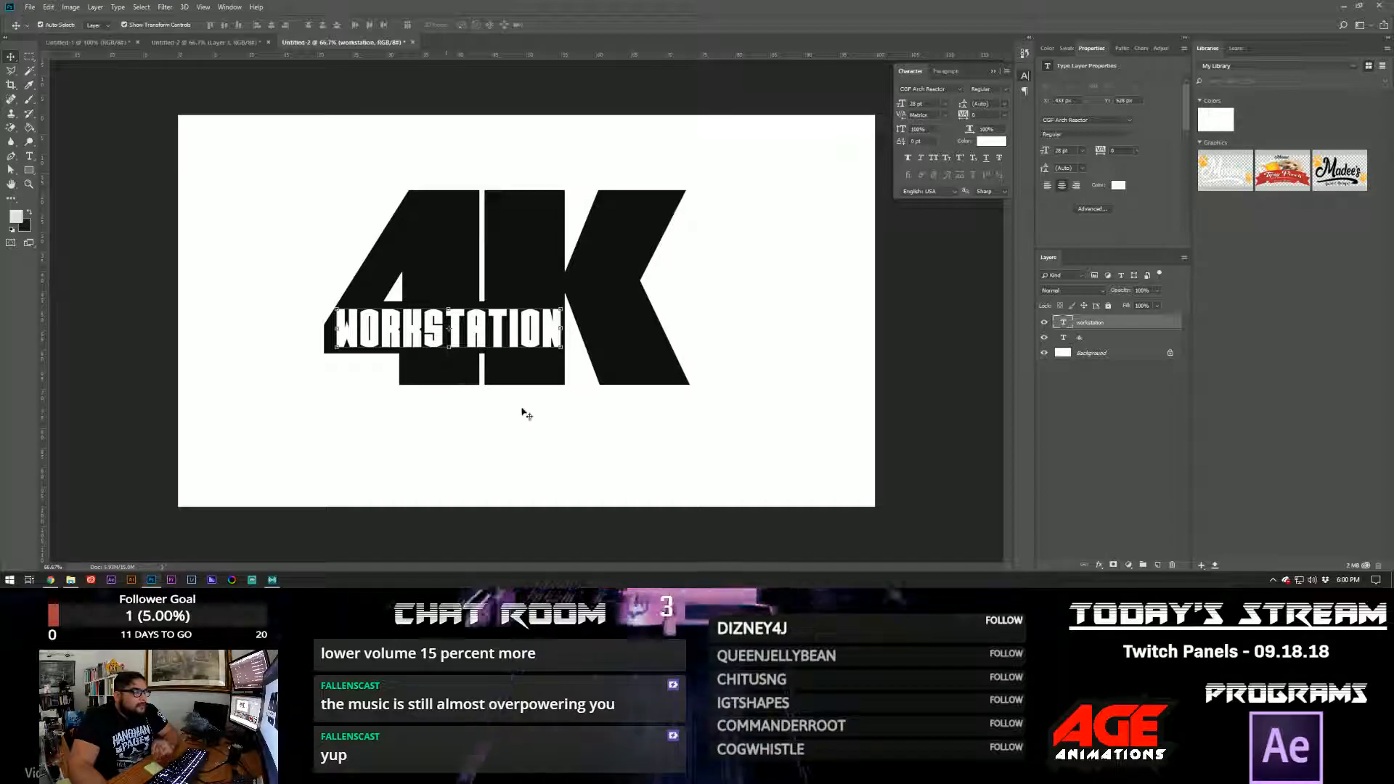
{"action": "left_click", "coordinate": [610, 397]}
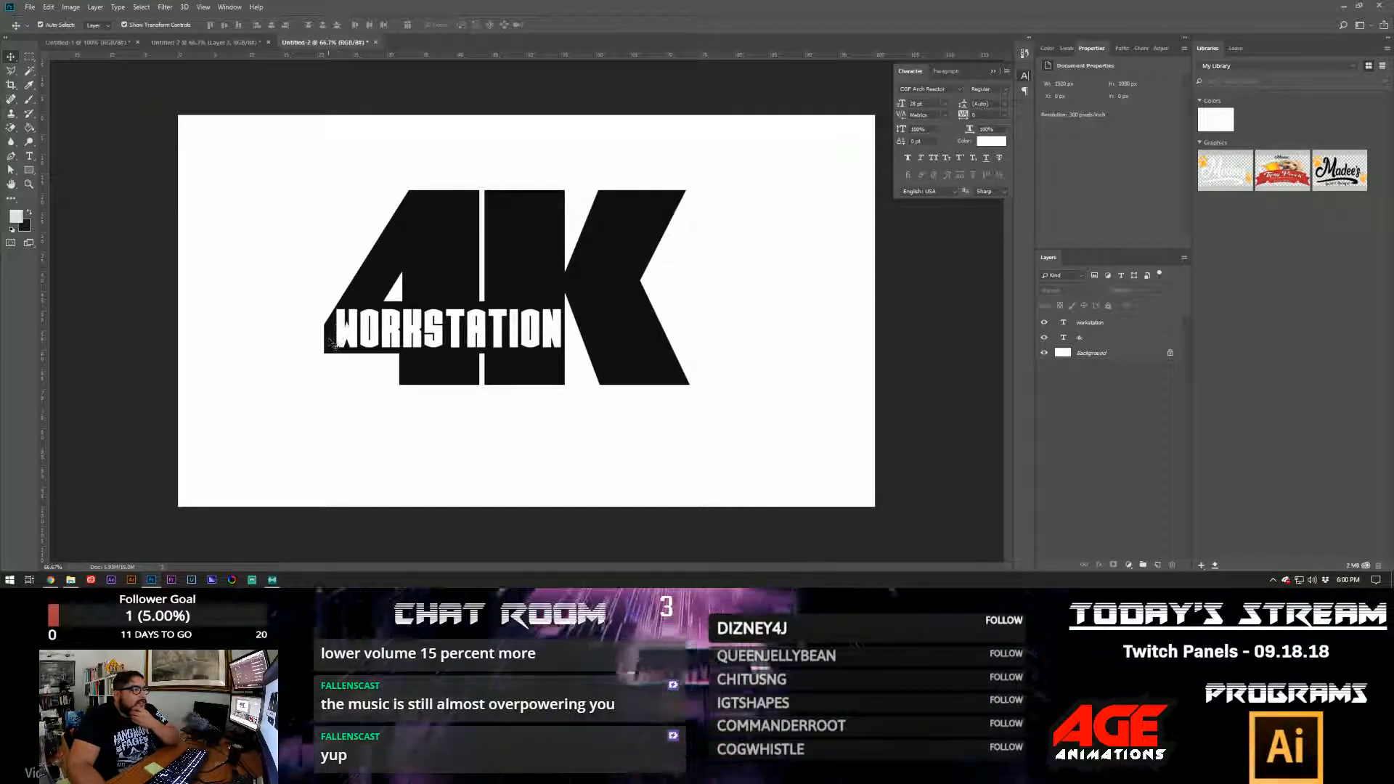
- Load the outline of the "4K" lettering as a selection and add it as a layer mask on the "WORKSTATION" text layer
{"action": "left_click", "coordinate": [33, 187]}
{"action": "left_click", "coordinate": [321, 336]}
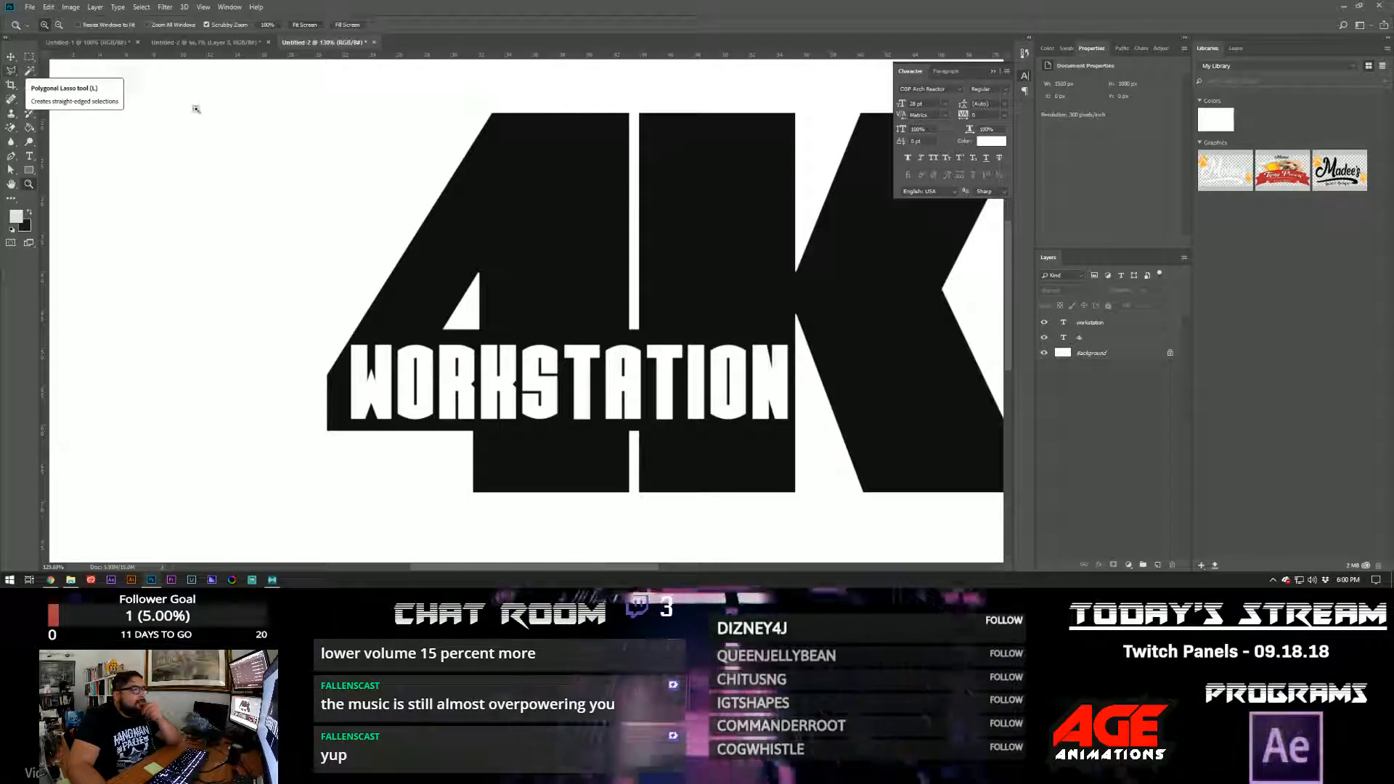
{"action": "left_click", "coordinate": [1126, 340]}
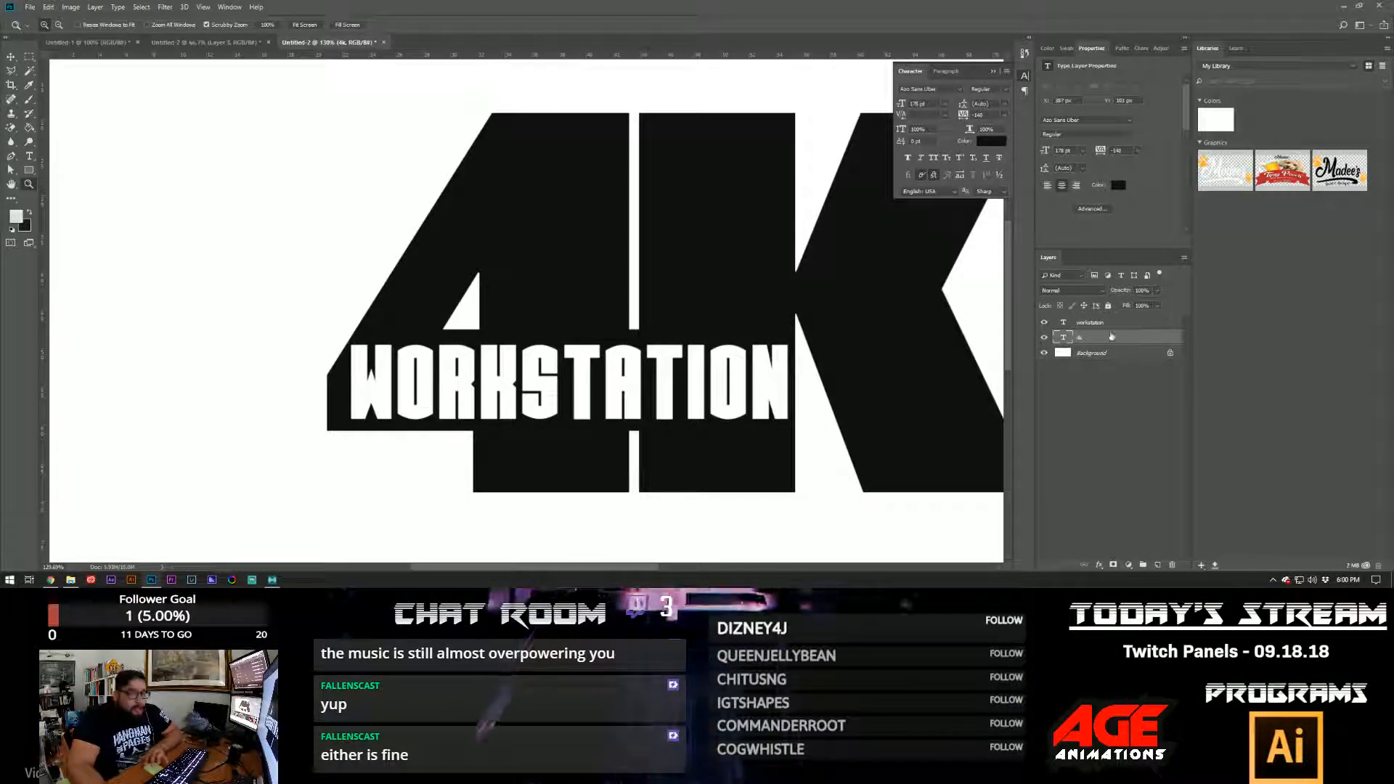
{"action": "left_click", "coordinate": [1066, 340], "text": "ctrl"}
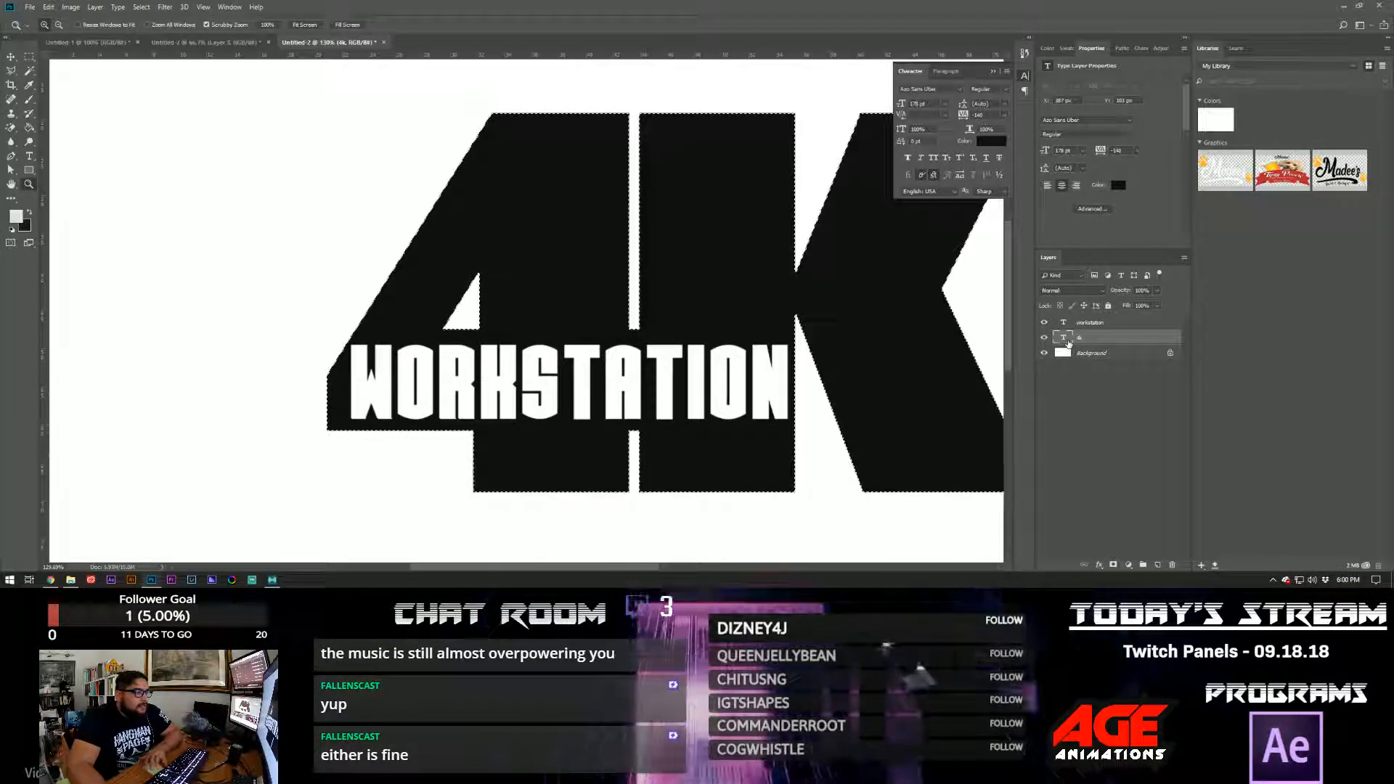
{"action": "left_click", "coordinate": [10, 58]}
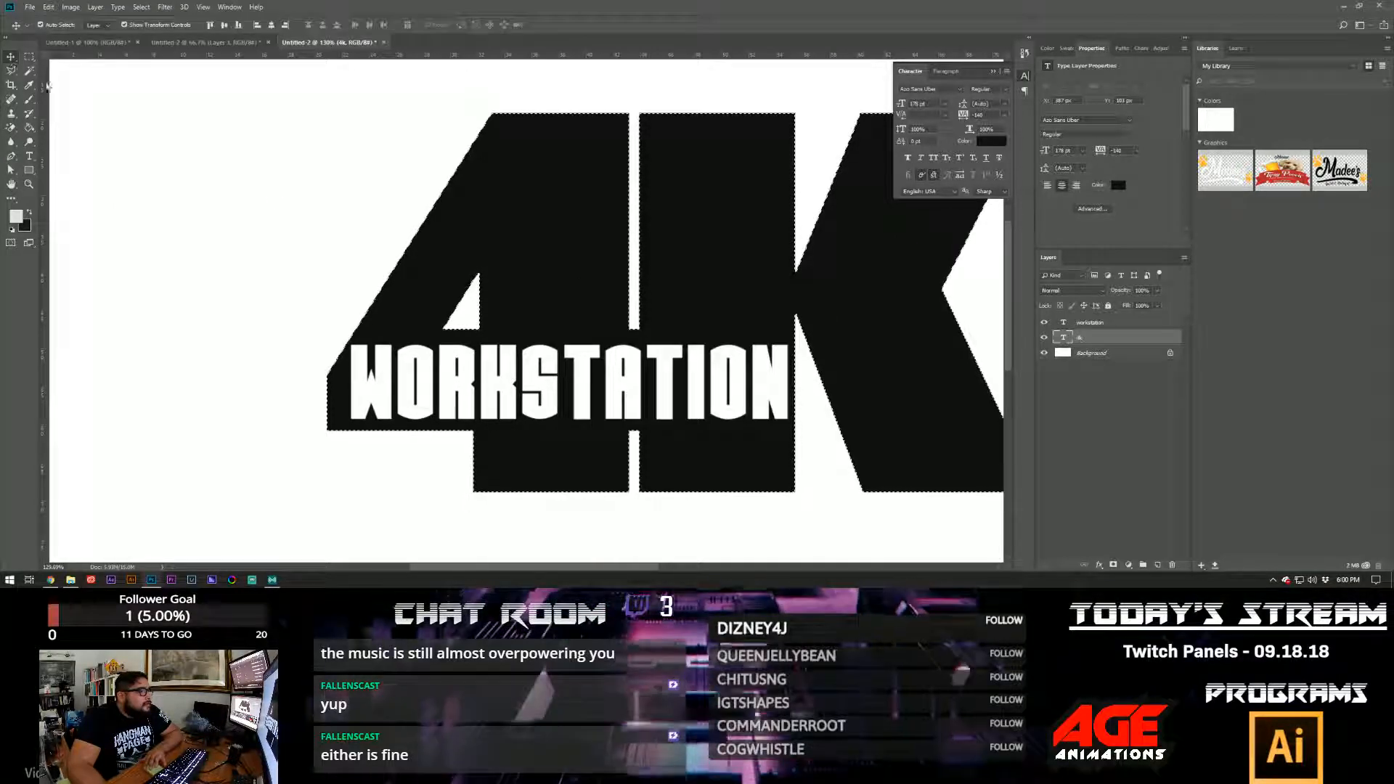
{"action": "left_click", "coordinate": [1044, 339]}
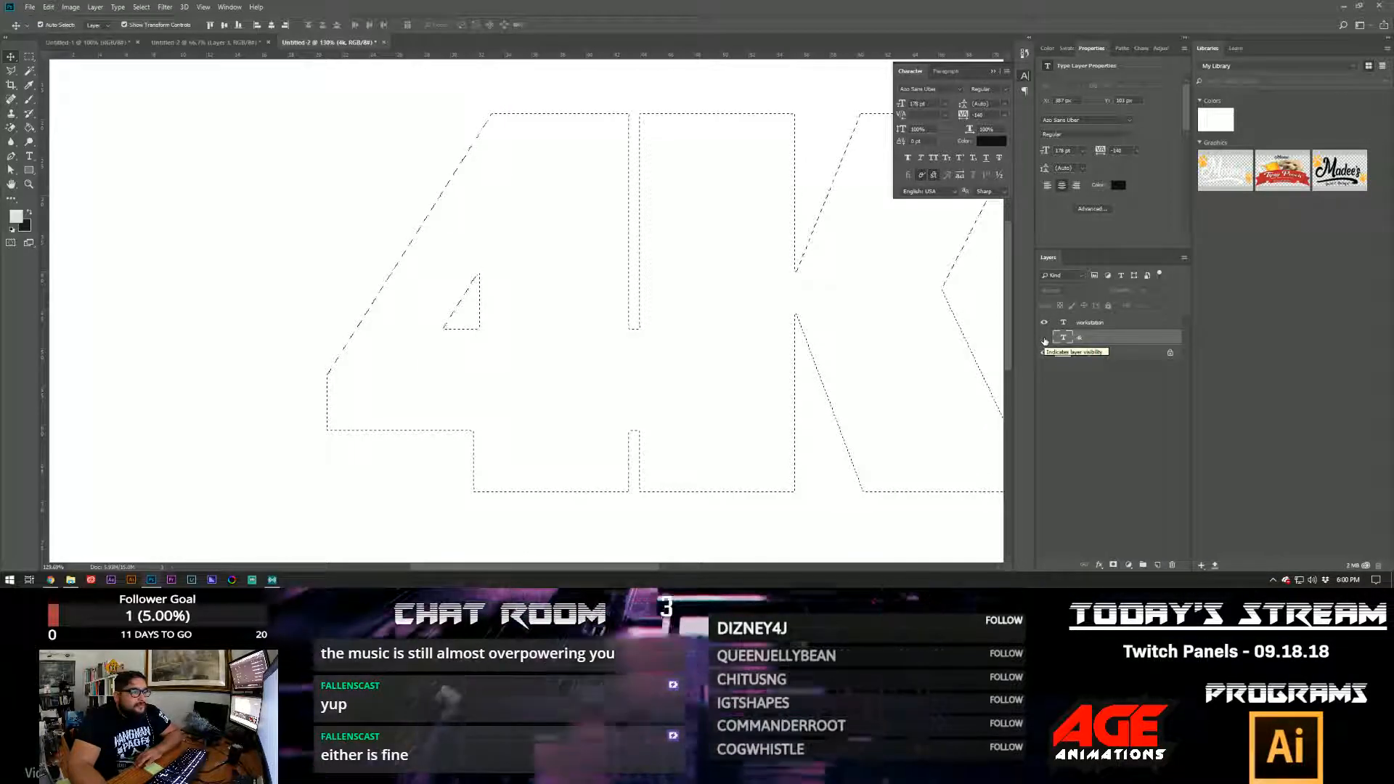
{"action": "left_click", "coordinate": [1044, 338]}
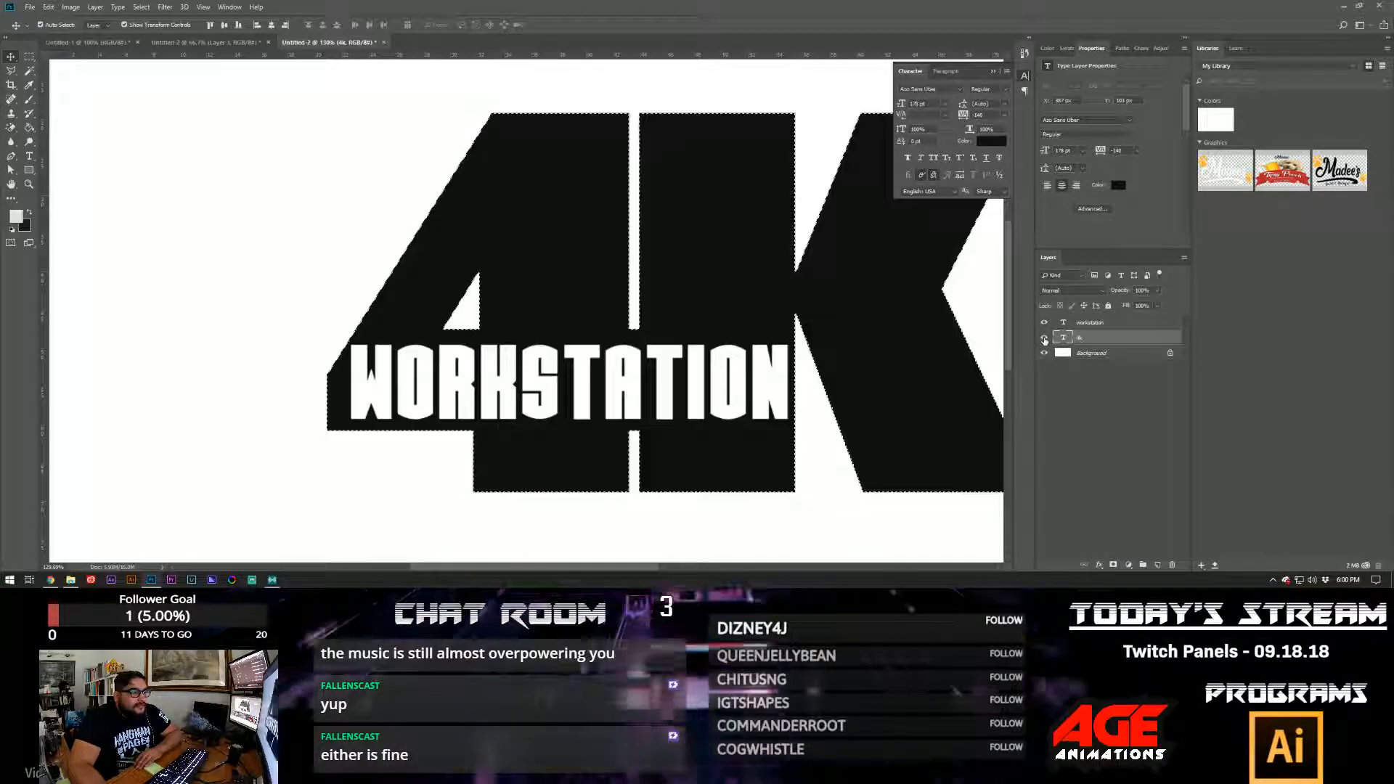
{"action": "left_click", "coordinate": [1095, 324]}
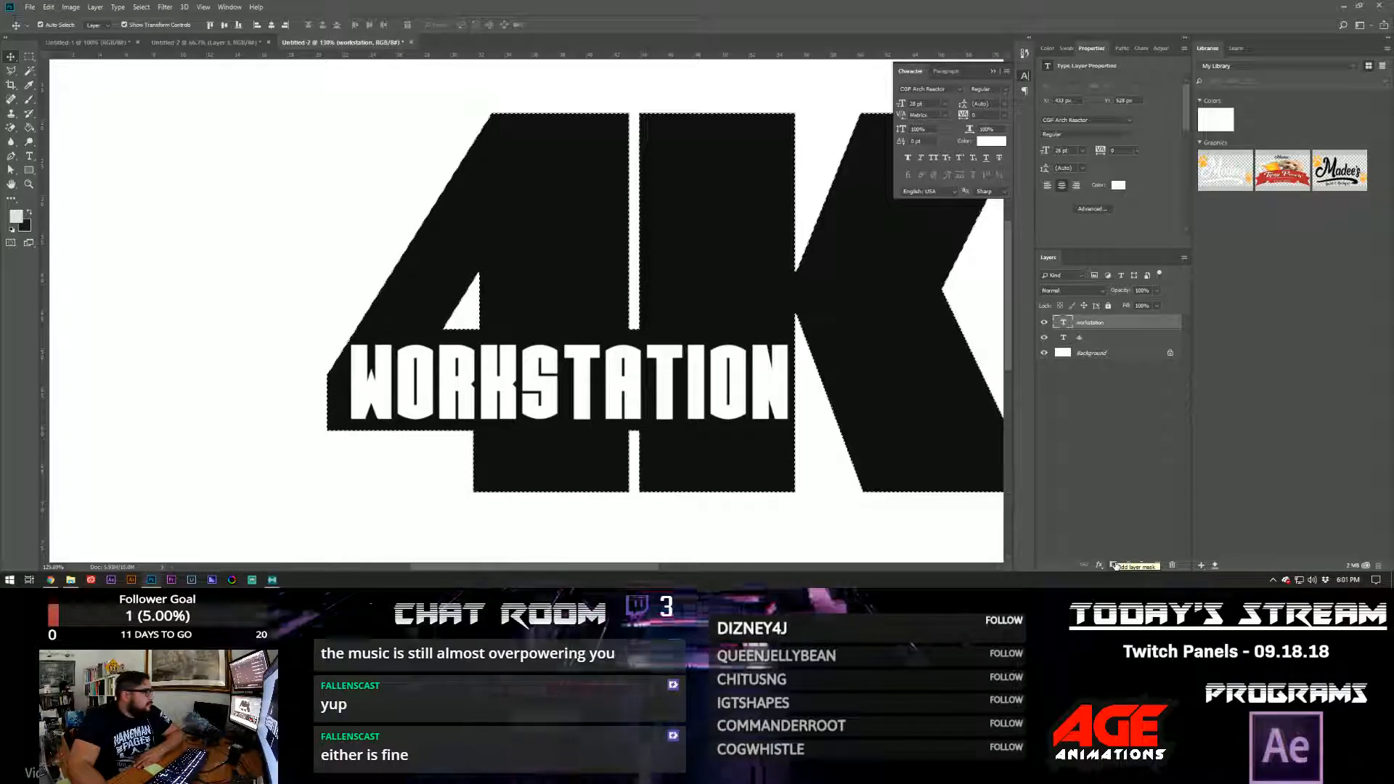
{"action": "left_click", "coordinate": [1116, 566]}
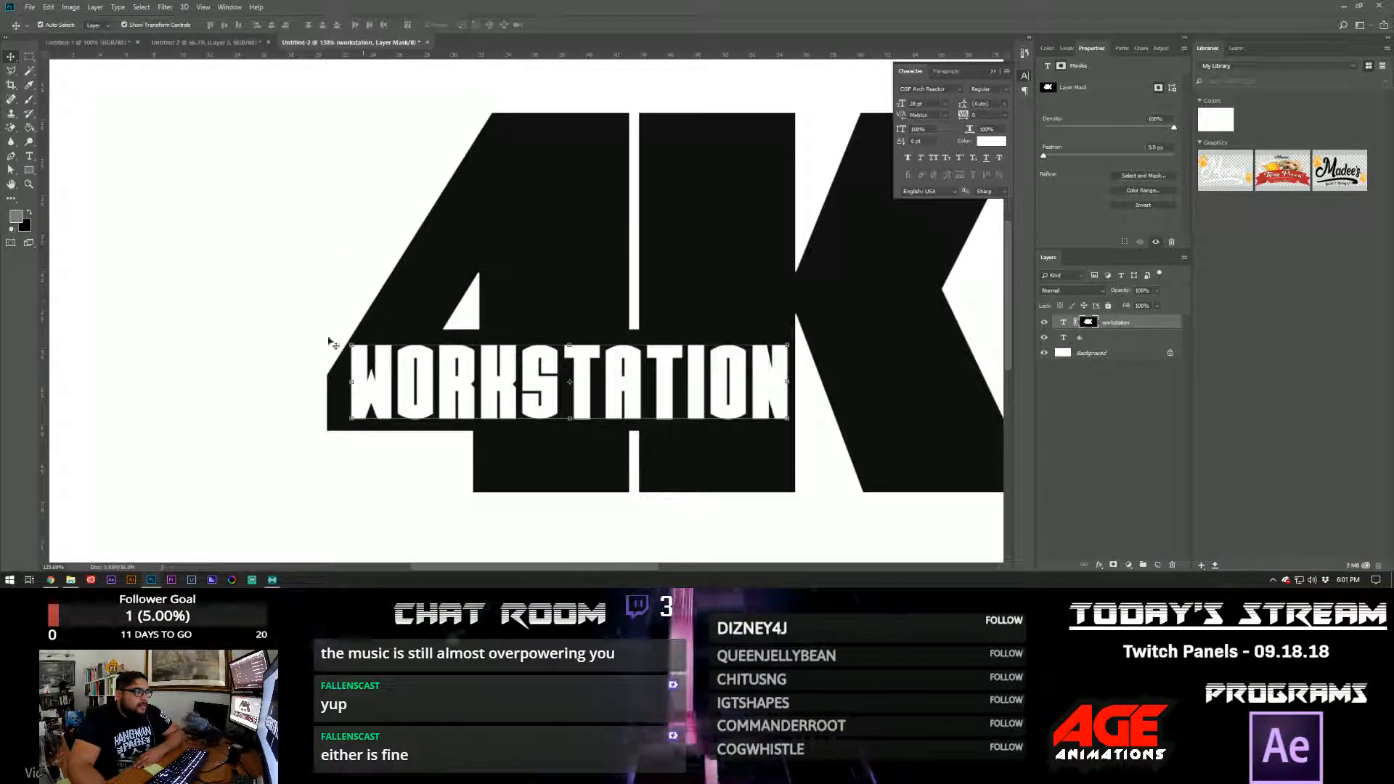
- Check the masked "WORKSTATION" layer by hiding and showing it, and move it slightly right along the 4's crossbar
{"action": "left_click", "coordinate": [1045, 322]}
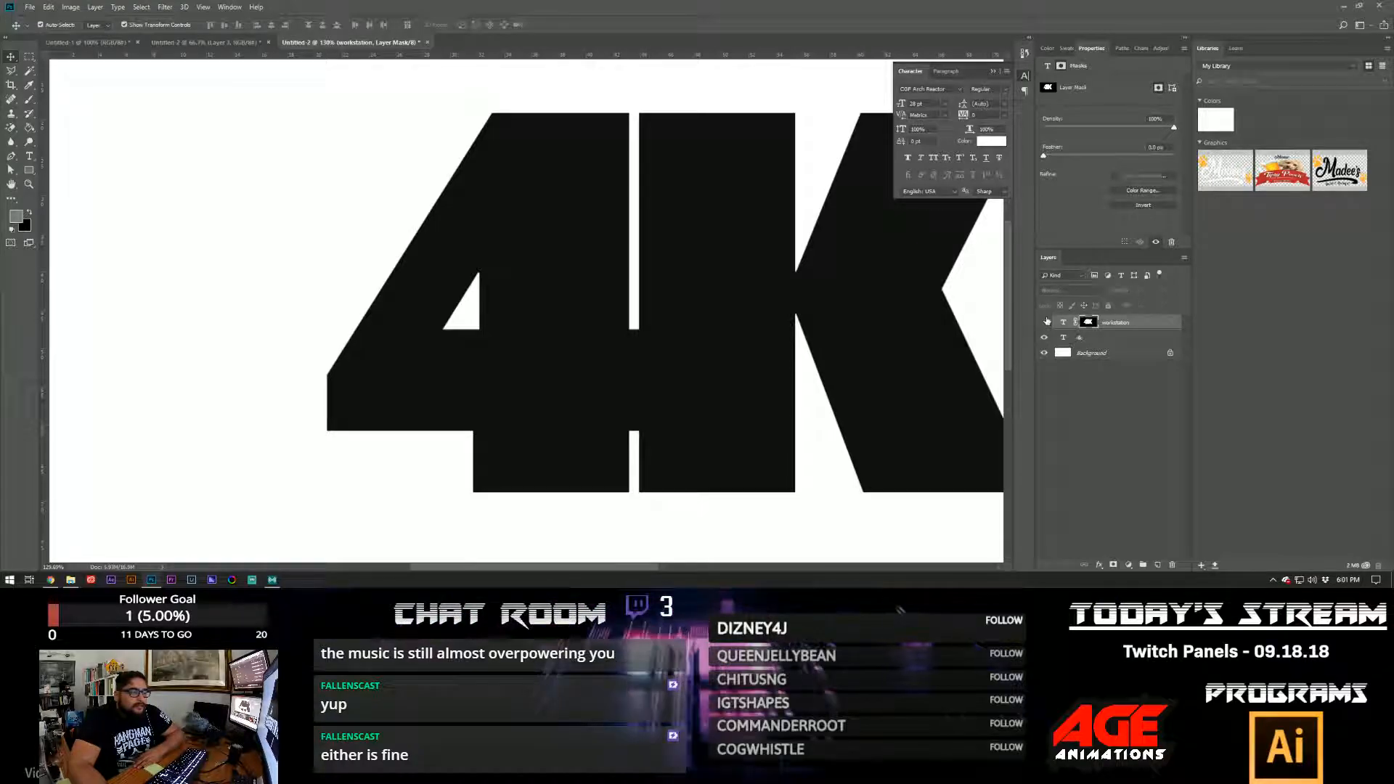
{"action": "left_click", "coordinate": [1046, 322]}
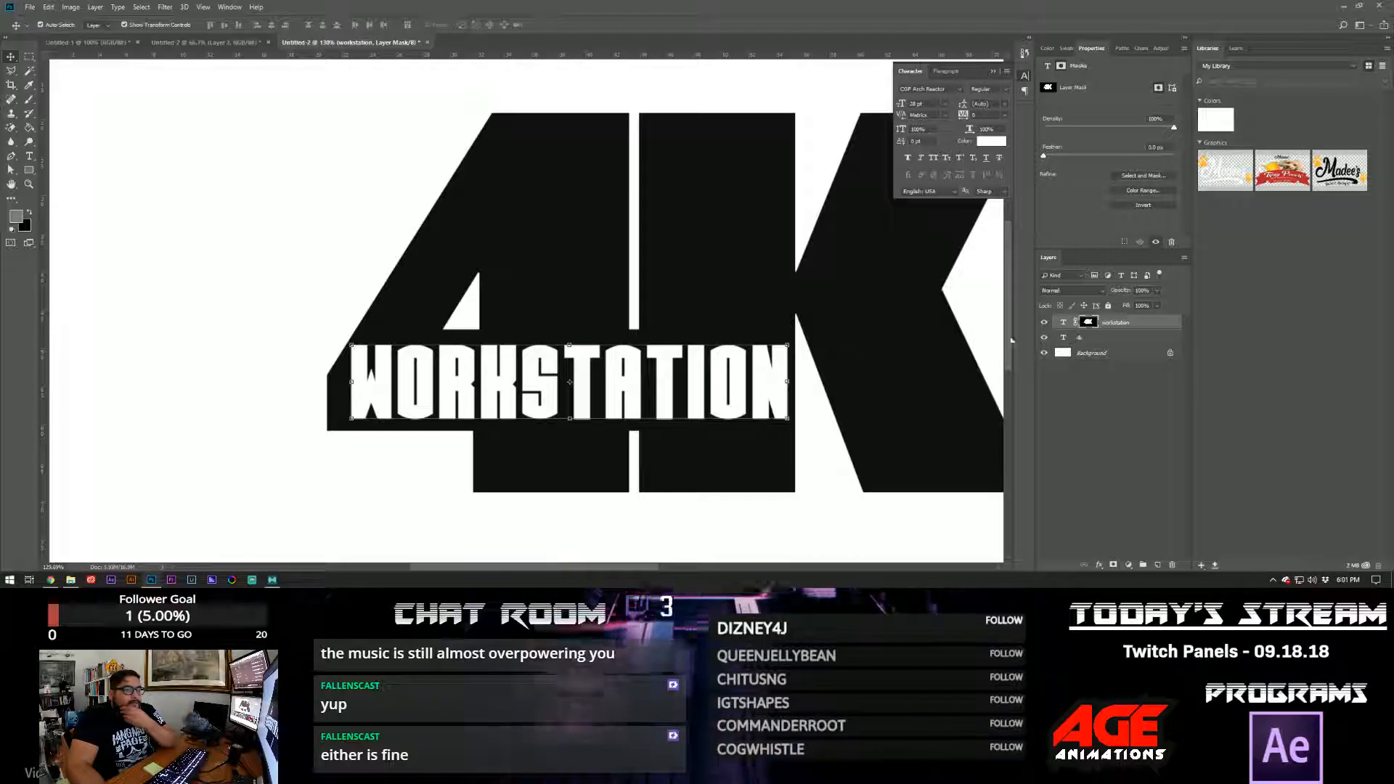
{"action": "mouse_move", "coordinate": [675, 367]}
{"action": "left_mouse_down"}
{"action": "mouse_move", "coordinate": [662, 351]}
{"action": "mouse_move", "coordinate": [684, 362]}
{"action": "left_mouse_up"}
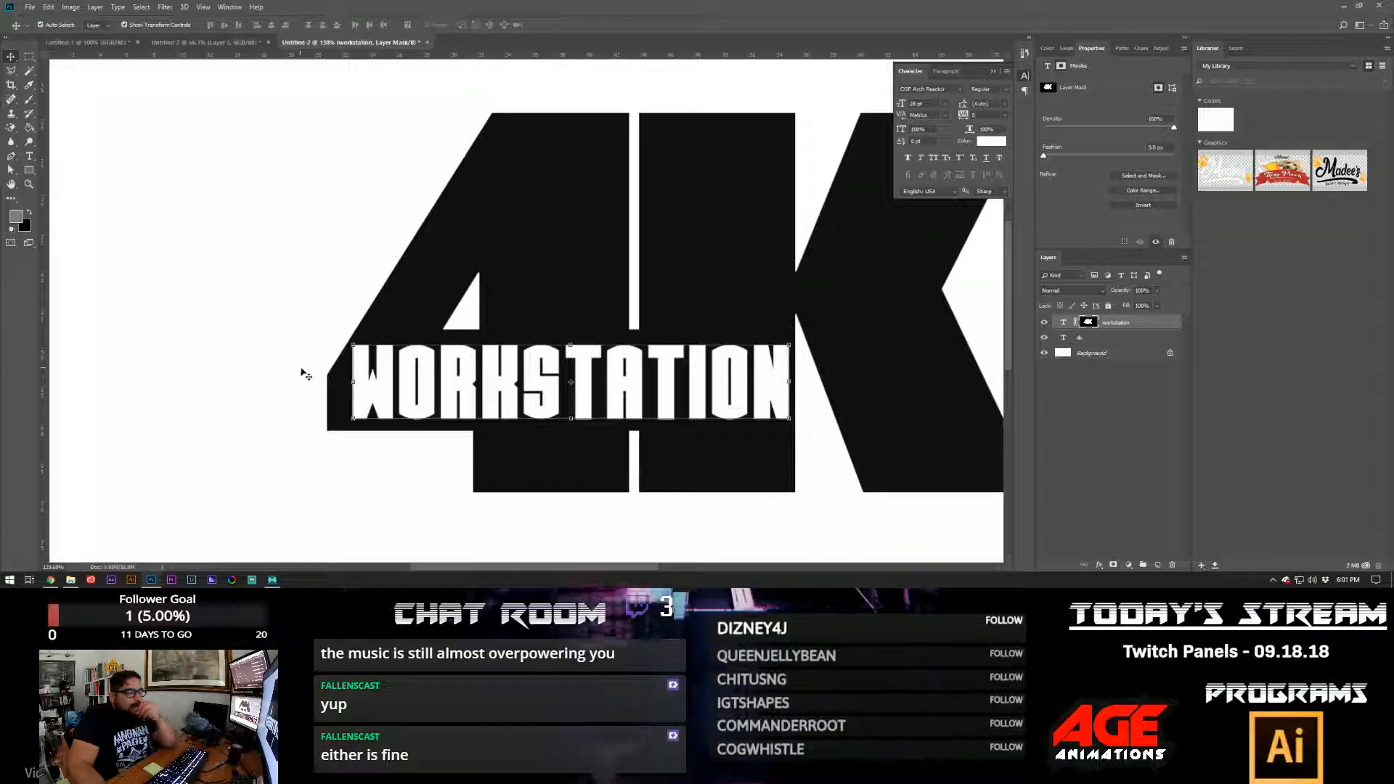
- Load the "WORKSTATION" layer mask as a selection and clear it
{"action": "left_click", "coordinate": [1143, 324]}
{"action": "key", "text": "m"}
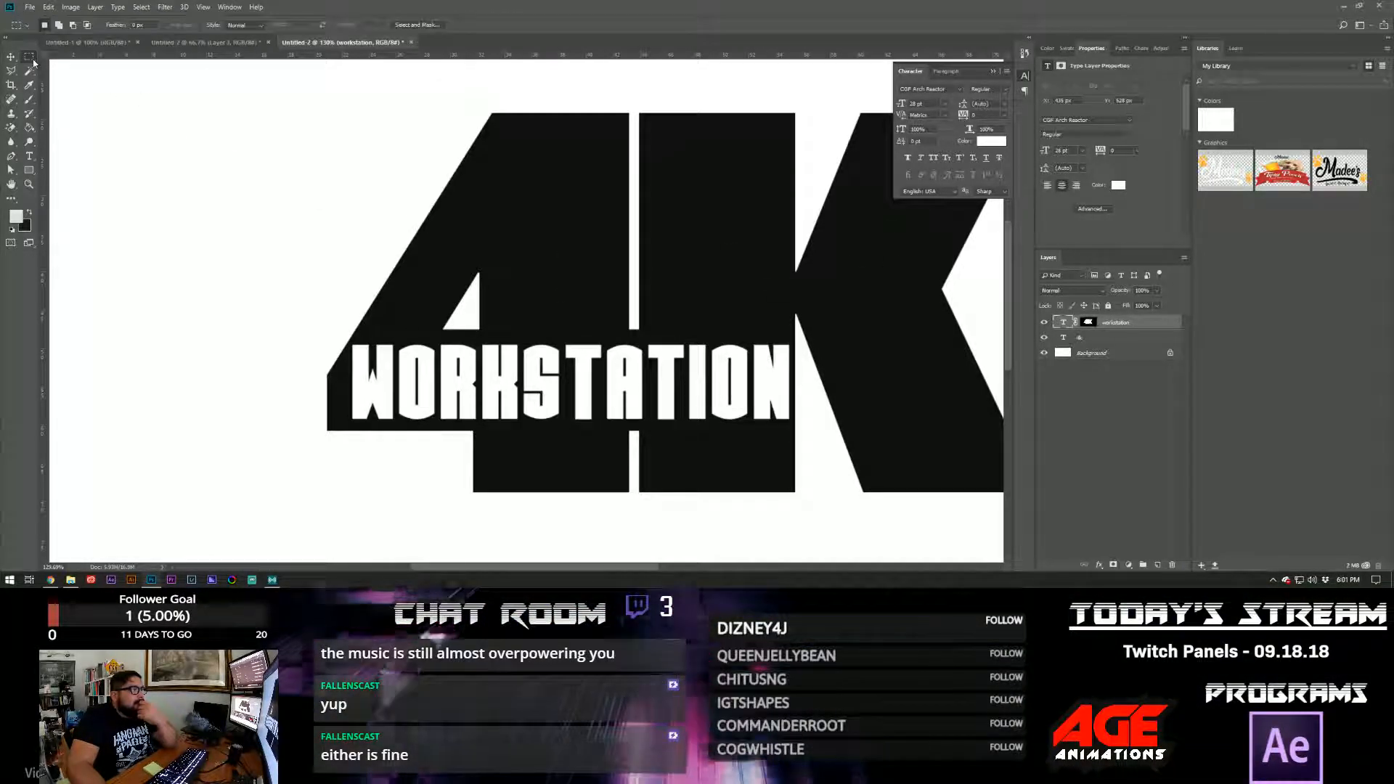
{"action": "left_click", "coordinate": [1089, 323], "text": "ctrl"}
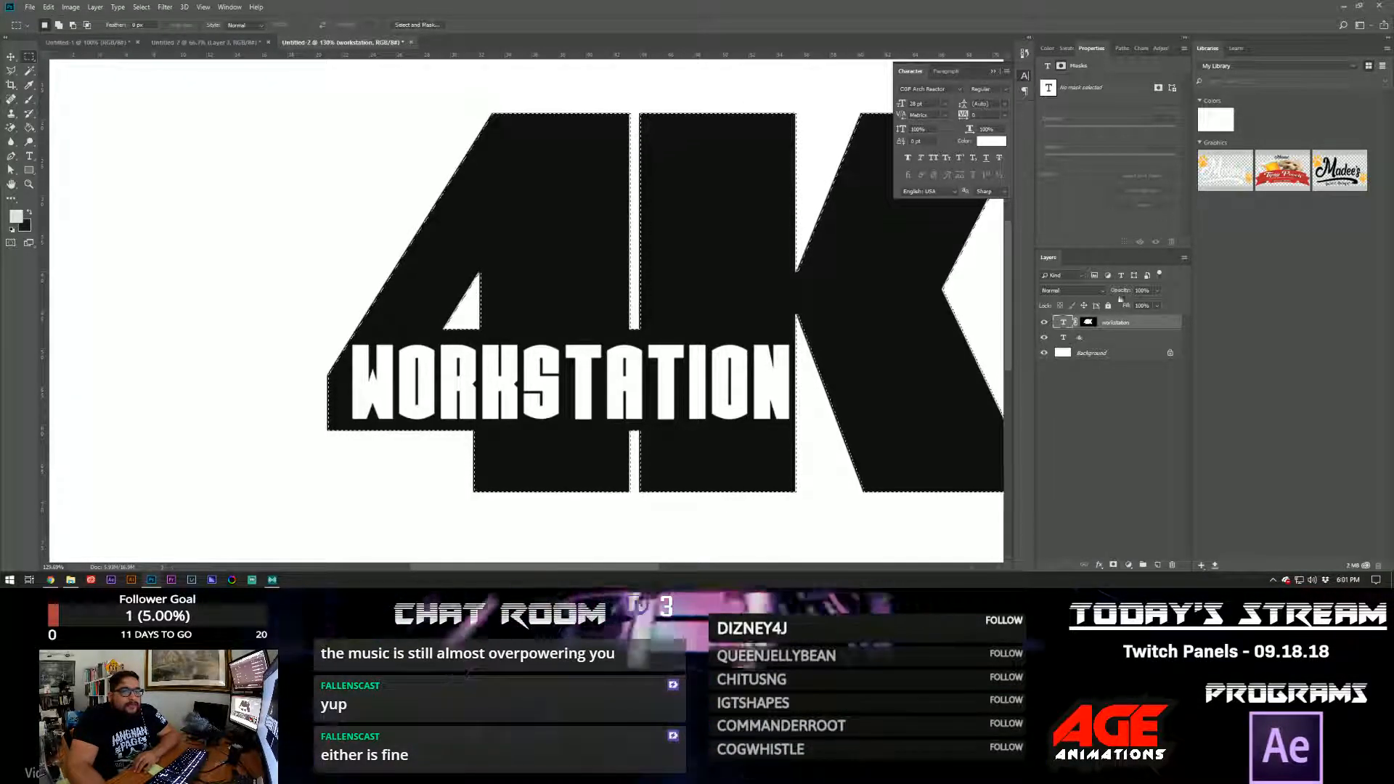
{"action": "key", "text": "ctrl+d"}
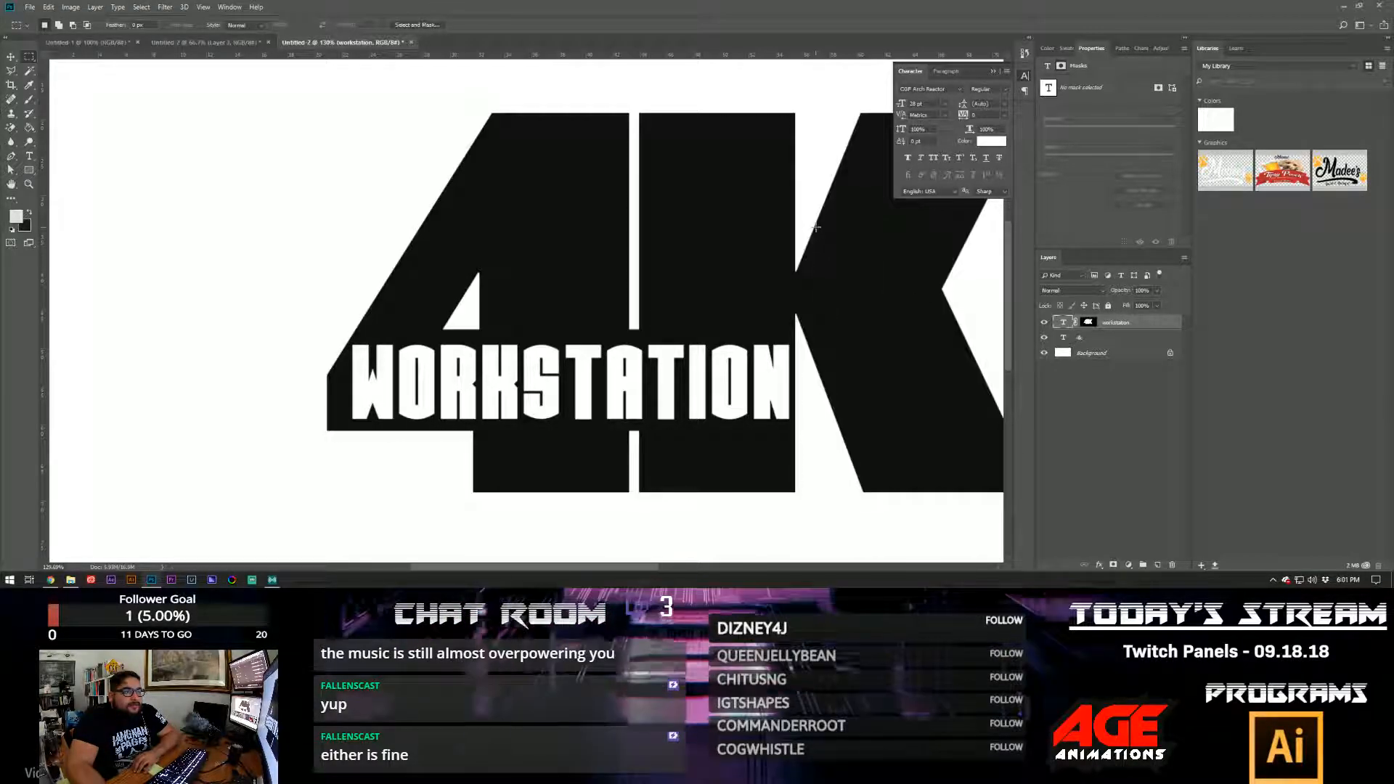
- Try a larger edge detection radius on the "WORKSTATION" mask in Select and Mask, with Show Edge on and Selection as the output
{"action": "double_click", "coordinate": [1087, 323]}
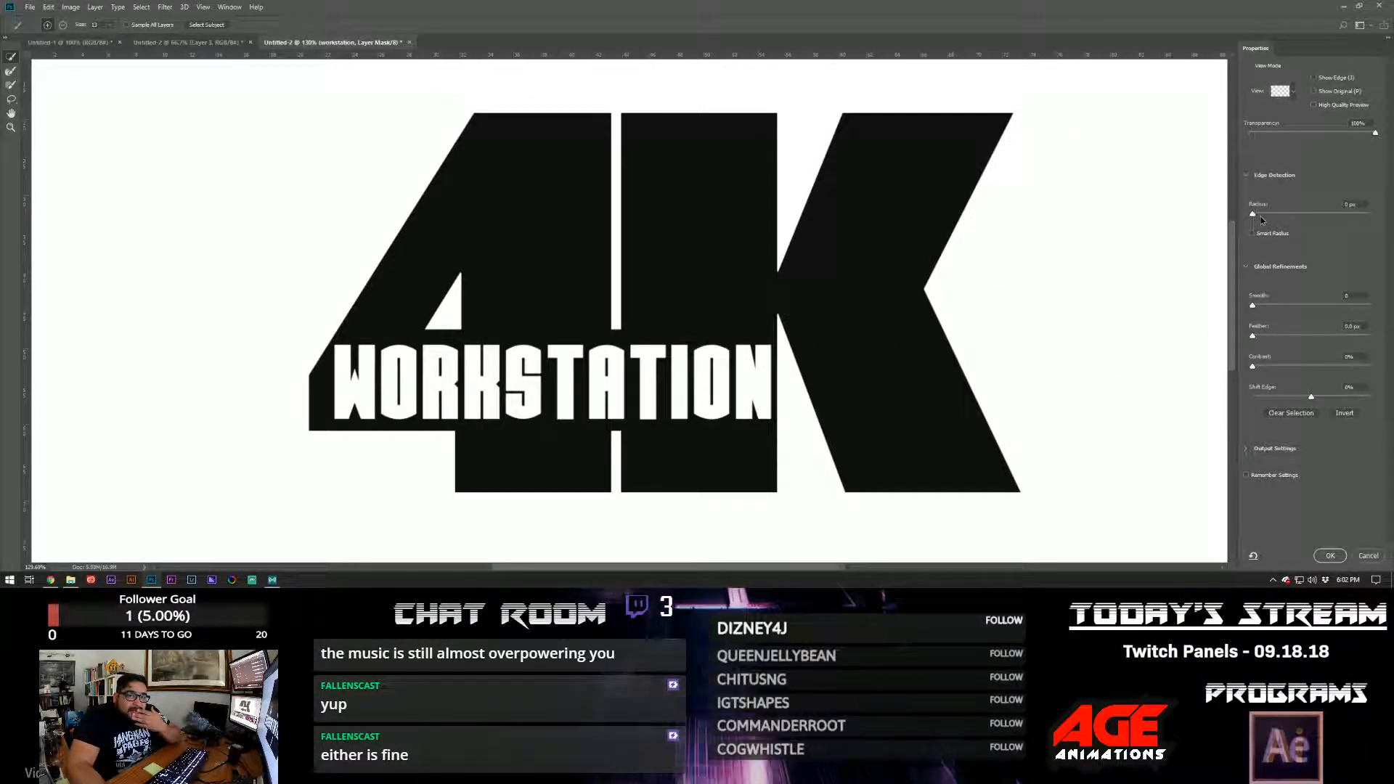
{"action": "left_click_drag", "start_coordinate": [1269, 217], "coordinate": [1292, 217]}
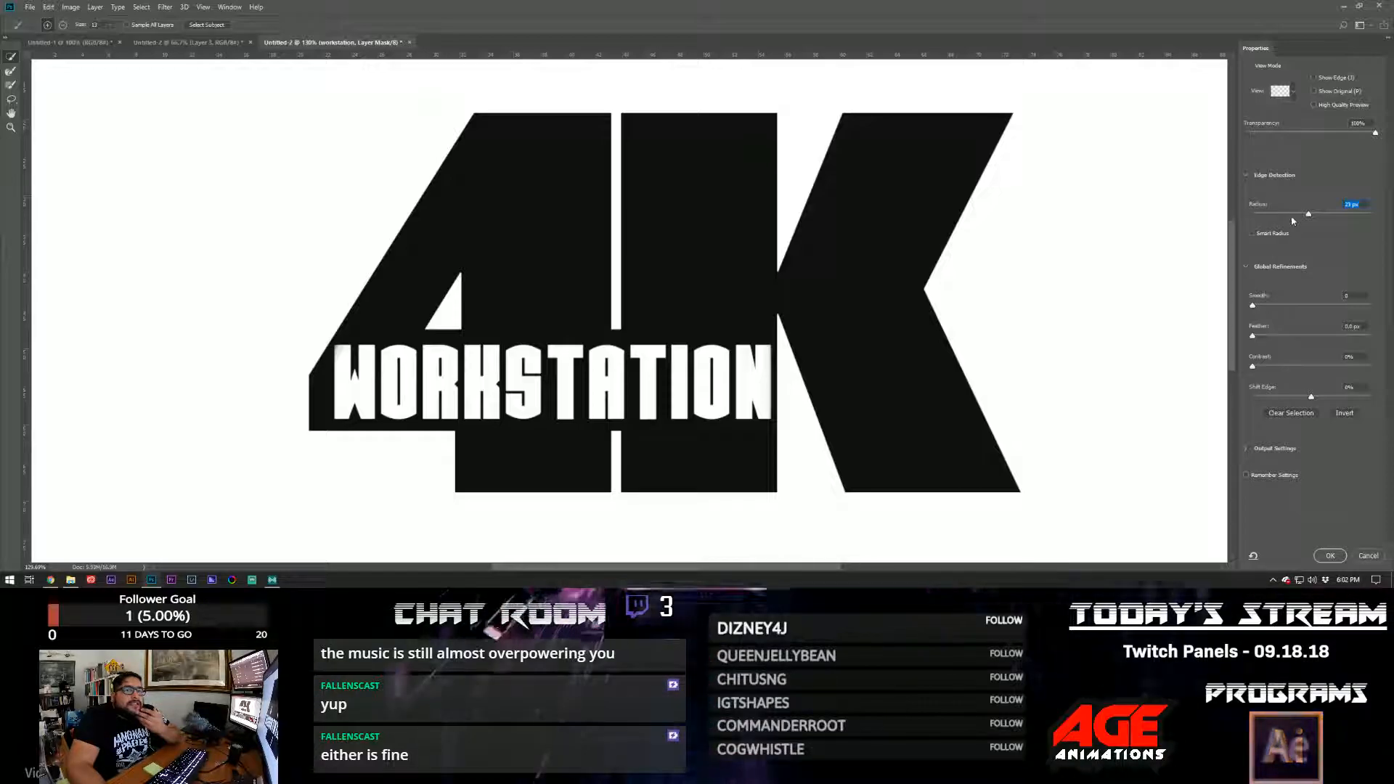
{"action": "left_click", "coordinate": [1315, 78]}
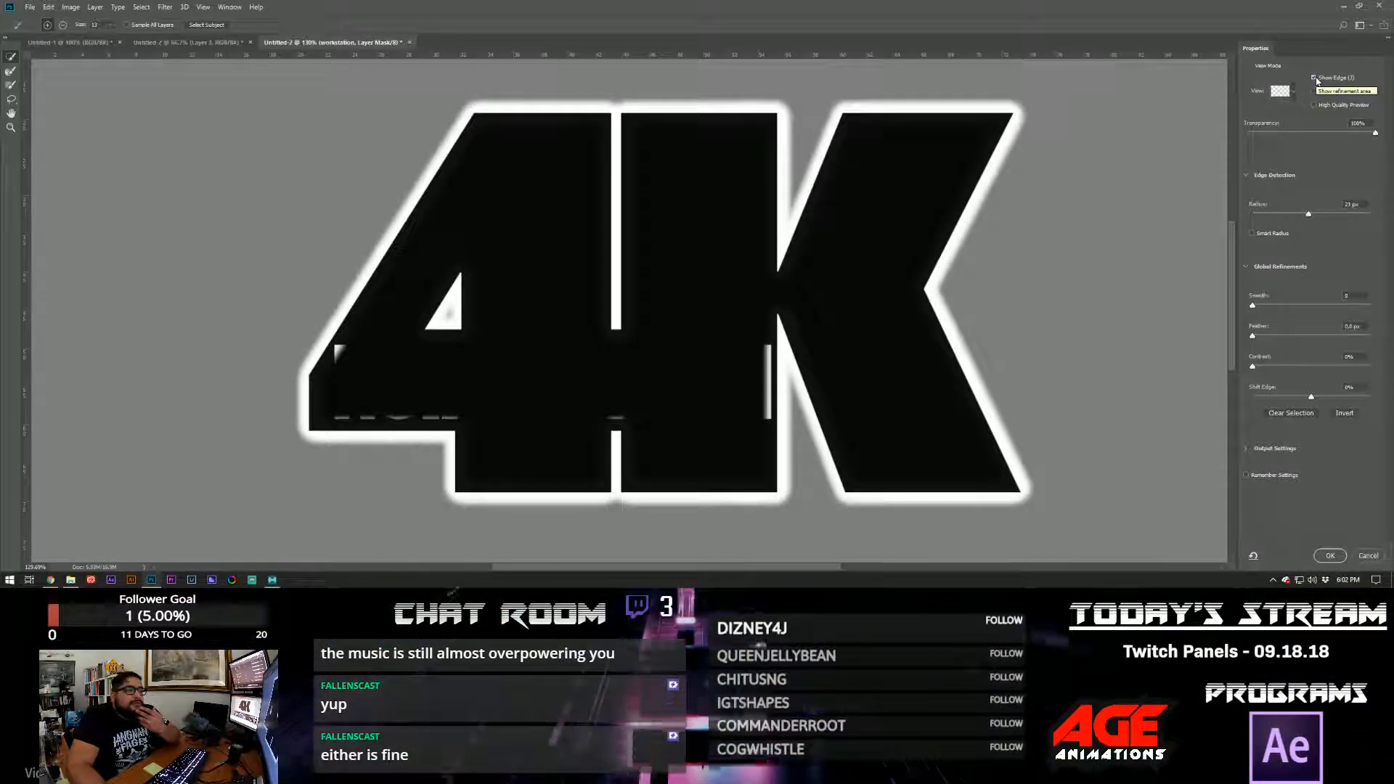
{"action": "mouse_move", "coordinate": [1309, 214]}
{"action": "left_mouse_down"}
{"action": "mouse_move", "coordinate": [1339, 212]}
{"action": "mouse_move", "coordinate": [1285, 206]}
{"action": "mouse_move", "coordinate": [1328, 211]}
{"action": "left_mouse_up"}
{"action": "left_click", "coordinate": [1246, 449]}
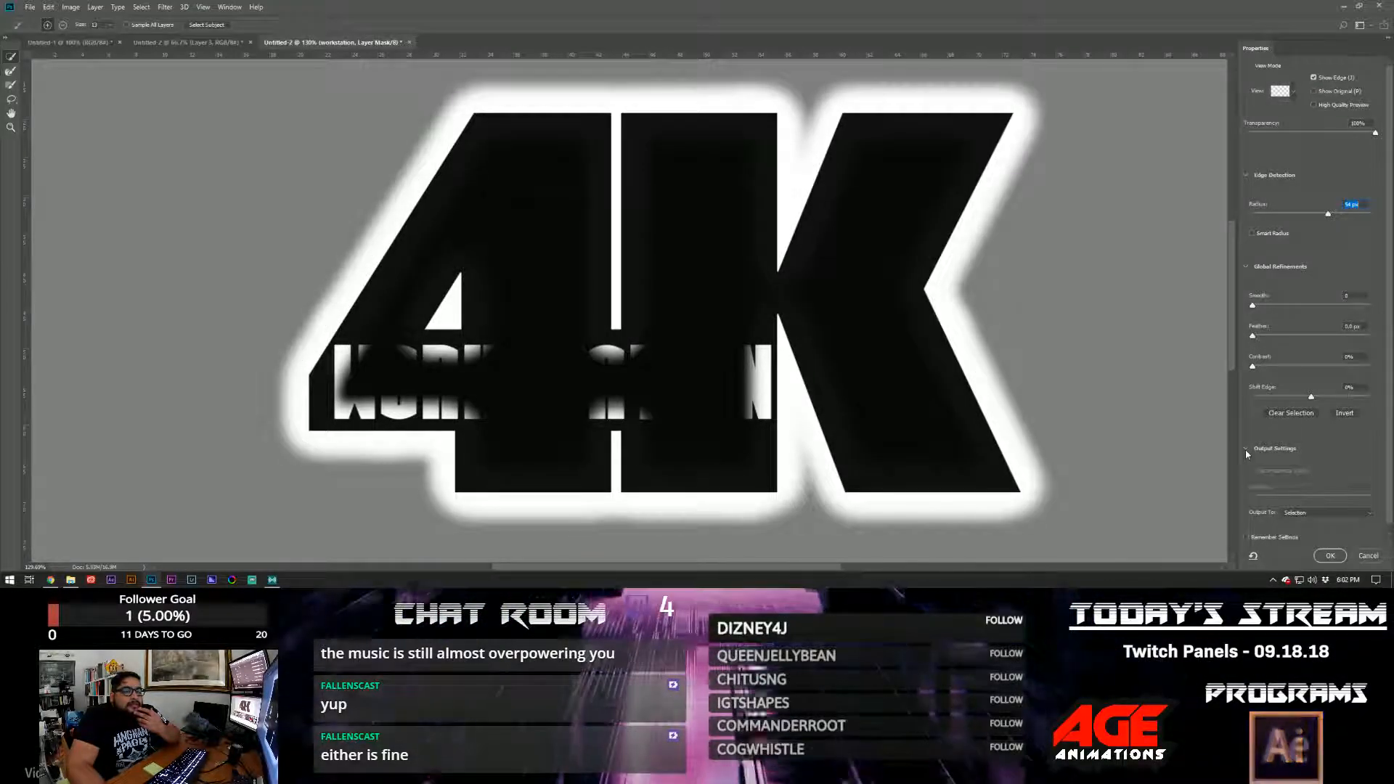
{"action": "left_click", "coordinate": [1296, 513]}
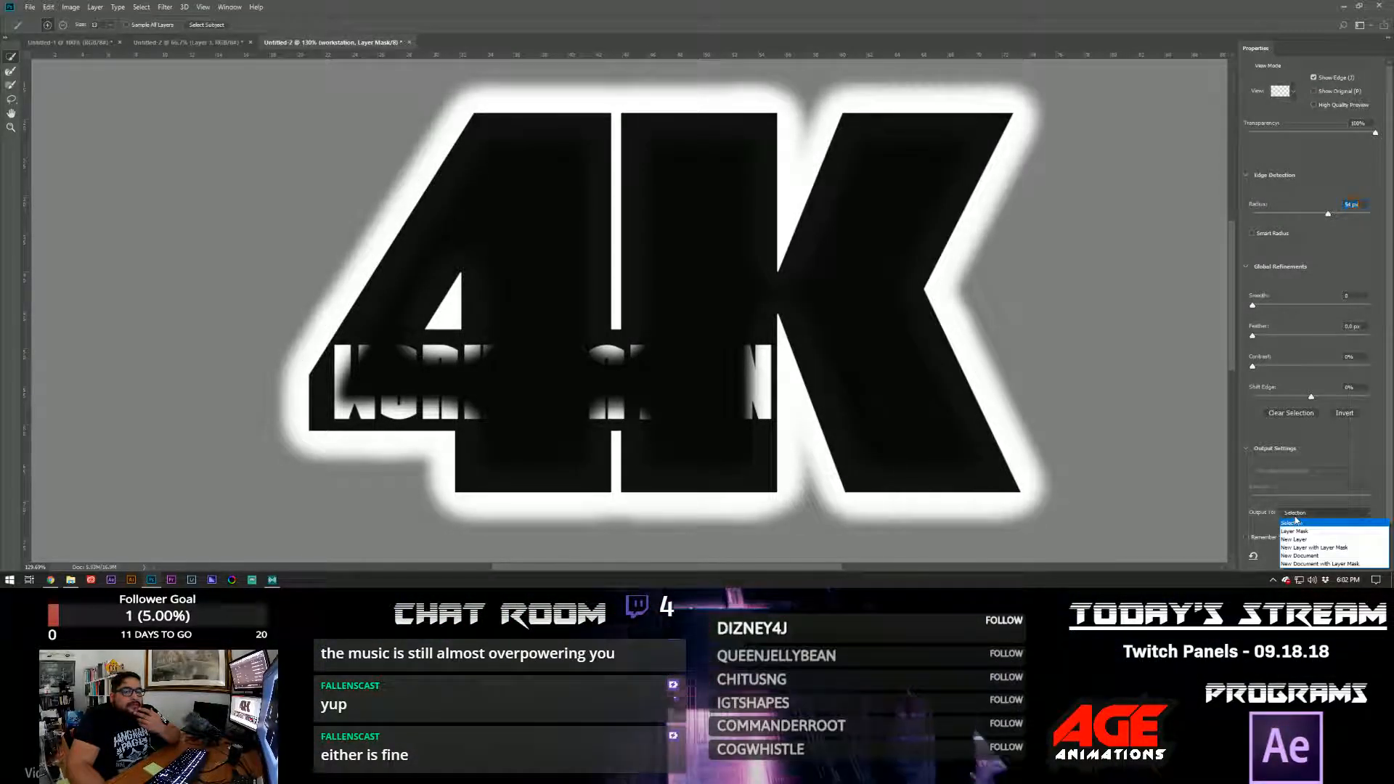
{"action": "left_click", "coordinate": [1296, 521]}
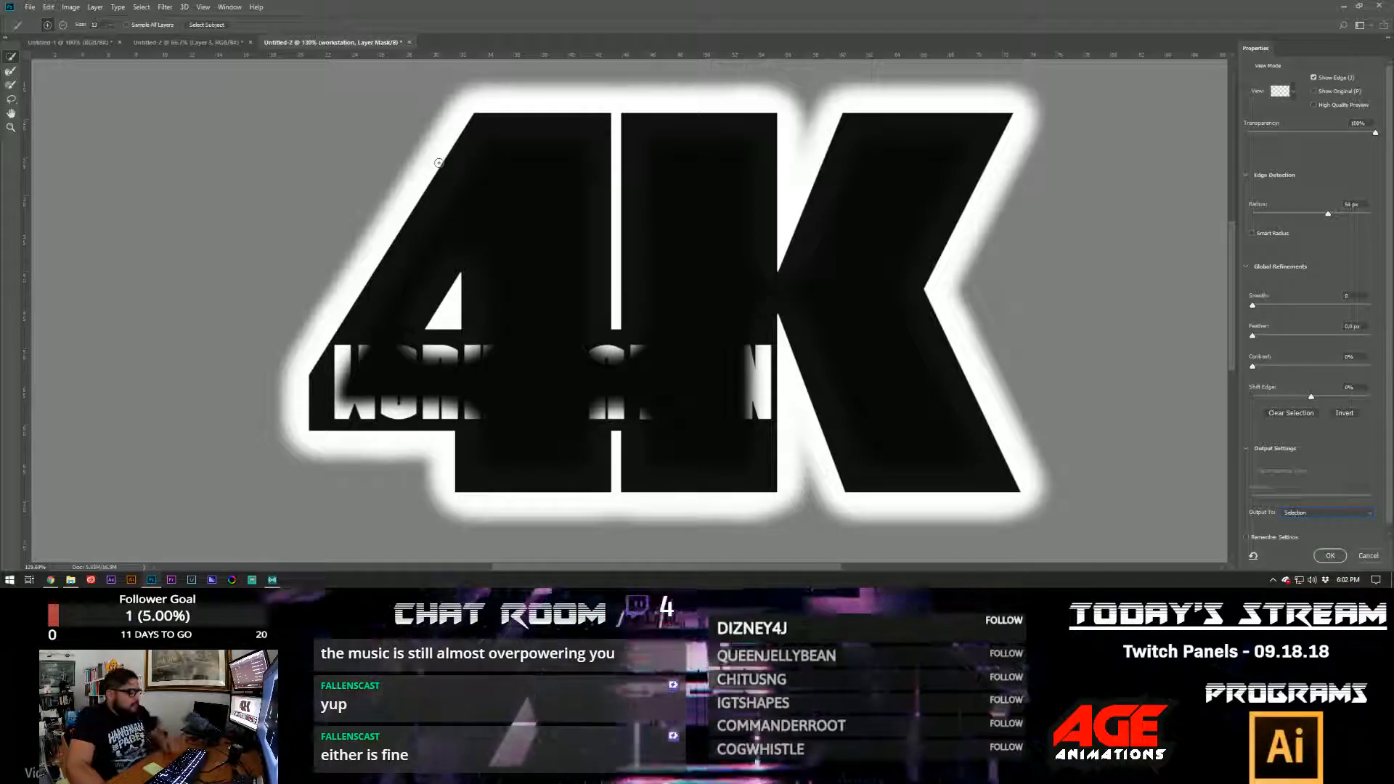
- Undo the last radius increase and output the refined mask edge as a selection
{"action": "key", "text": "ctrl+z"}
{"action": "key", "text": "ctrl+z"}
{"action": "key", "text": "ctrl+z"}
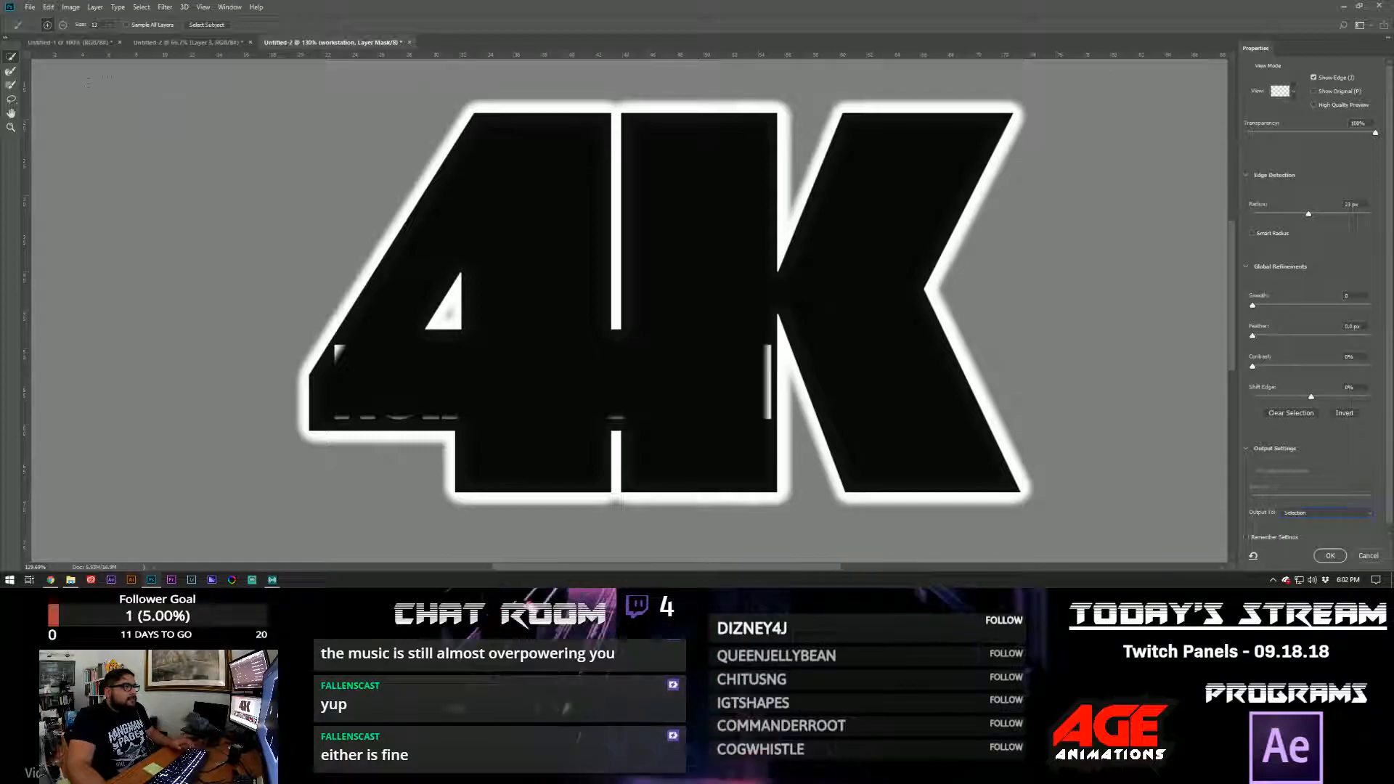
{"action": "left_click", "coordinate": [1330, 555]}
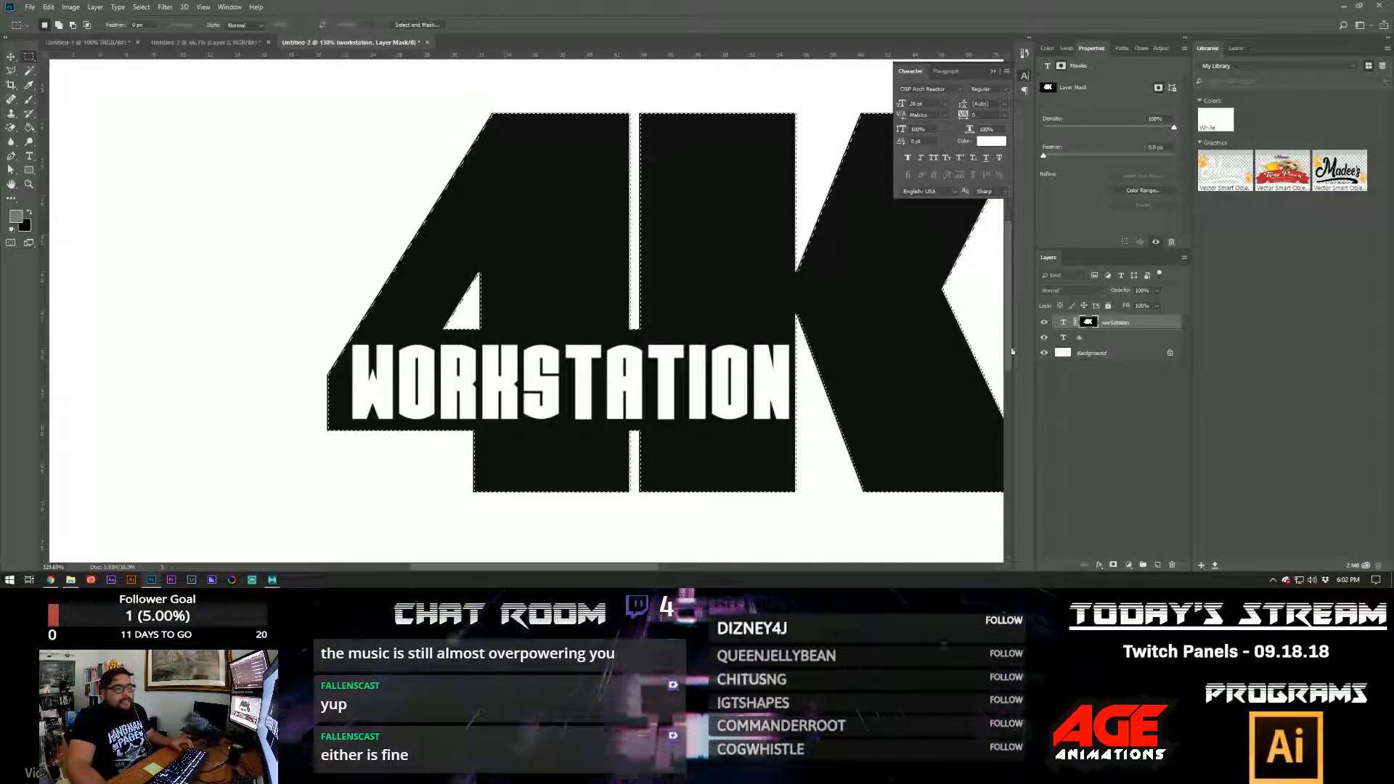
{"action": "right_click", "coordinate": [777, 246]}
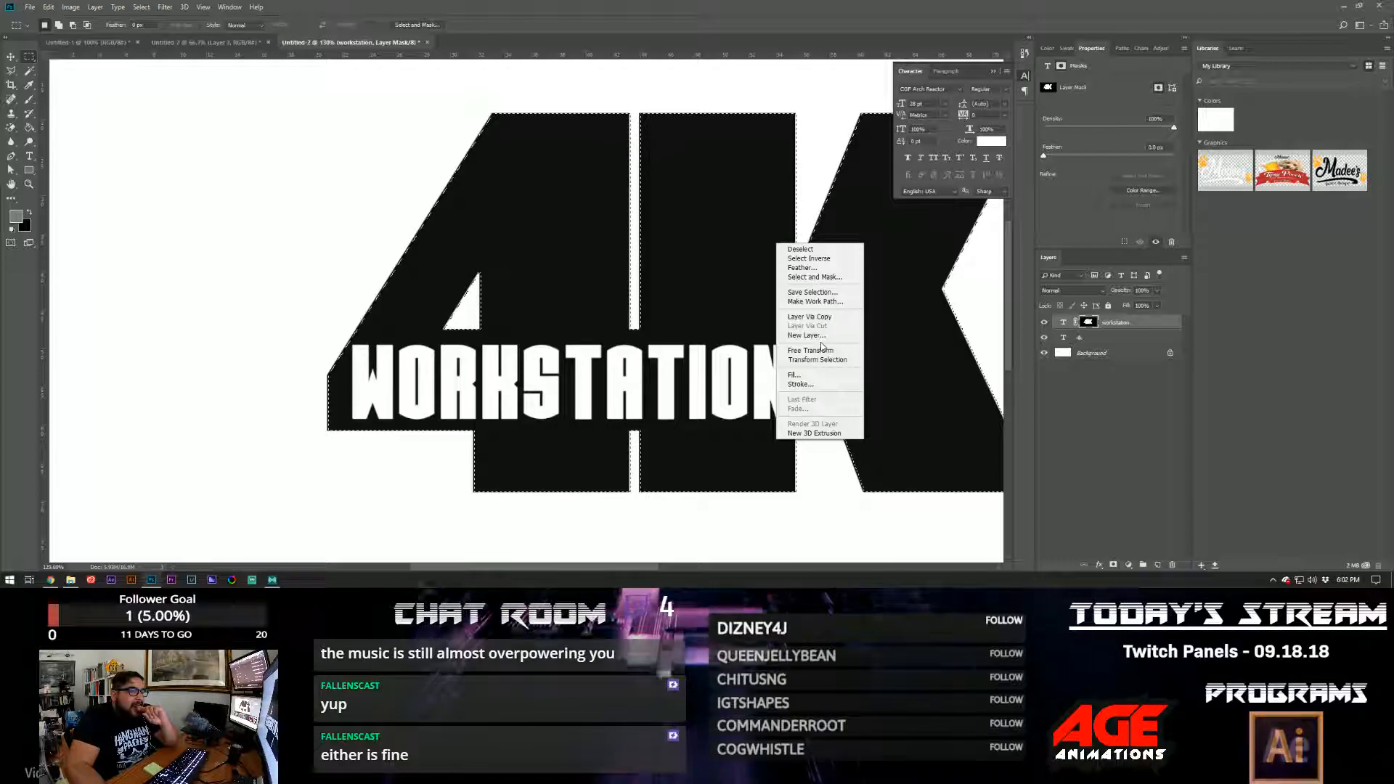
{"action": "right_click", "coordinate": [796, 215]}
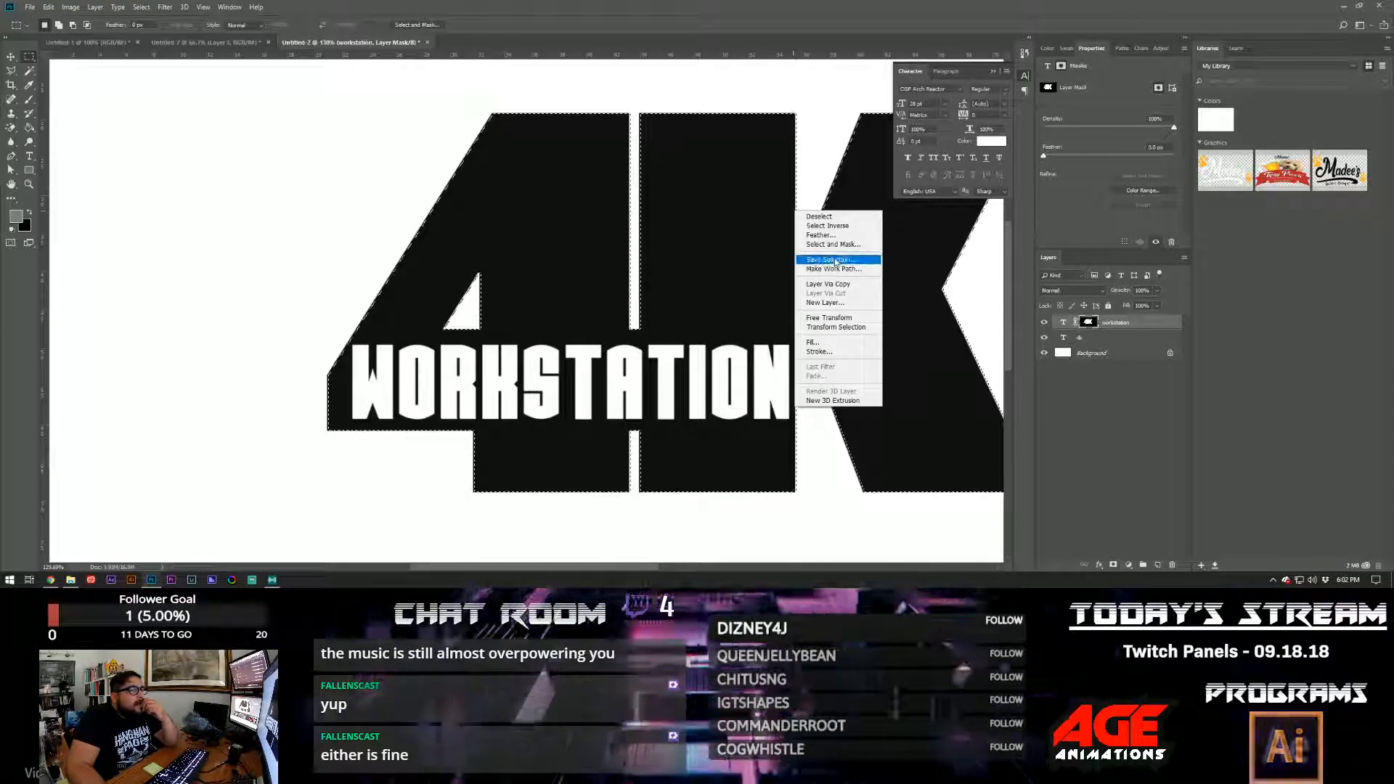
{"action": "left_click", "coordinate": [832, 244]}
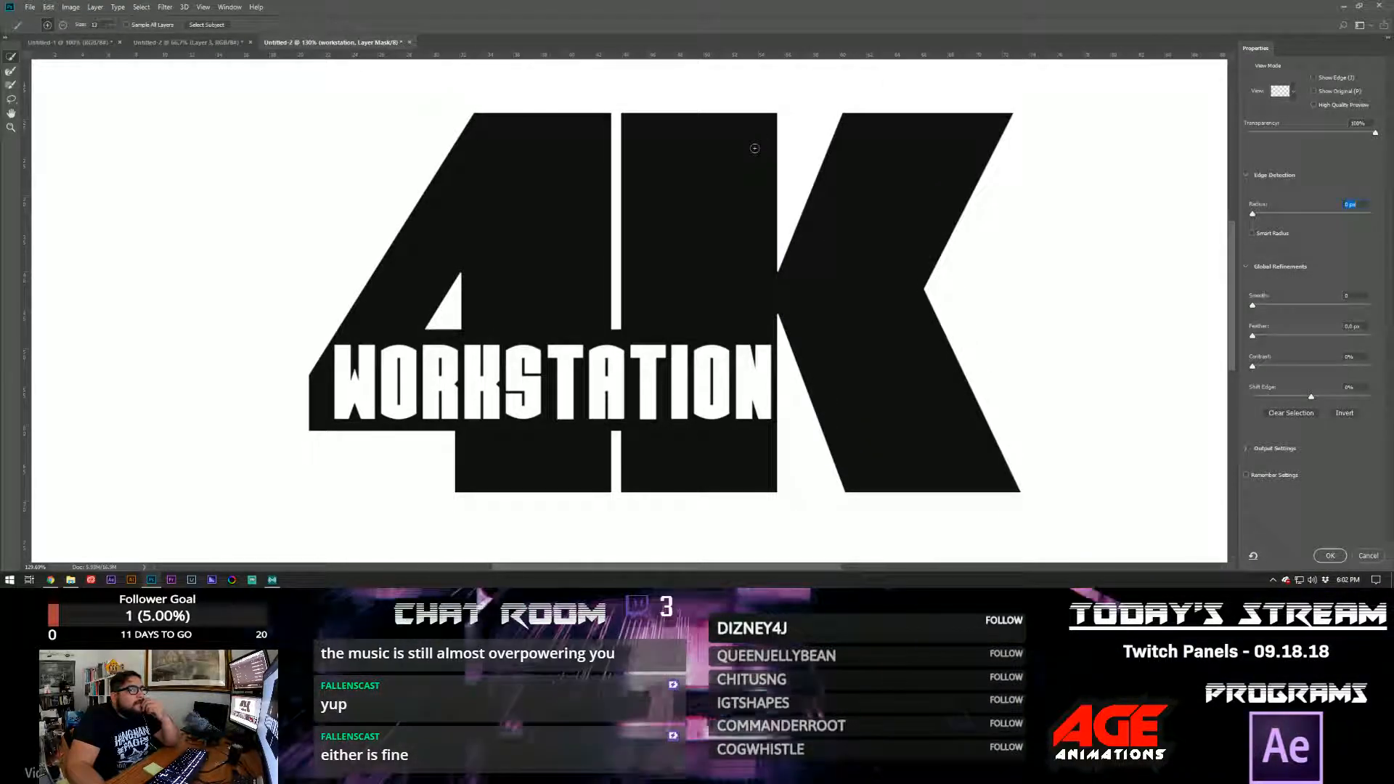
{"action": "left_click", "coordinate": [49, 7]}
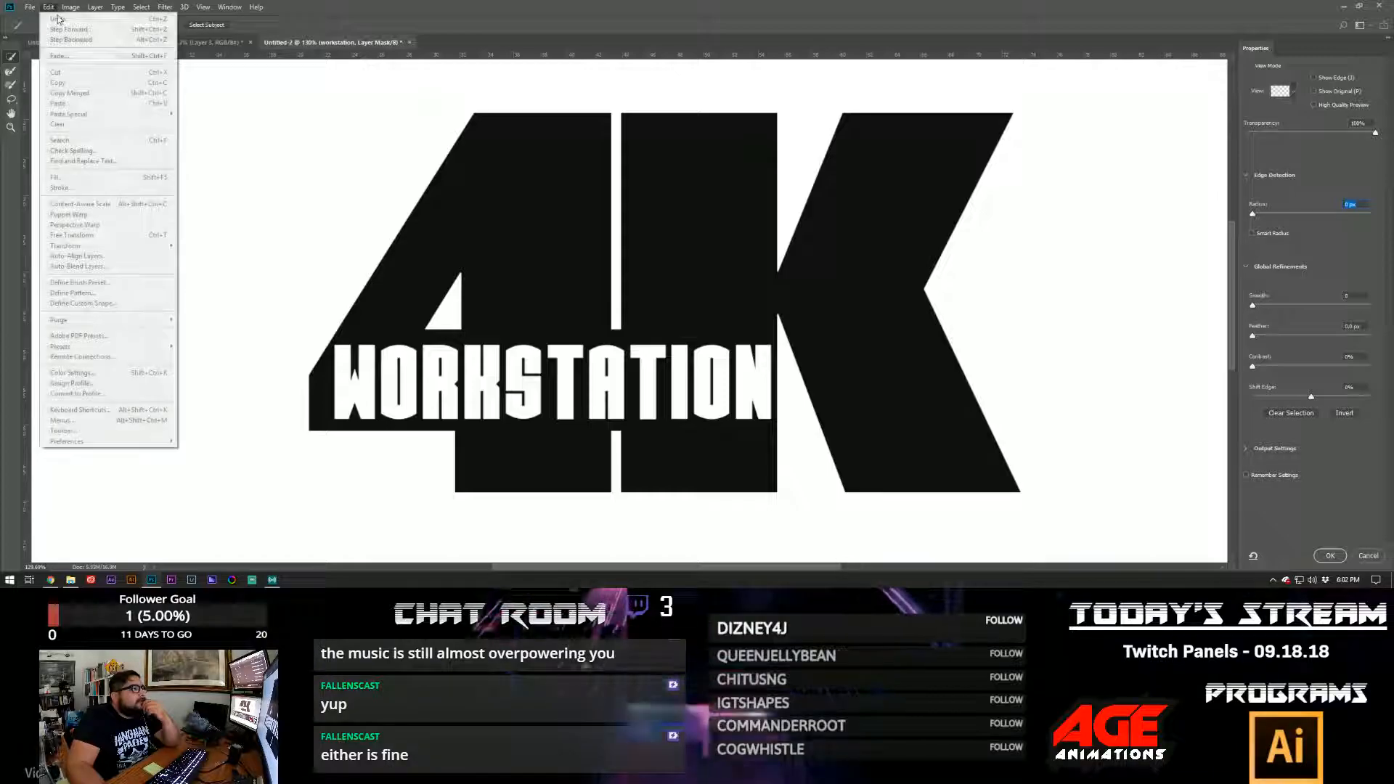
{"action": "left_click", "coordinate": [52, 9]}
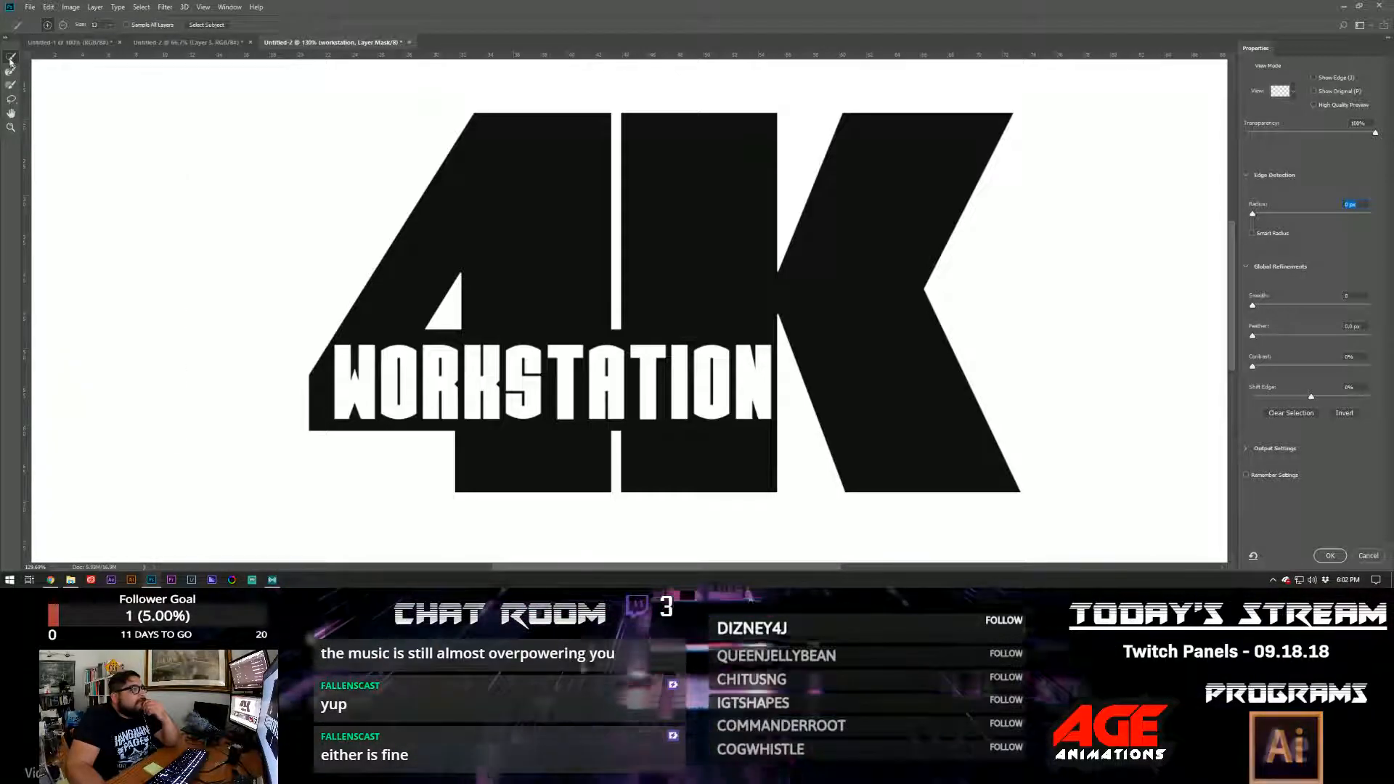
{"action": "left_click", "coordinate": [1368, 556]}
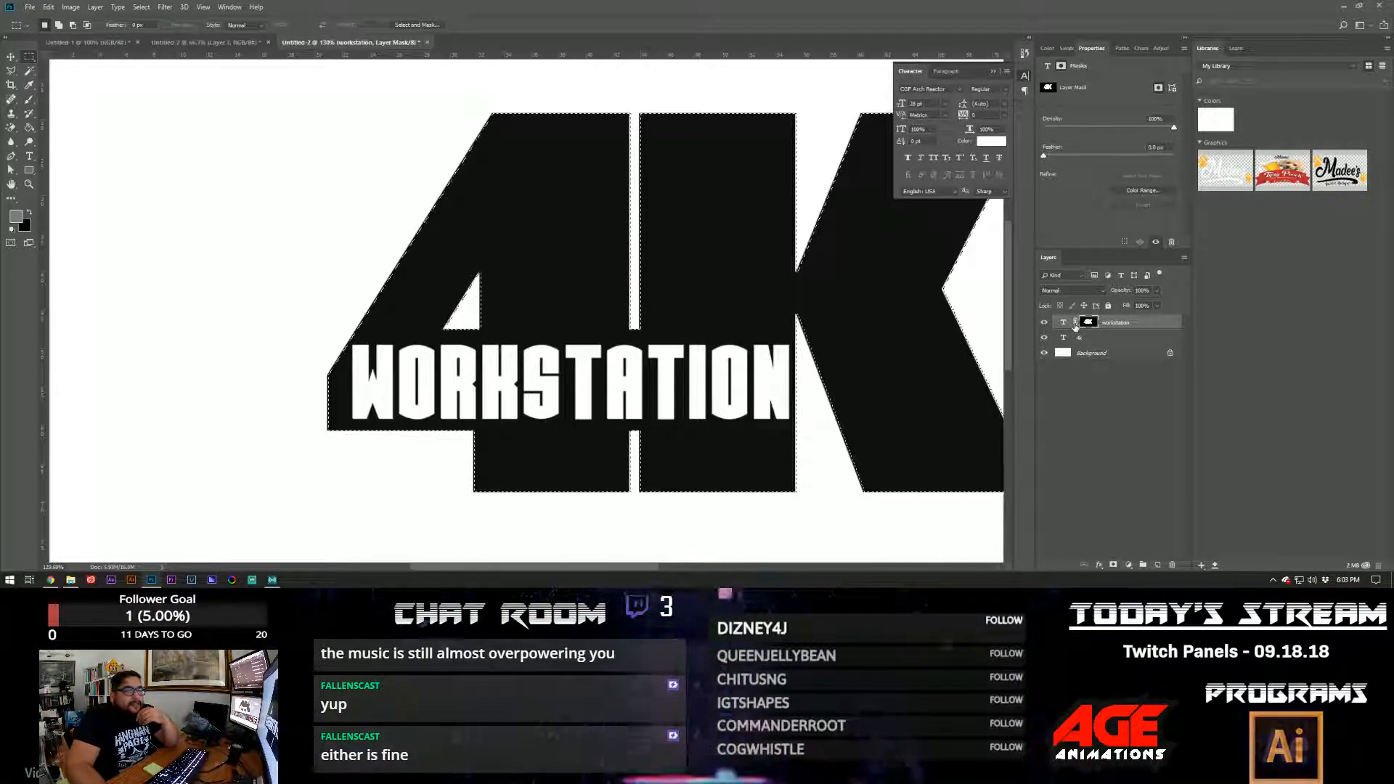
- Unlink the "WORKSTATION" text from its layer mask and clear the "4K" selection
{"action": "left_click", "coordinate": [1072, 327]}
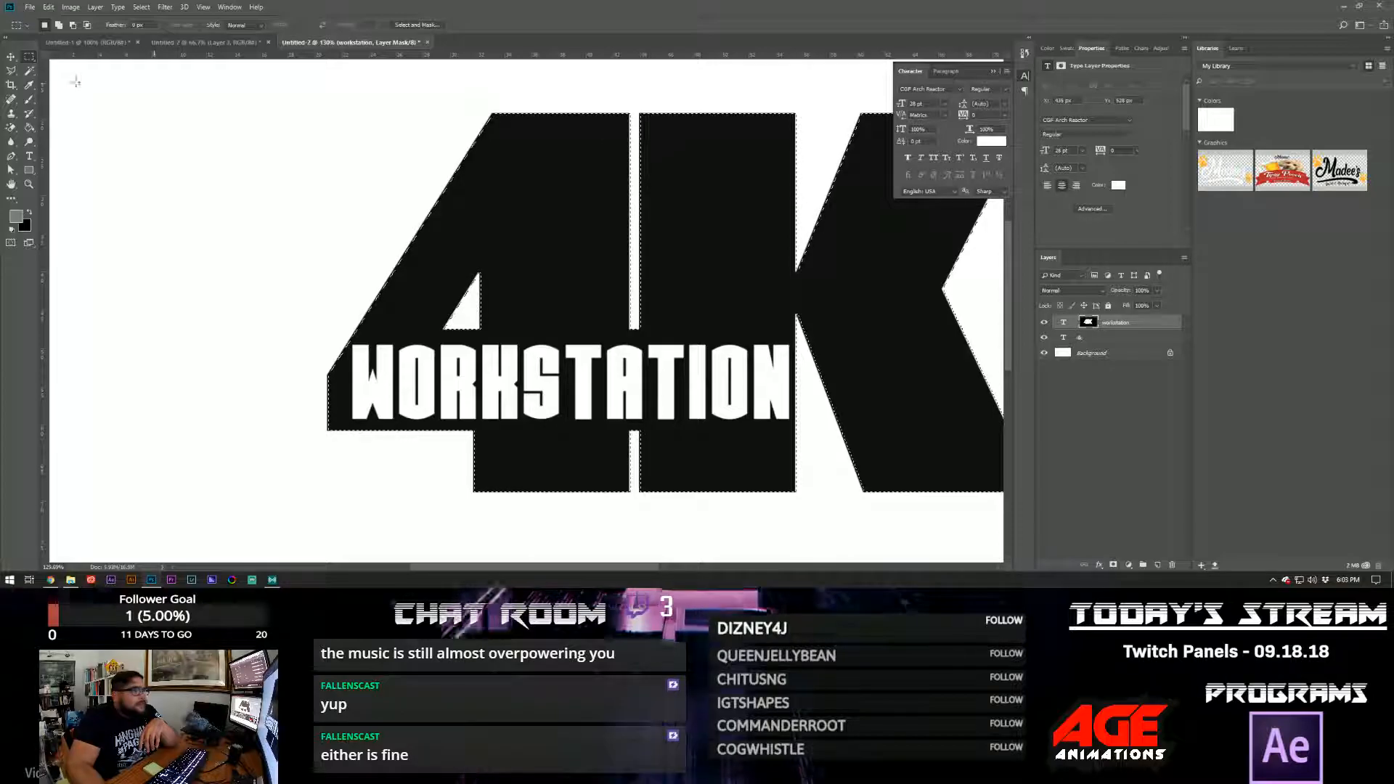
{"action": "key", "text": "v"}
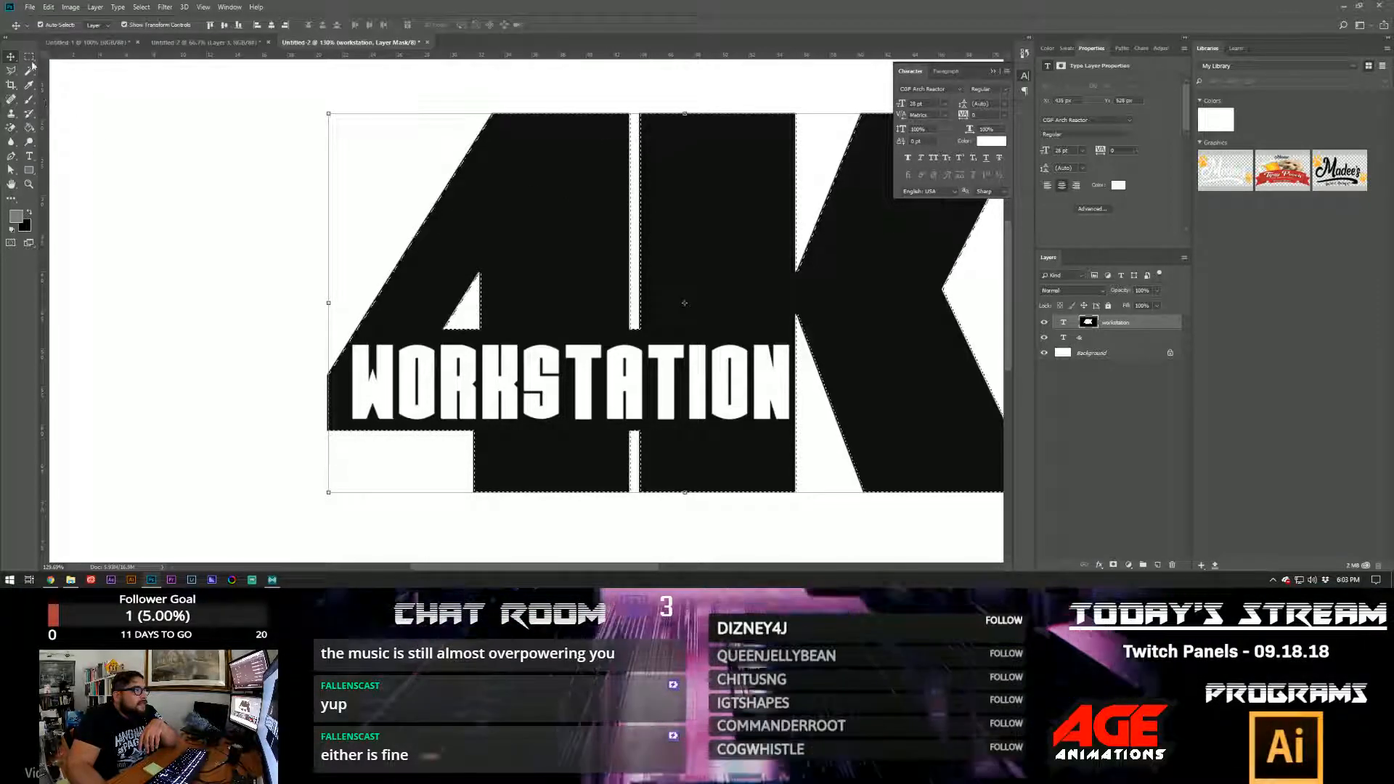
{"action": "key", "text": "ctrl+d"}
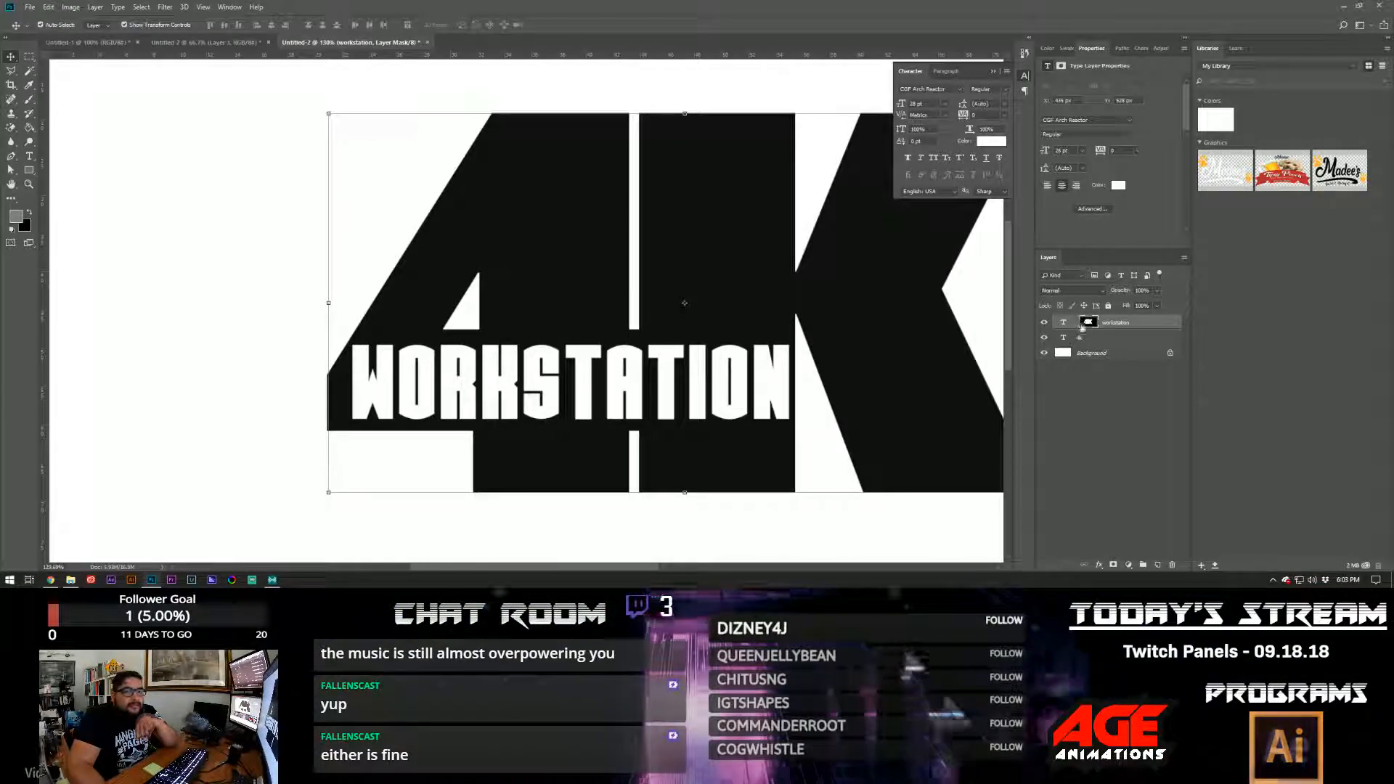
- Target the unlinked "WORKSTATION" layer mask and nudge it slightly down and to the right, independently of the text
{"action": "left_click", "coordinate": [1085, 323]}
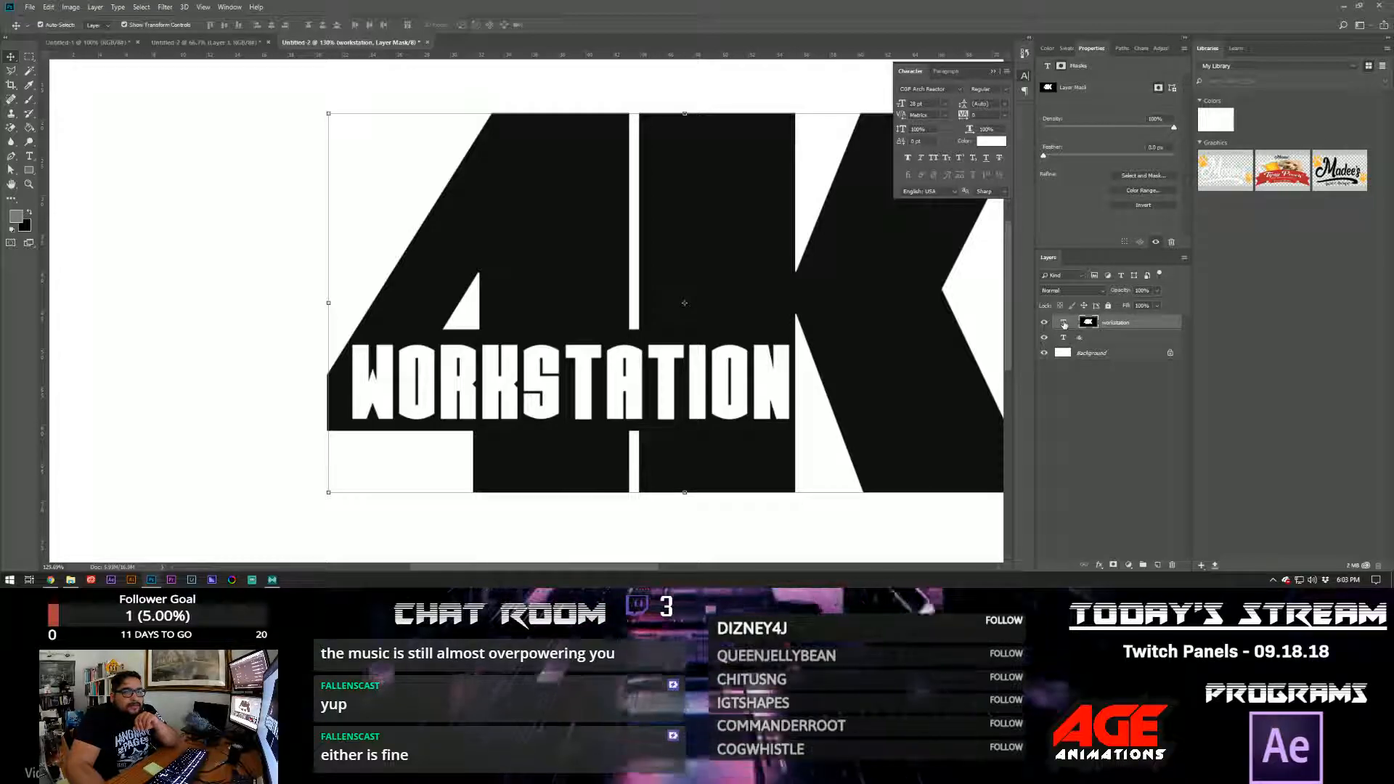
{"action": "left_click", "coordinate": [1063, 323]}
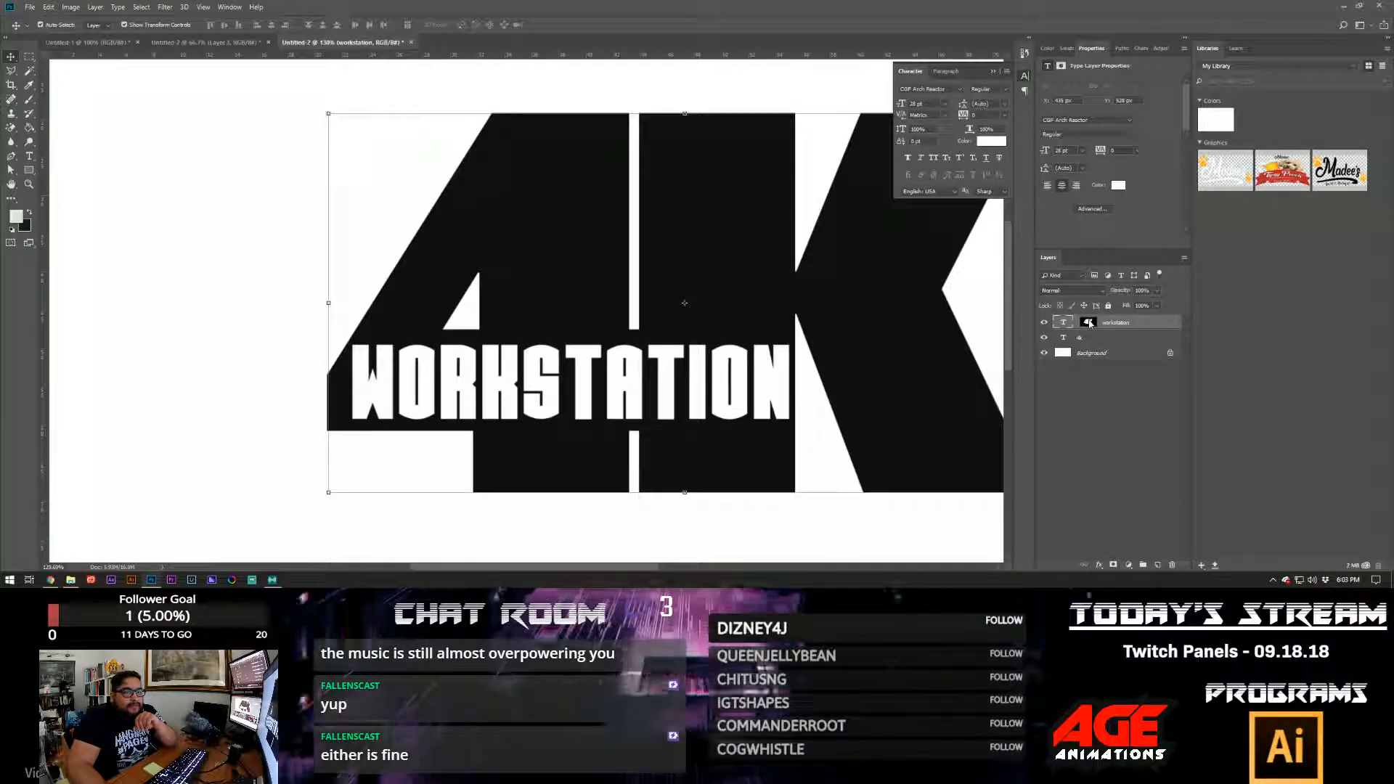
{"action": "left_click", "coordinate": [1088, 323]}
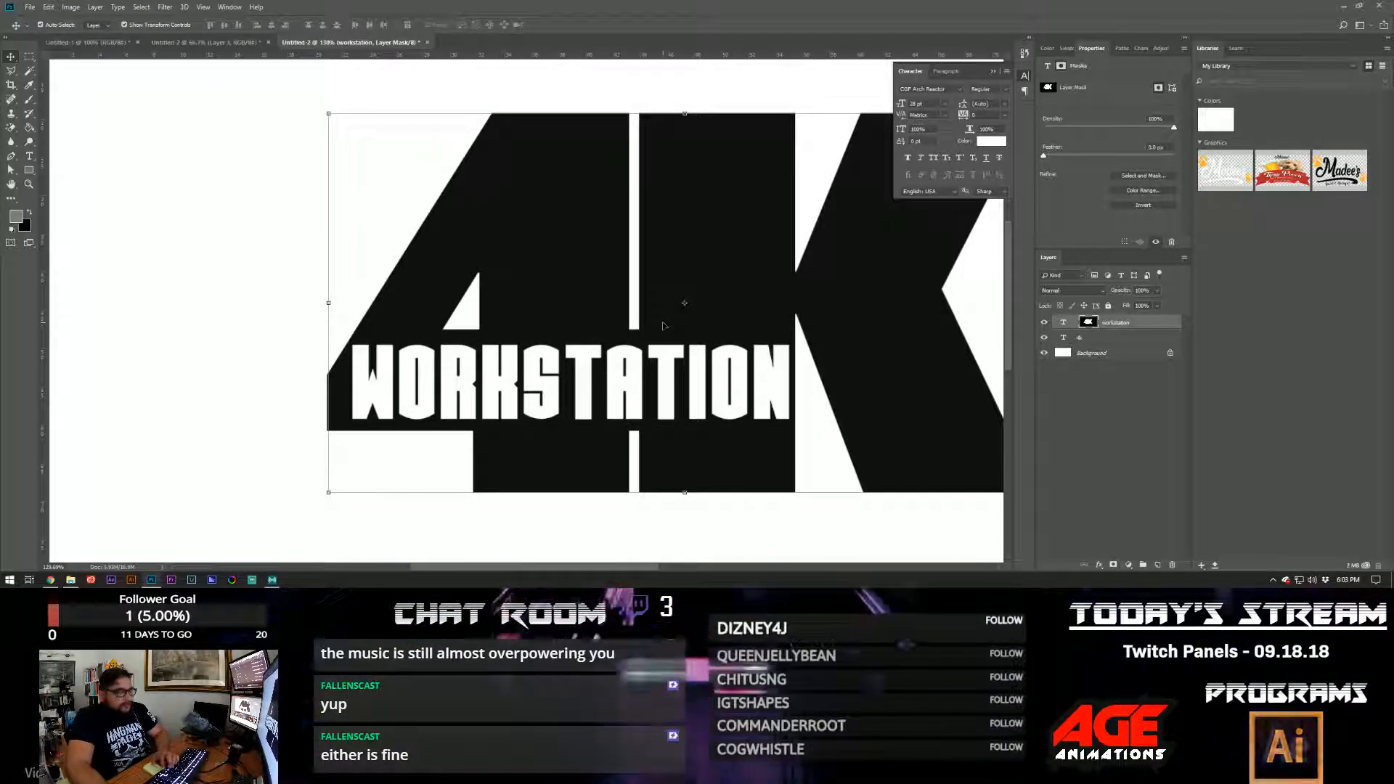
{"action": "key", "text": "shift+Down"}
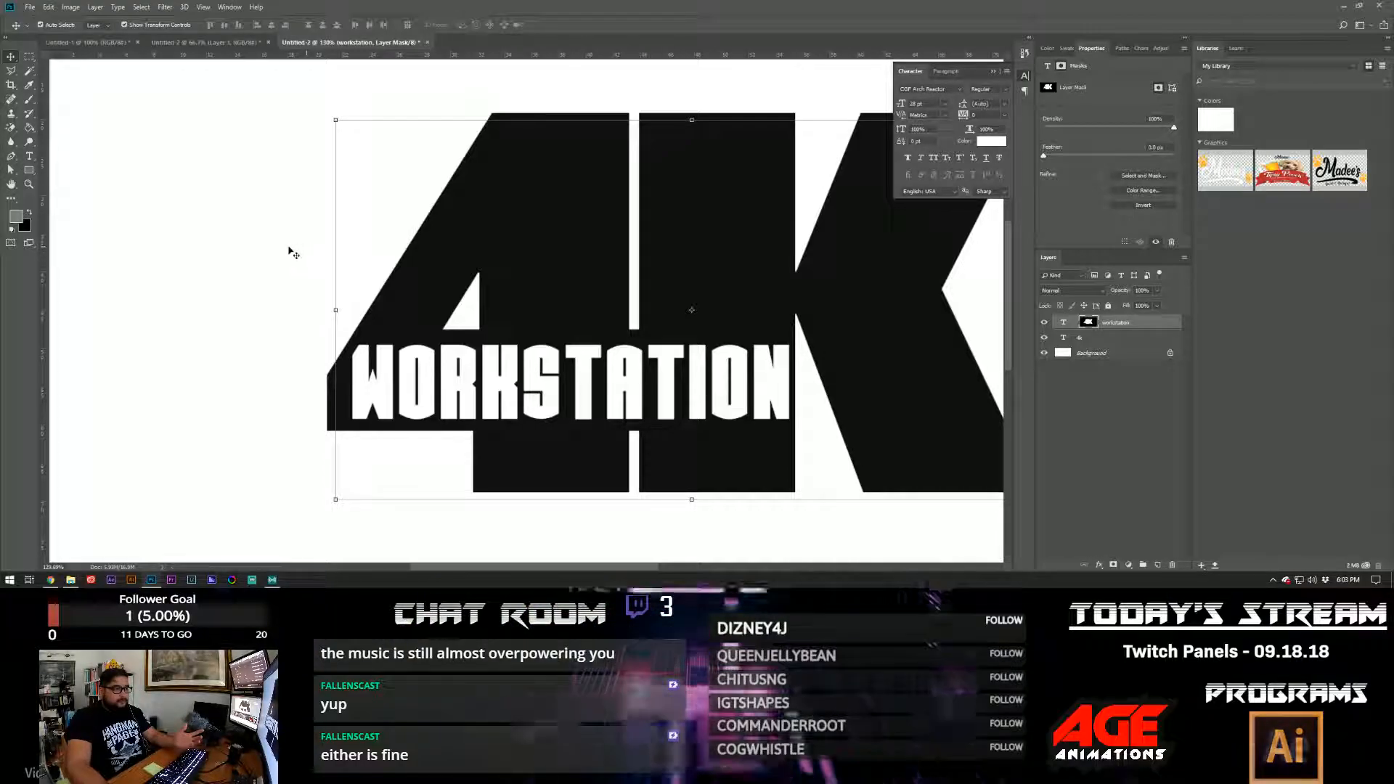
{"action": "left_click", "coordinate": [29, 185]}
{"action": "left_click_drag", "start_coordinate": [825, 332], "coordinate": [709, 334]}
{"action": "left_click_drag", "start_coordinate": [640, 361], "coordinate": [598, 298]}
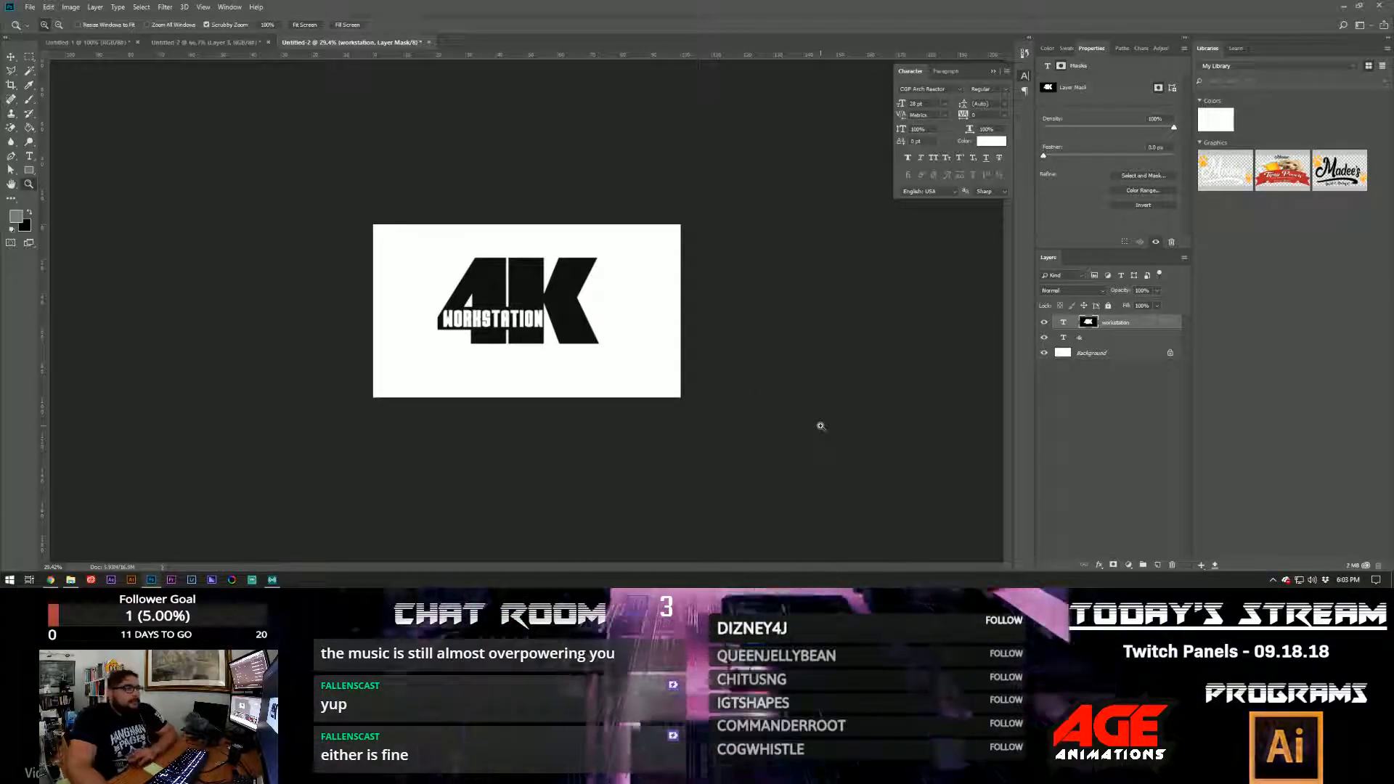
{"action": "left_click_drag", "start_coordinate": [719, 347], "coordinate": [622, 344]}
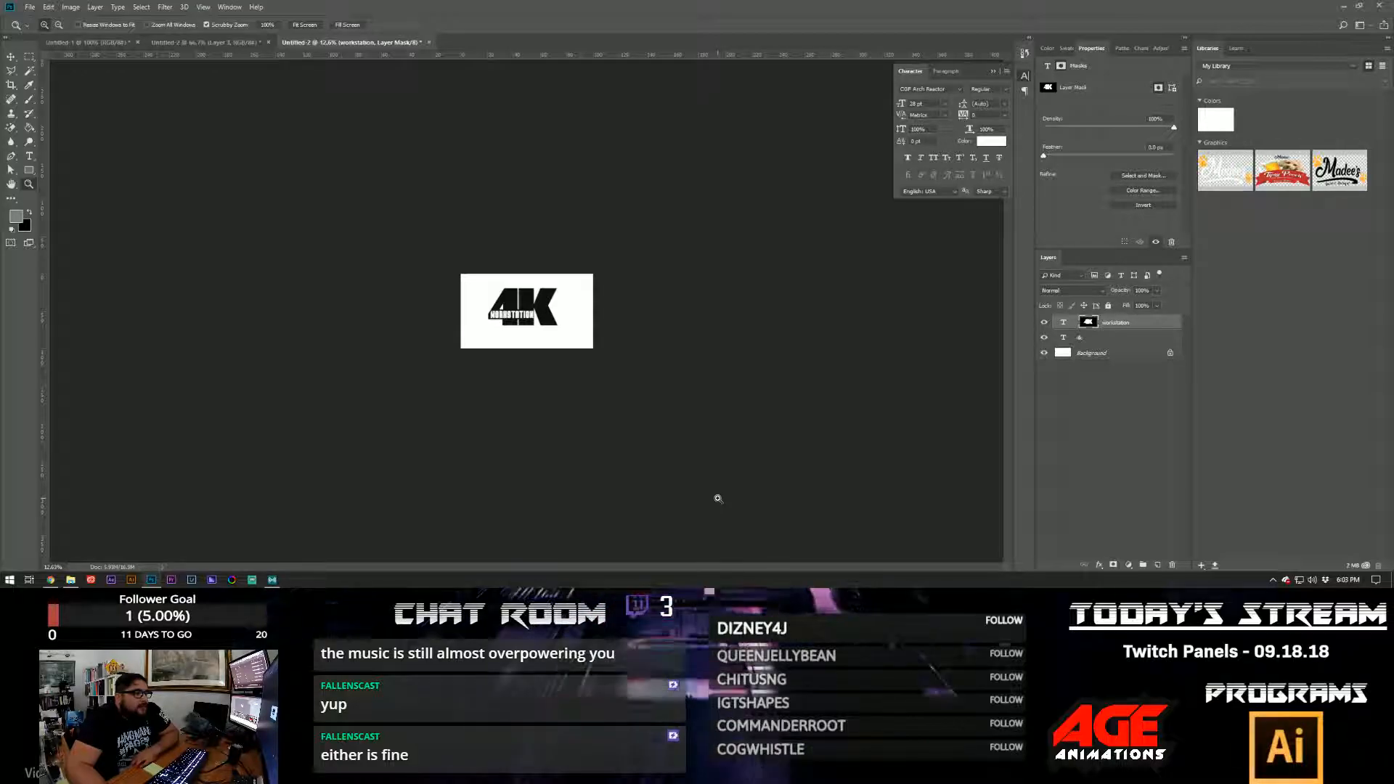
{"action": "left_click_drag", "start_coordinate": [552, 310], "coordinate": [641, 289]}
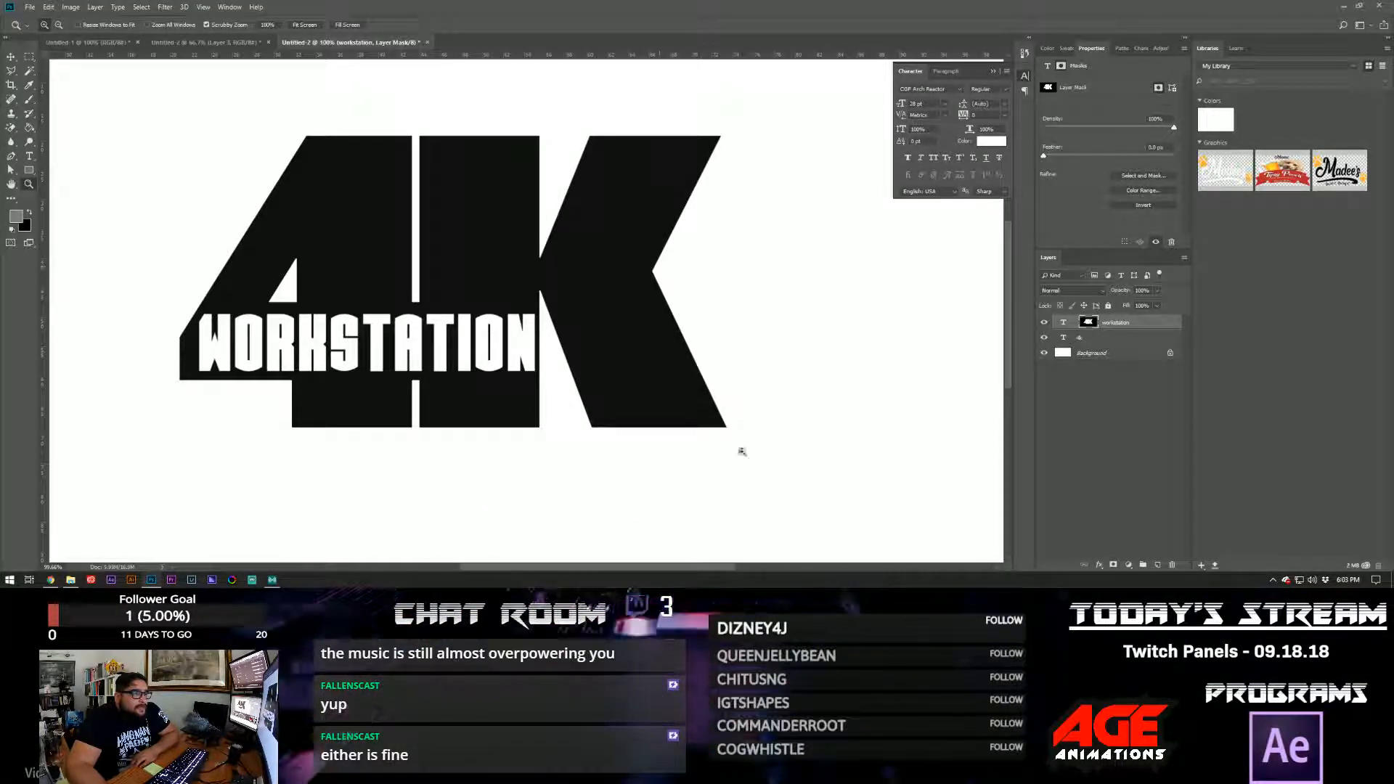
- Change the "WORKSTATION" text to the American Captain font at 34 pt and shift it slightly left inside the "4K"
{"action": "left_click", "coordinate": [1061, 324]}
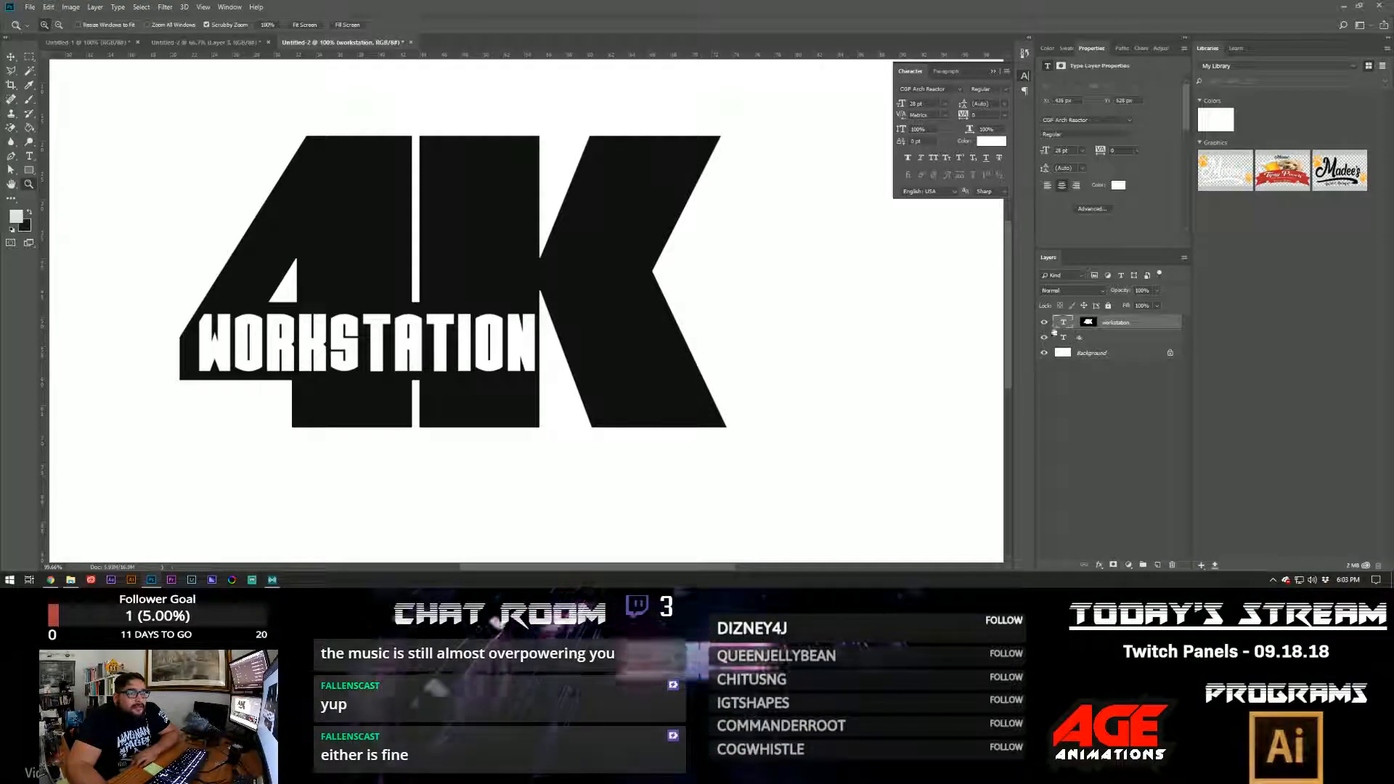
{"action": "left_click", "coordinate": [960, 89]}
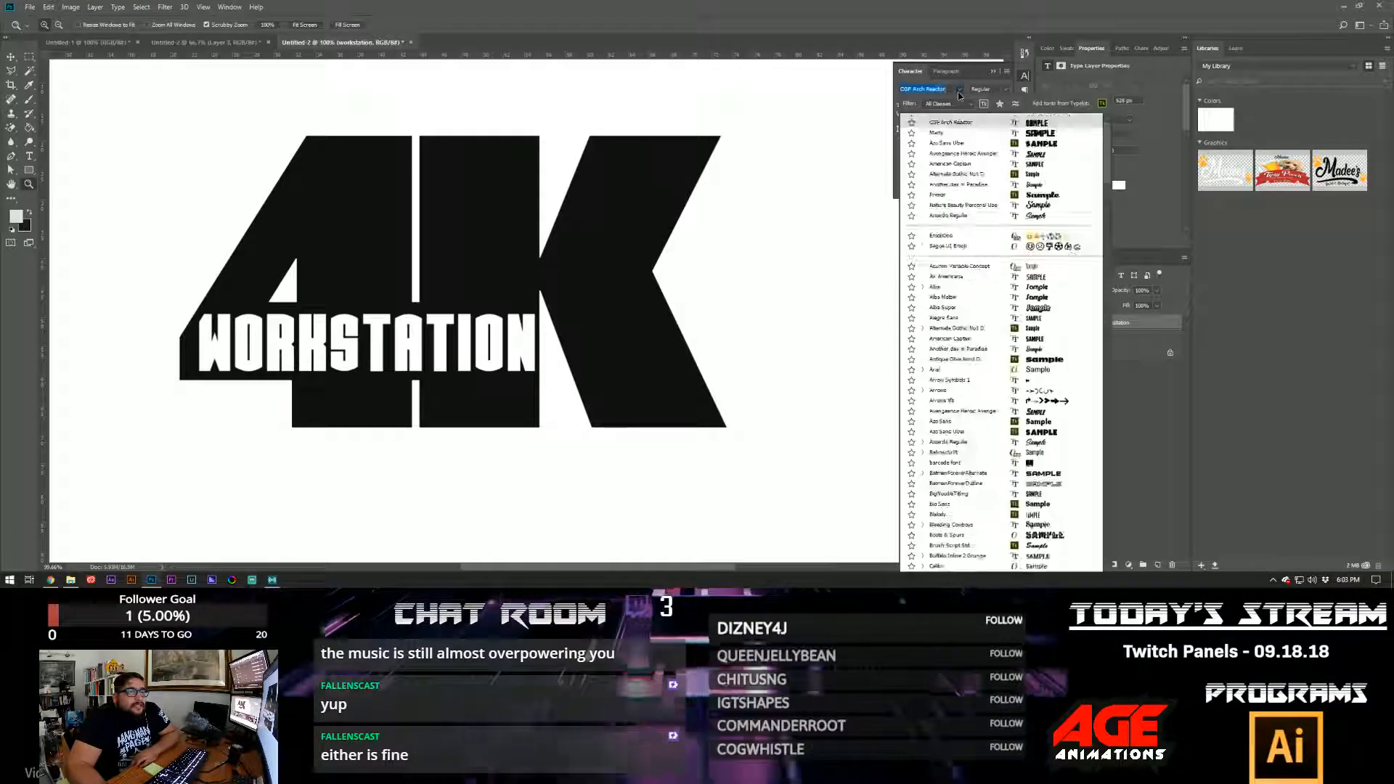
{"action": "left_click", "coordinate": [1014, 166]}
{"action": "left_click_drag", "start_coordinate": [902, 105], "coordinate": [908, 106]}
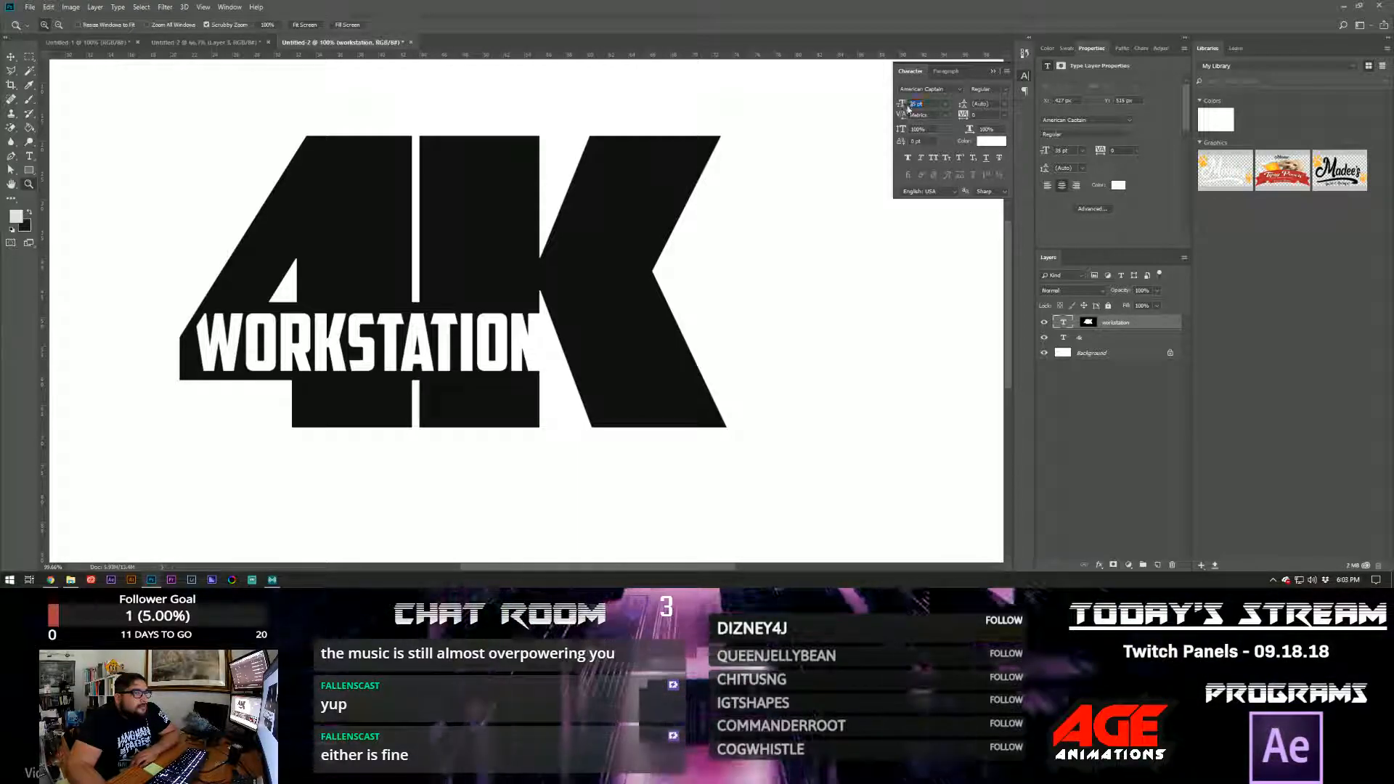
{"action": "left_click_drag", "start_coordinate": [904, 106], "coordinate": [903, 106]}
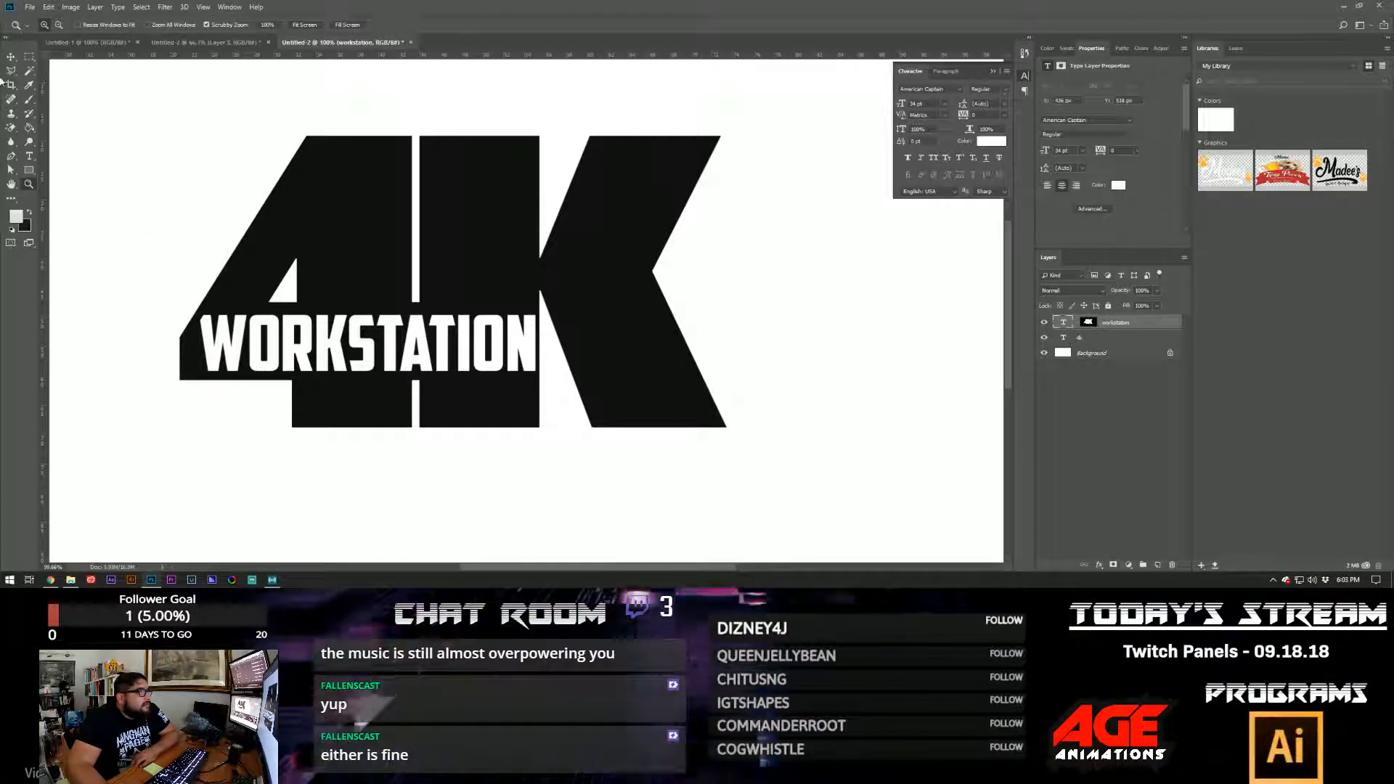
{"action": "left_click_drag", "start_coordinate": [337, 351], "coordinate": [328, 351]}
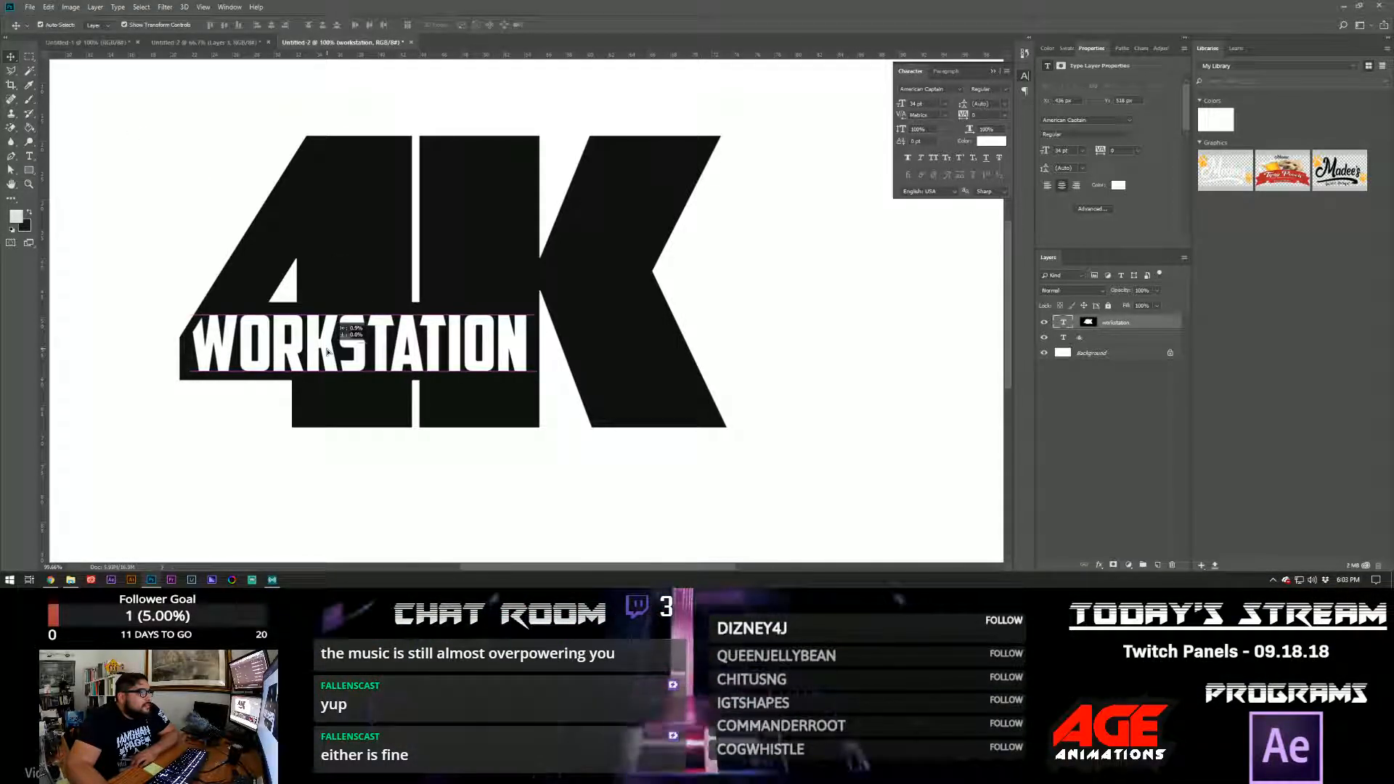
{"action": "left_click", "coordinate": [423, 522]}
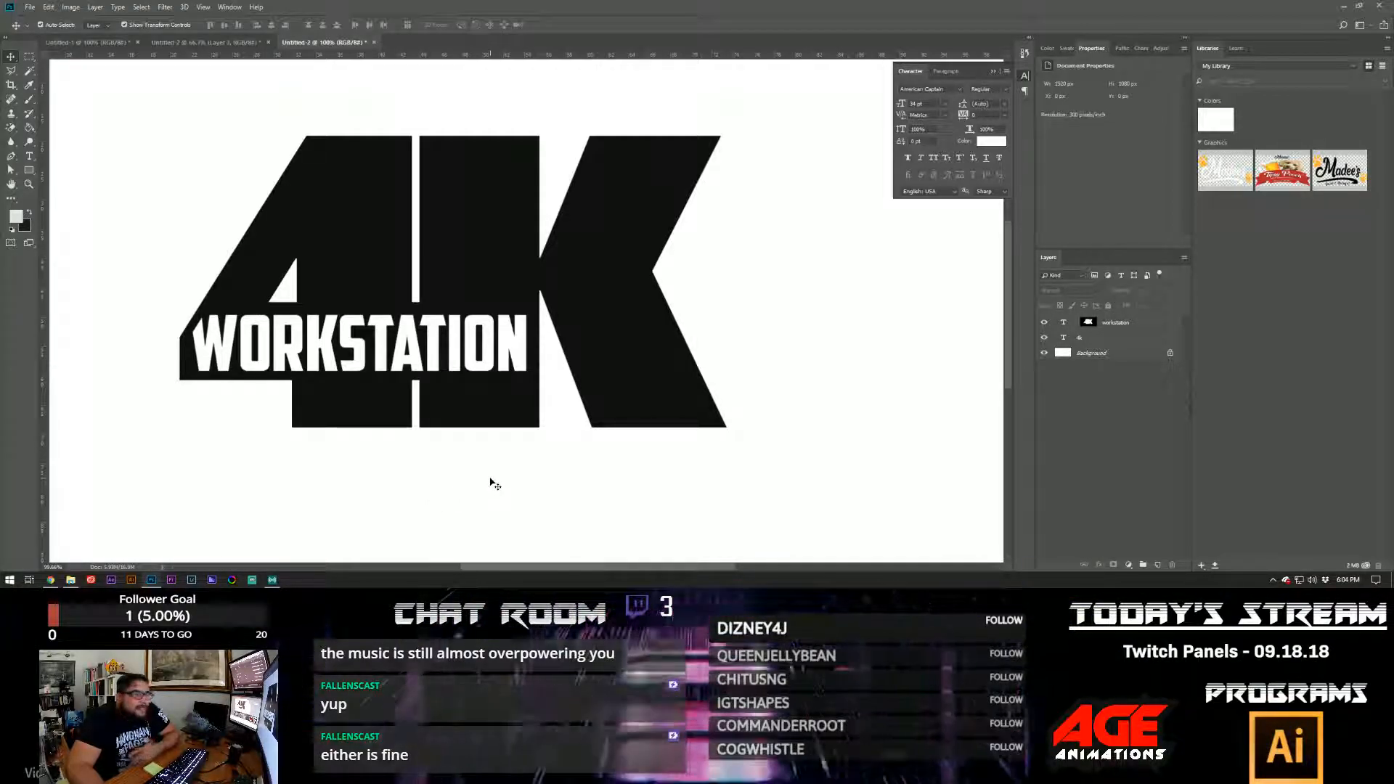
- Enlarge the "WORKSTATION" text slightly and left-align its paragraph
{"action": "left_click", "coordinate": [515, 336]}
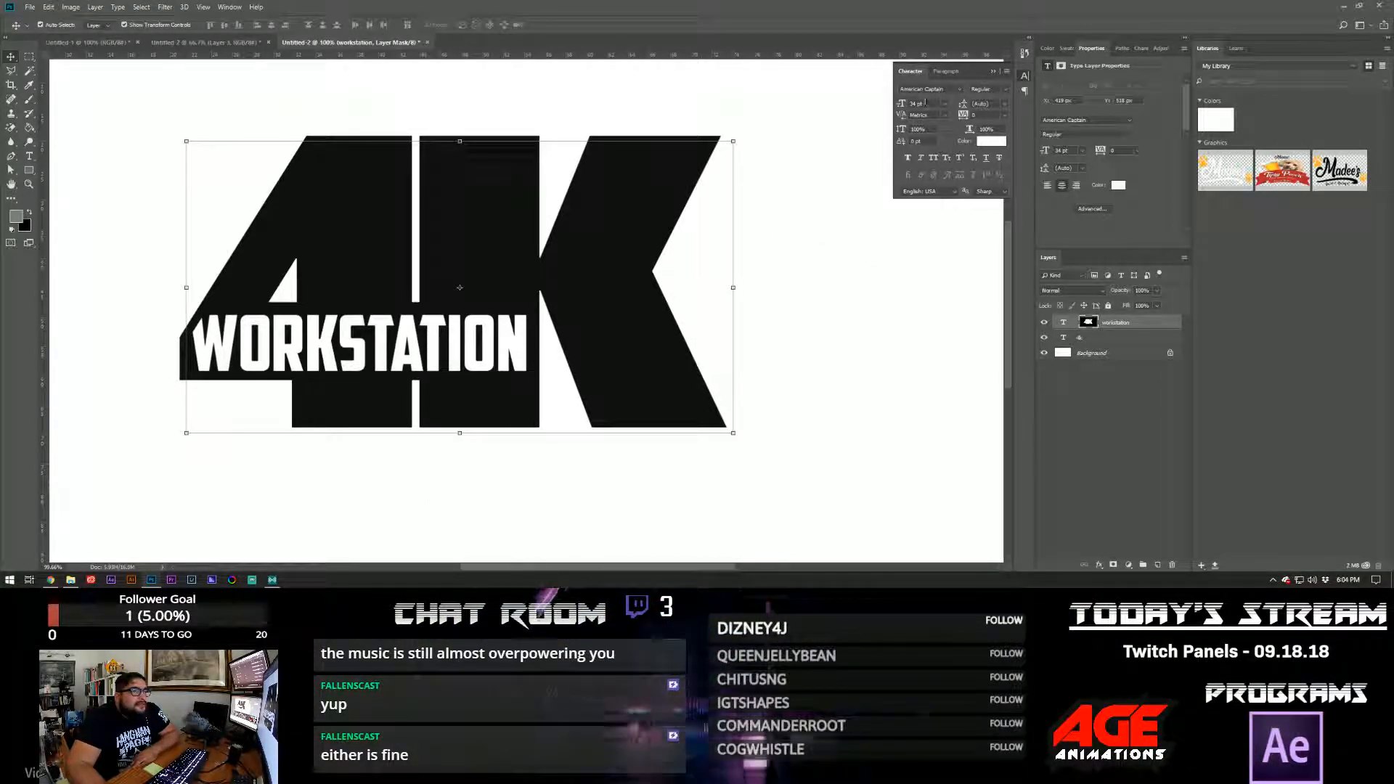
{"action": "left_click", "coordinate": [947, 70]}
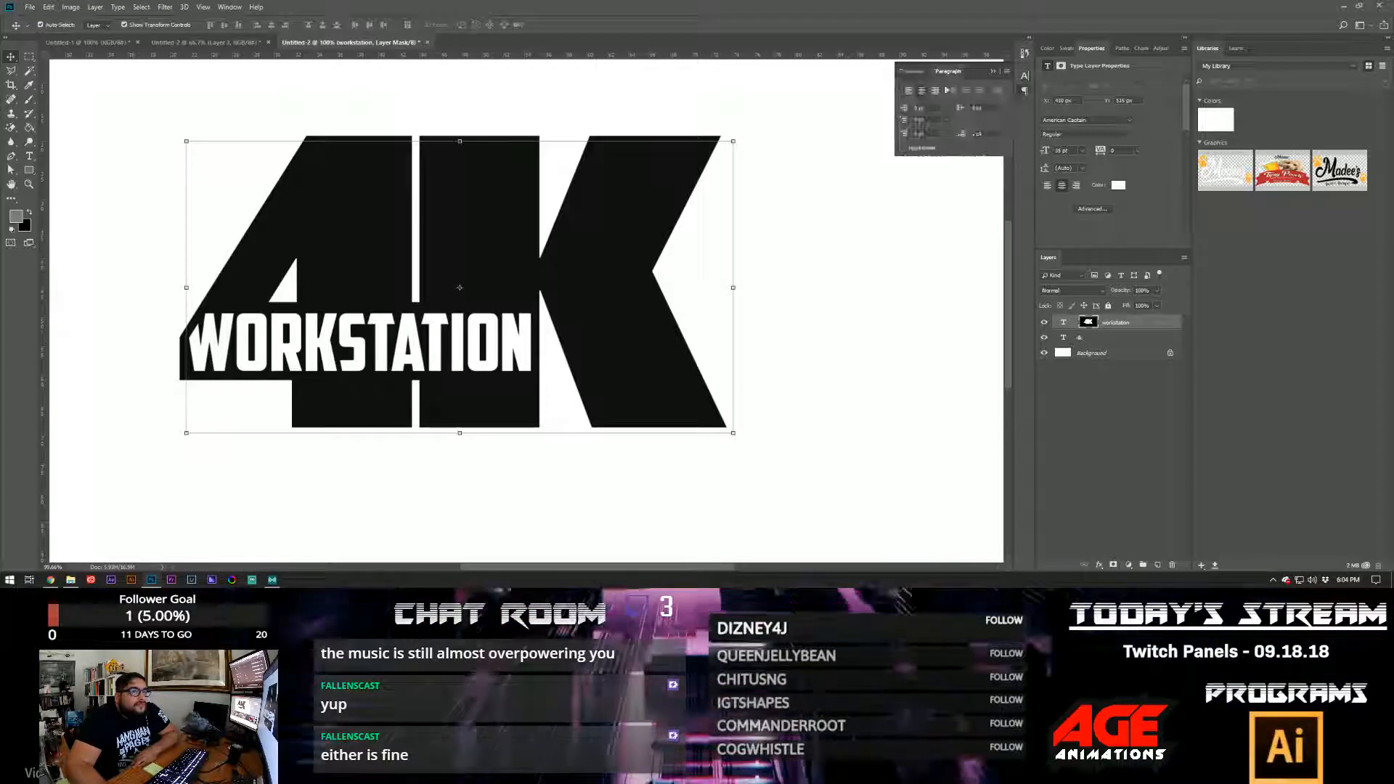
{"action": "left_click", "coordinate": [908, 92]}
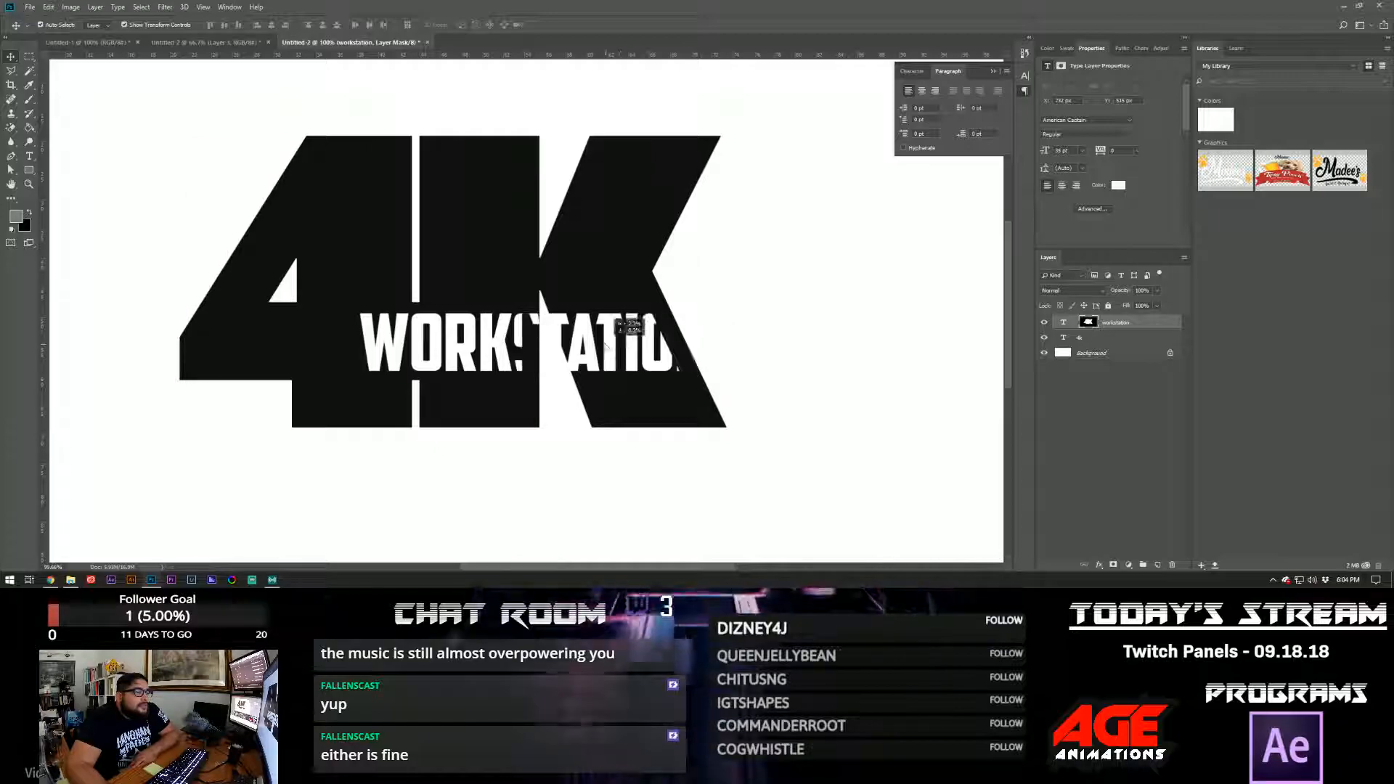
- Undo the accidental layer mask move, then target the "WORKSTATION" text itself and move it back left to start inside the "4"
{"action": "left_click", "coordinate": [48, 7]}
{"action": "left_click", "coordinate": [56, 19]}
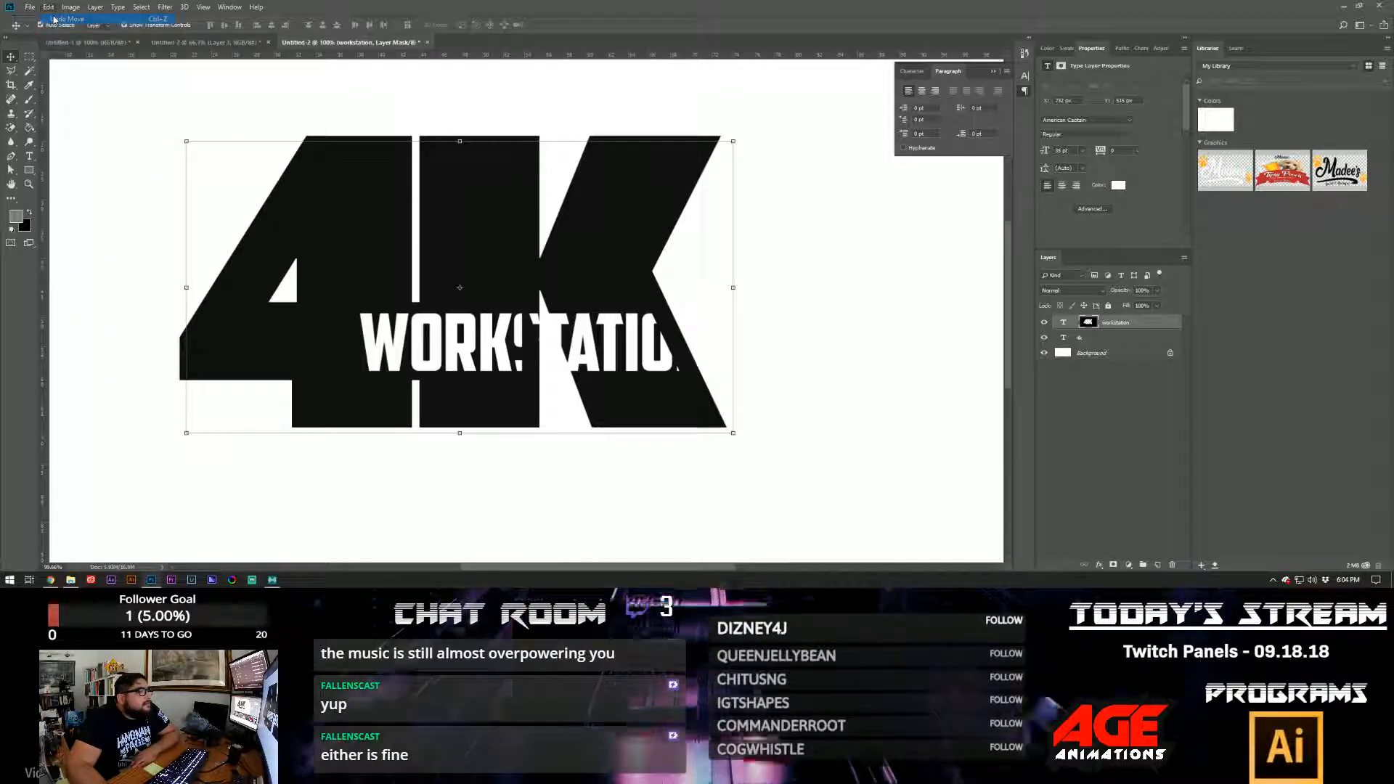
{"action": "left_click", "coordinate": [1062, 323]}
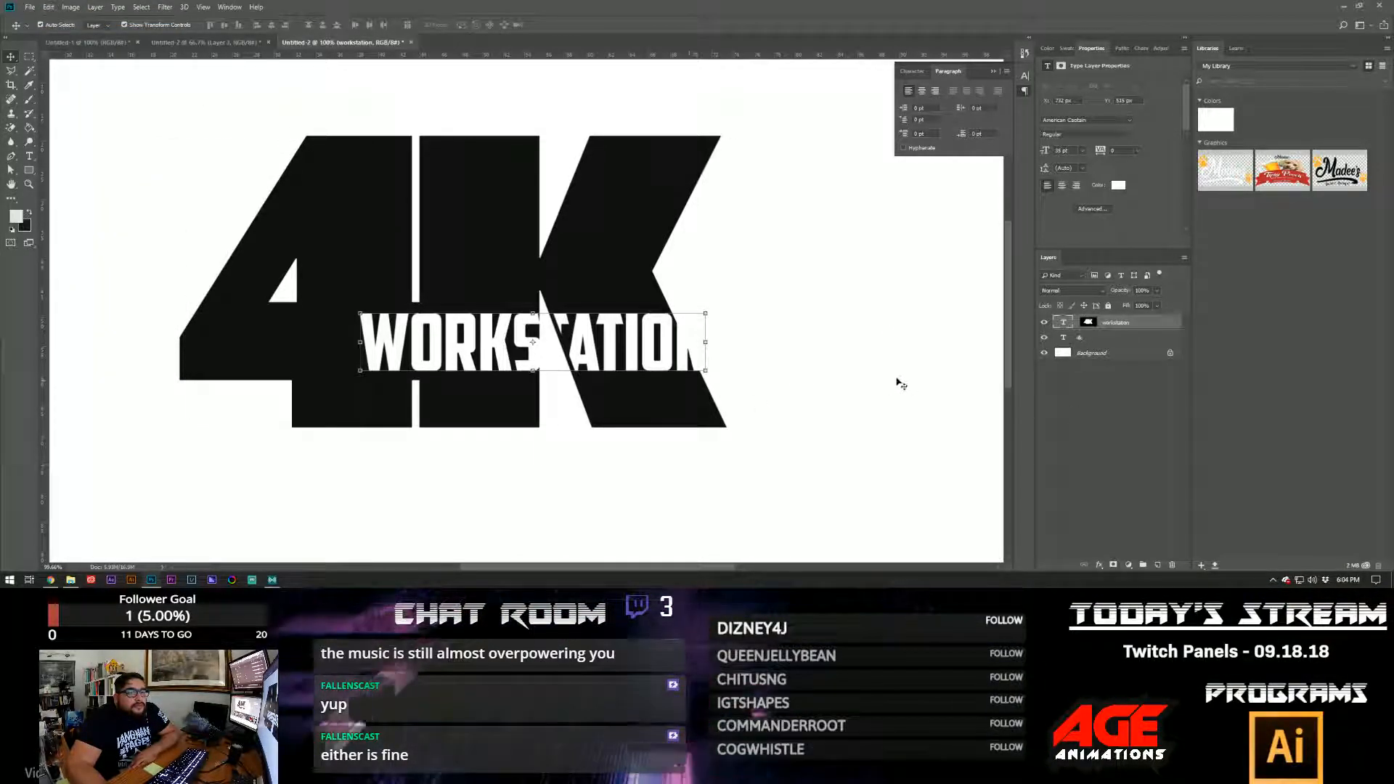
{"action": "left_click_drag", "start_coordinate": [467, 349], "coordinate": [302, 349]}
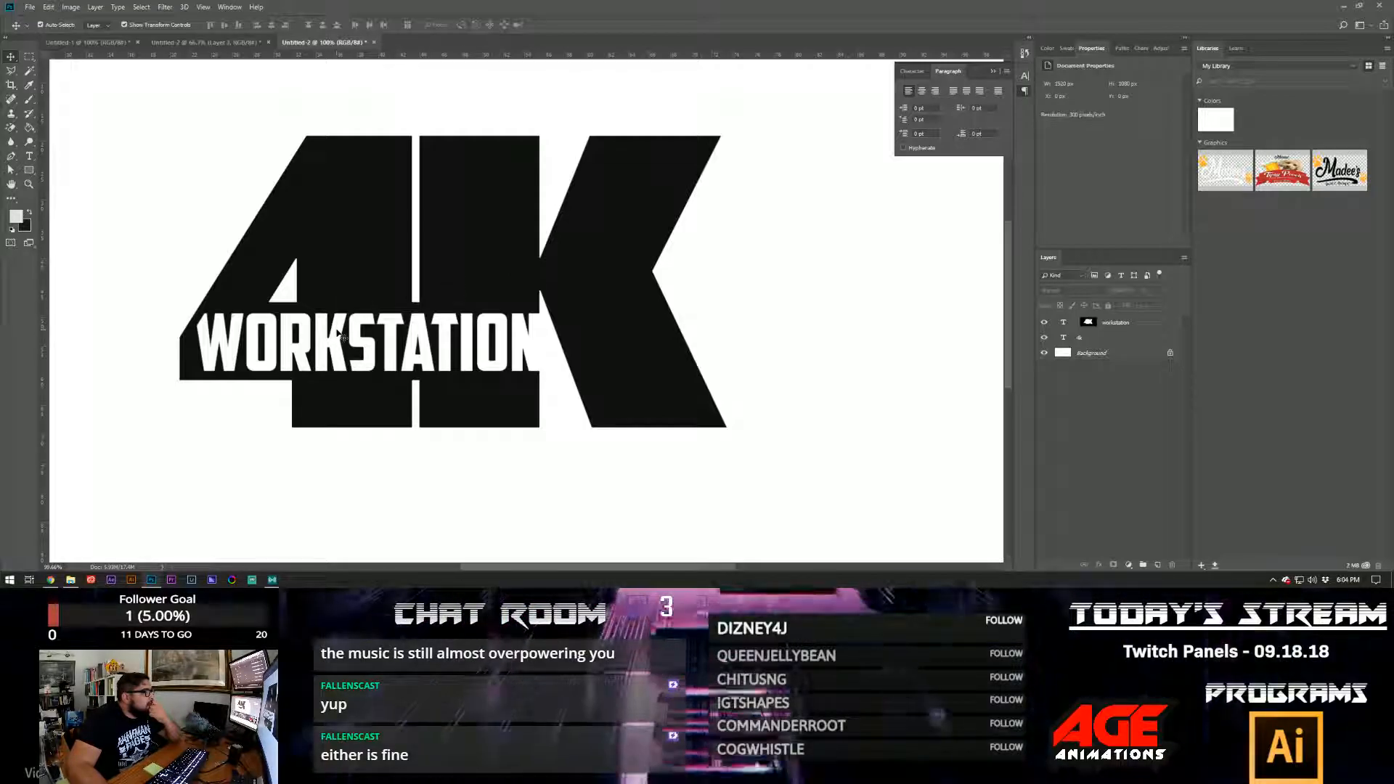
{"action": "key", "text": "z"}
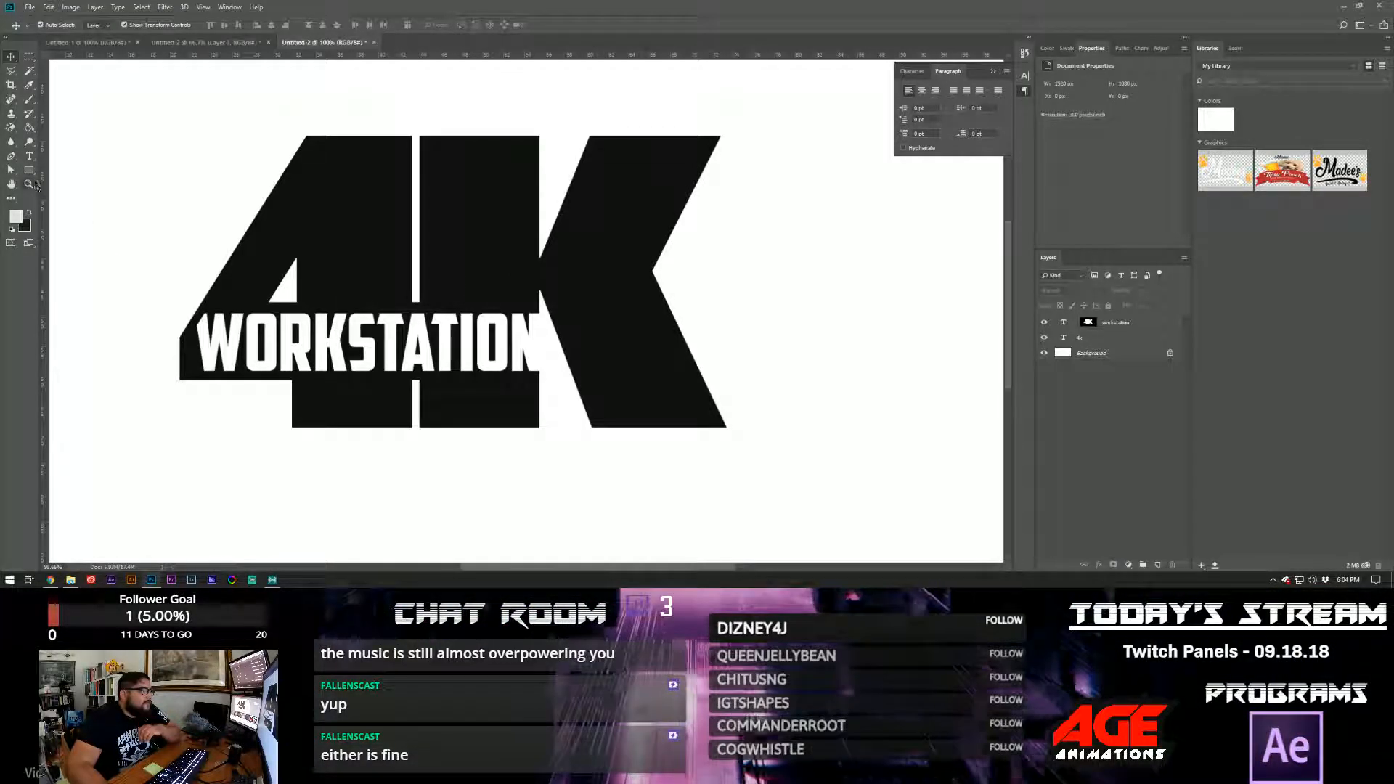
{"action": "mouse_move", "coordinate": [654, 274]}
{"action": "left_mouse_down"}
{"action": "mouse_move", "coordinate": [572, 262]}
{"action": "mouse_move", "coordinate": [647, 258]}
{"action": "left_mouse_up"}
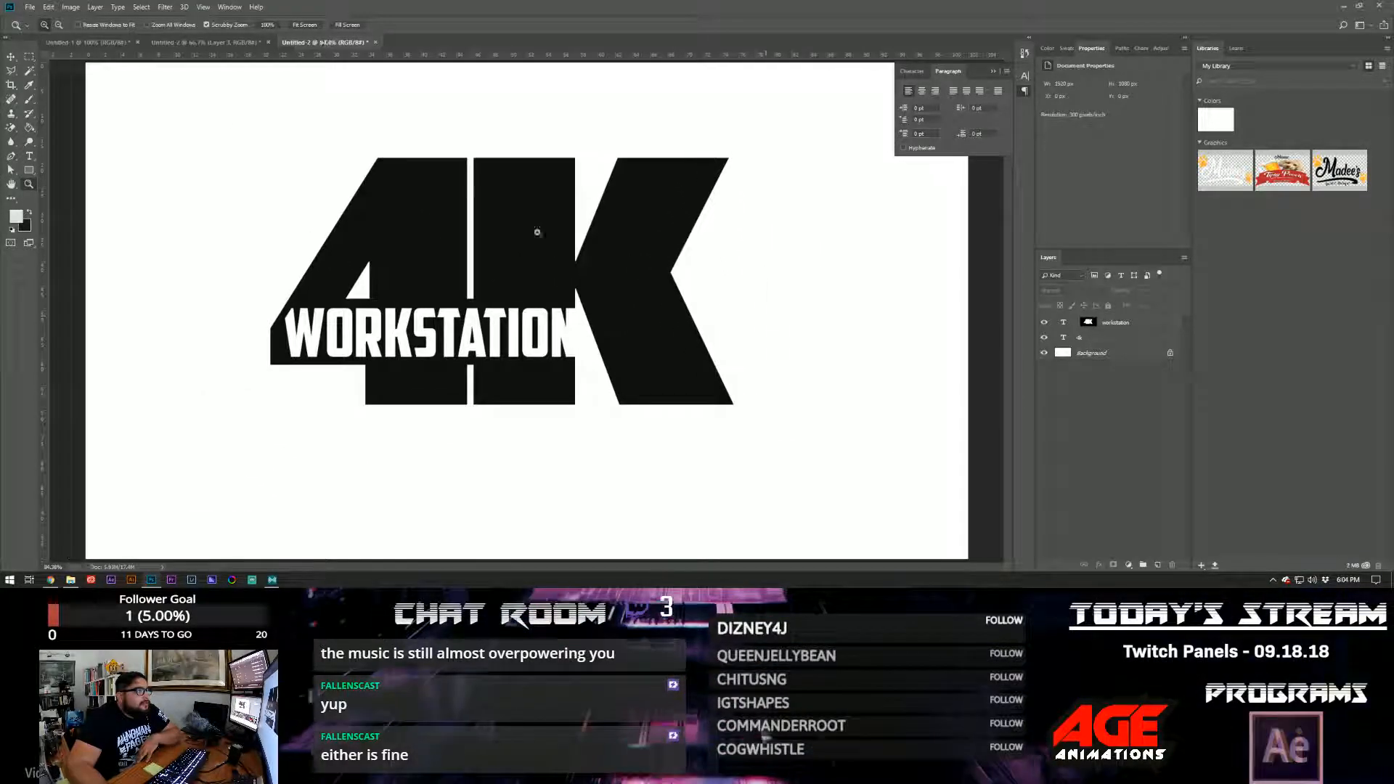
{"action": "left_click", "coordinate": [429, 344]}
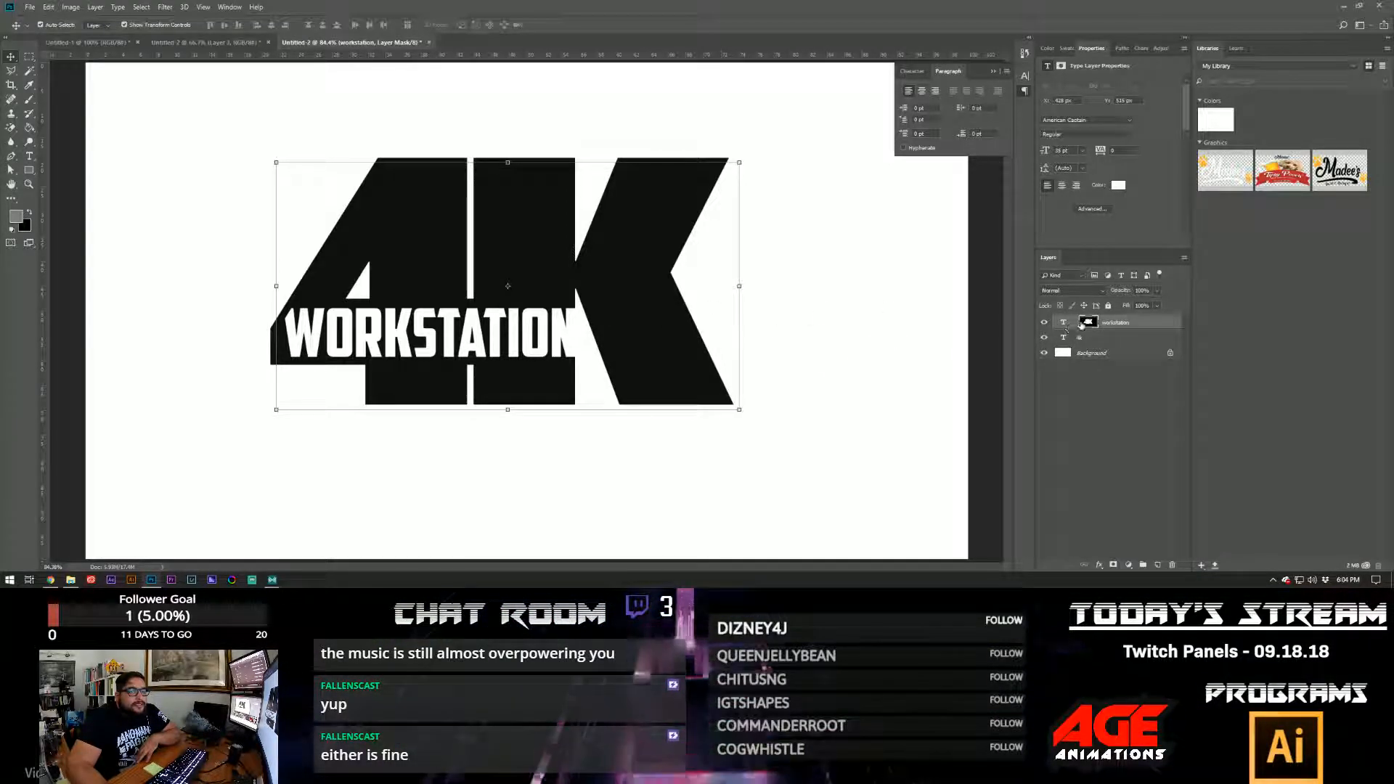
{"action": "right_click", "coordinate": [1094, 324]}
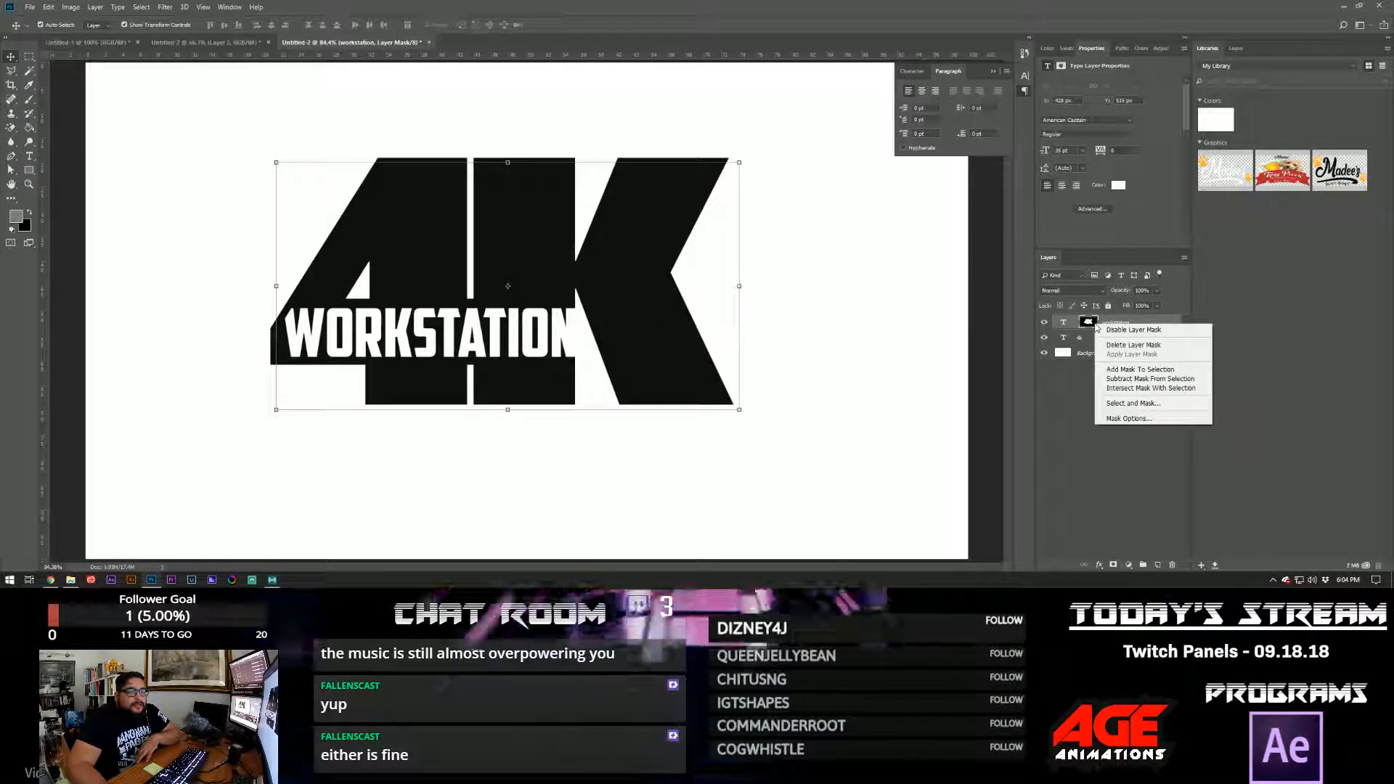
{"action": "left_click", "coordinate": [1121, 419]}
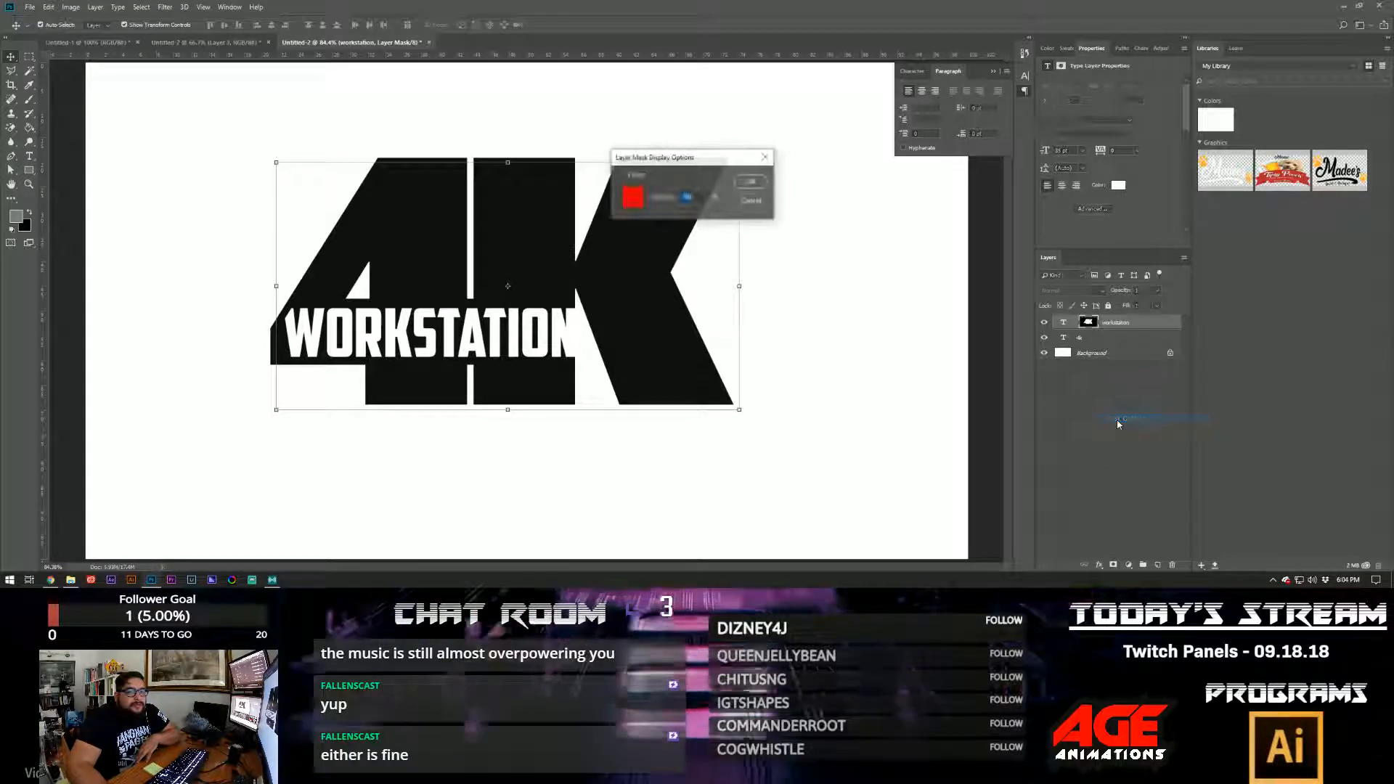
{"action": "left_click", "coordinate": [760, 204]}
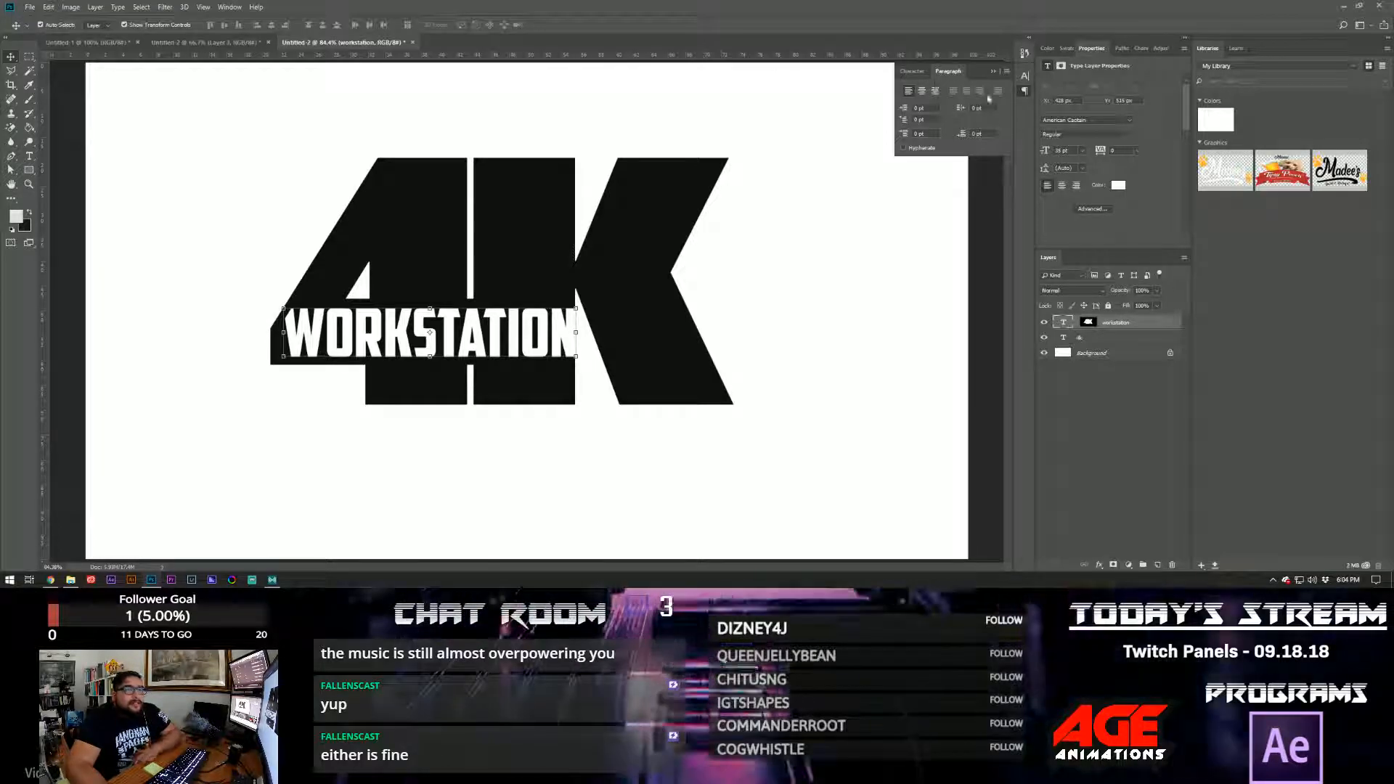
- Browse fonts for the "WORKSTATION" text, apply the Litchis on Velvet script font, and capitalize its first letter to read "Workstation"
{"action": "left_click", "coordinate": [1133, 124]}
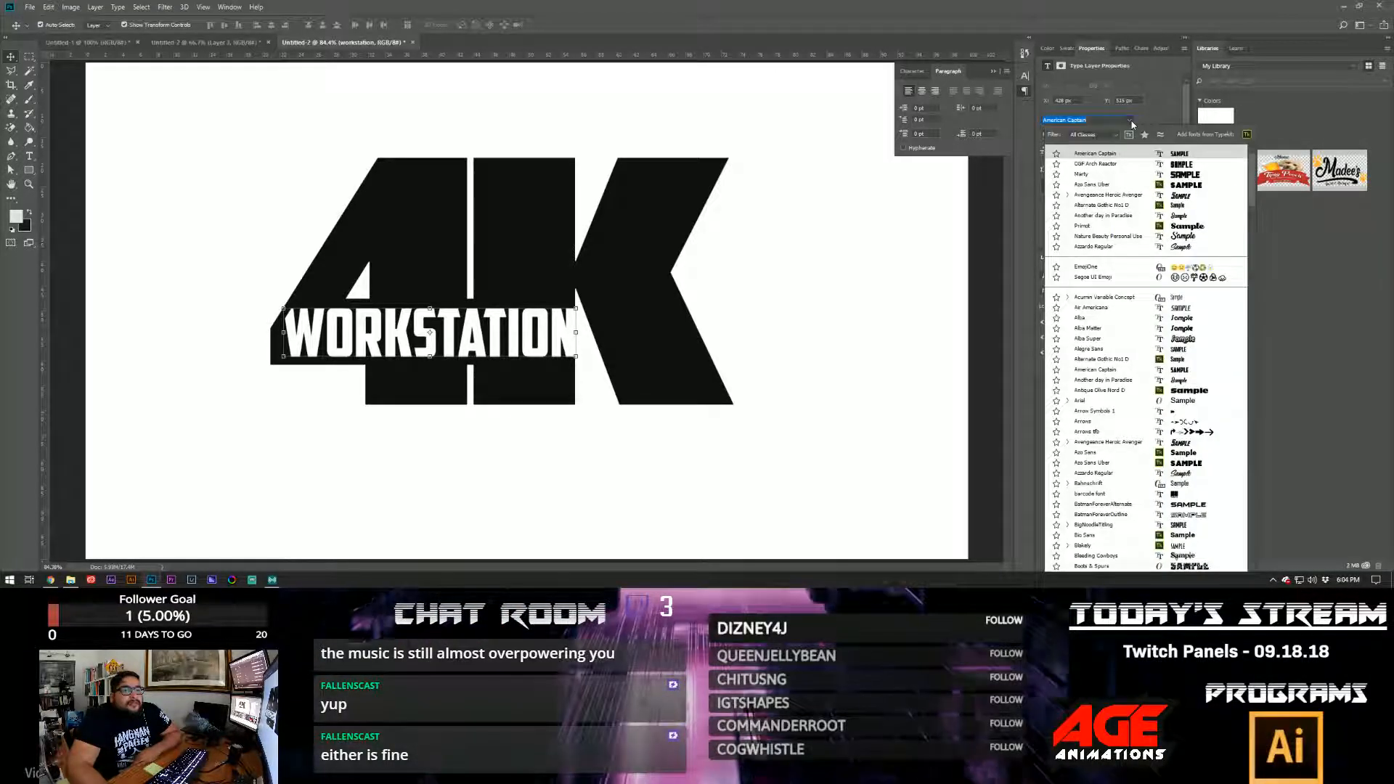
{"action": "scroll", "coordinate": [1165, 339], "scroll_direction": "down", "scroll_amount": 4}
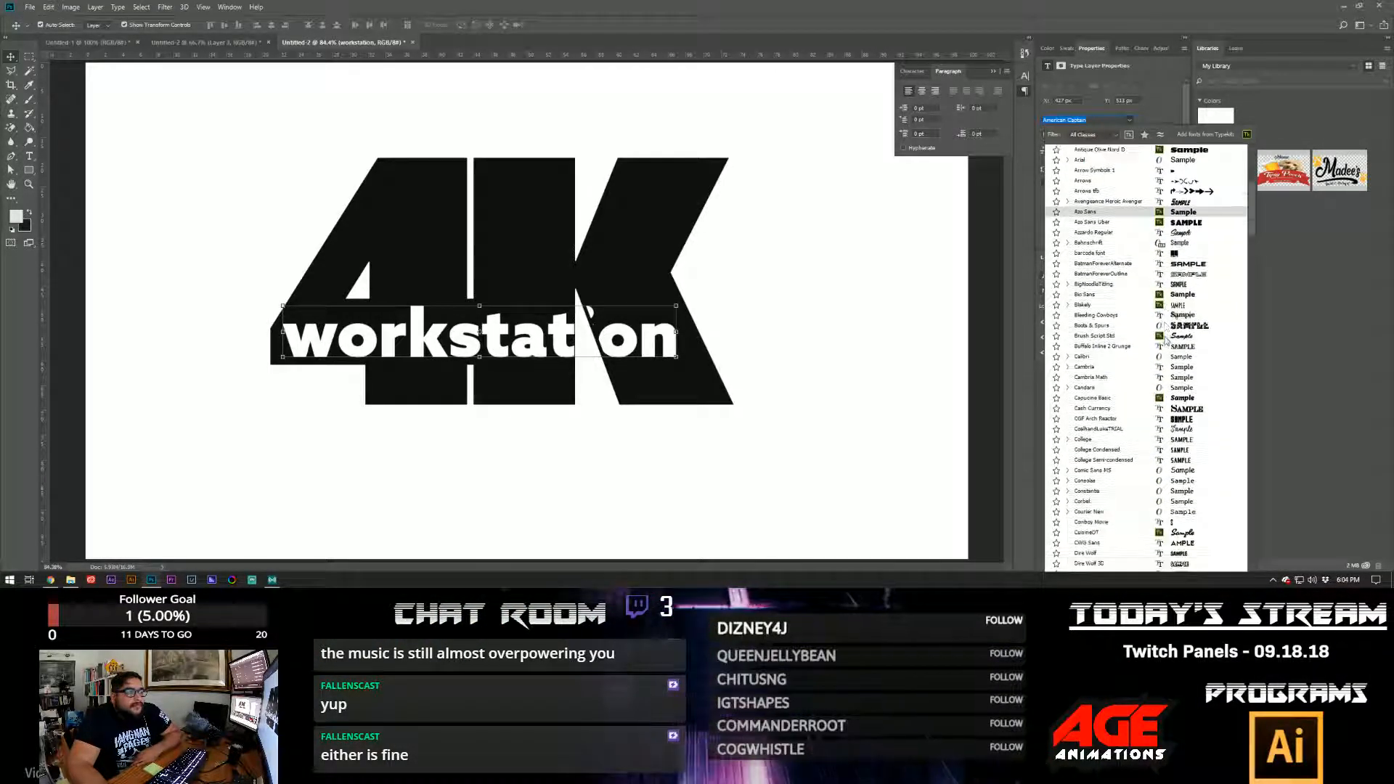
{"action": "scroll", "coordinate": [1164, 339], "scroll_direction": "down", "scroll_amount": 5}
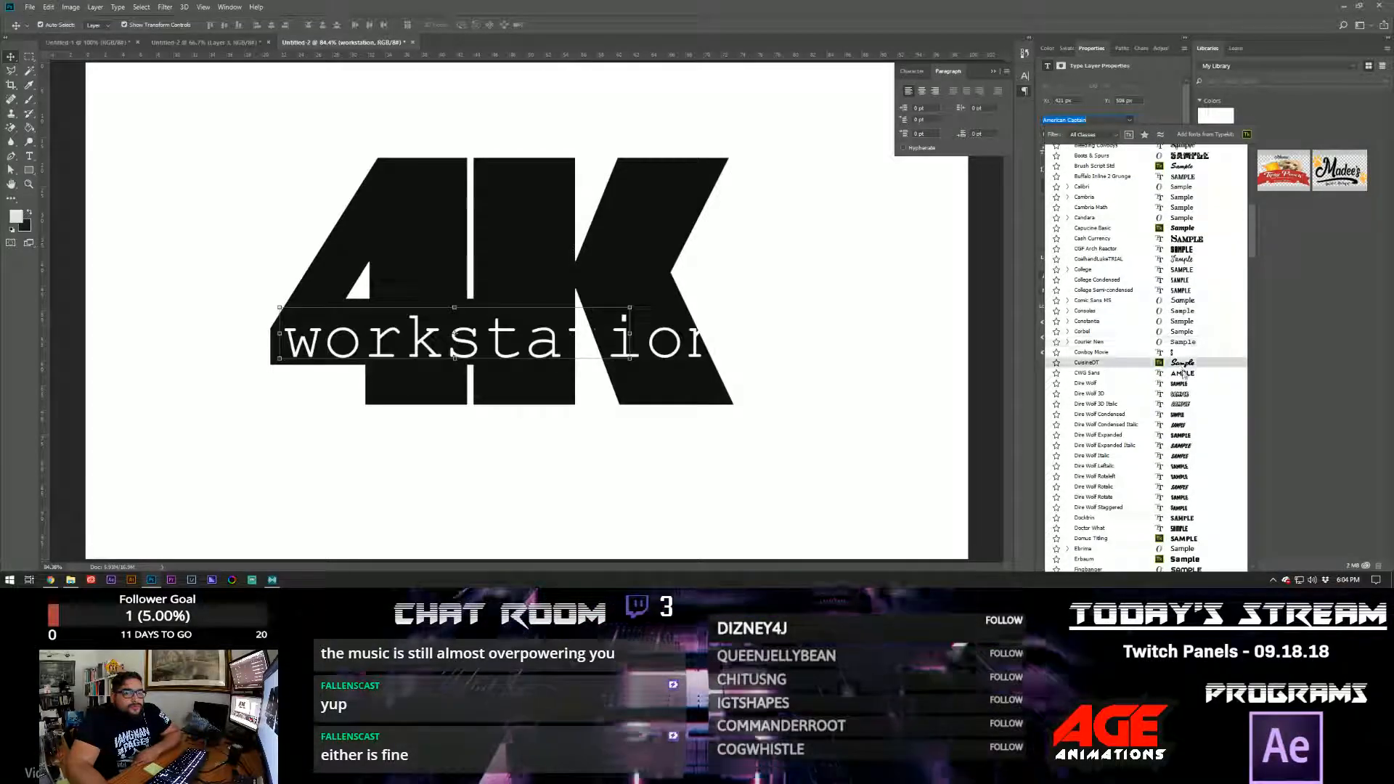
{"action": "scroll", "coordinate": [1184, 375], "scroll_direction": "down", "scroll_amount": 1}
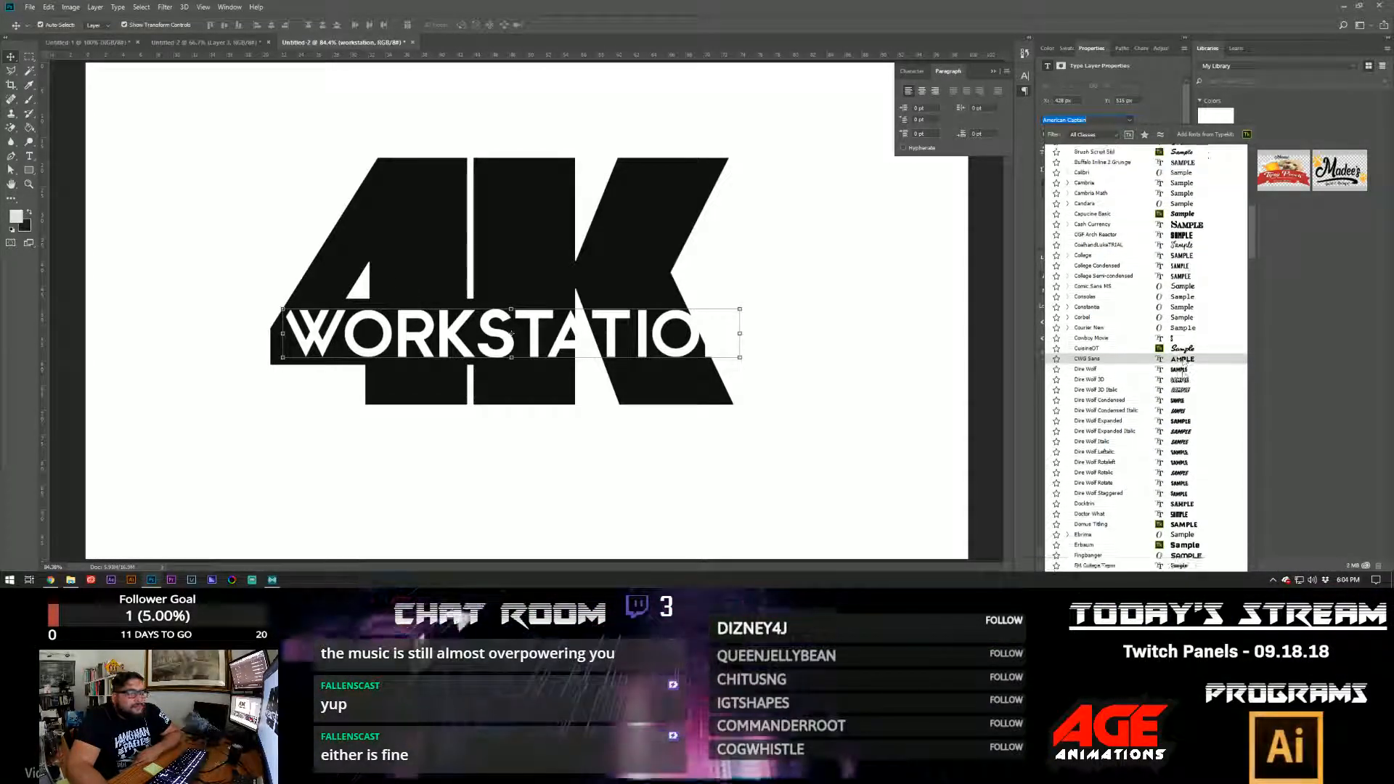
{"action": "scroll", "coordinate": [1184, 376], "scroll_direction": "down", "scroll_amount": 2}
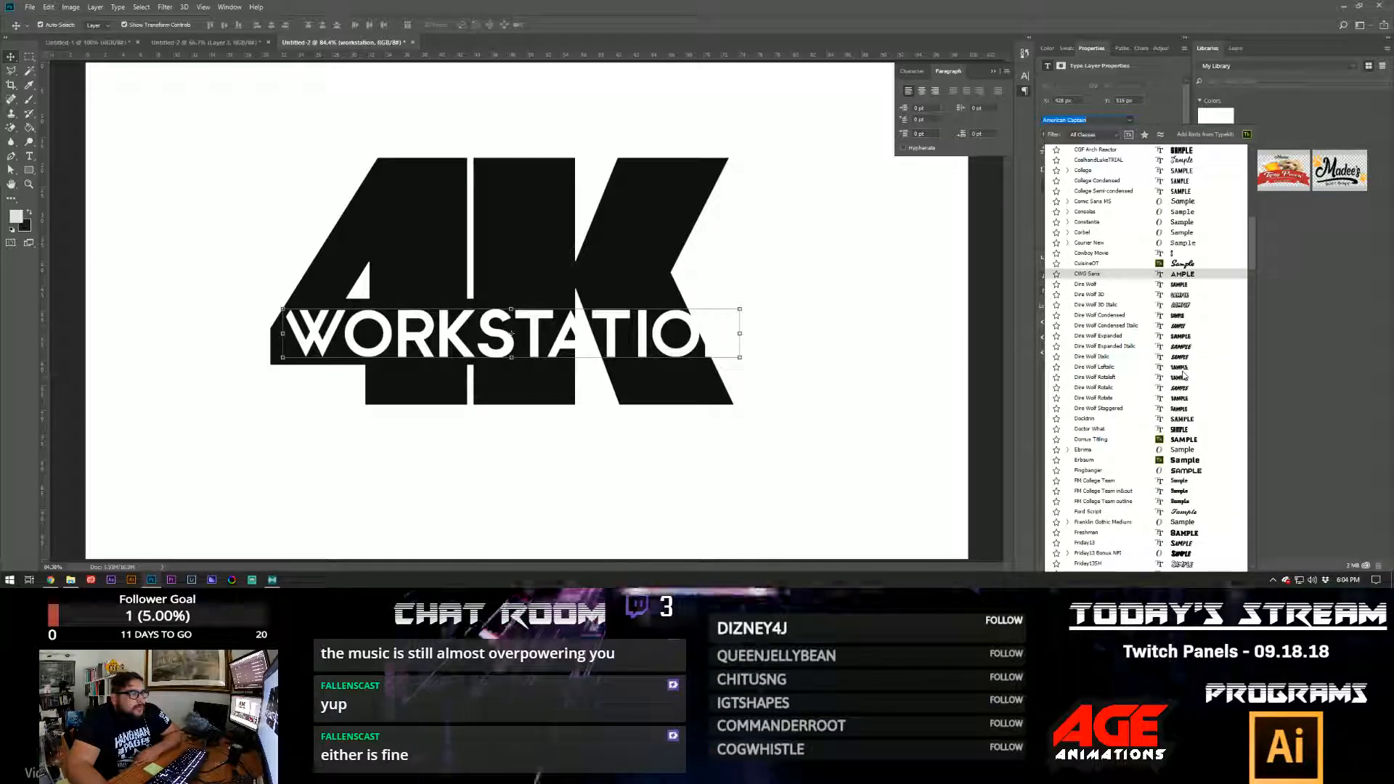
{"action": "scroll", "coordinate": [1183, 375], "scroll_direction": "down", "scroll_amount": 2}
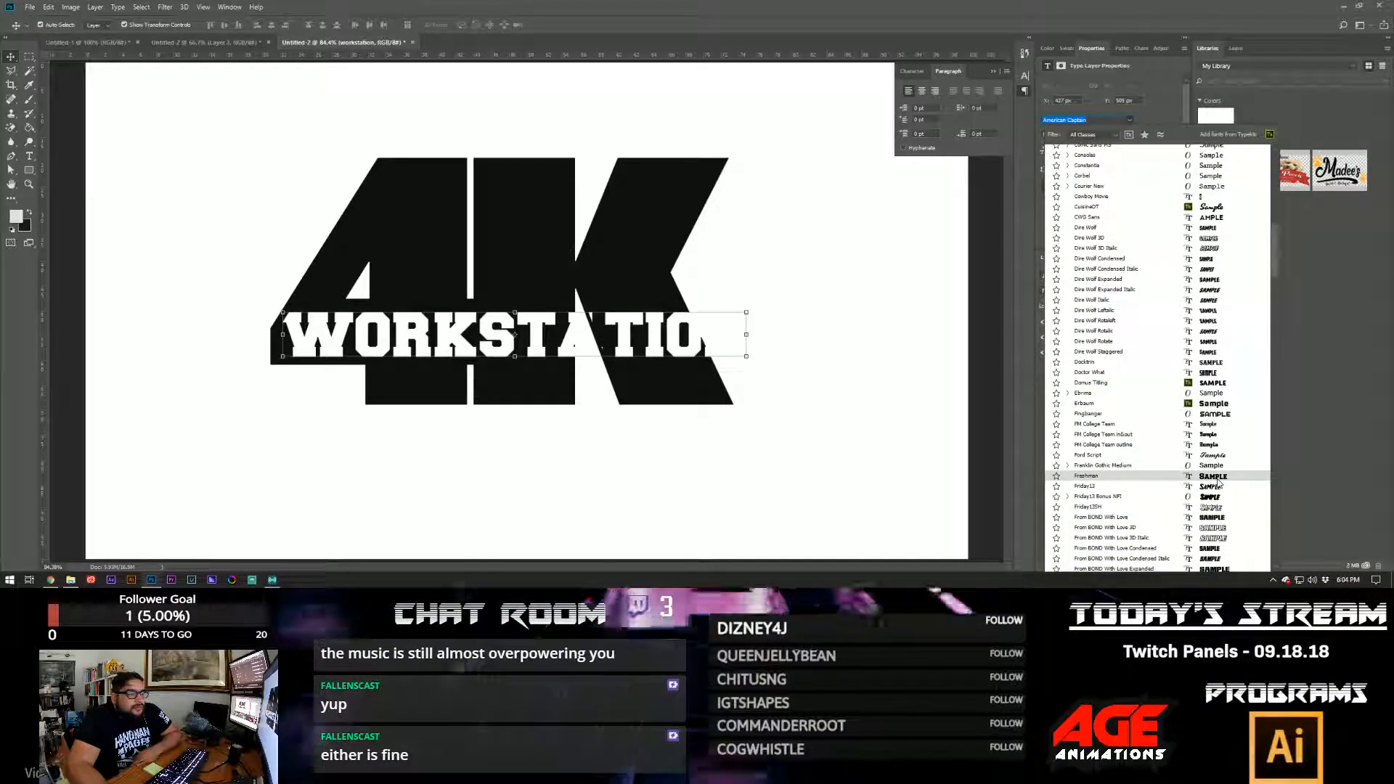
{"action": "scroll", "coordinate": [1220, 482], "scroll_direction": "down", "scroll_amount": 3}
{"action": "scroll", "coordinate": [1217, 484], "scroll_direction": "down", "scroll_amount": 6}
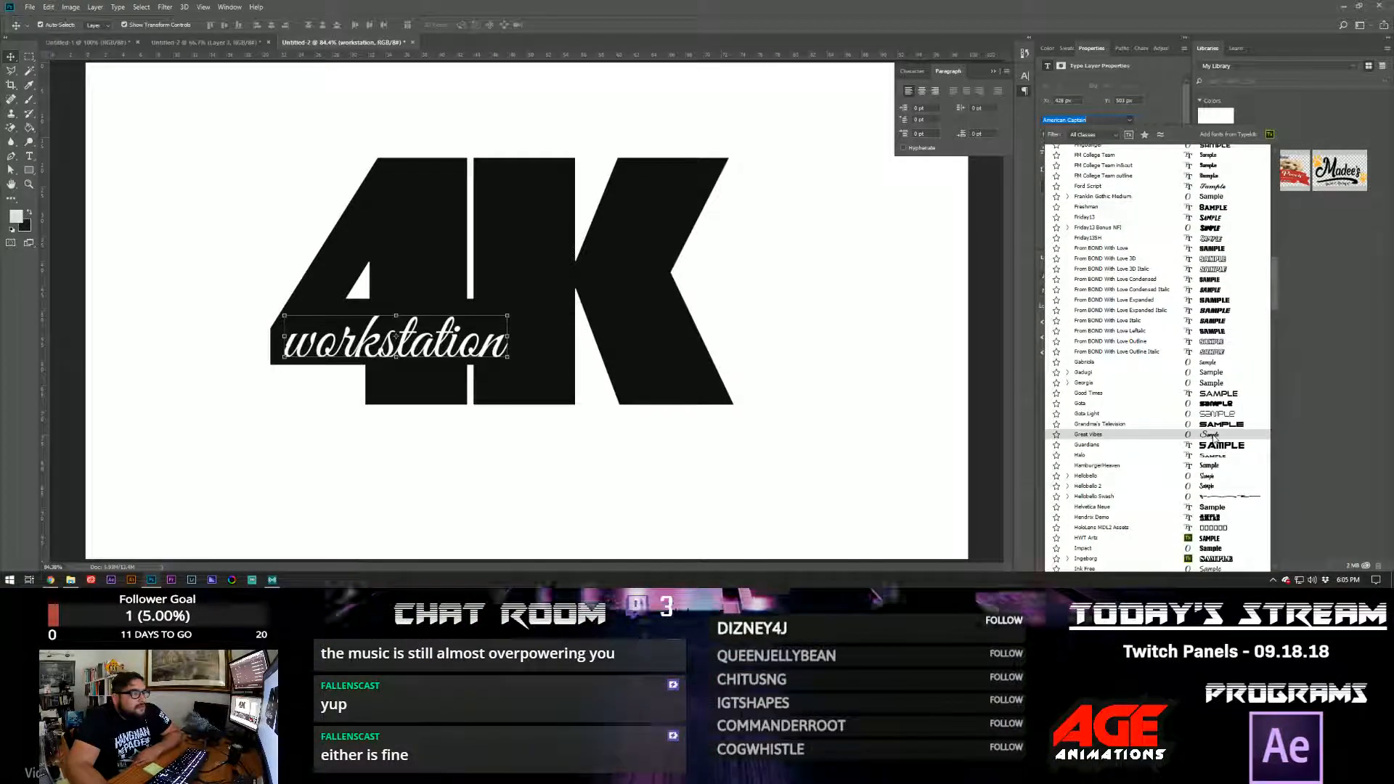
{"action": "scroll", "coordinate": [1214, 439], "scroll_direction": "down", "scroll_amount": 2}
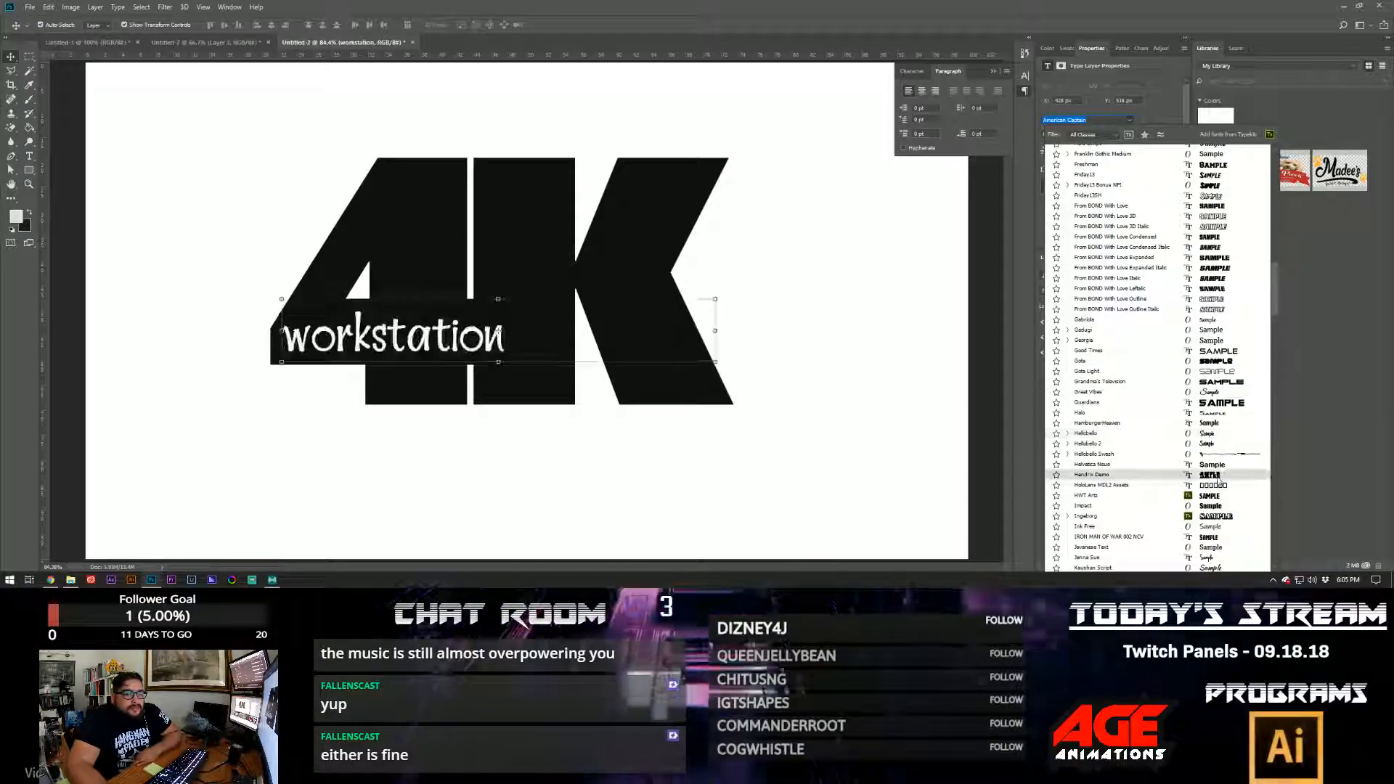
{"action": "scroll", "coordinate": [1218, 482], "scroll_direction": "down", "scroll_amount": 2}
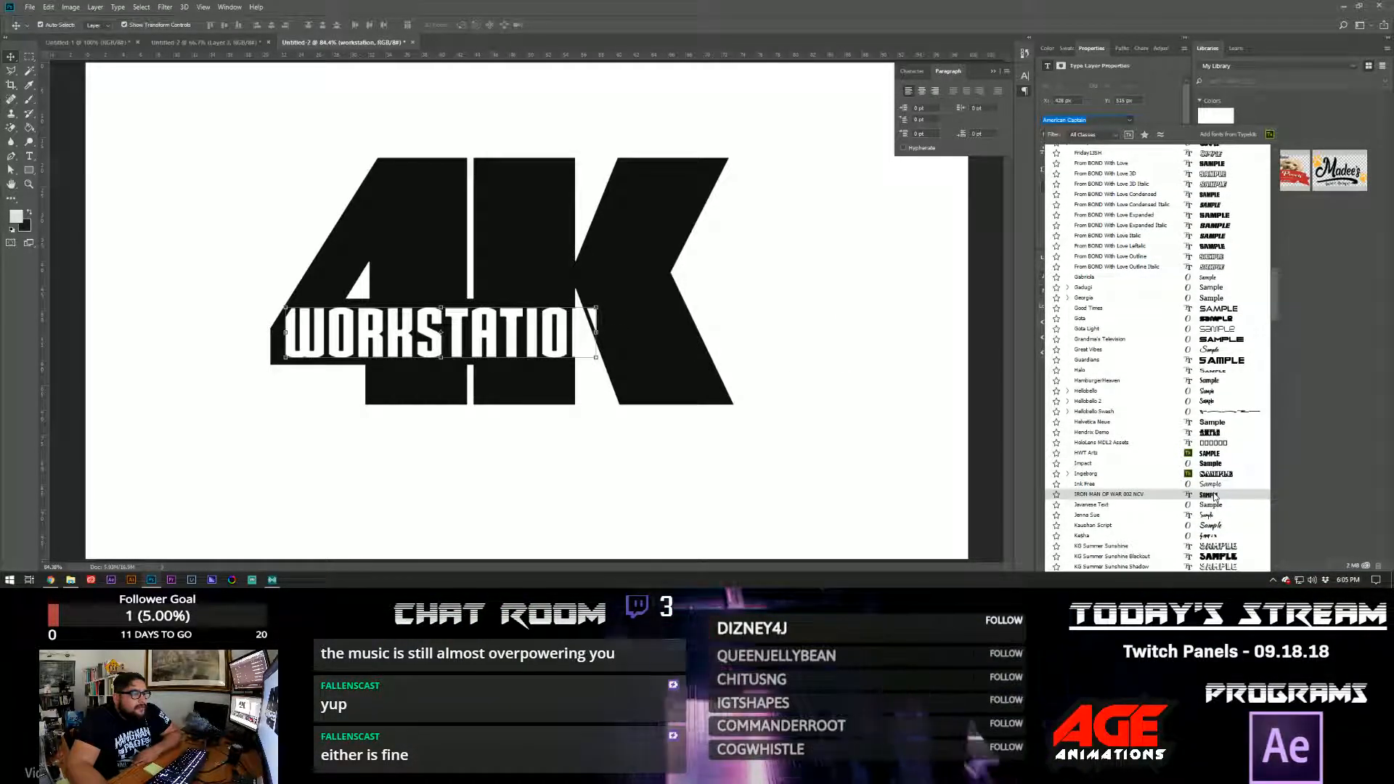
{"action": "scroll", "coordinate": [1214, 497], "scroll_direction": "down", "scroll_amount": 5}
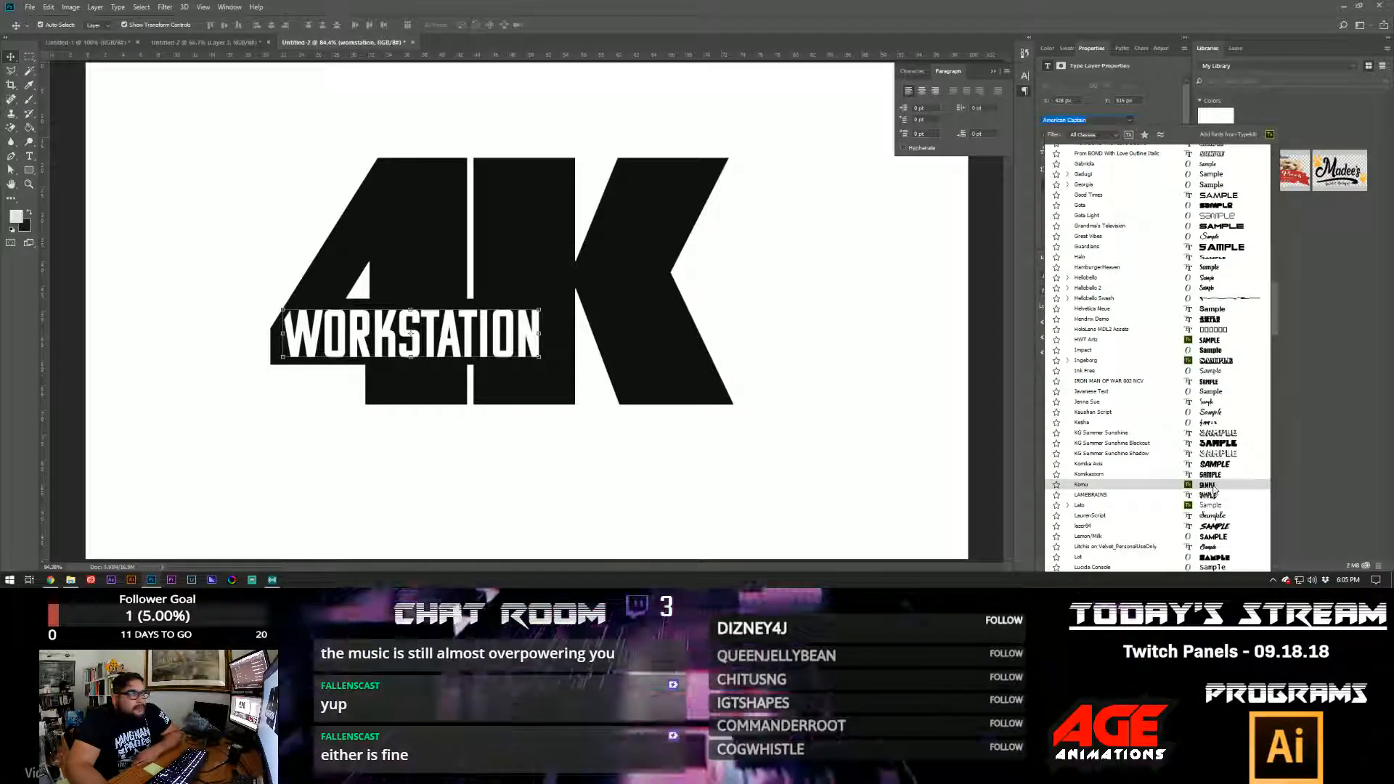
{"action": "scroll", "coordinate": [1219, 423], "scroll_direction": "down", "scroll_amount": 5}
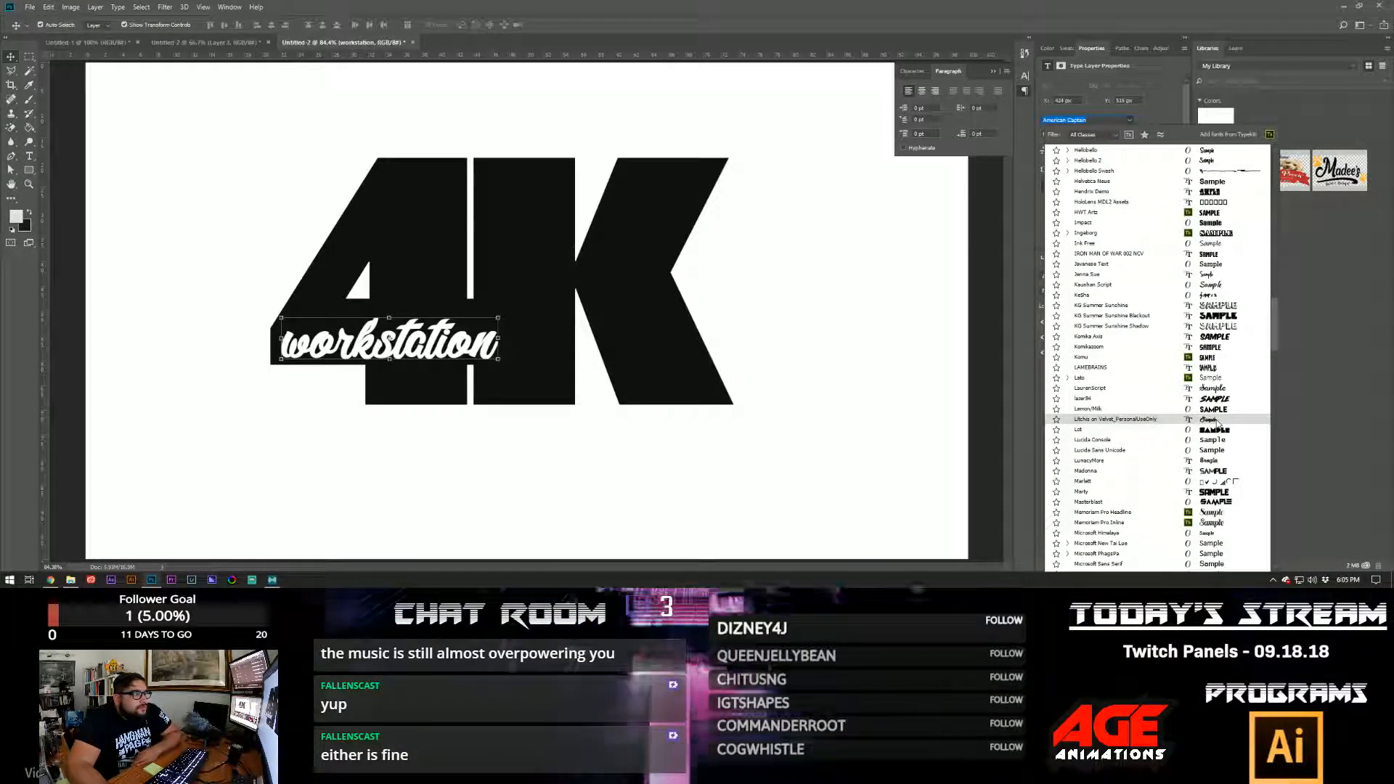
{"action": "left_click", "coordinate": [1219, 421]}
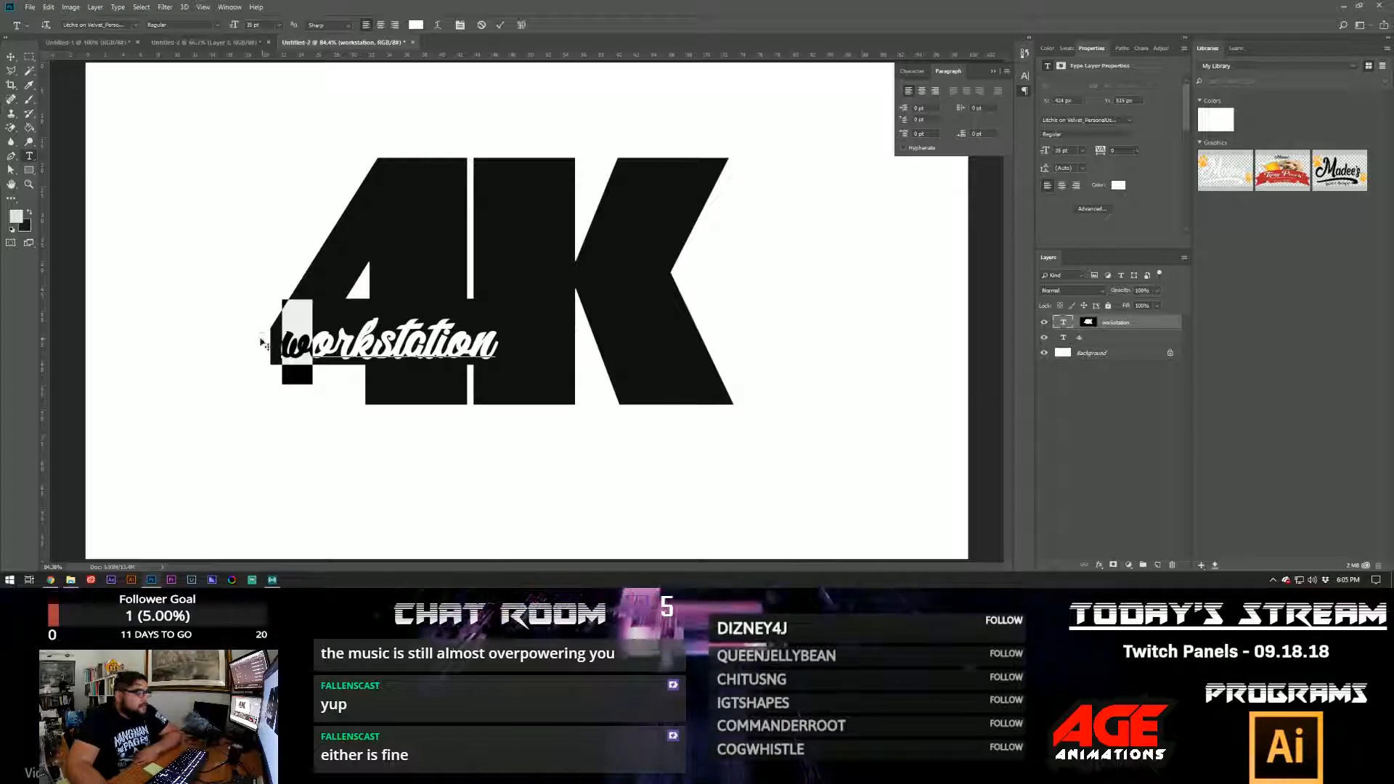
{"action": "type", "text": "W"}
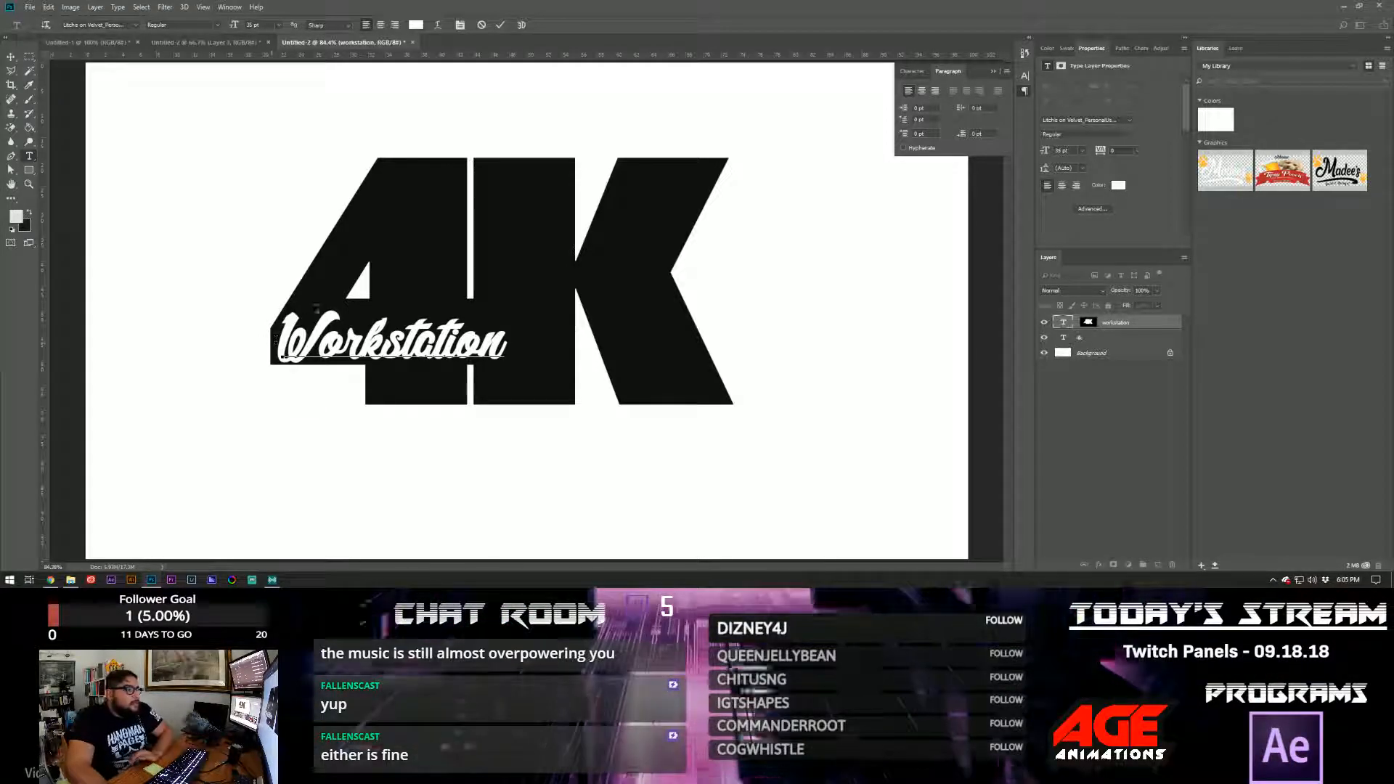
{"action": "left_click", "coordinate": [11, 57]}
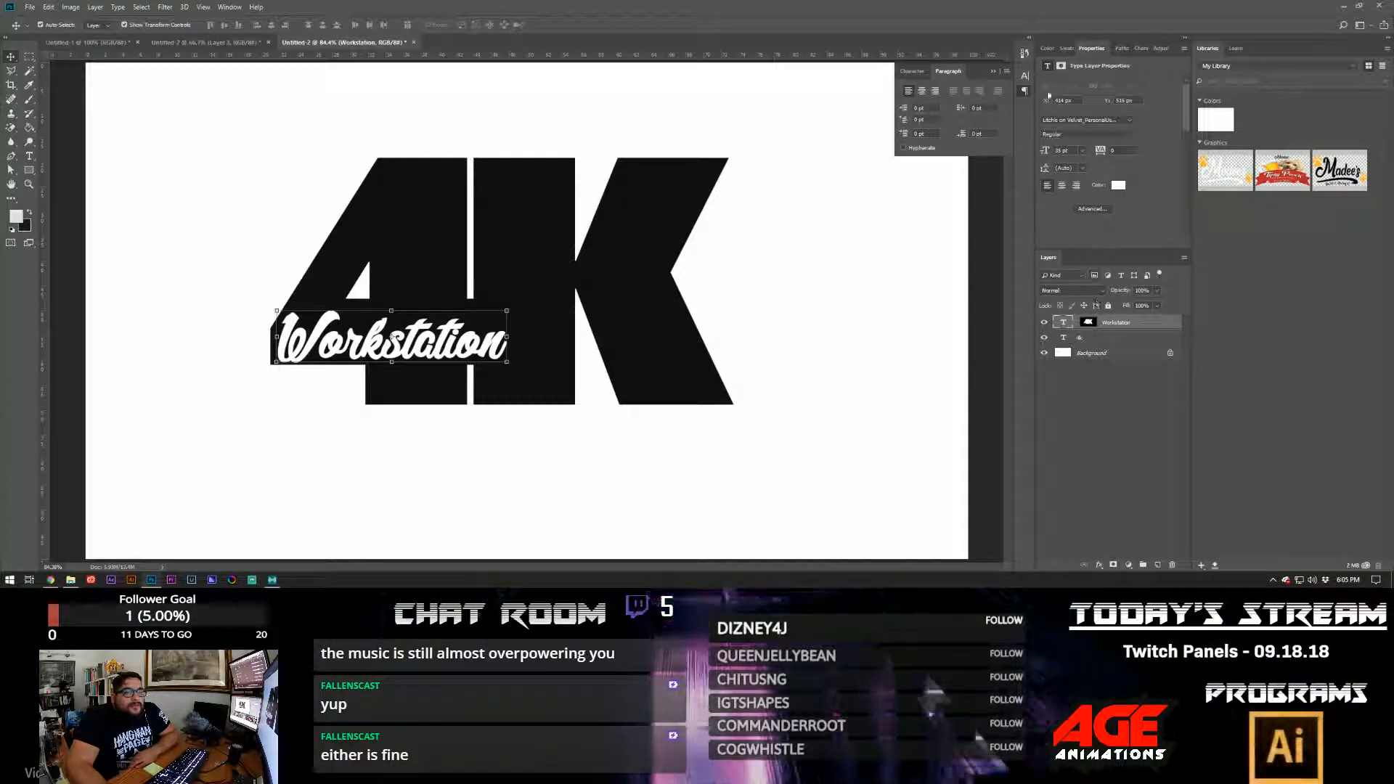
- Change the "Workstation" text to the Sketch font and set its size to 40 pt
{"action": "left_click", "coordinate": [1125, 124]}
{"action": "scroll", "coordinate": [1269, 251], "scroll_direction": "down", "scroll_amount": 5}
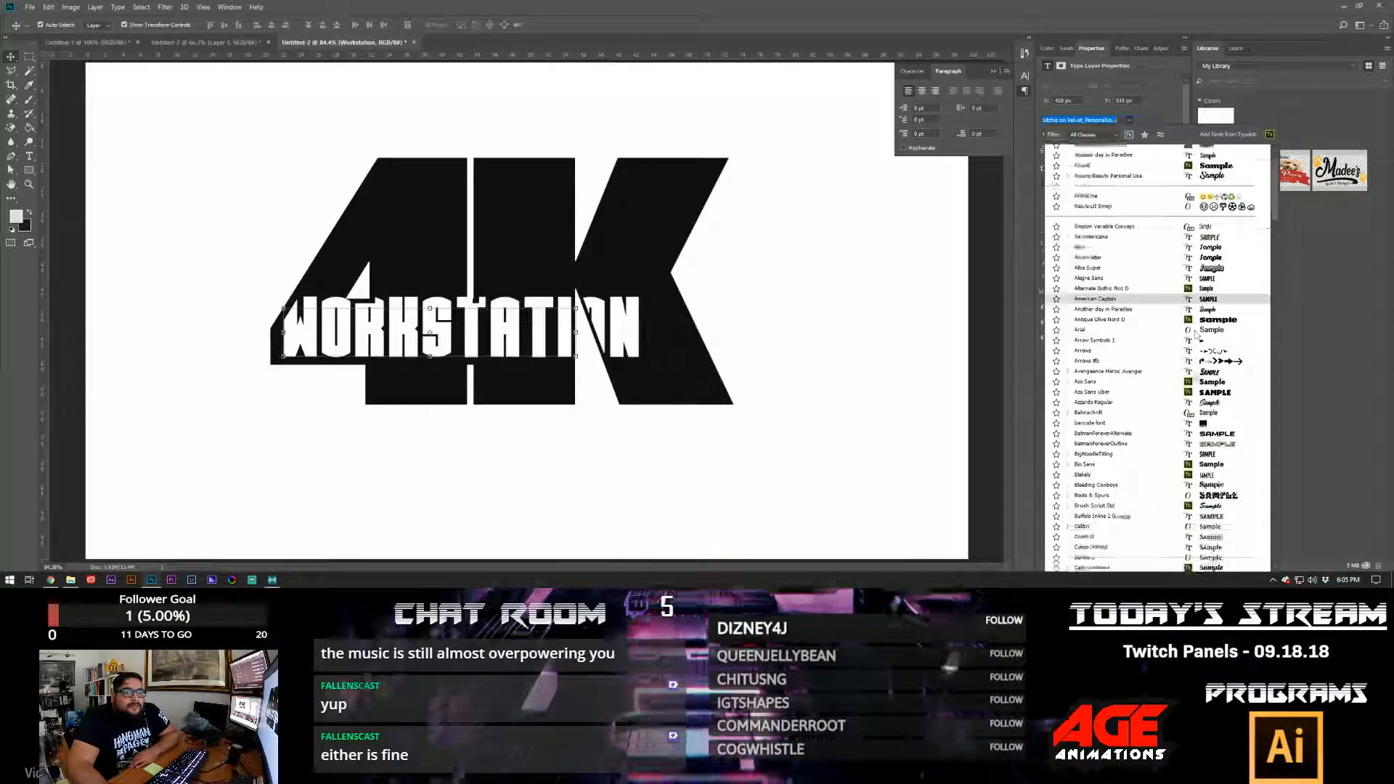
{"action": "left_click_drag", "start_coordinate": [1272, 252], "coordinate": [1292, 420]}
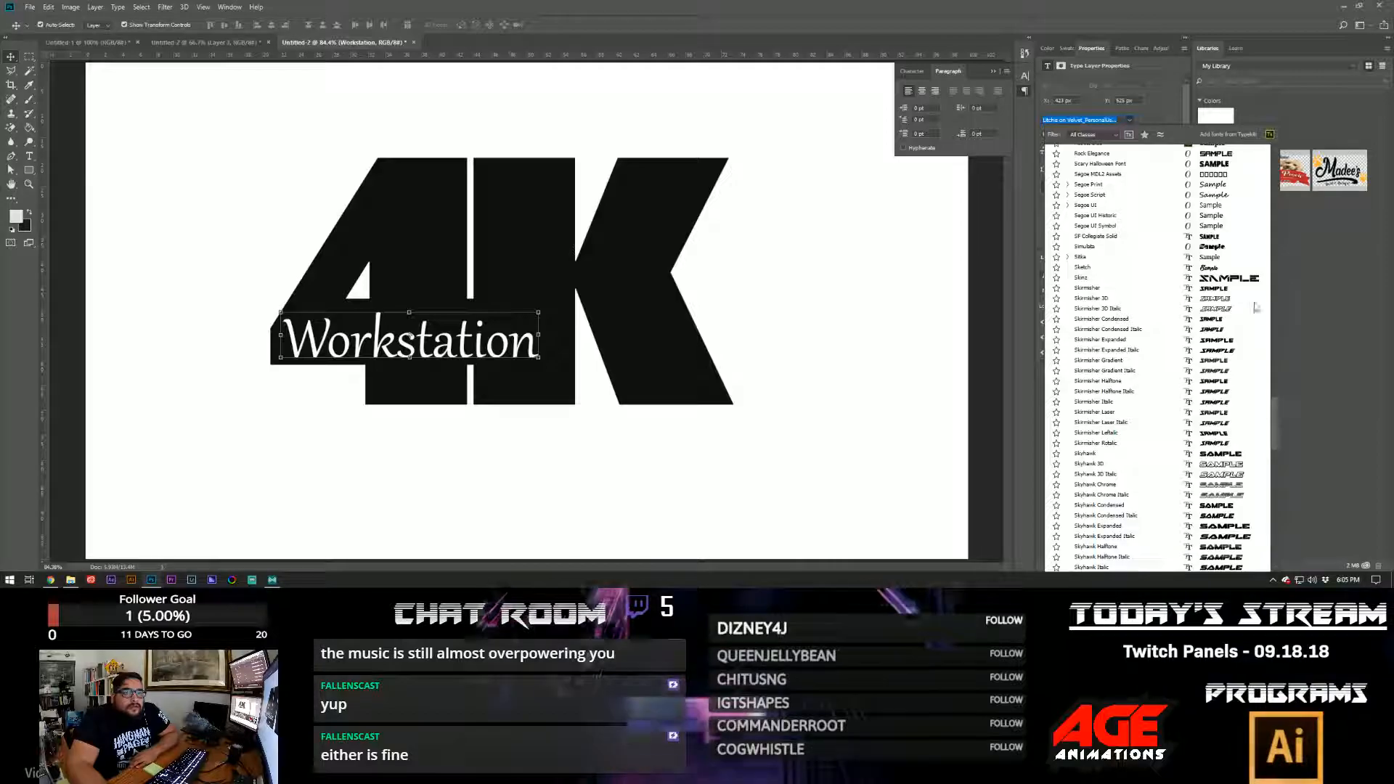
{"action": "left_click", "coordinate": [1234, 270]}
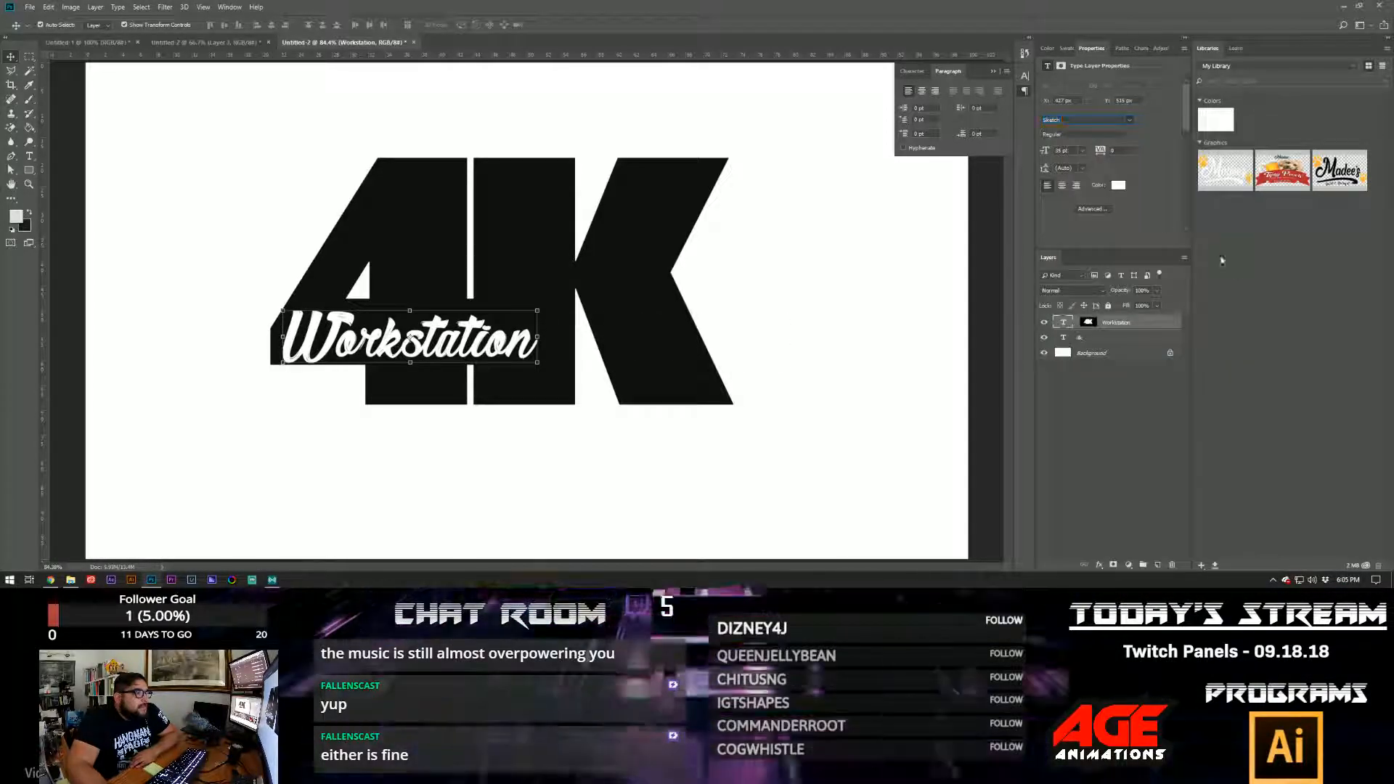
{"action": "left_click", "coordinate": [909, 71]}
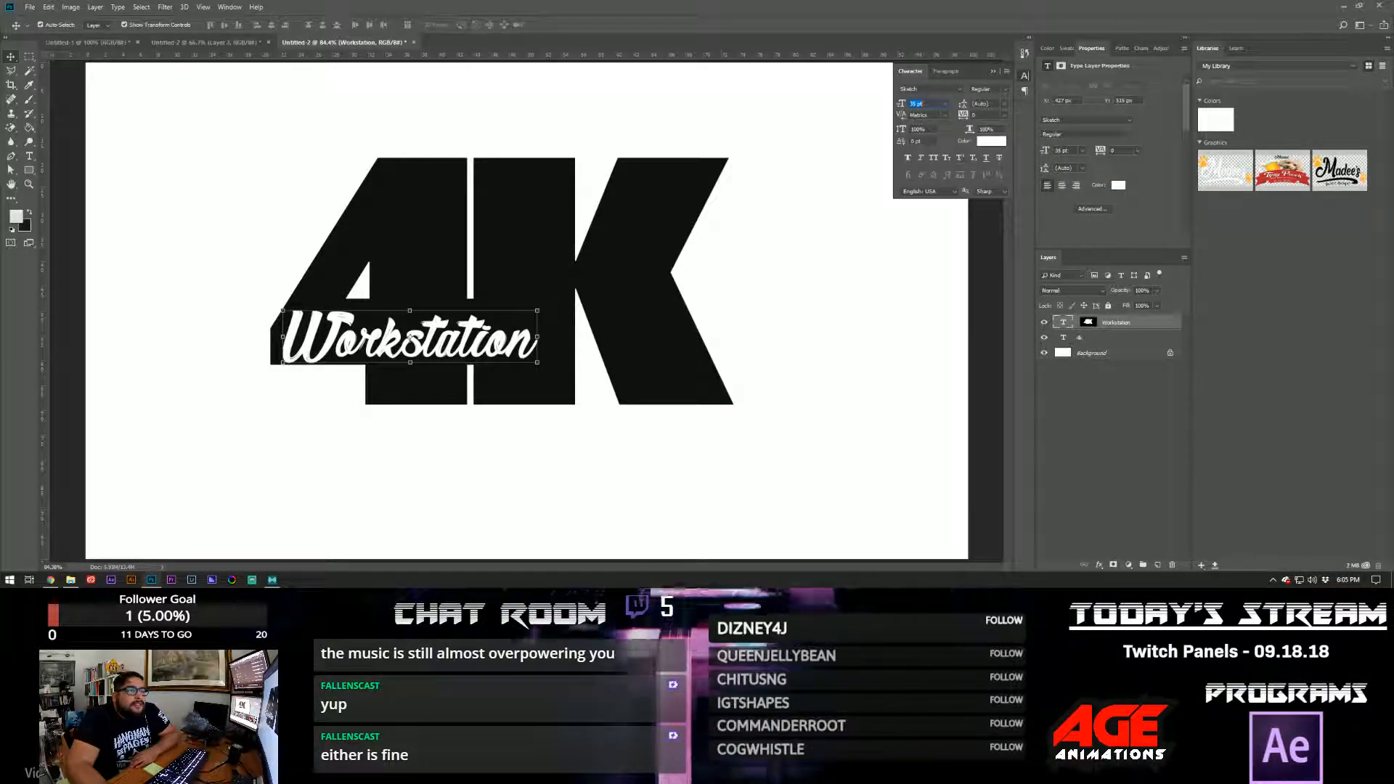
{"action": "left_click_drag", "start_coordinate": [902, 105], "coordinate": [910, 106]}
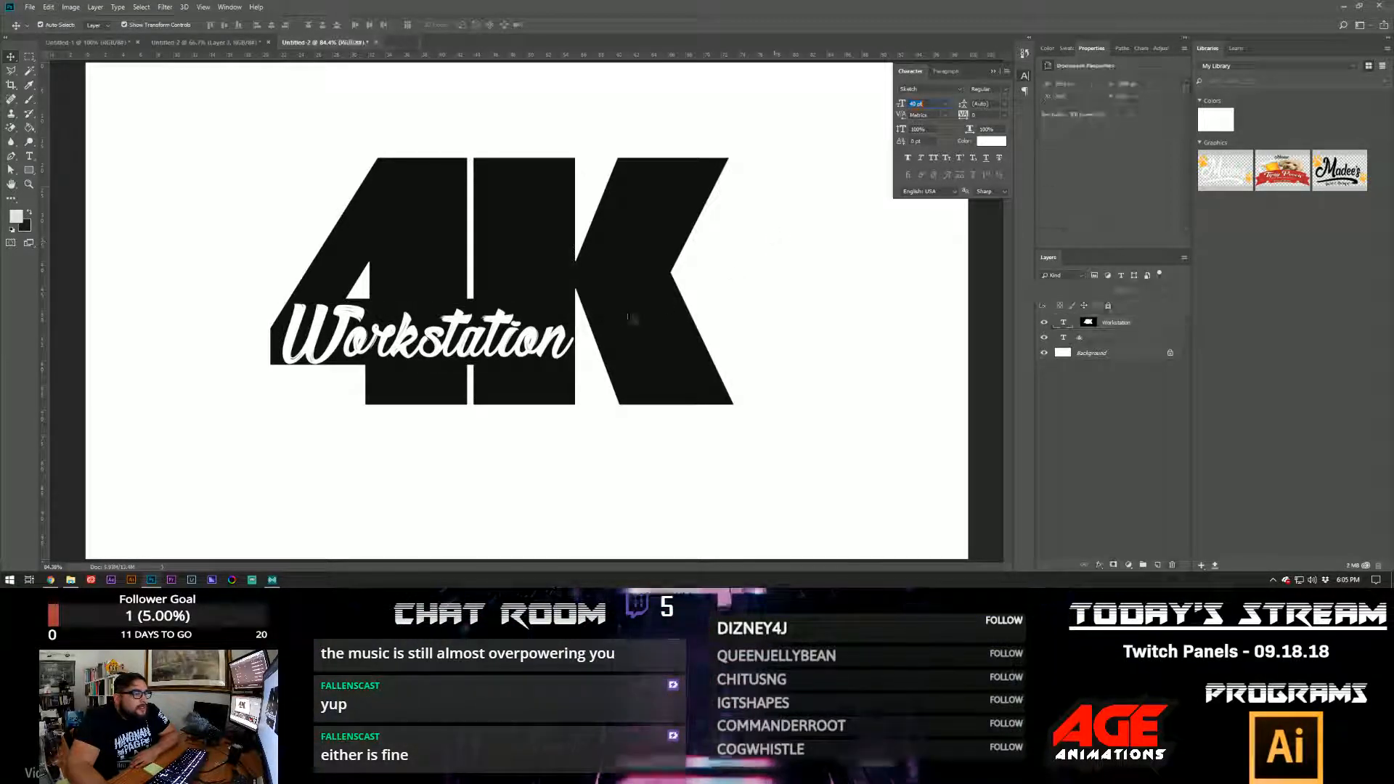
- Target the "Workstation" text instead of its mask and nudge it up slightly within the "4K"
{"action": "left_click", "coordinate": [532, 361]}
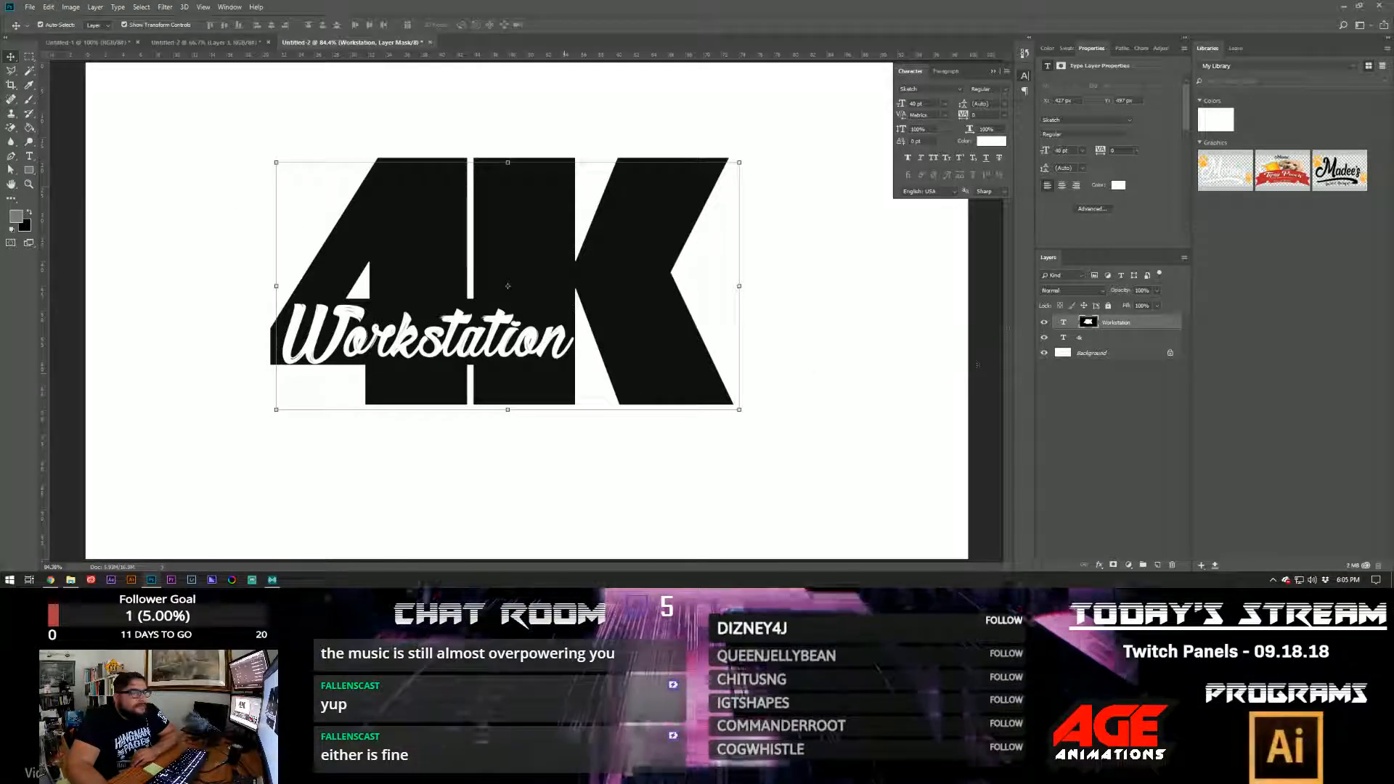
{"action": "left_click", "coordinate": [1065, 326]}
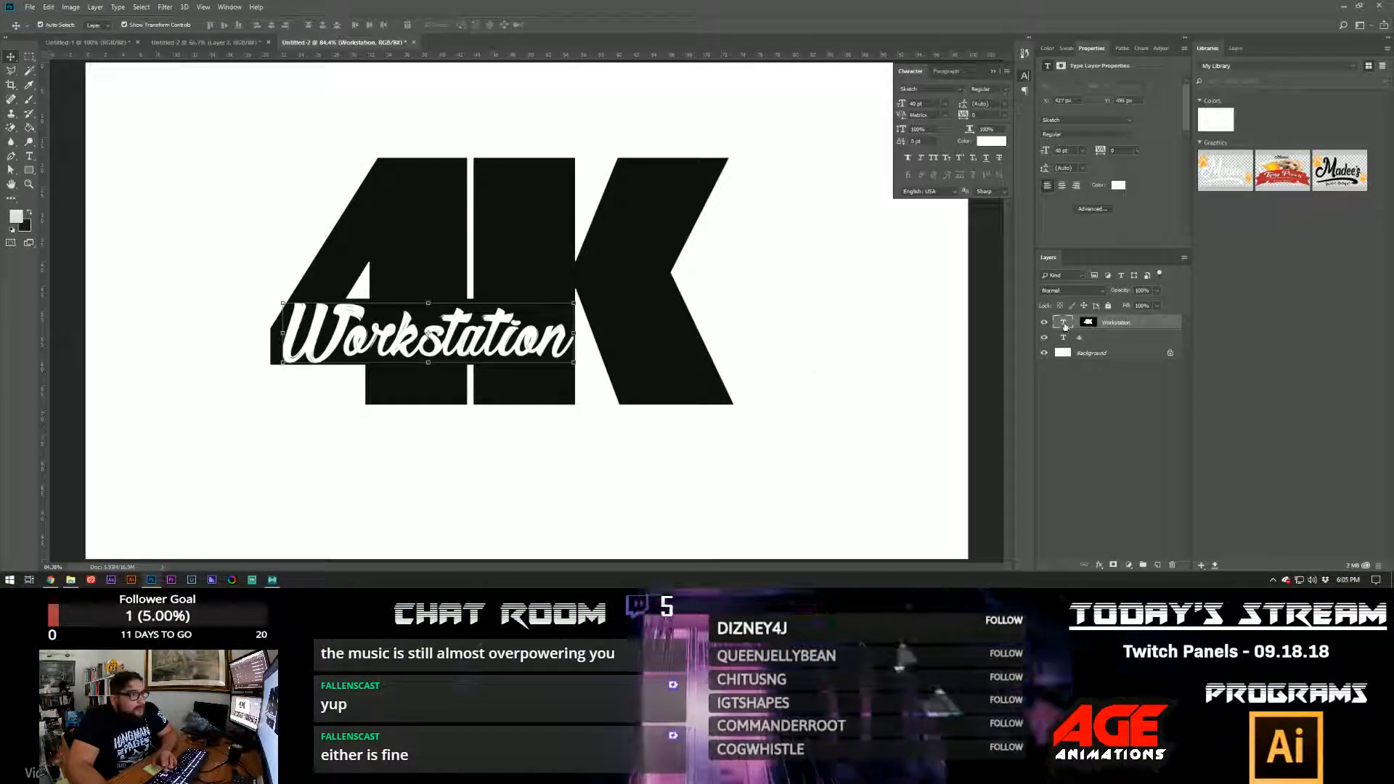
{"action": "key", "text": "Up"}
{"action": "key", "text": "Up"}
{"action": "key", "text": "Up"}
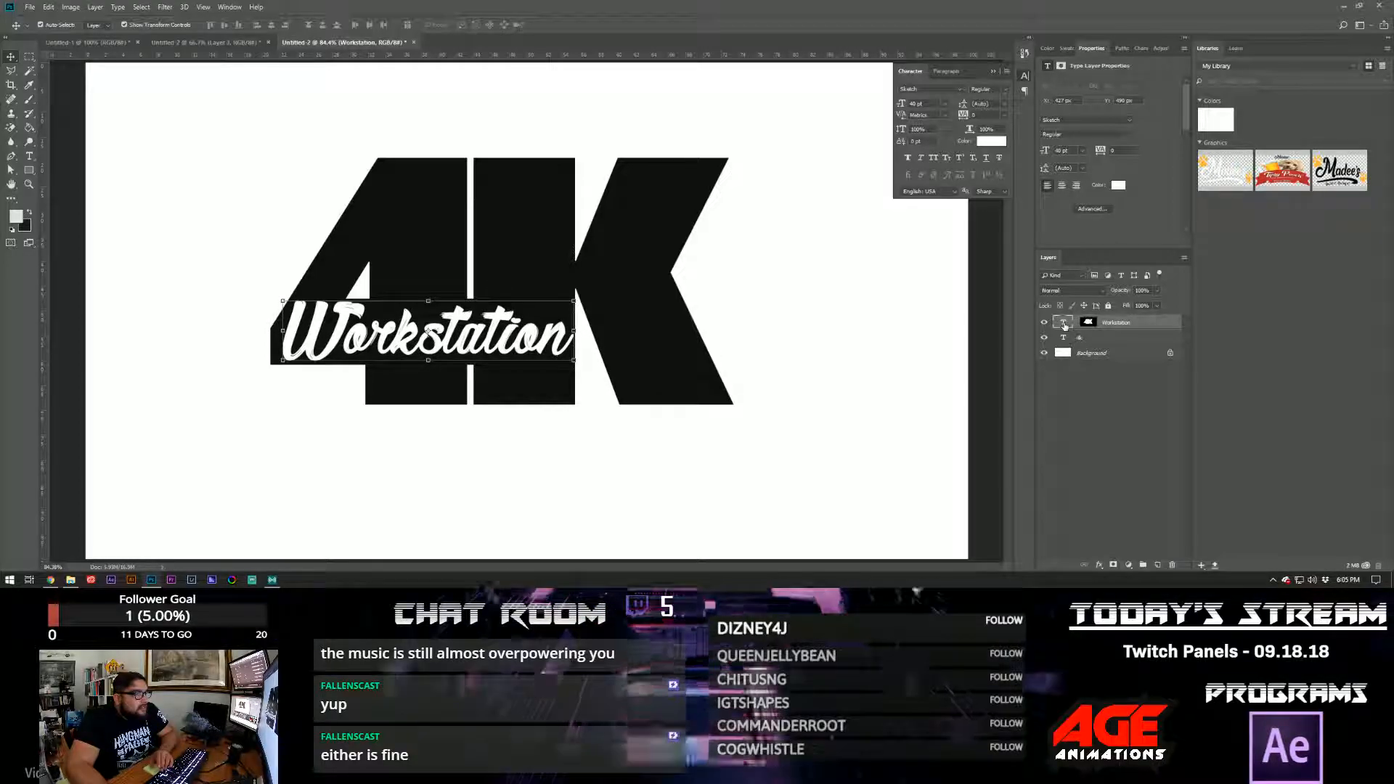
{"action": "key", "text": "Up"}
{"action": "key", "text": "Up"}
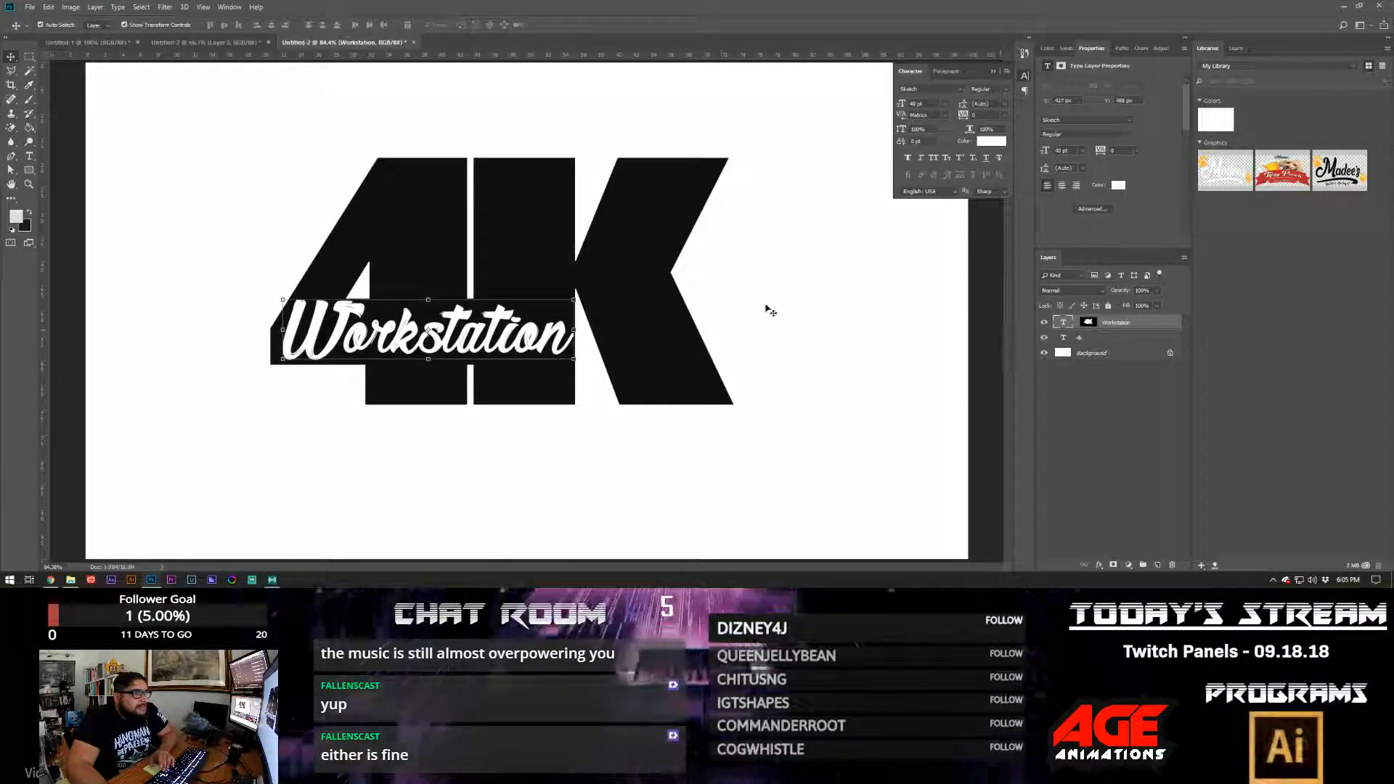
- Delete the layer mask from the "Workstation" text layer
{"action": "left_click", "coordinate": [1088, 321]}
{"action": "right_click", "coordinate": [1087, 325]}
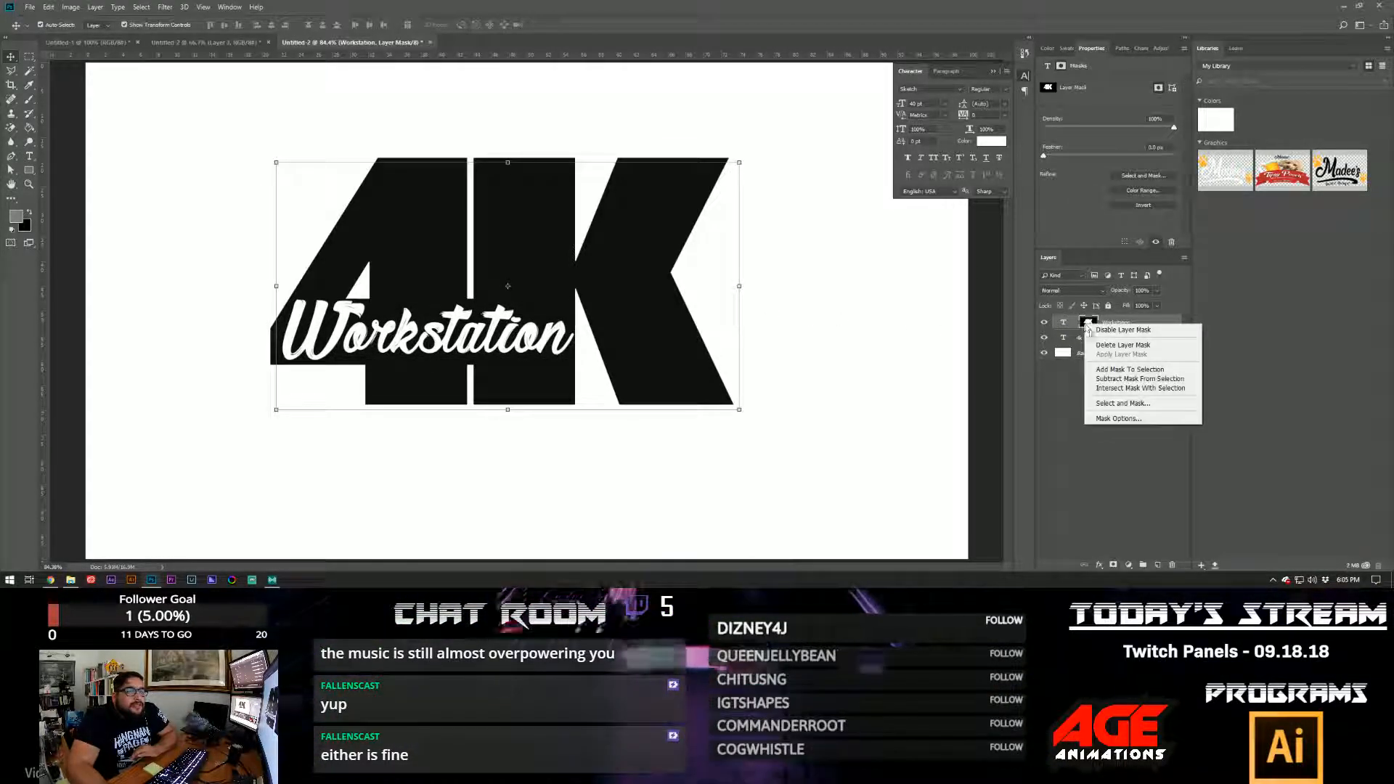
{"action": "left_click", "coordinate": [1118, 347]}
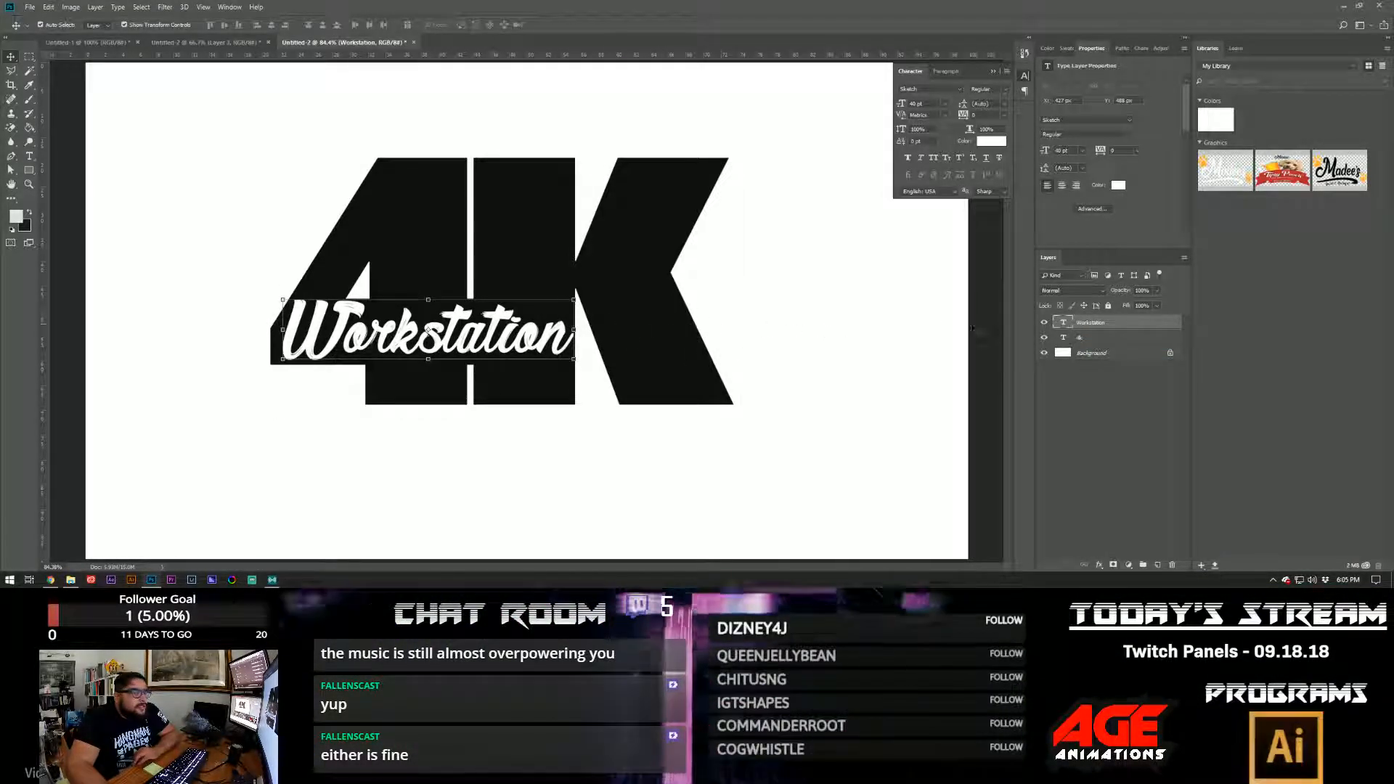
- Add a drop shadow to the "Workstation" text with Normal blend mode and a bright red colour
{"action": "double_click", "coordinate": [1113, 323]}
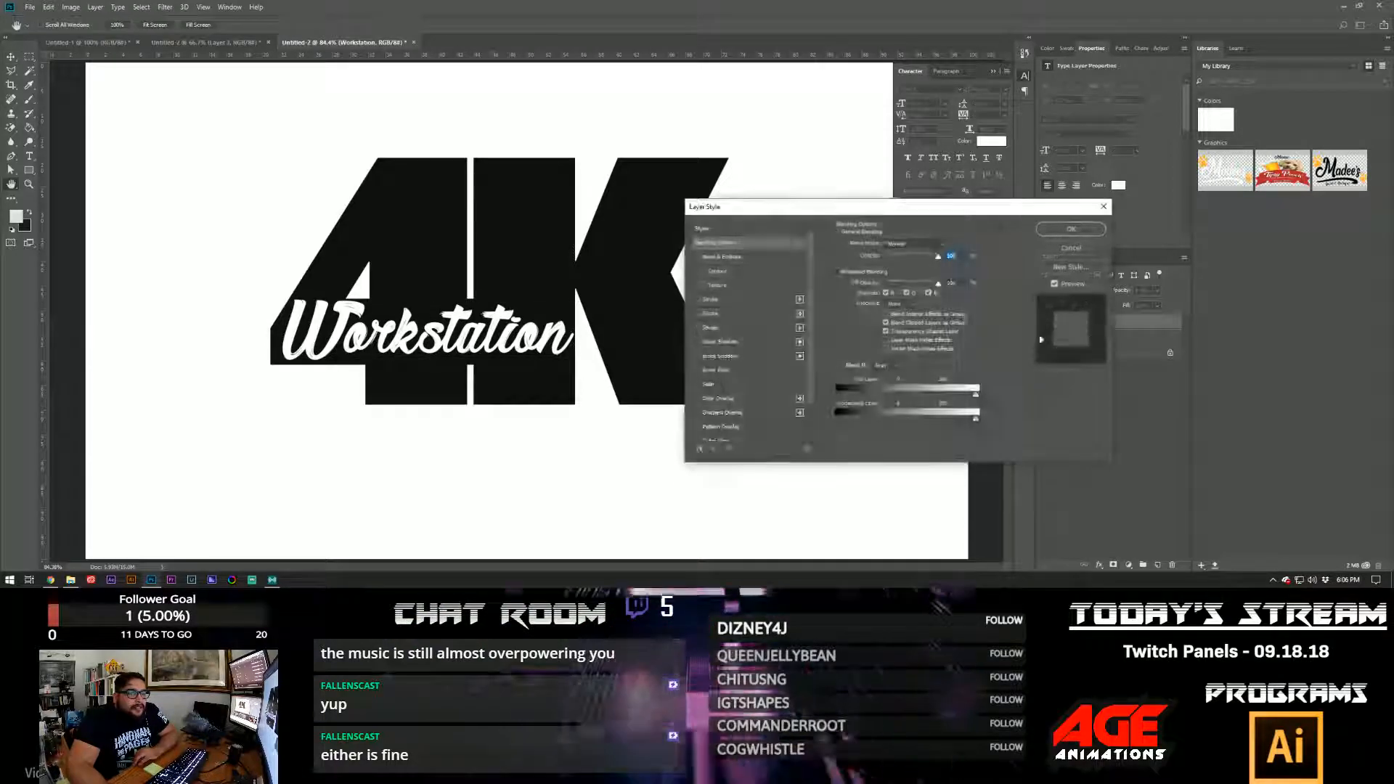
{"action": "scroll", "coordinate": [708, 429], "scroll_direction": "down", "scroll_amount": 2}
{"action": "left_click", "coordinate": [719, 419]}
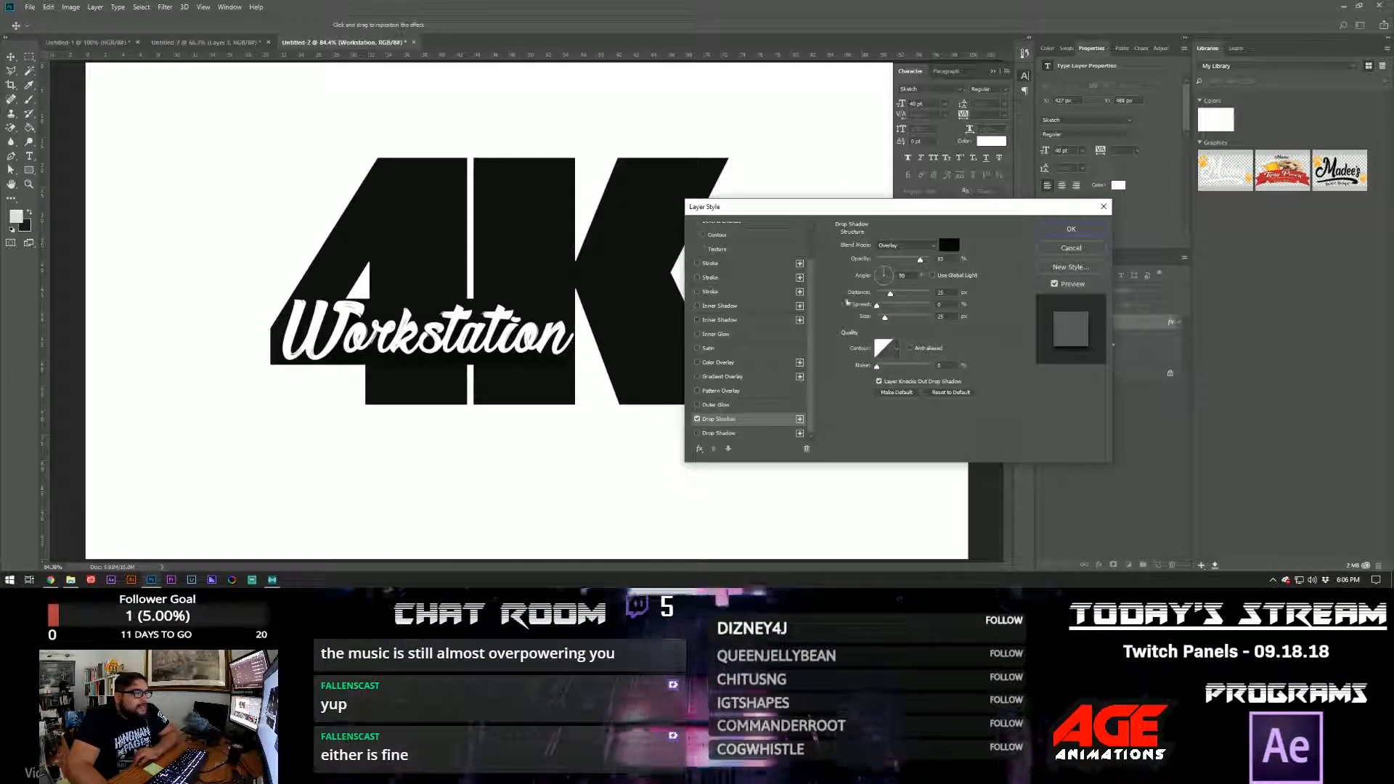
{"action": "left_click", "coordinate": [931, 248]}
{"action": "left_click", "coordinate": [922, 258]}
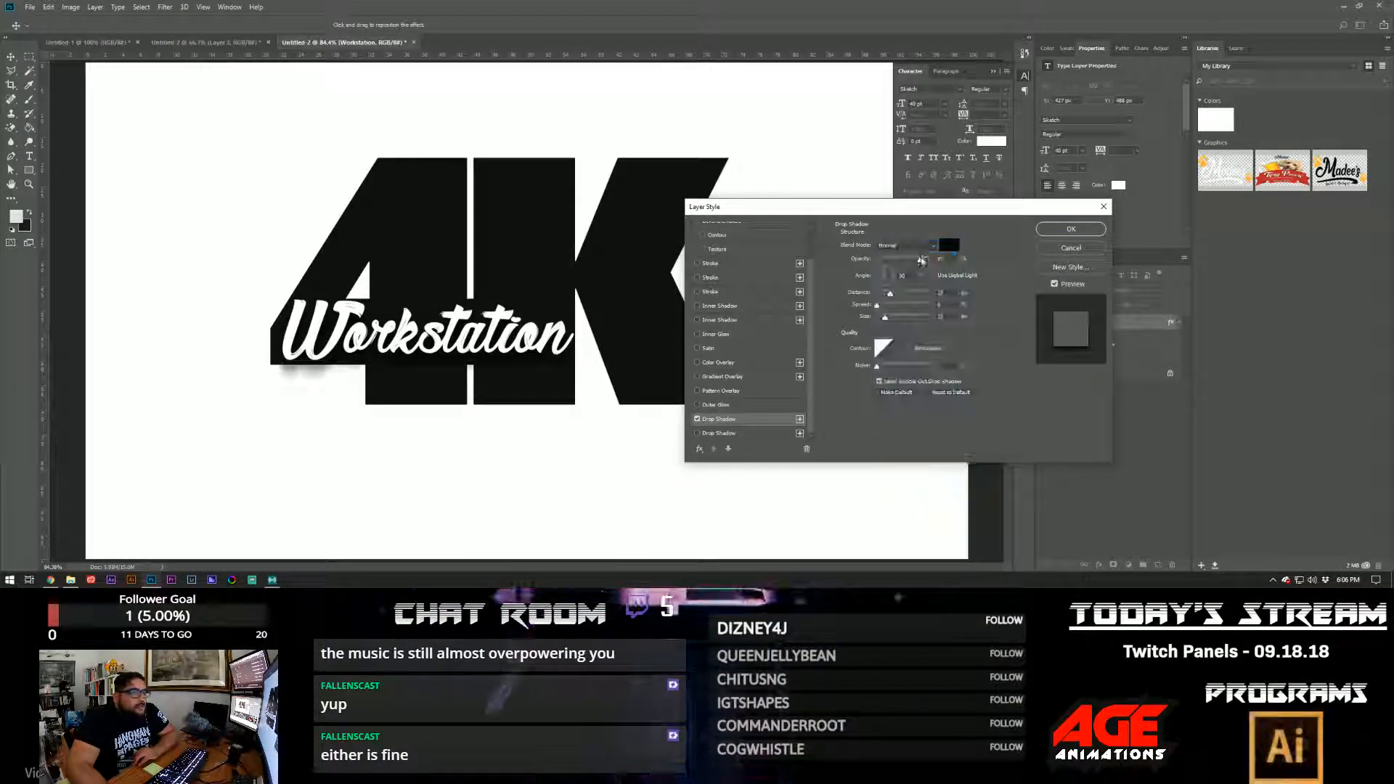
{"action": "left_click", "coordinate": [949, 244]}
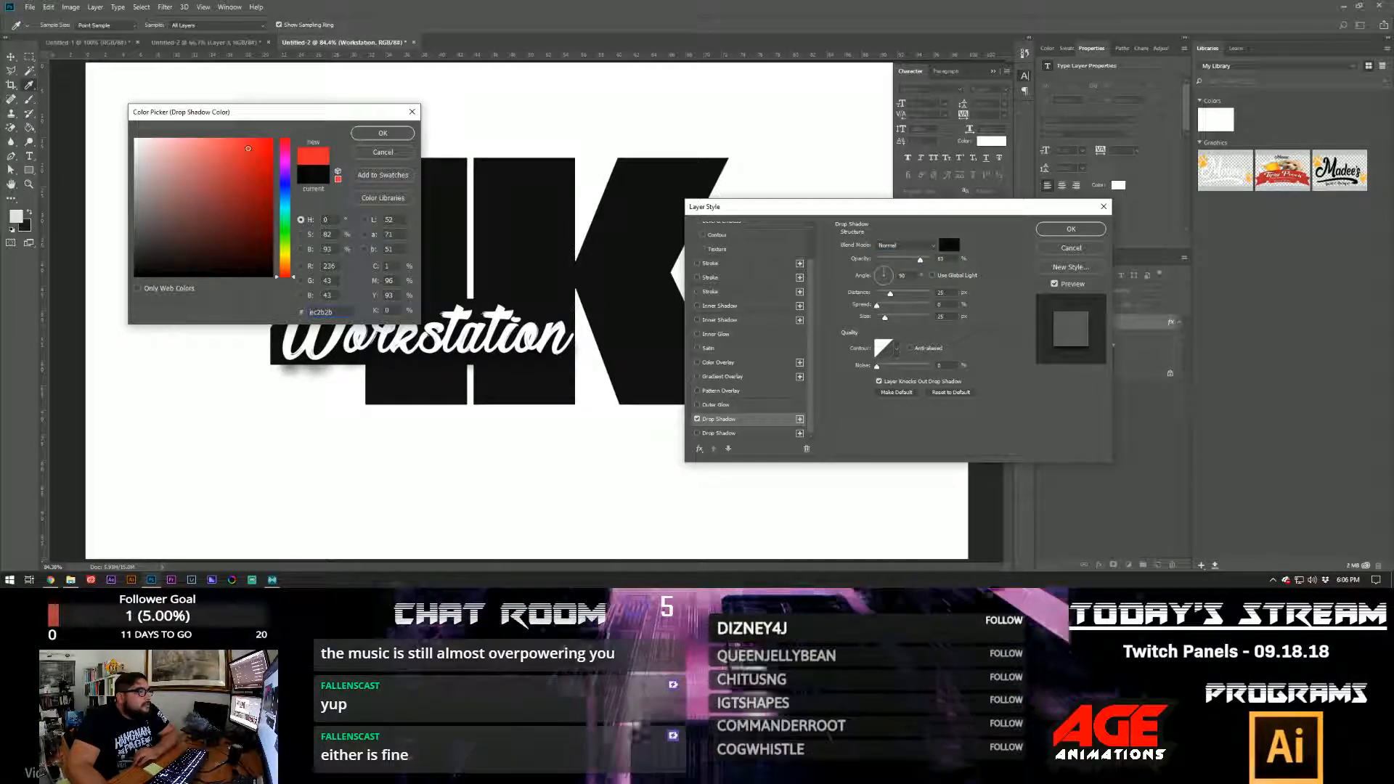
{"action": "left_click", "coordinate": [249, 149]}
{"action": "left_click", "coordinate": [383, 133]}
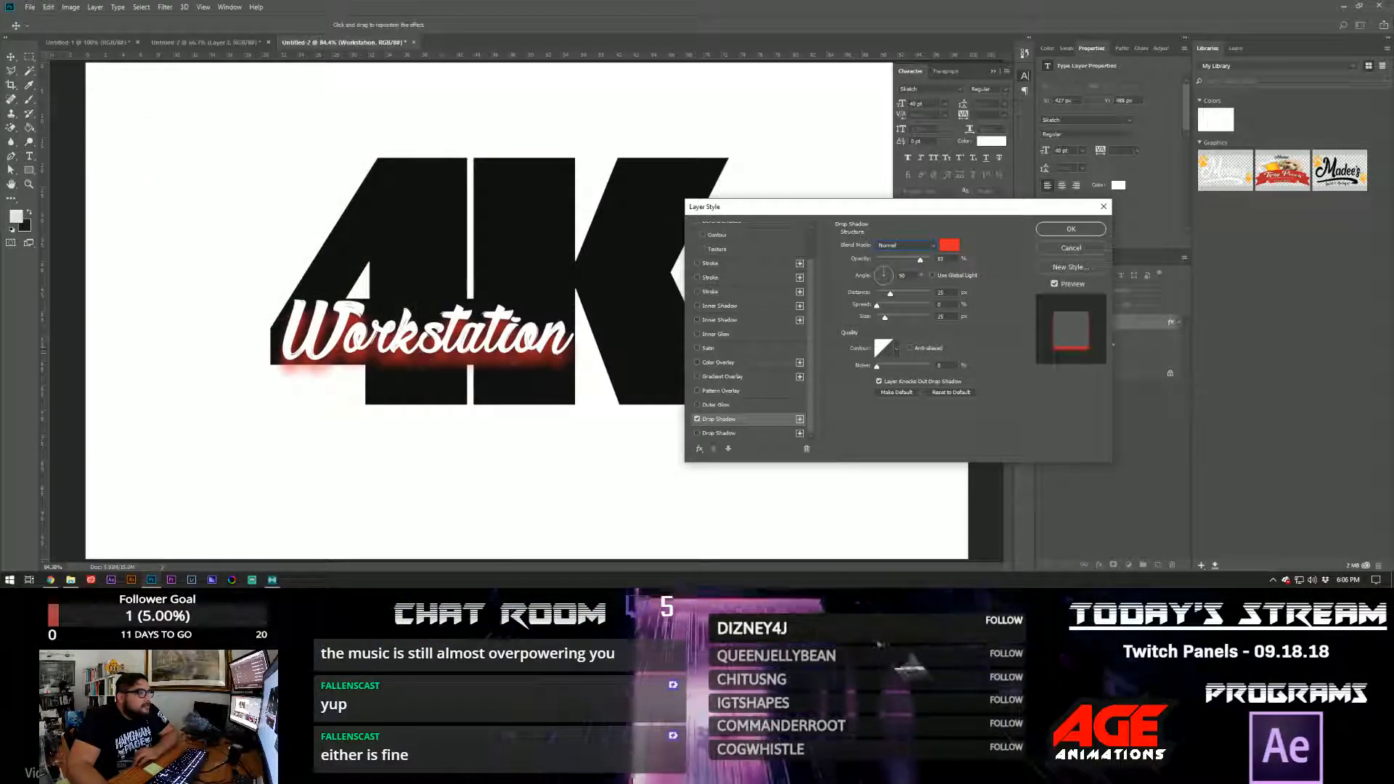
- Sharpen the red drop shadow by minimizing its size, shorten its distance to a thin offset, and adjust its angle
{"action": "left_click_drag", "start_coordinate": [883, 317], "coordinate": [876, 316]}
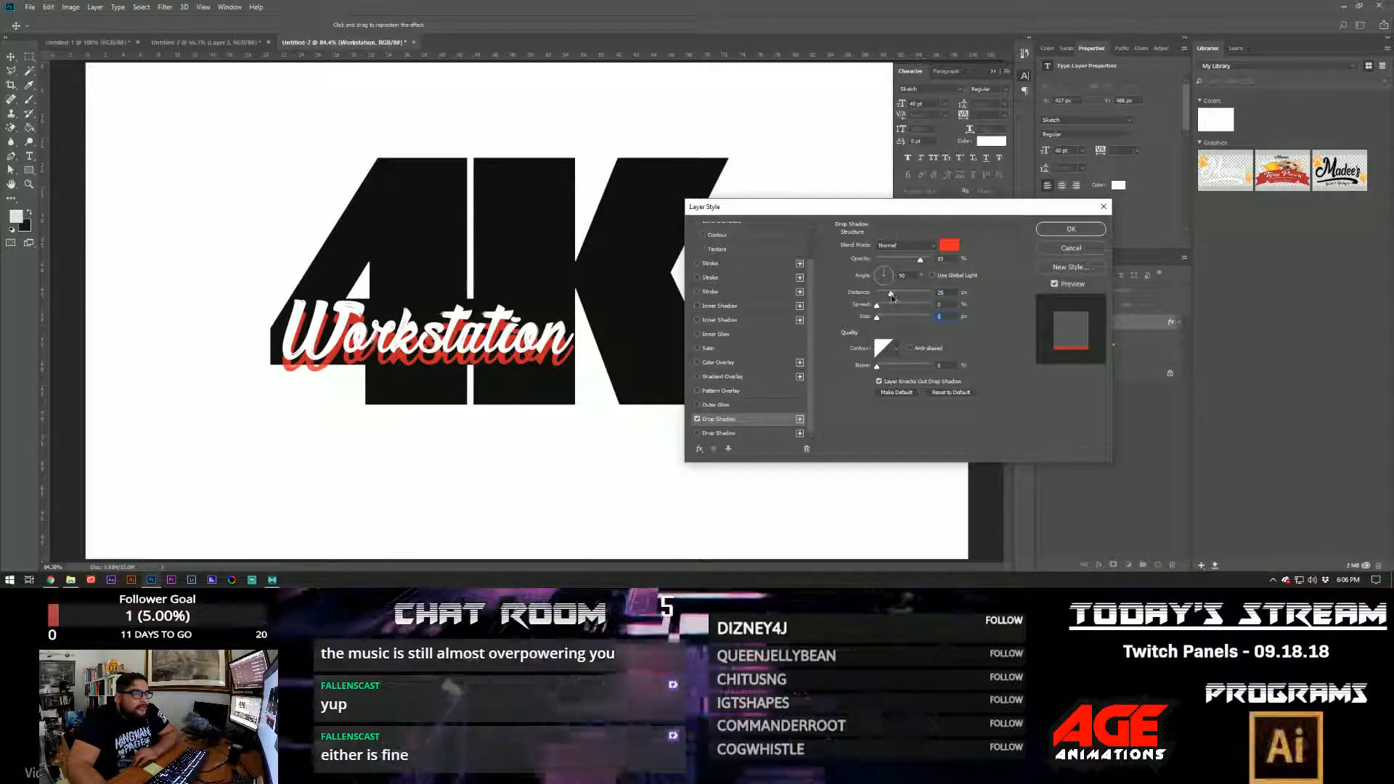
{"action": "left_click_drag", "start_coordinate": [890, 293], "coordinate": [884, 295]}
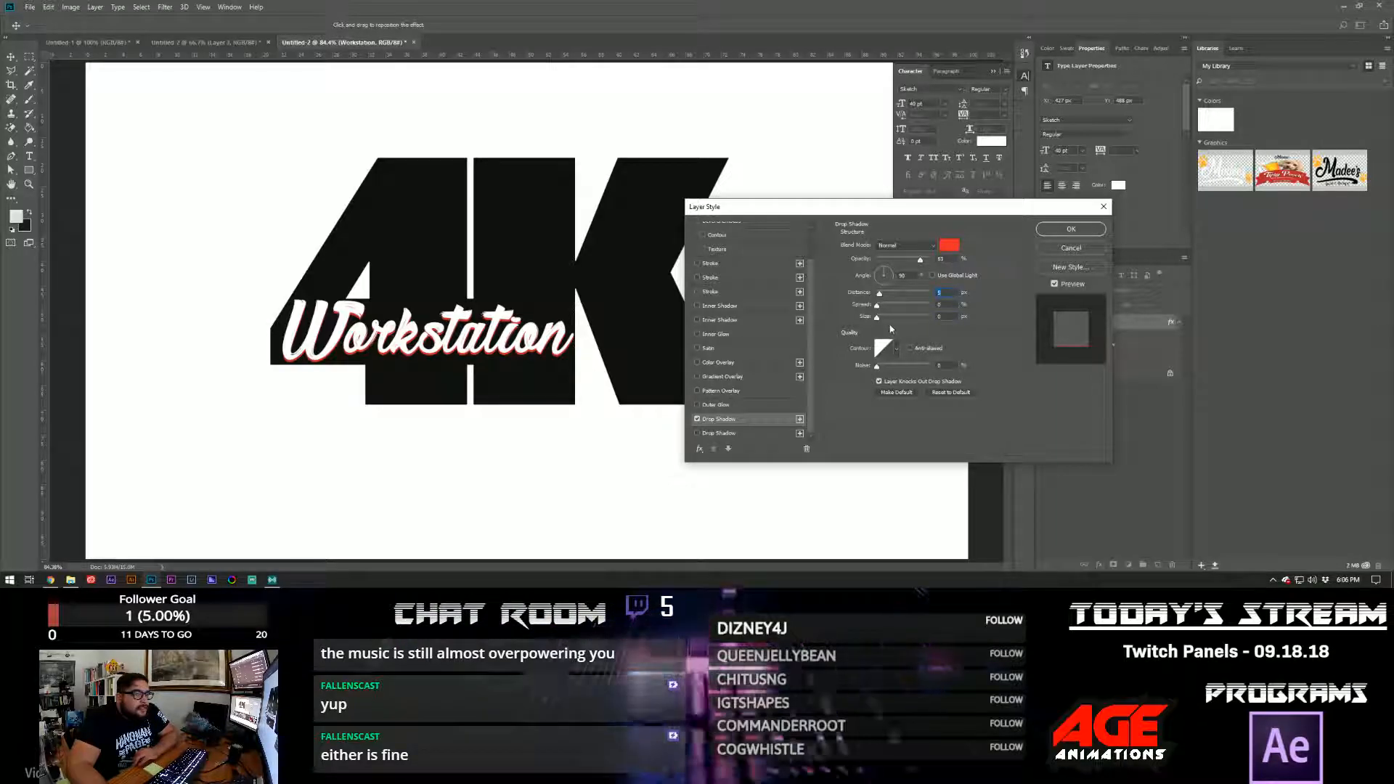
{"action": "double_click", "coordinate": [902, 276]}
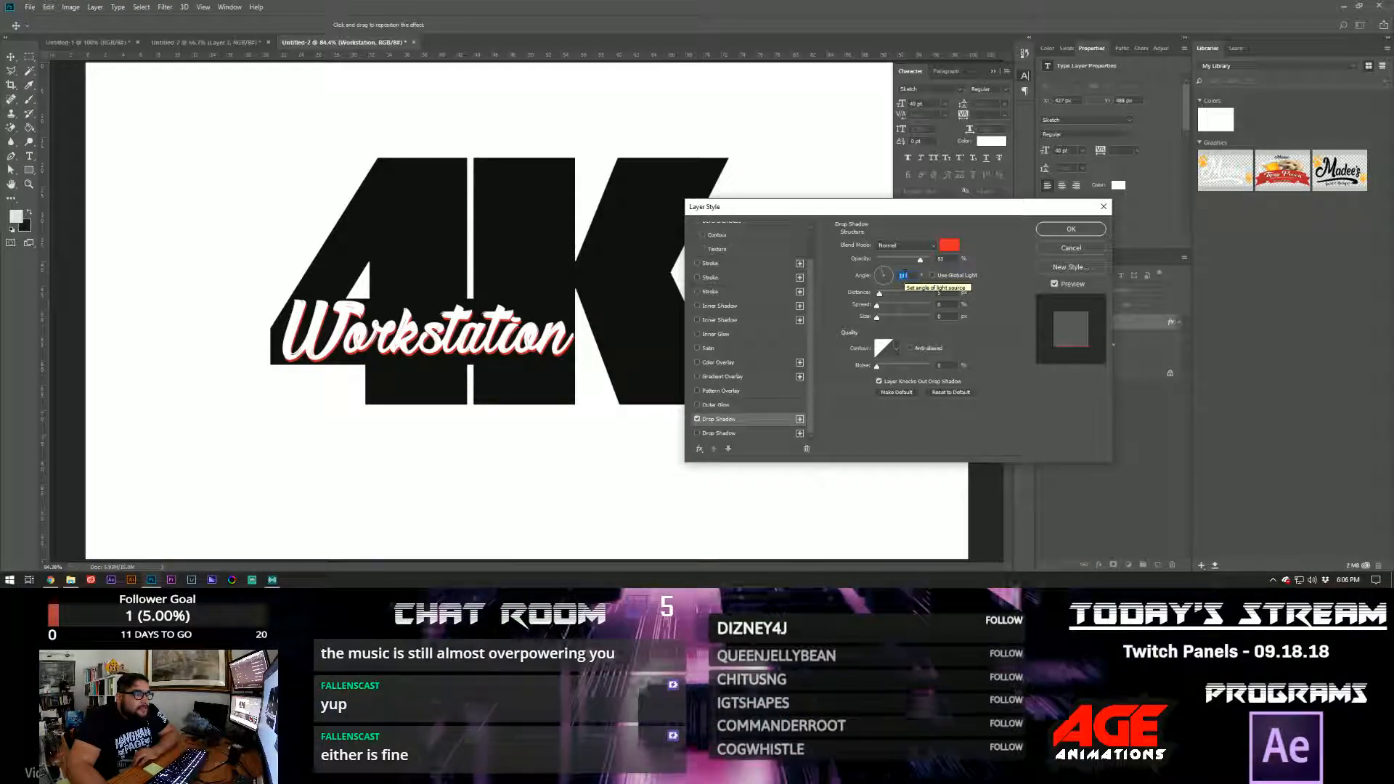
{"action": "key", "text": "Return"}
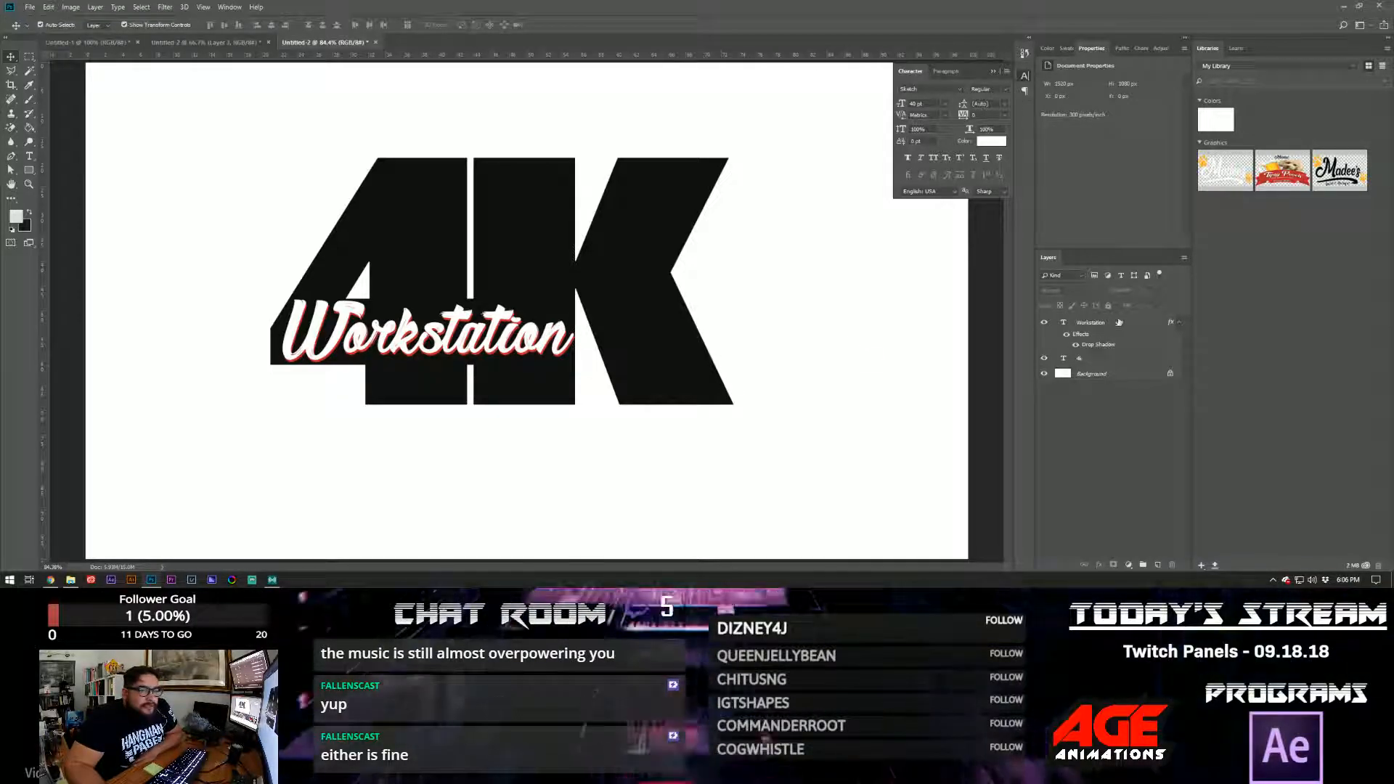
- Add a thick outside stroke to the "Workstation" text with a solid red colour fill instead of the gradient
{"action": "left_click", "coordinate": [1118, 322]}
{"action": "double_click", "coordinate": [1119, 321]}
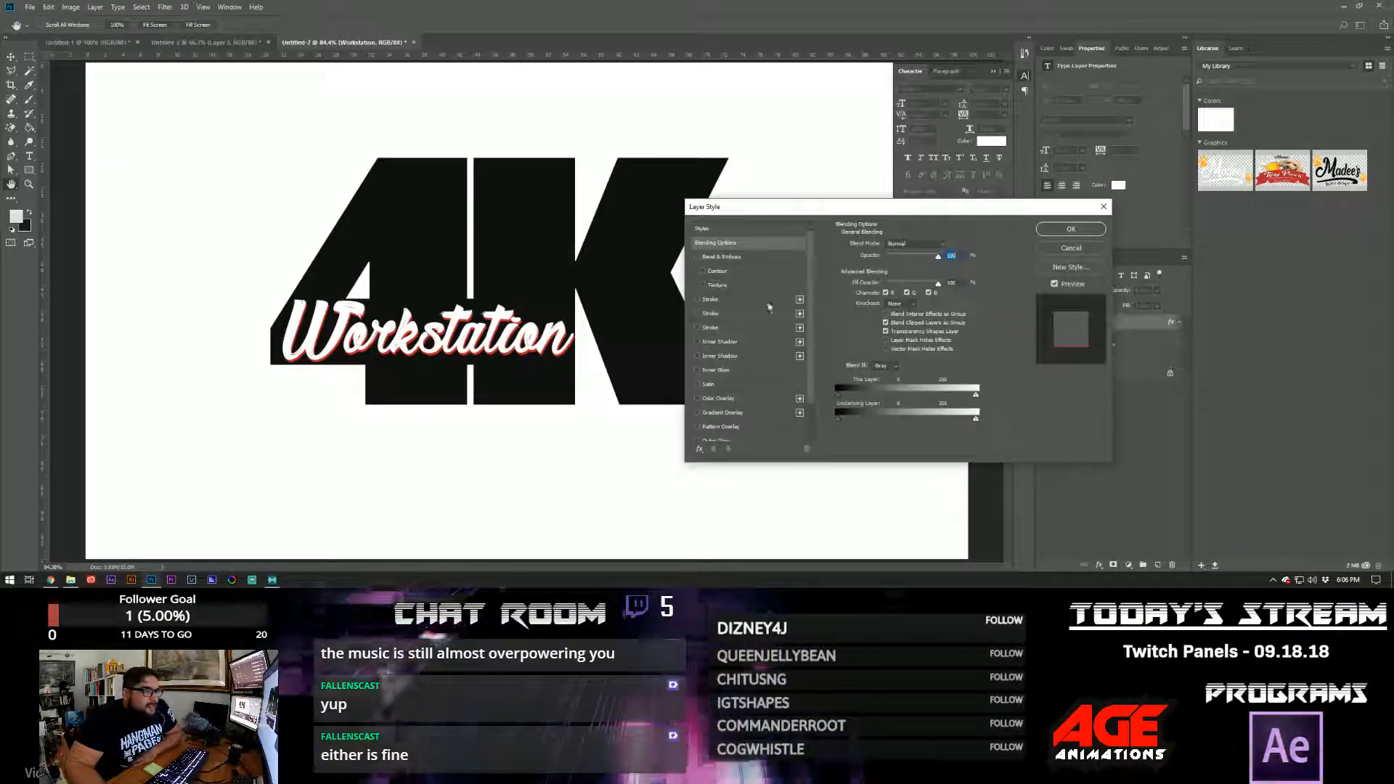
{"action": "left_click", "coordinate": [710, 299]}
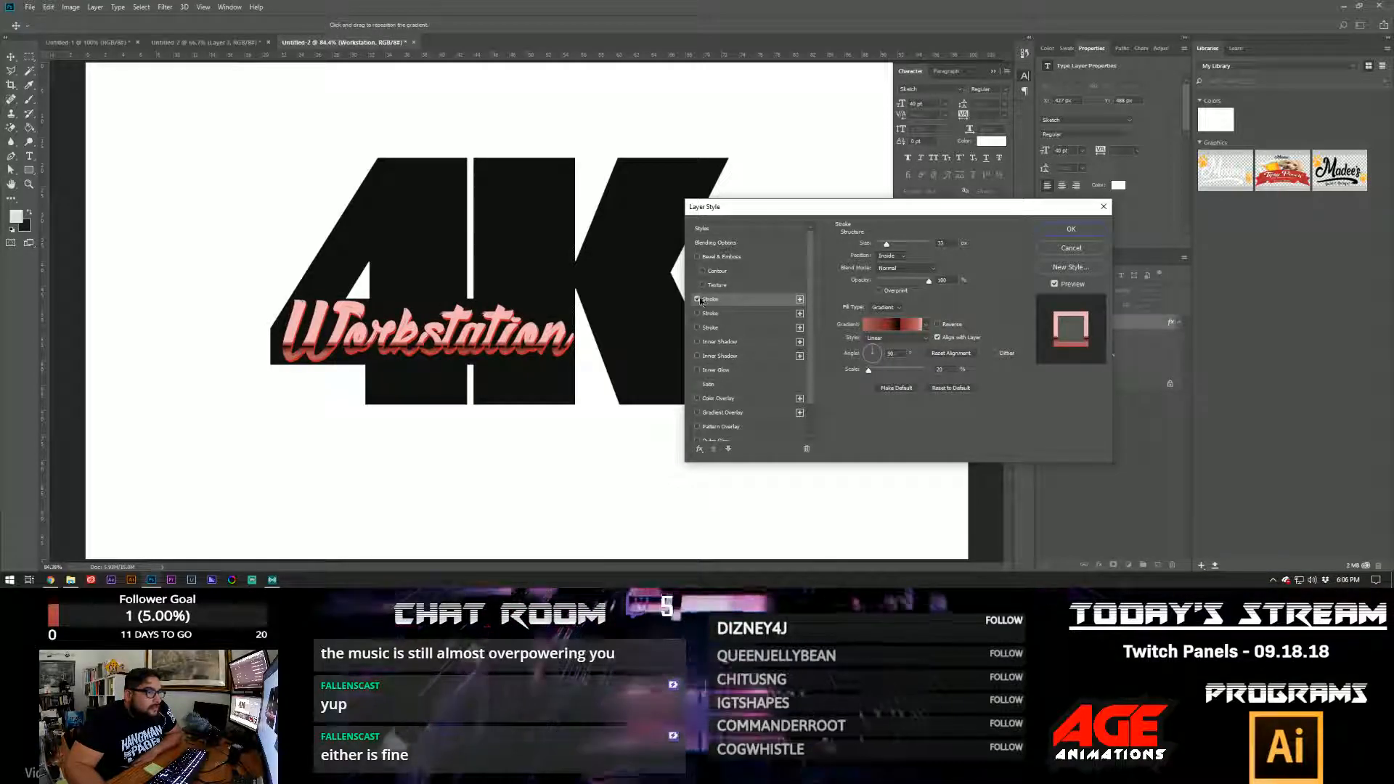
{"action": "left_click", "coordinate": [698, 299]}
{"action": "left_click", "coordinate": [710, 300]}
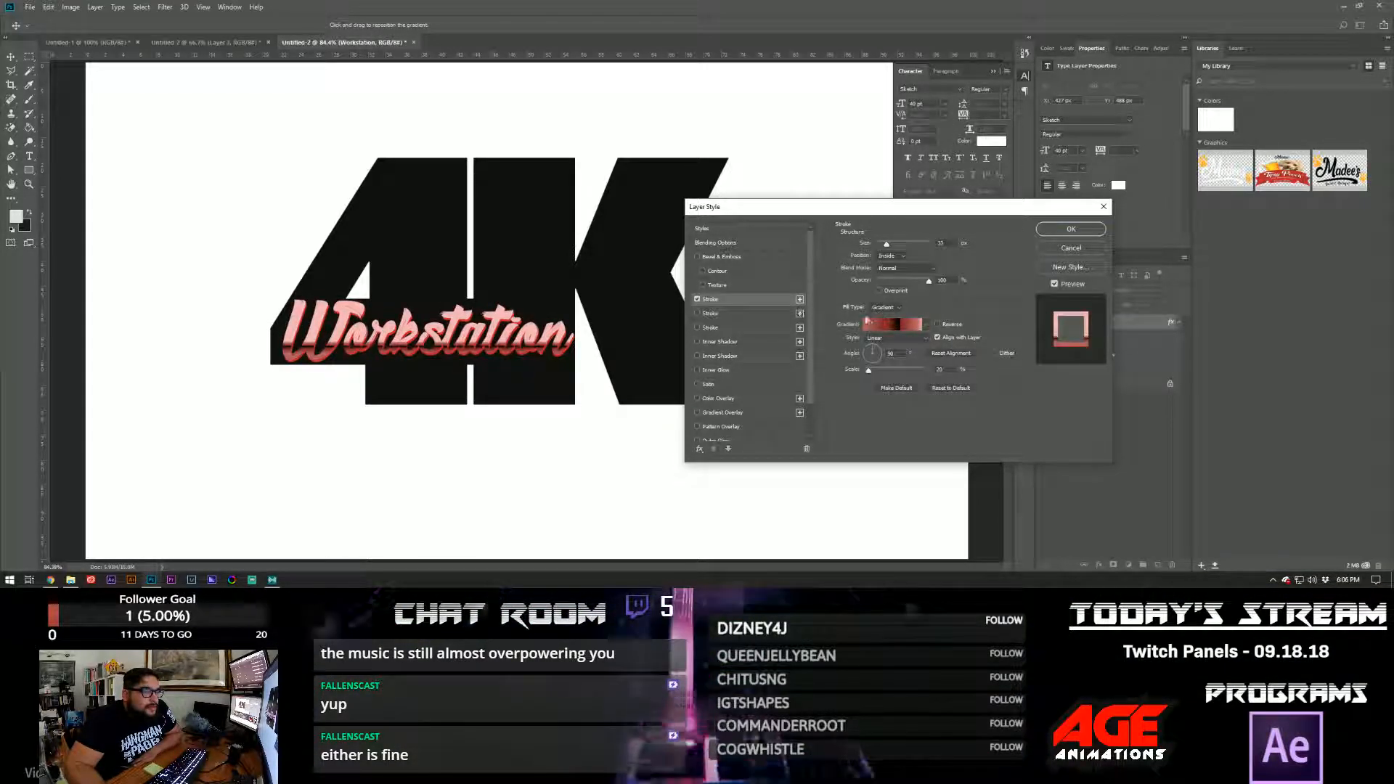
{"action": "left_click", "coordinate": [881, 317]}
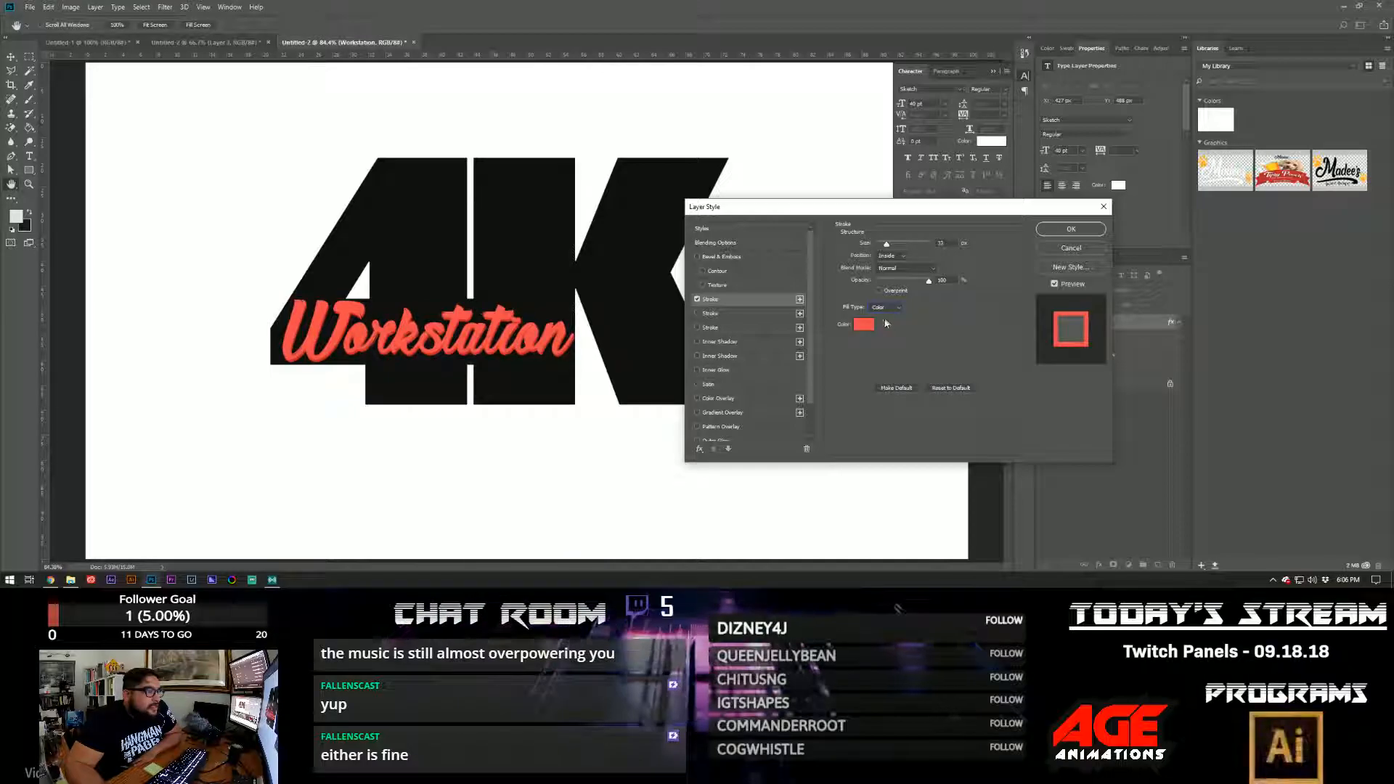
{"action": "left_click", "coordinate": [885, 267]}
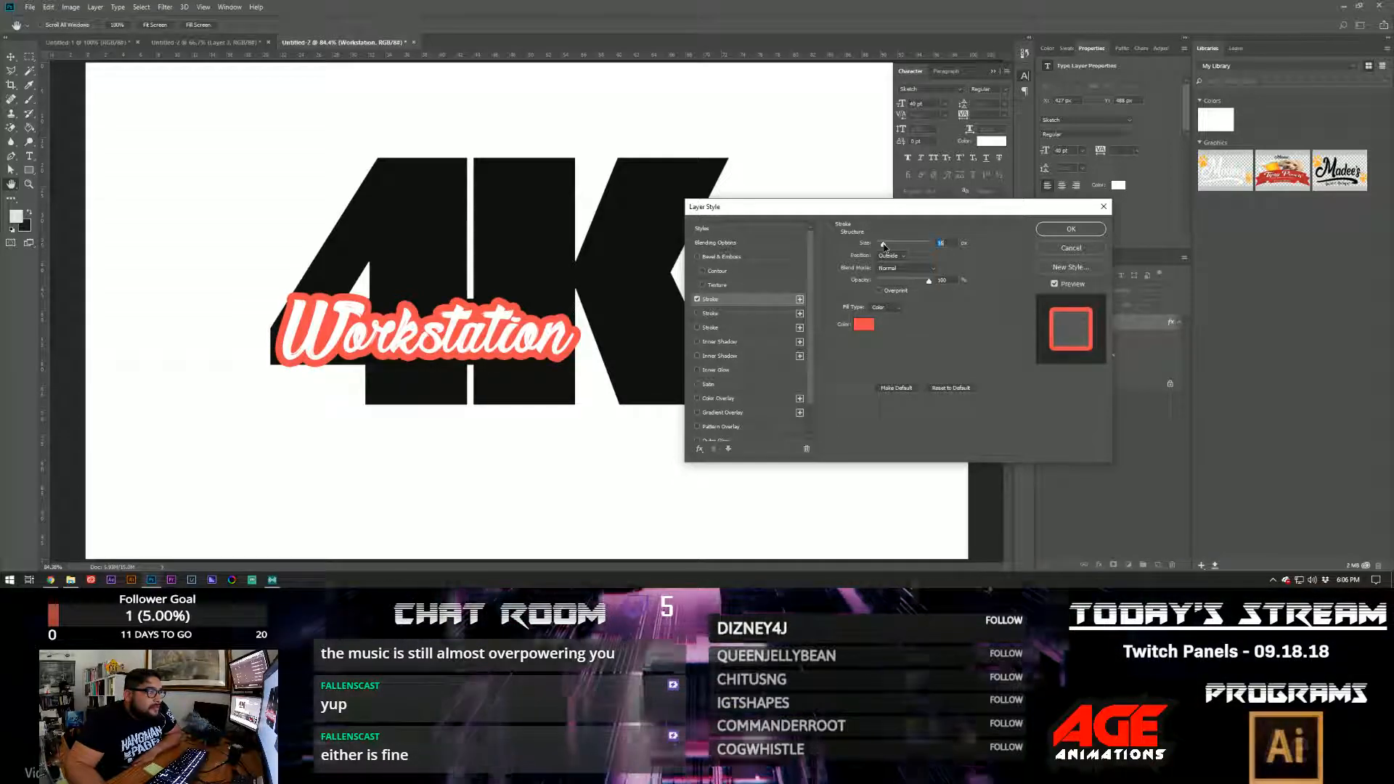
{"action": "left_click_drag", "start_coordinate": [884, 247], "coordinate": [885, 247]}
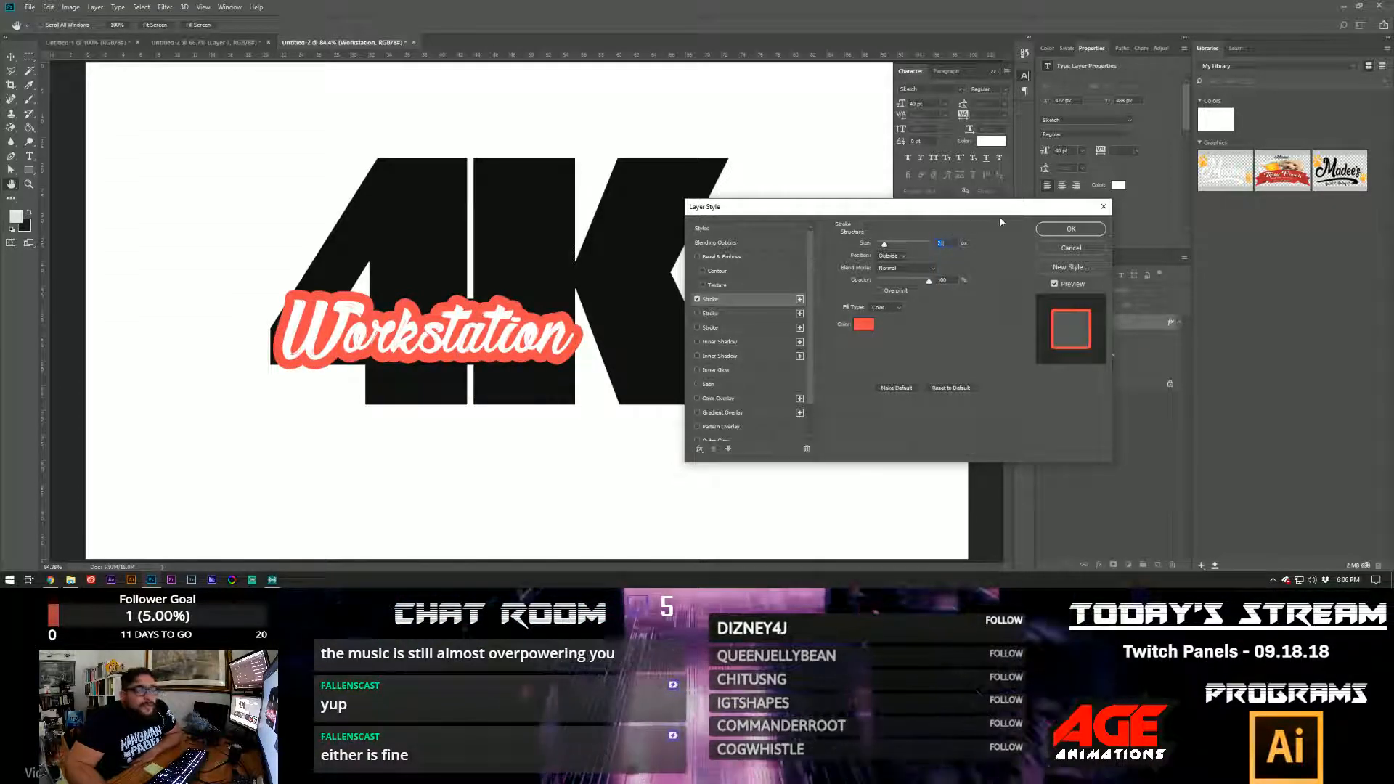
{"action": "key", "text": "Return"}
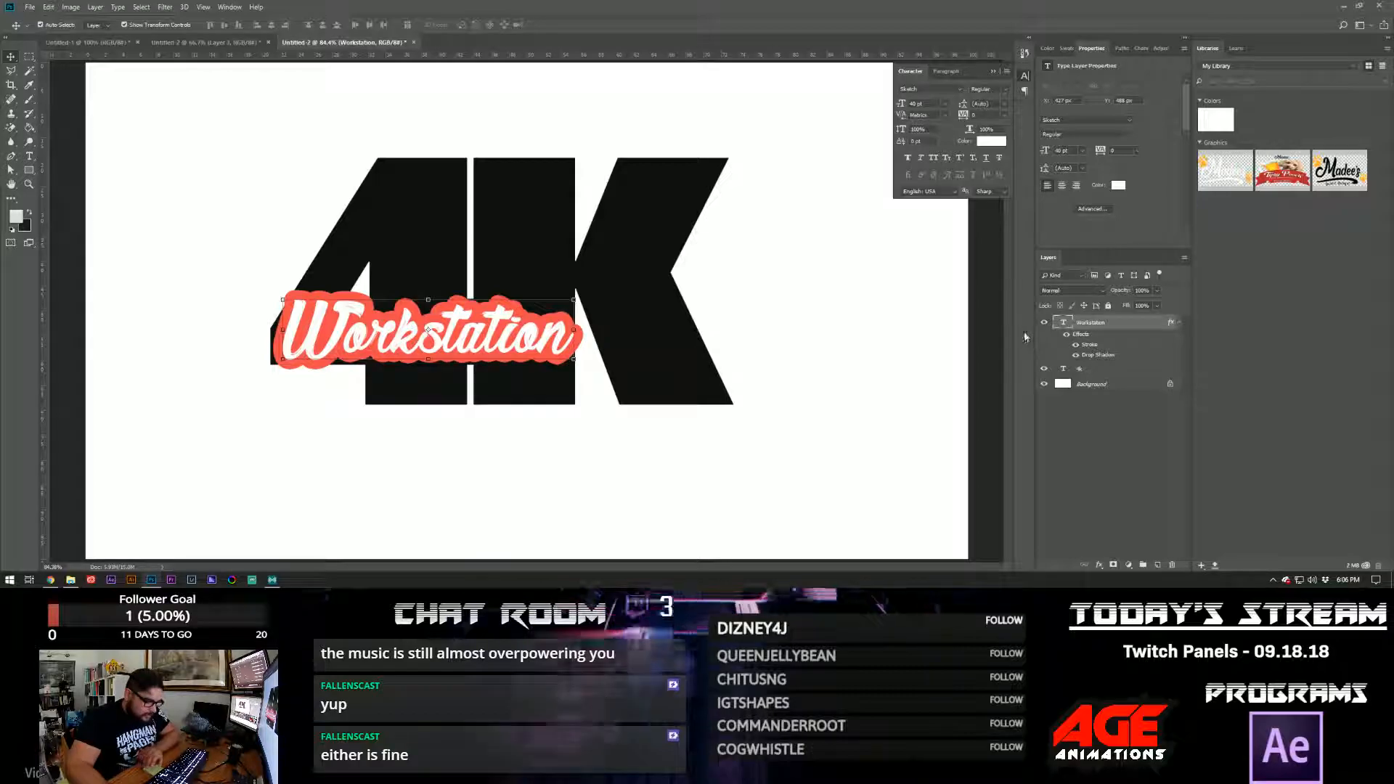
- Load the "4K" letter shapes as a selection and add it as a layer mask on the "Workstation" layer
{"action": "left_click", "coordinate": [1080, 370]}
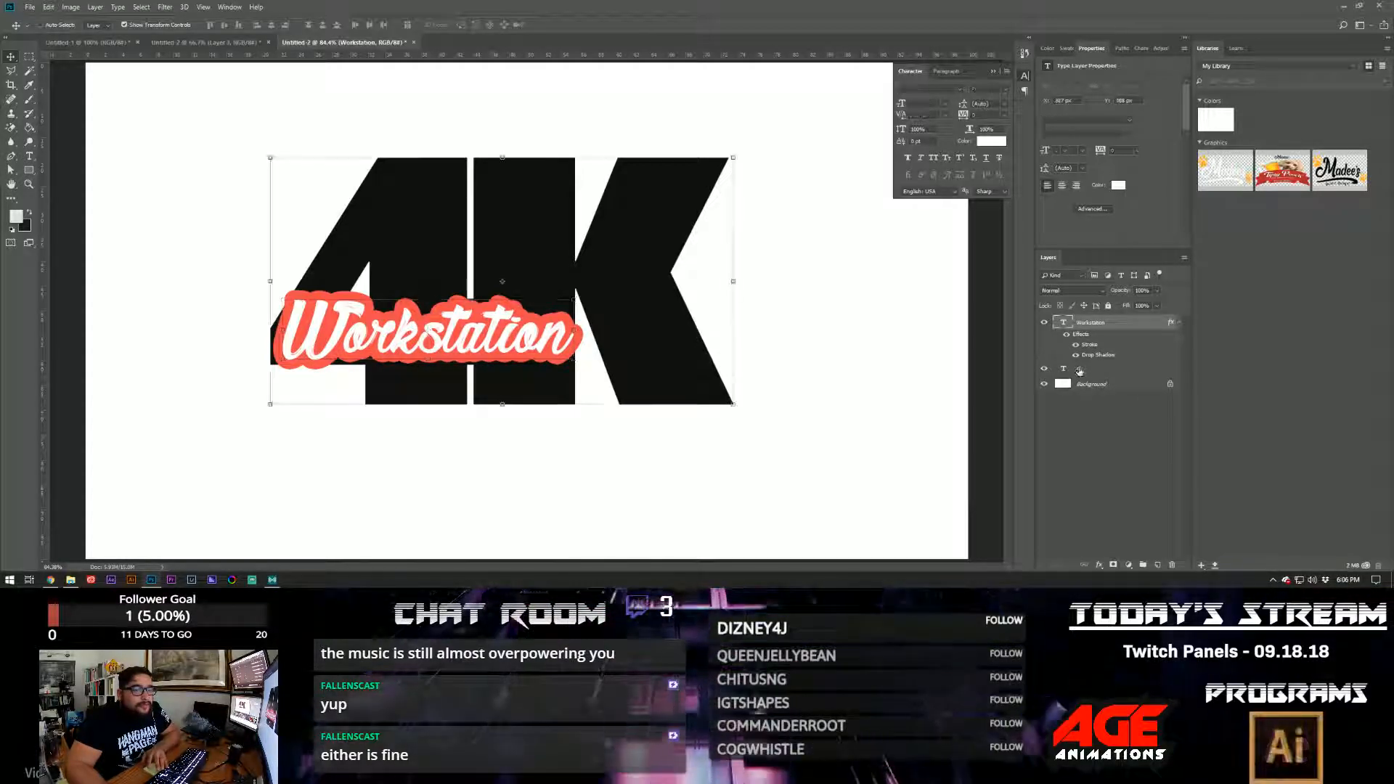
{"action": "left_click", "coordinate": [762, 382]}
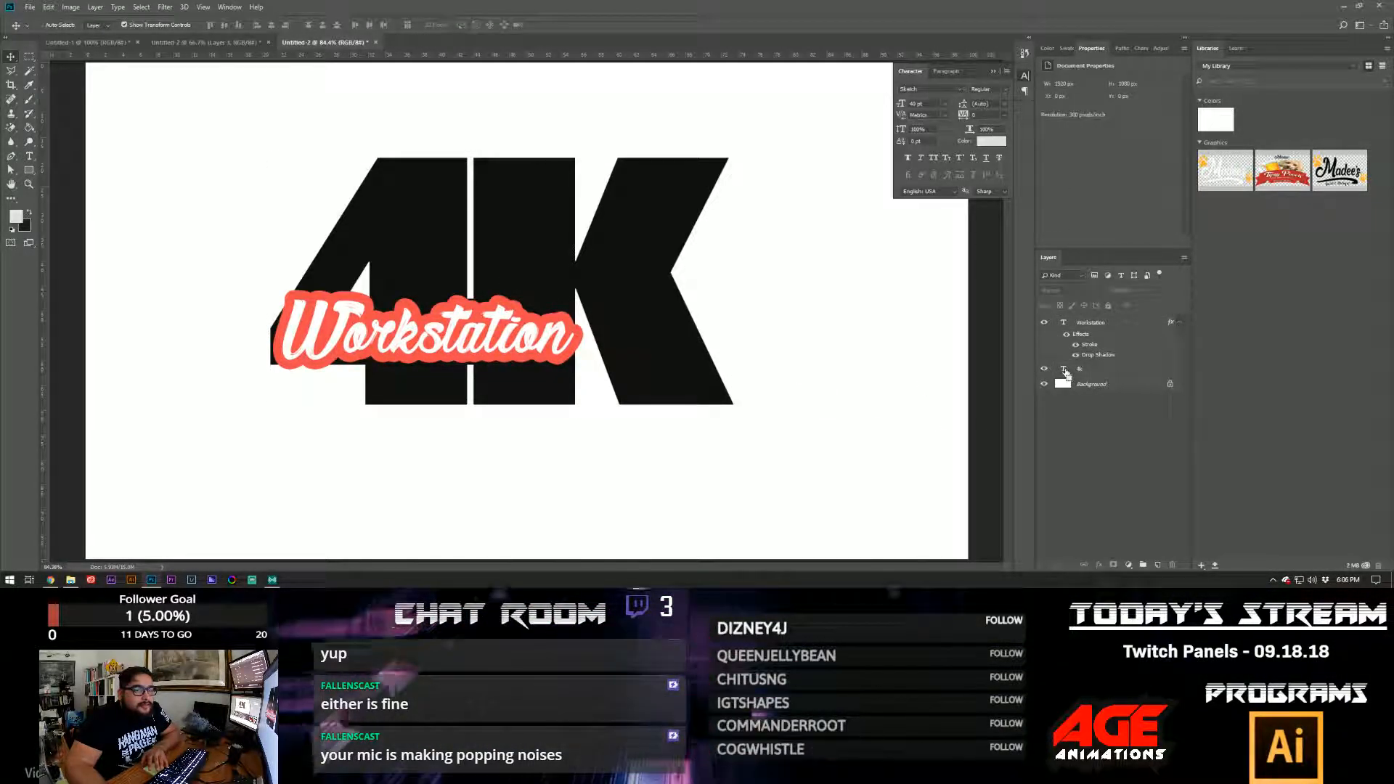
{"action": "left_click", "coordinate": [1086, 325]}
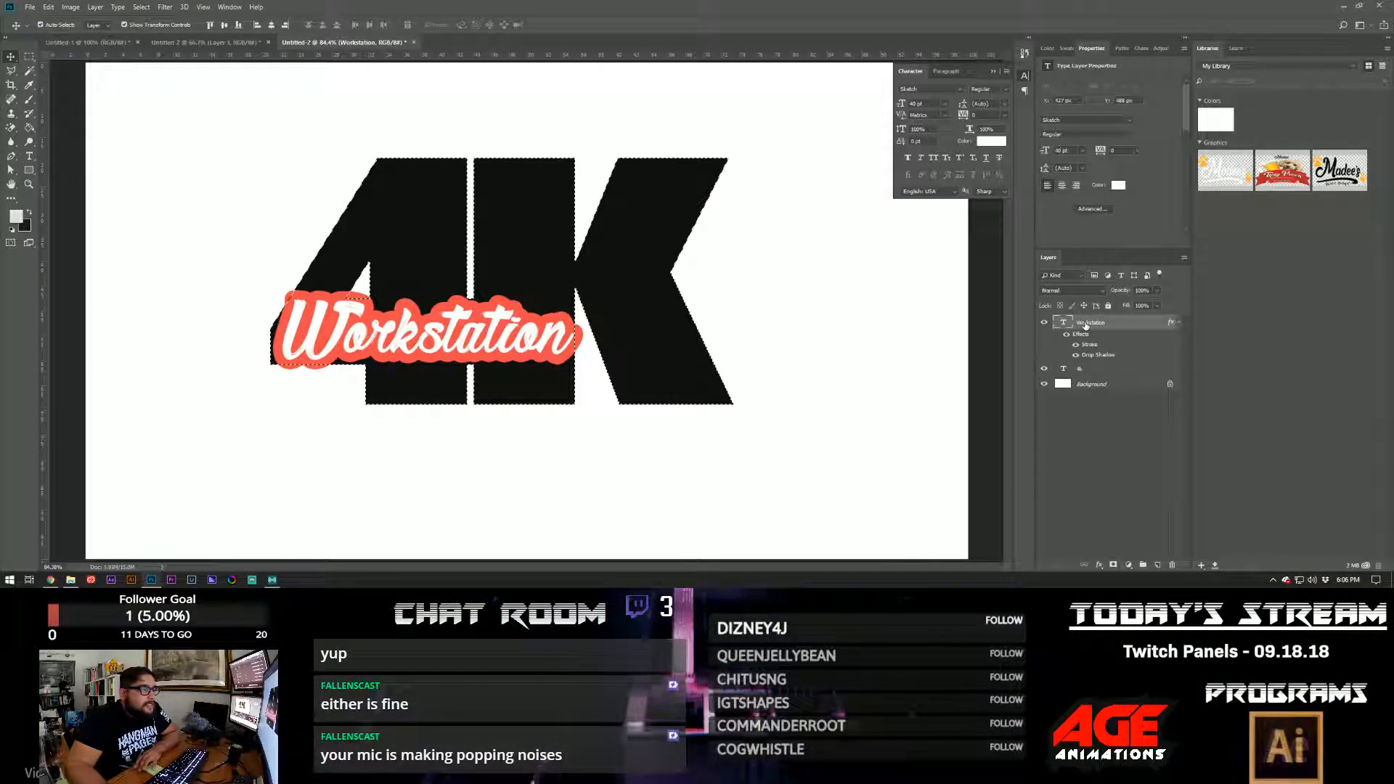
{"action": "left_click", "coordinate": [1112, 564]}
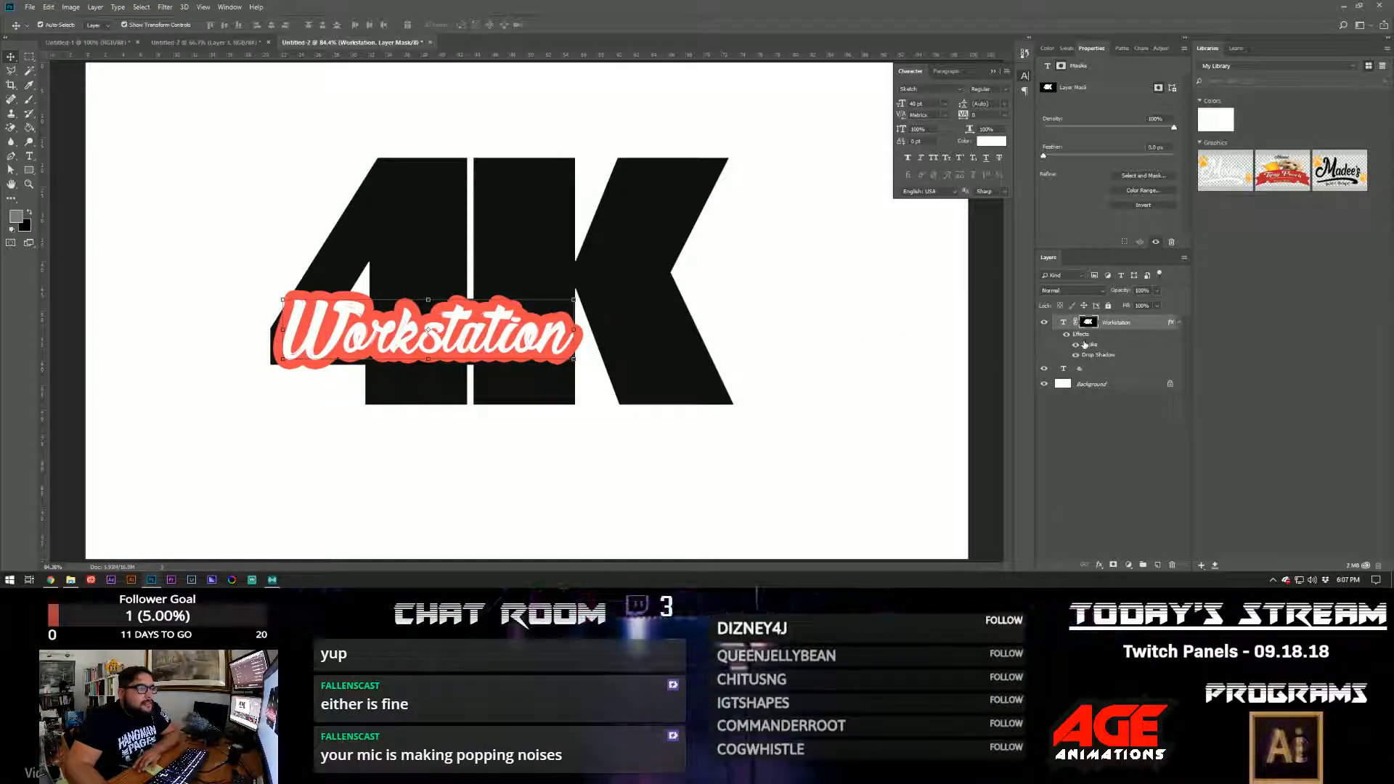
{"action": "left_click", "coordinate": [790, 355]}
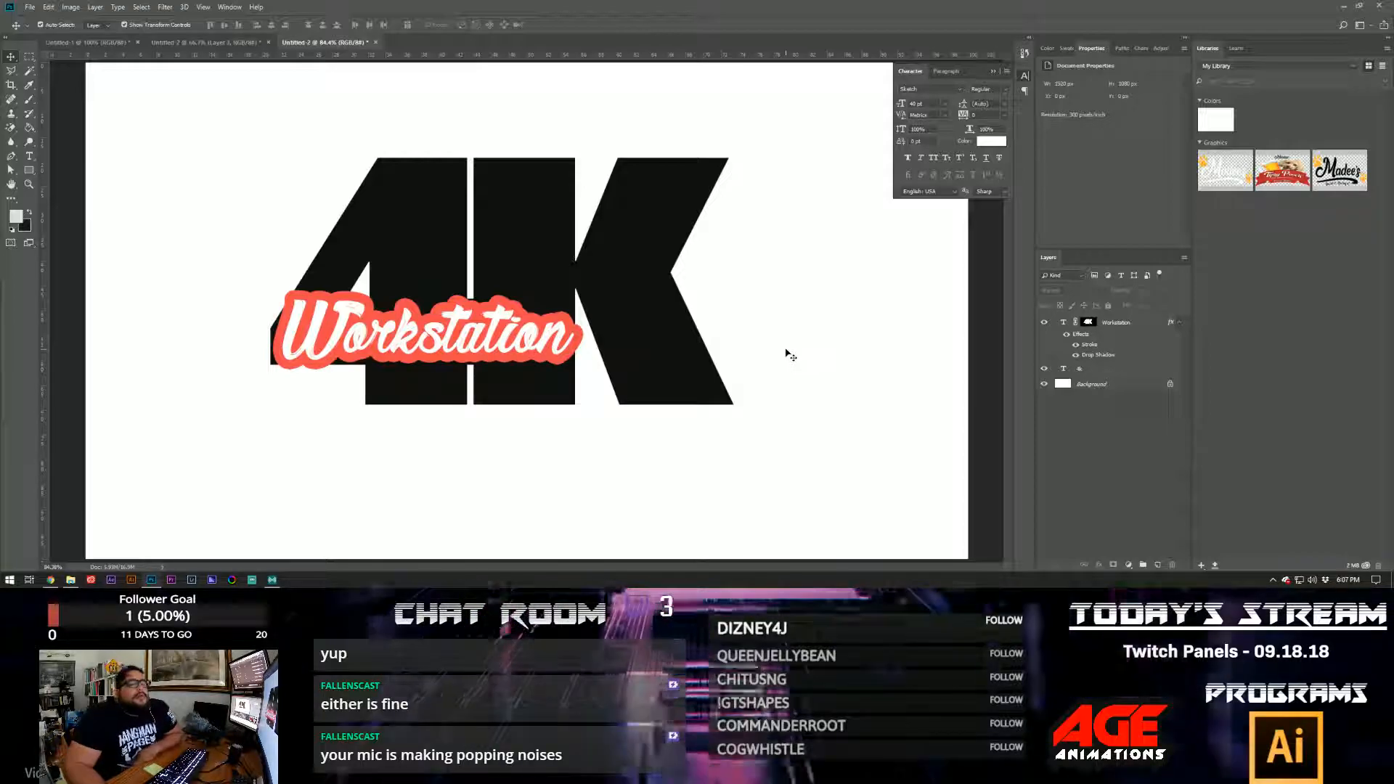
- Hide the stroke effect on the "Workstation" layer and move the text slightly up and left over the "4K"
{"action": "left_click", "coordinate": [1113, 349]}
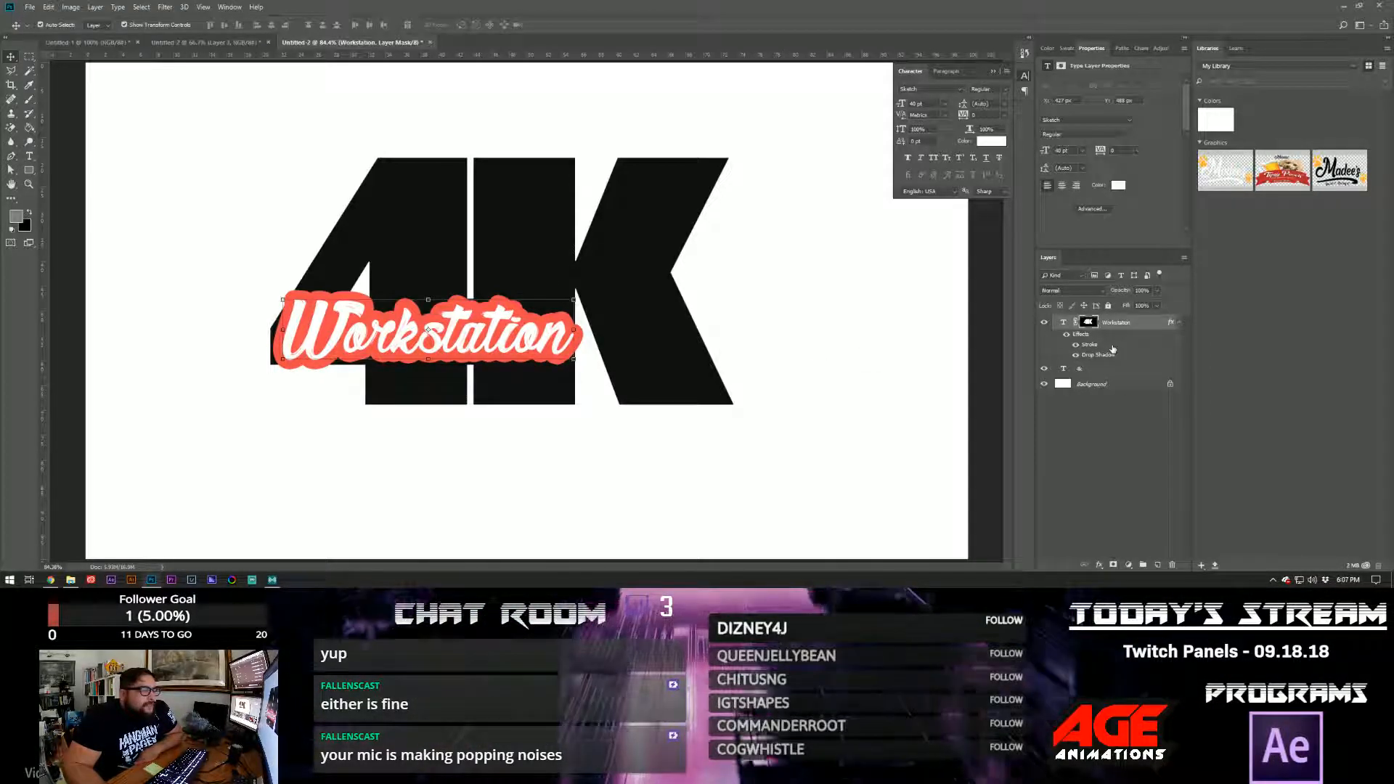
{"action": "left_click", "coordinate": [1066, 346]}
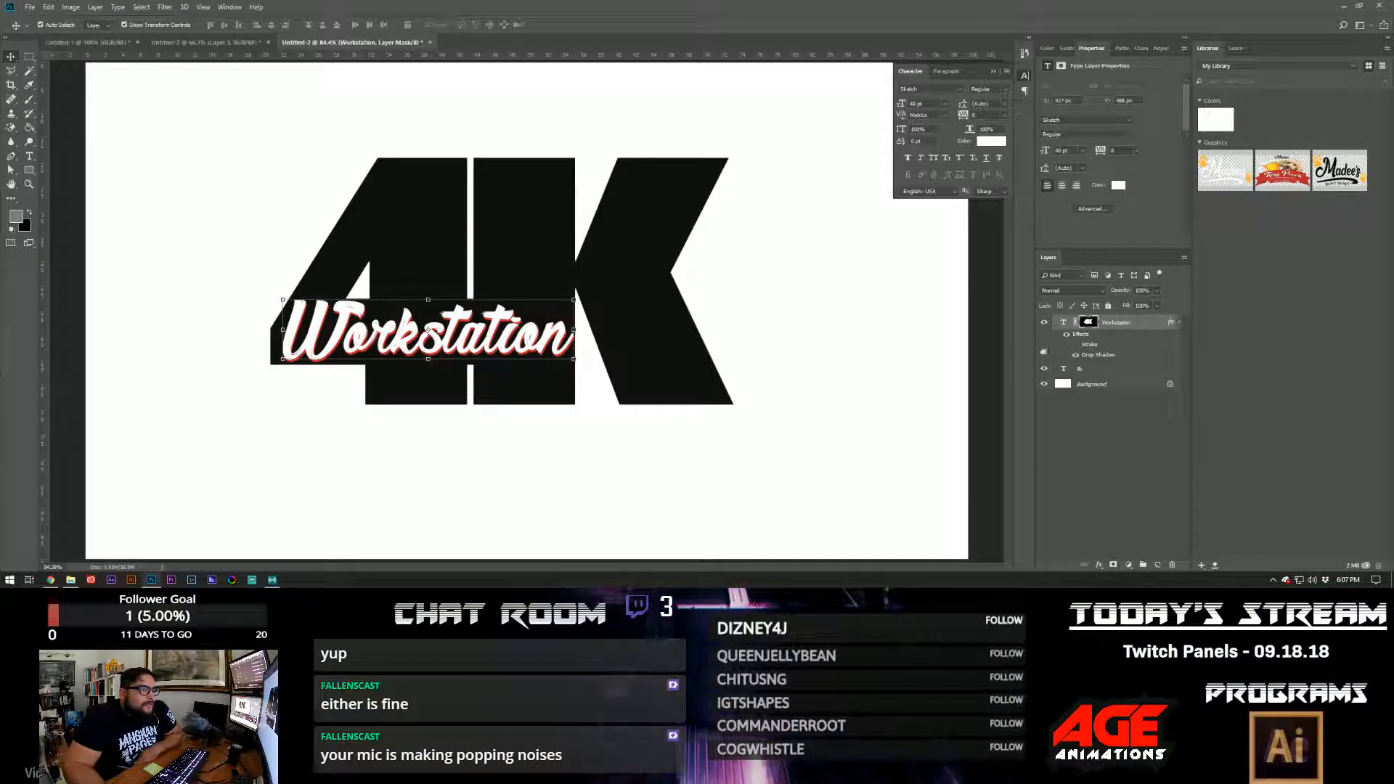
{"action": "left_click_drag", "start_coordinate": [546, 341], "coordinate": [538, 319]}
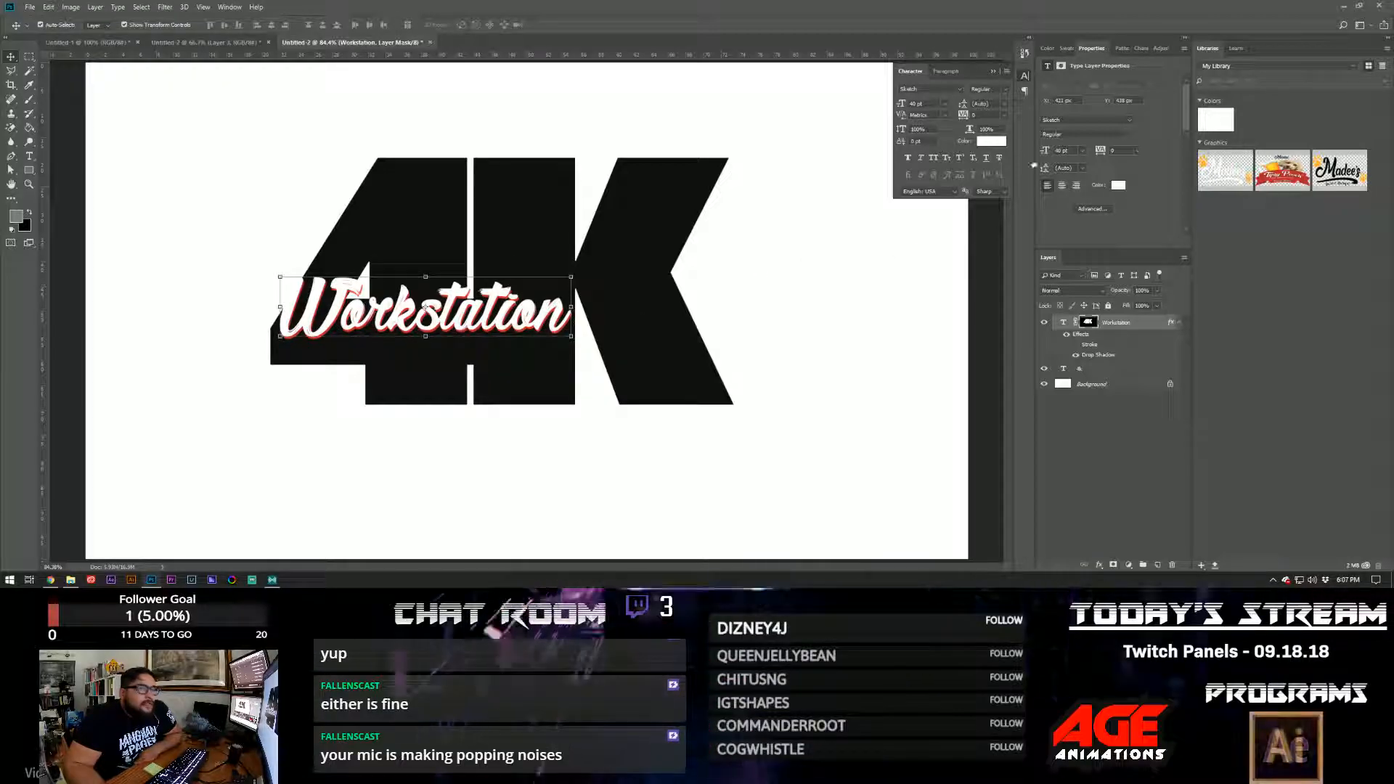
- Change the "Workstation" text colour from white to a medium gray (#7f7e7e)
{"action": "left_click", "coordinate": [997, 141]}
{"action": "left_click_drag", "start_coordinate": [156, 205], "coordinate": [114, 208]}
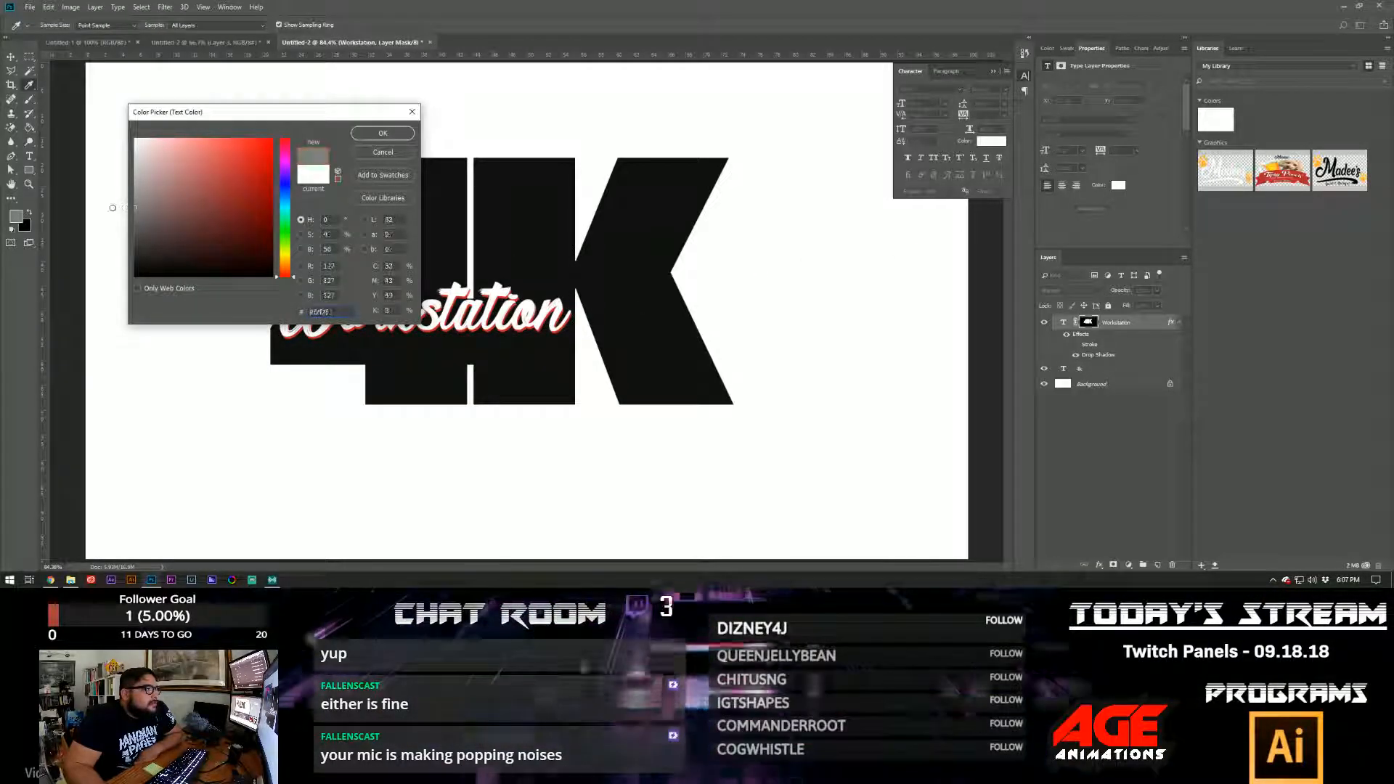
{"action": "left_click", "coordinate": [372, 133]}
- Unlink the layer mask from the "Workstation" text, try moving the mask lower and undo the move
{"action": "left_click", "coordinate": [1077, 324]}
{"action": "left_click", "coordinate": [1077, 327]}
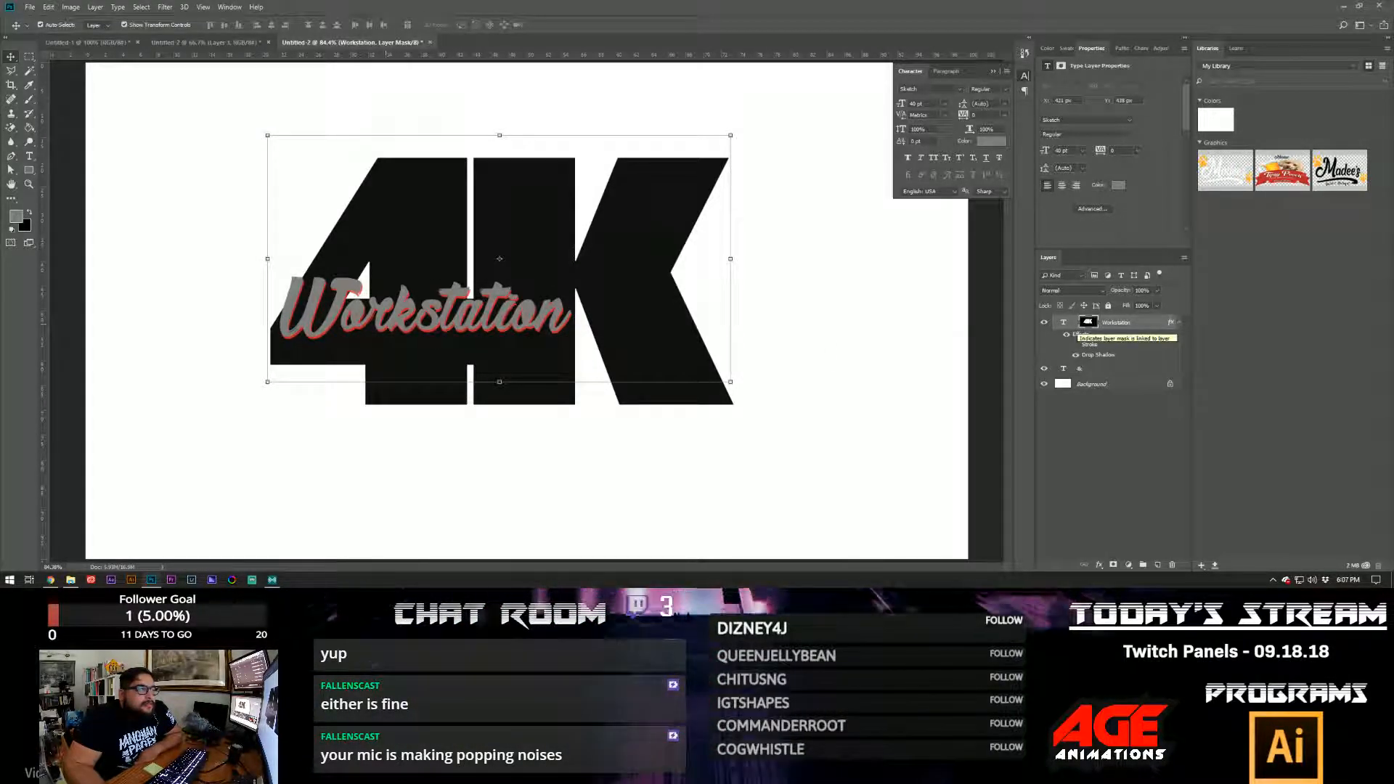
{"action": "left_click_drag", "start_coordinate": [473, 318], "coordinate": [463, 345]}
{"action": "left_click", "coordinate": [49, 7]}
{"action": "left_click", "coordinate": [69, 19]}
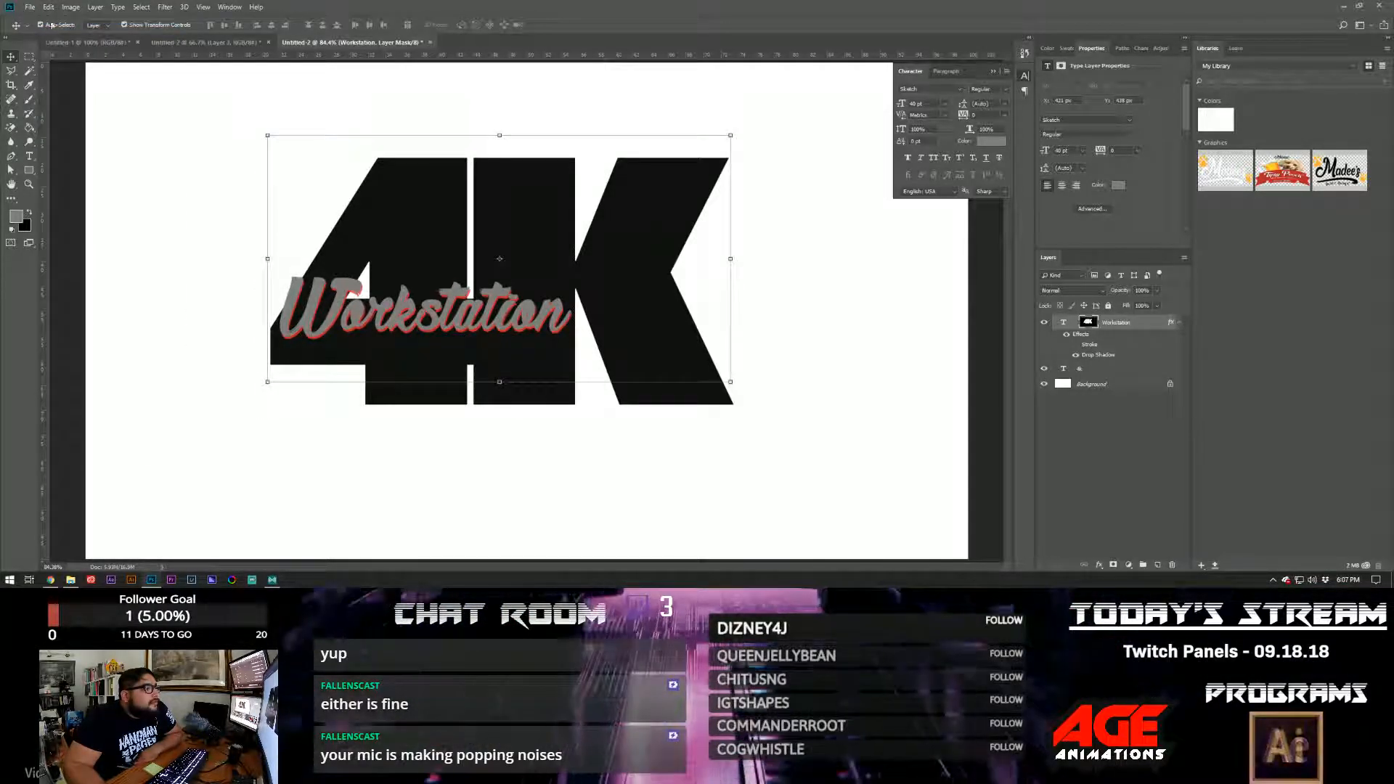
- Replace the layer mask on "Workstation" with a new one made from a selection of the "4K" letter shapes
{"action": "right_click", "coordinate": [1089, 326]}
{"action": "left_click", "coordinate": [1106, 346]}
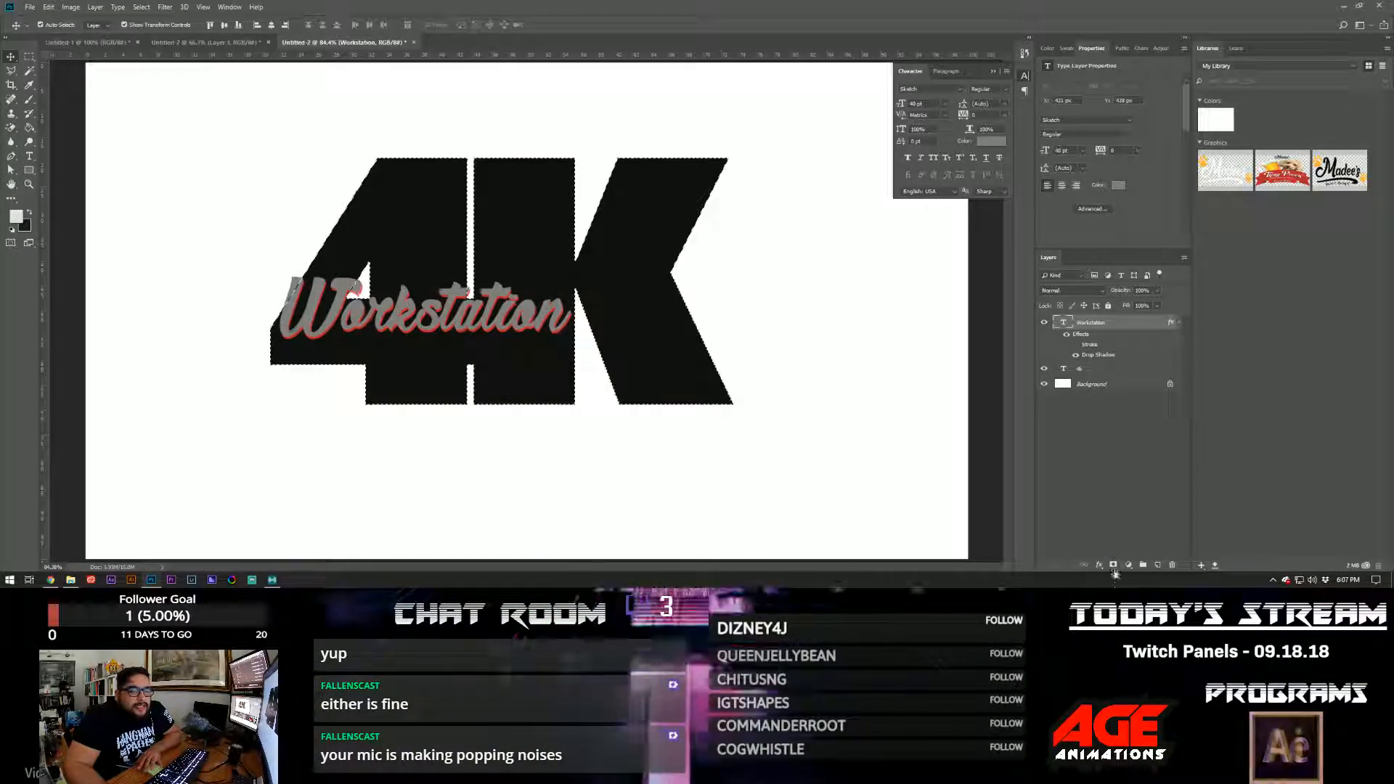
{"action": "left_click", "coordinate": [1113, 565]}
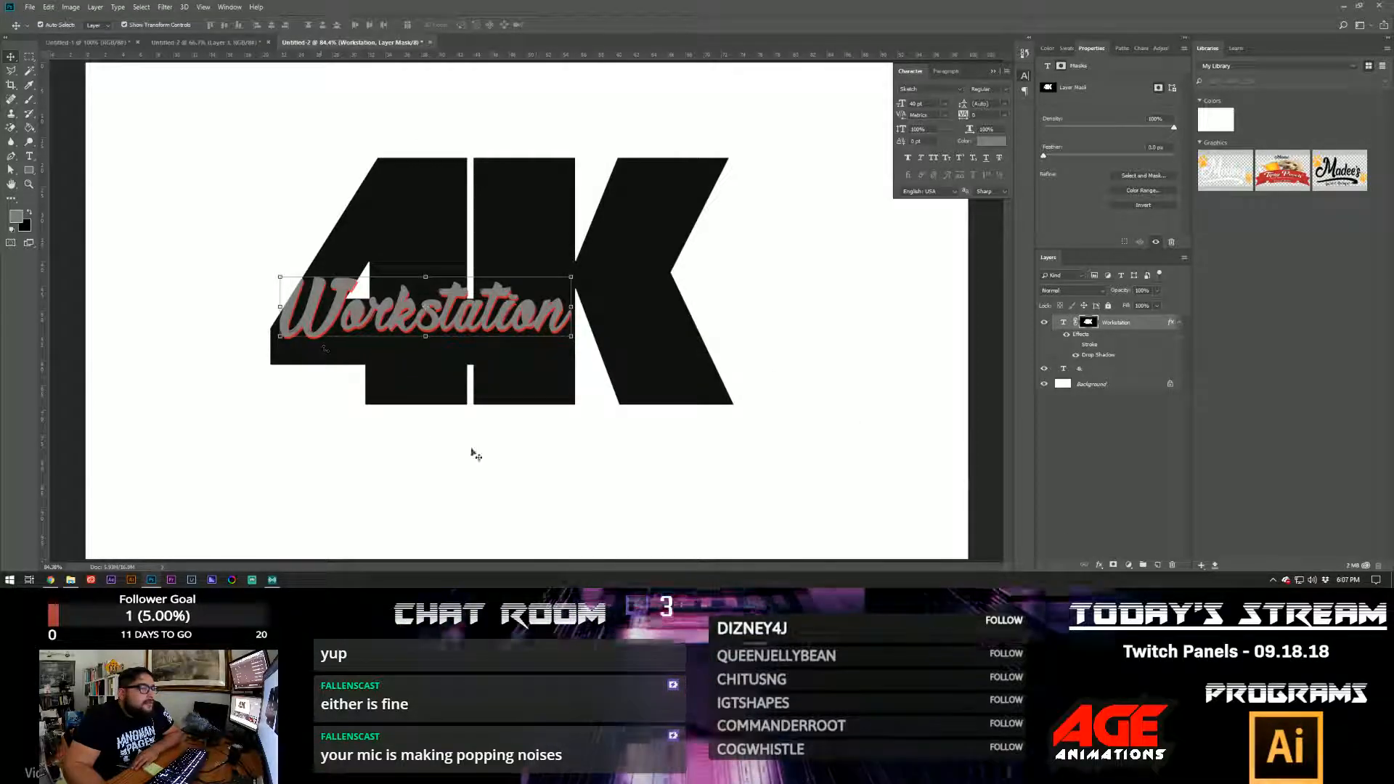
- Preview the stroke effect on the masked "Workstation" layer, hide it again and hide the drop shadow
{"action": "left_click", "coordinate": [1075, 345]}
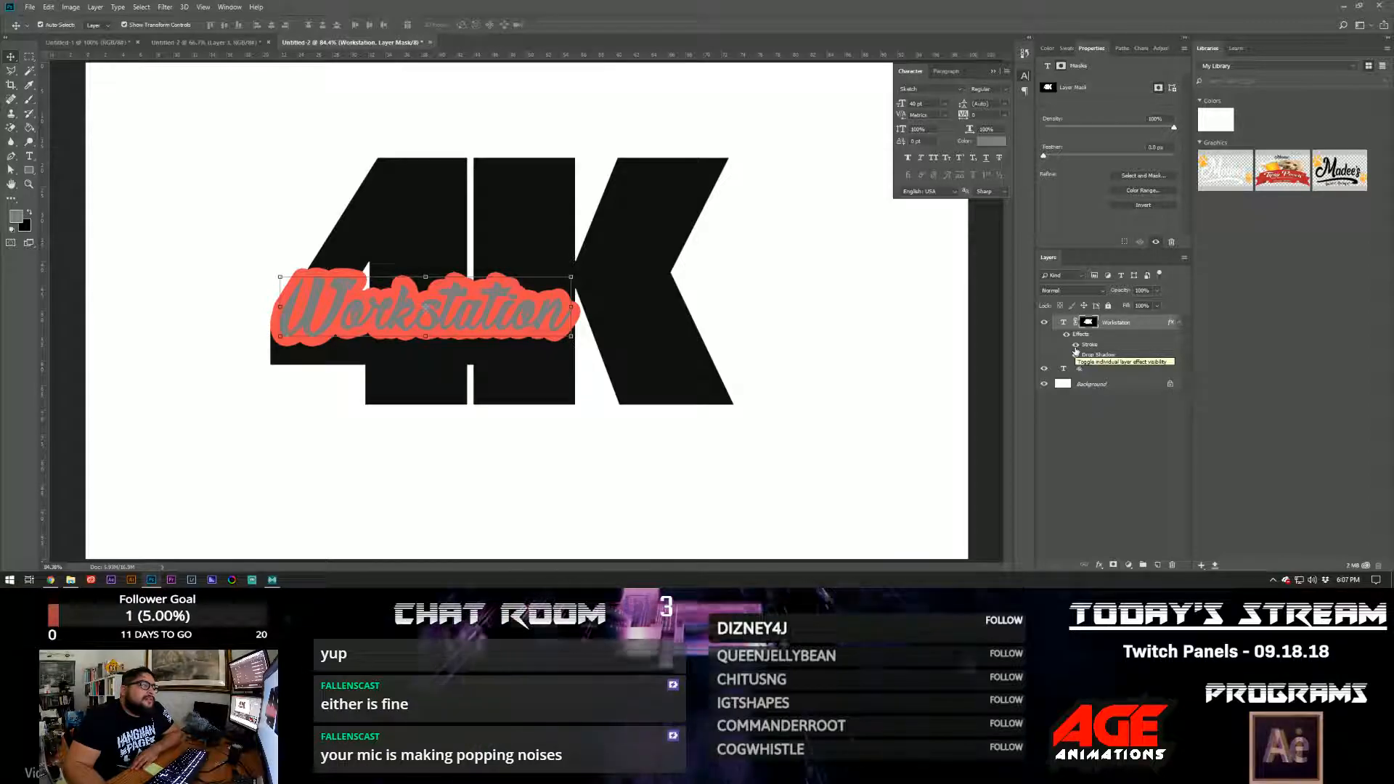
{"action": "left_click", "coordinate": [1075, 346]}
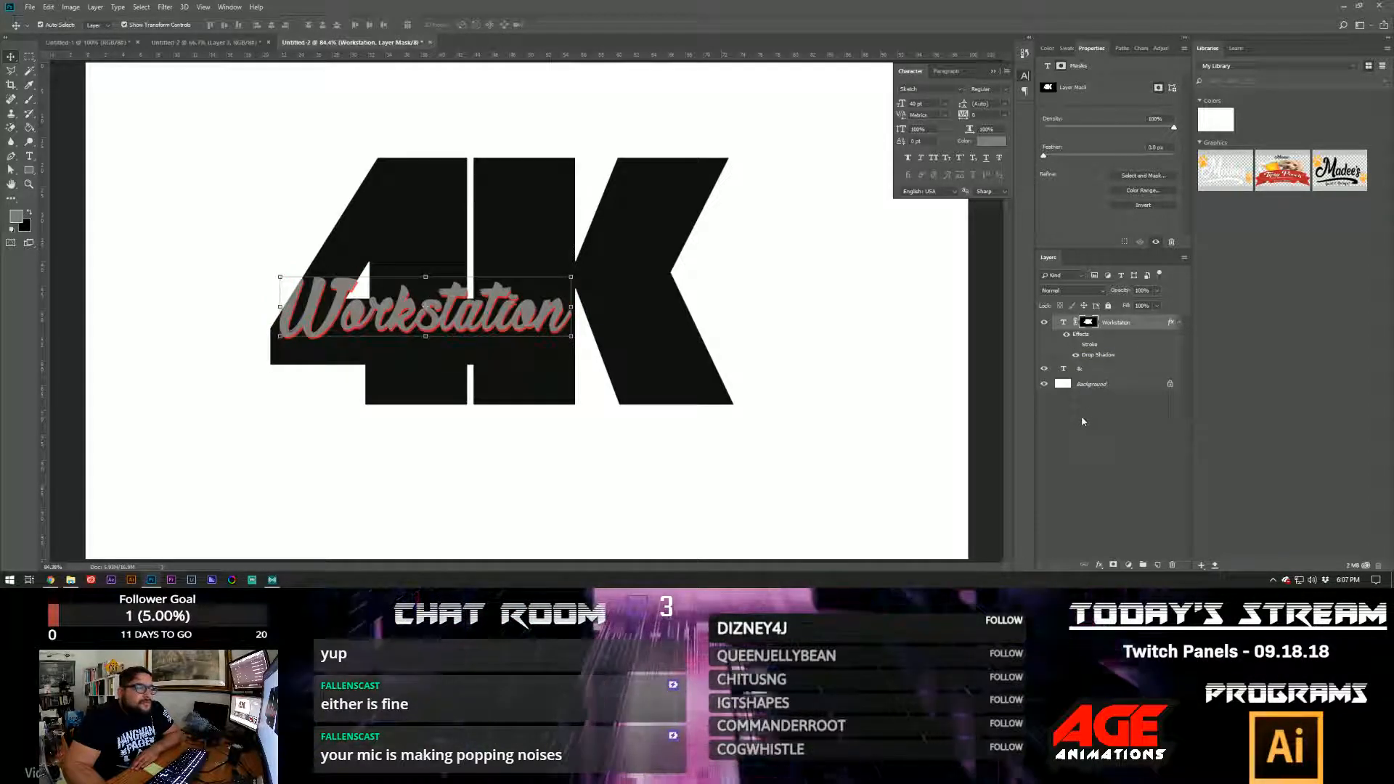
{"action": "left_click", "coordinate": [1075, 355]}
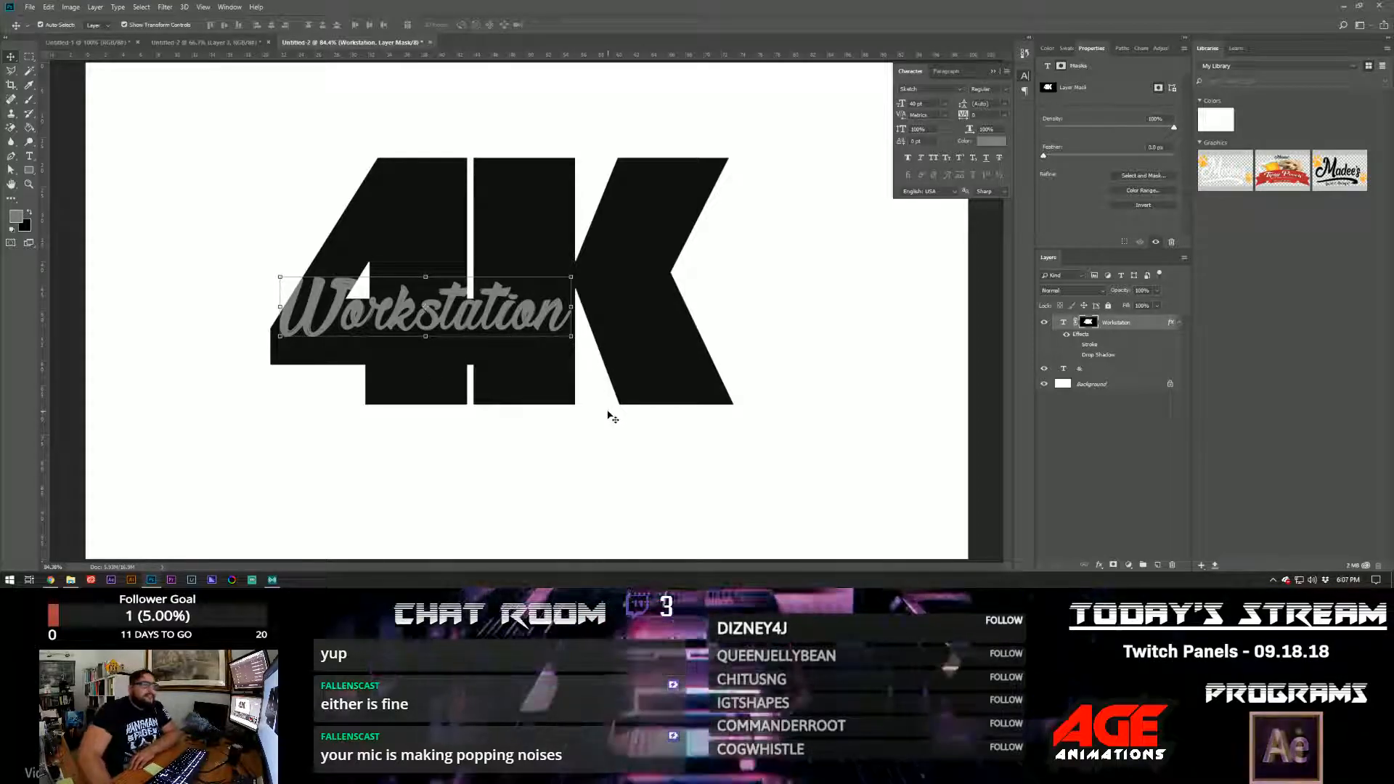
- Delete the layer mask from the "Workstation" layer and make its stroke effect visible
{"action": "right_click", "coordinate": [1092, 324]}
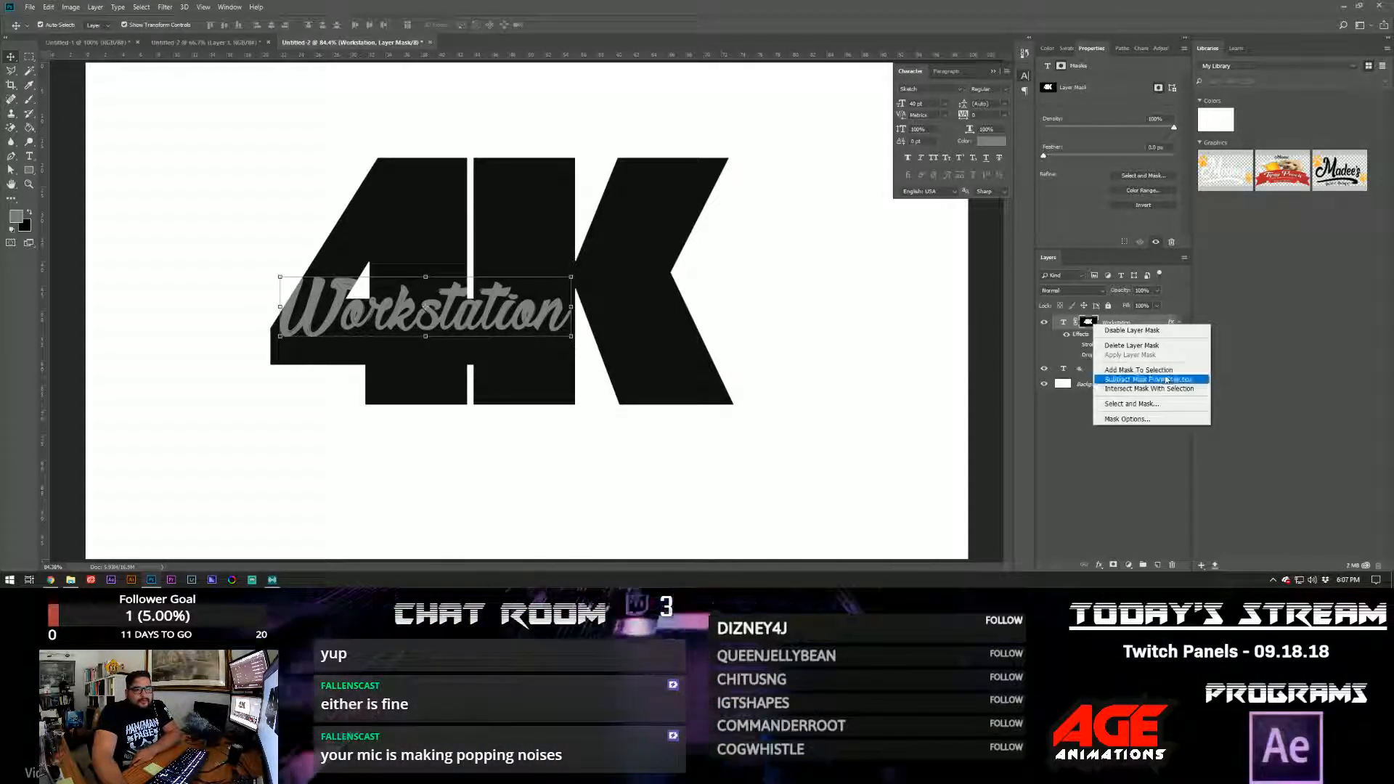
{"action": "left_click", "coordinate": [1147, 345]}
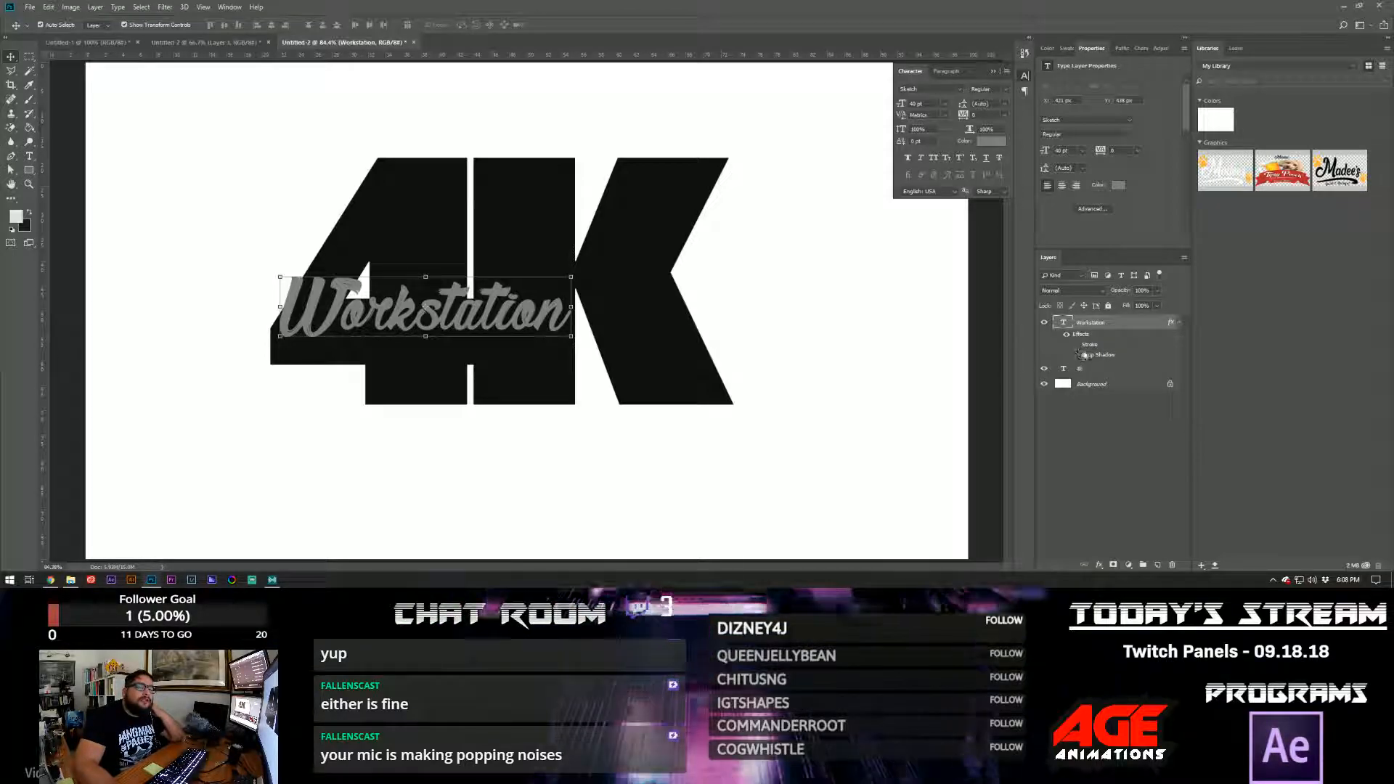
{"action": "left_click", "coordinate": [1076, 355]}
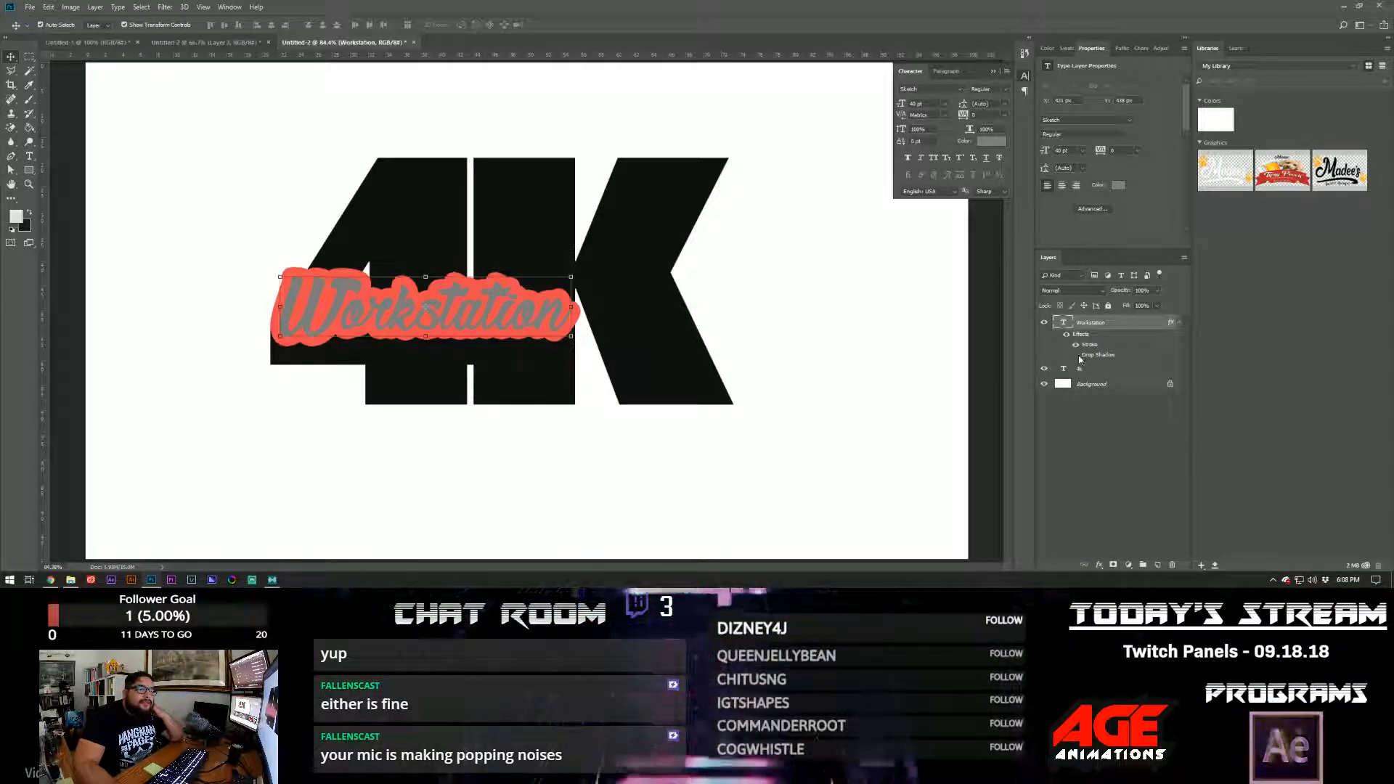
- Set the "Workstation" text colour to white and move the text slightly down over the "4K"
{"action": "left_click", "coordinate": [996, 145]}
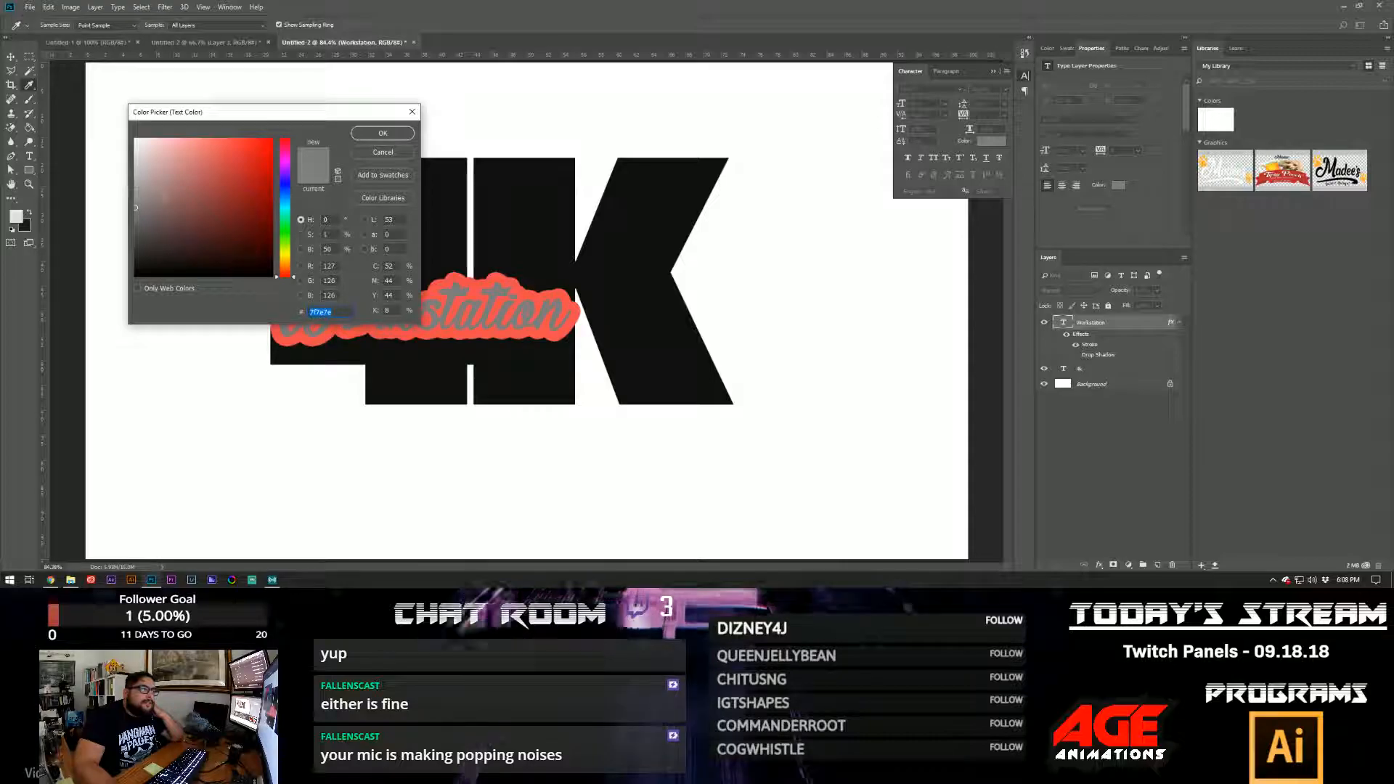
{"action": "left_click", "coordinate": [136, 140]}
{"action": "left_click", "coordinate": [382, 134]}
{"action": "left_click_drag", "start_coordinate": [553, 309], "coordinate": [556, 331]}
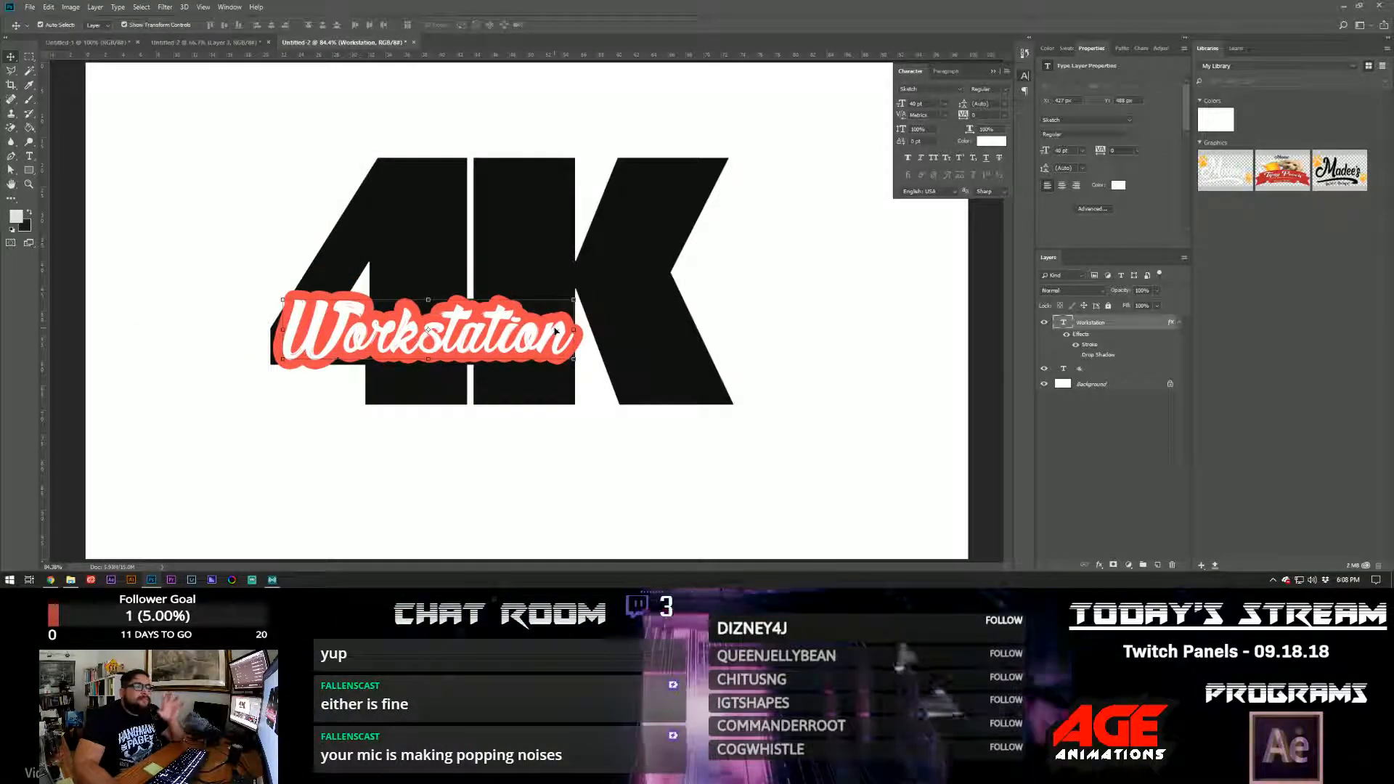
- Thin the light red stroke on "Workstation" and add a second, wider stroke positioned outside
{"action": "double_click", "coordinate": [1109, 344]}
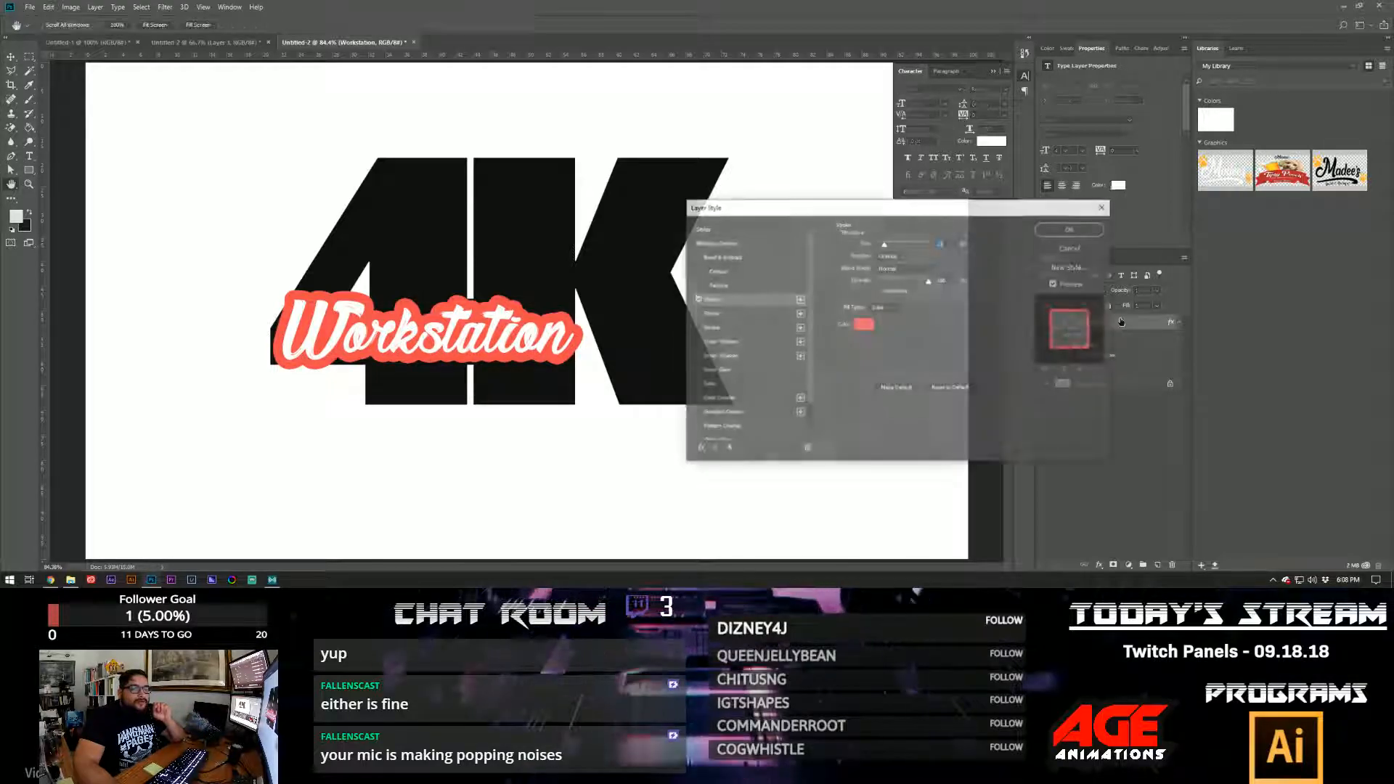
{"action": "left_click_drag", "start_coordinate": [884, 244], "coordinate": [882, 244]}
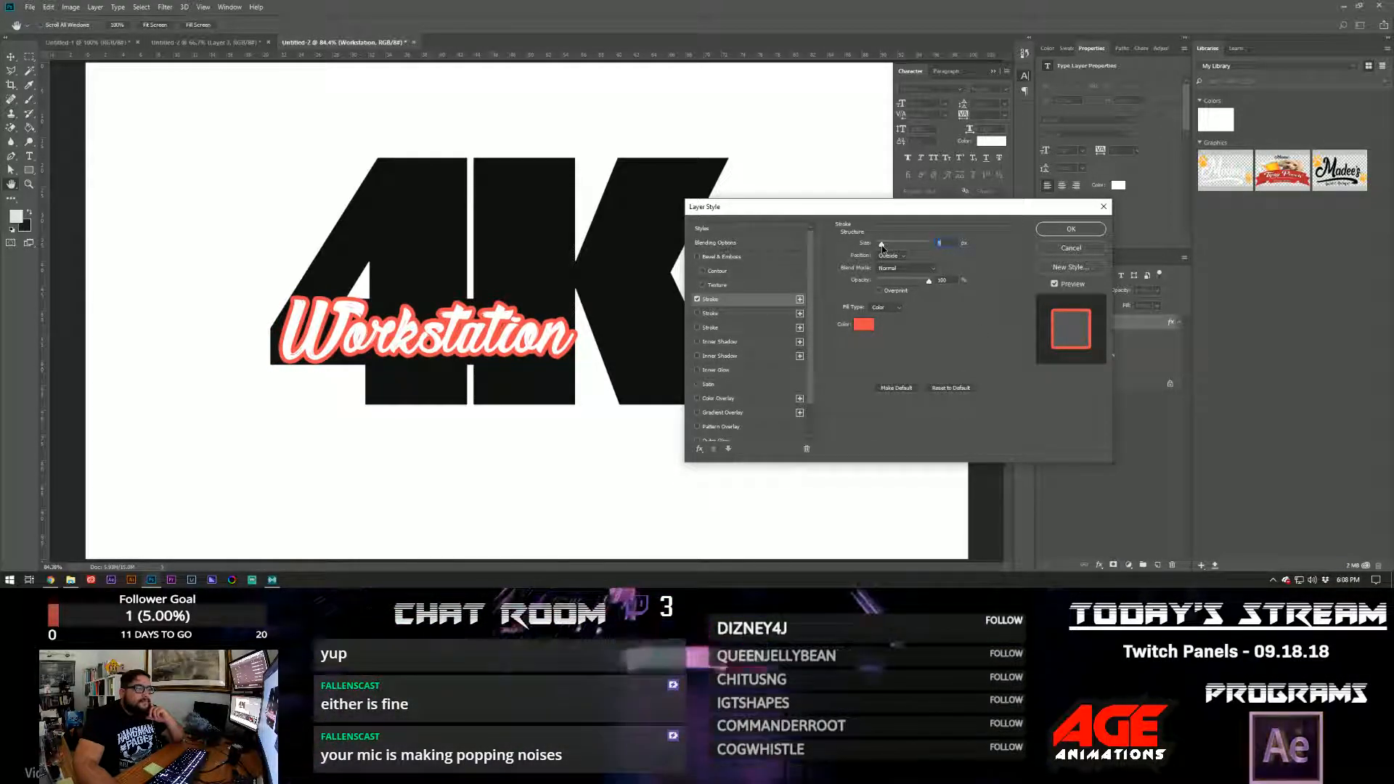
{"action": "left_click", "coordinate": [725, 314]}
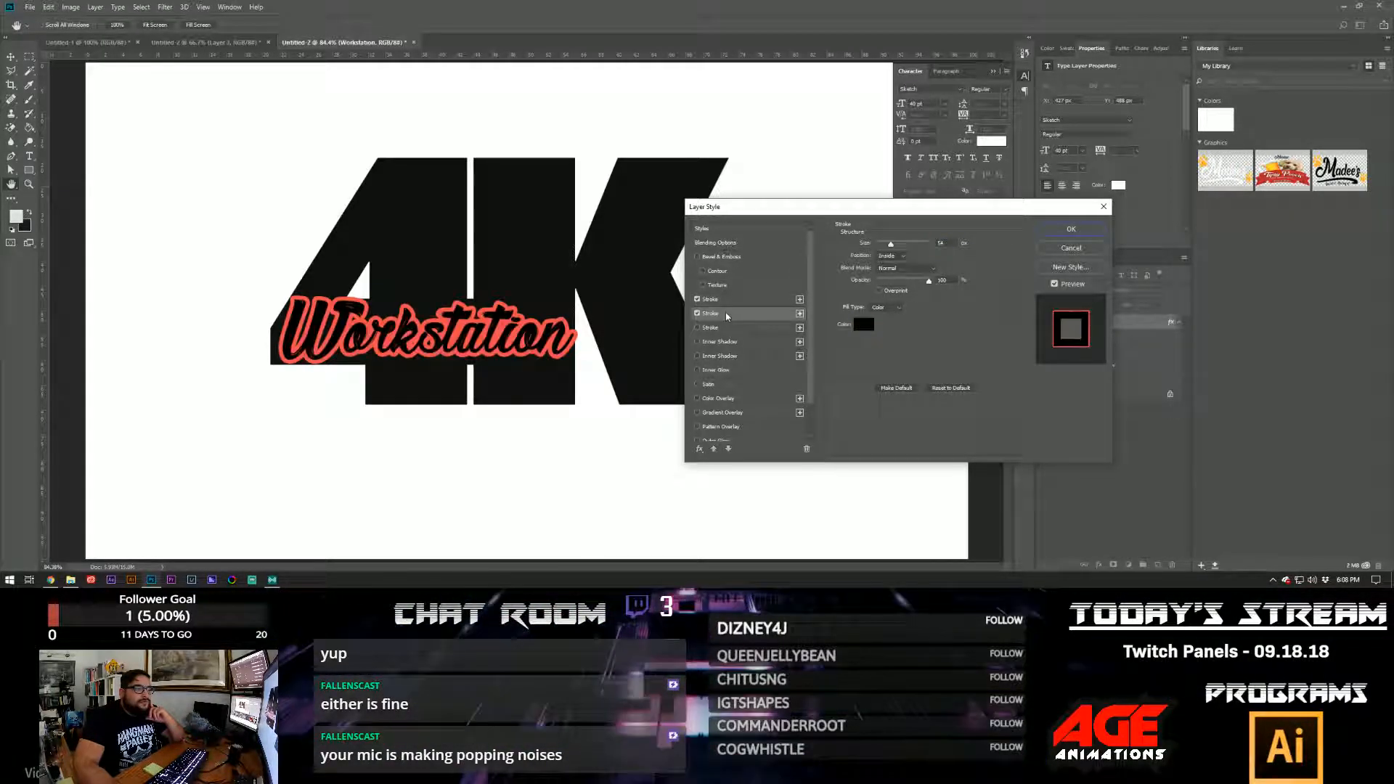
{"action": "left_click", "coordinate": [890, 266]}
{"action": "left_click_drag", "start_coordinate": [893, 249], "coordinate": [887, 248]}
- Colour the second stroke dark red, reduce its size to a thin outer outline and apply the layer style
{"action": "left_click", "coordinate": [863, 324]}
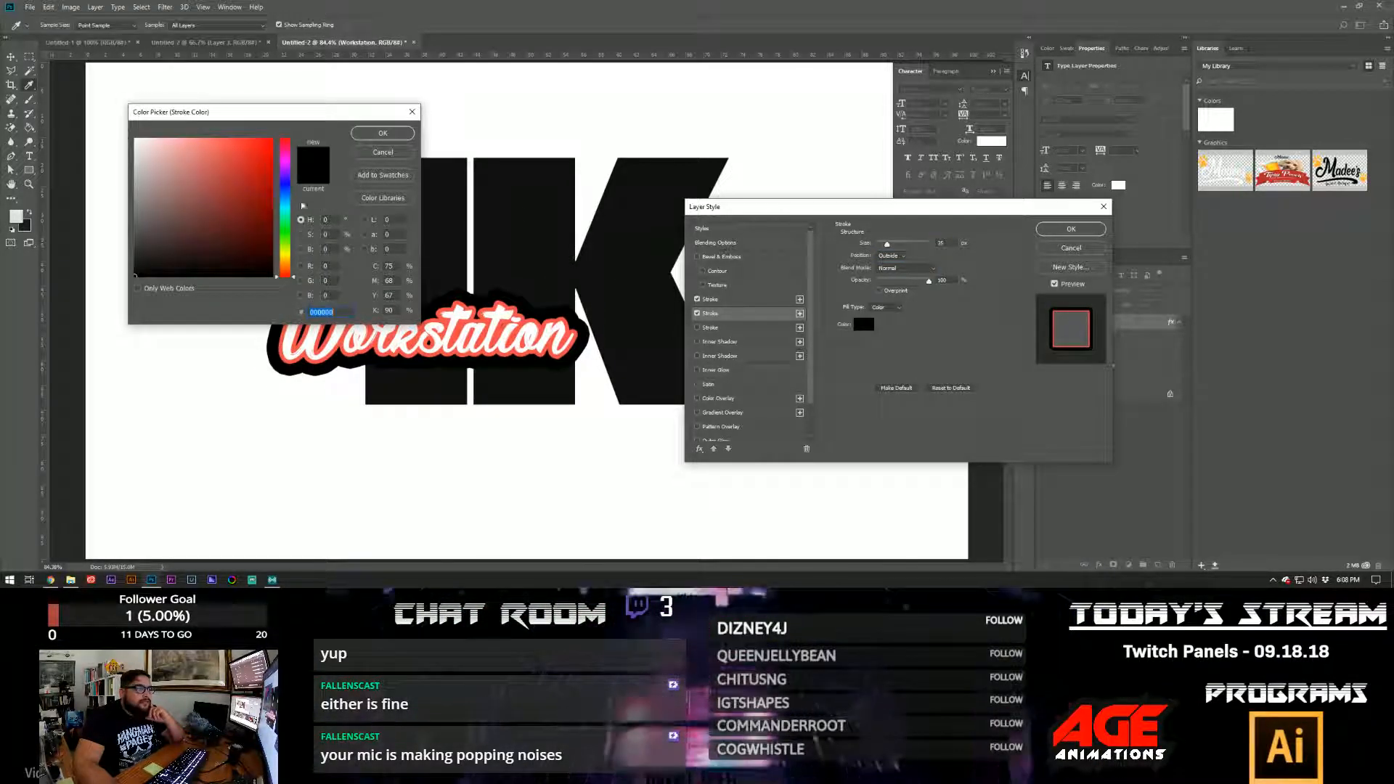
{"action": "left_click", "coordinate": [267, 205]}
{"action": "left_click", "coordinate": [382, 133]}
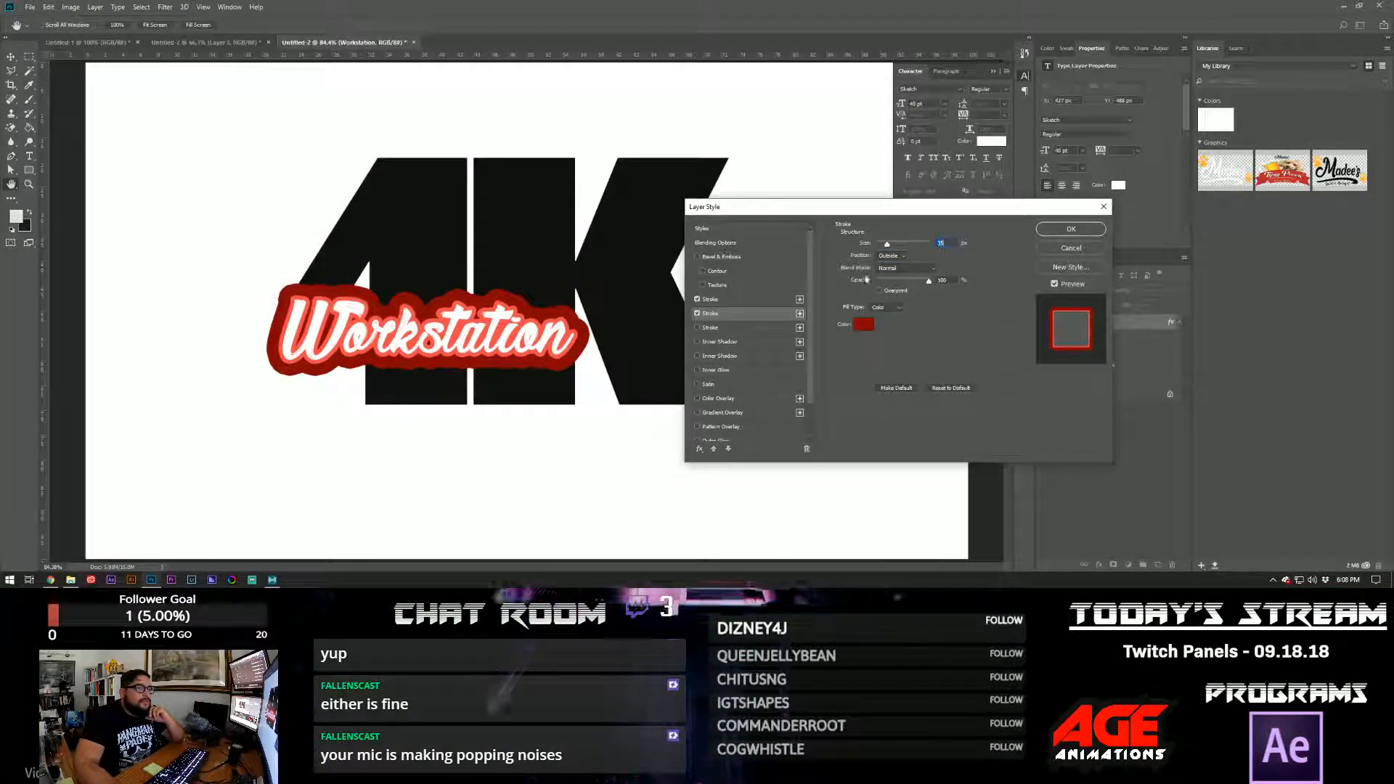
{"action": "left_click", "coordinate": [885, 246]}
{"action": "left_click_drag", "start_coordinate": [885, 247], "coordinate": [883, 245]}
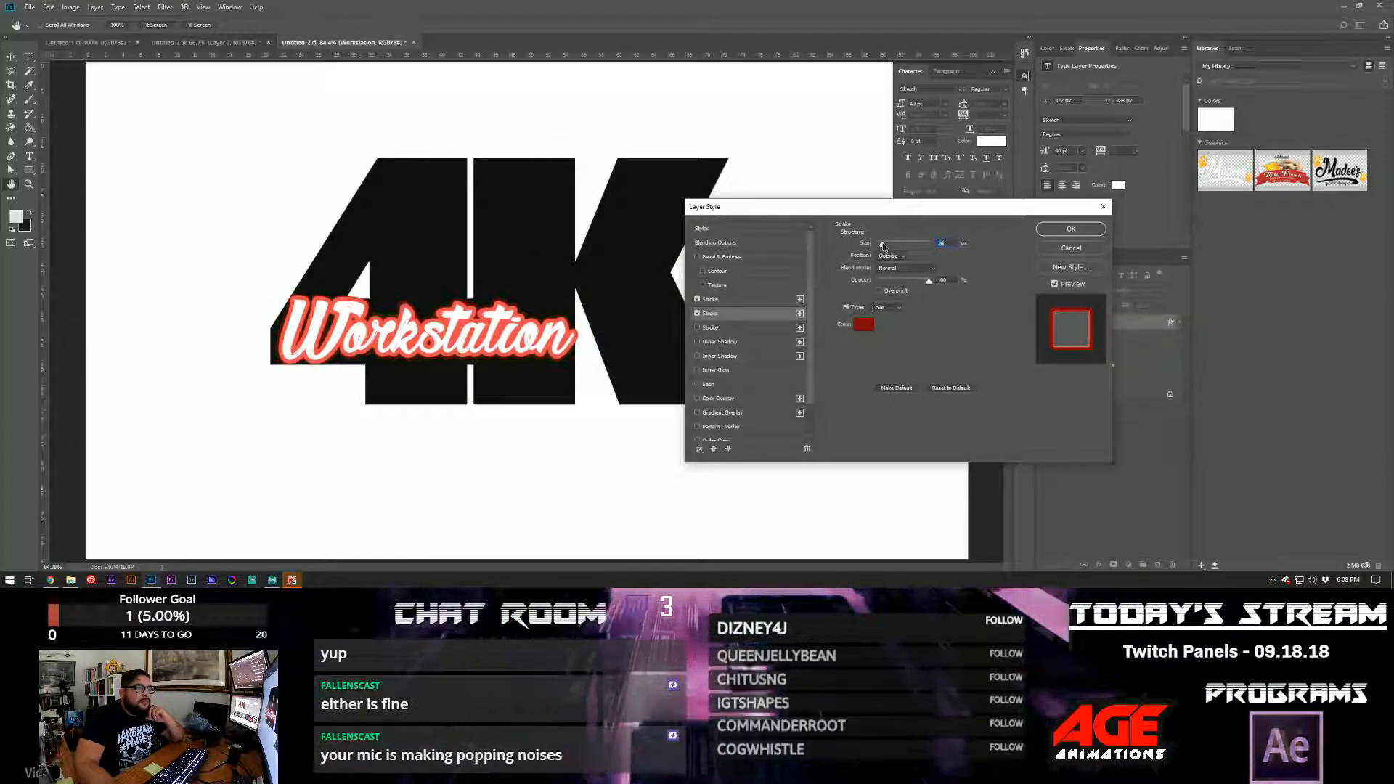
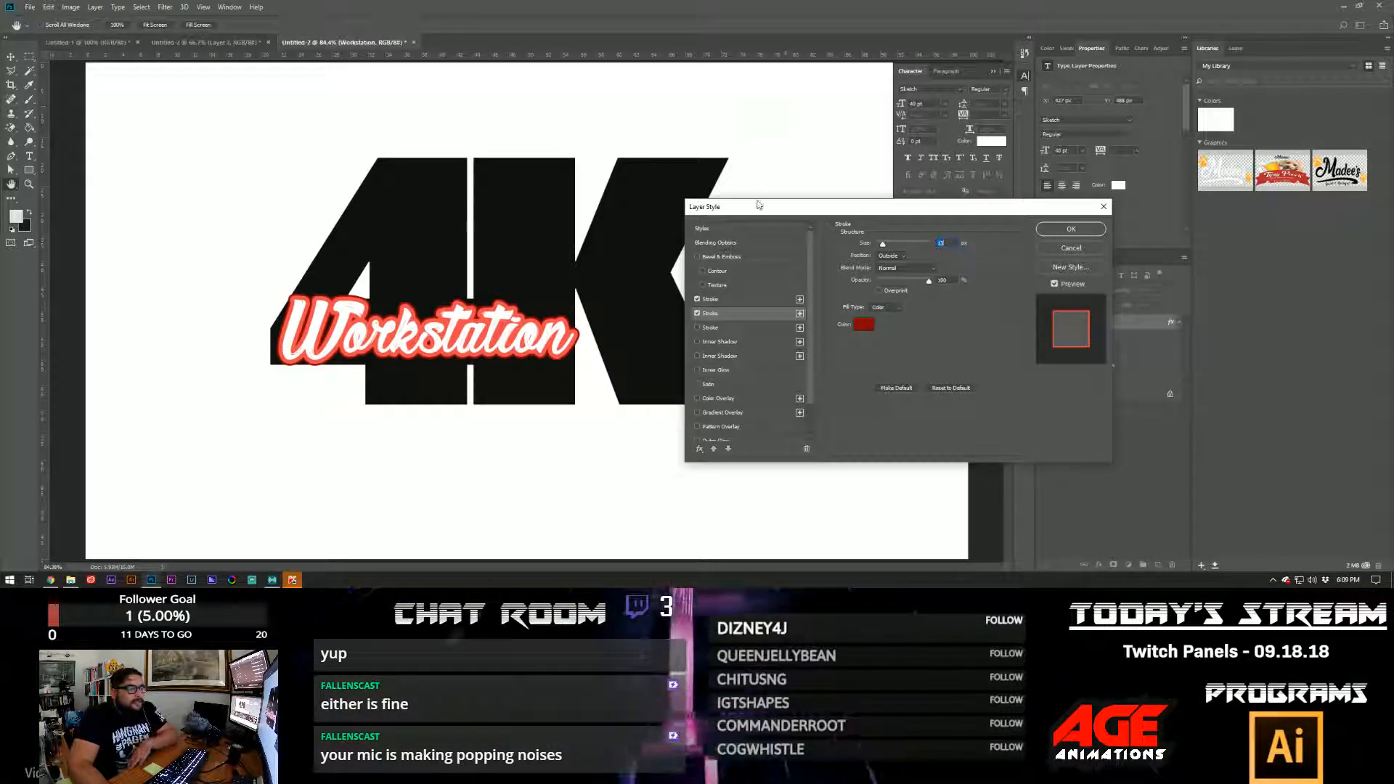
{"action": "left_click", "coordinate": [1068, 229]}
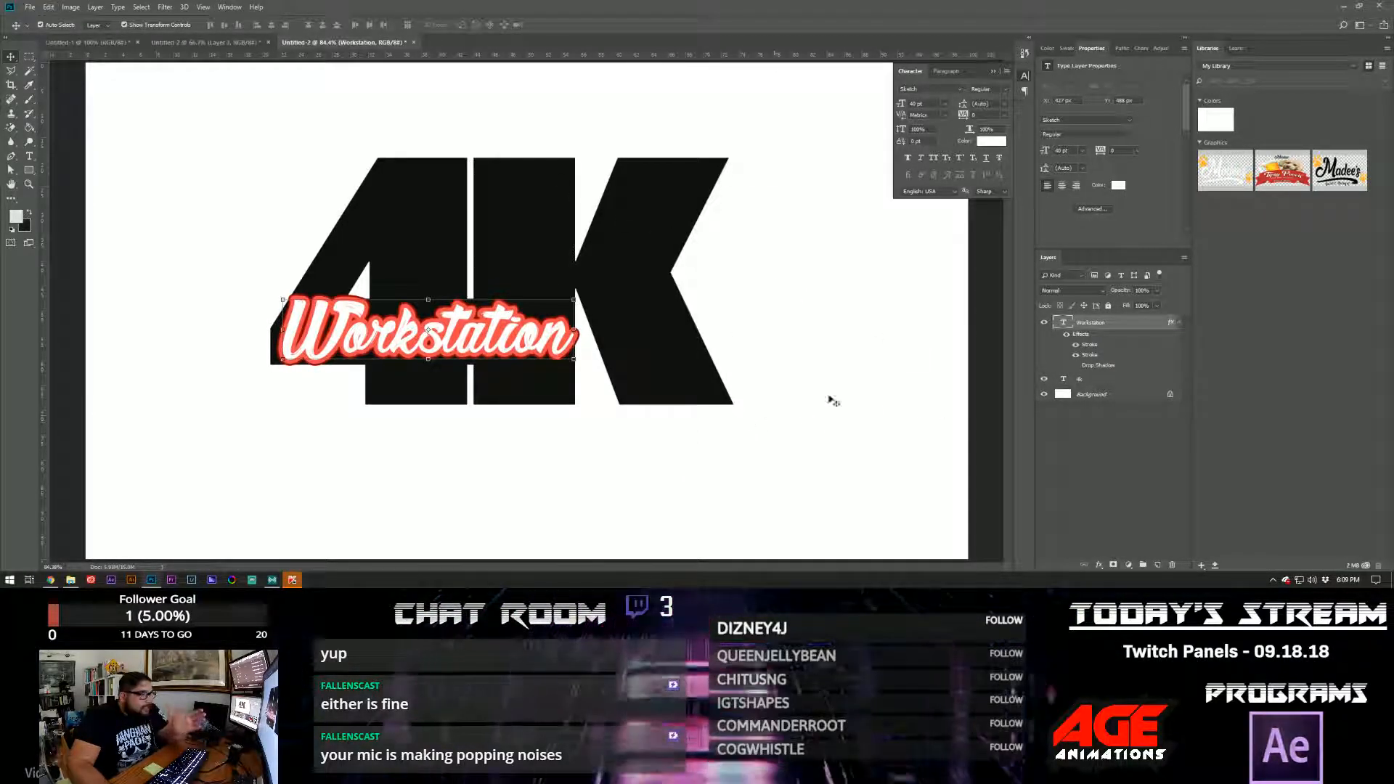
- Duplicate the "Workstation" text layer and hide the original
{"action": "right_click", "coordinate": [1132, 327]}
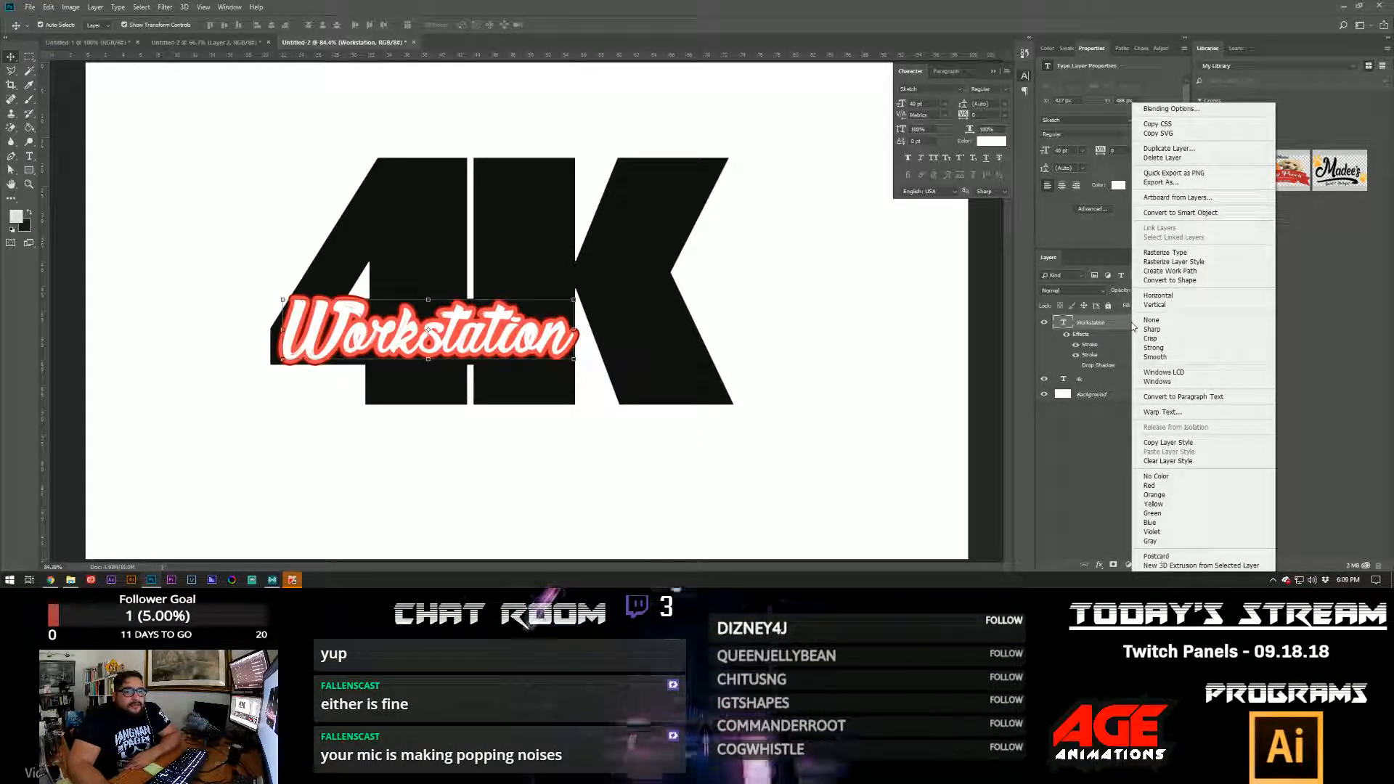
{"action": "left_click", "coordinate": [1169, 148]}
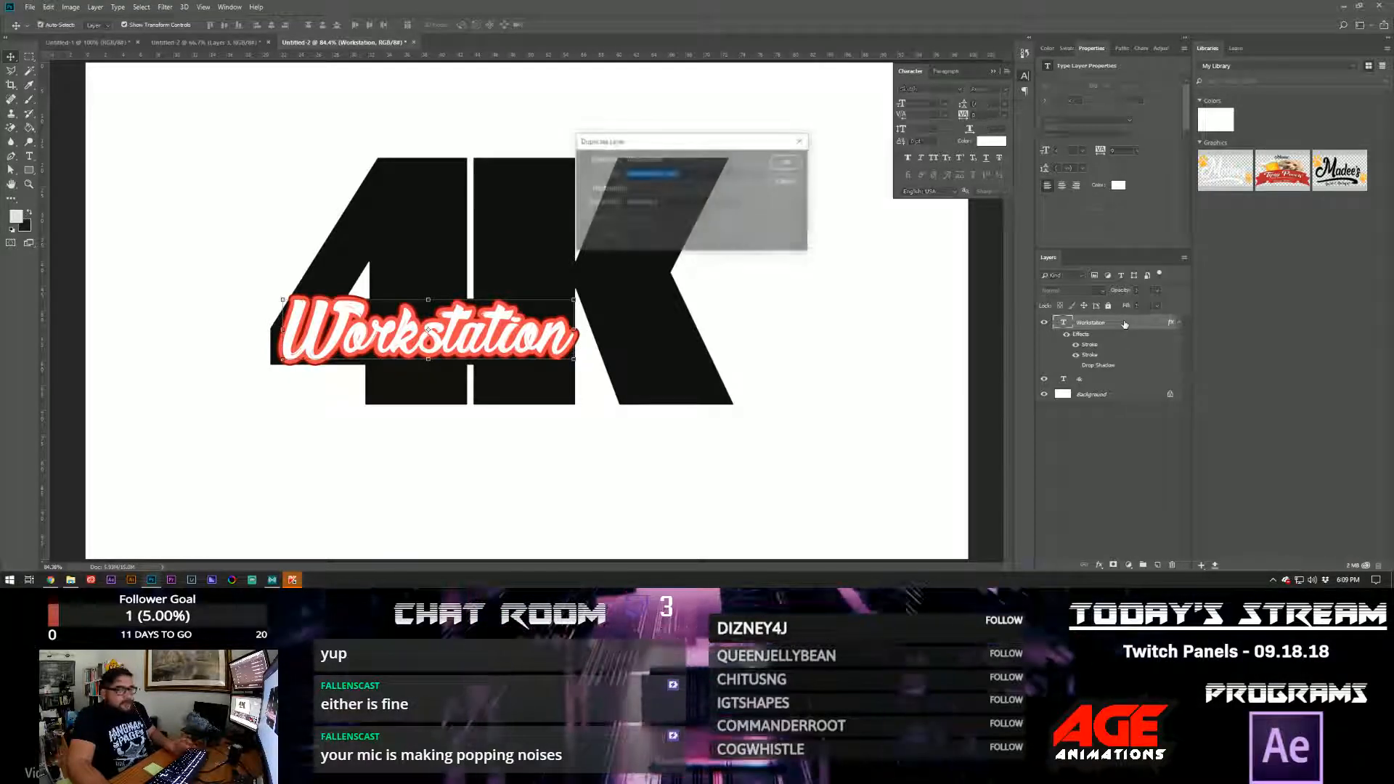
{"action": "left_click", "coordinate": [787, 162]}
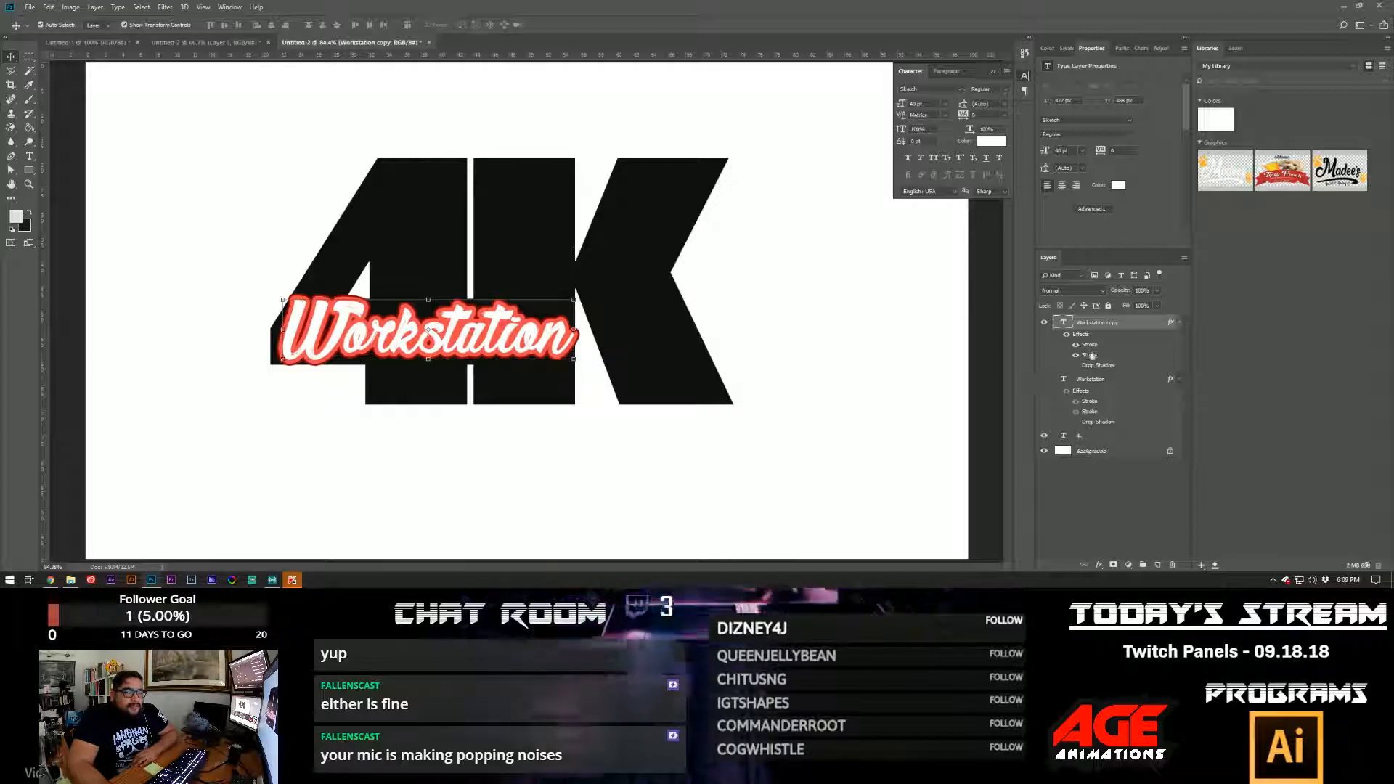
- Rasterize both the type and the layer style of the "Workstation copy" layer
{"action": "right_click", "coordinate": [1116, 330]}
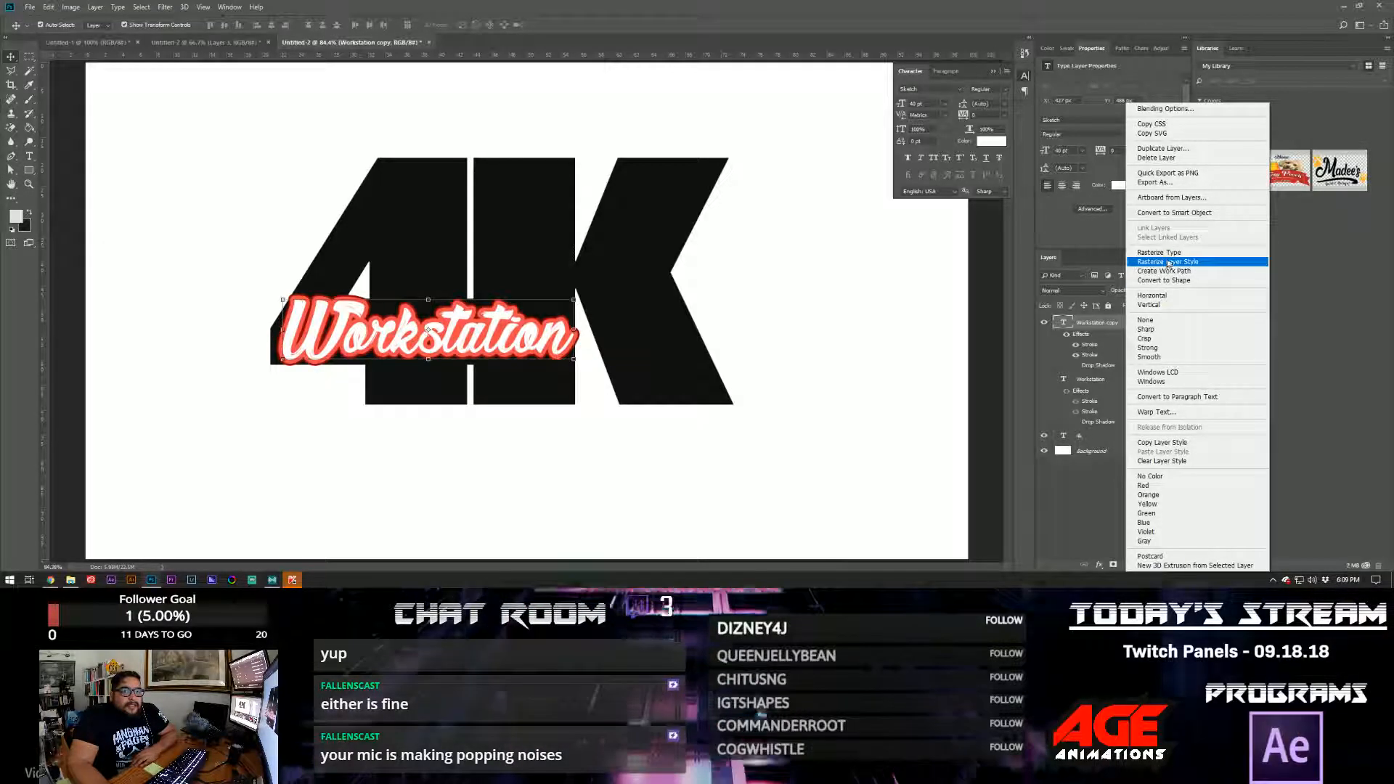
{"action": "left_click", "coordinate": [1208, 263]}
{"action": "right_click", "coordinate": [1130, 323]}
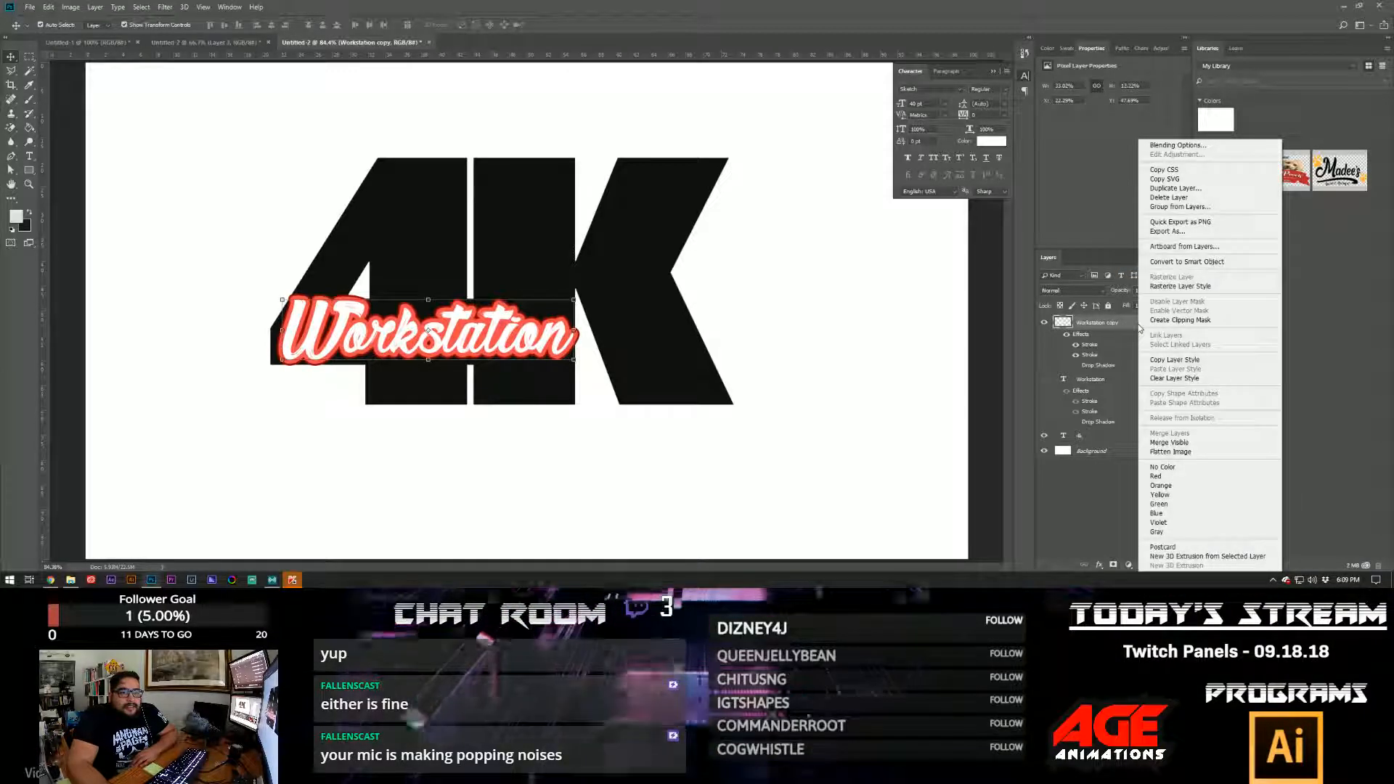
{"action": "left_click", "coordinate": [1206, 285]}
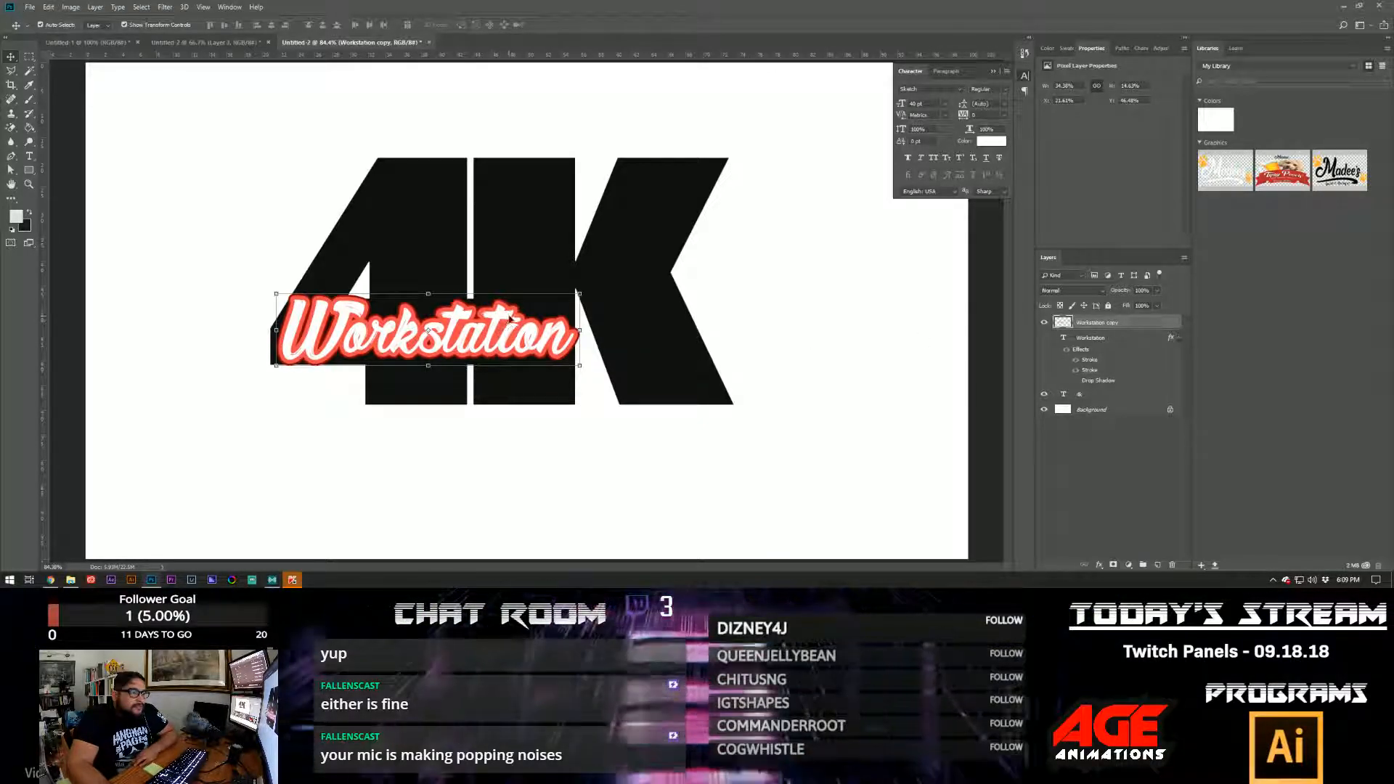
- Move the rasterized copy below the "4K", try a light red outside stroke around it and cancel the style
{"action": "left_click_drag", "start_coordinate": [510, 320], "coordinate": [634, 437]}
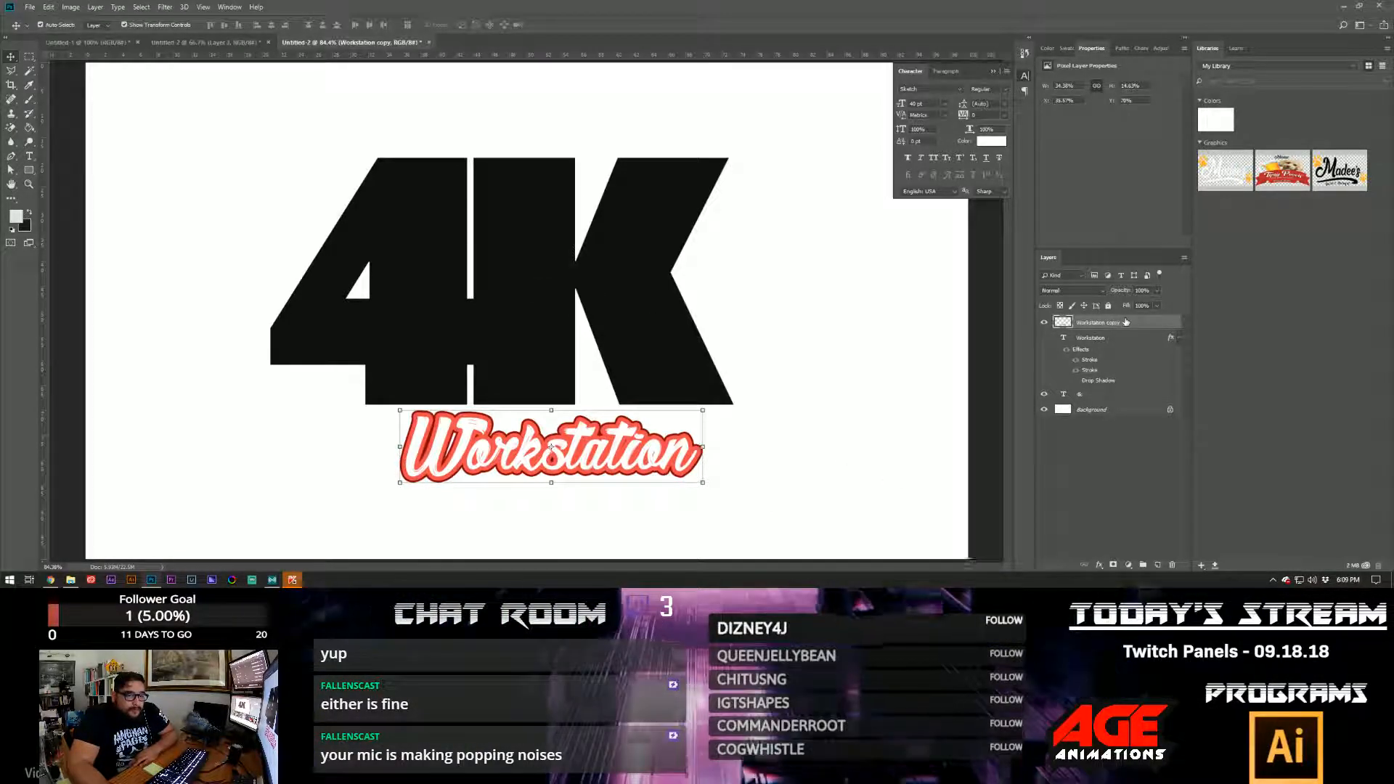
{"action": "double_click", "coordinate": [1126, 322]}
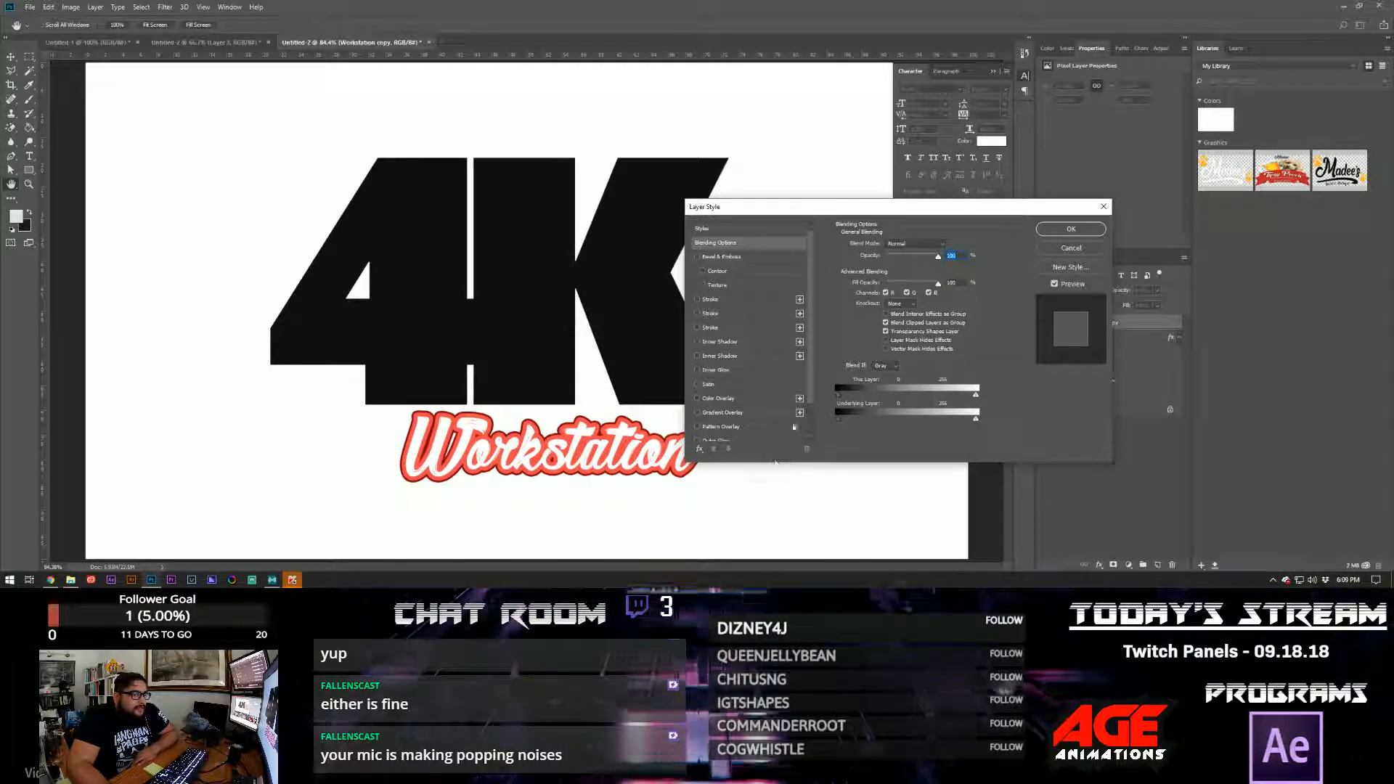
{"action": "left_click", "coordinate": [703, 299]}
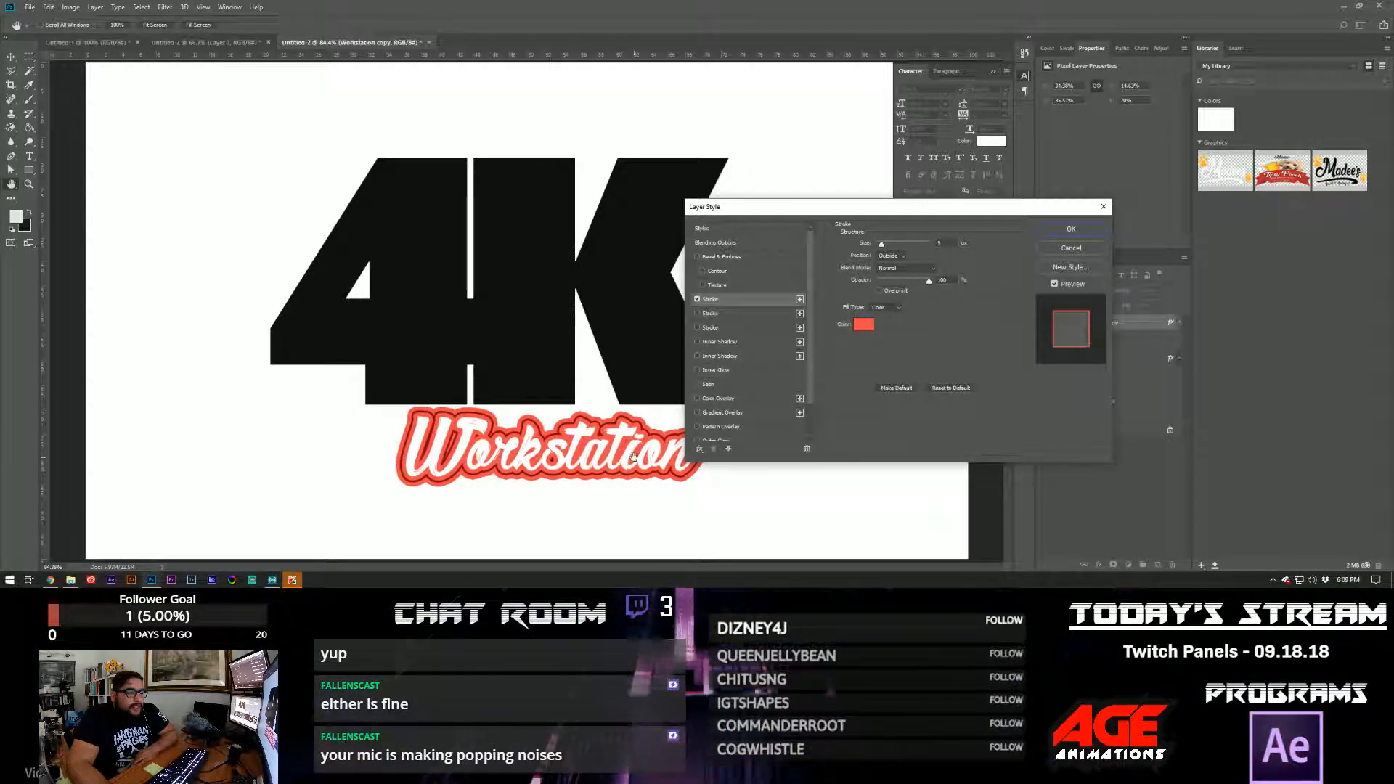
{"action": "left_click", "coordinate": [1071, 248]}
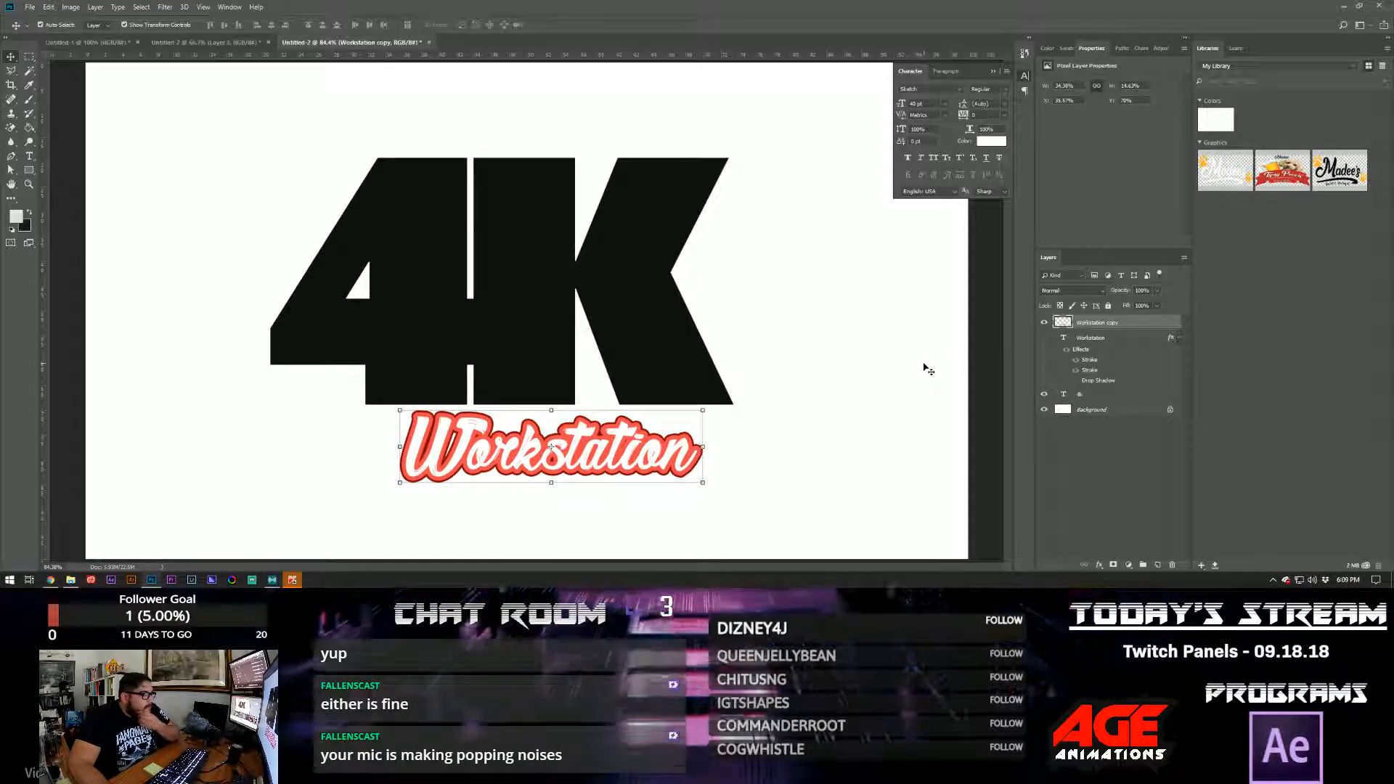
- Move the rasterized copy back over the lower part of the "4K" and scale it up to about 104%
{"action": "left_click_drag", "start_coordinate": [658, 466], "coordinate": [536, 352]}
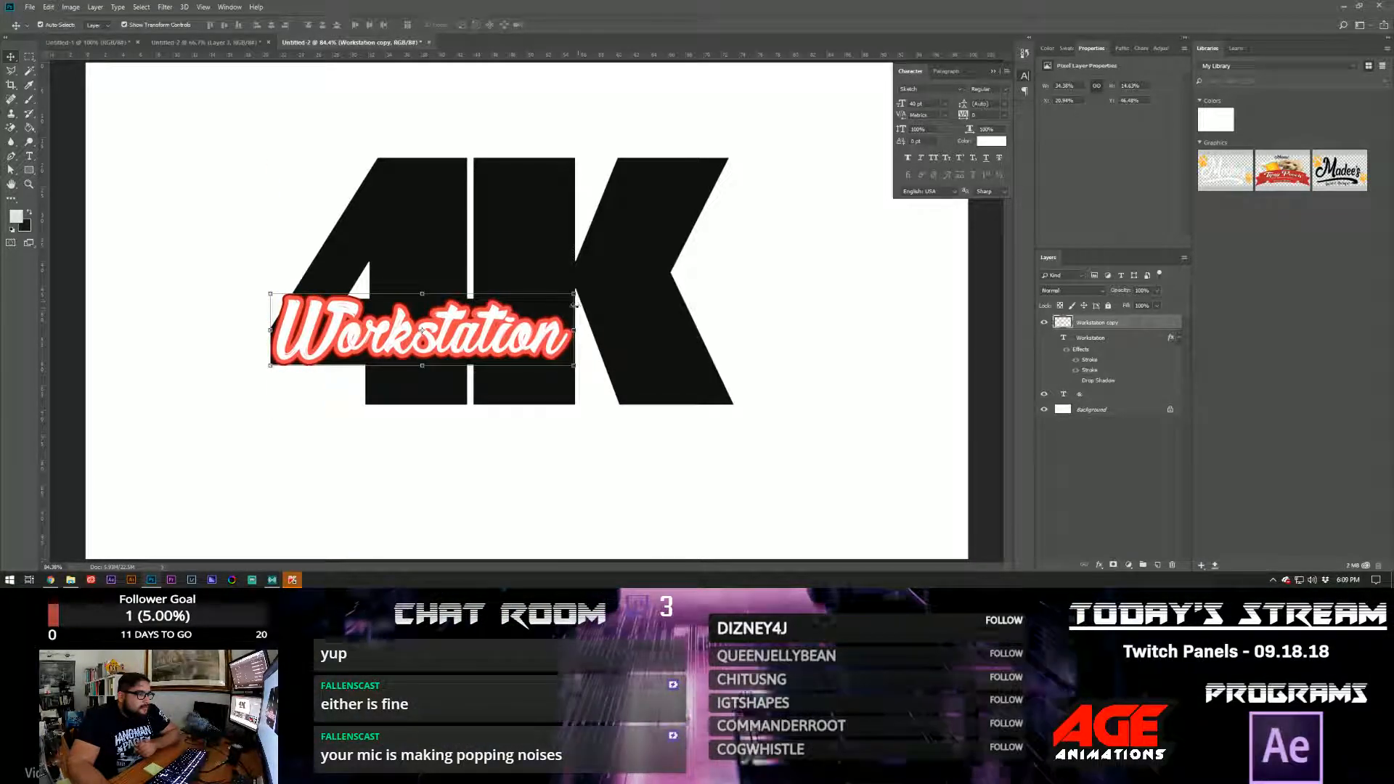
{"action": "left_click_drag", "start_coordinate": [575, 291], "coordinate": [583, 284]}
{"action": "key", "text": "v"}
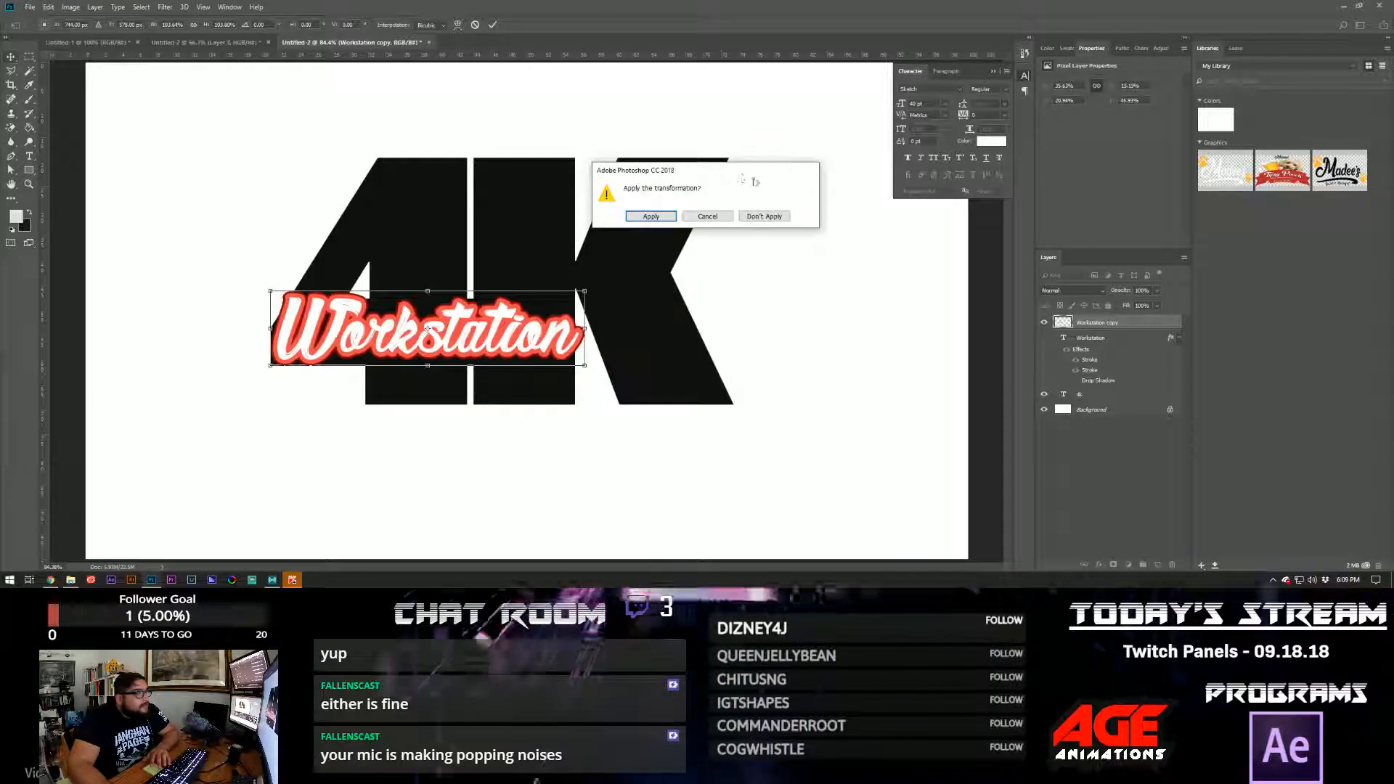
{"action": "key", "text": "Return"}
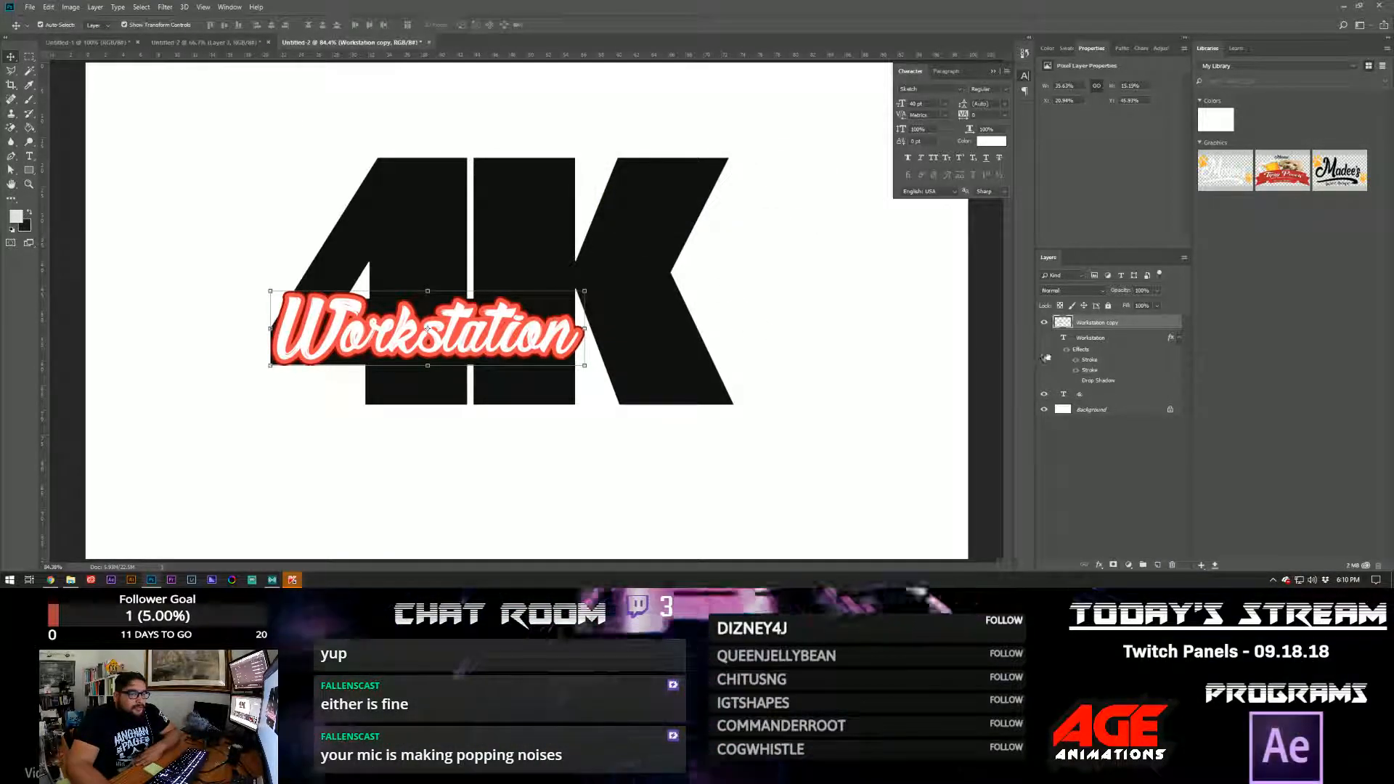
- Hide the "Workstation copy" layer and show the original "Workstation" text layer
{"action": "left_click_drag", "start_coordinate": [1043, 324], "coordinate": [1044, 339]}
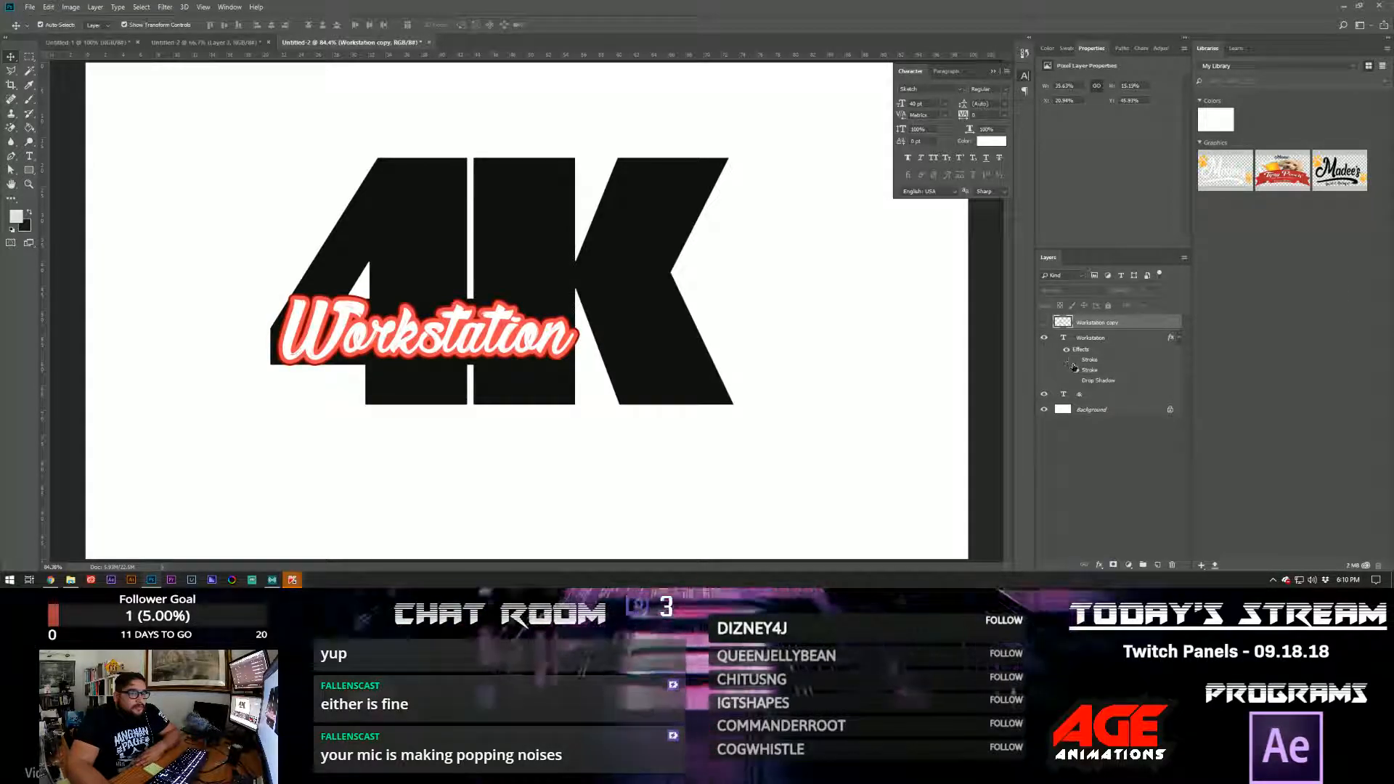
- Toggle the original "Workstation" layer's lower stroke effect, hide that text layer and show the rasterized "Workstation copy" again
{"action": "left_click", "coordinate": [1075, 370]}
{"action": "left_click", "coordinate": [1075, 369]}
{"action": "left_click", "coordinate": [1044, 337]}
{"action": "left_click", "coordinate": [1044, 324]}
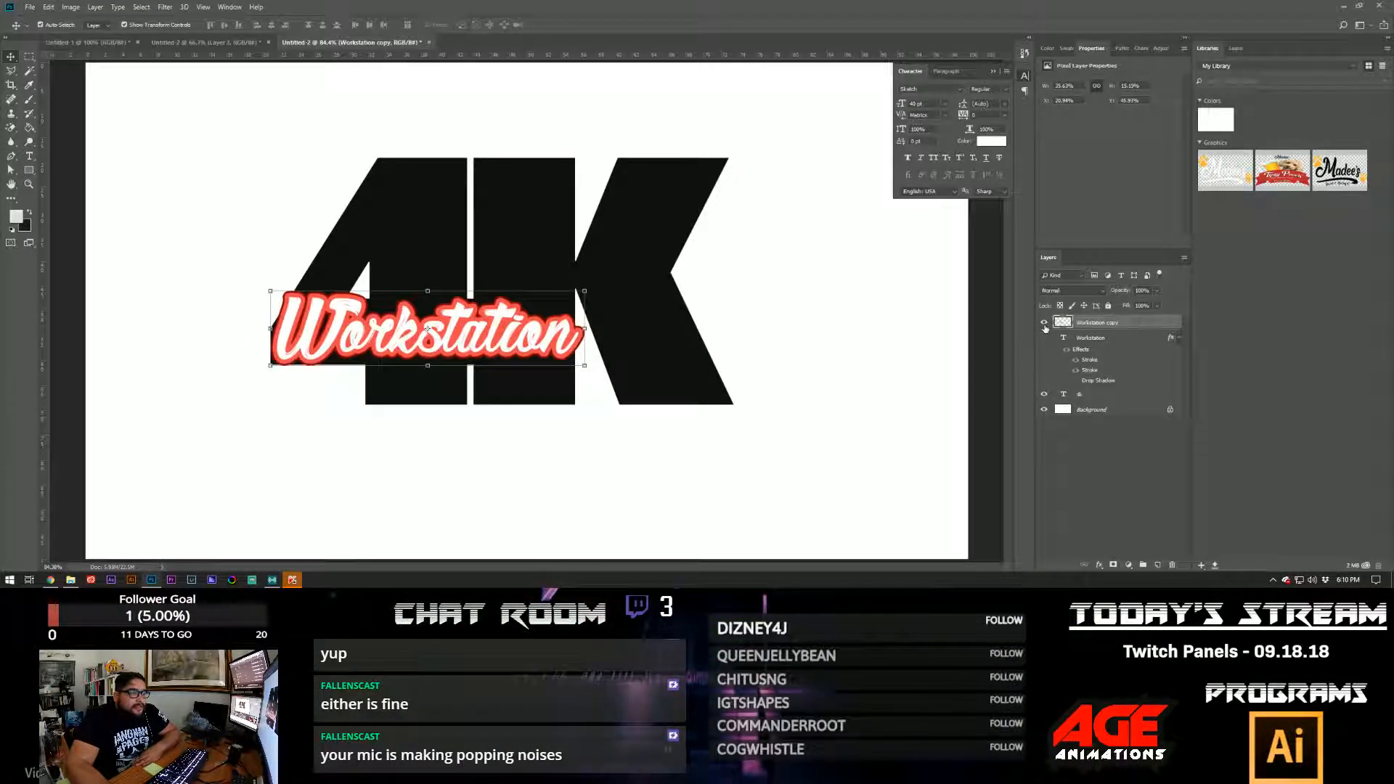
- Load the "4K" letter shapes as a selection and add it as a layer mask to "Workstation copy"
{"action": "left_click", "coordinate": [1082, 396], "text": "ctrl"}
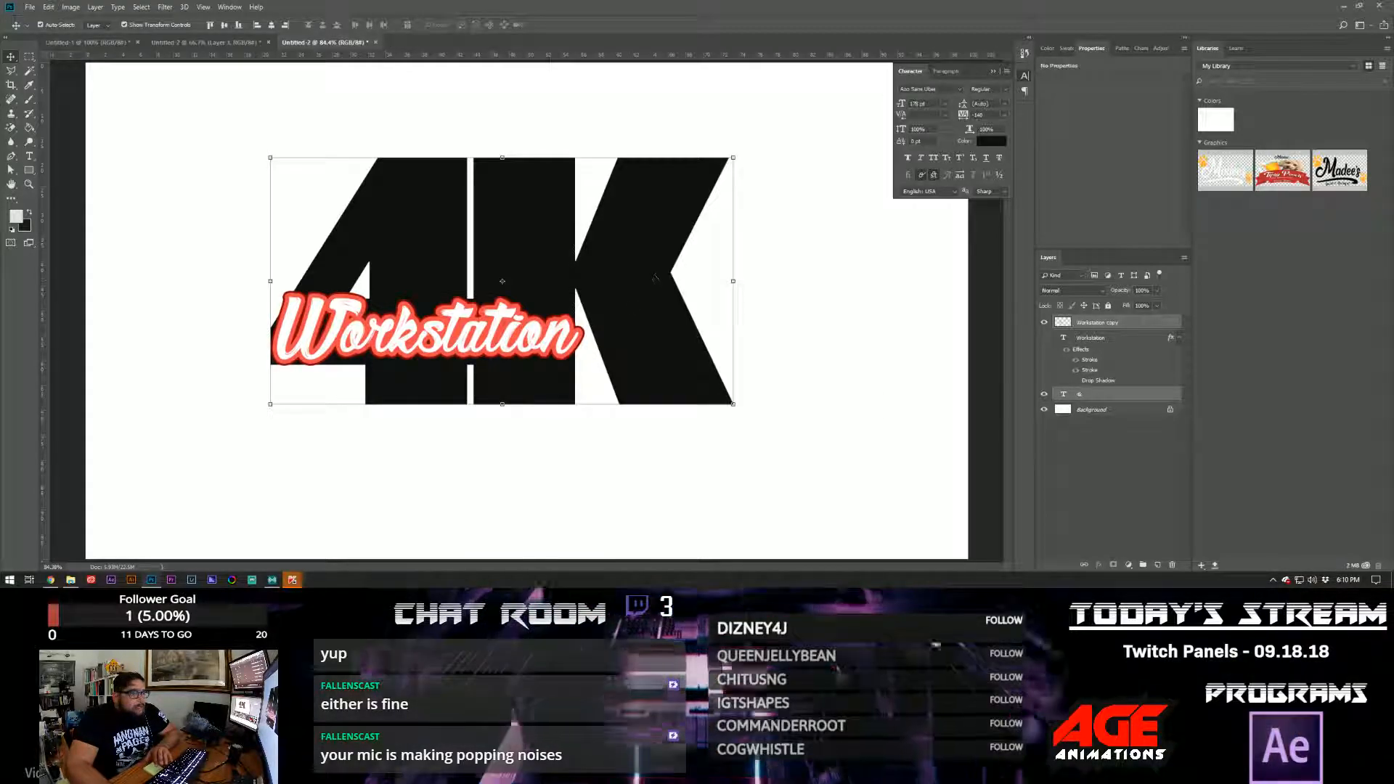
{"action": "left_click", "coordinate": [156, 161], "text": "ctrl"}
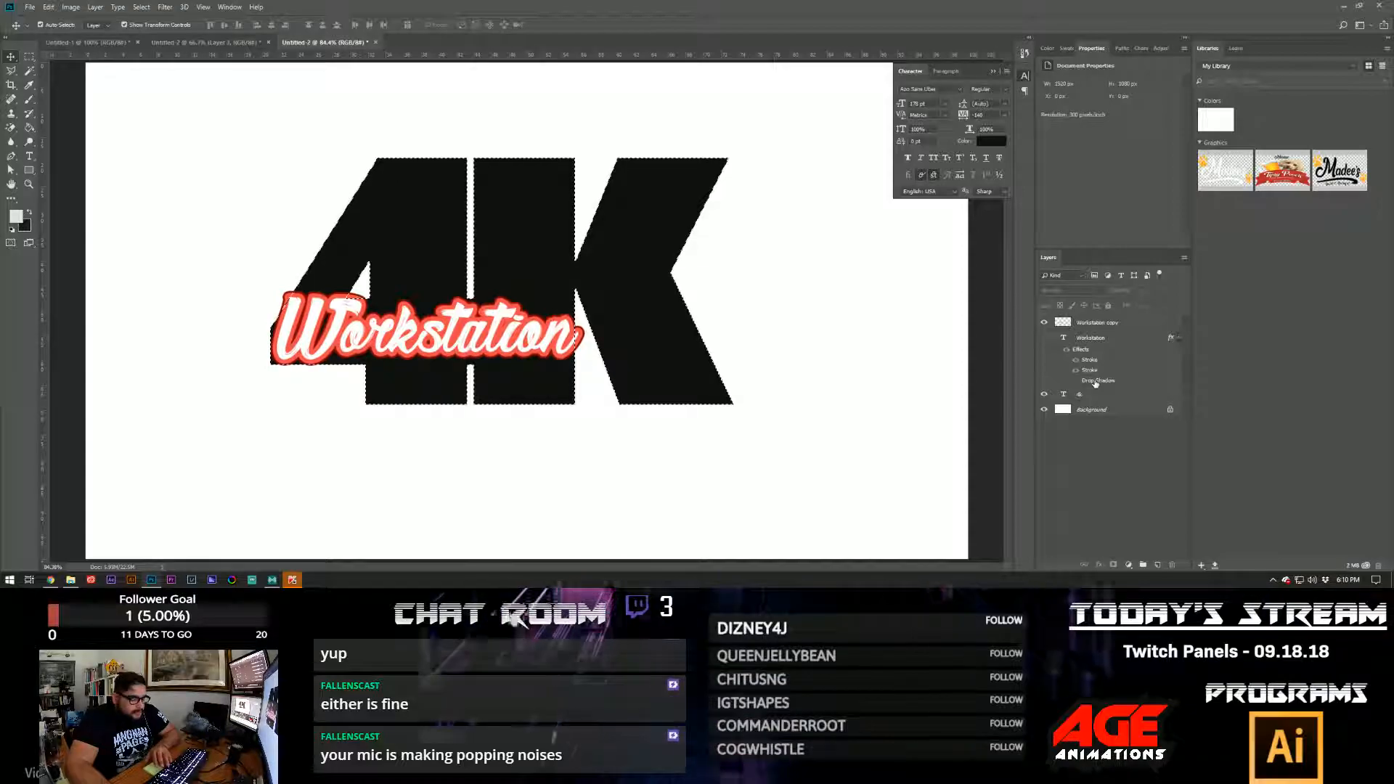
{"action": "left_click", "coordinate": [1095, 323]}
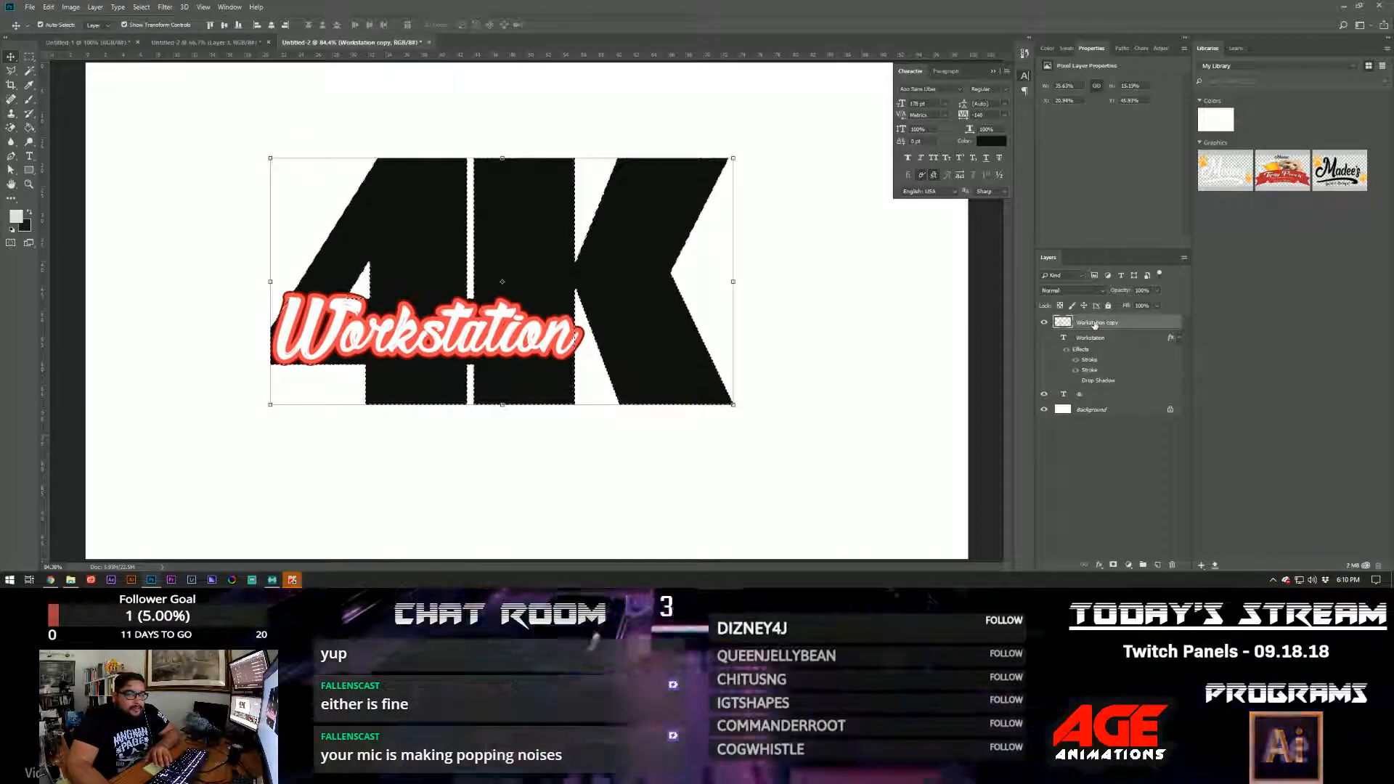
{"action": "left_click", "coordinate": [1113, 565]}
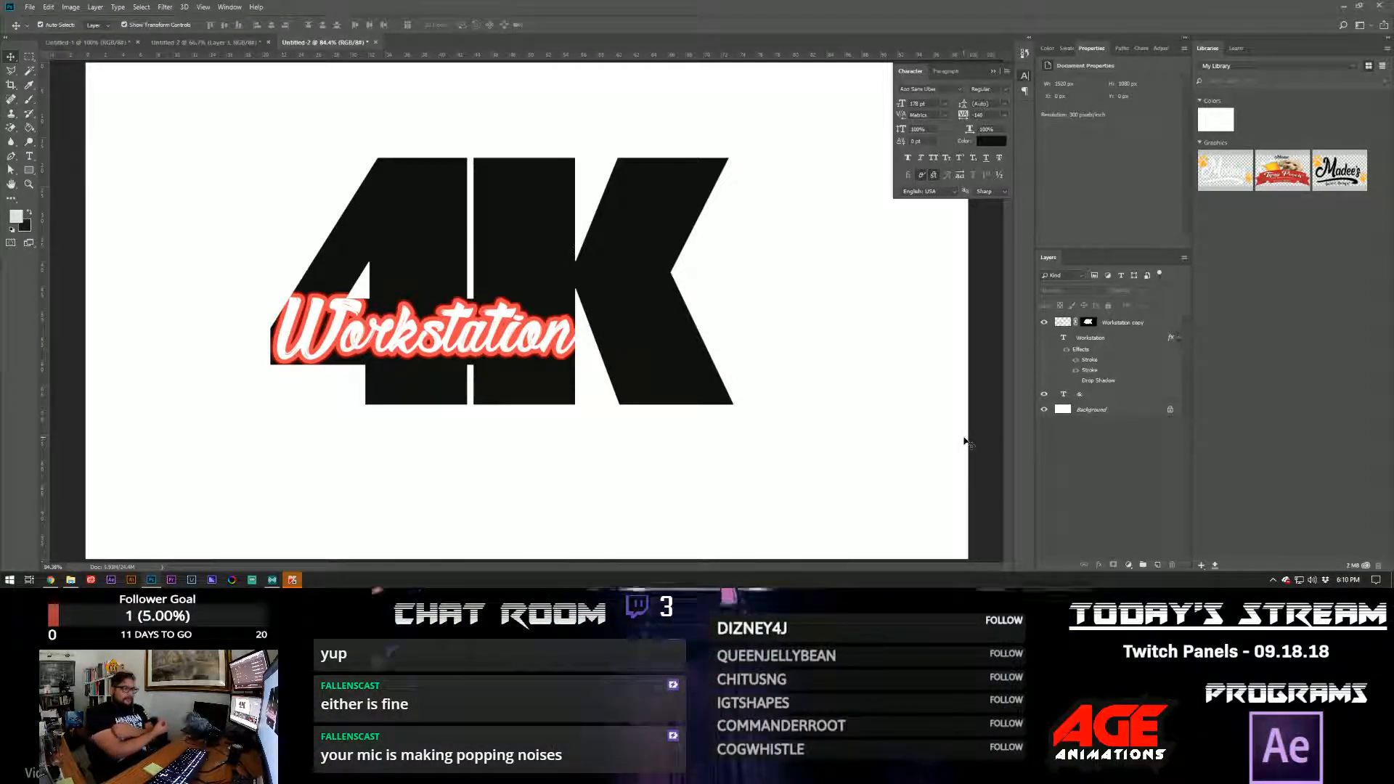
- Recolor the "4K" text to dark red #471616
{"action": "left_click", "coordinate": [532, 255]}
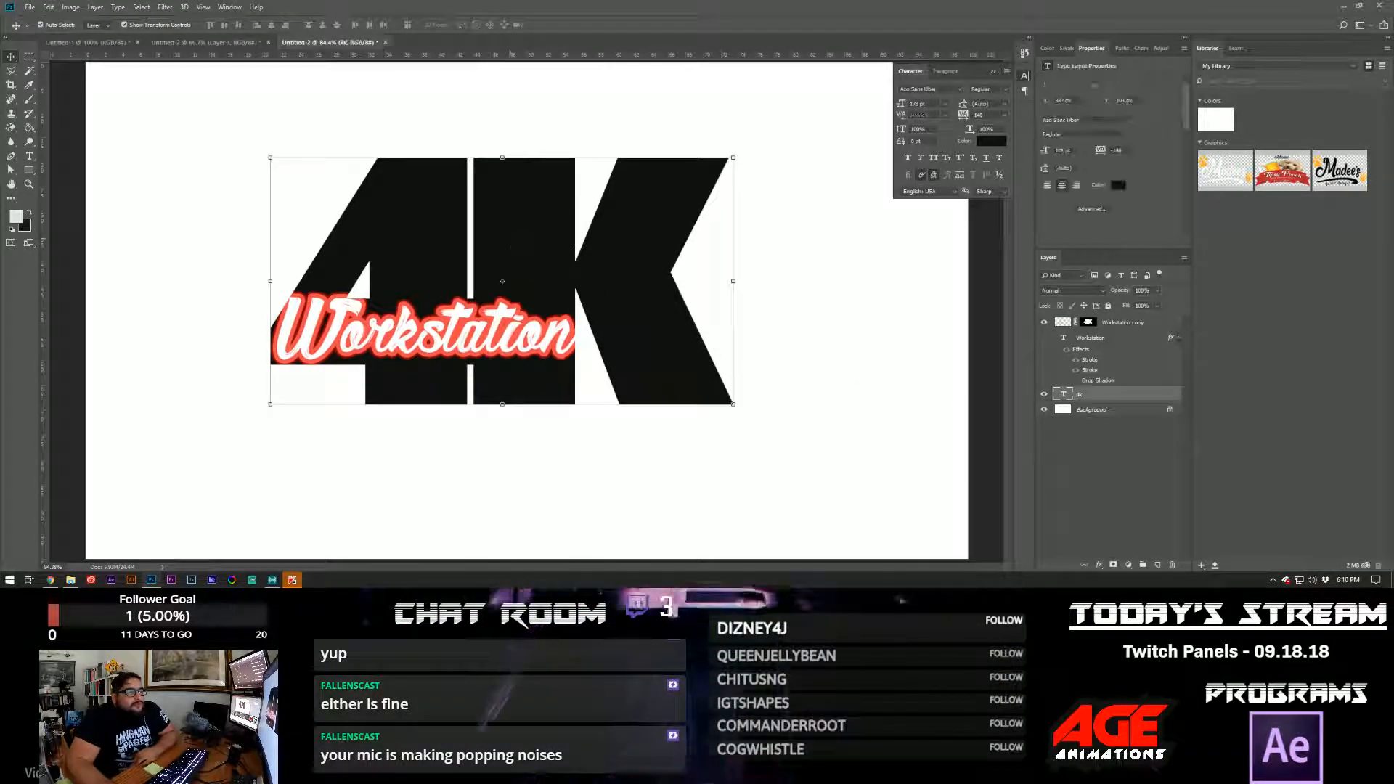
{"action": "left_click", "coordinate": [992, 141]}
{"action": "left_click", "coordinate": [129, 195]}
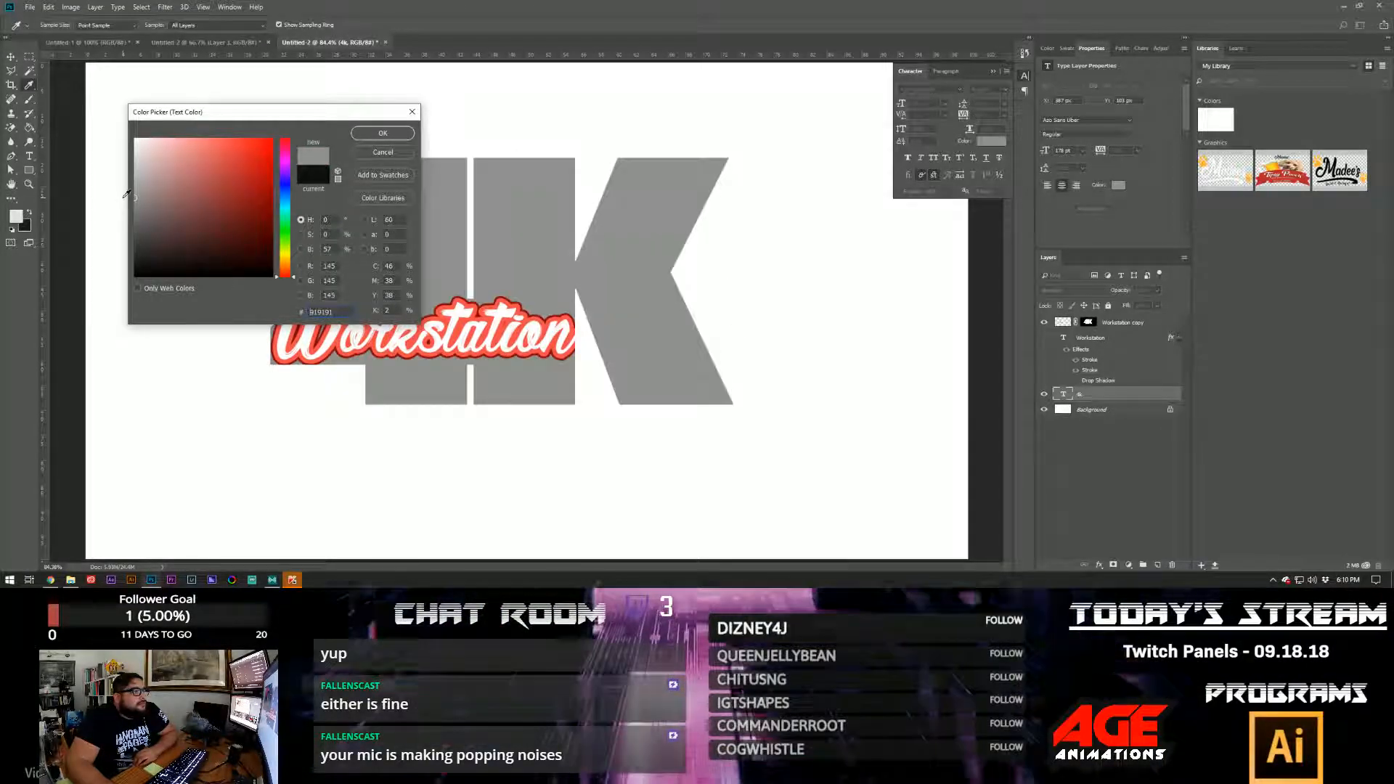
{"action": "left_click", "coordinate": [231, 246]}
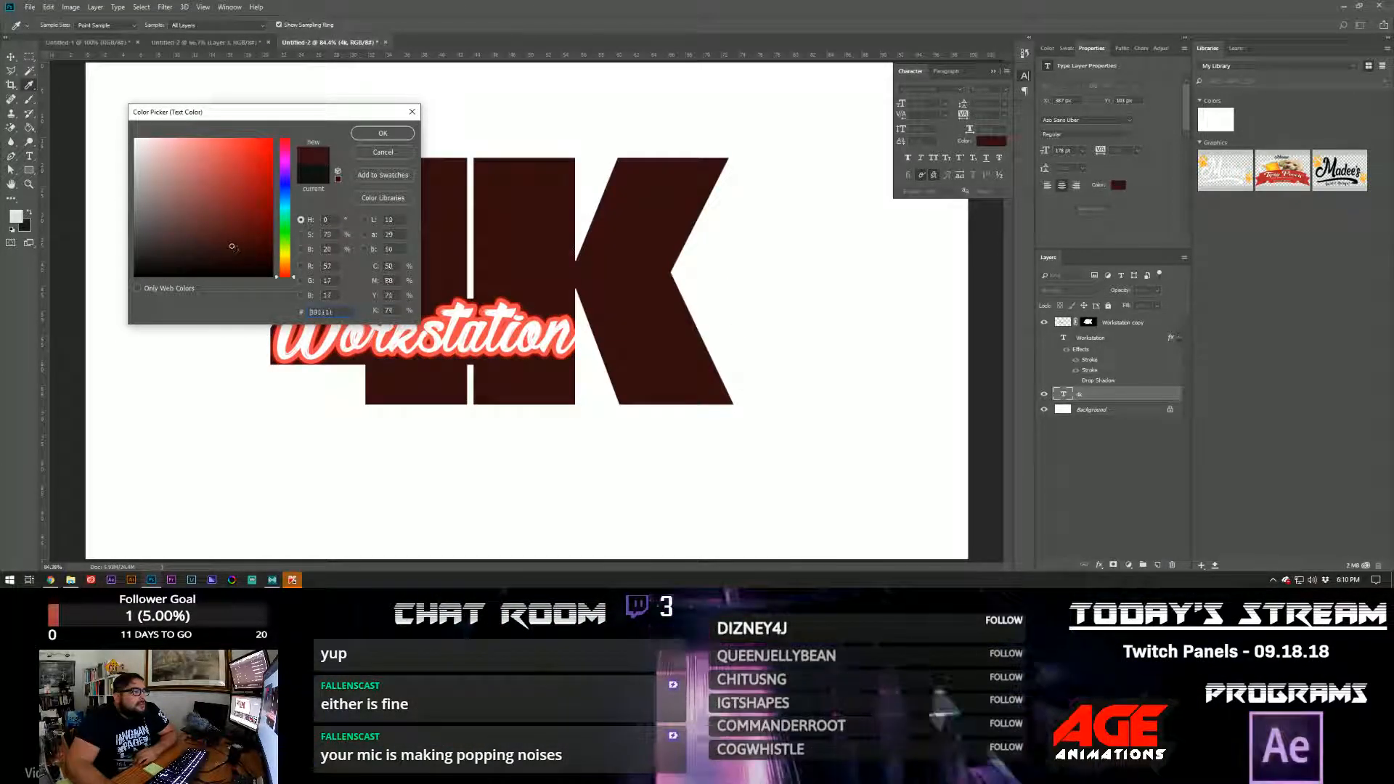
{"action": "left_click", "coordinate": [230, 238]}
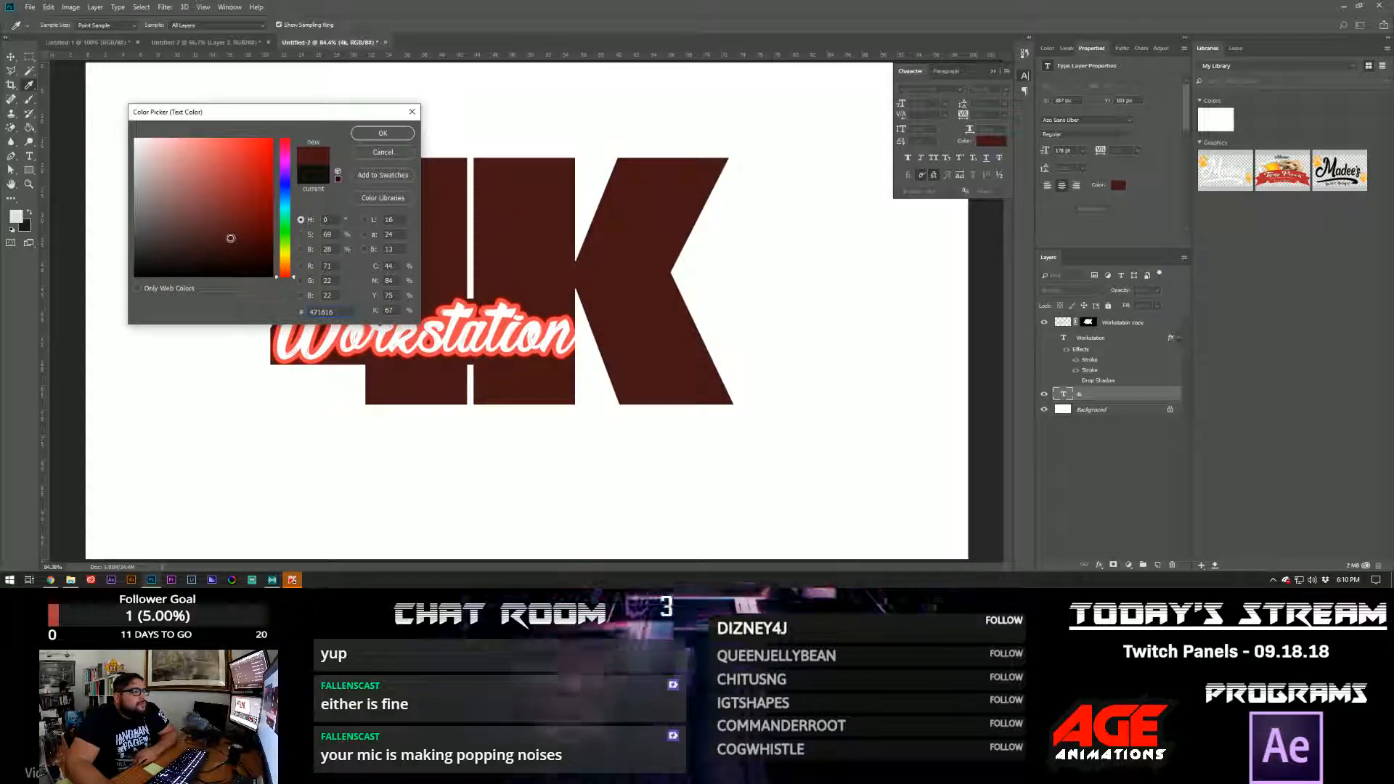
{"action": "left_click", "coordinate": [383, 133]}
{"action": "key", "text": "v"}
{"action": "left_click", "coordinate": [765, 213]}
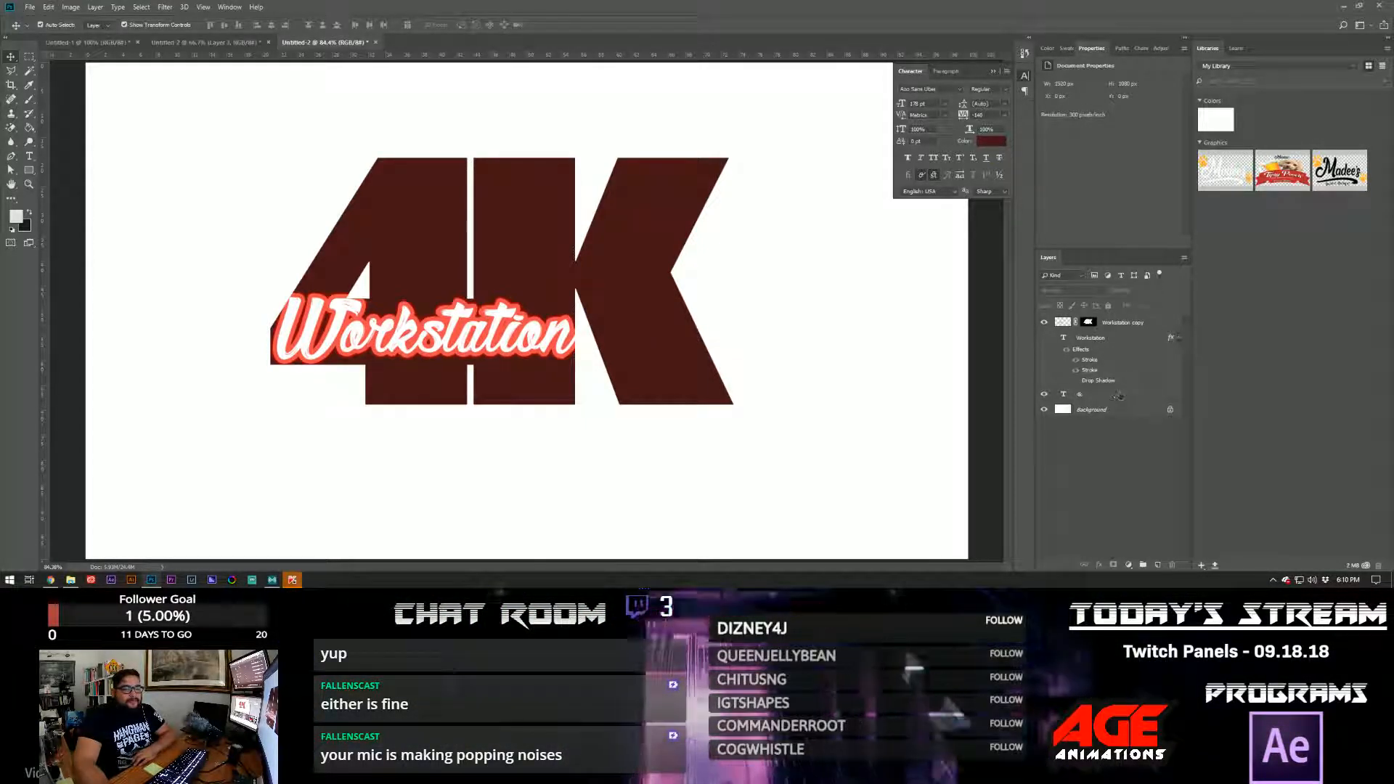
- Add a black-to-white linear Gradient Overlay in Multiply blend mode to the "4K" text layer
{"action": "left_click", "coordinate": [1121, 394]}
{"action": "double_click", "coordinate": [1120, 394]}
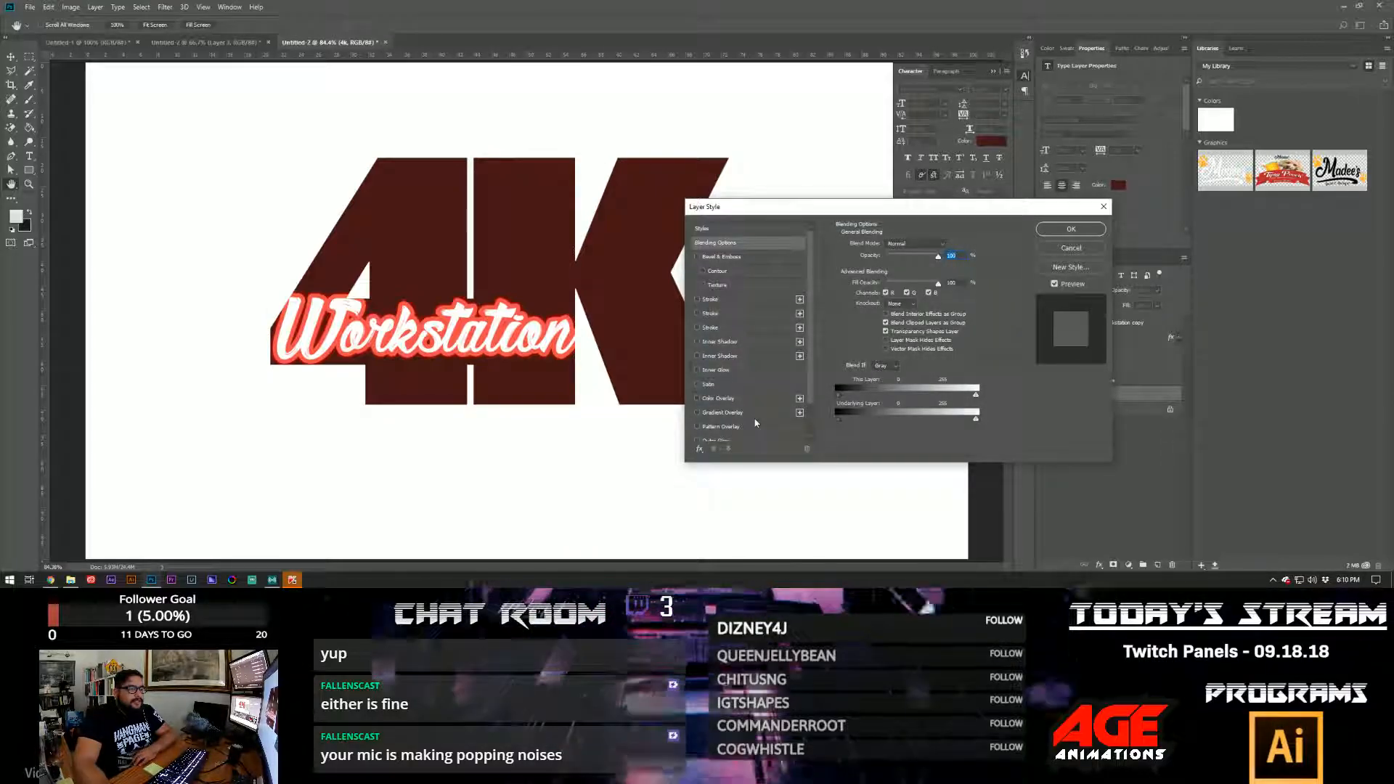
{"action": "left_click", "coordinate": [726, 412]}
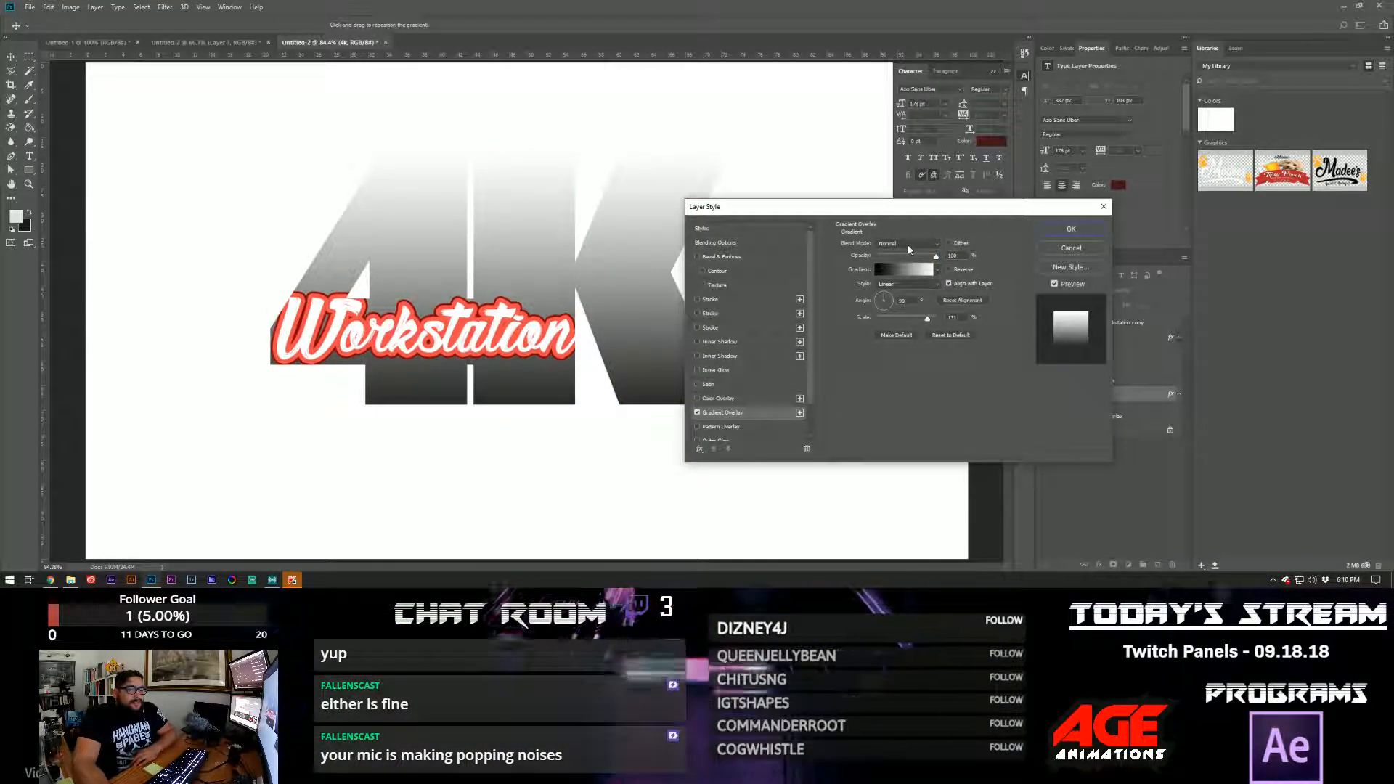
{"action": "left_click", "coordinate": [908, 245]}
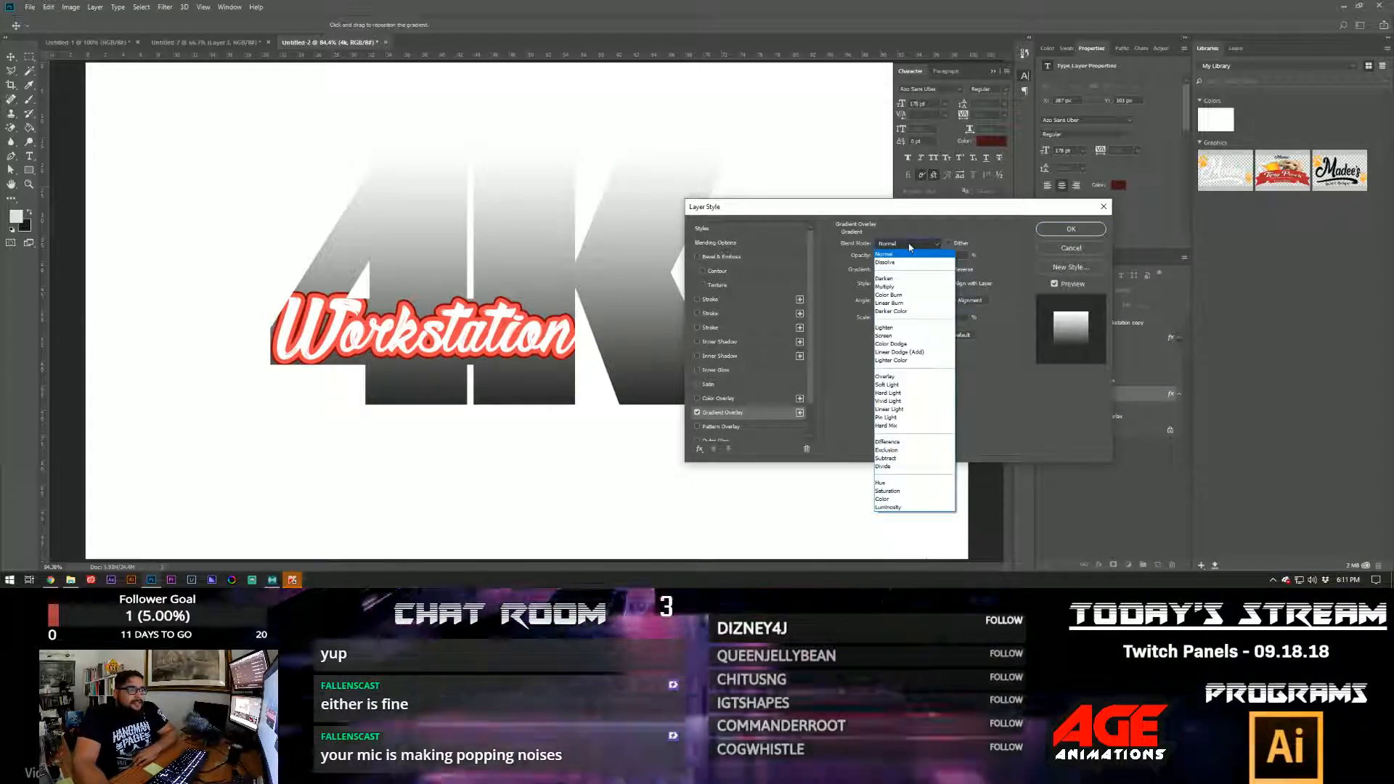
{"action": "left_click", "coordinate": [910, 247]}
{"action": "left_click", "coordinate": [910, 247]}
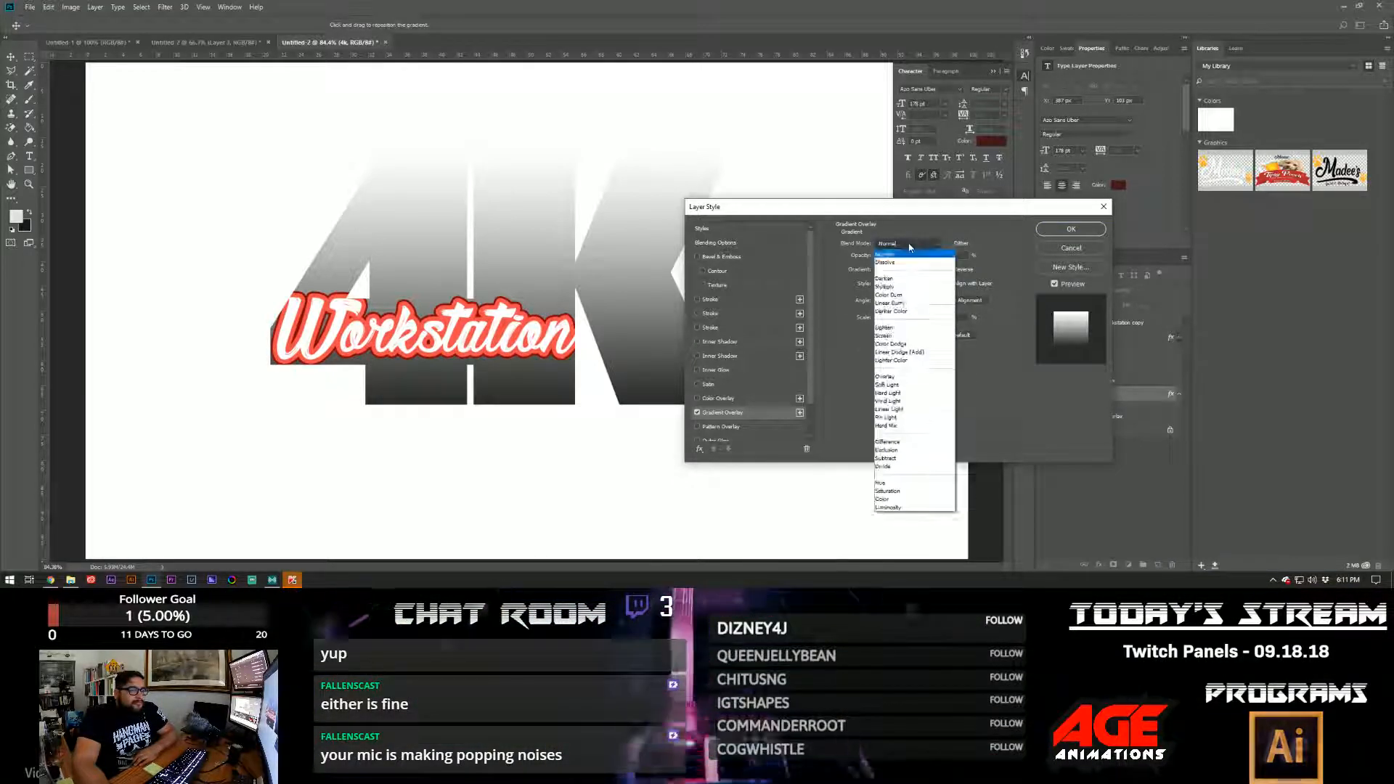
{"action": "left_click", "coordinate": [916, 287]}
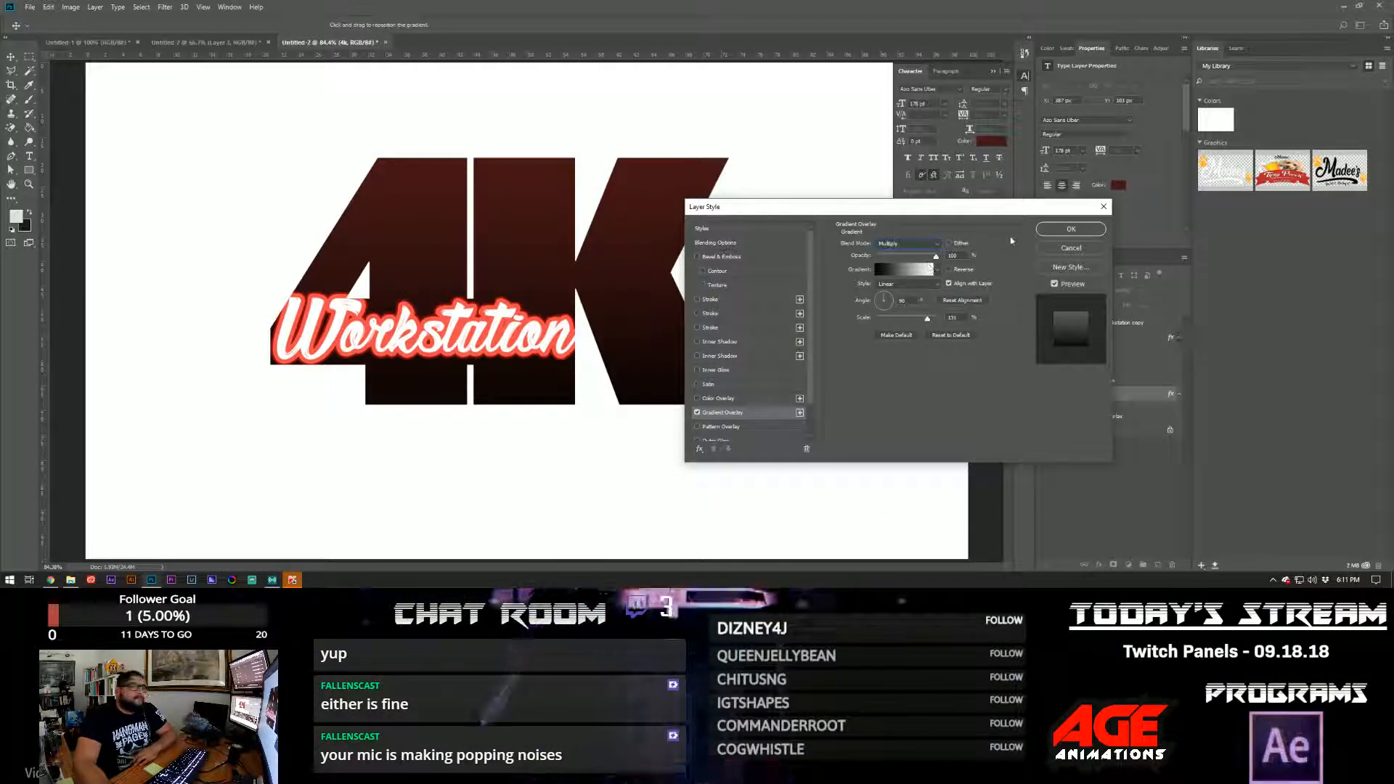
{"action": "key", "text": "Return"}
- Try Overlay and Color Dodge as the "4K" layer's general blend mode and set it back to Normal
{"action": "key", "text": "z"}
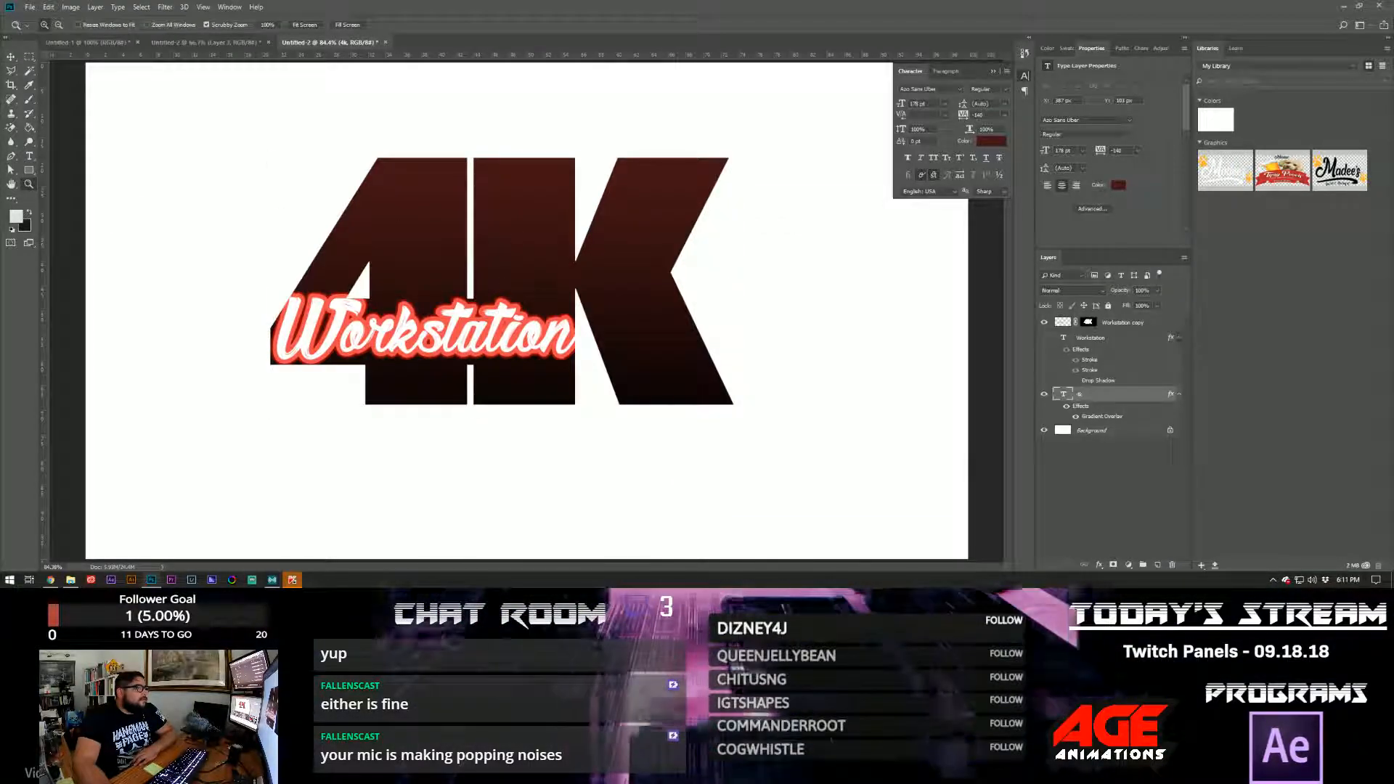
{"action": "left_click_drag", "start_coordinate": [615, 273], "coordinate": [591, 274]}
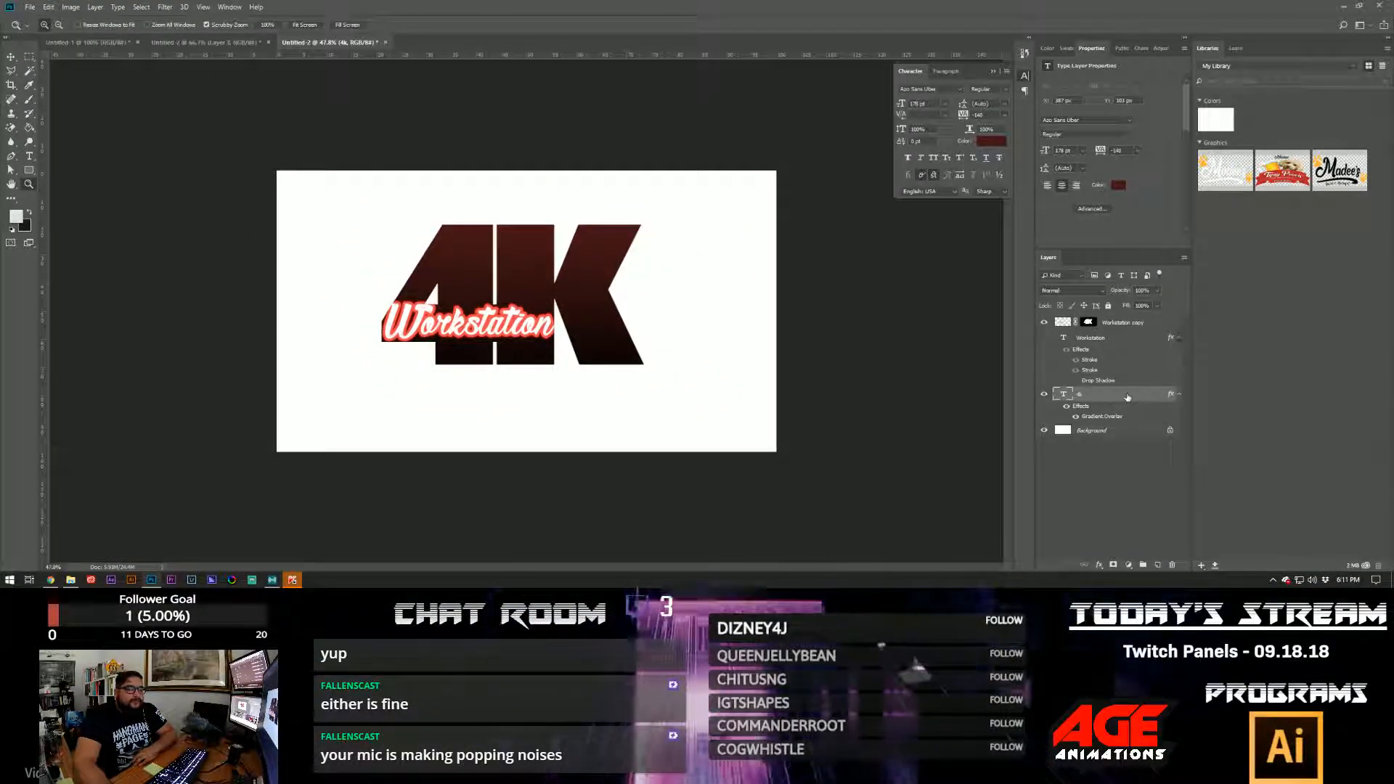
{"action": "double_click", "coordinate": [1127, 397]}
{"action": "left_click", "coordinate": [915, 243]}
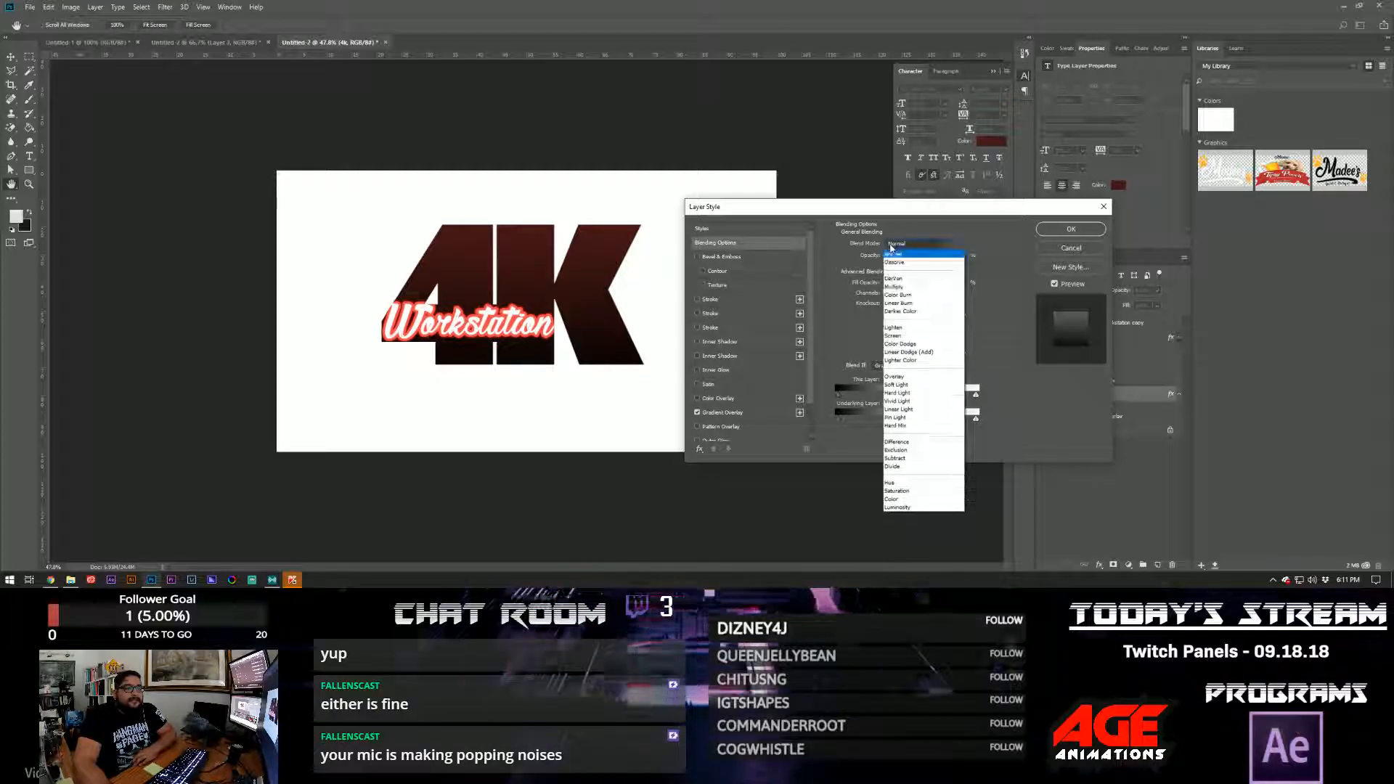
{"action": "left_click", "coordinate": [916, 377]}
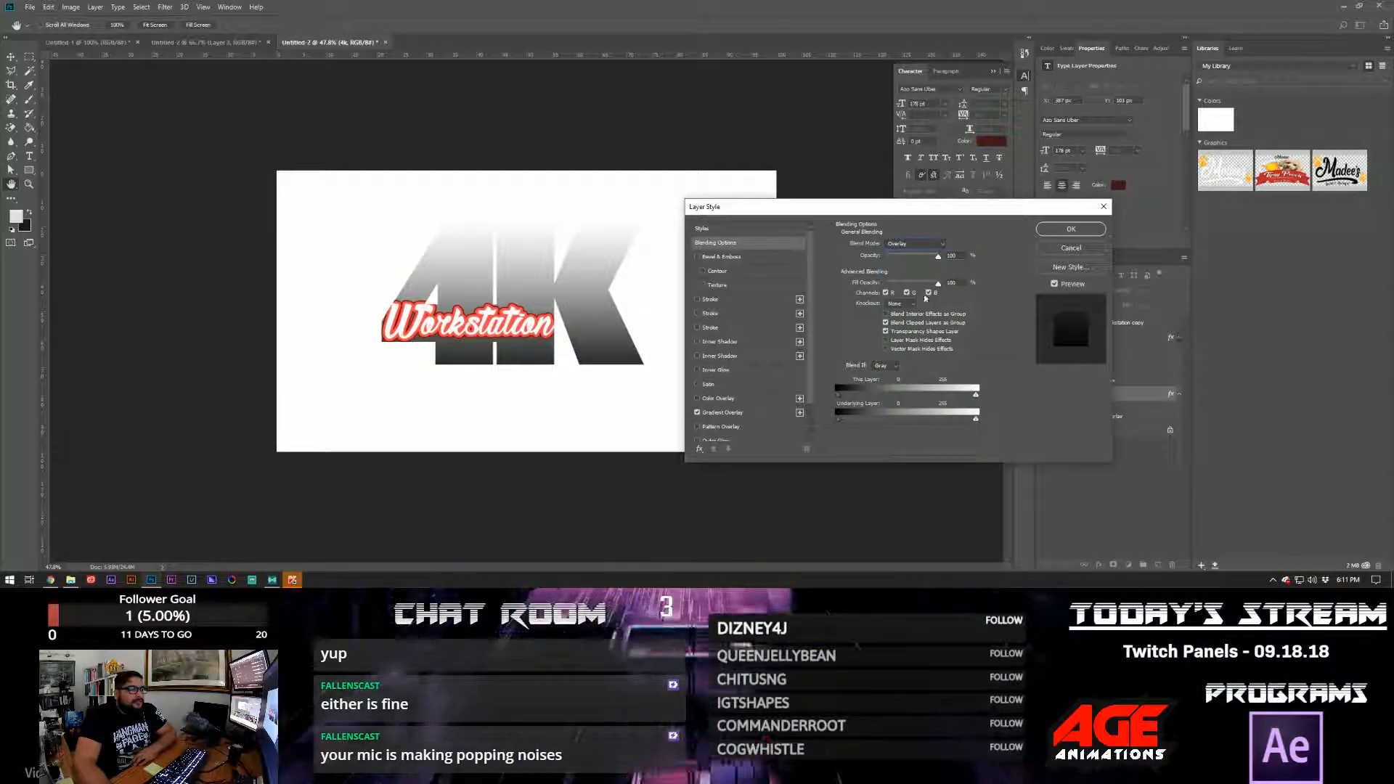
{"action": "left_click", "coordinate": [916, 243]}
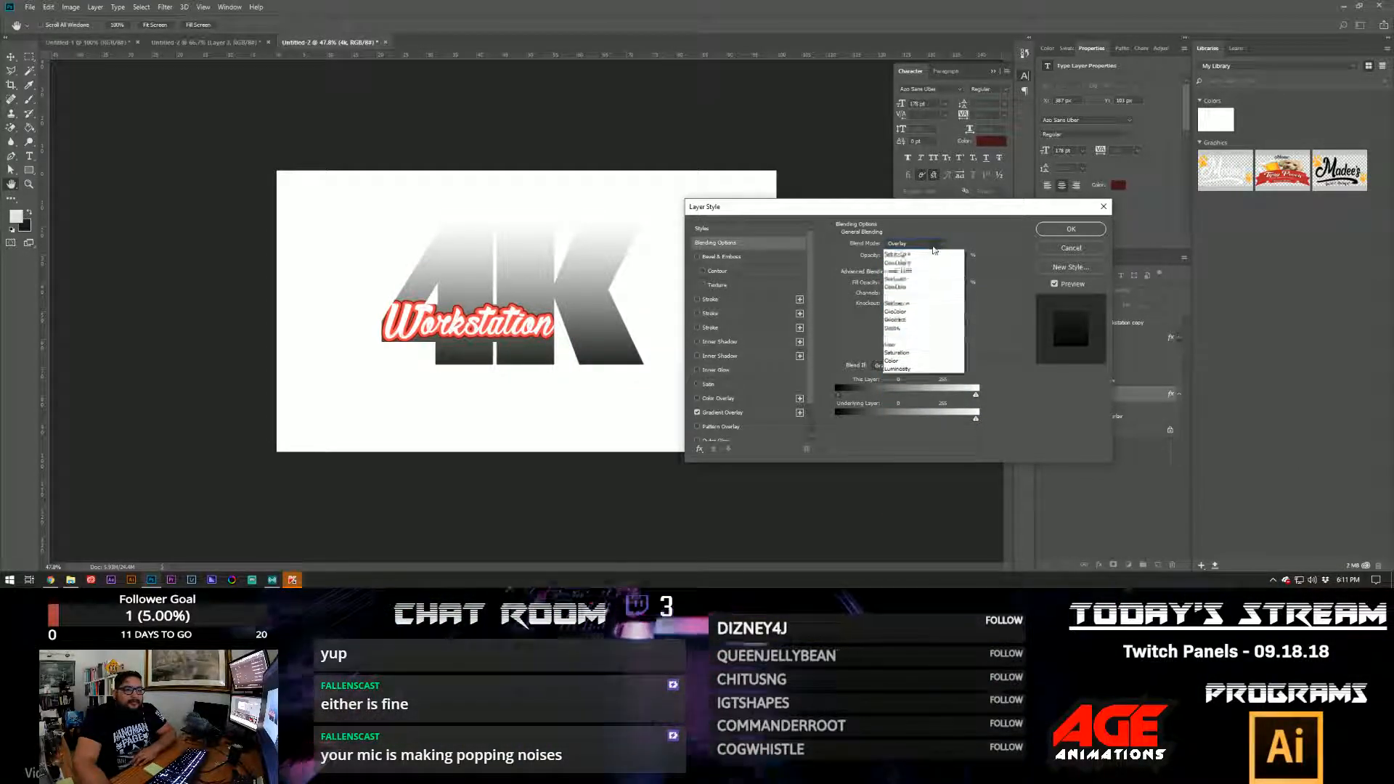
{"action": "left_click", "coordinate": [922, 344]}
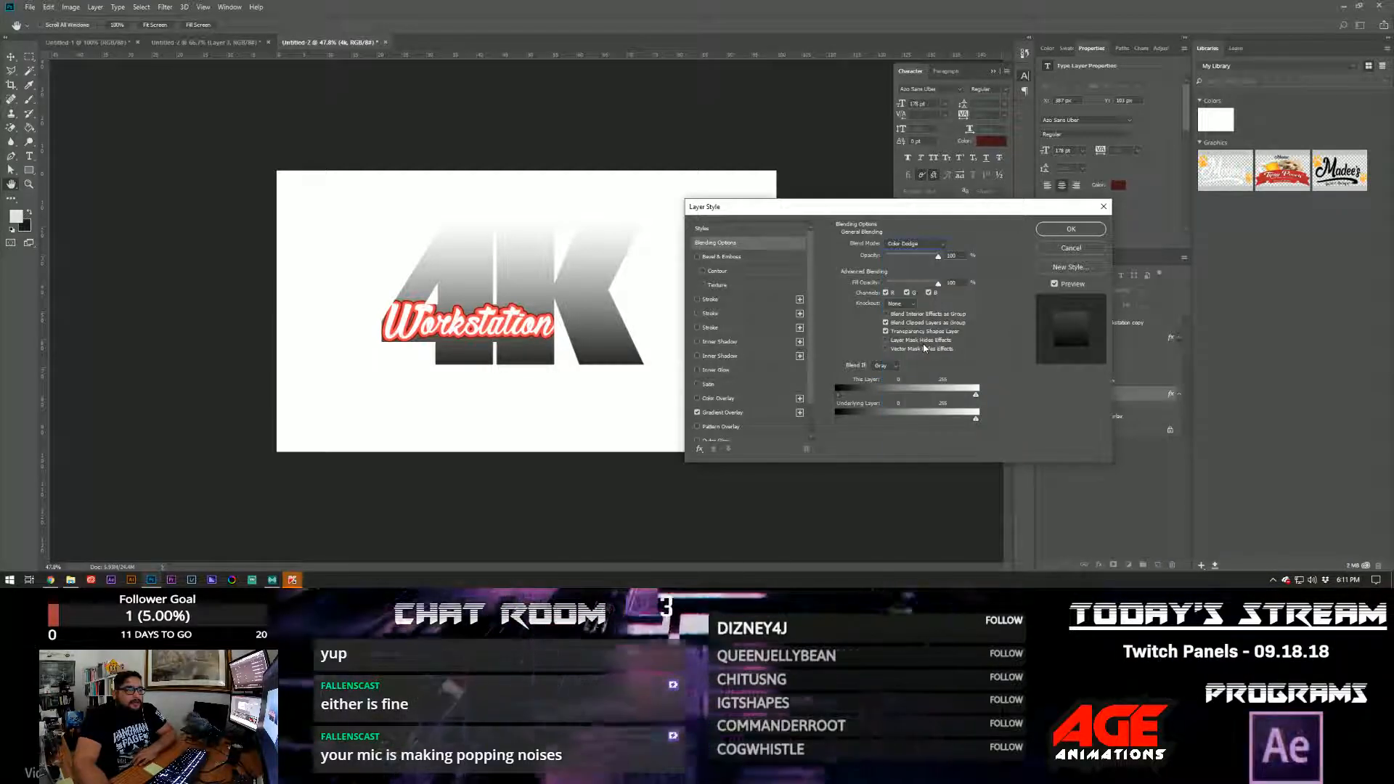
{"action": "left_click", "coordinate": [919, 246]}
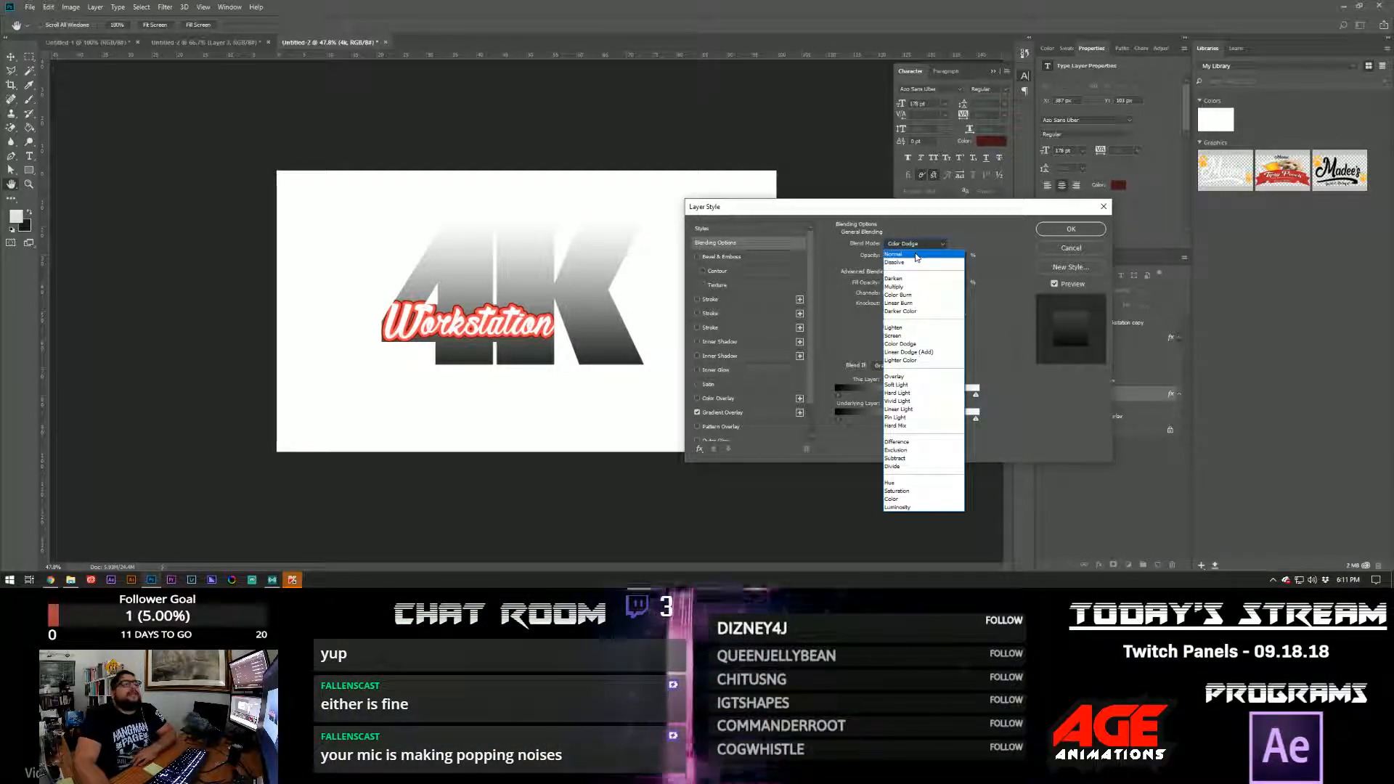
{"action": "left_click", "coordinate": [915, 254]}
- Try Overlay on the "4K" gradient overlay, reduce its scale, switch it to Linear Dodge (Add) and lower its opacity to about 73%
{"action": "left_click", "coordinate": [744, 412]}
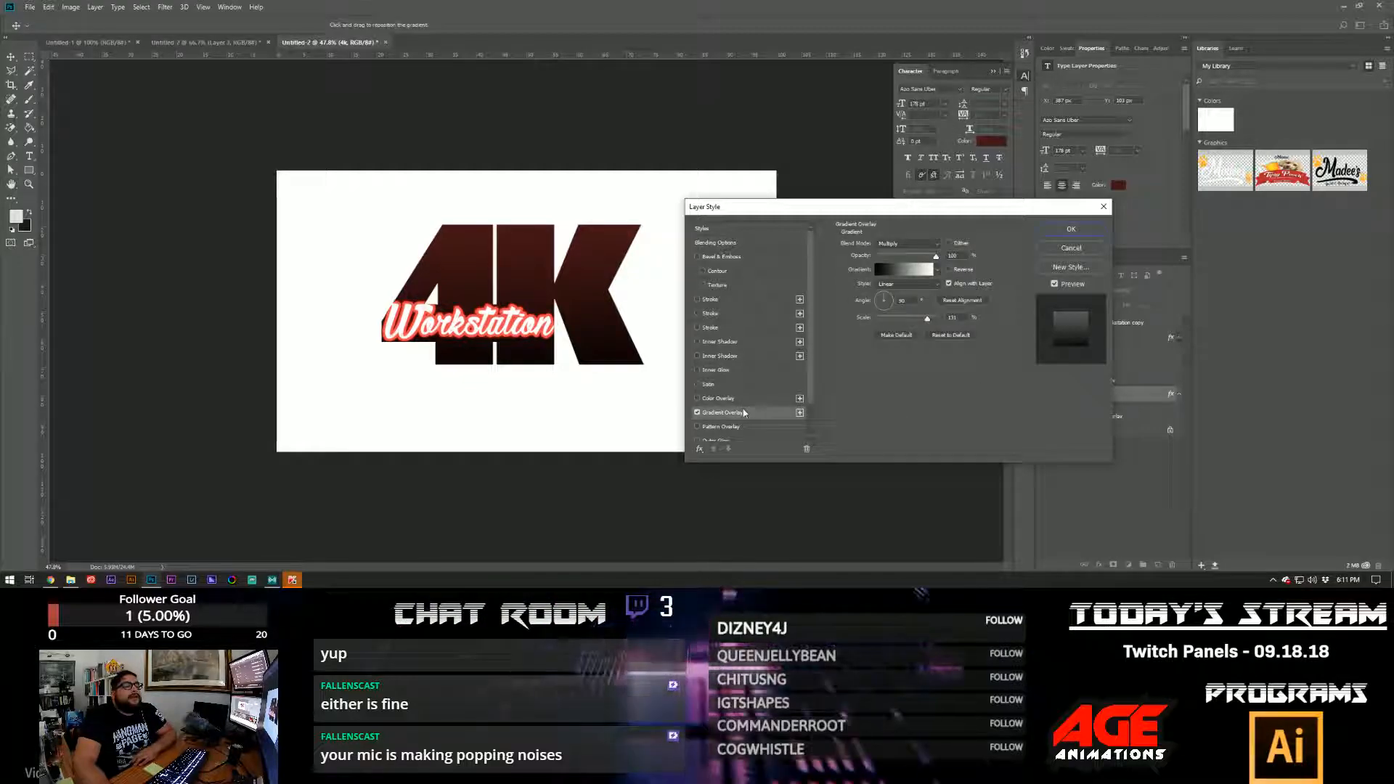
{"action": "left_click", "coordinate": [905, 247]}
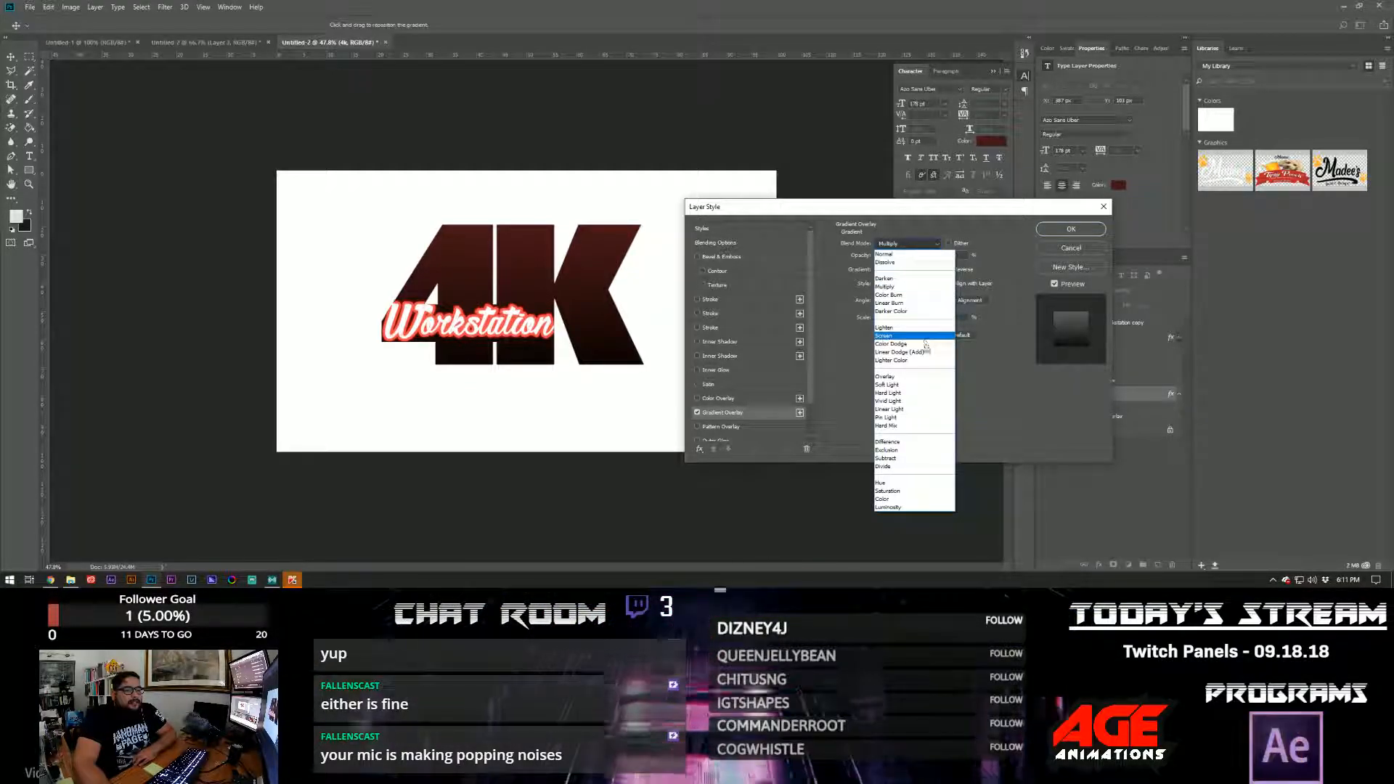
{"action": "left_click", "coordinate": [921, 381]}
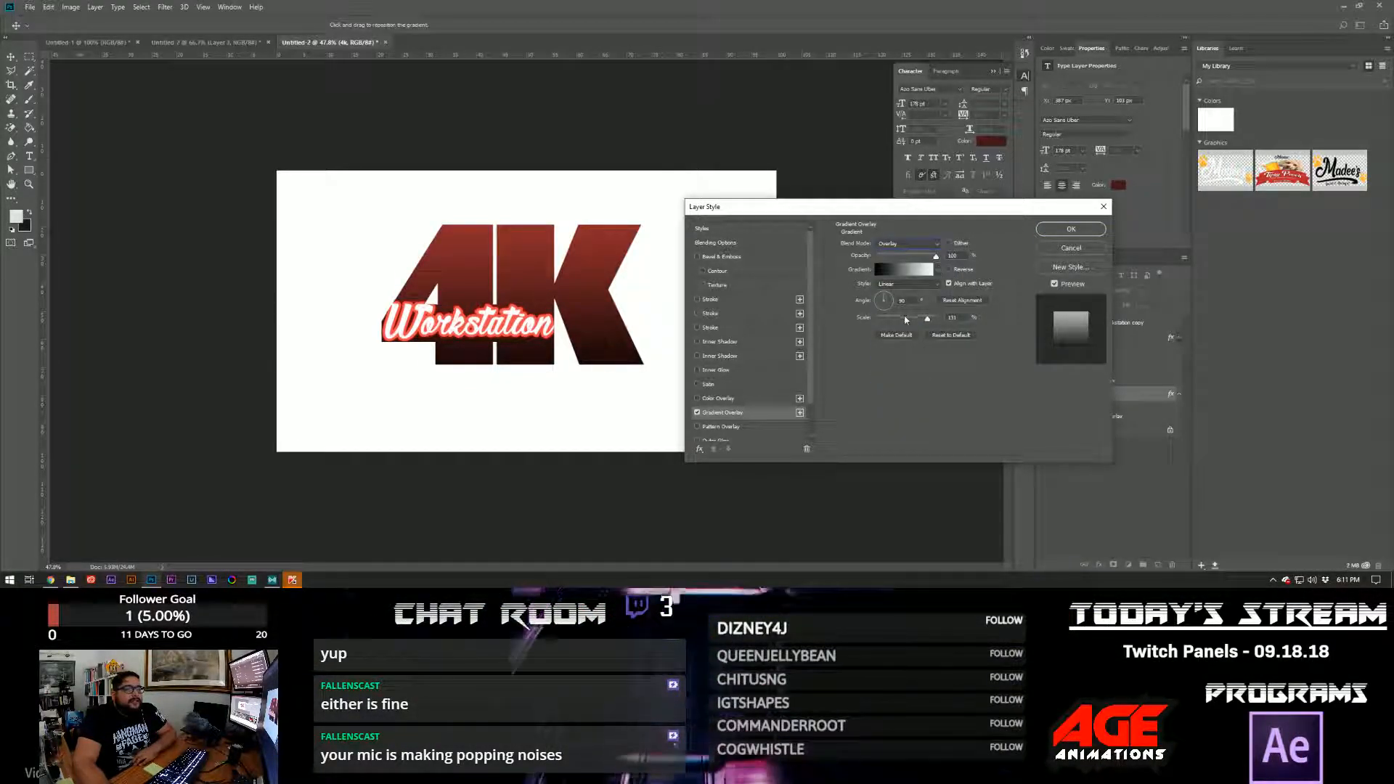
{"action": "left_click_drag", "start_coordinate": [927, 320], "coordinate": [910, 319]}
{"action": "left_click", "coordinate": [908, 243]}
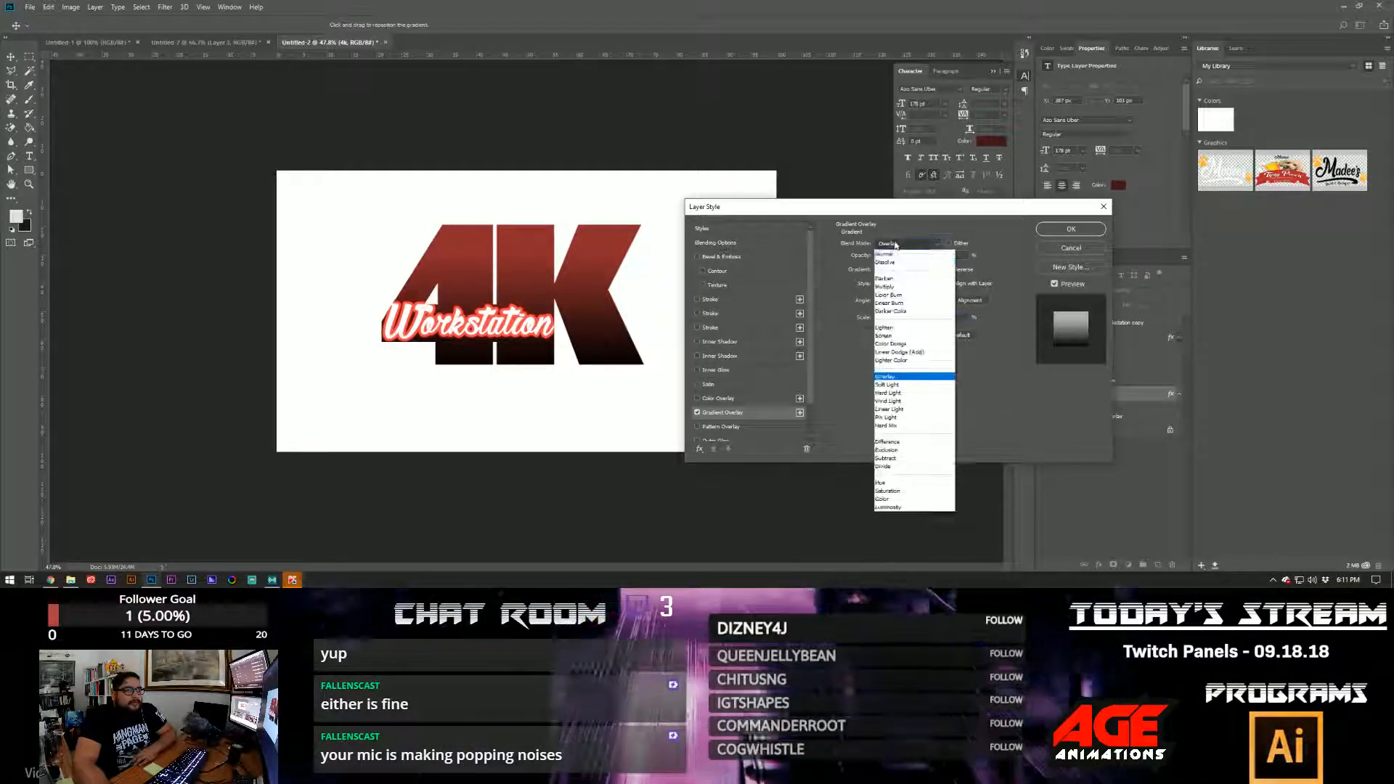
{"action": "left_click", "coordinate": [914, 353]}
{"action": "left_click_drag", "start_coordinate": [935, 257], "coordinate": [920, 257]}
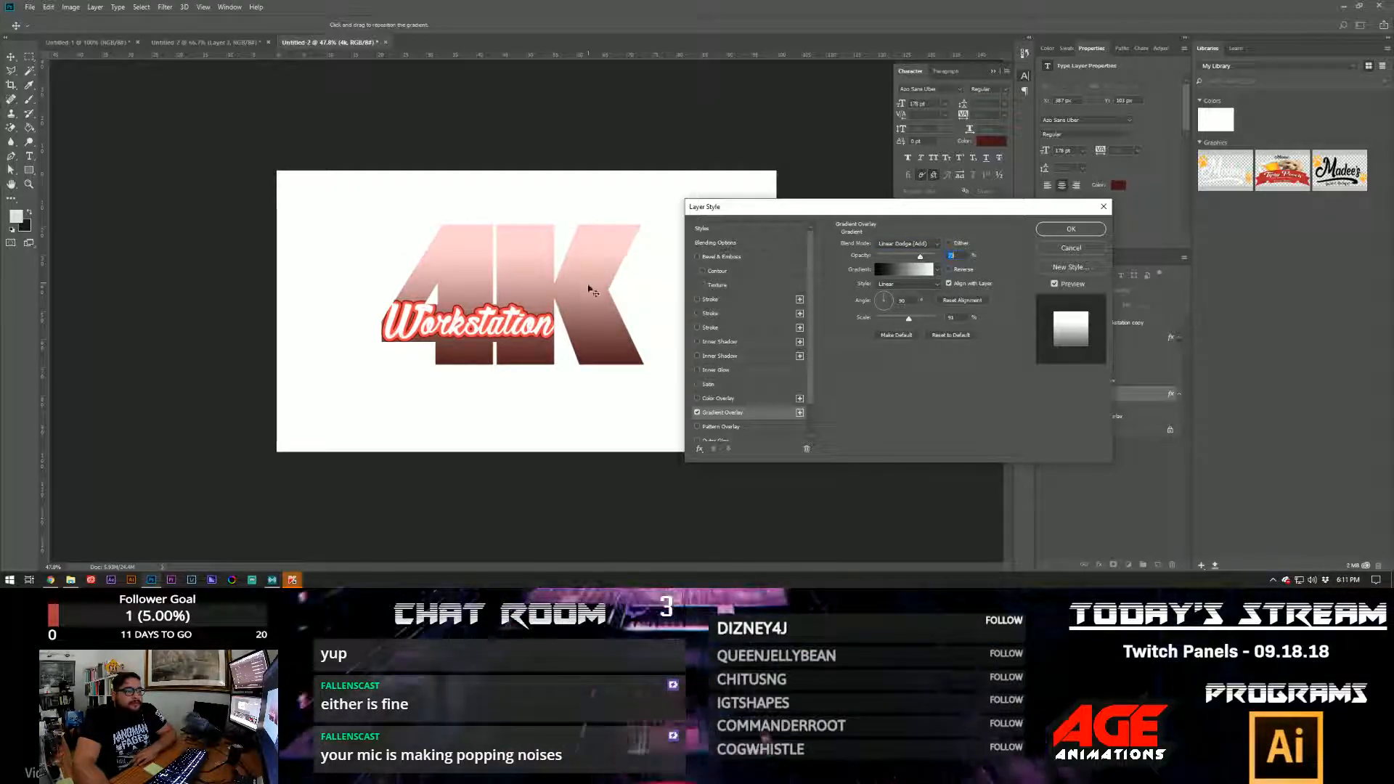
- Change the white stop of the "4K" overlay gradient to light red #e57777 and accept the edited gradient
{"action": "left_click", "coordinate": [904, 270]}
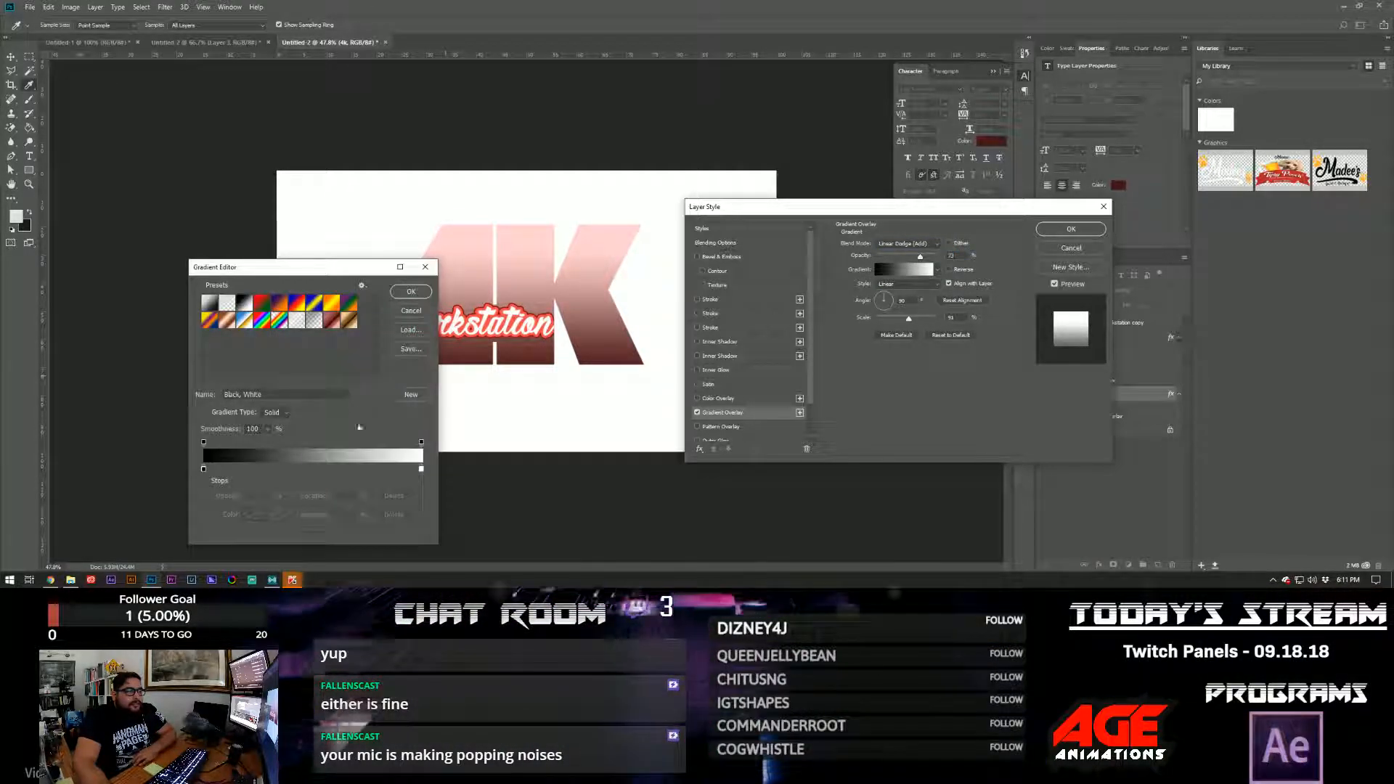
{"action": "double_click", "coordinate": [421, 471]}
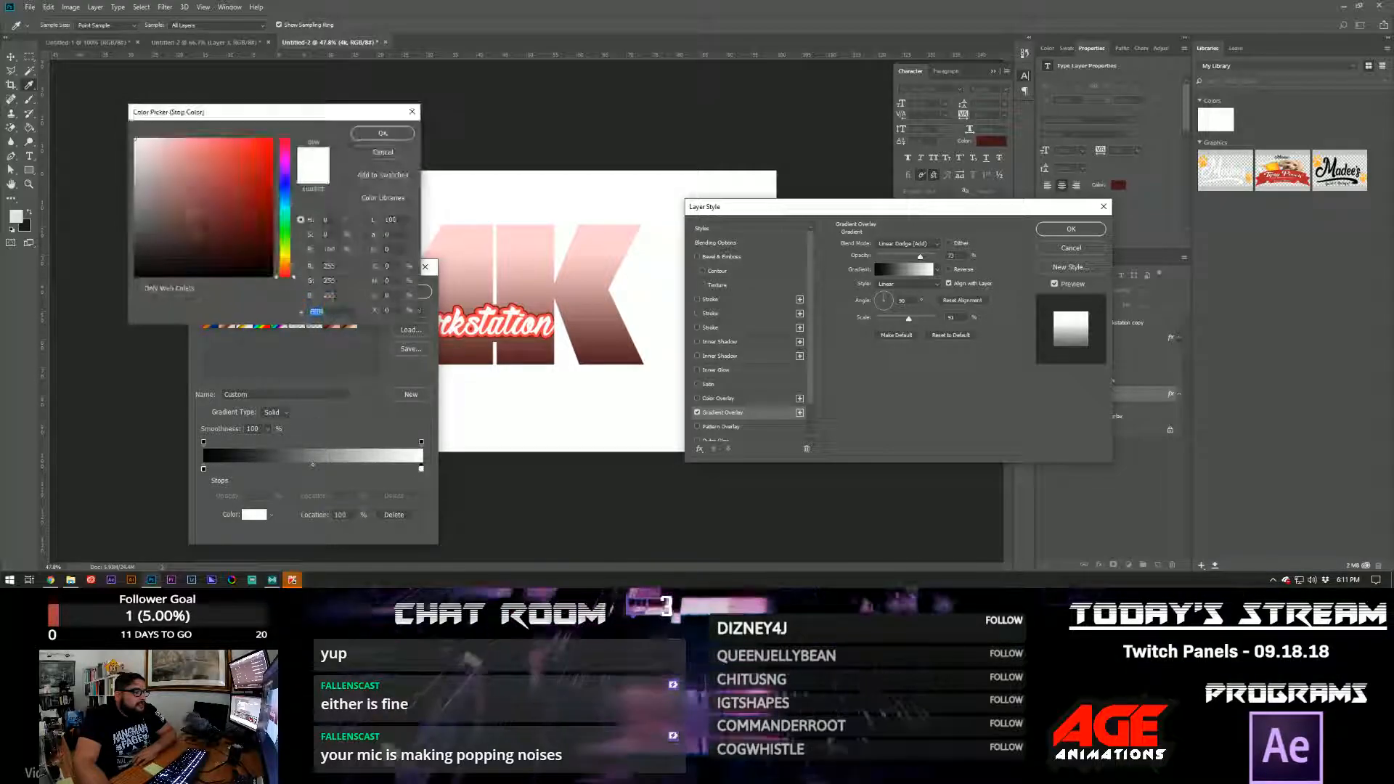
{"action": "left_click", "coordinate": [188, 160]}
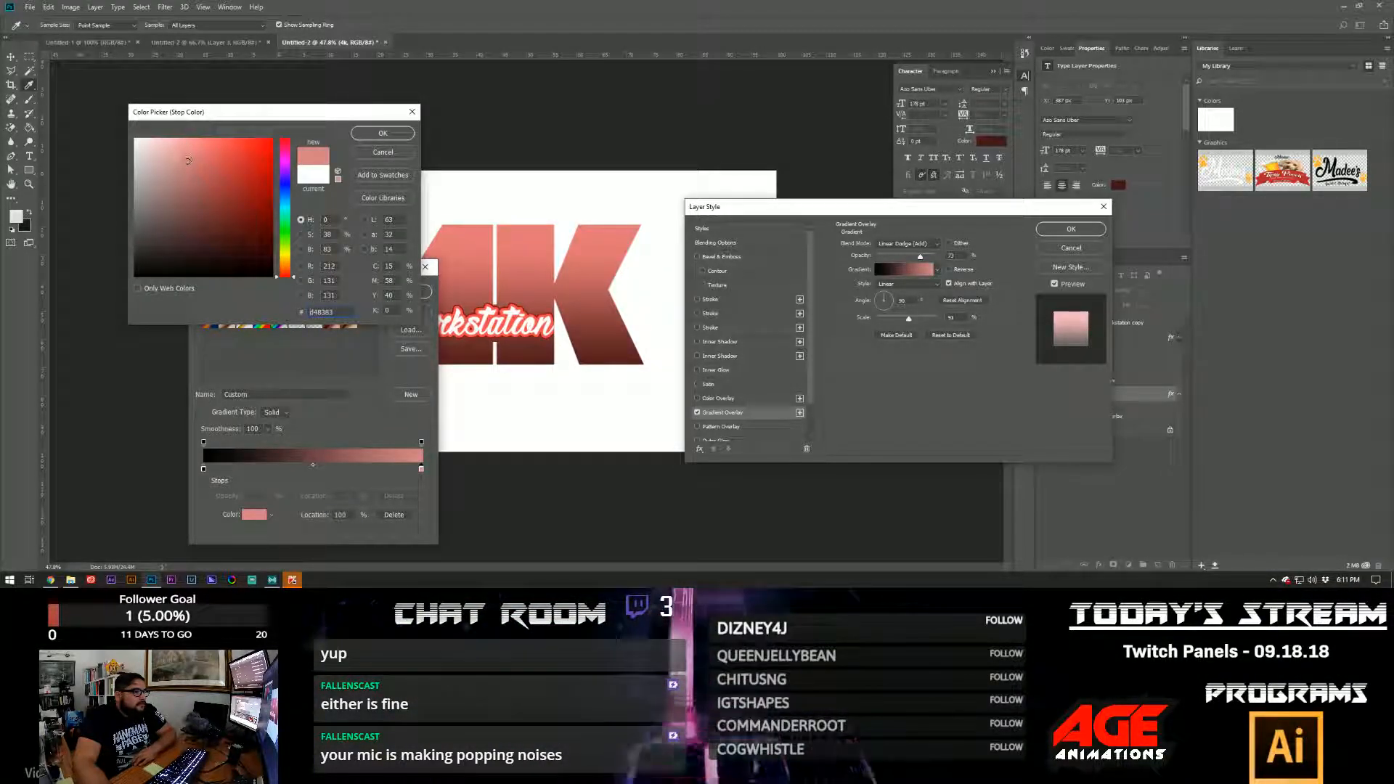
{"action": "type", "text": "b45555"}
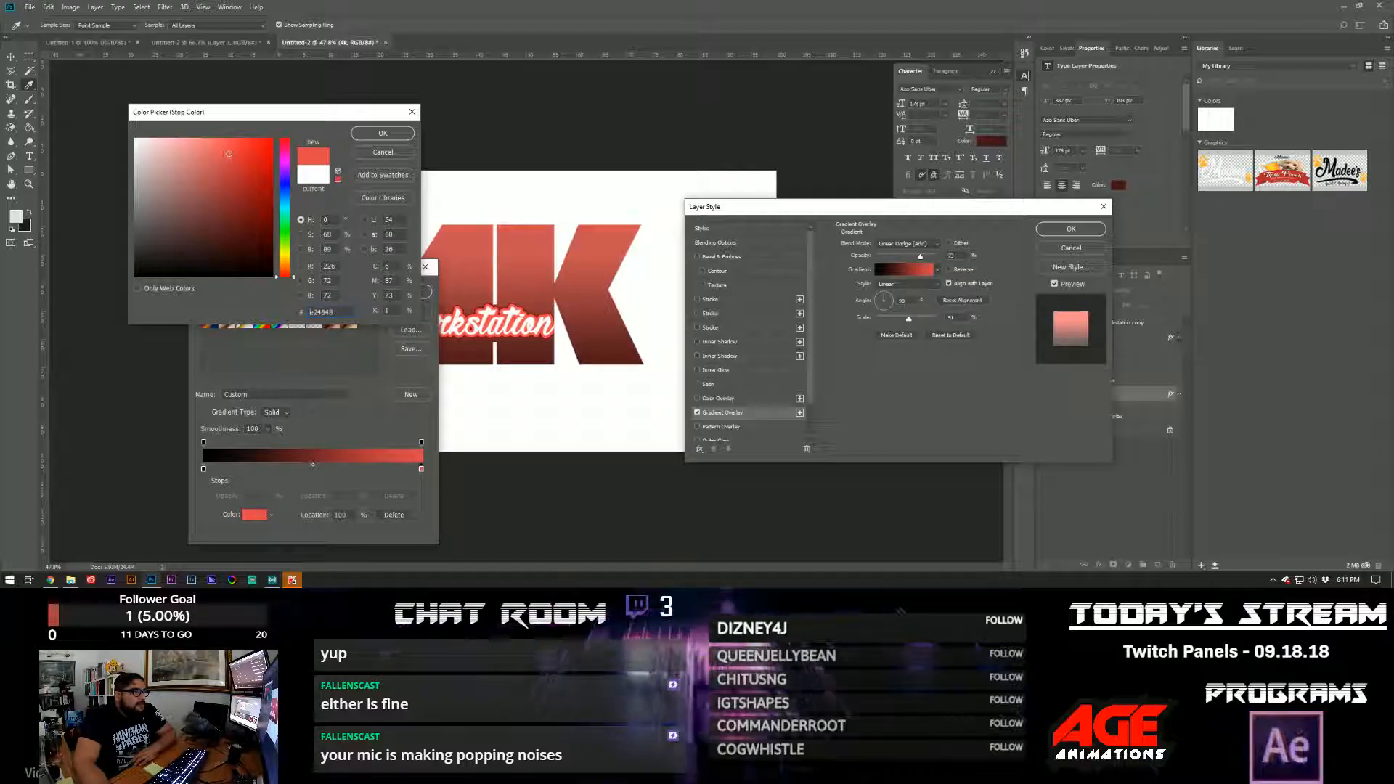
{"action": "left_click", "coordinate": [214, 150]}
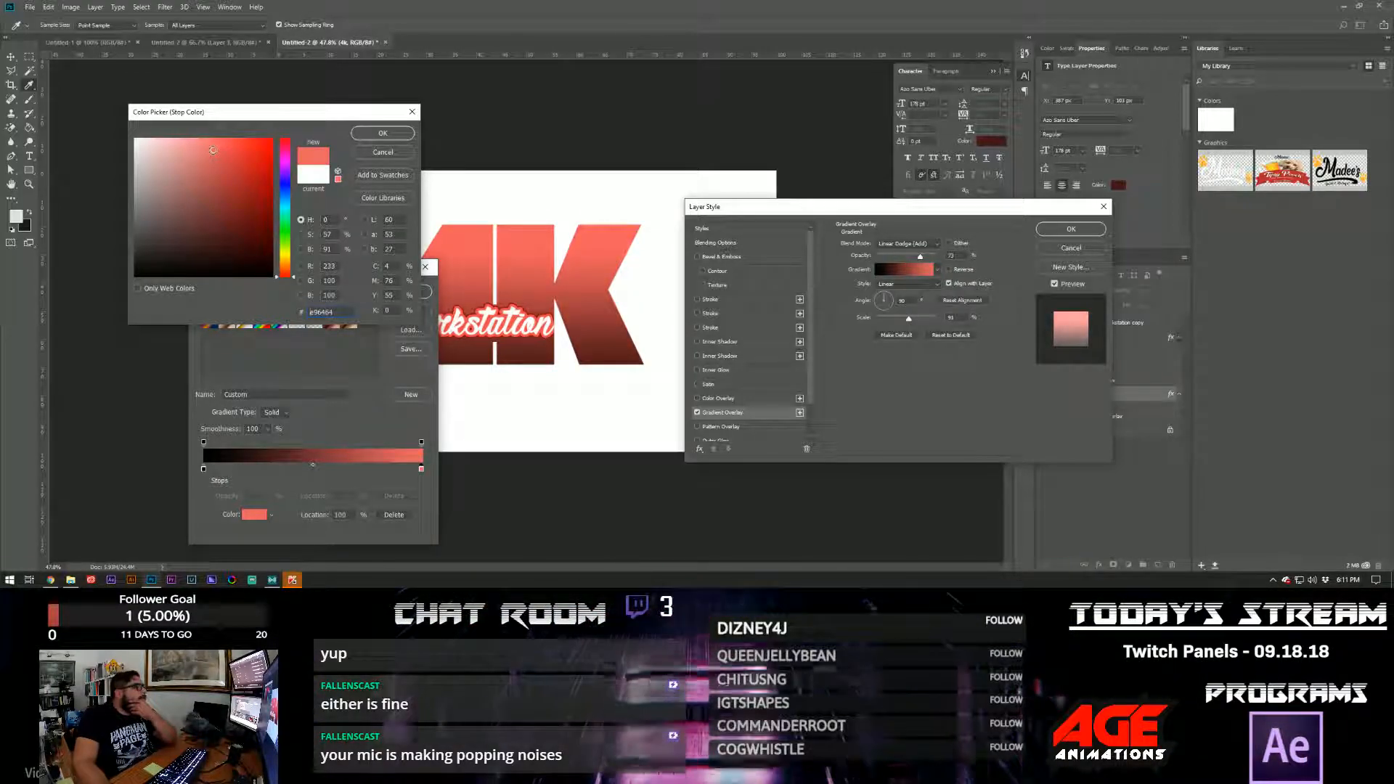
{"action": "left_click", "coordinate": [213, 165]}
{"action": "left_click", "coordinate": [201, 152]}
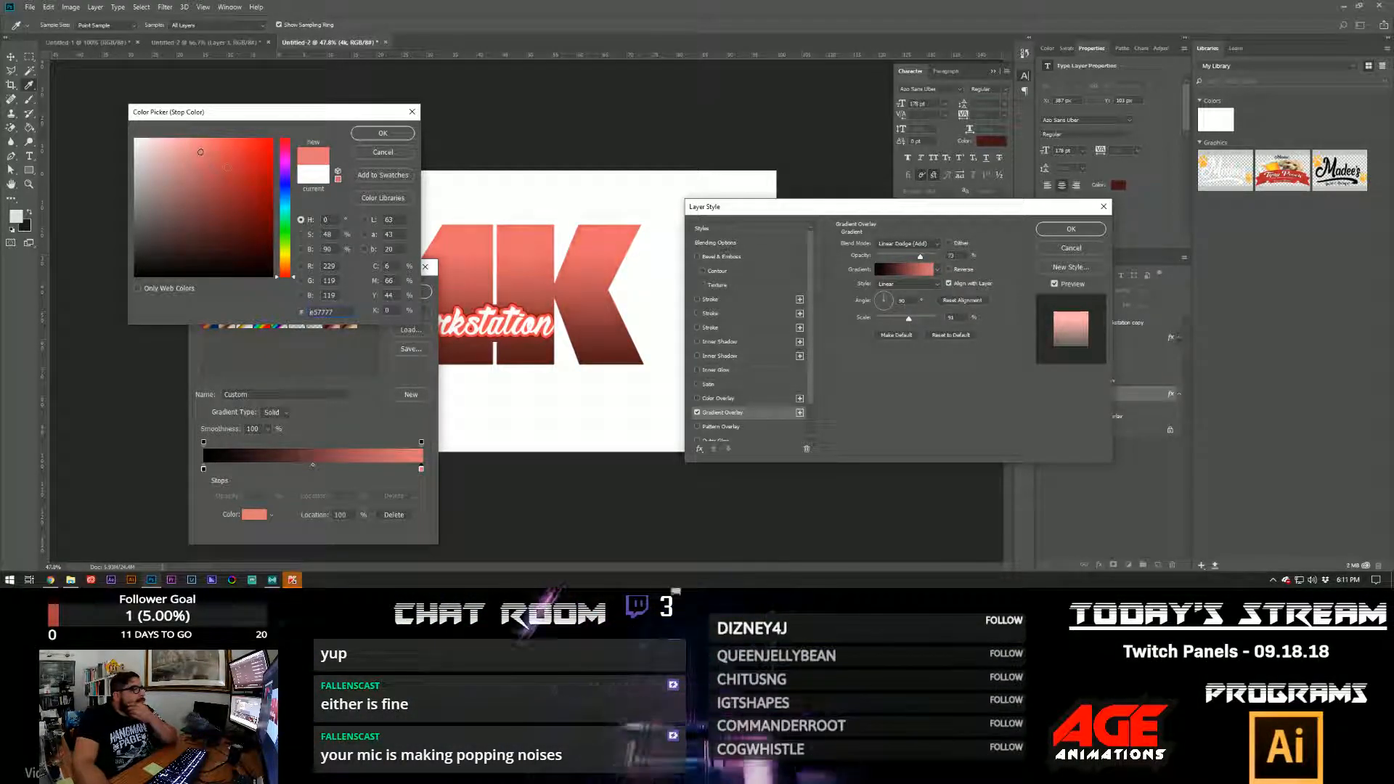
{"action": "left_click", "coordinate": [379, 133]}
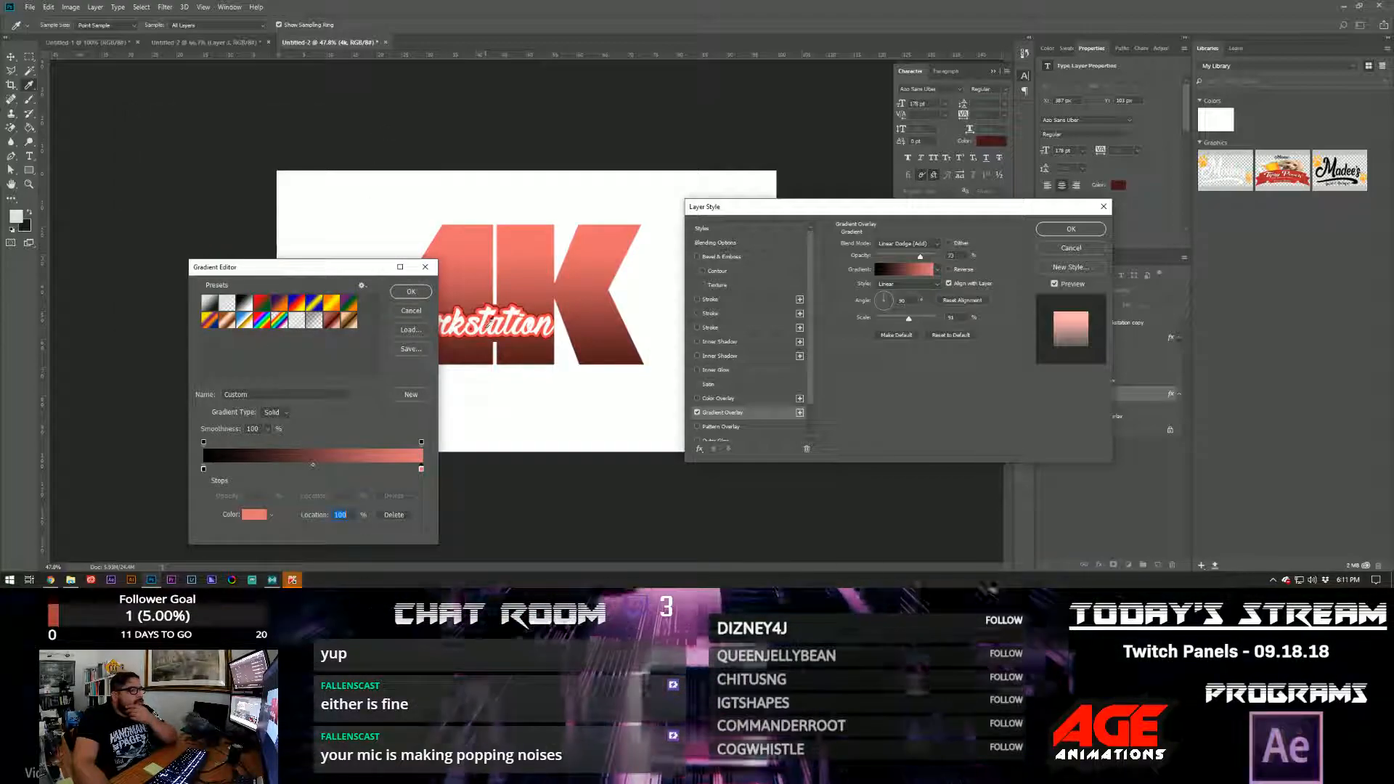
{"action": "left_click", "coordinate": [414, 298]}
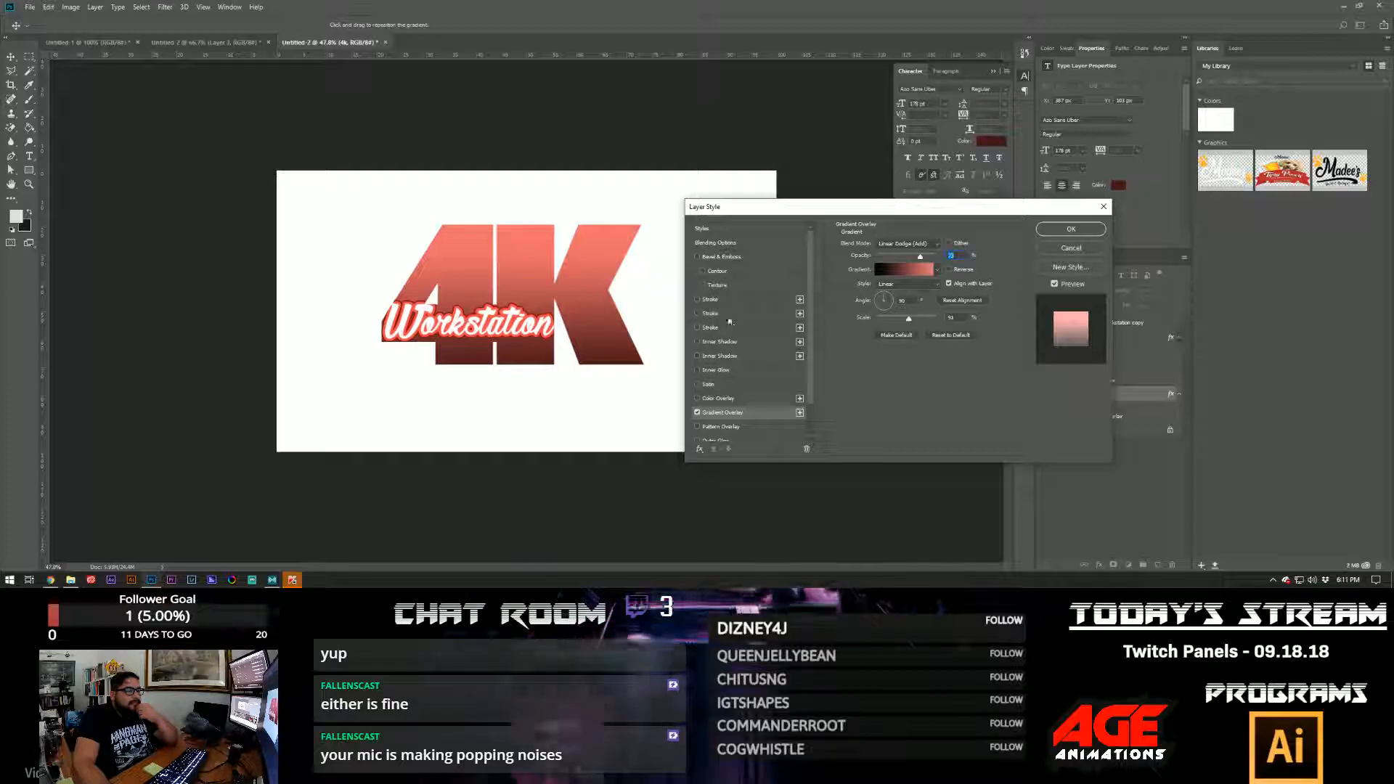
- Add a Stroke effect to the "4K" layer in dark grey #1b1b1b, keeping its position Outside
{"action": "left_click", "coordinate": [710, 299]}
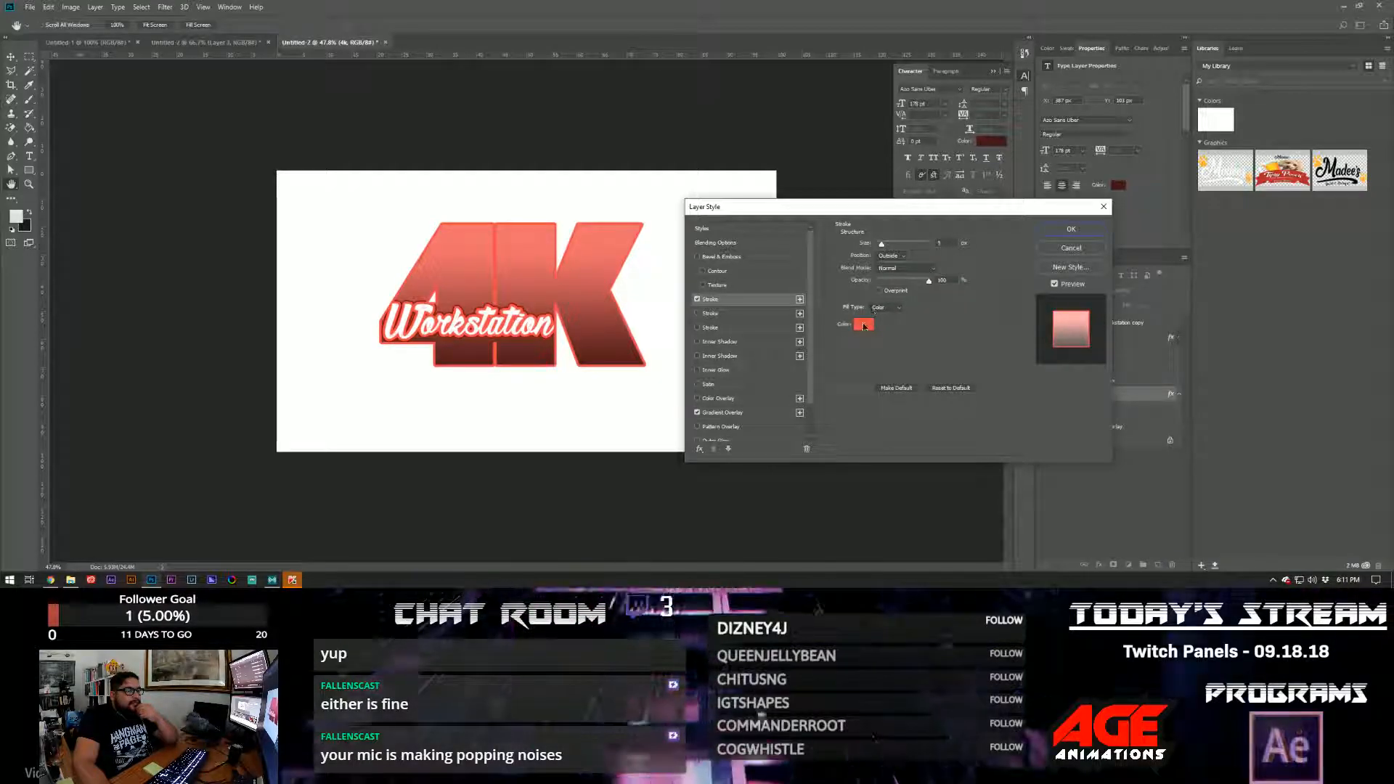
{"action": "left_click", "coordinate": [863, 324]}
{"action": "type", "text": "1b1b1b"}
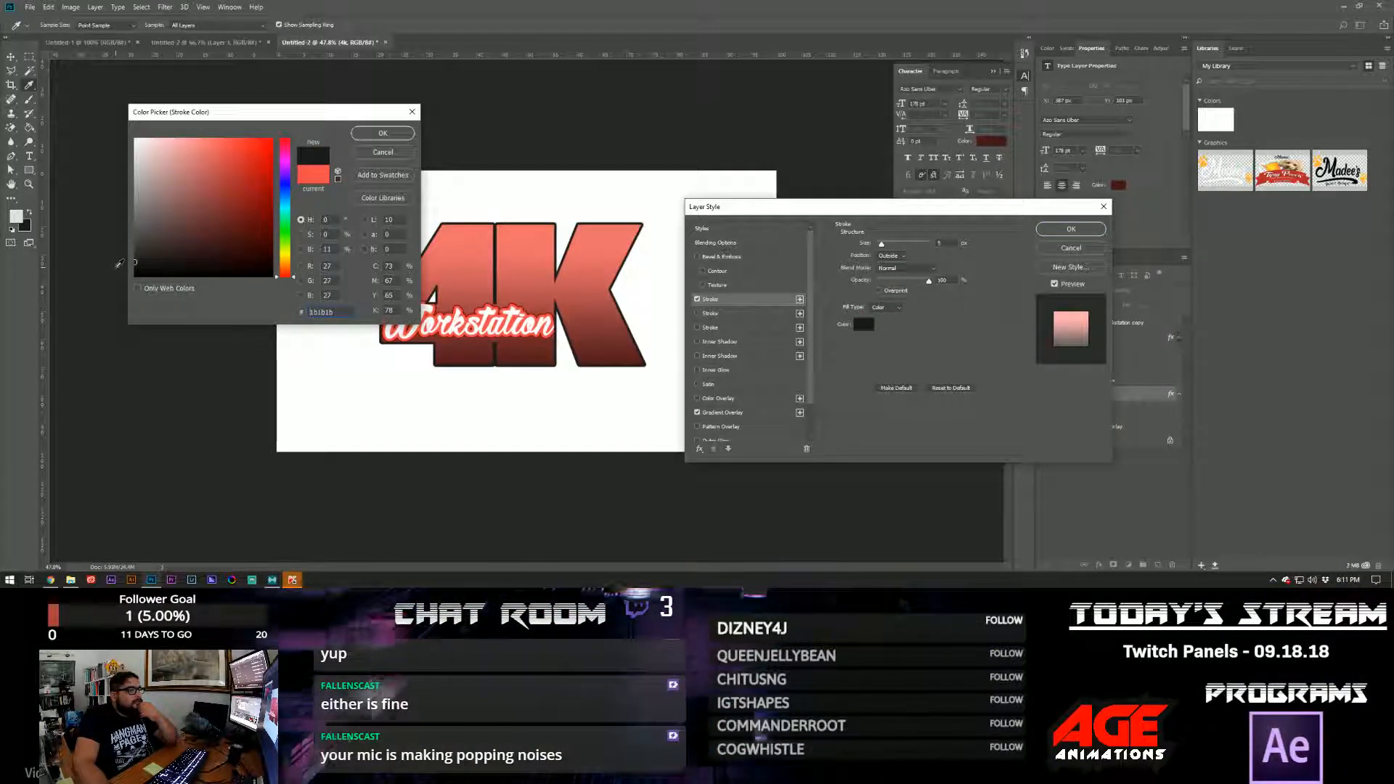
{"action": "left_click", "coordinate": [369, 135]}
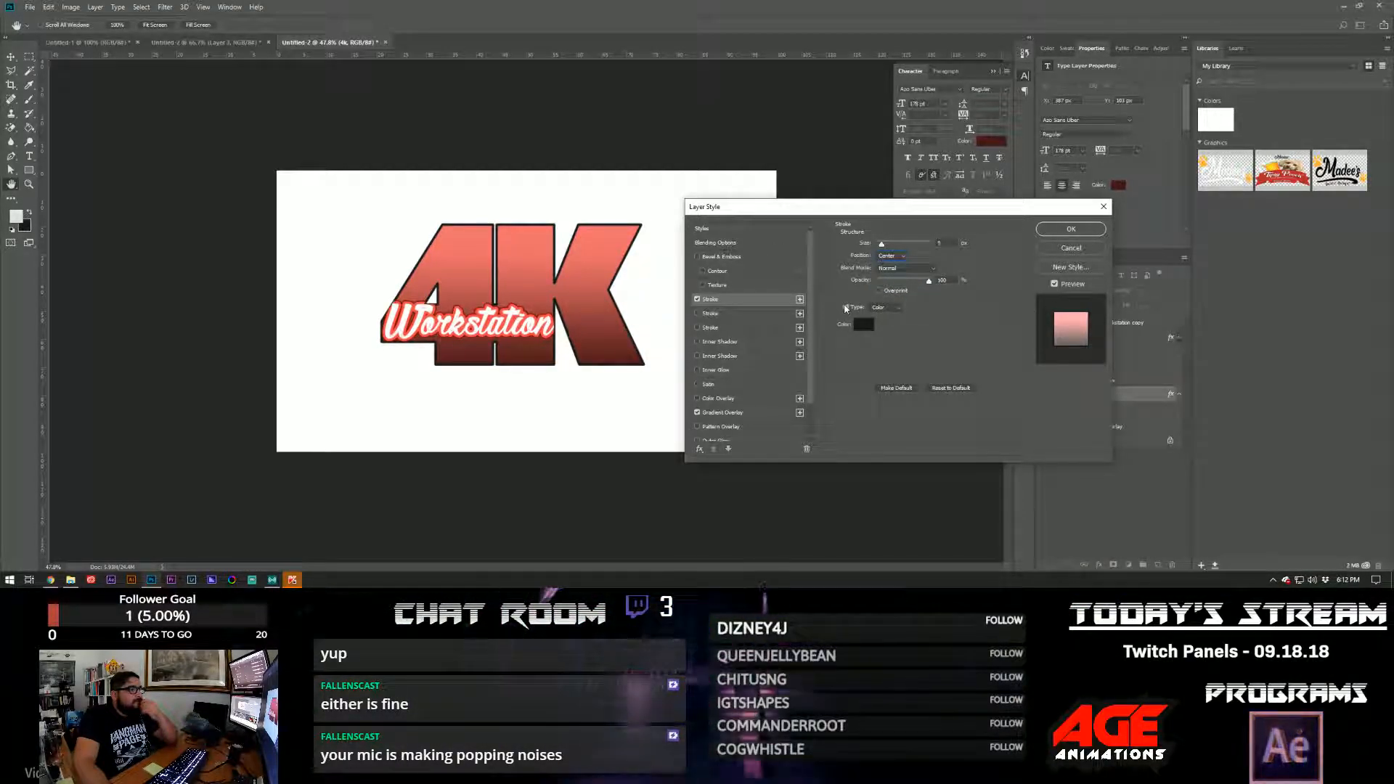
{"action": "left_click", "coordinate": [892, 256]}
{"action": "left_click", "coordinate": [894, 268]}
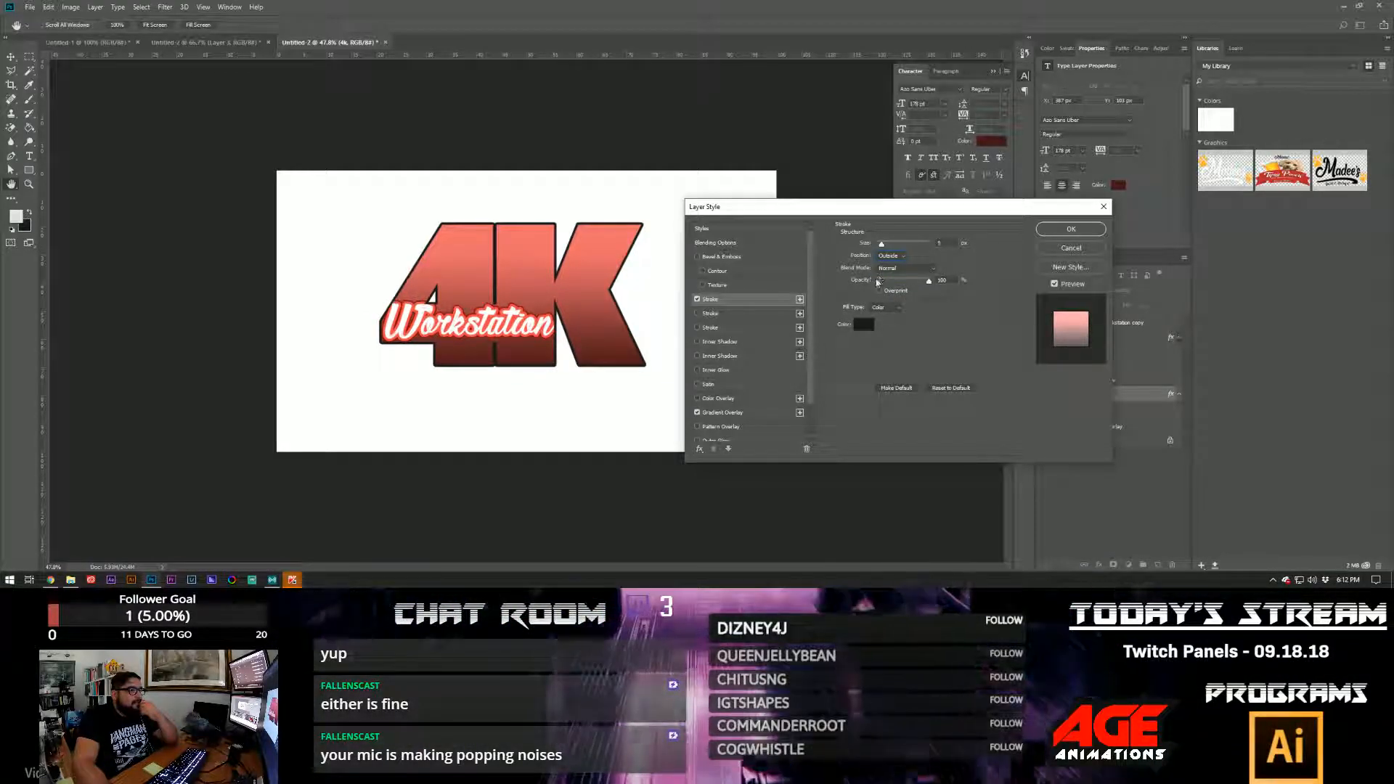
- Add a second, slightly thicker dark red outside stroke with a solid colour fill around the "4K" text and accept the layer style
{"action": "left_click", "coordinate": [732, 315]}
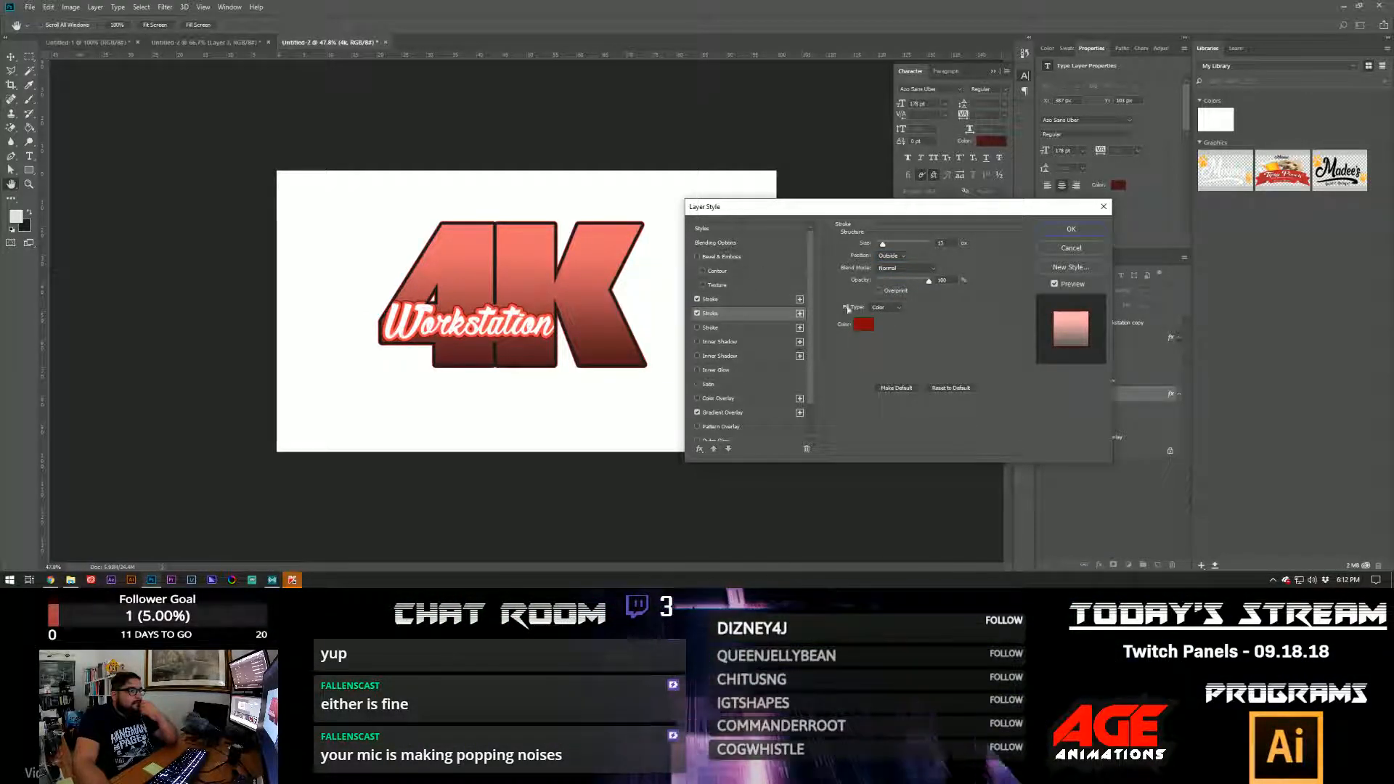
{"action": "left_click", "coordinate": [898, 307]}
{"action": "left_click", "coordinate": [894, 318]}
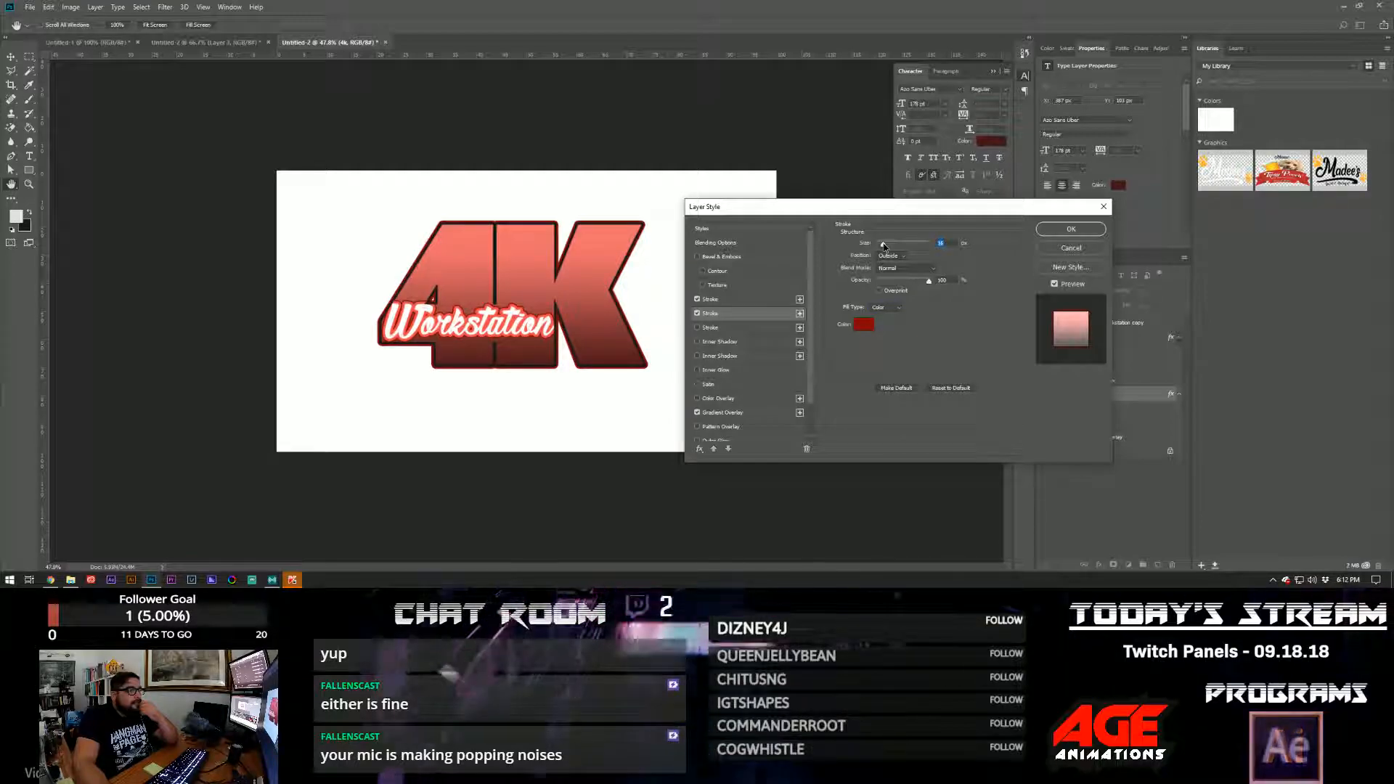
{"action": "left_click_drag", "start_coordinate": [883, 244], "coordinate": [884, 243]}
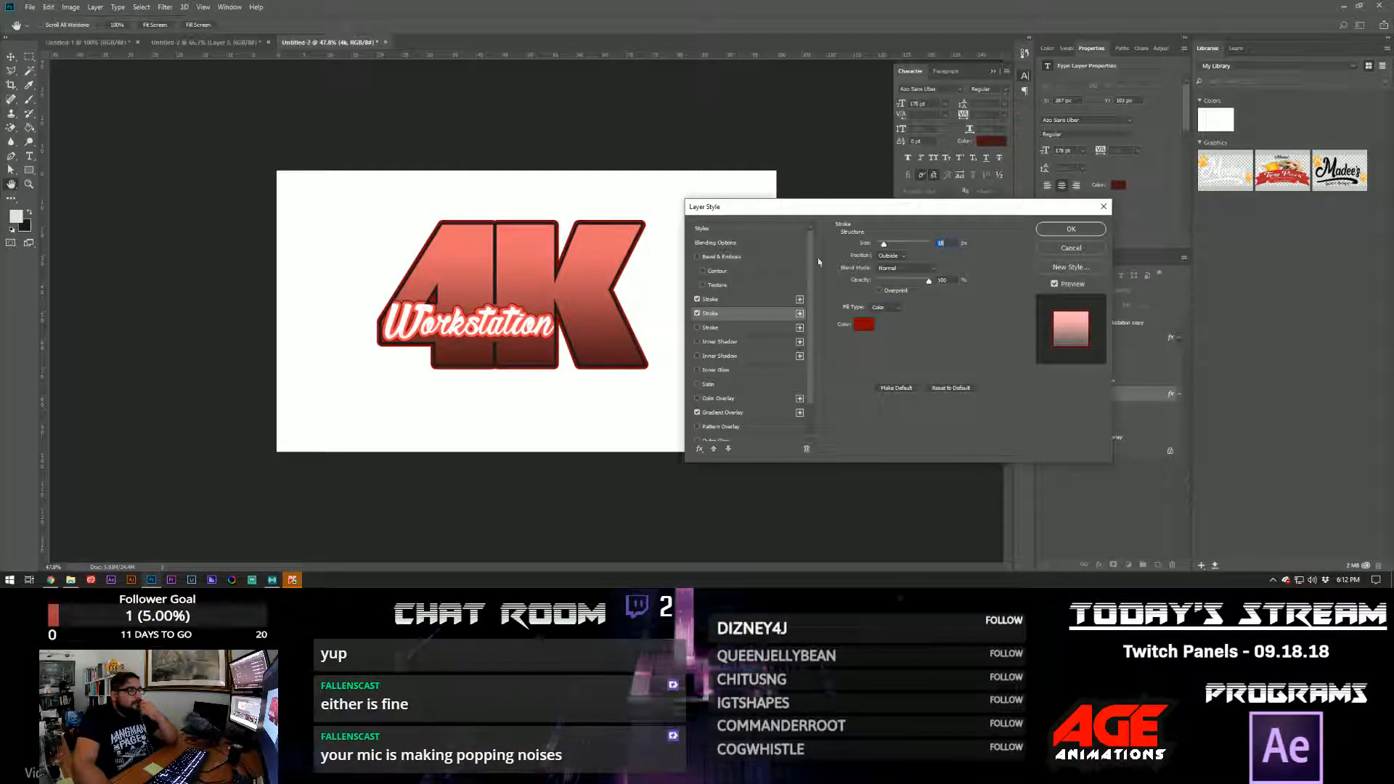
{"action": "left_click", "coordinate": [1041, 231]}
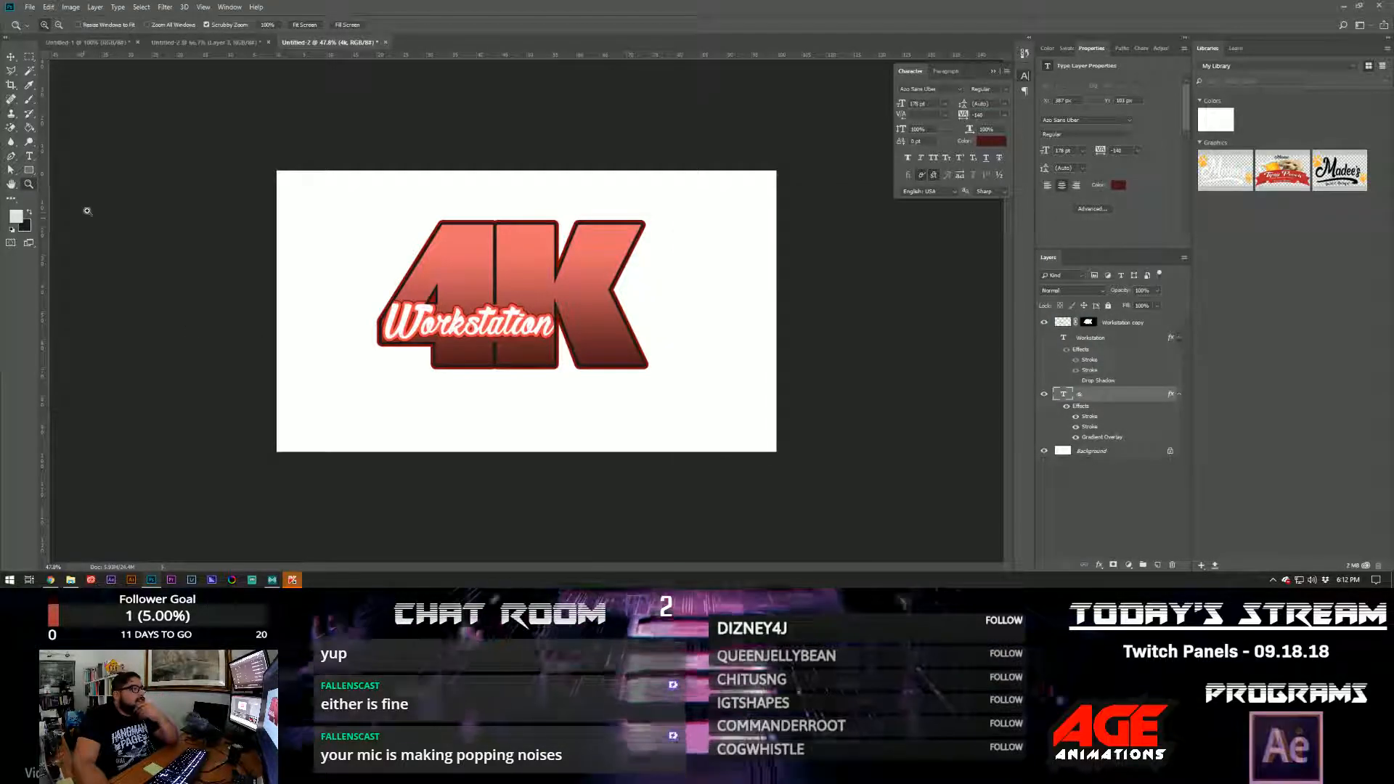
- Add a Bevel & Emboss to the "4K" layer in Stroke Emboss style with a larger size and direction Up
{"action": "left_click_drag", "start_coordinate": [536, 289], "coordinate": [592, 268]}
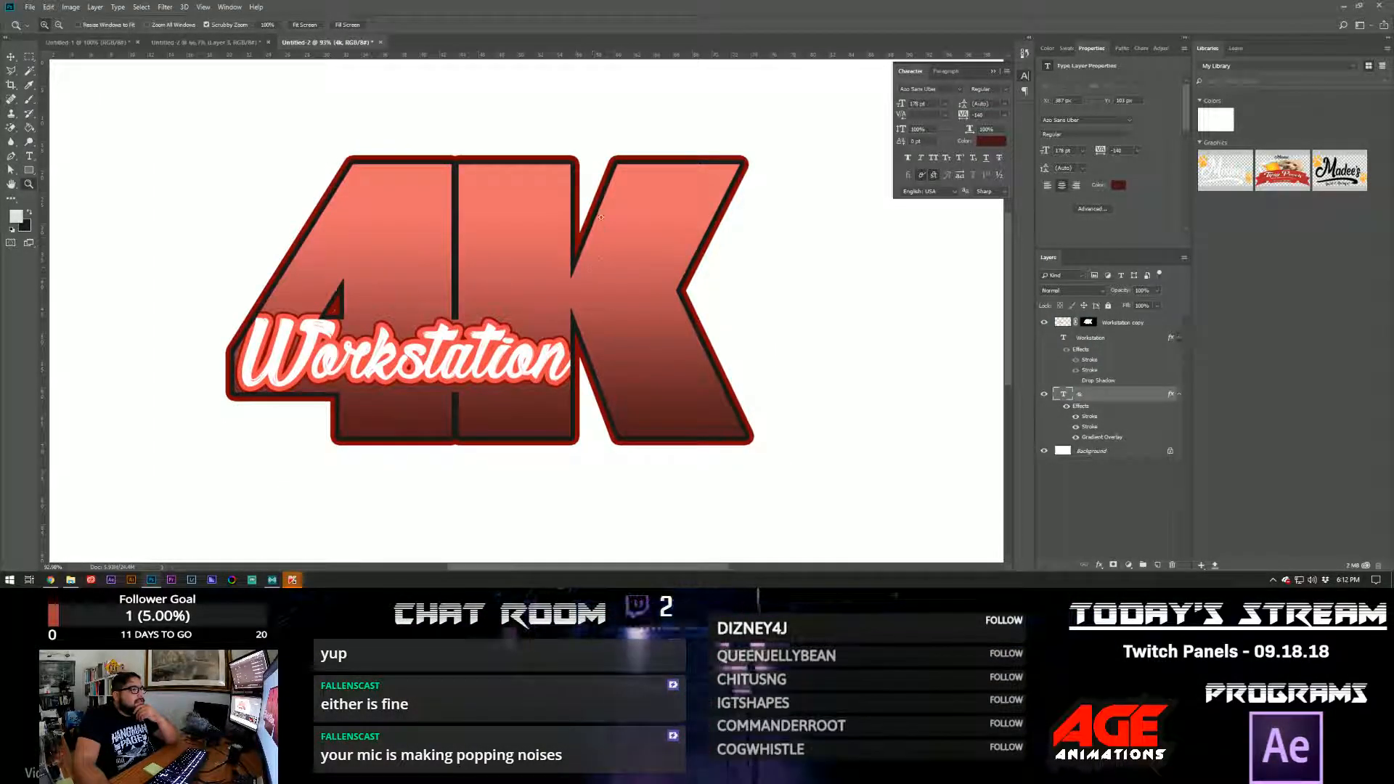
{"action": "double_click", "coordinate": [1116, 398]}
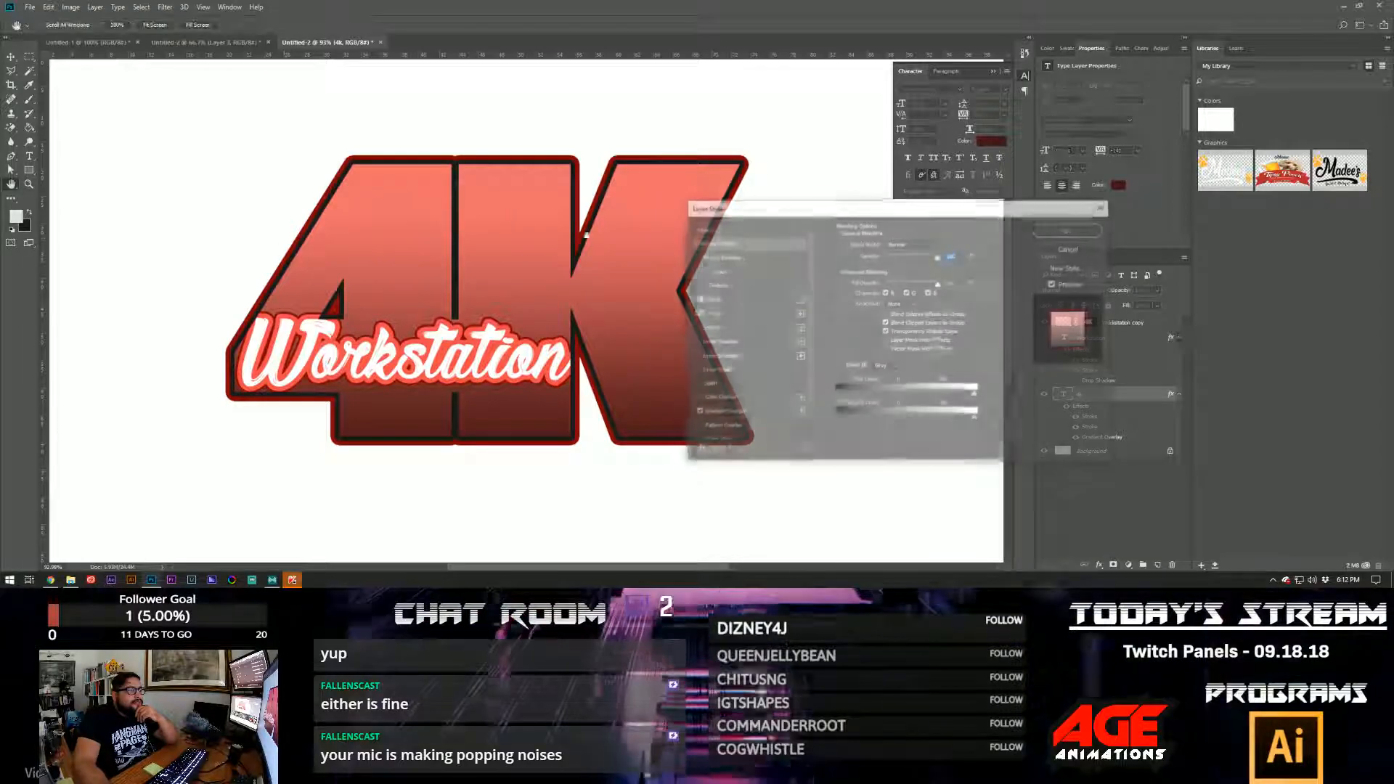
{"action": "left_click", "coordinate": [749, 258]}
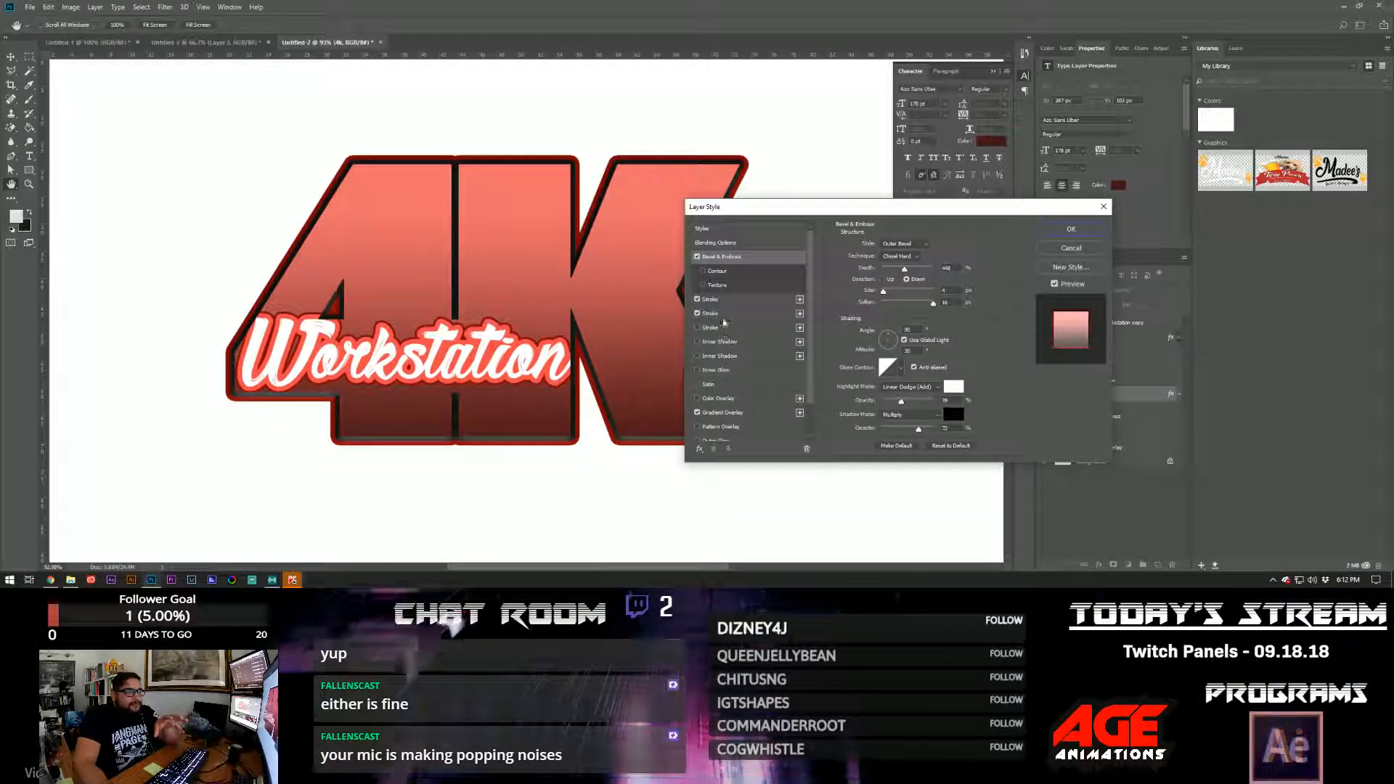
{"action": "left_click", "coordinate": [896, 244]}
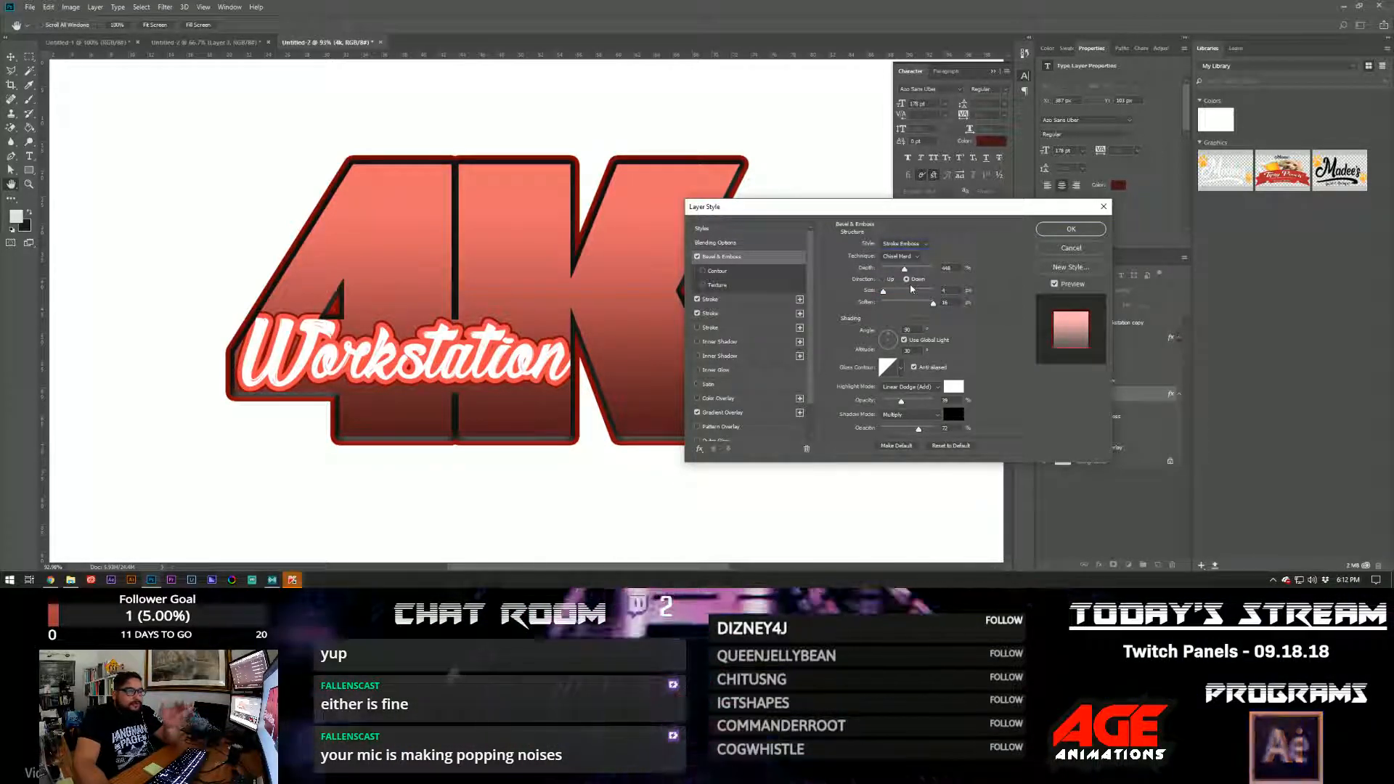
{"action": "left_click_drag", "start_coordinate": [892, 294], "coordinate": [890, 294]}
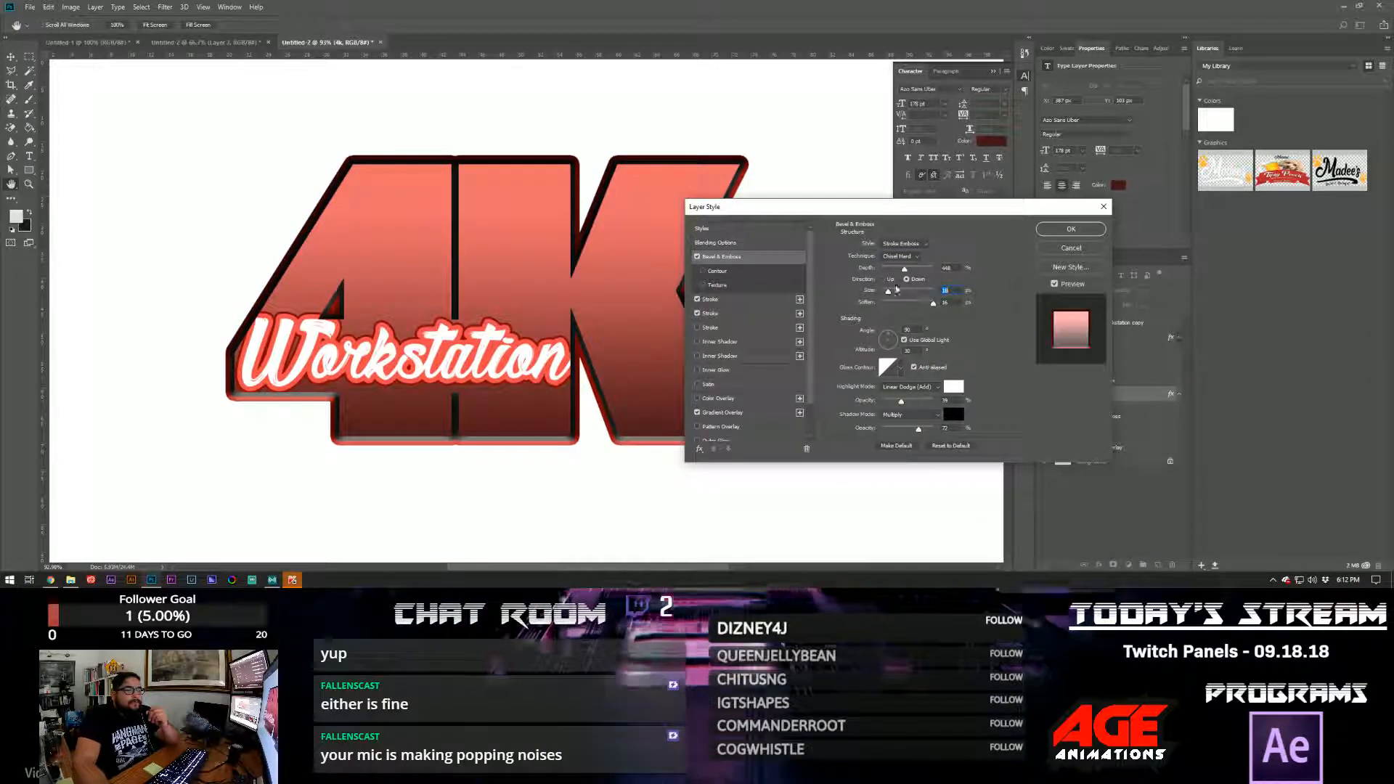
{"action": "left_click", "coordinate": [882, 279]}
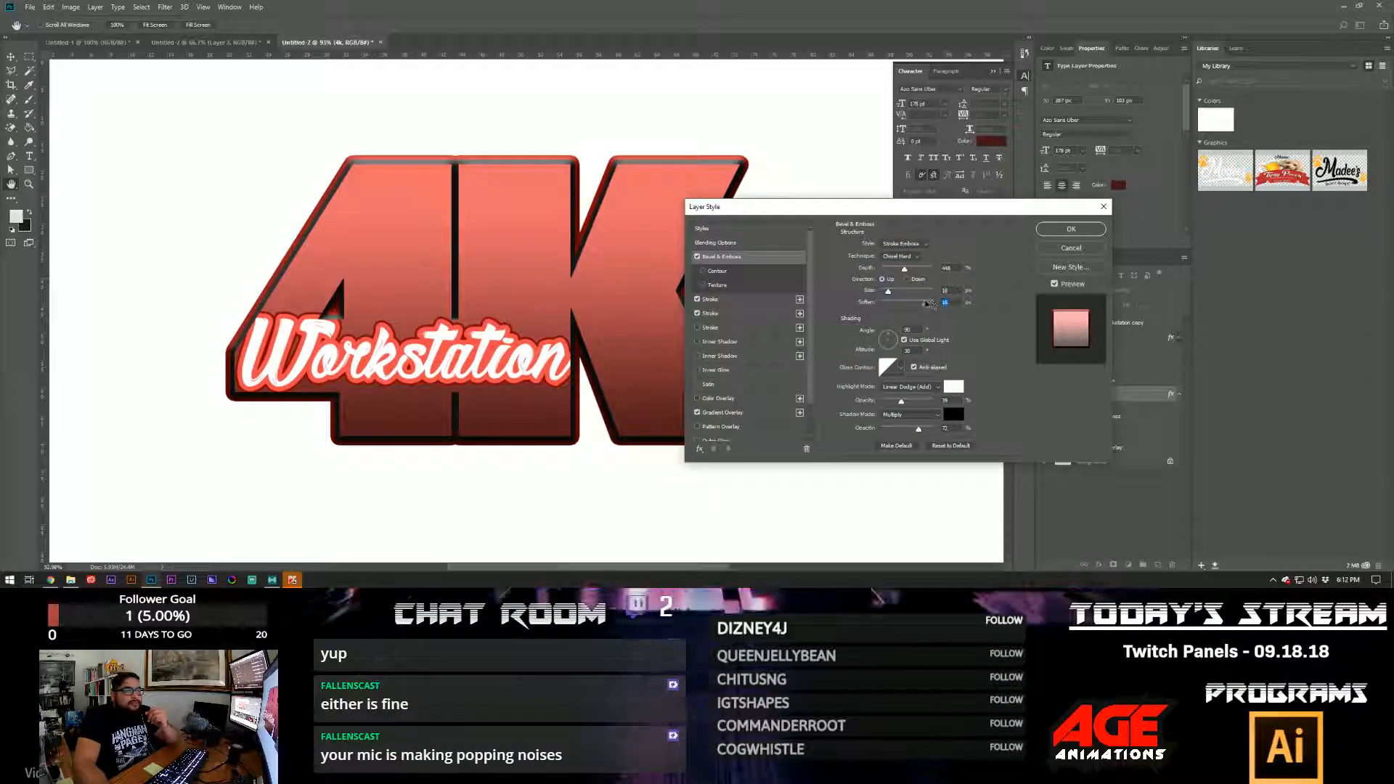
- Choose the Ring - Double gloss contour for the "4K" bevel and accept its curve unchanged in the Contour Editor
{"action": "left_click", "coordinate": [899, 369]}
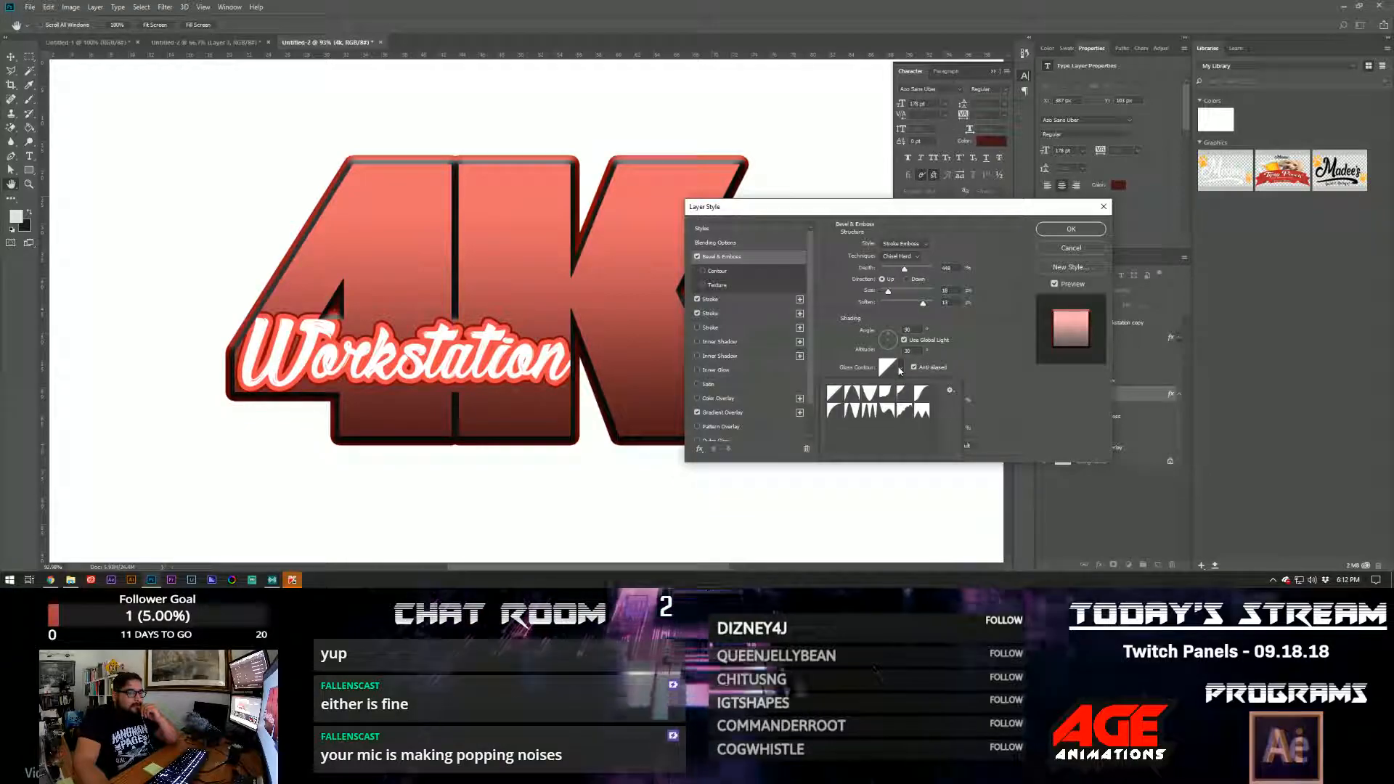
{"action": "left_click", "coordinate": [868, 411]}
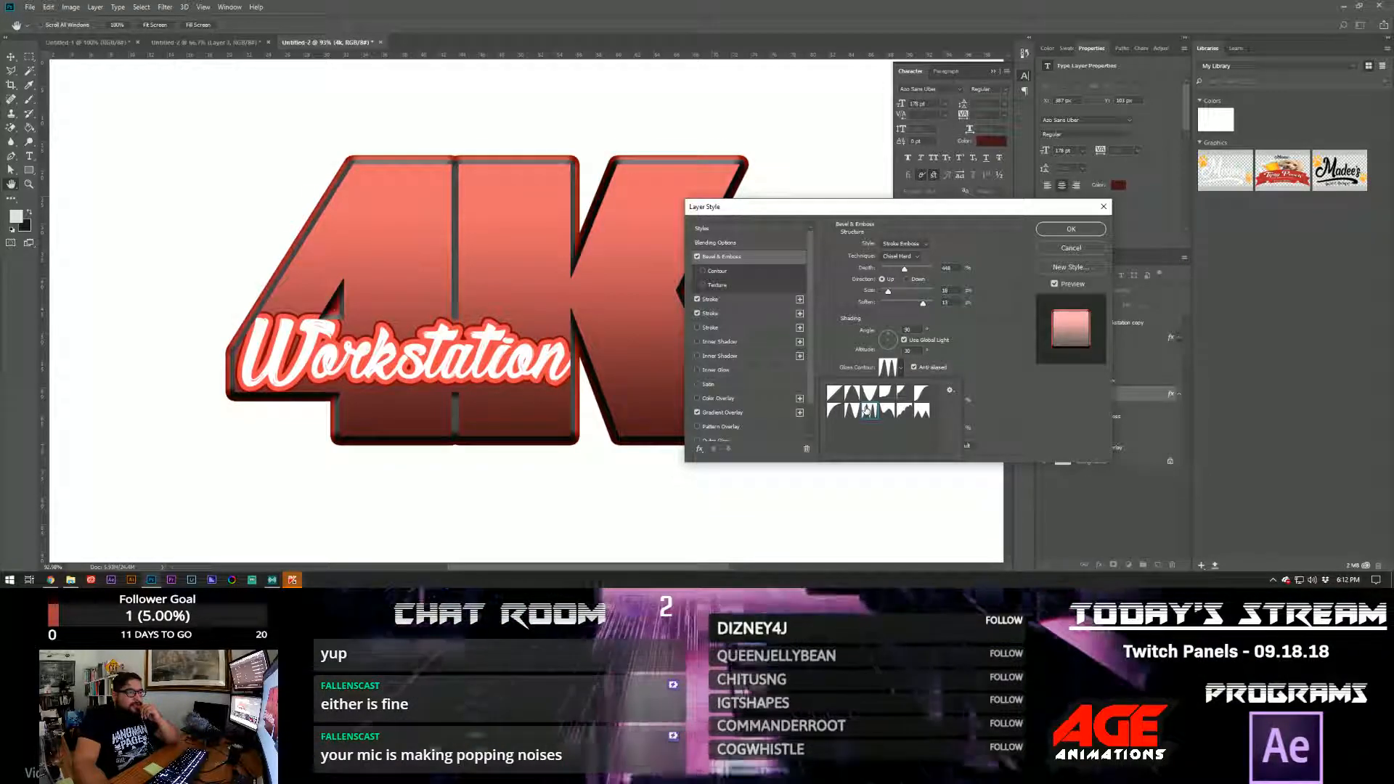
{"action": "left_click", "coordinate": [986, 358]}
{"action": "left_click", "coordinate": [888, 367]}
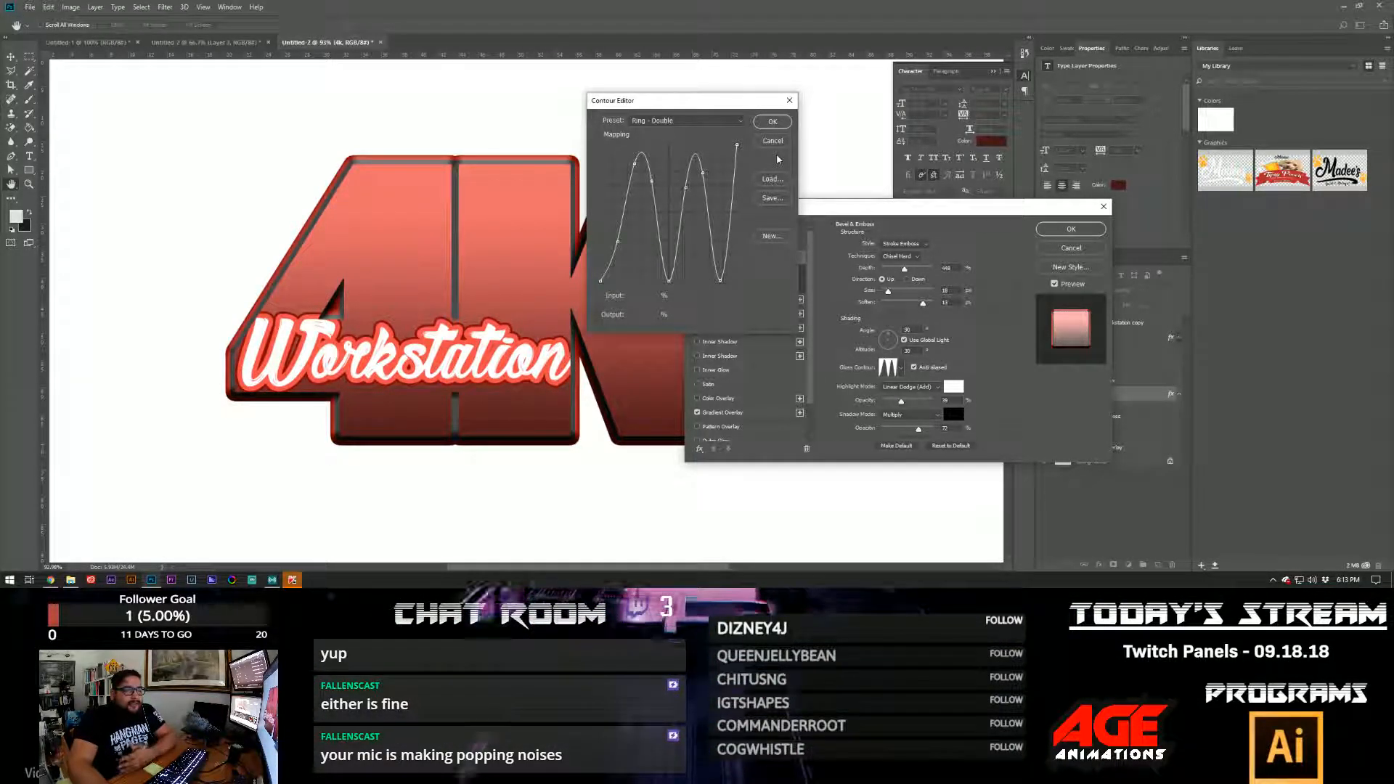
{"action": "left_click", "coordinate": [772, 122]}
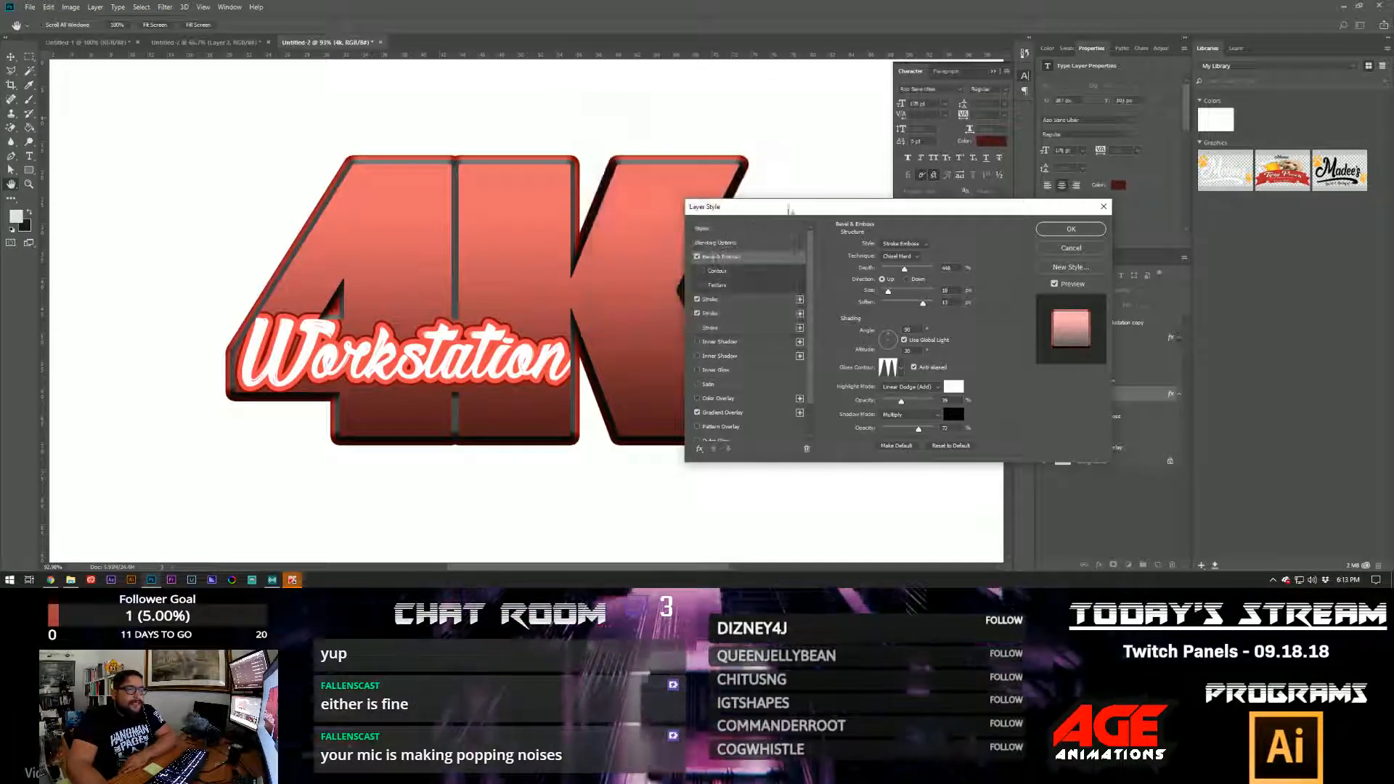
- Raise the shading altitude of the "4K" layer's Bevel & Emboss slightly
{"action": "double_click", "coordinate": [912, 352]}
{"action": "scroll", "coordinate": [914, 354], "scroll_direction": "up", "scroll_amount": 13}
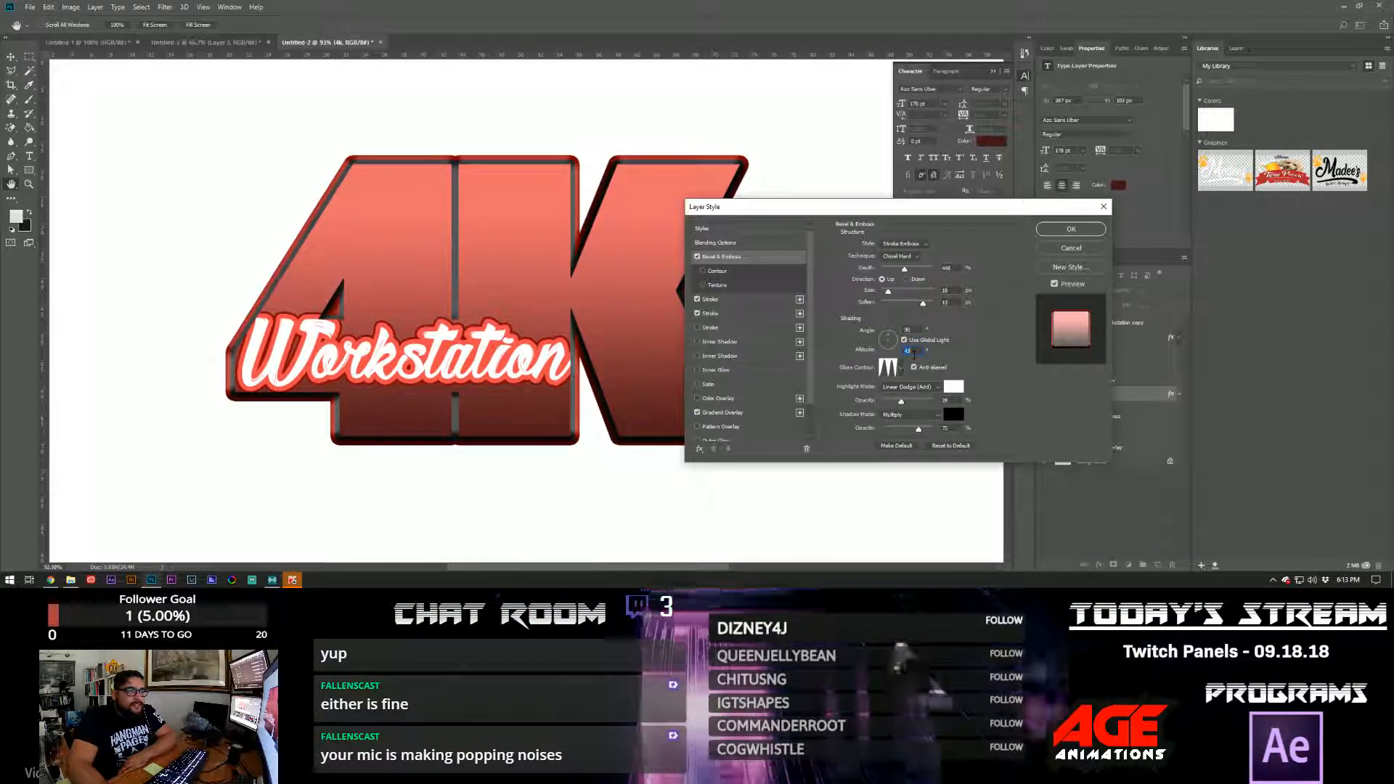
{"action": "scroll", "coordinate": [914, 353], "scroll_direction": "down", "scroll_amount": 5}
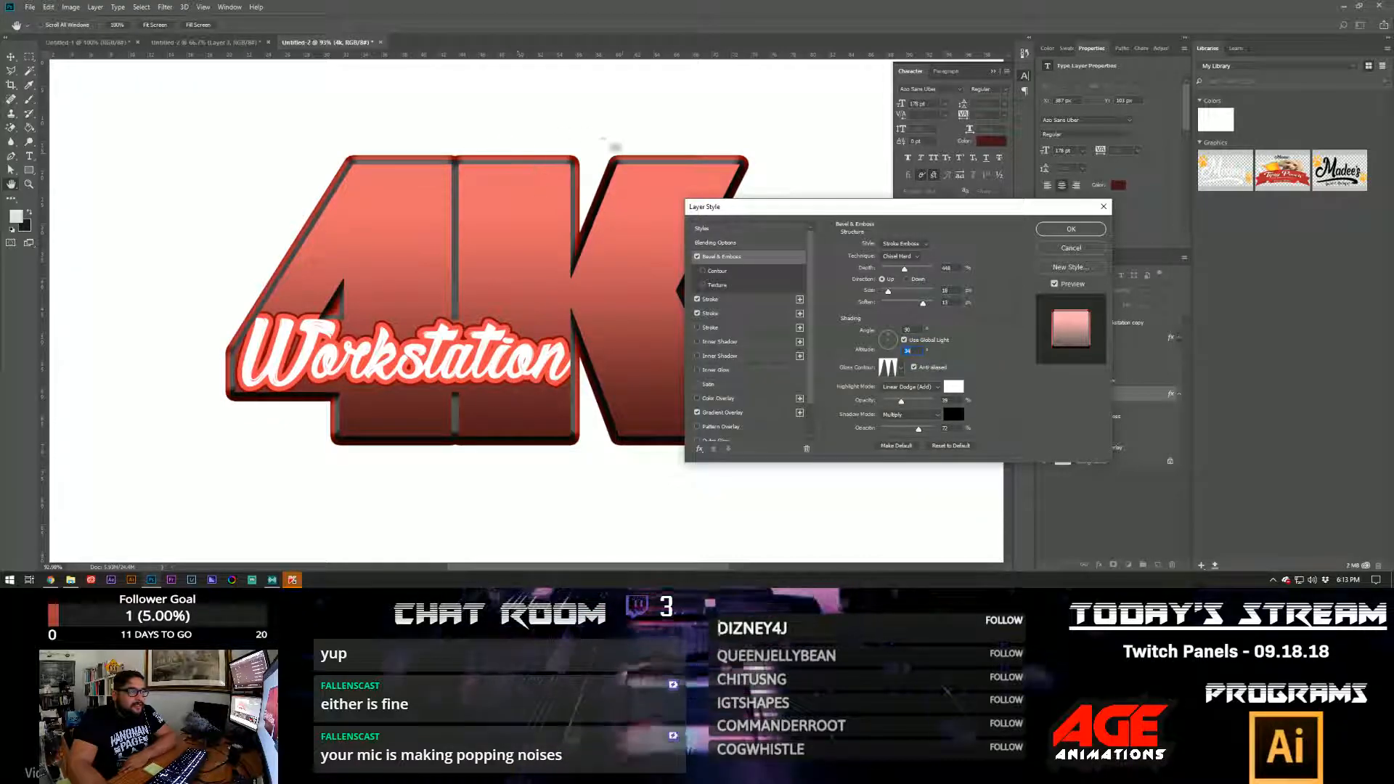
- Set the 4K layer's bevel technique to Smooth and try the Pillow Emboss style before returning it to Stroke Emboss
{"action": "left_click", "coordinate": [911, 256]}
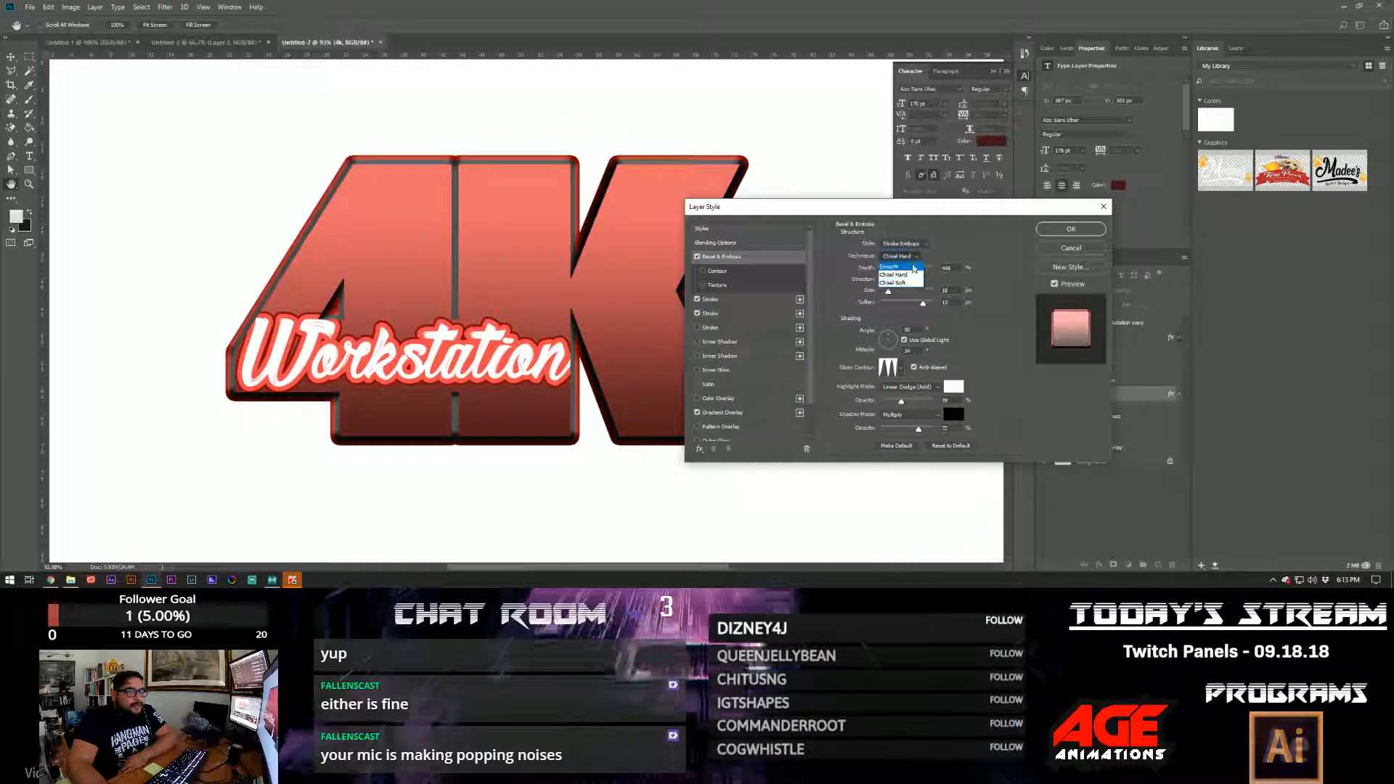
{"action": "left_click", "coordinate": [914, 267]}
{"action": "left_click", "coordinate": [904, 243]}
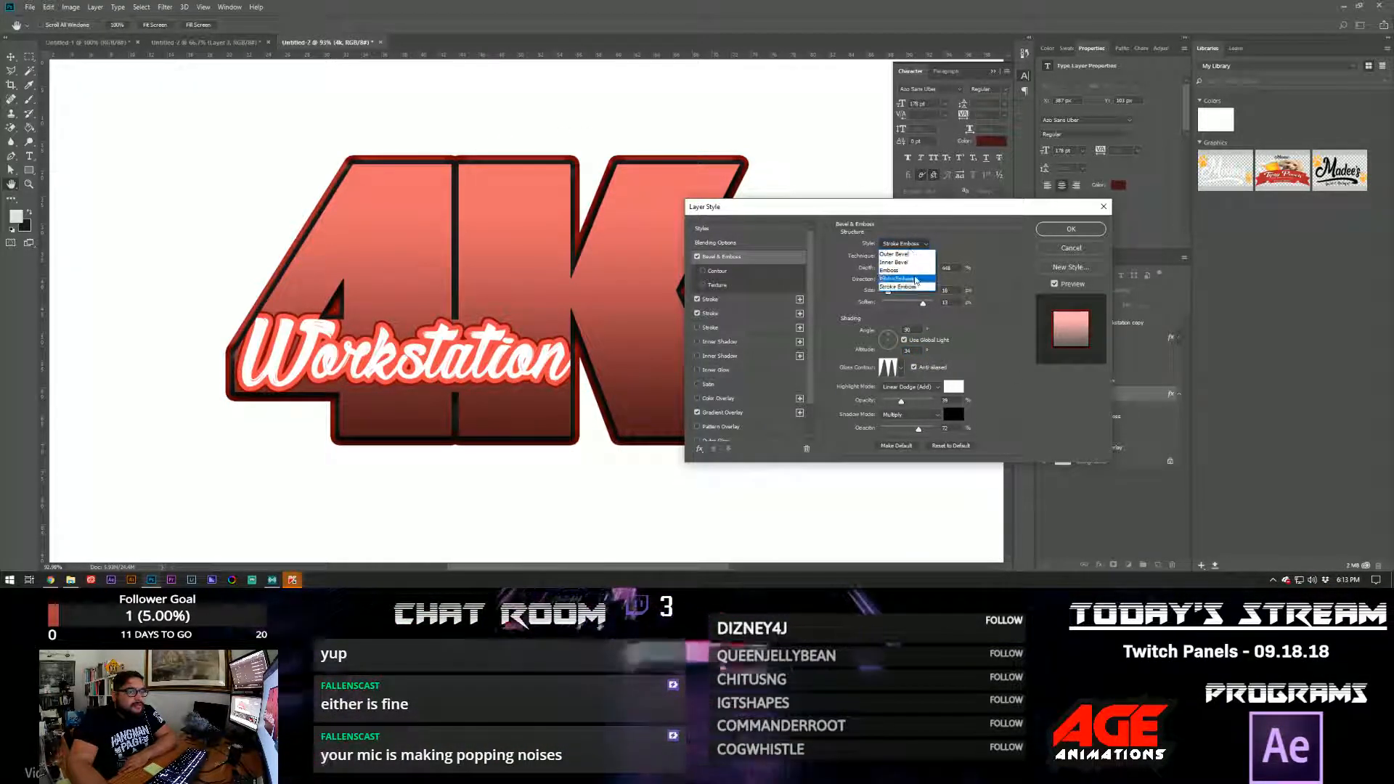
{"action": "left_click", "coordinate": [917, 279]}
{"action": "left_click", "coordinate": [904, 243]}
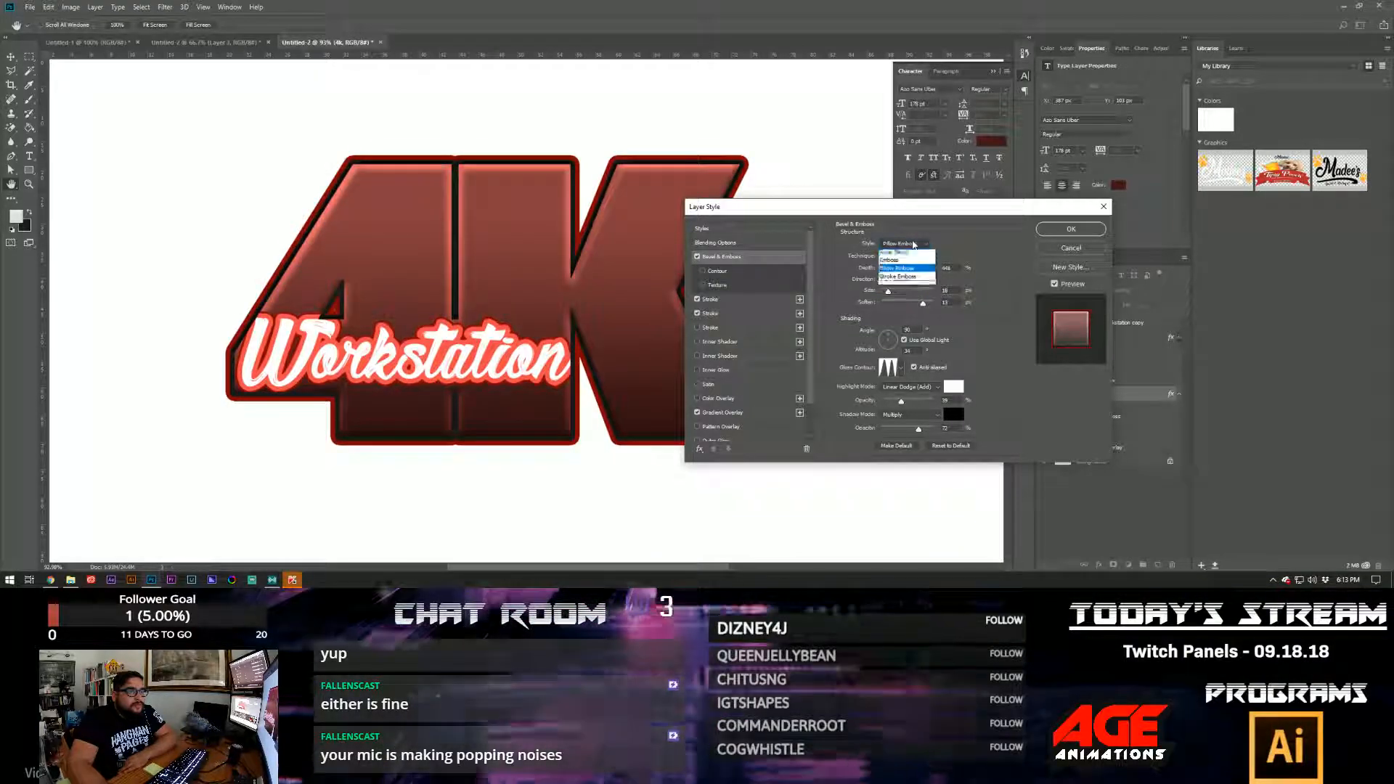
{"action": "left_click", "coordinate": [913, 286]}
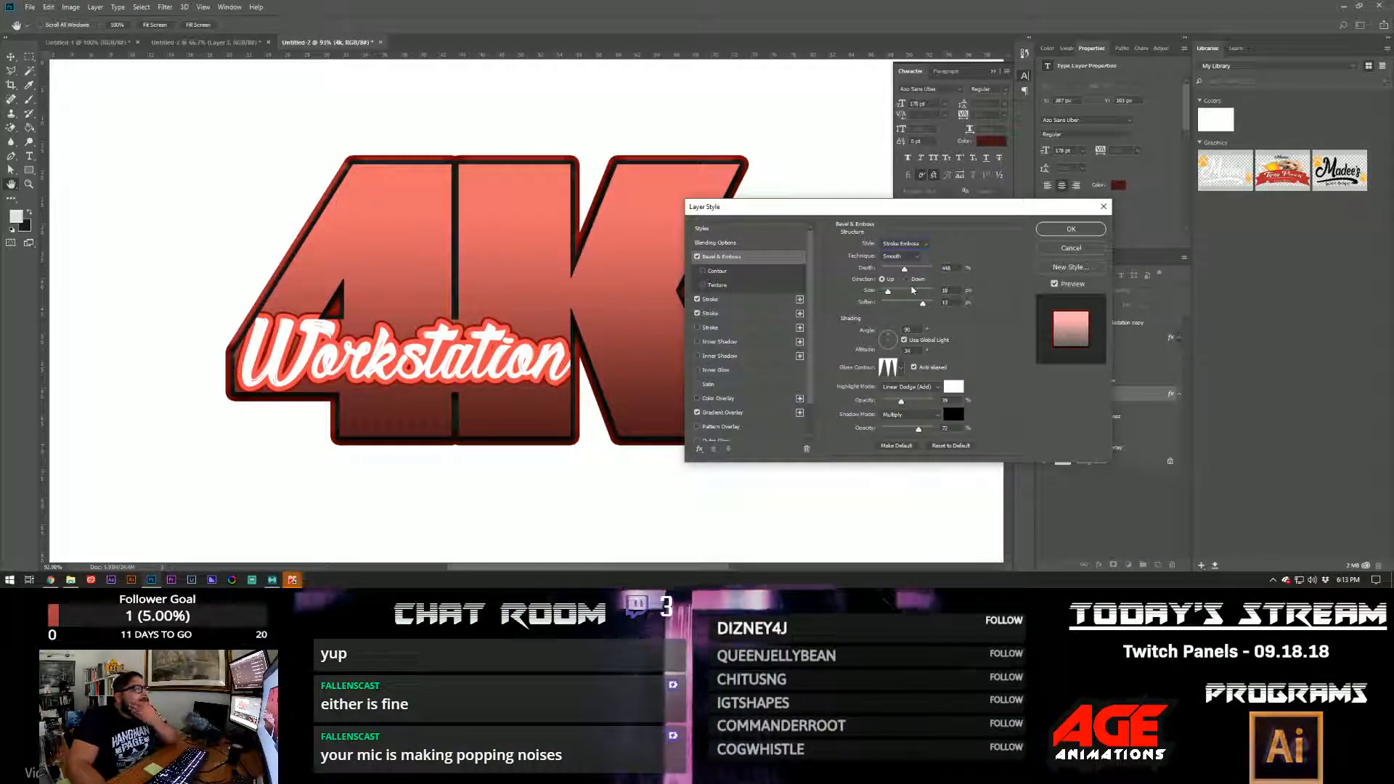
- Change the bevel's gloss contour, set its size to 120 px and highlight opacity to 100%, lower the shadow opacity and raise the depth
{"action": "left_click", "coordinate": [904, 369]}
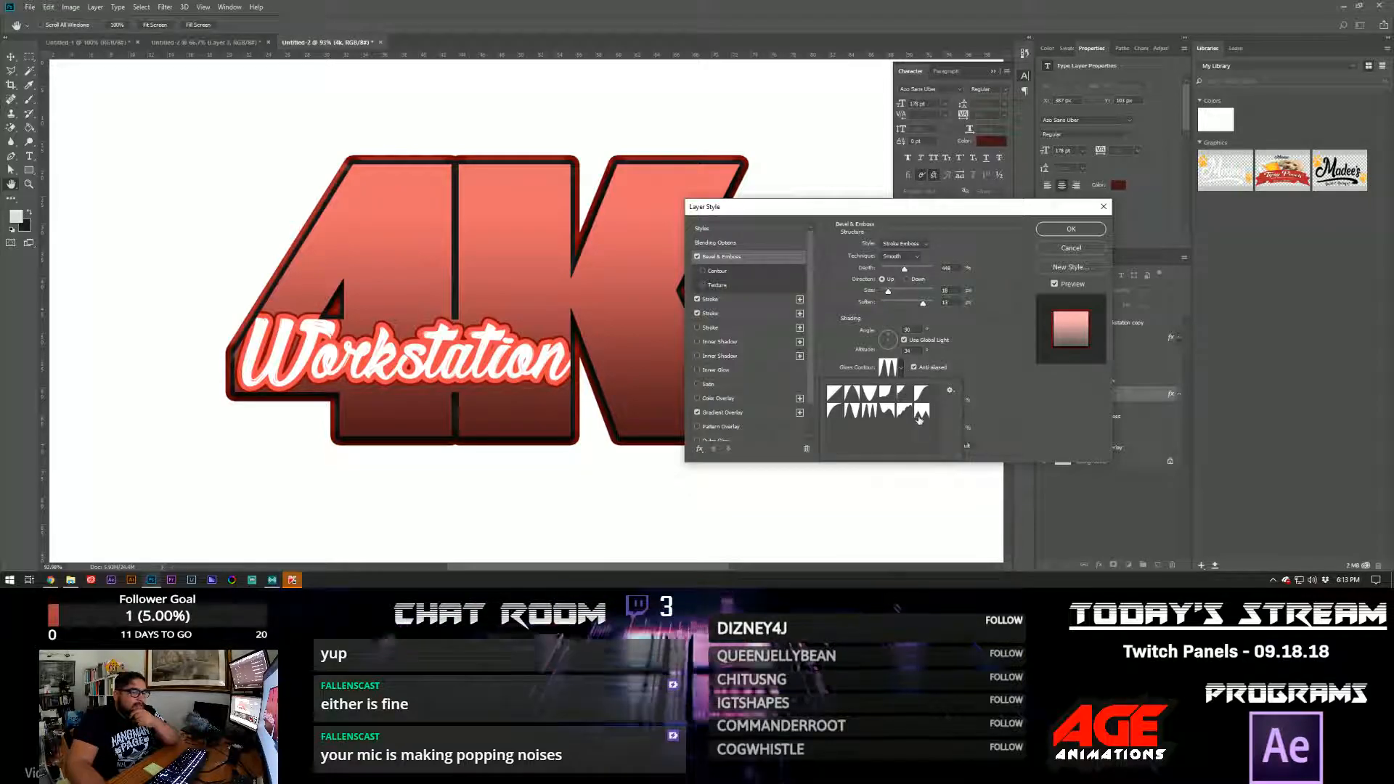
{"action": "left_click", "coordinate": [904, 368]}
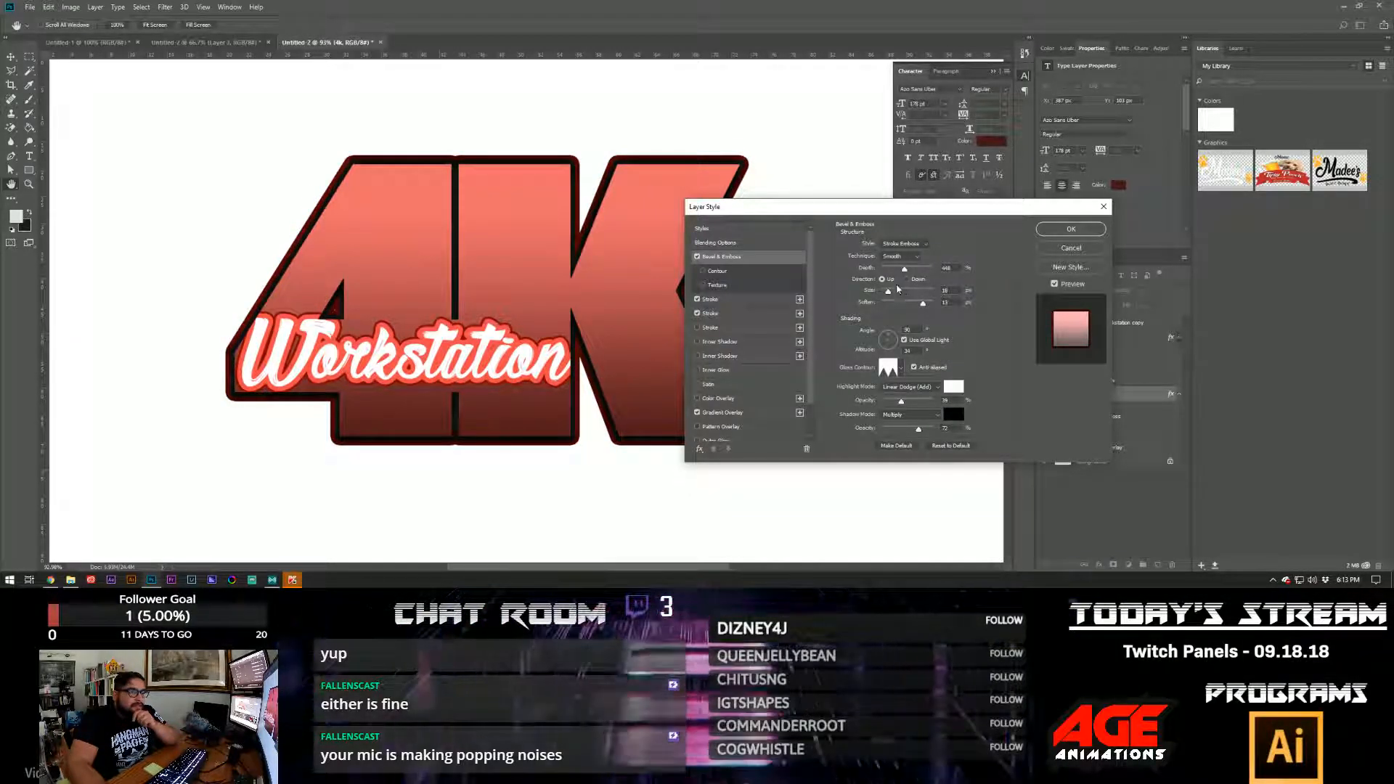
{"action": "left_click_drag", "start_coordinate": [890, 292], "coordinate": [897, 294]}
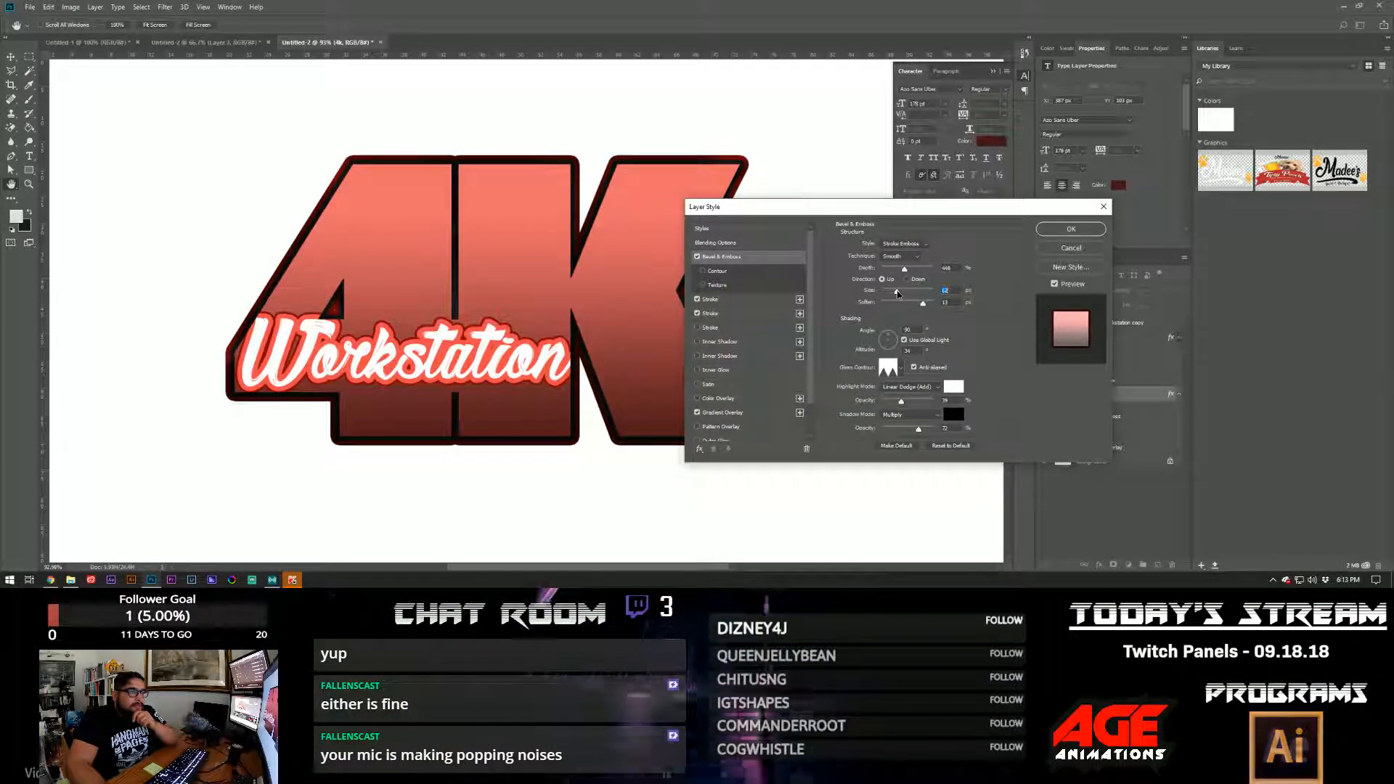
{"action": "left_click_drag", "start_coordinate": [912, 402], "coordinate": [936, 401]}
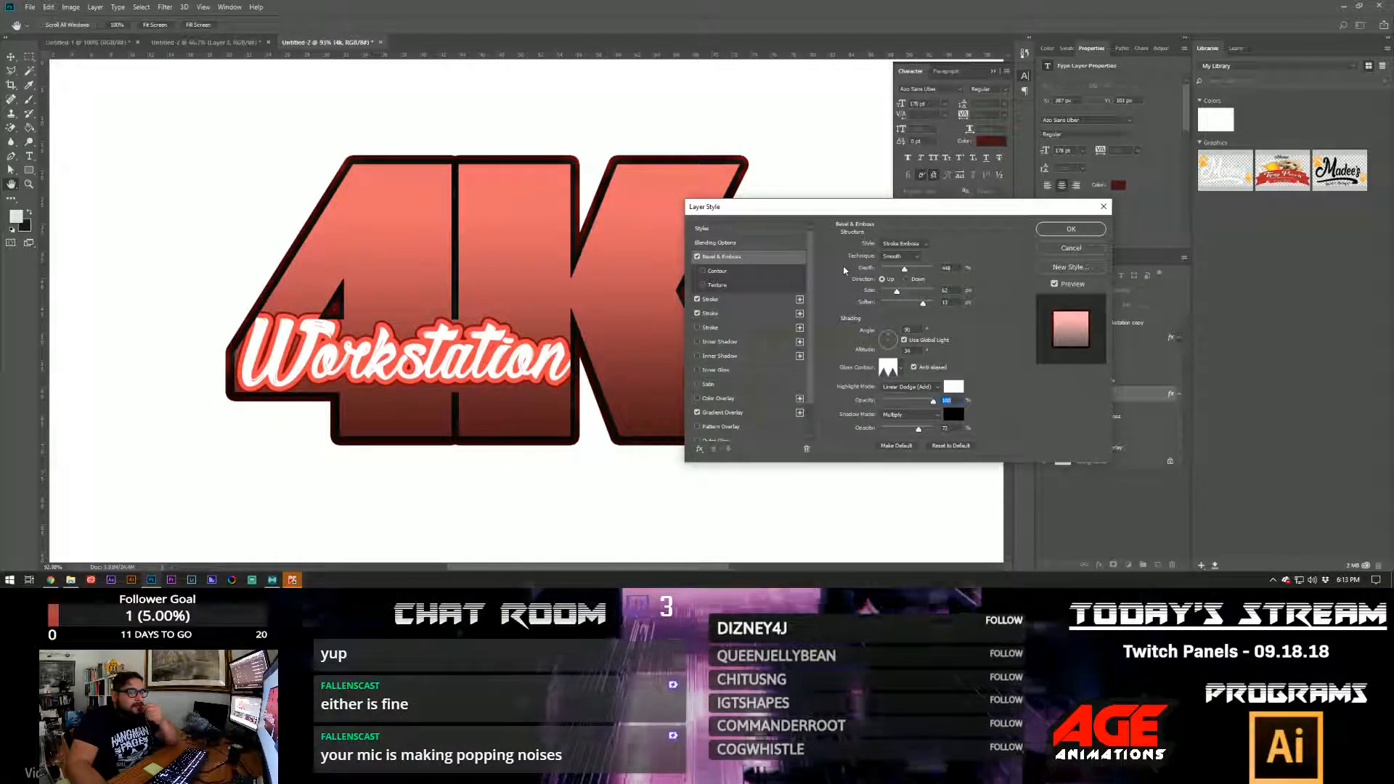
{"action": "left_click_drag", "start_coordinate": [918, 429], "coordinate": [916, 429]}
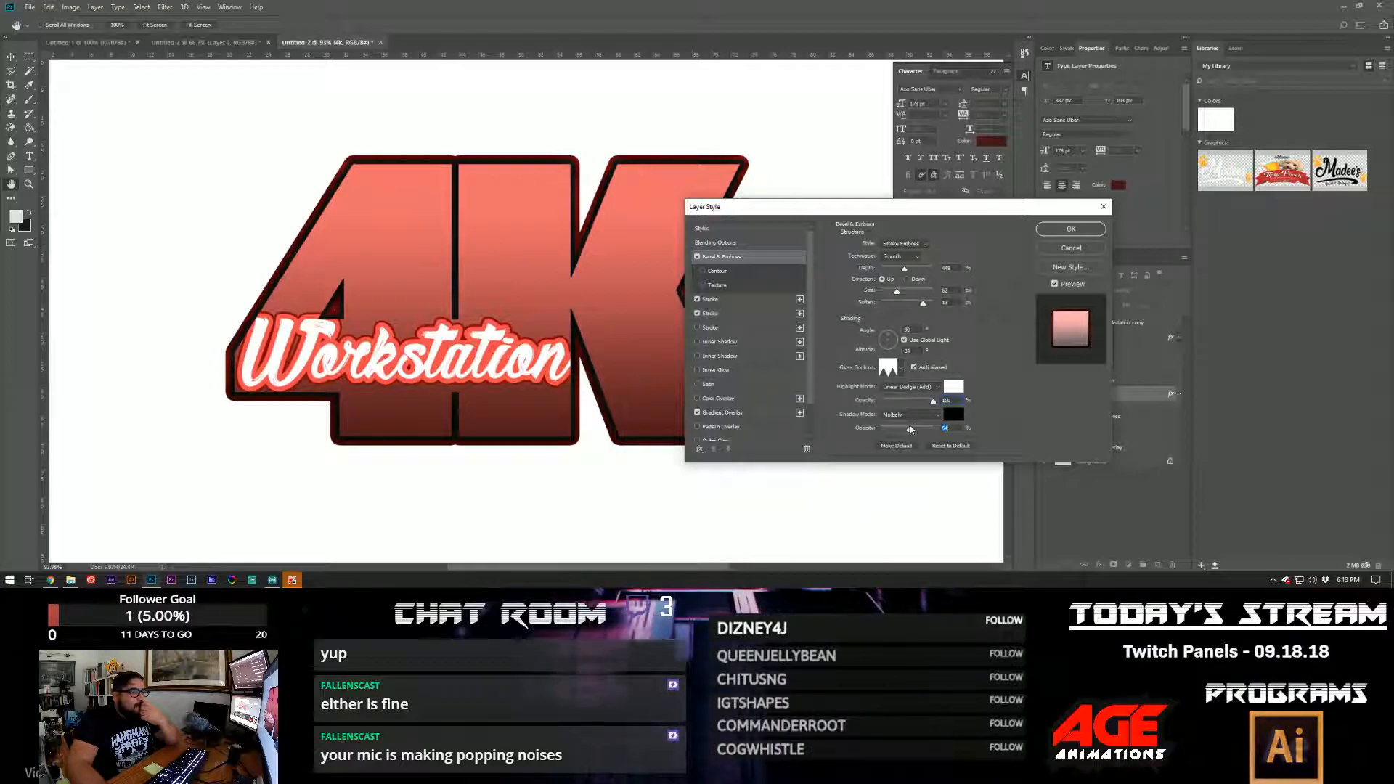
{"action": "left_click_drag", "start_coordinate": [898, 291], "coordinate": [911, 291]}
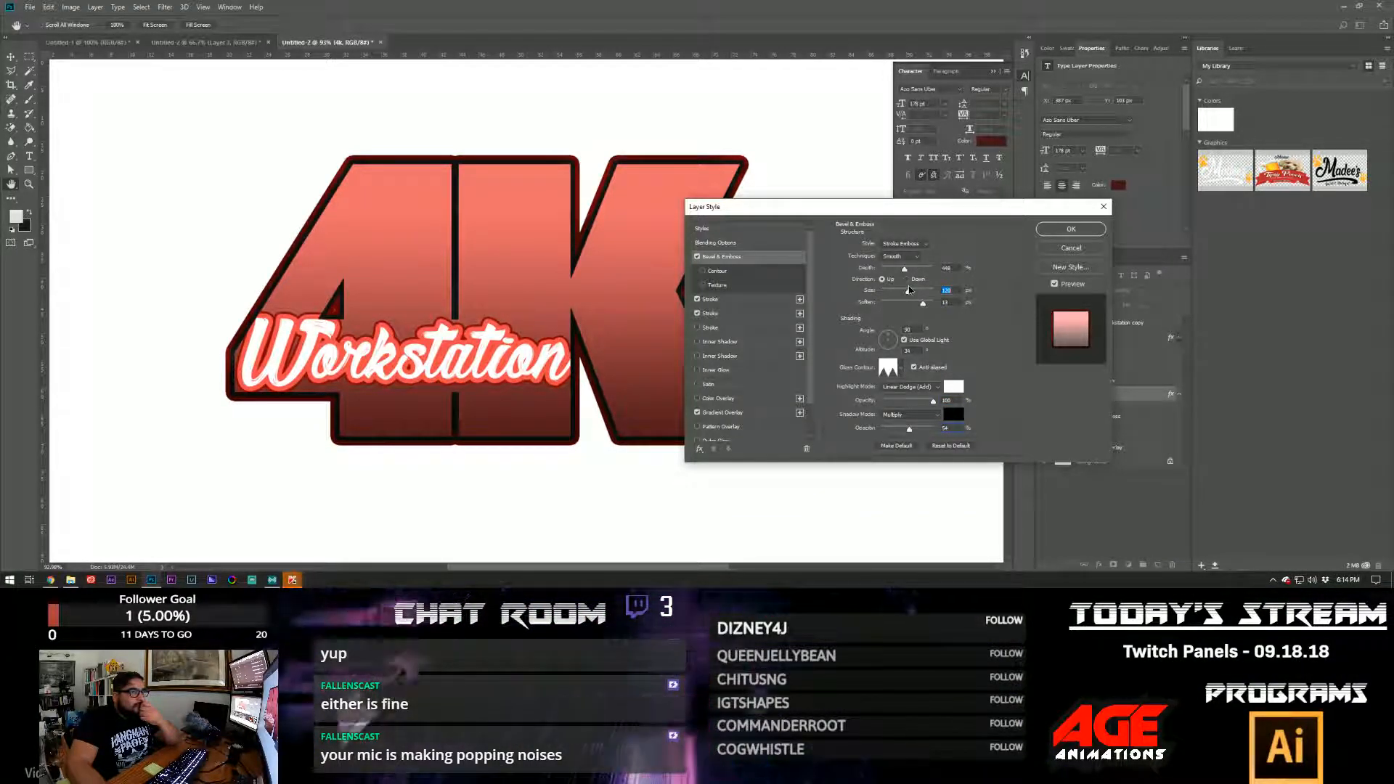
{"action": "left_click", "coordinate": [905, 270]}
- Adjust the size of the 4K layer's first, dark stroke in the layer style
{"action": "left_click_drag", "start_coordinate": [869, 215], "coordinate": [973, 216]}
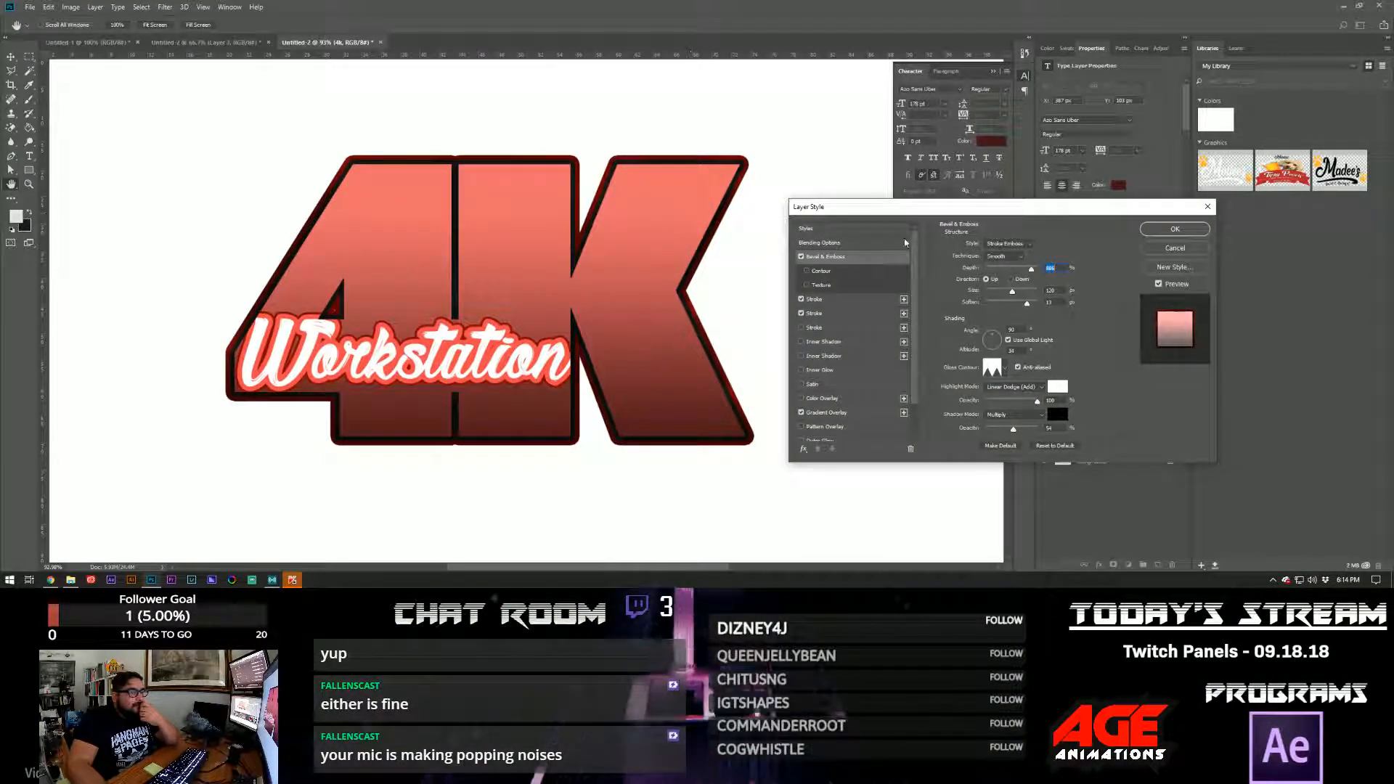
{"action": "left_click", "coordinate": [830, 300]}
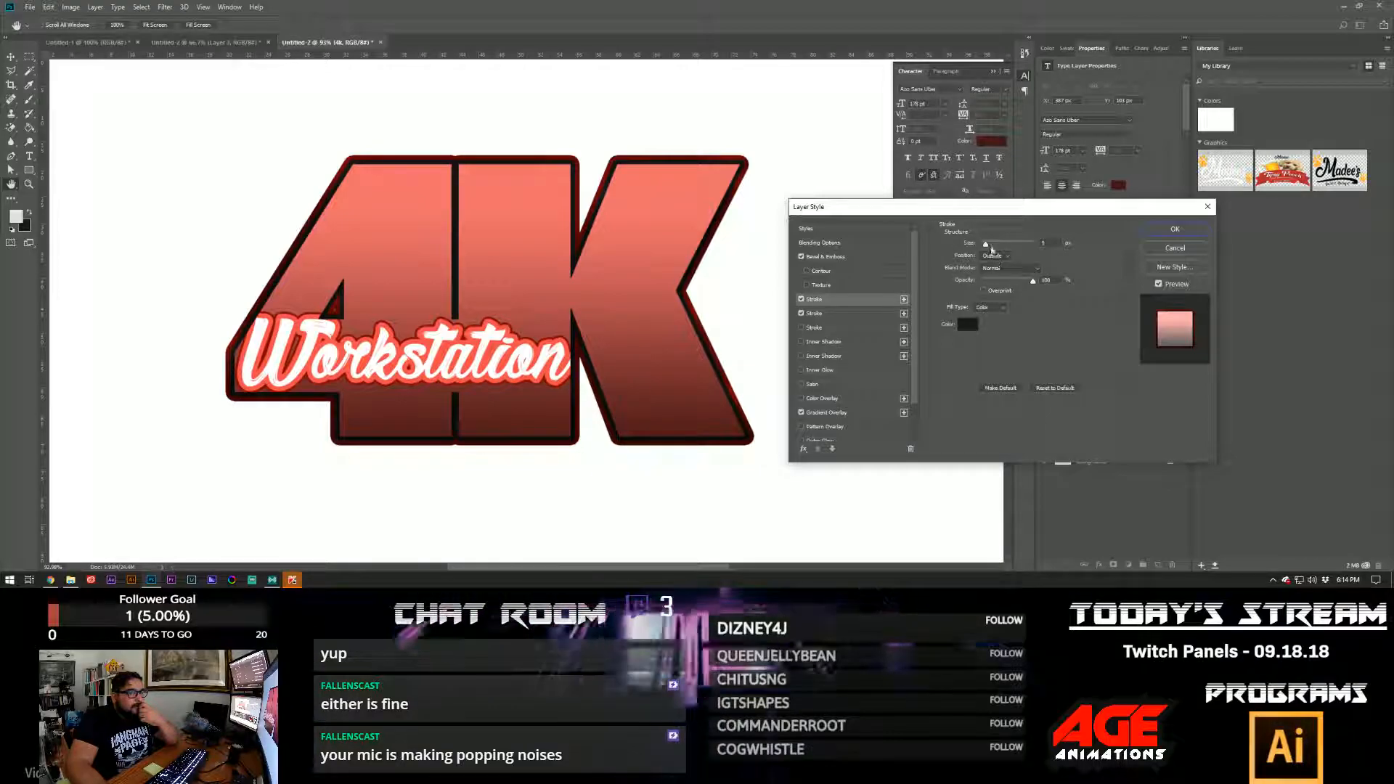
{"action": "left_click_drag", "start_coordinate": [993, 249], "coordinate": [985, 247]}
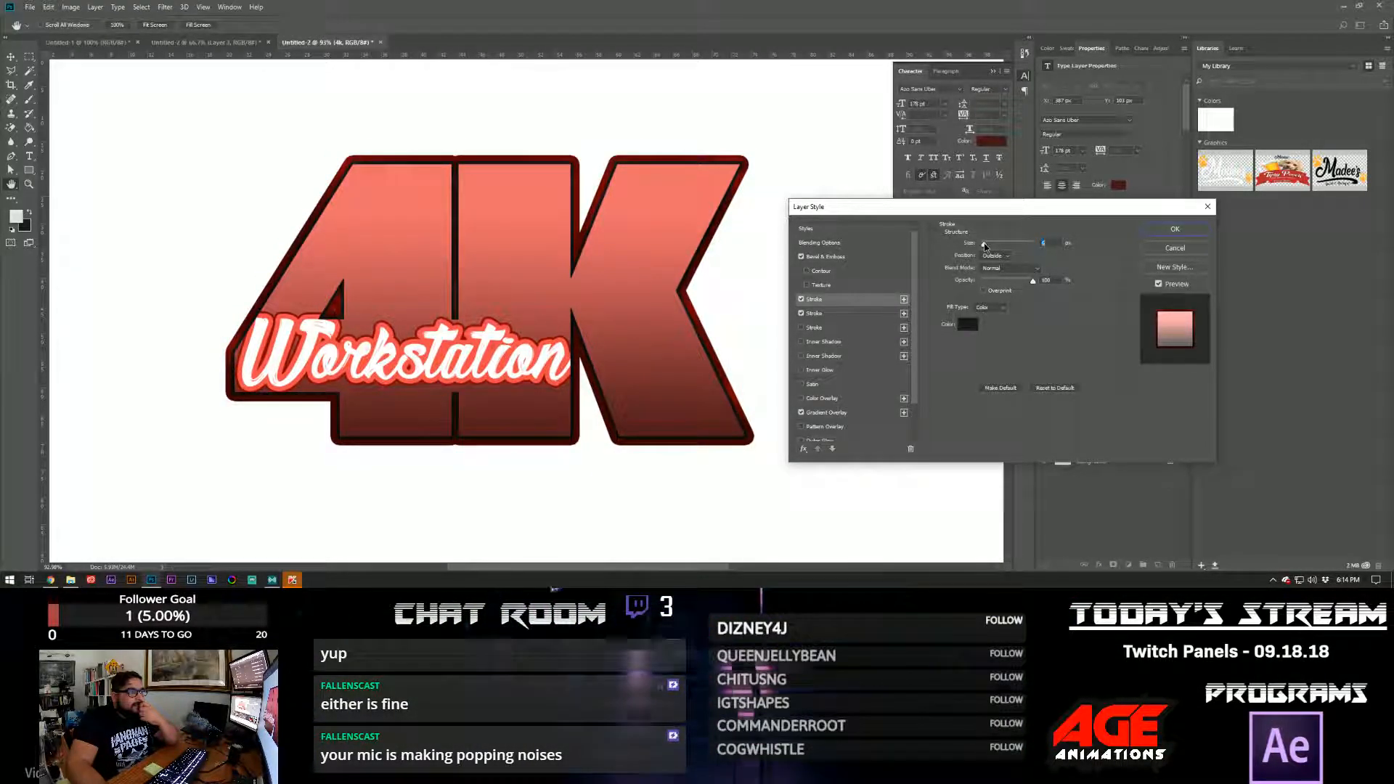
- Change the gradient overlay's salmon-red colour stop to mid grey (#878787)
{"action": "left_click", "coordinate": [826, 412]}
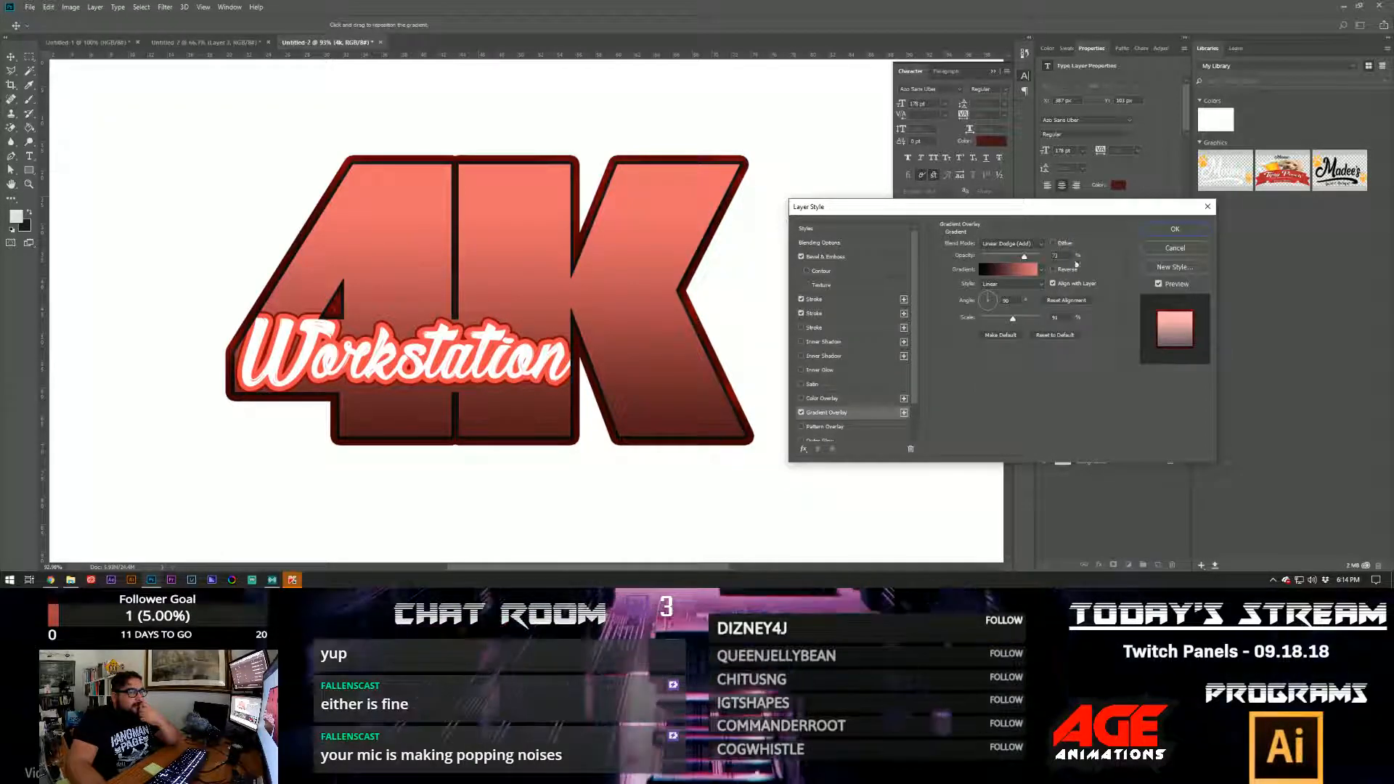
{"action": "left_click", "coordinate": [1010, 269]}
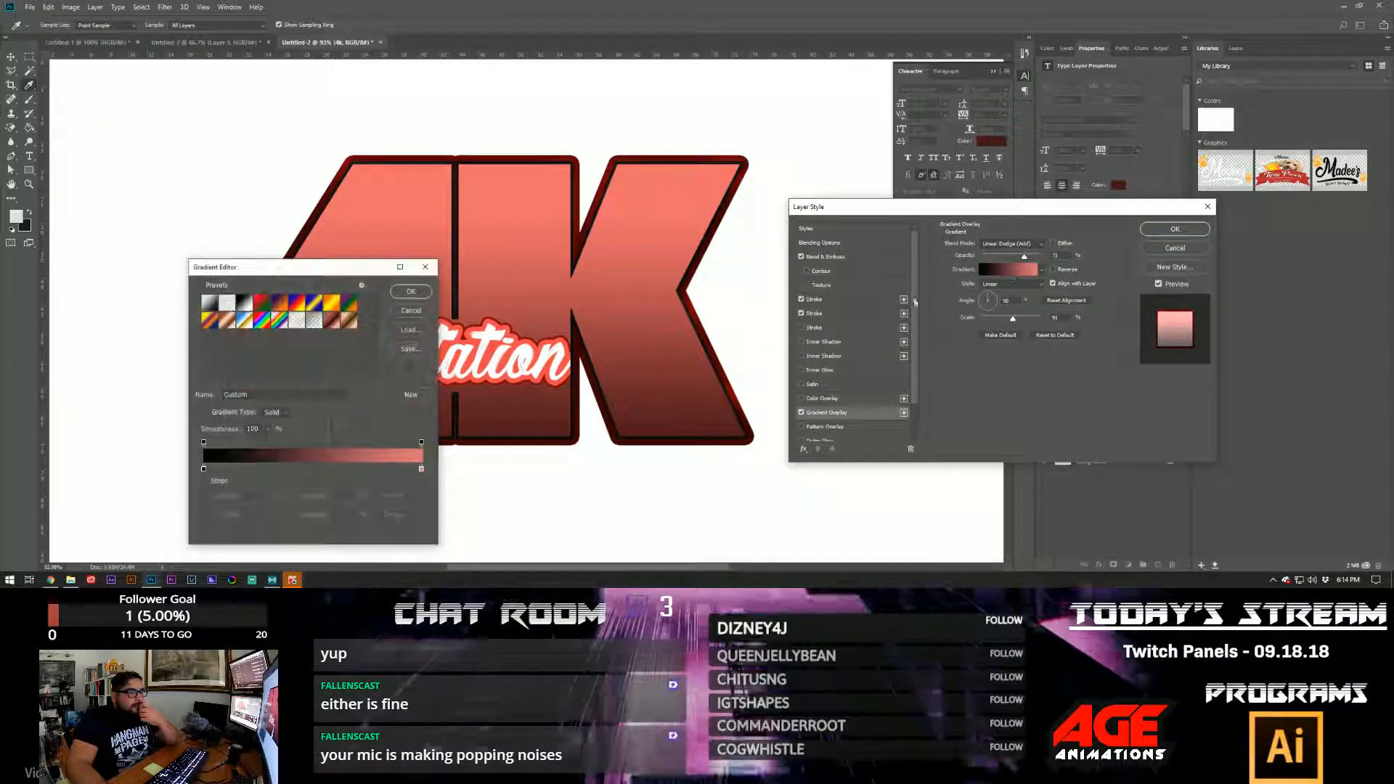
{"action": "double_click", "coordinate": [421, 468]}
{"action": "left_click", "coordinate": [129, 205]}
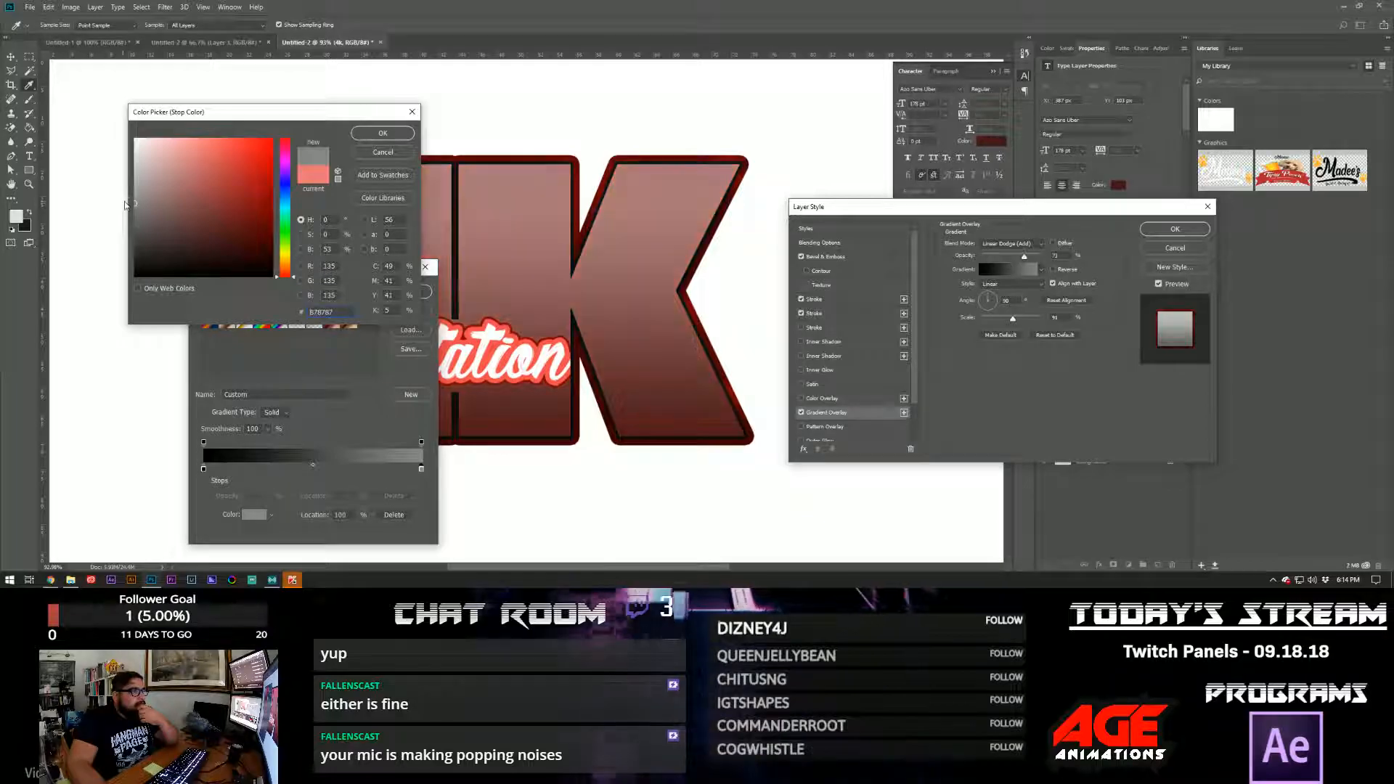
{"action": "left_click", "coordinate": [383, 133]}
{"action": "left_click", "coordinate": [410, 291]}
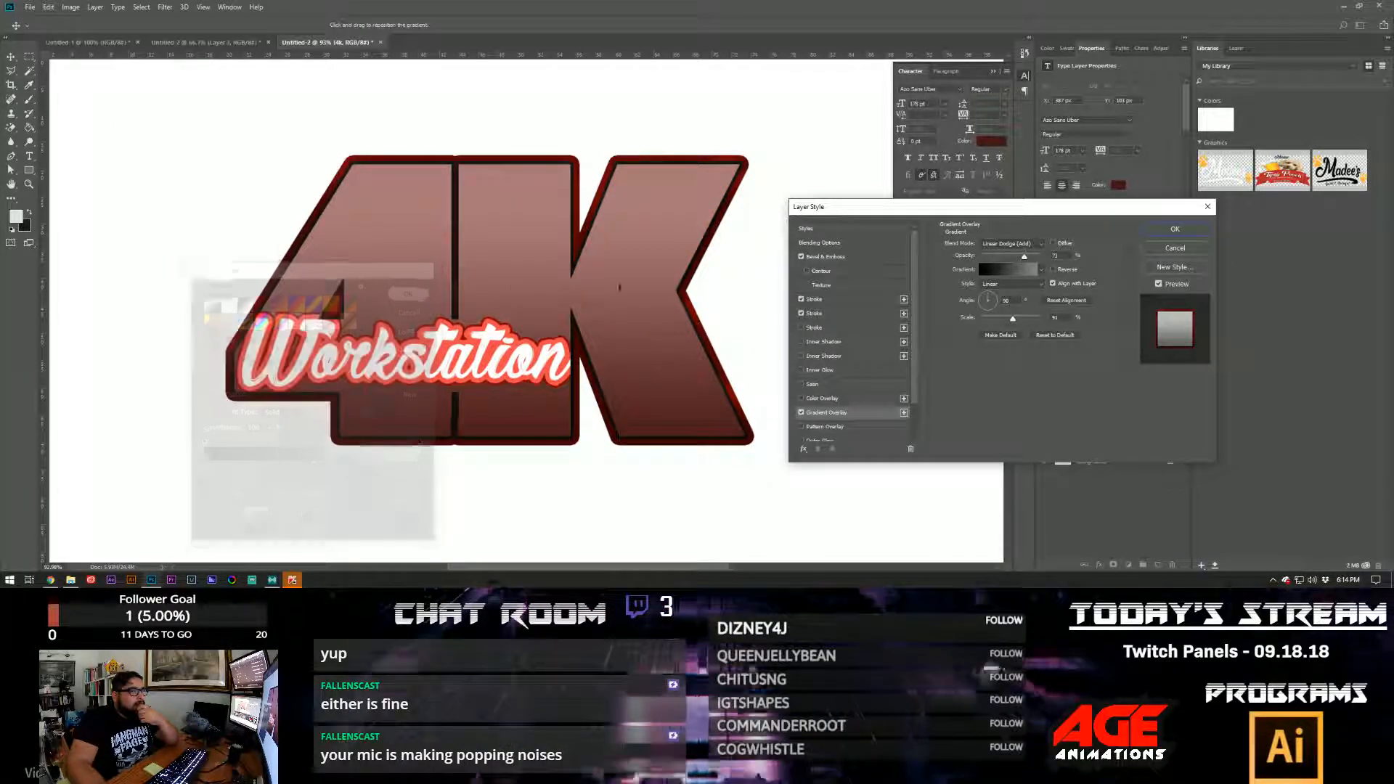
- Set the gradient overlay to Normal at 100% opacity, change its black stop to light grey and apply the layer style
{"action": "left_click", "coordinate": [1033, 255]}
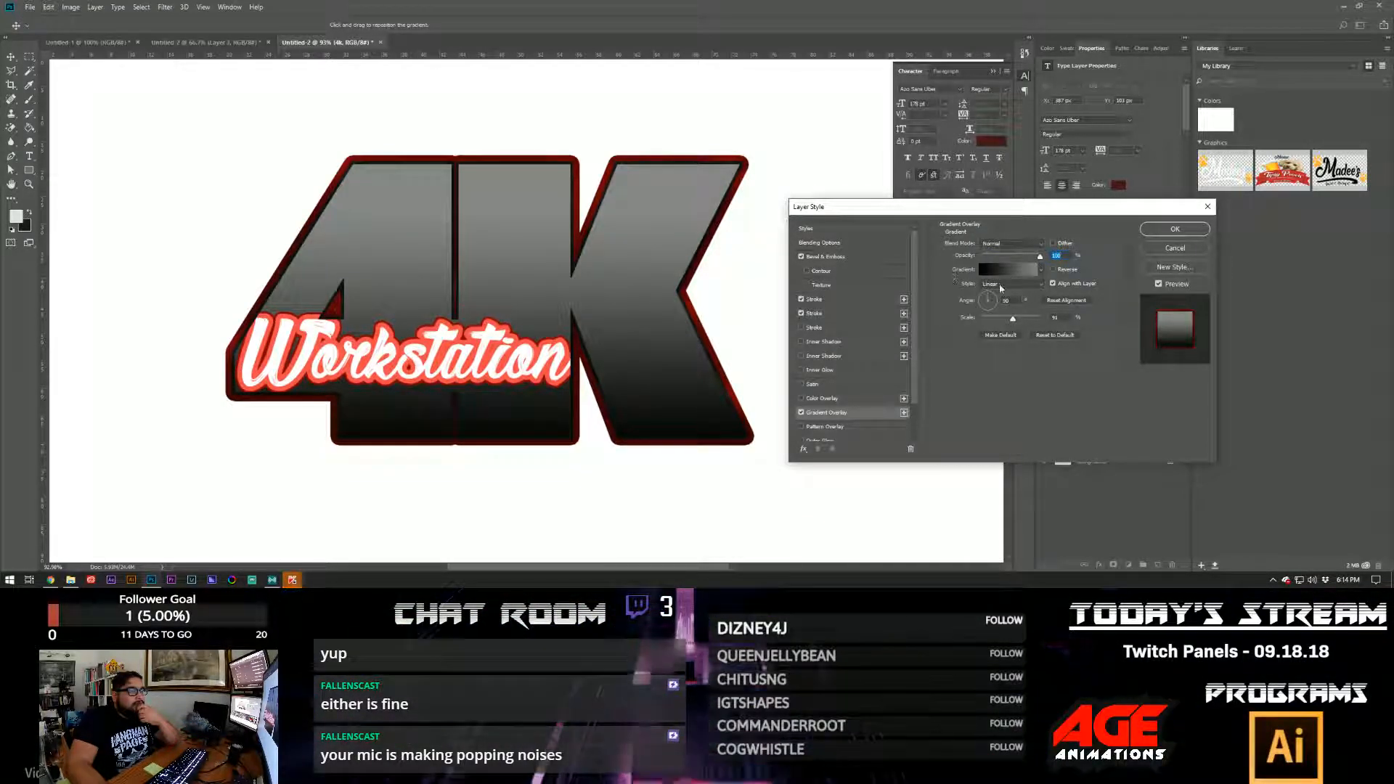
{"action": "left_click", "coordinate": [1009, 273]}
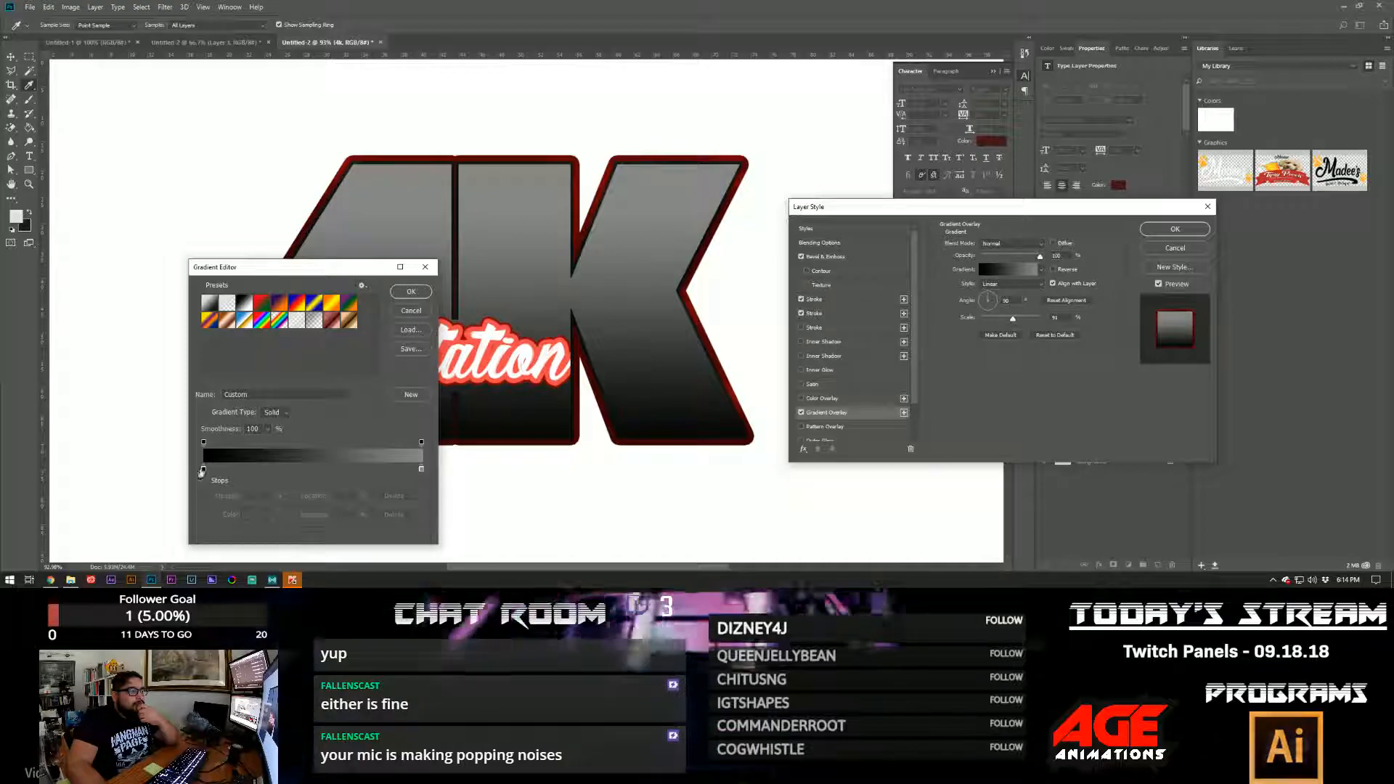
{"action": "left_click", "coordinate": [202, 470]}
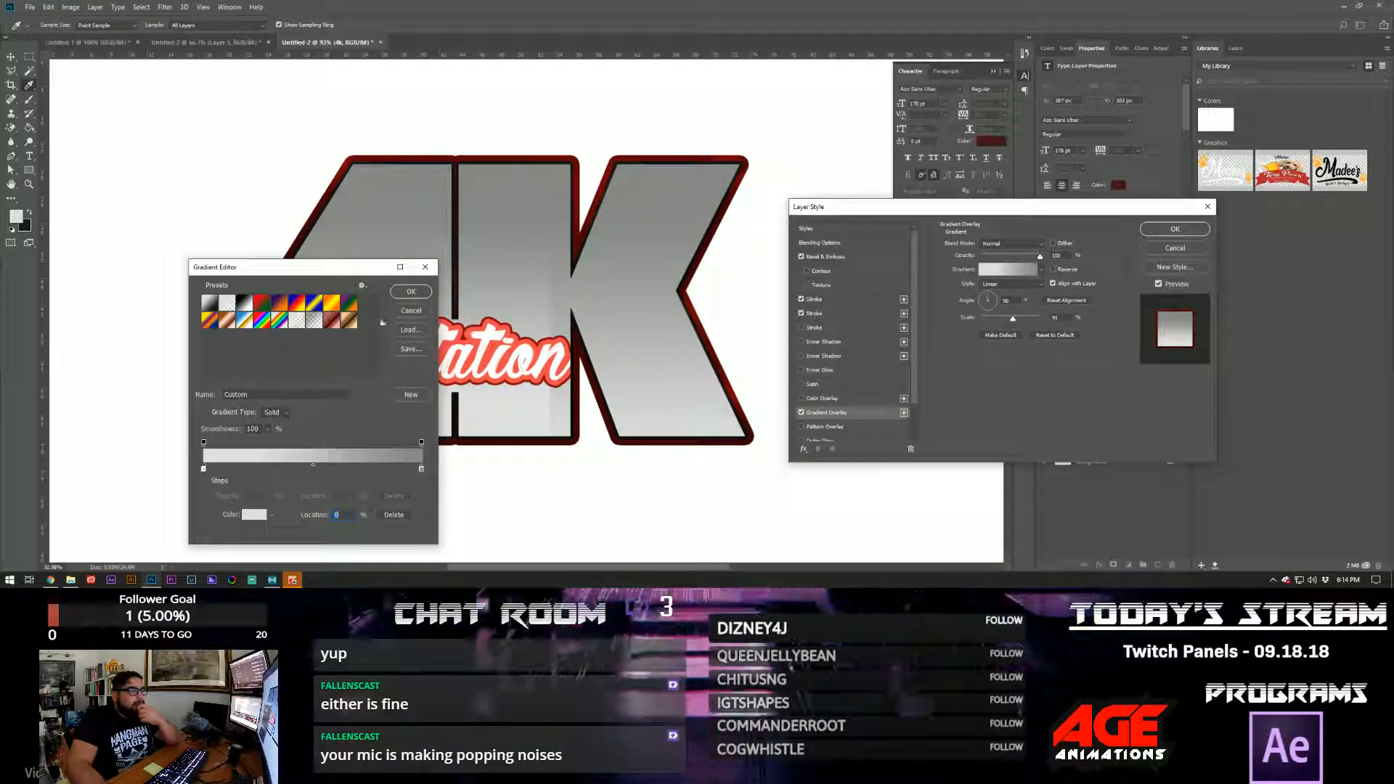
{"action": "left_click", "coordinate": [411, 292]}
{"action": "left_click_drag", "start_coordinate": [952, 212], "coordinate": [854, 171]}
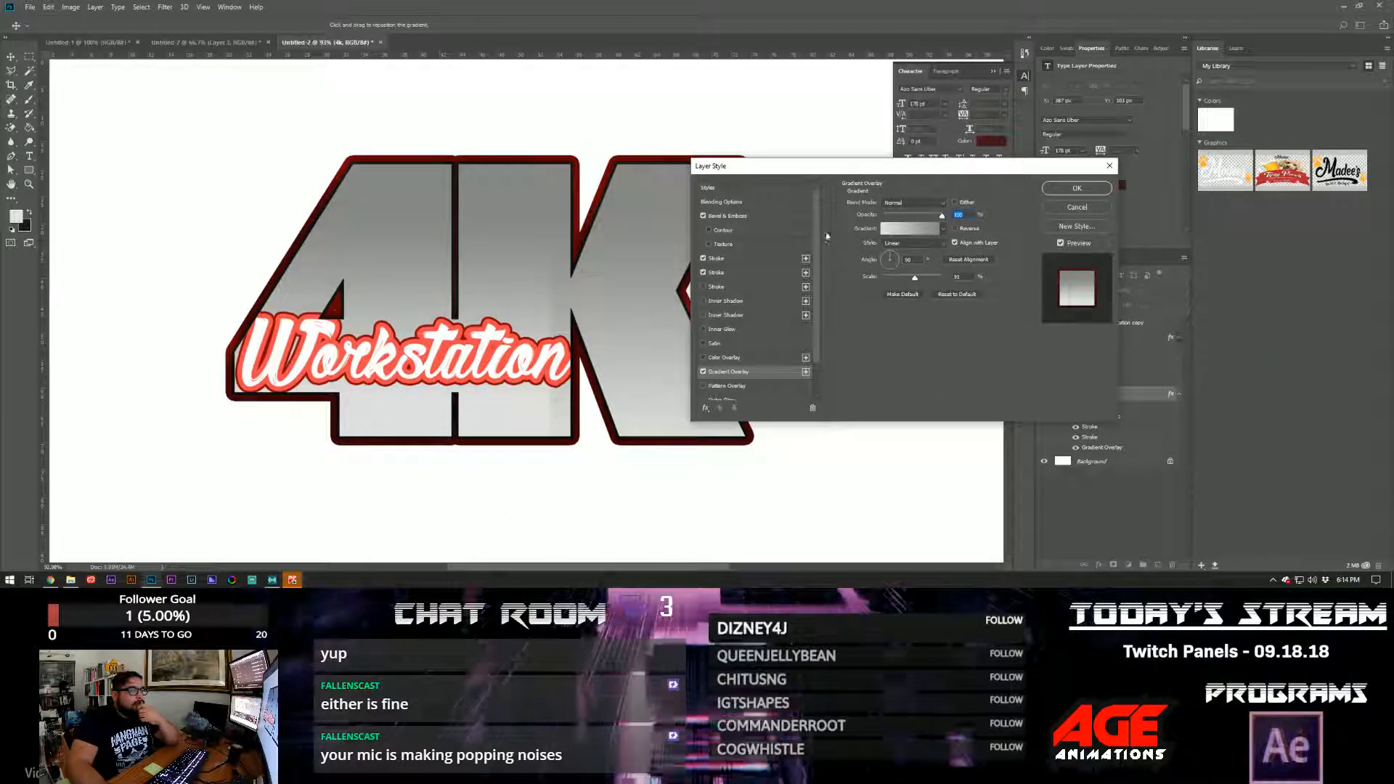
{"action": "left_click", "coordinate": [954, 243]}
{"action": "left_click", "coordinate": [954, 243]}
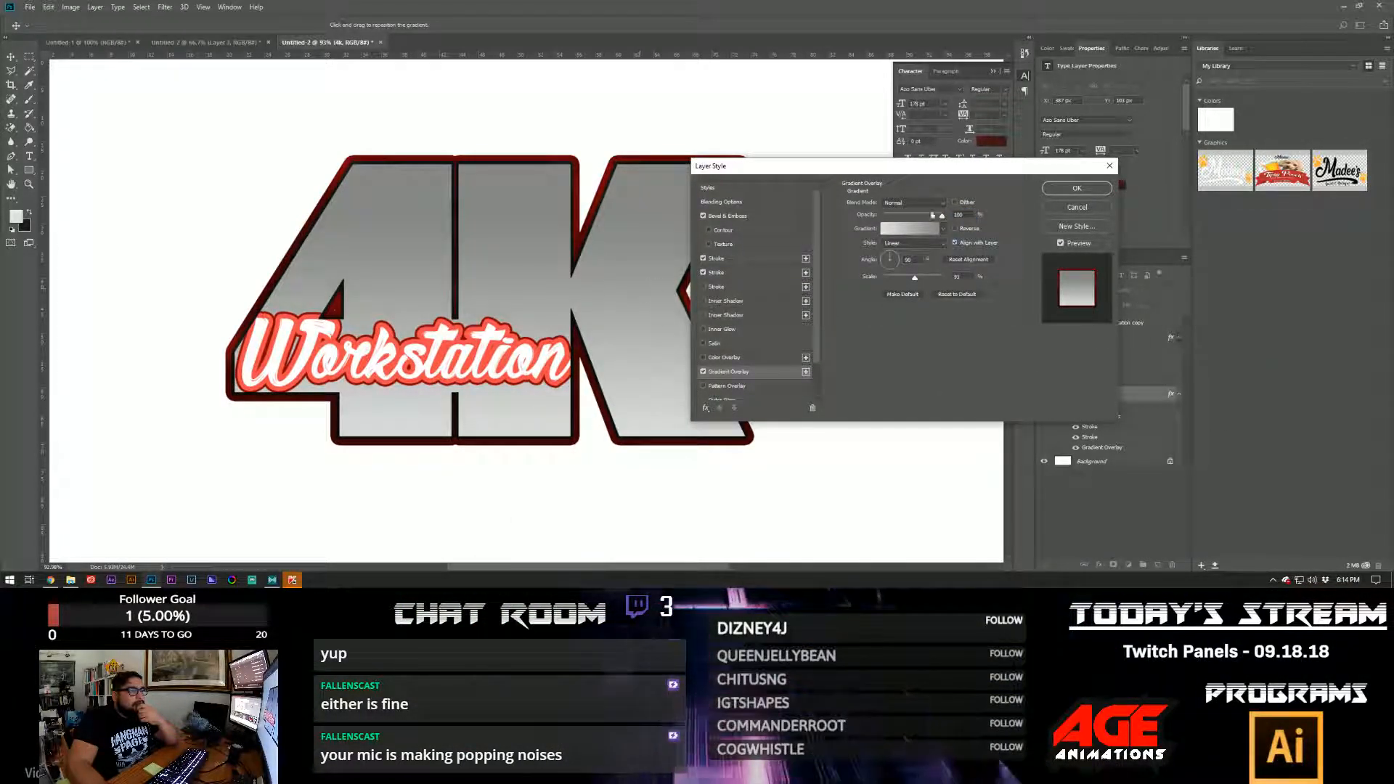
{"action": "left_click", "coordinate": [1077, 188]}
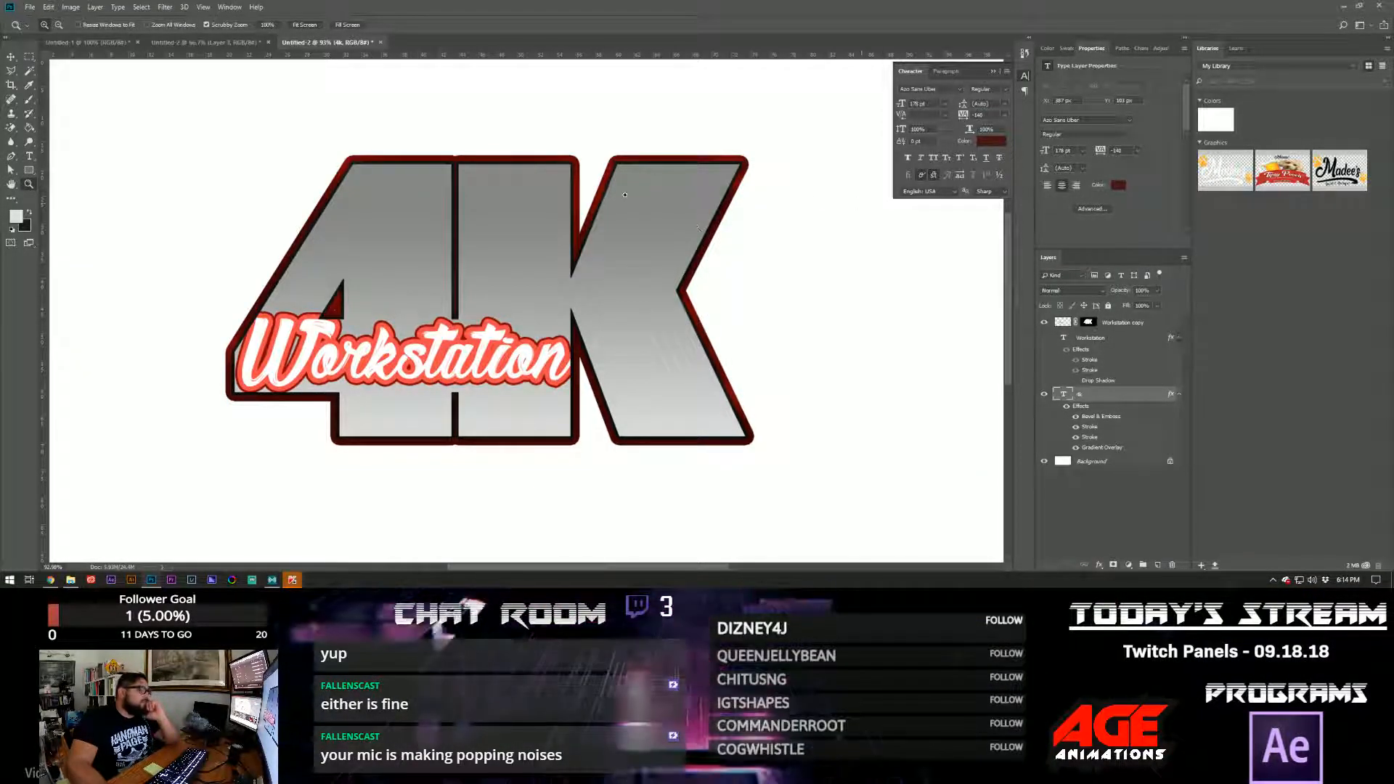
- Add a white Color Overlay in Normal mode at 100% opacity to the 4K text layer
{"action": "double_click", "coordinate": [1130, 396]}
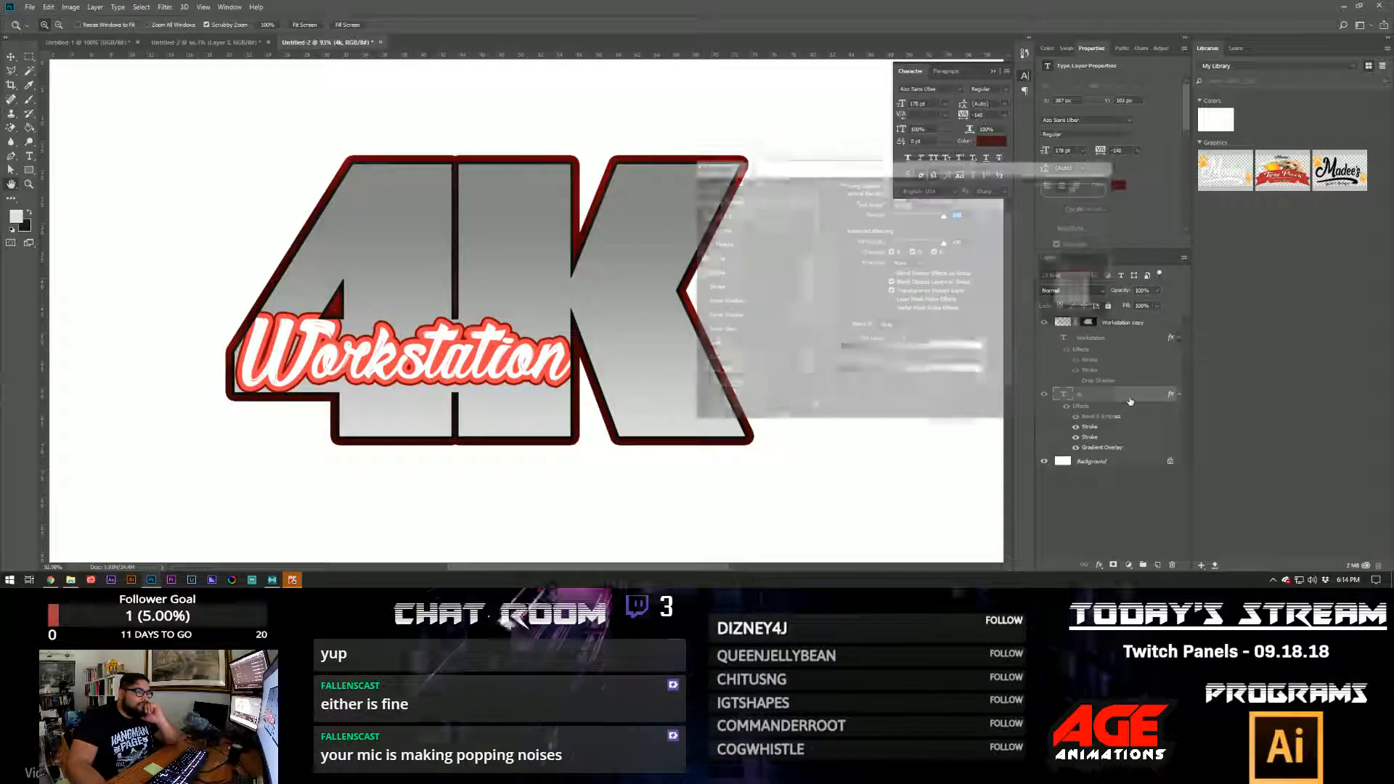
{"action": "left_click", "coordinate": [706, 259]}
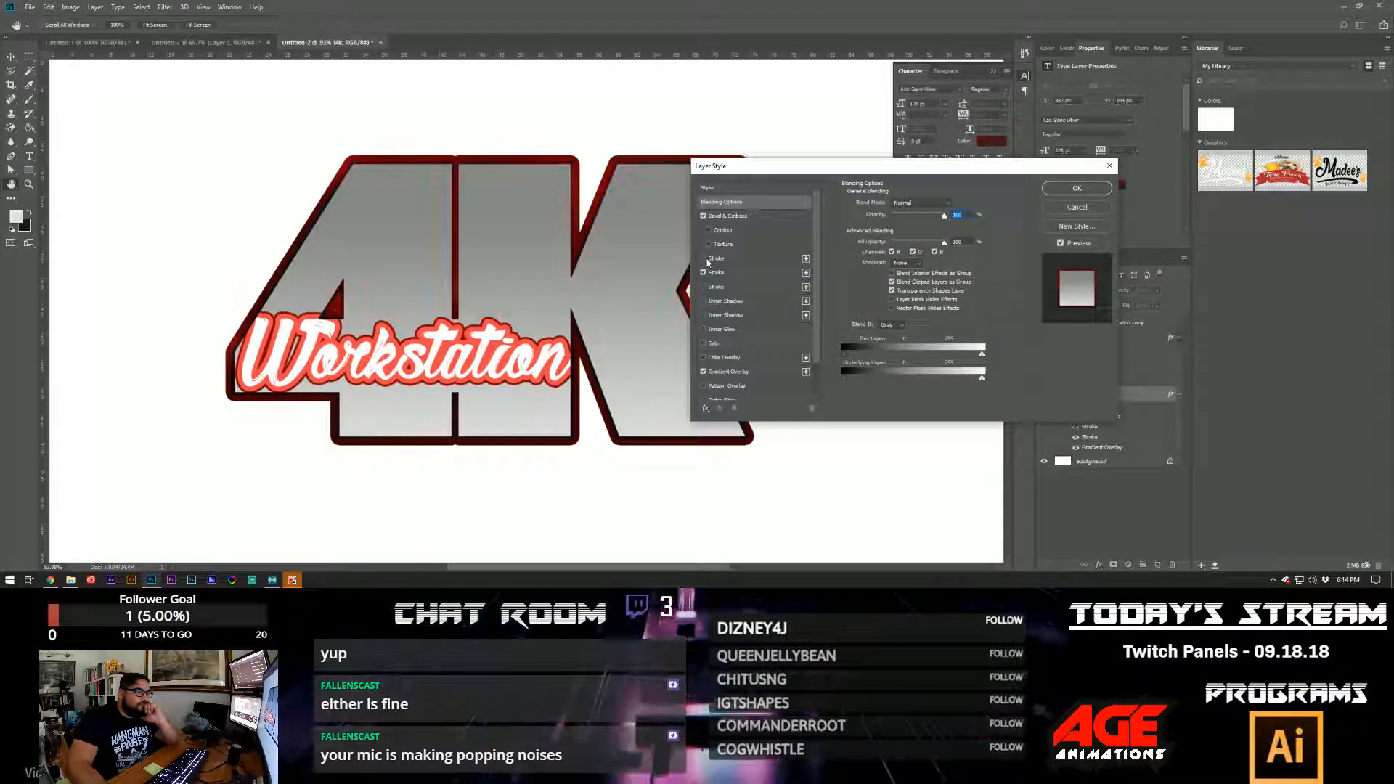
{"action": "left_click", "coordinate": [705, 258]}
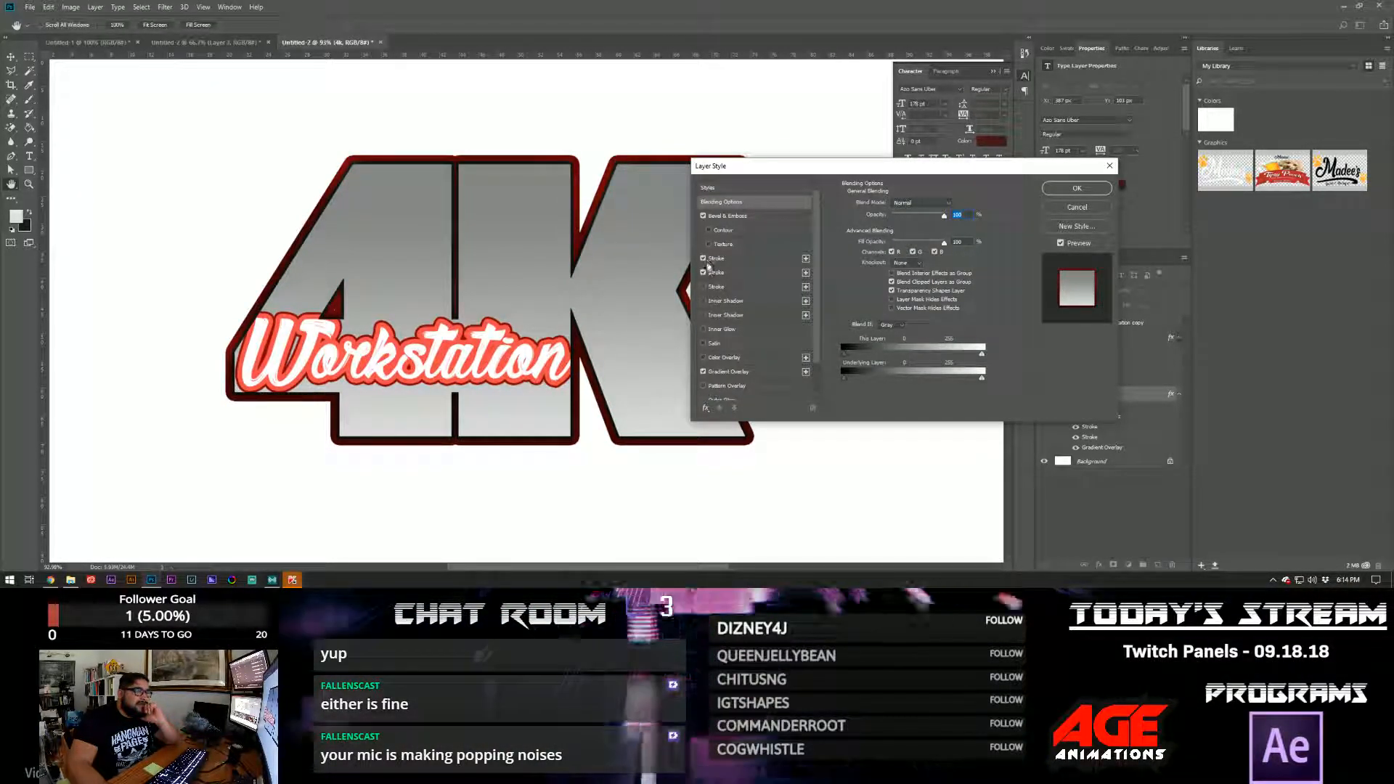
{"action": "left_click", "coordinate": [724, 357]}
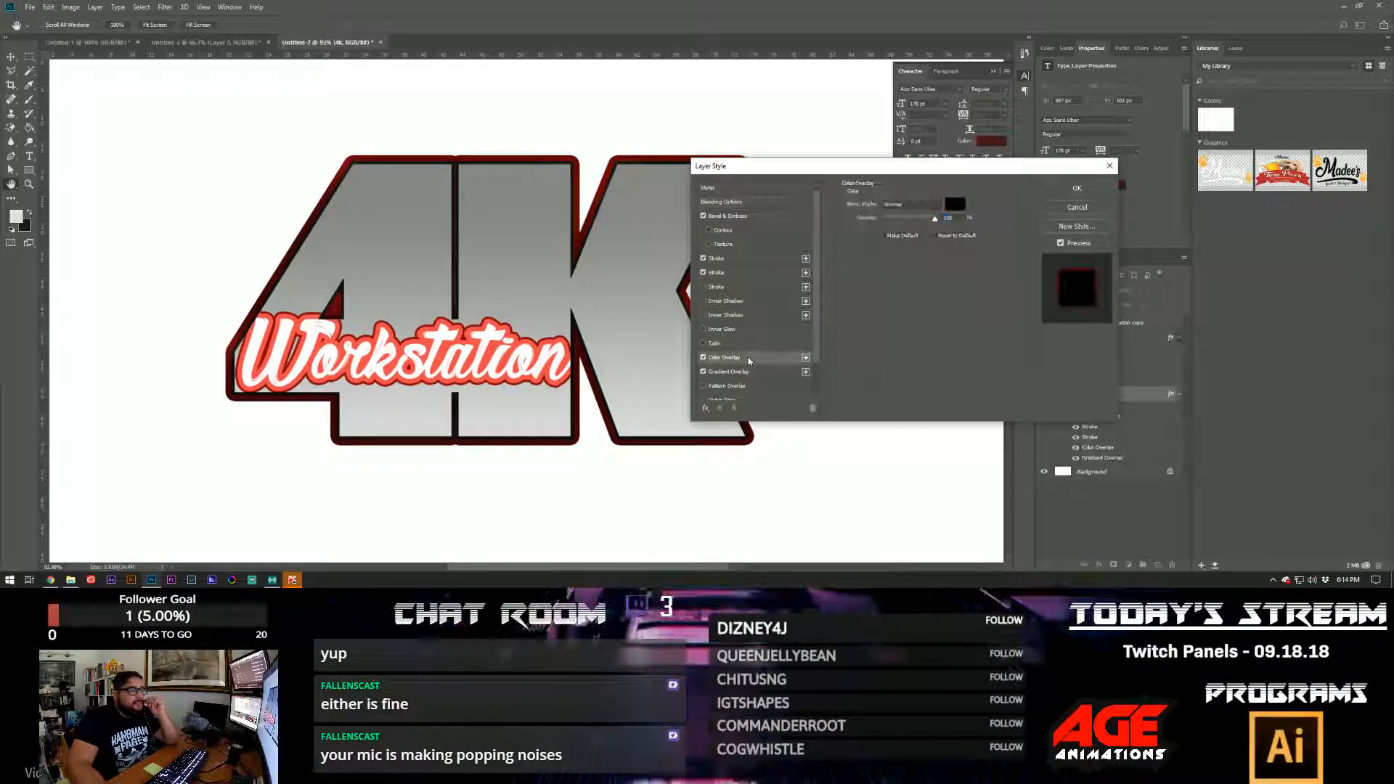
{"action": "left_click", "coordinate": [954, 204]}
{"action": "left_click_drag", "start_coordinate": [282, 217], "coordinate": [282, 142]}
{"action": "left_click_drag", "start_coordinate": [152, 113], "coordinate": [146, 109]}
{"action": "left_click", "coordinate": [147, 135]}
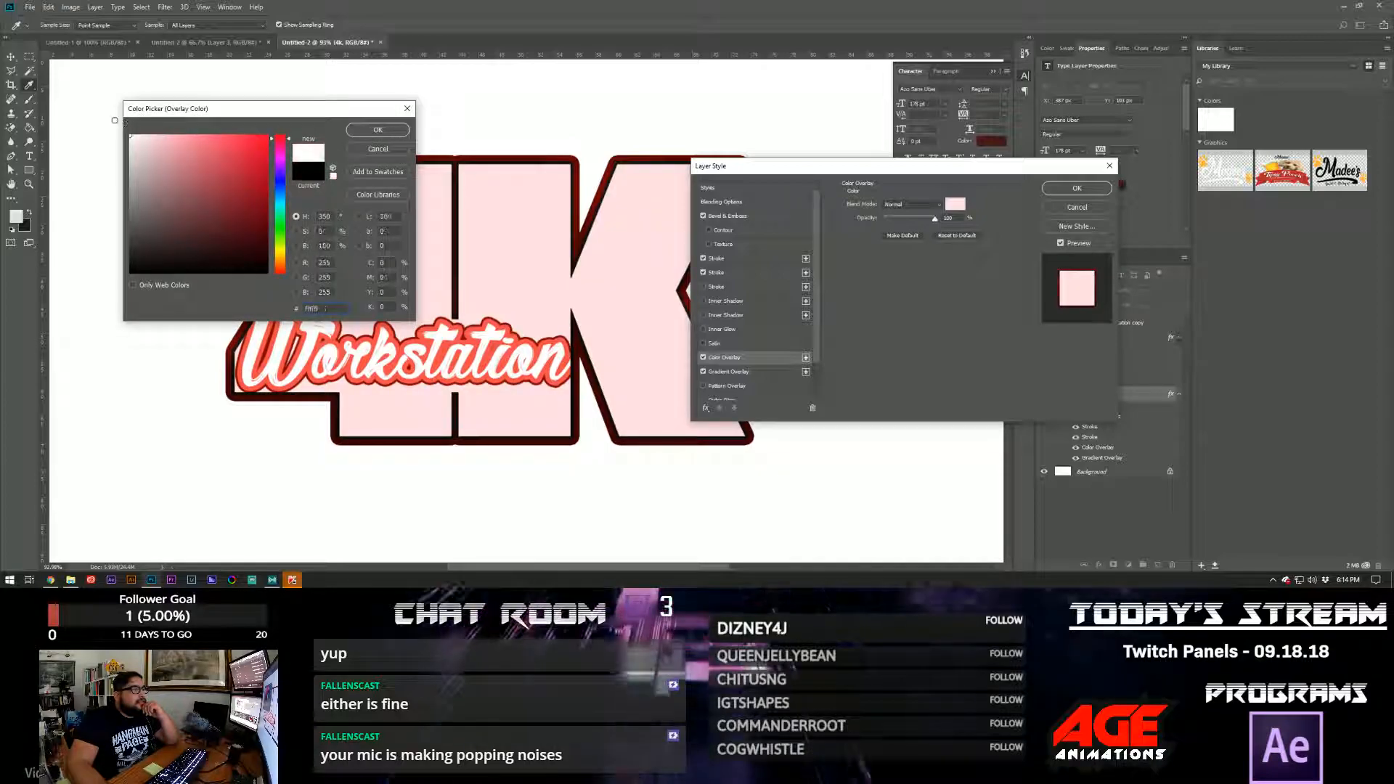
{"action": "left_click", "coordinate": [365, 131]}
{"action": "left_click_drag", "start_coordinate": [889, 166], "coordinate": [734, 240]}
{"action": "left_click", "coordinate": [920, 273]}
- Fill the Background layer with black (#000000) using the Paint Bucket
{"action": "left_click", "coordinate": [1129, 471]}
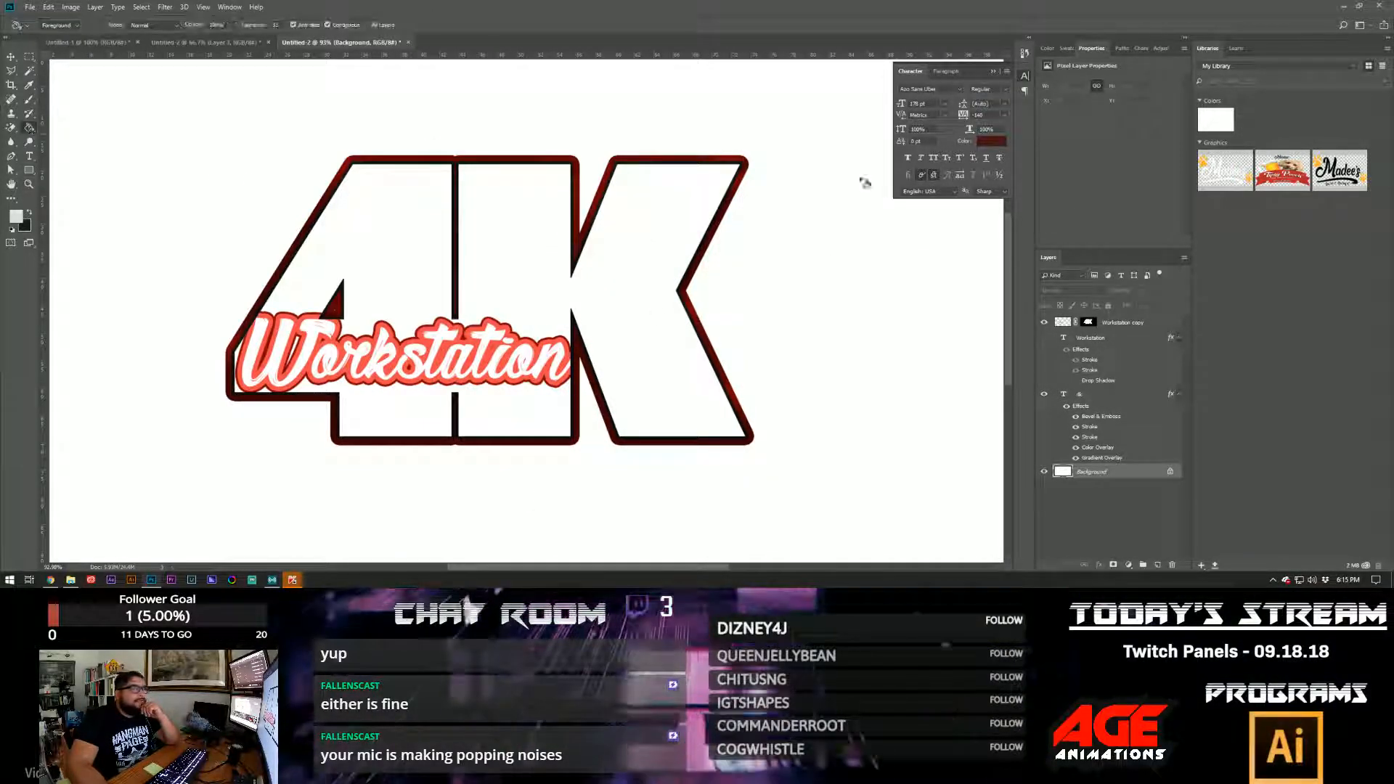
{"action": "left_click", "coordinate": [993, 141]}
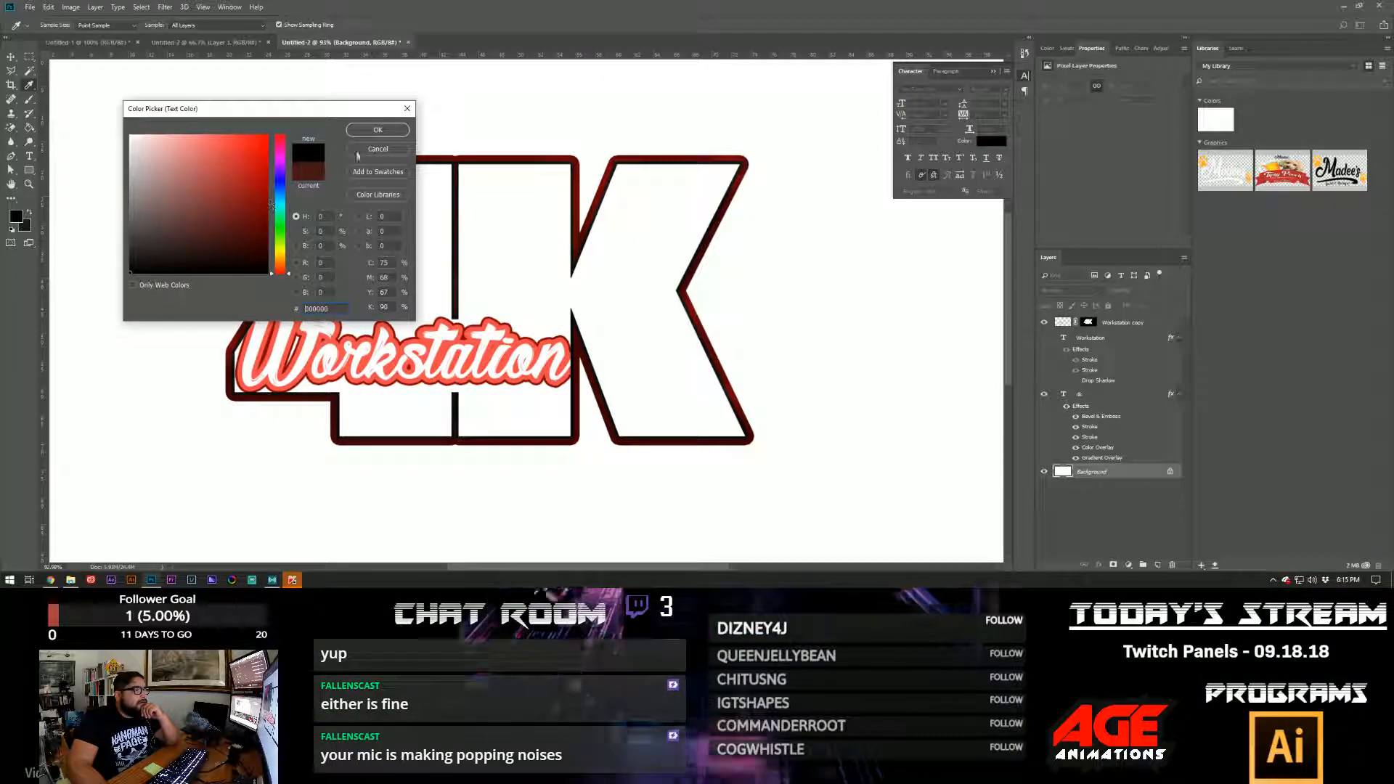
{"action": "left_click", "coordinate": [378, 129]}
{"action": "key", "text": "g"}
{"action": "left_click", "coordinate": [968, 228]}
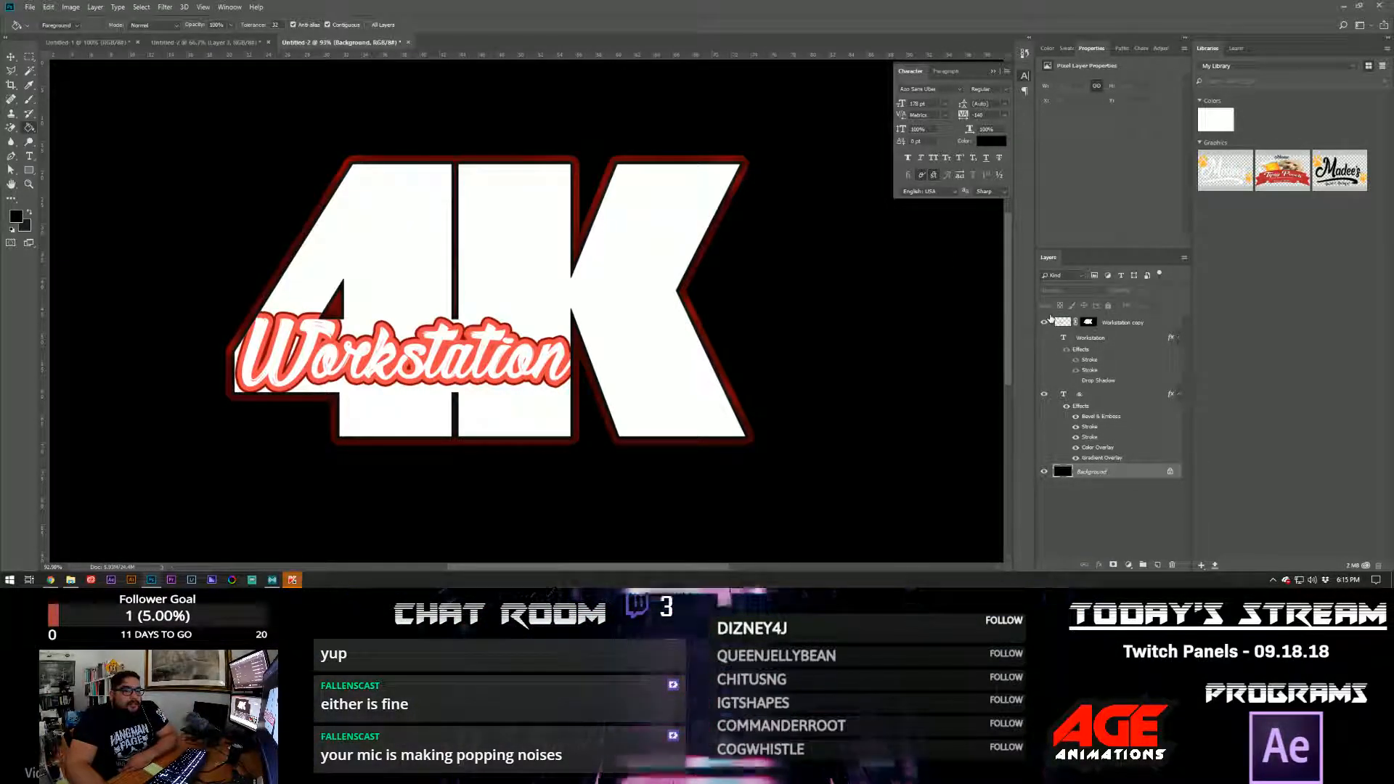
- Hide the Workstation copy layer, show the original Workstation text layer and turn off both of its strokes
{"action": "left_click", "coordinate": [1045, 322]}
{"action": "left_click", "coordinate": [1045, 339]}
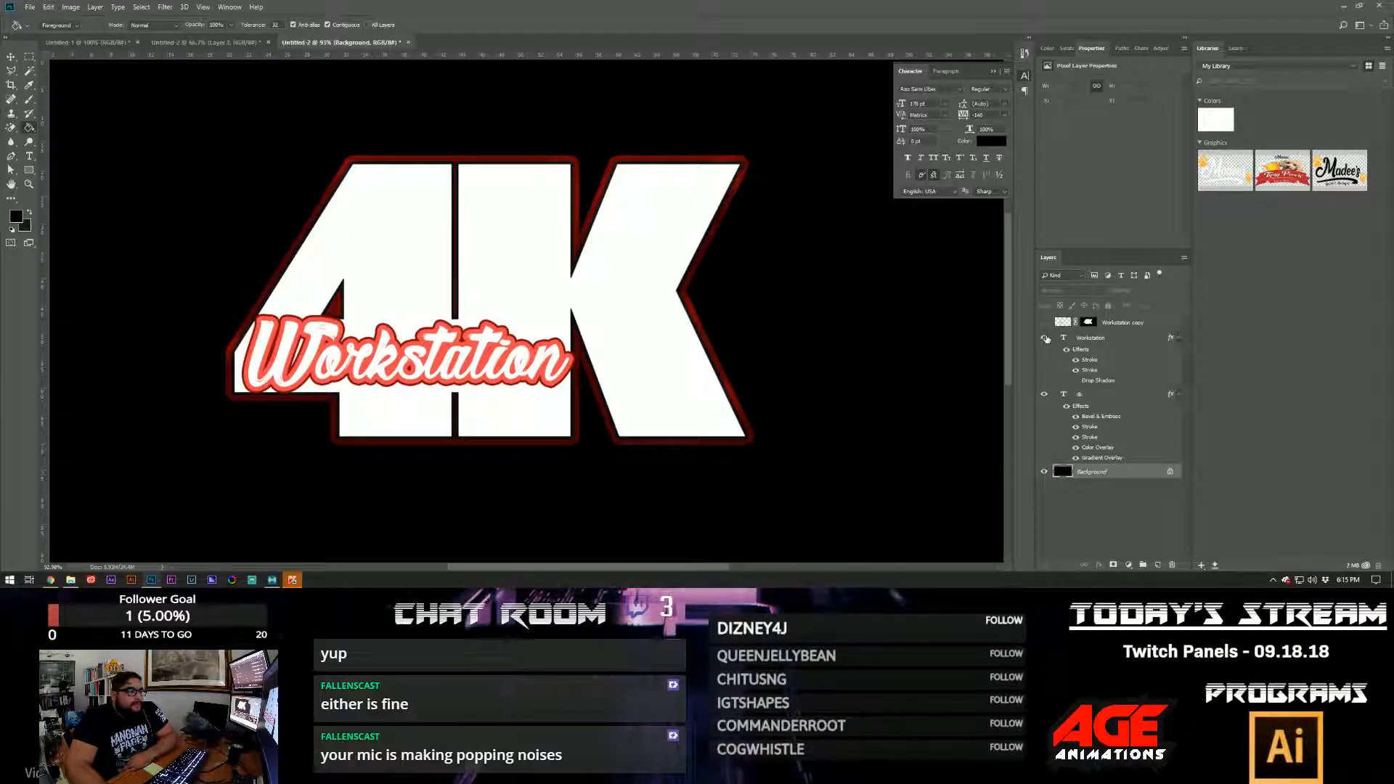
{"action": "left_click", "coordinate": [1088, 338]}
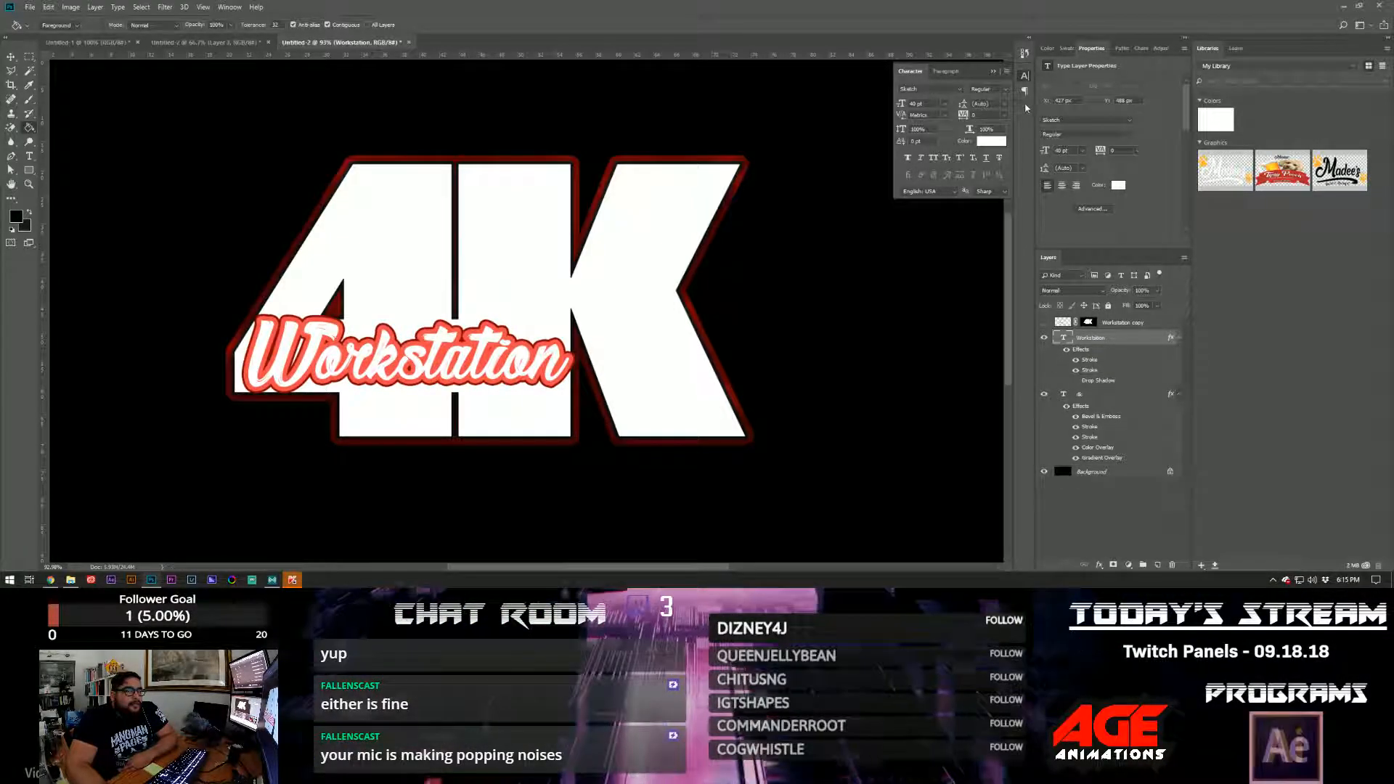
{"action": "left_click", "coordinate": [1076, 359]}
{"action": "left_click", "coordinate": [1076, 369]}
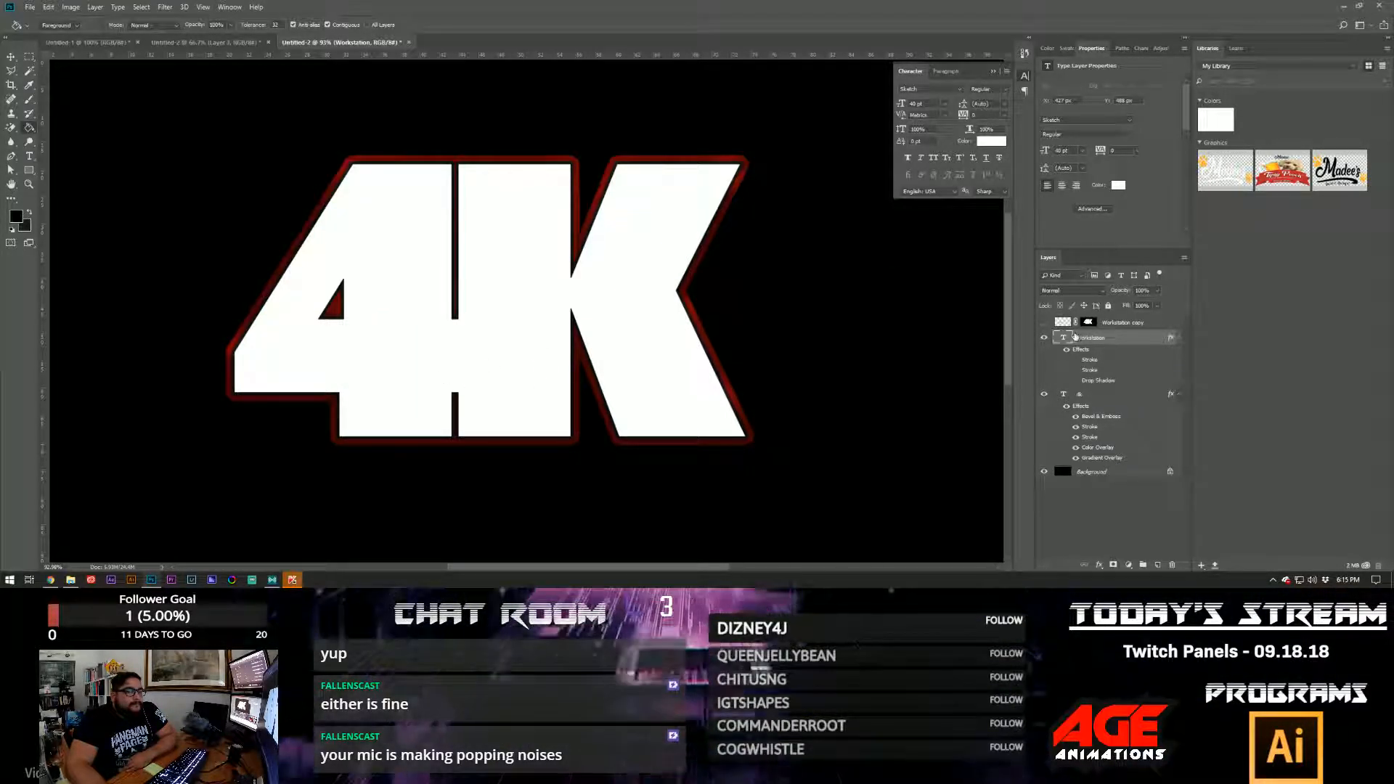
- Set the Workstation text colour to black (#000000)
{"action": "left_click", "coordinate": [996, 141]}
{"action": "left_click_drag", "start_coordinate": [246, 230], "coordinate": [39, 296]}
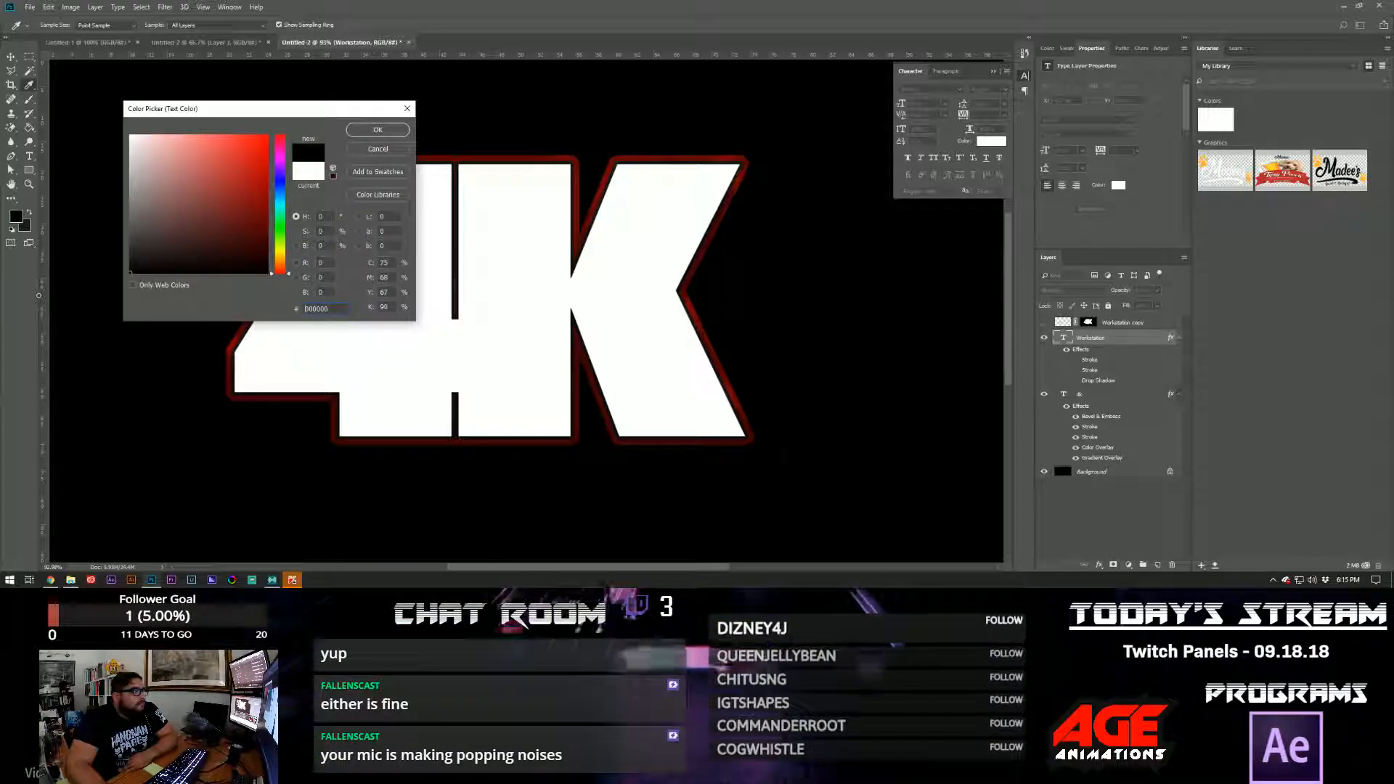
{"action": "left_click", "coordinate": [361, 133]}
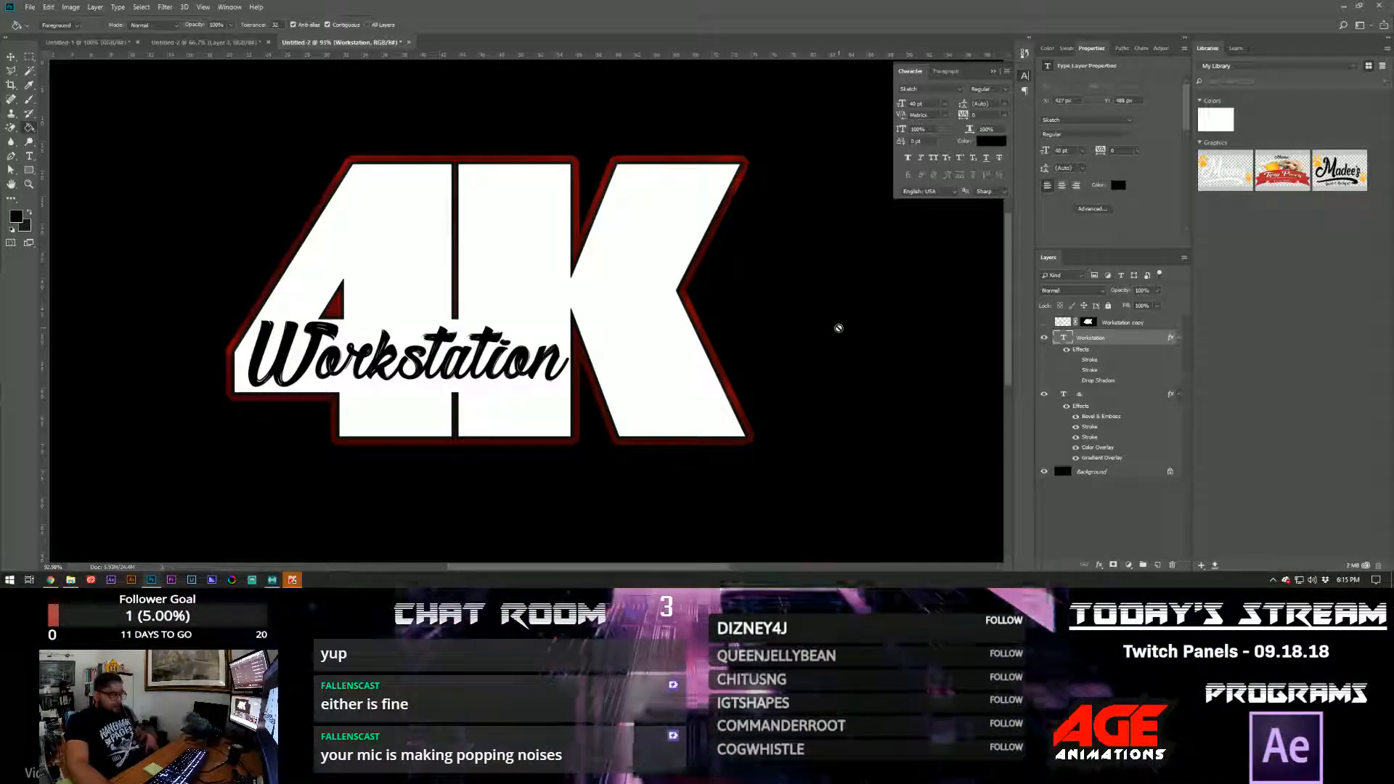
- In the 4K text layer's style, adjust the first stroke's size and reduce the Bevel & Emboss softening to its minimum
{"action": "key", "text": "v"}
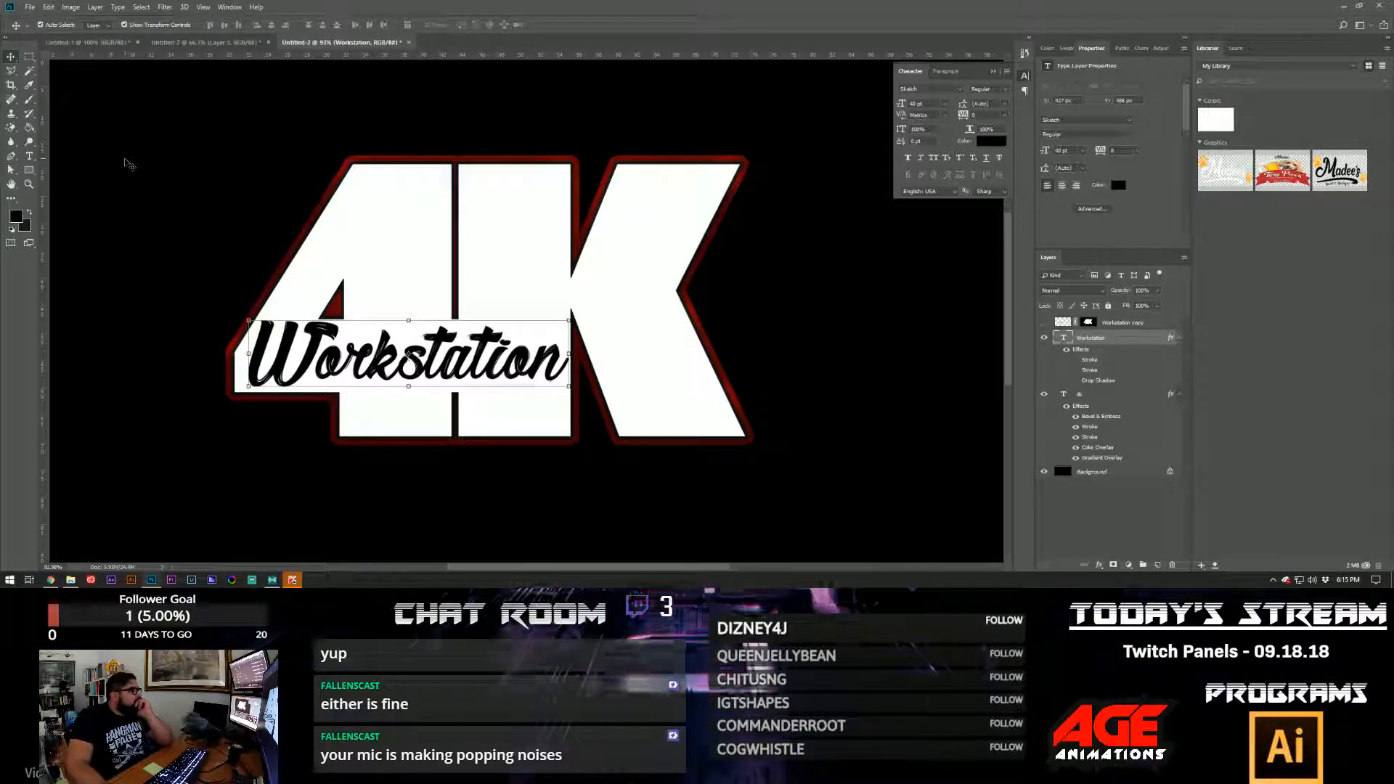
{"action": "left_click", "coordinate": [662, 306]}
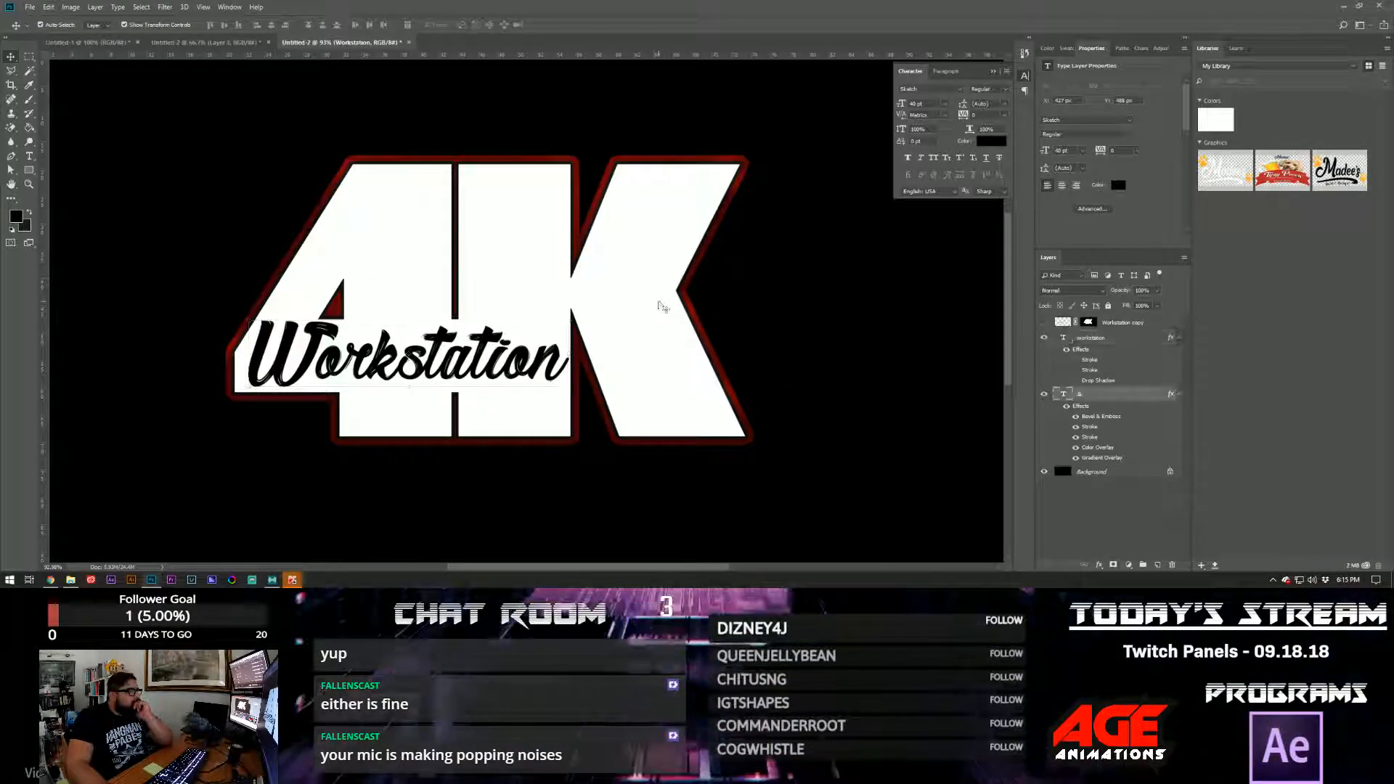
{"action": "double_click", "coordinate": [1112, 398]}
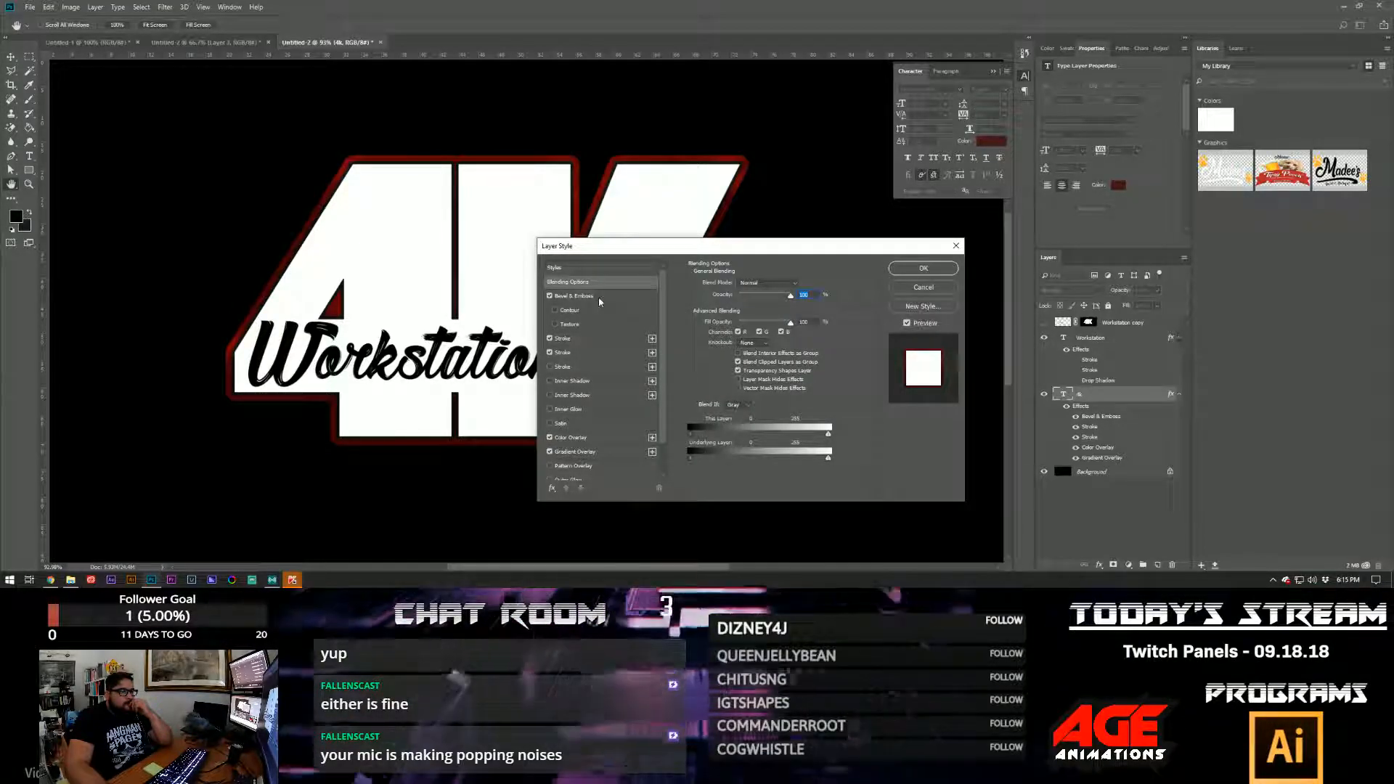
{"action": "left_click", "coordinate": [570, 311]}
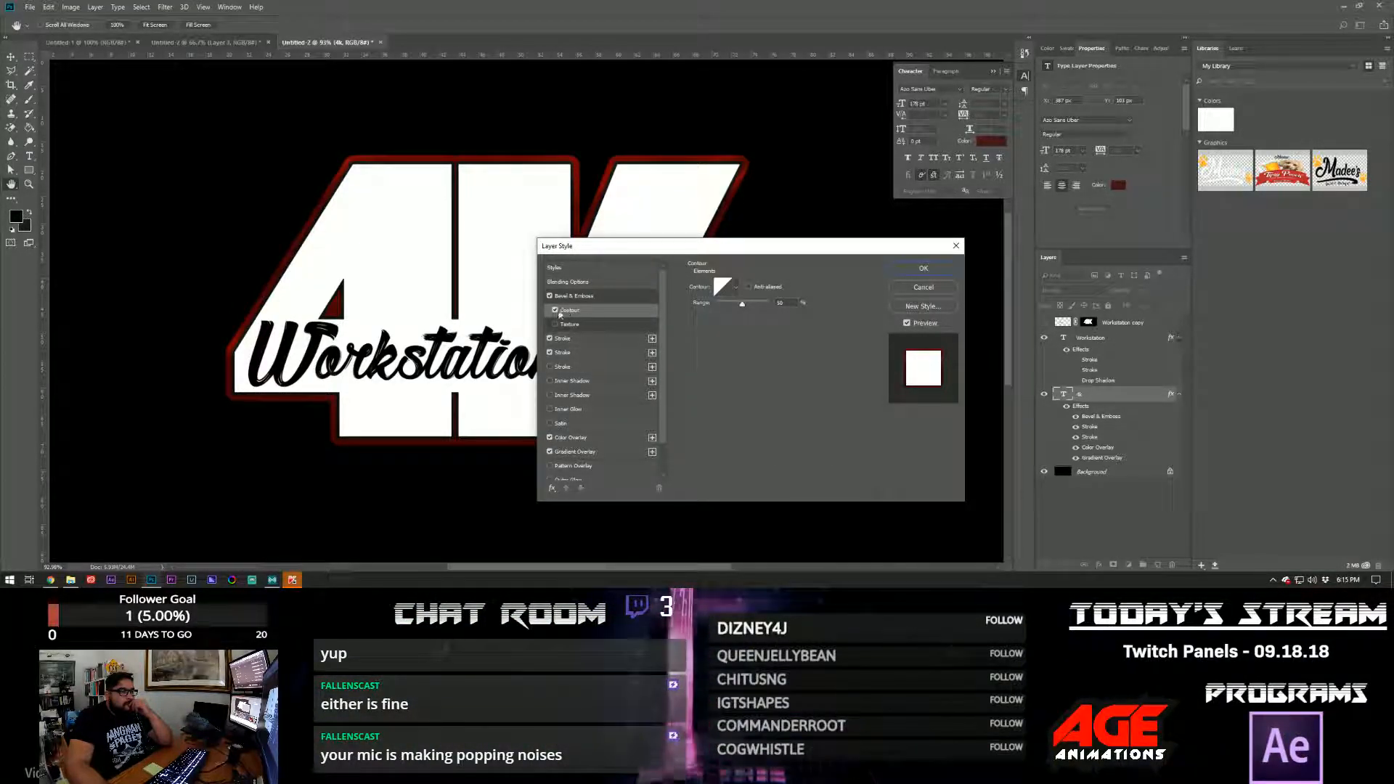
{"action": "left_click", "coordinate": [574, 338]}
{"action": "left_click_drag", "start_coordinate": [759, 282], "coordinate": [740, 285]}
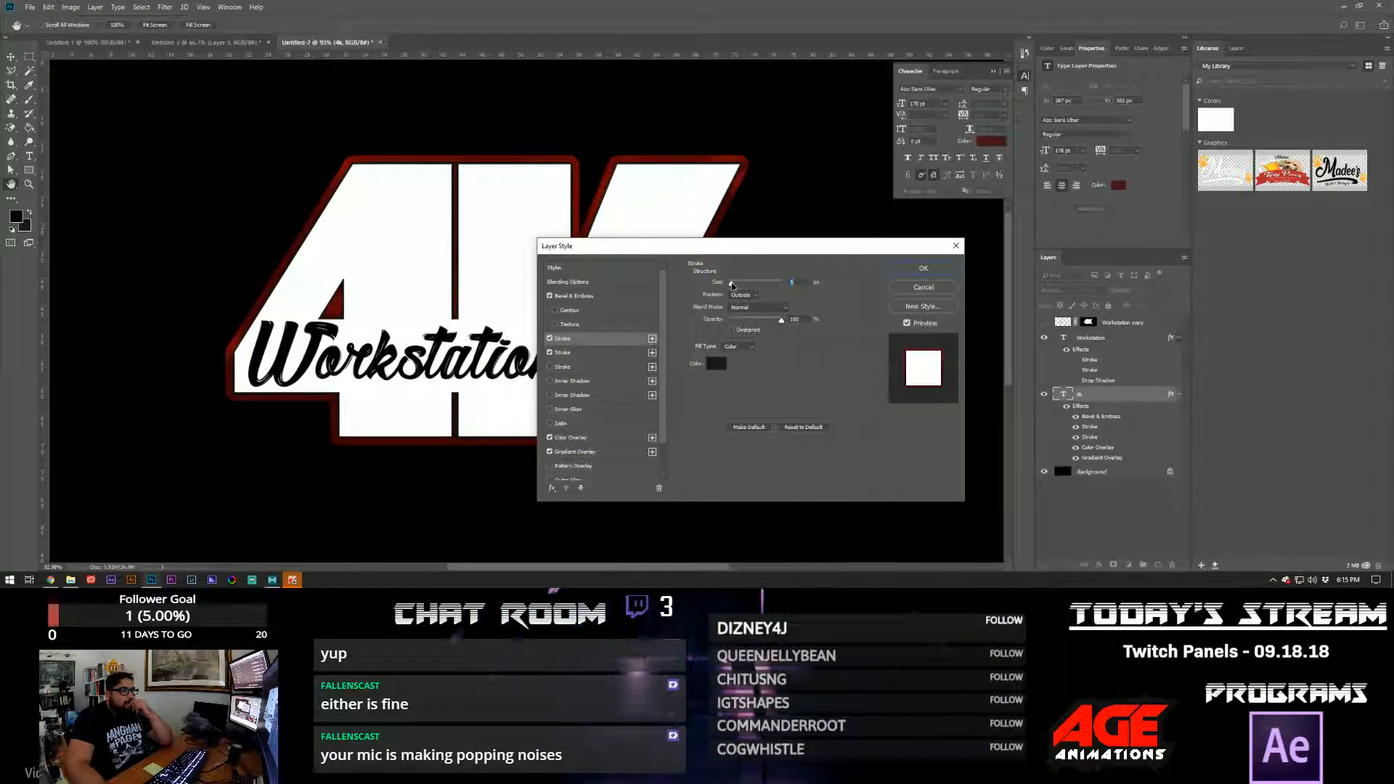
{"action": "left_click", "coordinate": [572, 295]}
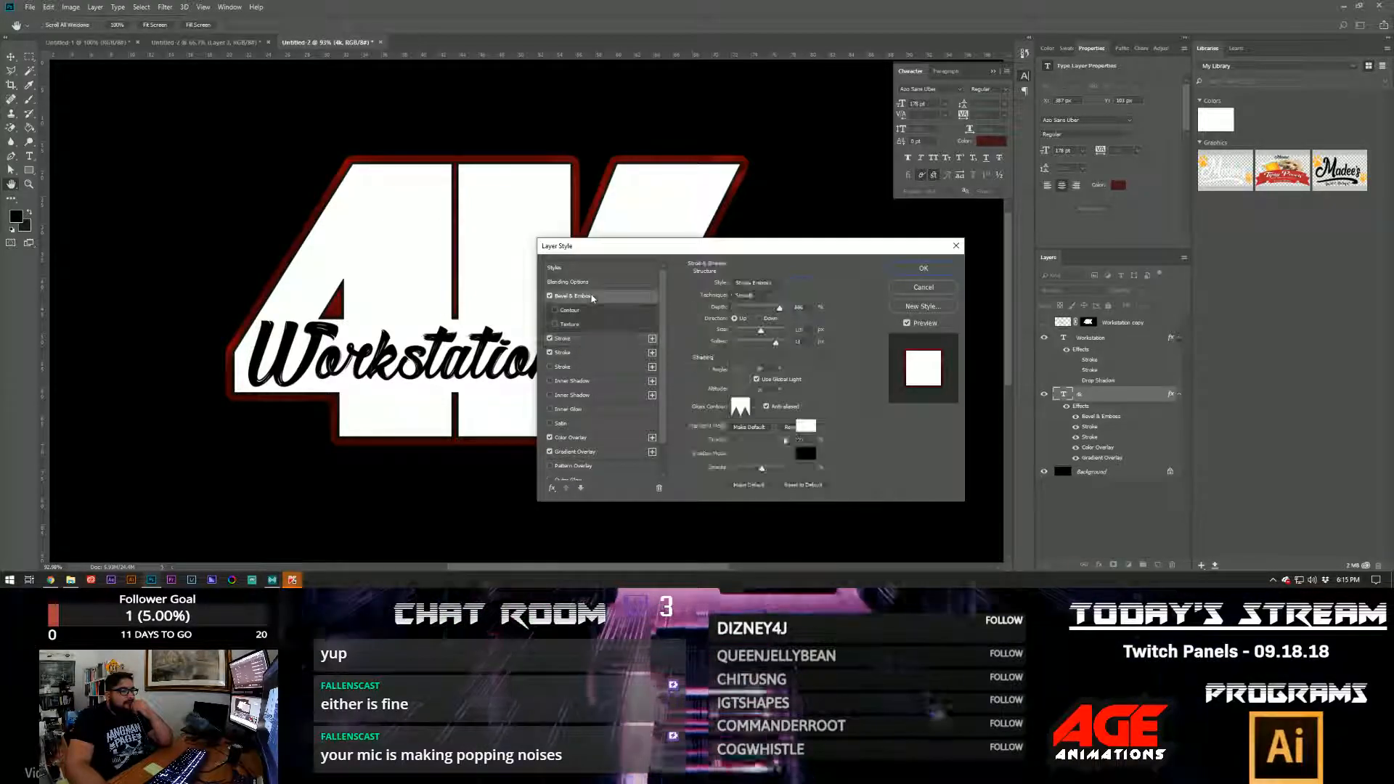
{"action": "left_click_drag", "start_coordinate": [775, 342], "coordinate": [732, 340]}
{"action": "left_click", "coordinate": [787, 430]}
{"action": "left_click", "coordinate": [787, 429]}
{"action": "left_click", "coordinate": [754, 407]}
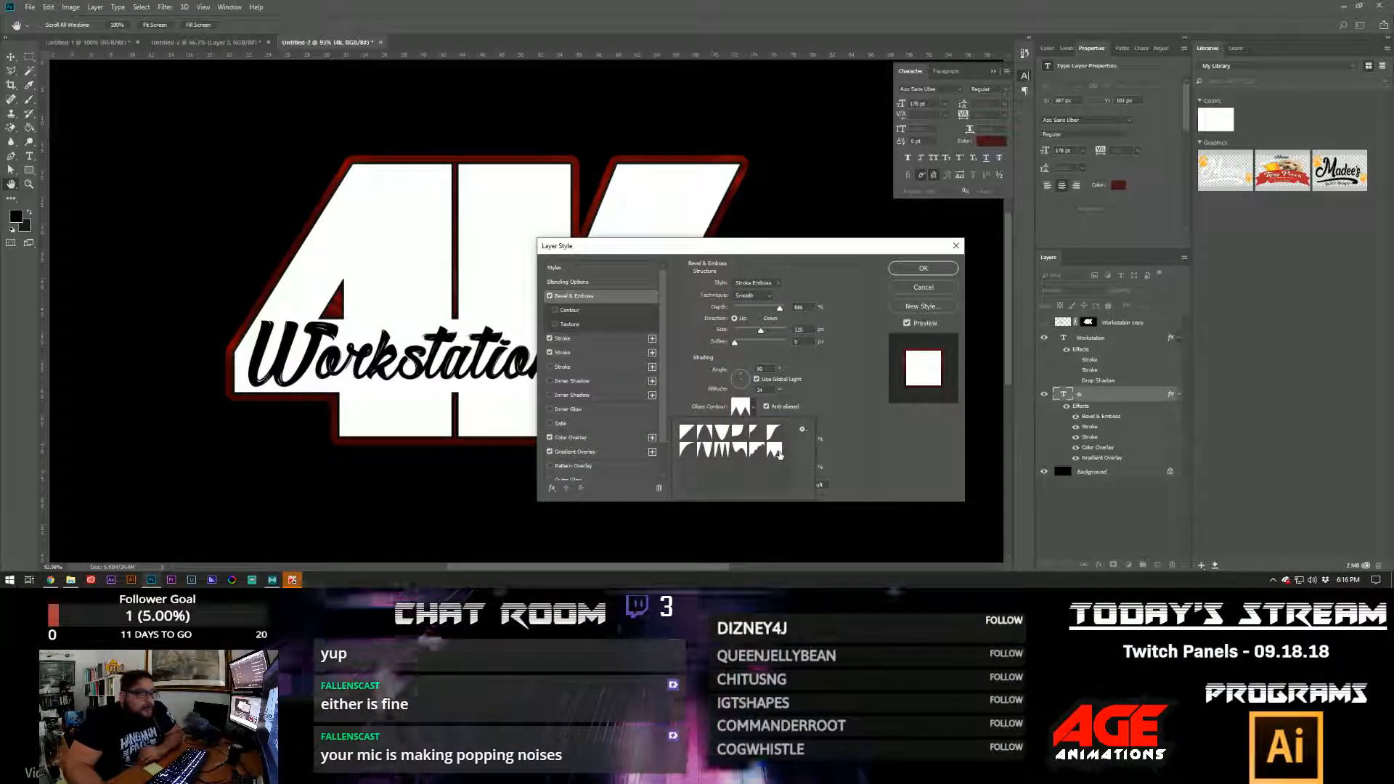
{"action": "left_click", "coordinate": [803, 429]}
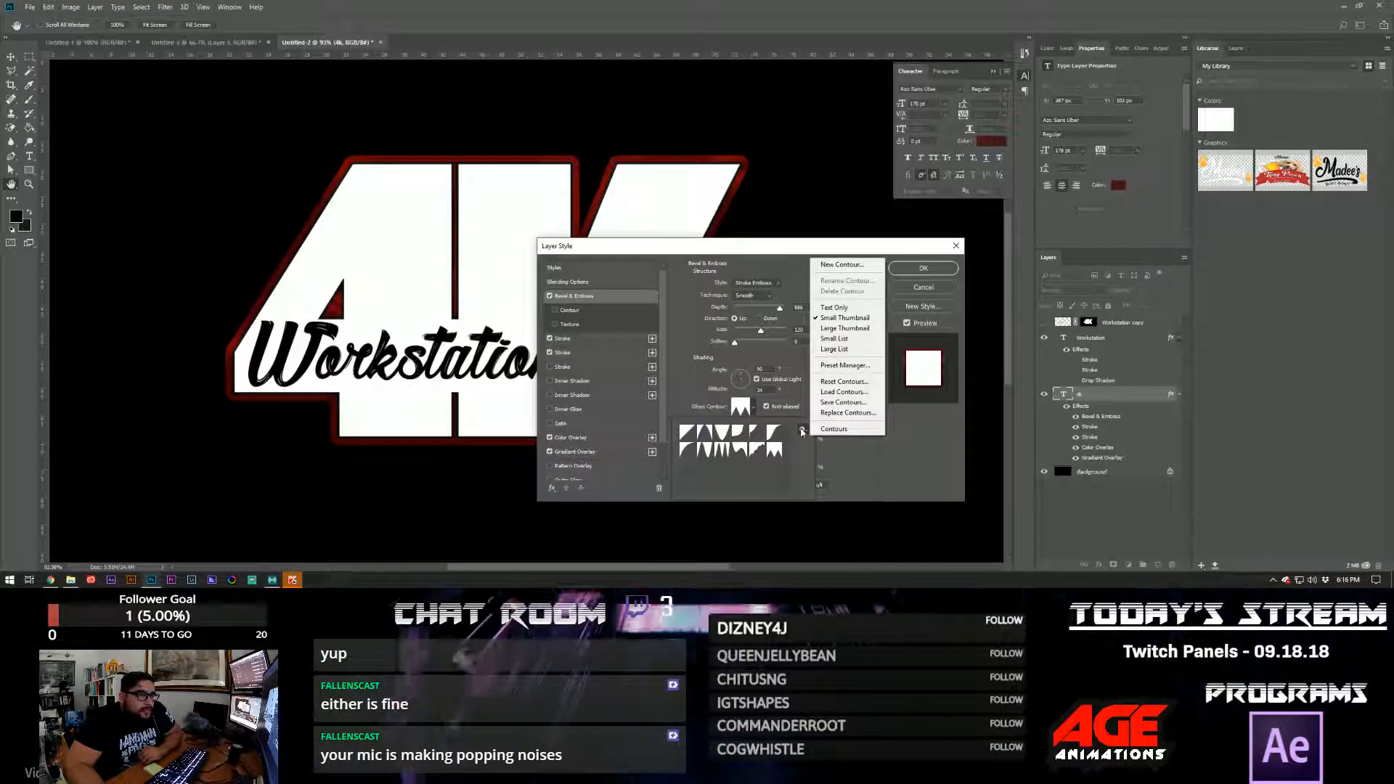
{"action": "left_click", "coordinate": [840, 392]}
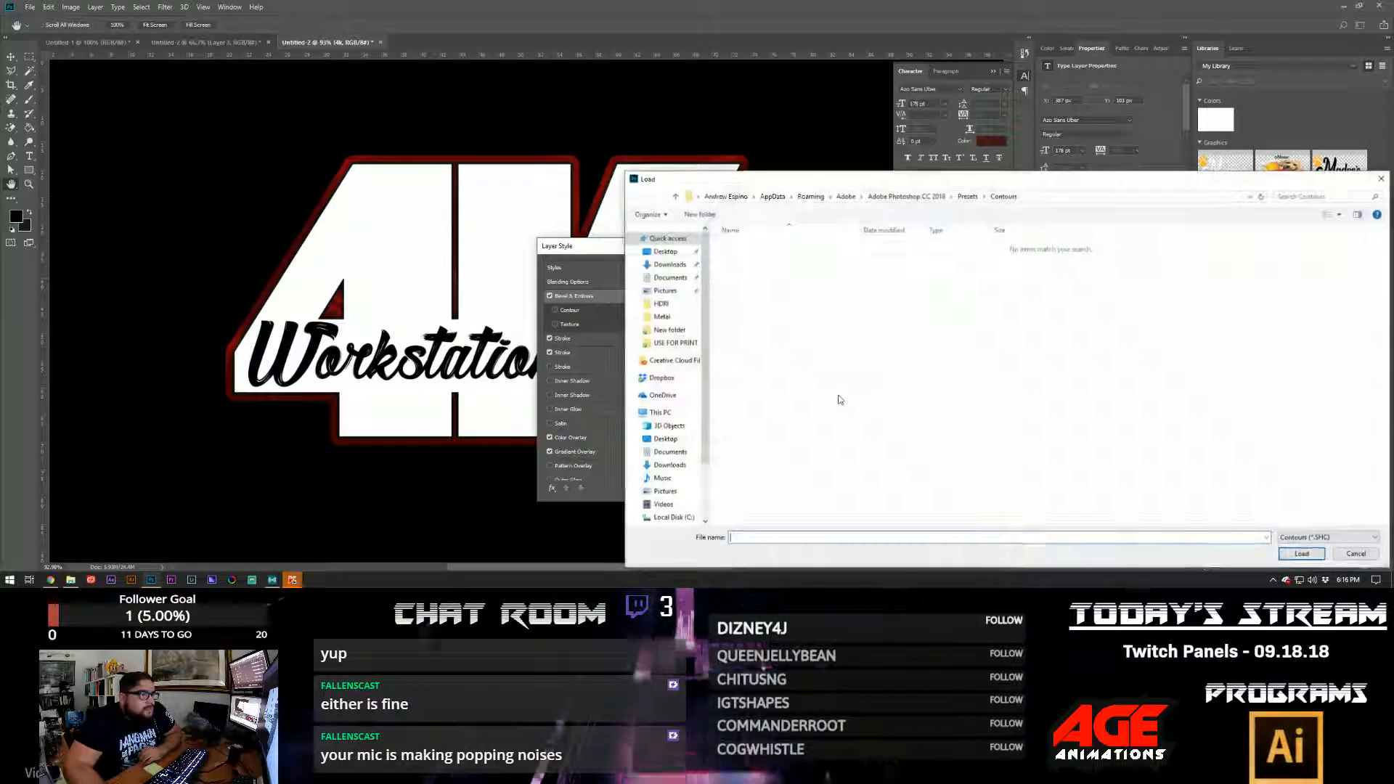
{"action": "left_click", "coordinate": [1381, 179]}
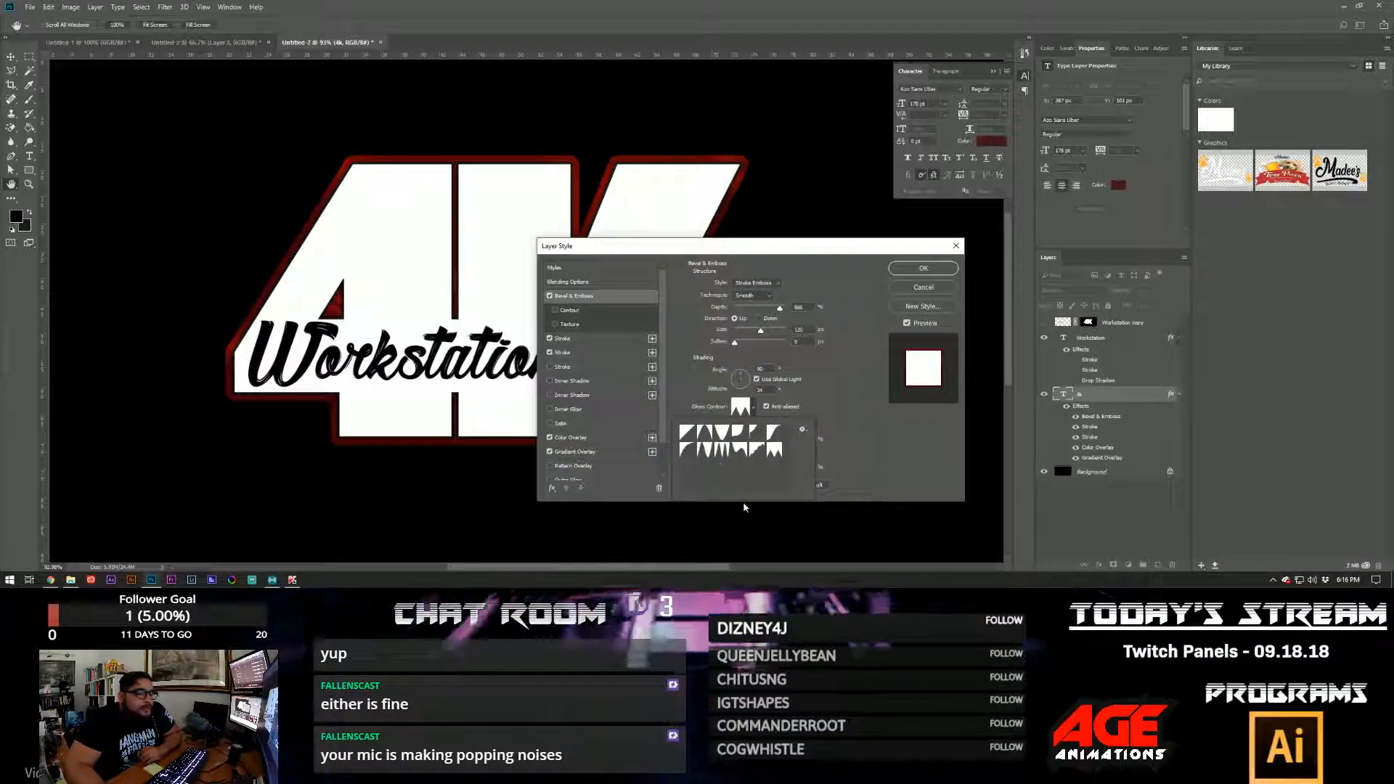
- Edit the Sawtooth 1 gloss contour, moving its first peak to 20% input with near-full output and its middle valley to 40% input
{"action": "double_click", "coordinate": [773, 451]}
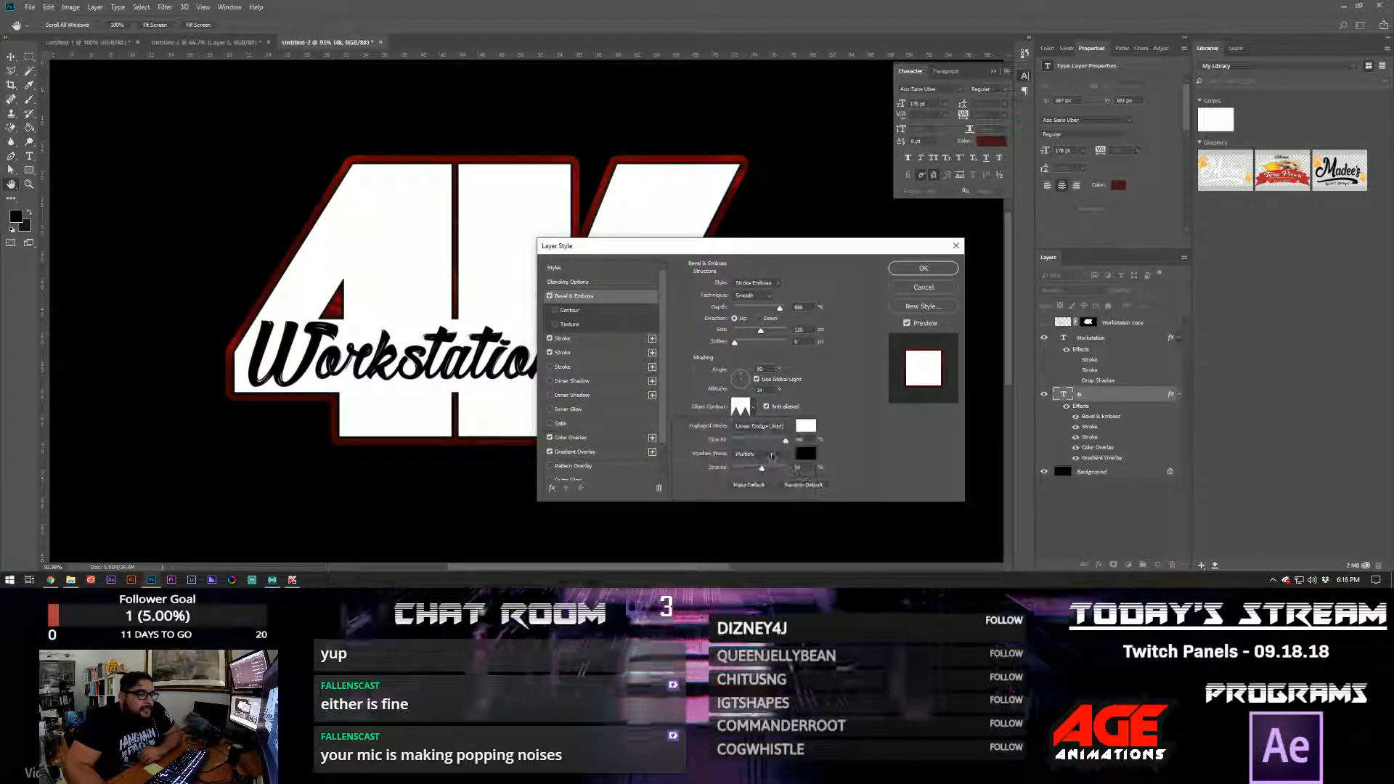
{"action": "left_click", "coordinate": [742, 409]}
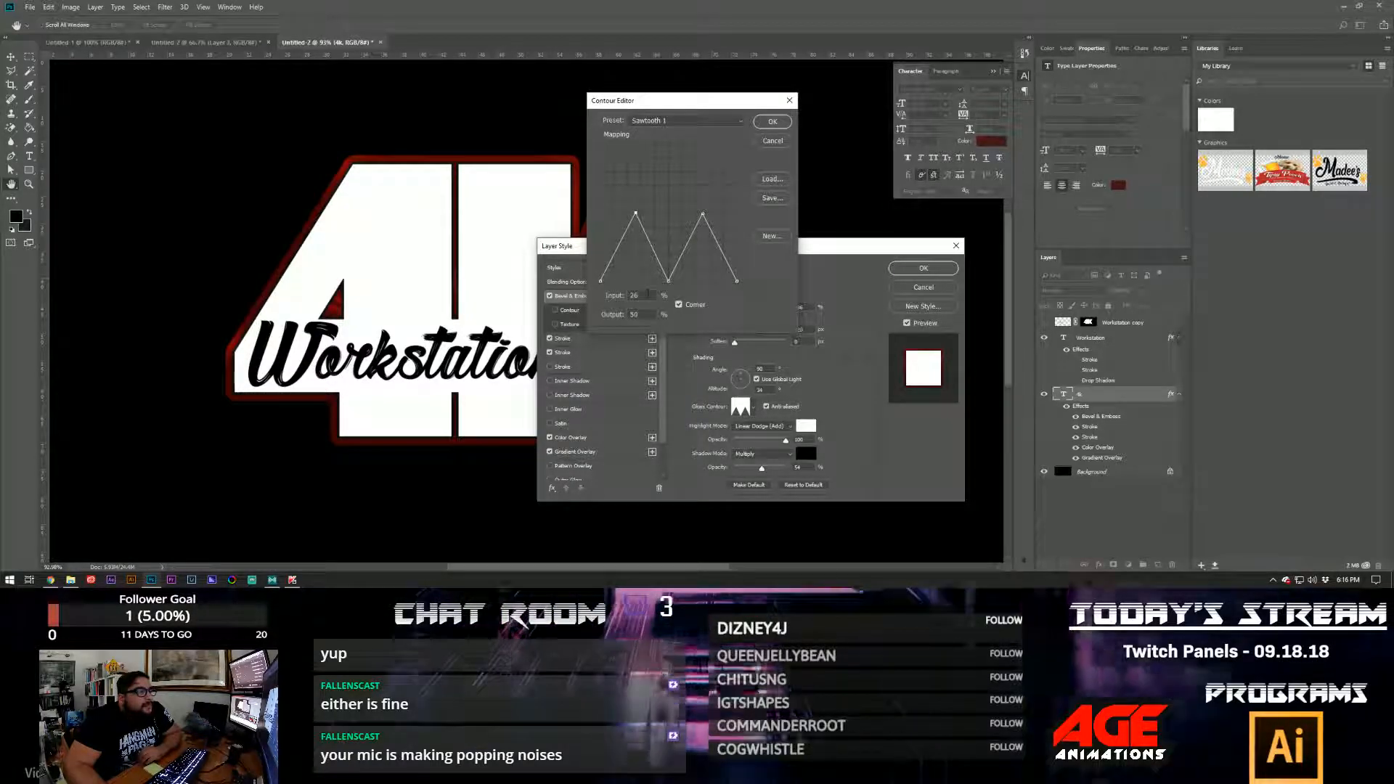
{"action": "left_click", "coordinate": [636, 212]}
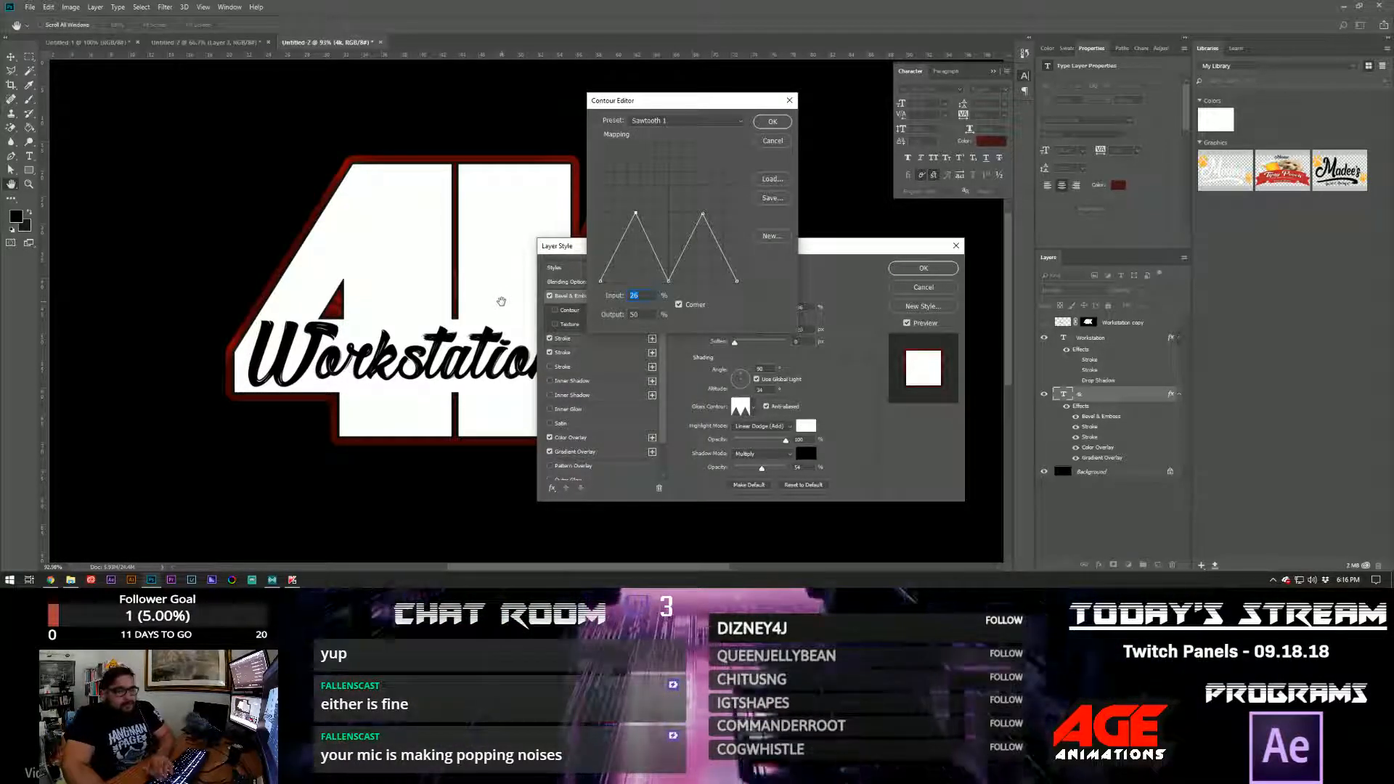
{"action": "left_click_drag", "start_coordinate": [636, 212], "coordinate": [626, 147]}
{"action": "type", "text": "20"}
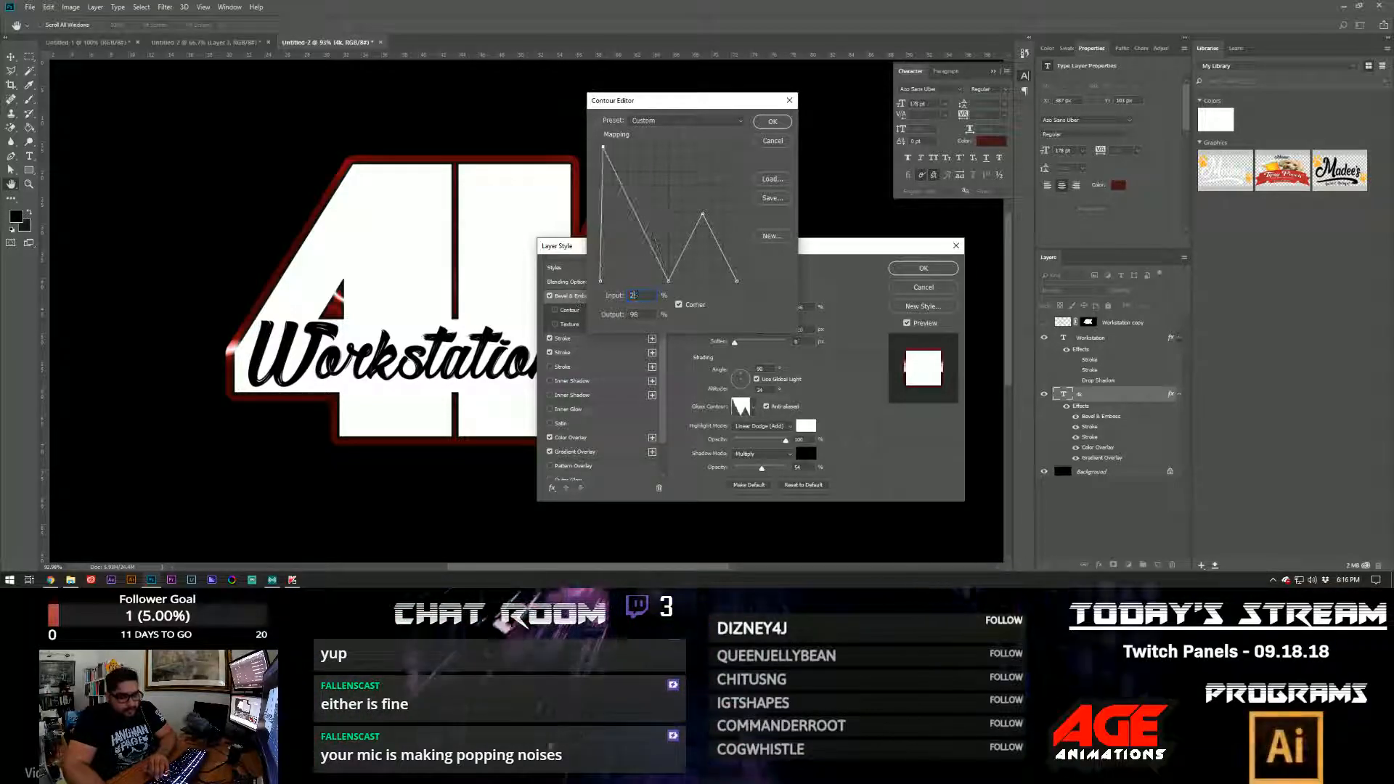
{"action": "left_click", "coordinate": [667, 280]}
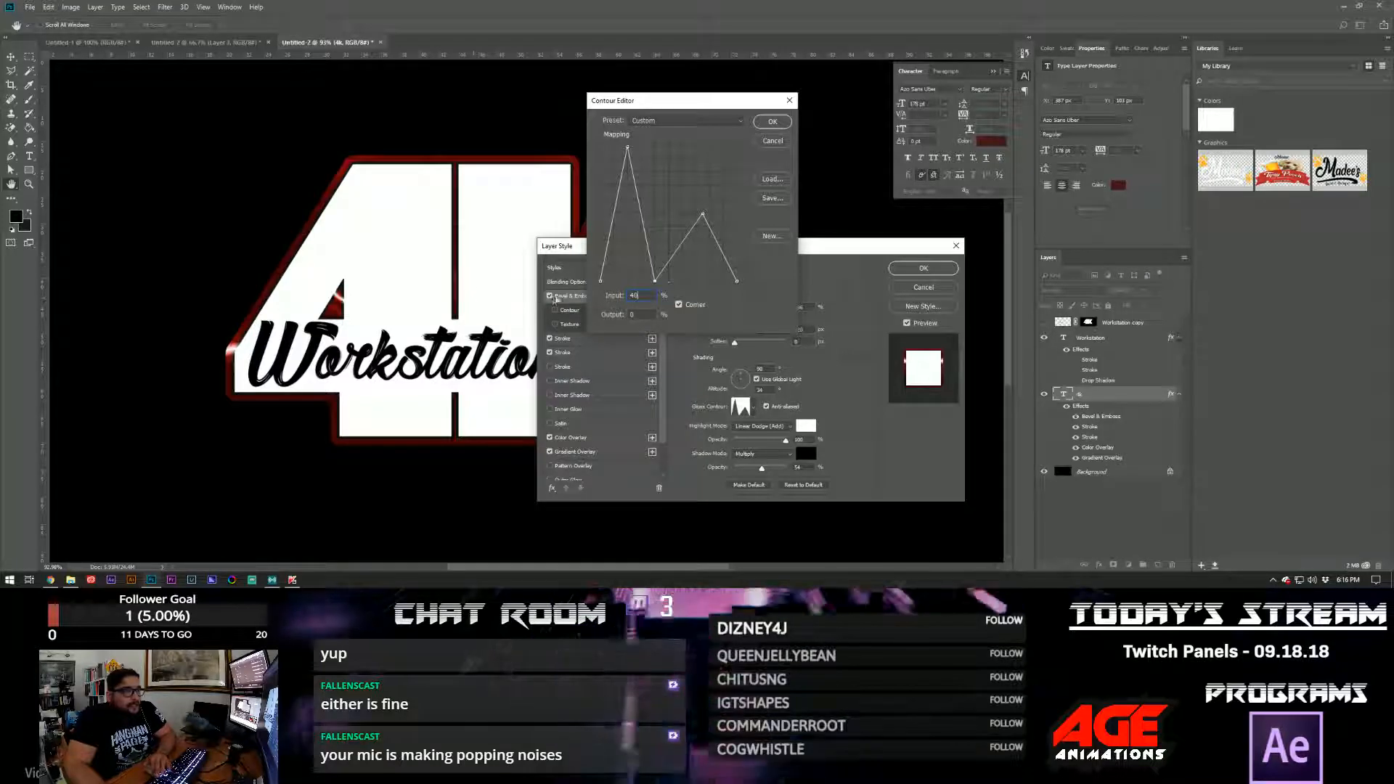
{"action": "type", "text": "40"}
- Complete the gloss contour with a peak at 60% input and 100% output, a valley at 80% and 0%, and an end point at 100% and 100%
{"action": "left_click", "coordinate": [701, 214]}
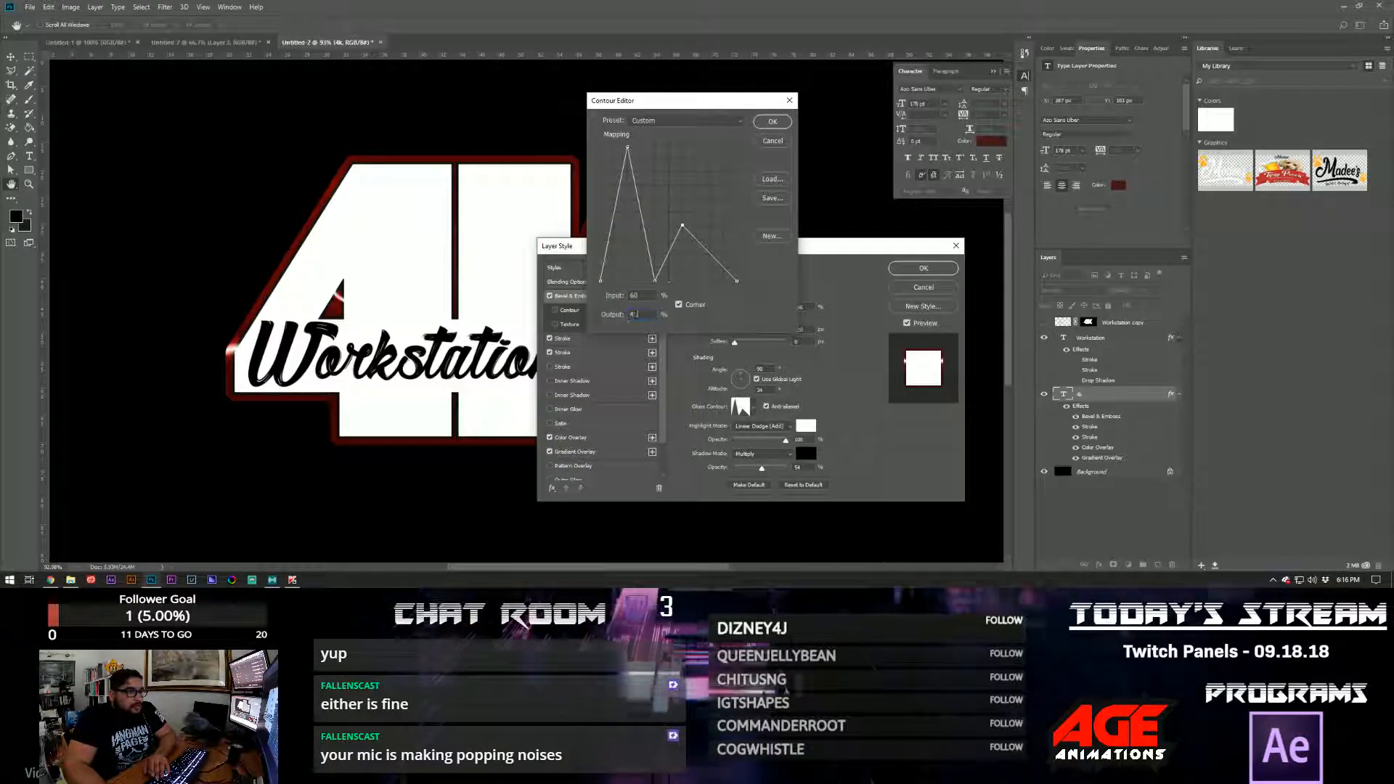
{"action": "type", "text": "10"}
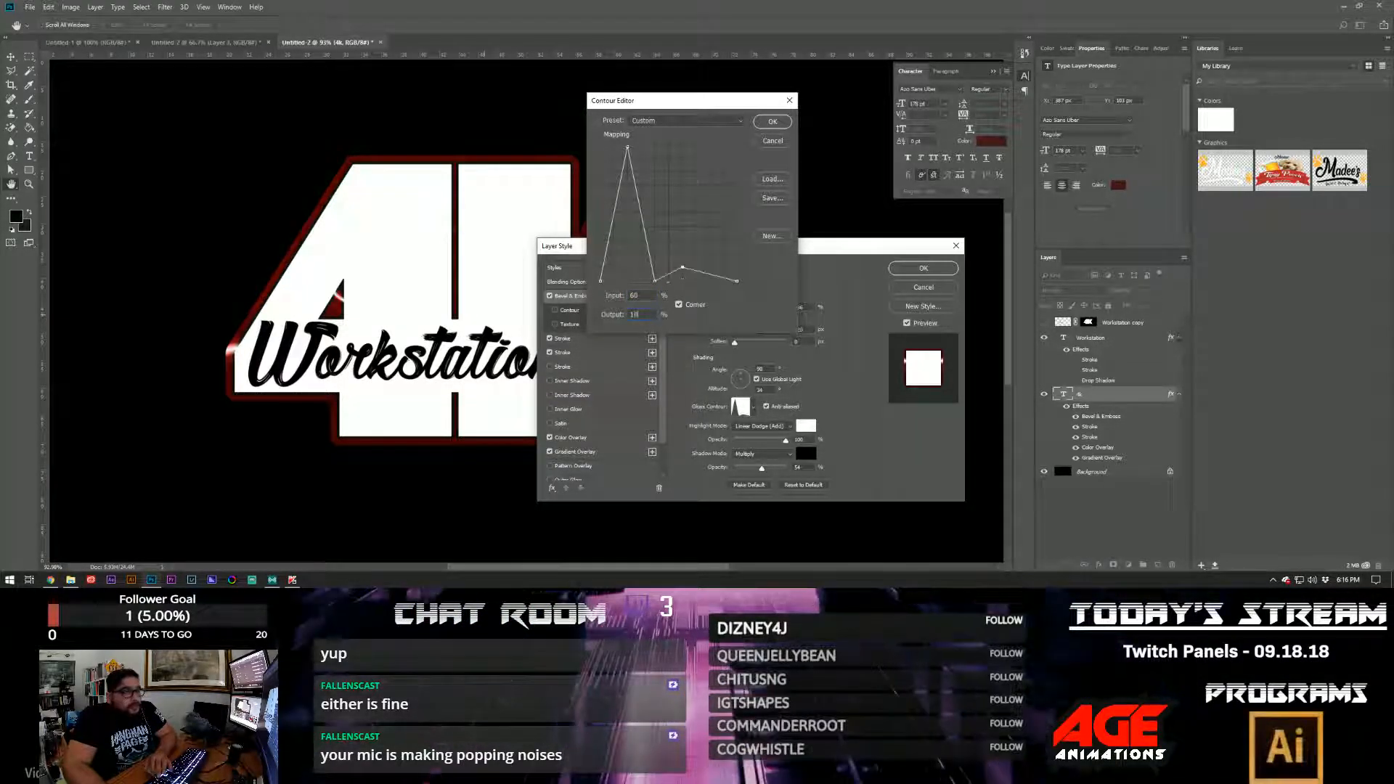
{"action": "type", "text": "0"}
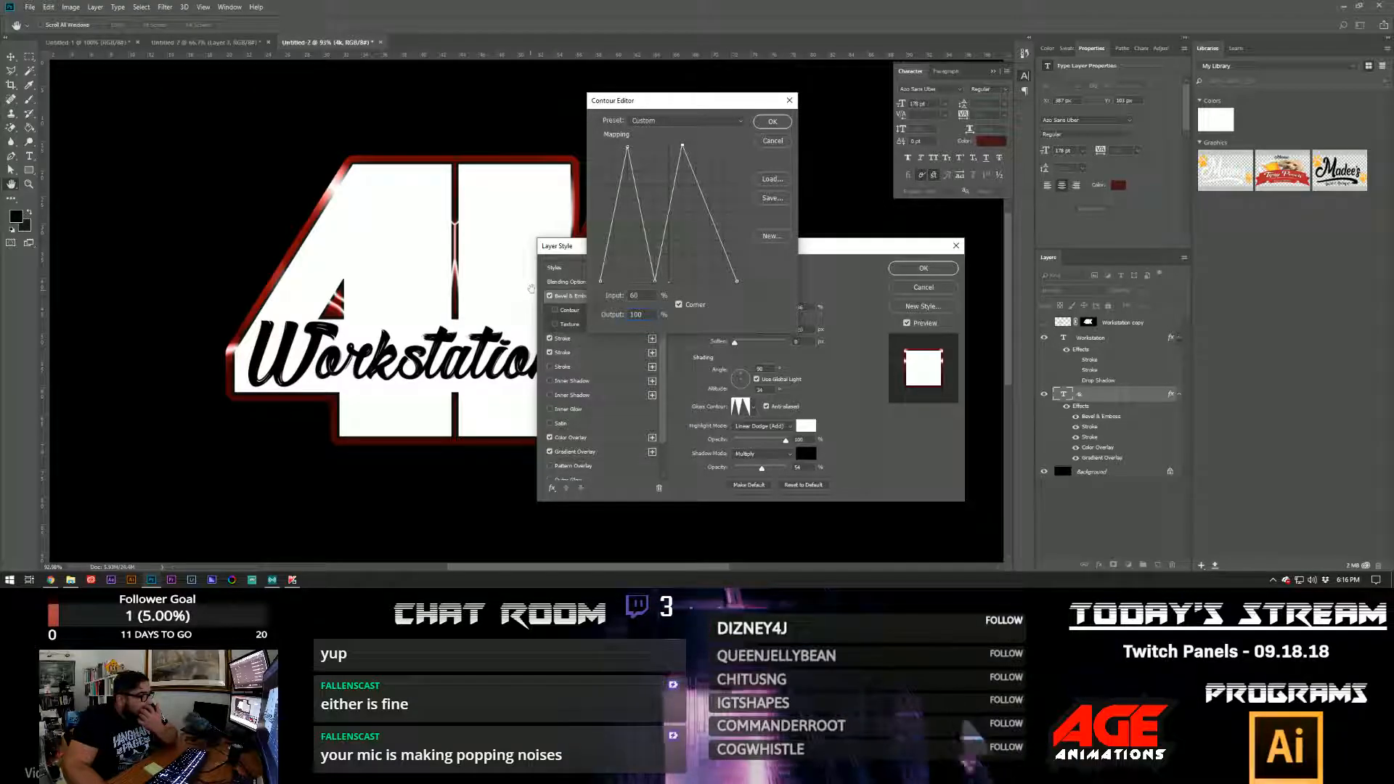
{"action": "type", "text": "80"}
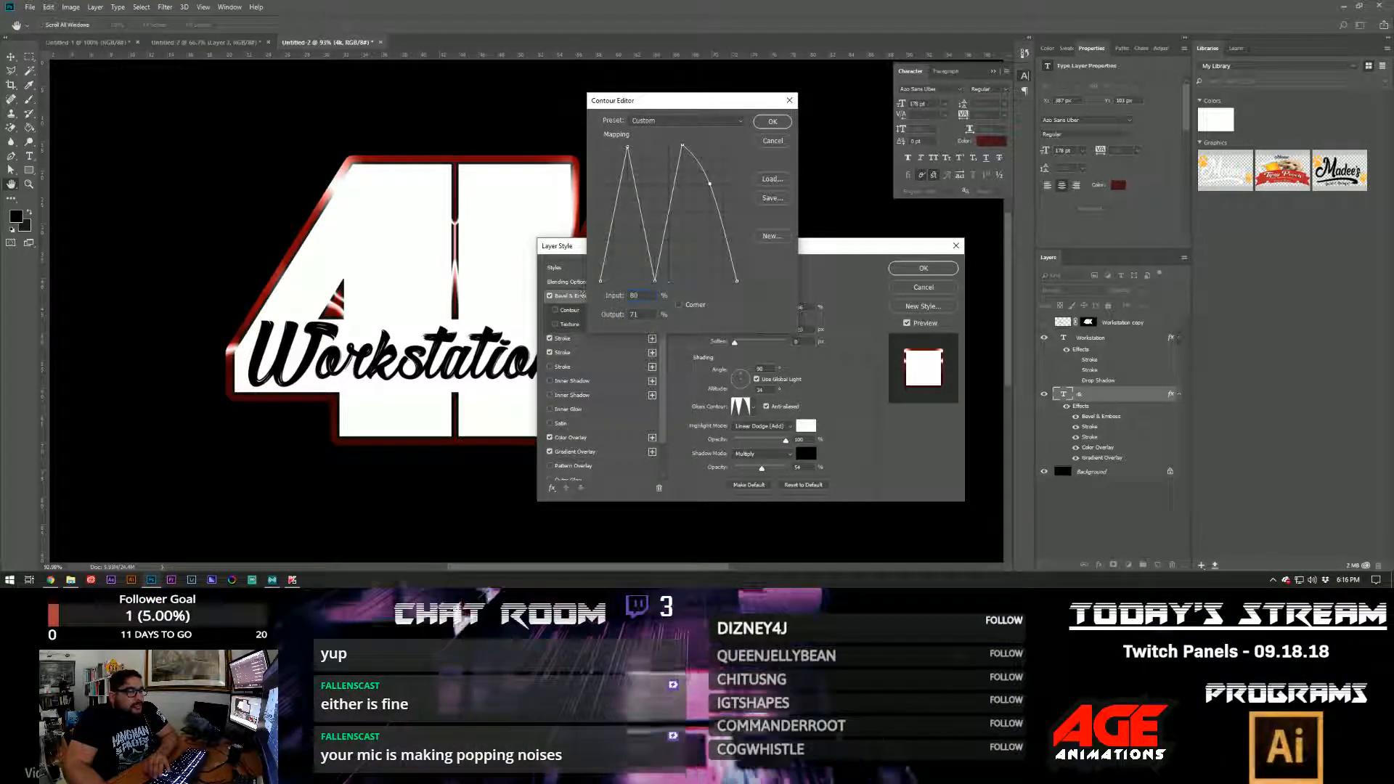
{"action": "key", "text": "Tab"}
{"action": "type", "text": "0"}
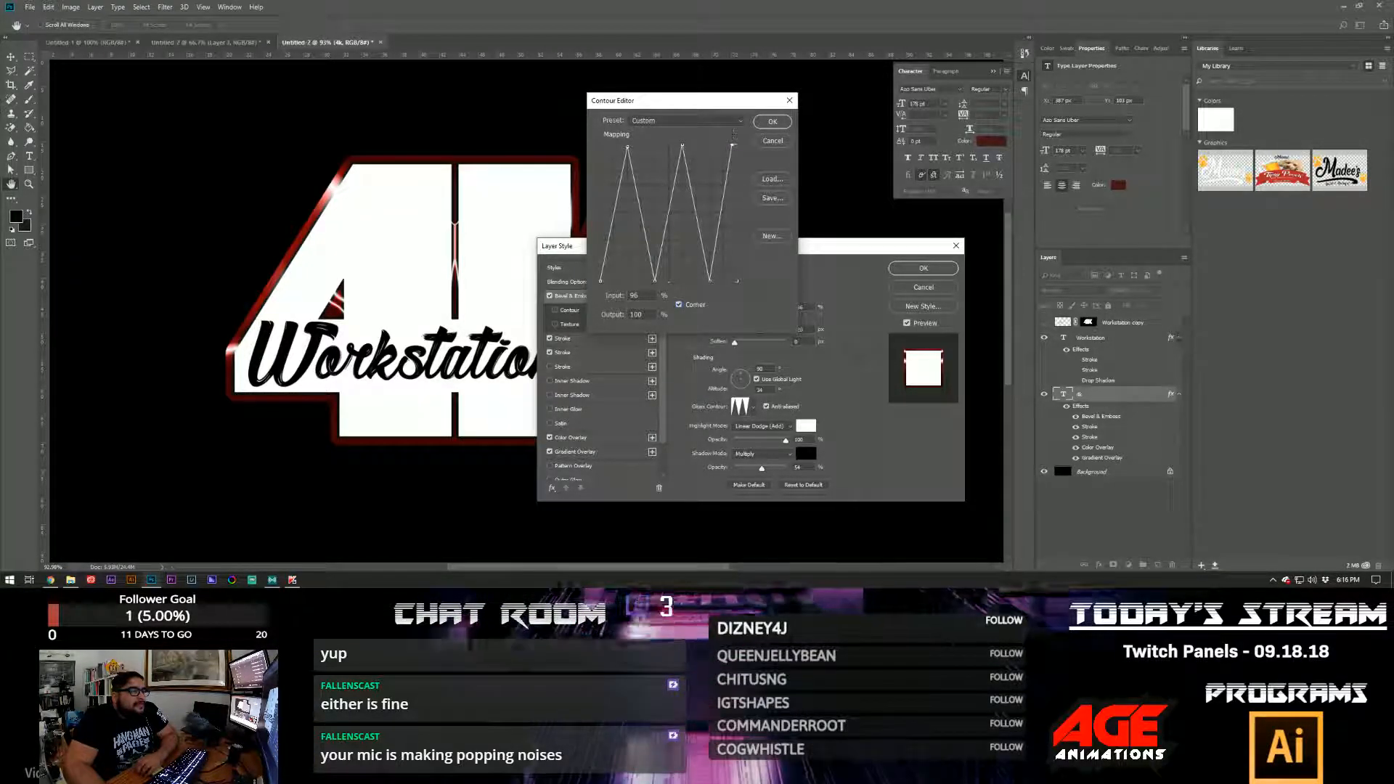
{"action": "left_click", "coordinate": [732, 143]}
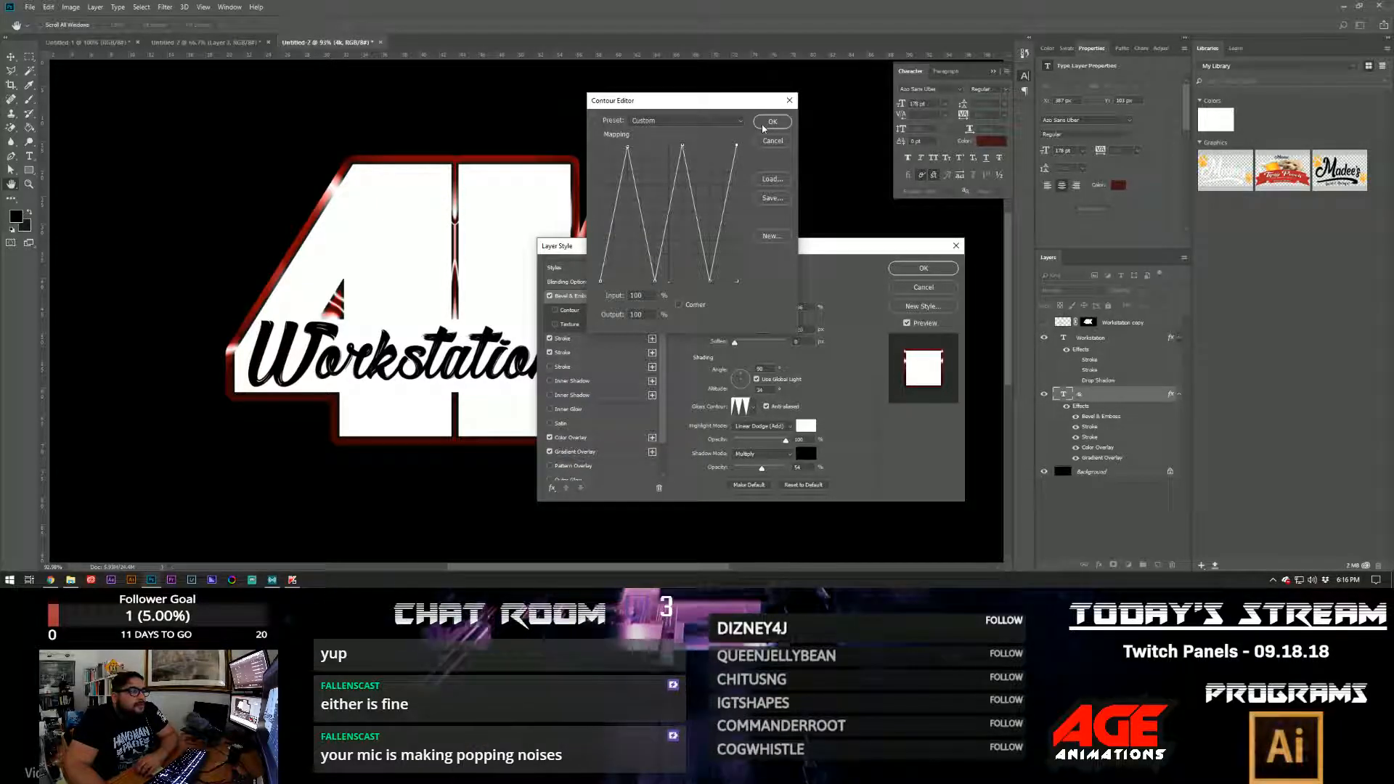
{"action": "left_click", "coordinate": [763, 127]}
- Lower the bevel's depth, size and highlight opacity, fine-tune its softening, and apply the layer style to the 4K text
{"action": "left_click_drag", "start_coordinate": [818, 244], "coordinate": [1037, 226]}
{"action": "mouse_move", "coordinate": [979, 311]}
{"action": "left_mouse_down"}
{"action": "mouse_move", "coordinate": [961, 312]}
{"action": "mouse_move", "coordinate": [983, 291]}
{"action": "left_mouse_up"}
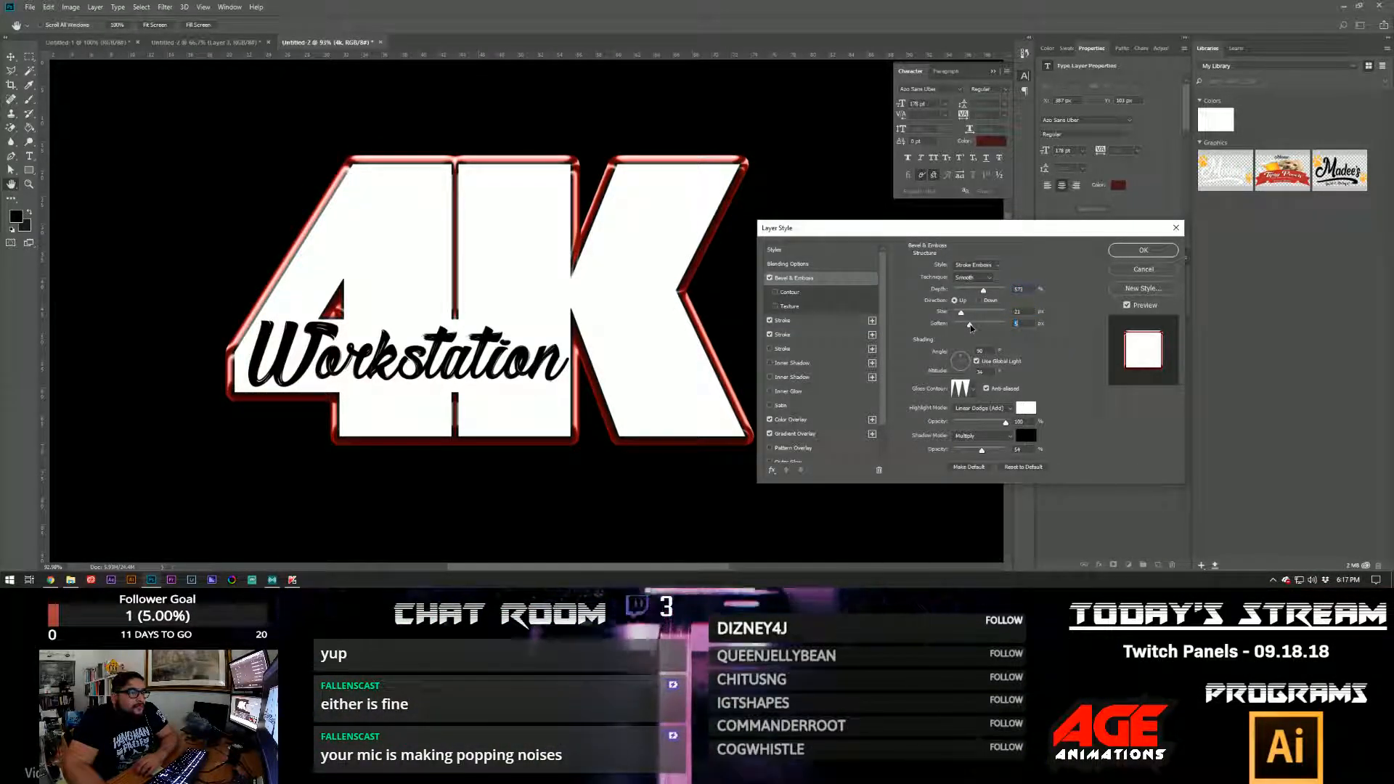
{"action": "left_click_drag", "start_coordinate": [968, 326], "coordinate": [964, 326]}
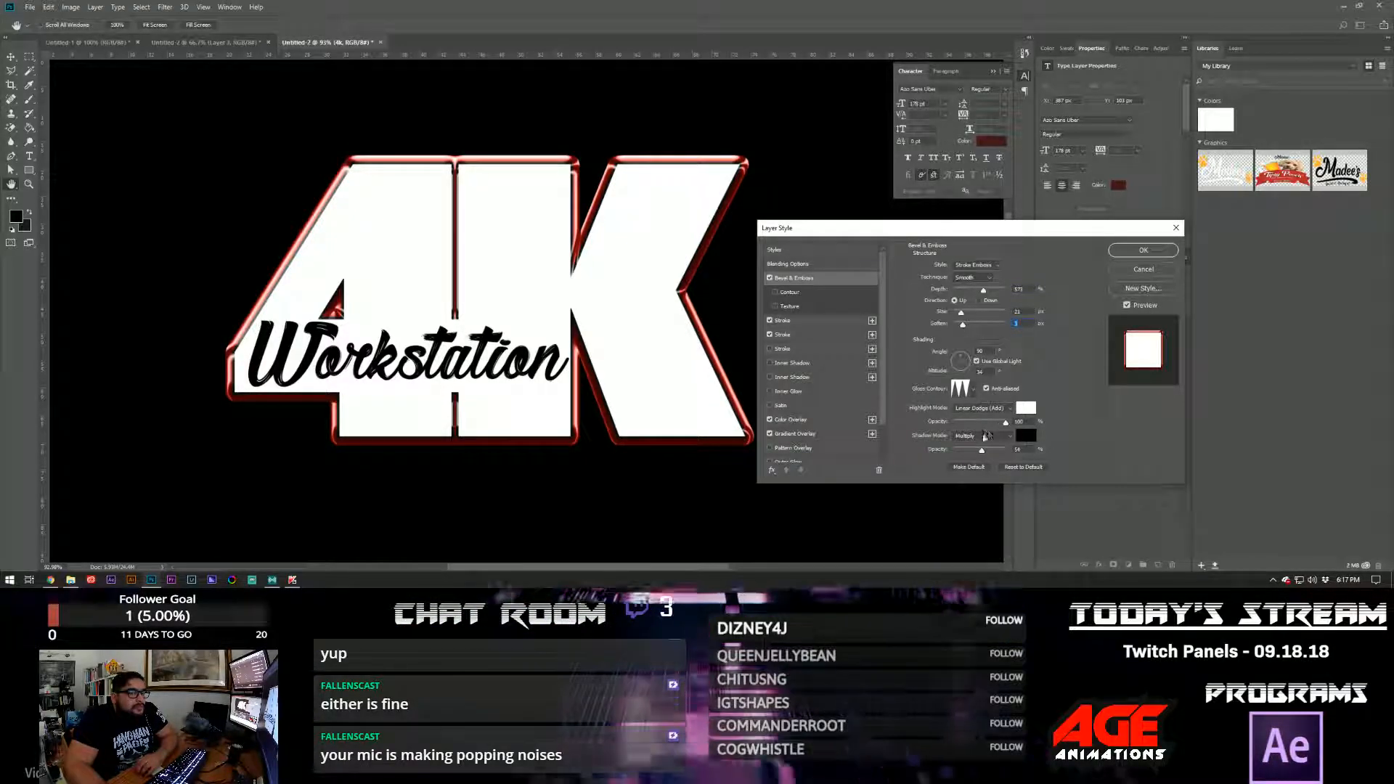
{"action": "left_click_drag", "start_coordinate": [1005, 423], "coordinate": [990, 421]}
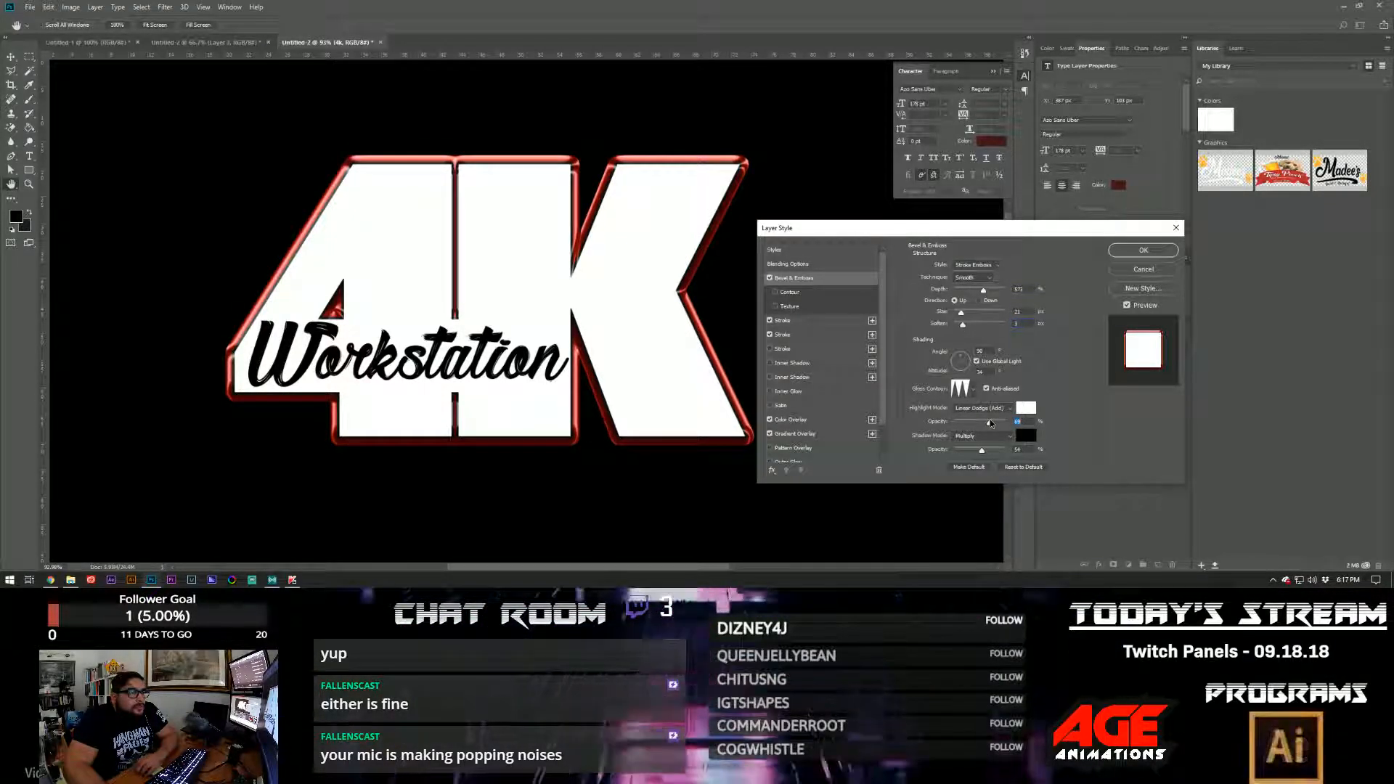
{"action": "left_click", "coordinate": [1143, 249]}
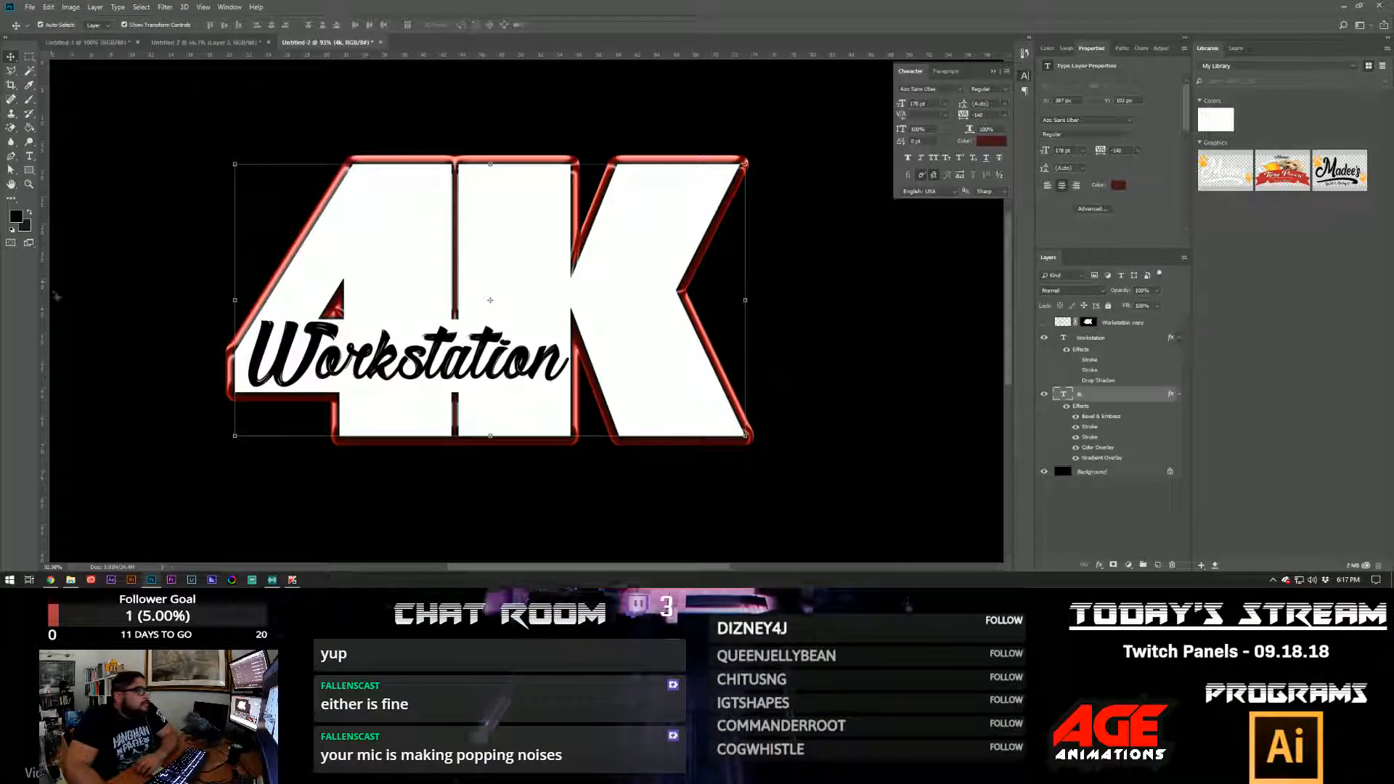
- Try the Komika Axis font on the Workstation text and shift the text slightly down over the 4K lettering
{"action": "key", "text": "z"}
{"action": "left_click_drag", "start_coordinate": [677, 281], "coordinate": [624, 289]}
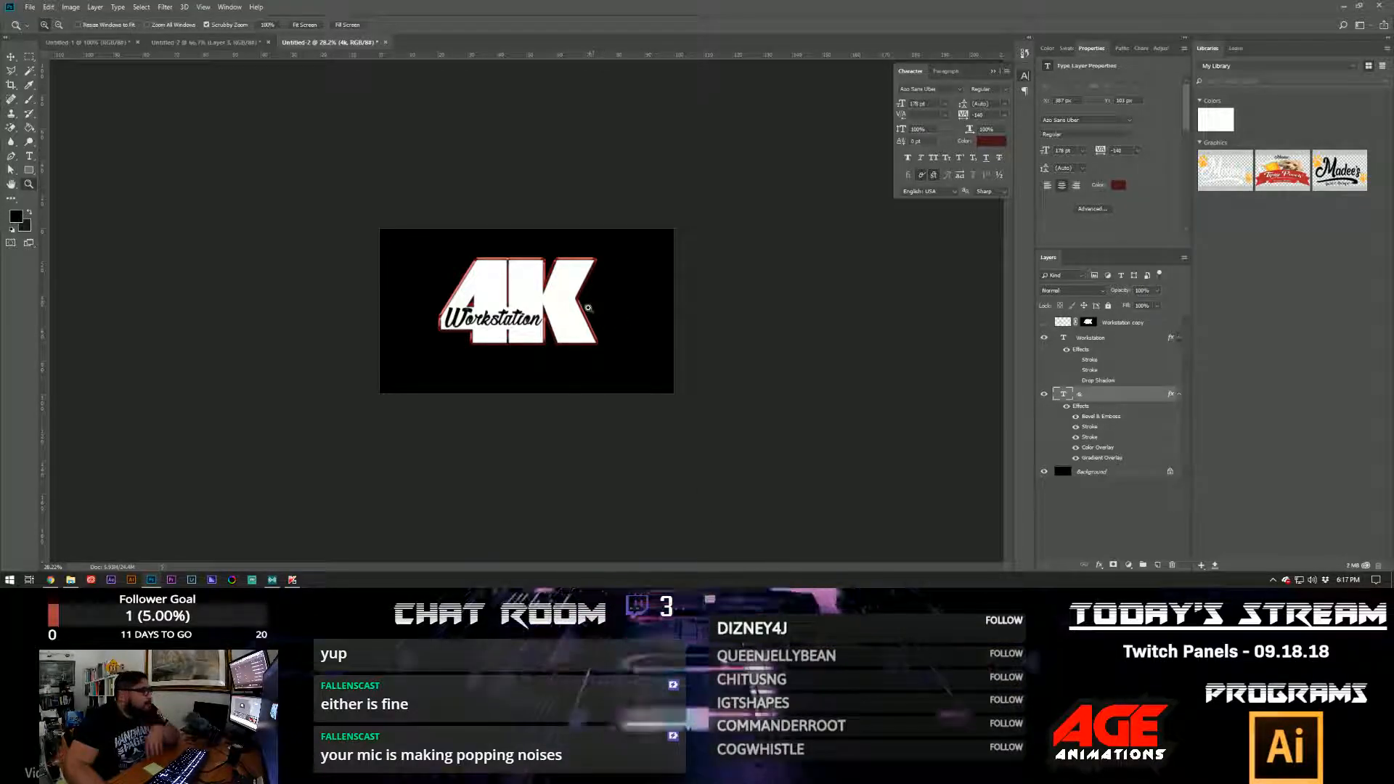
{"action": "left_click_drag", "start_coordinate": [588, 308], "coordinate": [635, 307]}
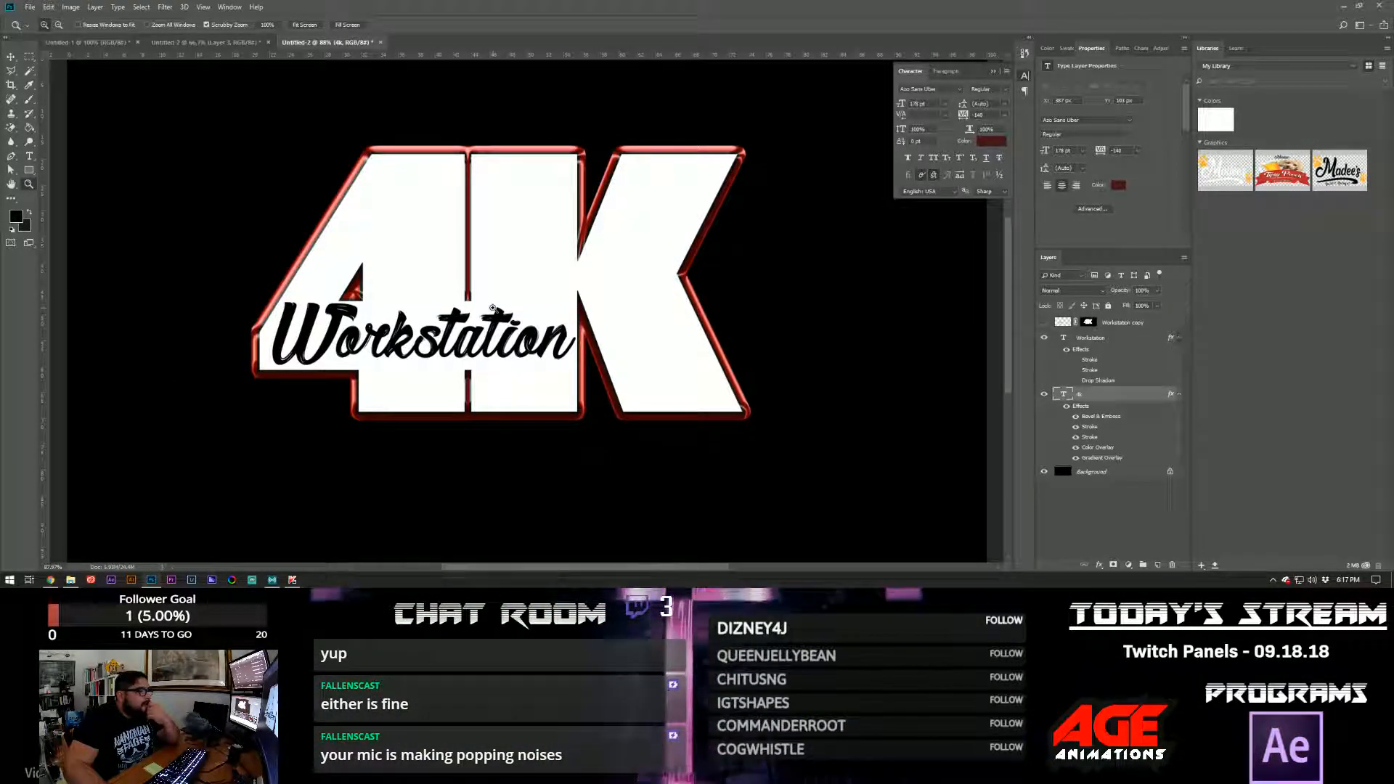
{"action": "left_click", "coordinate": [11, 58]}
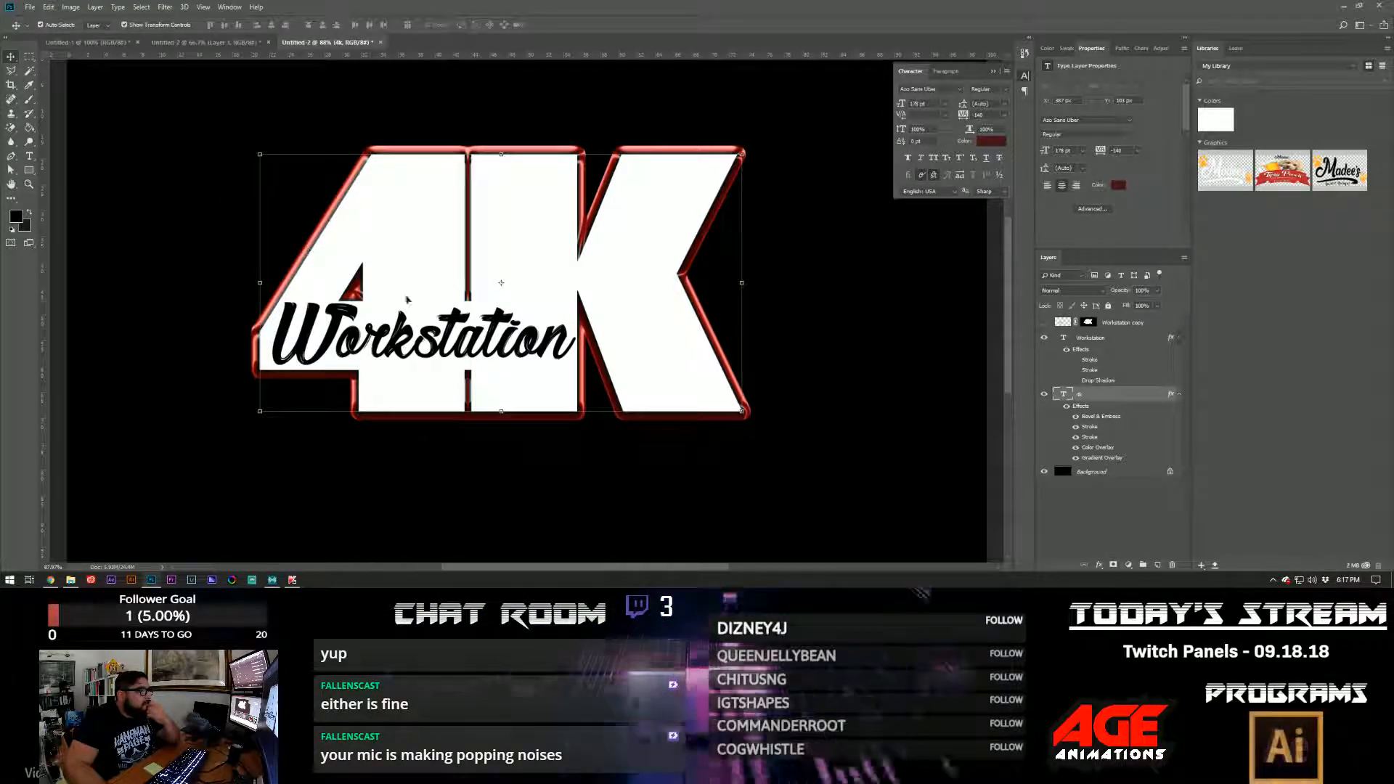
{"action": "left_click", "coordinate": [457, 340]}
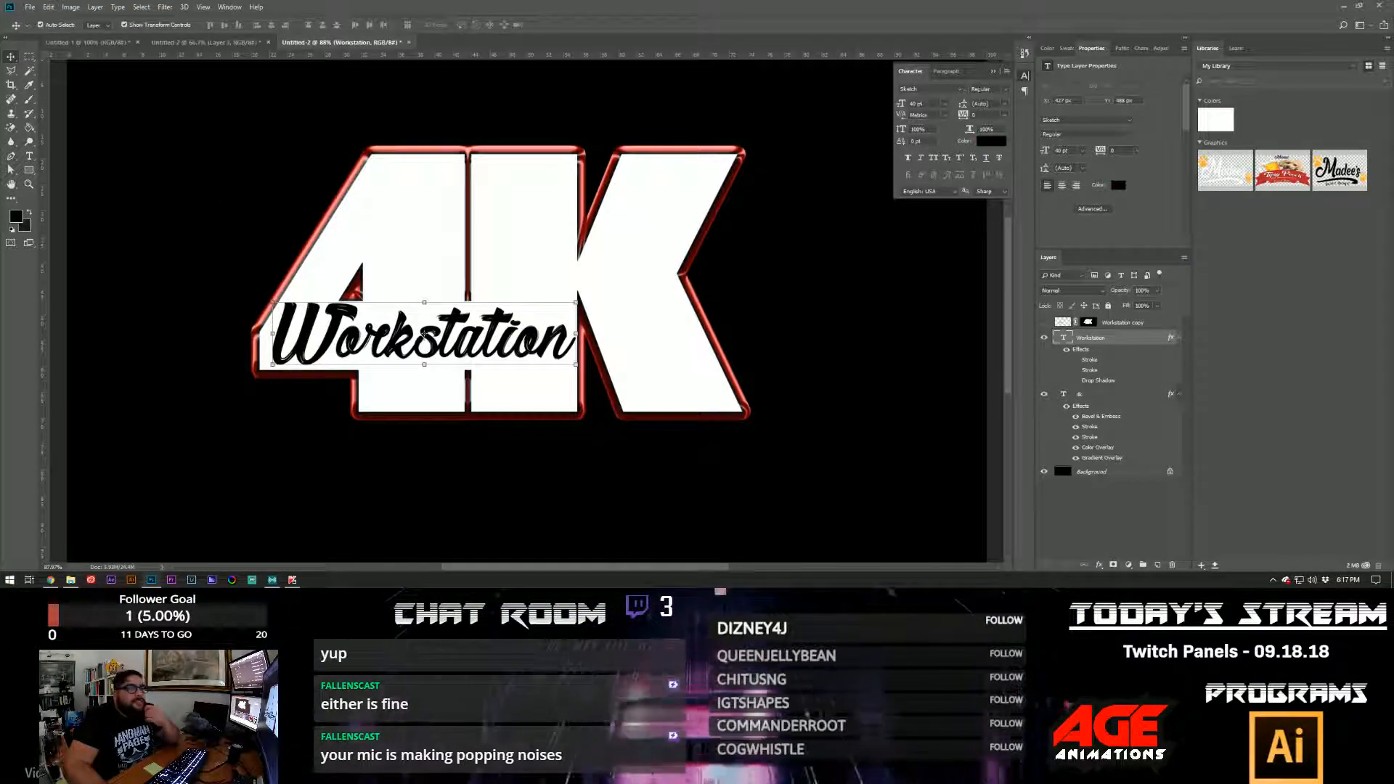
{"action": "left_click", "coordinate": [960, 89]}
{"action": "scroll", "coordinate": [1044, 312], "scroll_direction": "down", "scroll_amount": 10}
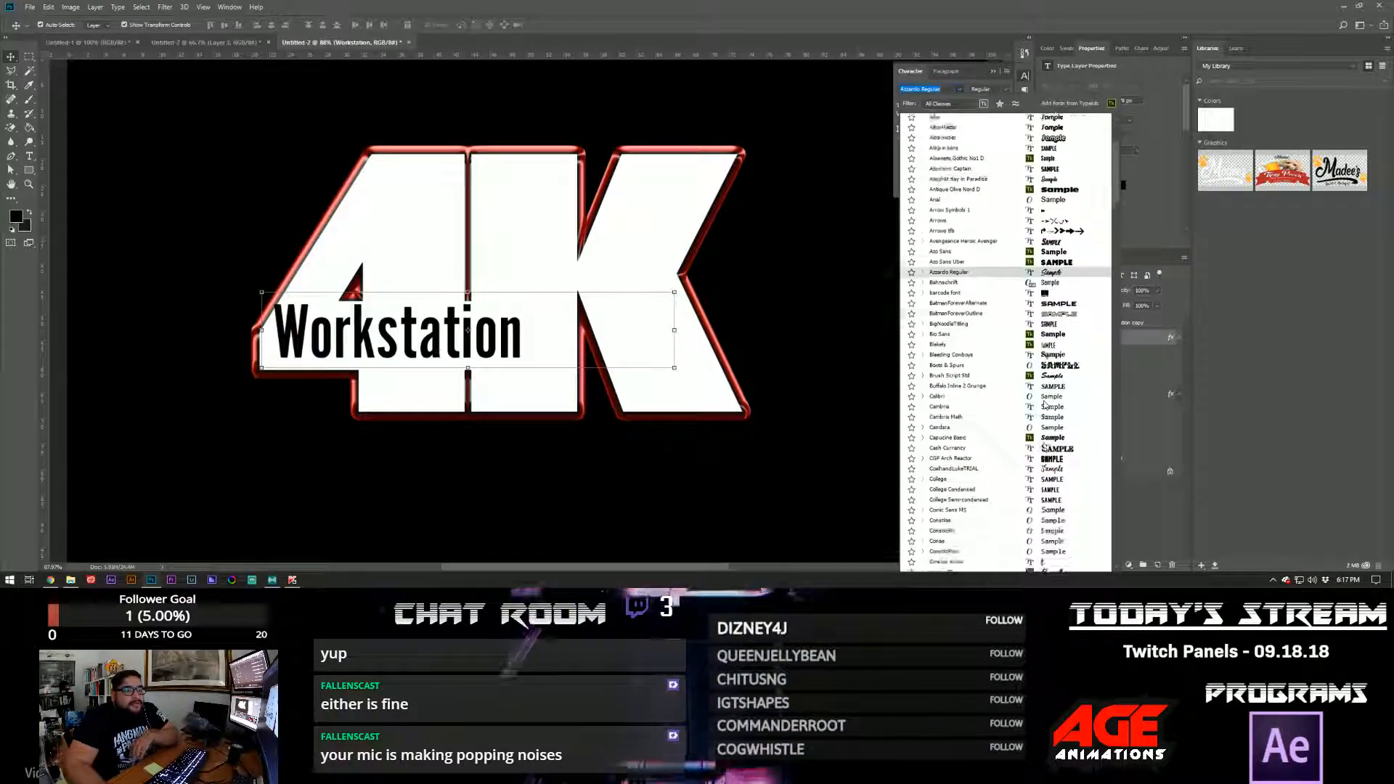
{"action": "scroll", "coordinate": [1044, 448], "scroll_direction": "down", "scroll_amount": 12}
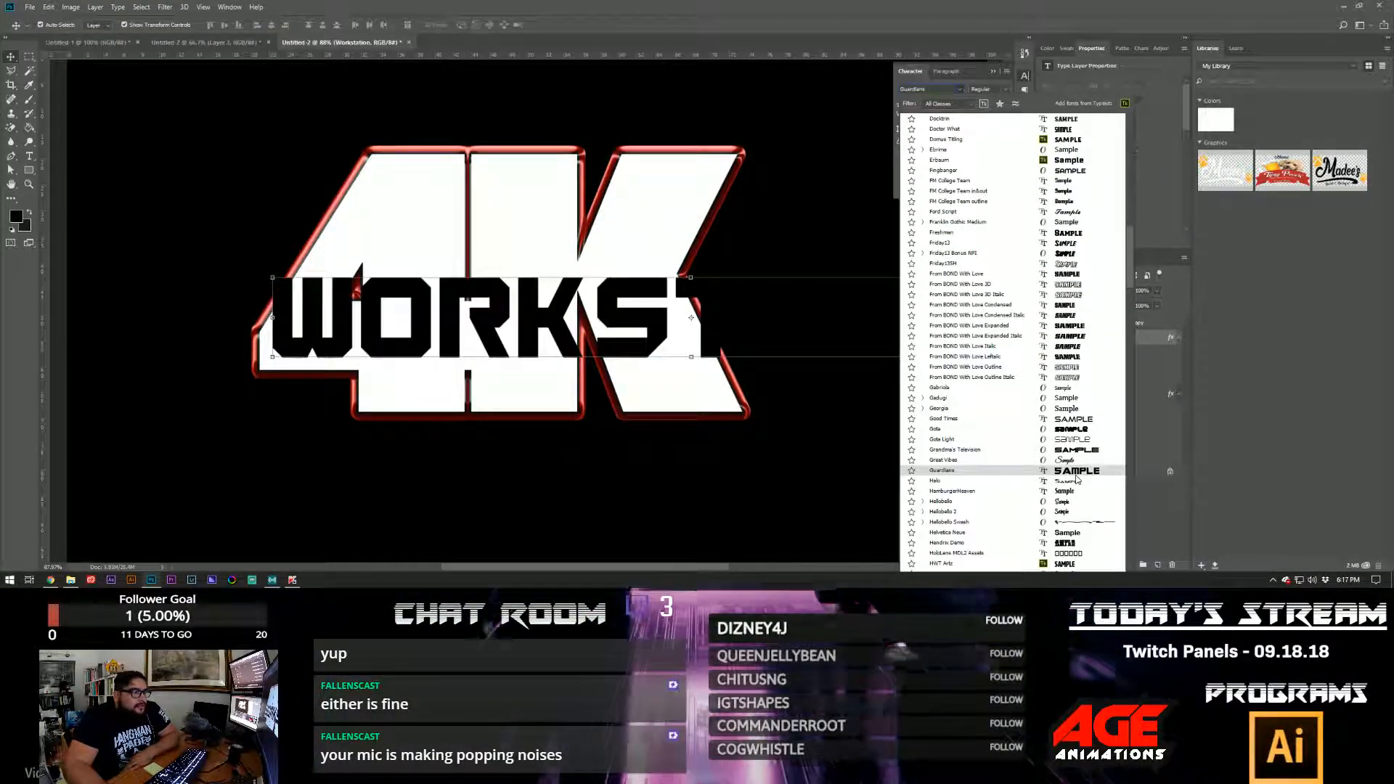
{"action": "scroll", "coordinate": [1077, 479], "scroll_direction": "down", "scroll_amount": 4}
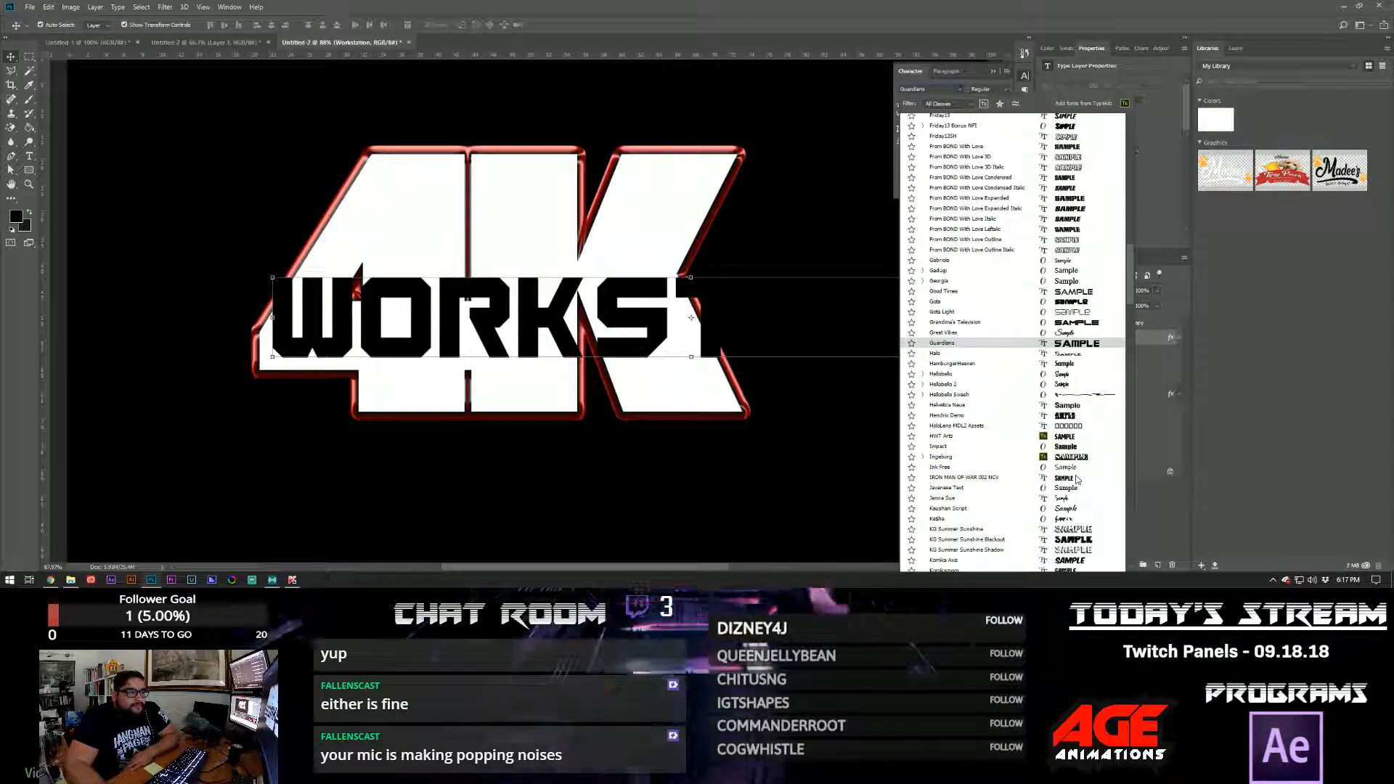
{"action": "scroll", "coordinate": [1076, 479], "scroll_direction": "down", "scroll_amount": 4}
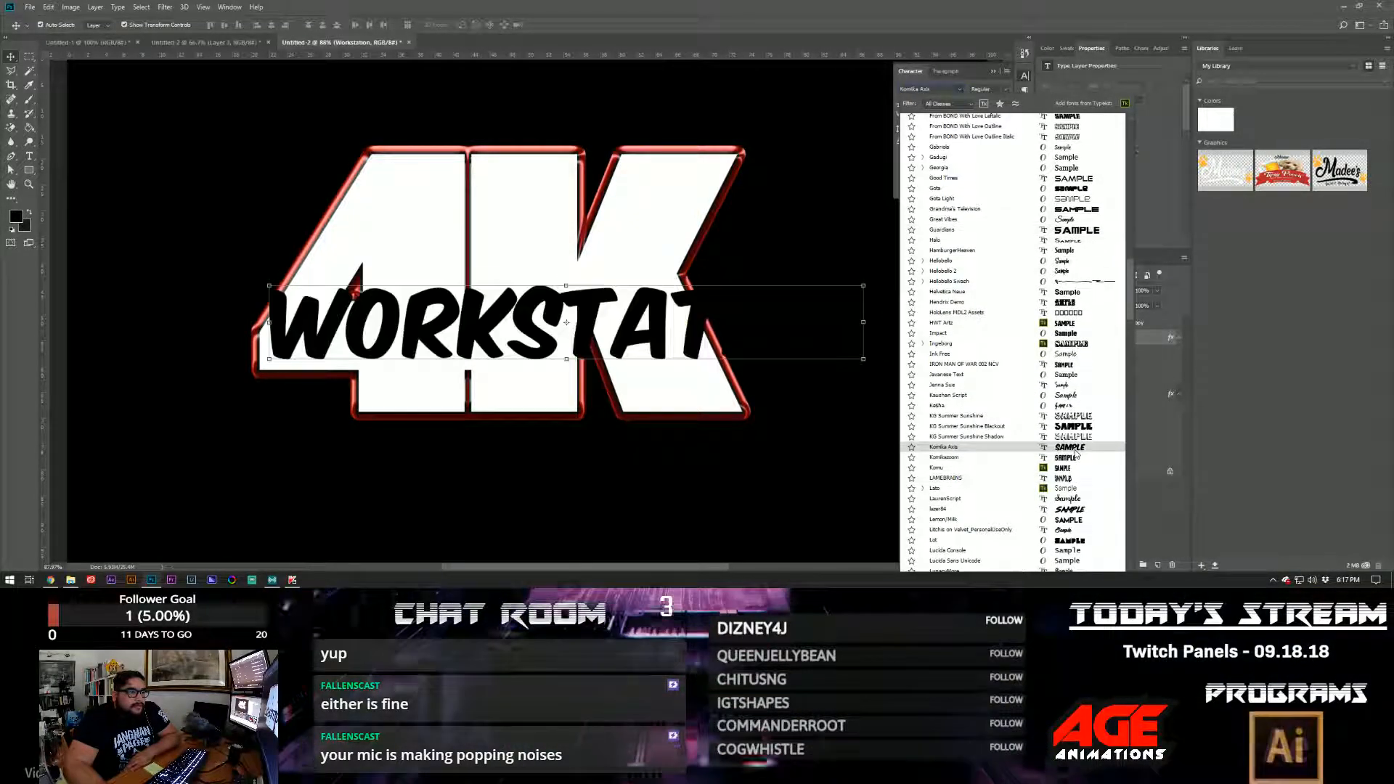
{"action": "left_click", "coordinate": [1077, 451]}
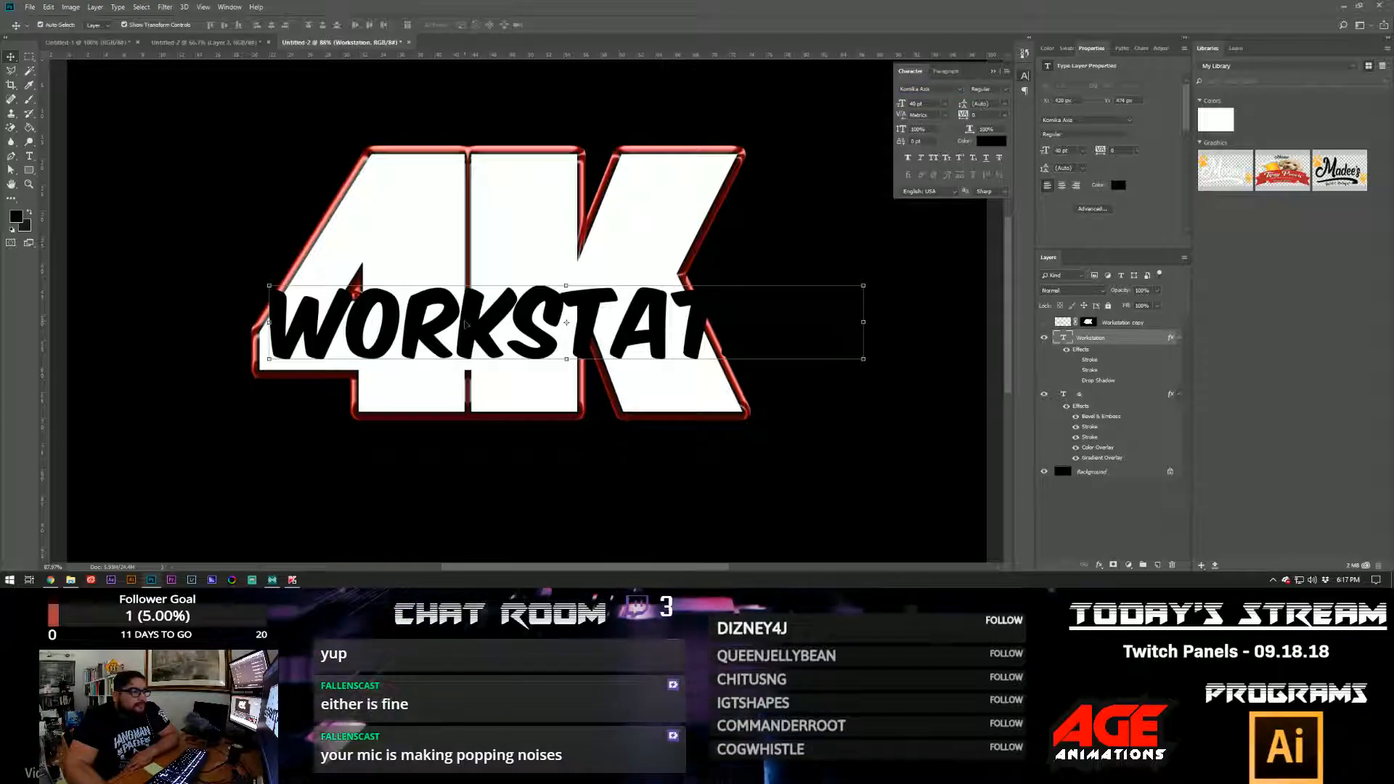
{"action": "left_click_drag", "start_coordinate": [507, 321], "coordinate": [503, 329]}
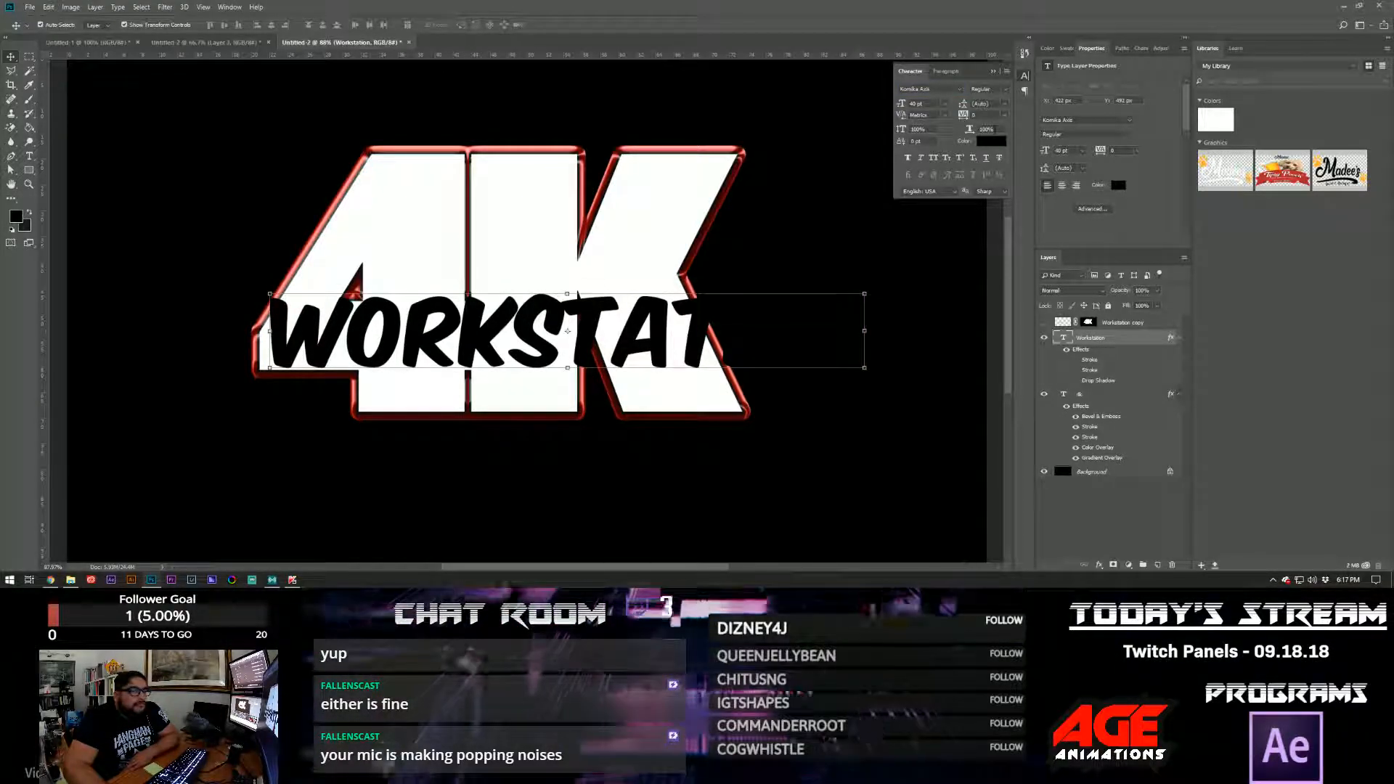
- Change the Workstation text's font to Super Retro M54 and nudge it lower across the 4K lettering
{"action": "left_click", "coordinate": [960, 89]}
{"action": "left_click_drag", "start_coordinate": [1130, 166], "coordinate": [1134, 468]}
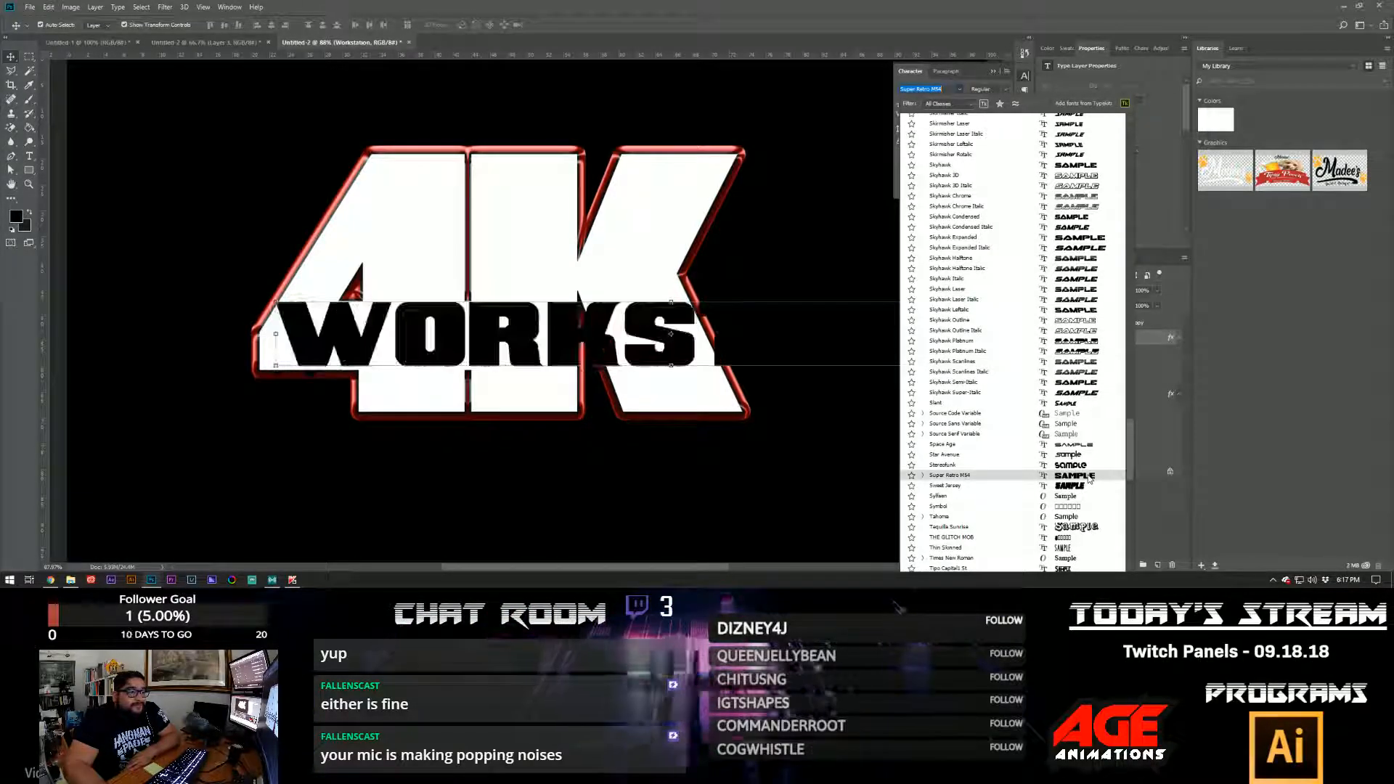
{"action": "left_click", "coordinate": [1089, 475]}
{"action": "left_click_drag", "start_coordinate": [580, 339], "coordinate": [579, 340]}
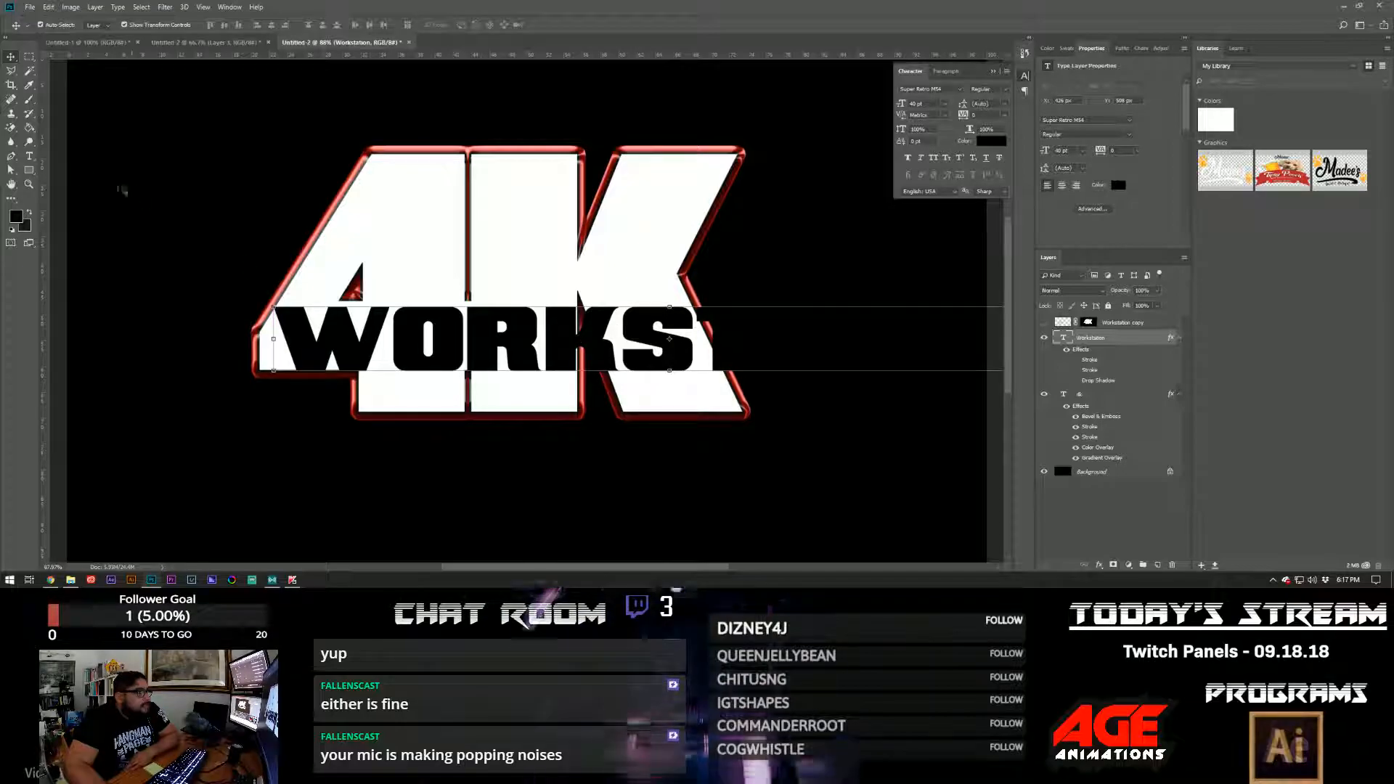
- Recolour the letters TATION in the Workstation text white and commit the text edit
{"action": "left_click", "coordinate": [30, 156]}
{"action": "left_click_drag", "start_coordinate": [696, 336], "coordinate": [1036, 320]}
{"action": "left_click", "coordinate": [991, 142]}
{"action": "left_click_drag", "start_coordinate": [218, 160], "coordinate": [130, 135]}
{"action": "left_click", "coordinate": [371, 131]}
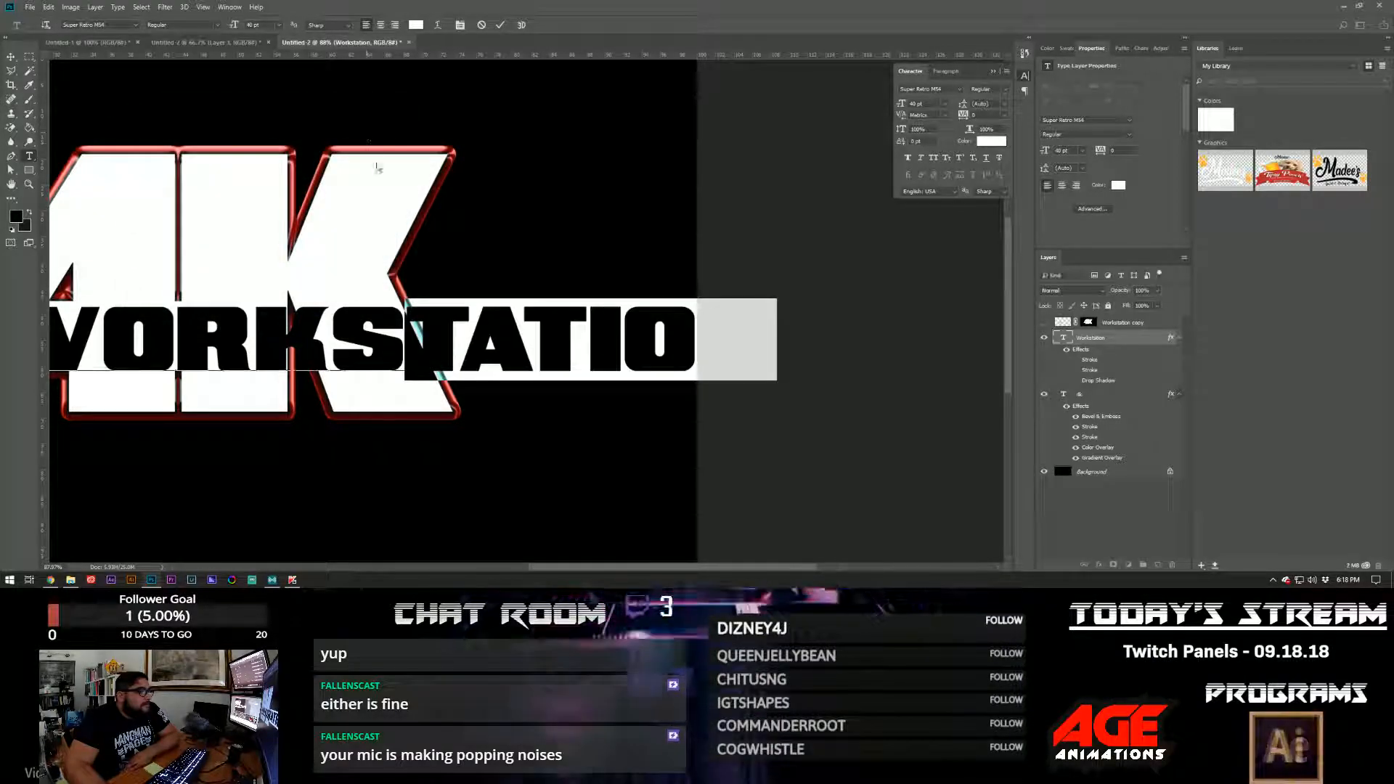
{"action": "key", "text": "ctrl+Return"}
{"action": "key", "text": "v"}
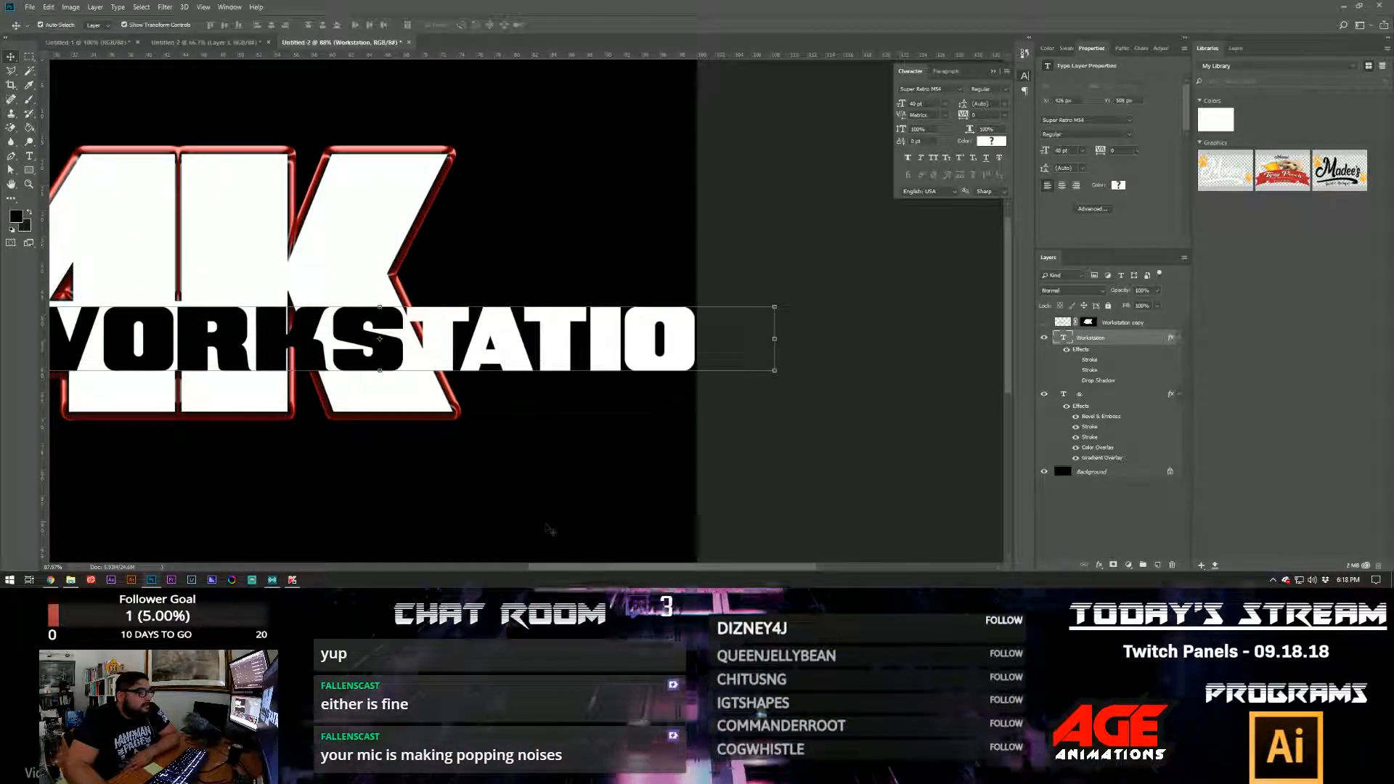
- Hide all layer effects on the 4K text and set its text colour to white
{"action": "left_click_drag", "start_coordinate": [570, 570], "coordinate": [487, 570]}
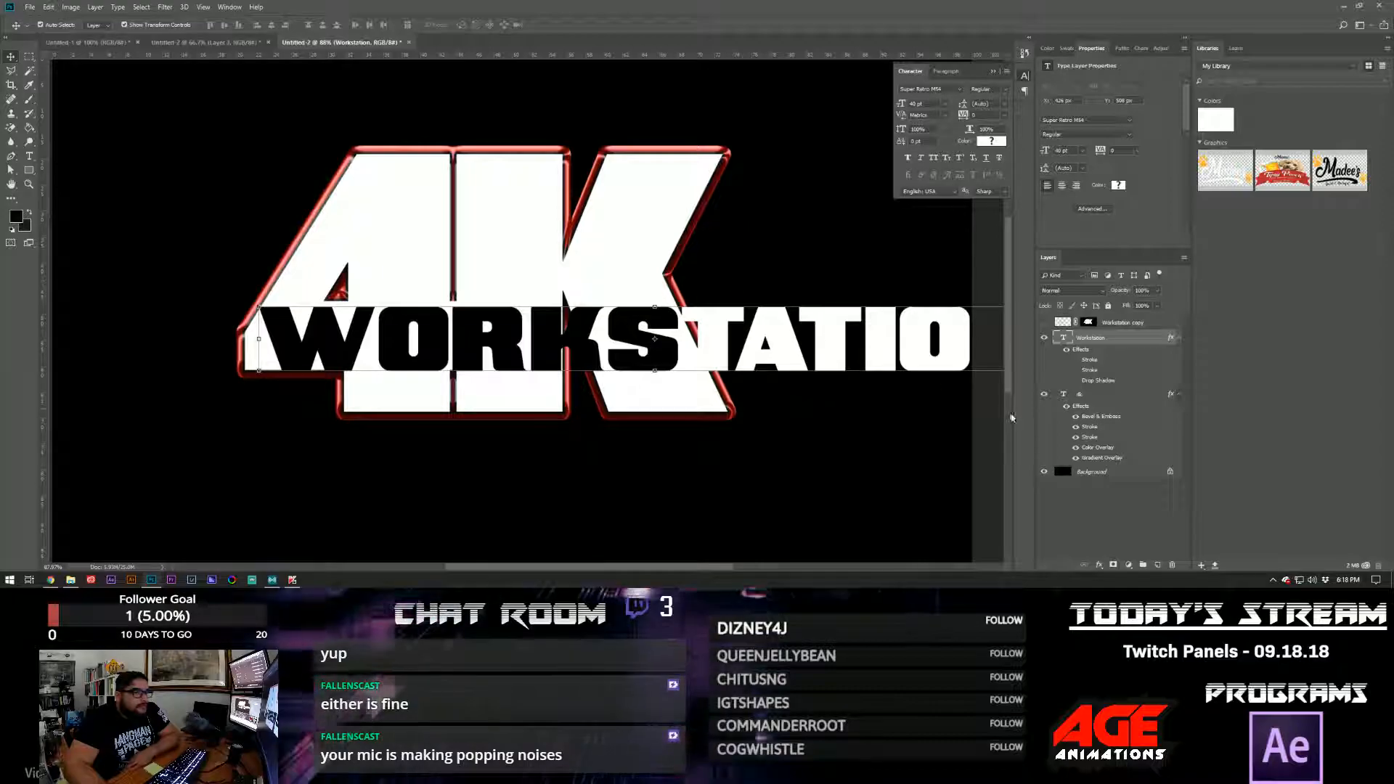
{"action": "left_click_drag", "start_coordinate": [1078, 458], "coordinate": [1078, 459]}
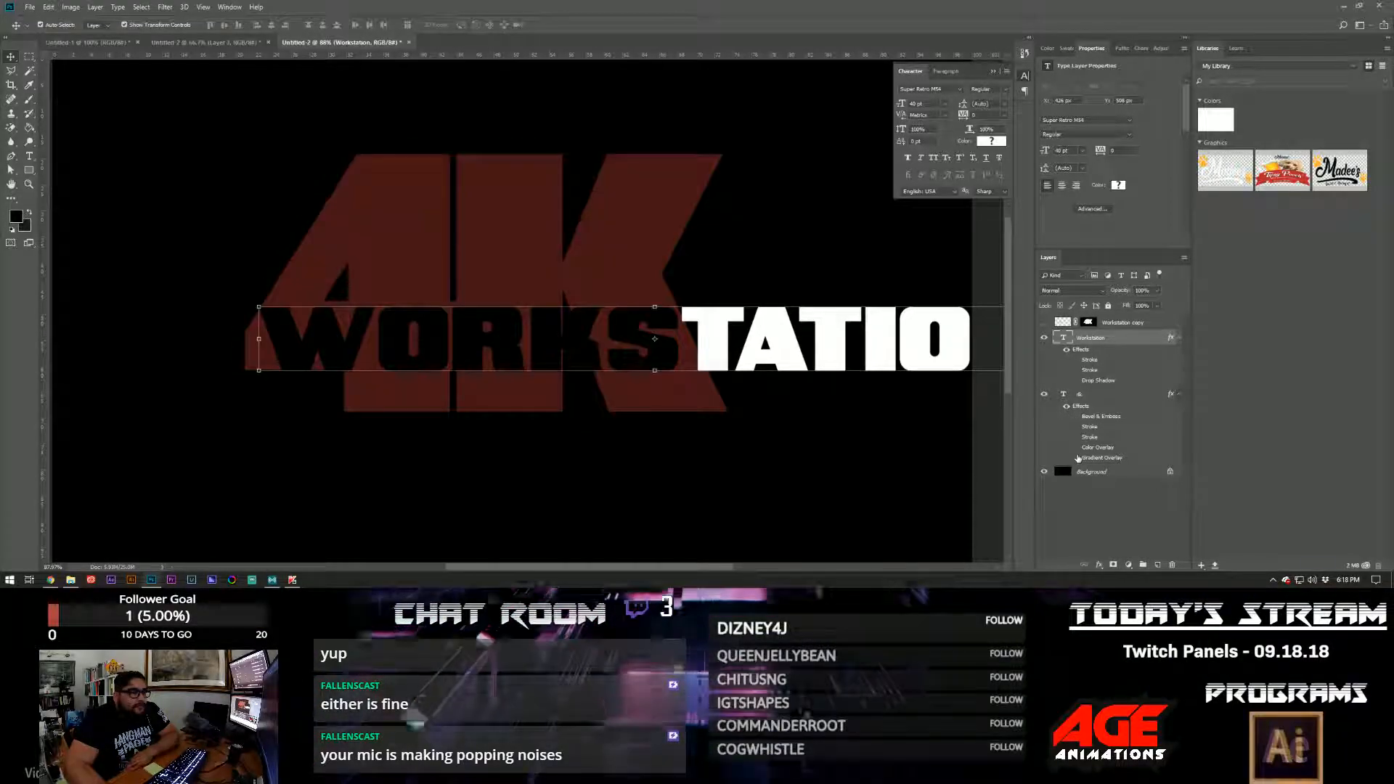
{"action": "left_click", "coordinate": [1087, 394]}
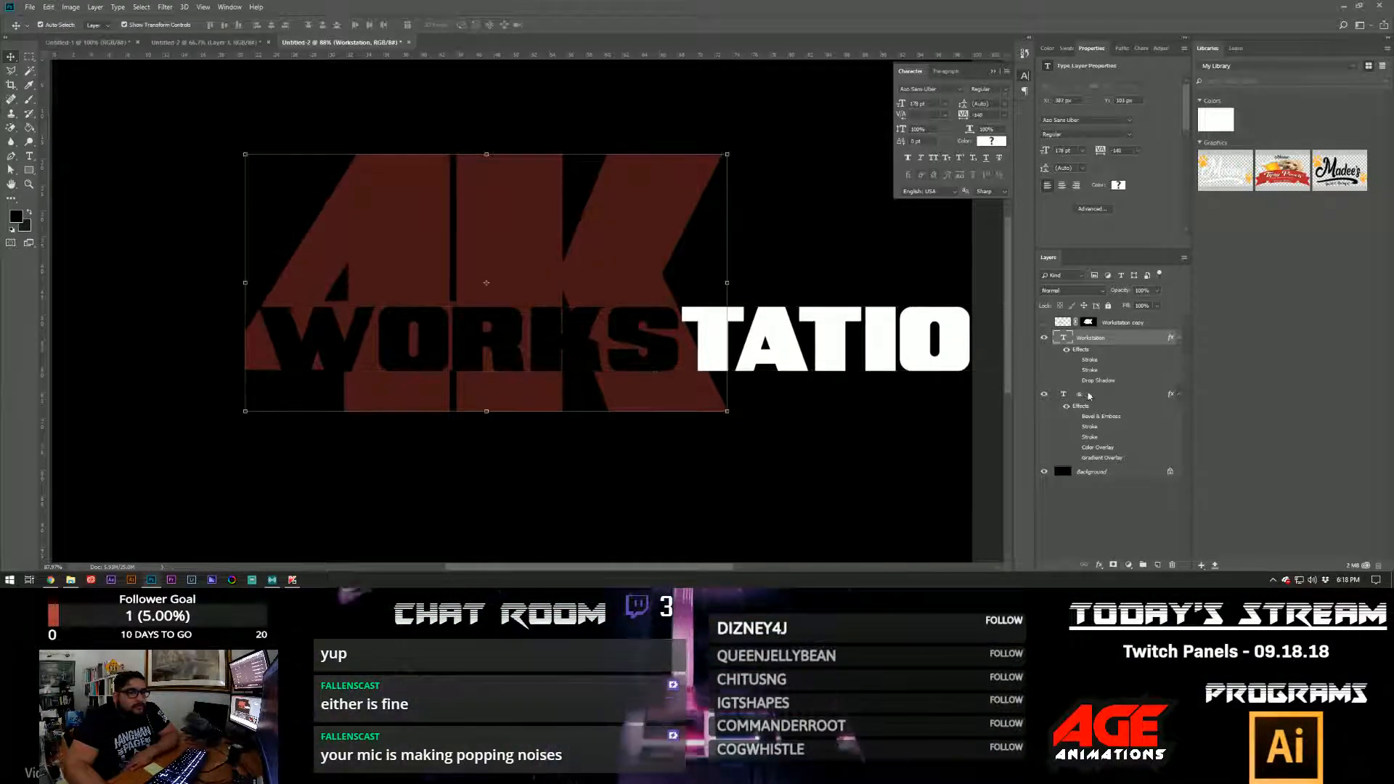
{"action": "left_click", "coordinate": [991, 142]}
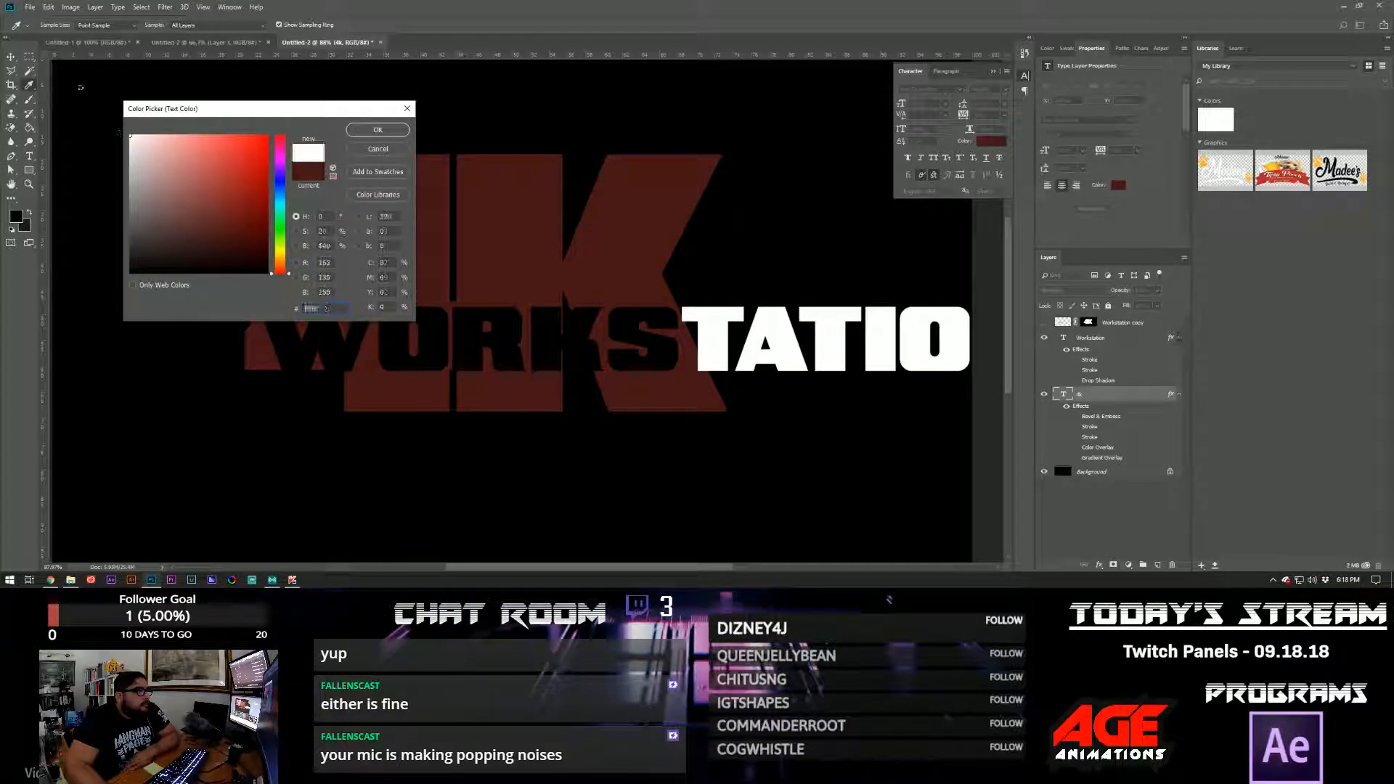
{"action": "left_click_drag", "start_coordinate": [83, 91], "coordinate": [81, 90]}
{"action": "left_click", "coordinate": [357, 129]}
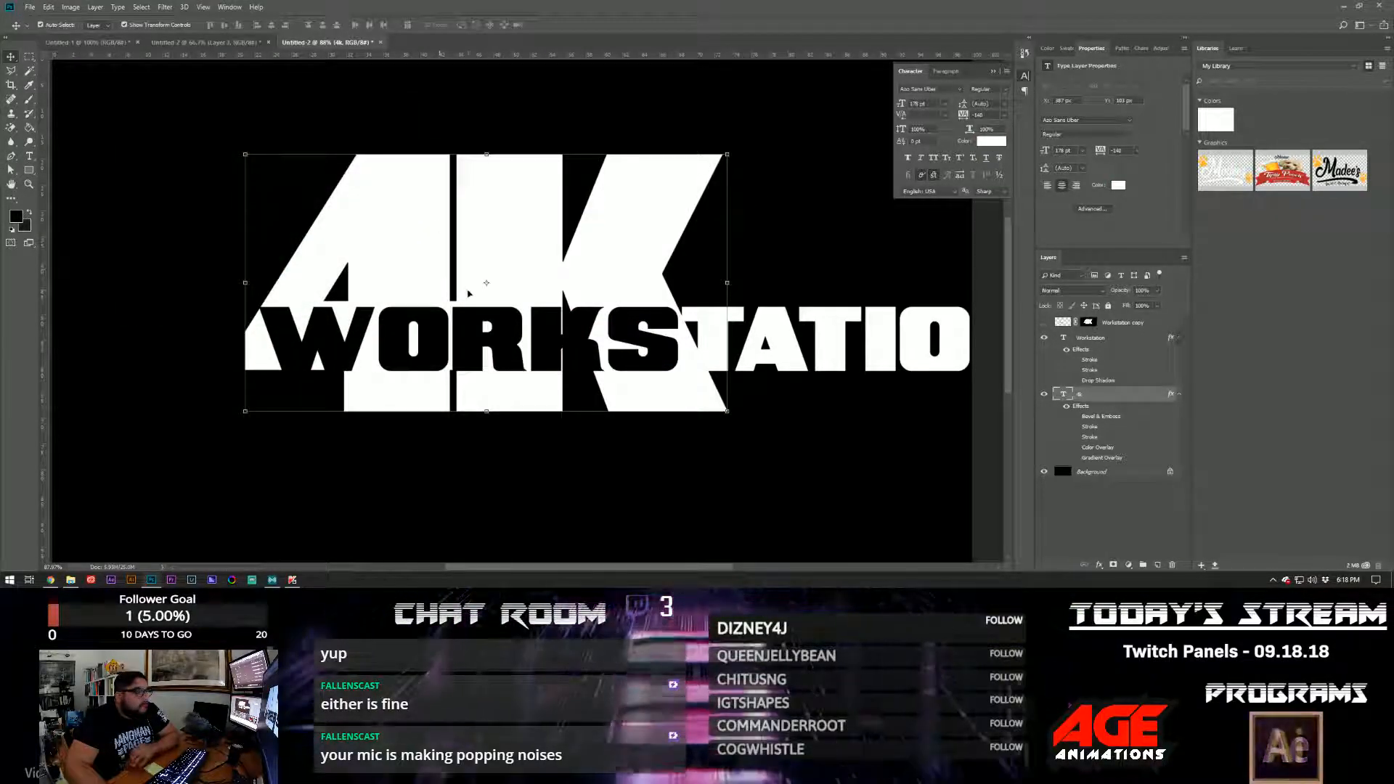
- Move the 4K and Workstation texts together toward the canvas's left edge, then fine-tune Workstation's position across the lower part of 4K
{"action": "left_click_drag", "start_coordinate": [785, 352], "coordinate": [606, 349]}
{"action": "left_click", "coordinate": [577, 469]}
{"action": "scroll", "coordinate": [524, 483], "scroll_direction": "up", "scroll_amount": 1}
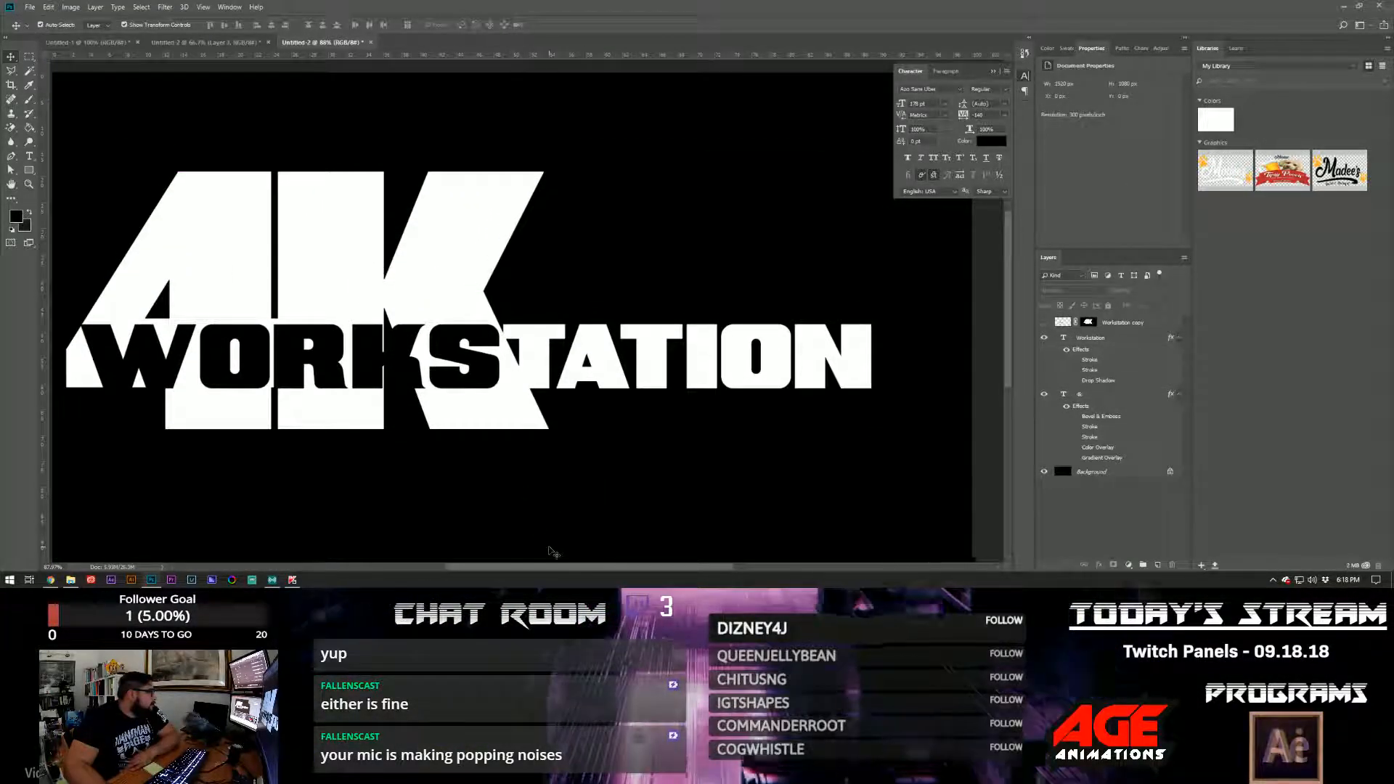
{"action": "left_click_drag", "start_coordinate": [408, 367], "coordinate": [456, 361]}
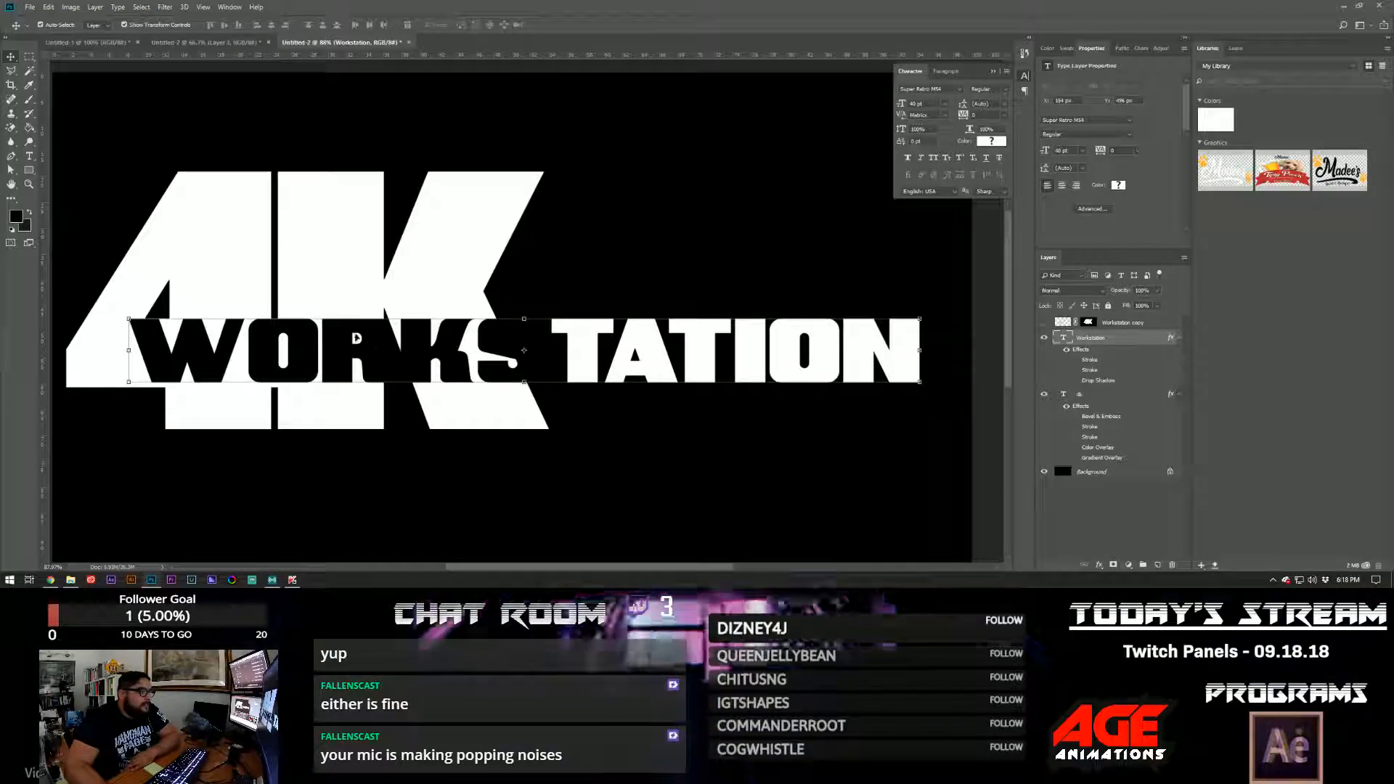
{"action": "left_click_drag", "start_coordinate": [378, 343], "coordinate": [377, 348]}
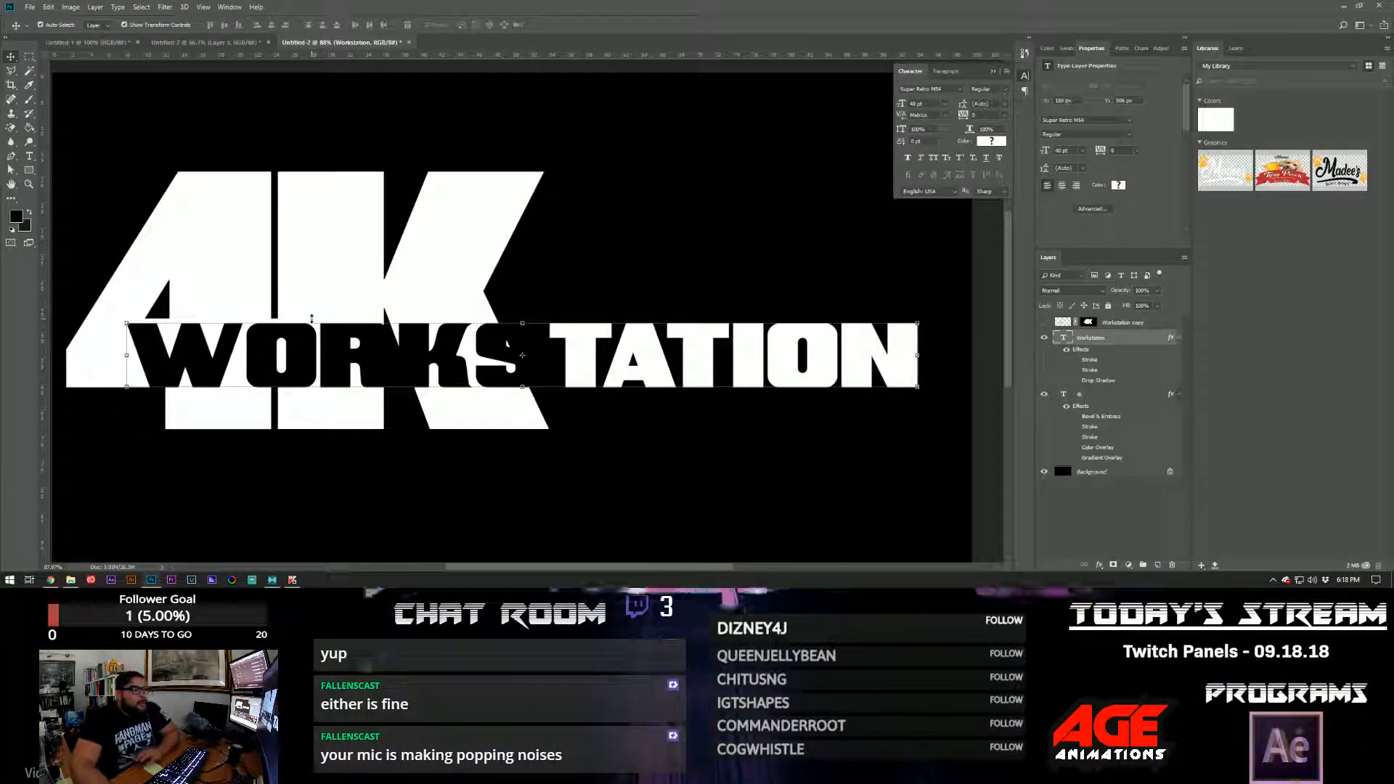
{"action": "left_click_drag", "start_coordinate": [339, 356], "coordinate": [296, 350]}
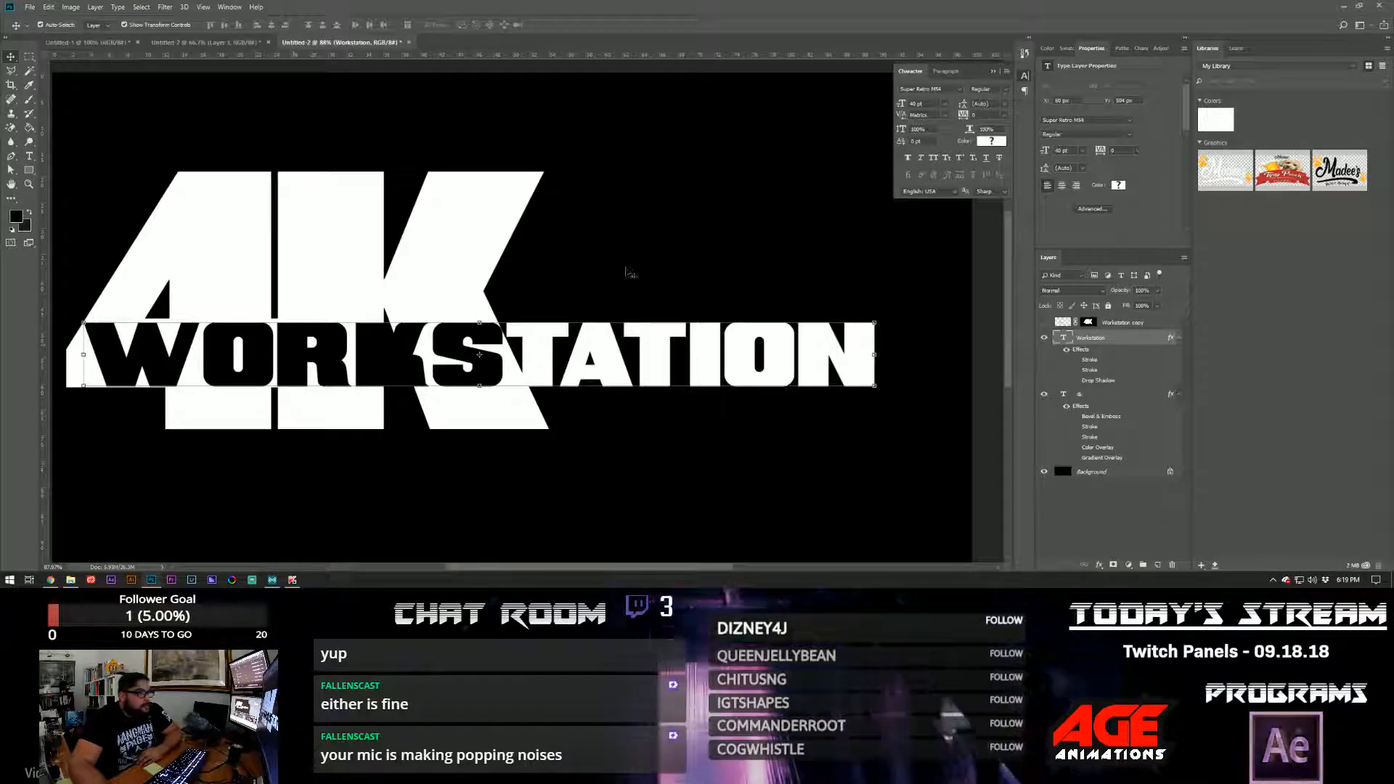
{"action": "left_click", "coordinate": [634, 266]}
- Recolour the letters TATION in the Workstation text red, e43232, and commit the change
{"action": "left_click", "coordinate": [30, 185]}
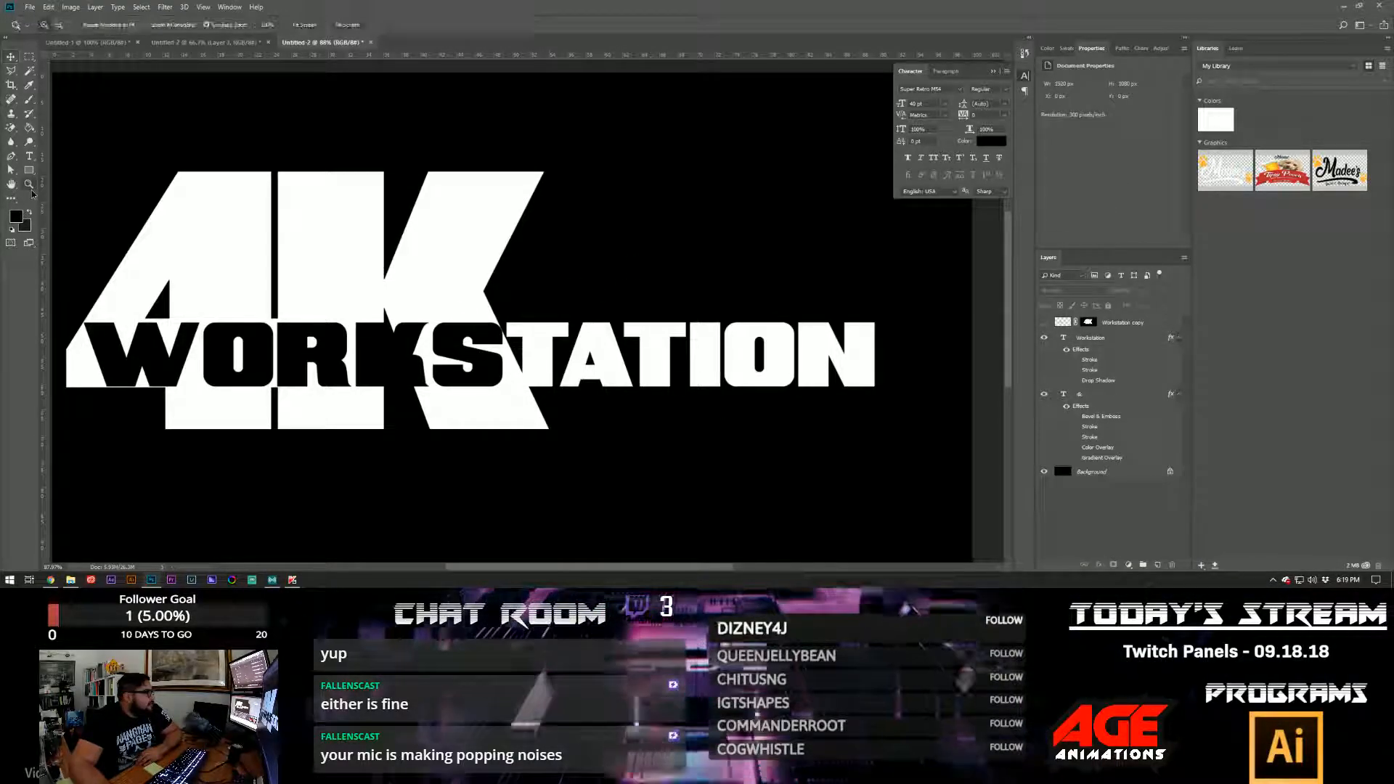
{"action": "left_click_drag", "start_coordinate": [509, 288], "coordinate": [472, 275]}
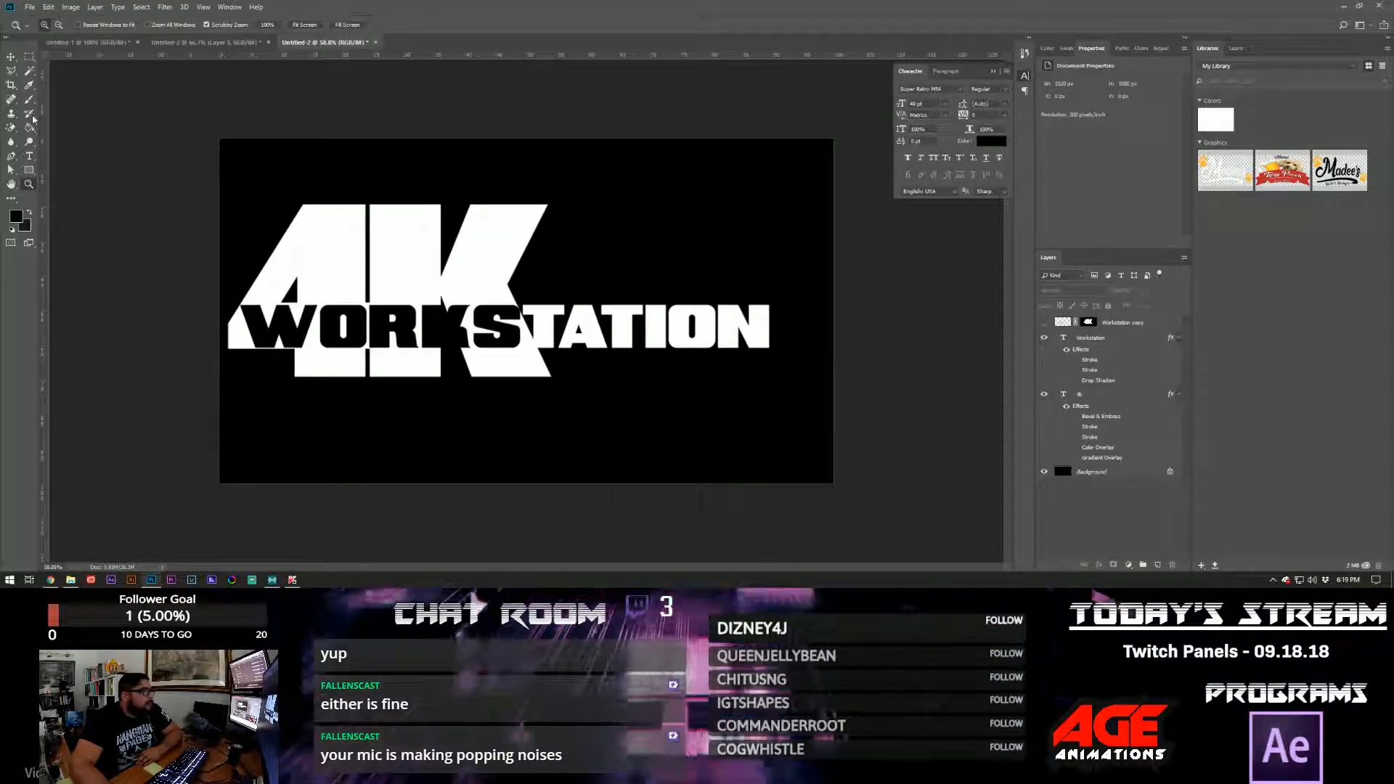
{"action": "key", "text": "t"}
{"action": "left_click", "coordinate": [522, 325]}
{"action": "left_click_drag", "start_coordinate": [523, 313], "coordinate": [908, 315]}
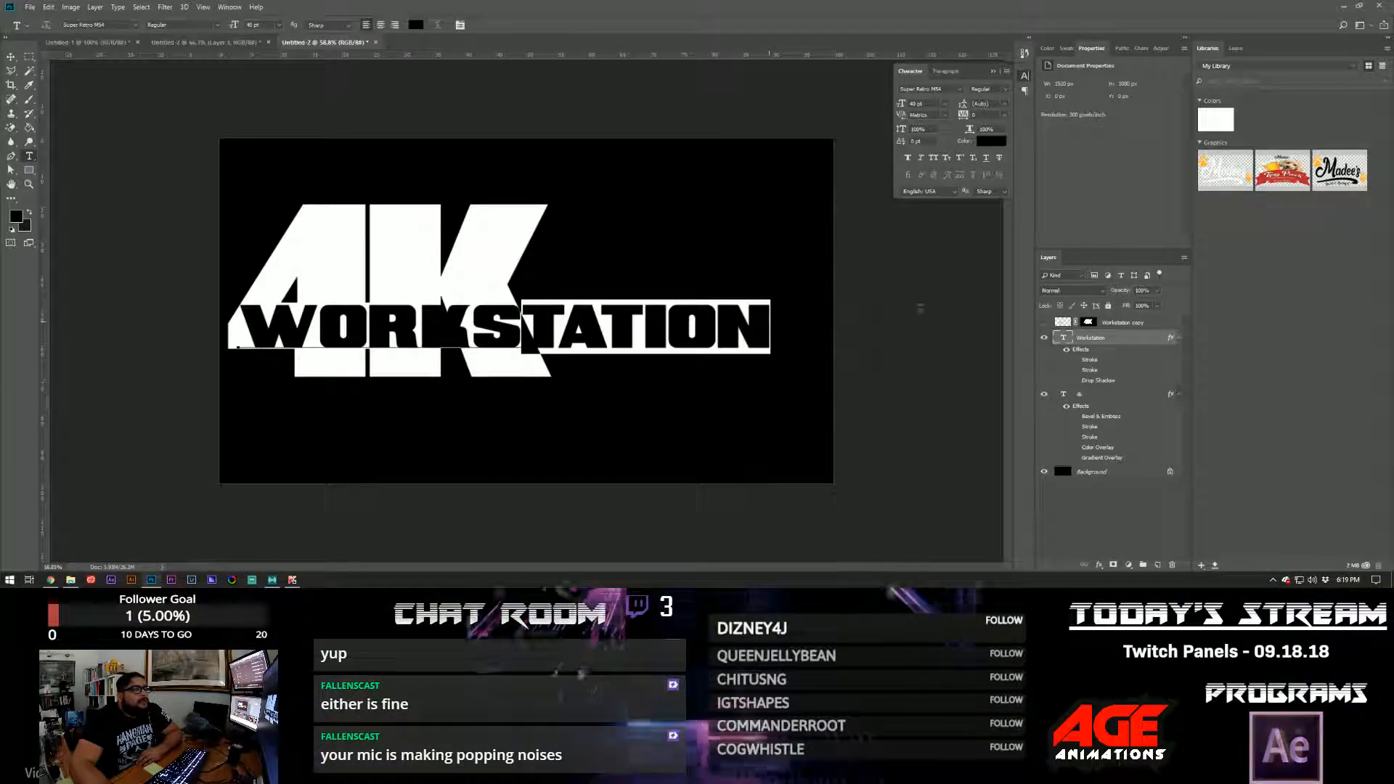
{"action": "left_click", "coordinate": [416, 25]}
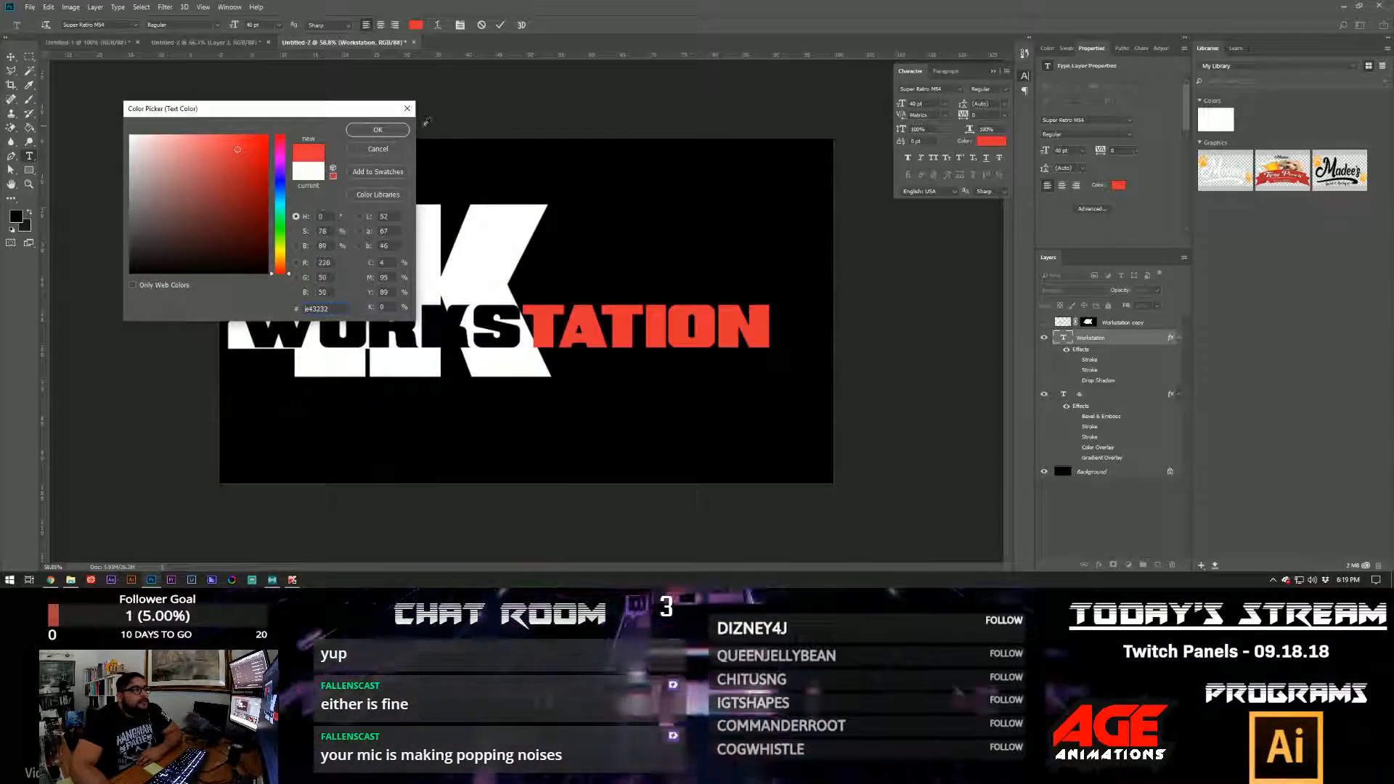
{"action": "left_click", "coordinate": [377, 129]}
{"action": "left_click", "coordinate": [16, 57]}
{"action": "left_click", "coordinate": [123, 160]}
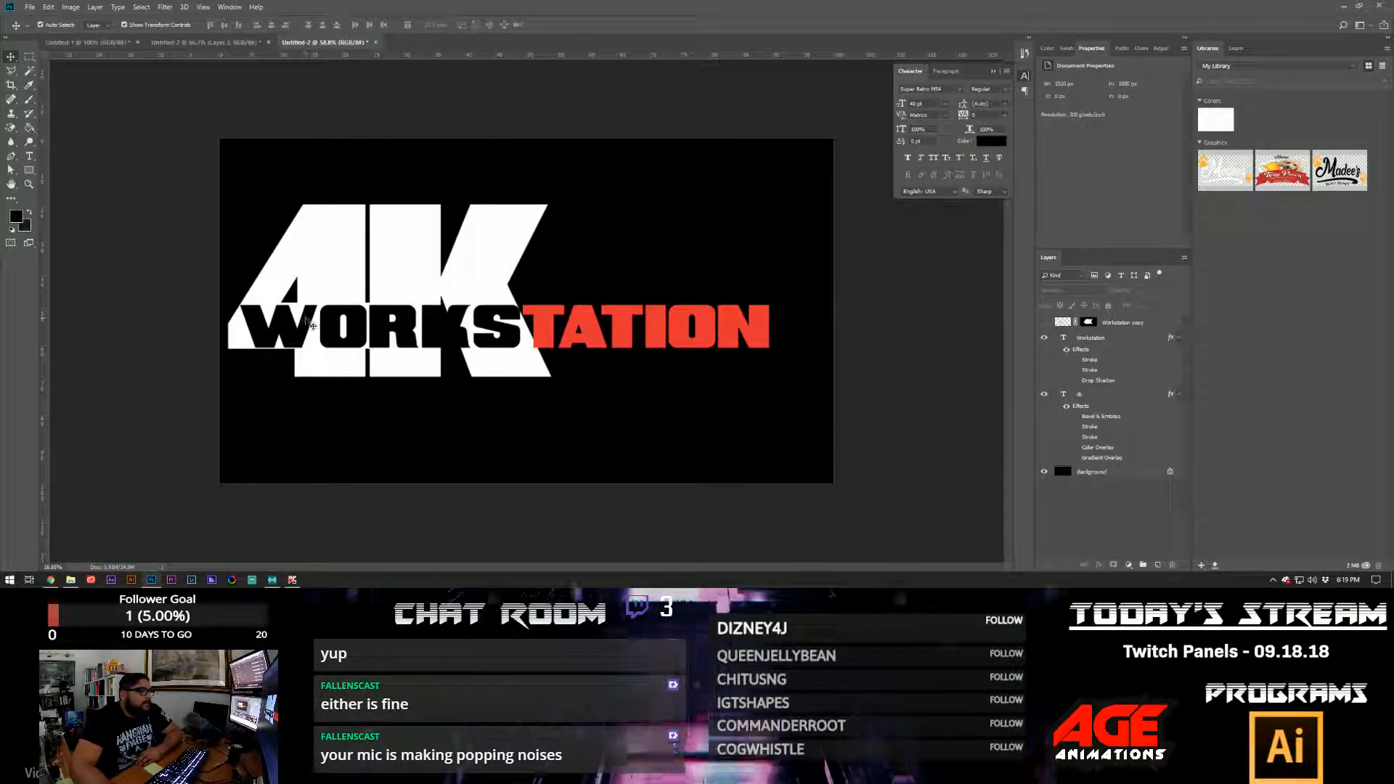
- Browse the font list and change the Workstation text's font to Lot
{"action": "left_click", "coordinate": [959, 89]}
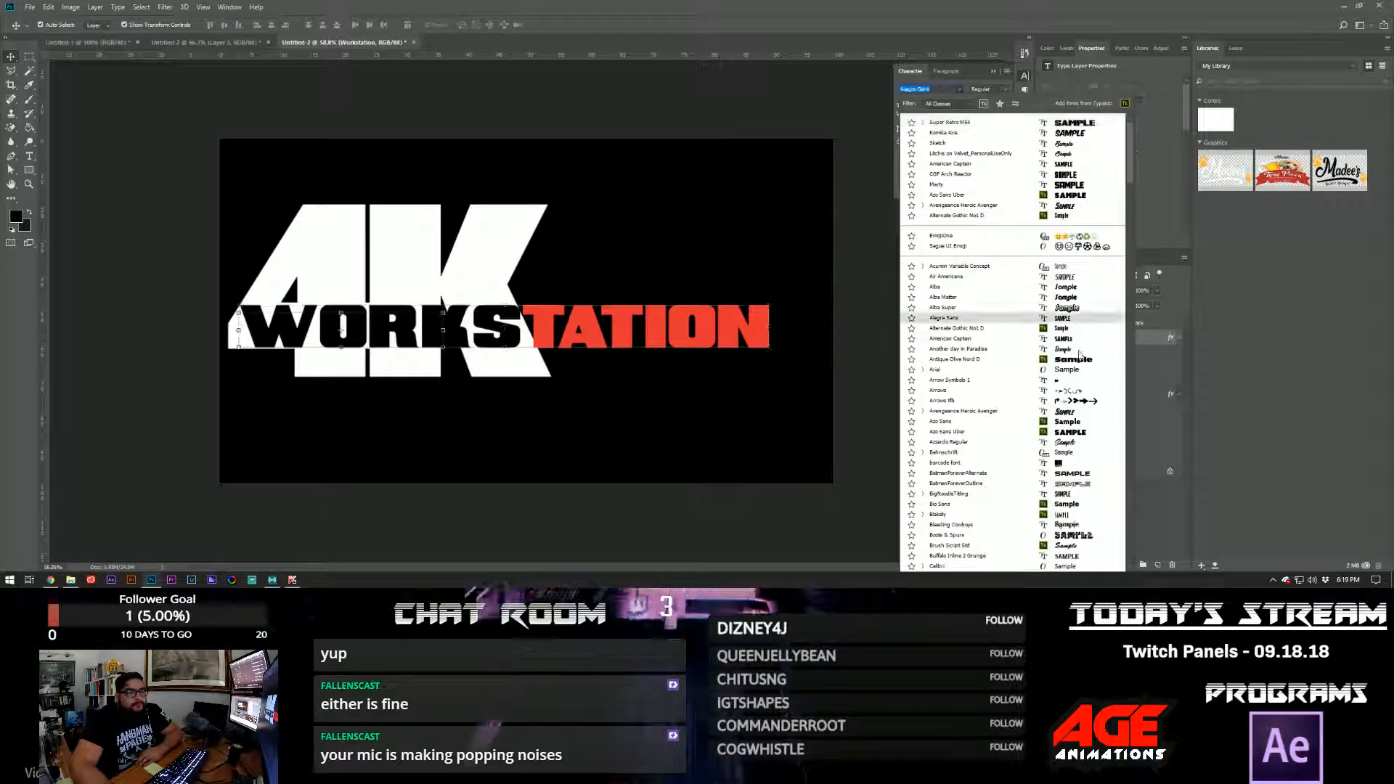
{"action": "scroll", "coordinate": [1079, 357], "scroll_direction": "down", "scroll_amount": 12}
{"action": "scroll", "coordinate": [1080, 358], "scroll_direction": "down", "scroll_amount": 14}
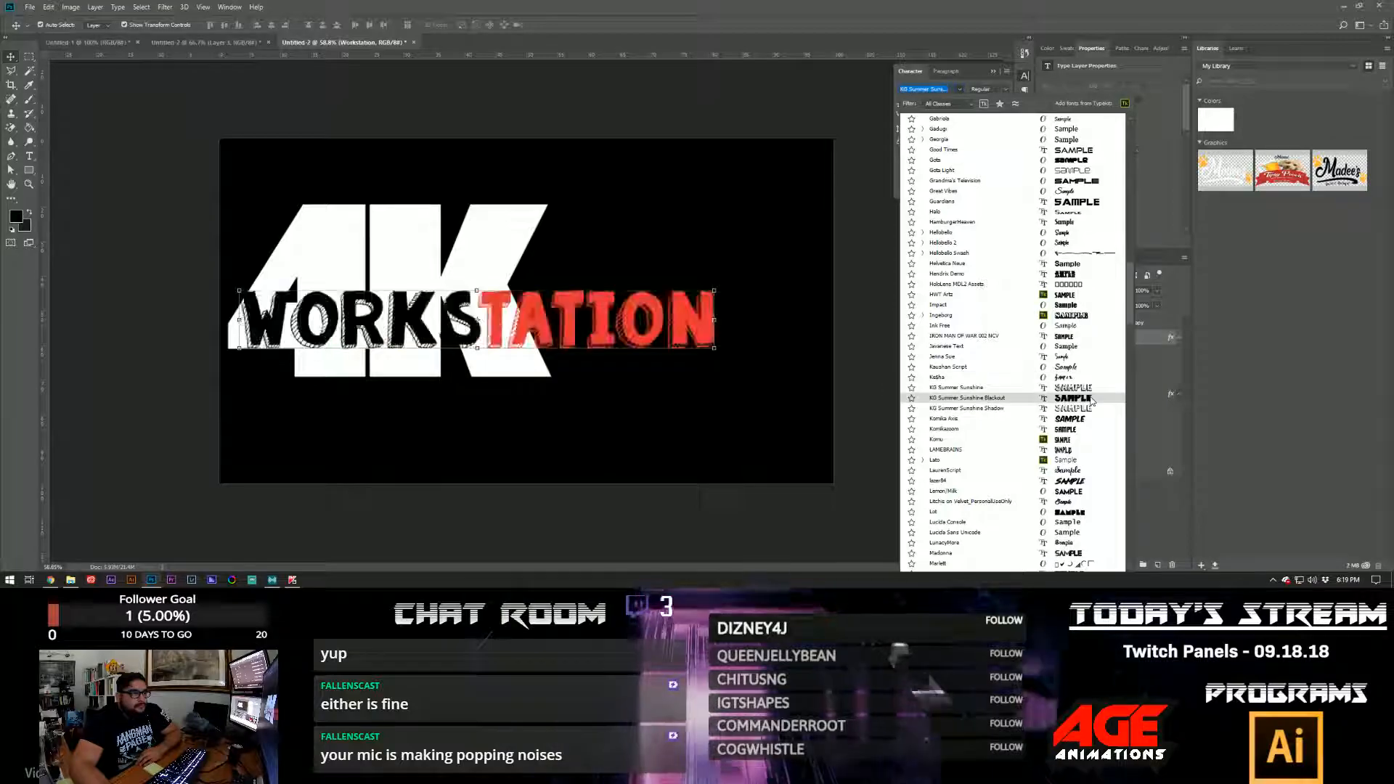
{"action": "scroll", "coordinate": [1092, 402], "scroll_direction": "down", "scroll_amount": 1}
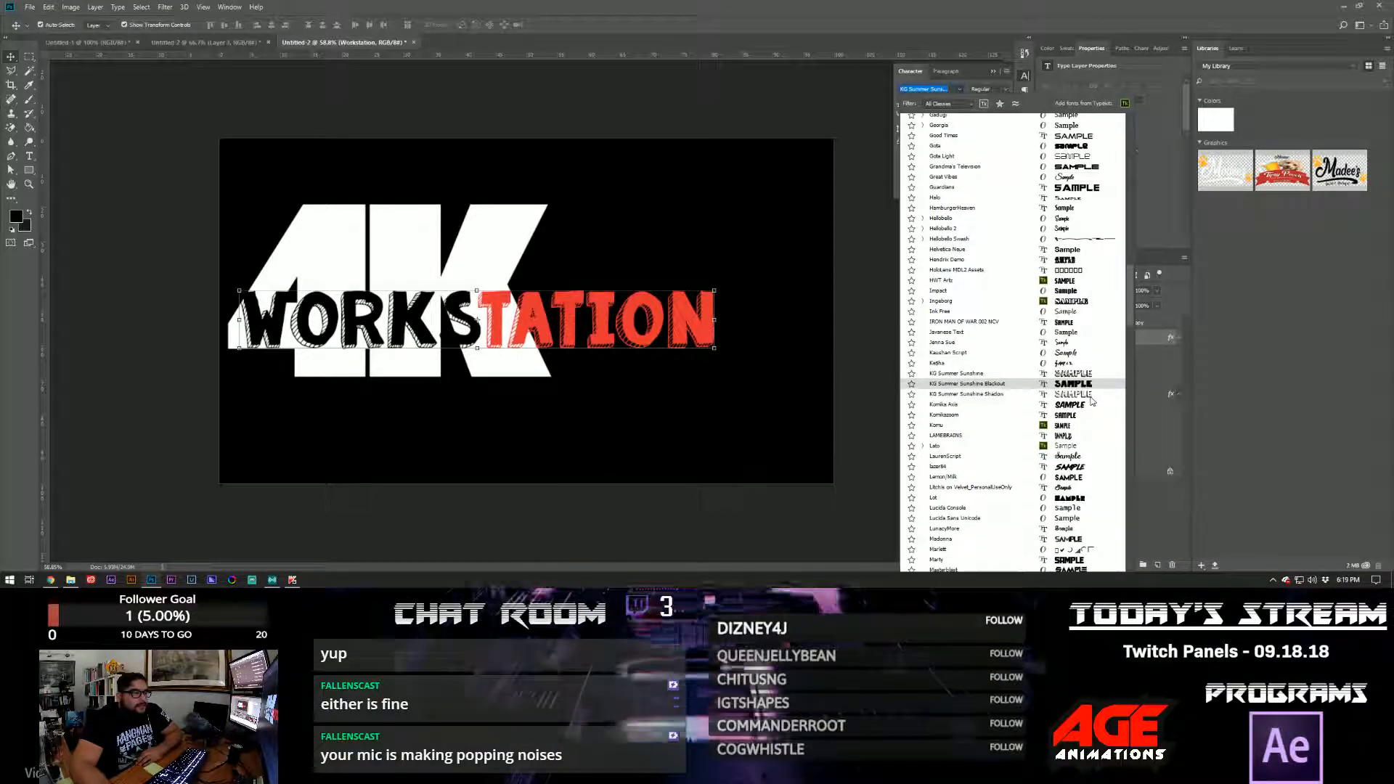
{"action": "scroll", "coordinate": [1093, 401], "scroll_direction": "down", "scroll_amount": 3}
{"action": "scroll", "coordinate": [1093, 401], "scroll_direction": "down", "scroll_amount": 3}
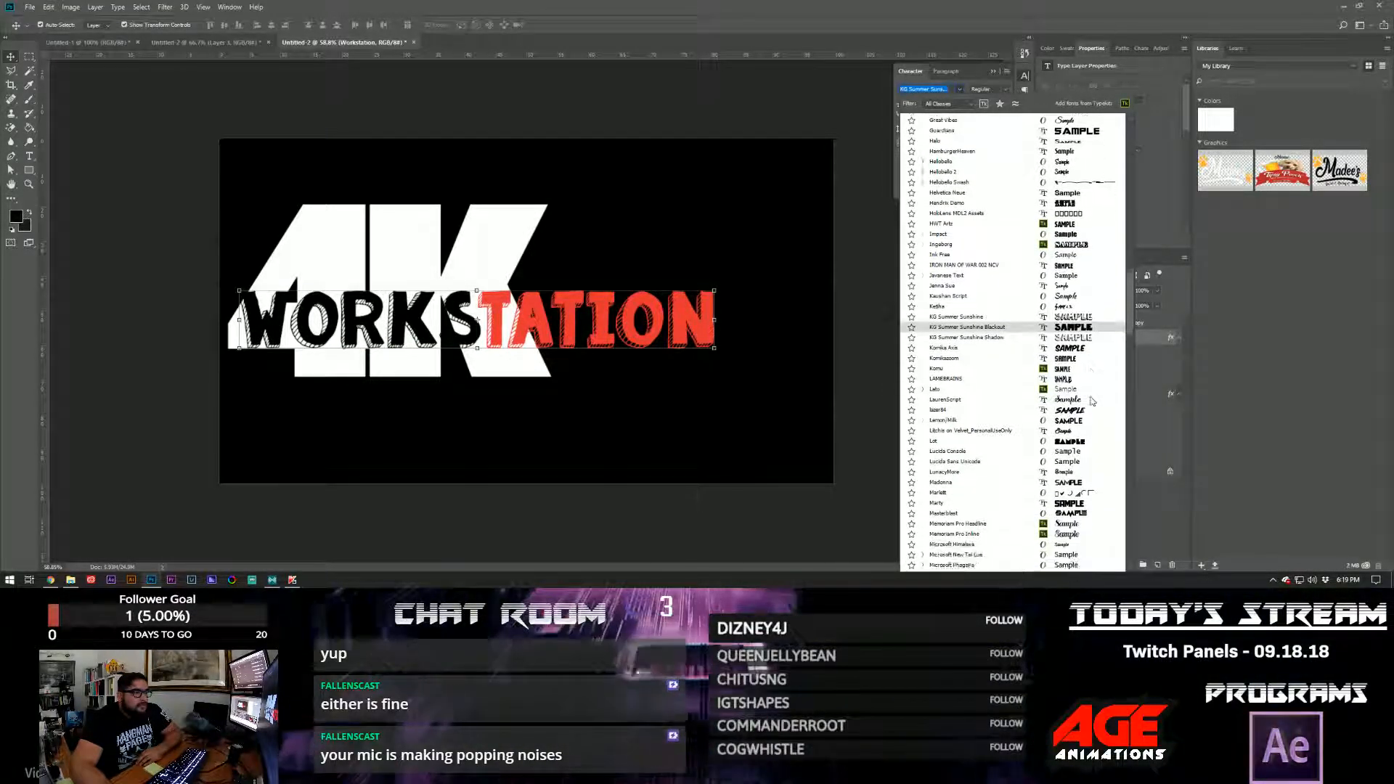
{"action": "scroll", "coordinate": [1093, 402], "scroll_direction": "down", "scroll_amount": 1}
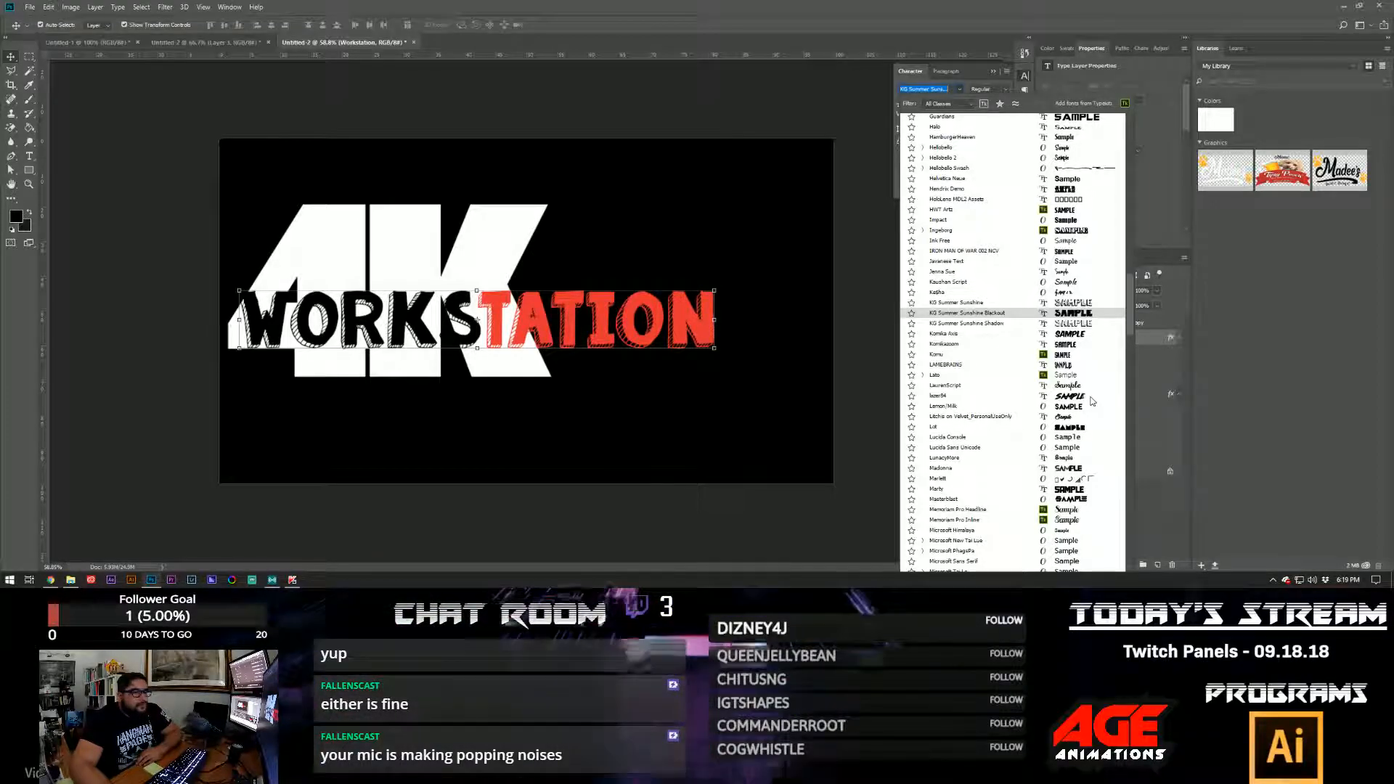
{"action": "scroll", "coordinate": [1092, 402], "scroll_direction": "down", "scroll_amount": 1}
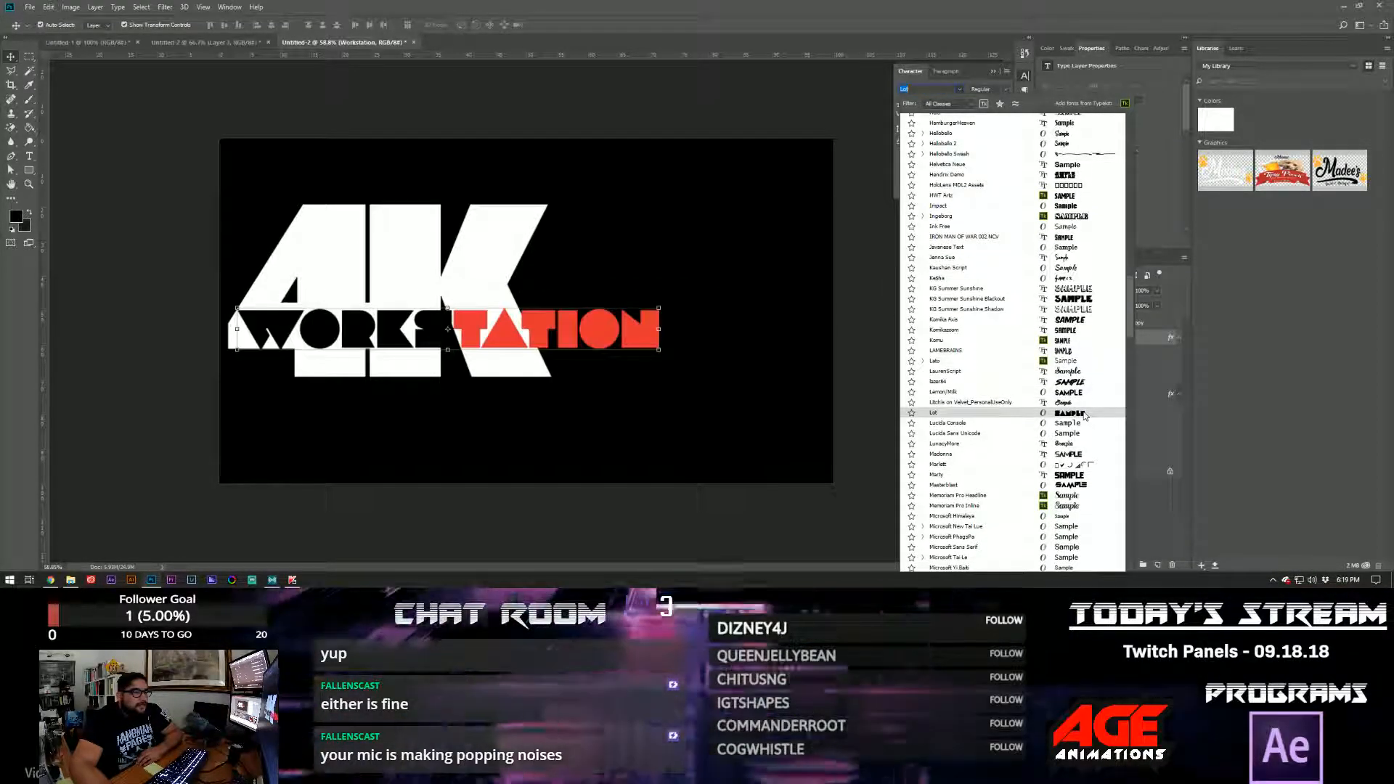
{"action": "left_click", "coordinate": [1085, 414]}
{"action": "left_click", "coordinate": [30, 156]}
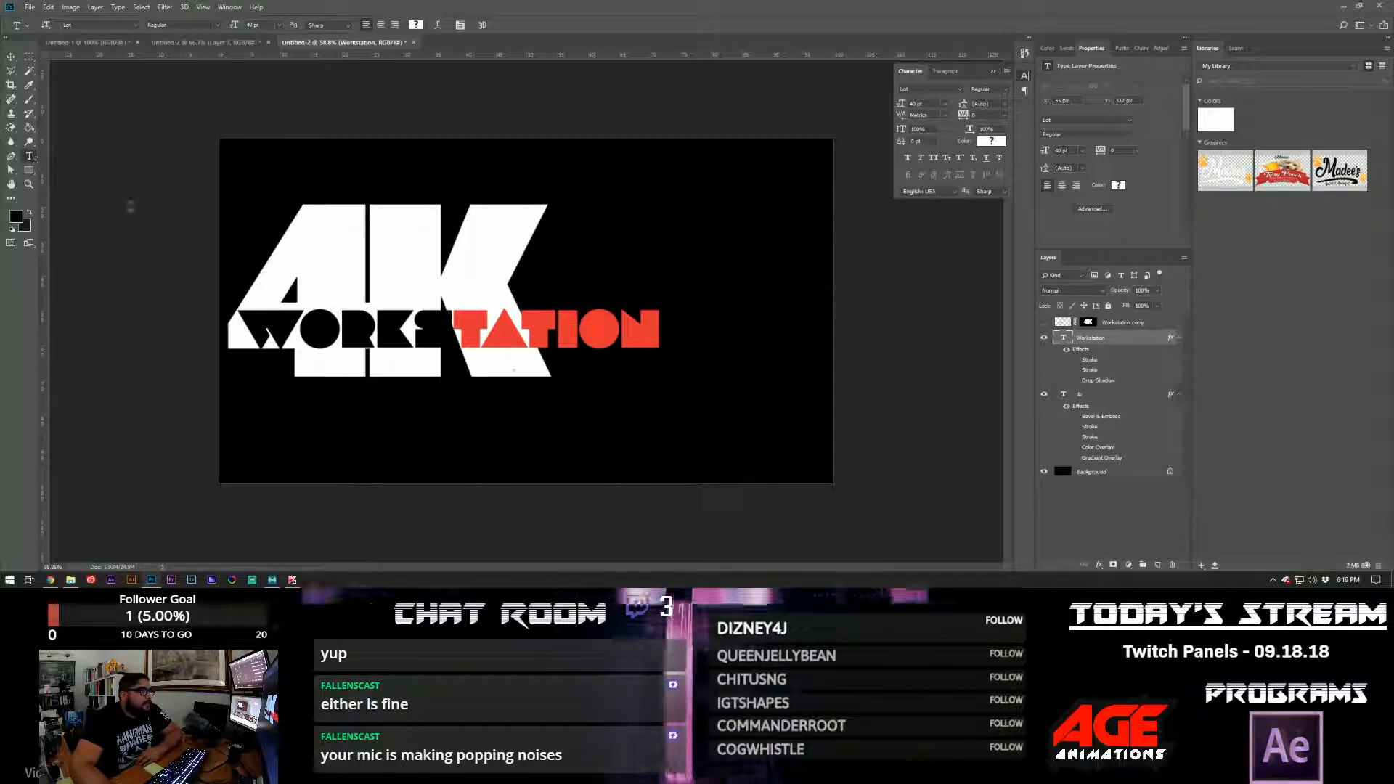
- Recolour the letter S in the Workstation text red and nudge the text slightly right and up over 4K
{"action": "left_click", "coordinate": [991, 140]}
{"action": "left_click", "coordinate": [236, 149]}
{"action": "left_click", "coordinate": [372, 133]}
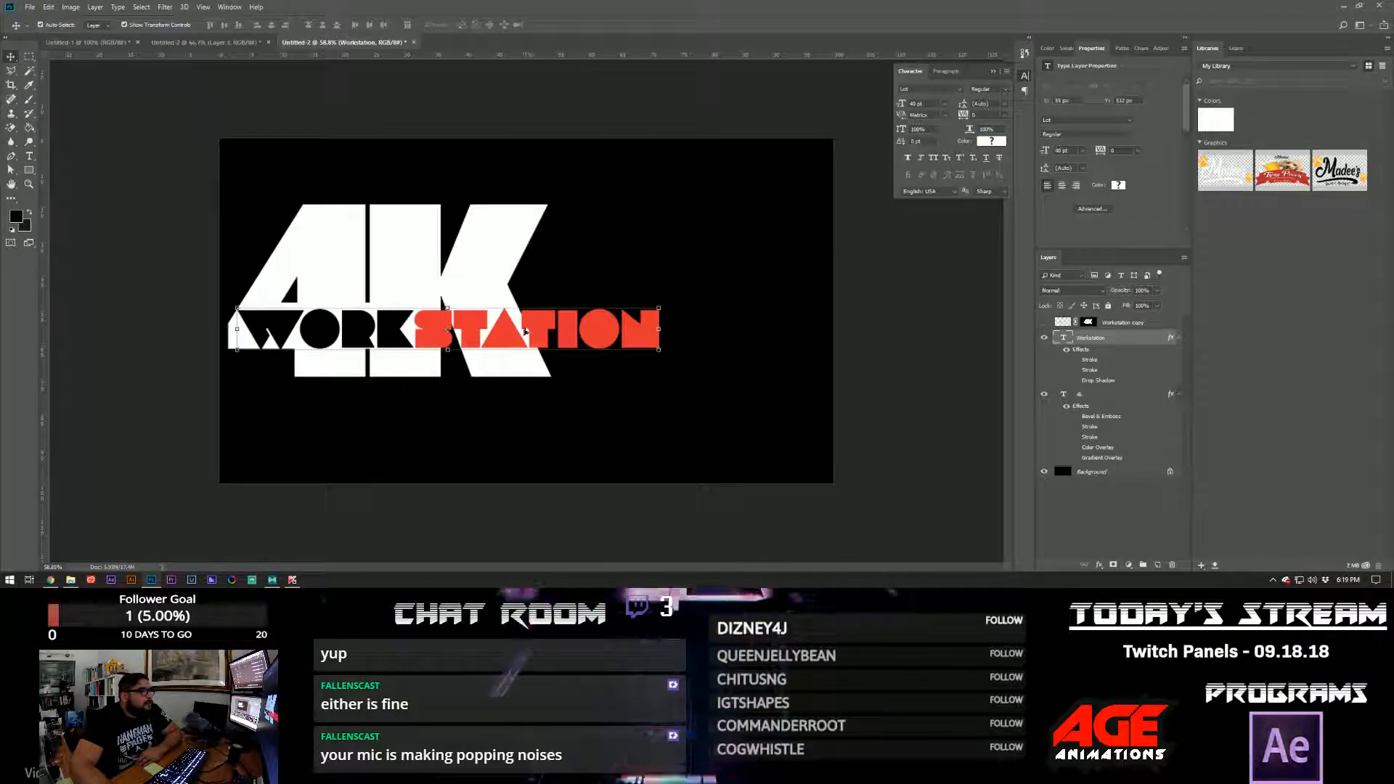
{"action": "left_click_drag", "start_coordinate": [533, 330], "coordinate": [543, 327]}
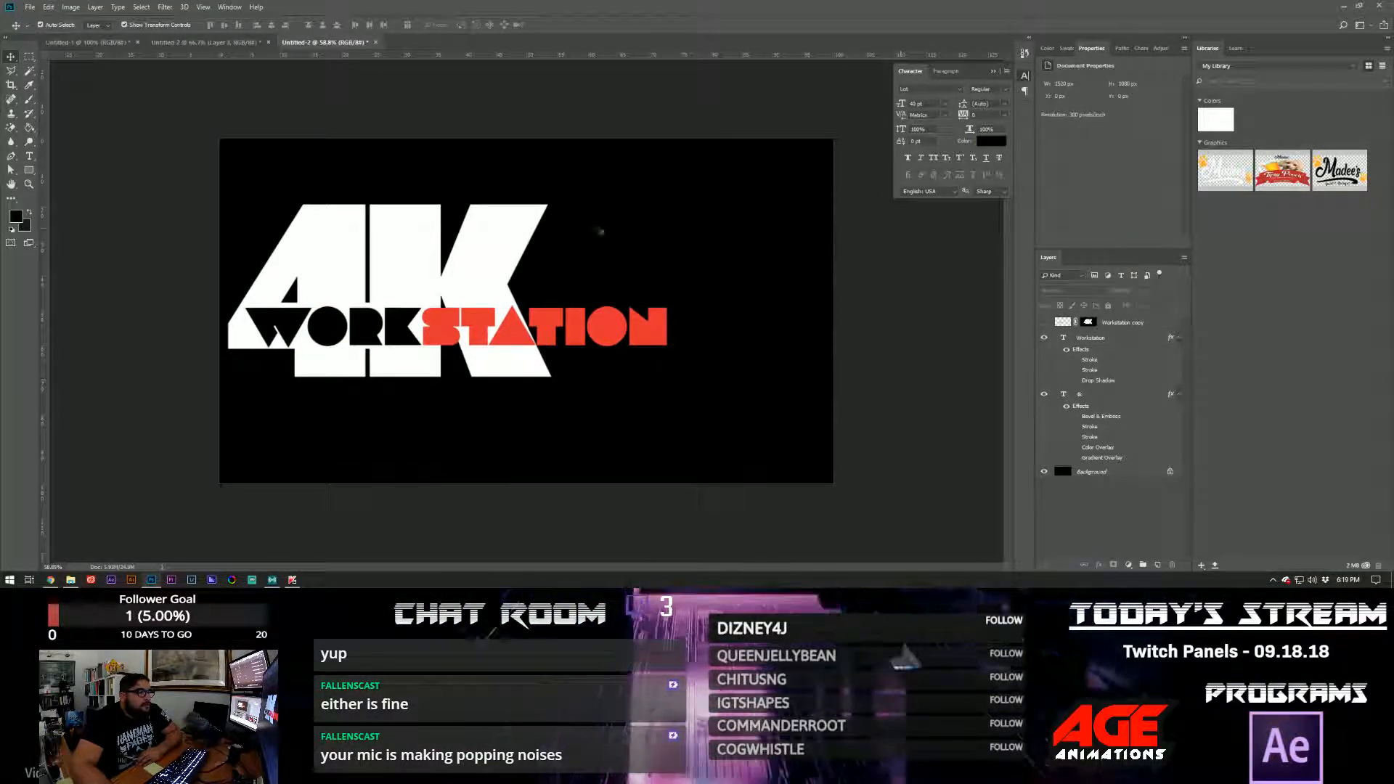
- Change the 4K text's font to Lot and set its tracking to 0
{"action": "left_click", "coordinate": [511, 215]}
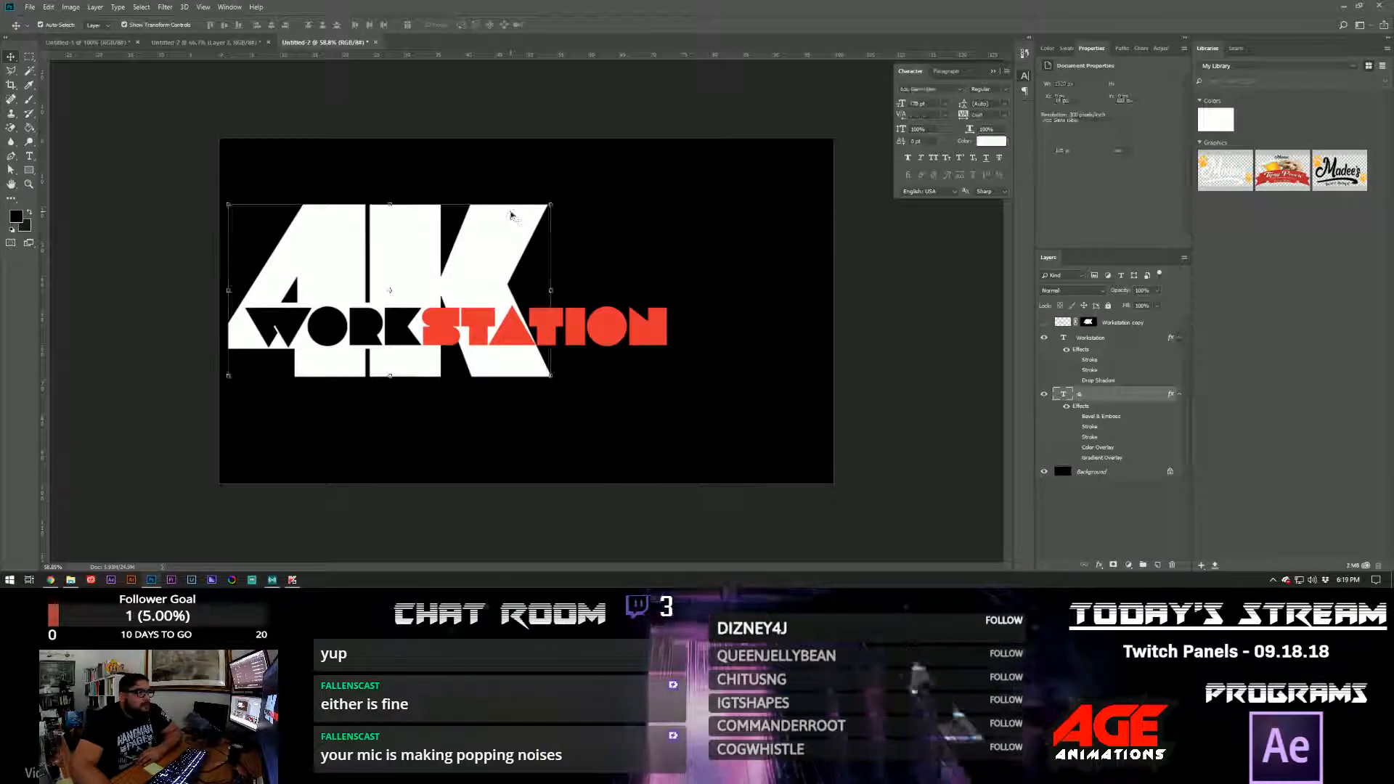
{"action": "left_click", "coordinate": [961, 89]}
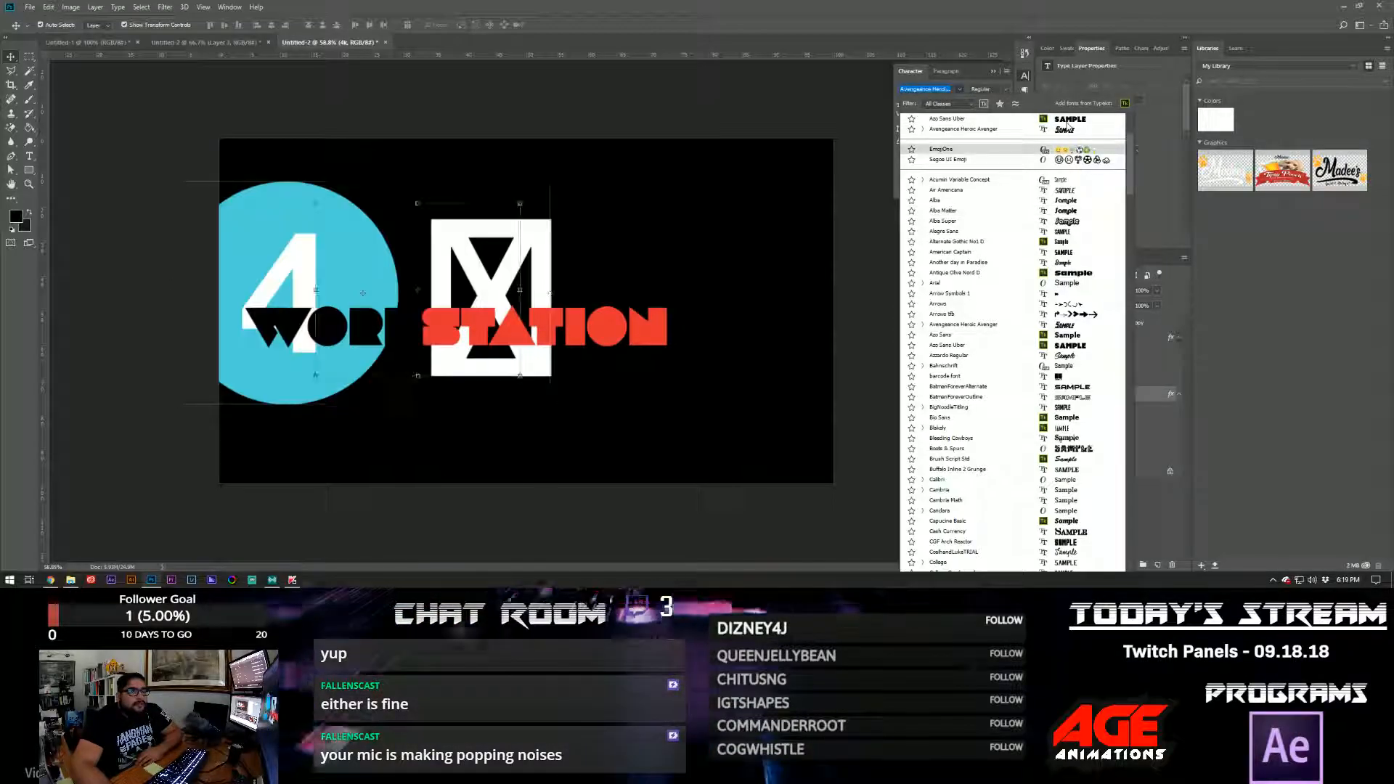
{"action": "left_click", "coordinate": [1064, 127]}
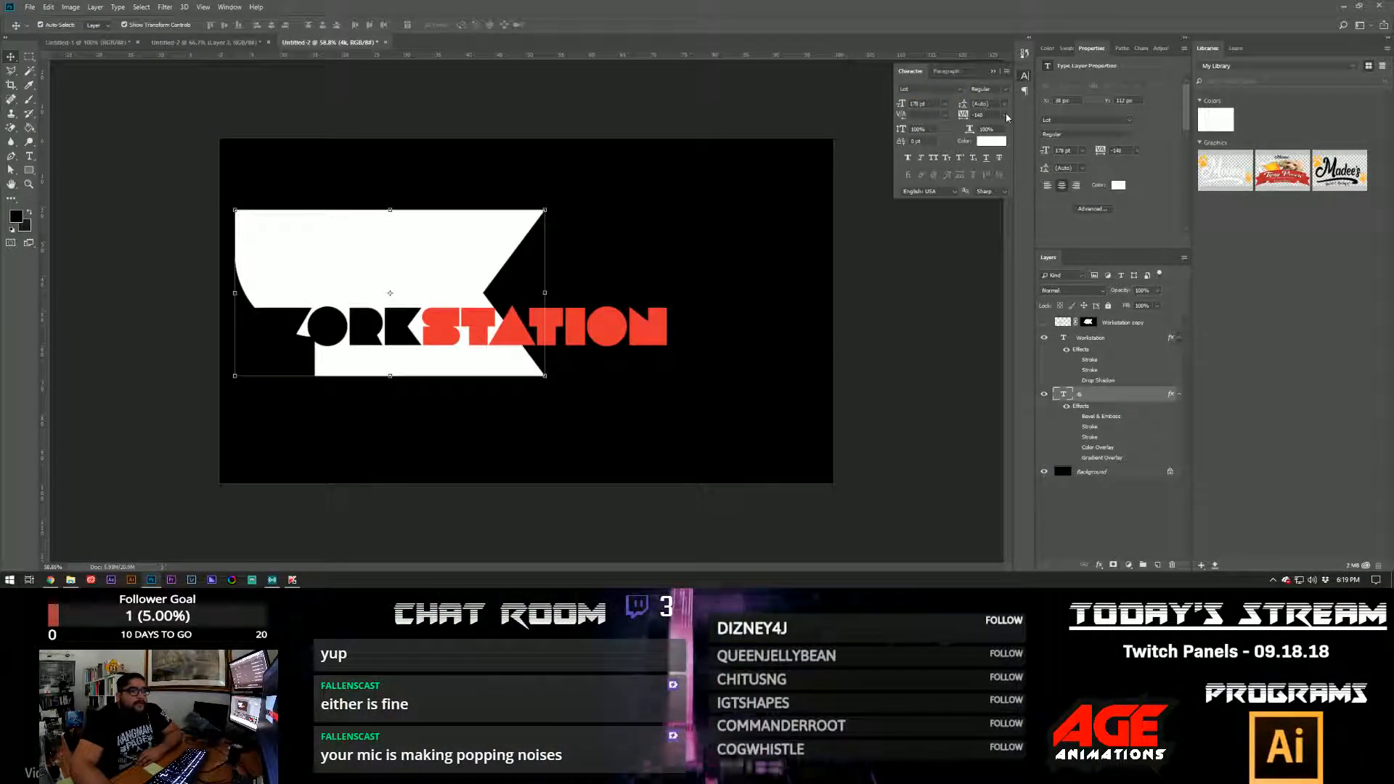
{"action": "left_click", "coordinate": [989, 182]}
- Move the 4K text toward the canvas centre and place the Workstation text directly beneath it
{"action": "left_click_drag", "start_coordinate": [464, 214], "coordinate": [530, 215]}
{"action": "left_click_drag", "start_coordinate": [550, 330], "coordinate": [622, 421]}
{"action": "left_click", "coordinate": [550, 363]}
{"action": "left_click_drag", "start_coordinate": [550, 363], "coordinate": [586, 363]}
{"action": "left_click", "coordinate": [648, 425]}
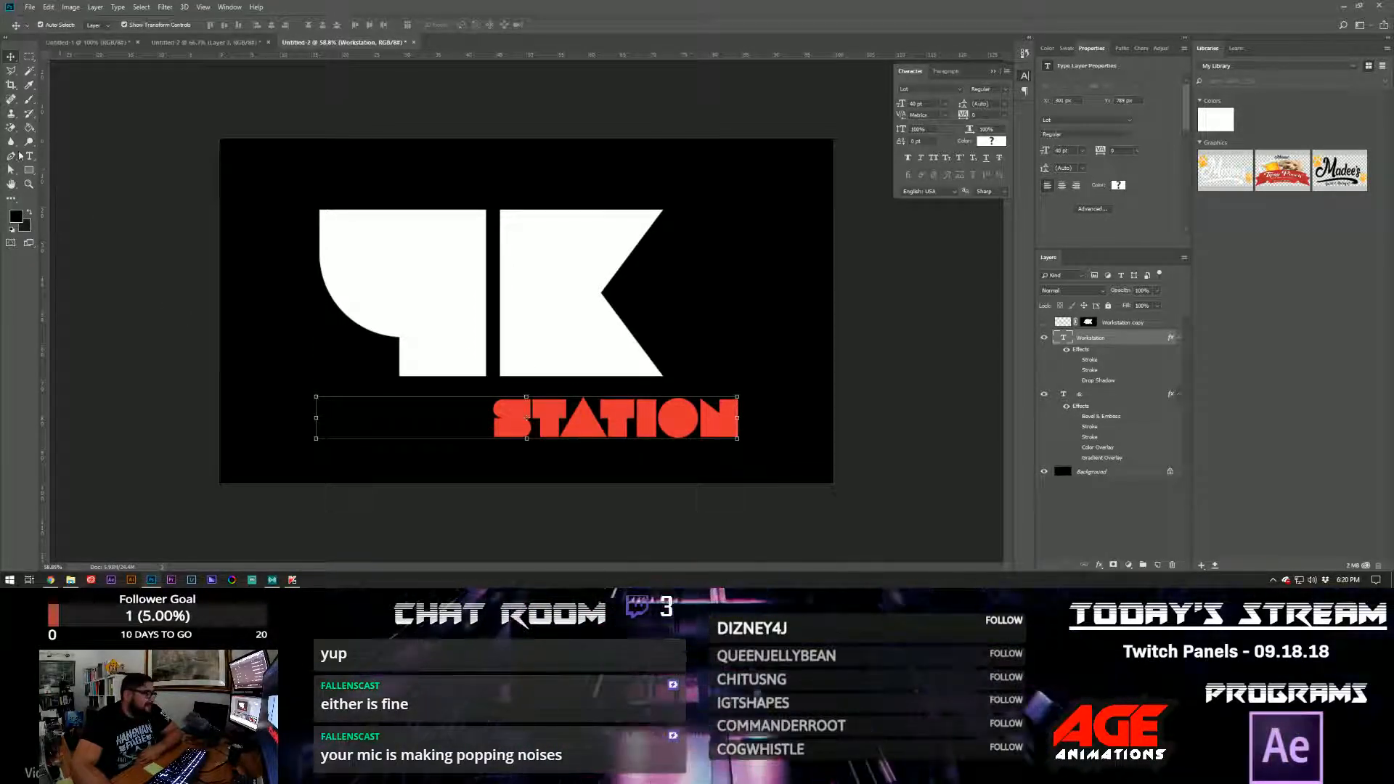
- Recolour the letters WORK in the Workstation text white, ffffff
{"action": "left_click", "coordinate": [29, 156]}
{"action": "left_click_drag", "start_coordinate": [495, 420], "coordinate": [241, 417]}
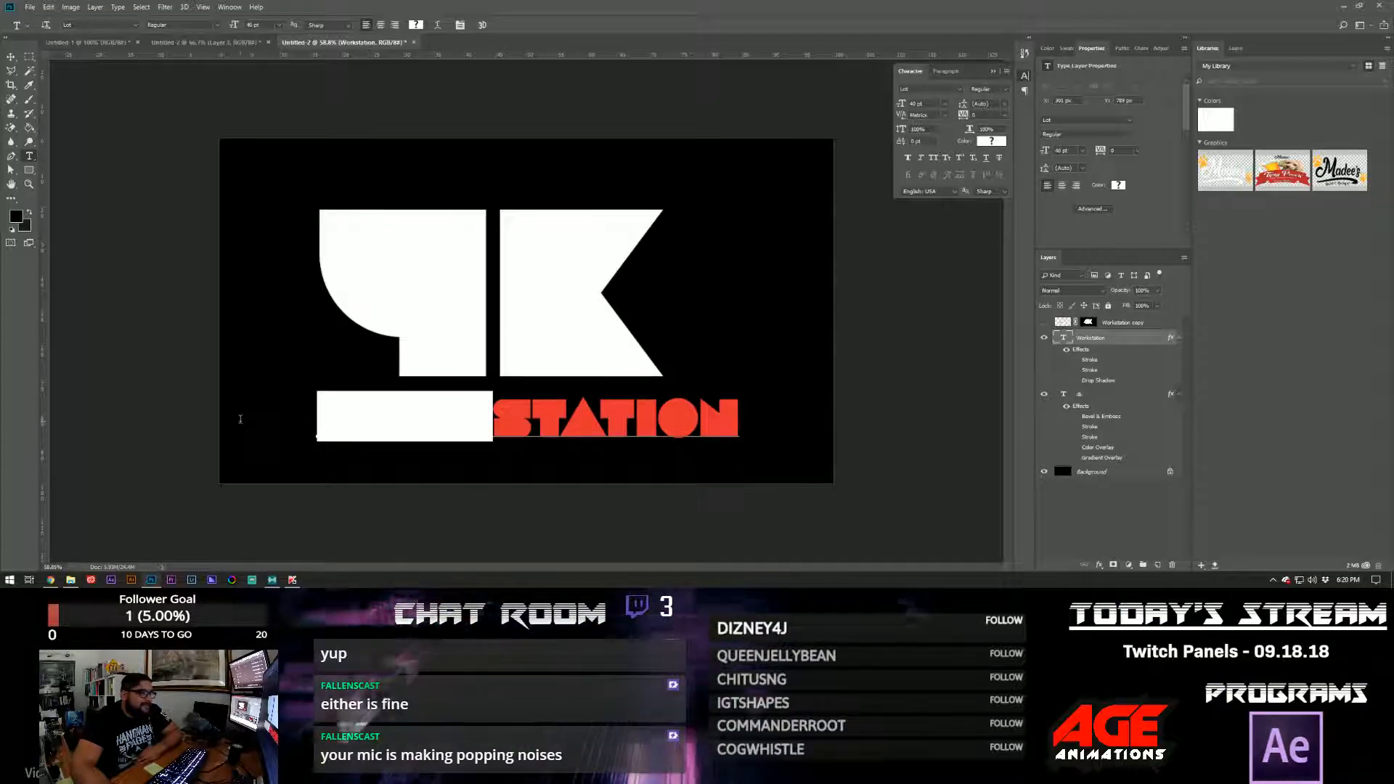
{"action": "left_click", "coordinate": [959, 88]}
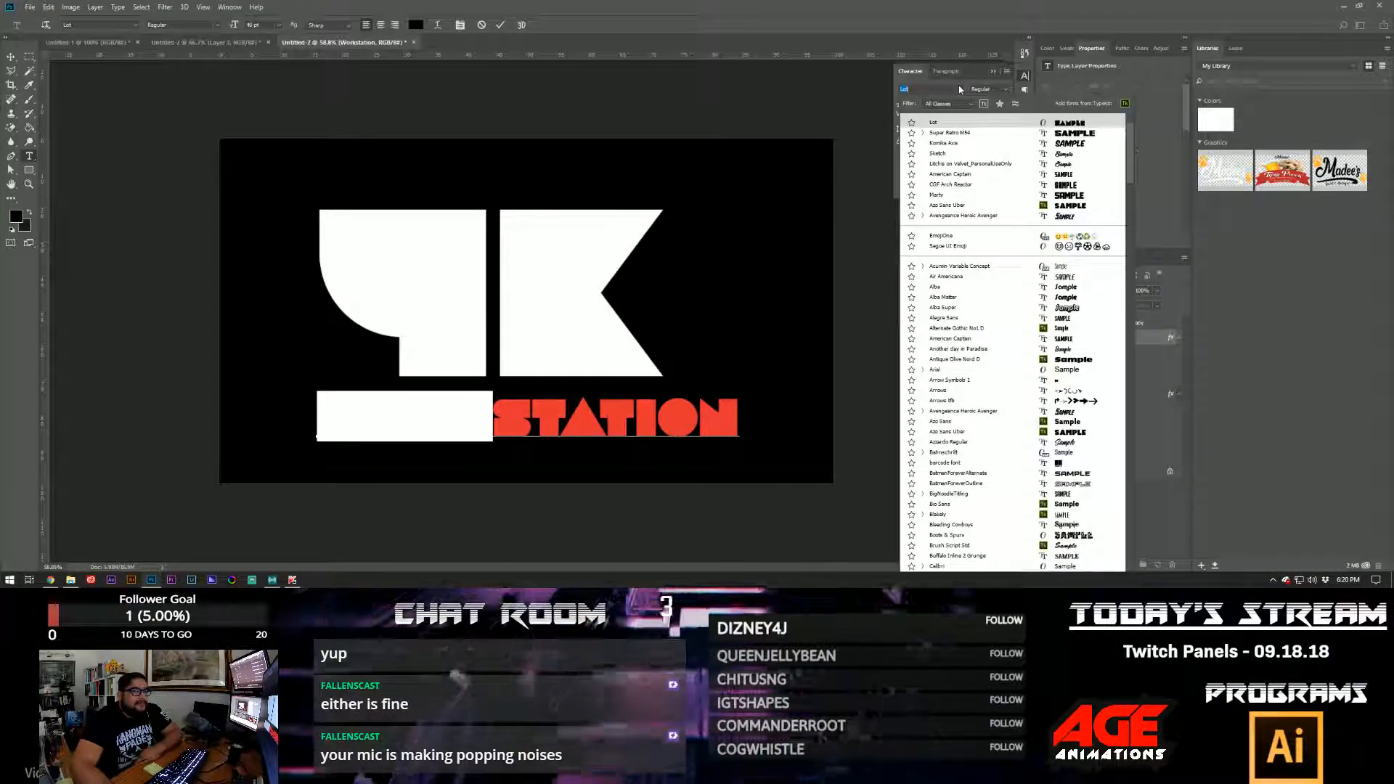
{"action": "left_click", "coordinate": [16, 58]}
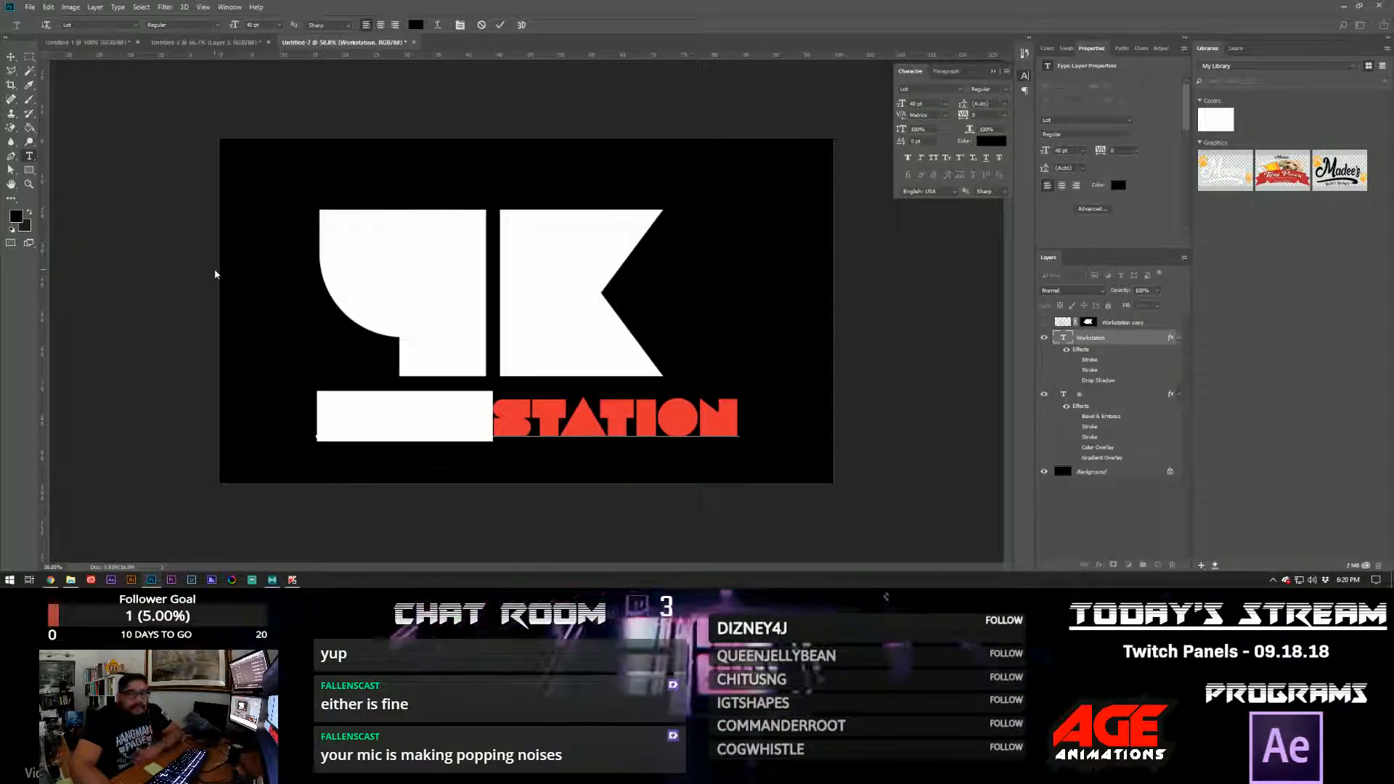
{"action": "left_click", "coordinate": [987, 142]}
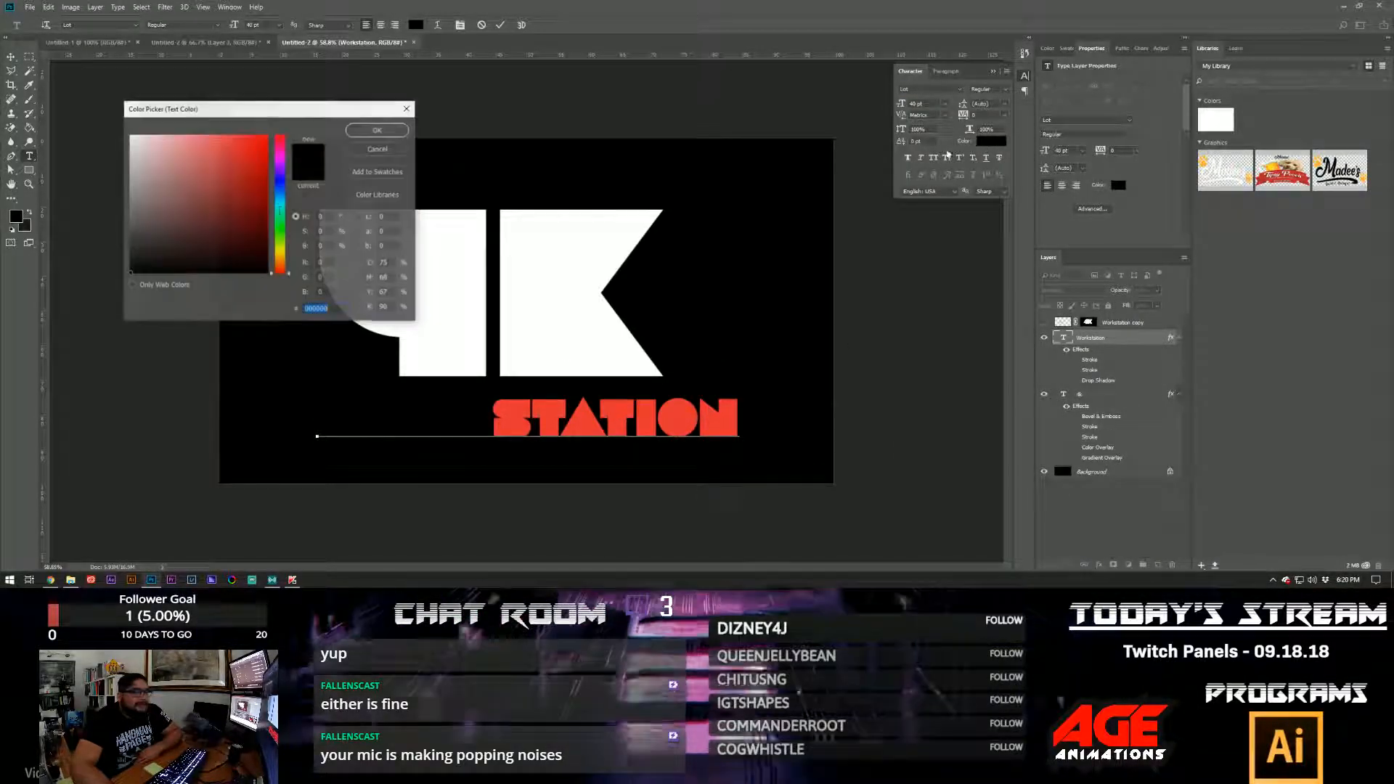
{"action": "type", "text": "ffffff"}
{"action": "key", "text": "Return"}
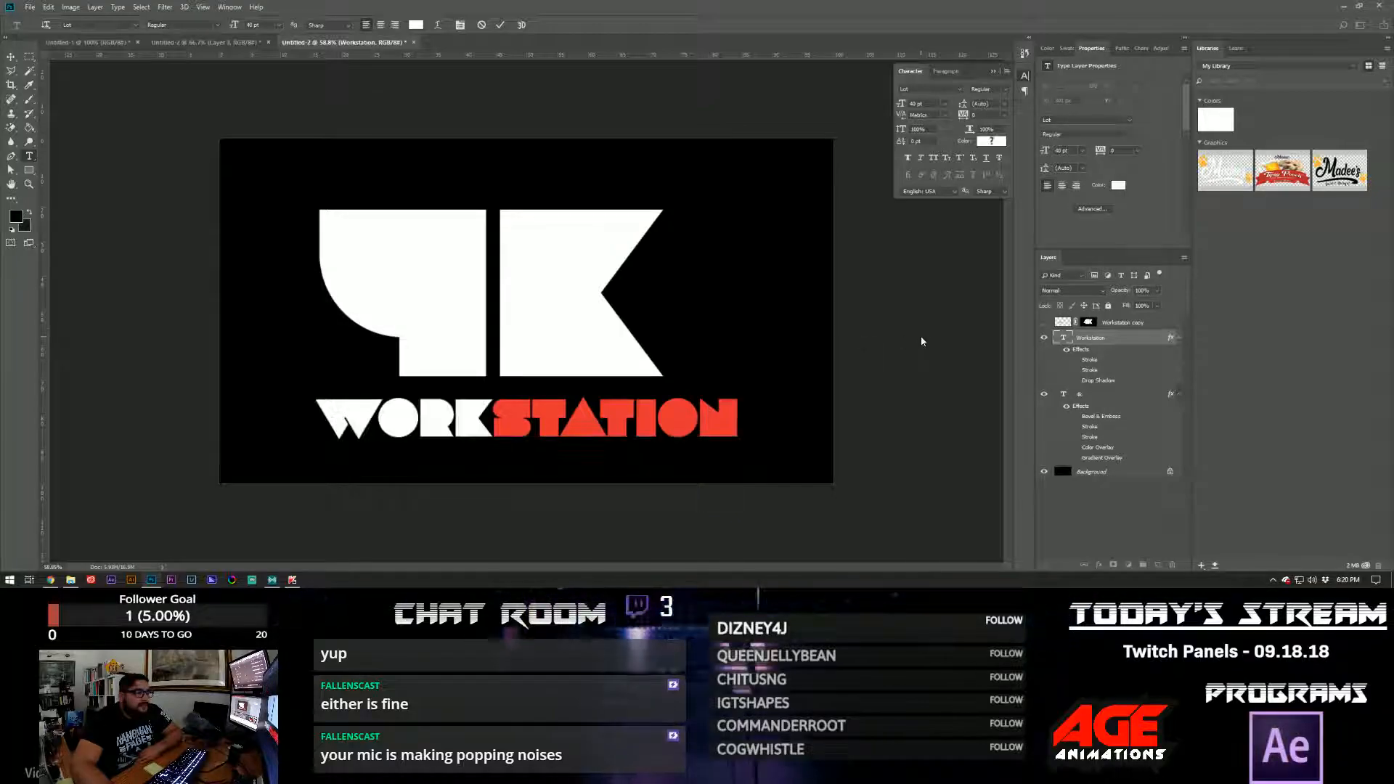
- Recolour the digit 4 in the 4K text red, e43232, and commit the change
{"action": "left_click_drag", "start_coordinate": [494, 323], "coordinate": [365, 302]}
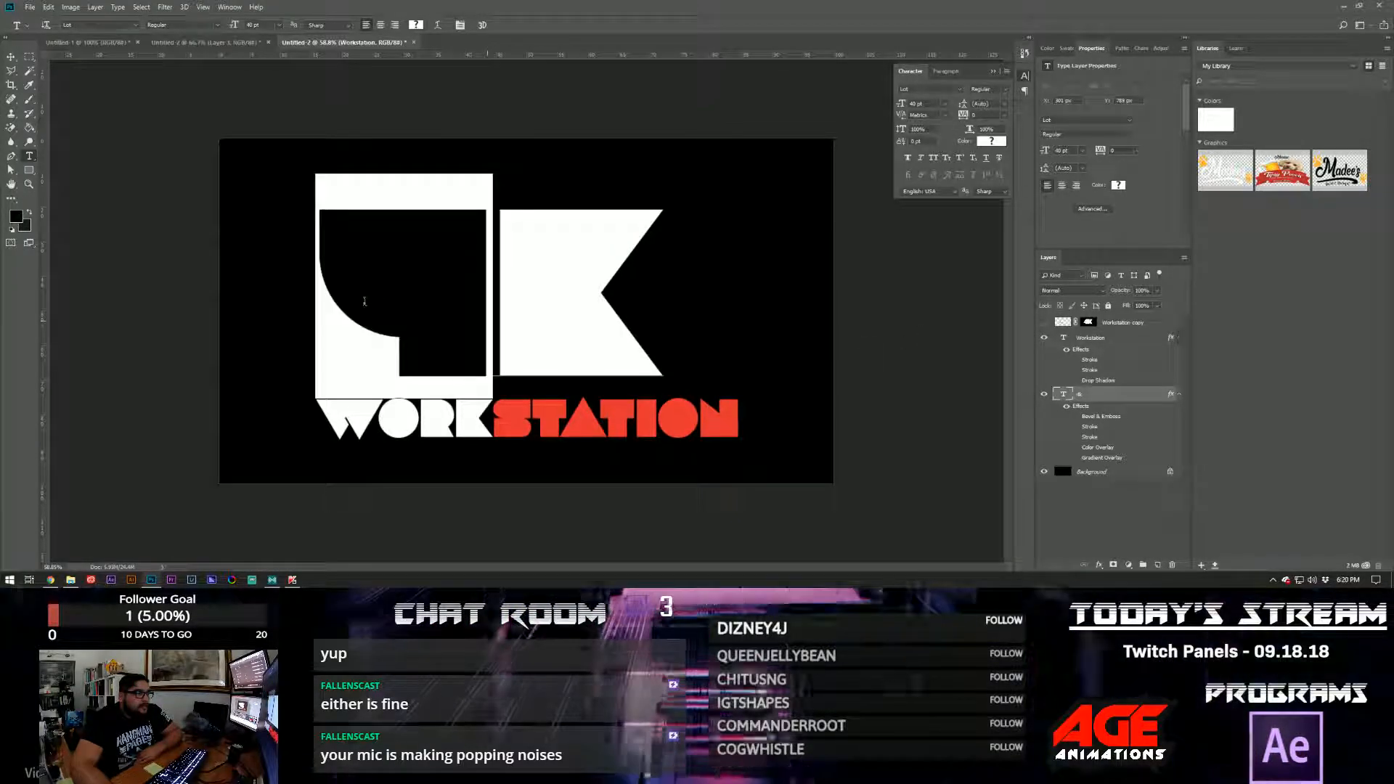
{"action": "left_click", "coordinate": [991, 142]}
{"action": "left_click", "coordinate": [725, 420]}
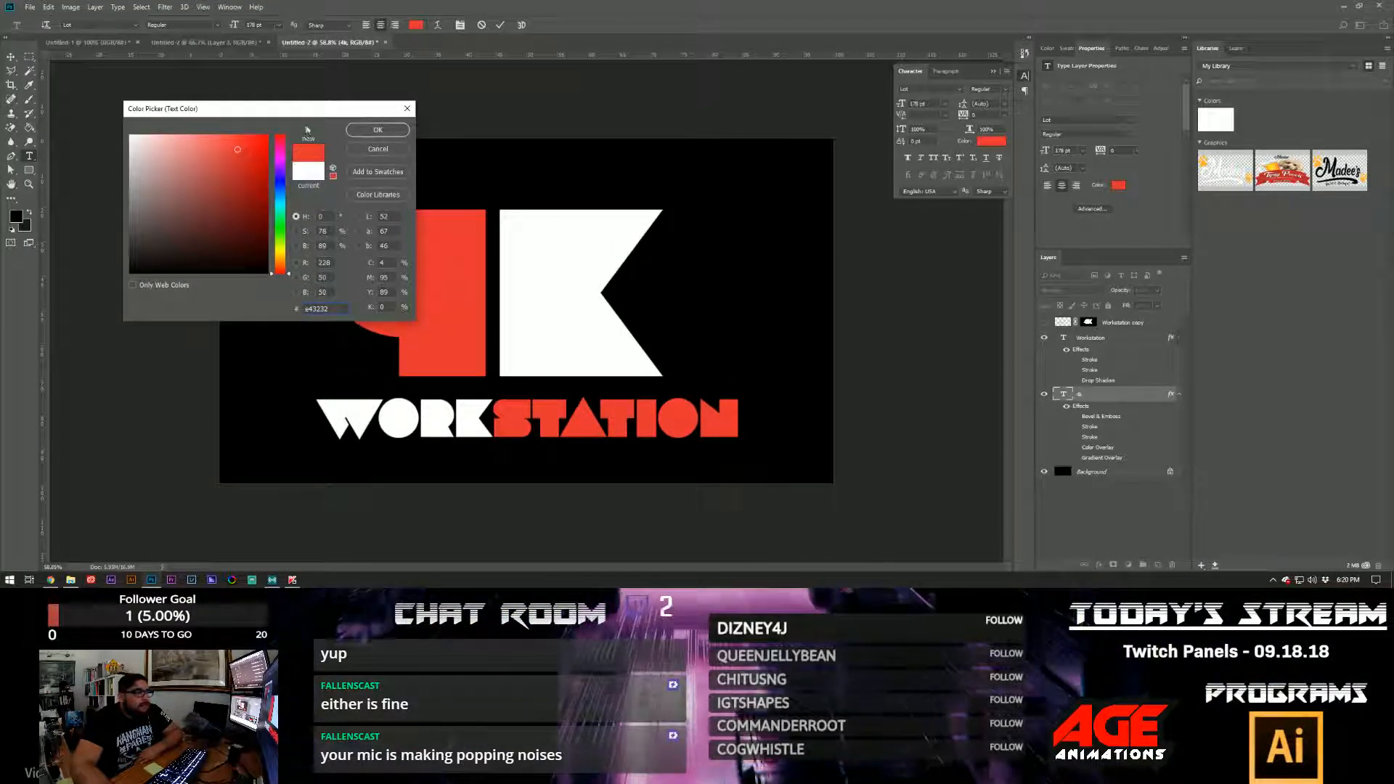
{"action": "key", "text": "Return"}
{"action": "key", "text": "ctrl+Return"}
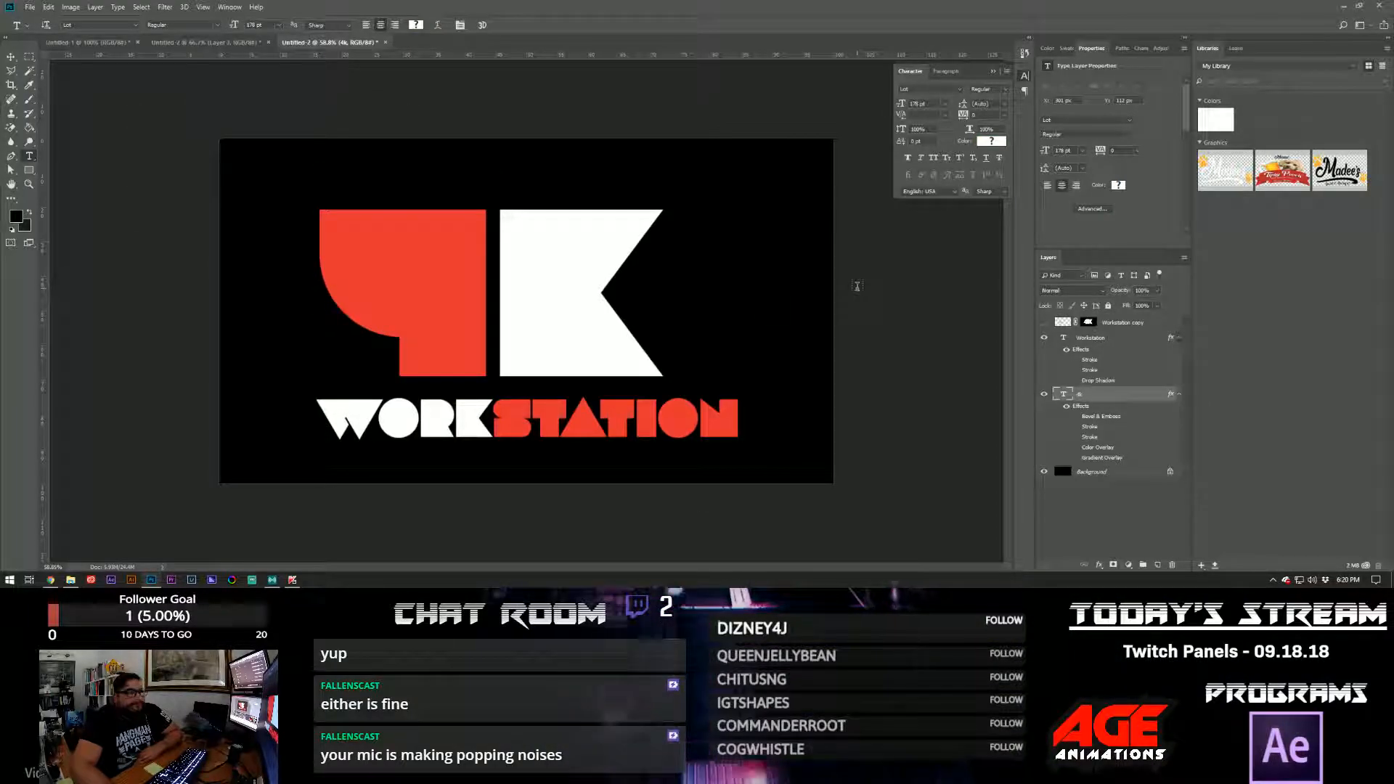
- Centre the 4K text above Workstation with a tighter gap, and change both texts' font to Super Retro M54
{"action": "left_click", "coordinate": [20, 61]}
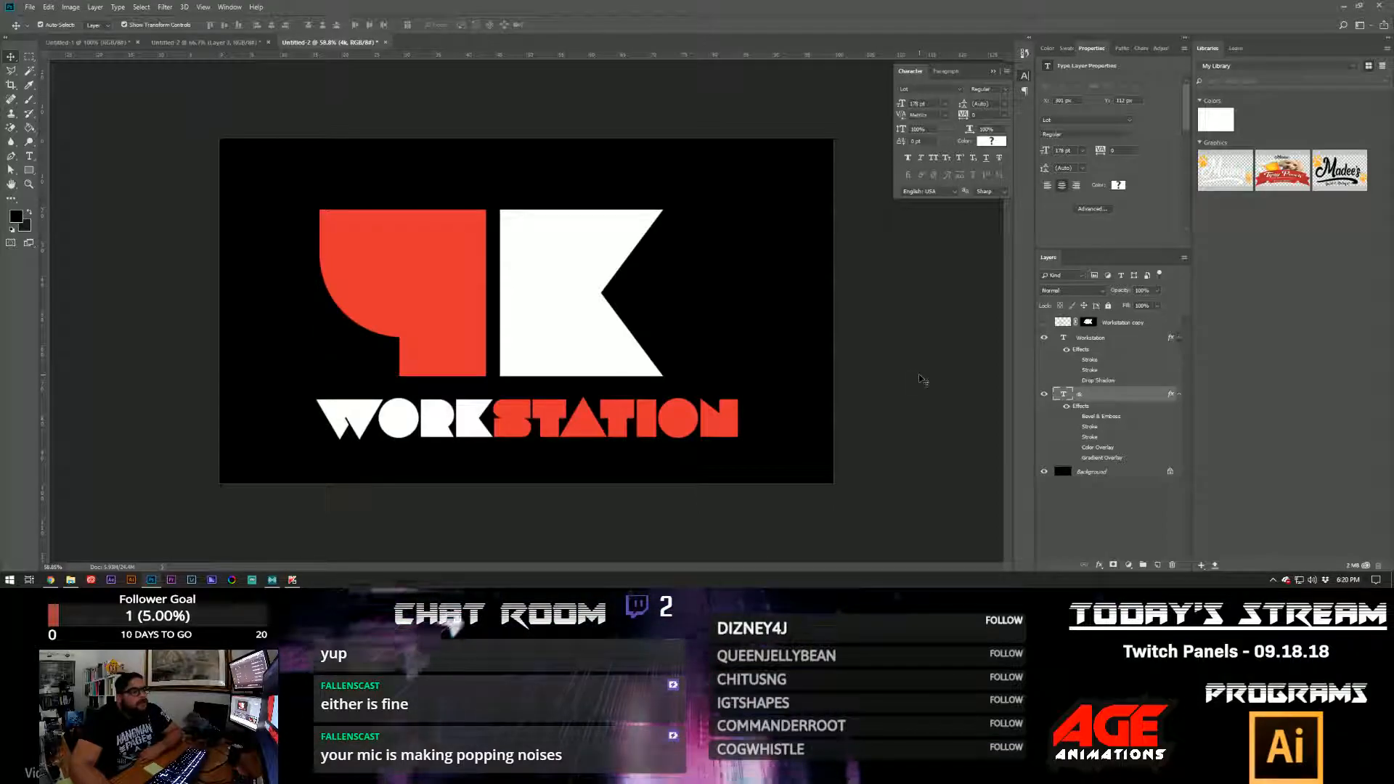
{"action": "left_click_drag", "start_coordinate": [559, 364], "coordinate": [596, 363]}
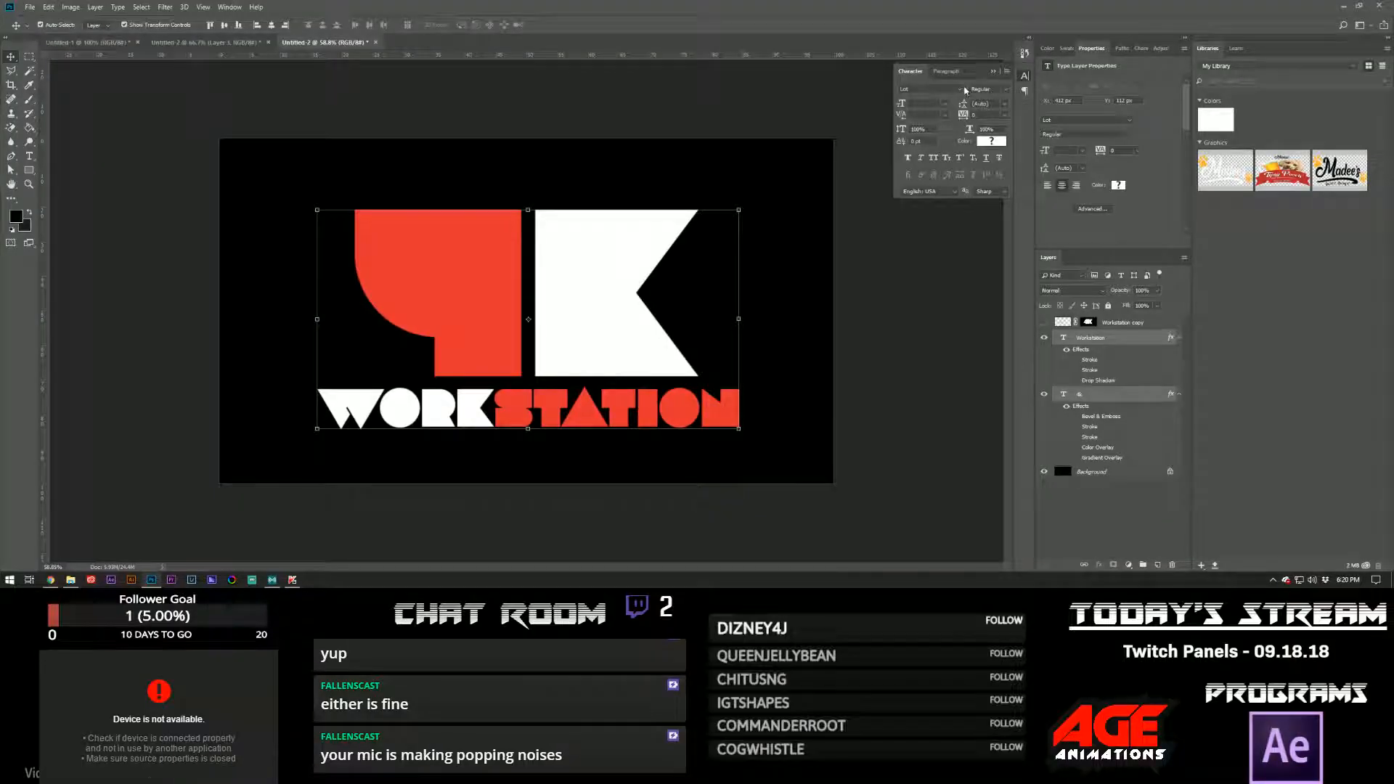
{"action": "left_click", "coordinate": [960, 88]}
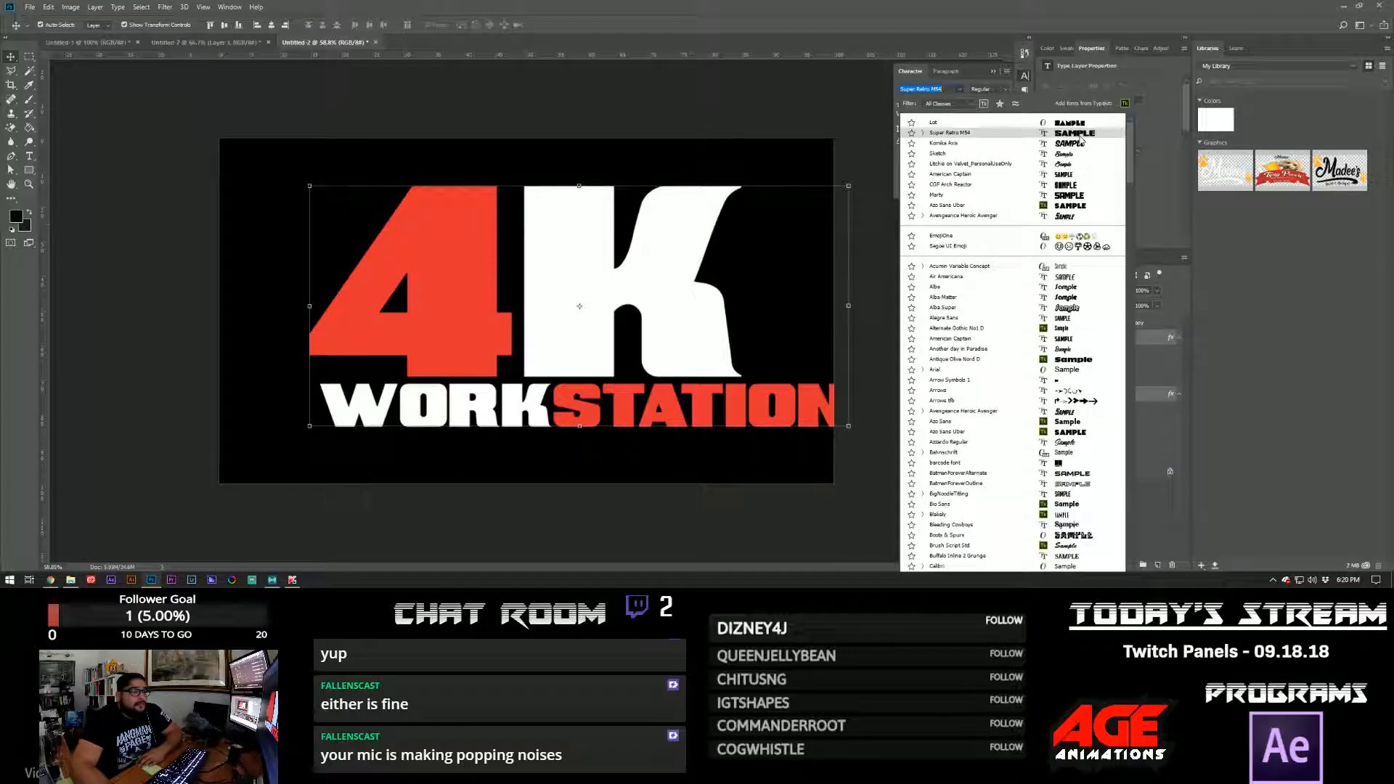
{"action": "left_click", "coordinate": [1080, 138]}
{"action": "left_click", "coordinate": [927, 308]}
- Centre-align the Workstation text and reposition it beneath 4K within the canvas
{"action": "left_click_drag", "start_coordinate": [776, 413], "coordinate": [732, 413]}
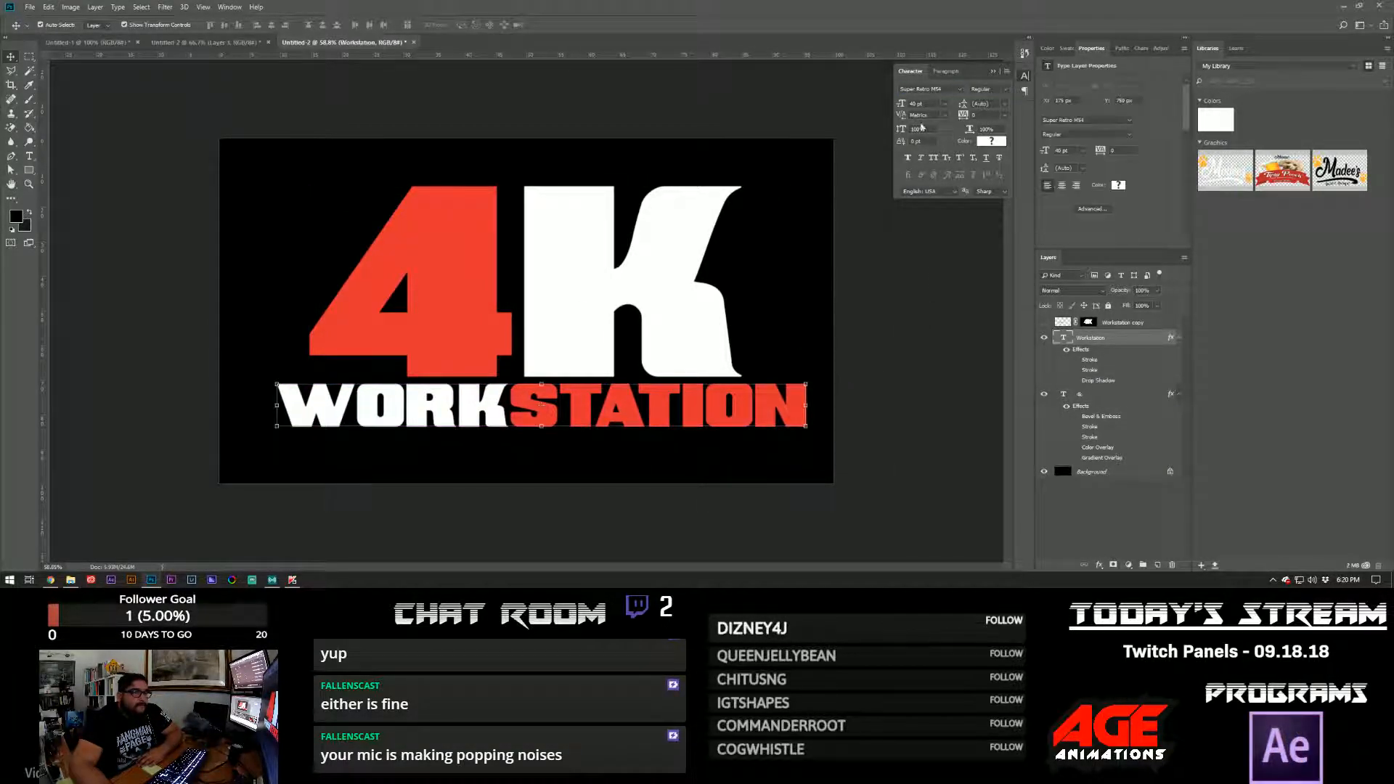
{"action": "left_click", "coordinate": [946, 71]}
{"action": "left_click", "coordinate": [922, 91]}
{"action": "left_click_drag", "start_coordinate": [392, 414], "coordinate": [680, 419]}
{"action": "left_click", "coordinate": [933, 374]}
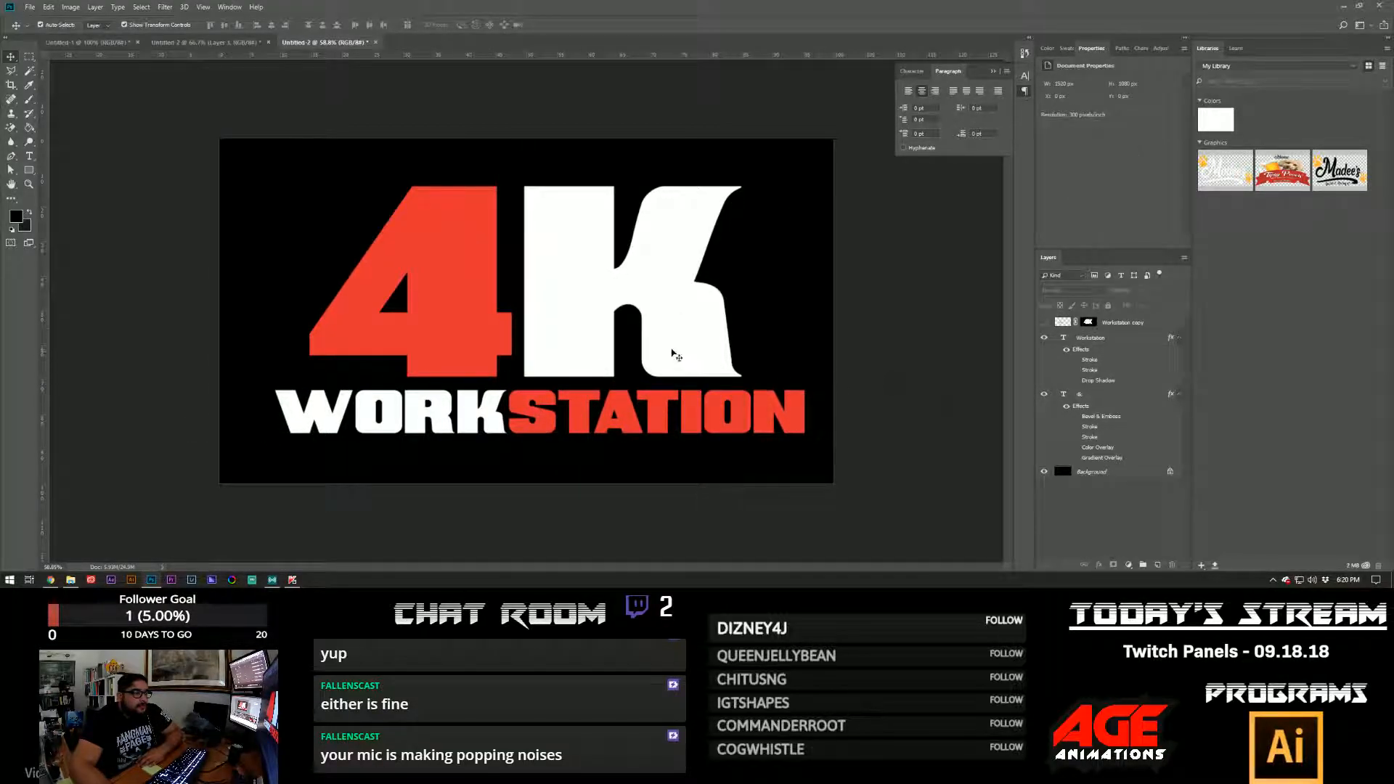
- Nudge the 4K text slightly left and fine-tune Workstation's horizontal position beneath it
{"action": "left_click_drag", "start_coordinate": [572, 339], "coordinate": [562, 339]}
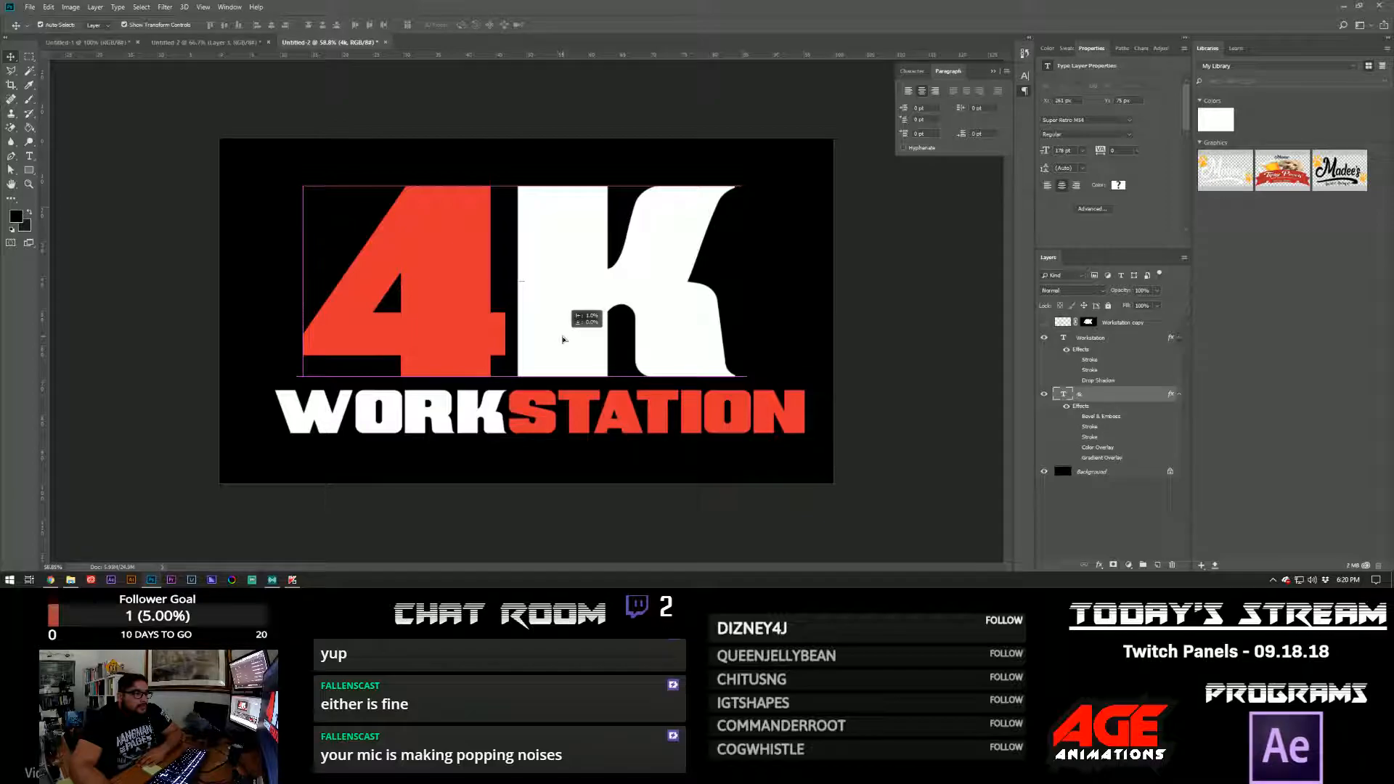
{"action": "left_click", "coordinate": [527, 412]}
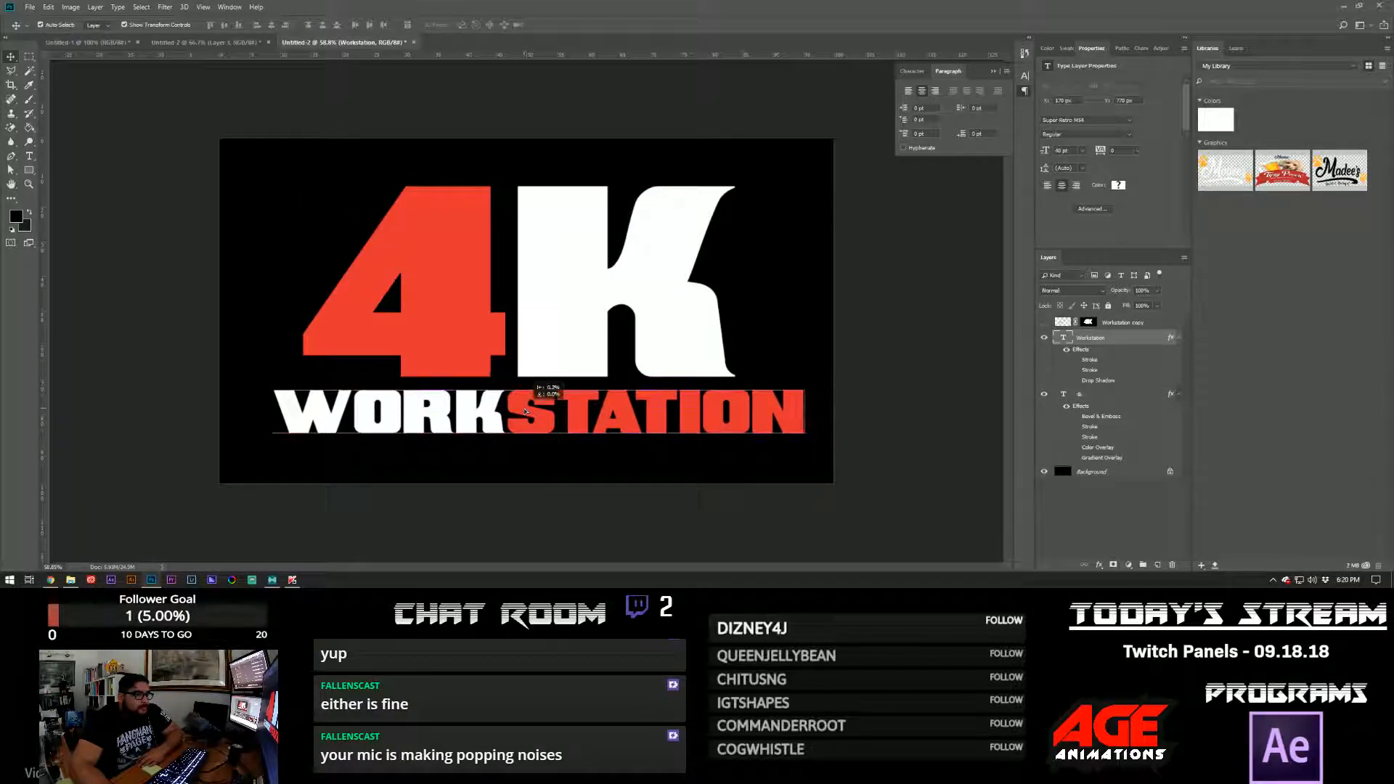
{"action": "left_click", "coordinate": [959, 349]}
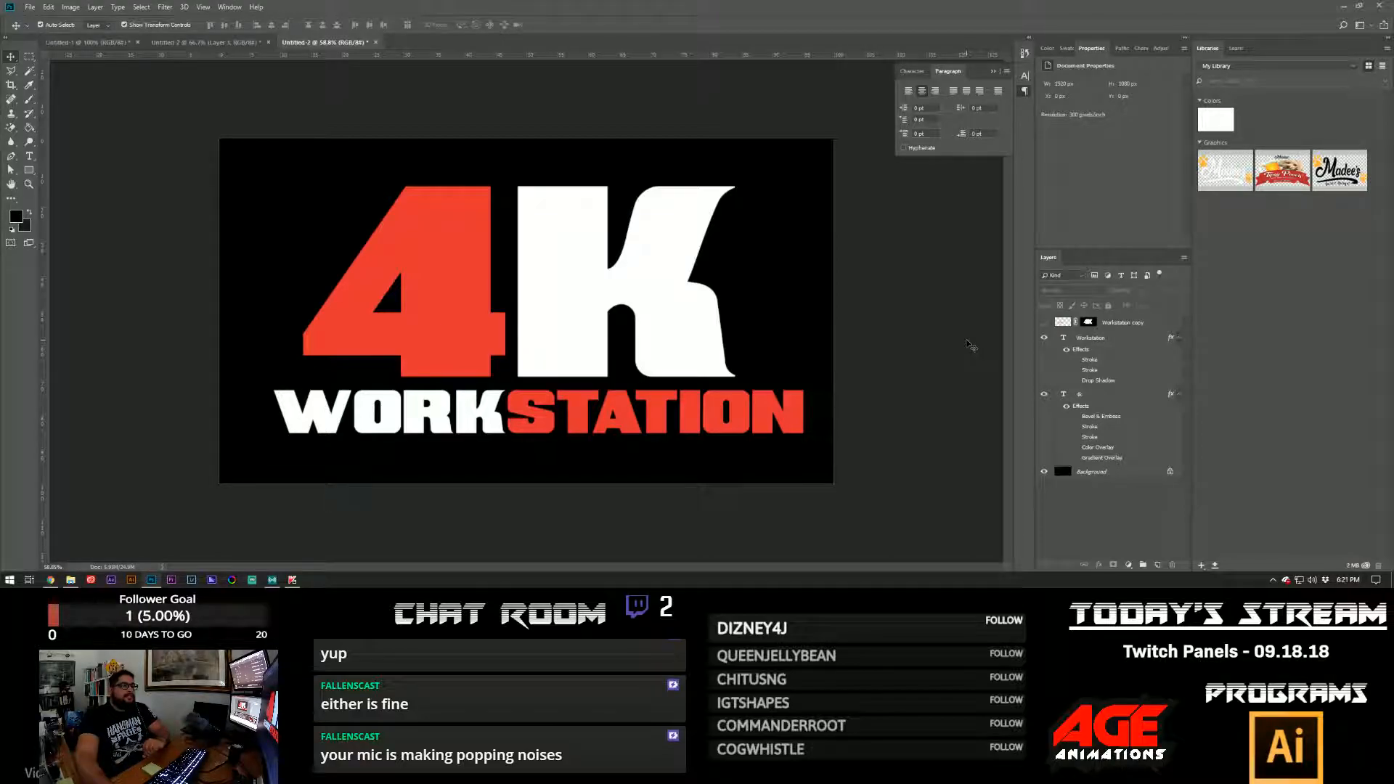
- Select the 4K and Workstation text layers together and copy them
{"action": "left_click", "coordinate": [612, 335]}
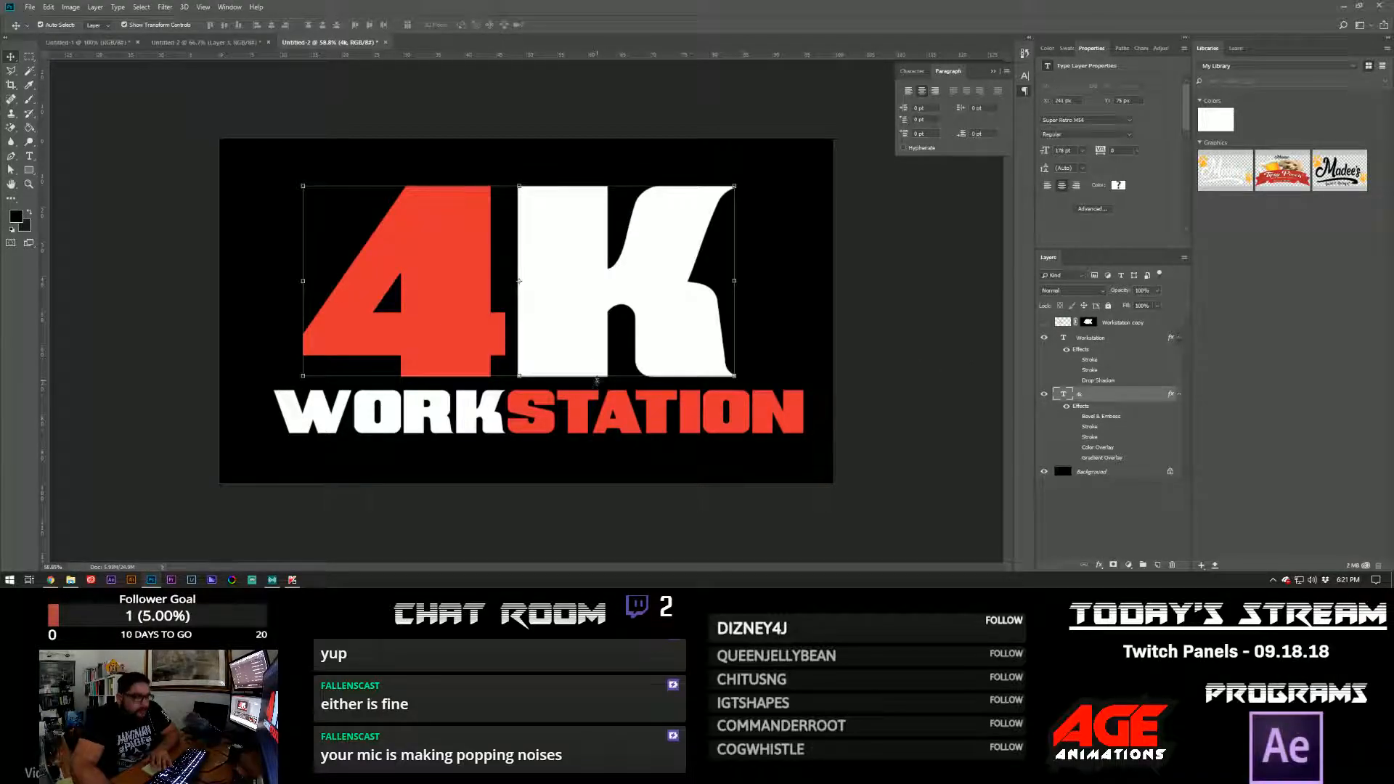
{"action": "left_click", "coordinate": [572, 420], "text": "shift"}
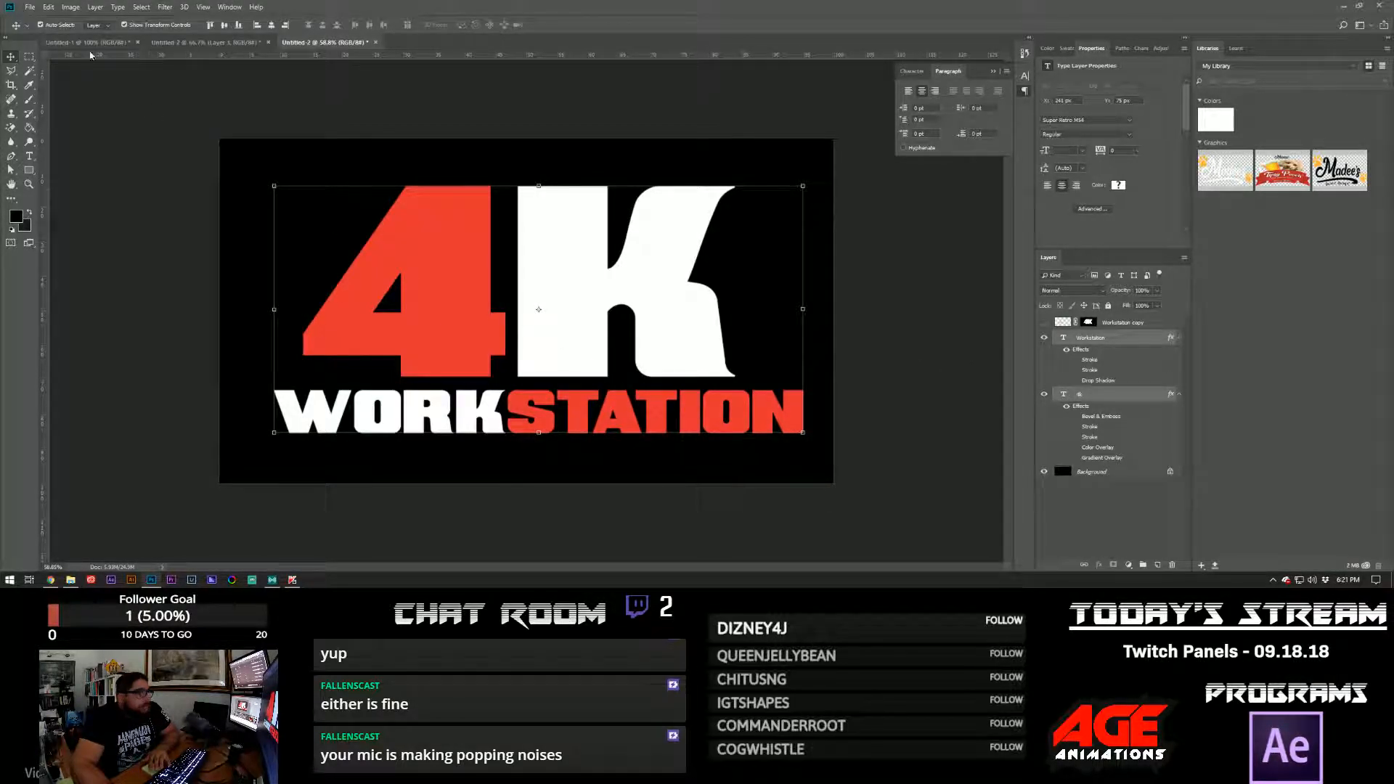
{"action": "left_click", "coordinate": [48, 7]}
{"action": "left_click", "coordinate": [61, 83]}
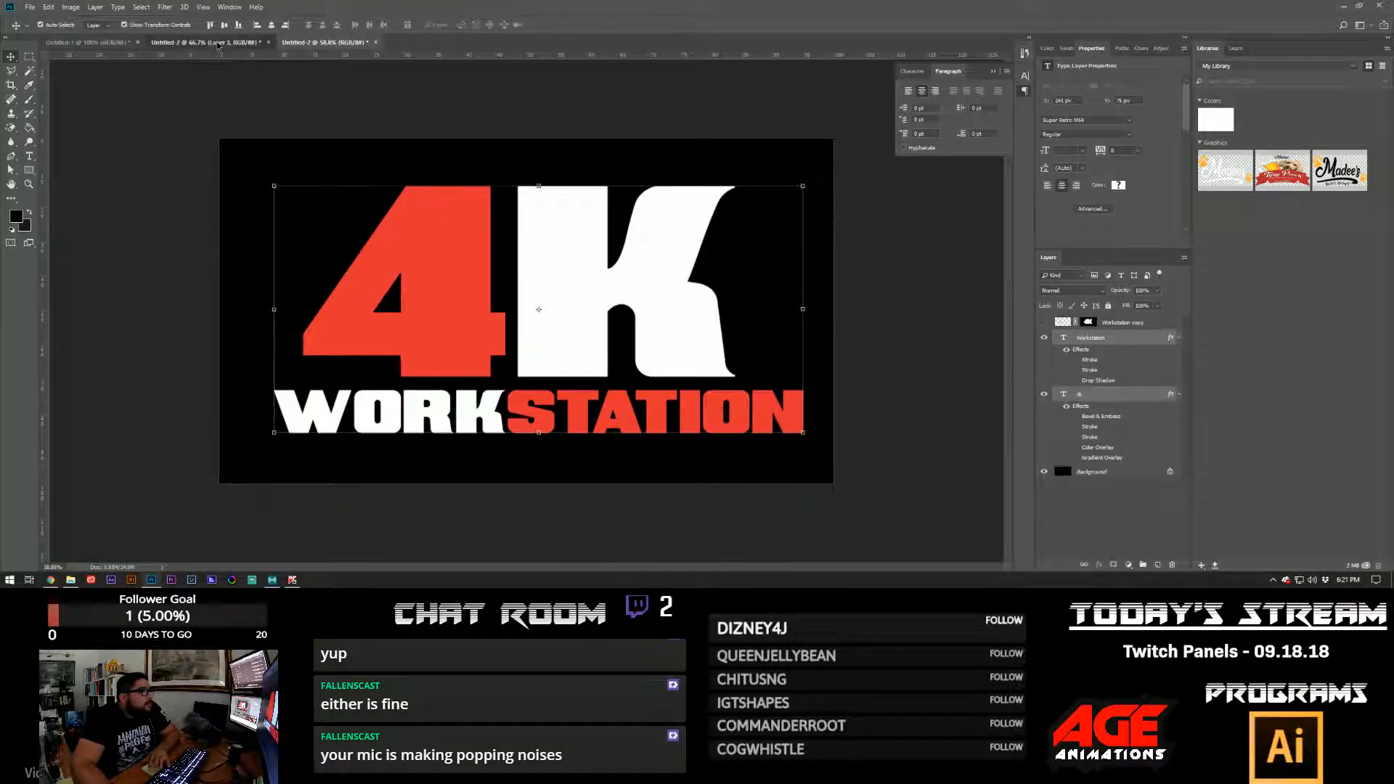
- In the tall blue panel document, hide the old 4K Workstation text layer and paste the copied logo texts
{"action": "left_click", "coordinate": [205, 42]}
{"action": "left_click", "coordinate": [1096, 326]}
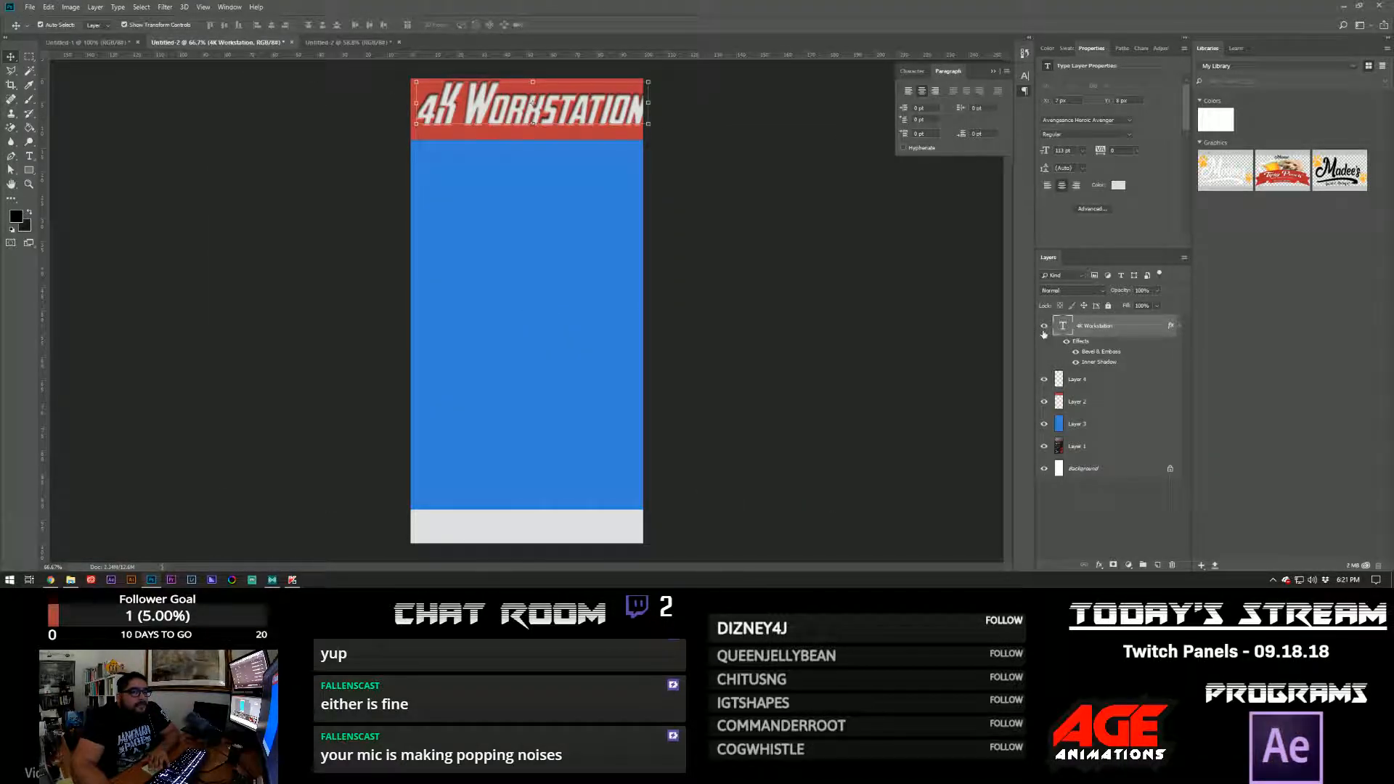
{"action": "left_click", "coordinate": [1044, 326]}
{"action": "left_click", "coordinate": [45, 7]}
{"action": "left_click", "coordinate": [89, 103]}
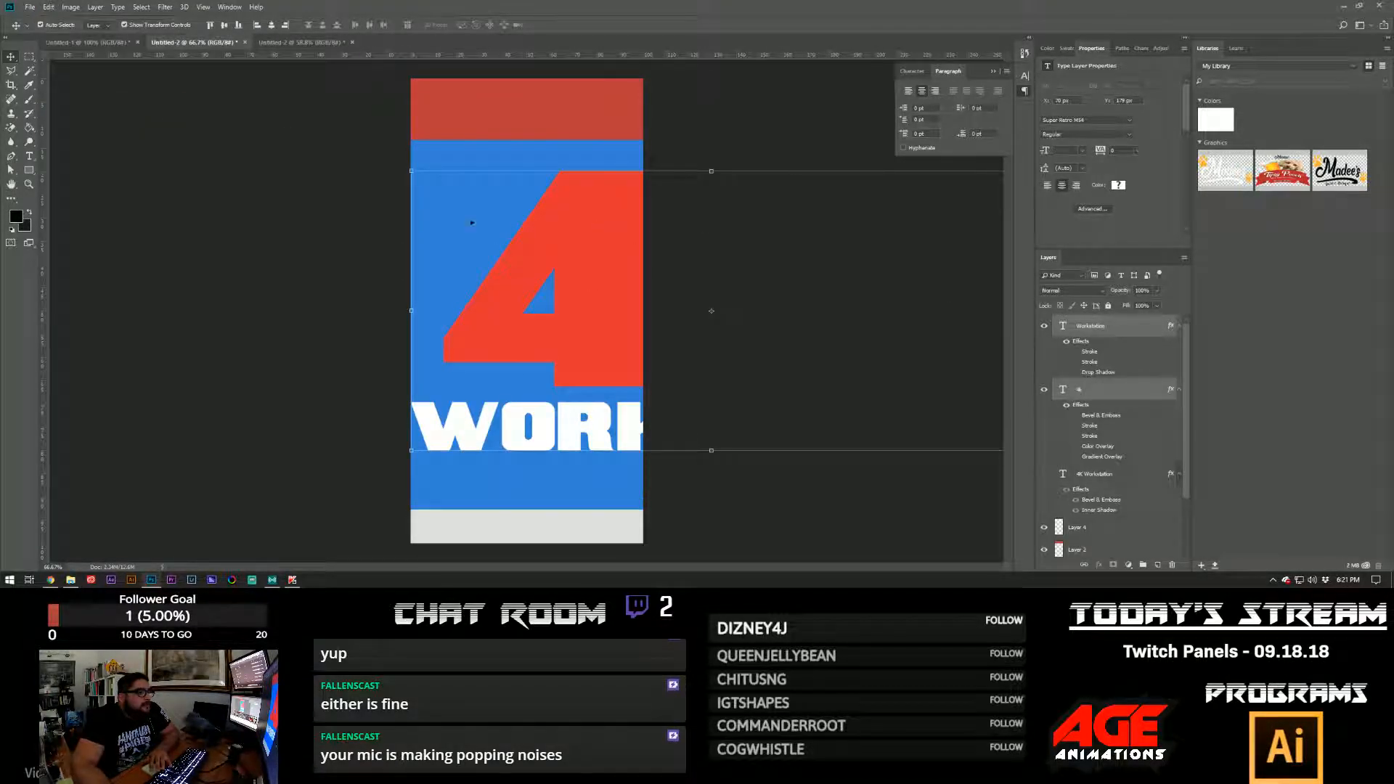
- Scale the pasted logo down proportionally, centre it in the red header bar and apply the transformation
{"action": "left_click_drag", "start_coordinate": [411, 172], "coordinate": [490, 119]}
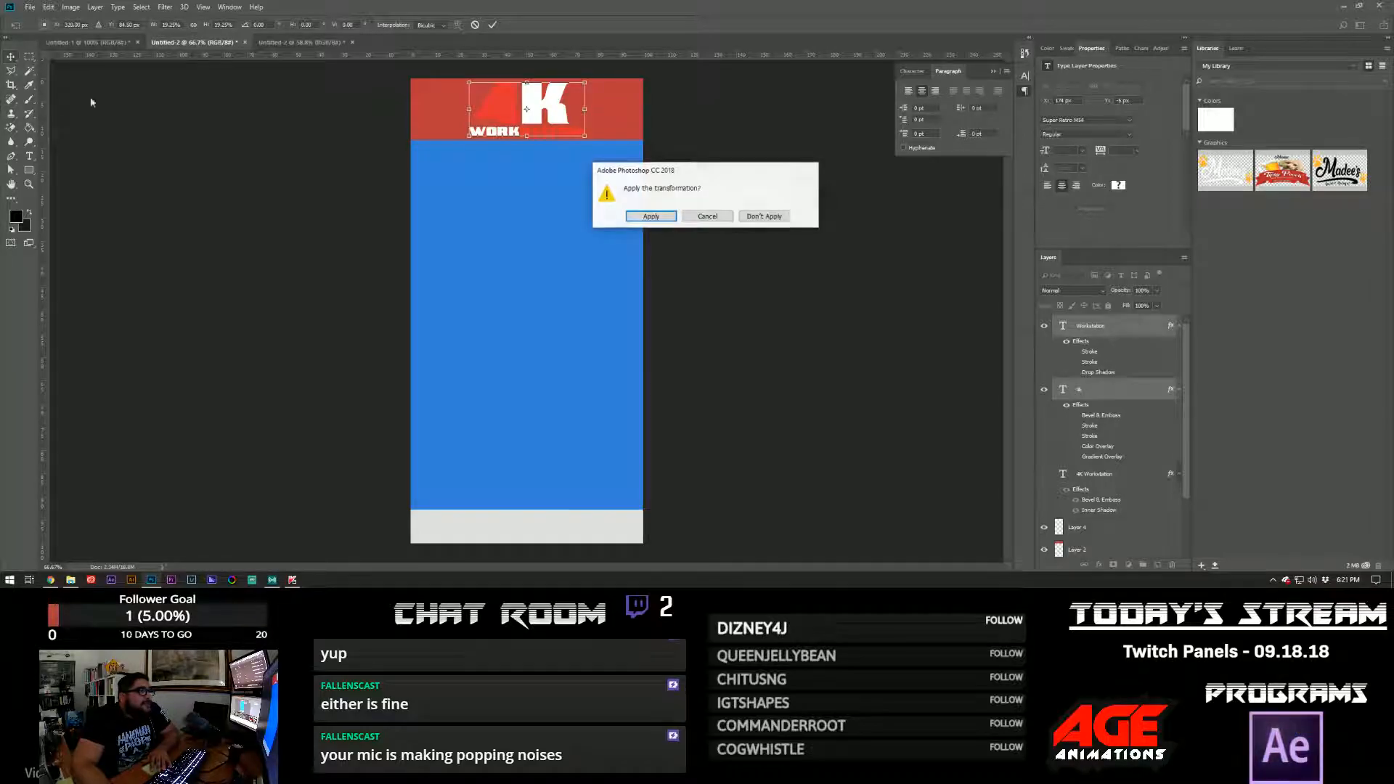
{"action": "left_click", "coordinate": [654, 213]}
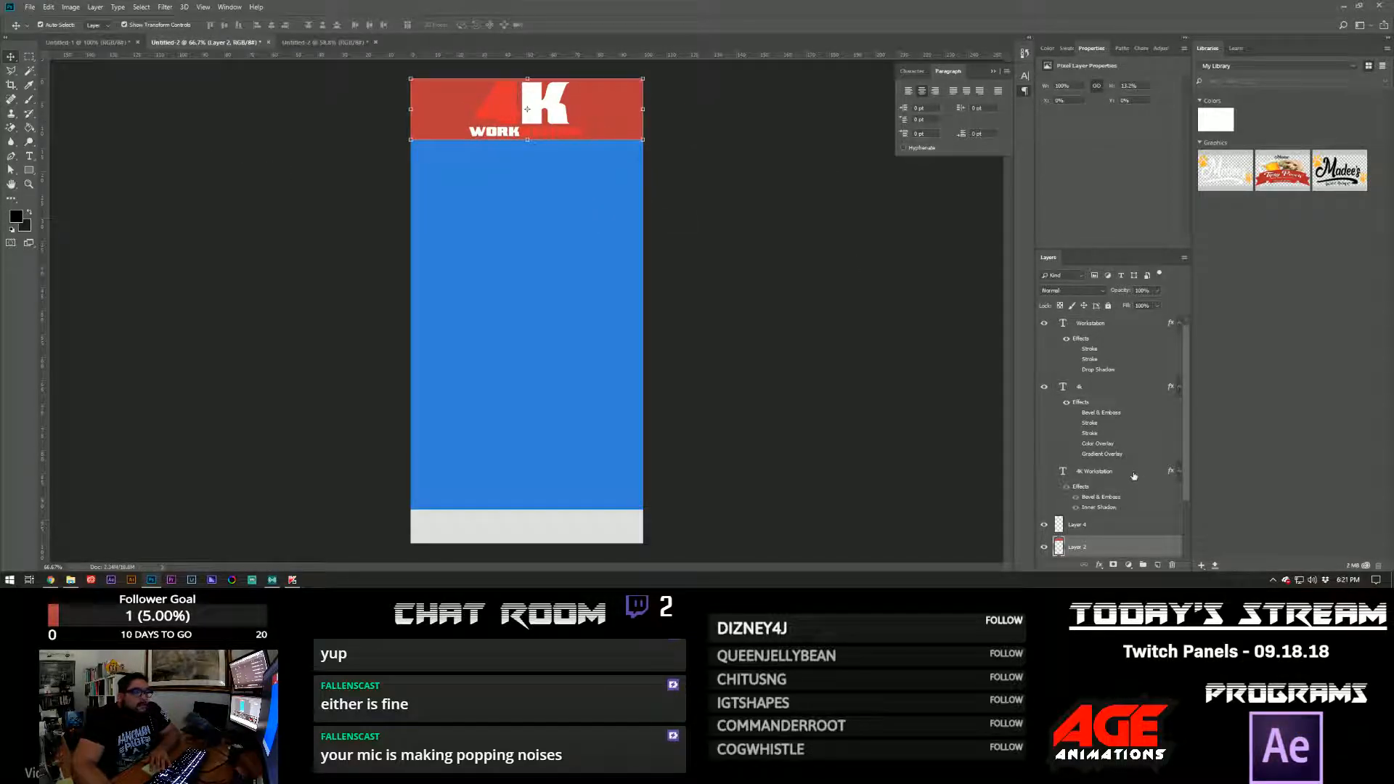
- Fill the red header bar on Layer 2 with black, 000000, using the Paint Bucket
{"action": "left_click", "coordinate": [15, 216]}
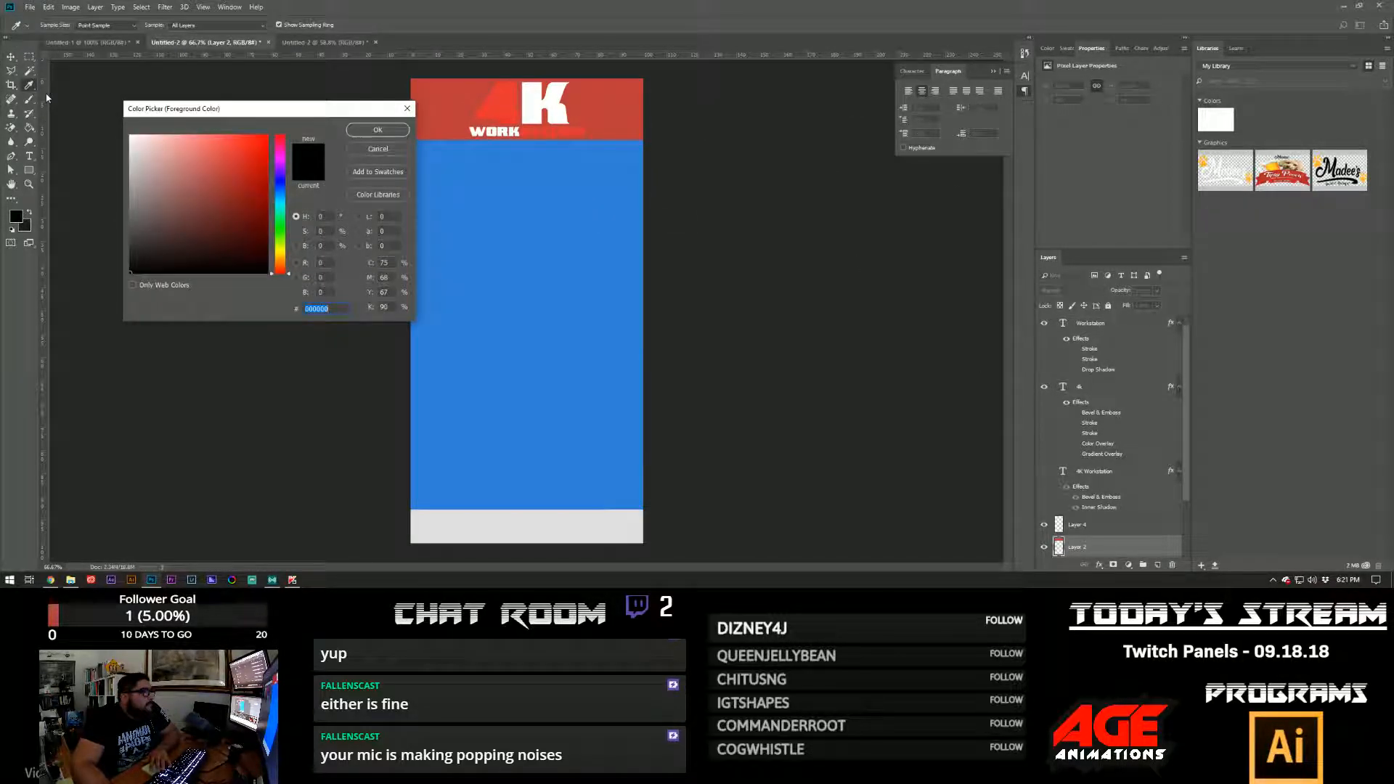
{"action": "left_click", "coordinate": [377, 130]}
{"action": "key", "text": "g"}
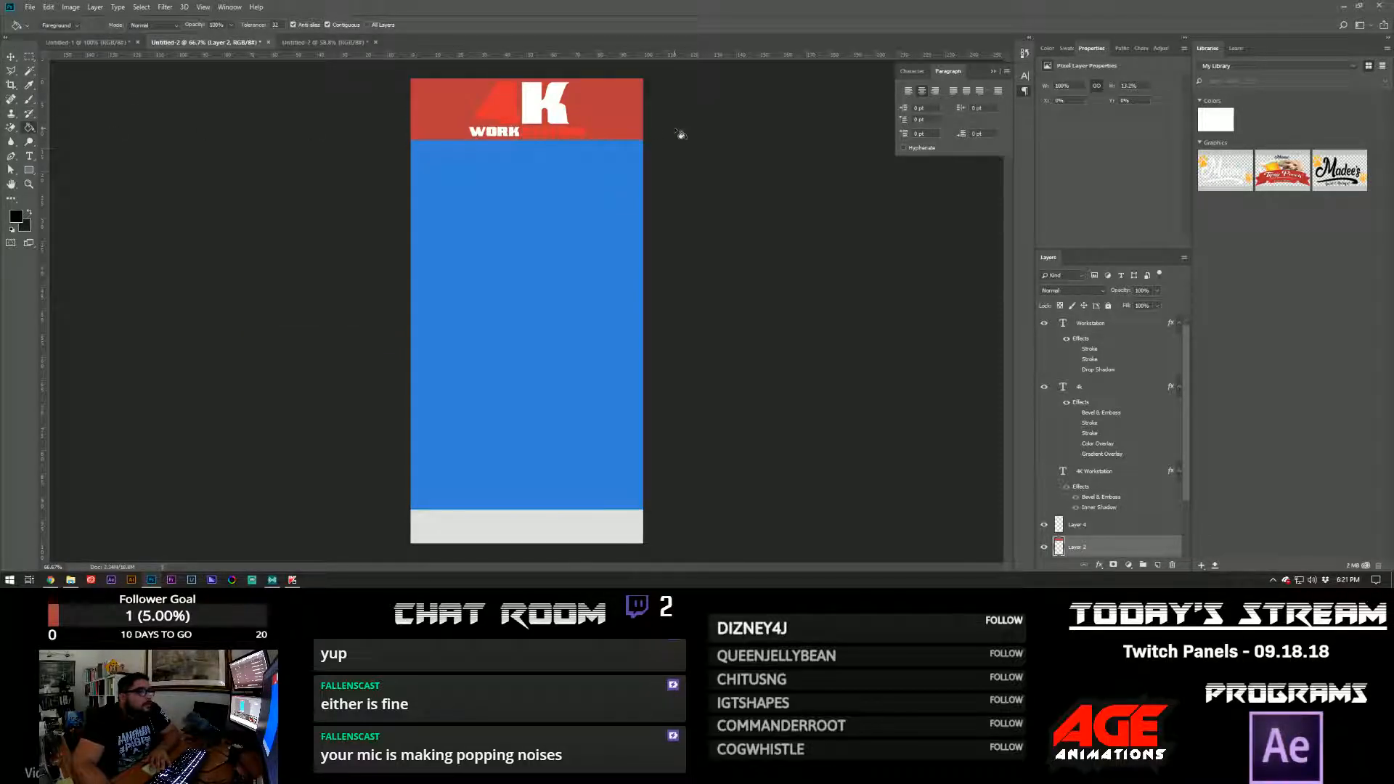
{"action": "left_click", "coordinate": [638, 117]}
{"action": "key", "text": "v"}
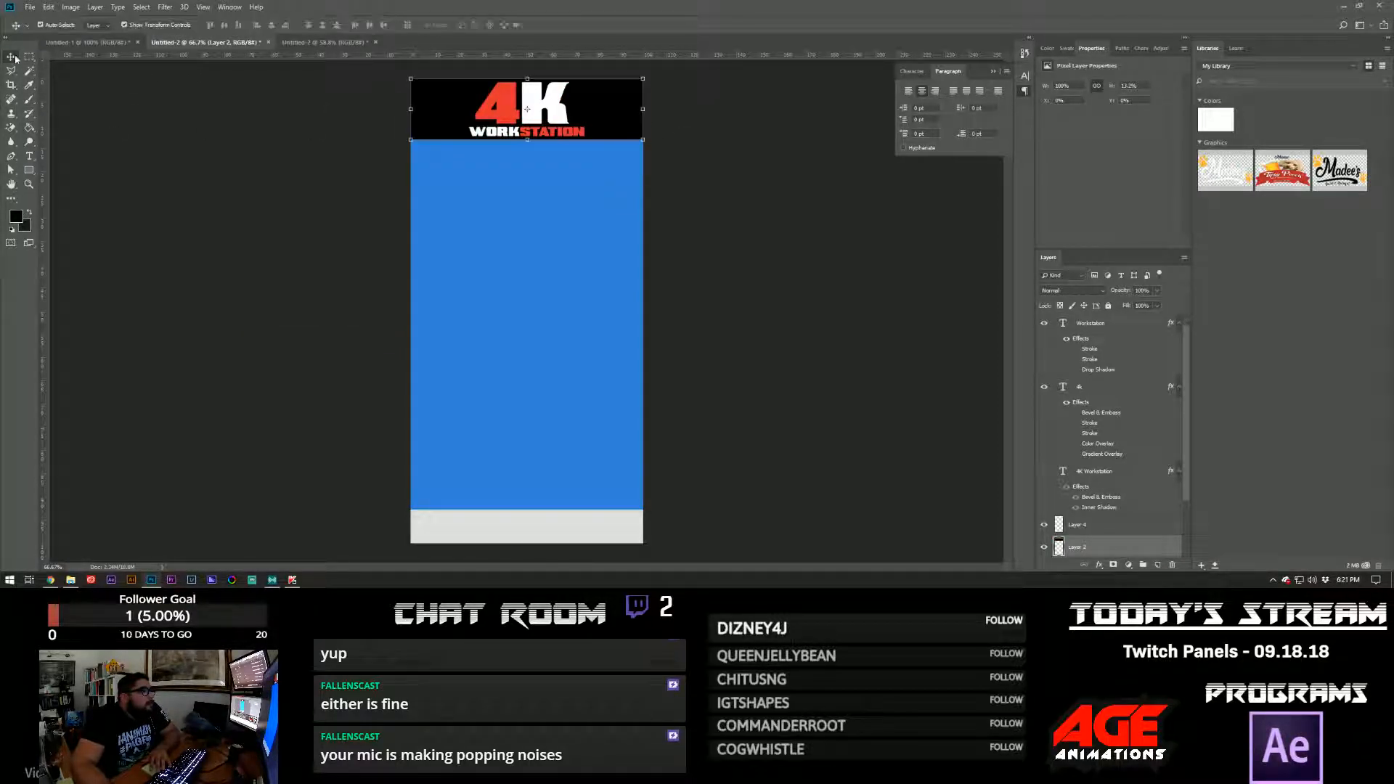
{"action": "left_click", "coordinate": [232, 279]}
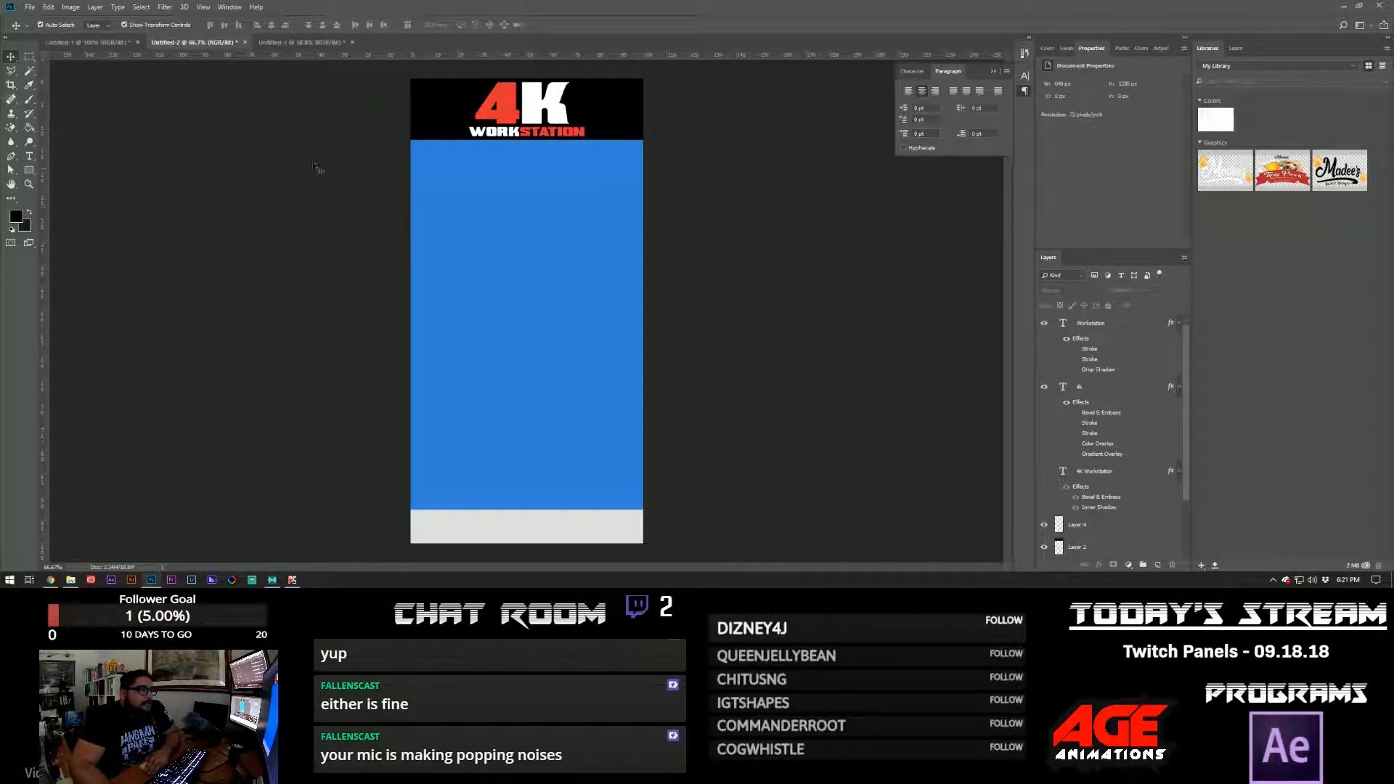
- Try the CGF Arch Reactor font on the 4K and Workstation text layers
{"action": "left_click", "coordinate": [516, 115]}
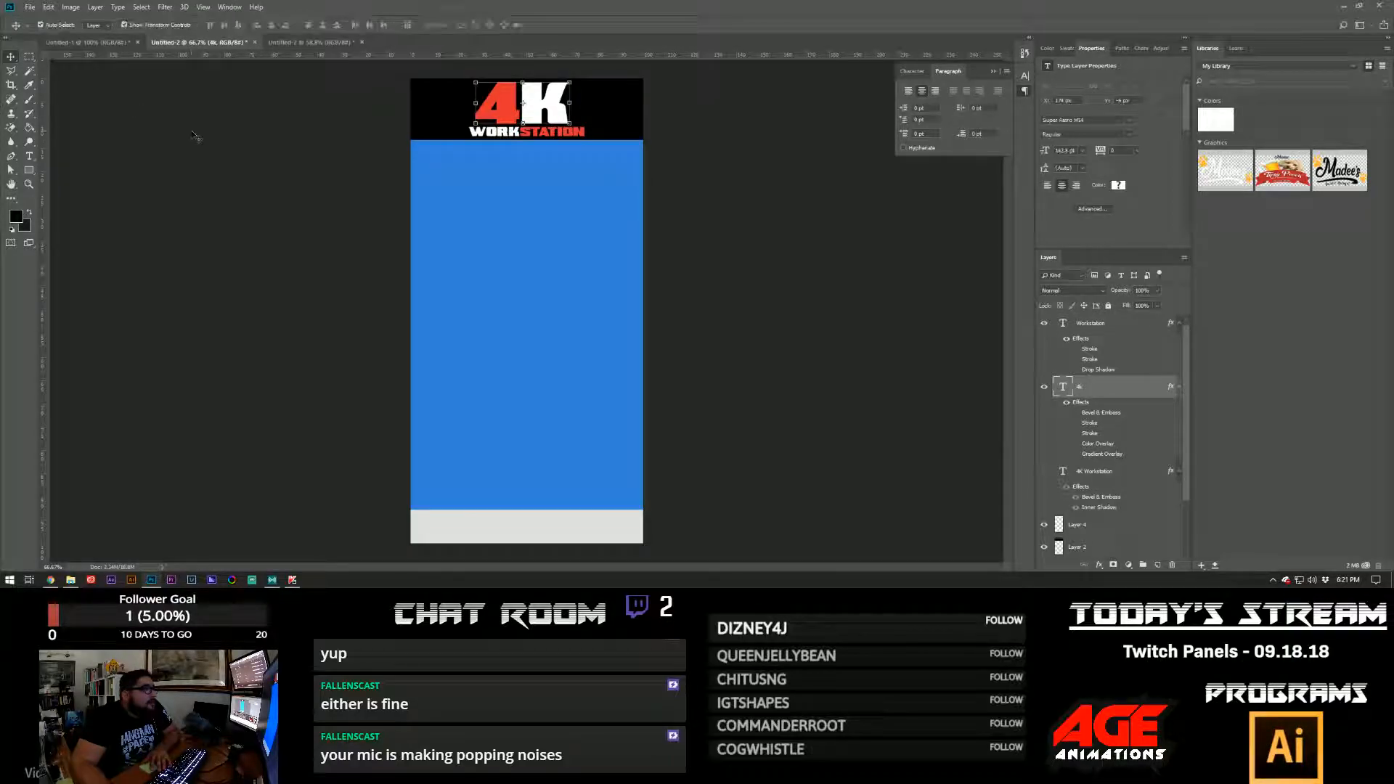
{"action": "left_click", "coordinate": [551, 134]}
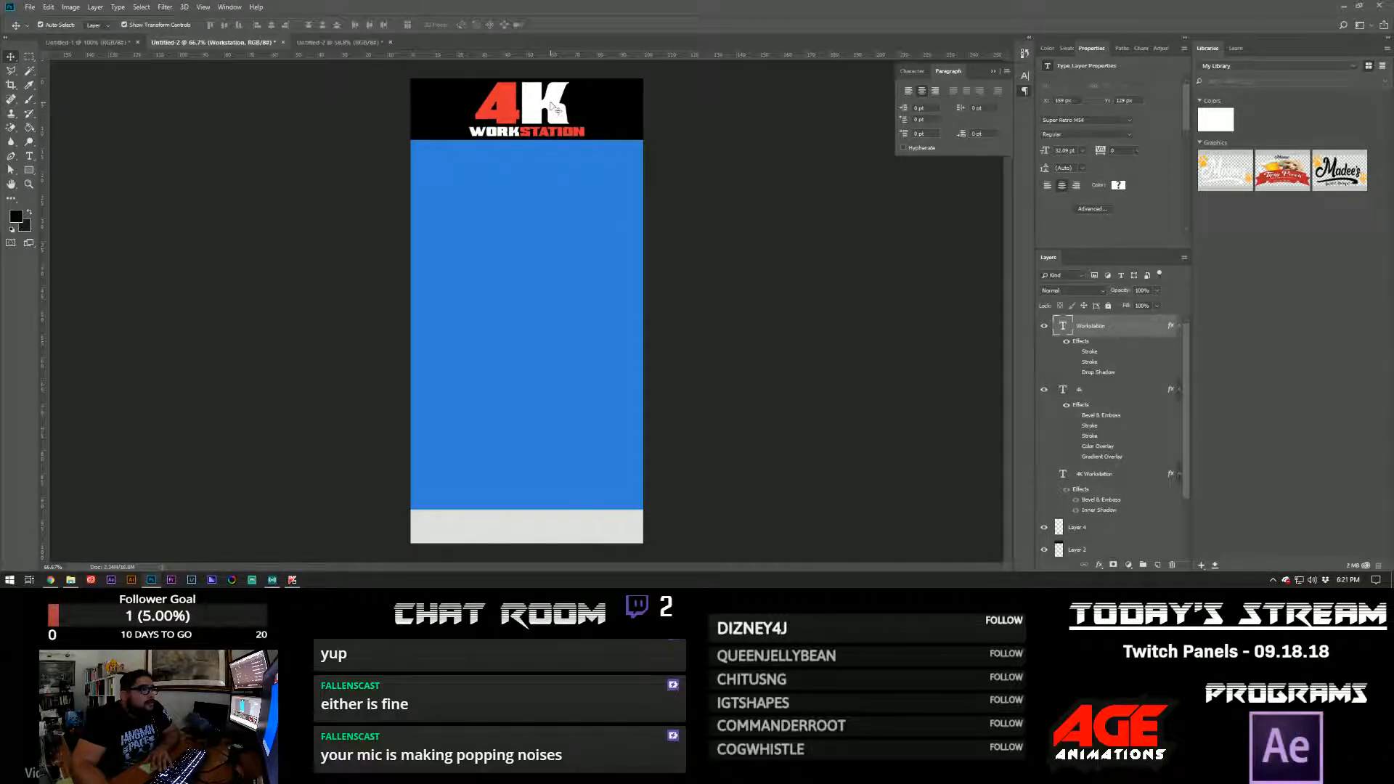
{"action": "left_click", "coordinate": [553, 107], "text": "shift"}
{"action": "left_click", "coordinate": [912, 71]}
{"action": "left_click", "coordinate": [960, 90]}
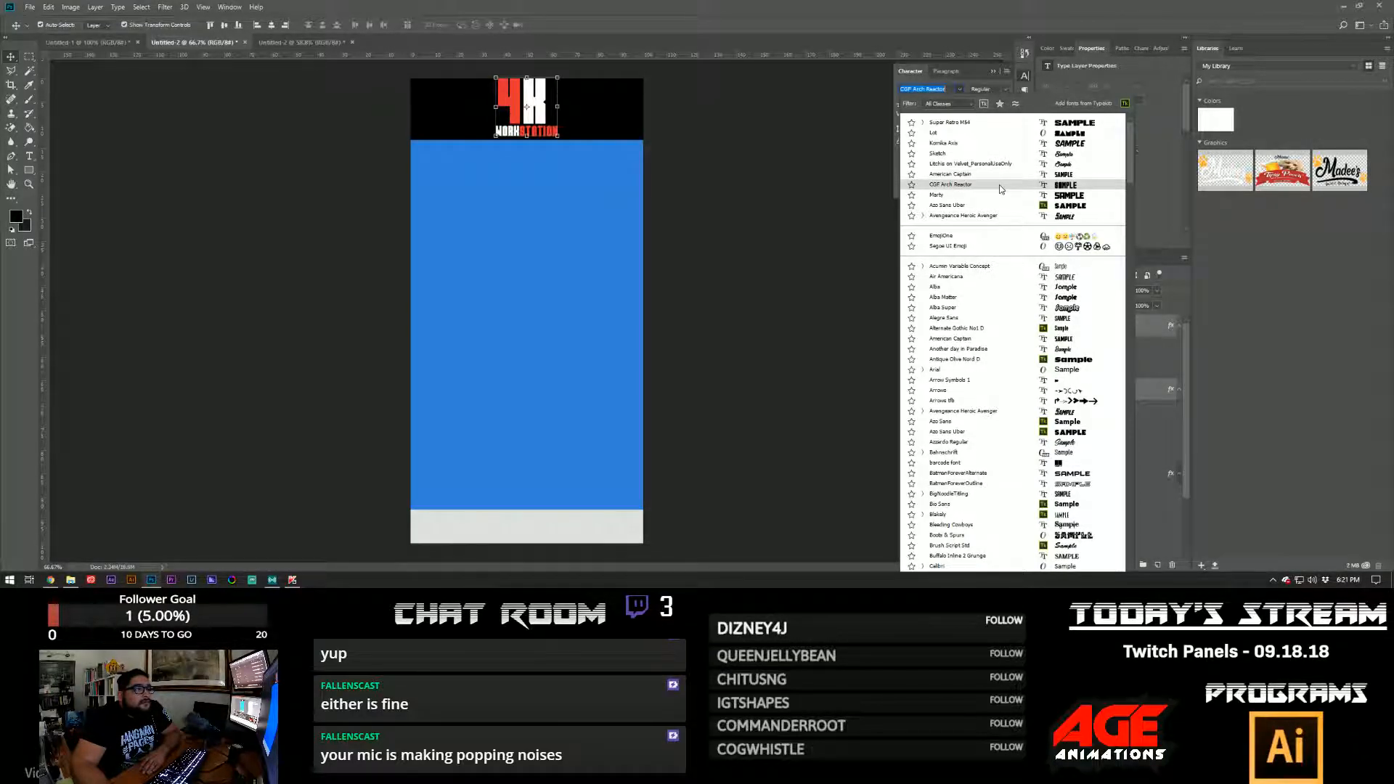
{"action": "key", "text": "Escape"}
{"action": "left_click", "coordinate": [782, 156]}
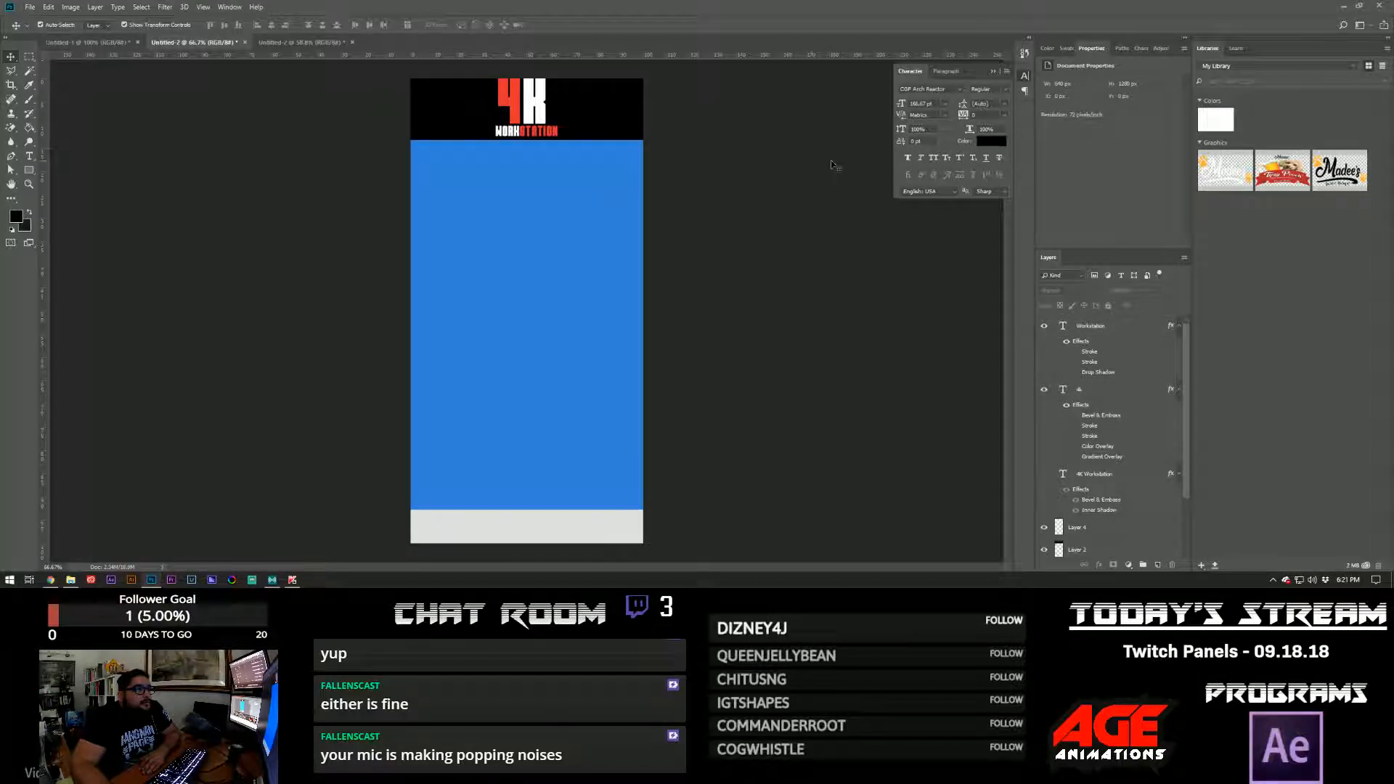
{"action": "left_click", "coordinate": [537, 114]}
{"action": "left_click", "coordinate": [554, 132]}
{"action": "key", "text": "Escape"}
{"action": "left_click", "coordinate": [118, 131]}
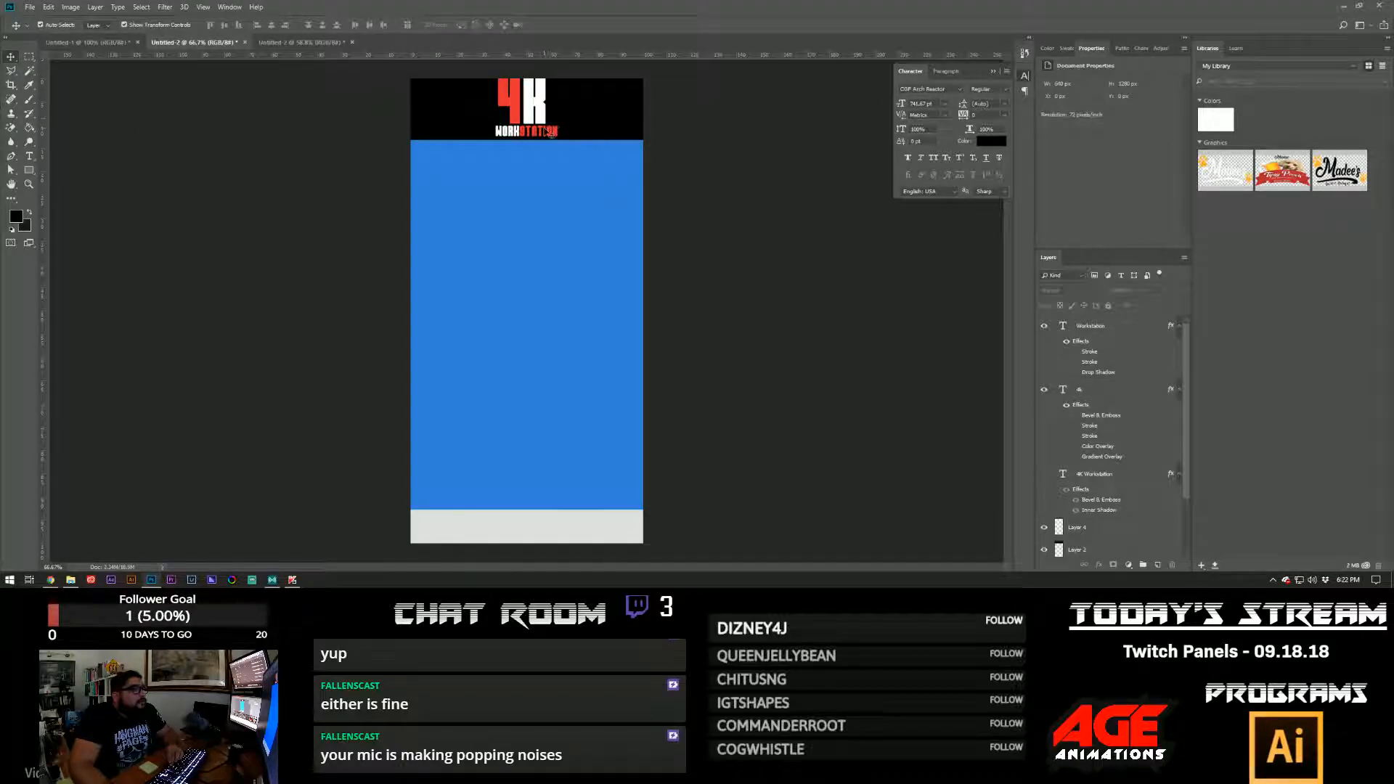
- Change the font of both the 4K and Workstation text layers to Antique Olive Nord D
{"action": "left_click", "coordinate": [550, 133]}
{"action": "left_click", "coordinate": [536, 110], "text": "shift"}
{"action": "left_click", "coordinate": [955, 93]}
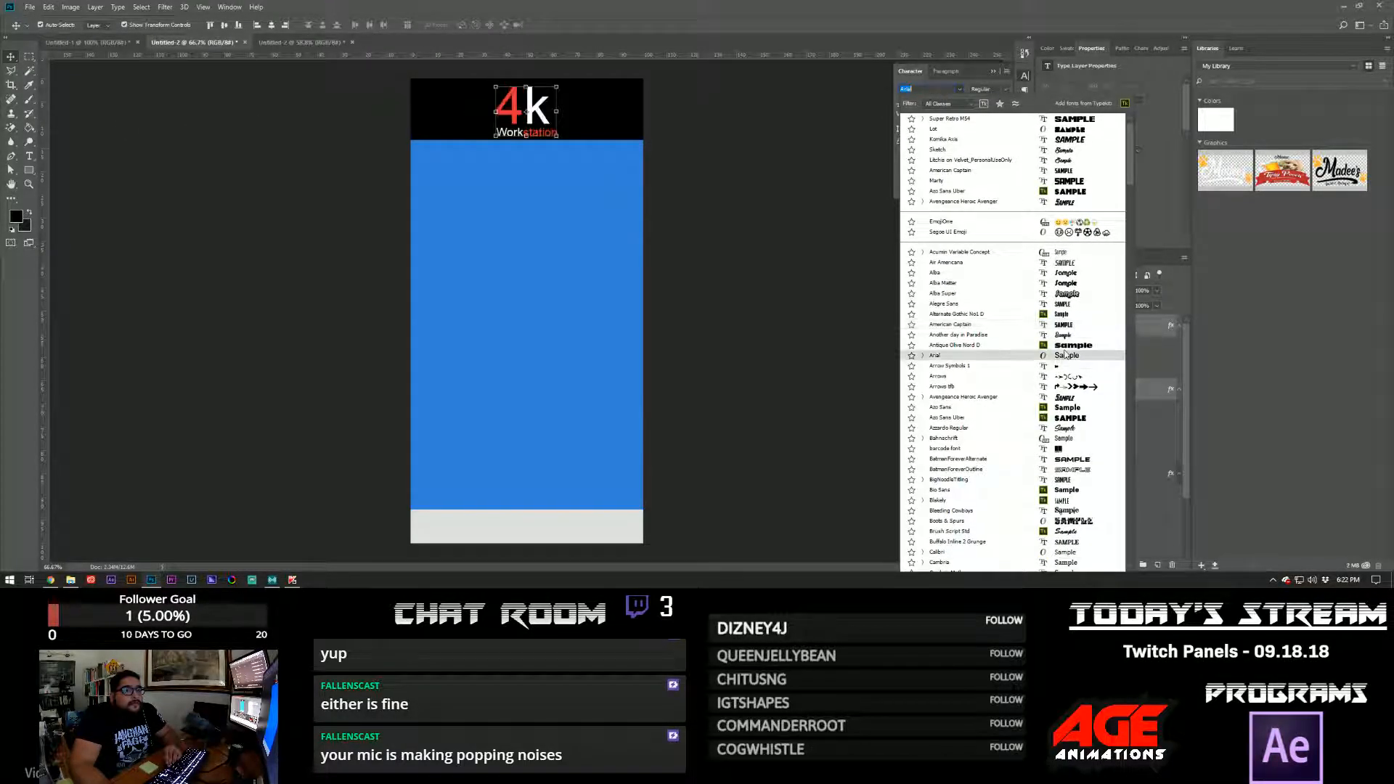
{"action": "key", "text": "Escape"}
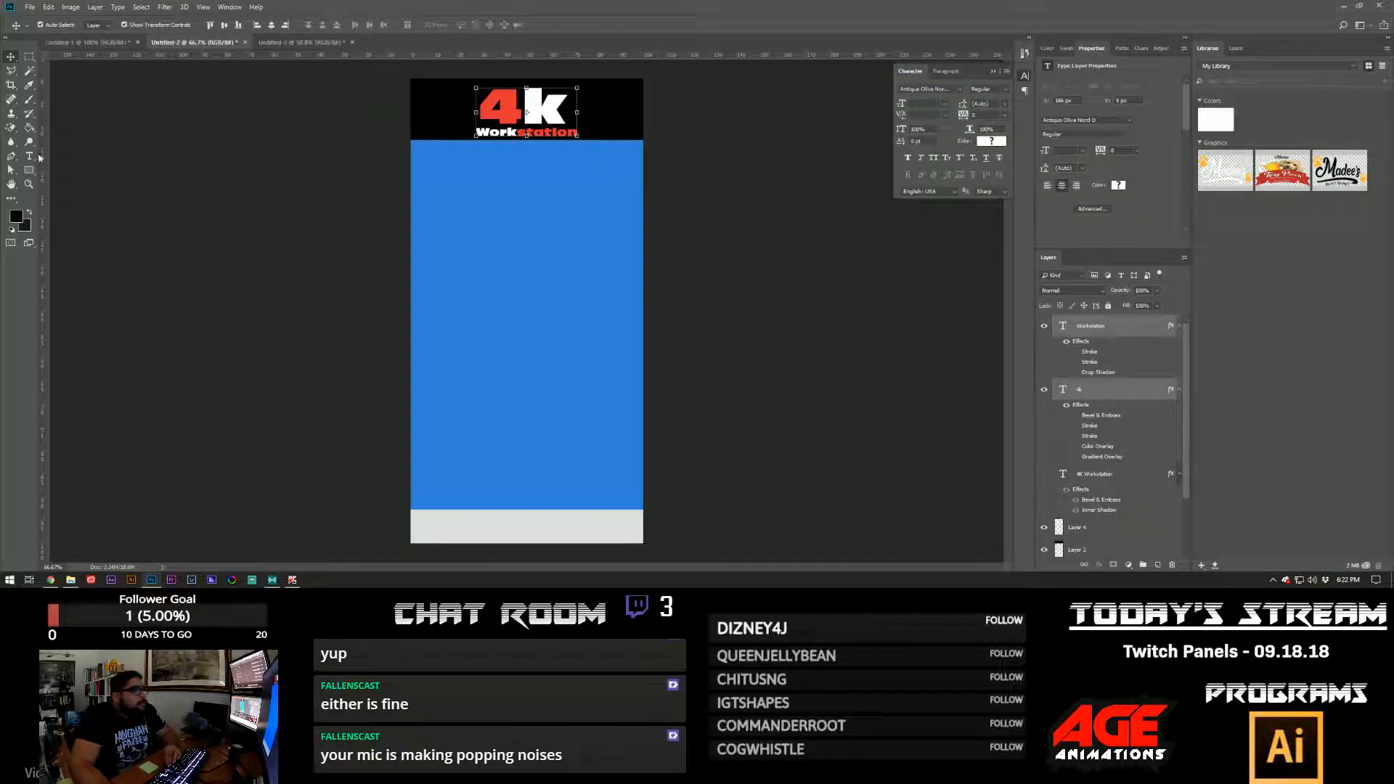
- Replace the lowercase k in the 4K text with a capital K and commit the edit
{"action": "left_click", "coordinate": [29, 157]}
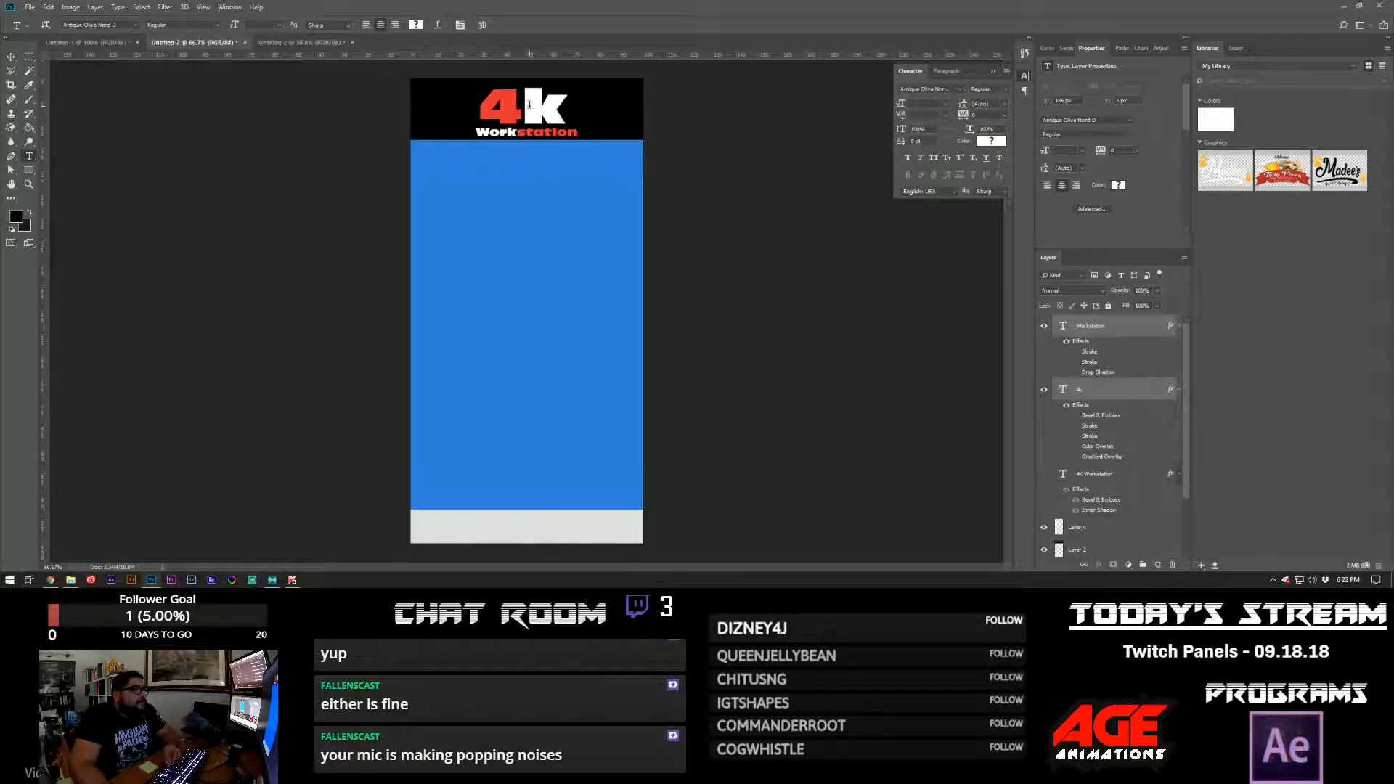
{"action": "left_click_drag", "start_coordinate": [521, 109], "coordinate": [553, 106]}
{"action": "left_click", "coordinate": [553, 106]}
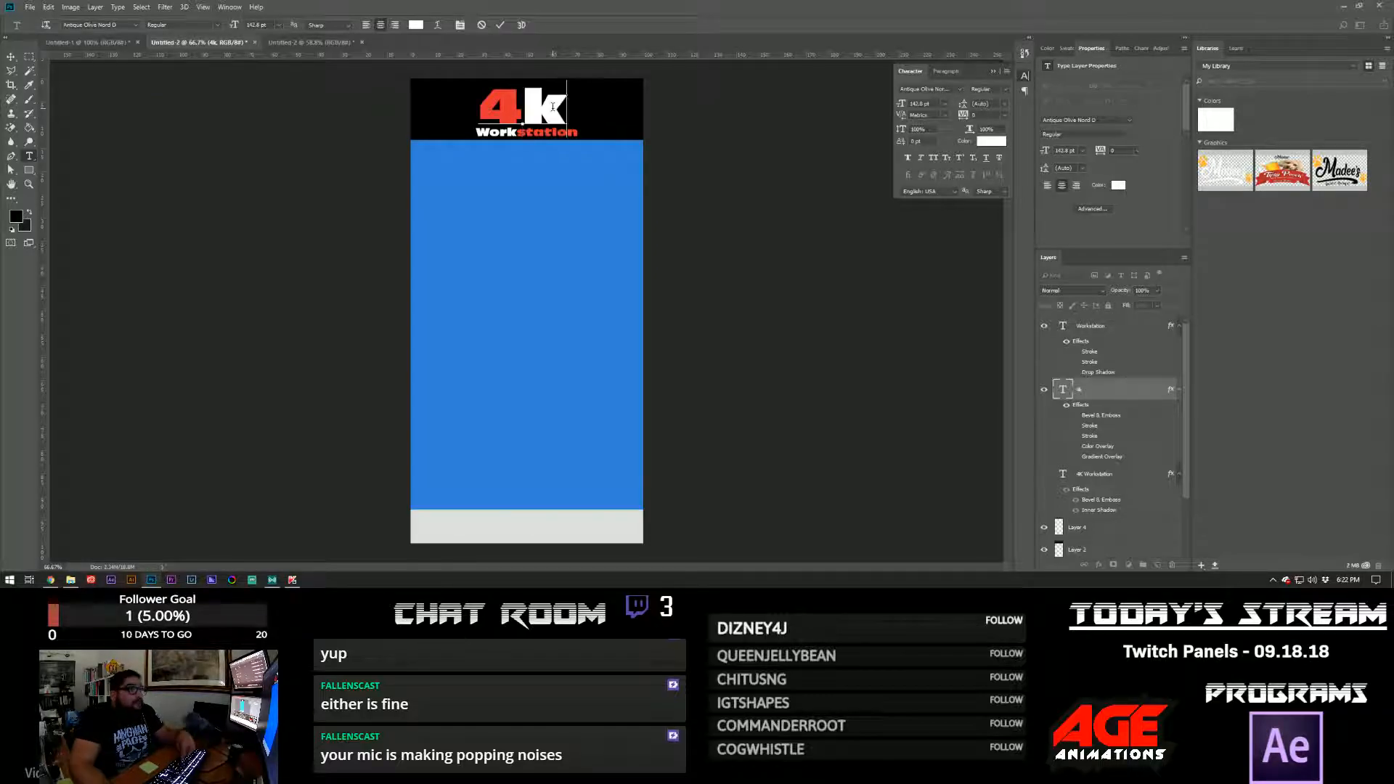
{"action": "key", "text": "BackSpace"}
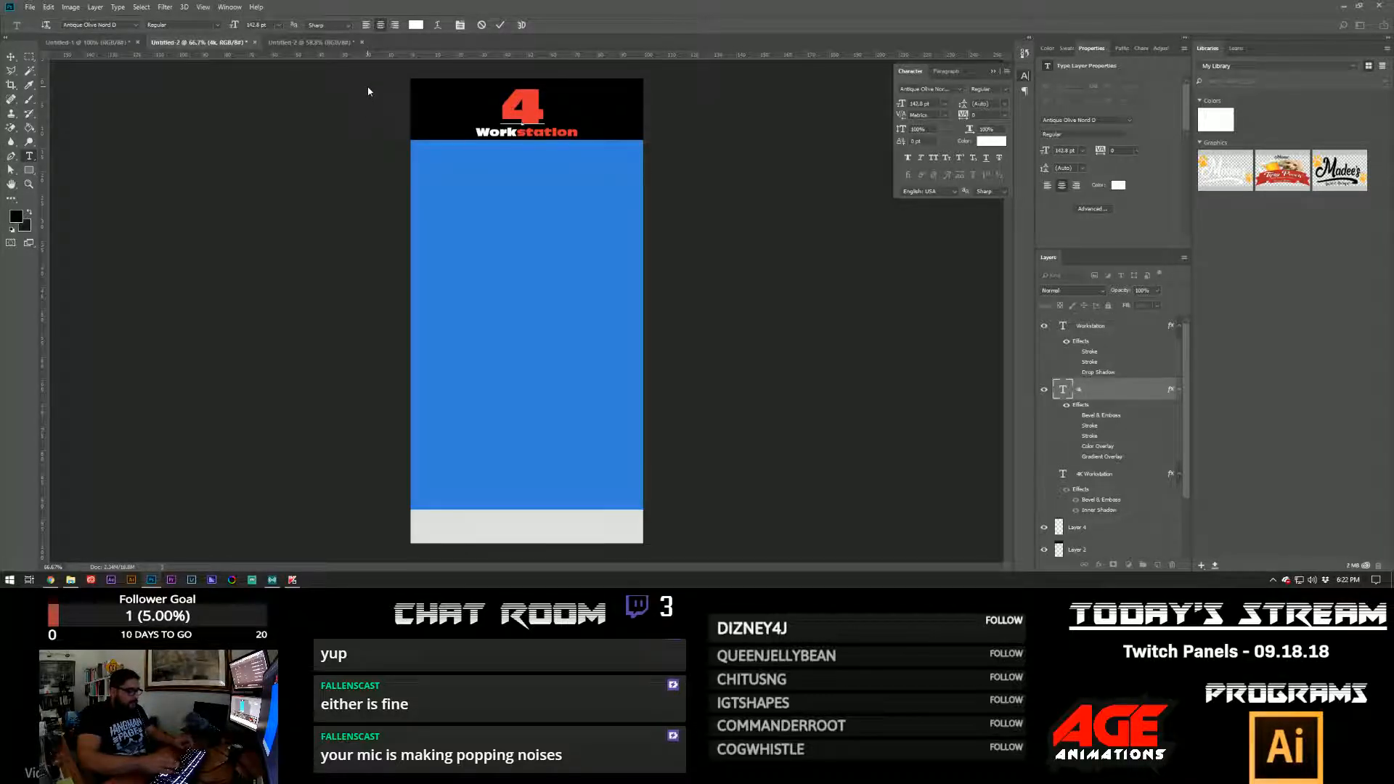
{"action": "type", "text": "K"}
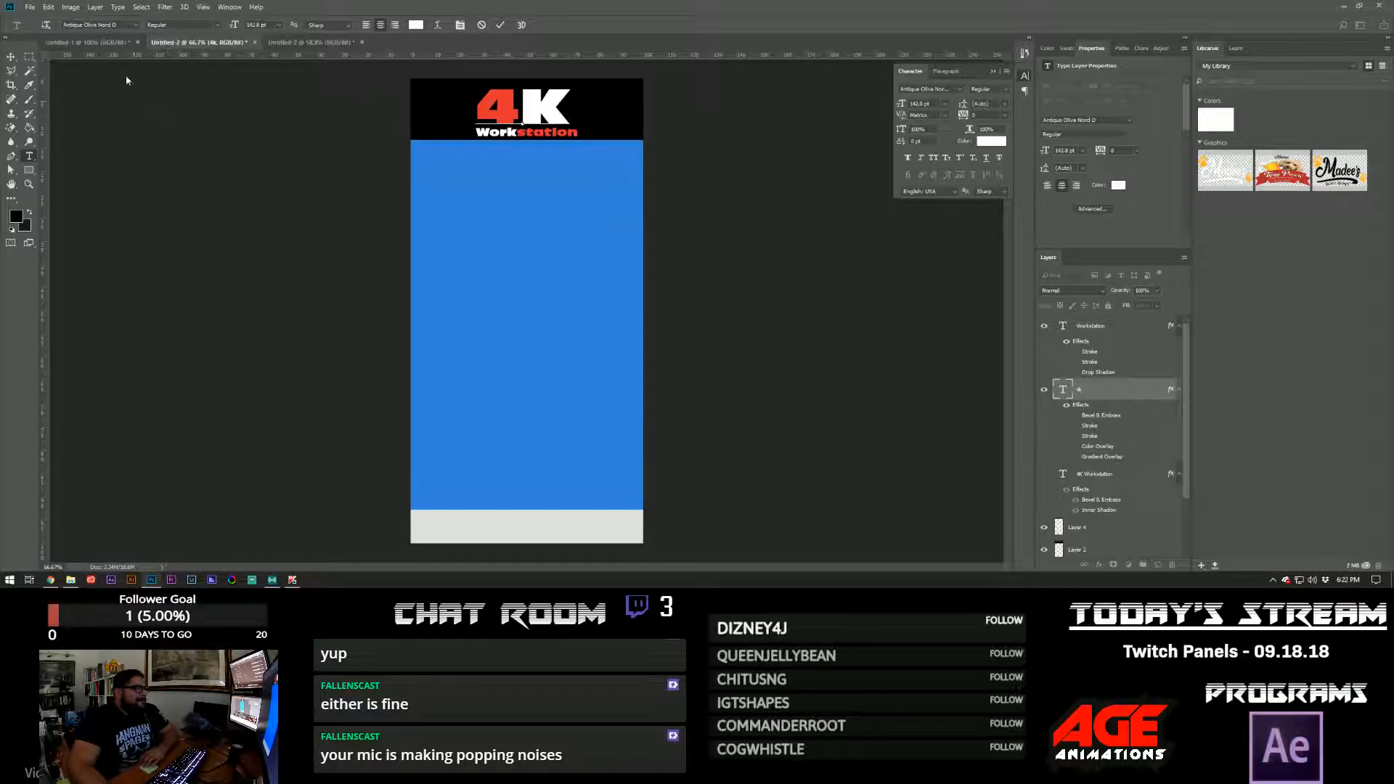
{"action": "left_click", "coordinate": [11, 59]}
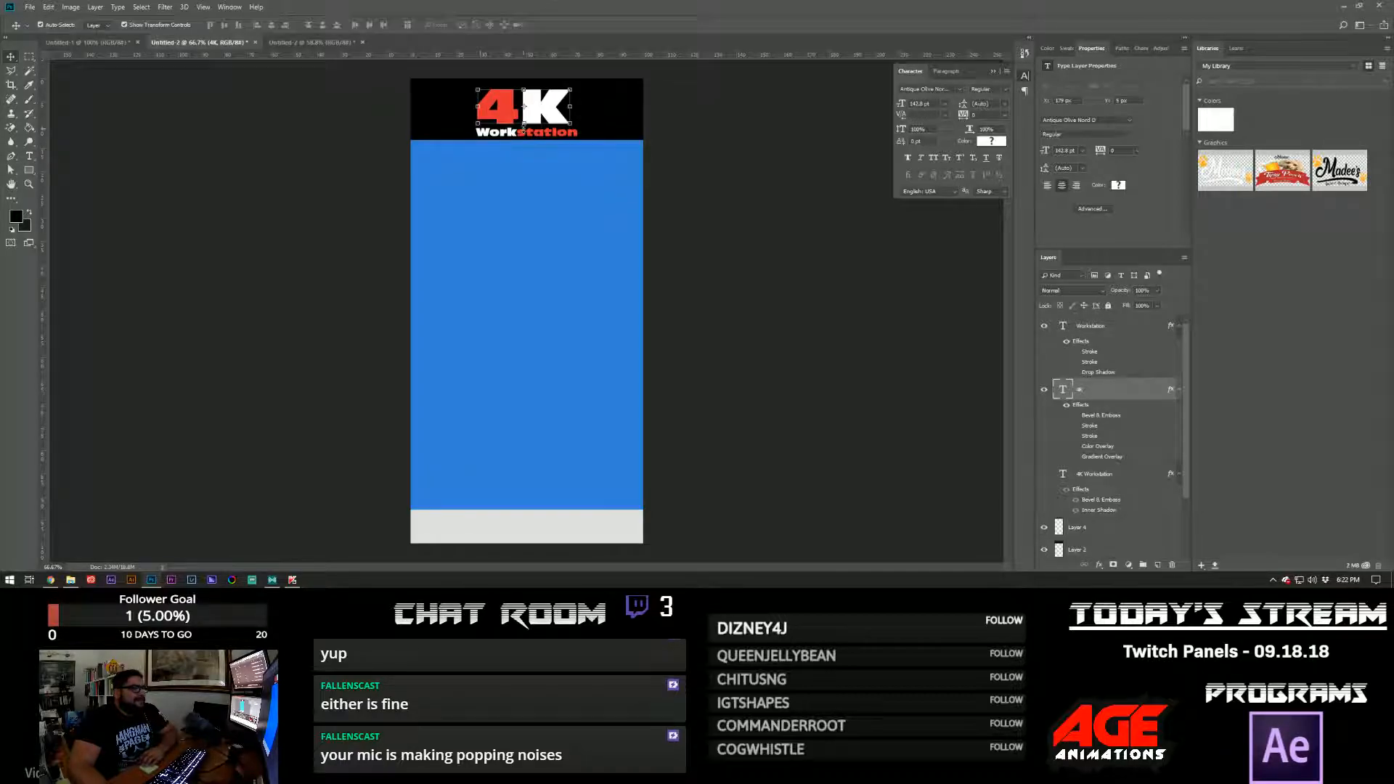
- Apply All Caps to the Workstation text layer, then deselect it
{"action": "left_click", "coordinate": [279, 156]}
{"action": "left_click", "coordinate": [526, 132]}
{"action": "left_click", "coordinate": [938, 160]}
{"action": "left_click", "coordinate": [842, 170]}
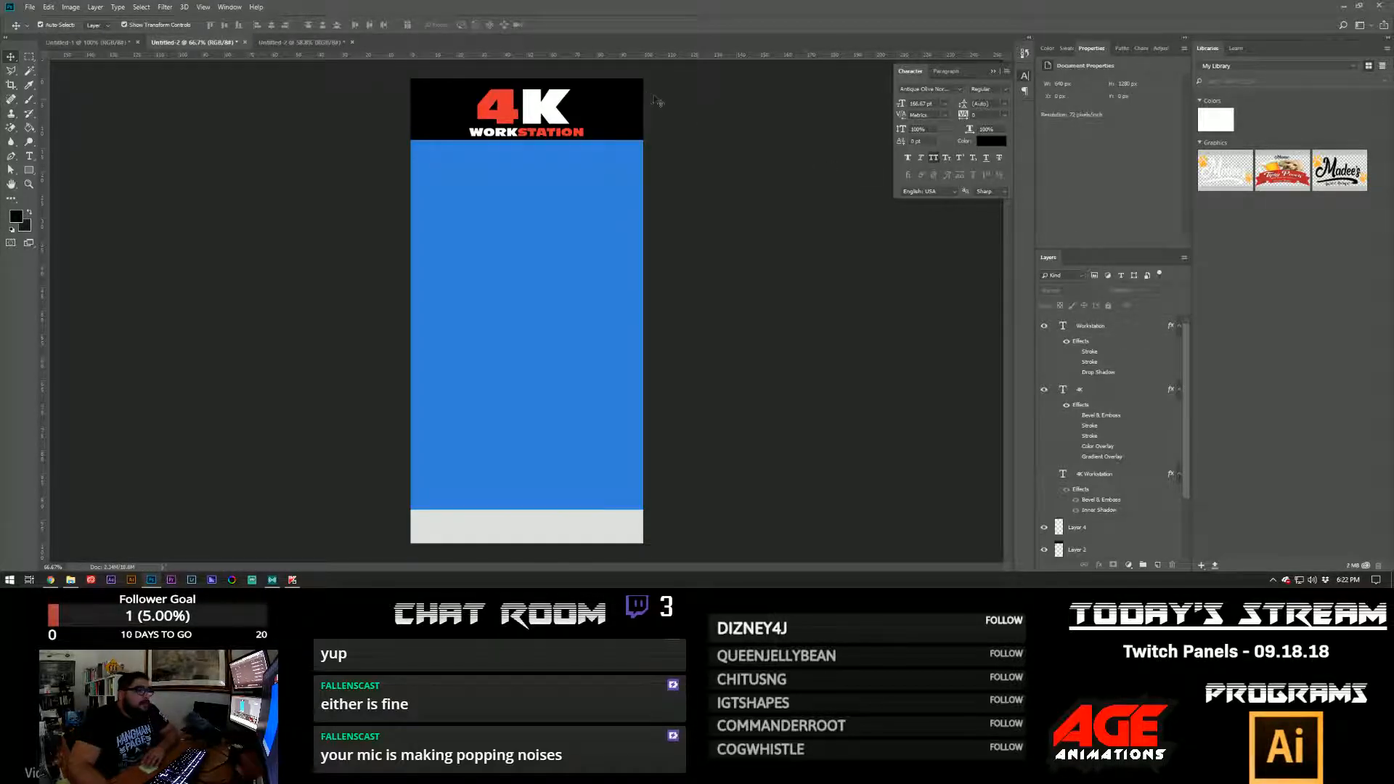
{"action": "left_click", "coordinate": [560, 118]}
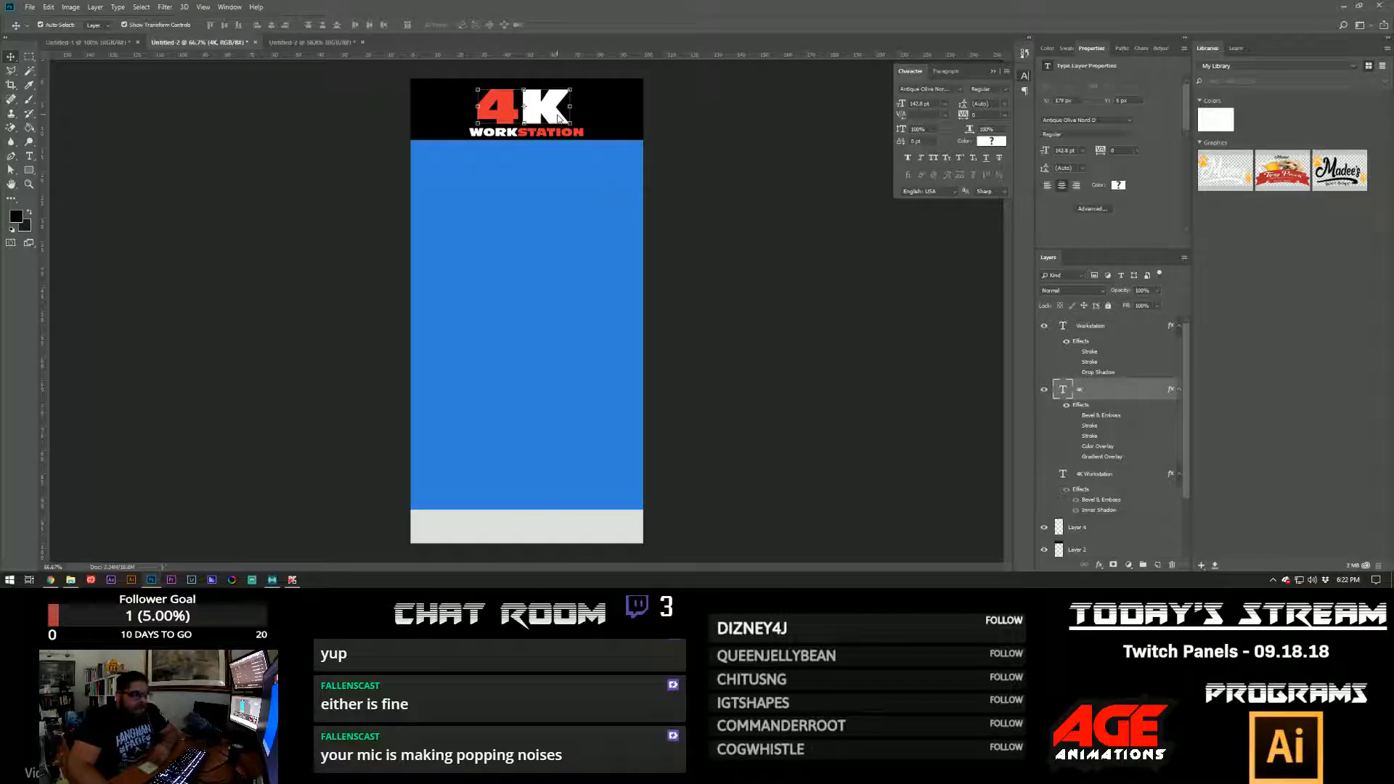
{"action": "left_click", "coordinate": [715, 164]}
- Select the 4K and Workstation texts together and shift them slightly up and right within the black header
{"action": "left_click", "coordinate": [553, 132]}
{"action": "left_click", "coordinate": [550, 115], "text": "shift"}
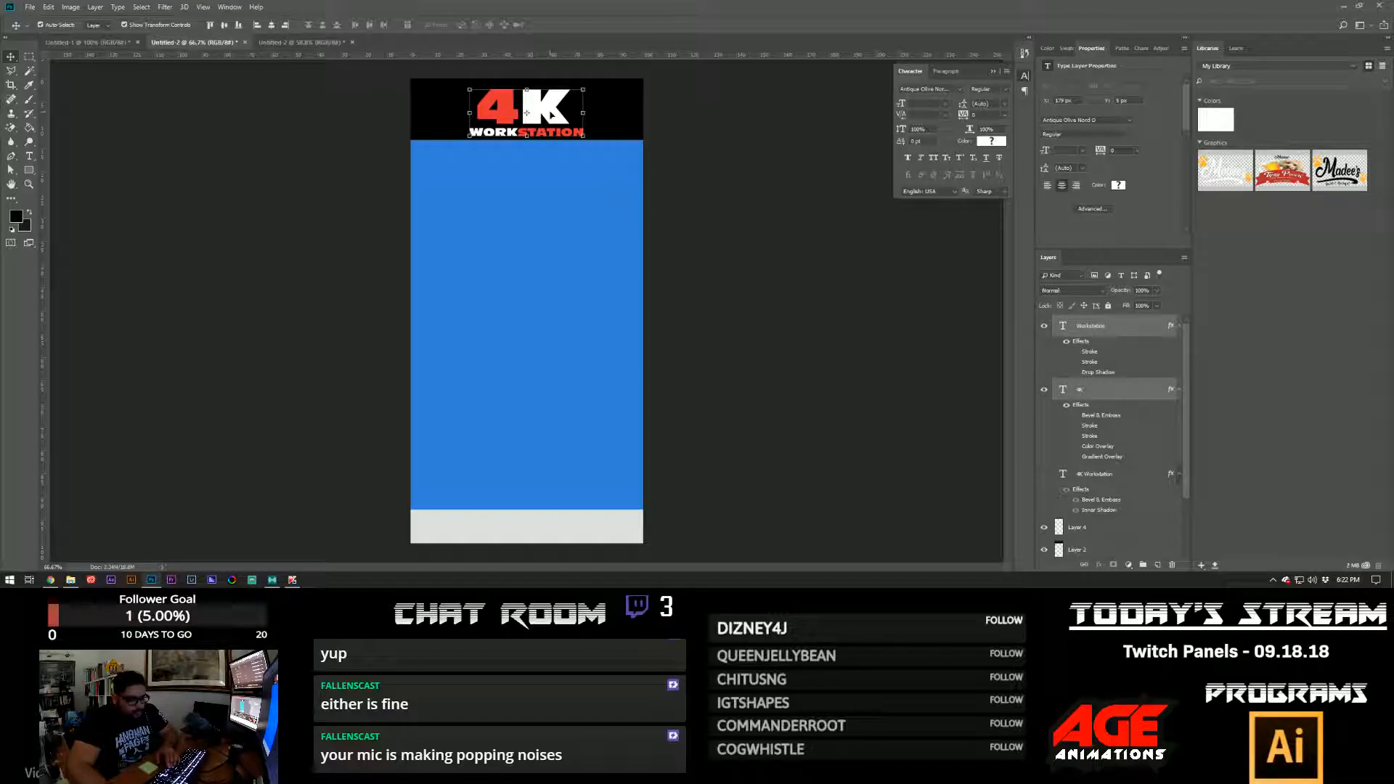
{"action": "left_click_drag", "start_coordinate": [528, 112], "coordinate": [556, 105]}
{"action": "left_click", "coordinate": [711, 116]}
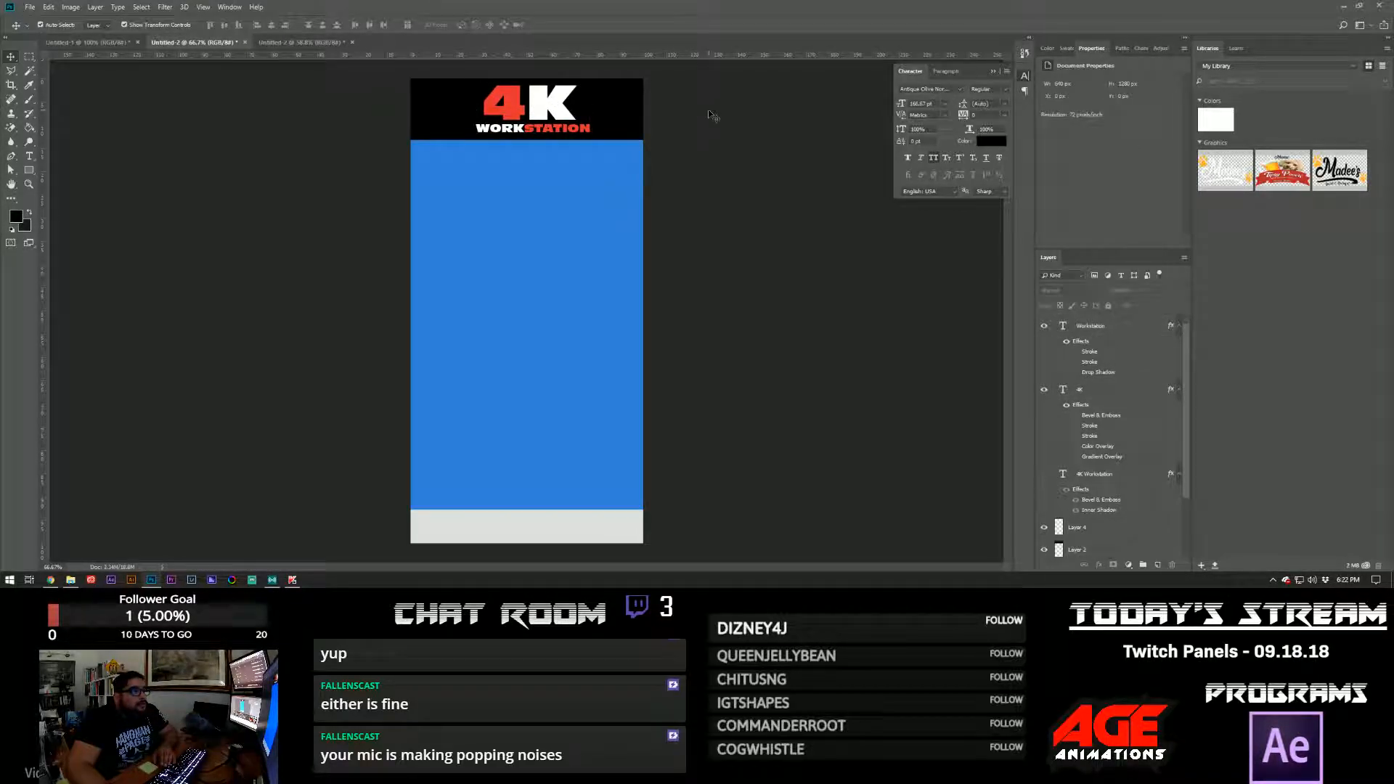
- In the tall blue panel document, bring the Animation PC reference image, Layer 1, to the top of the stack and show it
{"action": "left_click", "coordinate": [289, 42]}
{"action": "left_click", "coordinate": [109, 44]}
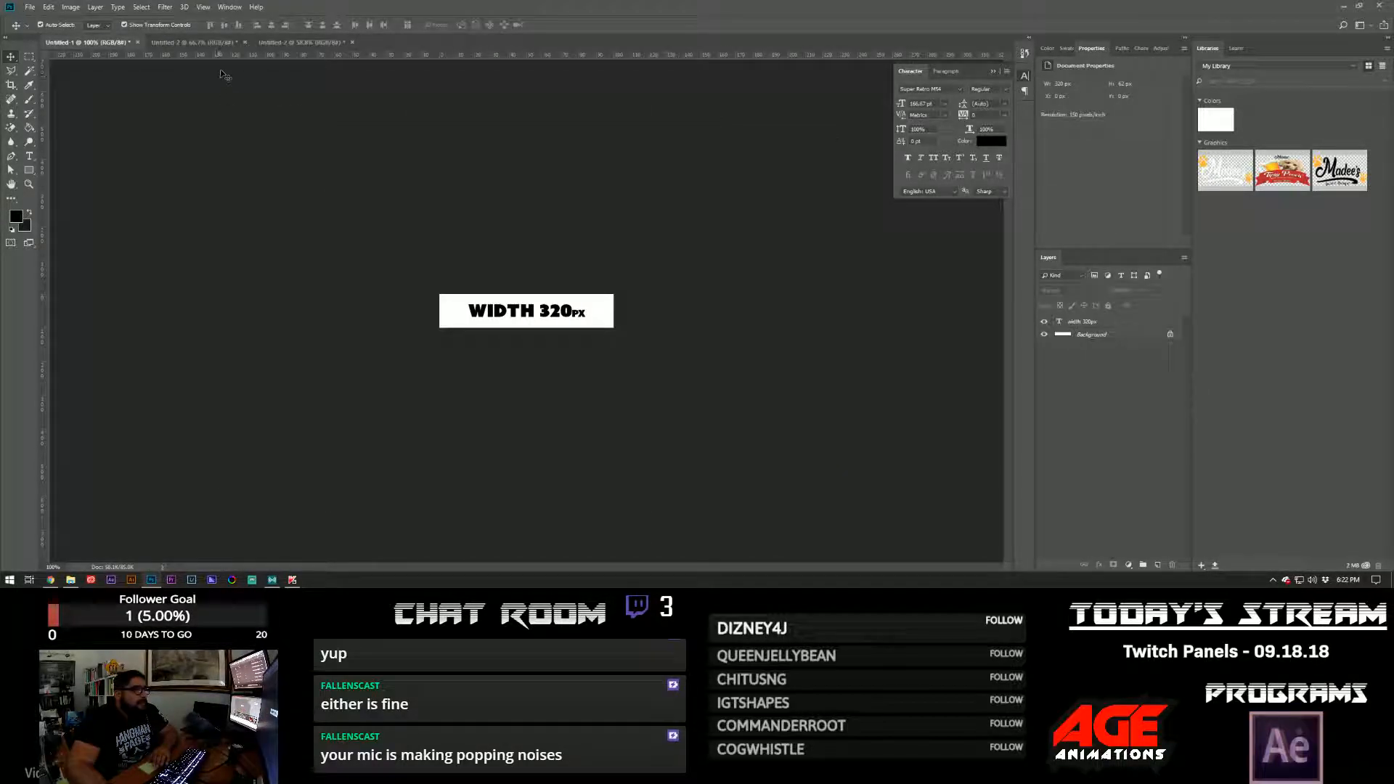
{"action": "left_click", "coordinate": [200, 43]}
{"action": "scroll", "coordinate": [1093, 396], "scroll_direction": "down", "scroll_amount": 2}
{"action": "left_click_drag", "start_coordinate": [1075, 522], "coordinate": [1105, 321]}
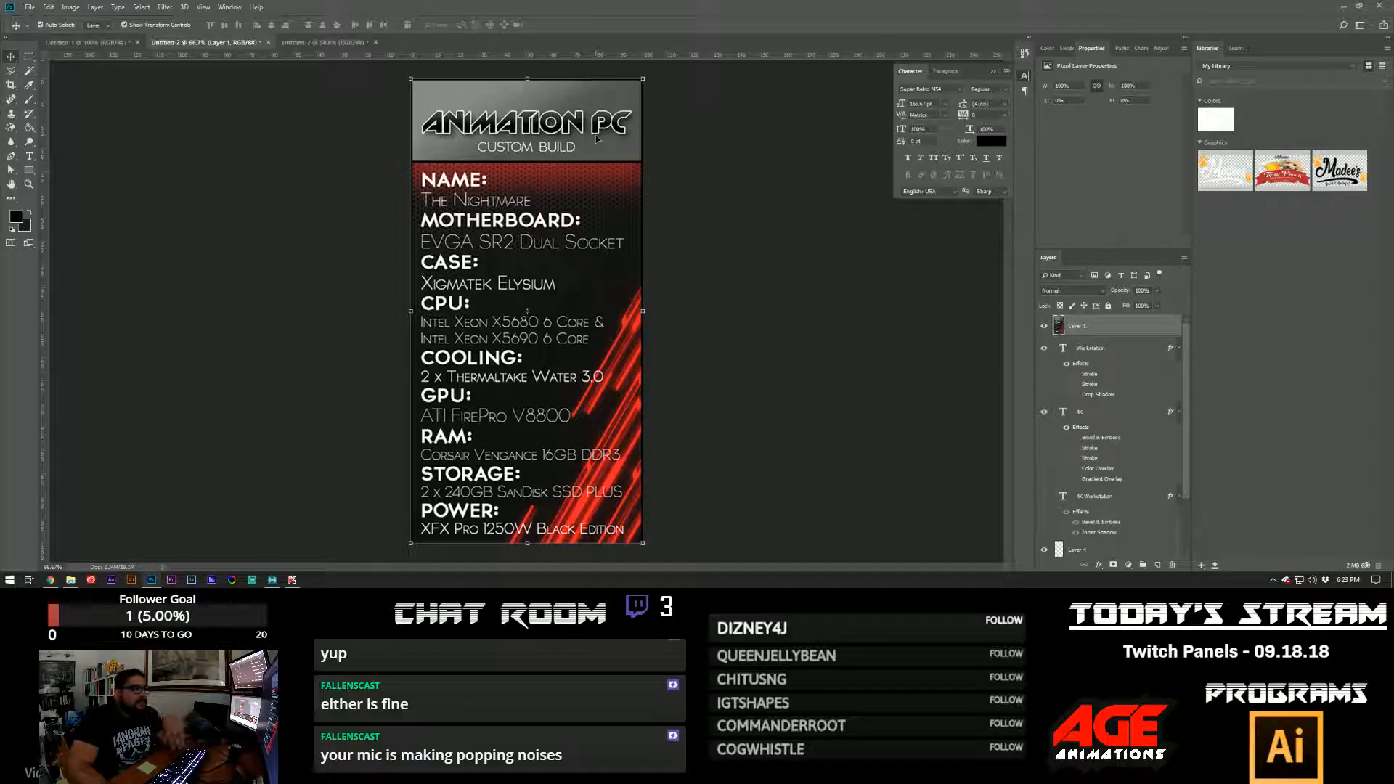
- Check the other open documents, return to the tall panel document and hide the Animation PC reference layer
{"action": "left_click", "coordinate": [327, 42]}
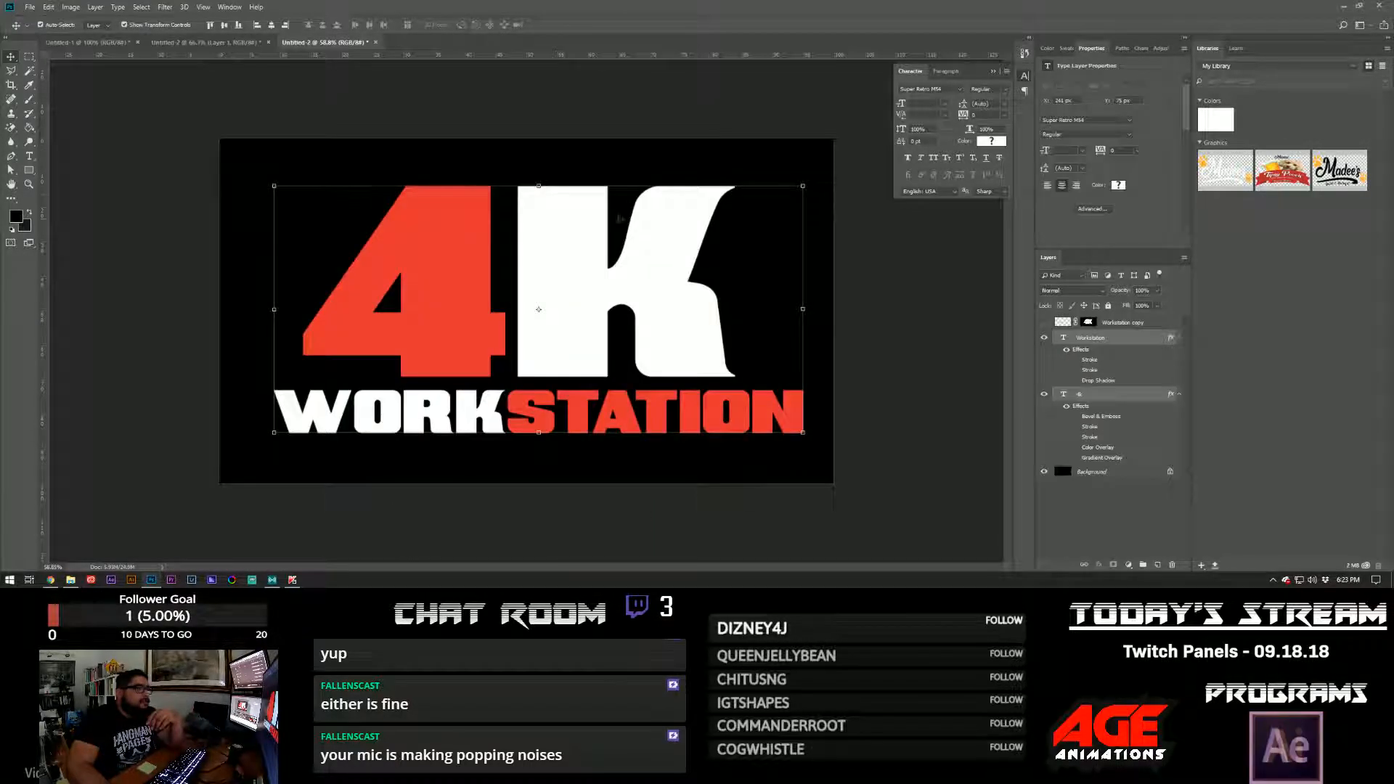
{"action": "left_click", "coordinate": [126, 46]}
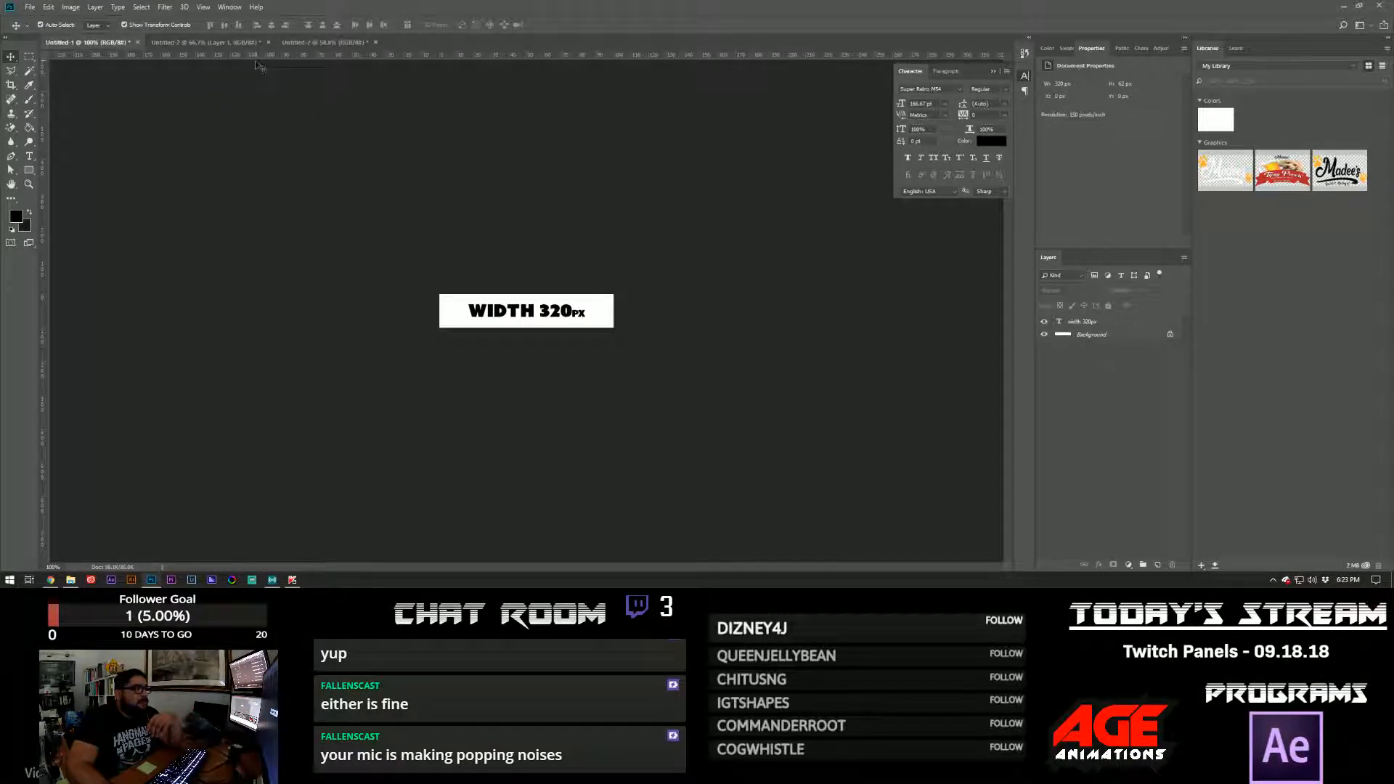
{"action": "left_click", "coordinate": [237, 43]}
{"action": "left_click", "coordinate": [1044, 326]}
{"action": "left_click", "coordinate": [697, 328]}
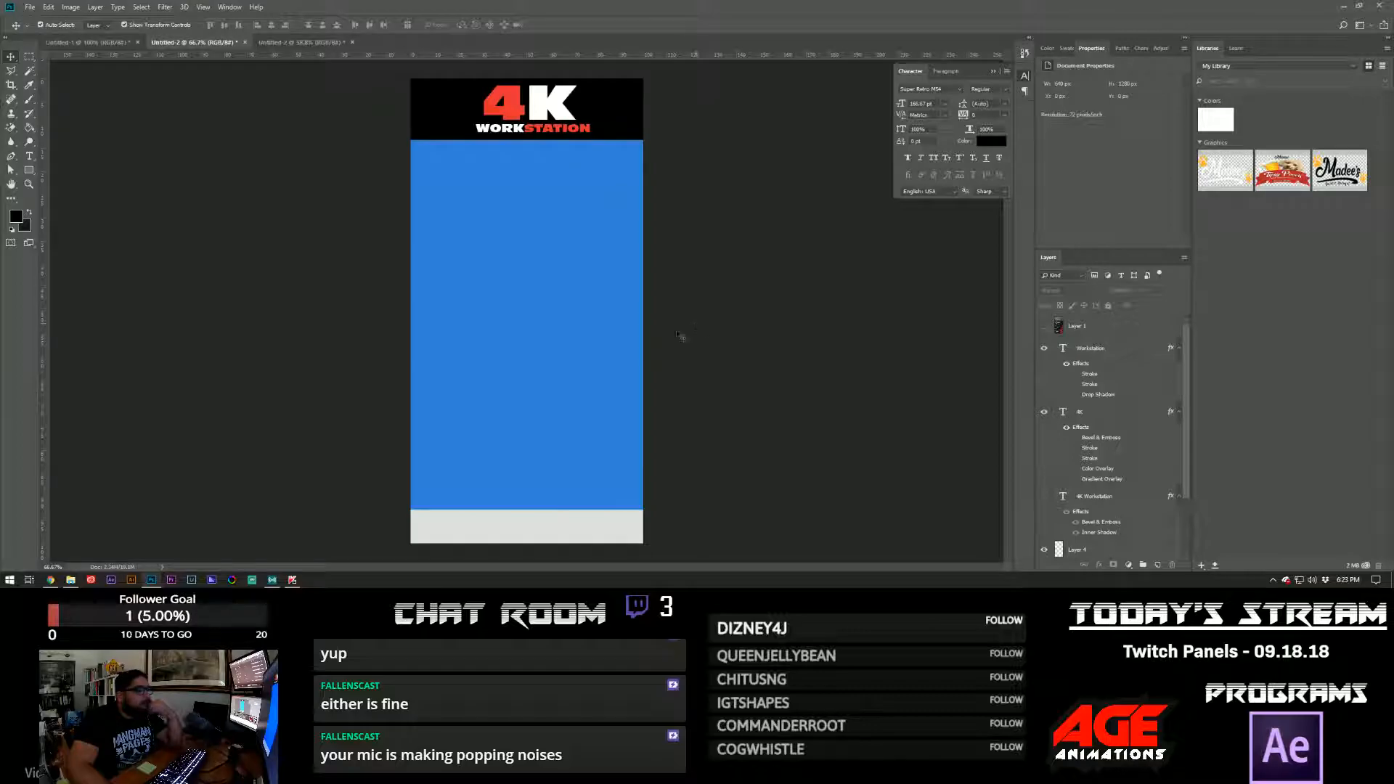
- On a new layer, fill a tall rectangular selection inside the blue area with red, d52929, using the Paint Bucket
{"action": "key", "text": "m"}
{"action": "left_click_drag", "start_coordinate": [470, 201], "coordinate": [557, 466]}
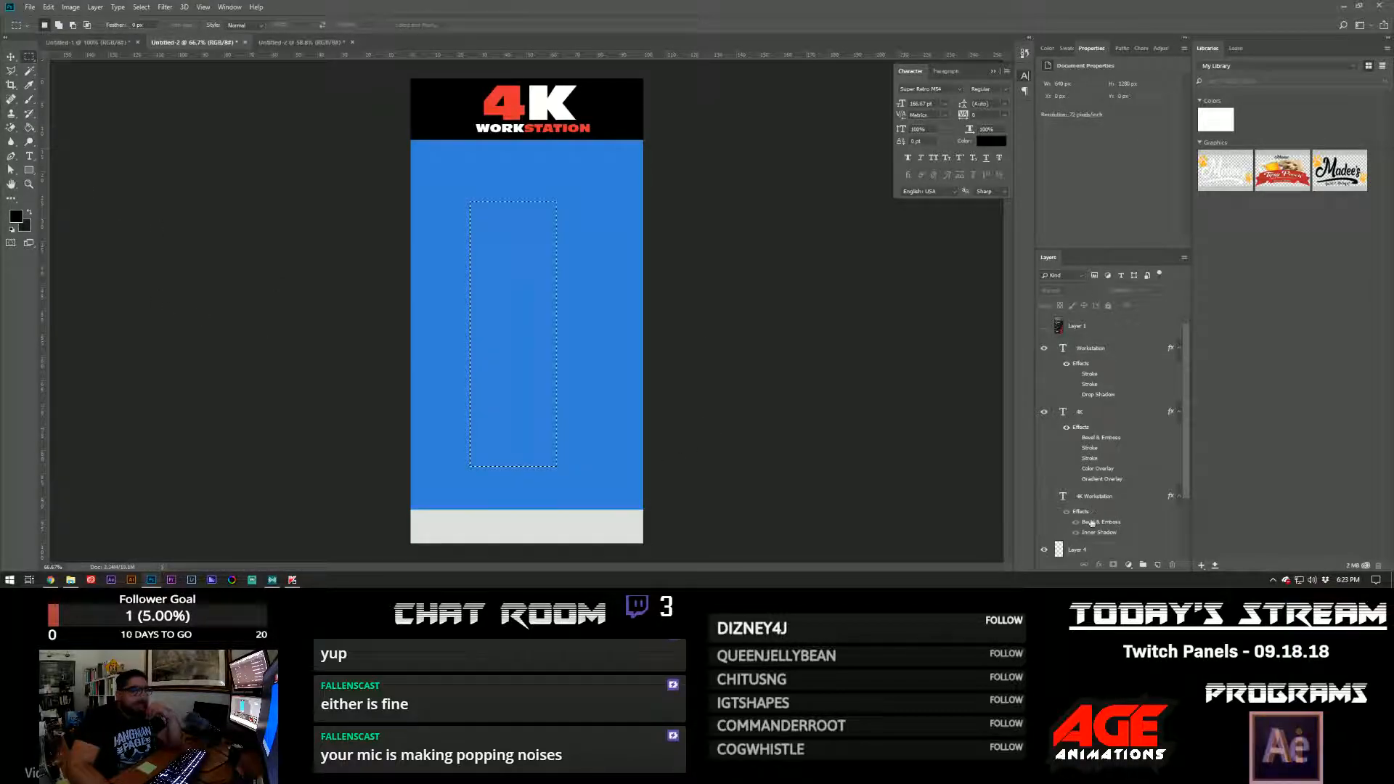
{"action": "left_click", "coordinate": [1157, 566]}
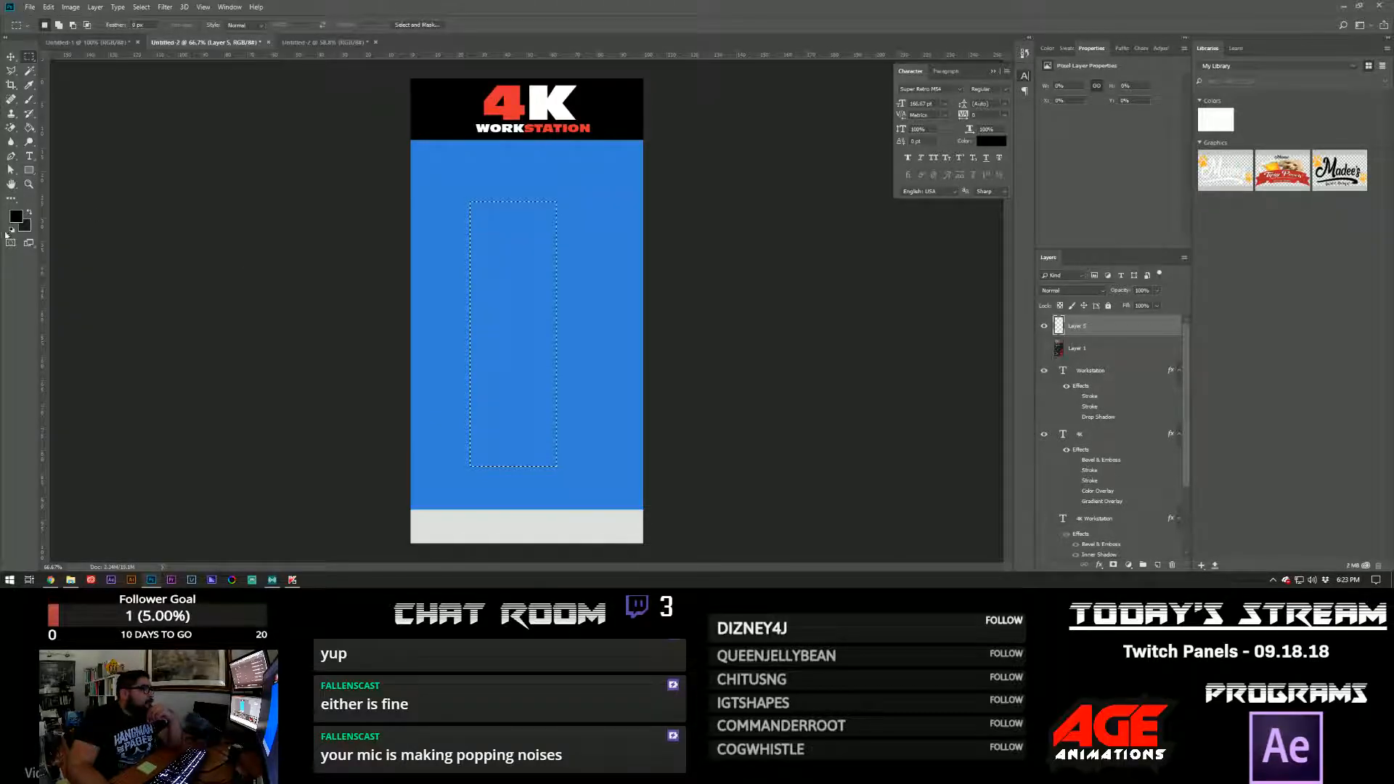
{"action": "left_click", "coordinate": [14, 216]}
{"action": "left_click", "coordinate": [235, 151]}
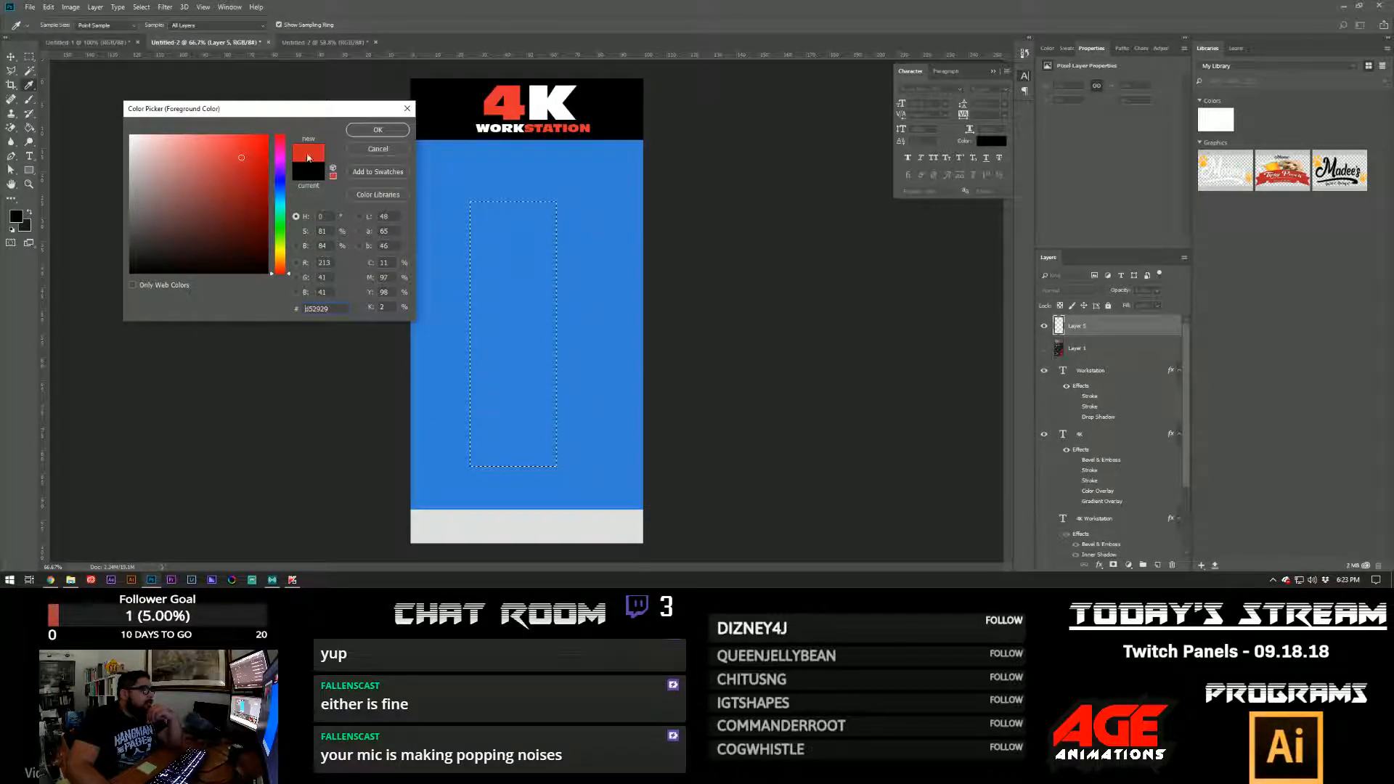
{"action": "left_click", "coordinate": [355, 132]}
{"action": "left_click", "coordinate": [33, 130]}
{"action": "left_click", "coordinate": [498, 259]}
{"action": "left_click", "coordinate": [29, 60]}
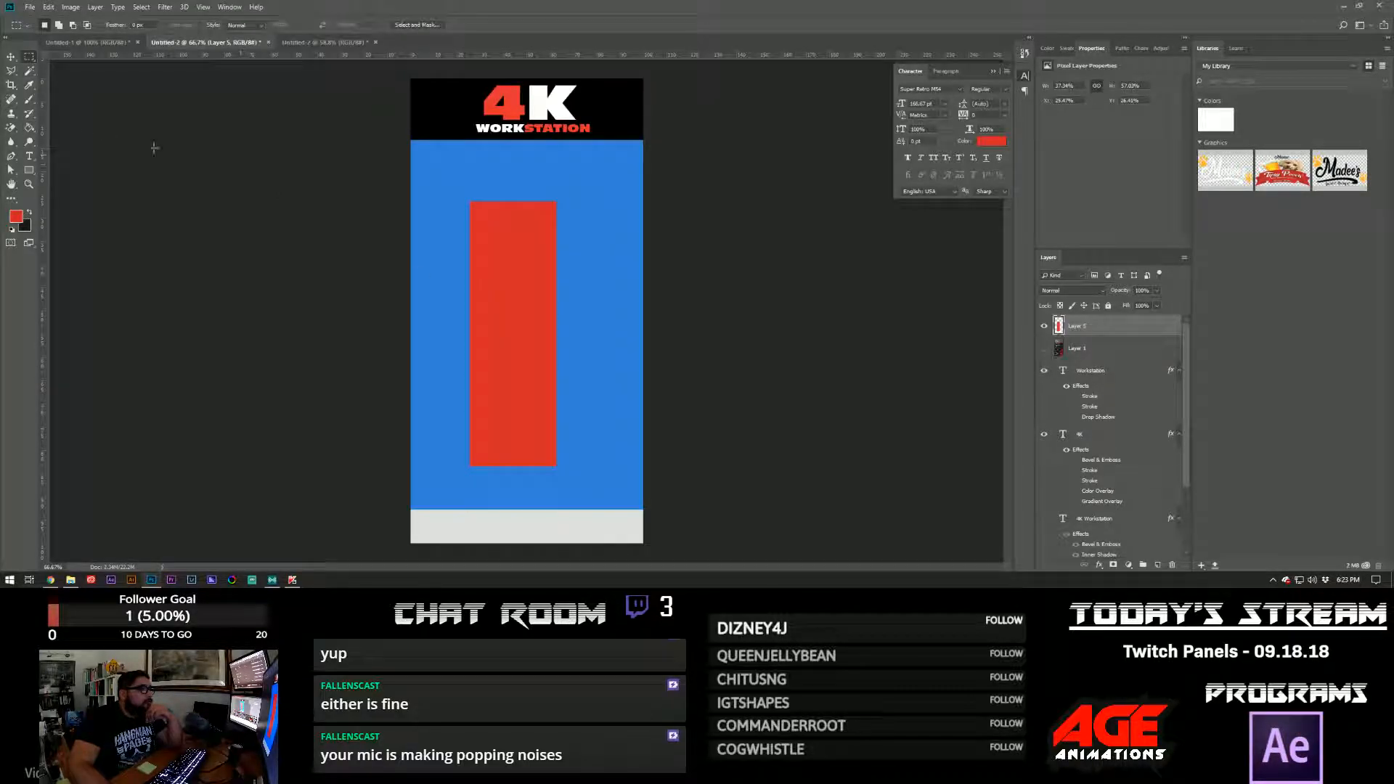
- Rotate the red rectangle 45 degrees, move it across the header's lower-right corner and apply the transformation
{"action": "key", "text": "ctrl+t"}
{"action": "left_click_drag", "start_coordinate": [562, 201], "coordinate": [660, 274]}
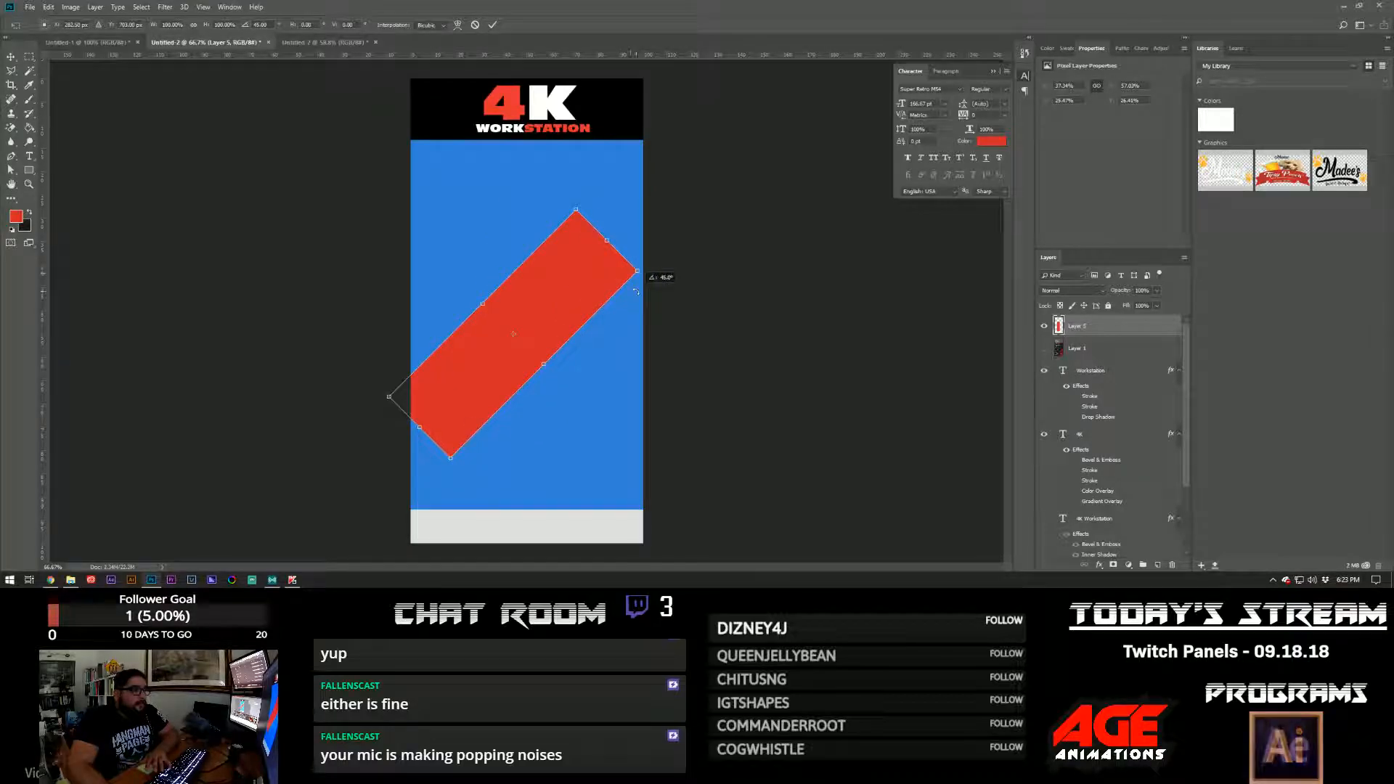
{"action": "left_click_drag", "start_coordinate": [560, 290], "coordinate": [702, 112]}
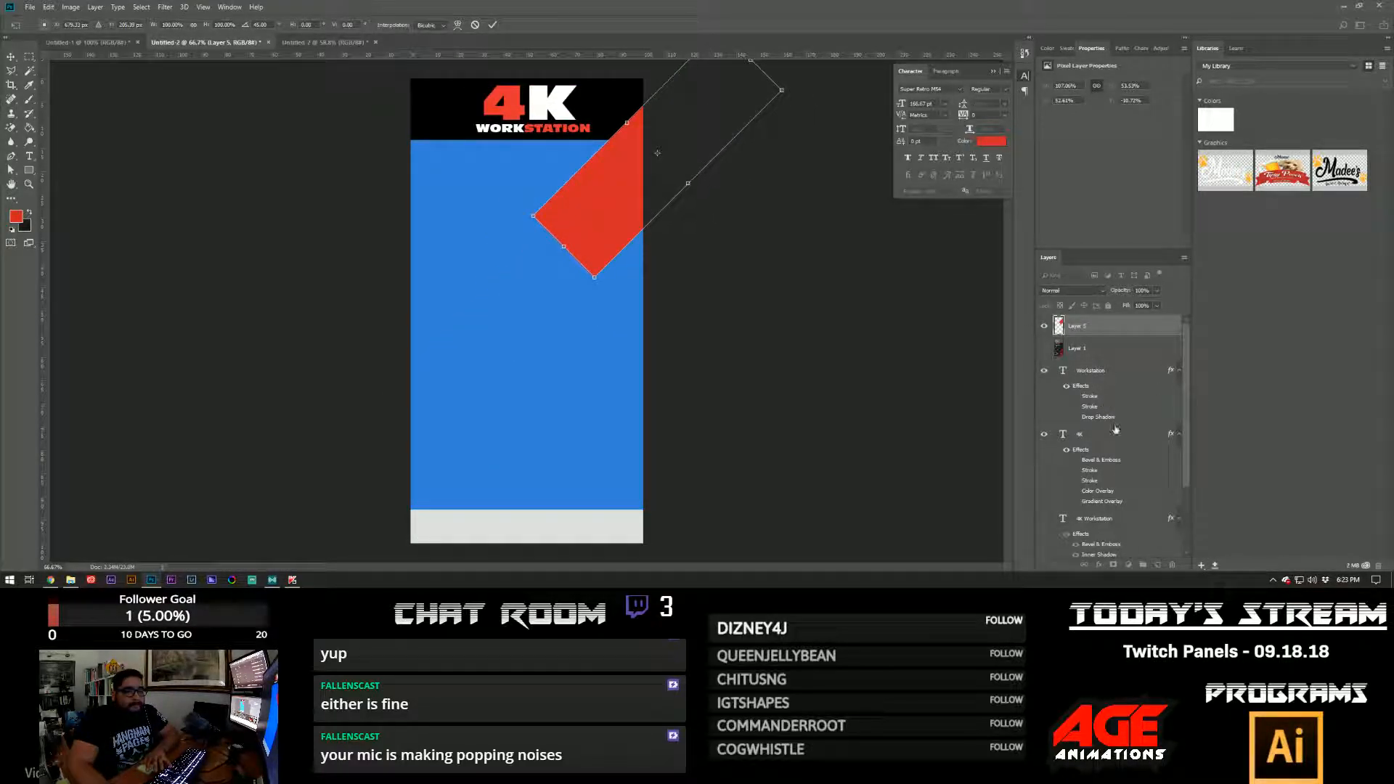
{"action": "scroll", "coordinate": [1112, 421], "scroll_direction": "down", "scroll_amount": 3}
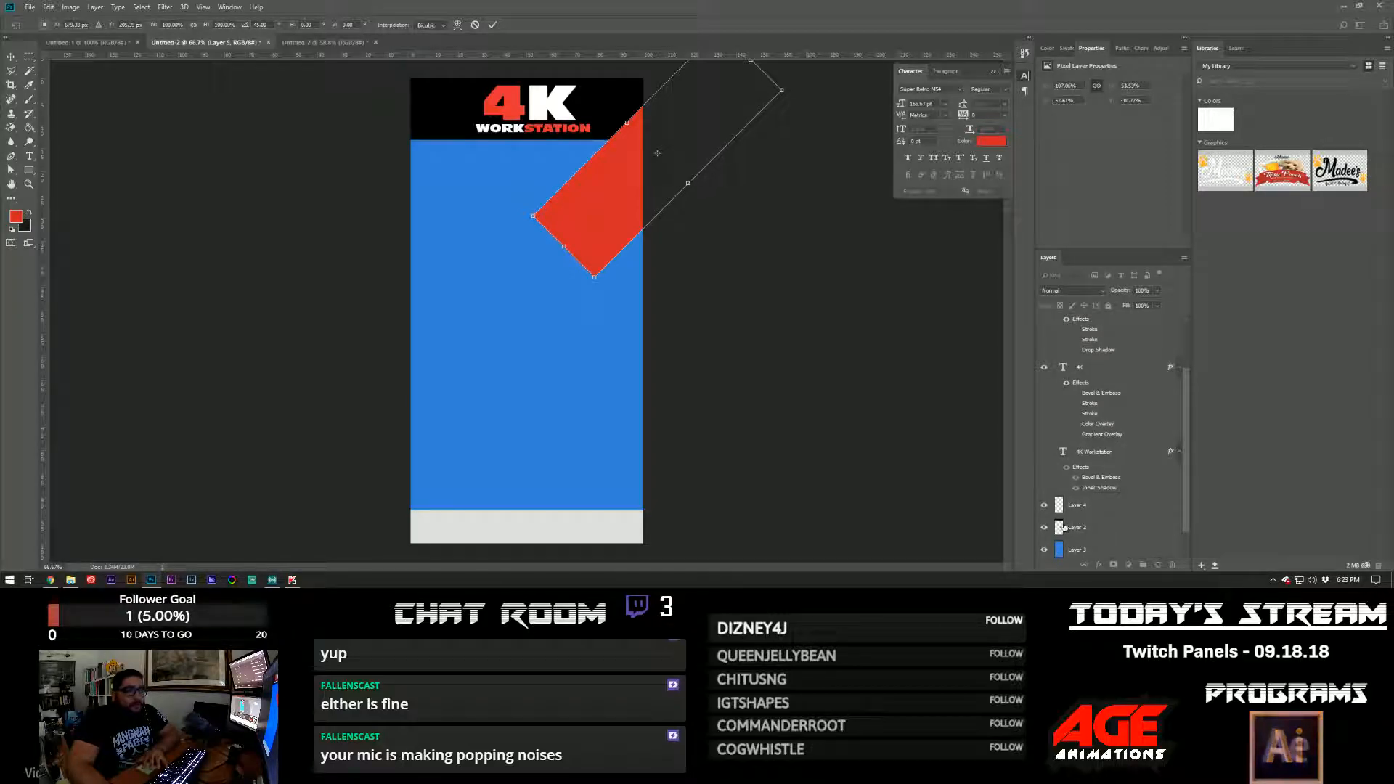
{"action": "left_click", "coordinate": [12, 57]}
{"action": "left_click", "coordinate": [664, 217]}
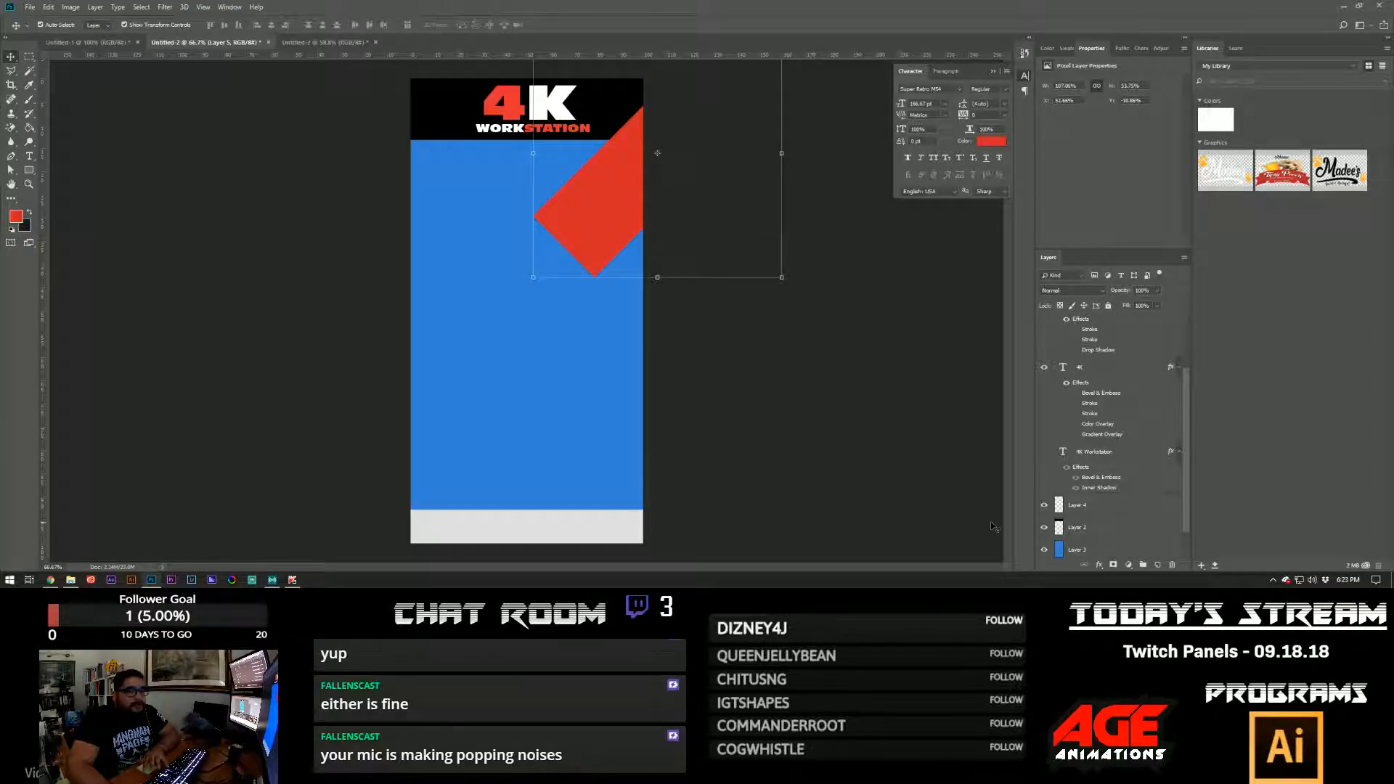
- Load the black header bar's outline as a selection and use it to mask the red stripe on Layer 5
{"action": "left_click", "coordinate": [1058, 530]}
{"action": "scroll", "coordinate": [1049, 378], "scroll_direction": "up", "scroll_amount": 2}
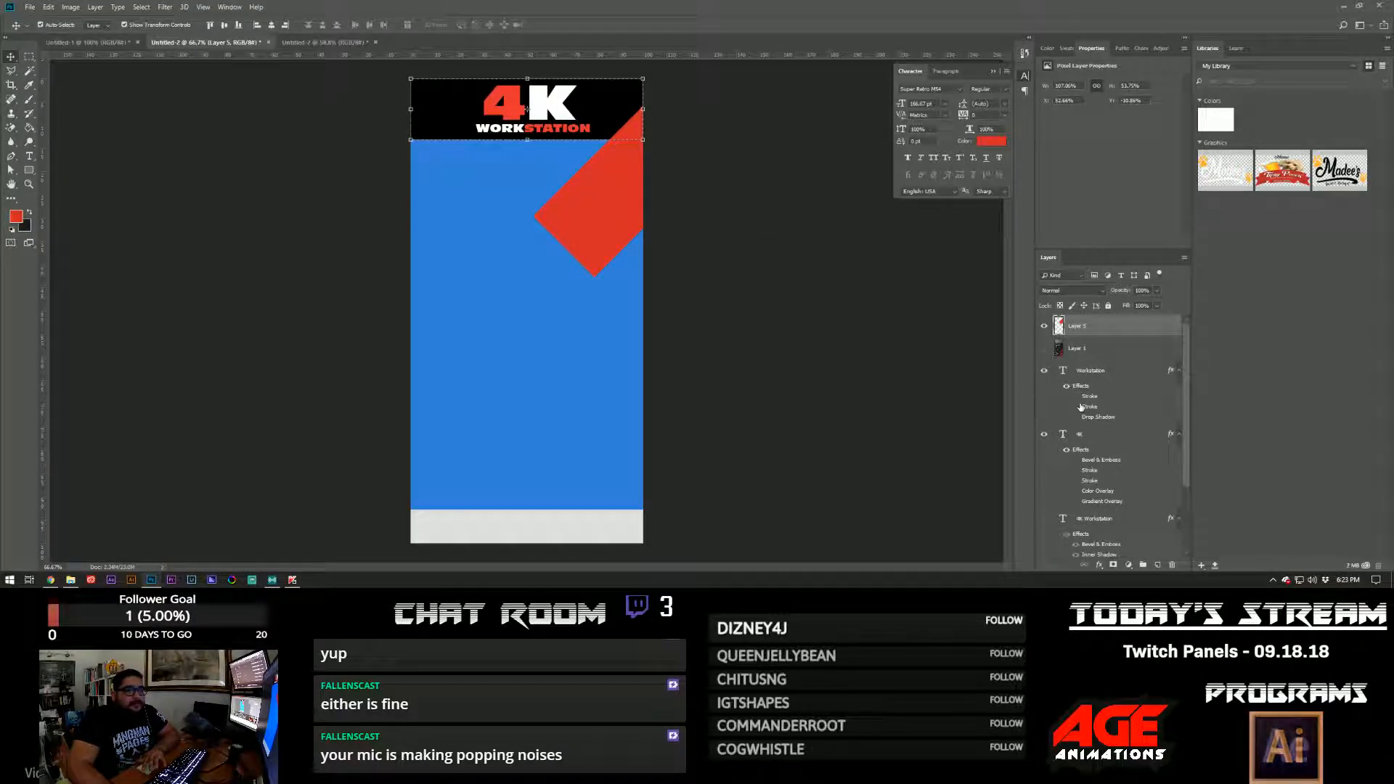
{"action": "left_click", "coordinate": [1115, 566]}
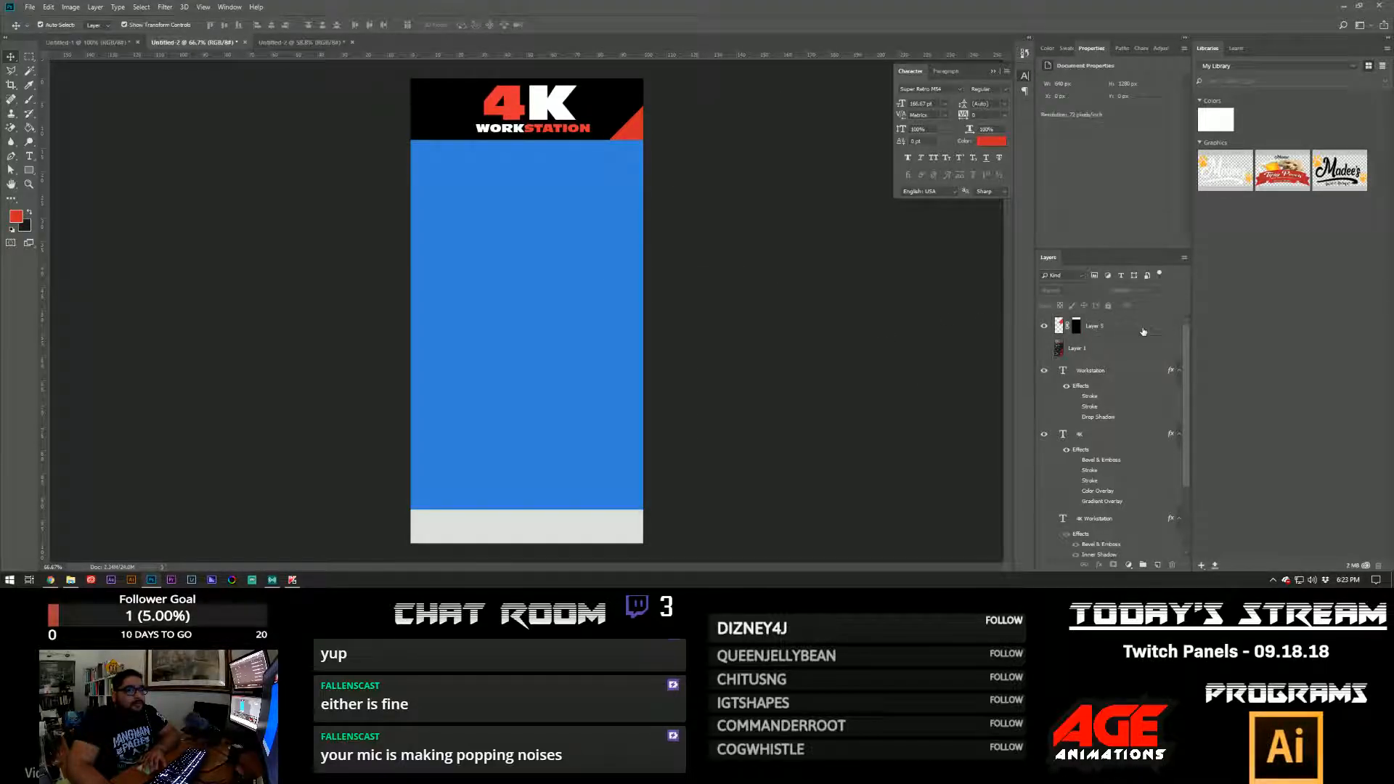
- Duplicate the masked red stripe layer, unlink the copy's mask and move the copied stripe to the header's upper-left corner
{"action": "right_click", "coordinate": [1141, 328]}
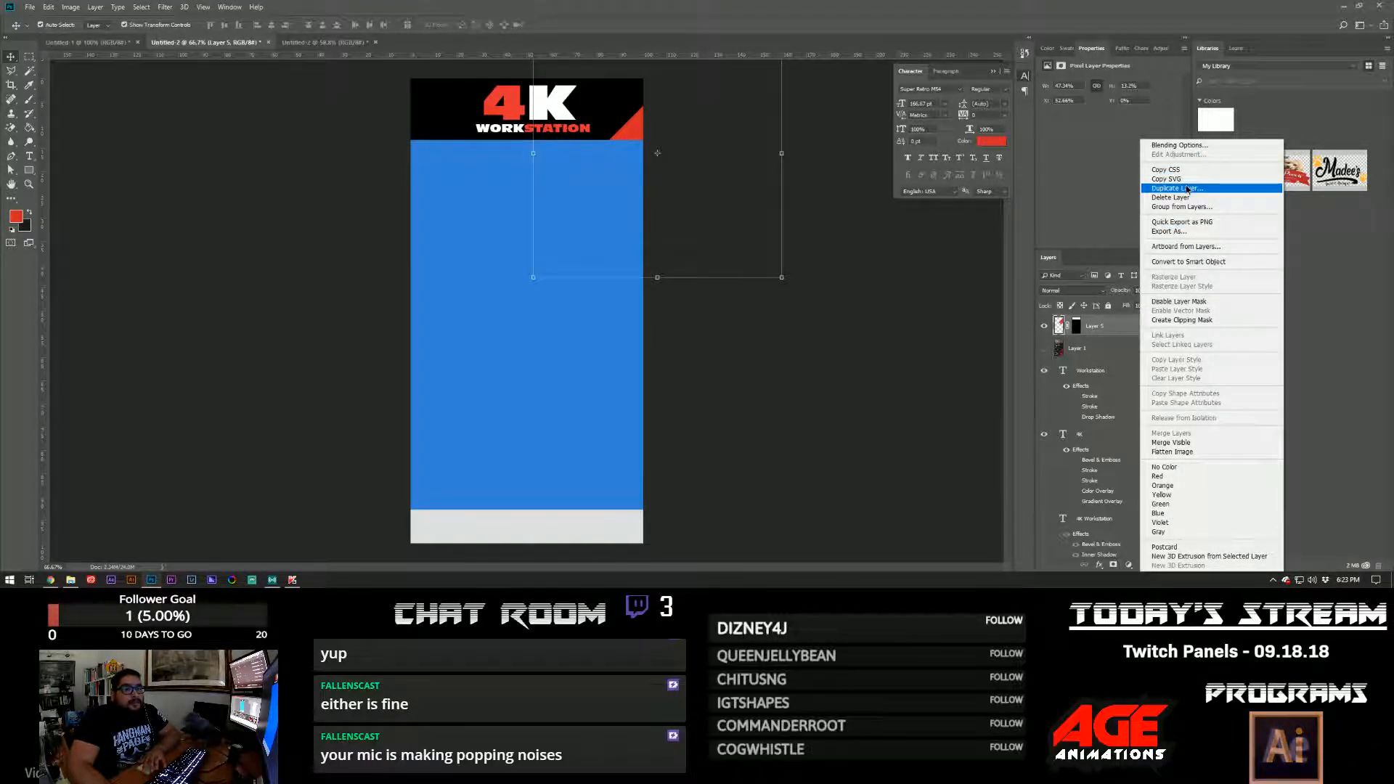
{"action": "left_click", "coordinate": [1188, 189]}
{"action": "left_click", "coordinate": [788, 162]}
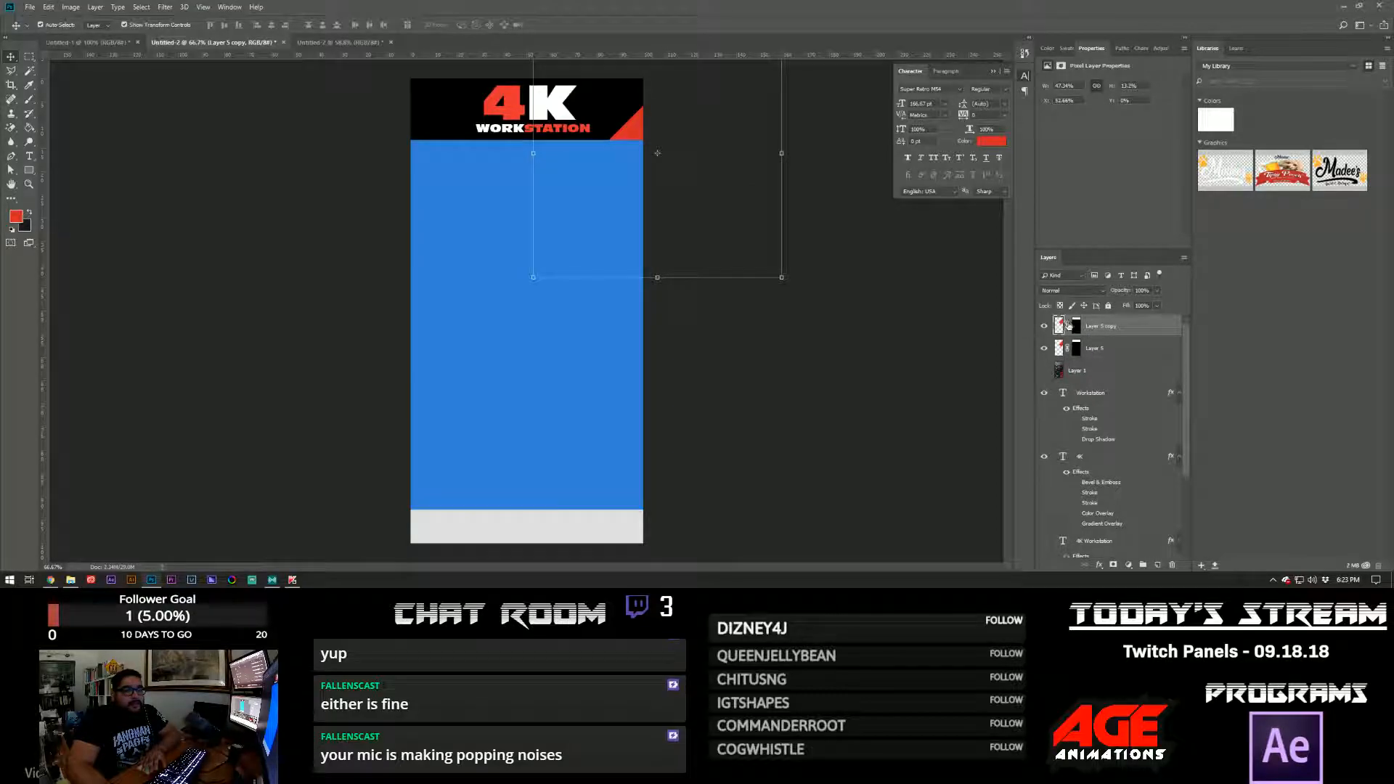
{"action": "left_click_drag", "start_coordinate": [635, 129], "coordinate": [332, 75]}
{"action": "left_click", "coordinate": [712, 191]}
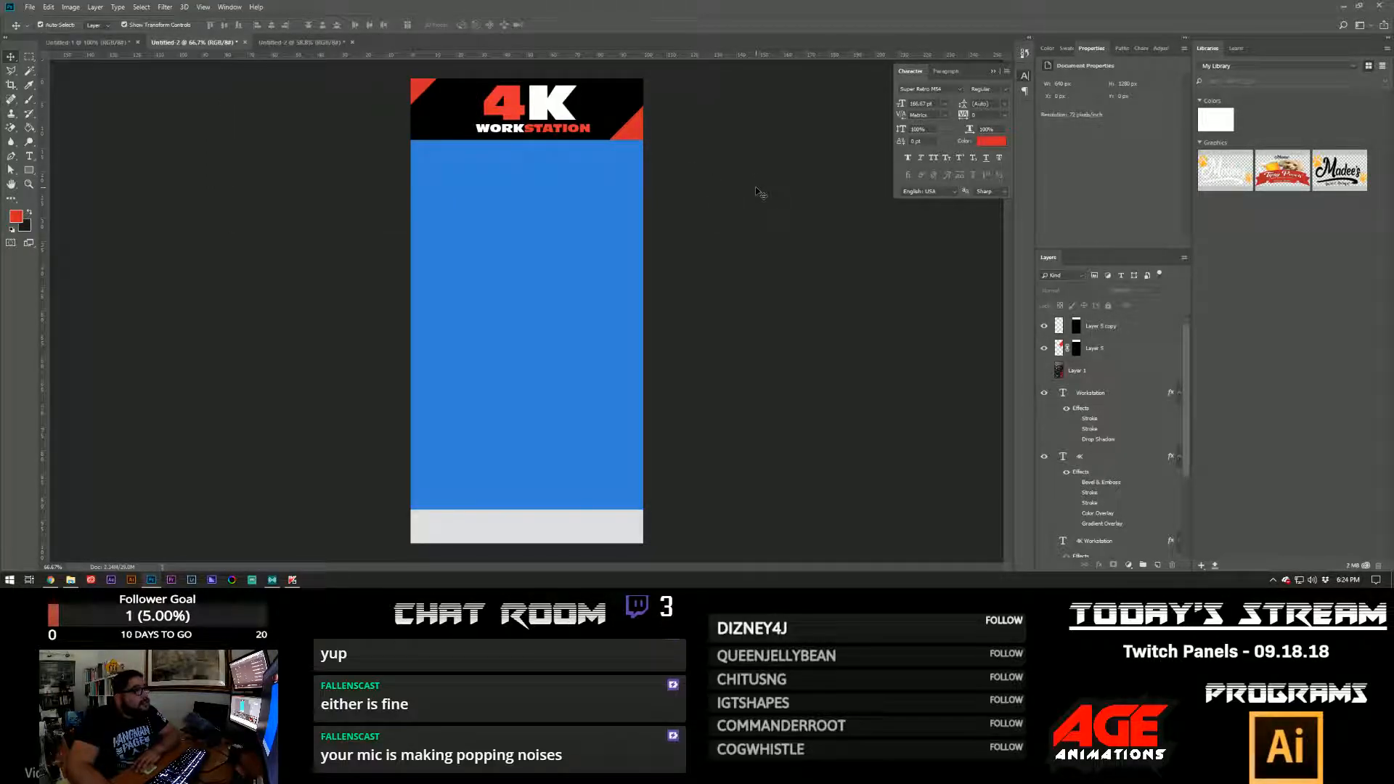
{"action": "left_click_drag", "start_coordinate": [417, 93], "coordinate": [445, 71]}
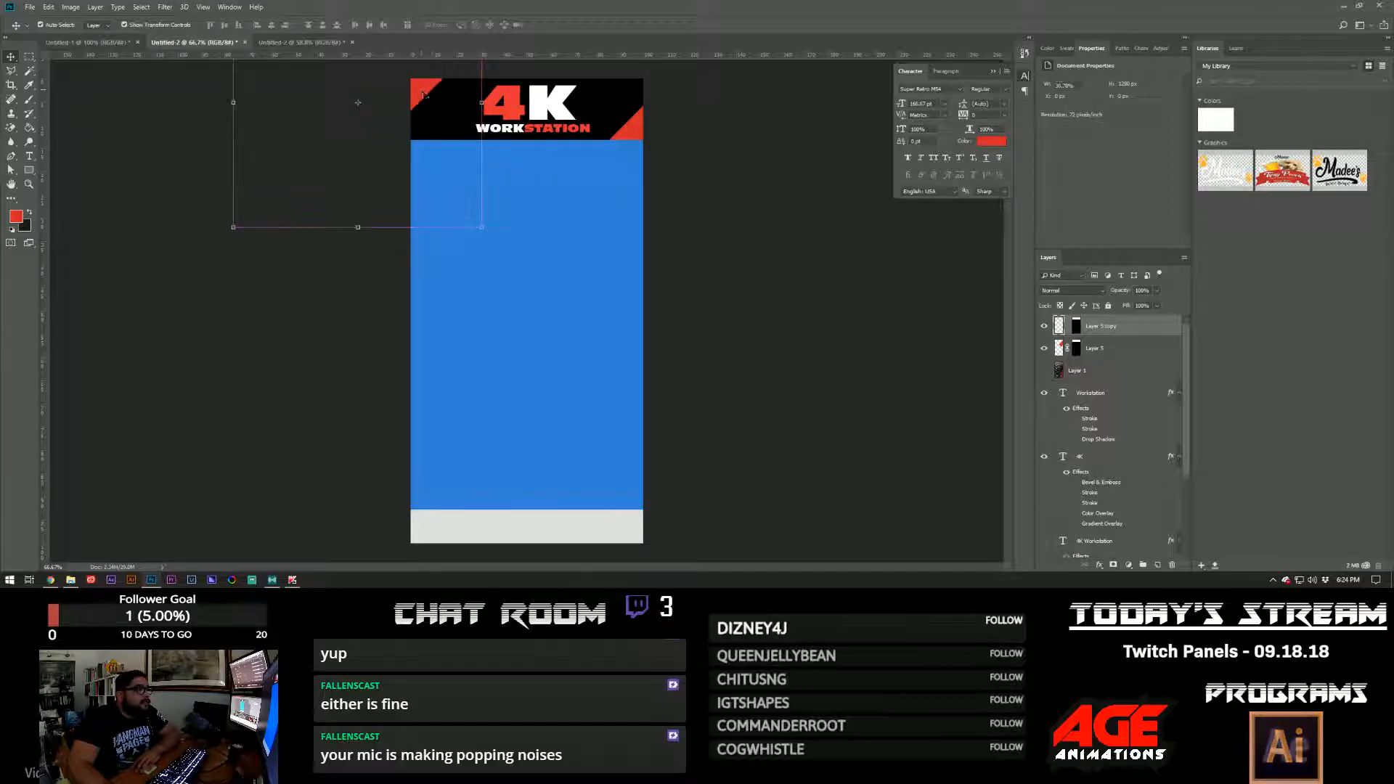
- Add a white (ffffff) stroke positioned inside to the lower-right red corner accent on Layer 5
{"action": "left_click", "coordinate": [694, 152]}
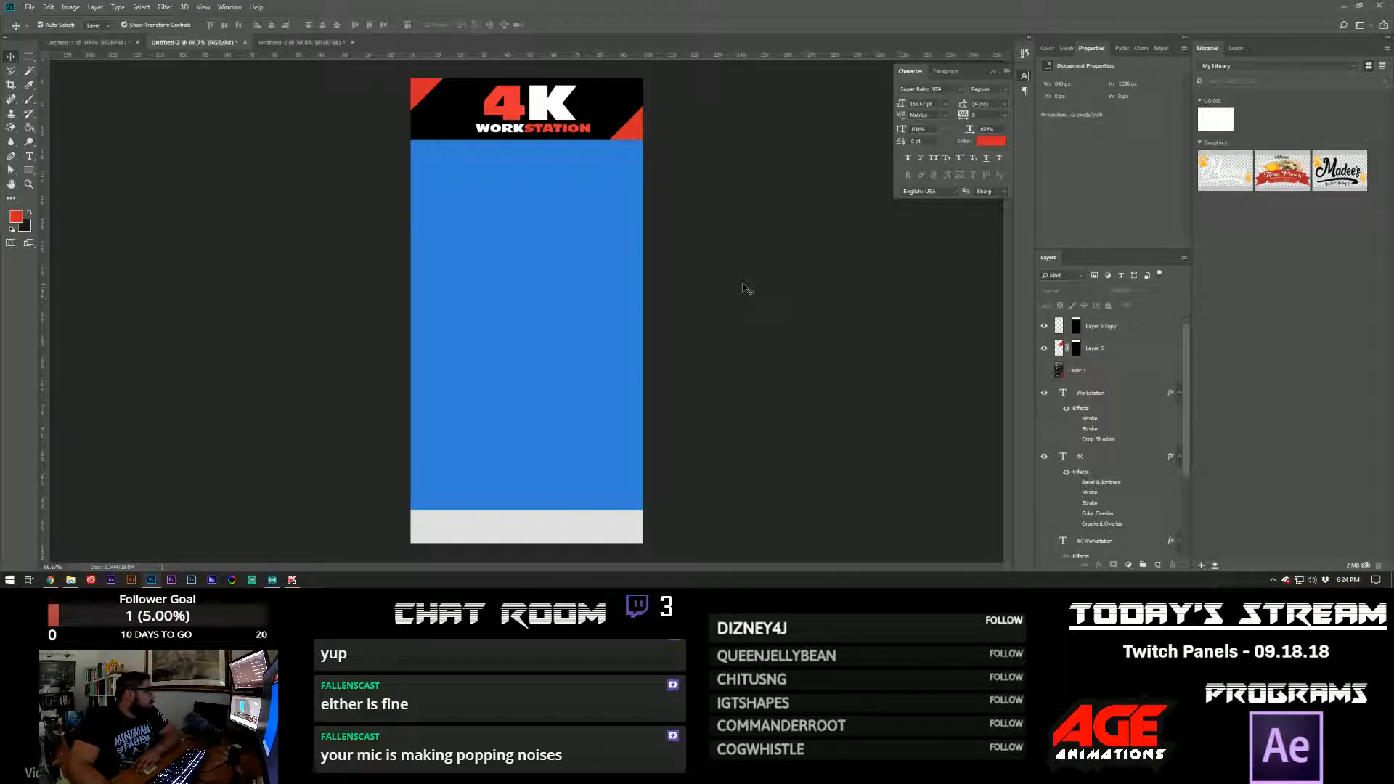
{"action": "left_click", "coordinate": [633, 131]}
{"action": "double_click", "coordinate": [1120, 350]}
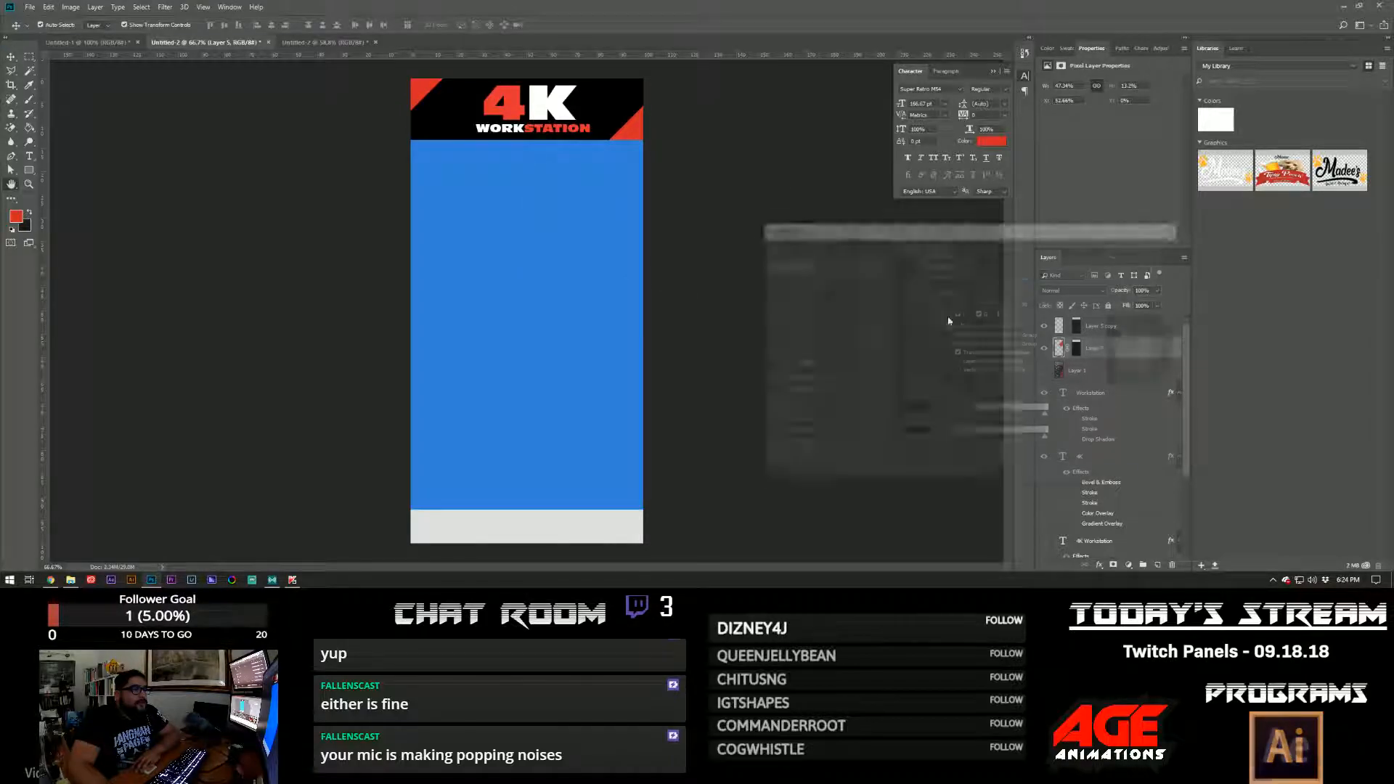
{"action": "left_click", "coordinate": [825, 325]}
{"action": "left_click", "coordinate": [966, 277]}
{"action": "left_click", "coordinate": [968, 287]}
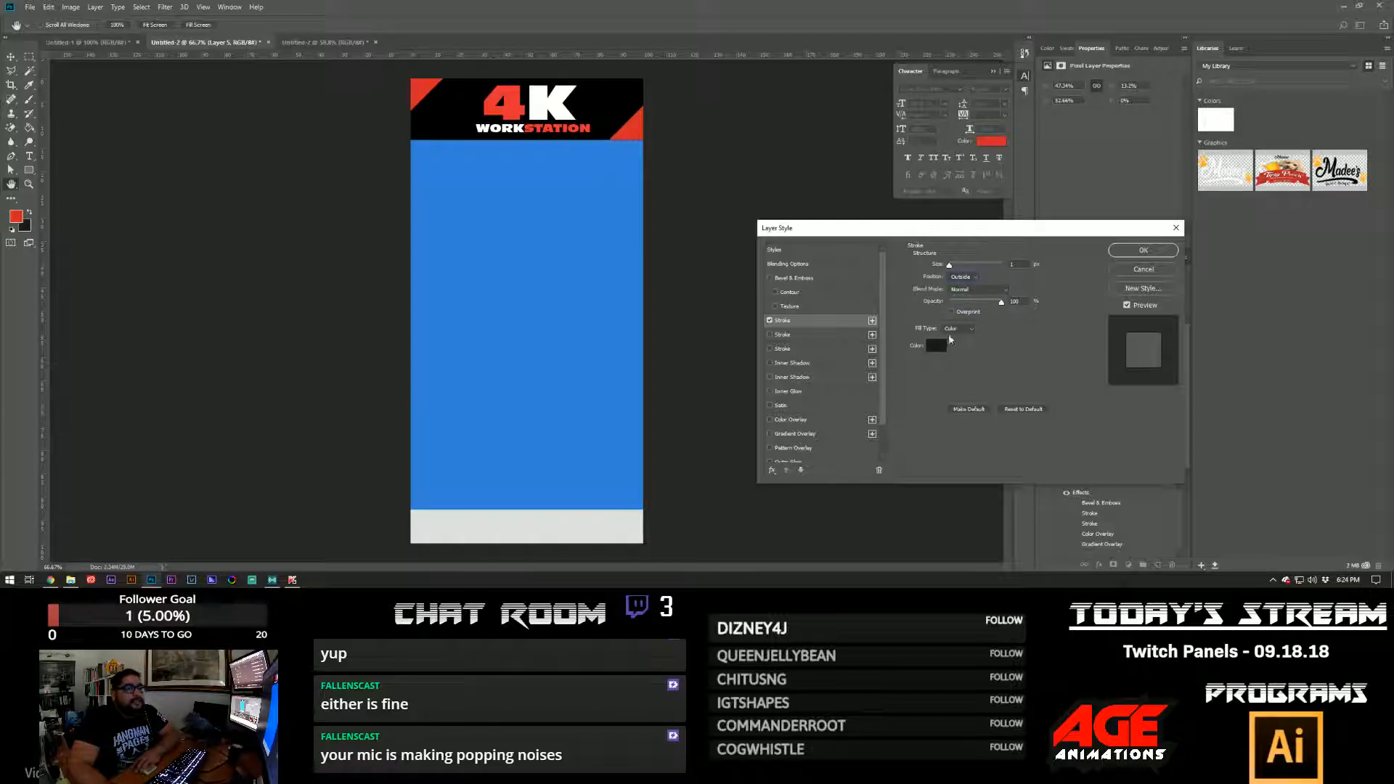
{"action": "left_click", "coordinate": [942, 346]}
{"action": "type", "text": "ffffff"}
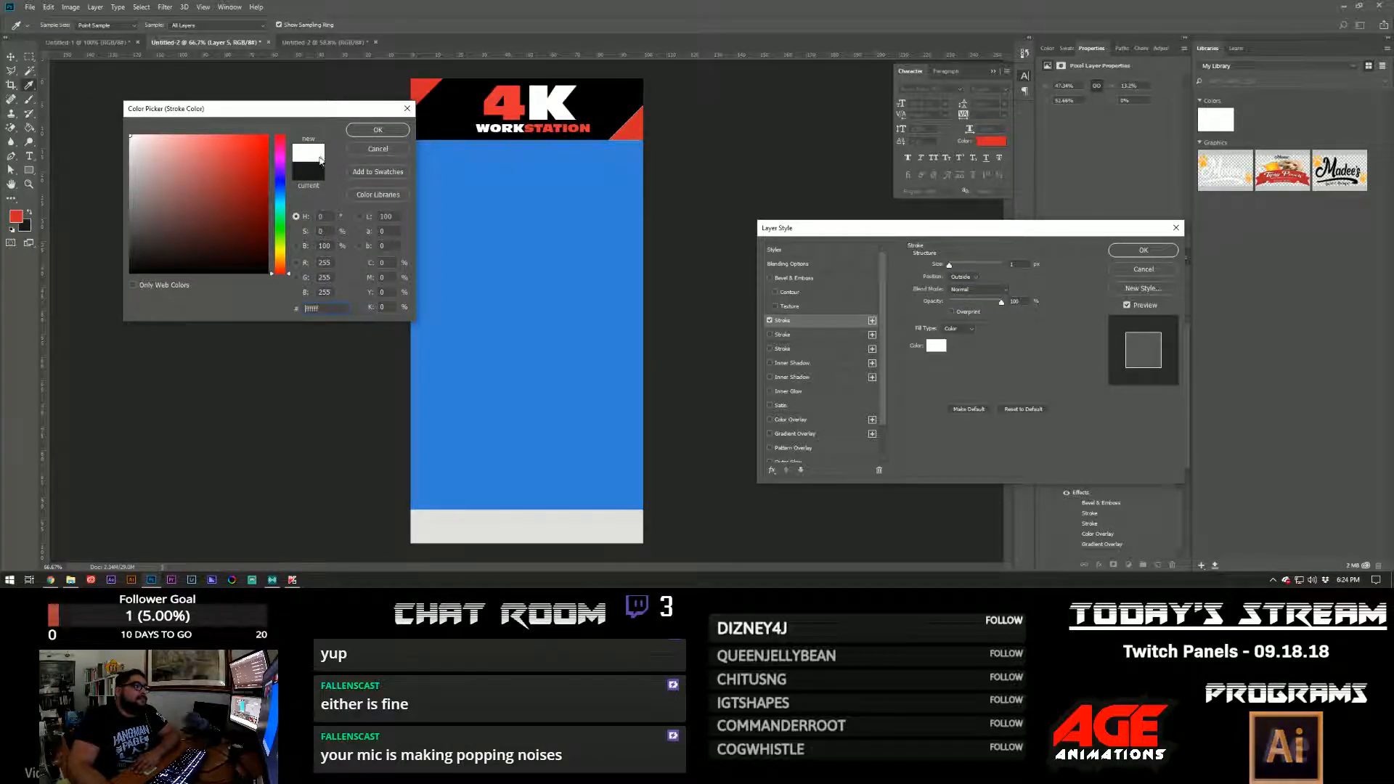
{"action": "left_click", "coordinate": [376, 130]}
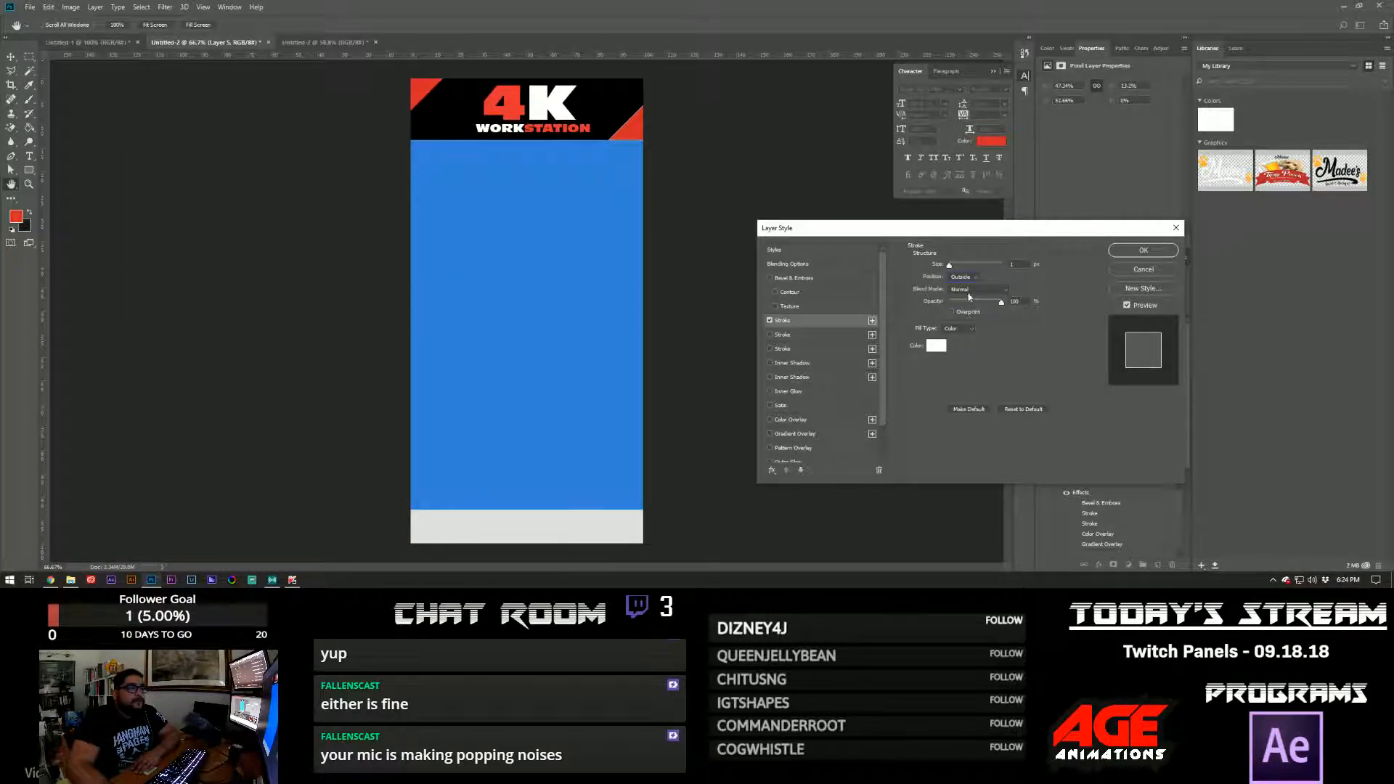
{"action": "left_click", "coordinate": [972, 277]}
{"action": "left_click", "coordinate": [959, 287]}
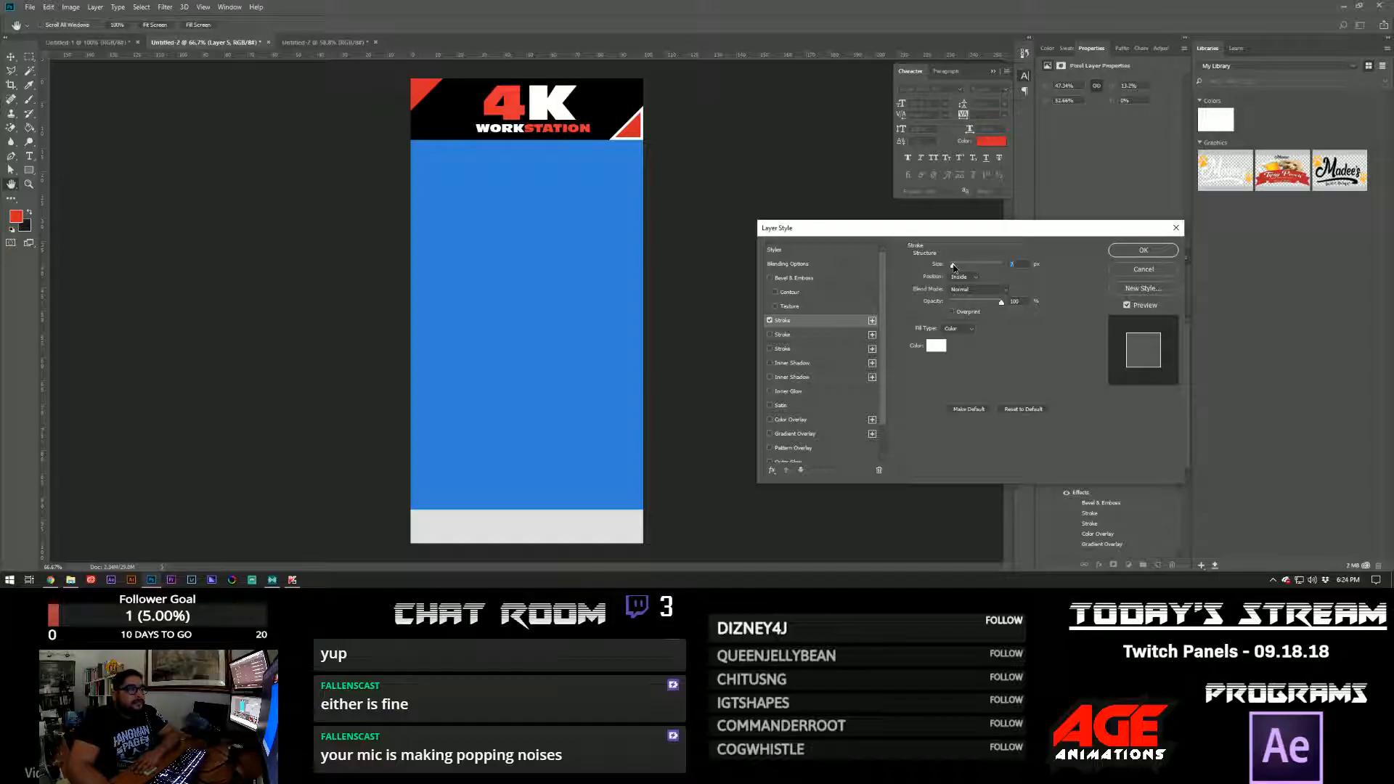
{"action": "left_click", "coordinate": [1142, 250]}
- Copy Layer 5's layer style and paste it onto the upper-left corner accent on Layer 5 copy
{"action": "right_click", "coordinate": [1125, 353]}
{"action": "left_click", "coordinate": [1159, 360]}
{"action": "right_click", "coordinate": [1133, 329]}
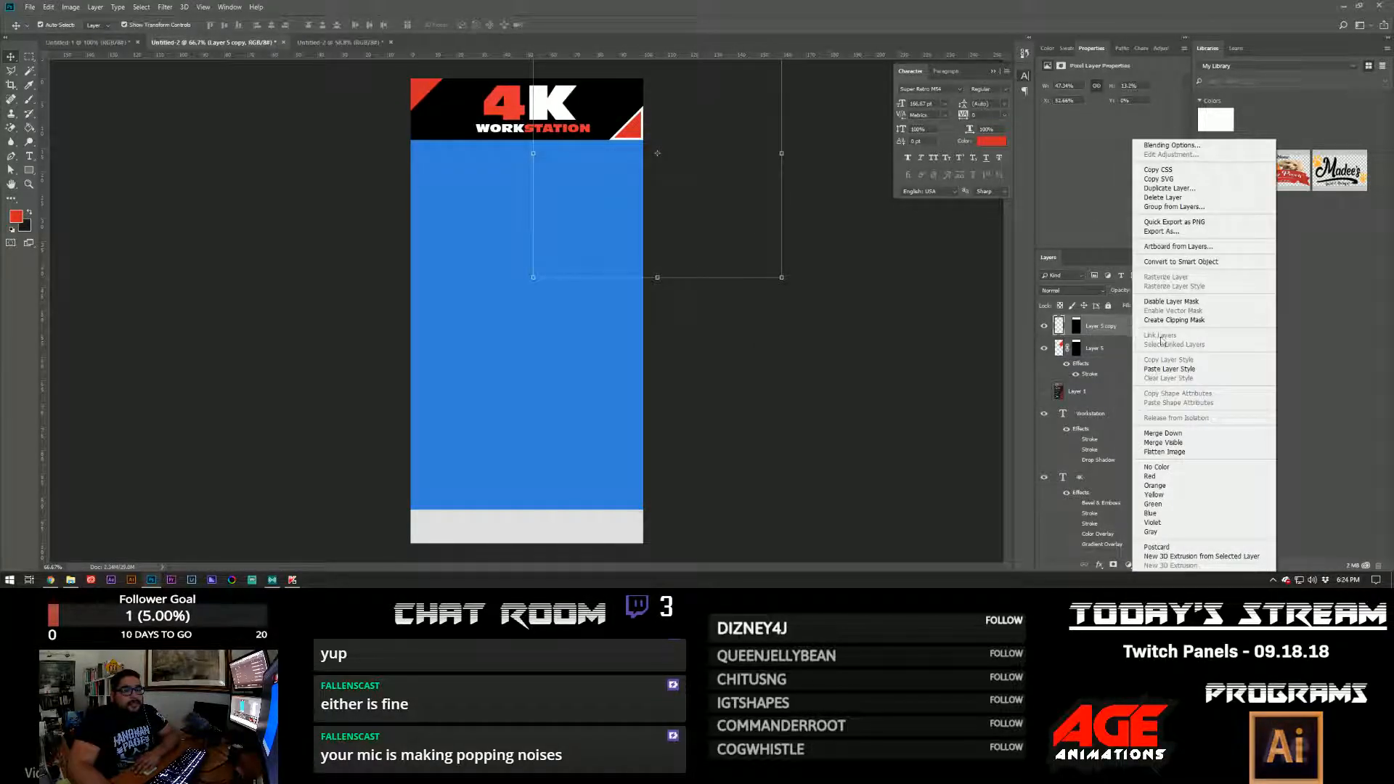
{"action": "left_click", "coordinate": [1160, 370]}
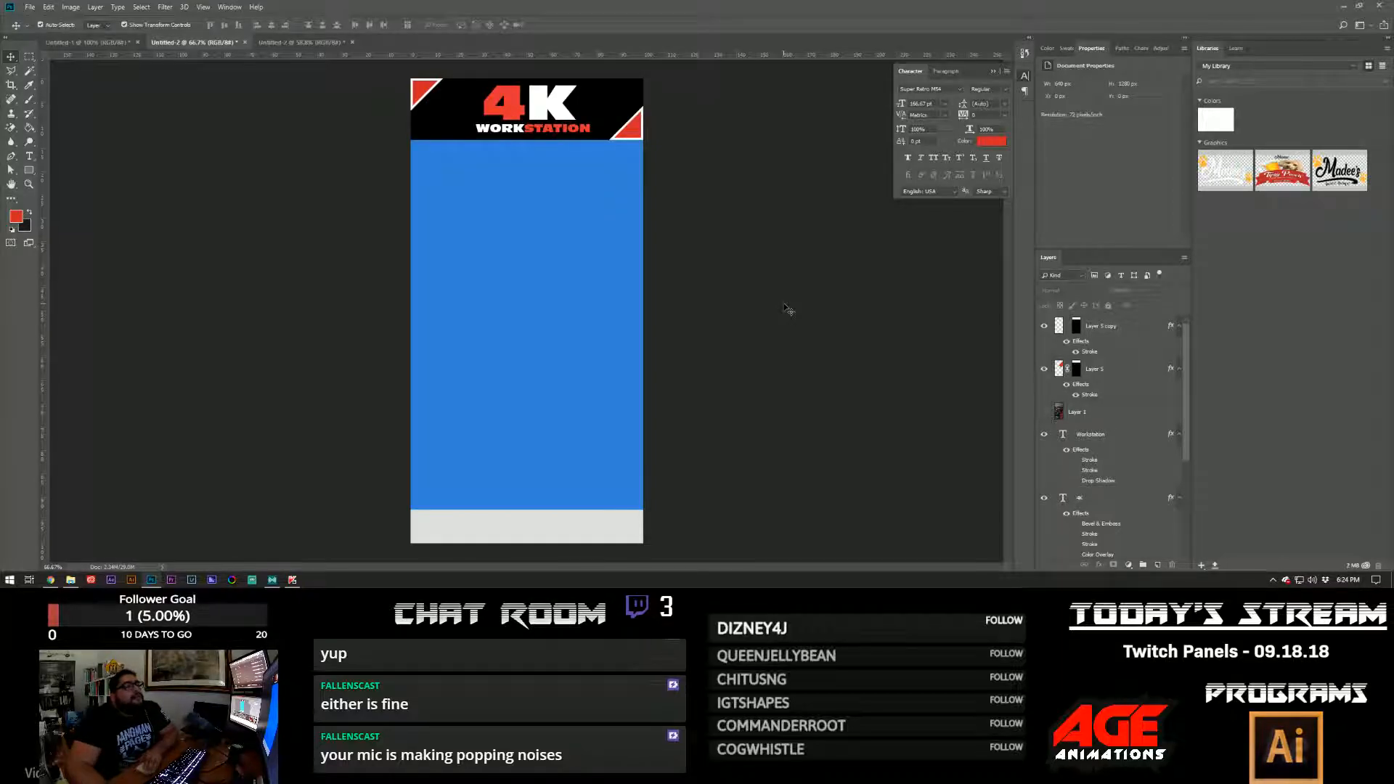
- Apply the white inside stroke to the black header bar on Layer 2
{"action": "left_click", "coordinate": [619, 112]}
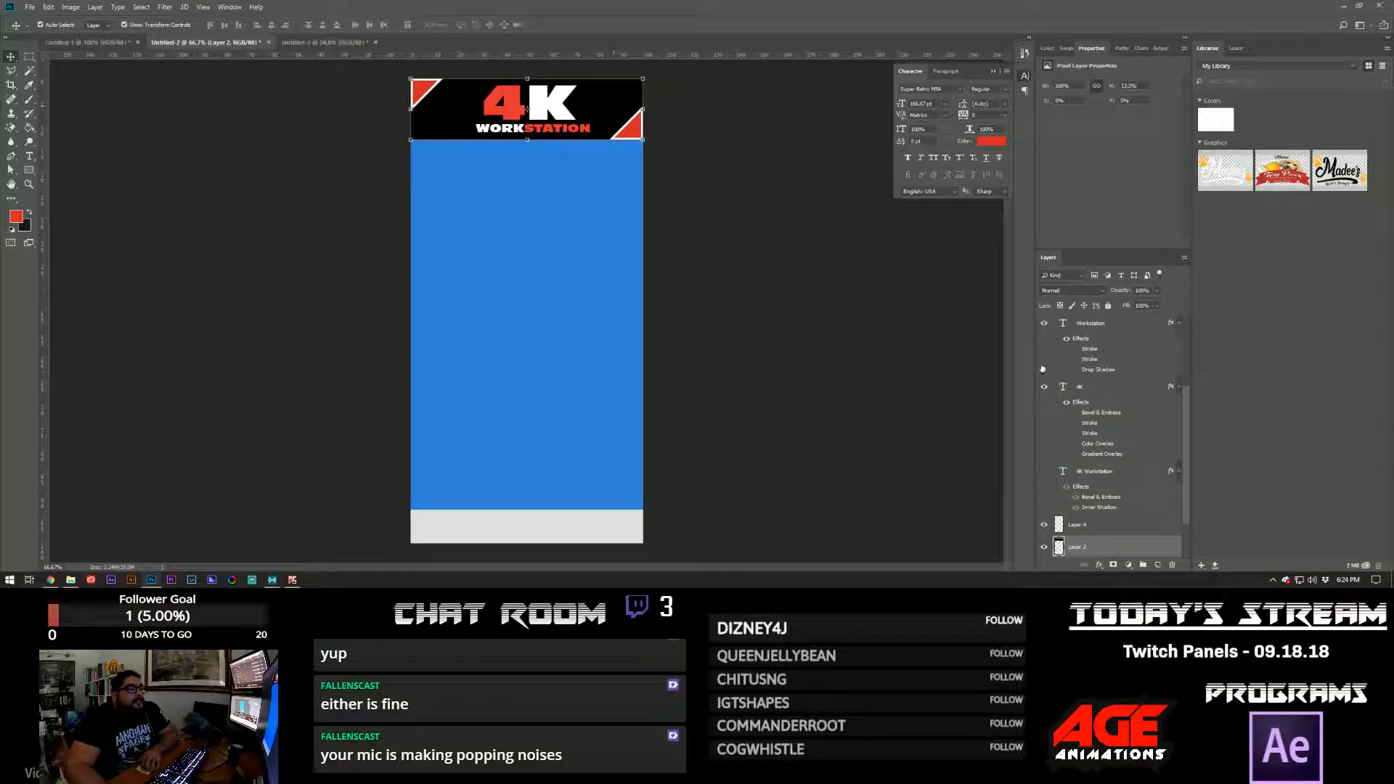
{"action": "double_click", "coordinate": [1120, 545]}
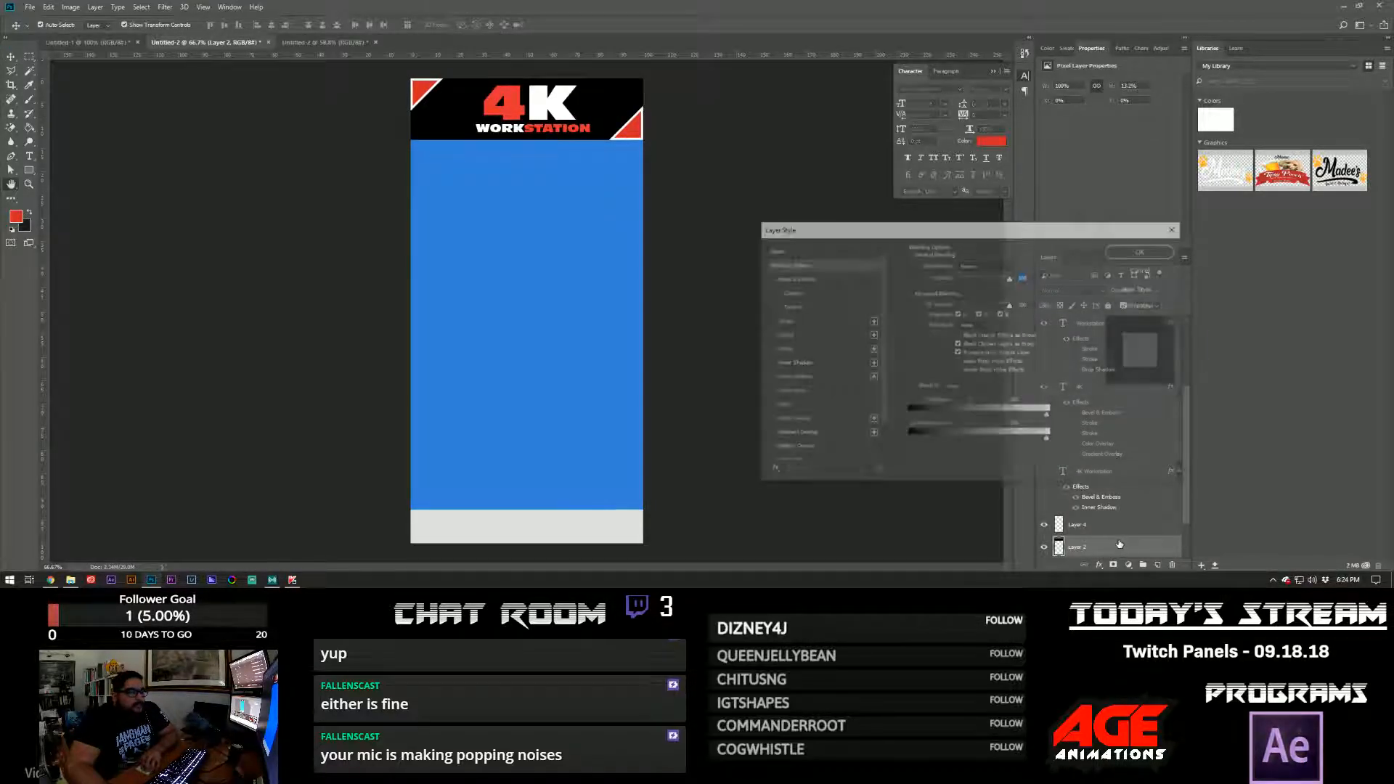
{"action": "left_click", "coordinate": [790, 323]}
{"action": "left_click", "coordinate": [1122, 254]}
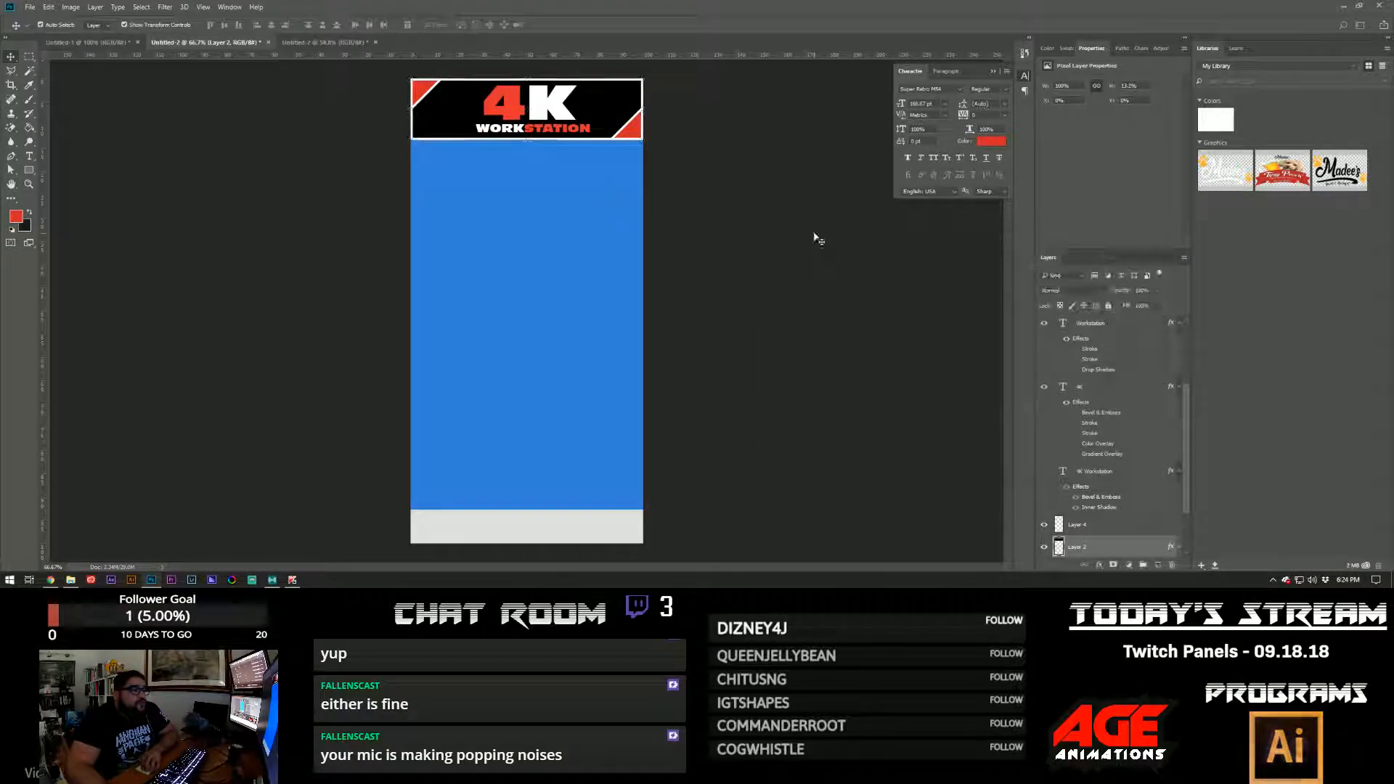
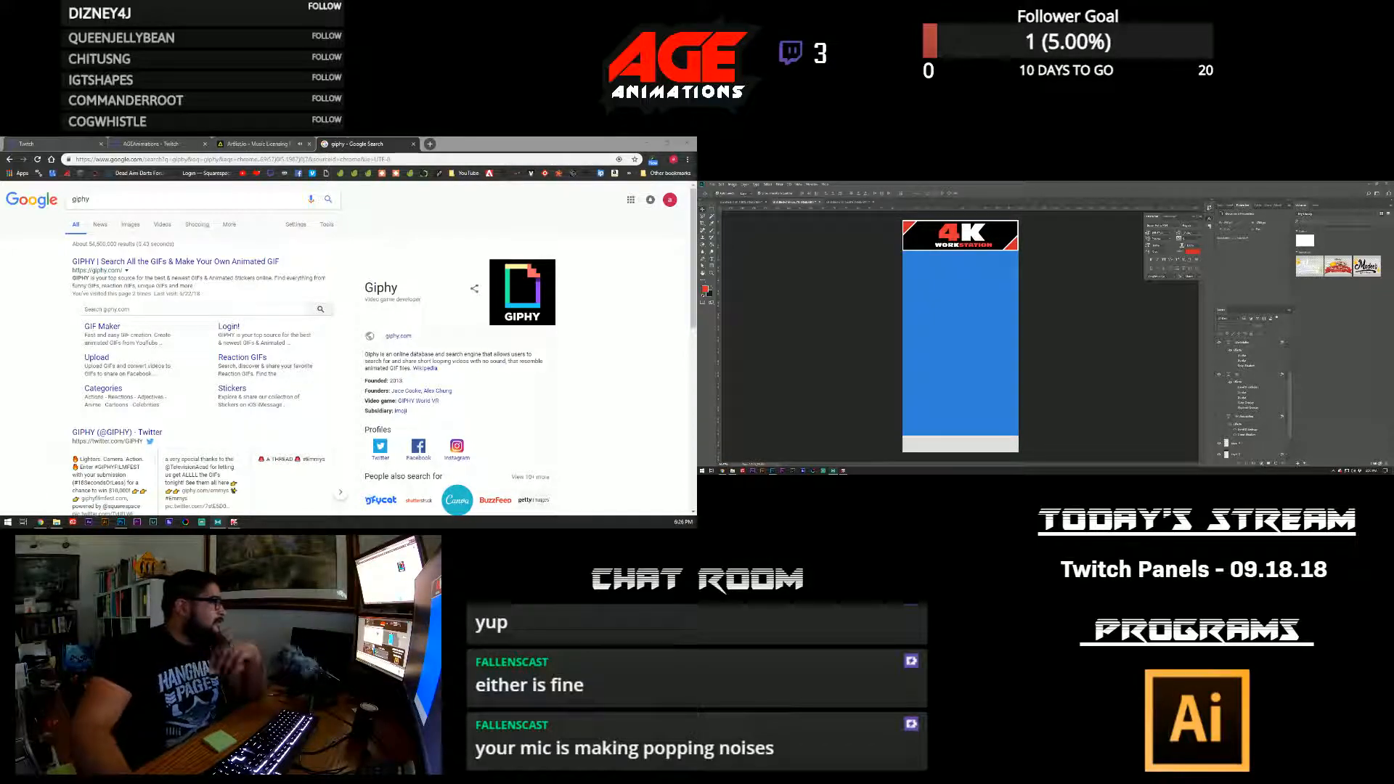
- Open the GIPHY site from the search results, open the trending good morning coffee GIF and copy its embed code
{"action": "left_click", "coordinate": [180, 262]}
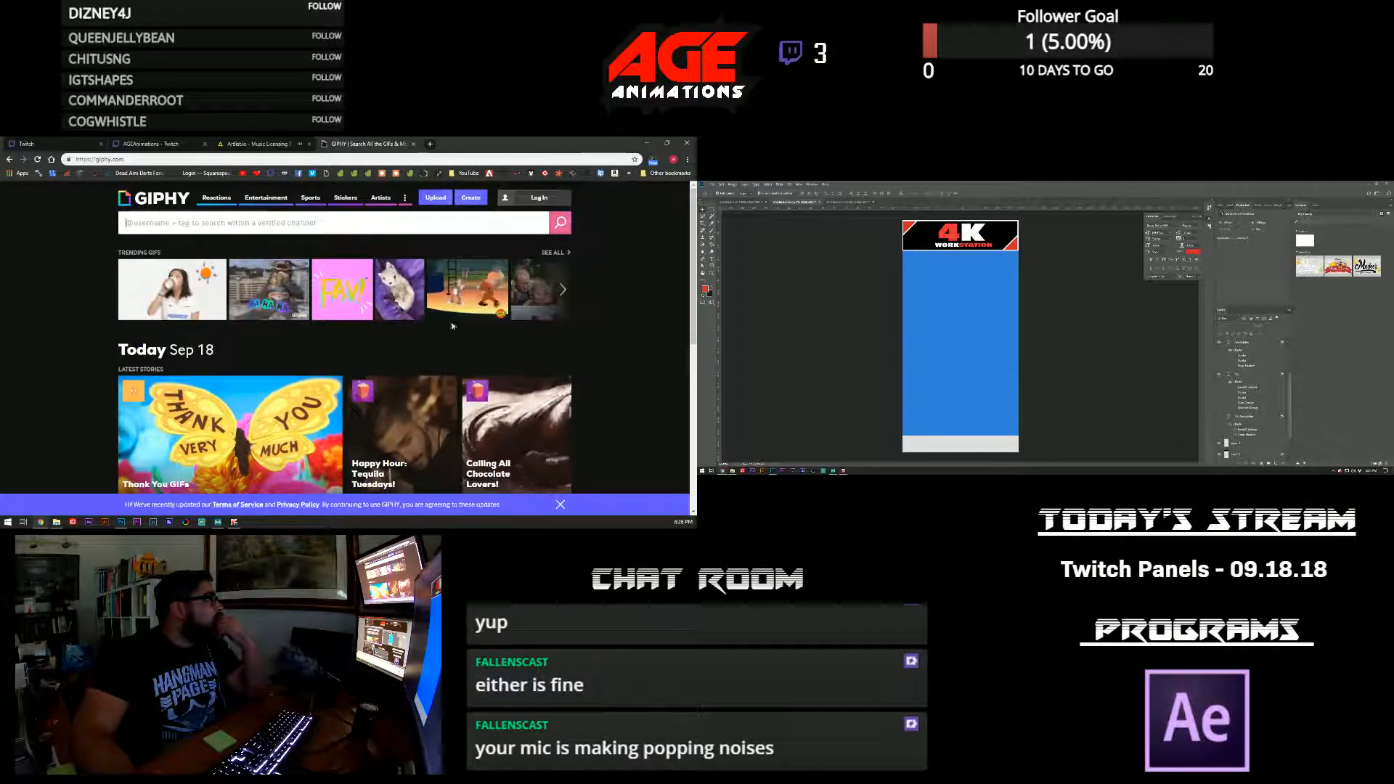
{"action": "left_click", "coordinate": [195, 289]}
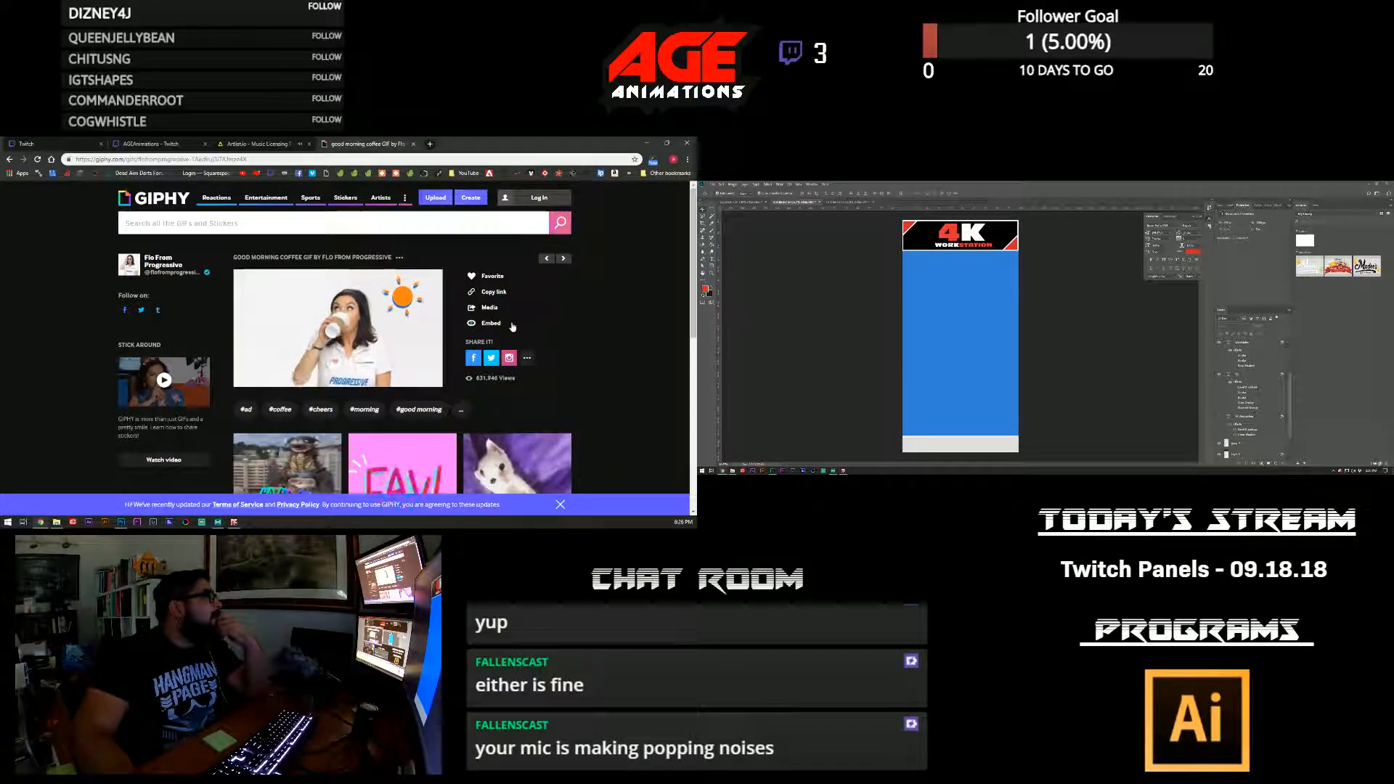
{"action": "left_click", "coordinate": [472, 324]}
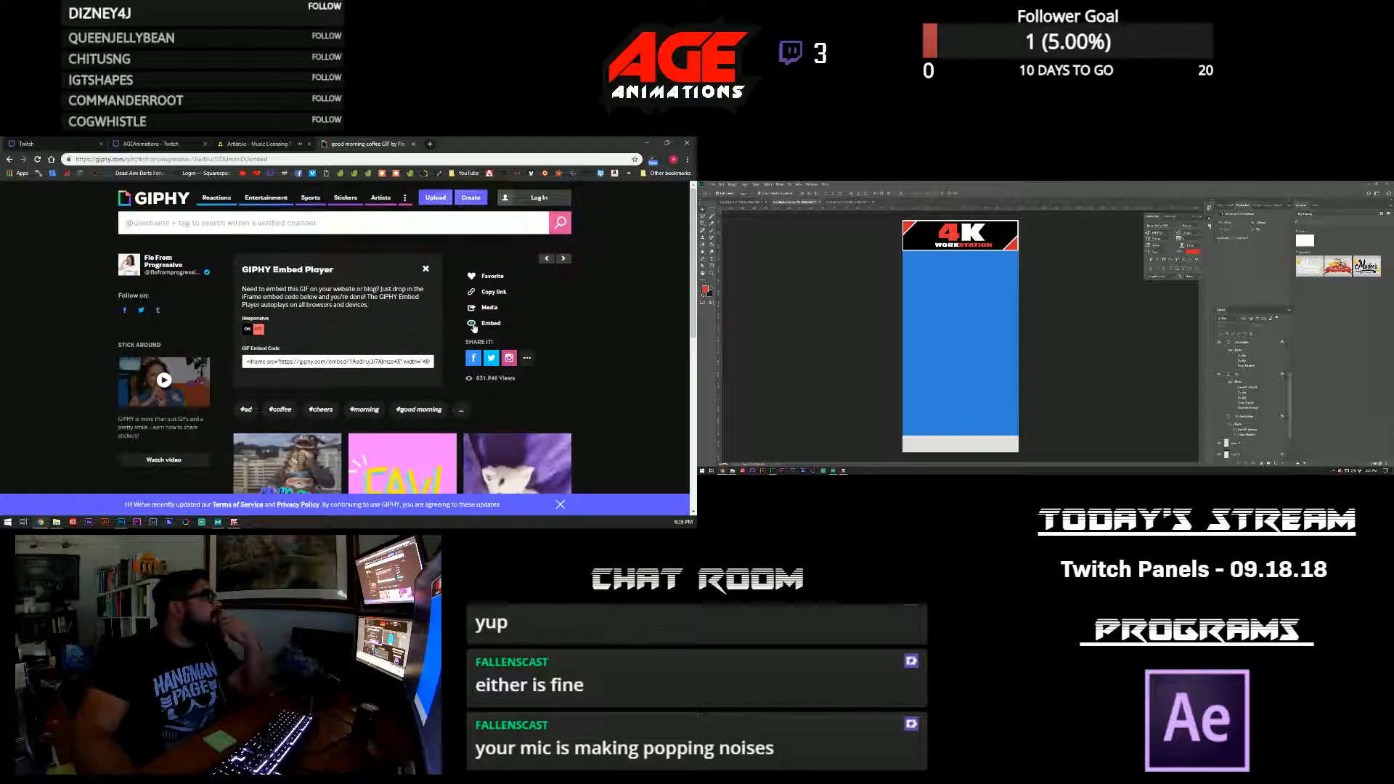
{"action": "left_click", "coordinate": [349, 361]}
{"action": "right_click", "coordinate": [348, 363]}
{"action": "left_click", "coordinate": [355, 370]}
{"action": "left_click", "coordinate": [258, 144]}
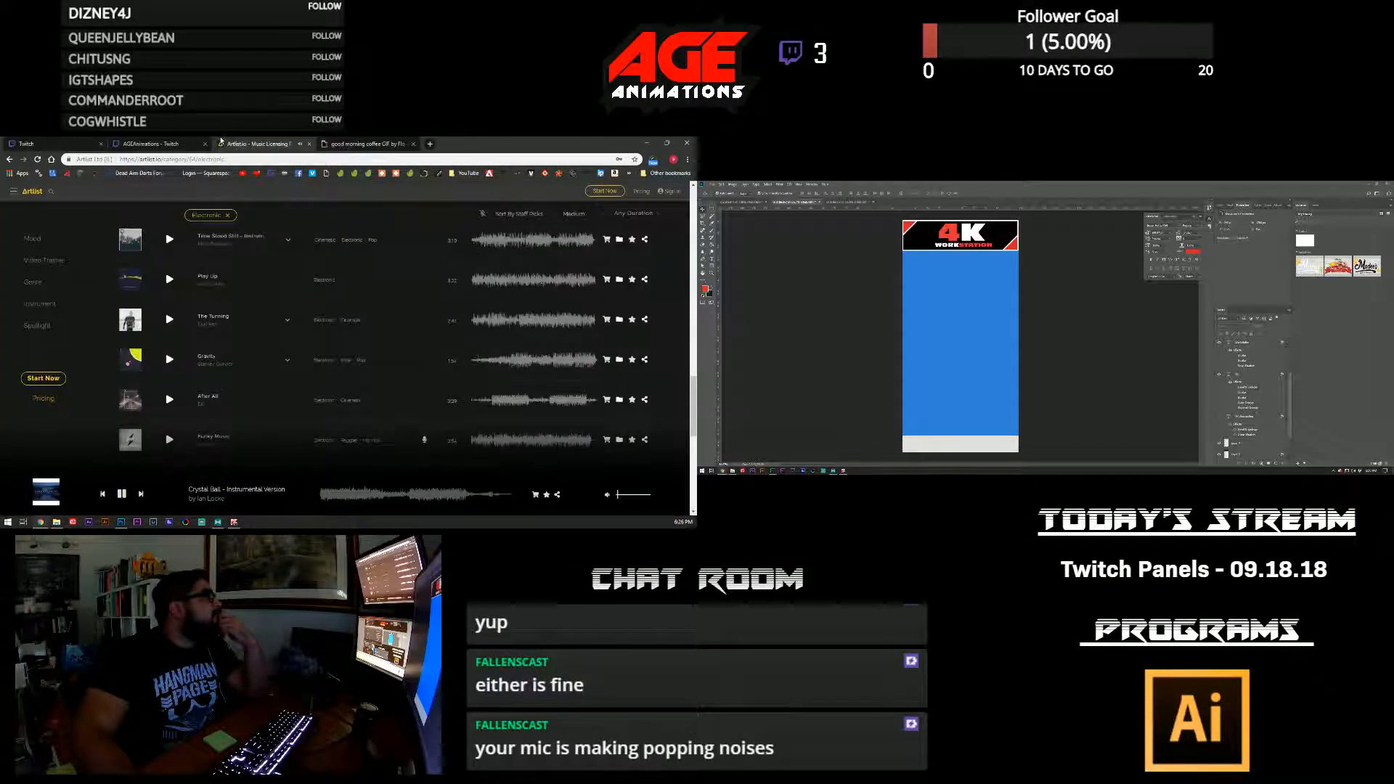
{"action": "left_click", "coordinate": [169, 142]}
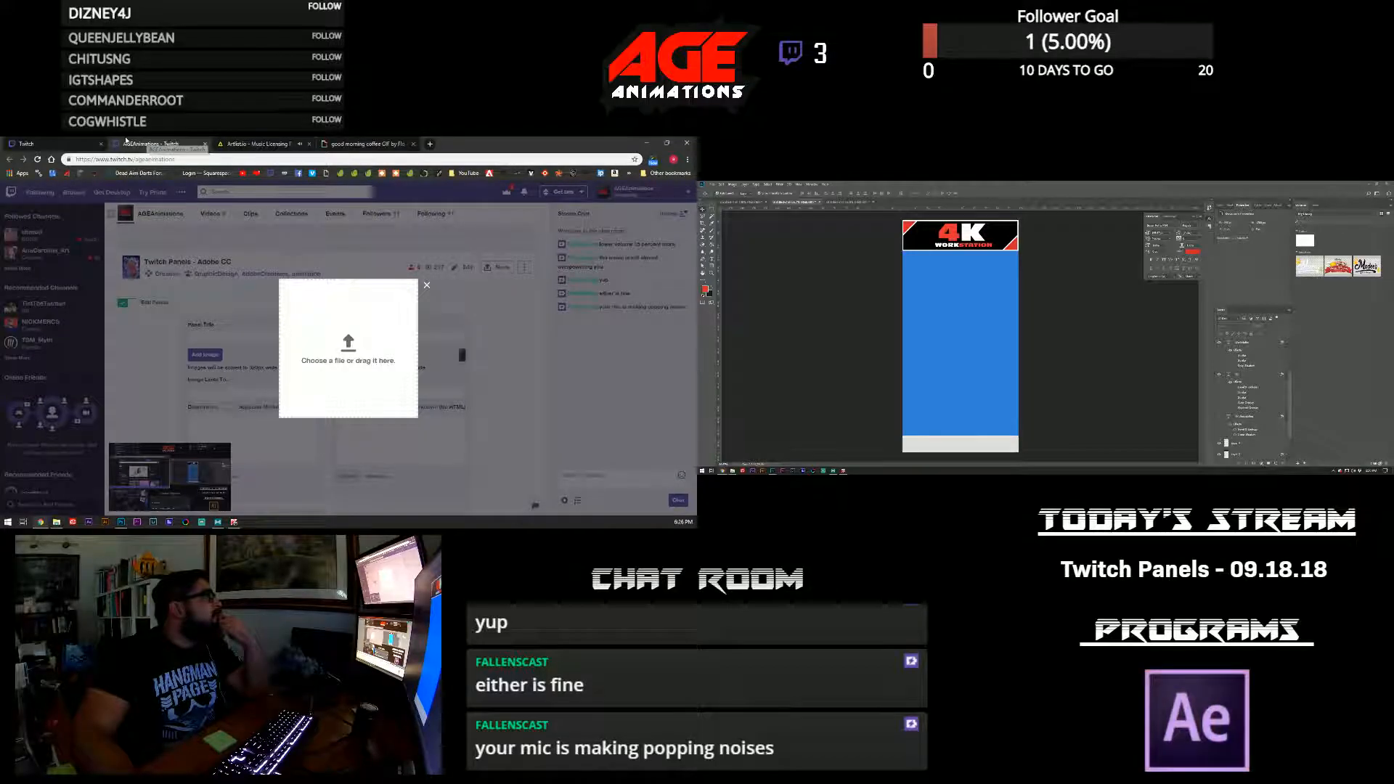
{"action": "left_click", "coordinate": [348, 341]}
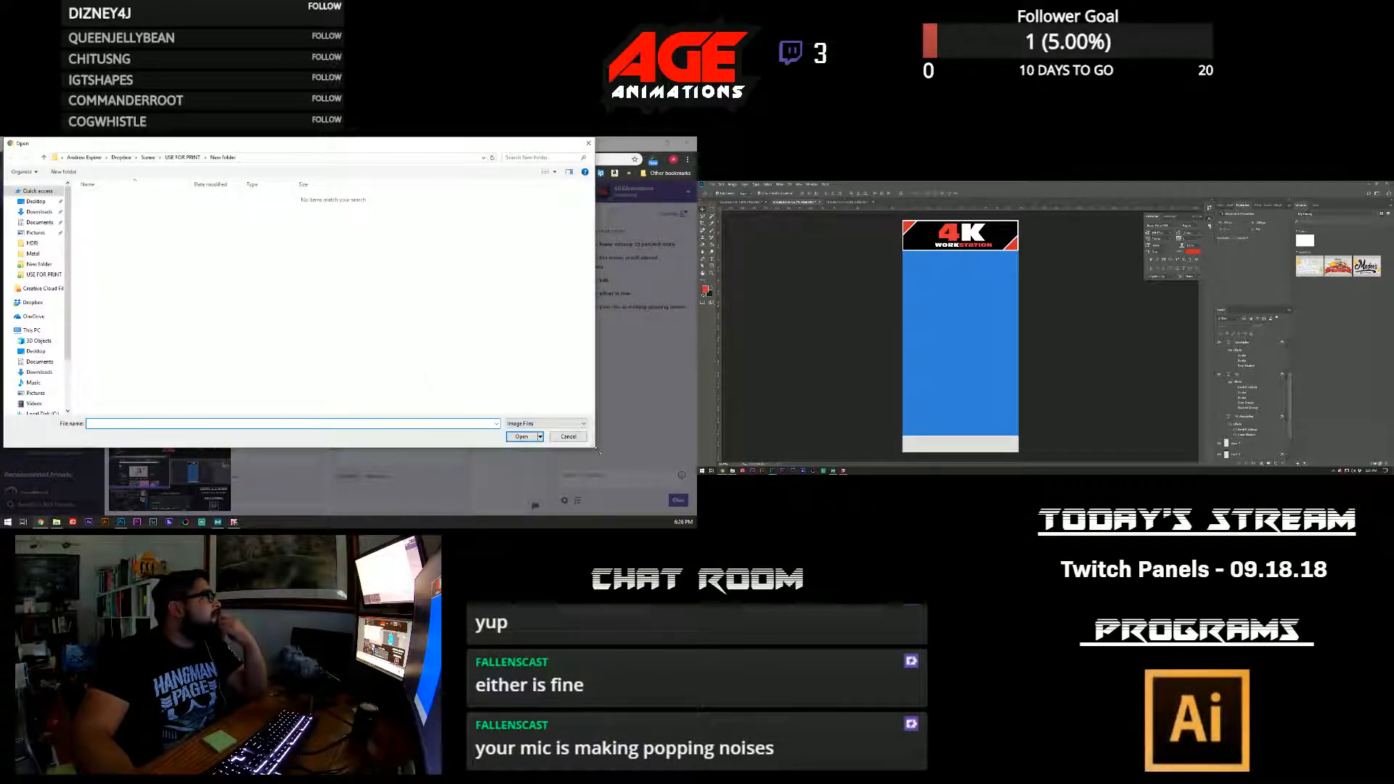
{"action": "left_click_drag", "start_coordinate": [426, 146], "coordinate": [426, 187]}
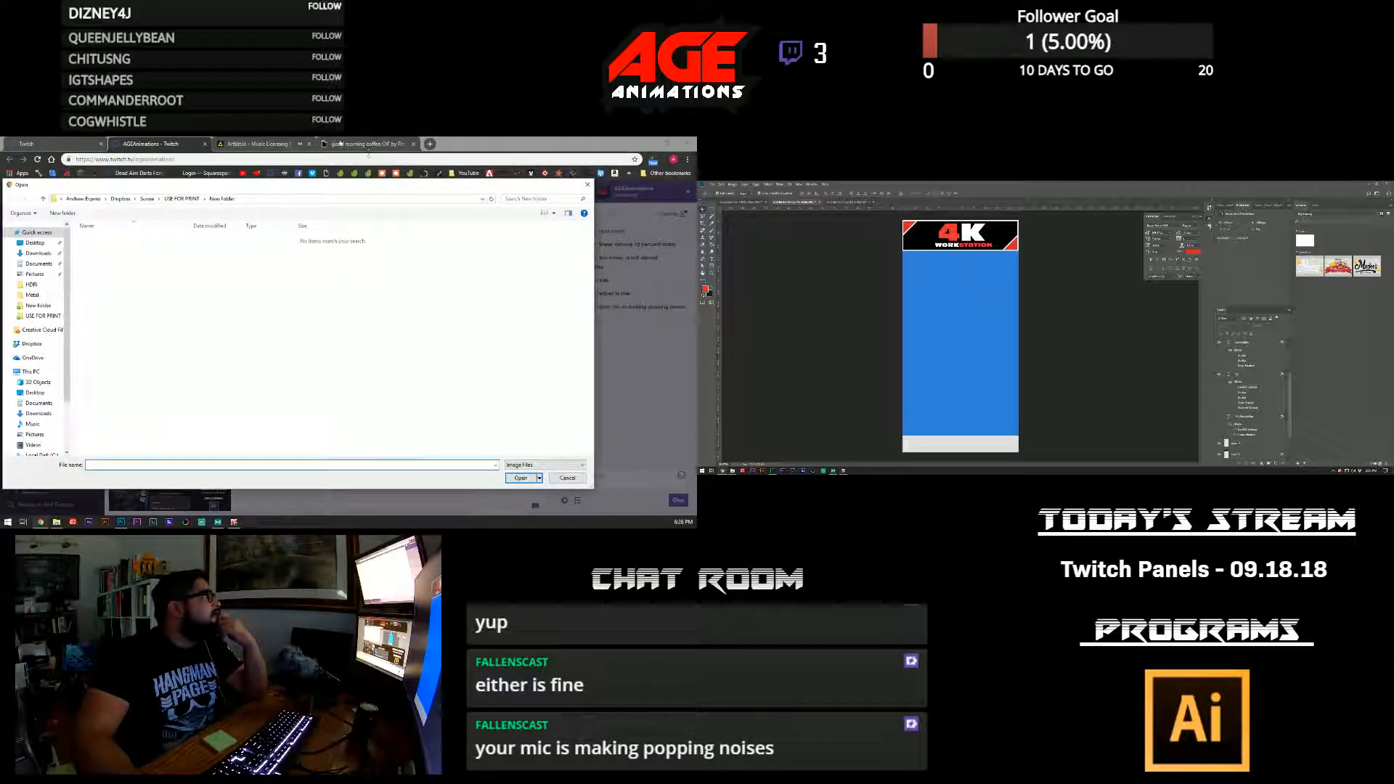
{"action": "left_click", "coordinate": [585, 187]}
- Return to the GIPHY page, close the embed player and save the coffee GIF as giphy in Documents
{"action": "left_click", "coordinate": [367, 144]}
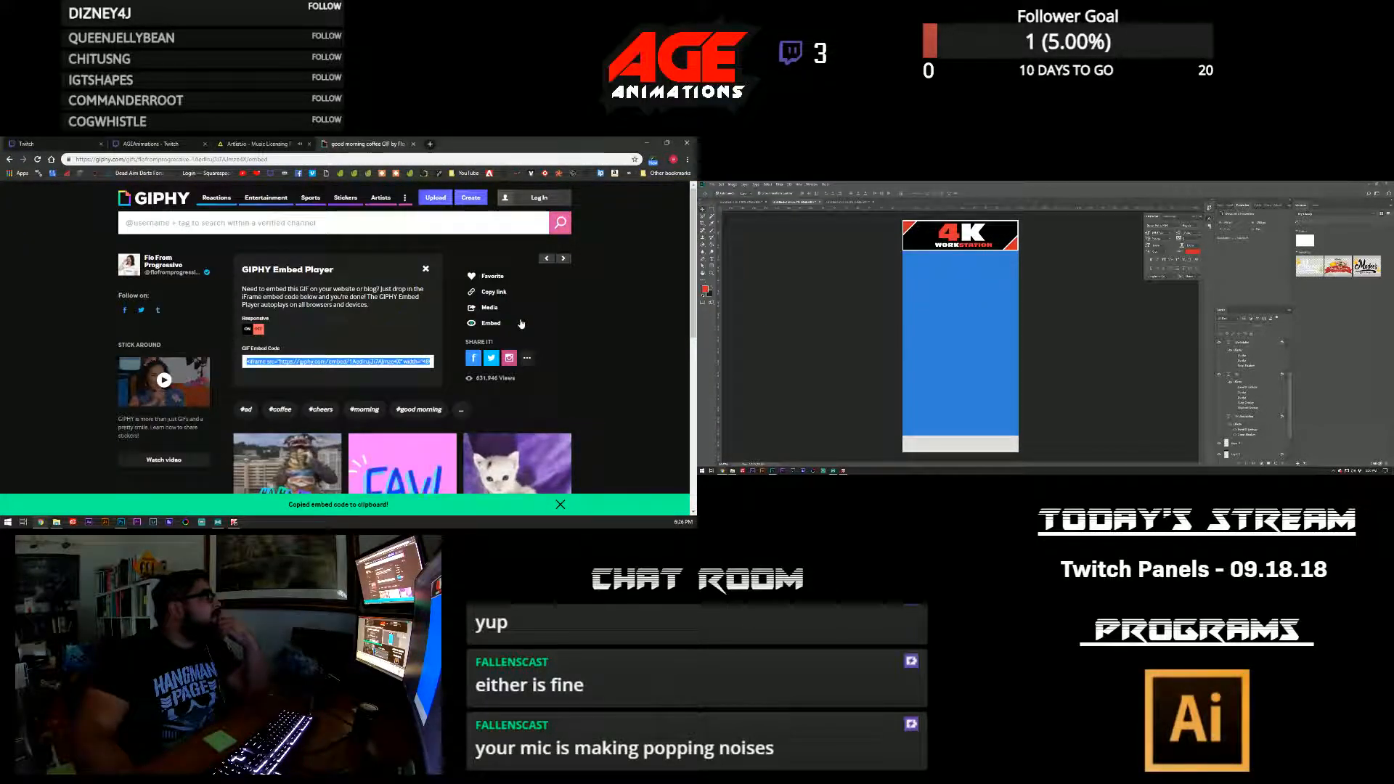
{"action": "left_click", "coordinate": [425, 269]}
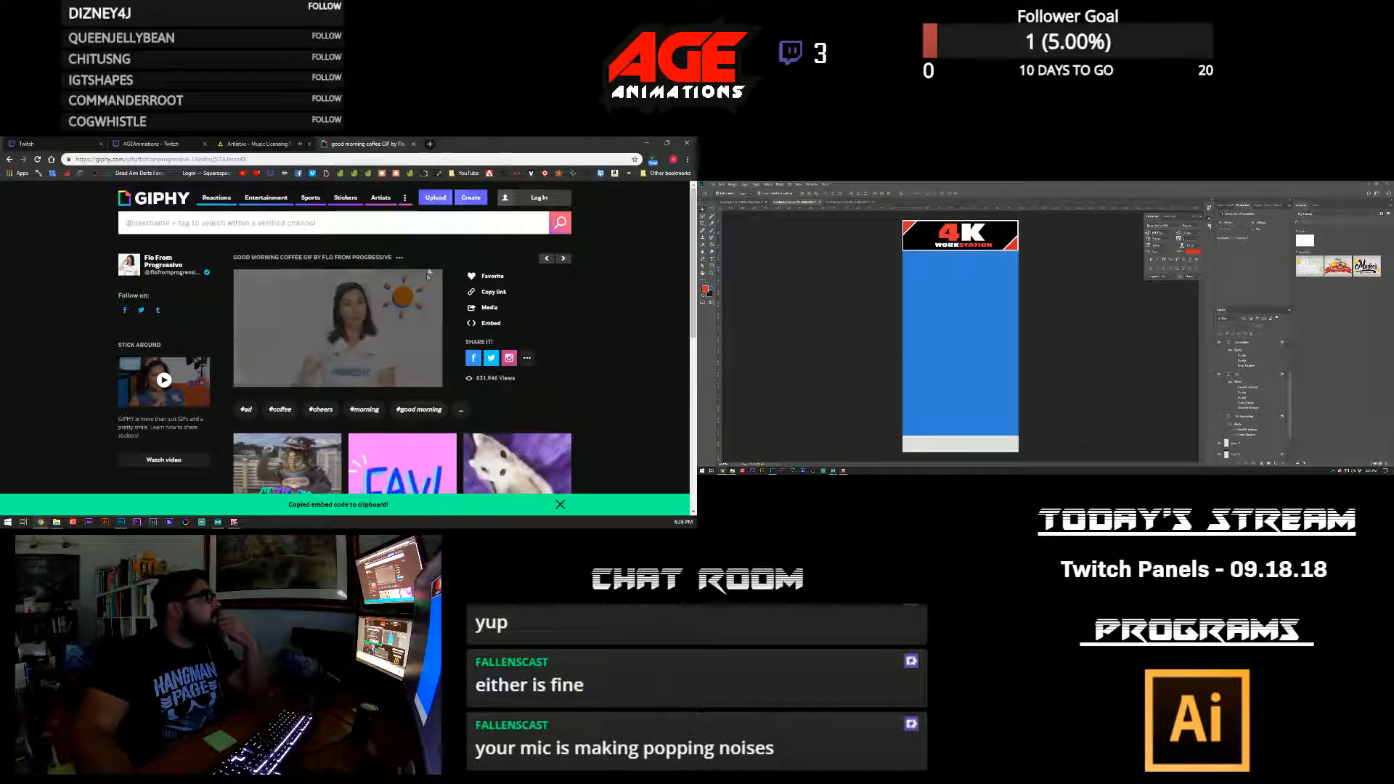
{"action": "right_click", "coordinate": [411, 314]}
{"action": "left_click", "coordinate": [427, 328]}
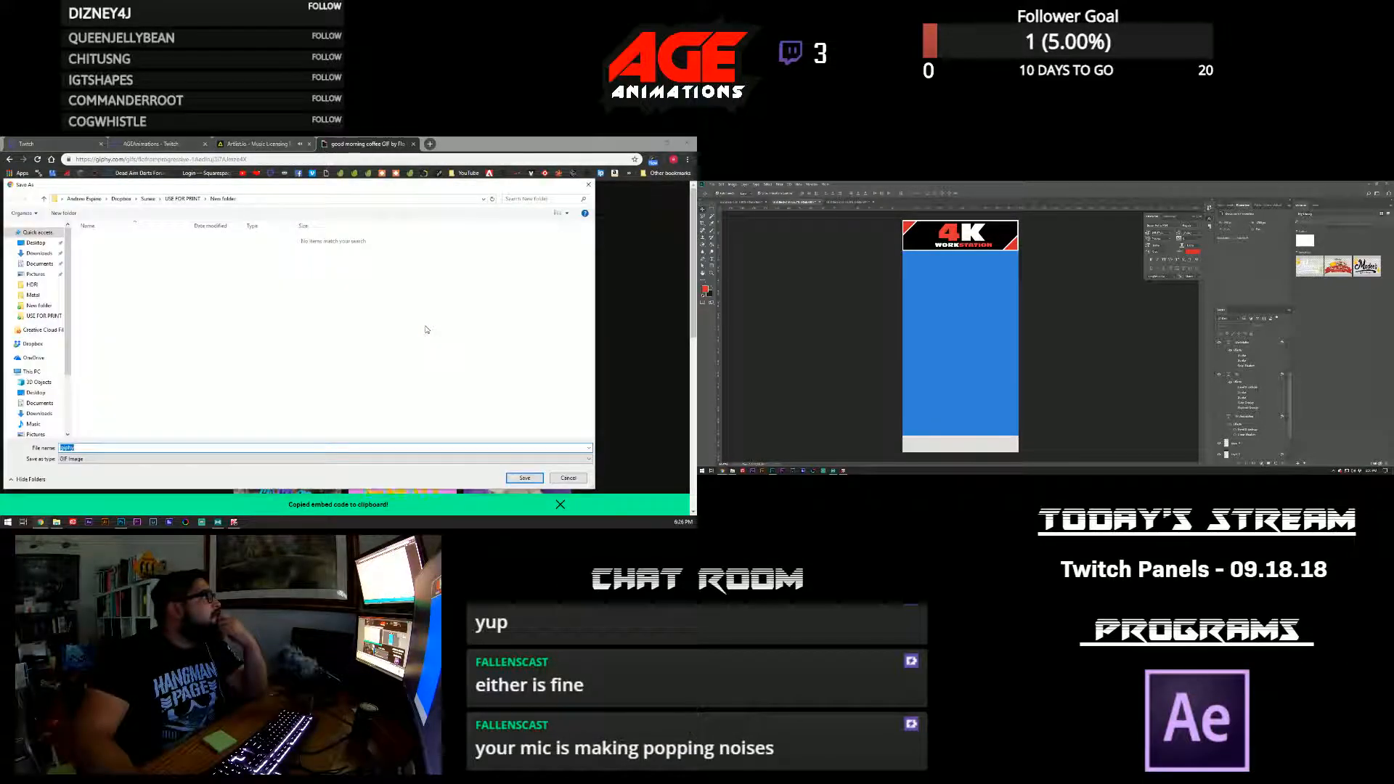
{"action": "left_click", "coordinate": [32, 371]}
{"action": "left_click", "coordinate": [39, 385]}
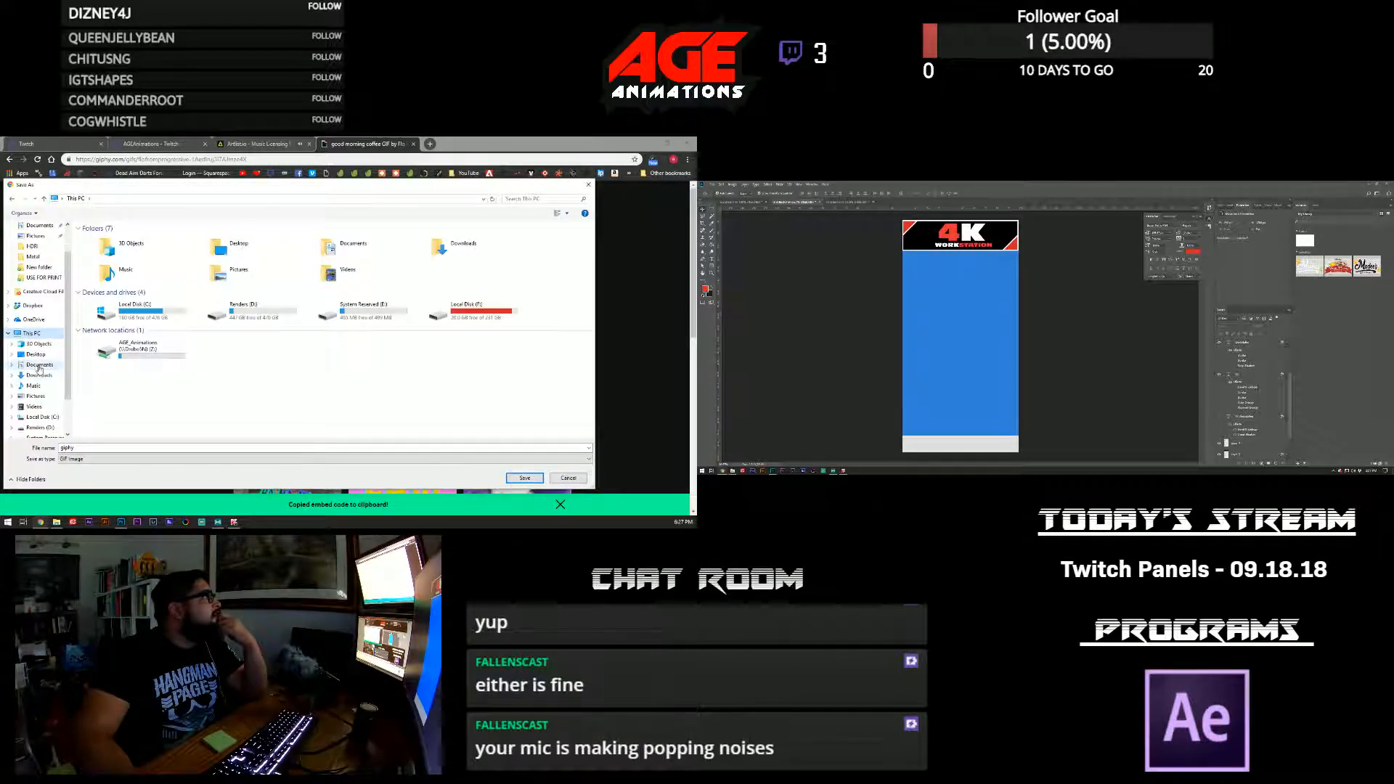
{"action": "left_click", "coordinate": [520, 480]}
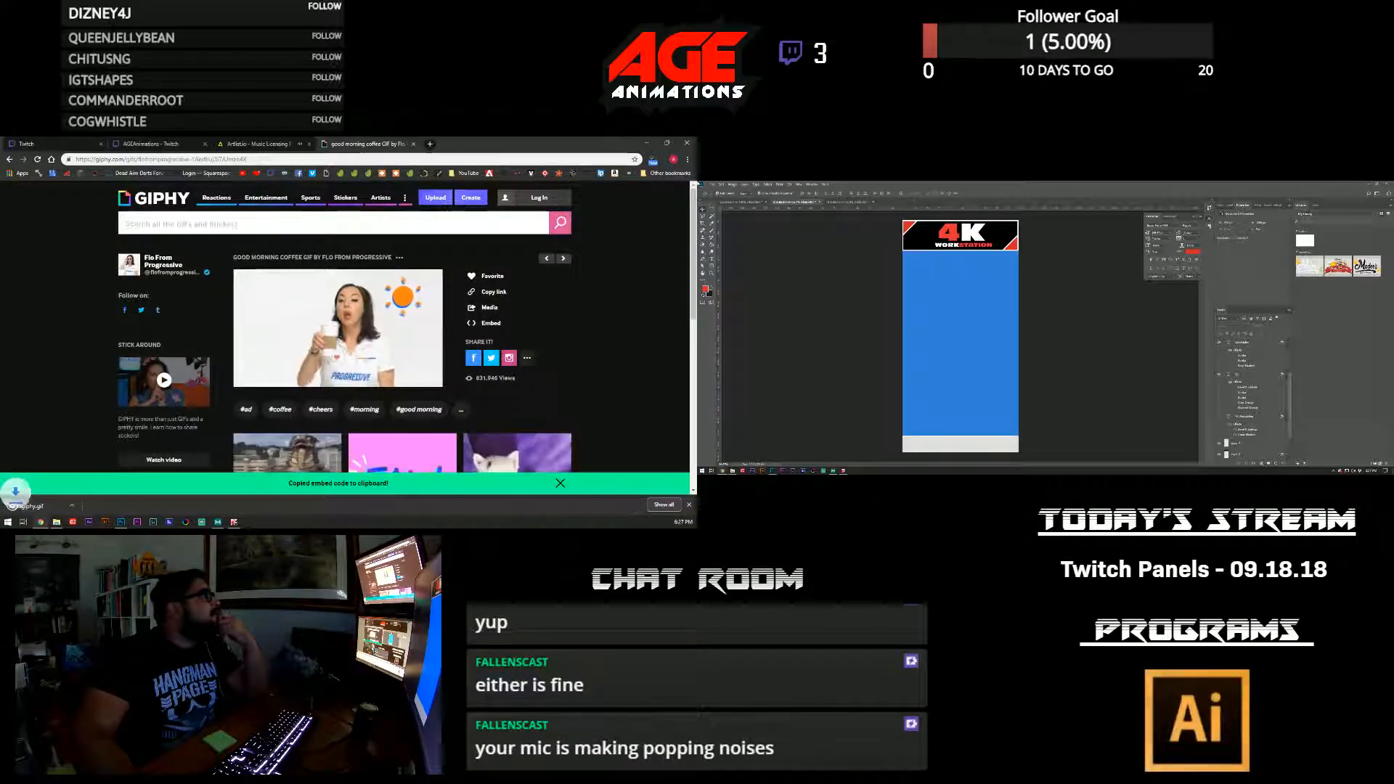
- On the Twitch channel page, upload giphy from Documents as the first panel's image, with the crop covering the full frame
{"action": "left_click", "coordinate": [151, 144]}
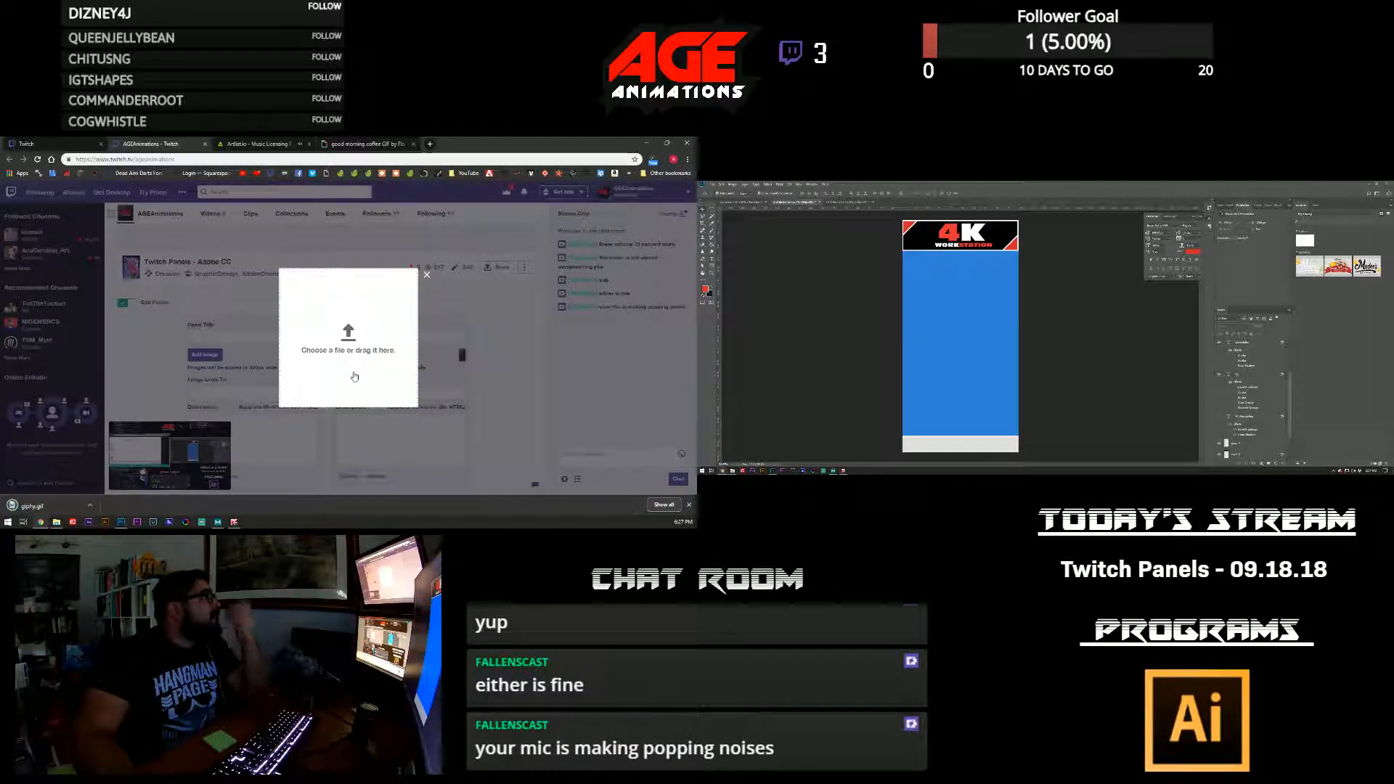
{"action": "left_click", "coordinate": [370, 377]}
{"action": "left_click", "coordinate": [497, 465]}
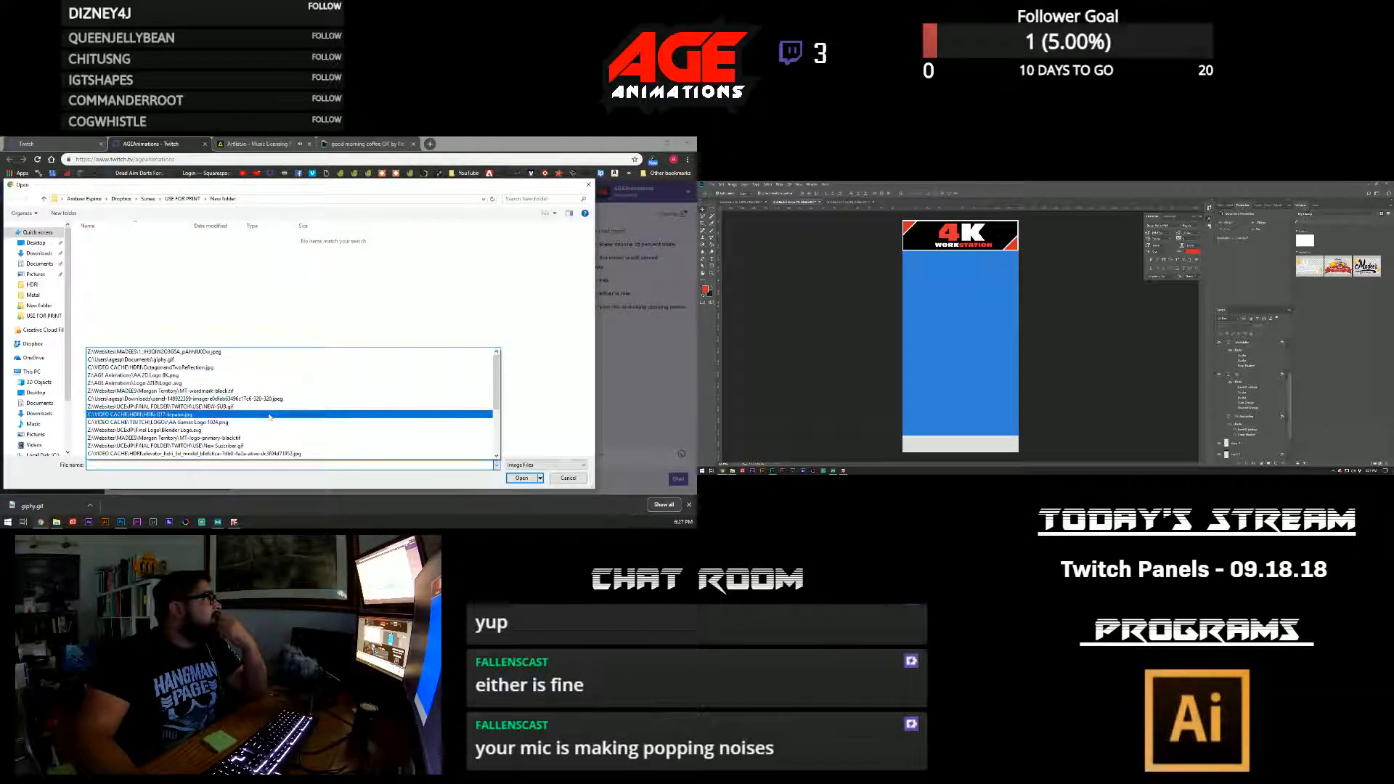
{"action": "left_click", "coordinate": [259, 309]}
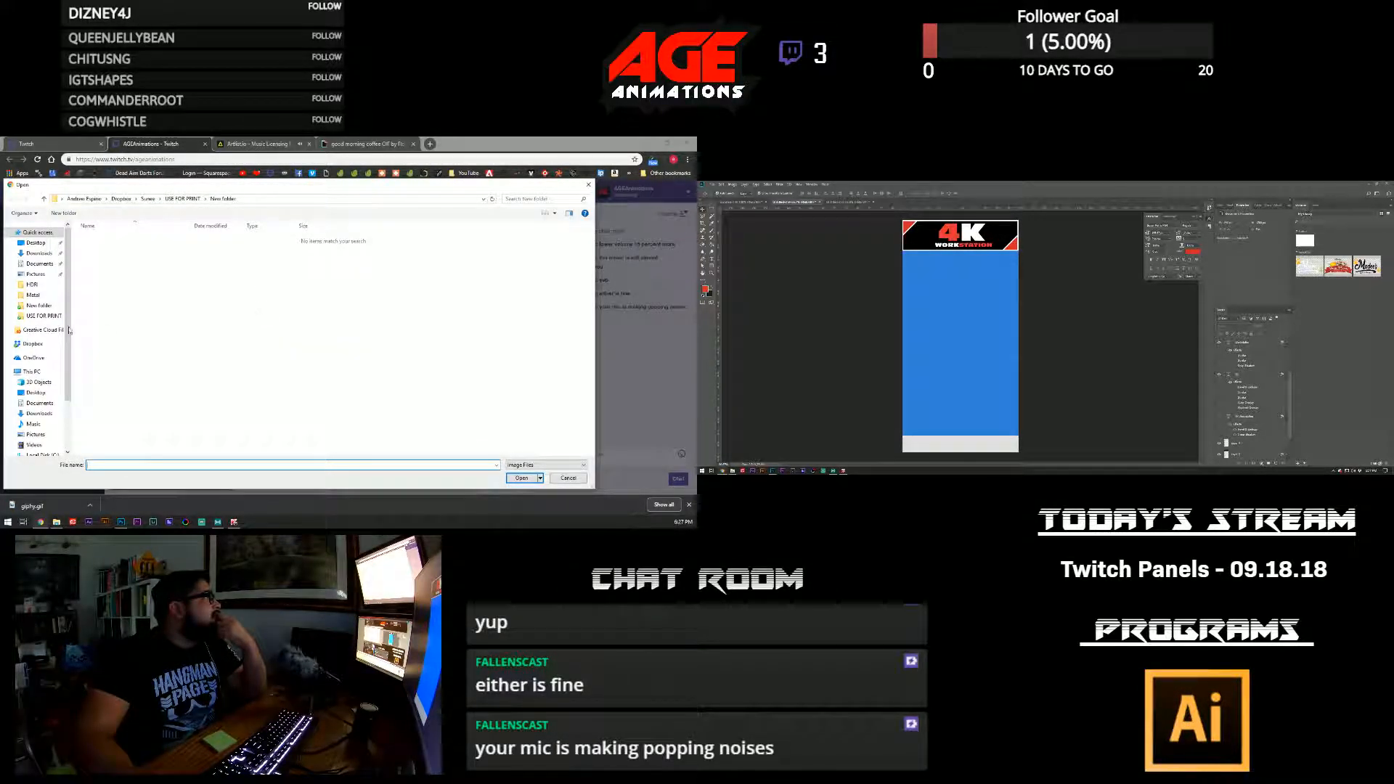
{"action": "left_click", "coordinate": [39, 263]}
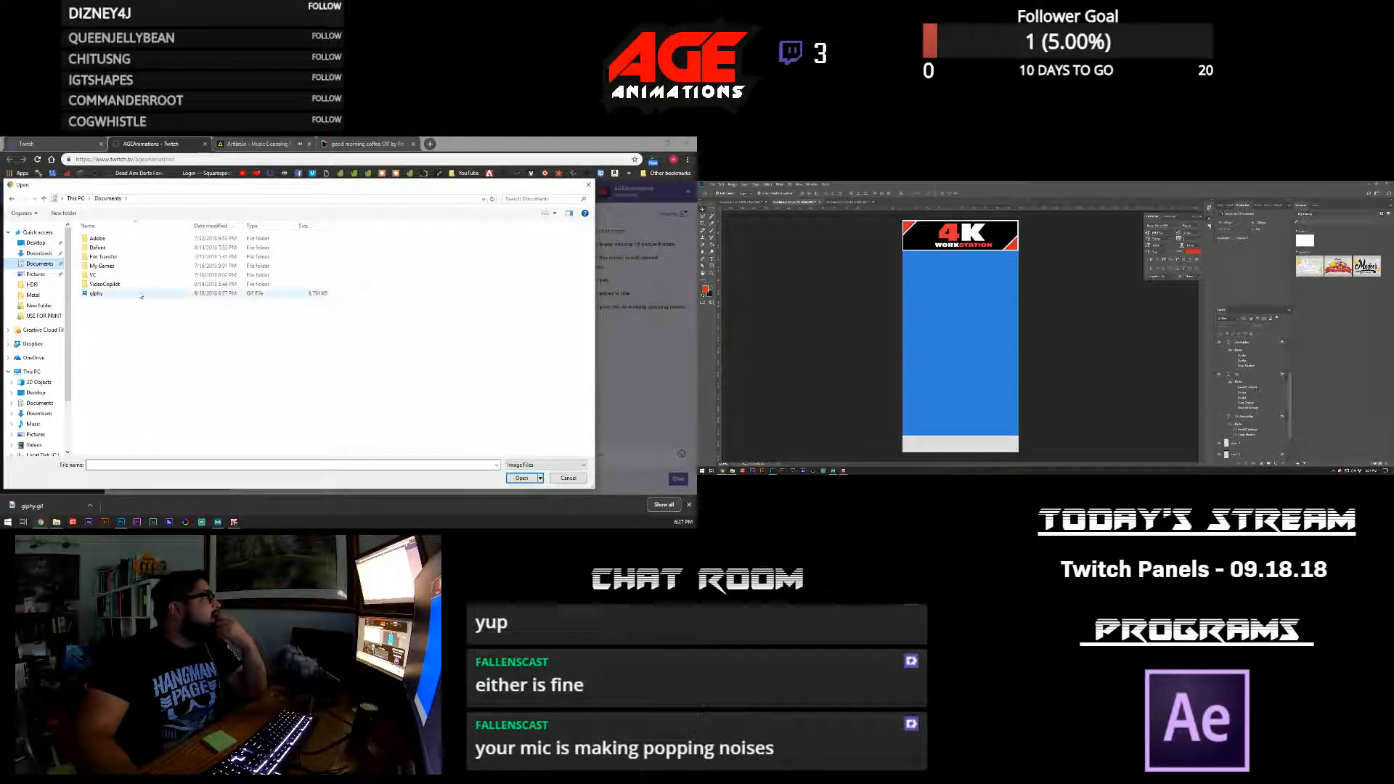
{"action": "double_click", "coordinate": [129, 294]}
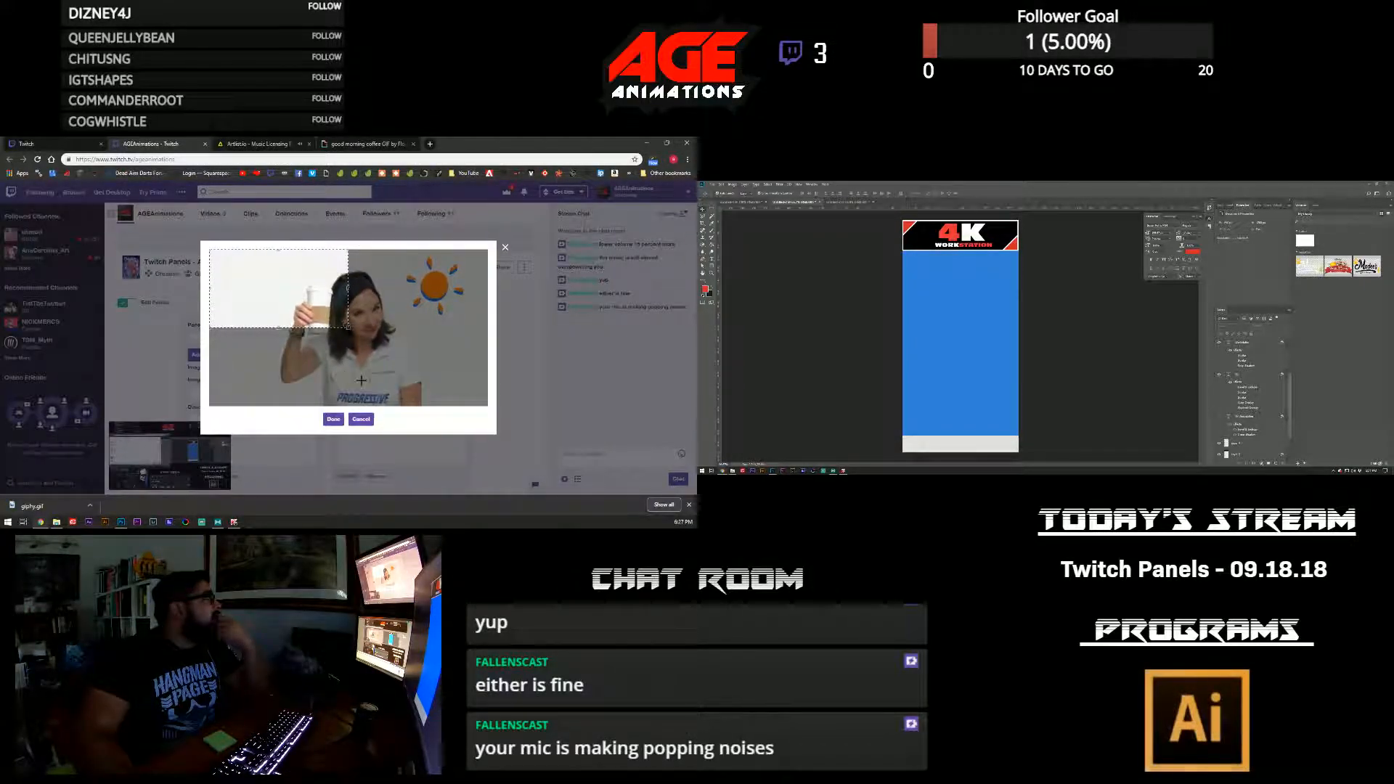
{"action": "left_click_drag", "start_coordinate": [351, 328], "coordinate": [508, 440]}
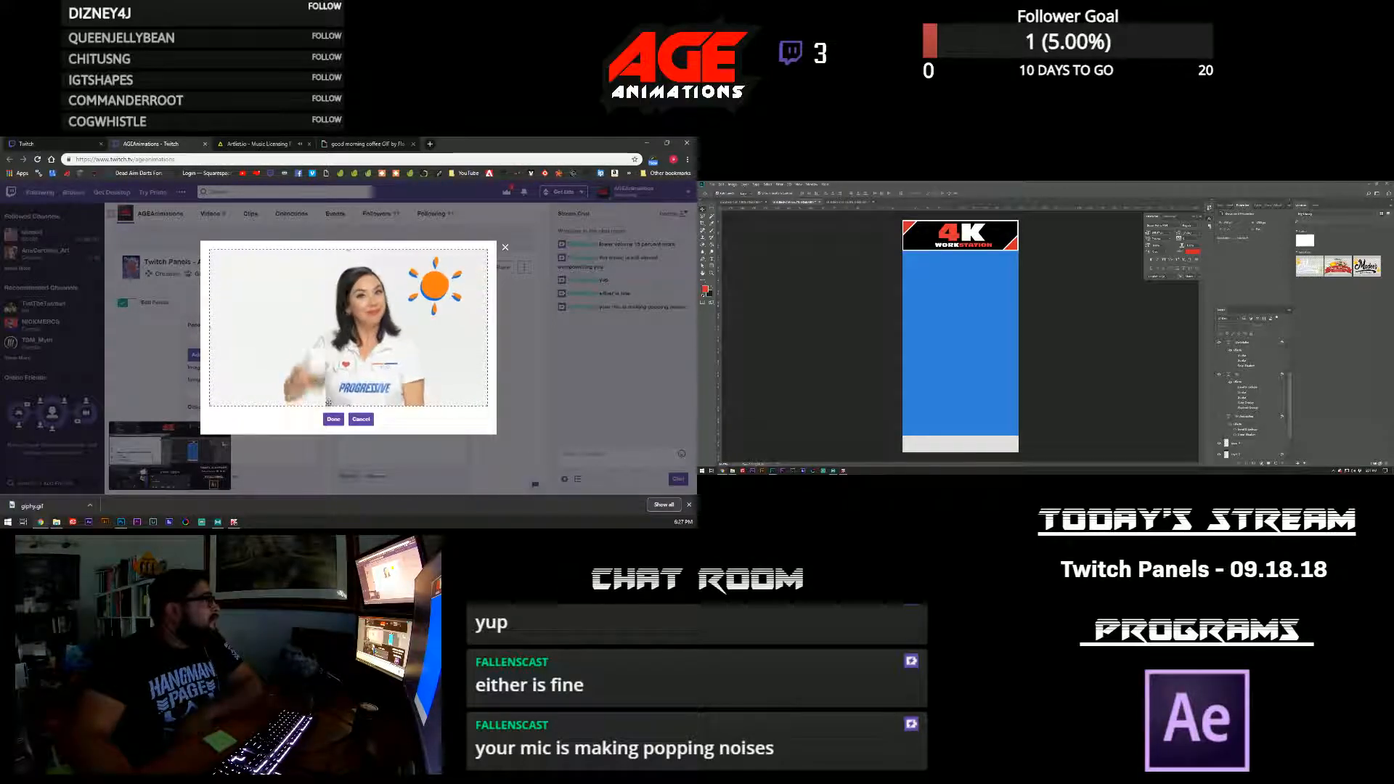
{"action": "left_click", "coordinate": [332, 419]}
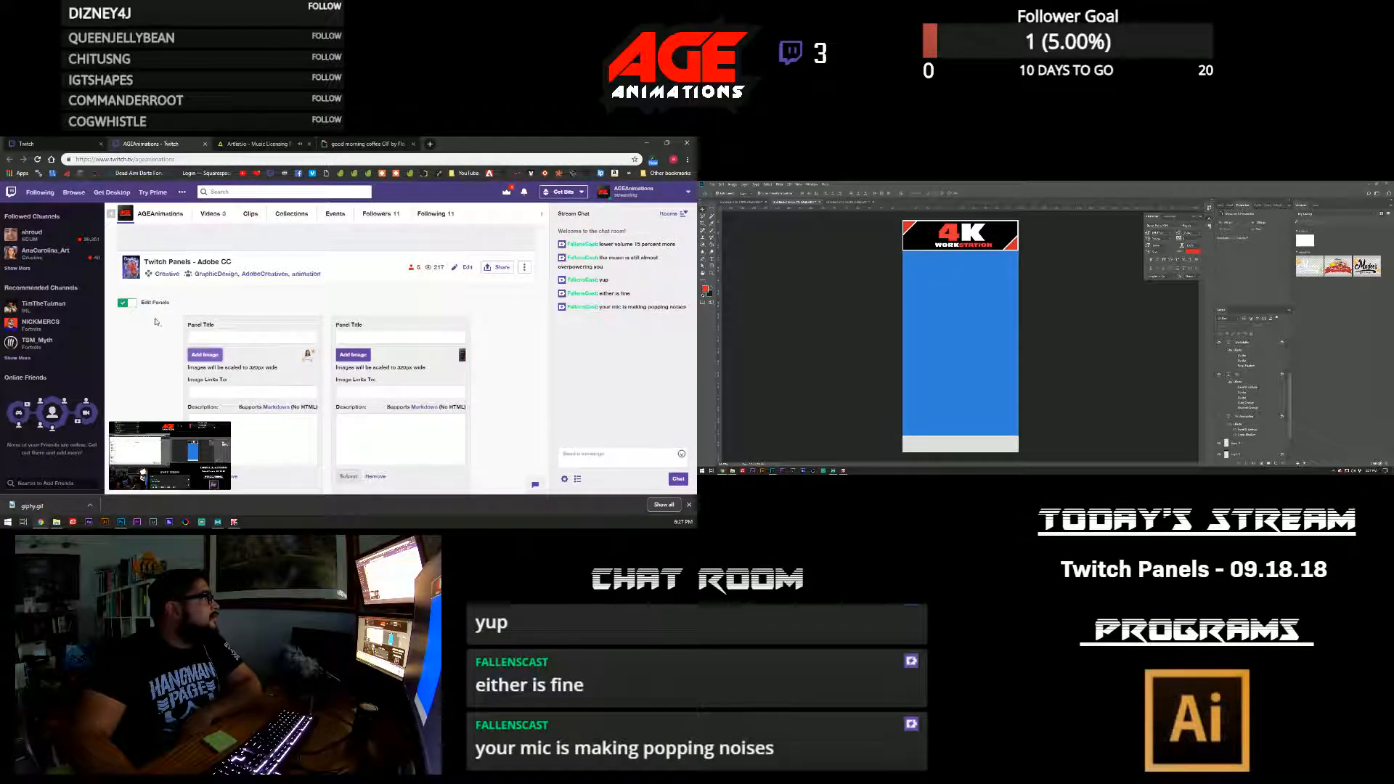
- Turn panel editing off, on and off again to check the channel's panels for the uploaded GIF
{"action": "left_click", "coordinate": [122, 304]}
{"action": "scroll", "coordinate": [194, 329], "scroll_direction": "down", "scroll_amount": 5}
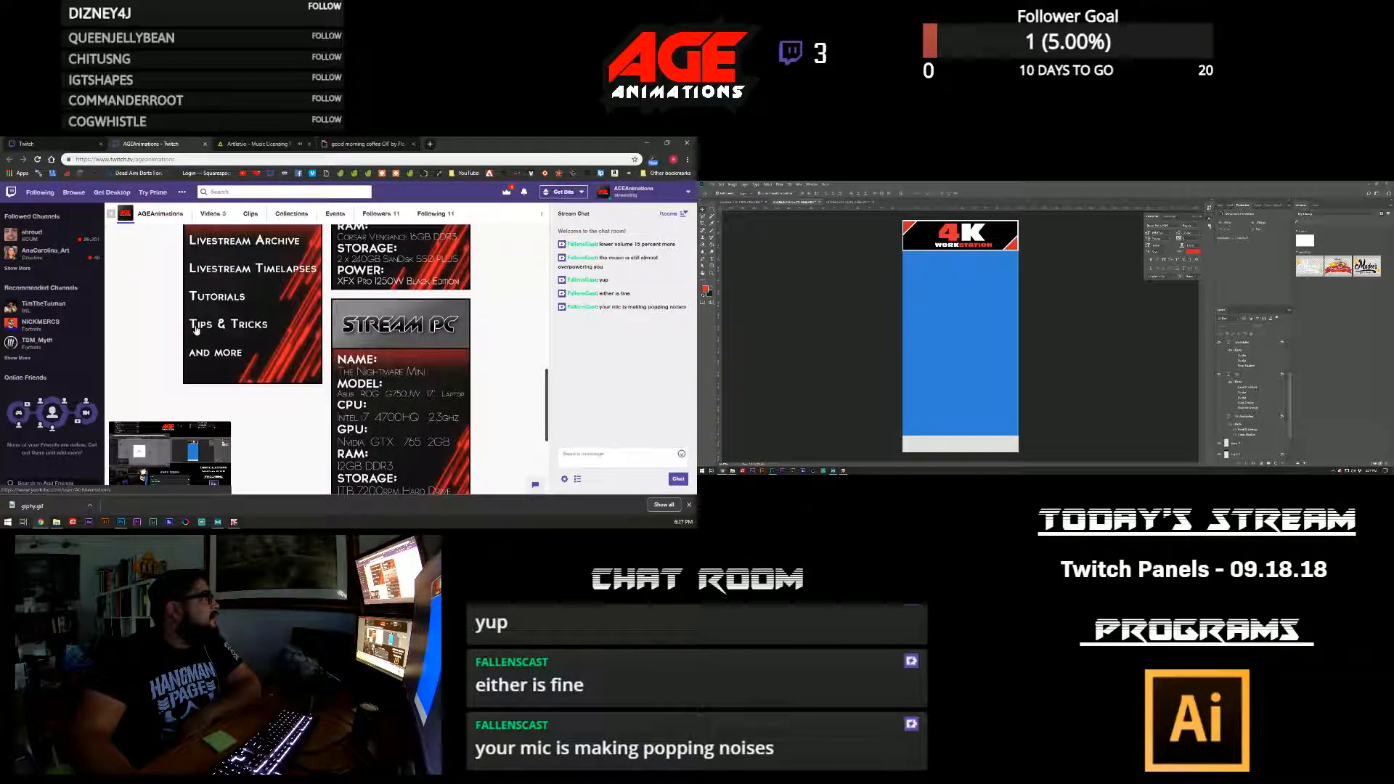
{"action": "scroll", "coordinate": [194, 328], "scroll_direction": "up", "scroll_amount": 5}
{"action": "left_click", "coordinate": [126, 241]}
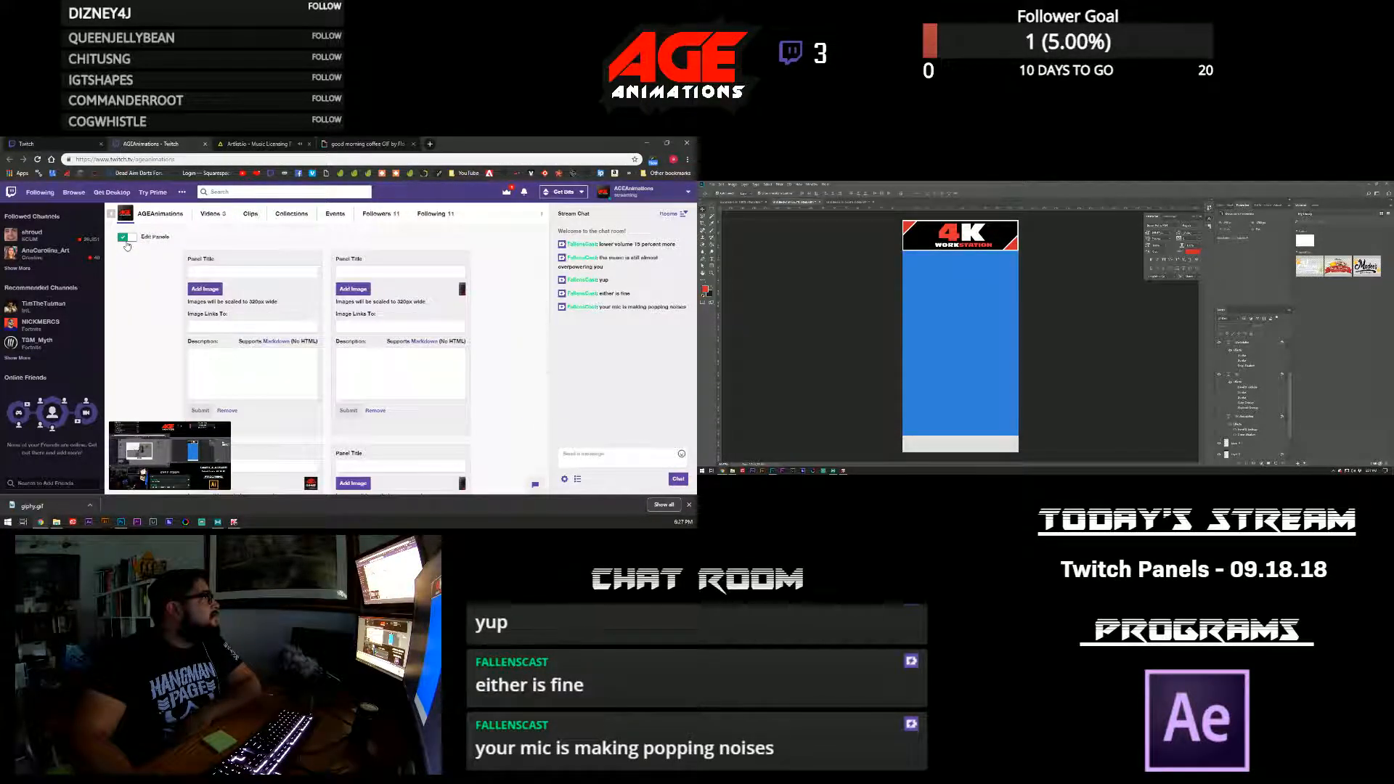
{"action": "scroll", "coordinate": [127, 247], "scroll_direction": "up", "scroll_amount": 2}
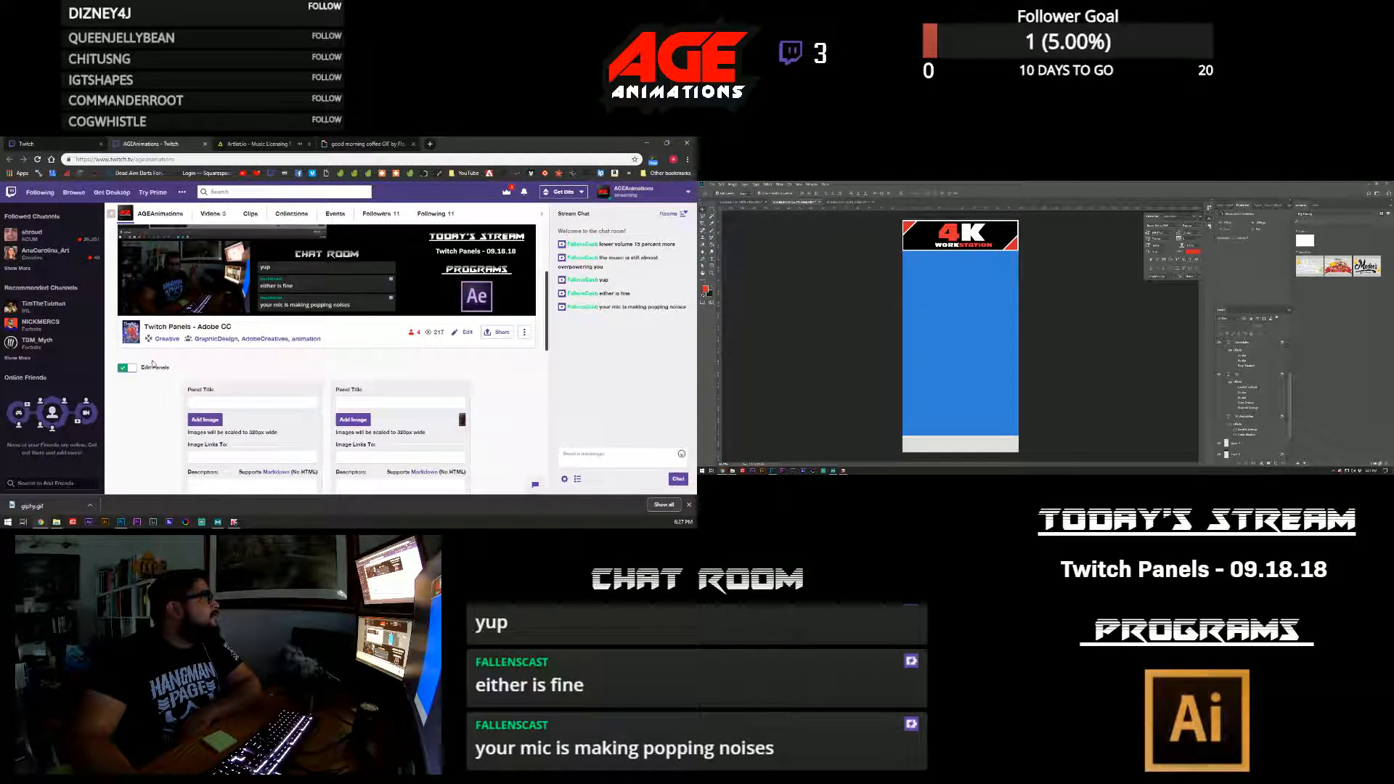
{"action": "left_click", "coordinate": [123, 369]}
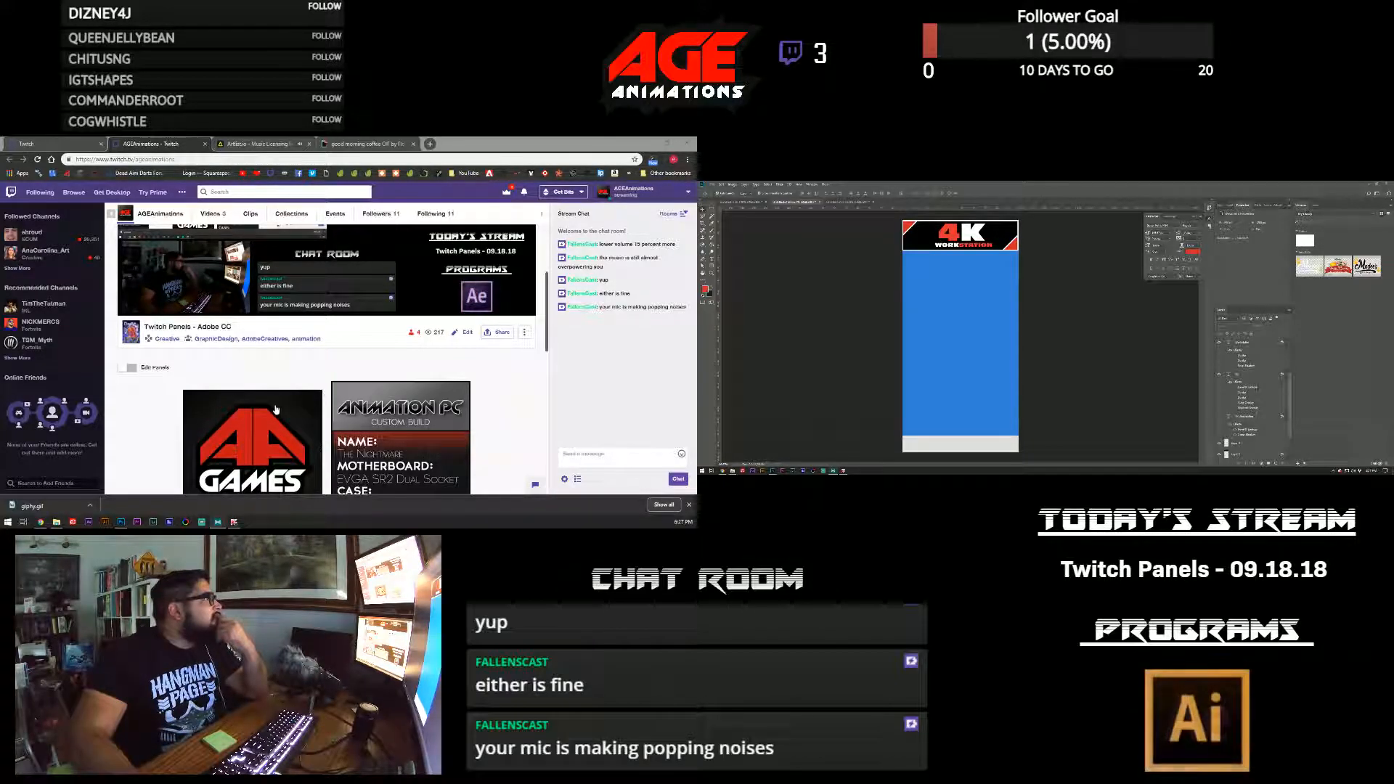
- Turn the channel's panel editing back on to get to the first panel's image settings
{"action": "scroll", "coordinate": [327, 363], "scroll_direction": "down", "scroll_amount": 3}
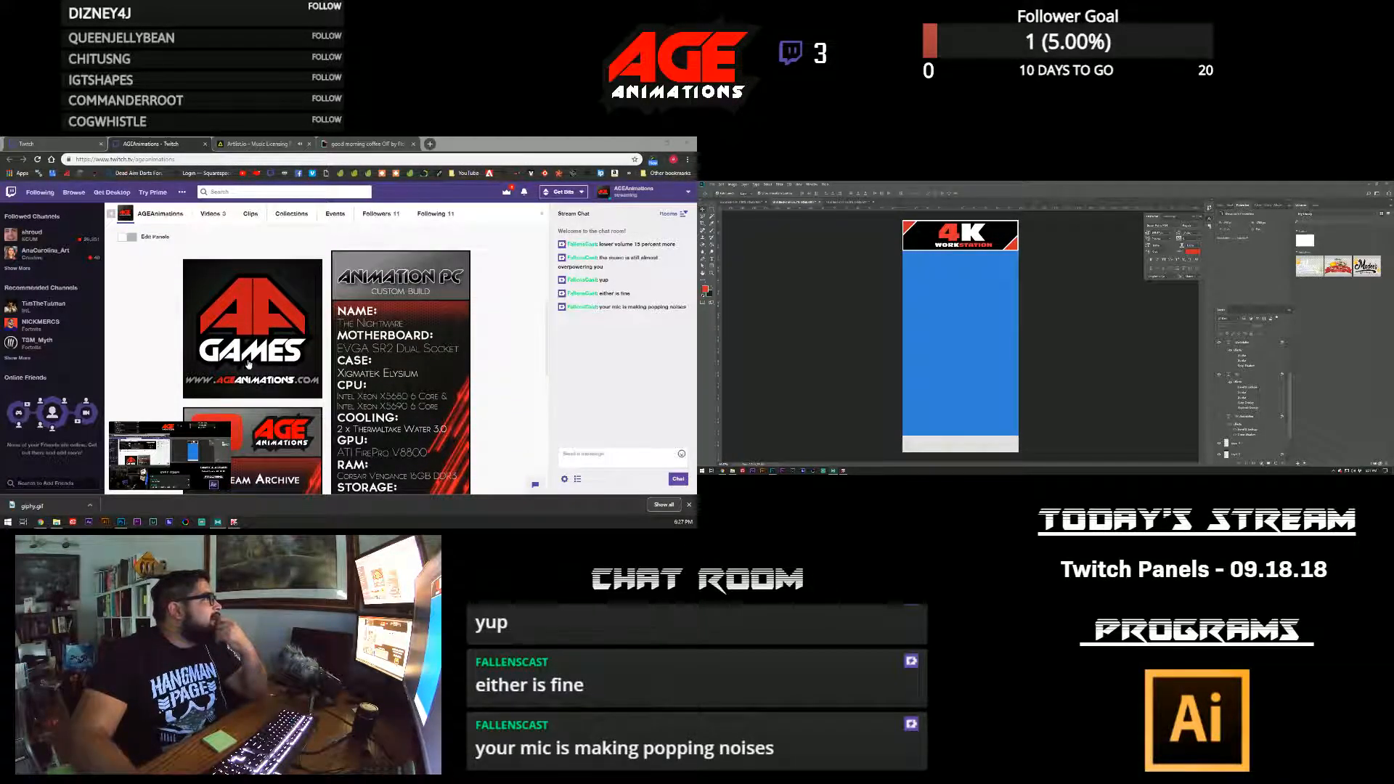
{"action": "left_click", "coordinate": [132, 238]}
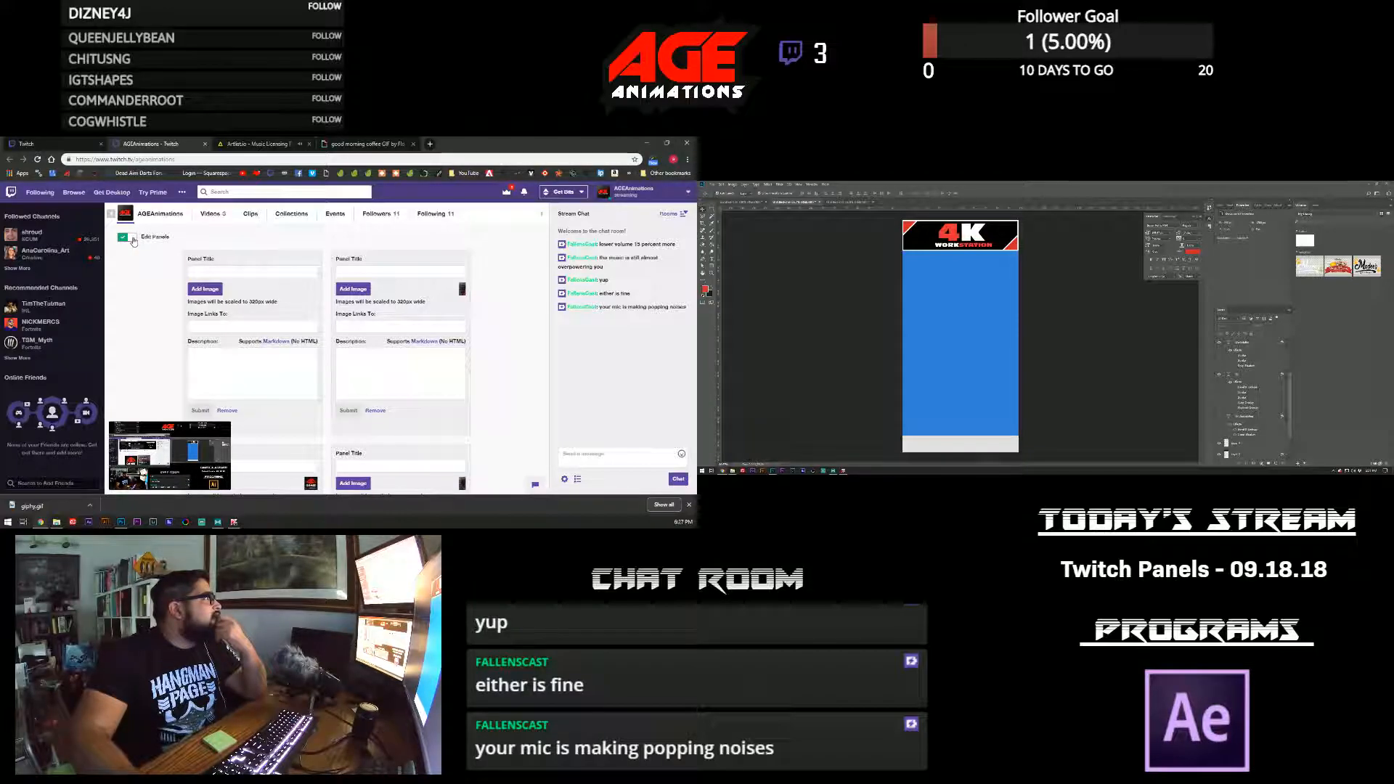
{"action": "scroll", "coordinate": [175, 299], "scroll_direction": "down", "scroll_amount": 2}
{"action": "scroll", "coordinate": [175, 300], "scroll_direction": "up", "scroll_amount": 2}
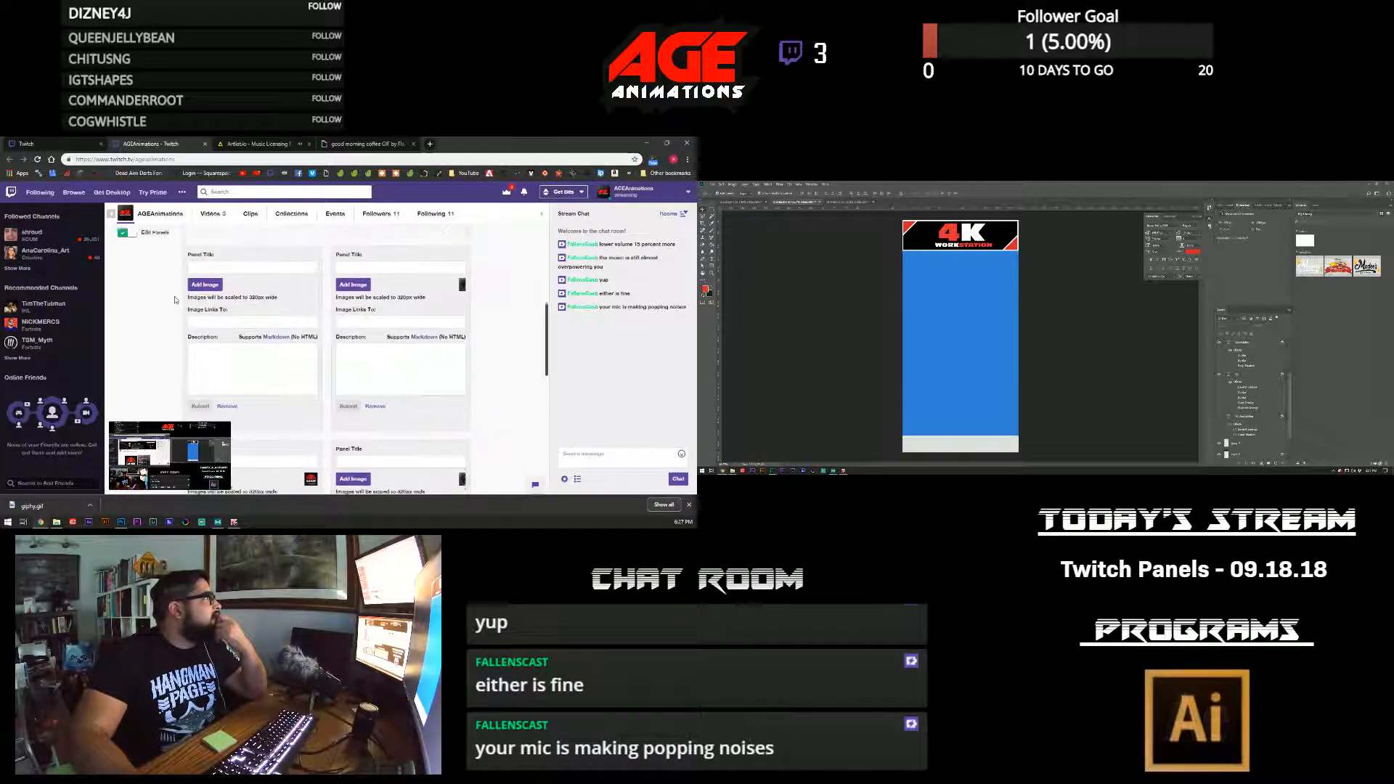
- Try to submit giphy from Documents as the first panel's image again, with the crop covering the full frame
{"action": "left_click", "coordinate": [193, 290]}
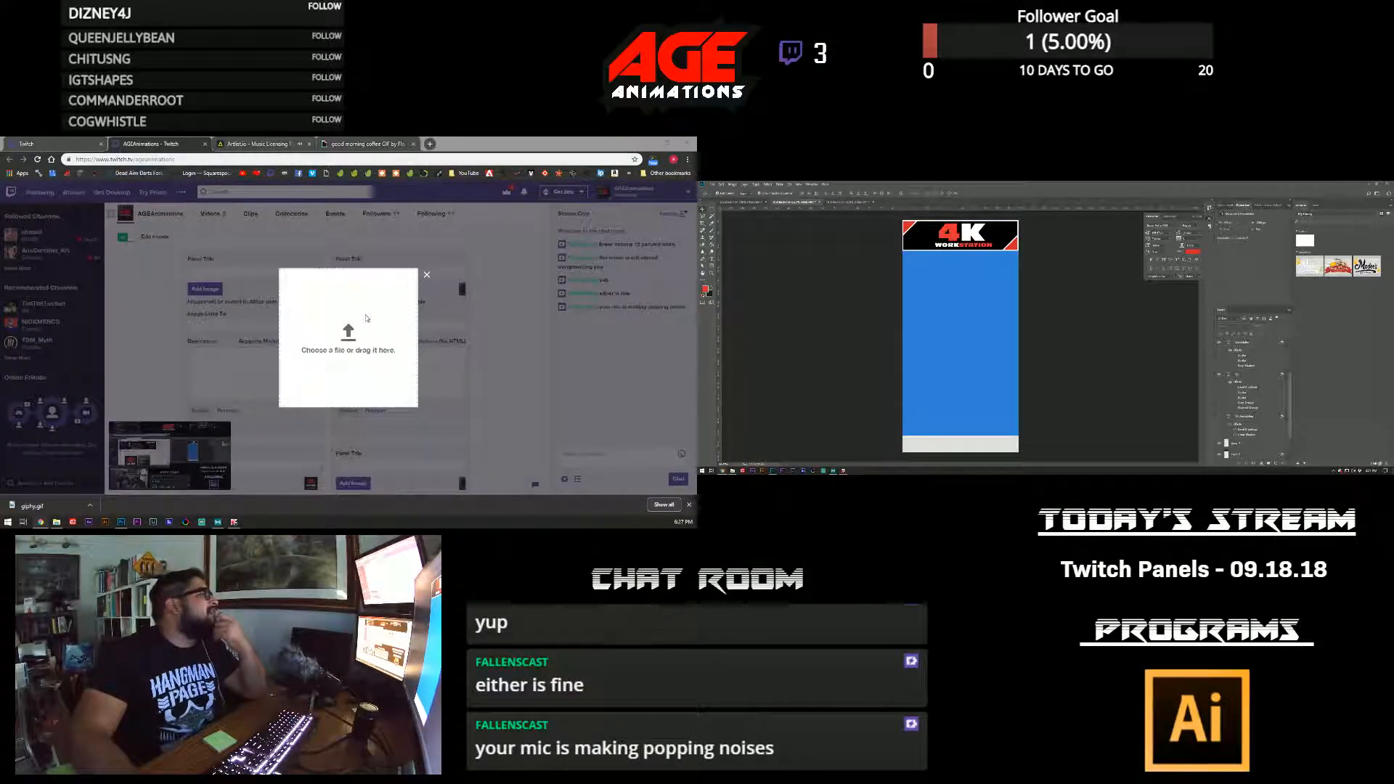
{"action": "left_click", "coordinate": [365, 318]}
{"action": "double_click", "coordinate": [98, 293]}
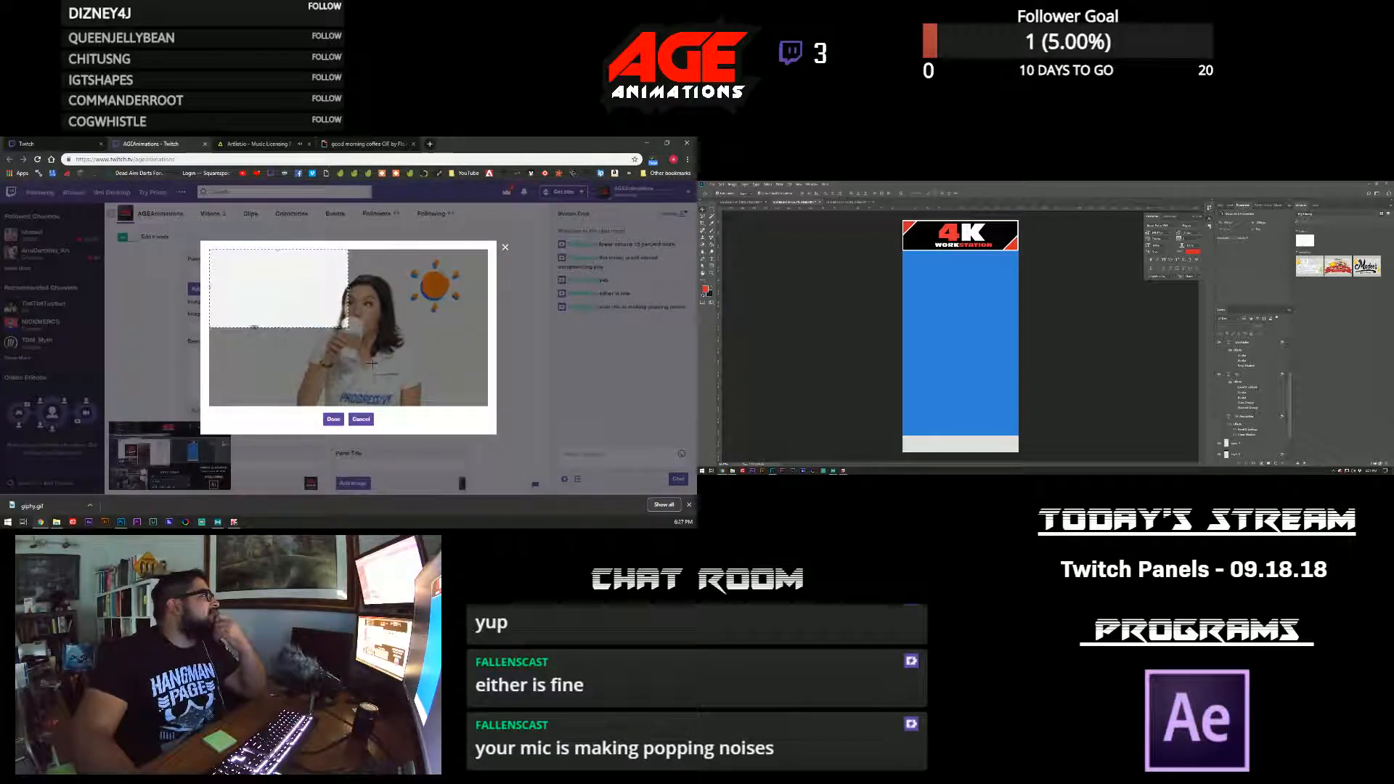
{"action": "left_click_drag", "start_coordinate": [347, 327], "coordinate": [487, 406]}
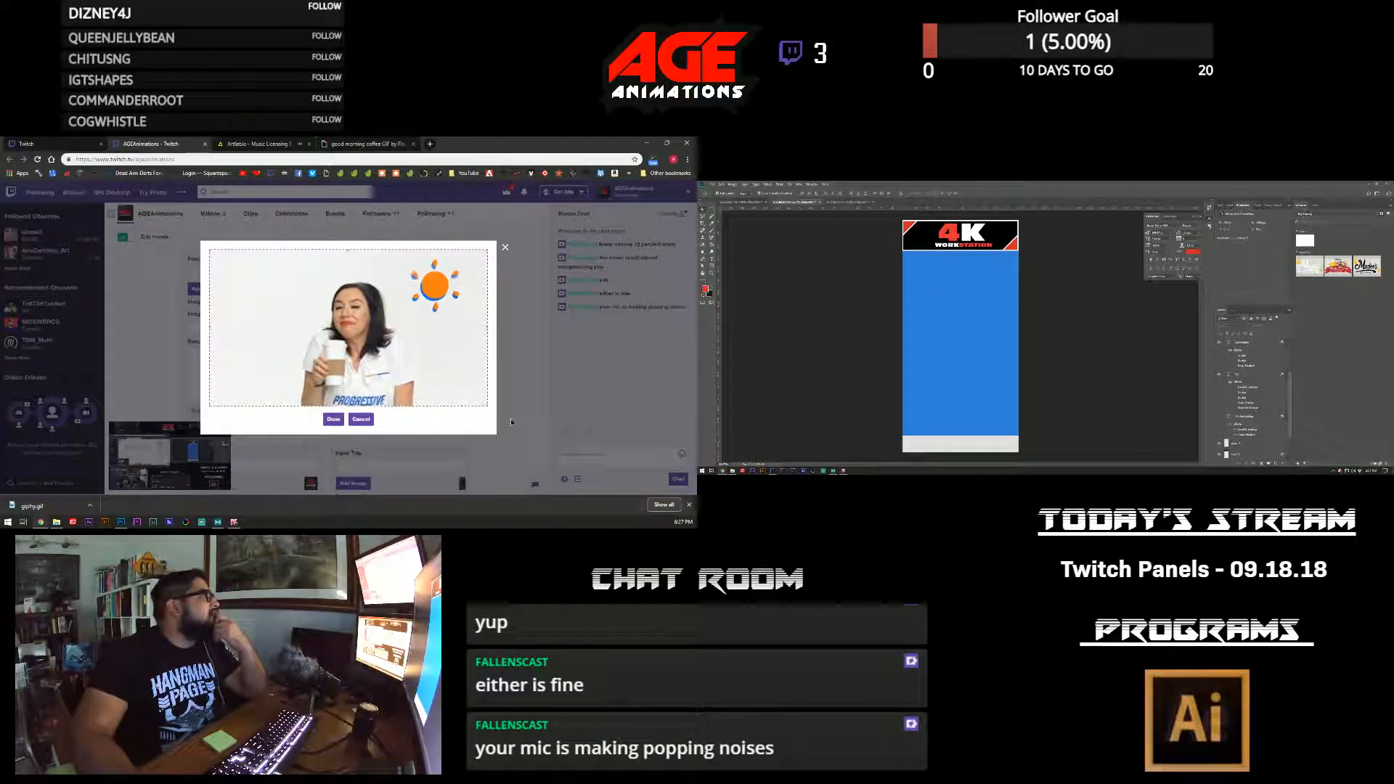
{"action": "left_click", "coordinate": [333, 419]}
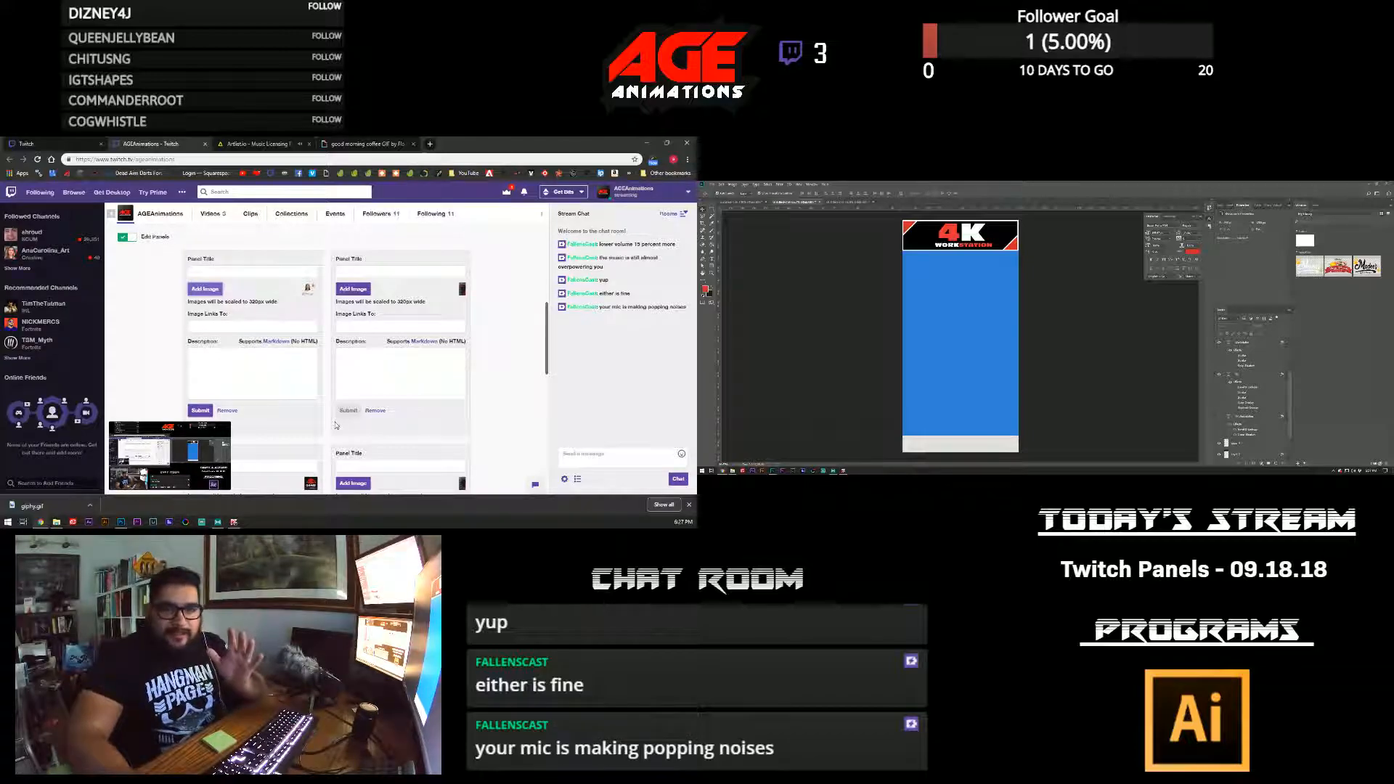
{"action": "scroll", "coordinate": [319, 406], "scroll_direction": "down", "scroll_amount": 2}
{"action": "left_click", "coordinate": [204, 324]}
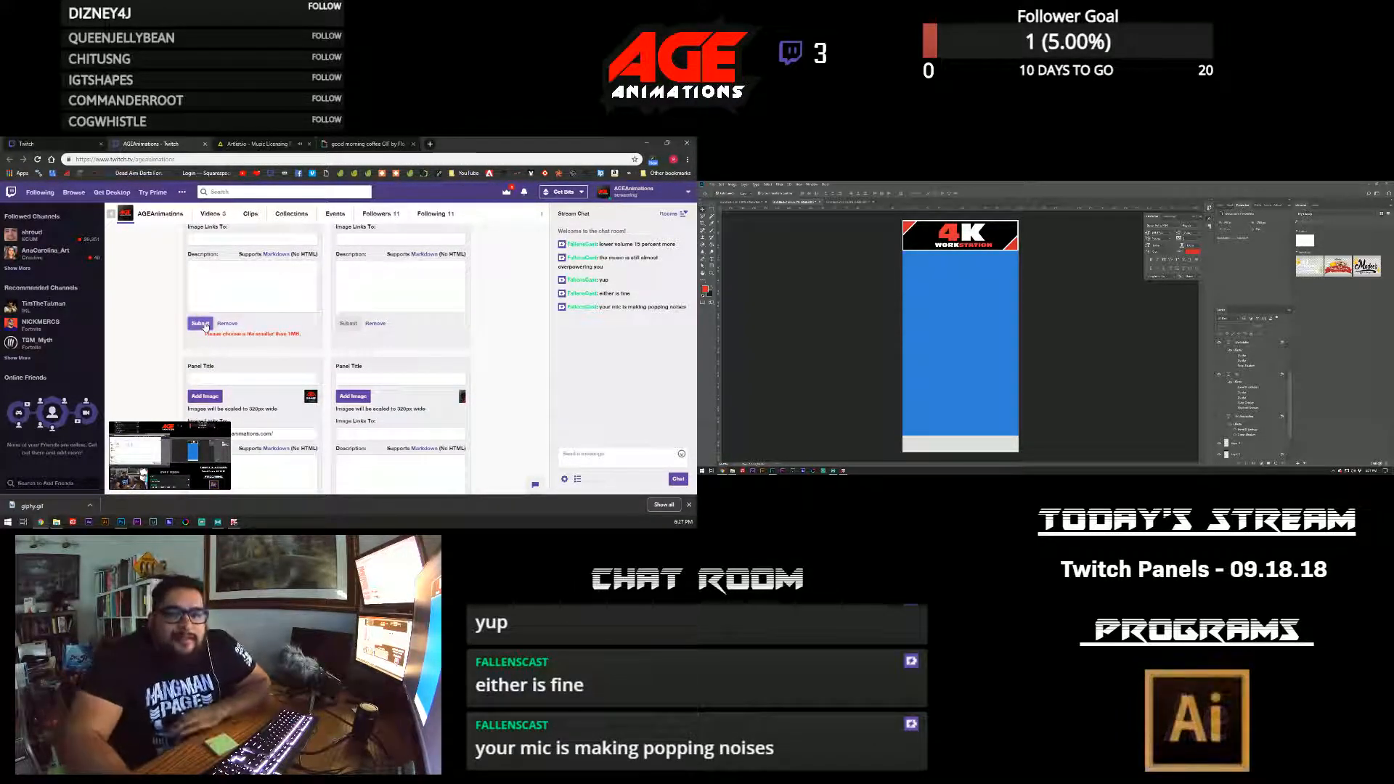
{"action": "scroll", "coordinate": [198, 400], "scroll_direction": "up", "scroll_amount": 1}
{"action": "scroll", "coordinate": [197, 400], "scroll_direction": "up", "scroll_amount": 7}
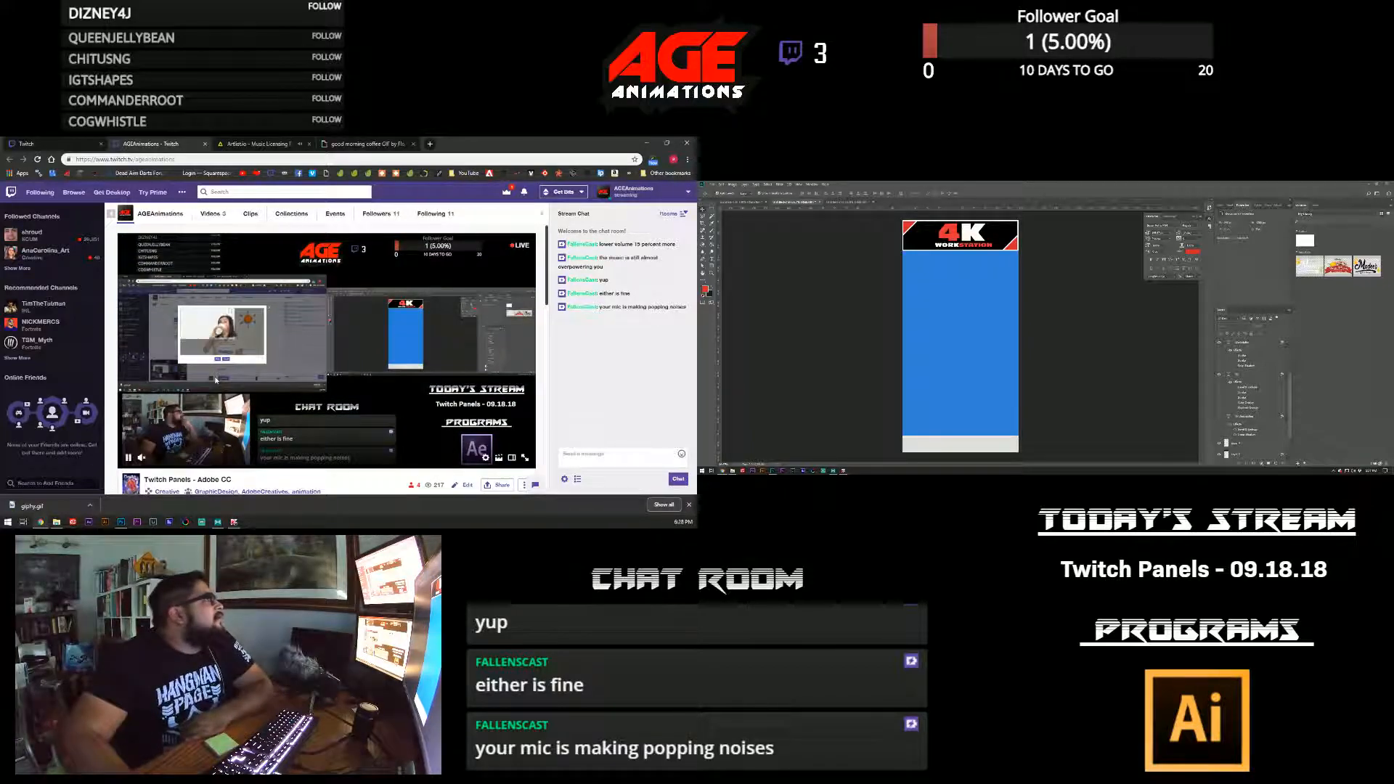
{"action": "scroll", "coordinate": [198, 400], "scroll_direction": "down", "scroll_amount": 5}
- On the GIPHY site, go back to the home page, open the trending pink FAV! GIF and save it as giphy (1) in Documents
{"action": "left_click", "coordinate": [325, 145]}
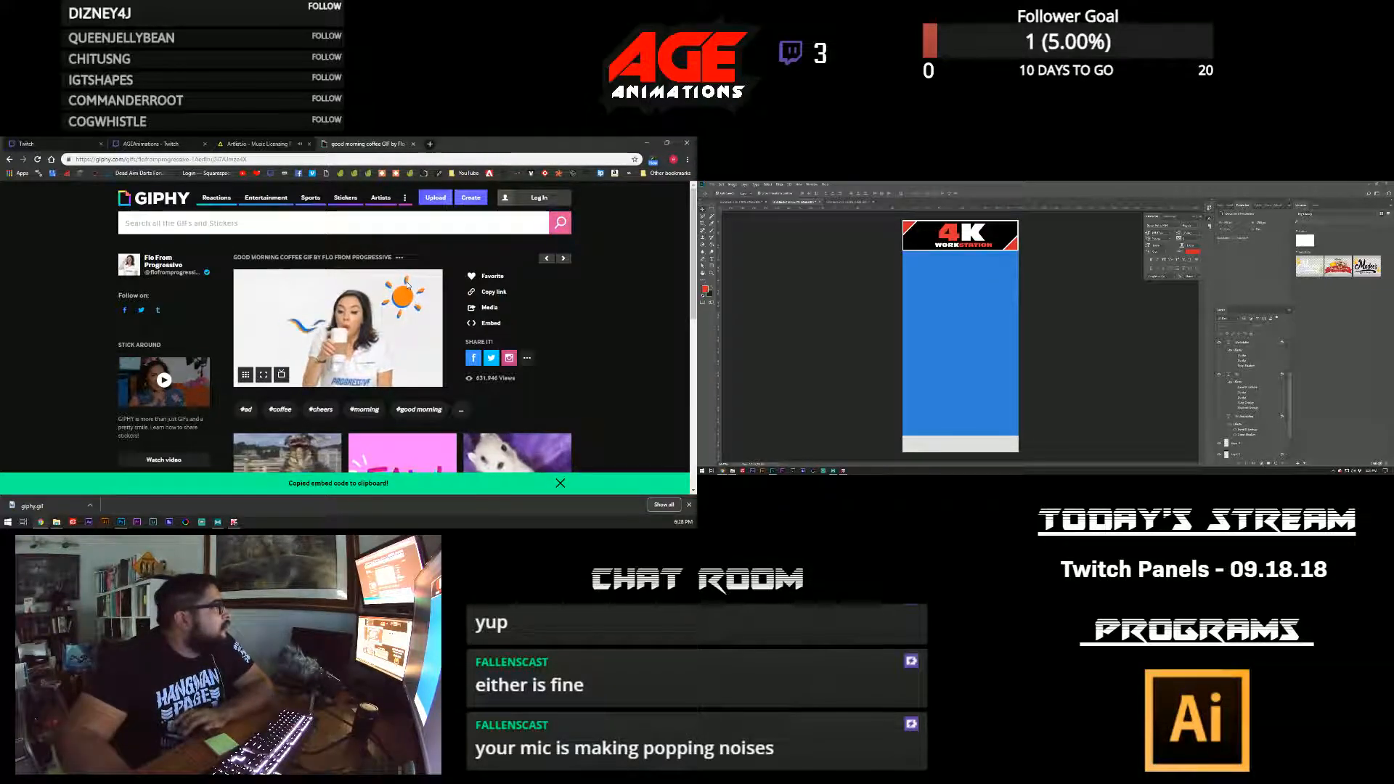
{"action": "left_click", "coordinate": [10, 160]}
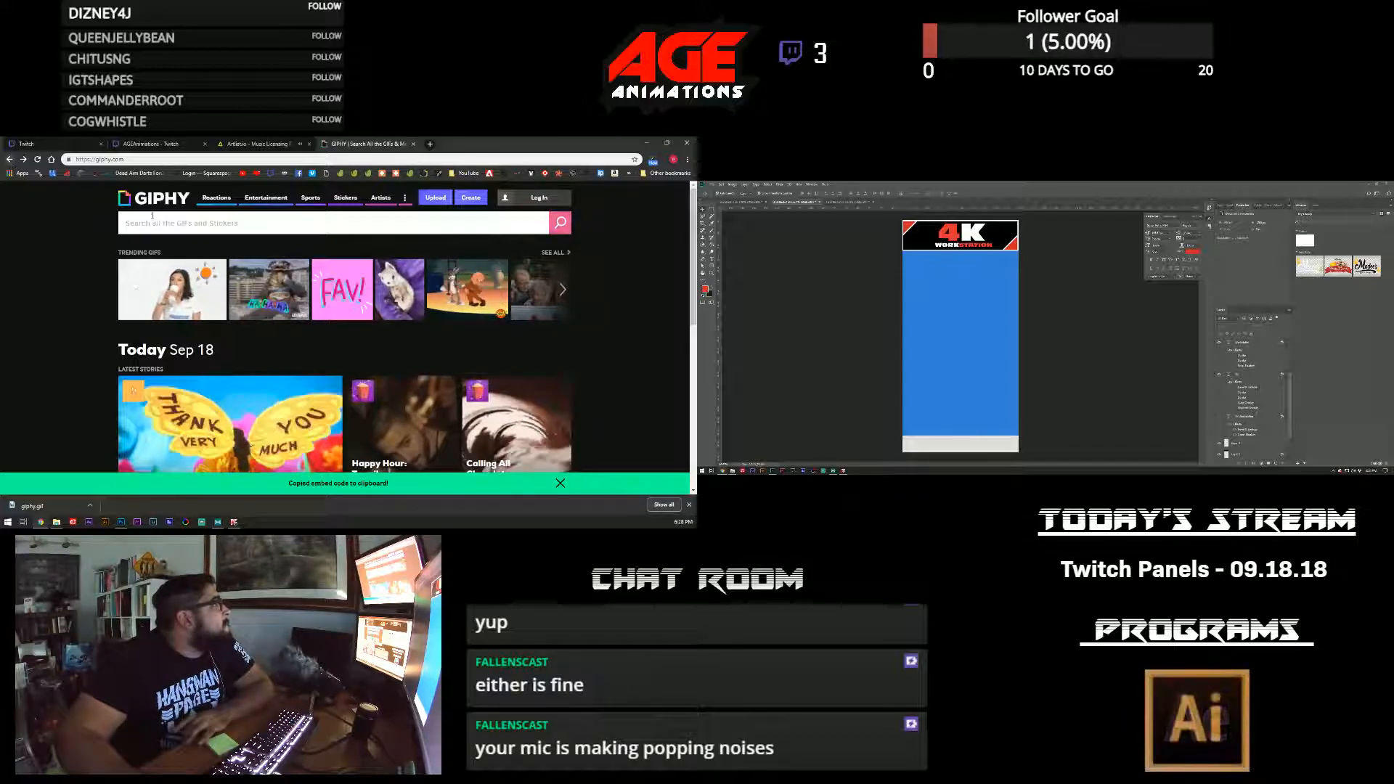
{"action": "left_click", "coordinate": [322, 301]}
{"action": "right_click", "coordinate": [349, 315]}
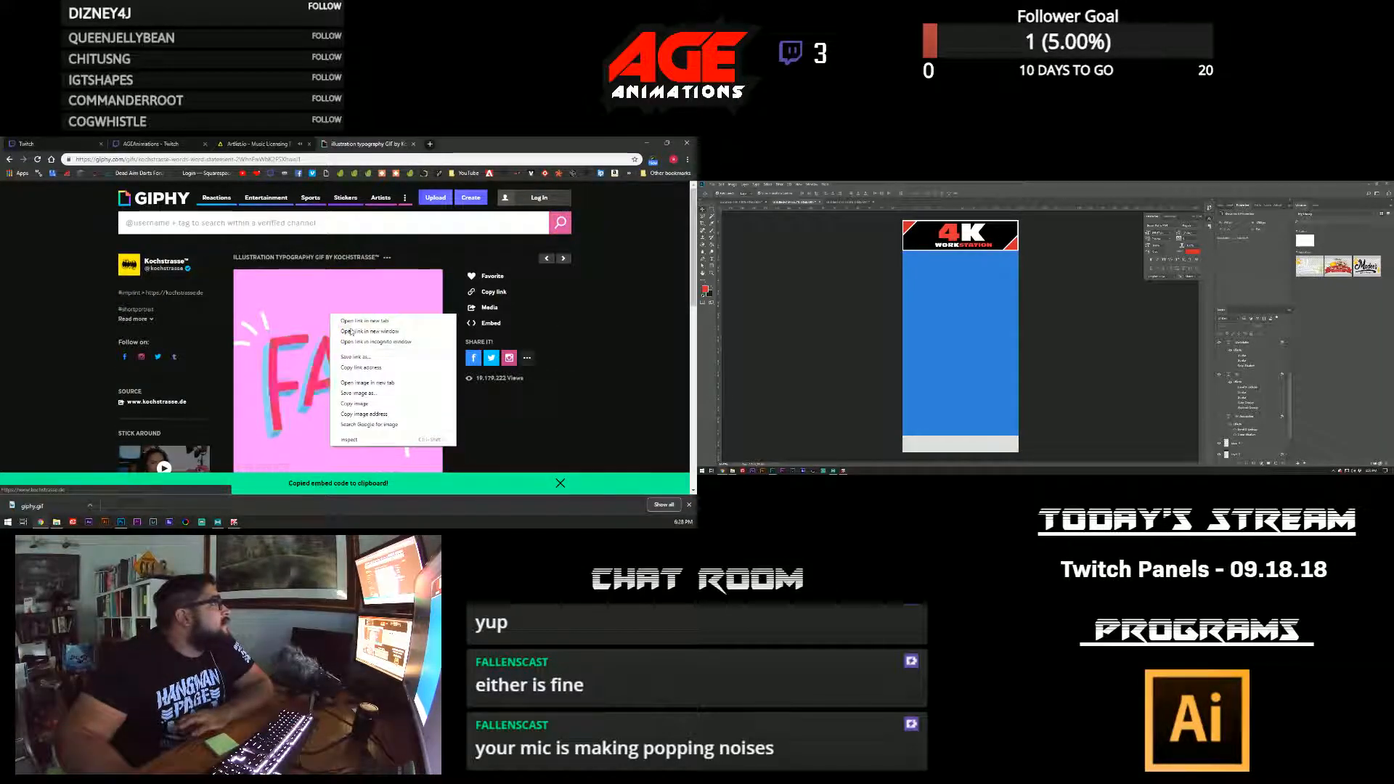
{"action": "left_click", "coordinate": [366, 394]}
{"action": "left_click", "coordinate": [530, 477]}
- On the Twitch channel page, upload giphy (1) as the first panel's image with the crop covering the full frame, and submit the panel
{"action": "left_click", "coordinate": [159, 141]}
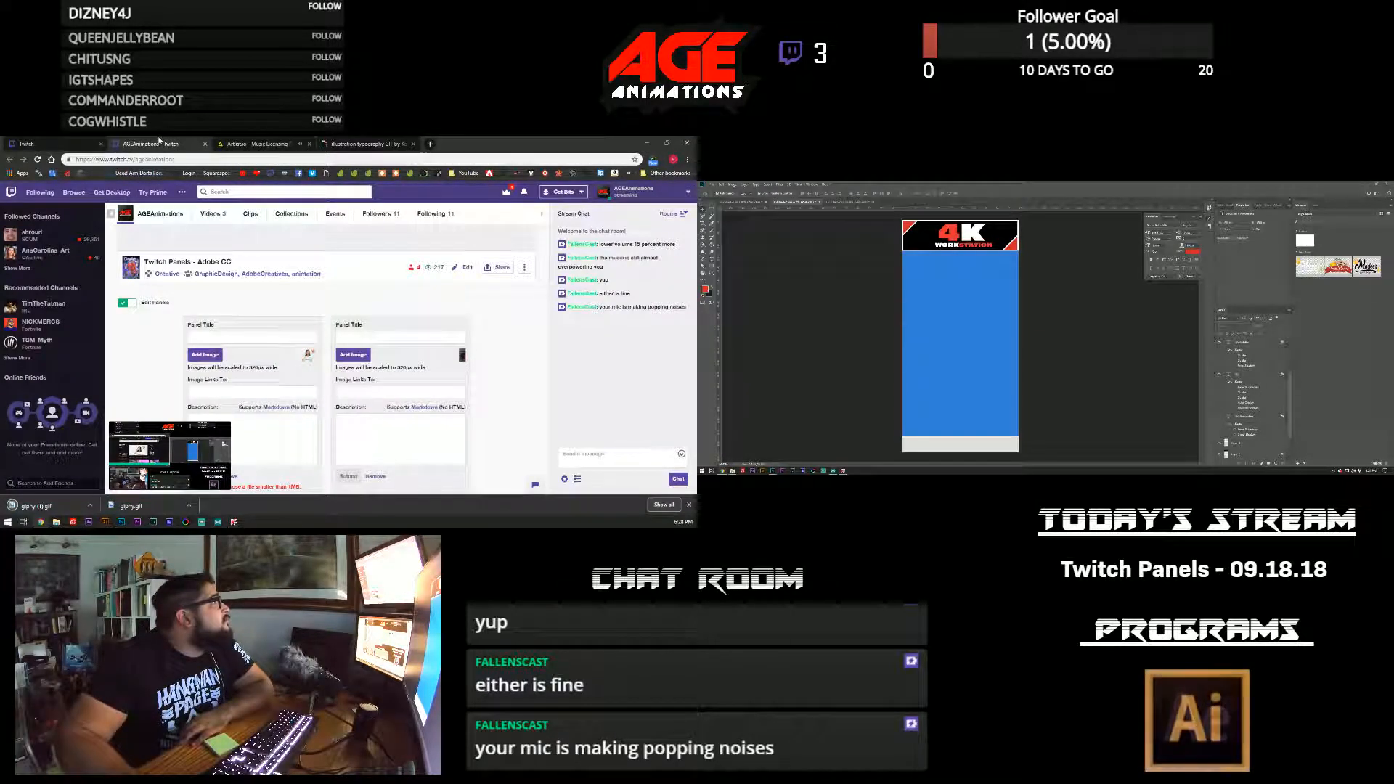
{"action": "left_click", "coordinate": [194, 355]}
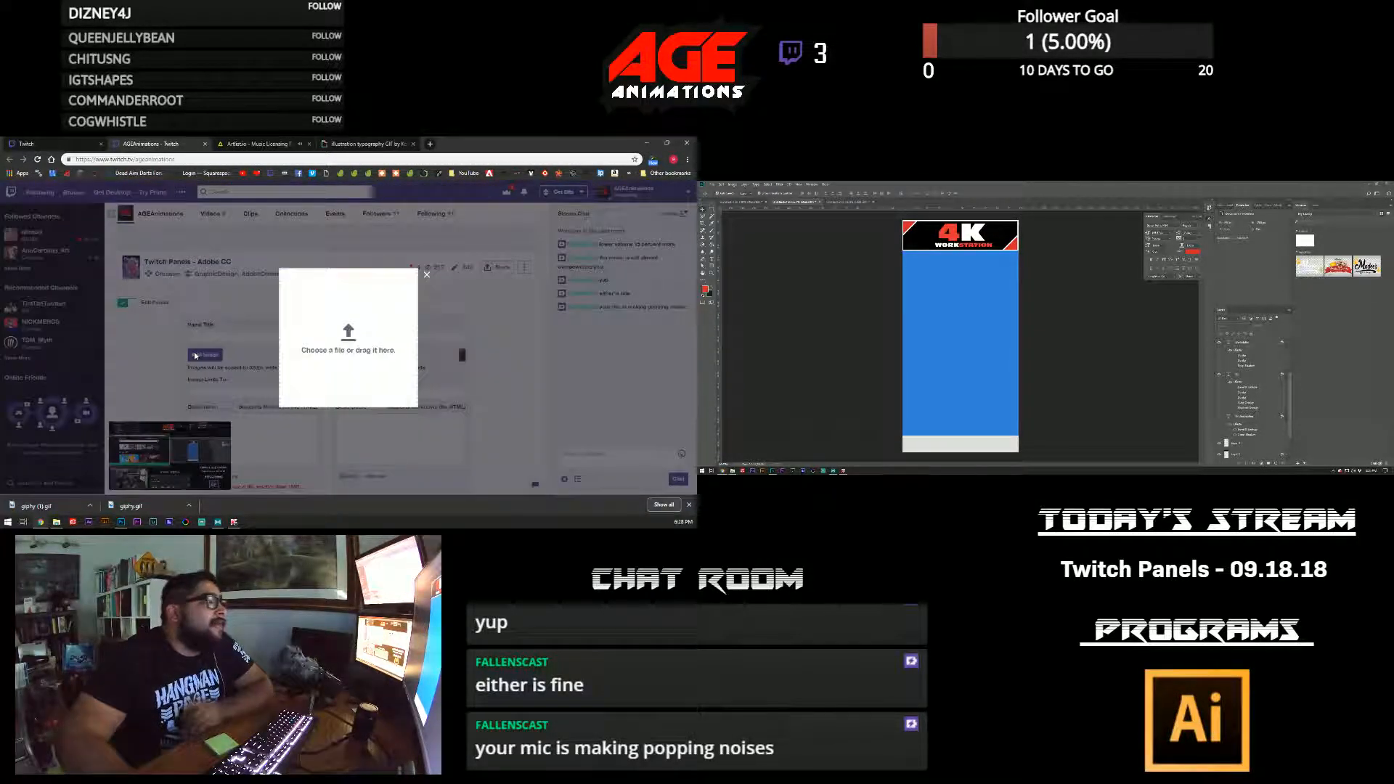
{"action": "left_click", "coordinate": [356, 338]}
{"action": "right_click", "coordinate": [163, 323]}
{"action": "mouse_move", "coordinate": [239, 327]}
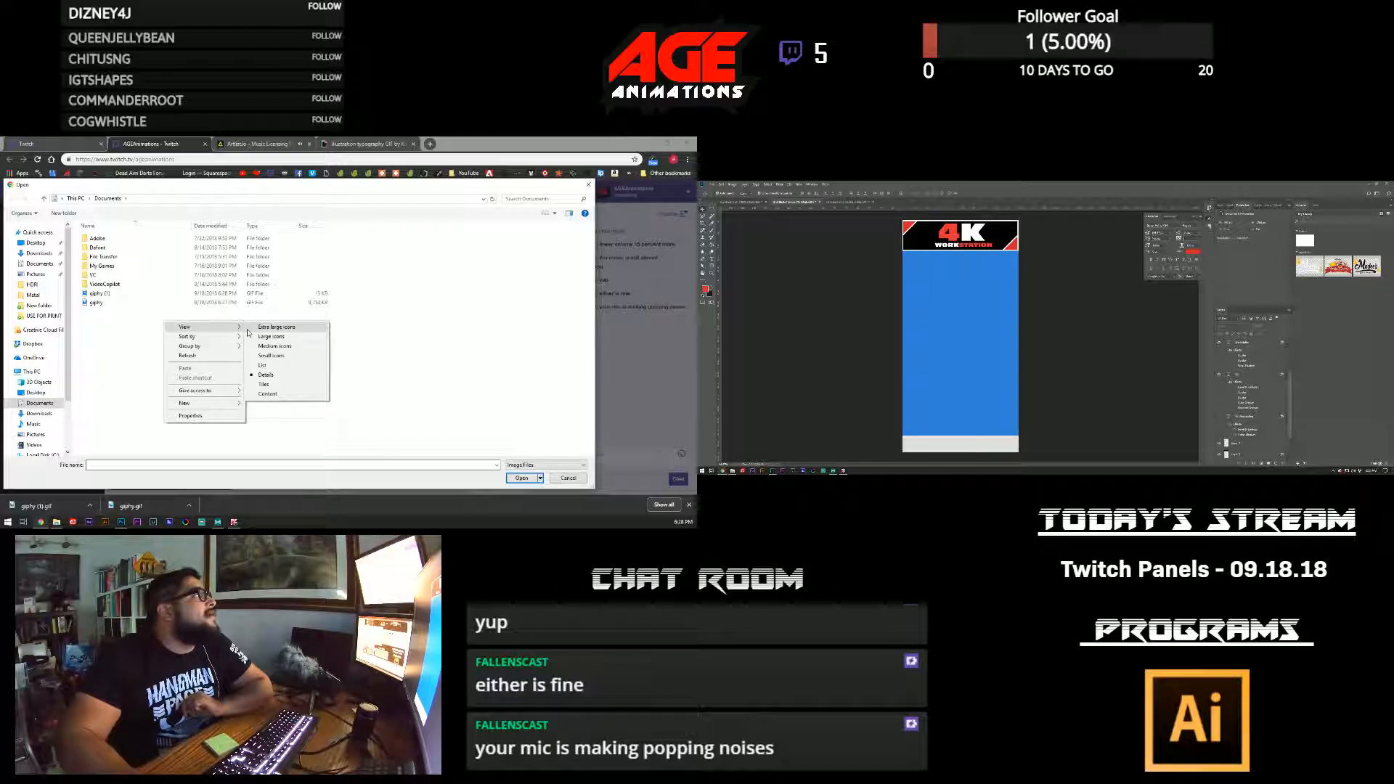
{"action": "left_click", "coordinate": [270, 328]}
{"action": "double_click", "coordinate": [376, 390]}
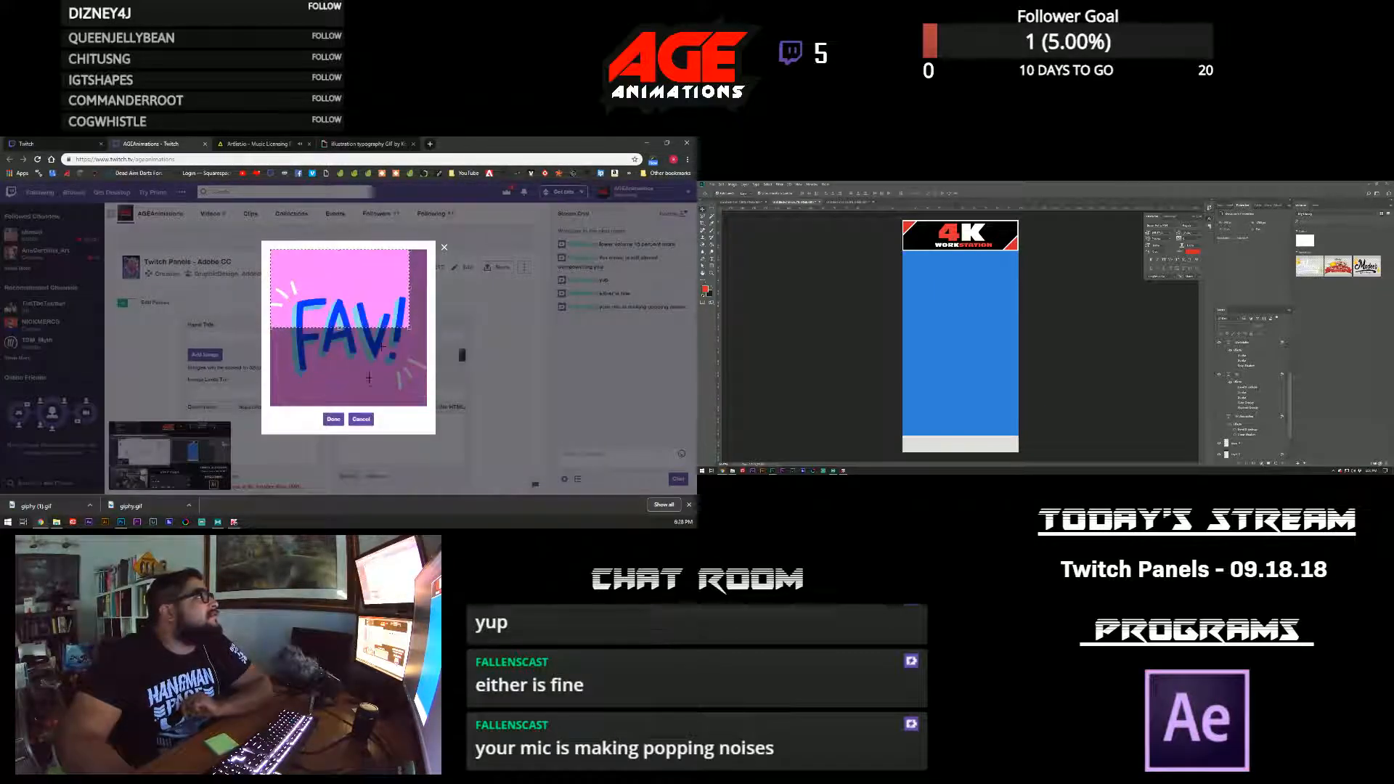
{"action": "left_click_drag", "start_coordinate": [409, 329], "coordinate": [479, 410]}
{"action": "left_click", "coordinate": [333, 419]}
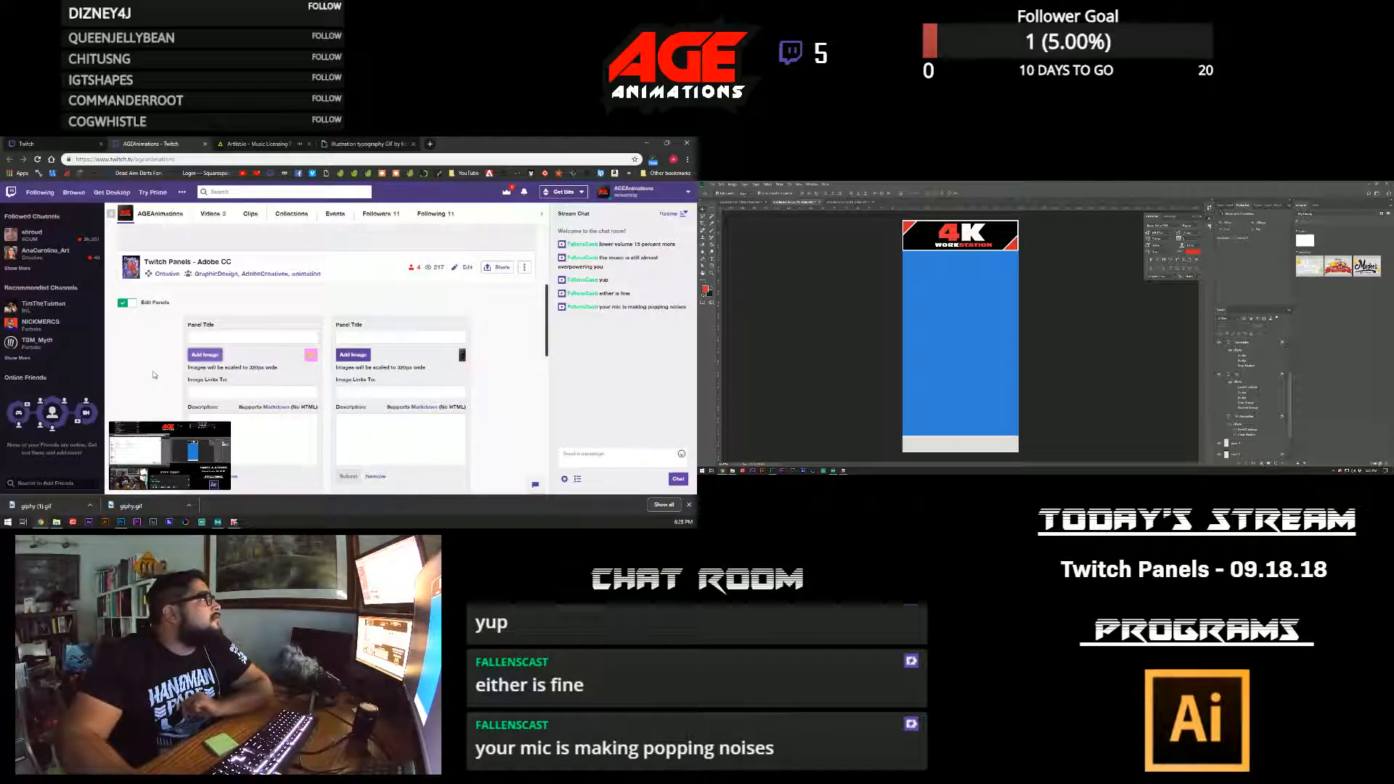
{"action": "scroll", "coordinate": [155, 375], "scroll_direction": "down", "scroll_amount": 2}
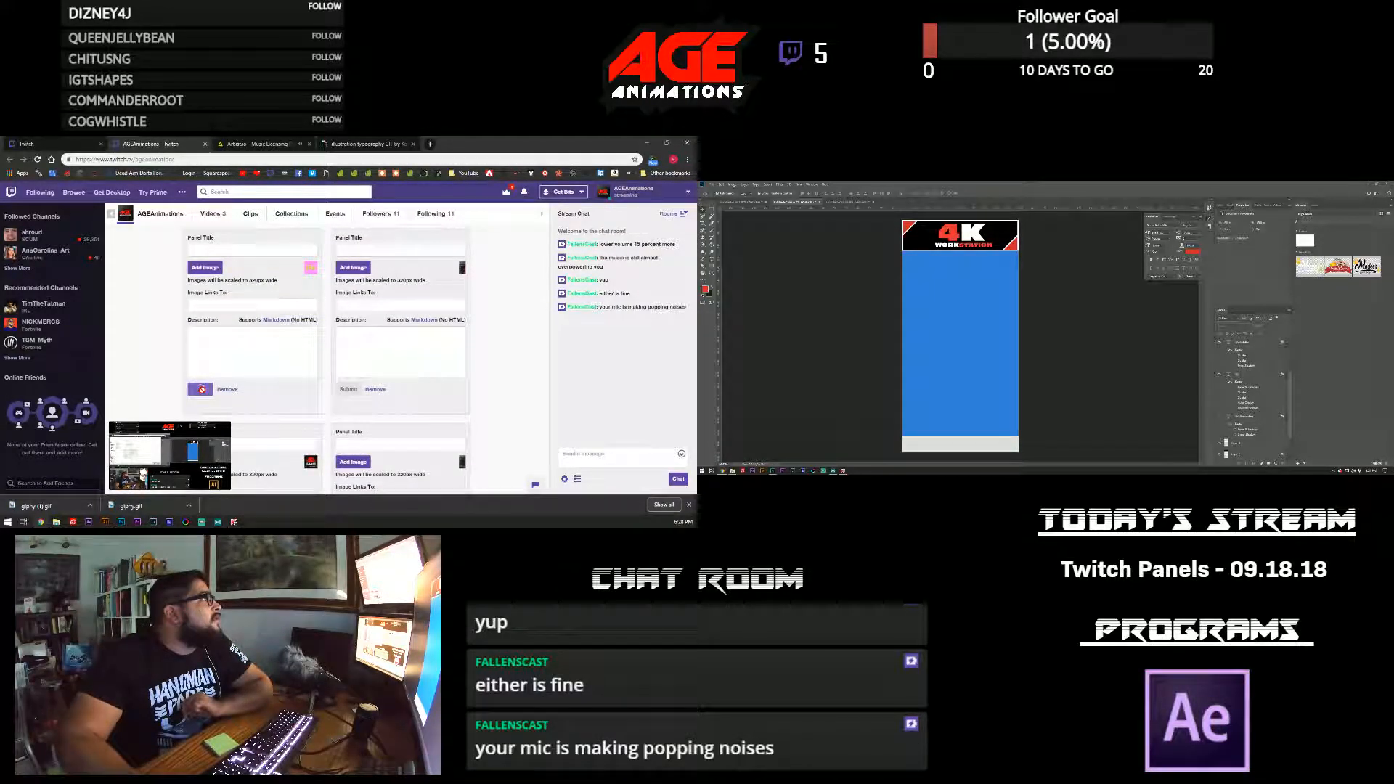
{"action": "left_click", "coordinate": [201, 389]}
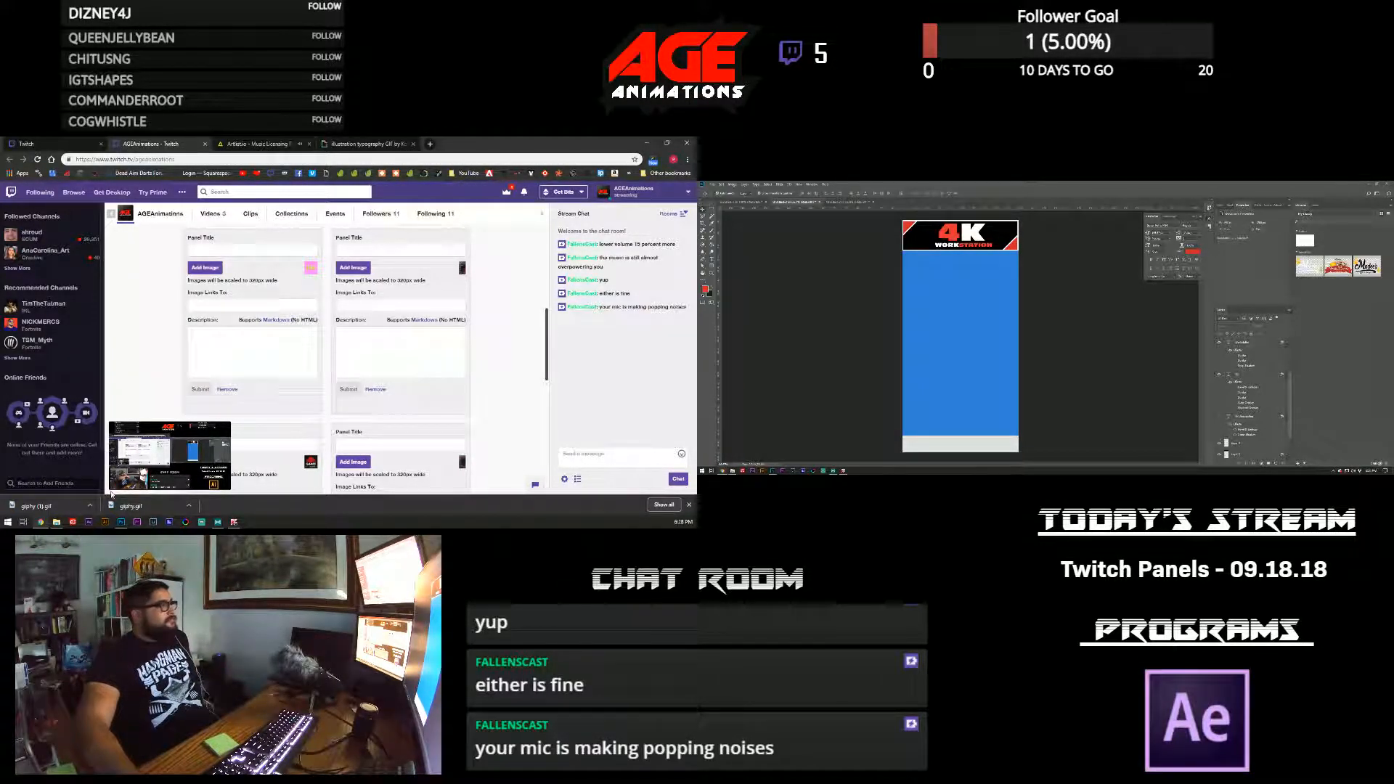
- Turn panel editing off, review the FAV! GIF among the channel's panels, and turn editing back on
{"action": "scroll", "coordinate": [160, 297], "scroll_direction": "up", "scroll_amount": 2}
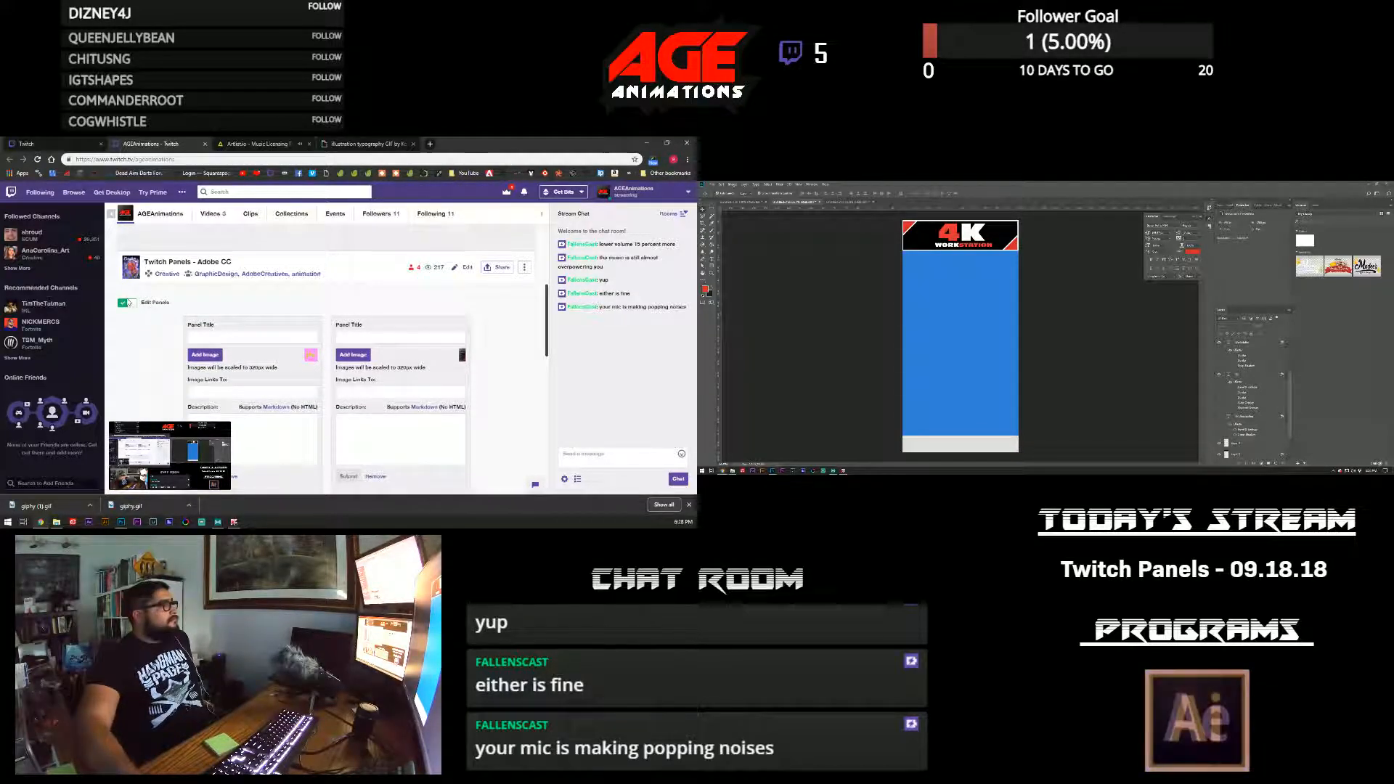
{"action": "left_click", "coordinate": [127, 302]}
{"action": "scroll", "coordinate": [138, 327], "scroll_direction": "down", "scroll_amount": 1}
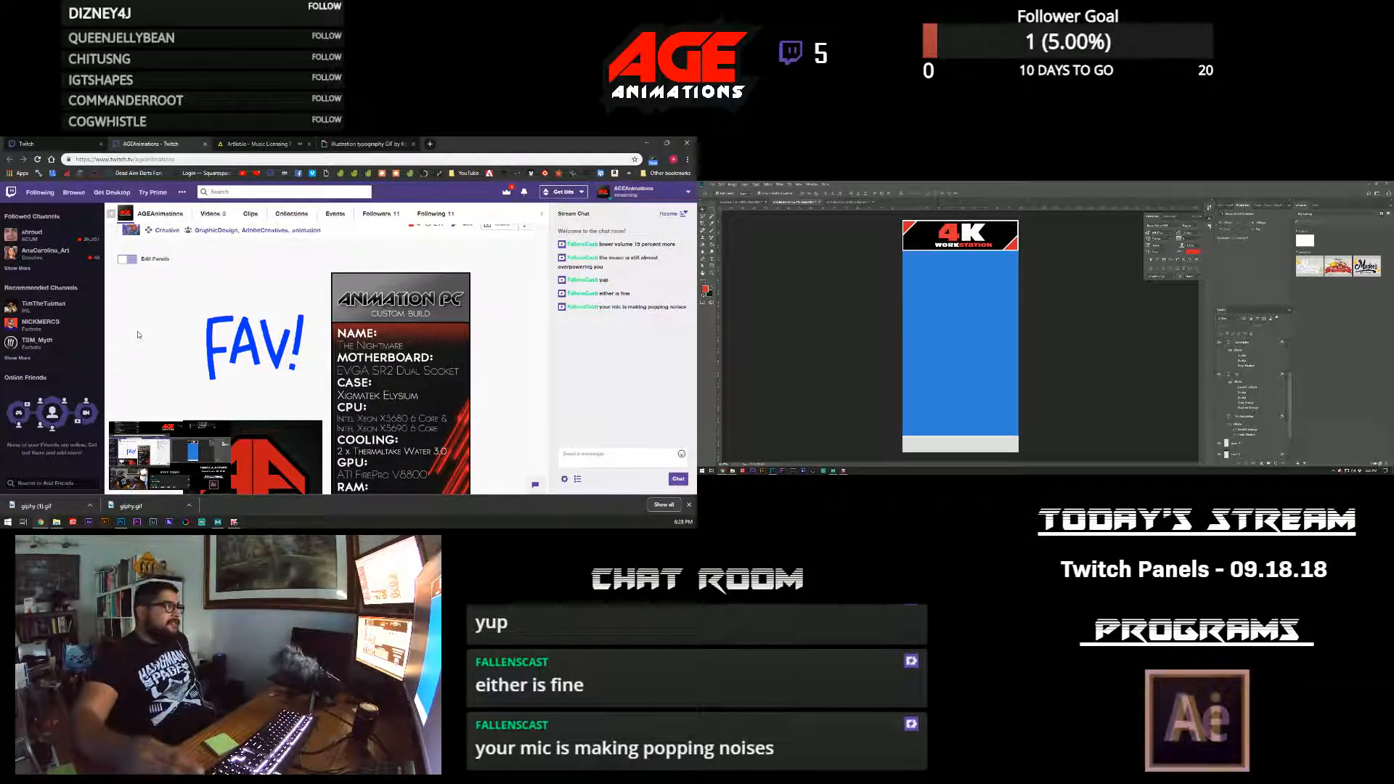
{"action": "scroll", "coordinate": [178, 367], "scroll_direction": "down", "scroll_amount": 10}
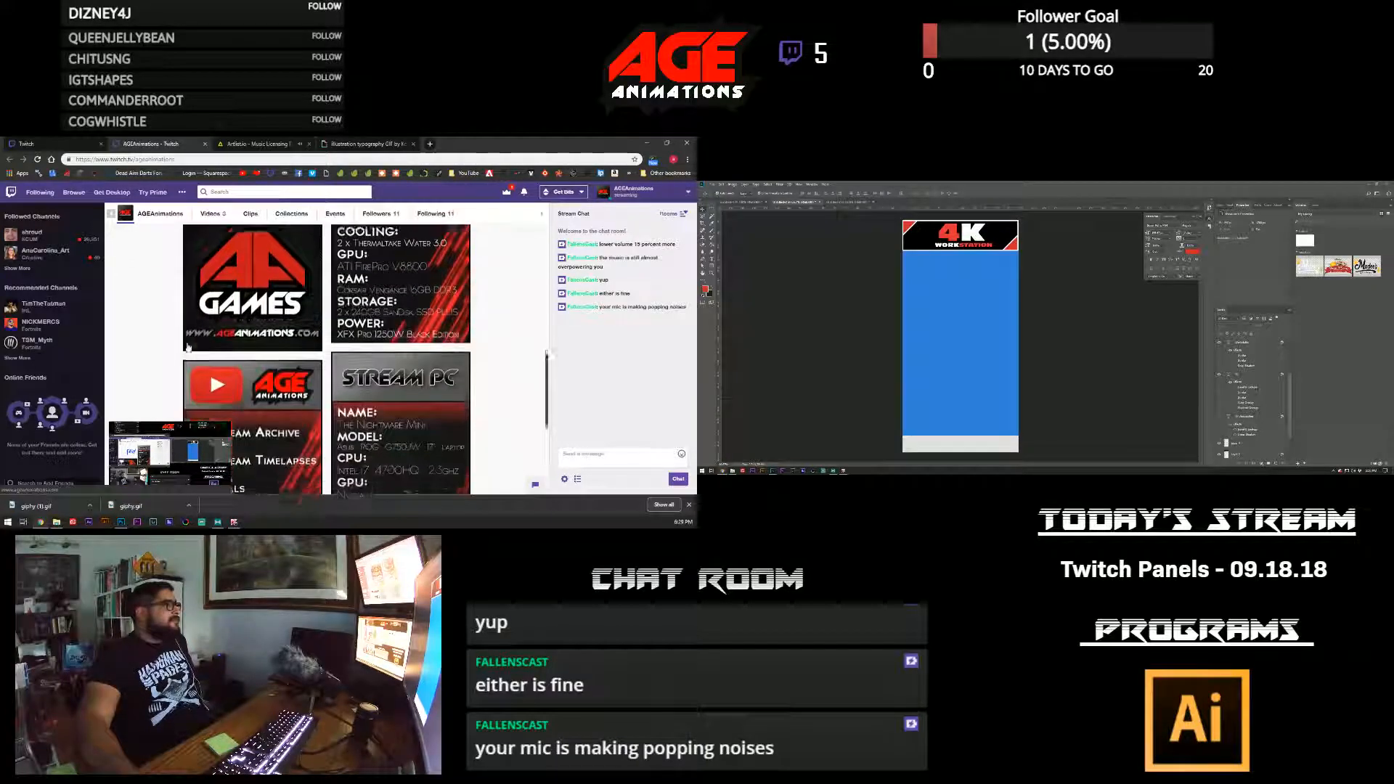
{"action": "scroll", "coordinate": [187, 347], "scroll_direction": "up", "scroll_amount": 5}
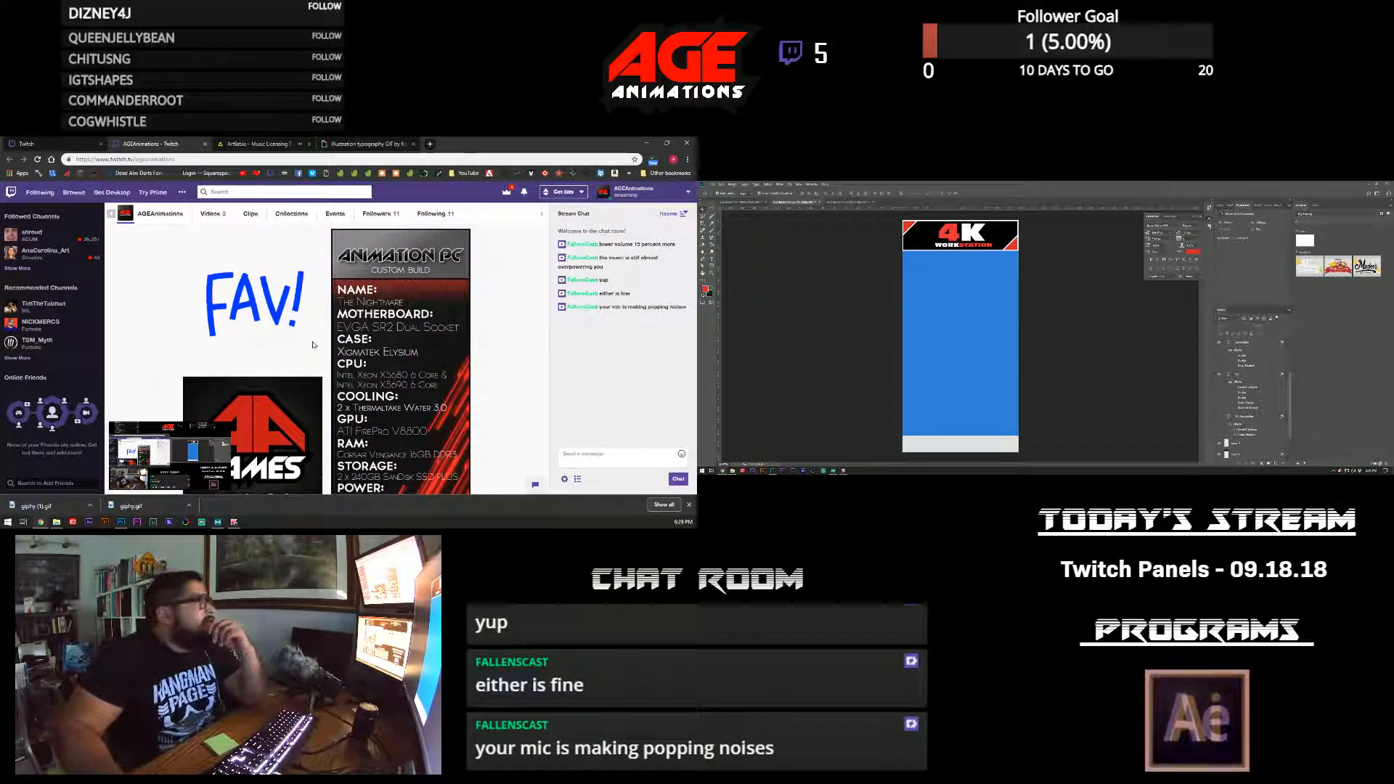
{"action": "scroll", "coordinate": [130, 439], "scroll_direction": "up", "scroll_amount": 5}
{"action": "left_click", "coordinate": [128, 434]}
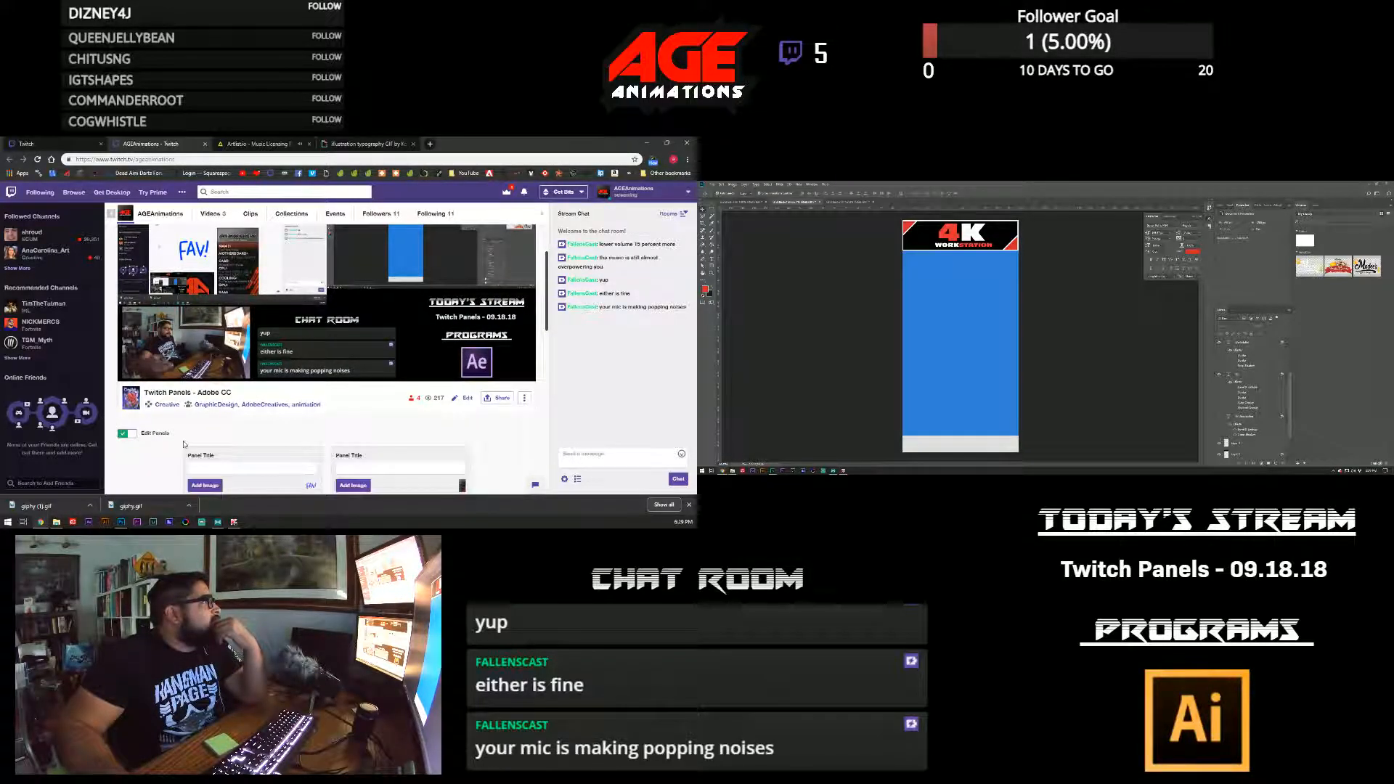
{"action": "scroll", "coordinate": [177, 375], "scroll_direction": "down", "scroll_amount": 3}
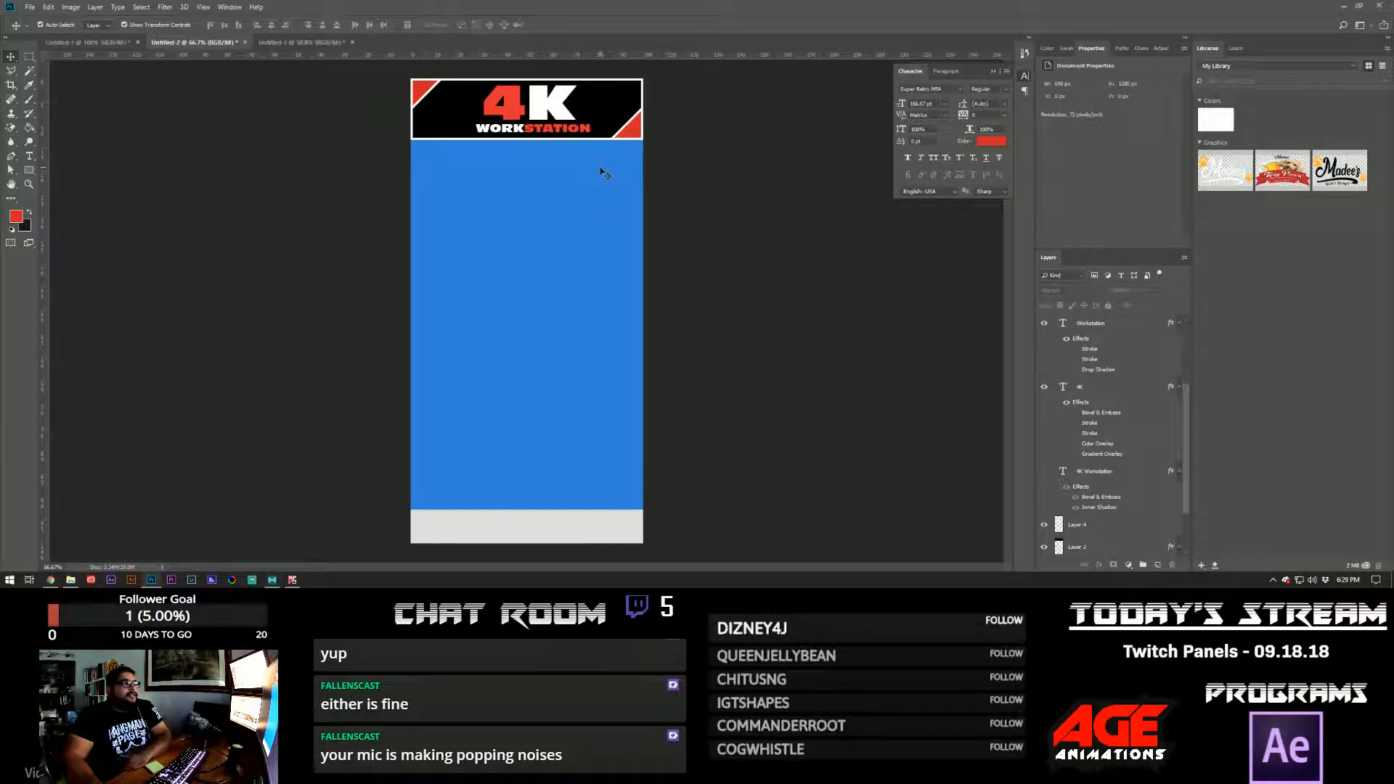
{"action": "left_click", "coordinate": [585, 132]}
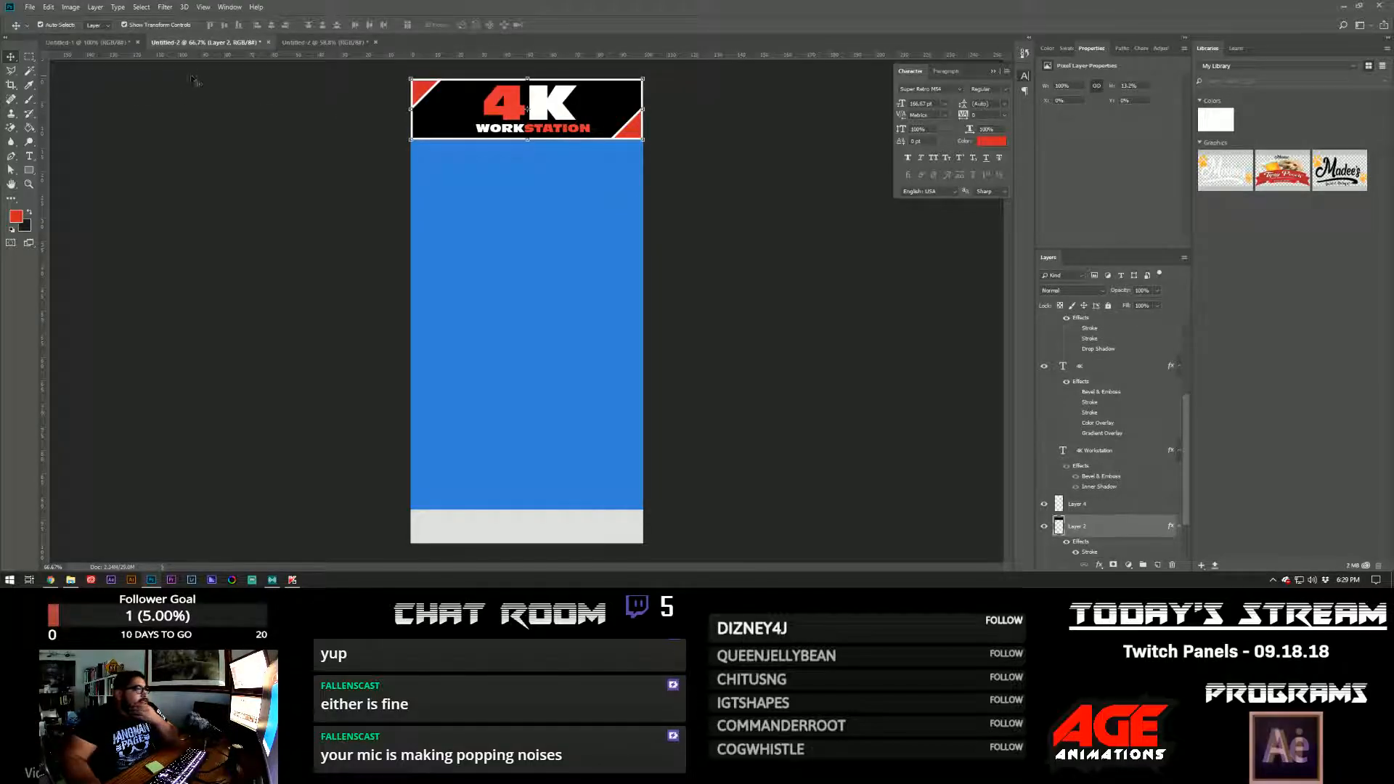
{"action": "key", "text": "c"}
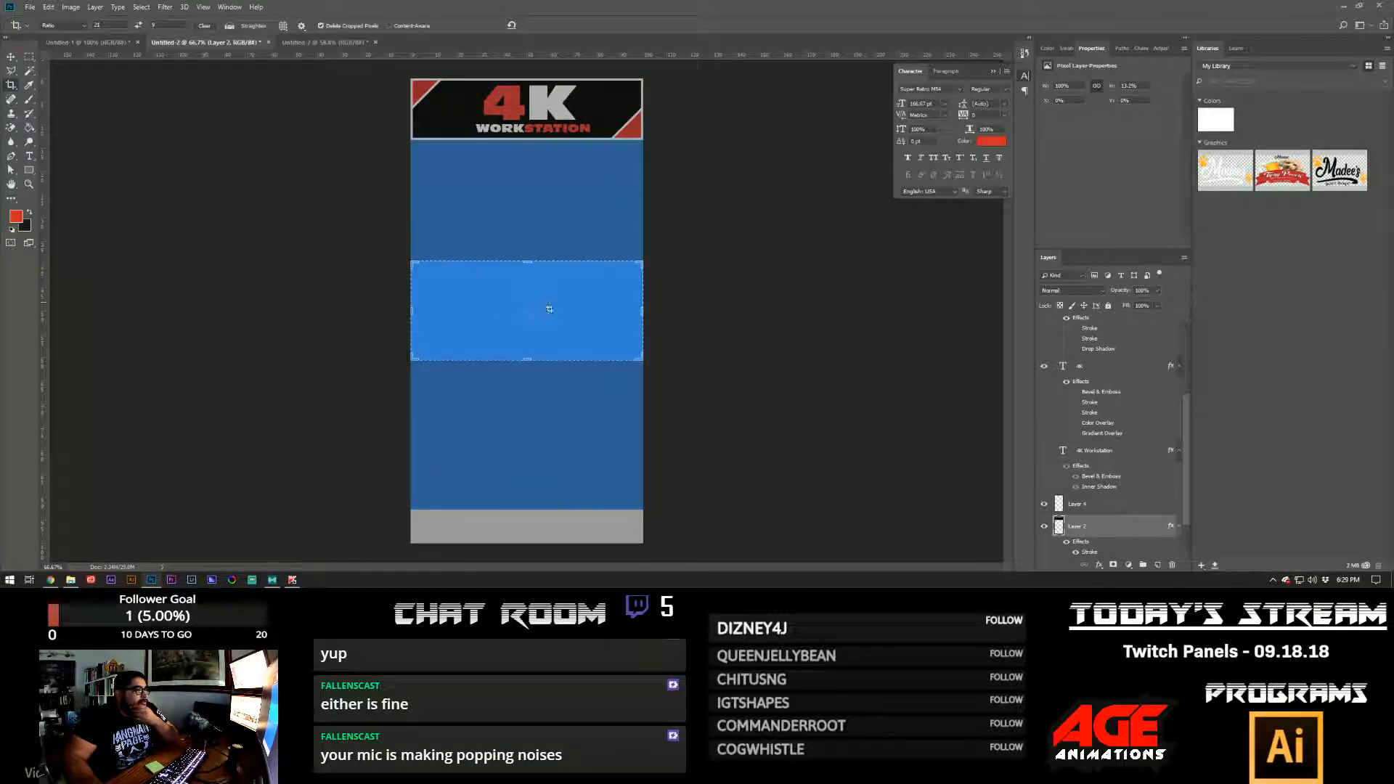
{"action": "left_click_drag", "start_coordinate": [542, 287], "coordinate": [544, 289]}
{"action": "left_click", "coordinate": [49, 7]}
{"action": "left_click", "coordinate": [58, 18]}
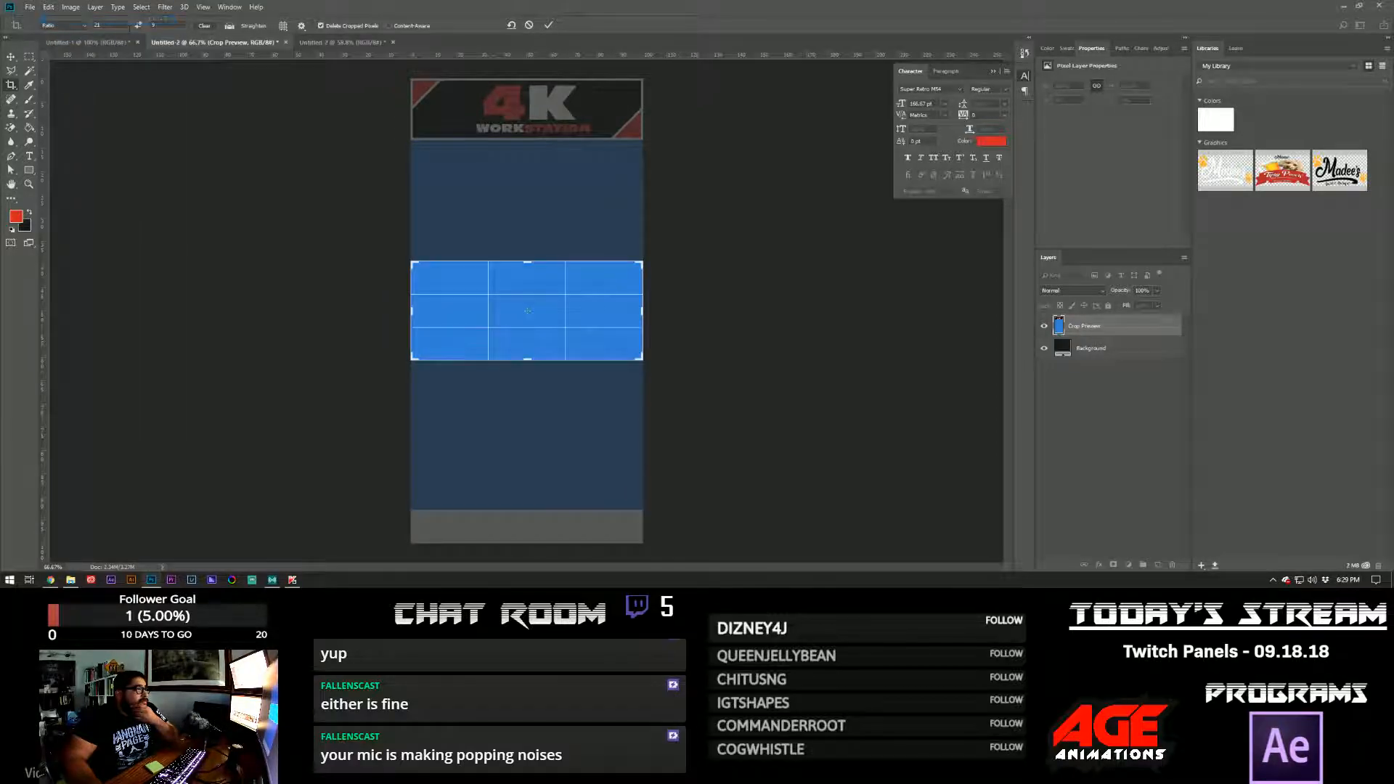
{"action": "left_click", "coordinate": [20, 60]}
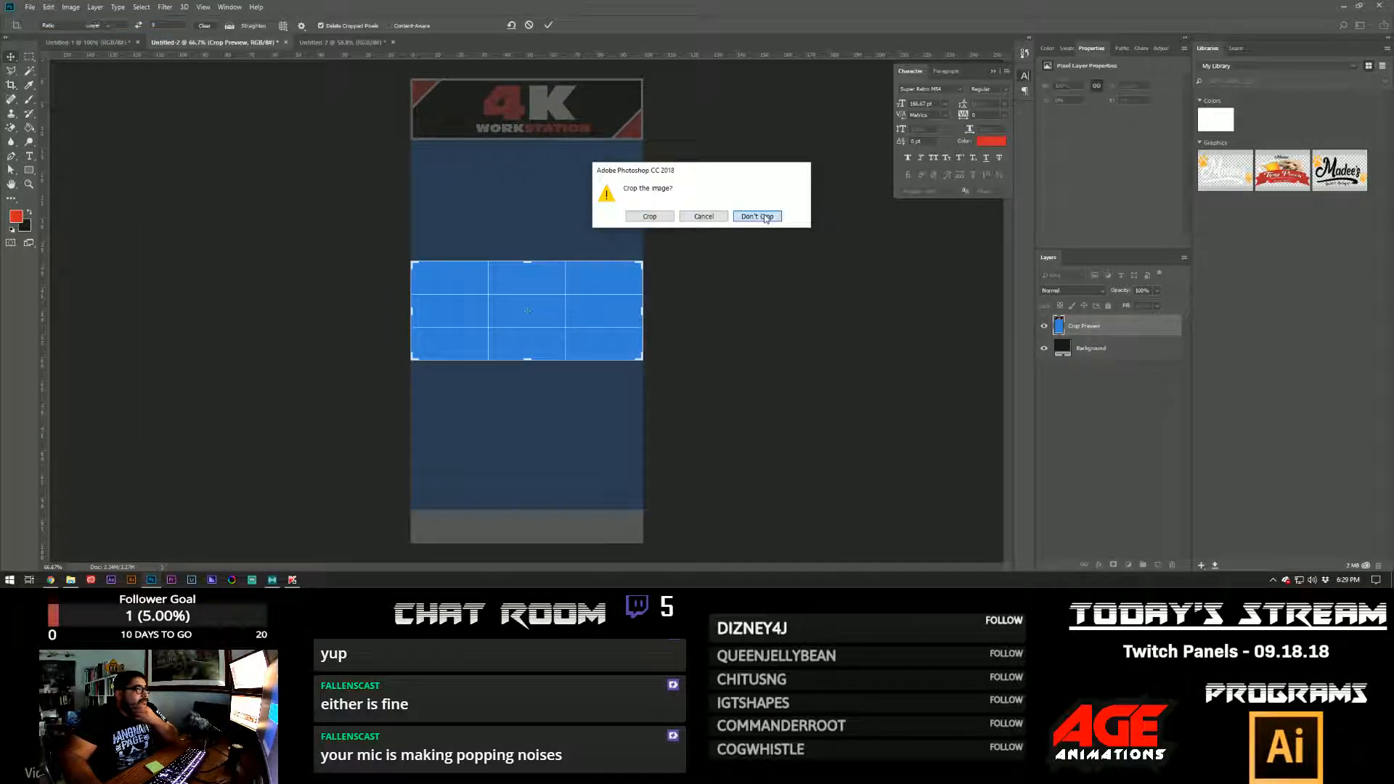
{"action": "left_click", "coordinate": [757, 216]}
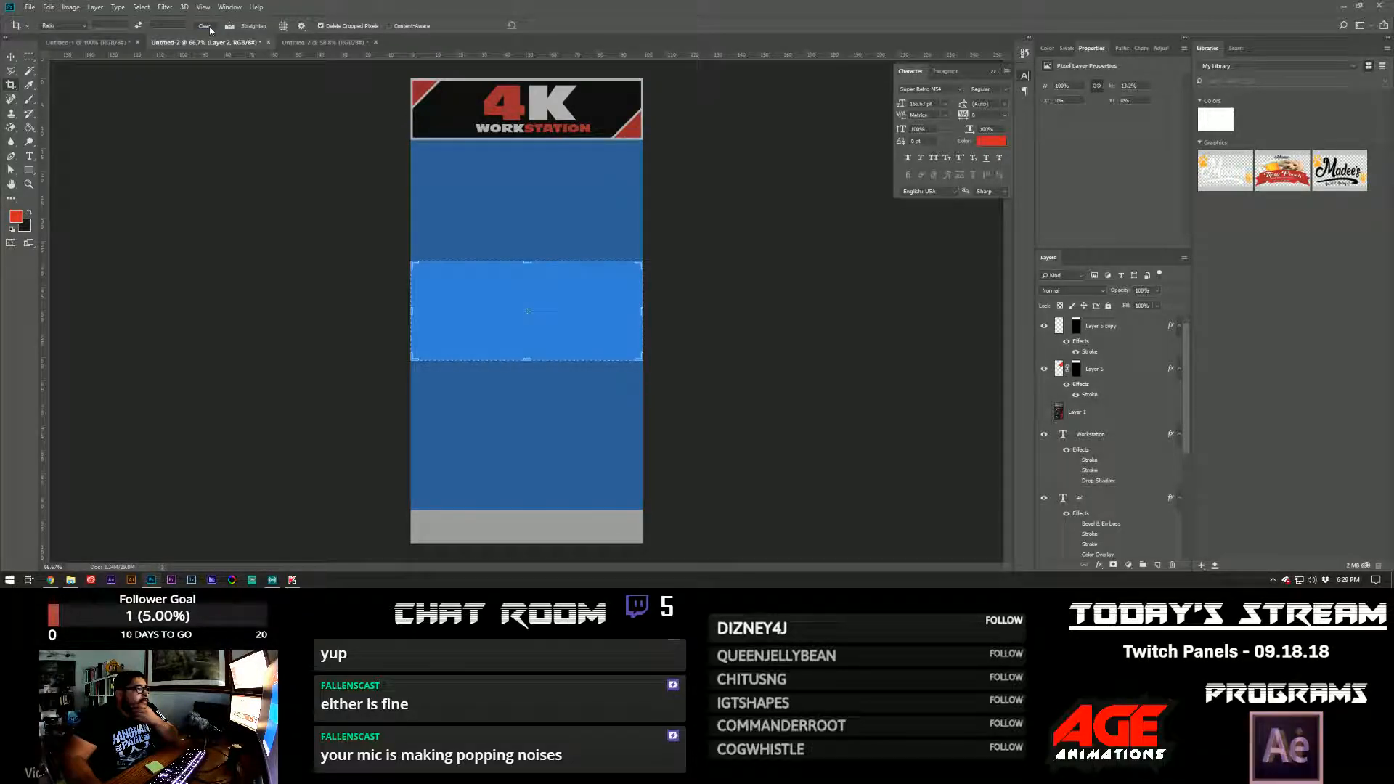
- Set the Crop tool to Original Ratio and apply the crop over the full canvas
{"action": "left_click", "coordinate": [84, 26]}
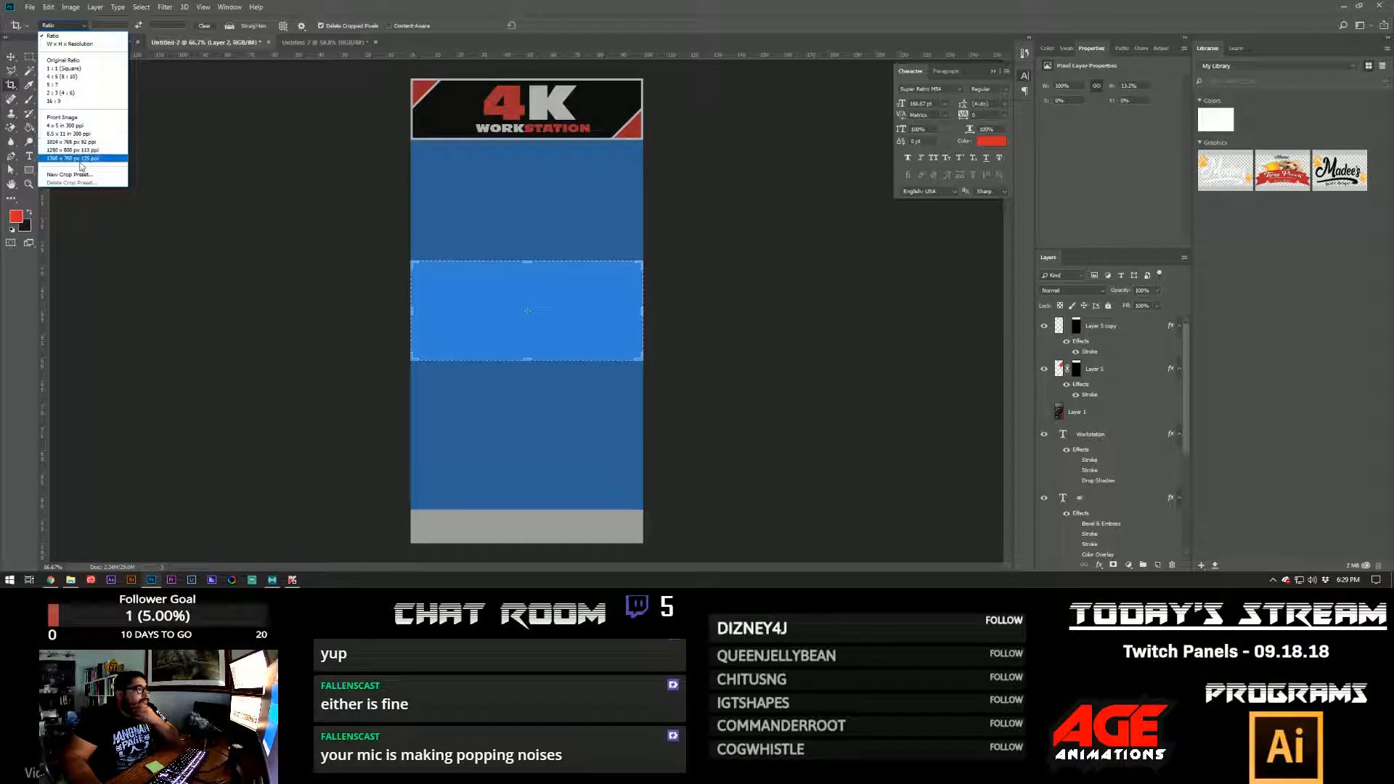
{"action": "left_click", "coordinate": [73, 61]}
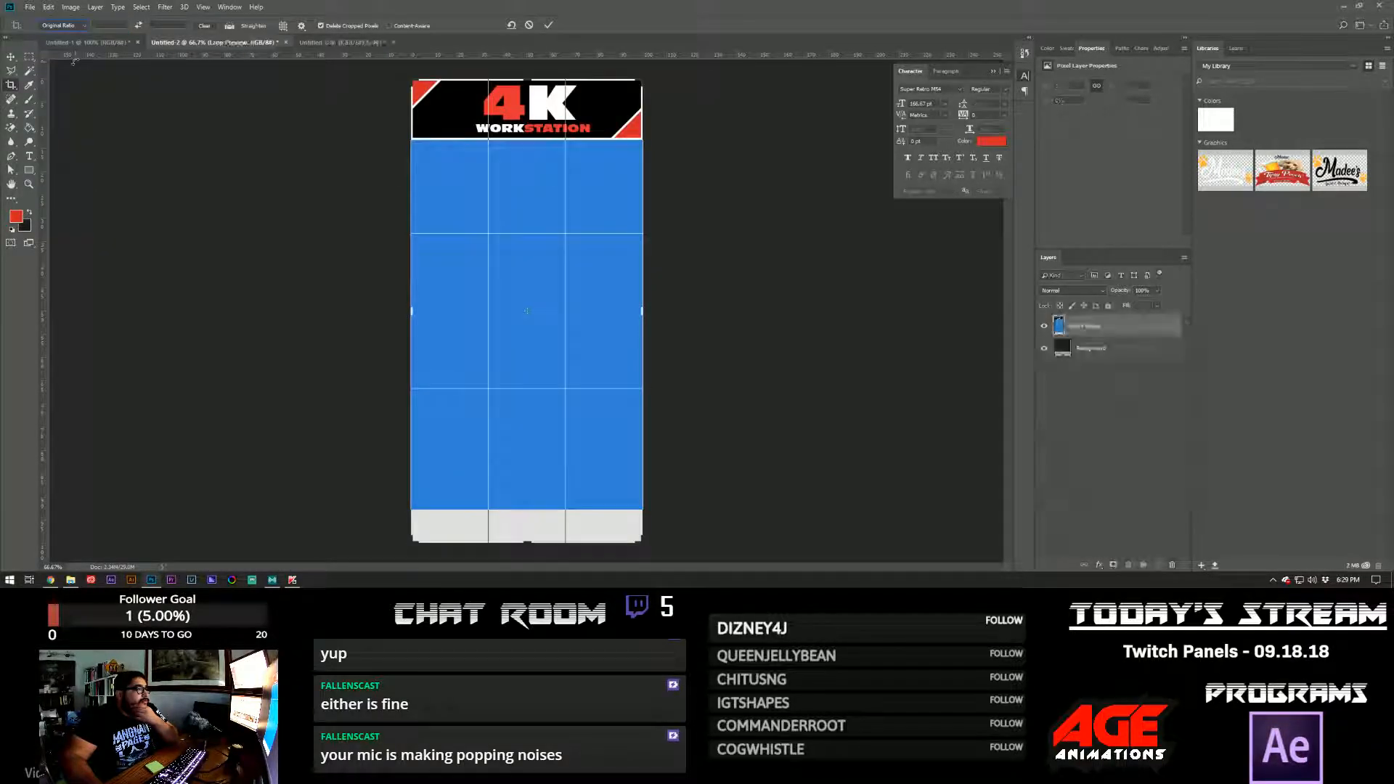
{"action": "left_click", "coordinate": [21, 62]}
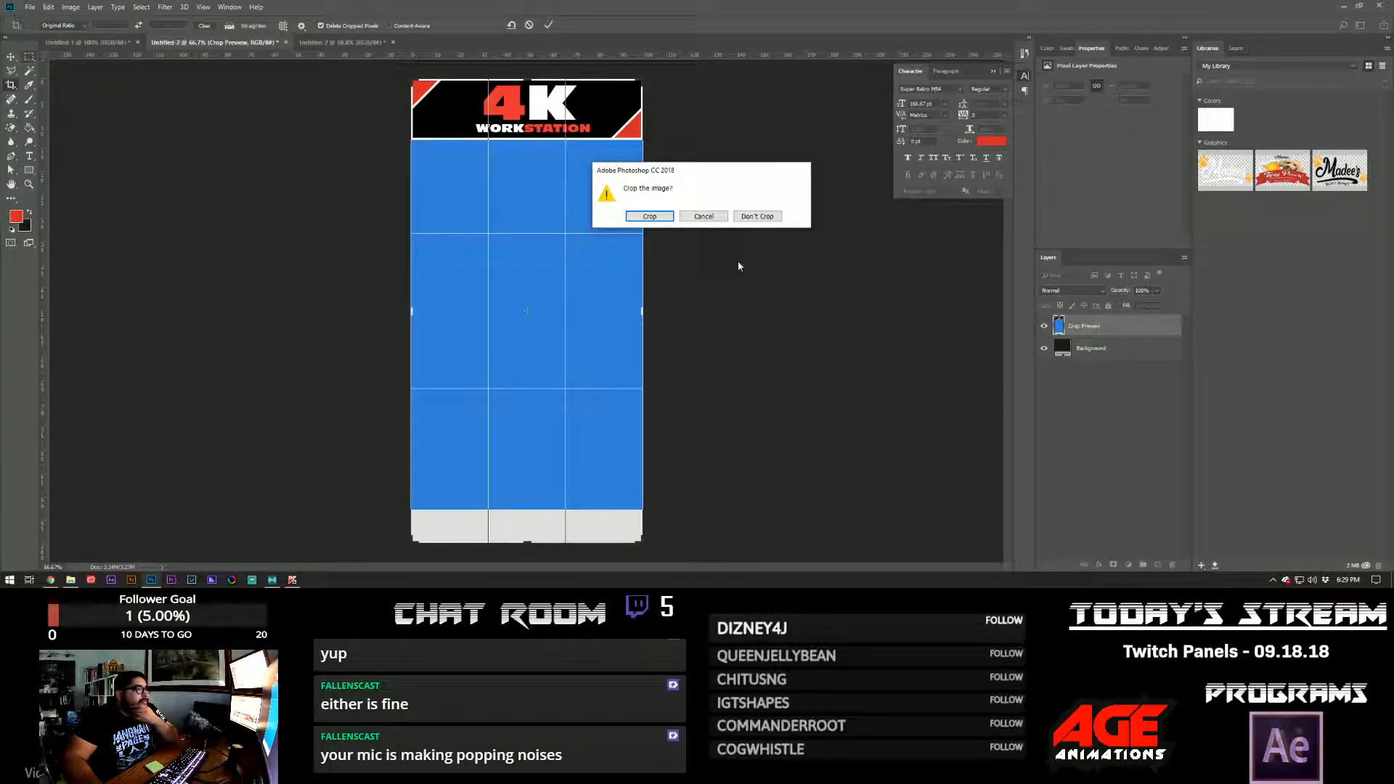
{"action": "left_click", "coordinate": [647, 218]}
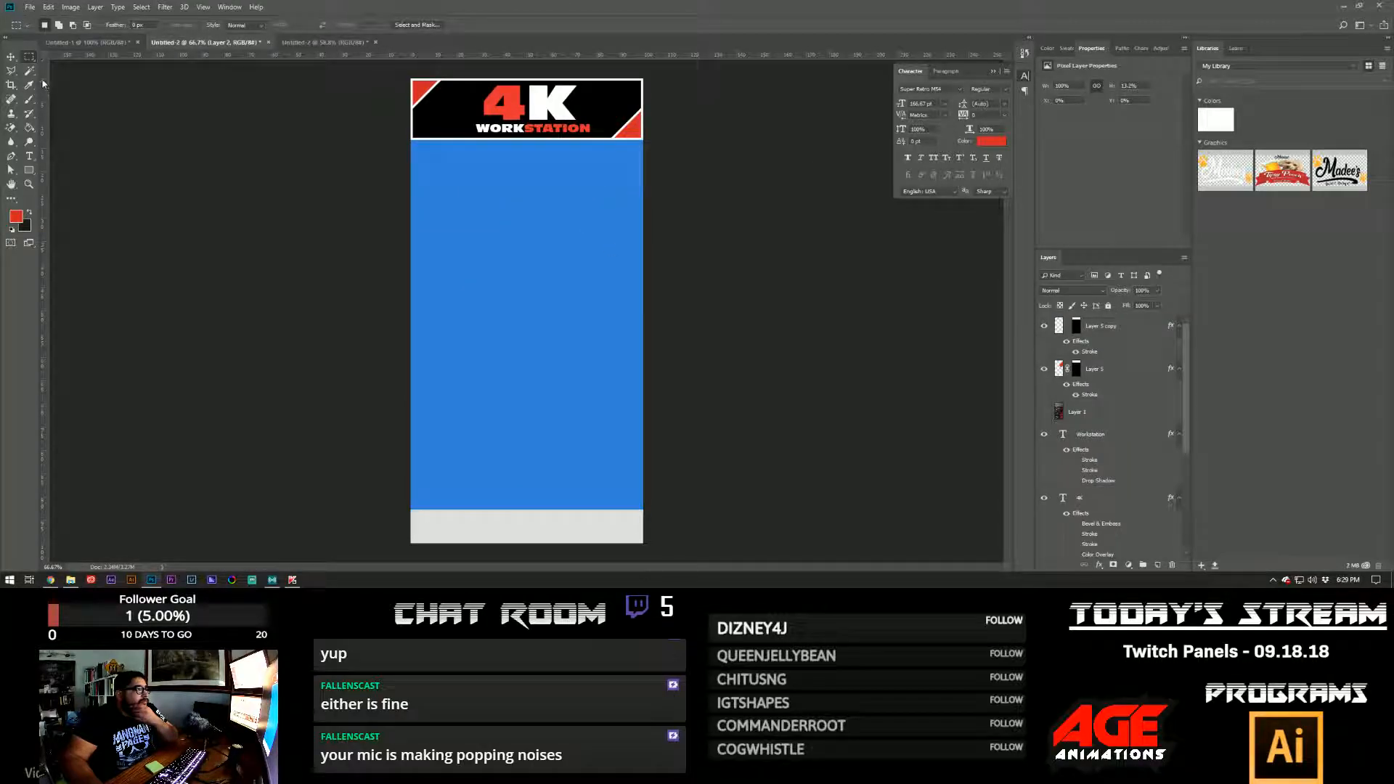
{"action": "left_click", "coordinate": [10, 85]}
{"action": "left_click_drag", "start_coordinate": [544, 538], "coordinate": [565, 341]}
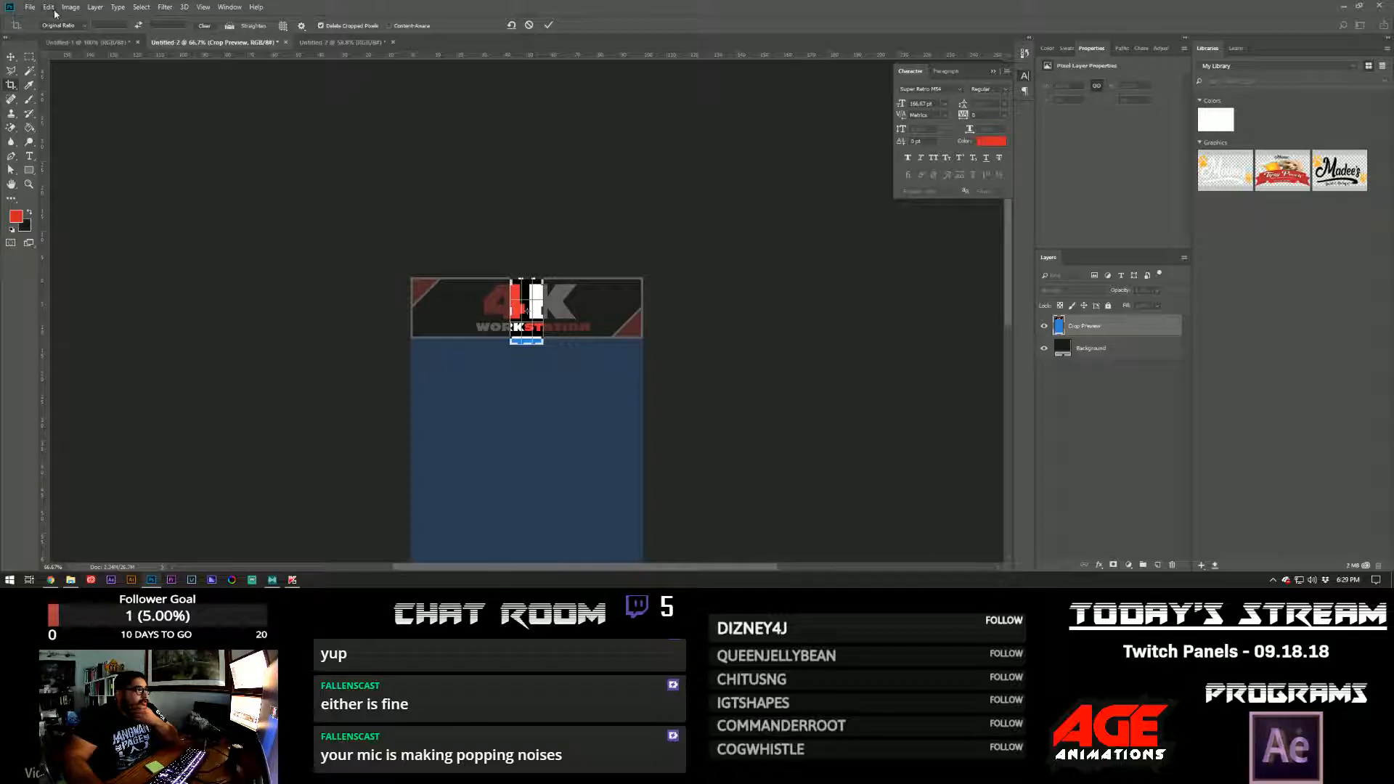
{"action": "left_click", "coordinate": [48, 8]}
{"action": "left_click", "coordinate": [61, 22]}
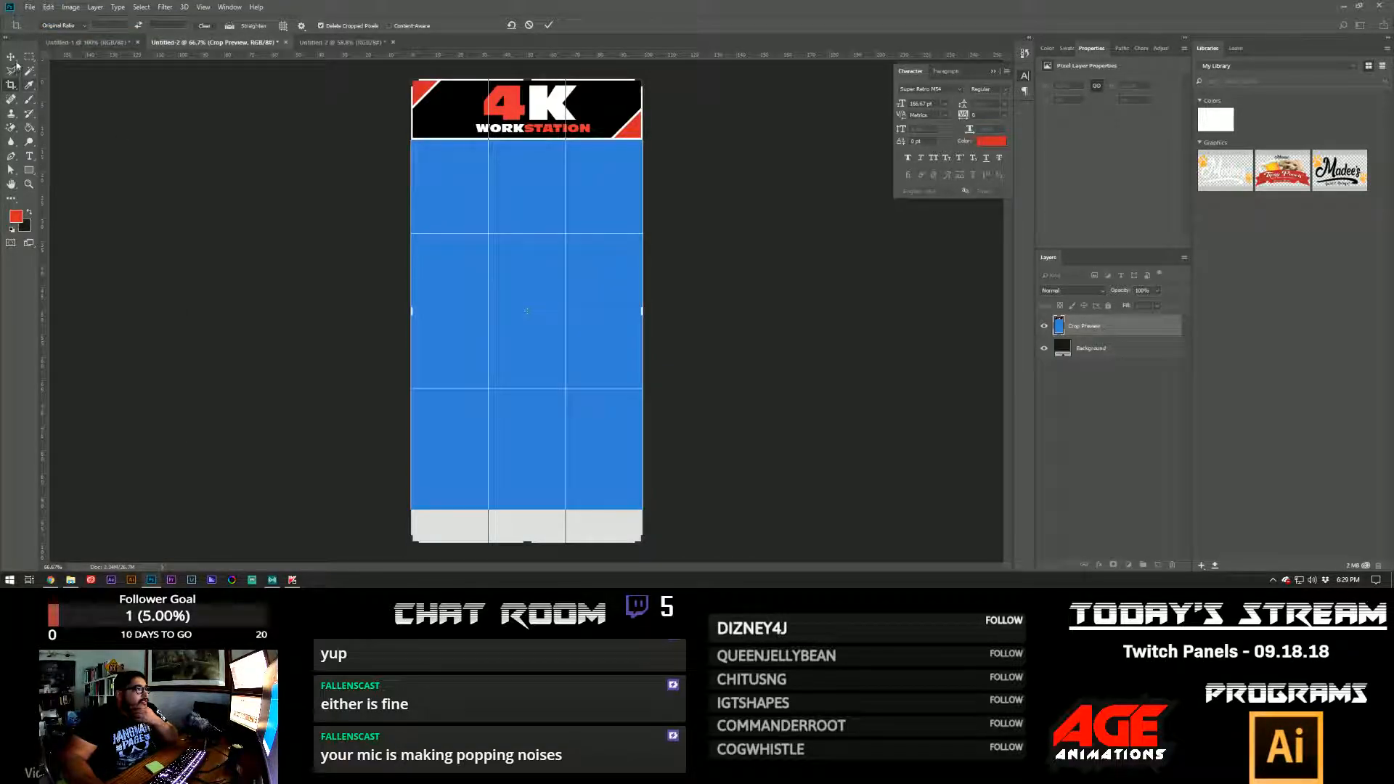
{"action": "left_click", "coordinate": [12, 57]}
{"action": "left_click", "coordinate": [750, 220]}
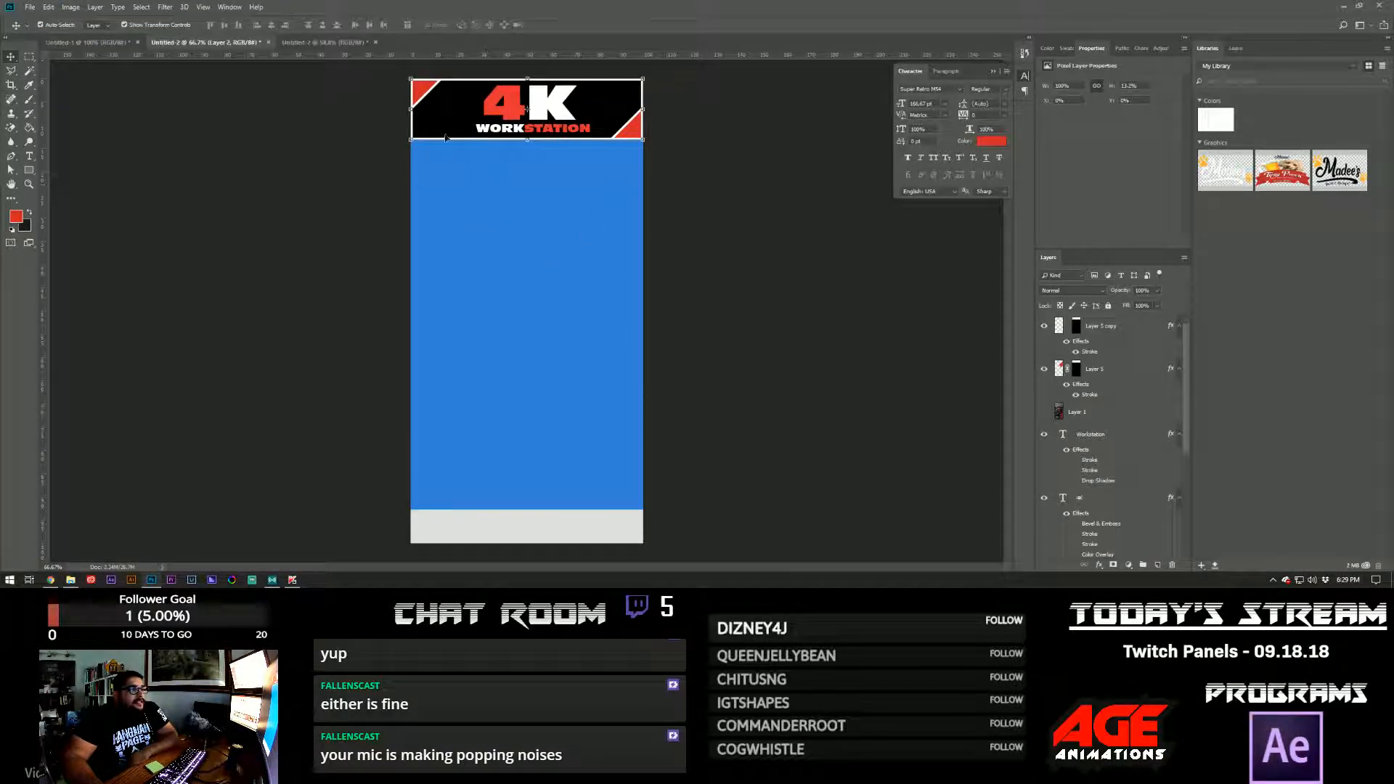
- Collapse the layer effects of the lower red triangle layer and the Workstation, 4K and 4K Workstation text layers
{"action": "left_click", "coordinate": [1179, 368]}
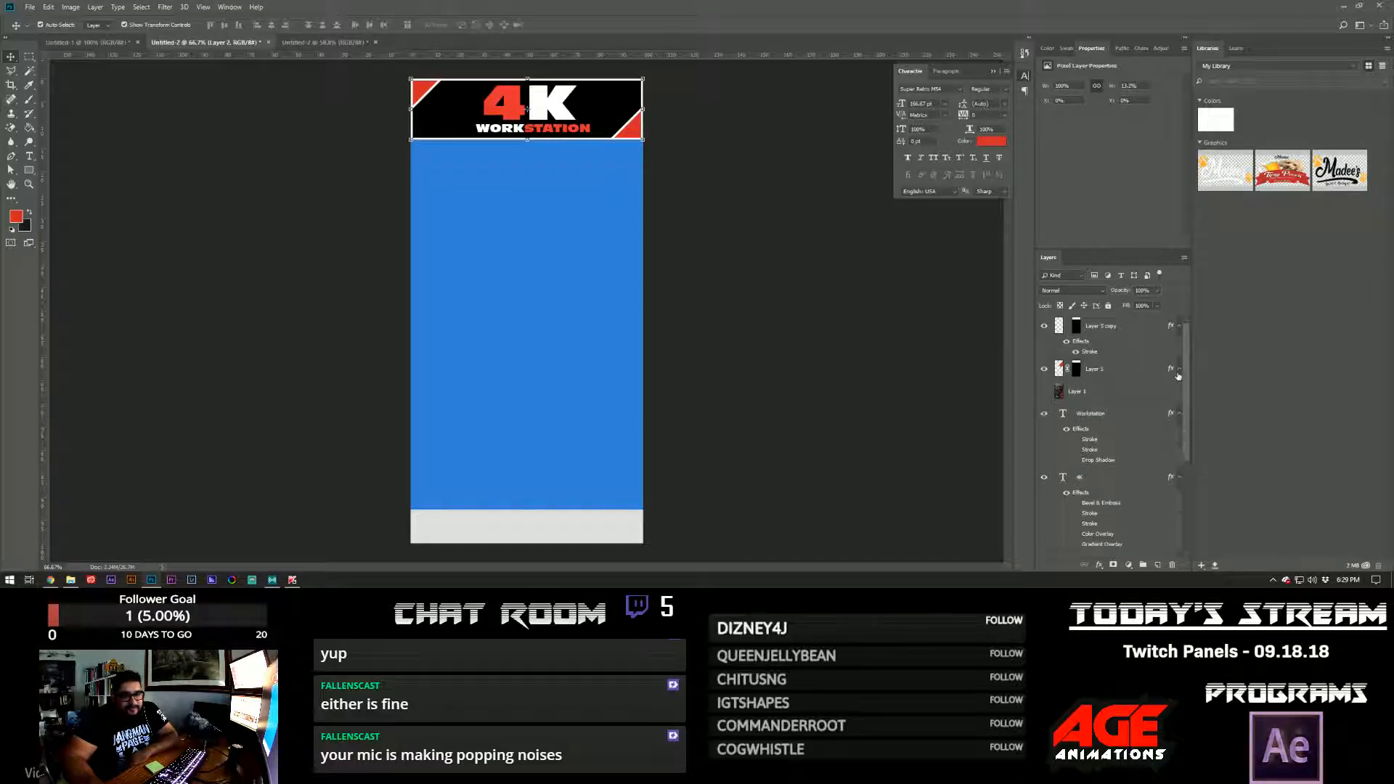
{"action": "left_click", "coordinate": [1179, 413]}
{"action": "left_click", "coordinate": [1179, 438]}
{"action": "left_click", "coordinate": [1179, 458]}
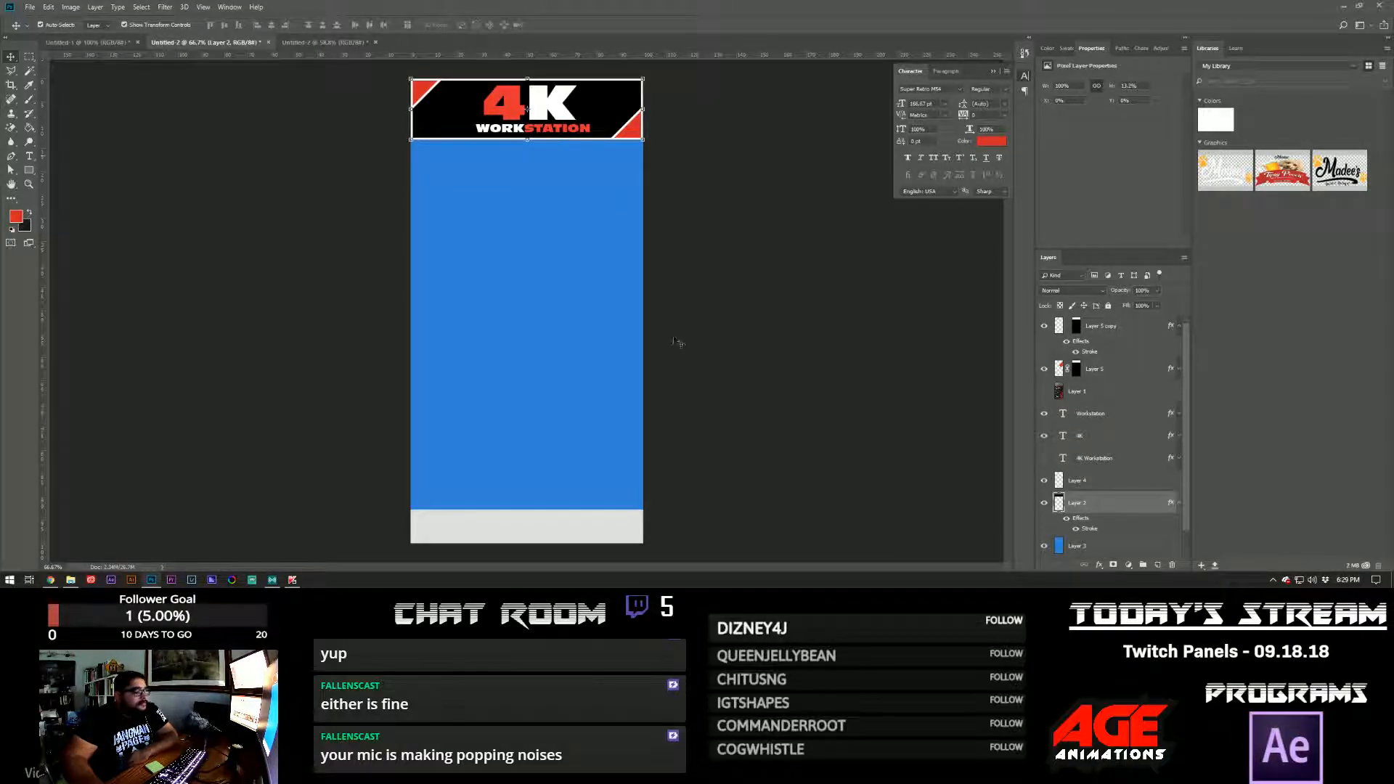
- Copy the header rectangle's pixels and create a 640 x 169 pixel document at 72 pixels/inch from the Clipboard preset
{"action": "left_click", "coordinate": [1061, 506], "text": "ctrl"}
{"action": "left_click", "coordinate": [52, 10]}
{"action": "left_click", "coordinate": [63, 83]}
{"action": "left_click", "coordinate": [34, 8]}
{"action": "left_click", "coordinate": [42, 18]}
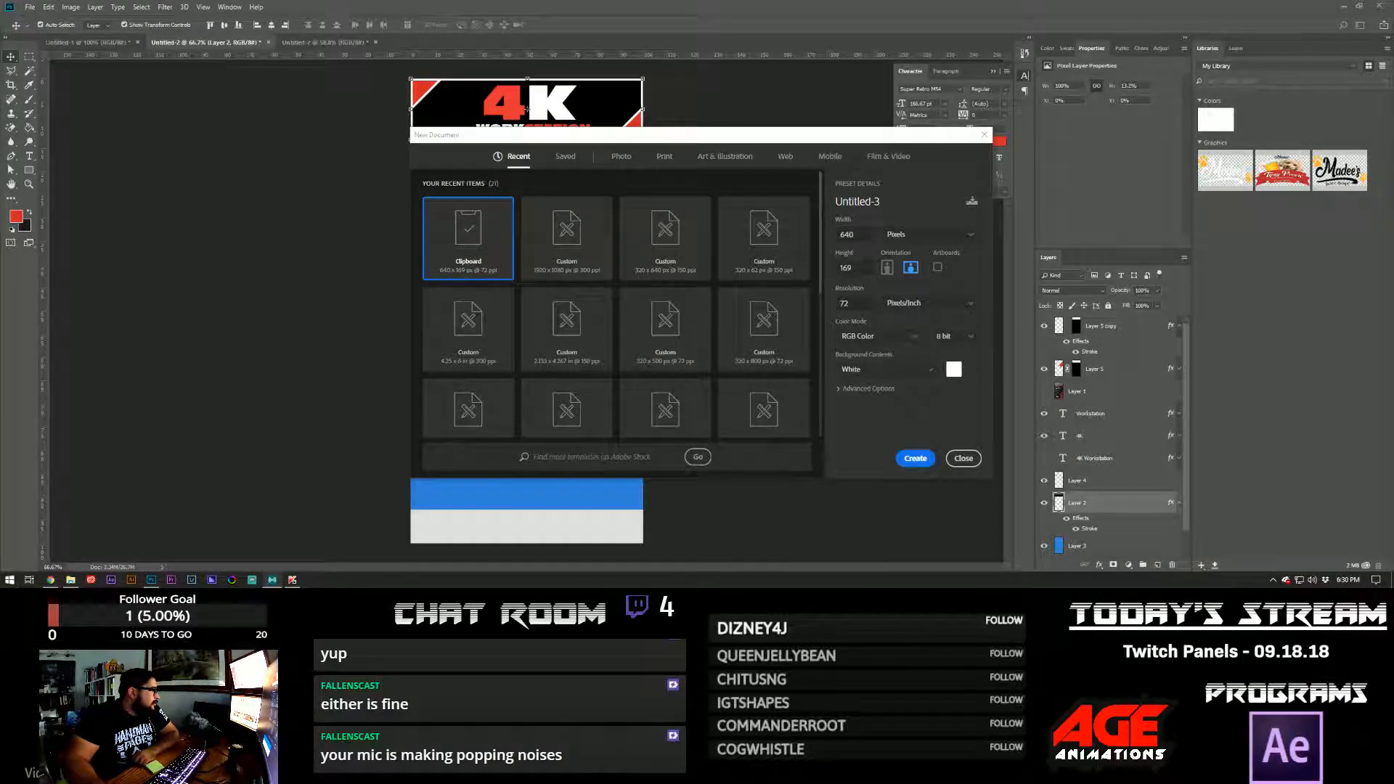
{"action": "left_click", "coordinate": [914, 458]}
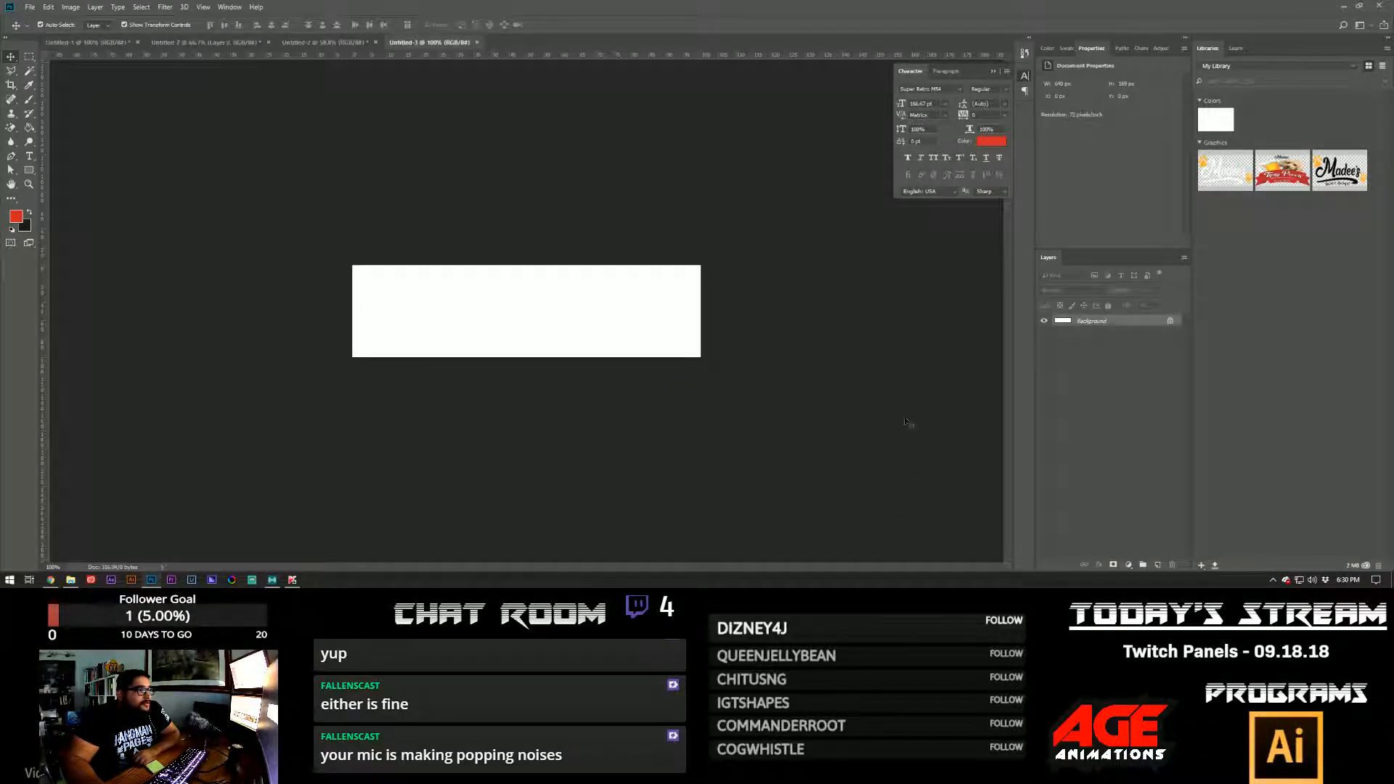
- Try to bring the header rectangle, 4K text and red corner triangles from the panel document into the new blank document
{"action": "left_click", "coordinate": [328, 42]}
{"action": "left_click", "coordinate": [211, 42]}
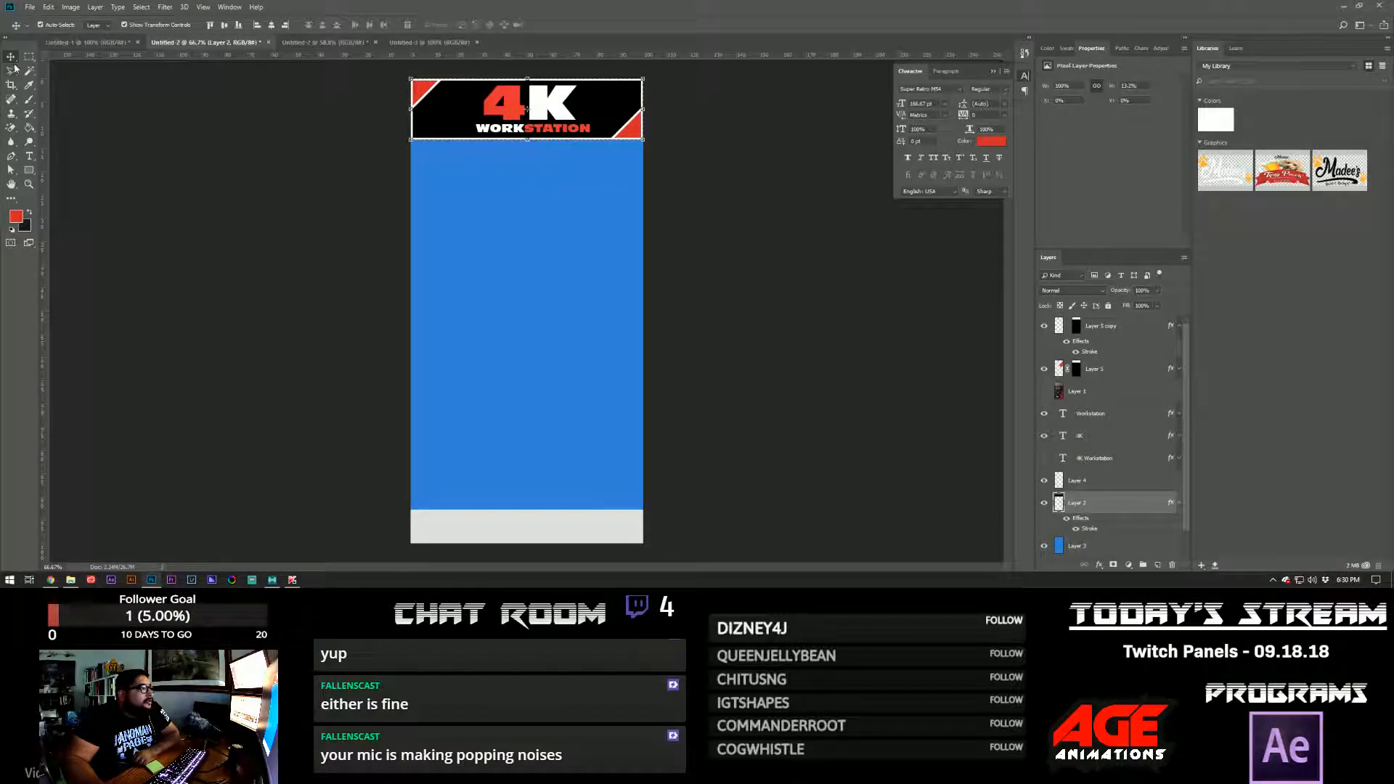
{"action": "left_click", "coordinate": [808, 131]}
{"action": "left_click", "coordinate": [639, 130]}
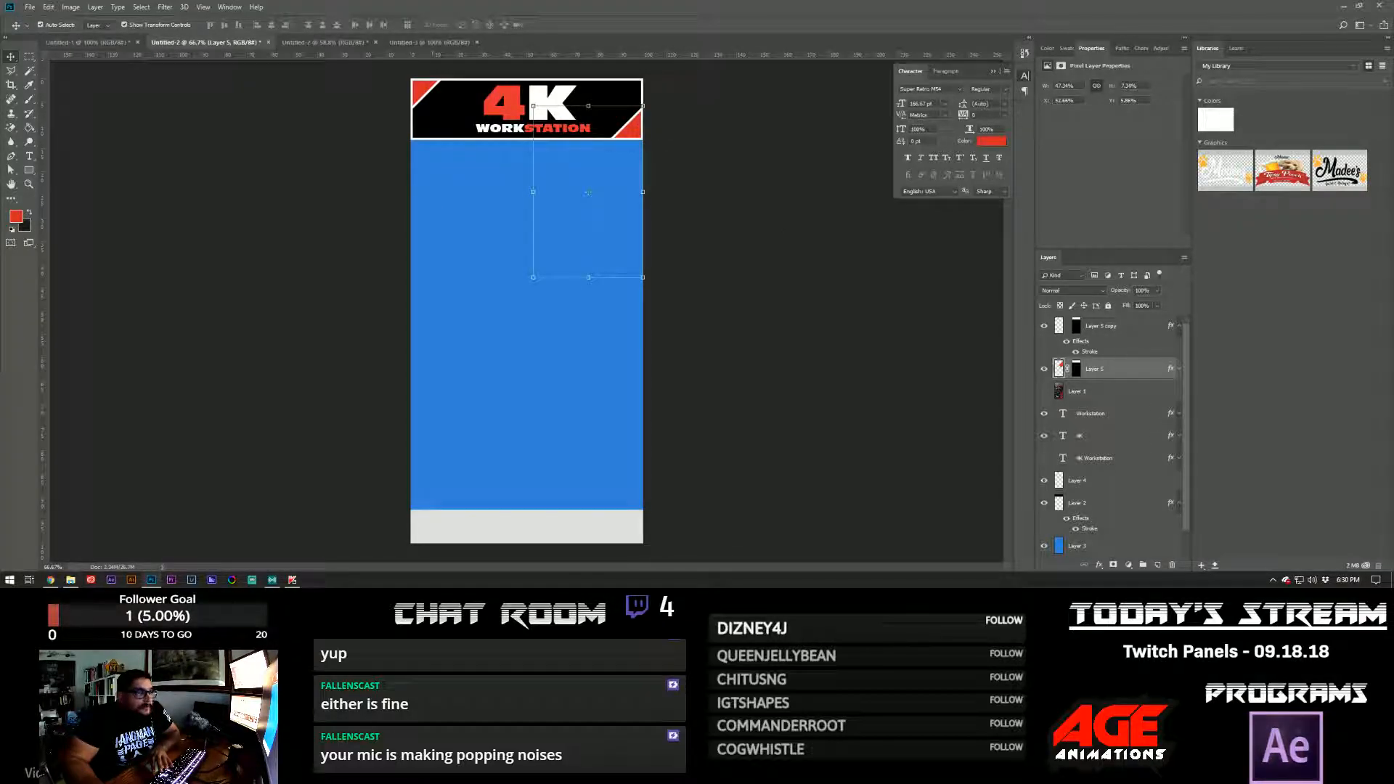
{"action": "left_click", "coordinate": [430, 97], "text": "shift"}
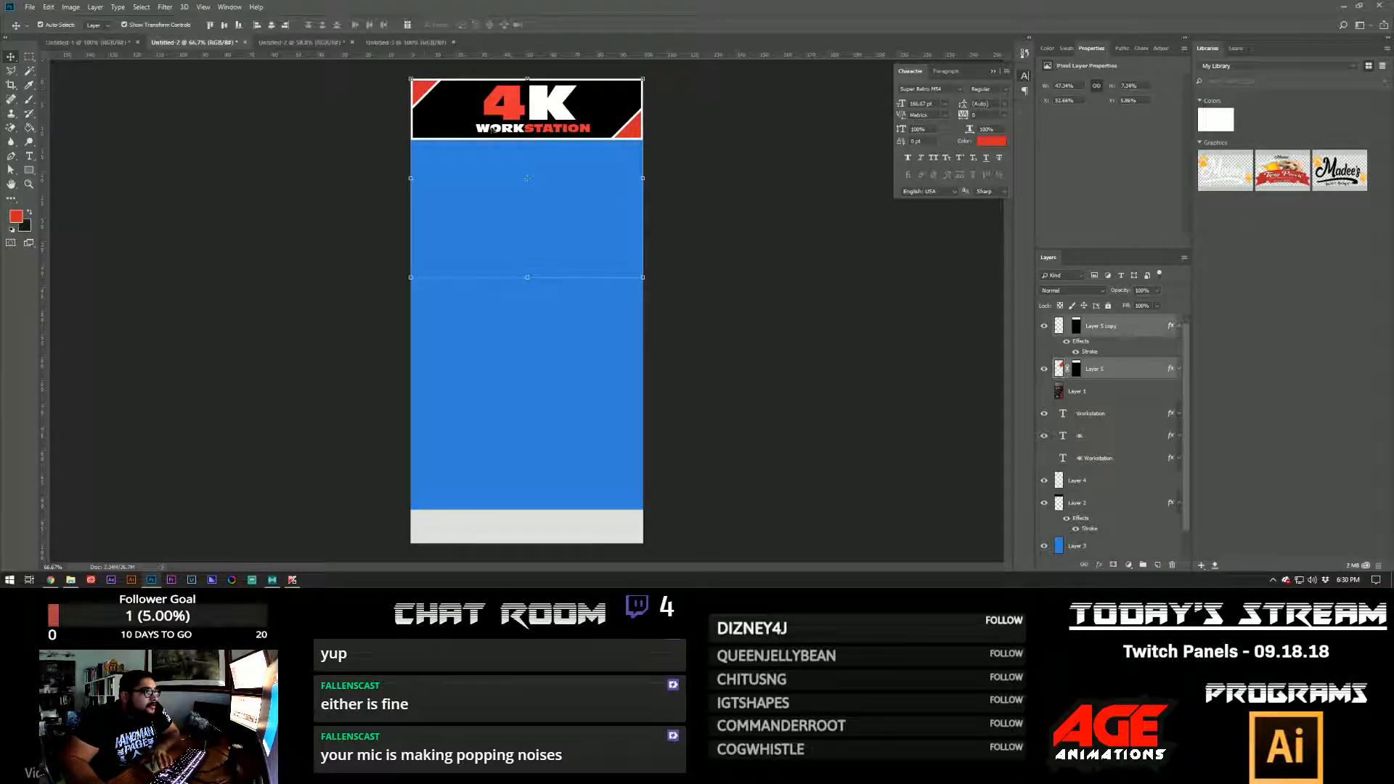
{"action": "left_click", "coordinate": [603, 107]}
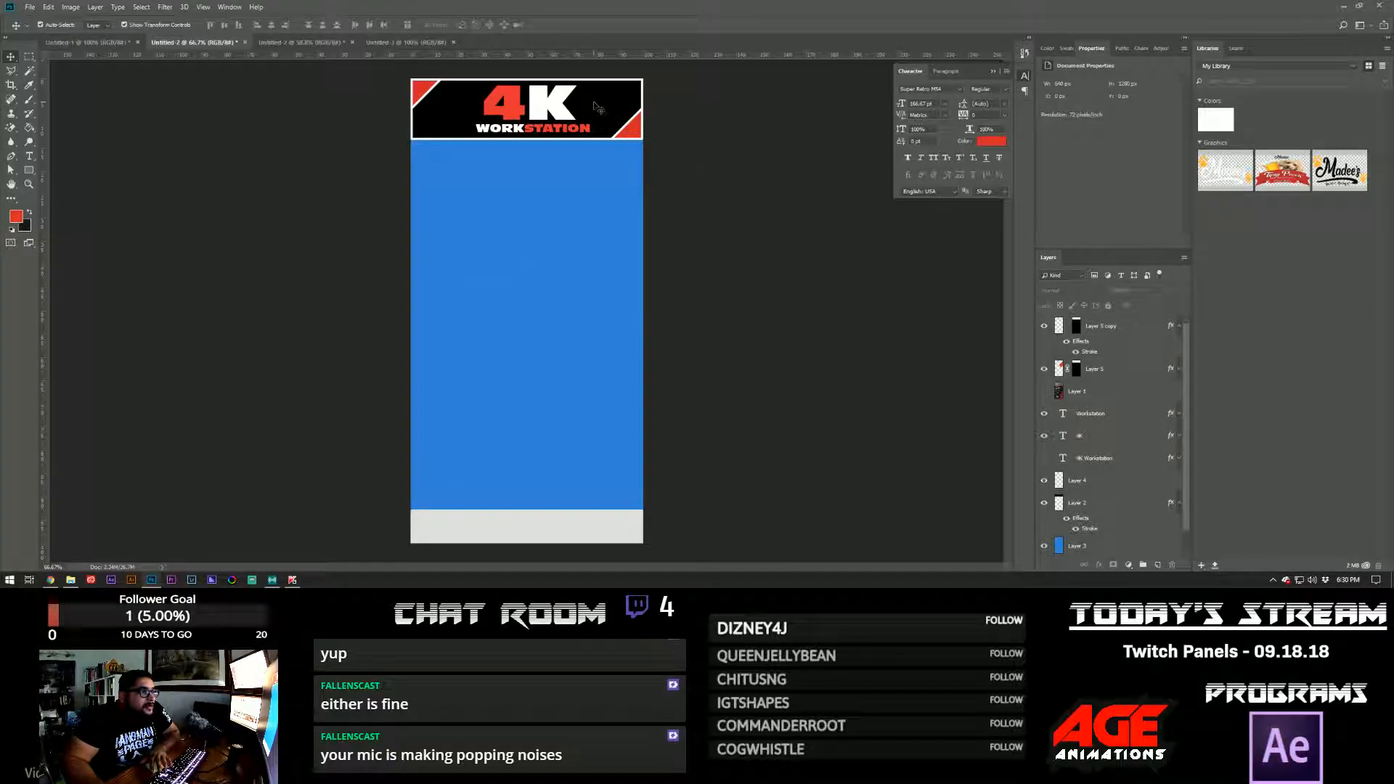
{"action": "left_click", "coordinate": [528, 108], "text": "shift"}
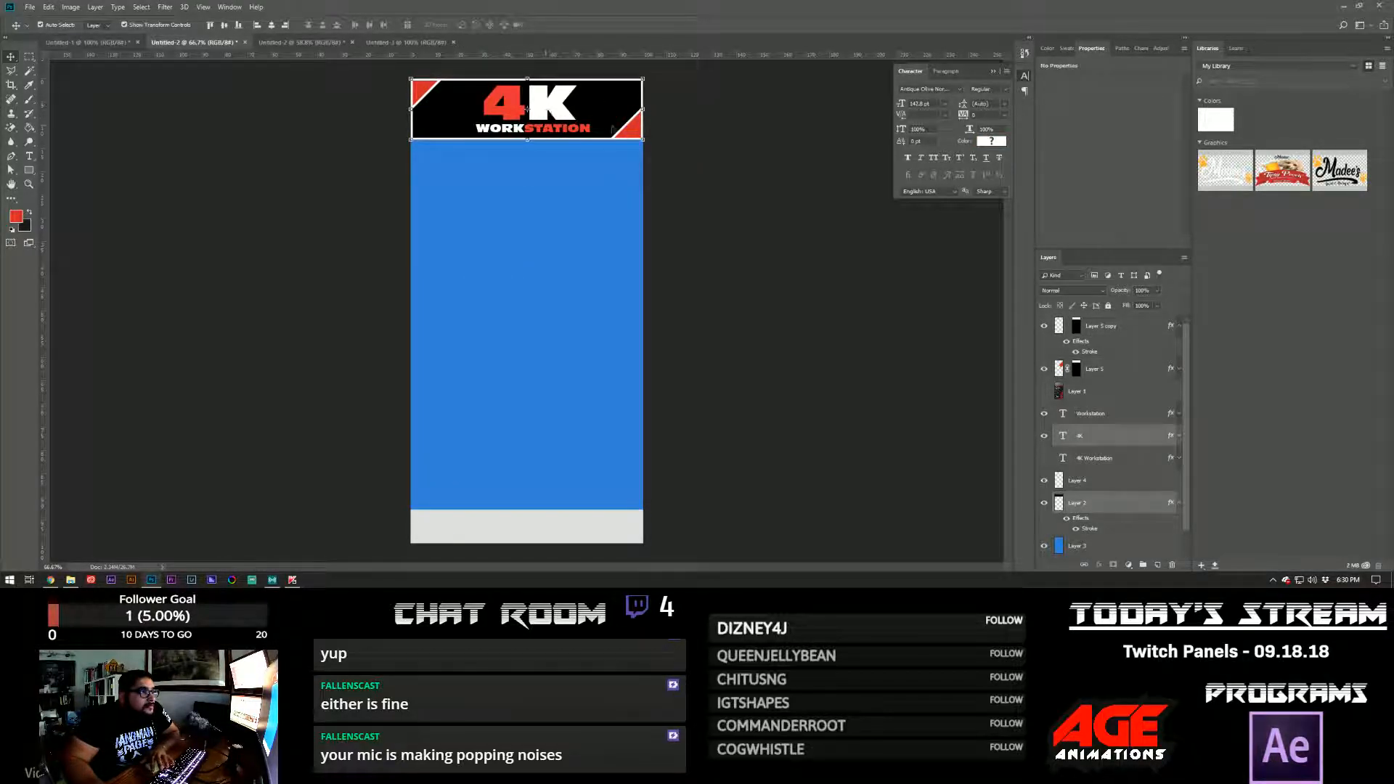
{"action": "left_click", "coordinate": [467, 120], "text": "shift"}
{"action": "left_click", "coordinate": [424, 96], "text": "shift"}
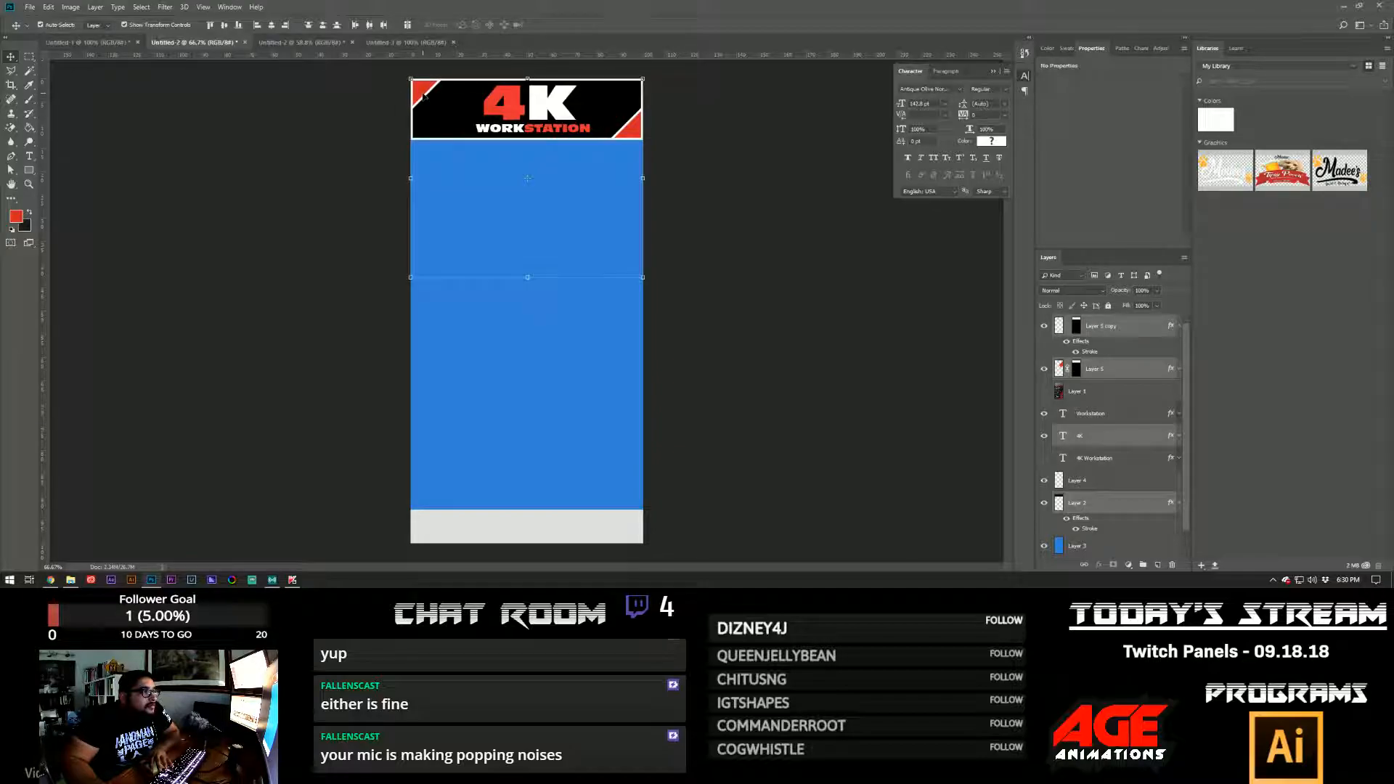
{"action": "left_click", "coordinate": [408, 42]}
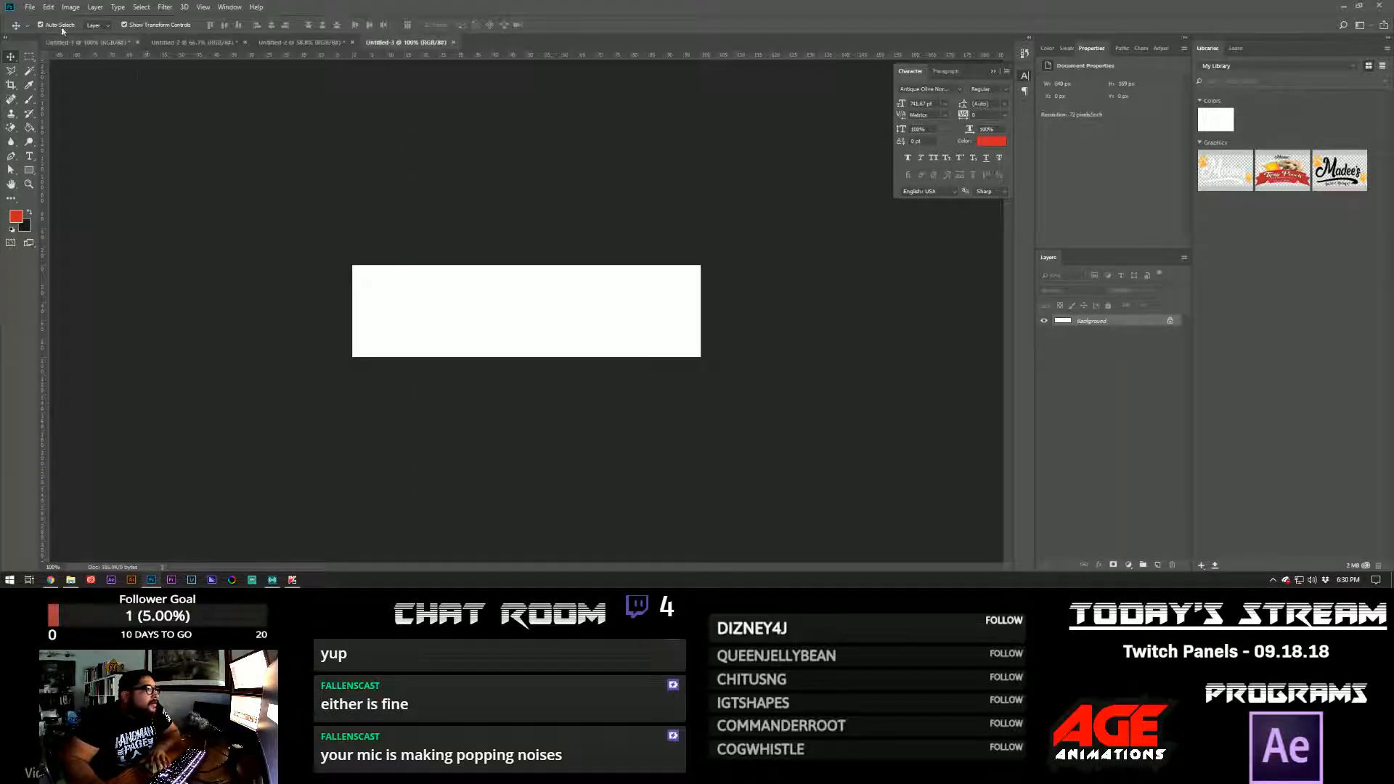
{"action": "left_click", "coordinate": [49, 7]}
{"action": "left_click", "coordinate": [30, 61]}
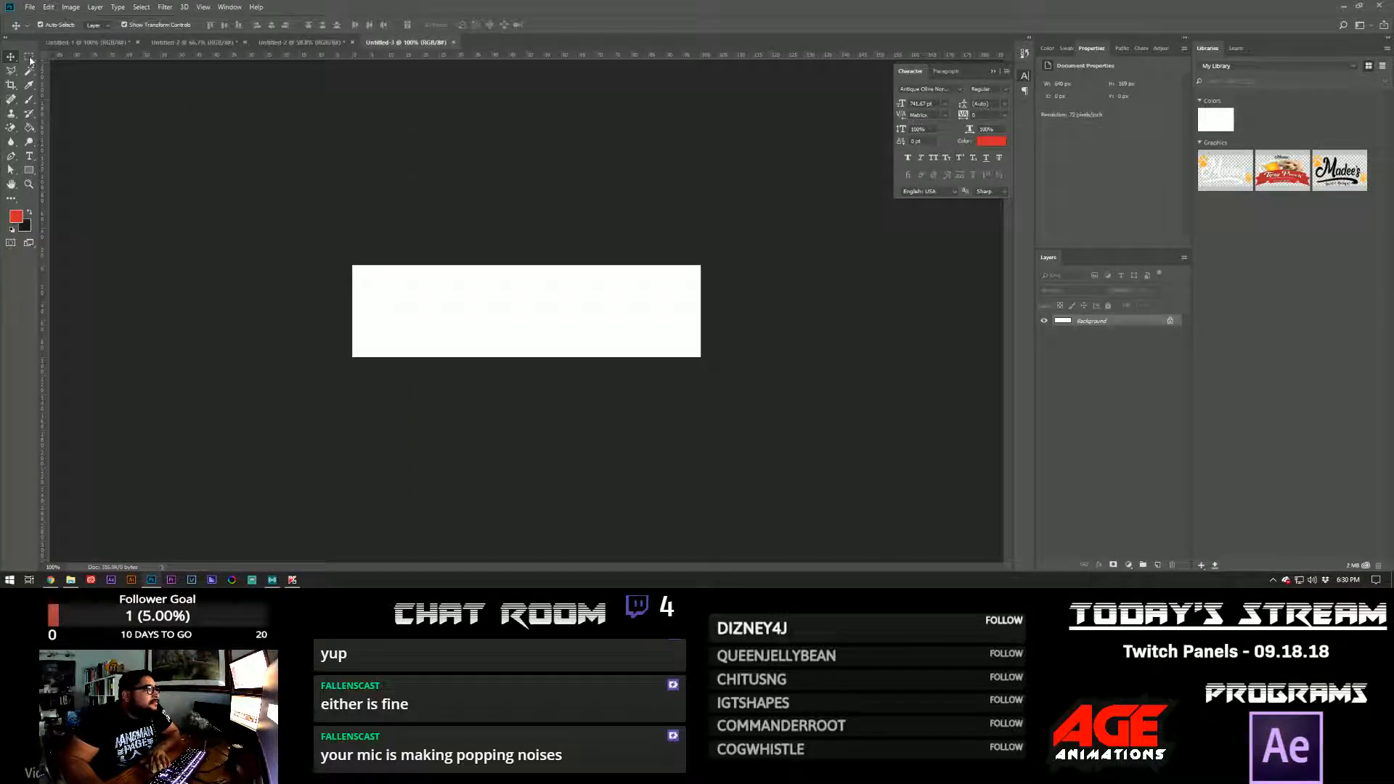
{"action": "left_click", "coordinate": [49, 7]}
{"action": "left_click", "coordinate": [55, 9]}
- Close the separate 4K Workstation logo document without saving its changes
{"action": "left_click", "coordinate": [293, 44]}
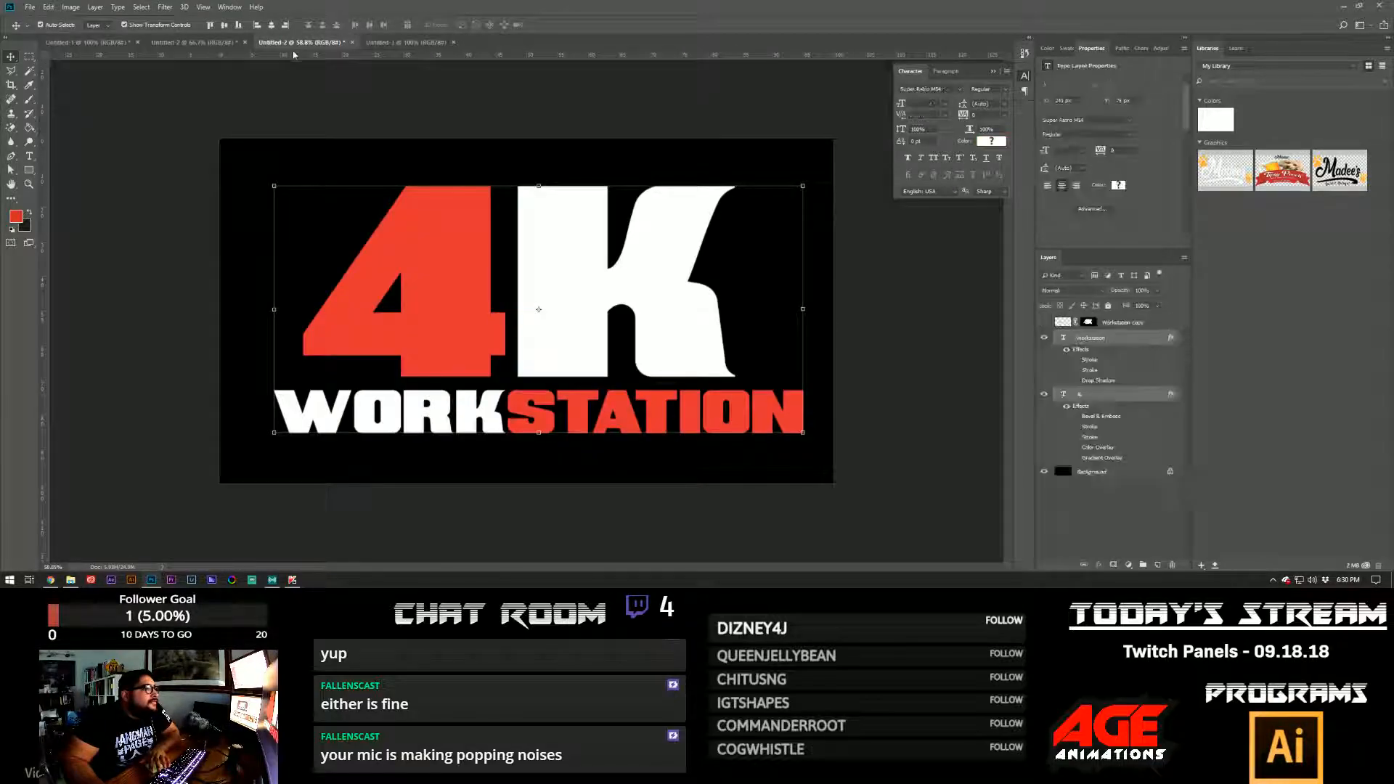
{"action": "left_click", "coordinate": [343, 42]}
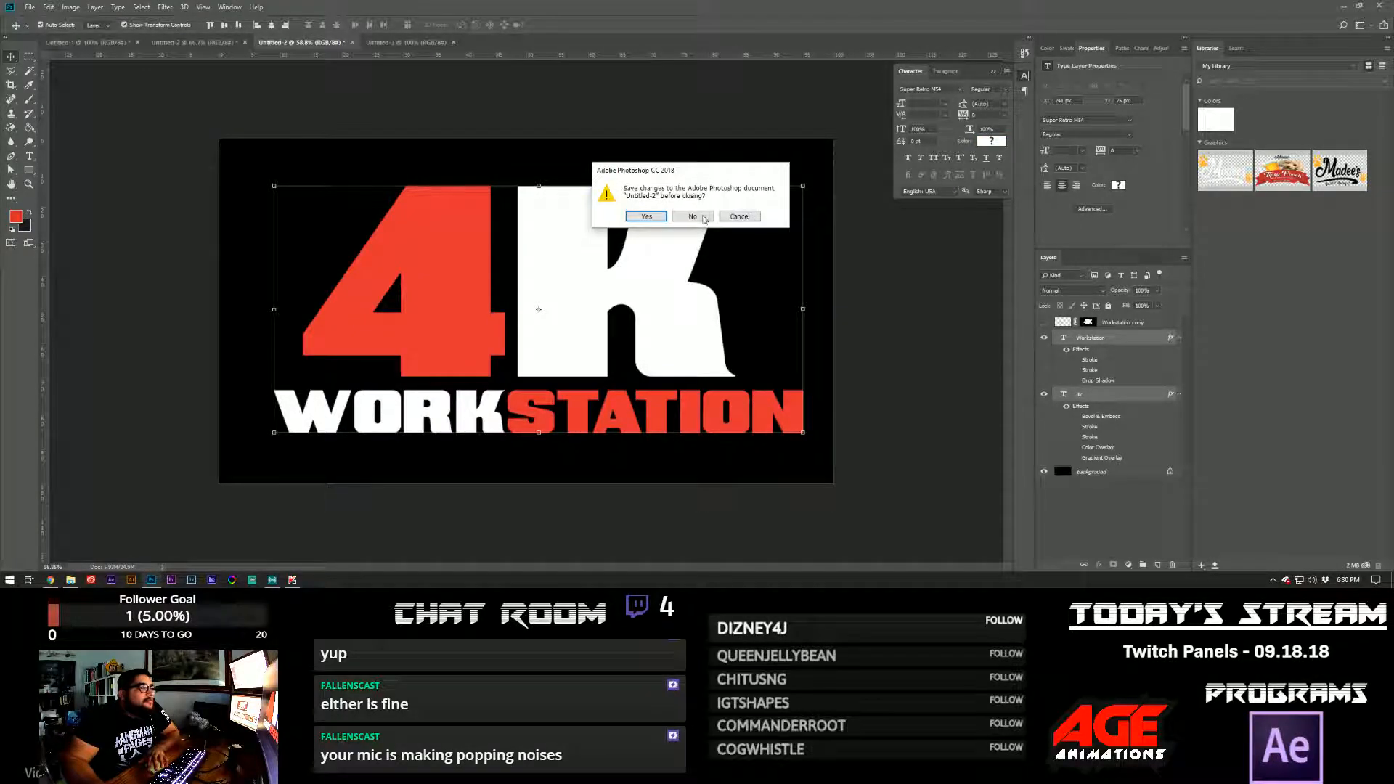
{"action": "left_click", "coordinate": [693, 217]}
- Select the Workstation and 4K texts, header rectangle and both corner triangles in the panel document and transfer them to the new document
{"action": "left_click", "coordinate": [199, 42]}
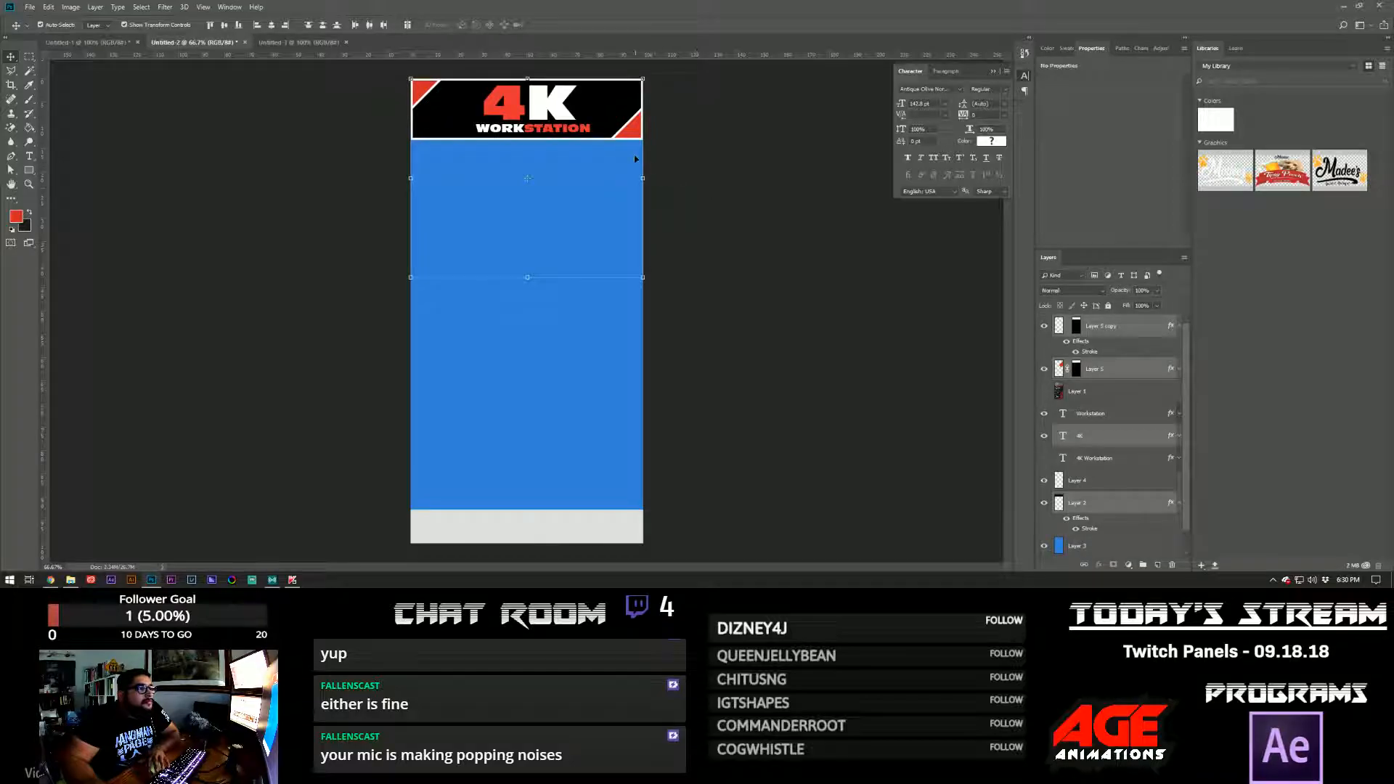
{"action": "left_click", "coordinate": [583, 135]}
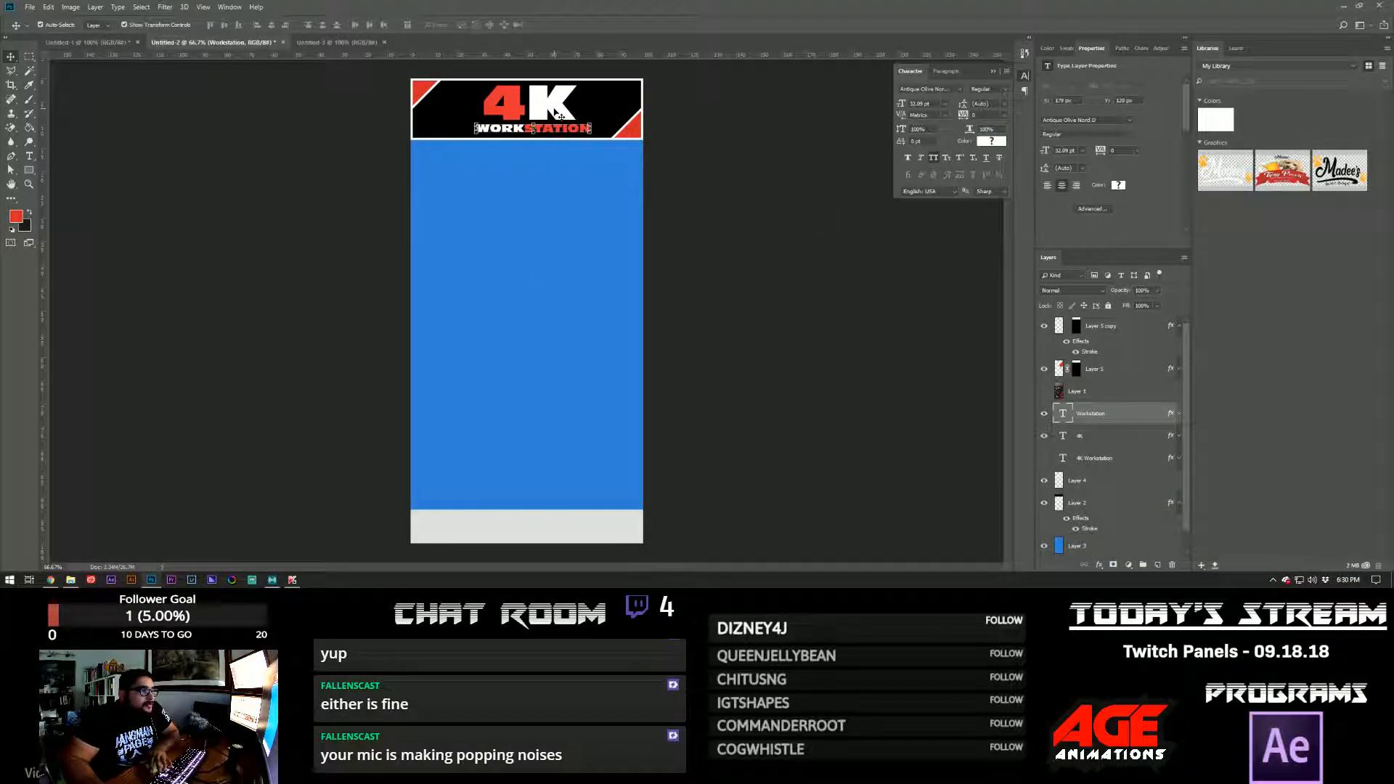
{"action": "left_click", "coordinate": [556, 113], "text": "shift"}
{"action": "left_click", "coordinate": [629, 109], "text": "shift"}
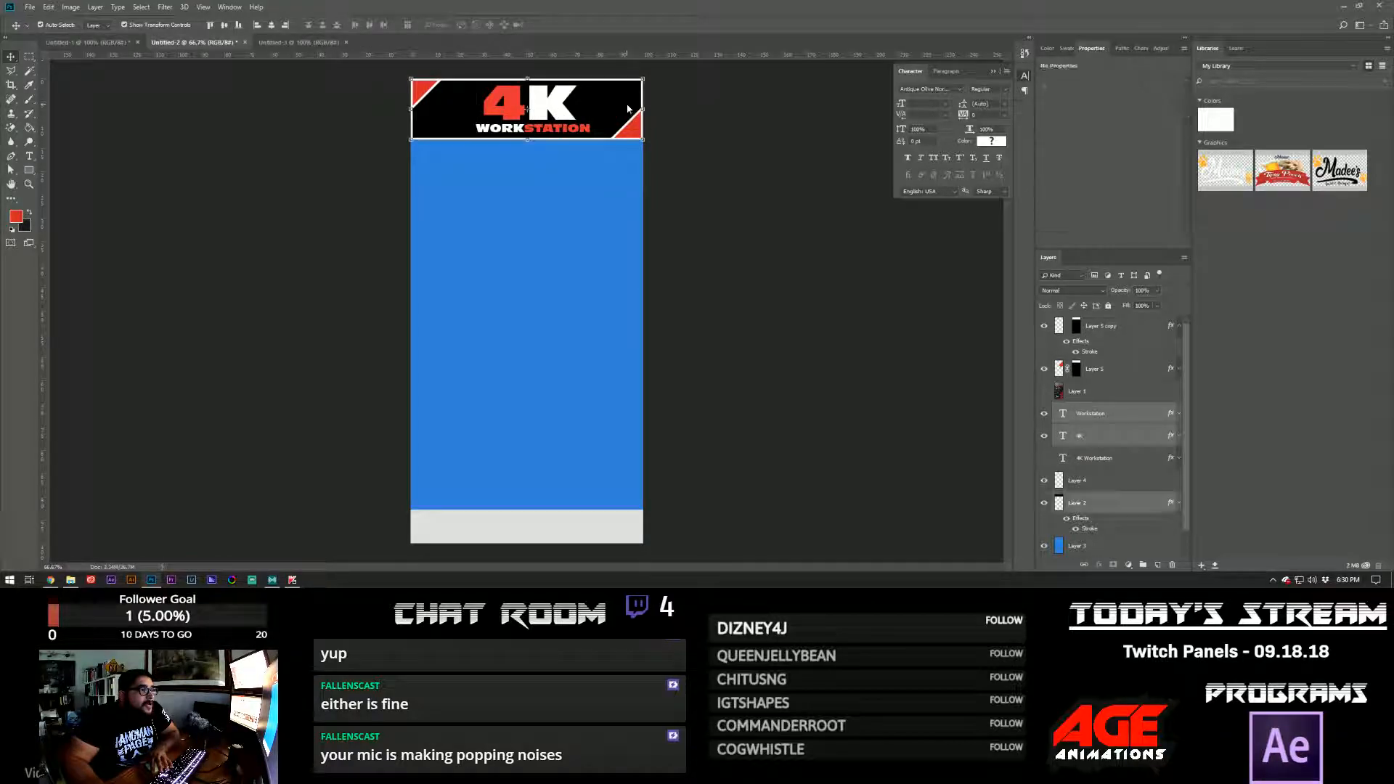
{"action": "left_click", "coordinate": [634, 132], "text": "shift"}
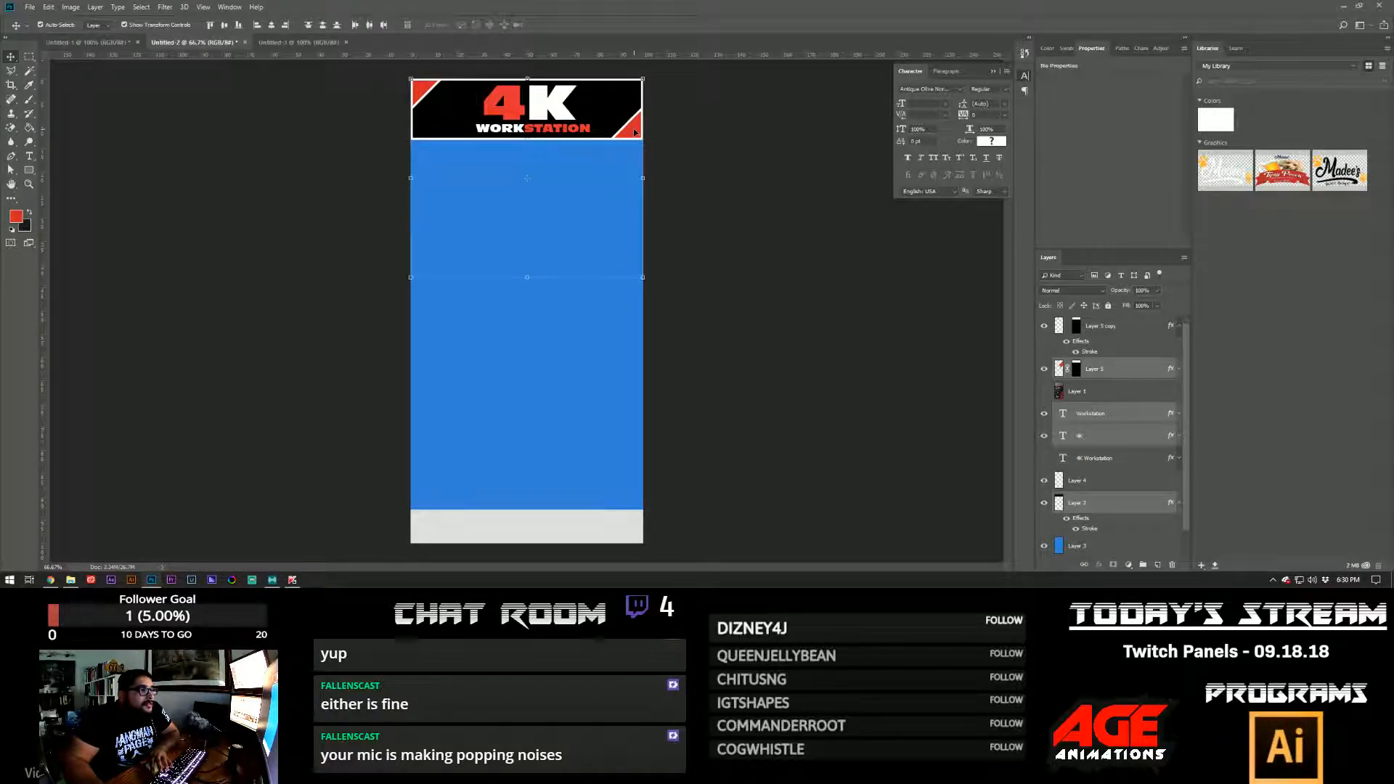
{"action": "left_click", "coordinate": [421, 87], "text": "shift"}
{"action": "left_click_drag", "start_coordinate": [543, 106], "coordinate": [583, 309]}
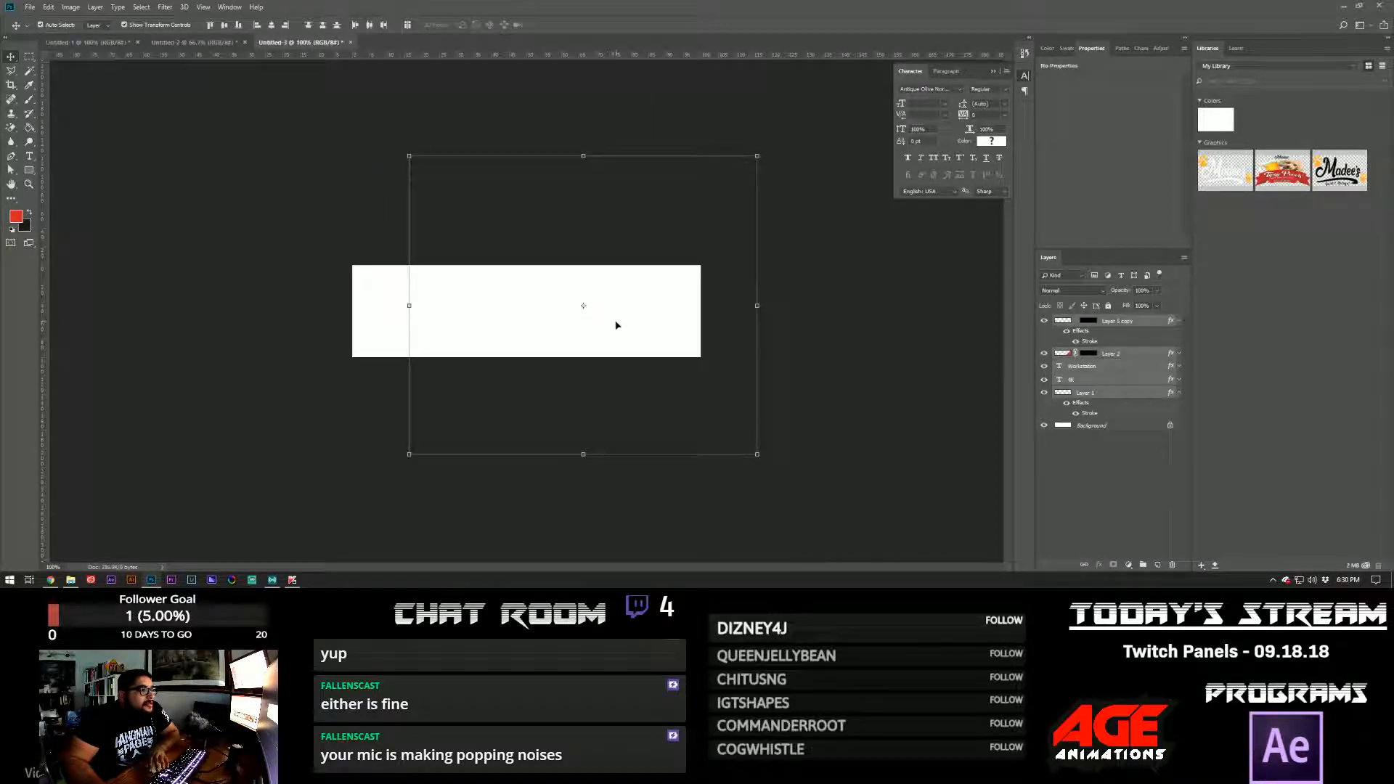
- Move the transferred header layers so the black rectangle fills the blank canvas exactly, and deselect them
{"action": "key", "text": "shift+Down"}
{"action": "key", "text": "shift+Down"}
{"action": "key", "text": "shift+Down"}
{"action": "key", "text": "shift+Down"}
{"action": "key", "text": "shift+Down"}
{"action": "key", "text": "shift+Down"}
{"action": "key", "text": "shift+Down"}
{"action": "key", "text": "shift+Down"}
{"action": "key", "text": "shift+Down"}
{"action": "key", "text": "shift+Down"}
{"action": "key", "text": "shift+Down"}
{"action": "key", "text": "shift+Down"}
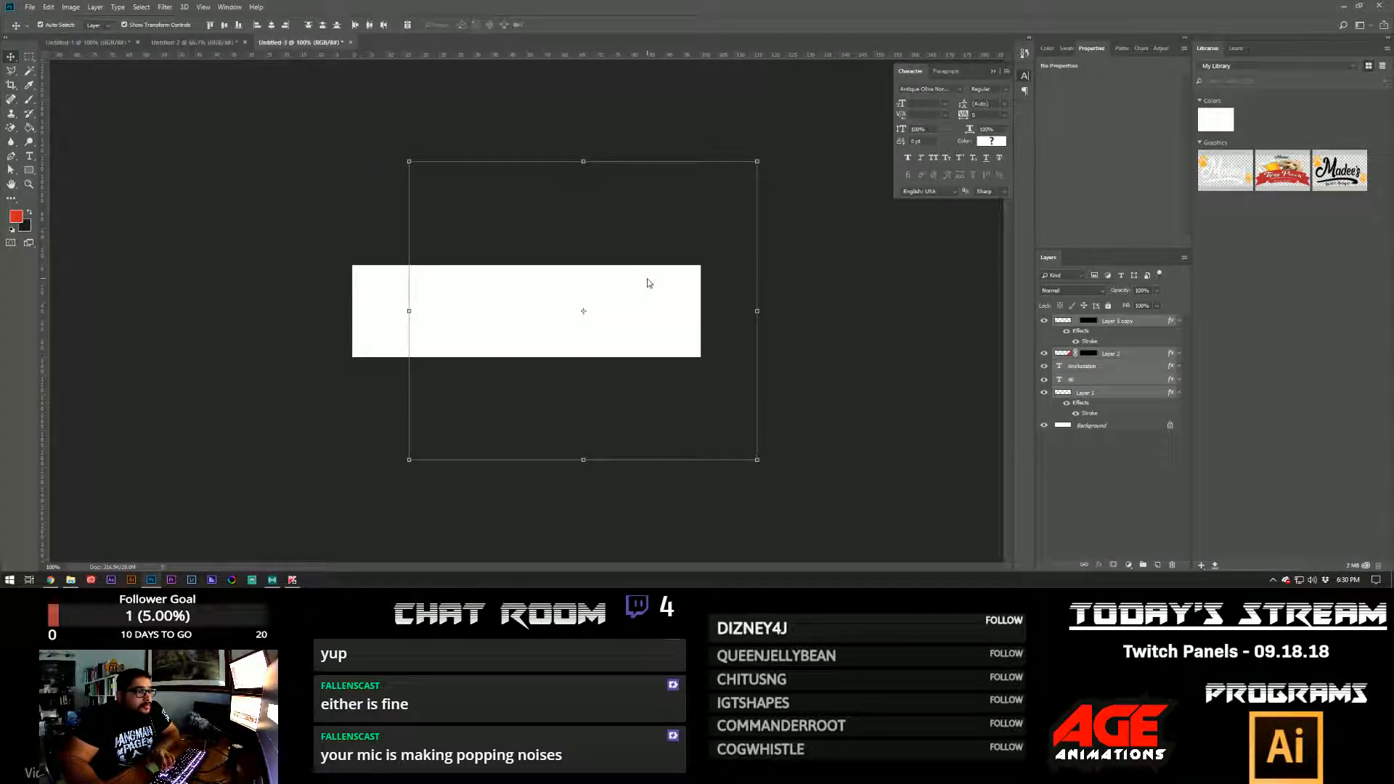
{"action": "left_click_drag", "start_coordinate": [615, 305], "coordinate": [577, 314]}
{"action": "left_click", "coordinate": [747, 260]}
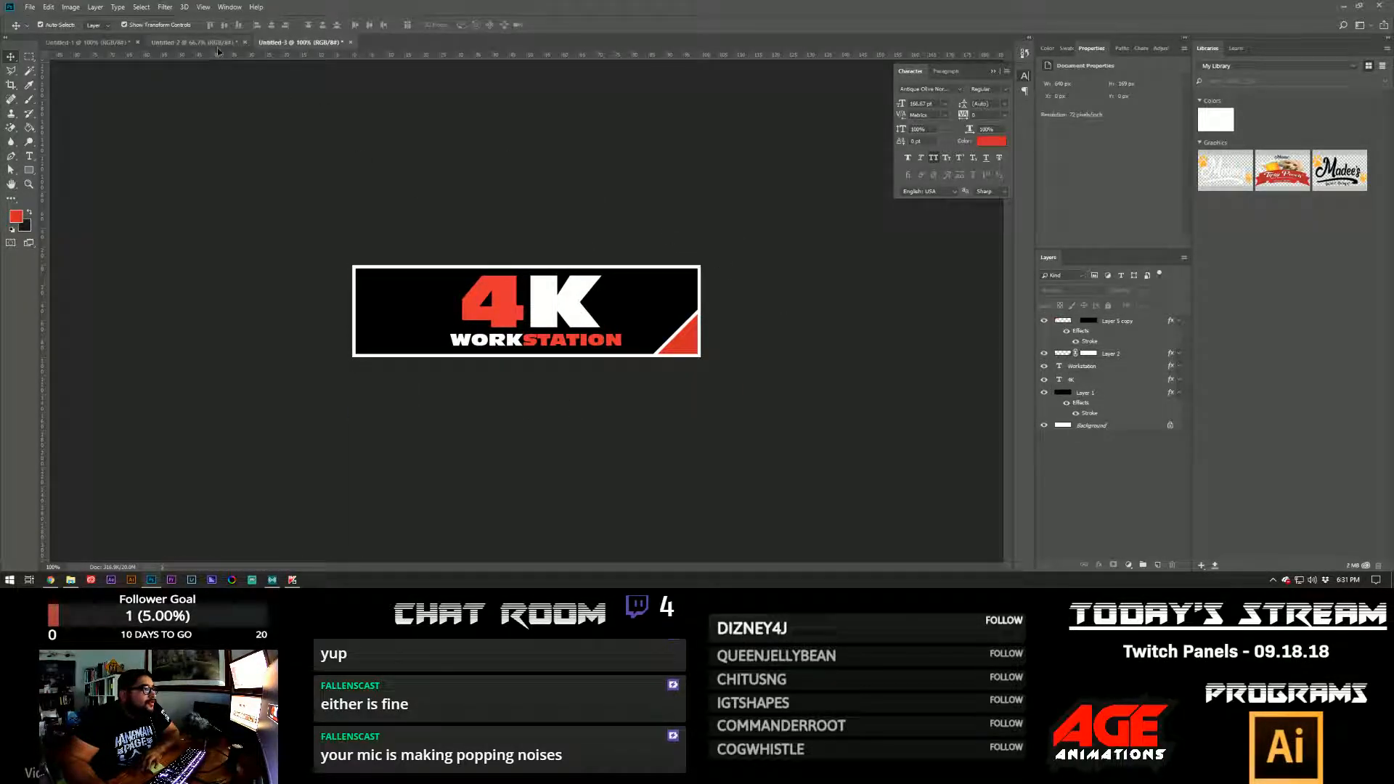
- Copy the upper-left red triangle from the panel document into the new document and place it in the header's upper-left corner
{"action": "left_click", "coordinate": [192, 42]}
{"action": "left_click_drag", "start_coordinate": [425, 95], "coordinate": [393, 286]}
{"action": "left_click", "coordinate": [47, 7]}
{"action": "left_click", "coordinate": [62, 20]}
{"action": "mouse_move", "coordinate": [425, 296]}
{"action": "left_mouse_down"}
{"action": "mouse_move", "coordinate": [438, 285]}
{"action": "mouse_move", "coordinate": [434, 303]}
{"action": "left_mouse_up"}
{"action": "left_click", "coordinate": [47, 7]}
{"action": "left_click", "coordinate": [62, 21]}
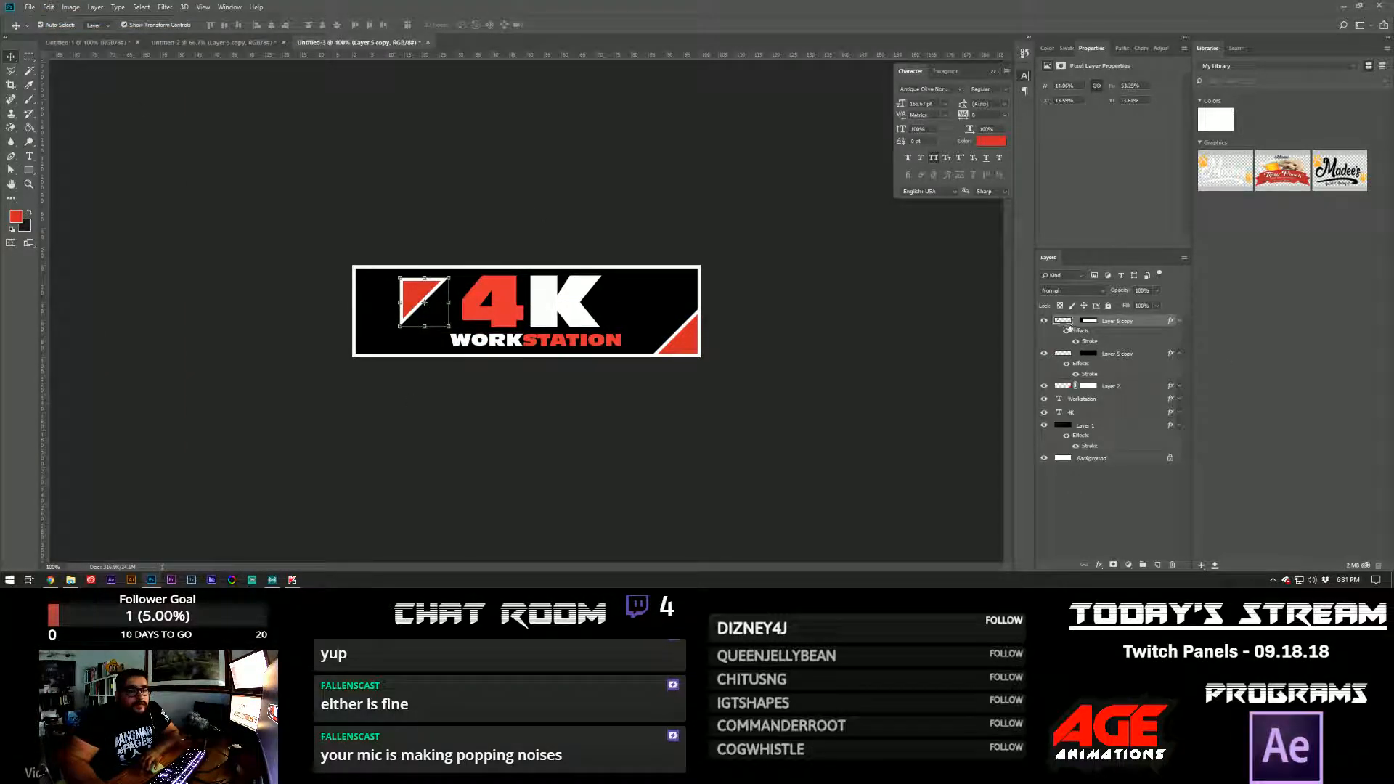
{"action": "left_click_drag", "start_coordinate": [425, 298], "coordinate": [386, 278]}
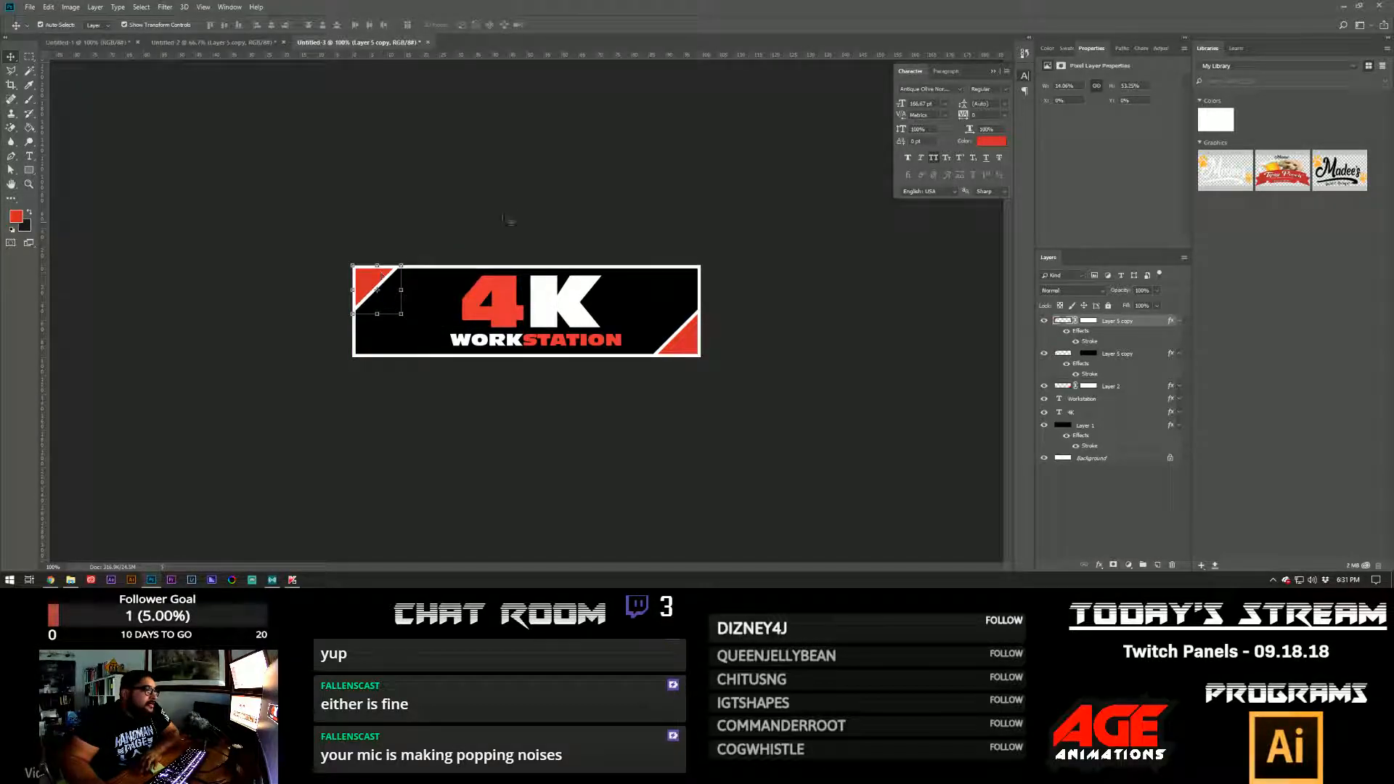
{"action": "left_click", "coordinate": [541, 226]}
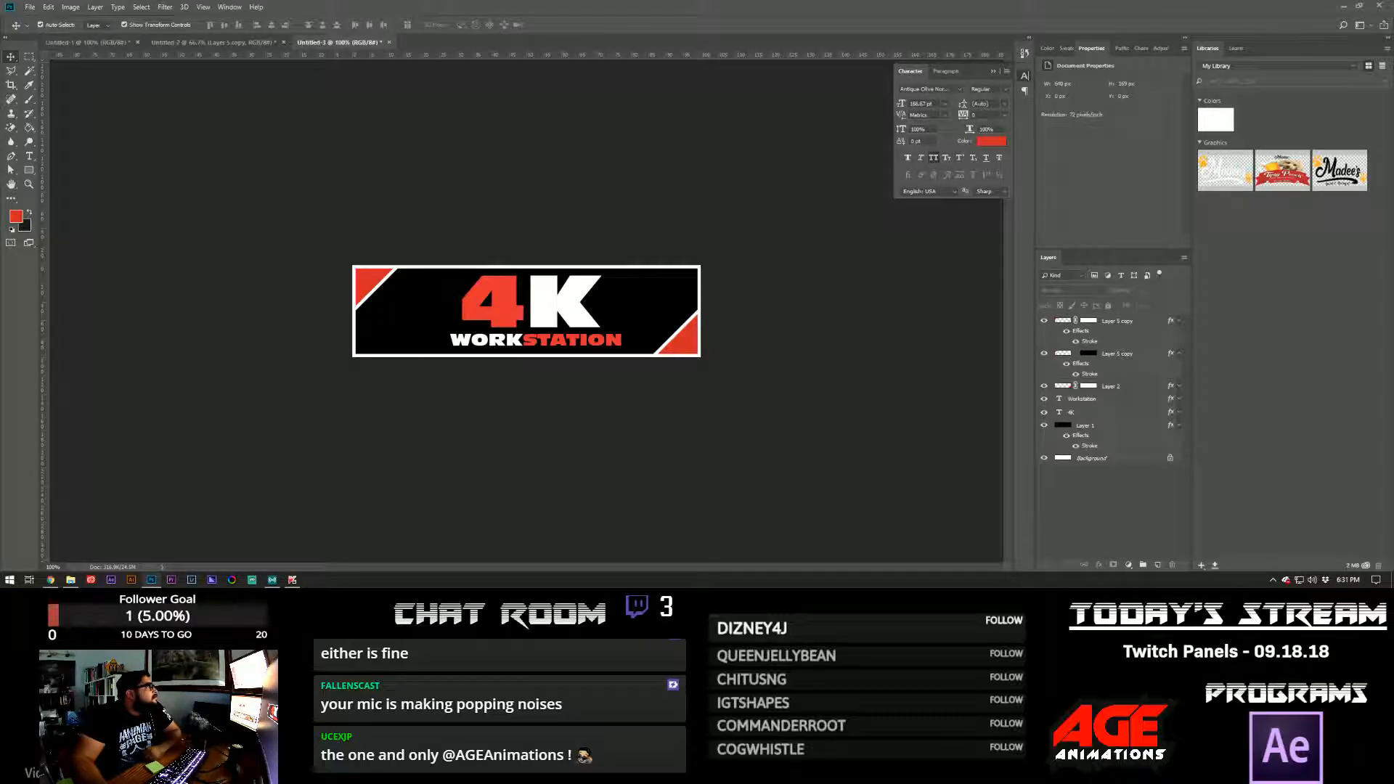
{"action": "left_click", "coordinate": [30, 7]}
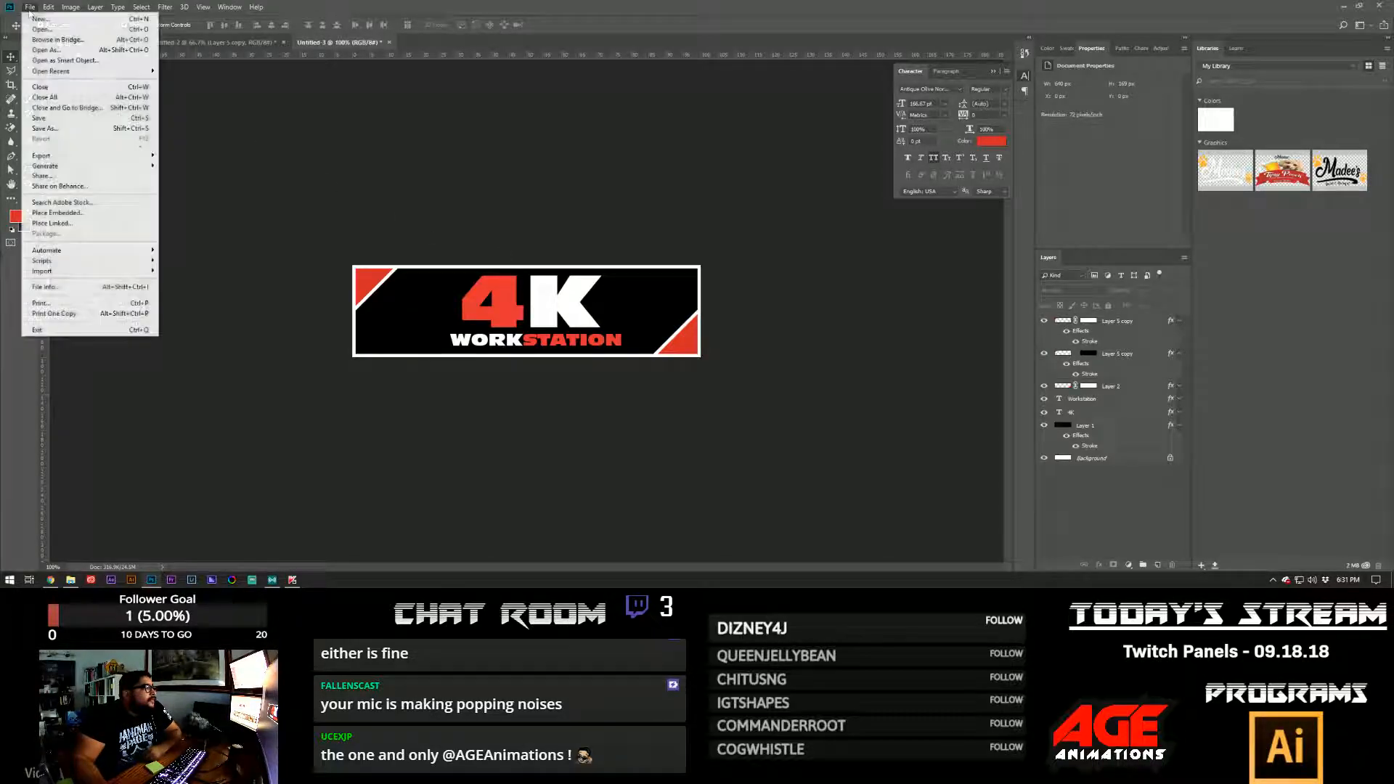
{"action": "left_click", "coordinate": [51, 149]}
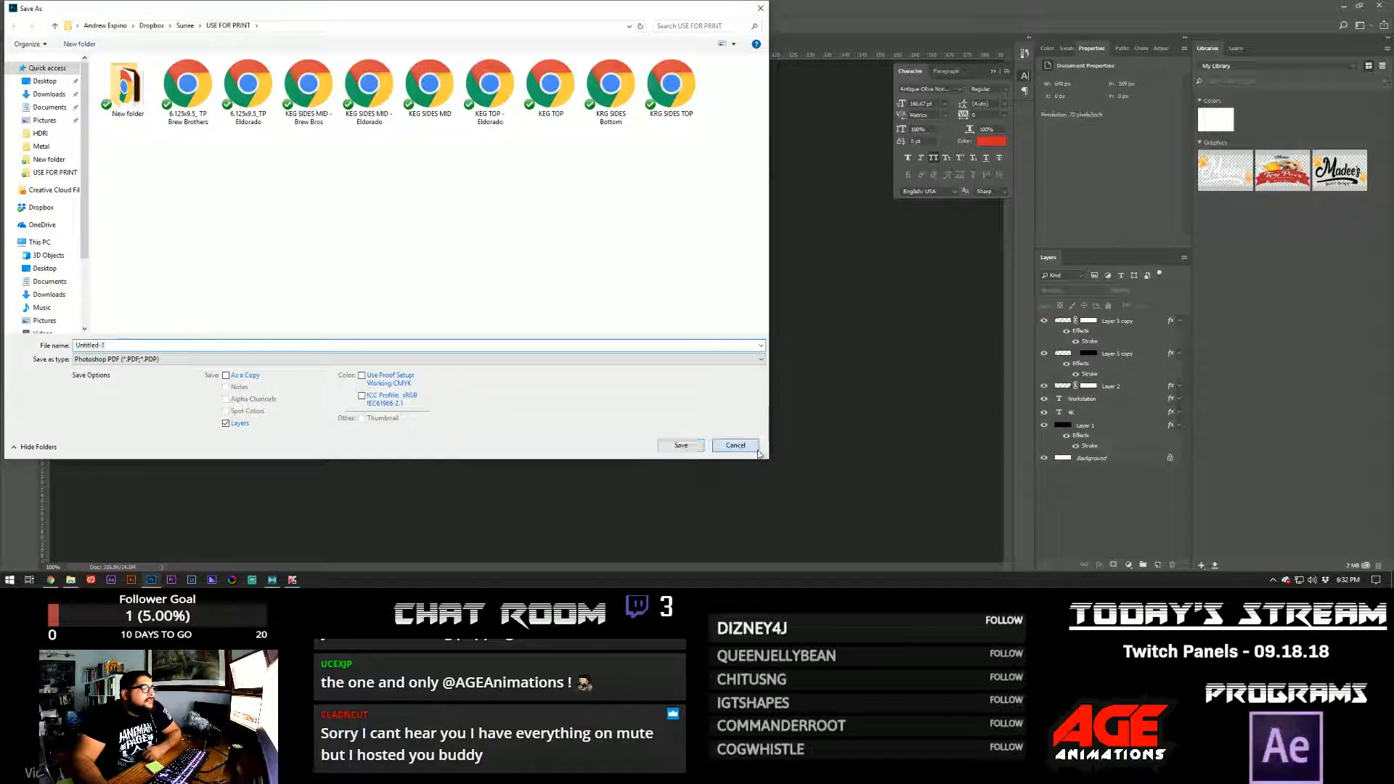
{"action": "key", "text": "Escape"}
{"action": "left_click", "coordinate": [30, 6]}
{"action": "left_click", "coordinate": [54, 128]}
{"action": "scroll", "coordinate": [52, 292], "scroll_direction": "down", "scroll_amount": 2}
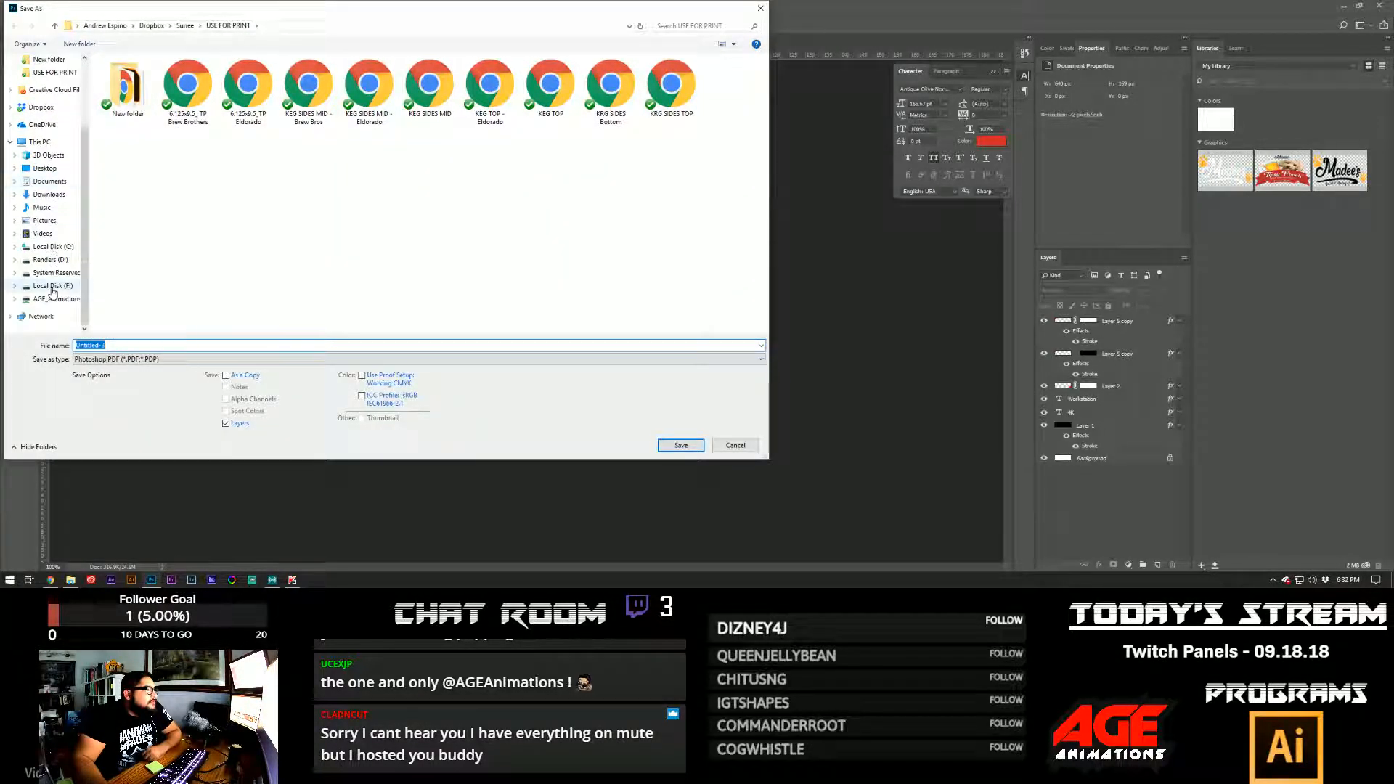
{"action": "left_click", "coordinate": [54, 301]}
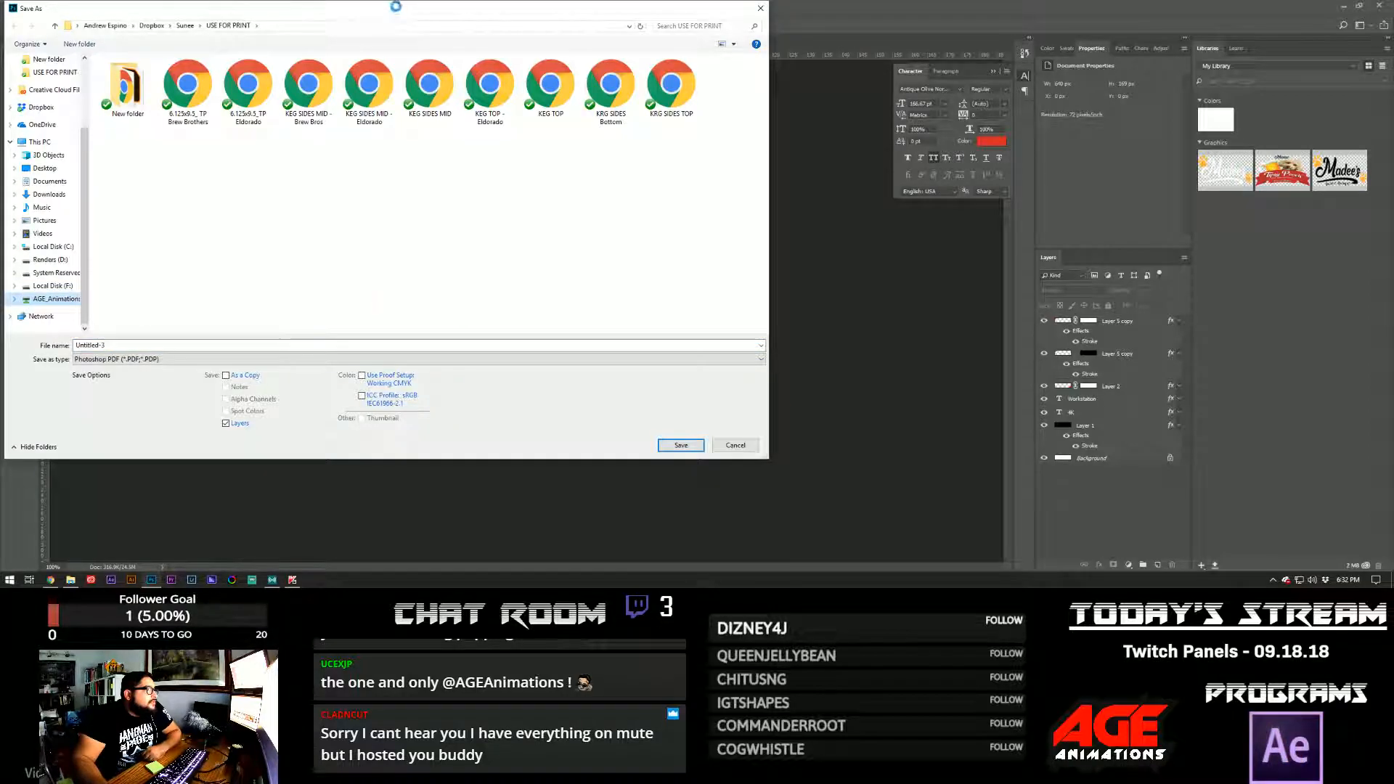
{"action": "key", "text": "Escape"}
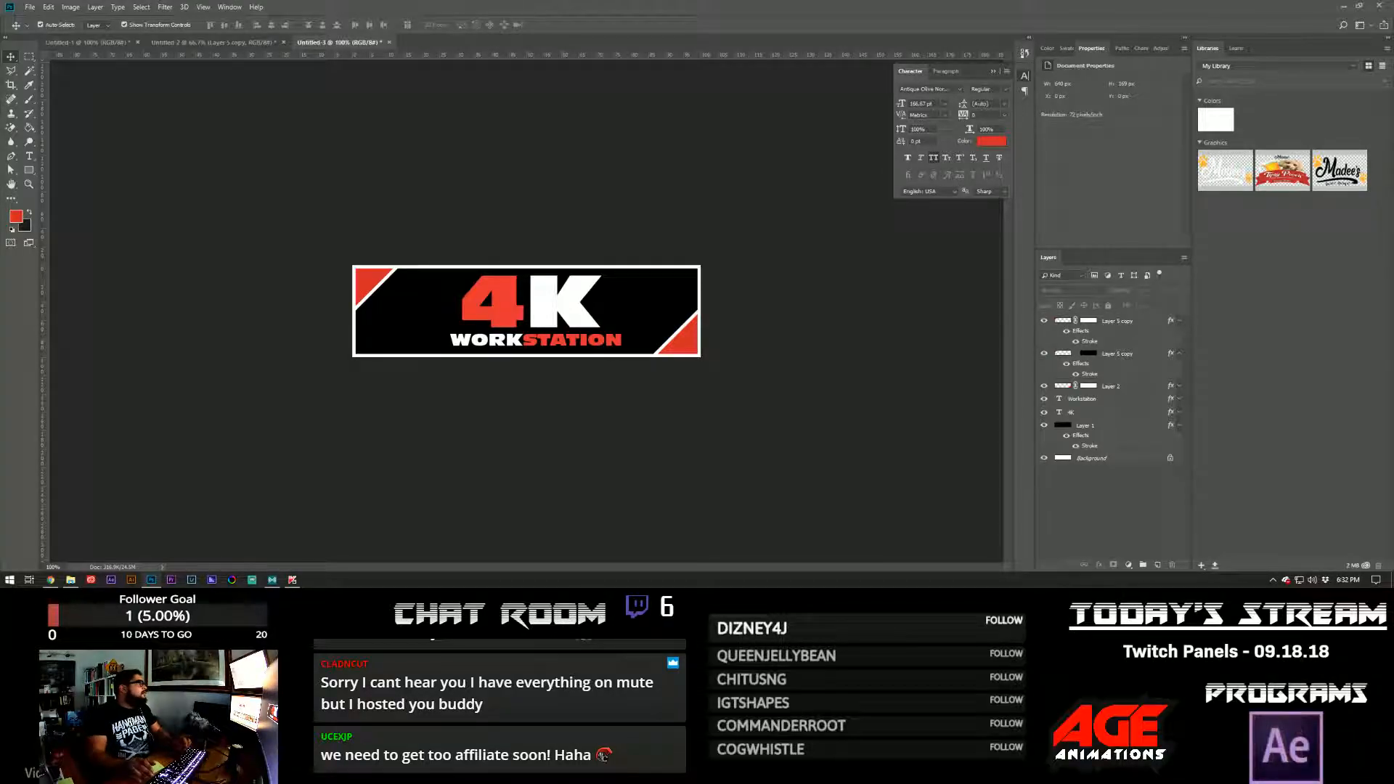
{"action": "key", "text": "Return"}
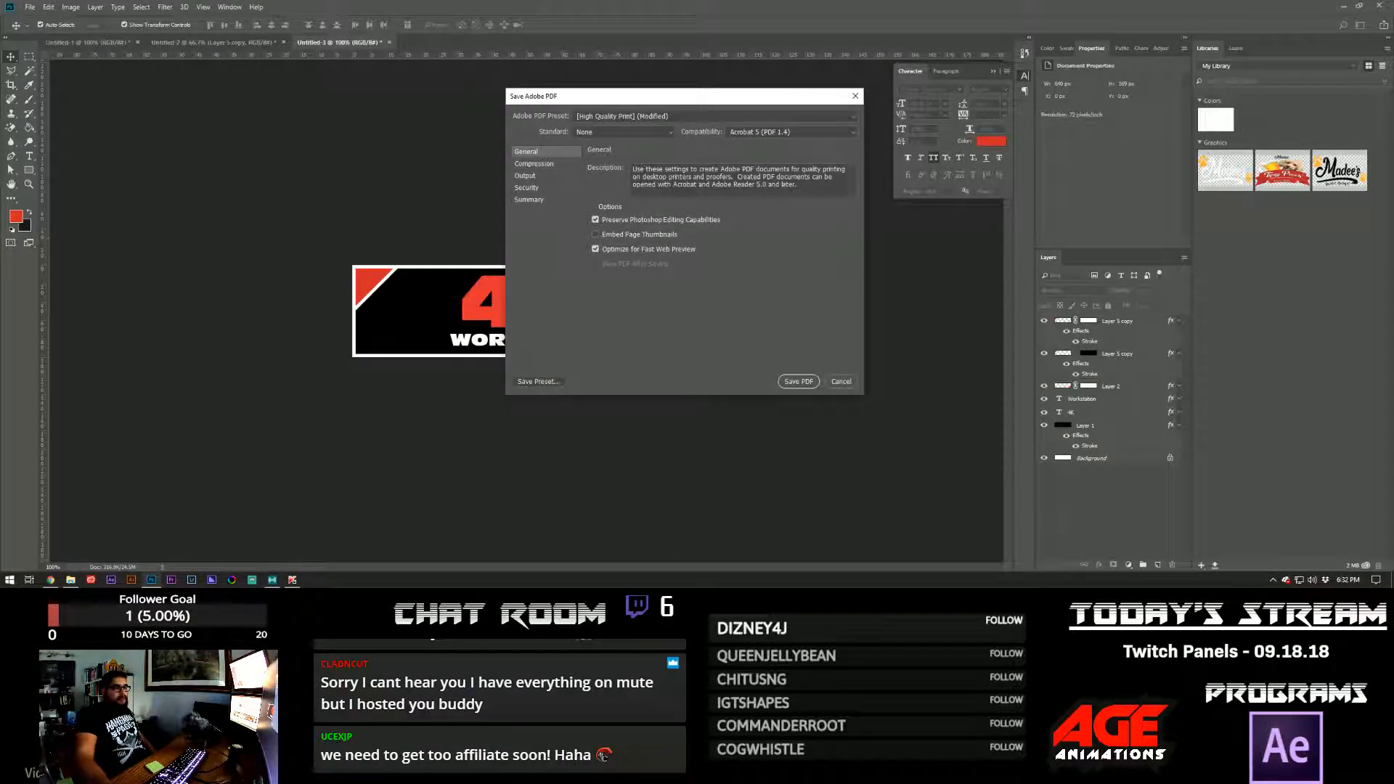
{"action": "left_click", "coordinate": [850, 381]}
- Save the header document in Photoshop format as Twitch Panel Template 640x169.psd
{"action": "left_click", "coordinate": [30, 6]}
{"action": "left_click", "coordinate": [64, 129]}
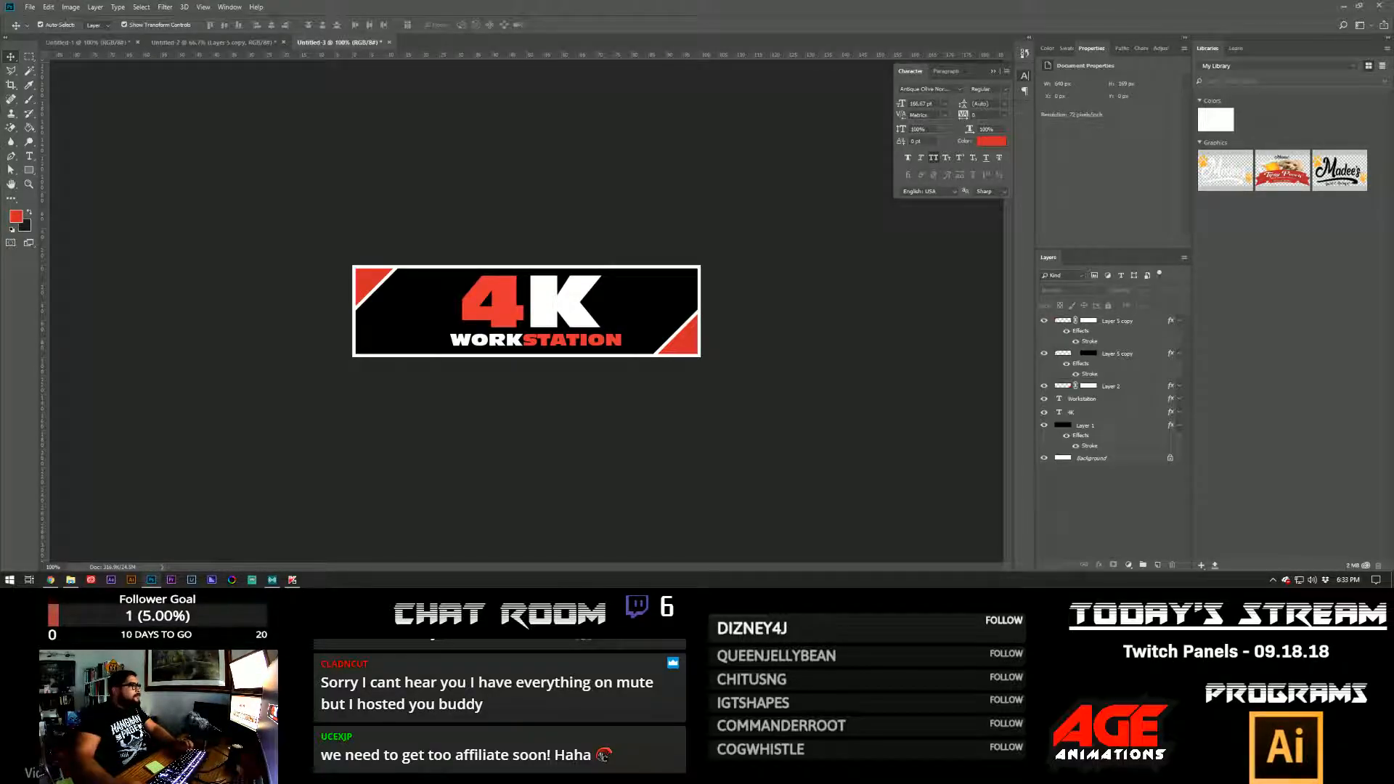
{"action": "key", "text": "Return"}
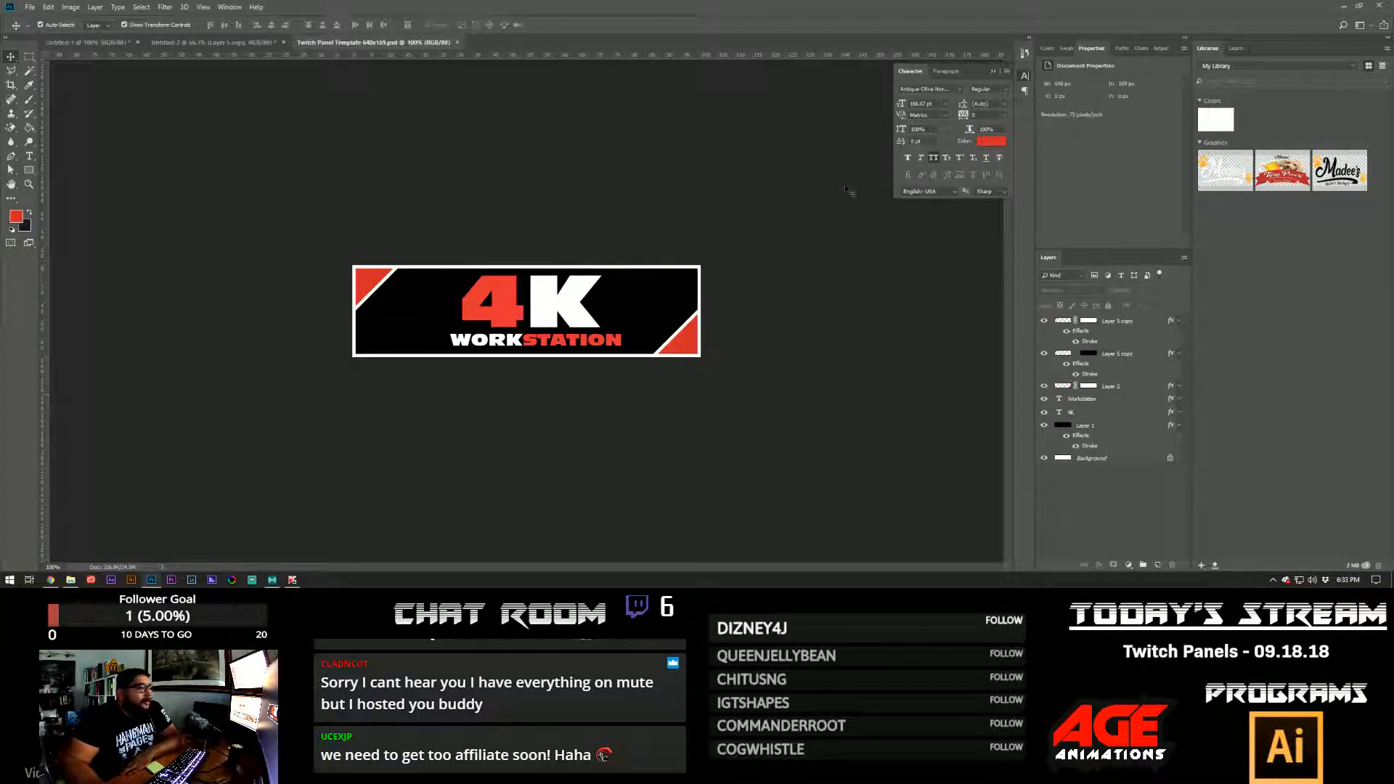
- Open the layer style settings of the black header rectangle
{"action": "left_click", "coordinate": [688, 290]}
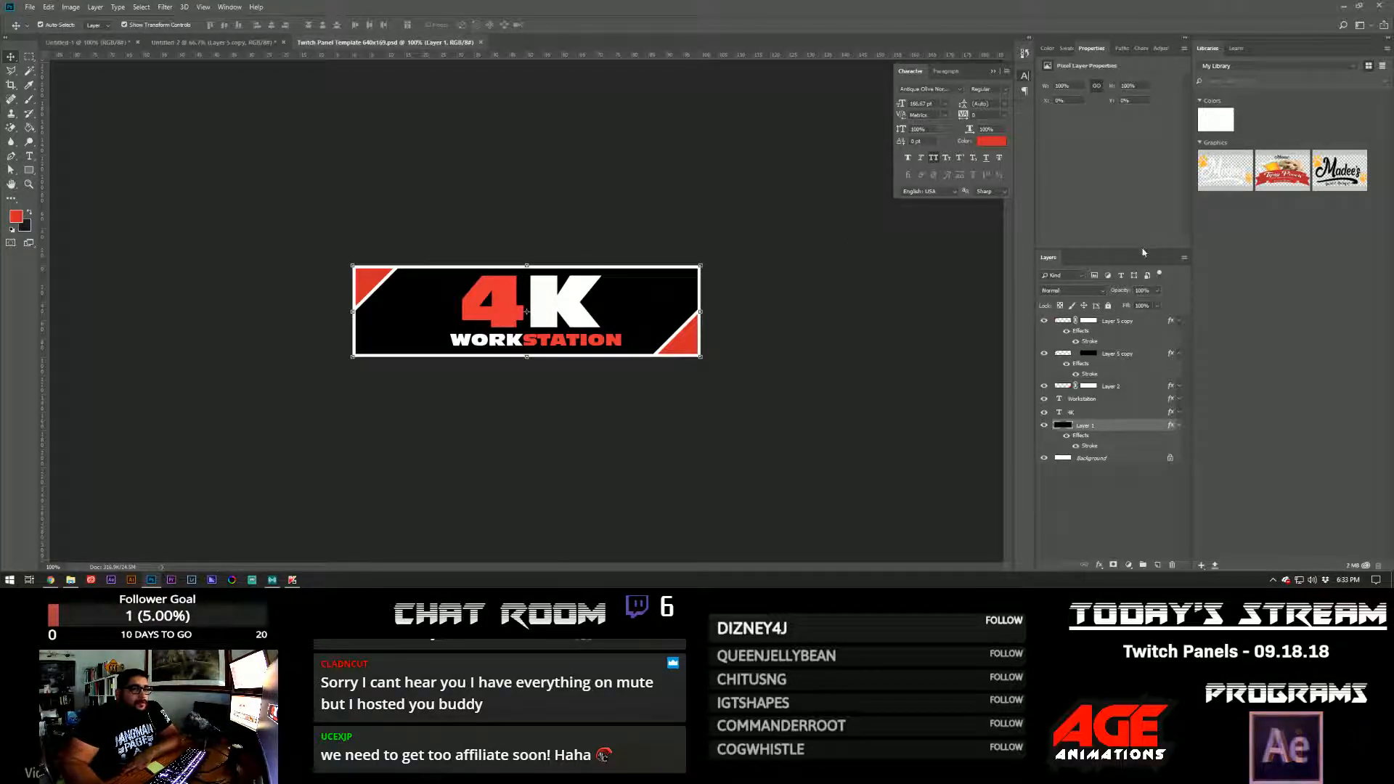
{"action": "left_click", "coordinate": [1099, 356]}
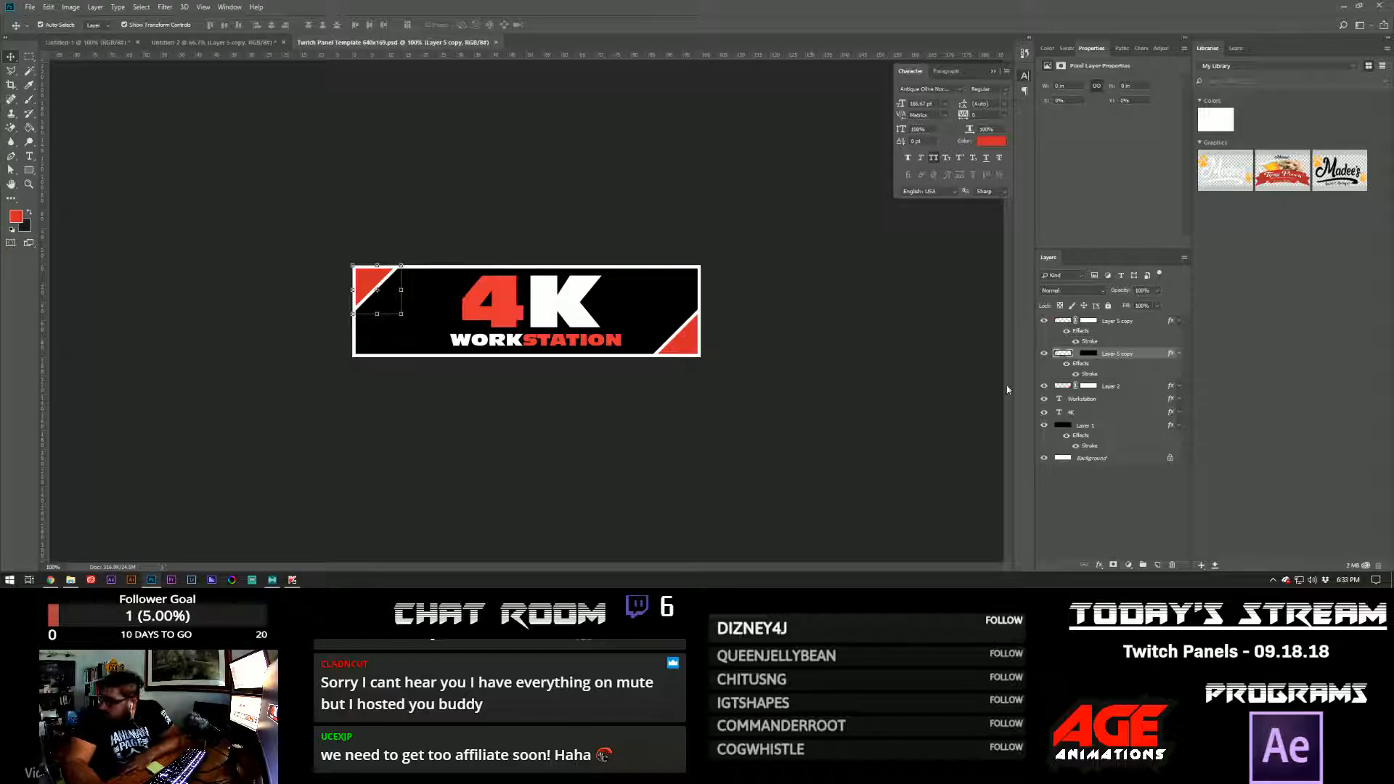
{"action": "left_click", "coordinate": [1140, 428]}
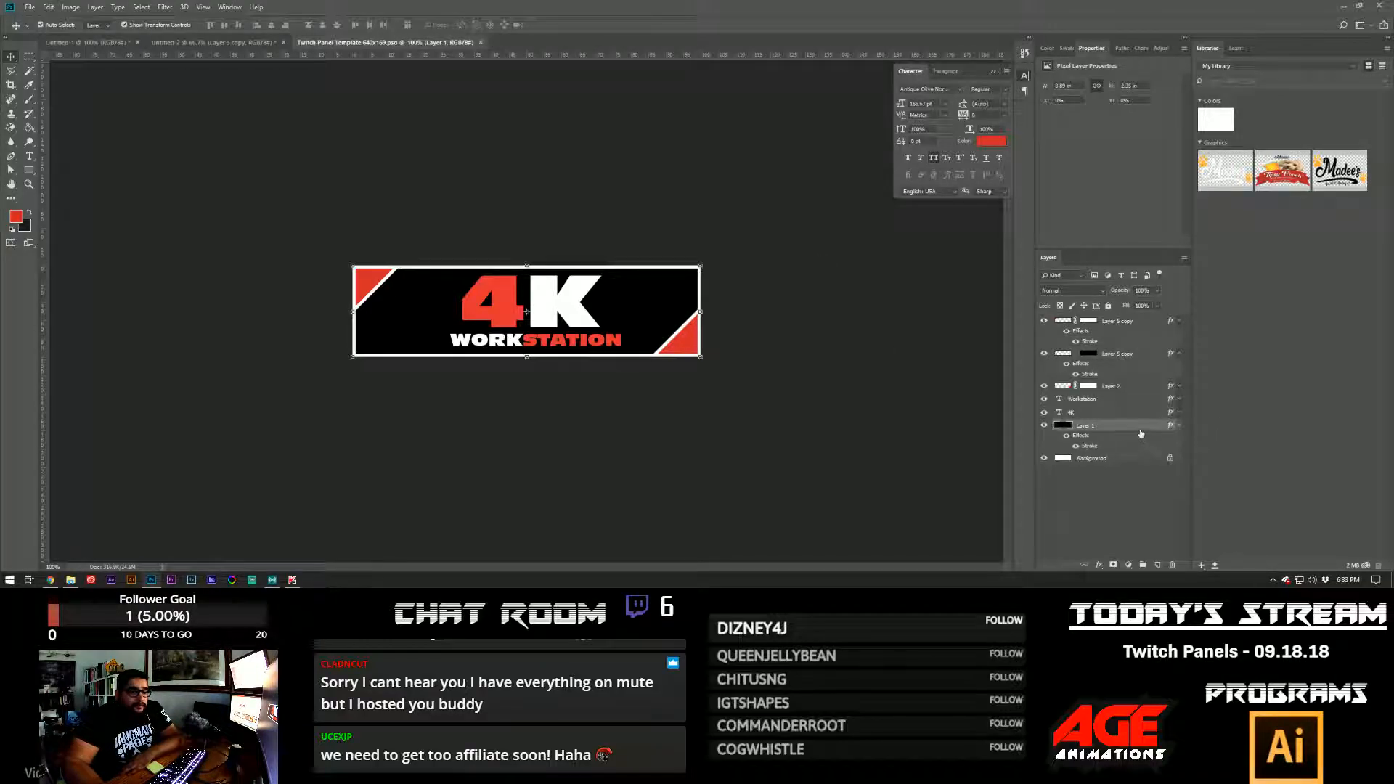
{"action": "double_click", "coordinate": [1140, 431]}
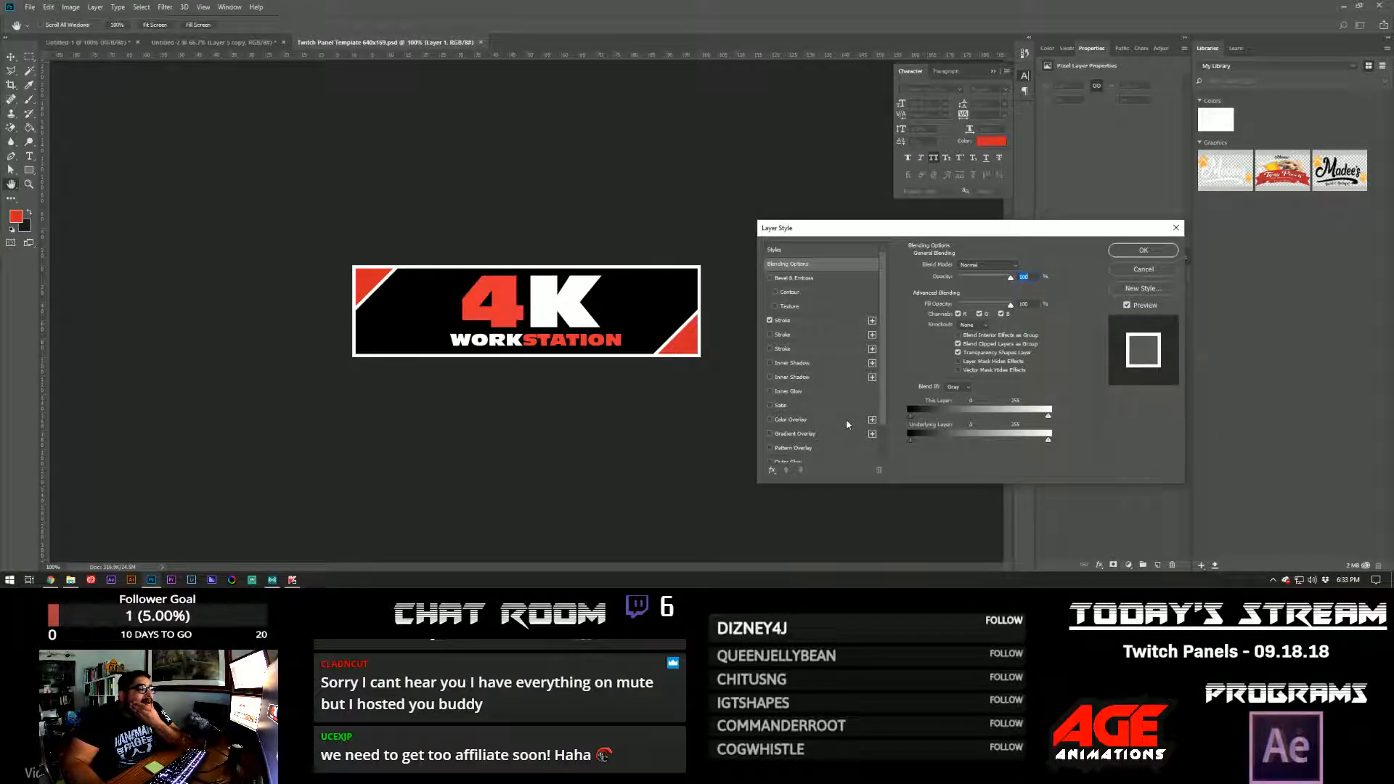
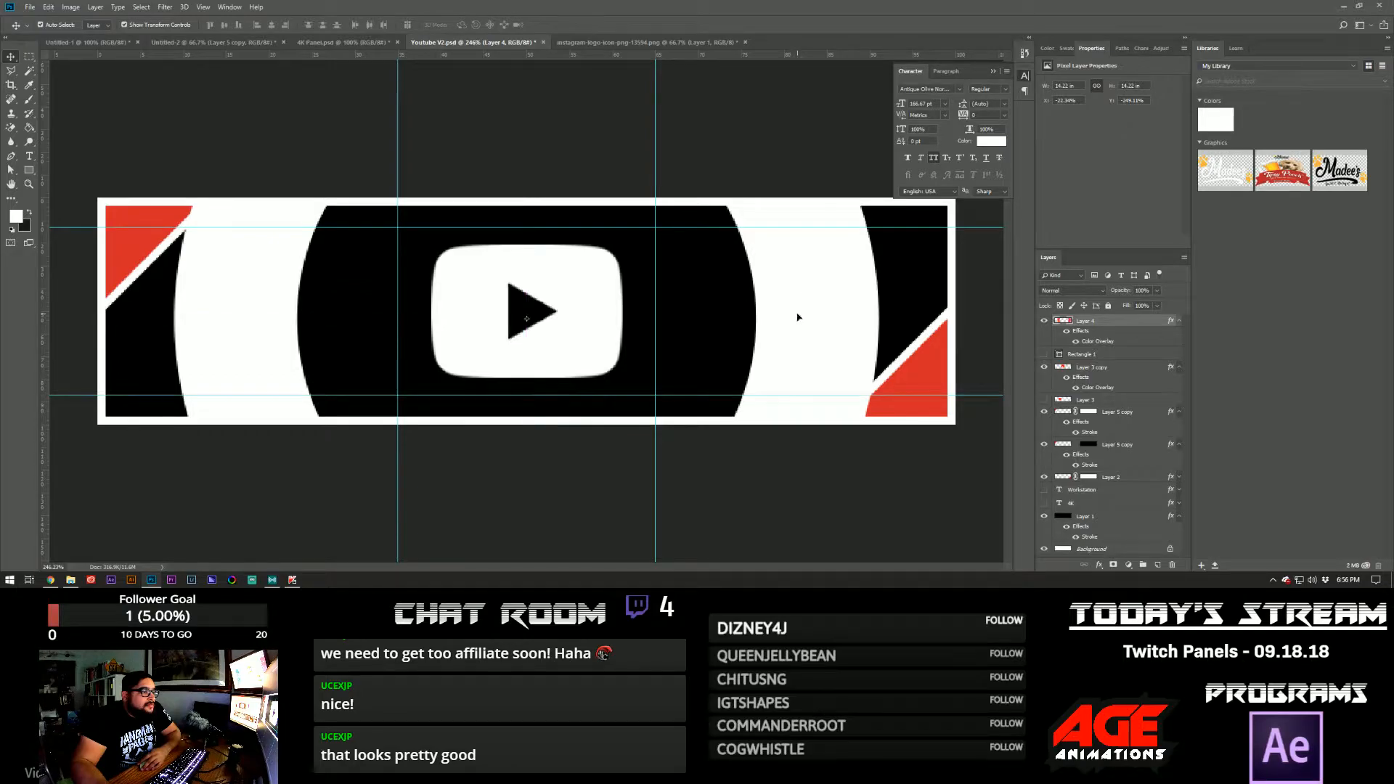
- Scale the Instagram logo to 12% centred in the panel, and hide the YouTube logo layer
{"action": "key", "text": "ctrl+t"}
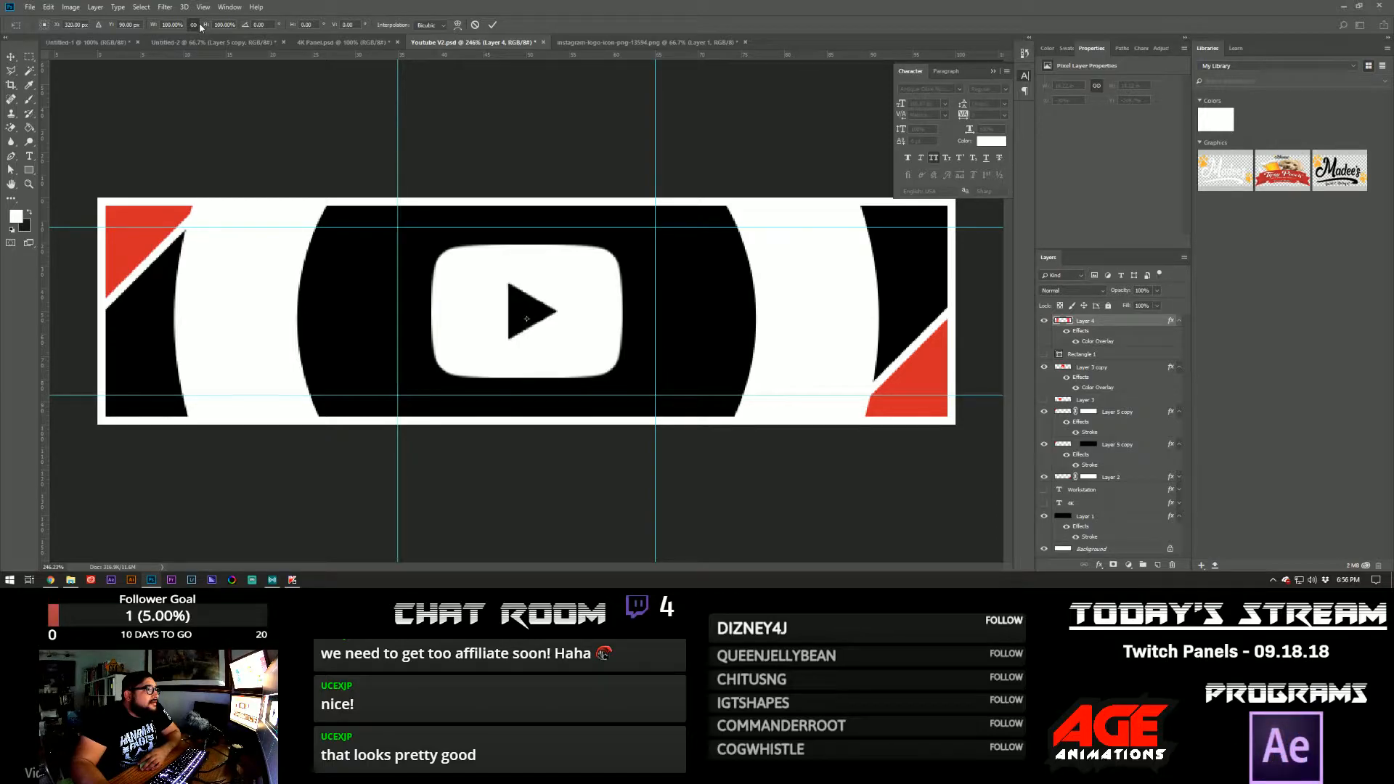
{"action": "left_click_drag", "start_coordinate": [141, 29], "coordinate": [107, 27]}
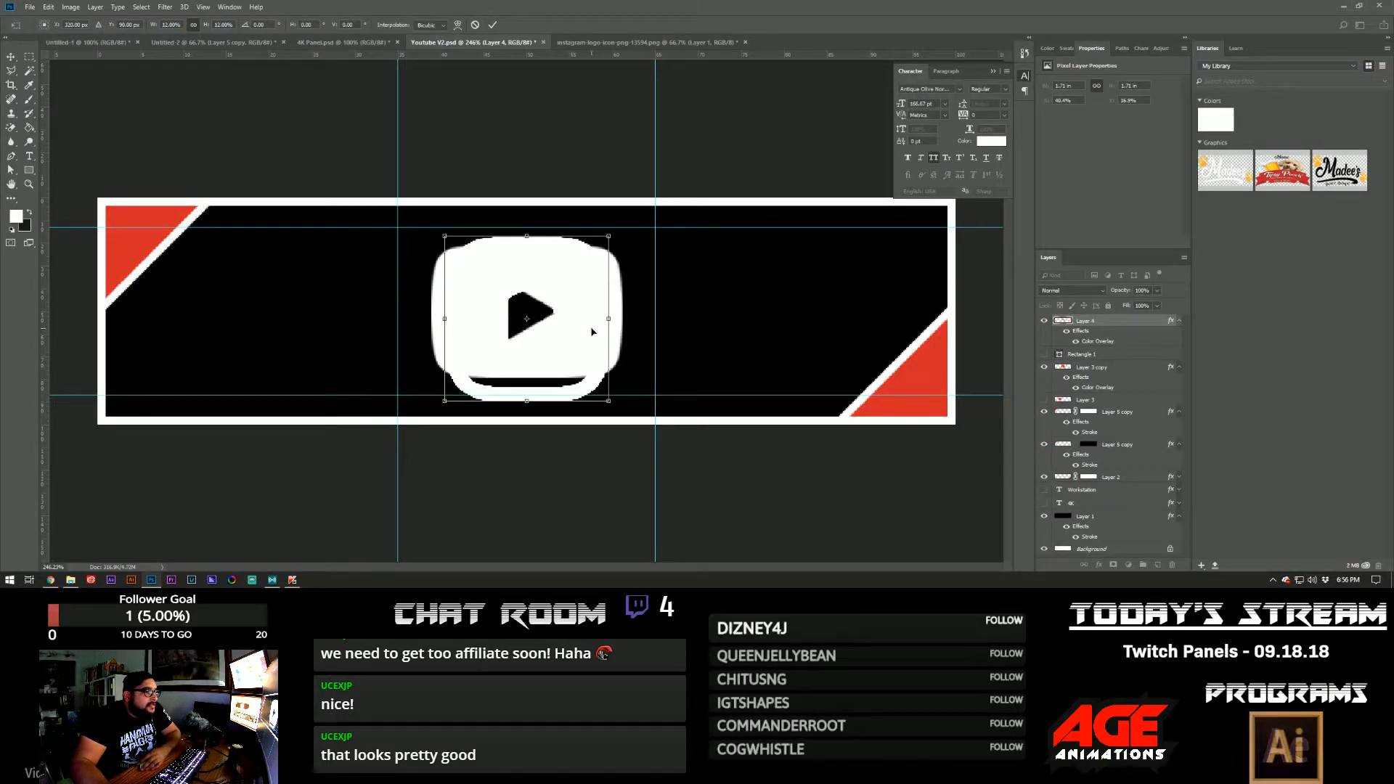
{"action": "left_click_drag", "start_coordinate": [594, 335], "coordinate": [593, 325]}
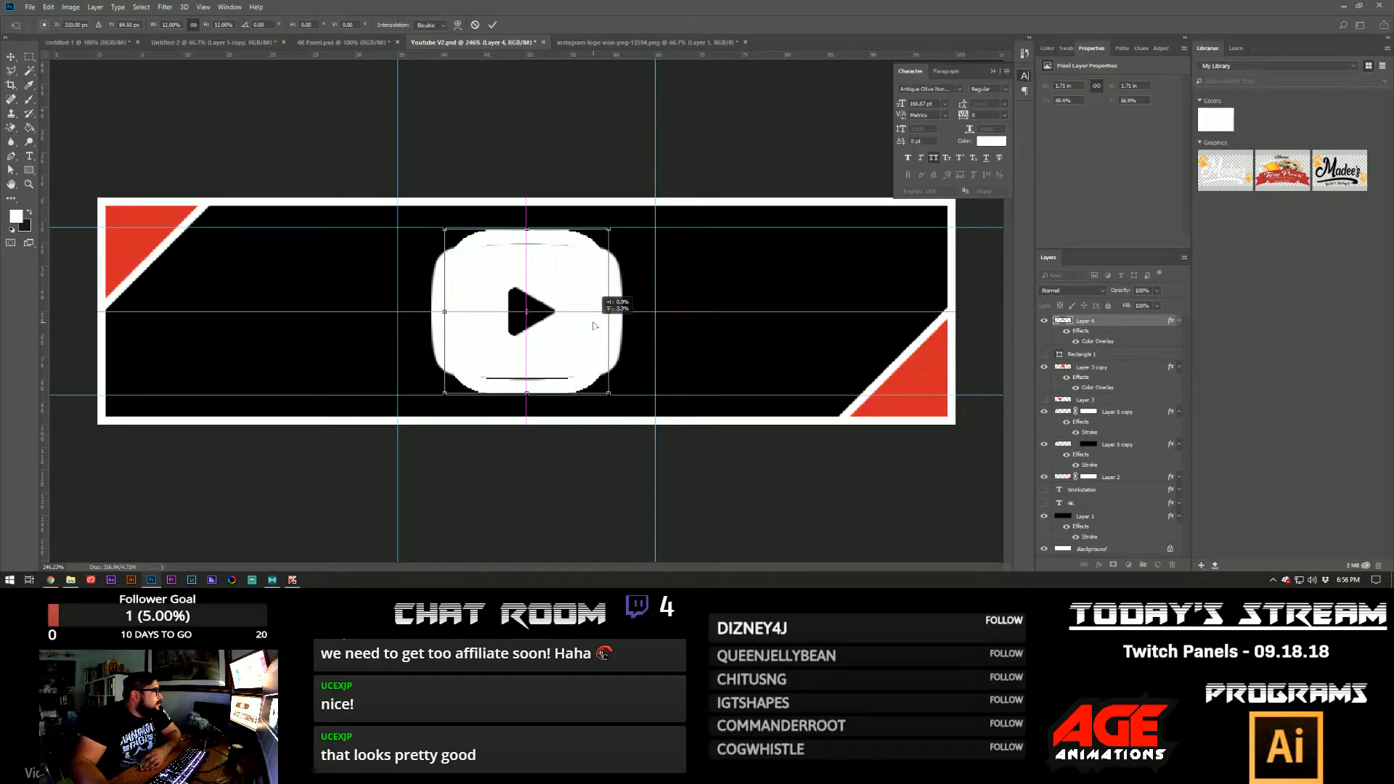
{"action": "left_click_drag", "start_coordinate": [593, 326], "coordinate": [594, 326]}
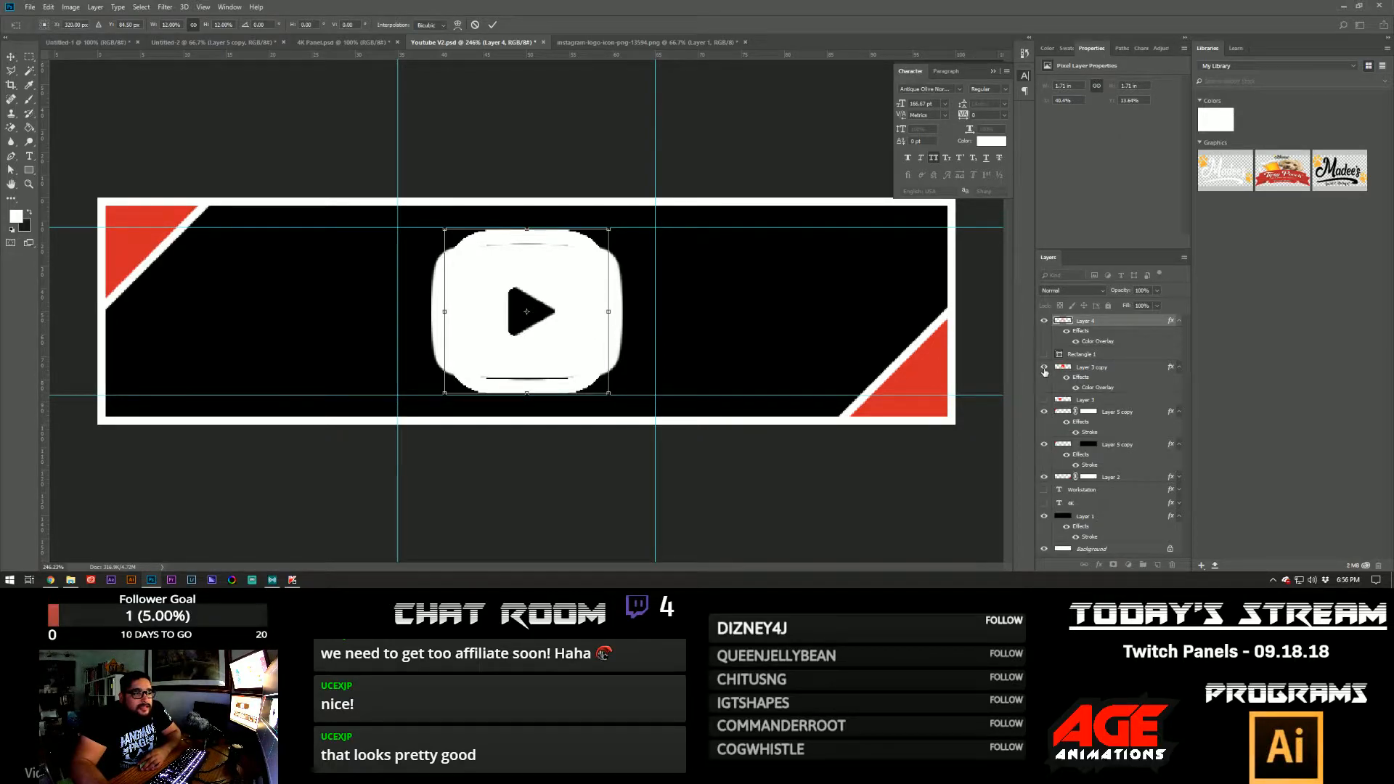
{"action": "key", "text": "Return"}
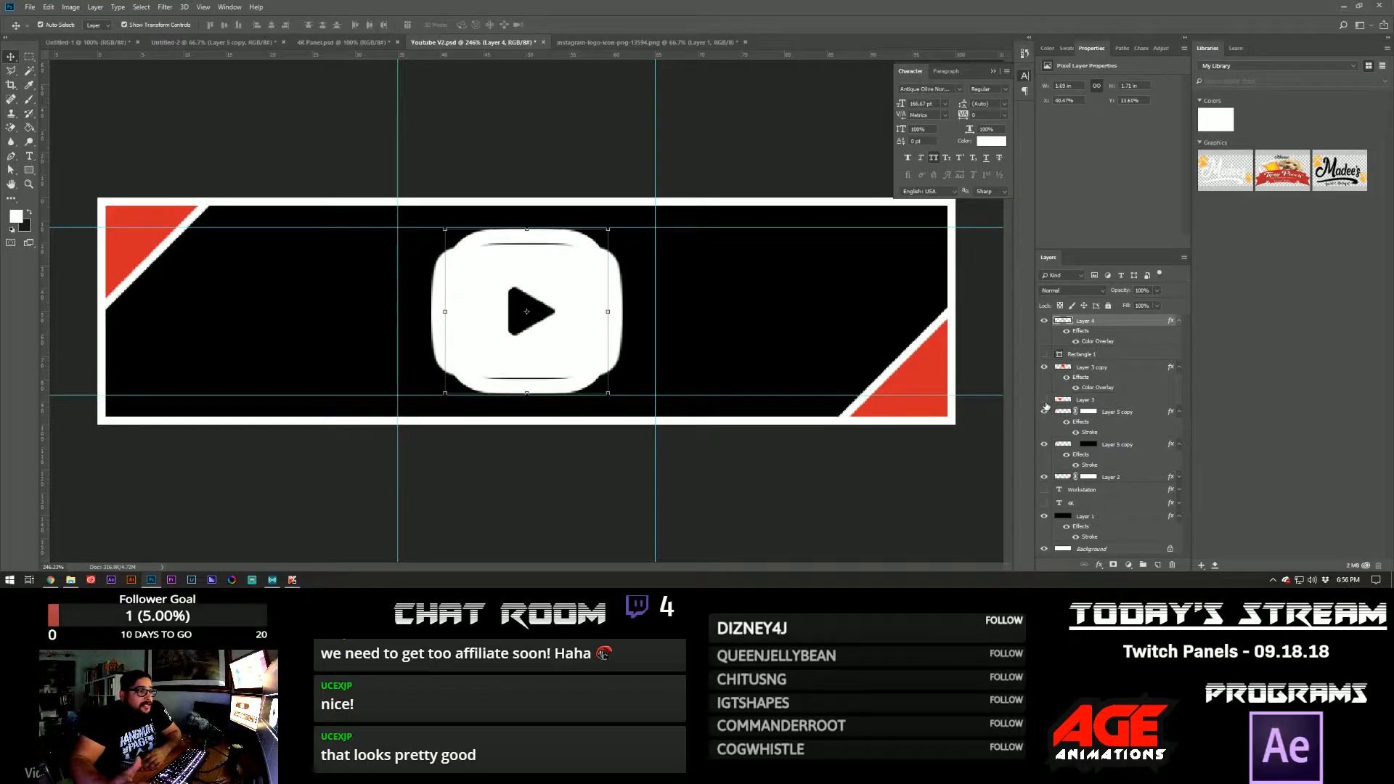
{"action": "left_click", "coordinate": [1044, 369]}
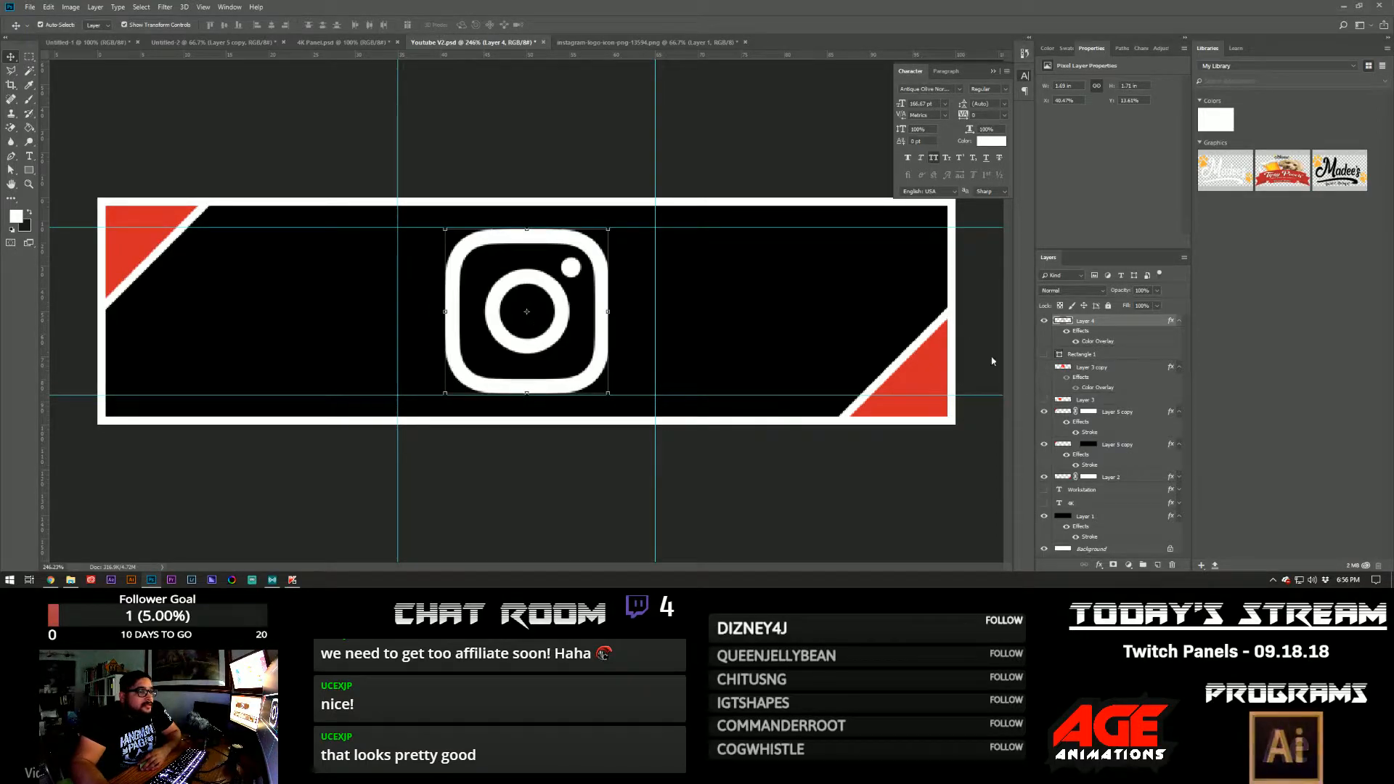
{"action": "left_click", "coordinate": [973, 317]}
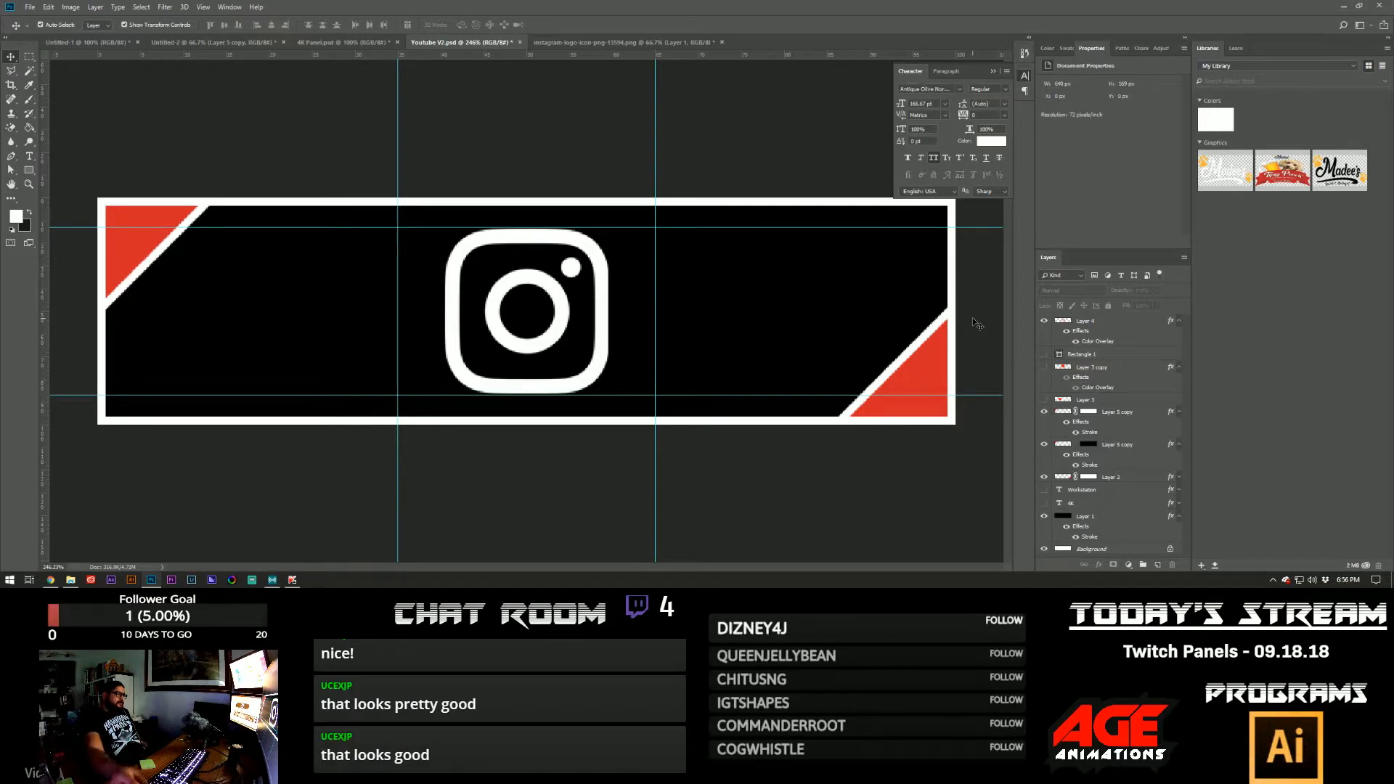
- Add the white text INSTAGRAM on a new layer directly beneath the Instagram logo layer
{"action": "left_click", "coordinate": [32, 159]}
{"action": "left_click", "coordinate": [1093, 354]}
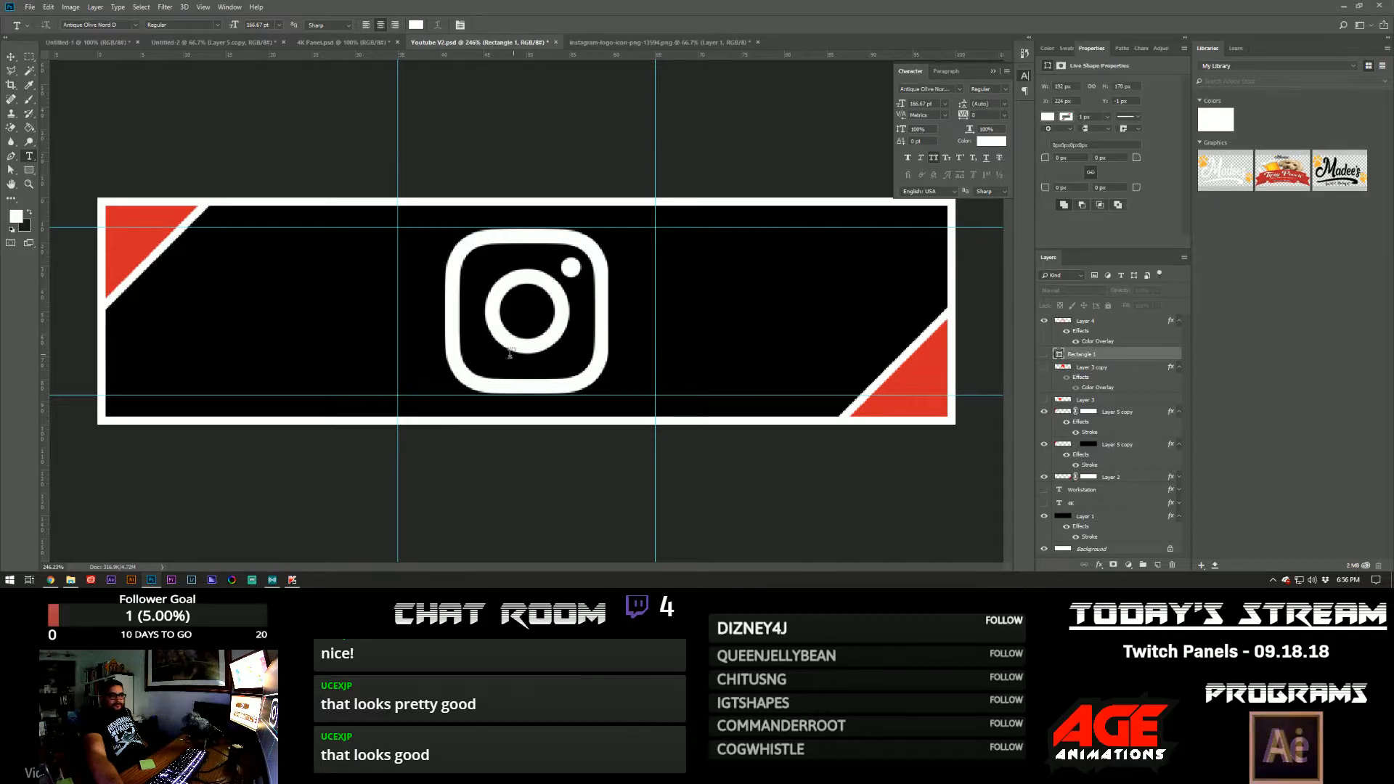
{"action": "left_click", "coordinate": [278, 328]}
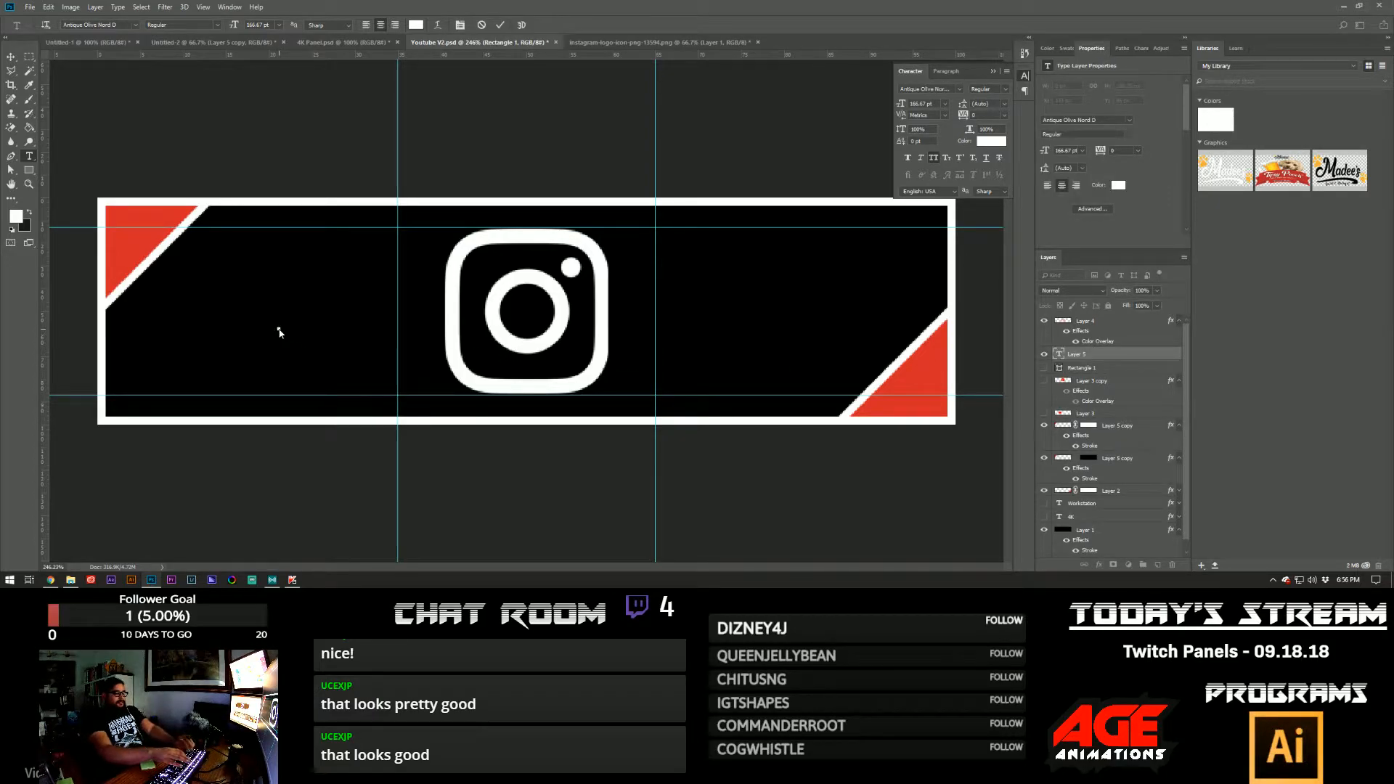
{"action": "type", "text": "INM"}
{"action": "key", "text": "BackSpace"}
{"action": "key", "text": "BackSpace"}
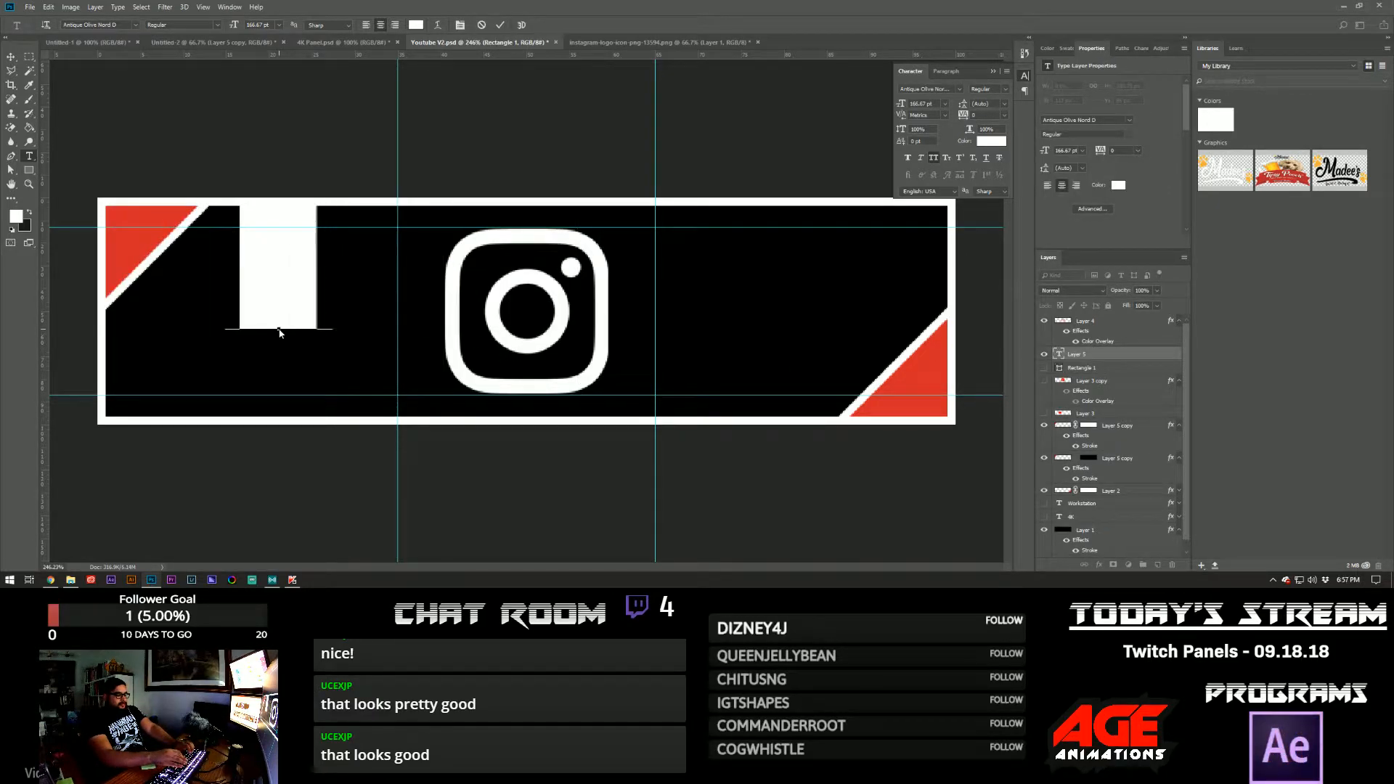
{"action": "type", "text": "NSTAG"}
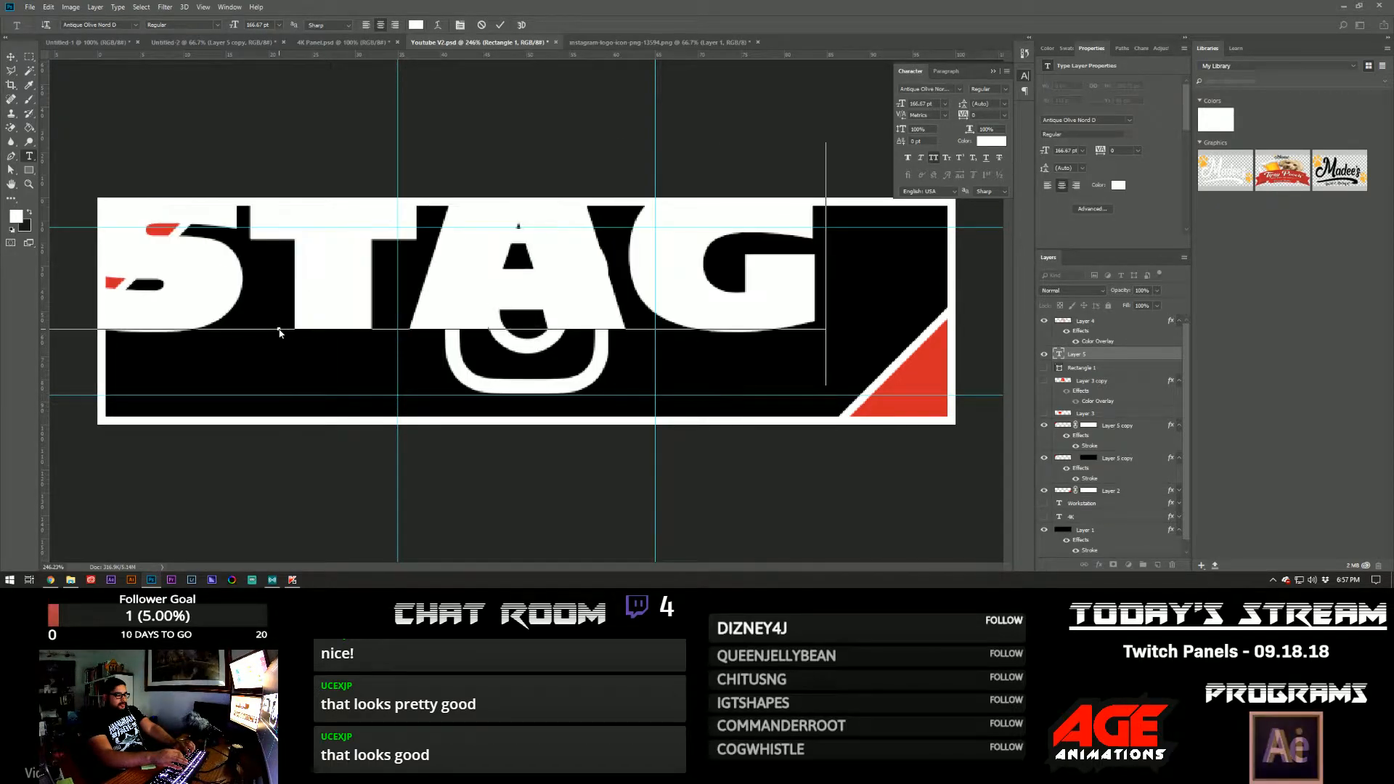
{"action": "type", "text": "RA"}
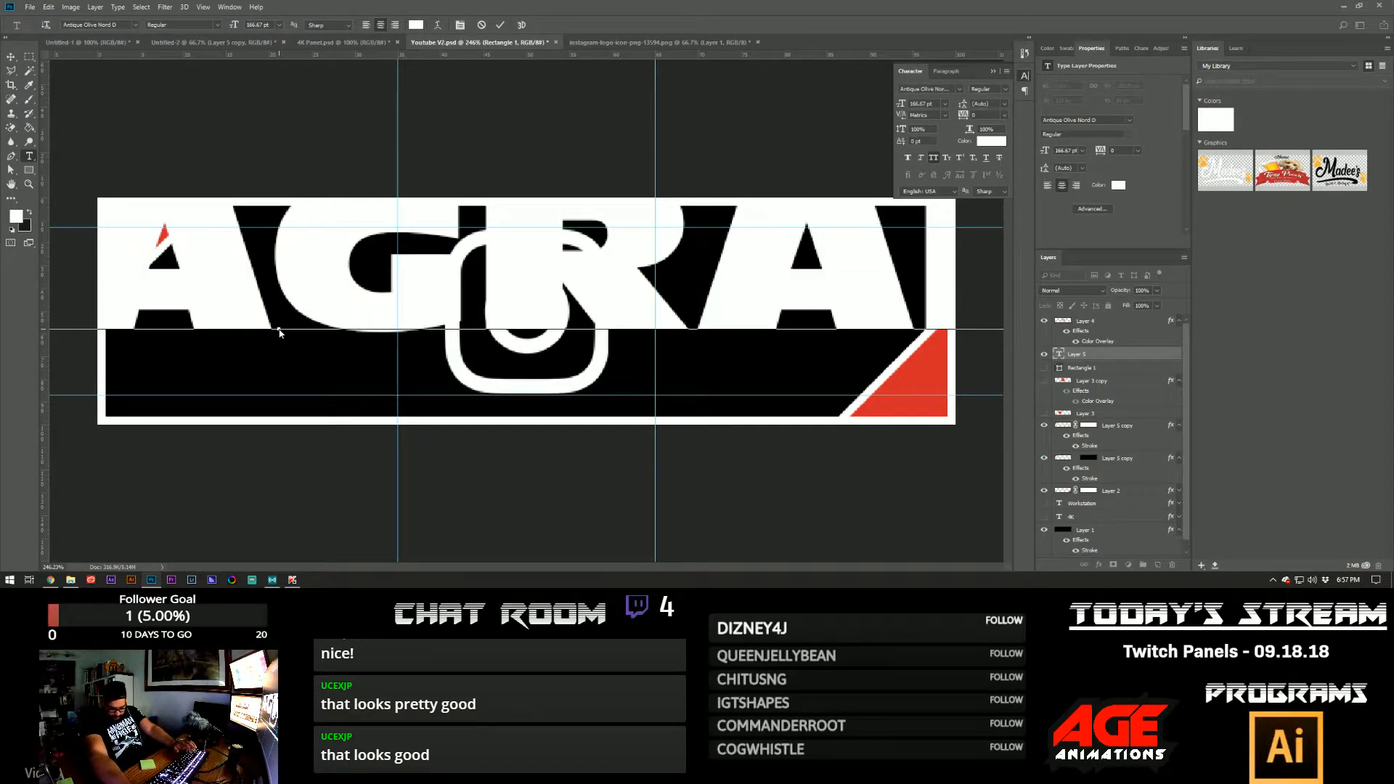
{"action": "left_click", "coordinate": [11, 57]}
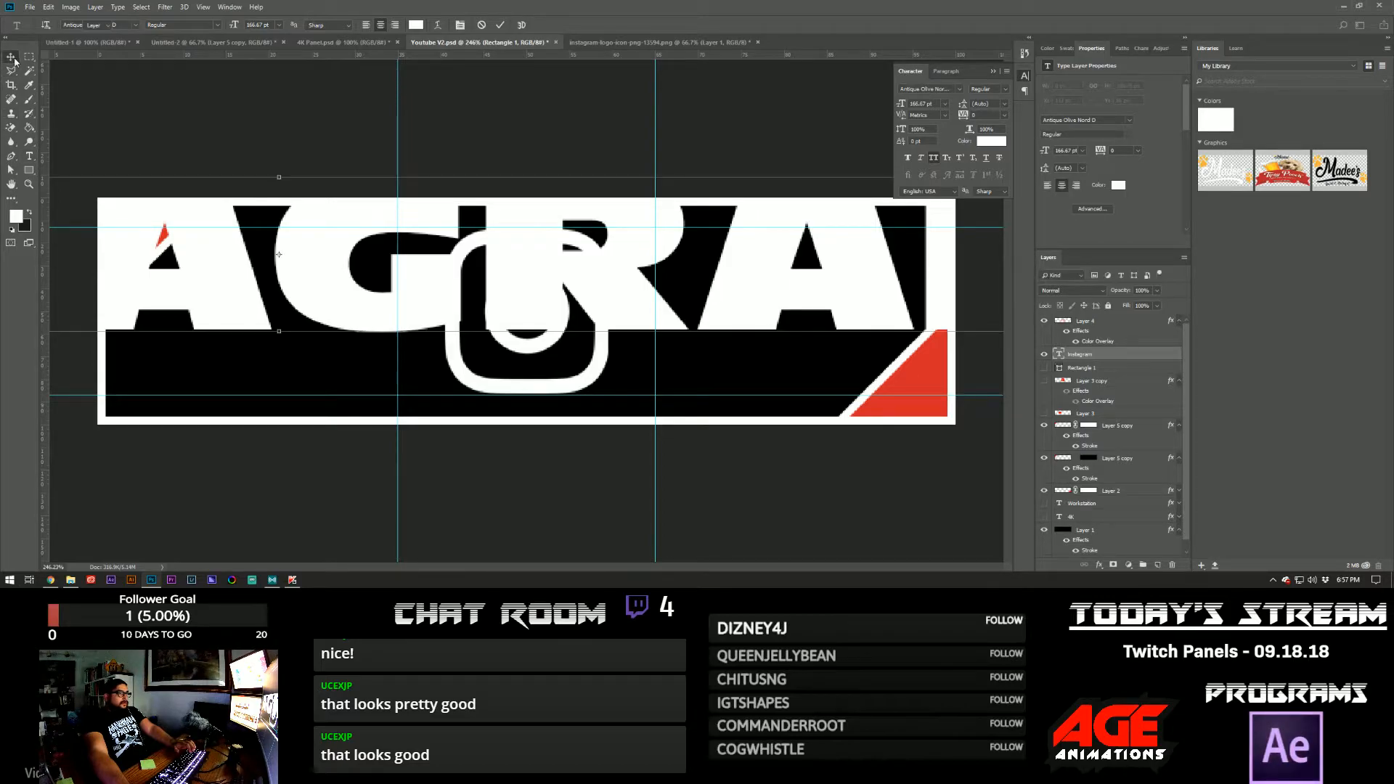
- Reduce the INSTAGRAM text to 62.67 pt and centre it in the panel behind the logo
{"action": "left_click_drag", "start_coordinate": [351, 303], "coordinate": [379, 349]}
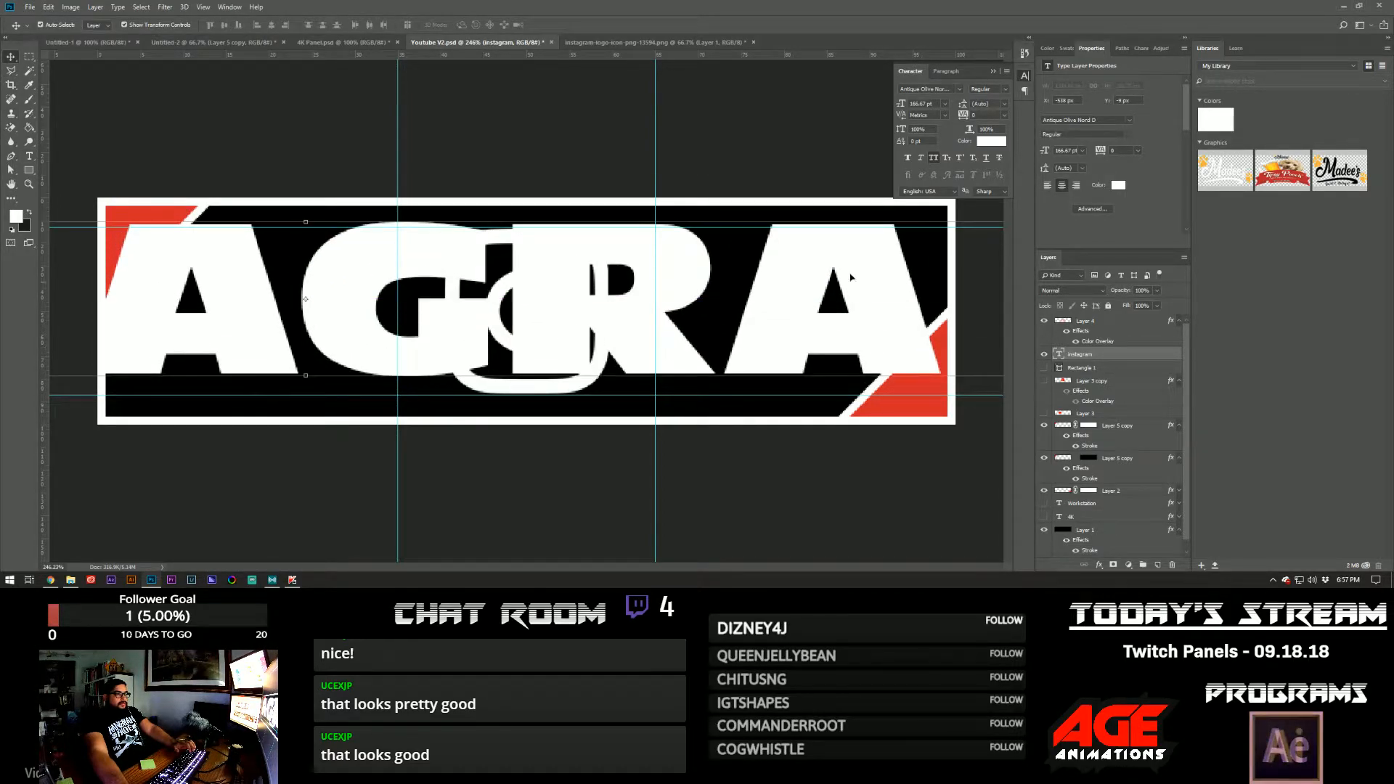
{"action": "left_click_drag", "start_coordinate": [886, 104], "coordinate": [790, 335]}
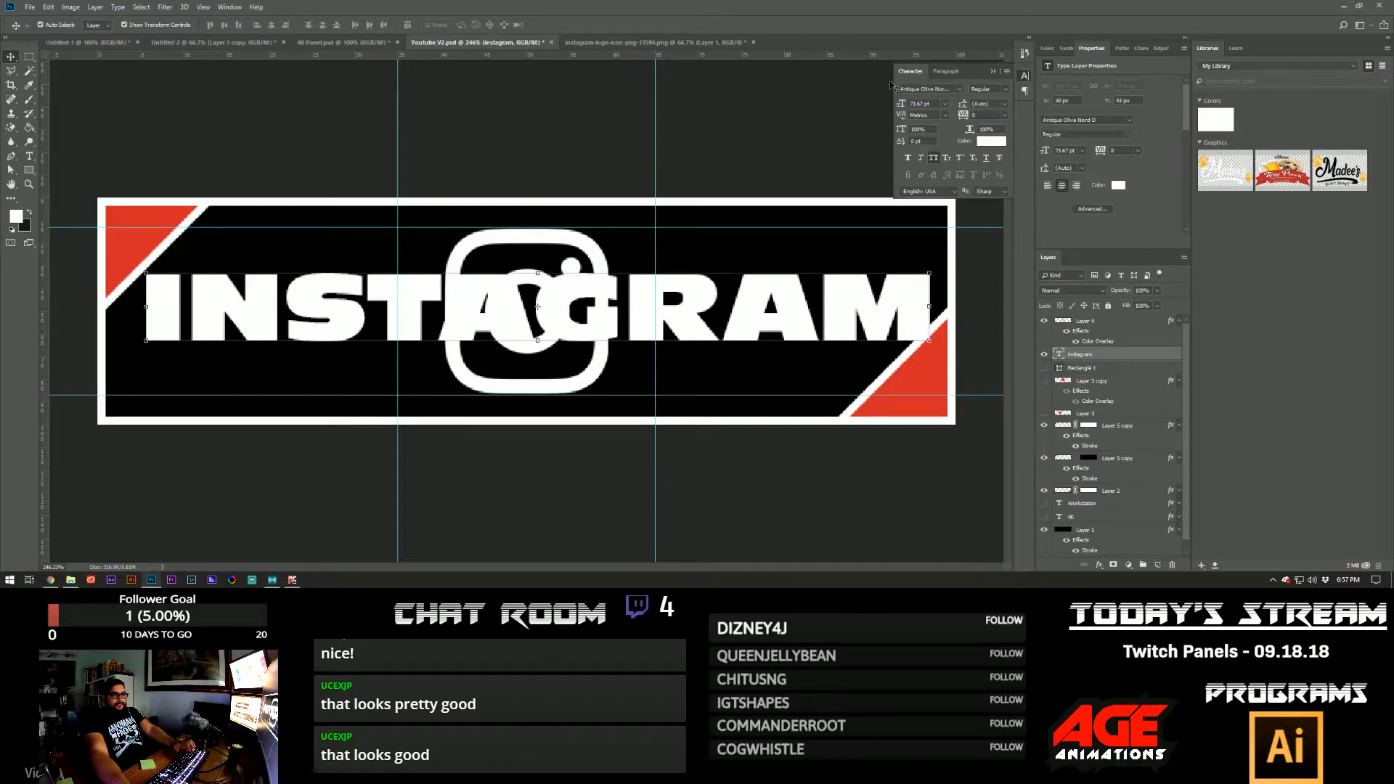
{"action": "left_click_drag", "start_coordinate": [902, 104], "coordinate": [892, 107]}
{"action": "left_click_drag", "start_coordinate": [683, 328], "coordinate": [661, 334]}
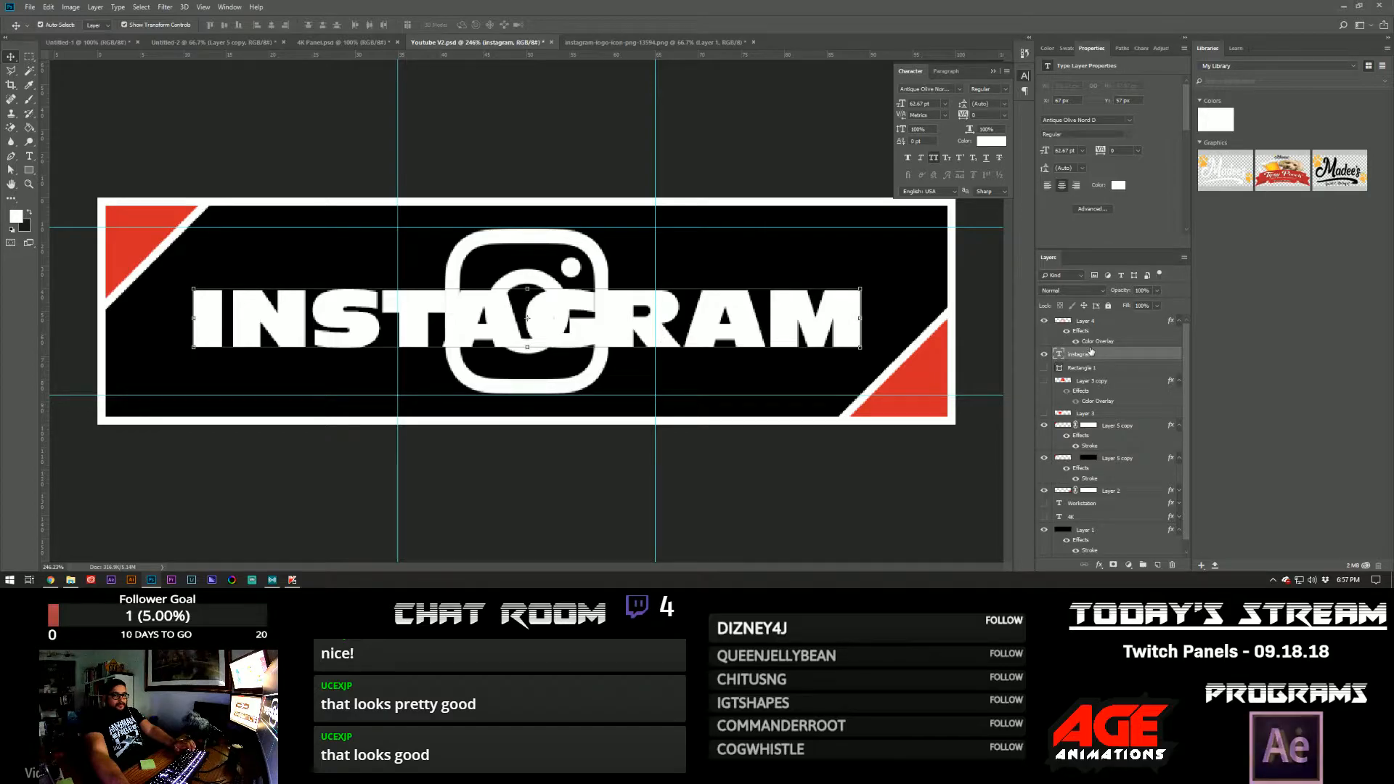
- Recolour the INSTAGRAM text with the red of the corner triangles
{"action": "left_click", "coordinate": [1004, 142]}
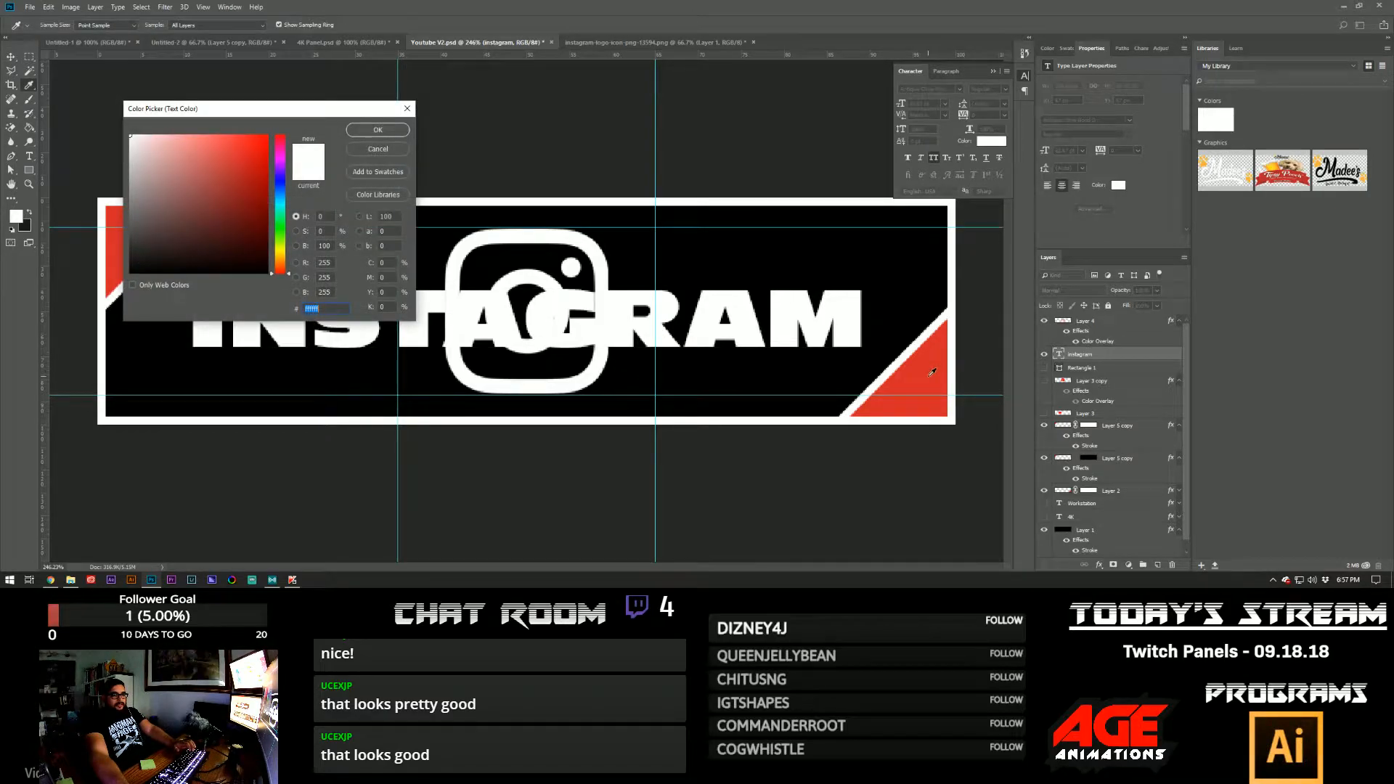
{"action": "left_click", "coordinate": [241, 158]}
{"action": "left_click", "coordinate": [360, 135]}
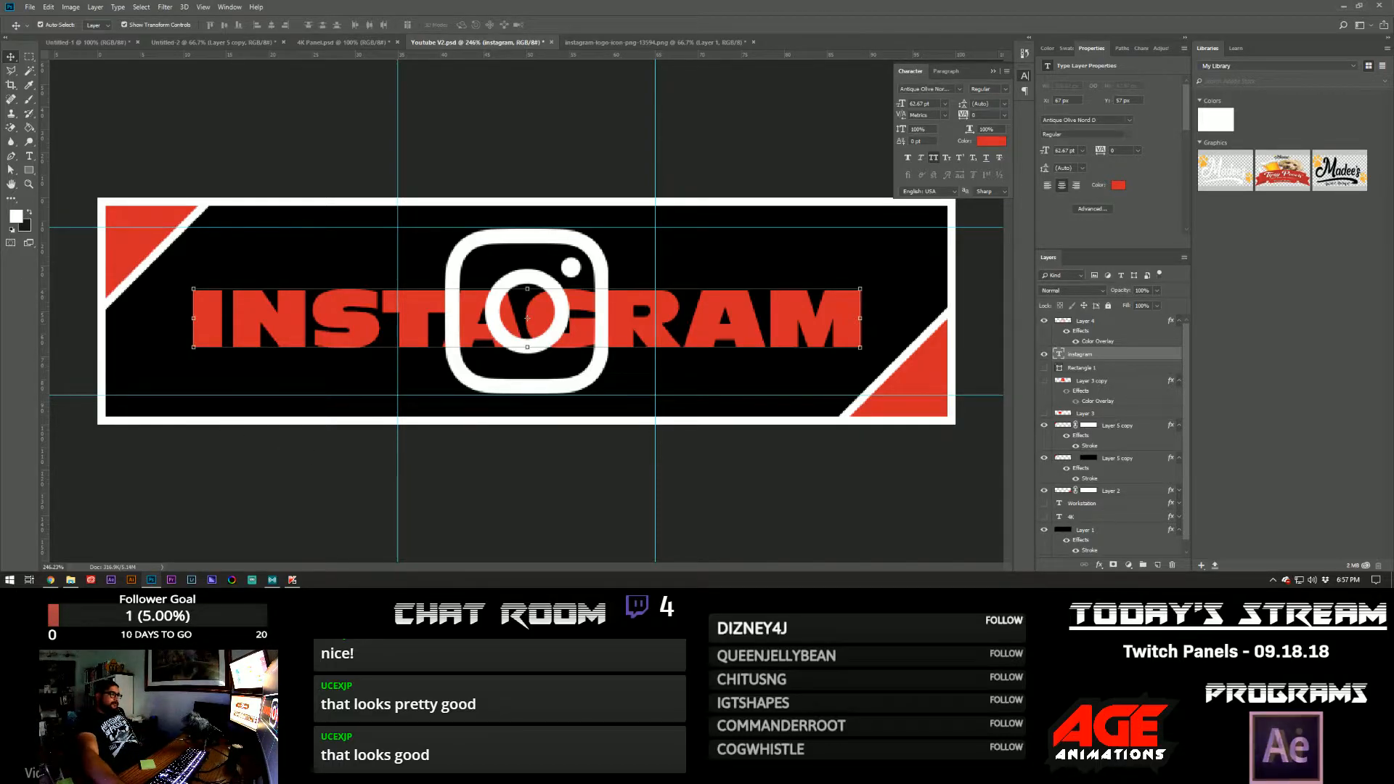
- Try the Komika Axis font on the INSTAGRAM text
{"action": "key", "text": "z"}
{"action": "left_click_drag", "start_coordinate": [549, 356], "coordinate": [500, 355]}
{"action": "key", "text": "v"}
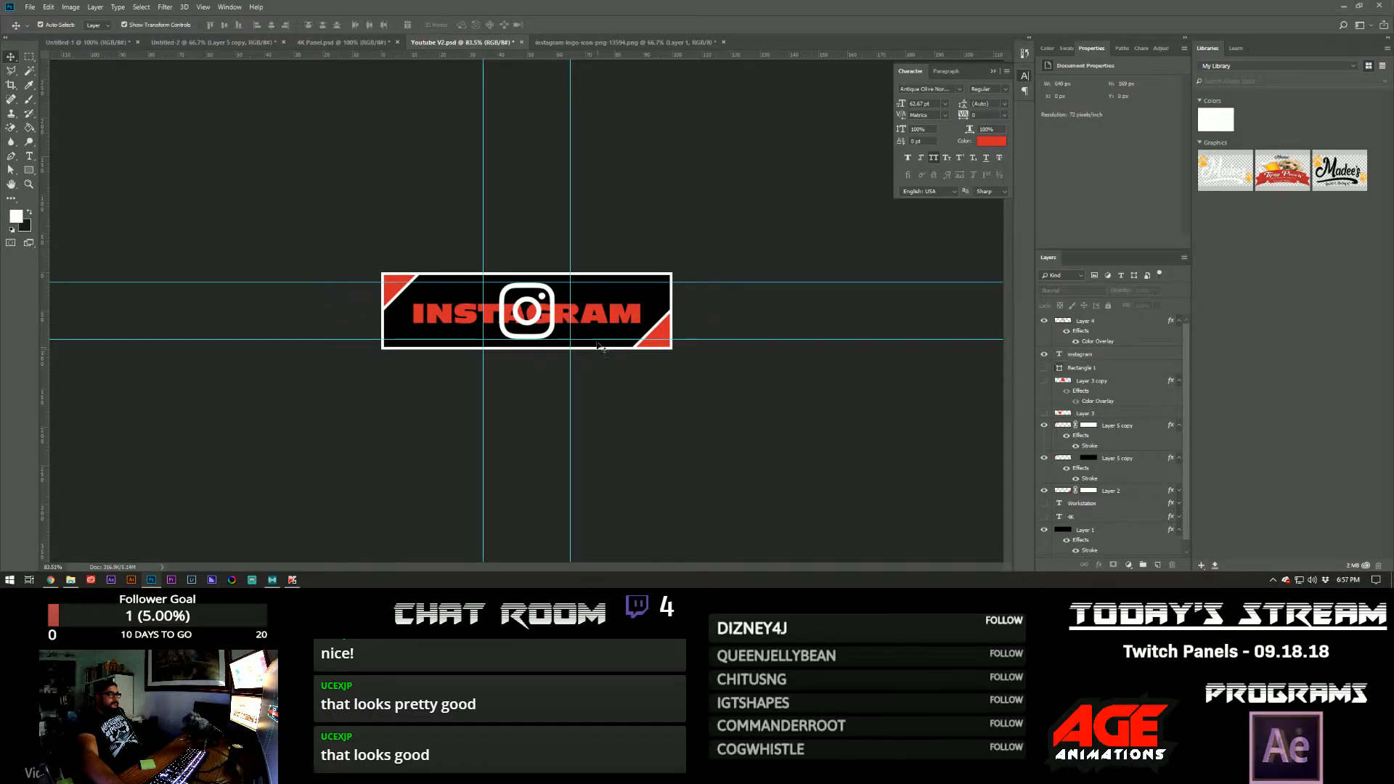
{"action": "left_click", "coordinate": [957, 89]}
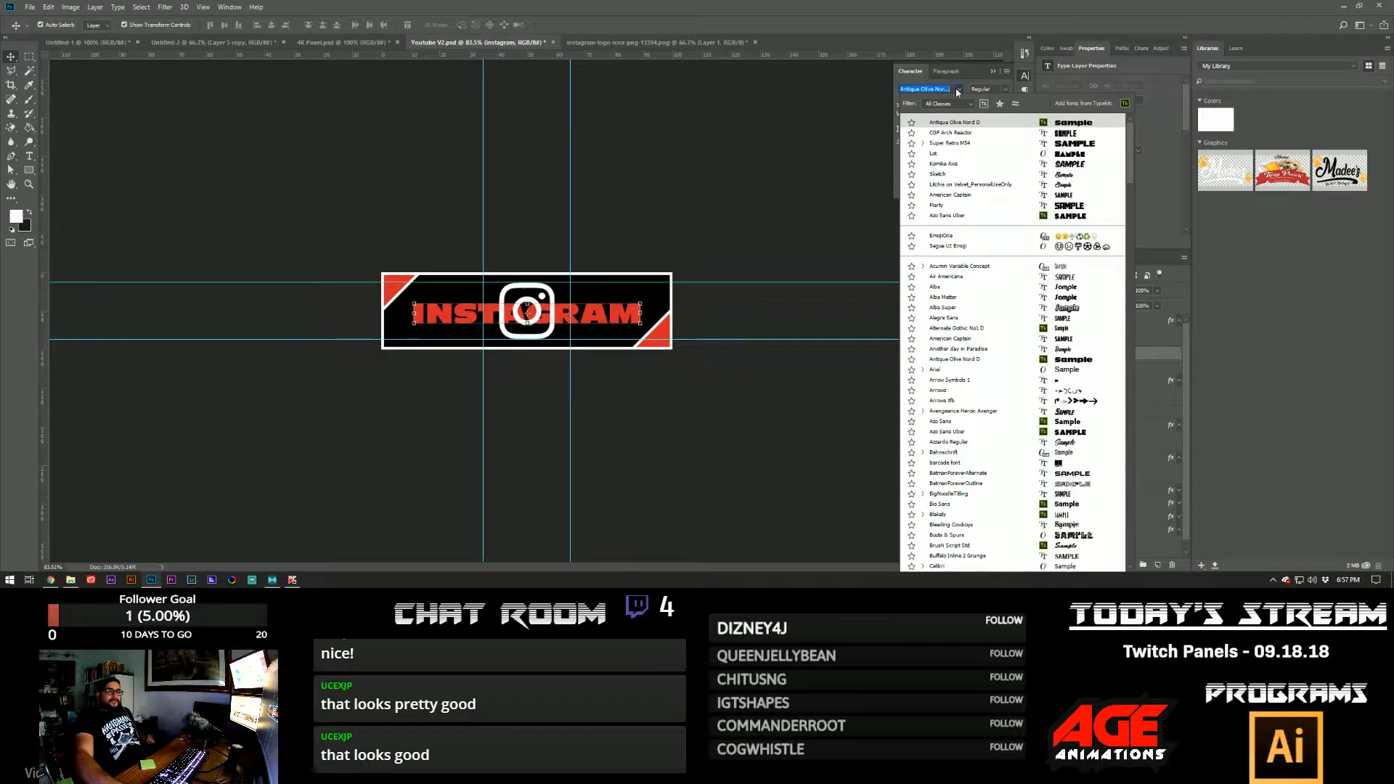
{"action": "key", "text": "Down"}
{"action": "key", "text": "Down"}
{"action": "key", "text": "Down"}
{"action": "key", "text": "Down"}
{"action": "key", "text": "Down"}
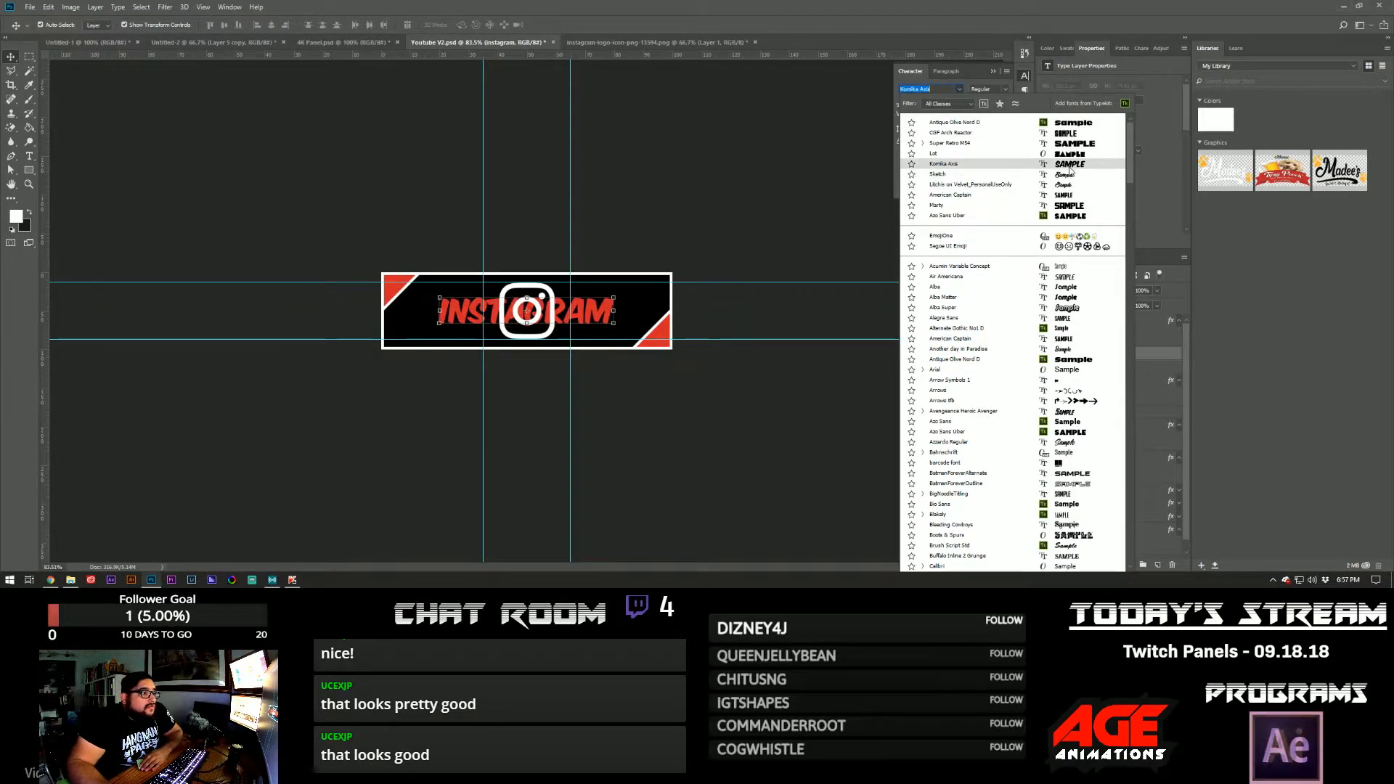
{"action": "left_click", "coordinate": [1068, 165]}
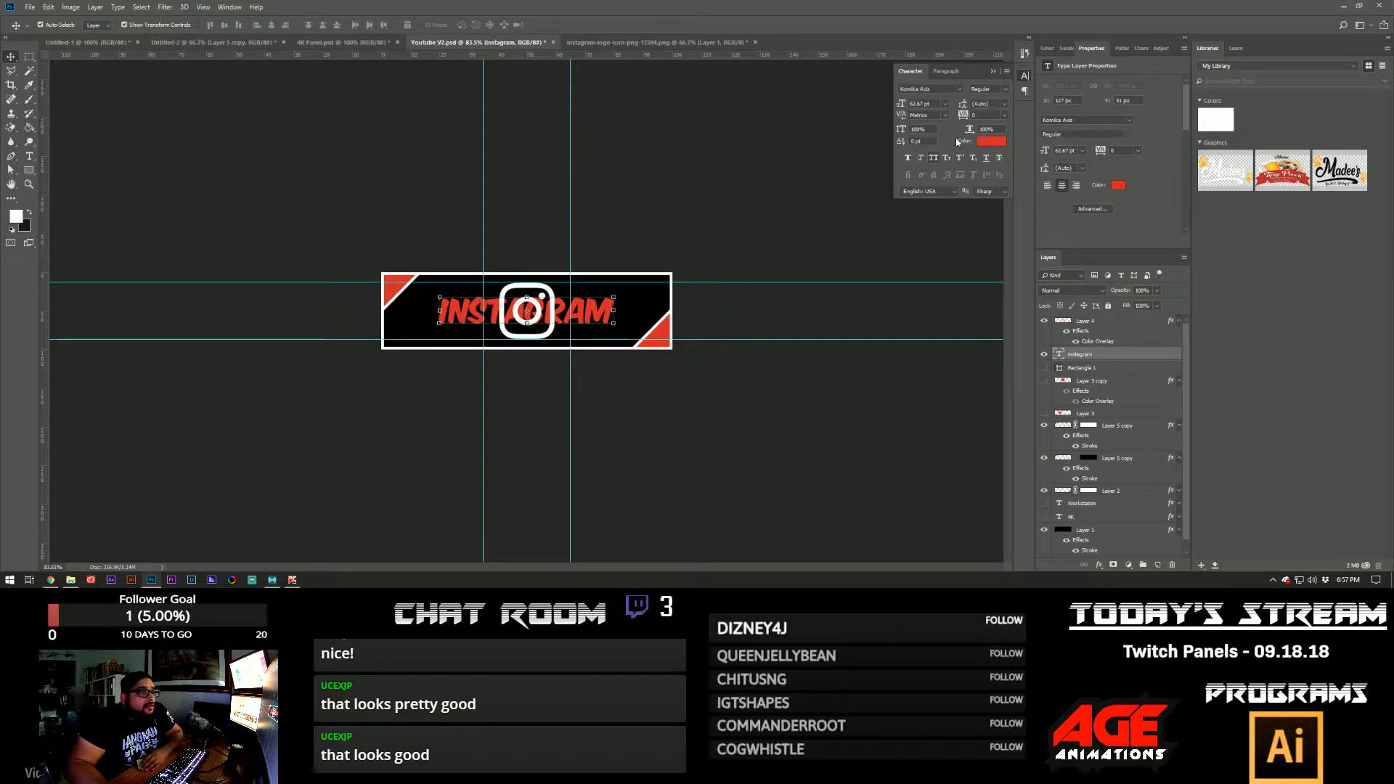
- Set the Instagram text's font to Sketch and capitalise its first letter
{"action": "left_click", "coordinate": [959, 89]}
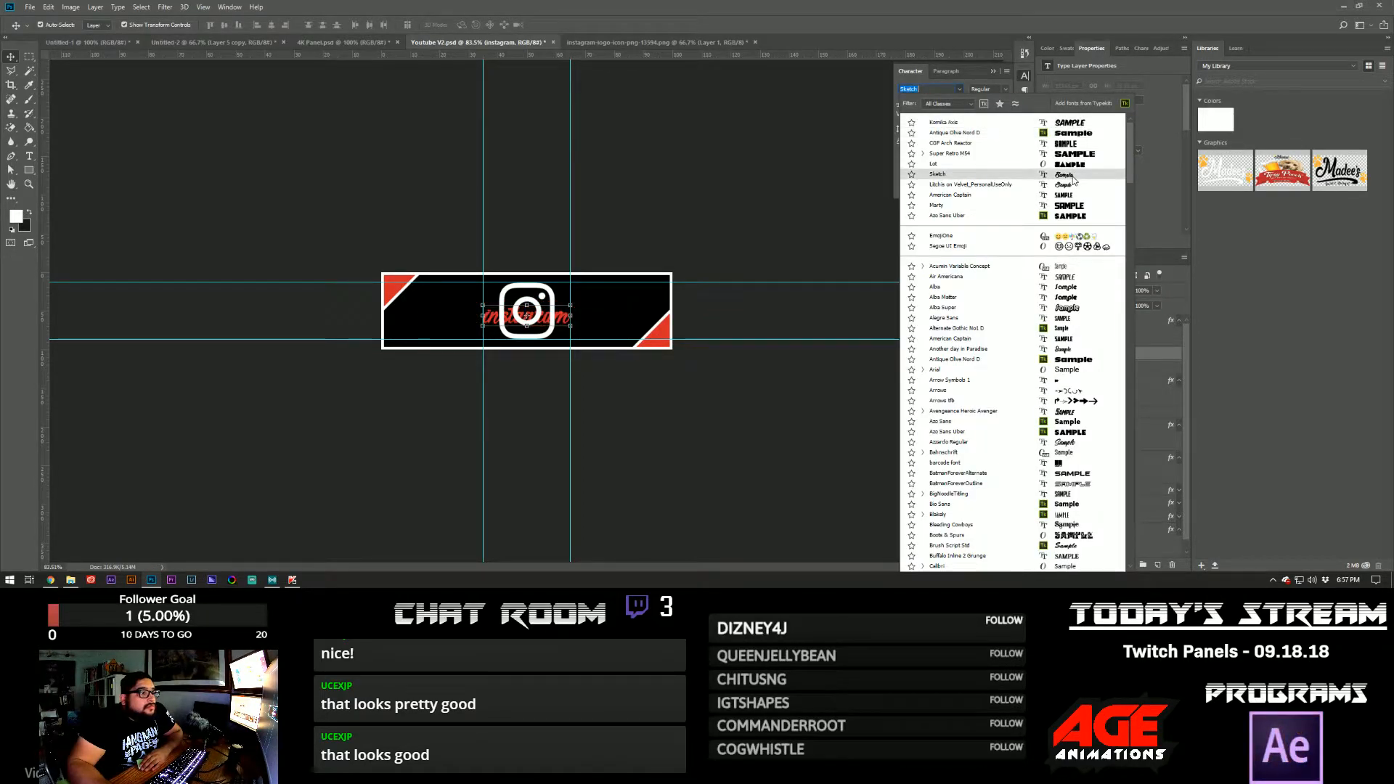
{"action": "left_click", "coordinate": [1076, 177]}
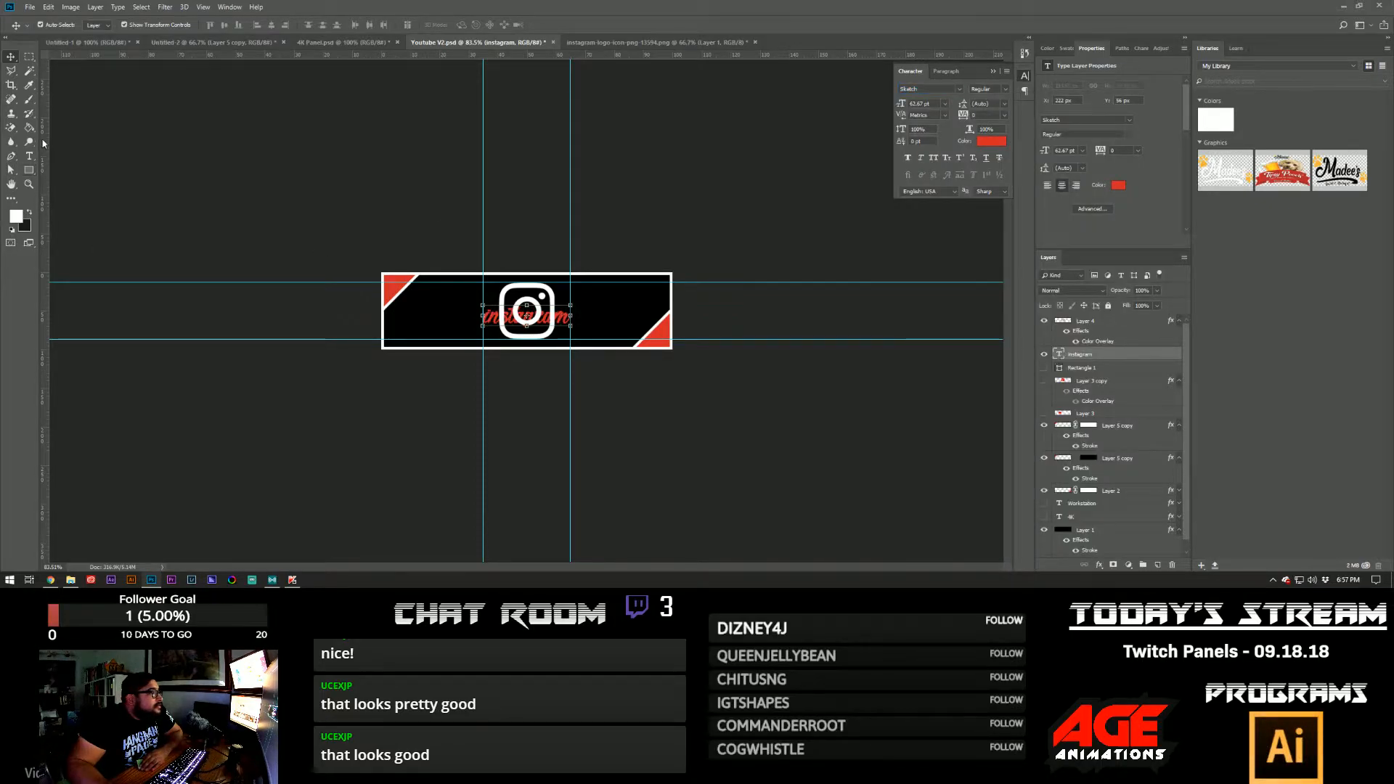
{"action": "left_click", "coordinate": [28, 157]}
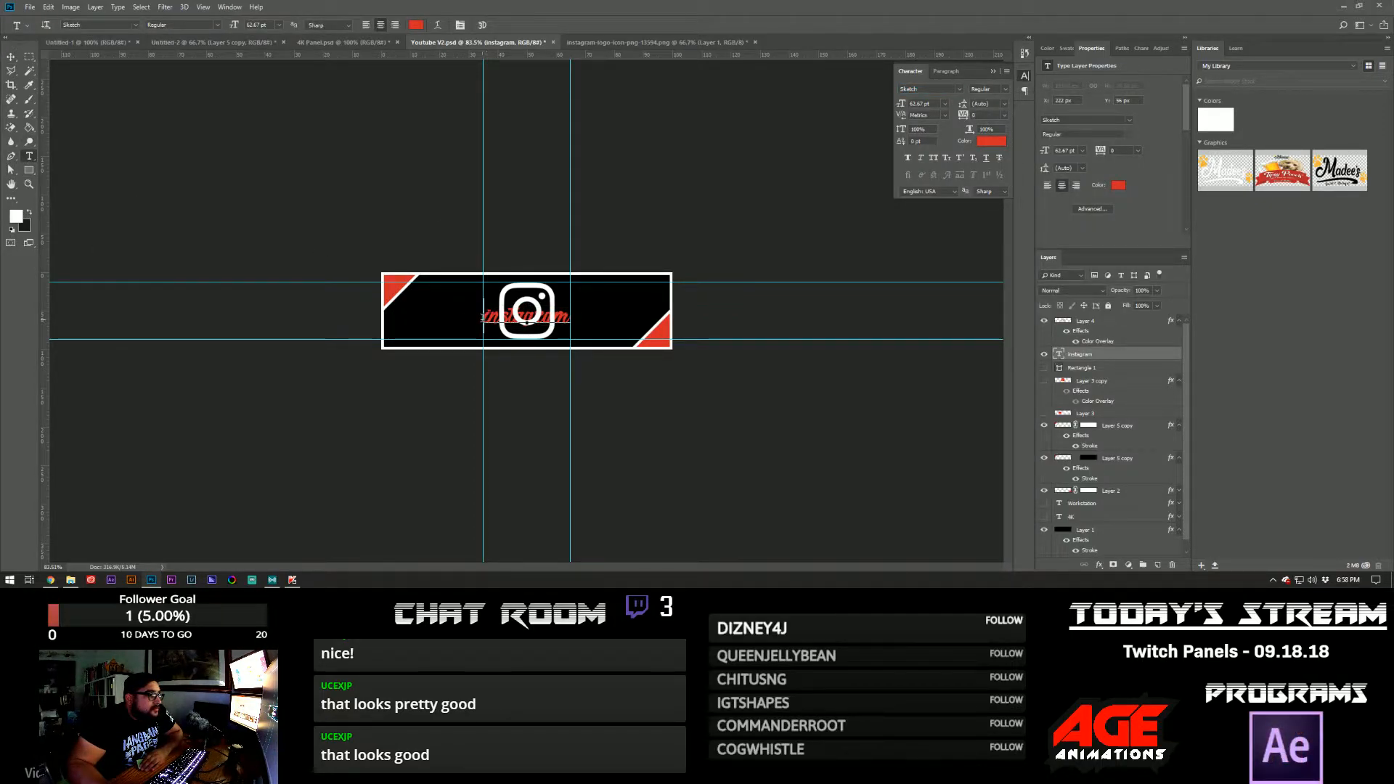
{"action": "type", "text": "I"}
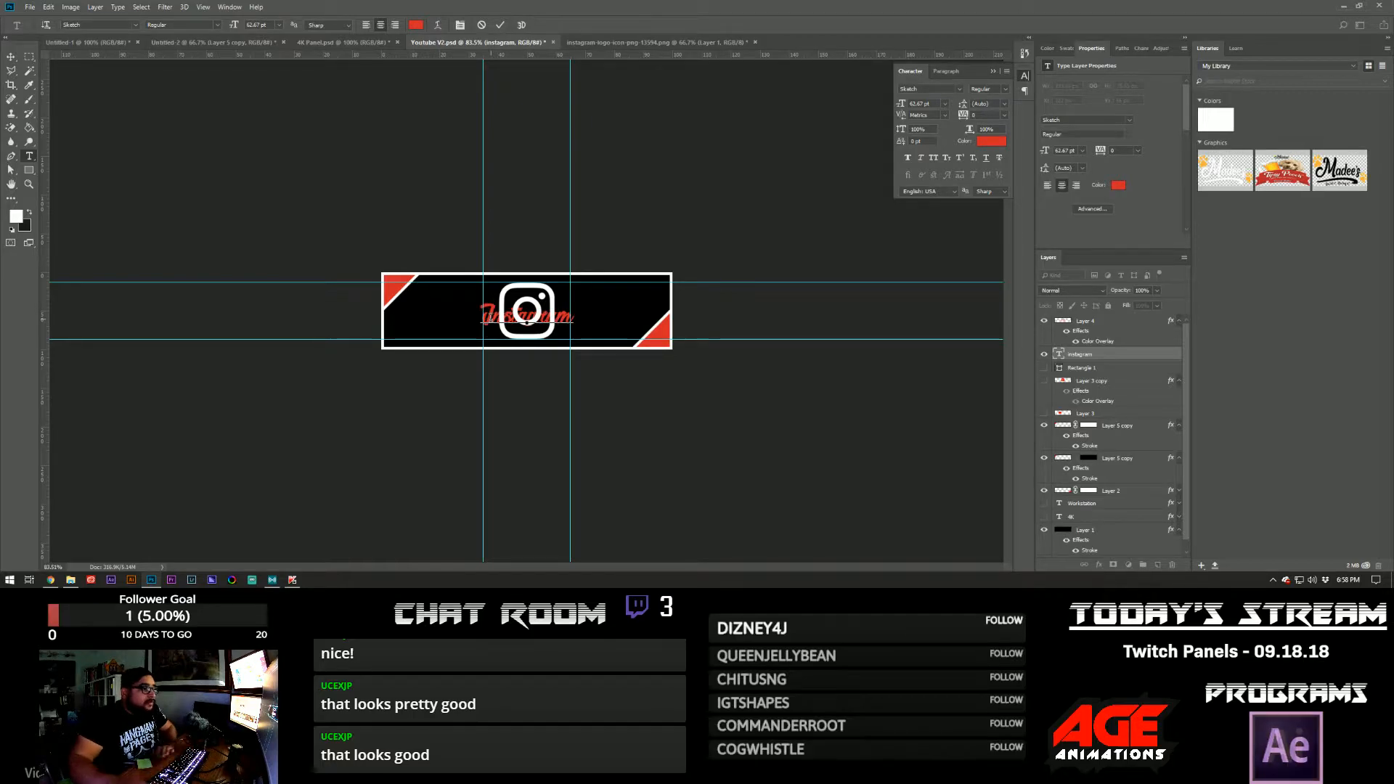
{"action": "left_click", "coordinate": [11, 55]}
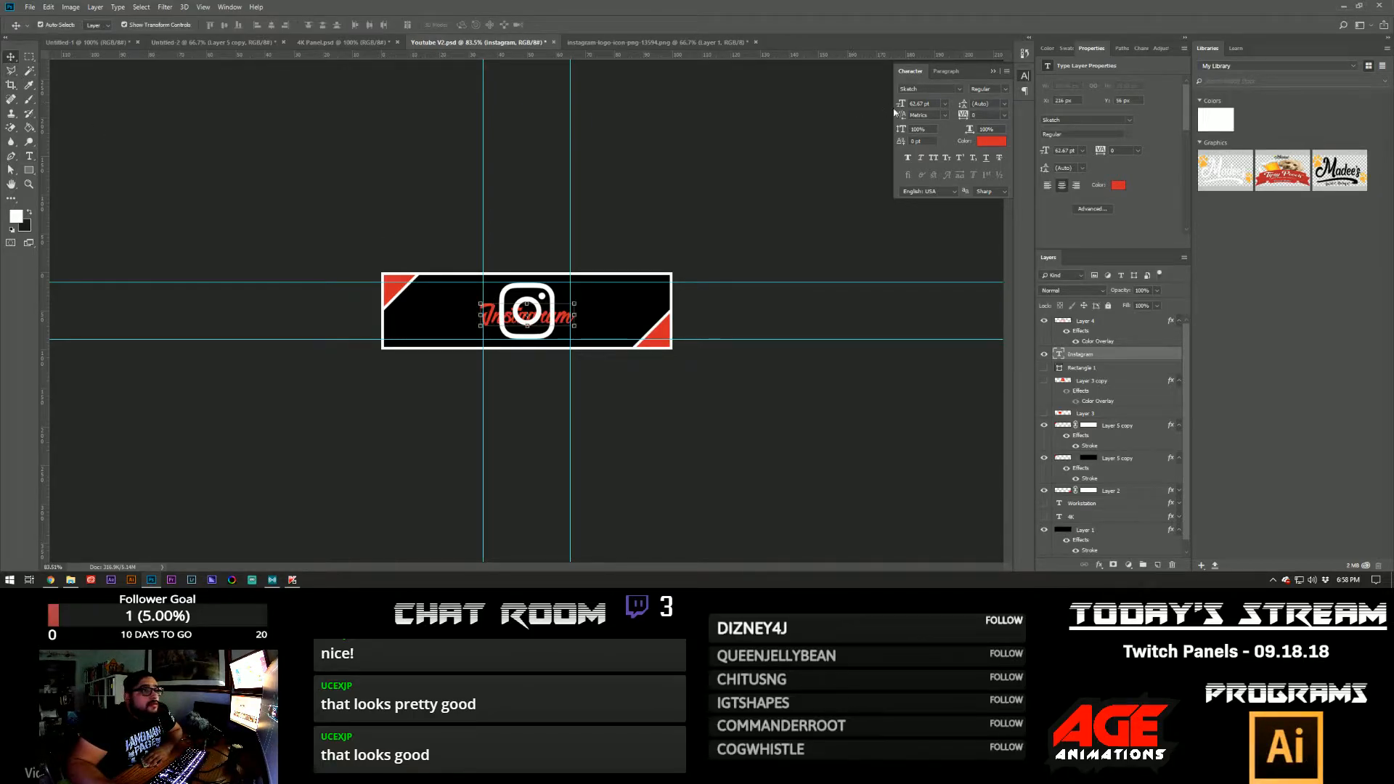
- Enlarge the Instagram text to 101.67 pt and deselect it
{"action": "left_click_drag", "start_coordinate": [900, 107], "coordinate": [920, 104]}
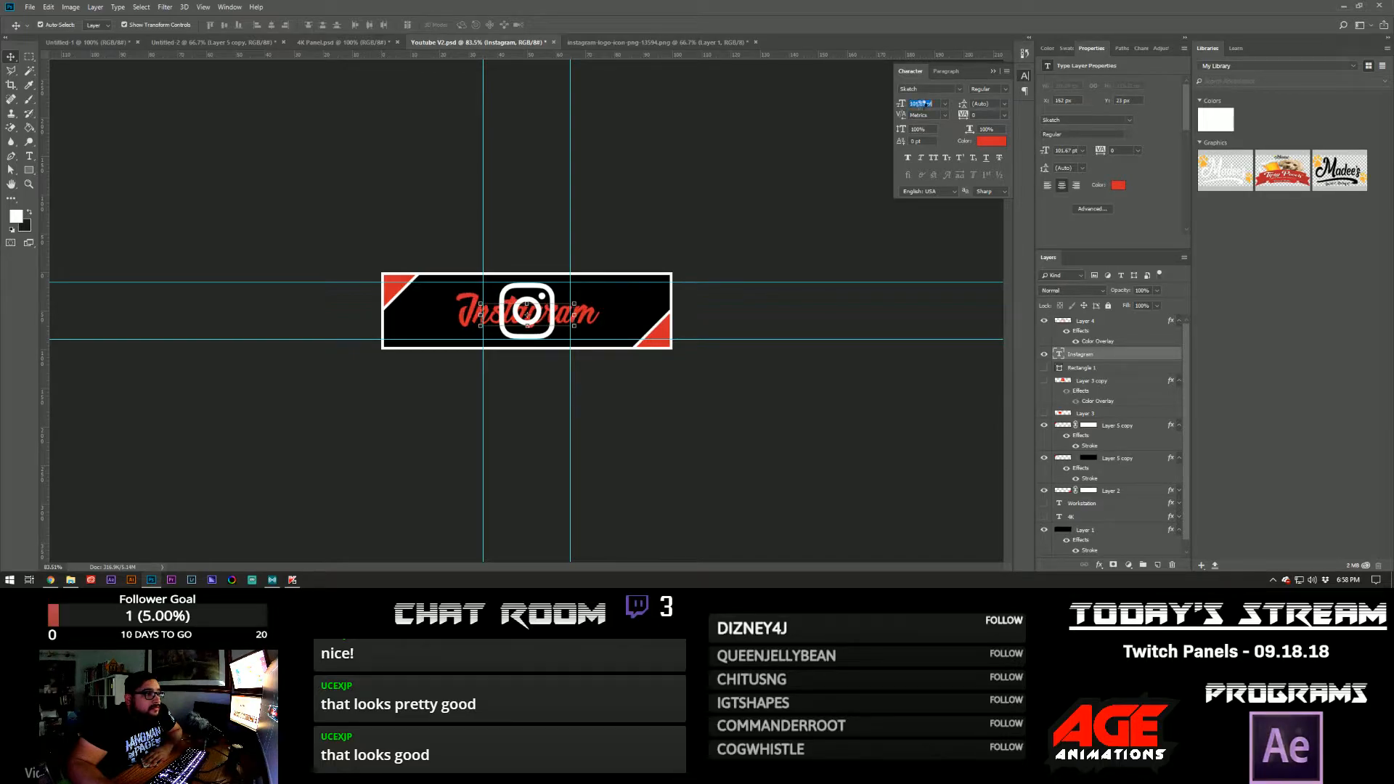
{"action": "left_click", "coordinate": [710, 150]}
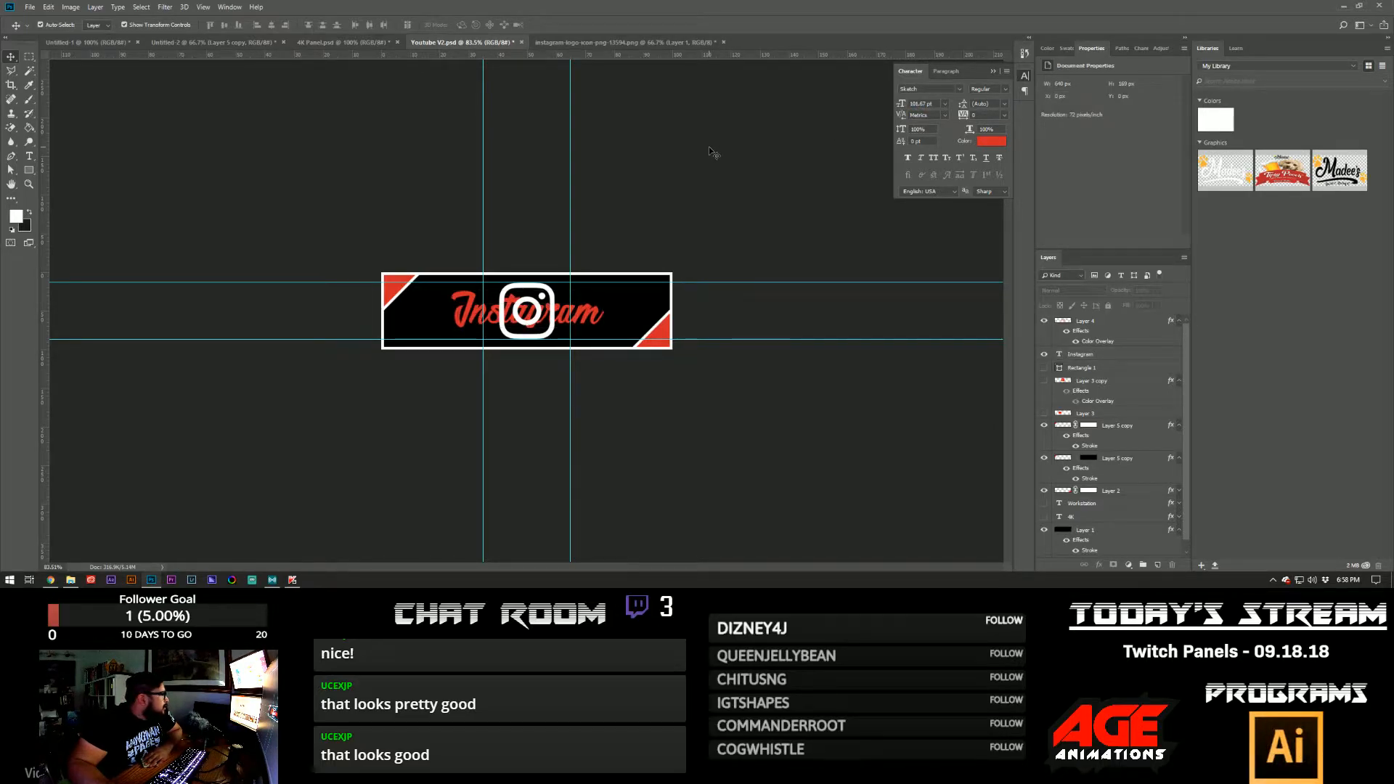
{"action": "key", "text": "z"}
{"action": "left_click_drag", "start_coordinate": [526, 312], "coordinate": [574, 307]}
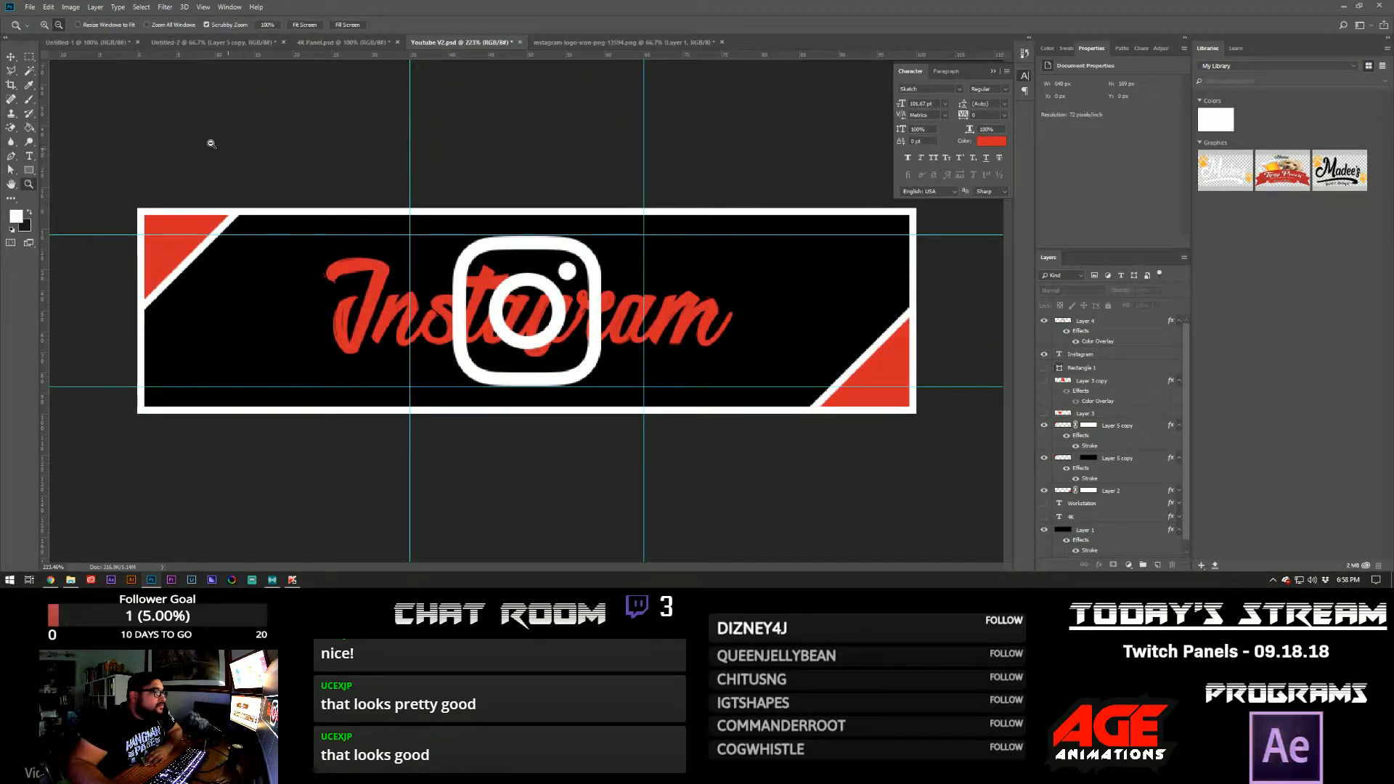
- Try the Multiply blend mode on the white Instagram logo layer and set it back to Normal
{"action": "key", "text": "v"}
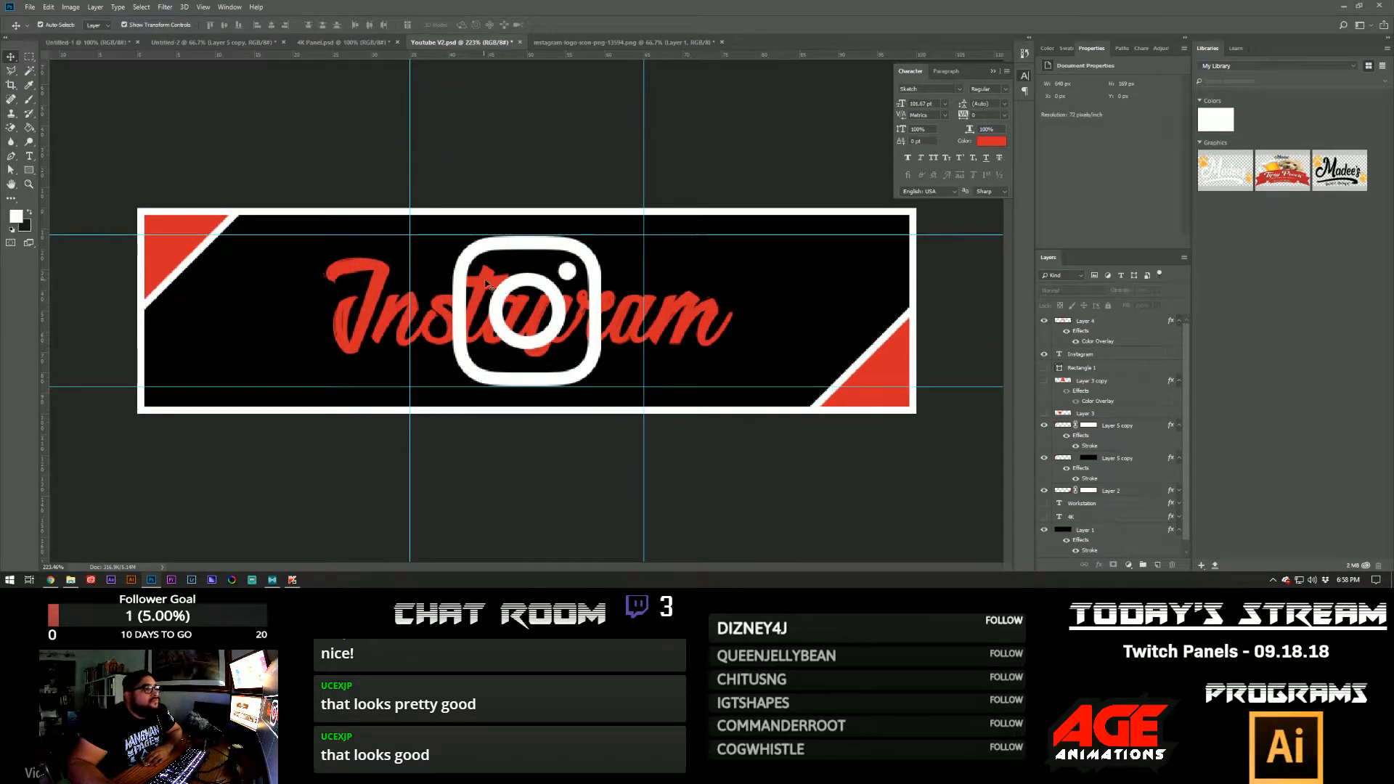
{"action": "left_click", "coordinate": [592, 284]}
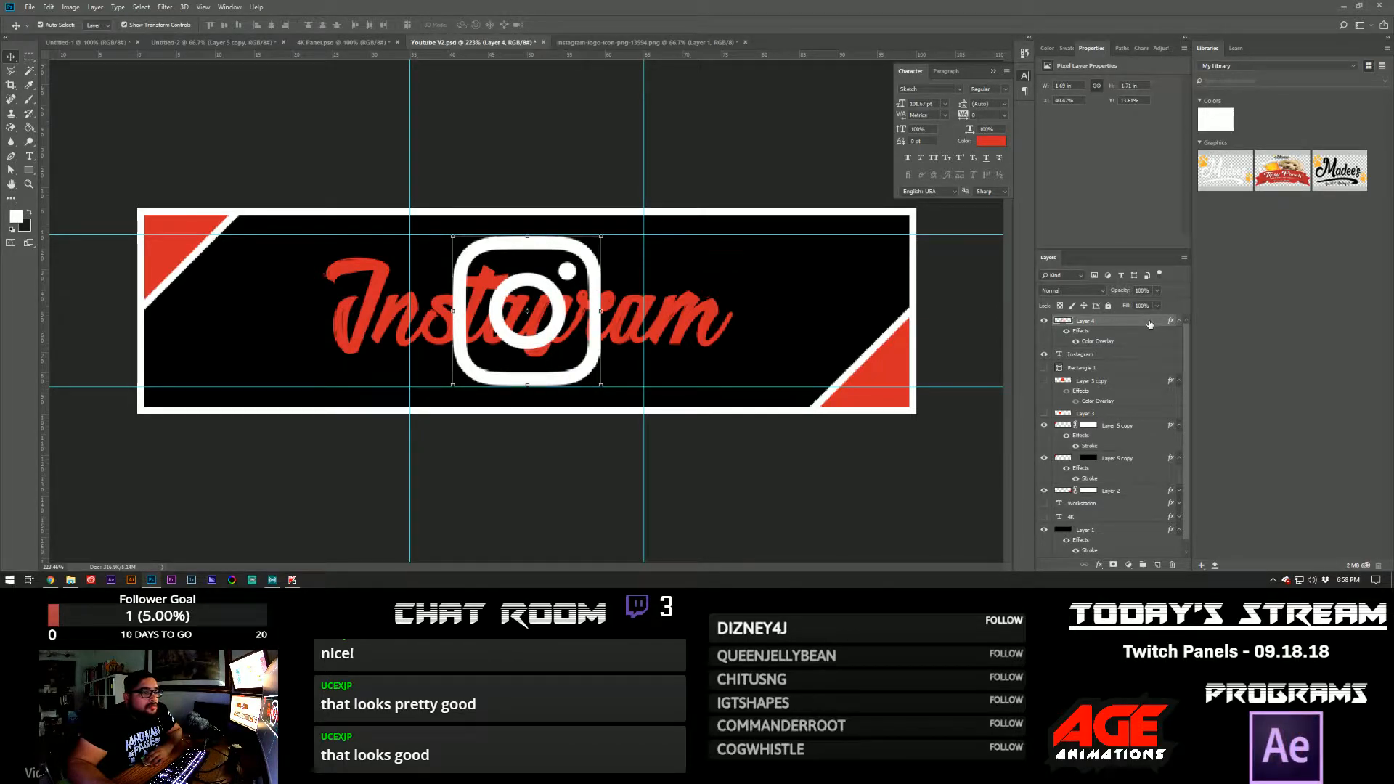
{"action": "double_click", "coordinate": [1149, 321]}
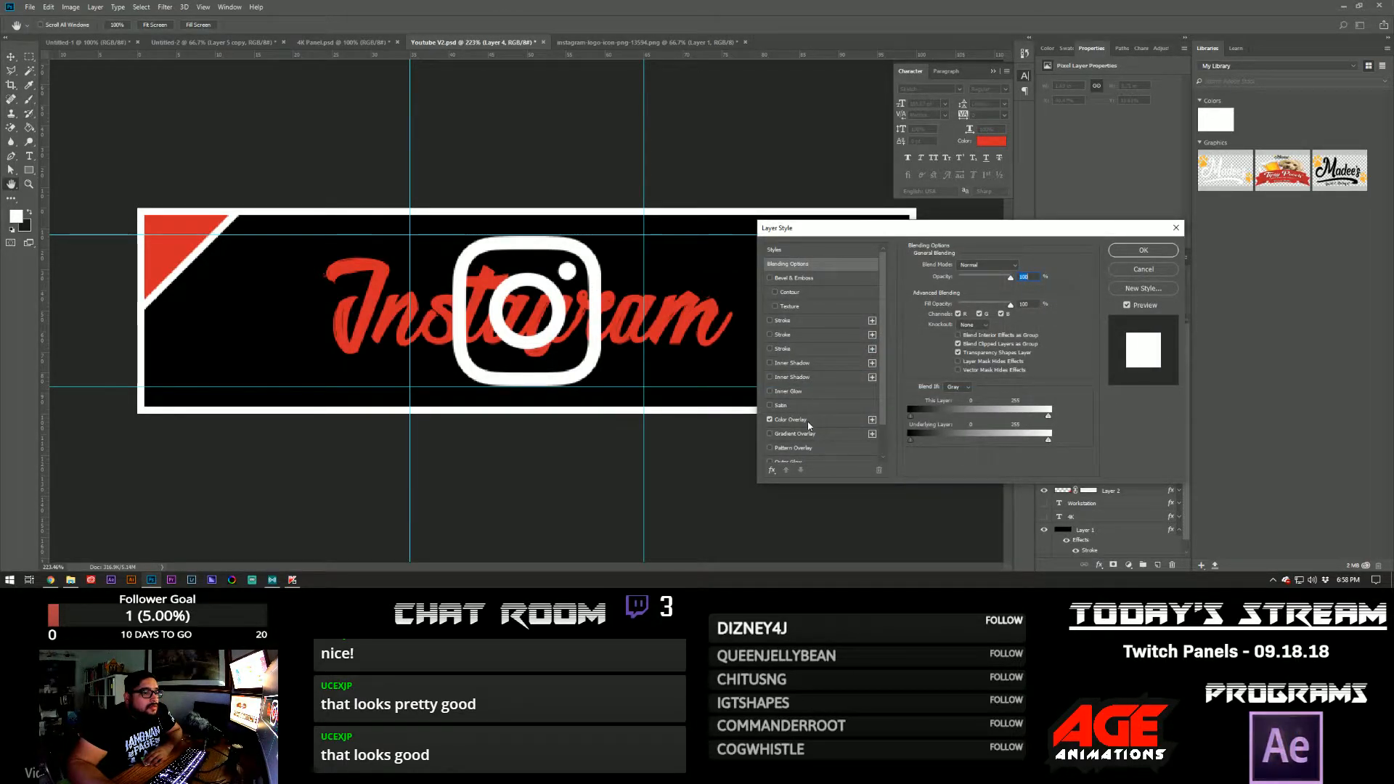
{"action": "left_click", "coordinate": [1121, 253]}
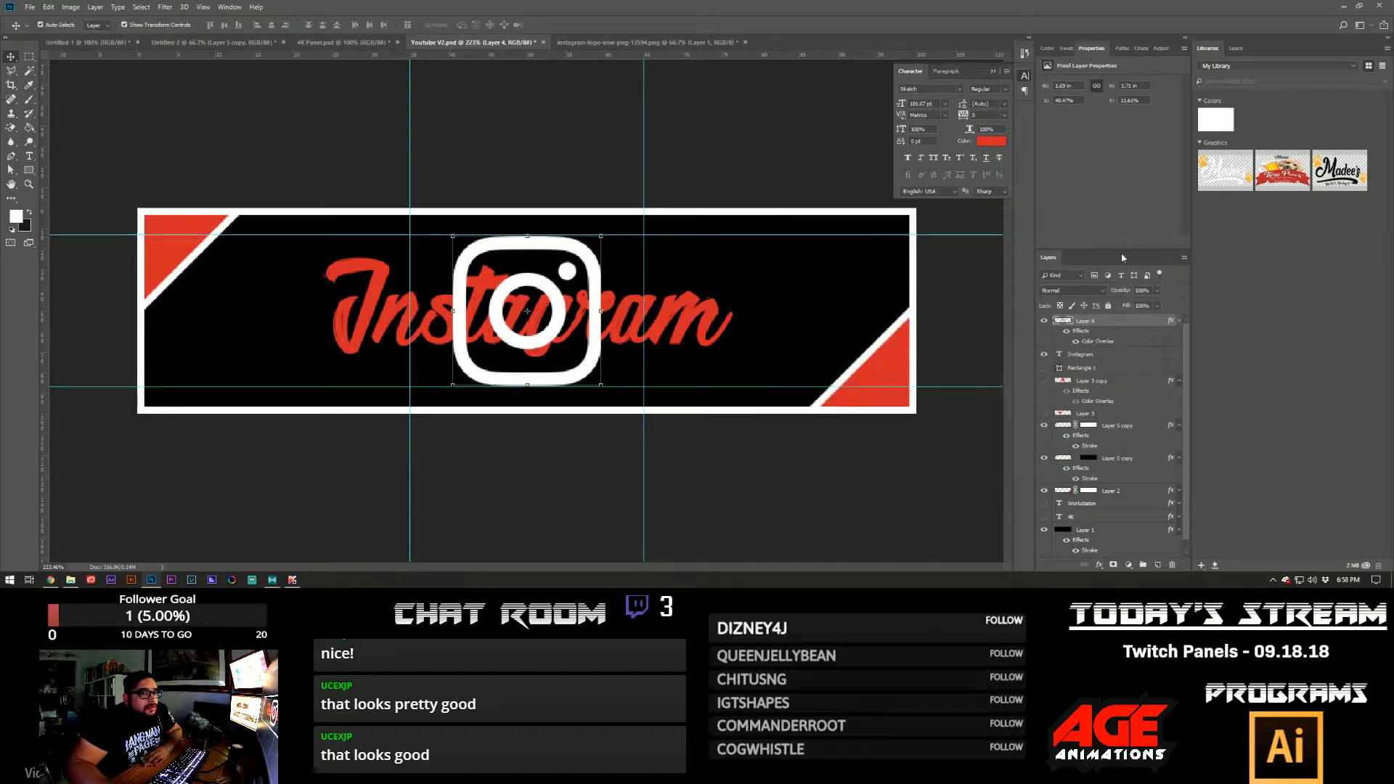
{"action": "right_click", "coordinate": [1128, 326]}
{"action": "left_click", "coordinate": [1103, 328]}
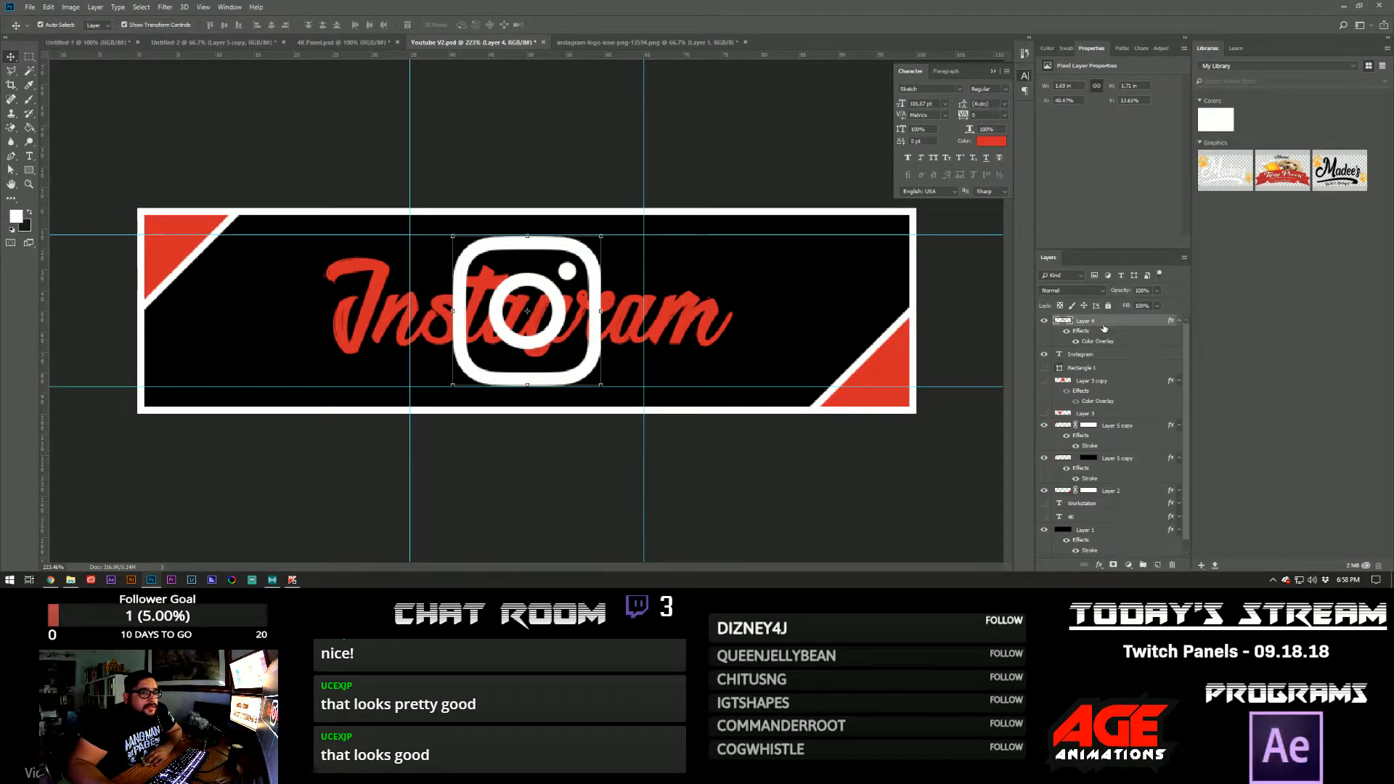
{"action": "left_click", "coordinate": [1070, 291]}
{"action": "left_click", "coordinate": [1063, 345]}
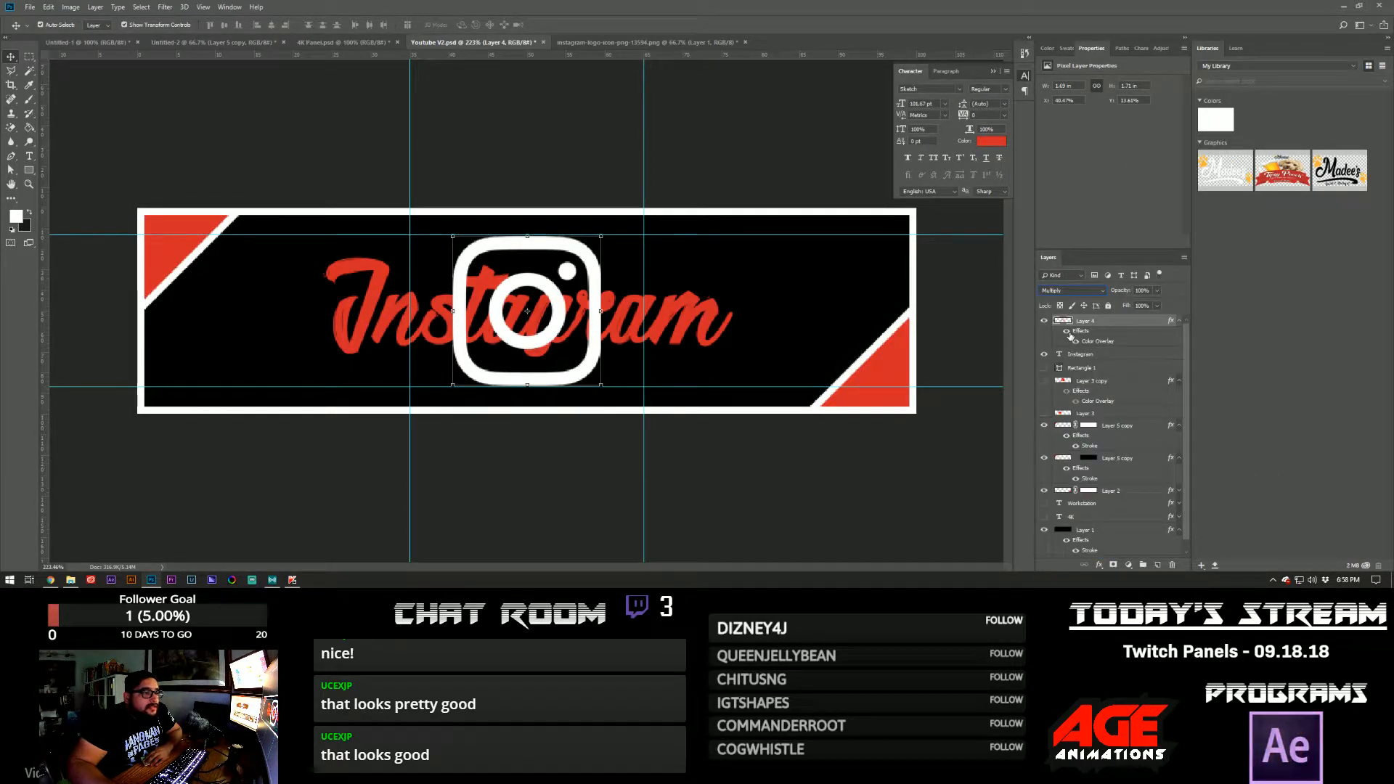
{"action": "left_click", "coordinate": [1069, 289]}
{"action": "left_click", "coordinate": [1069, 302]}
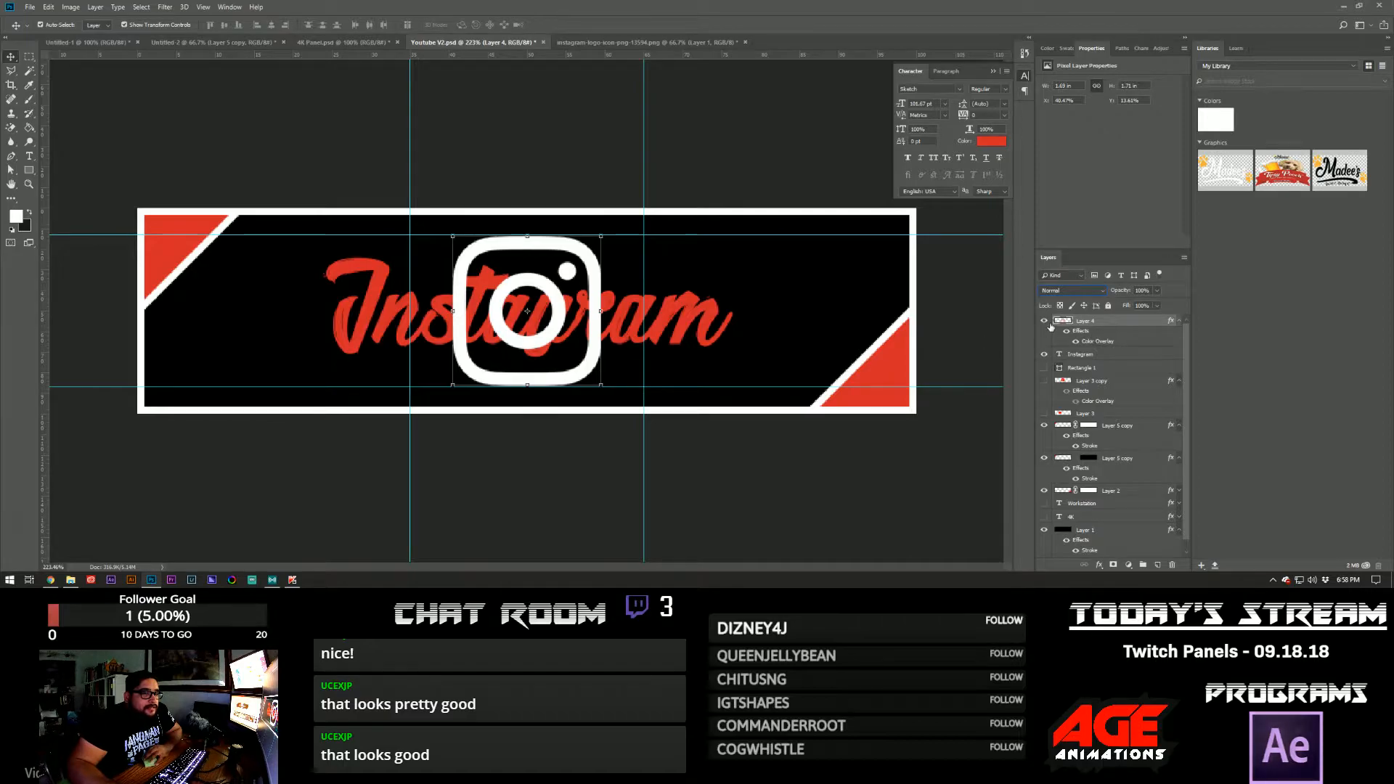
- Try the Multiply blend mode on the logo layer while toggling its Color Overlay effect off and on
{"action": "left_click", "coordinate": [1076, 341]}
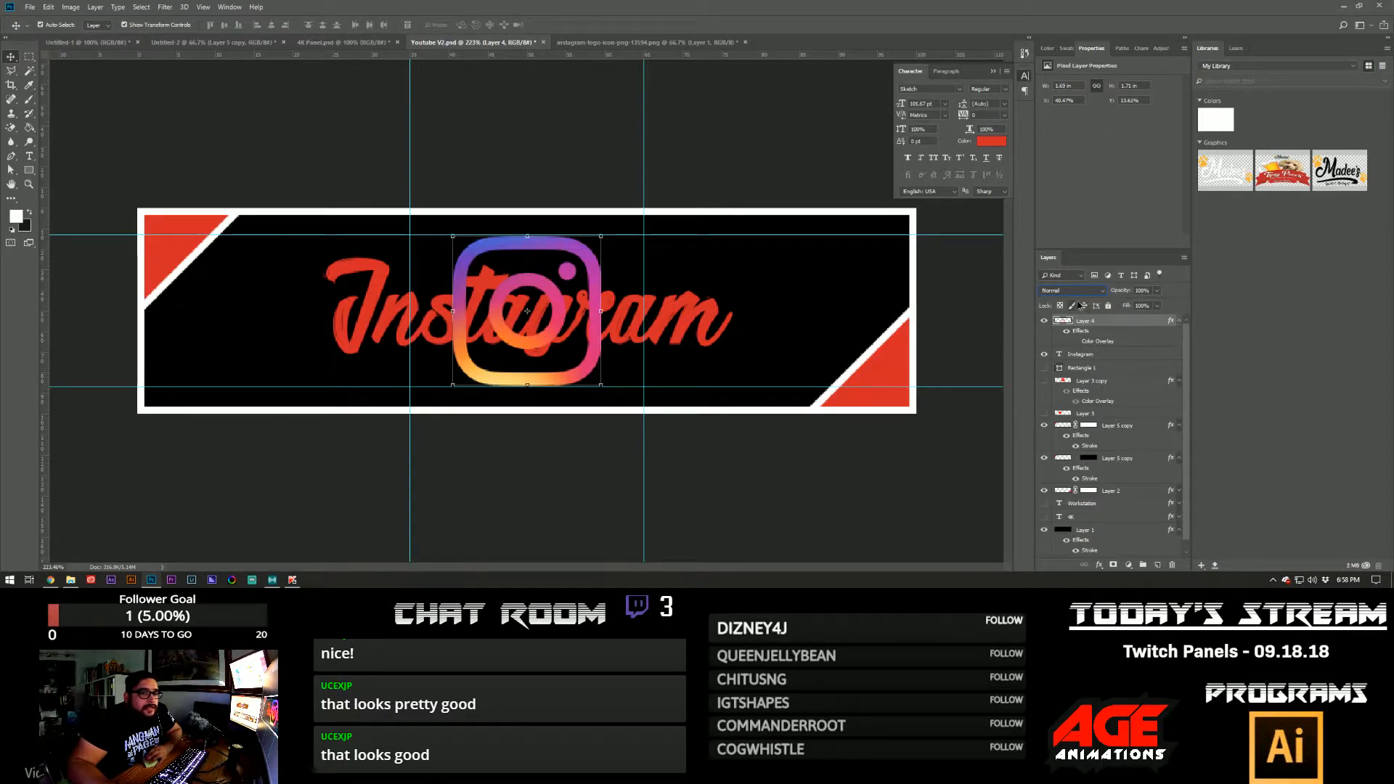
{"action": "left_click", "coordinate": [1071, 290]}
{"action": "left_click", "coordinate": [1072, 333]}
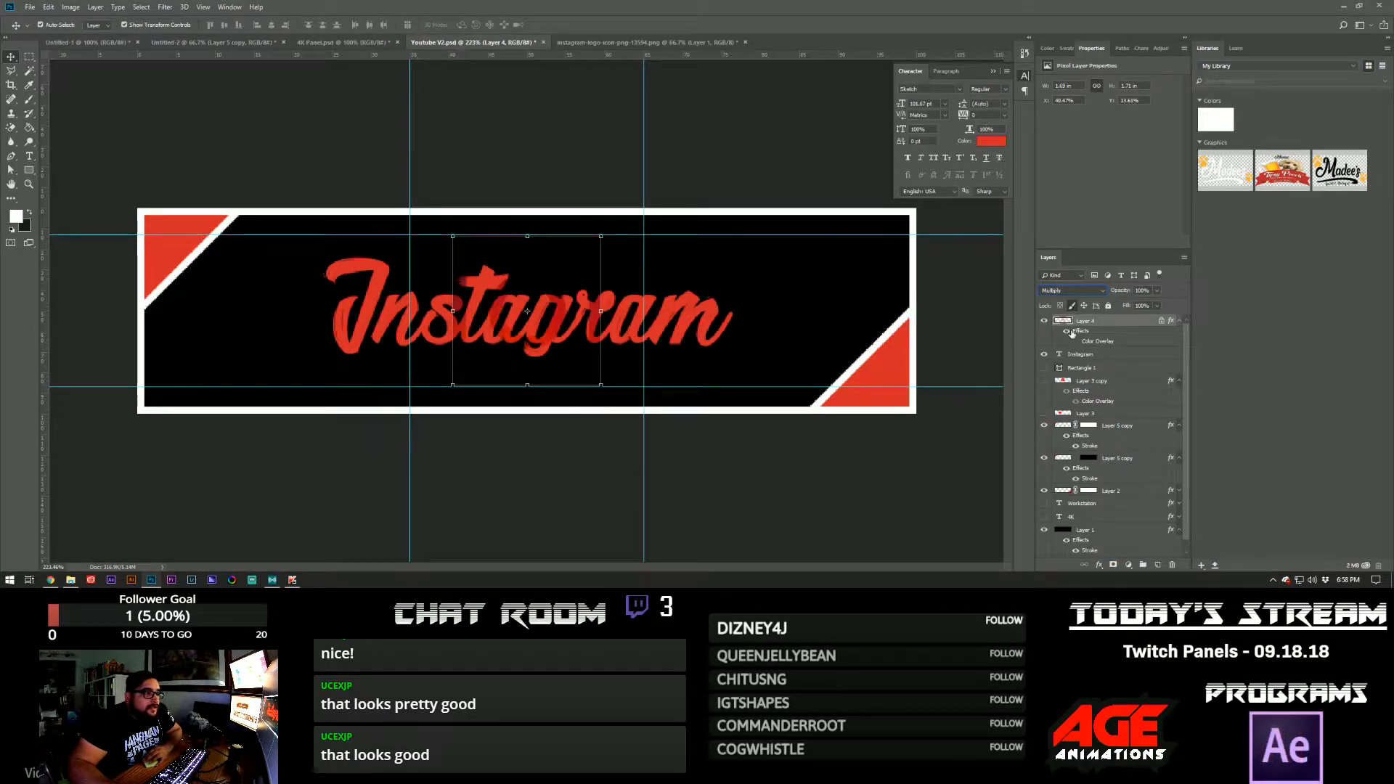
{"action": "left_click", "coordinate": [1075, 292]}
{"action": "left_click", "coordinate": [1077, 297]}
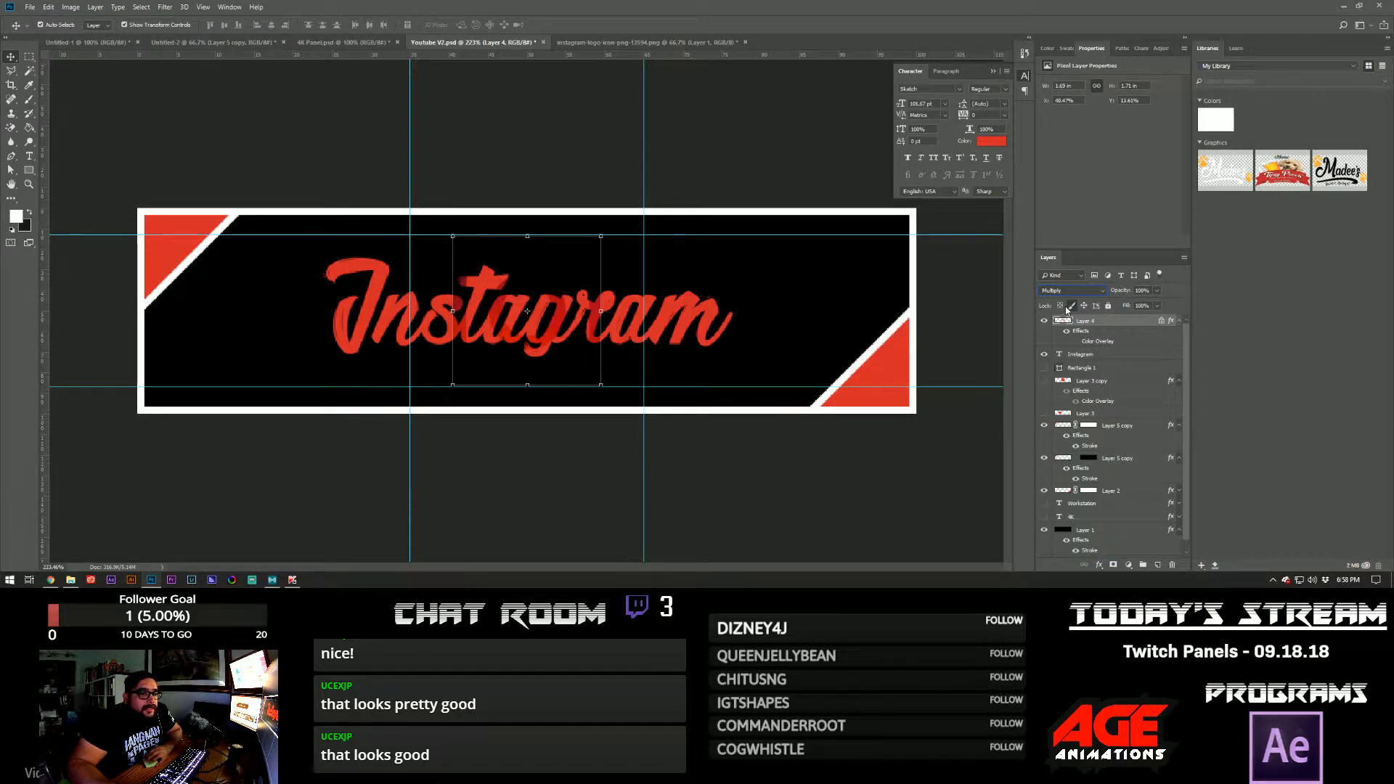
{"action": "left_click", "coordinate": [1076, 342]}
{"action": "left_click", "coordinate": [1076, 342]}
{"action": "left_click", "coordinate": [1076, 342]}
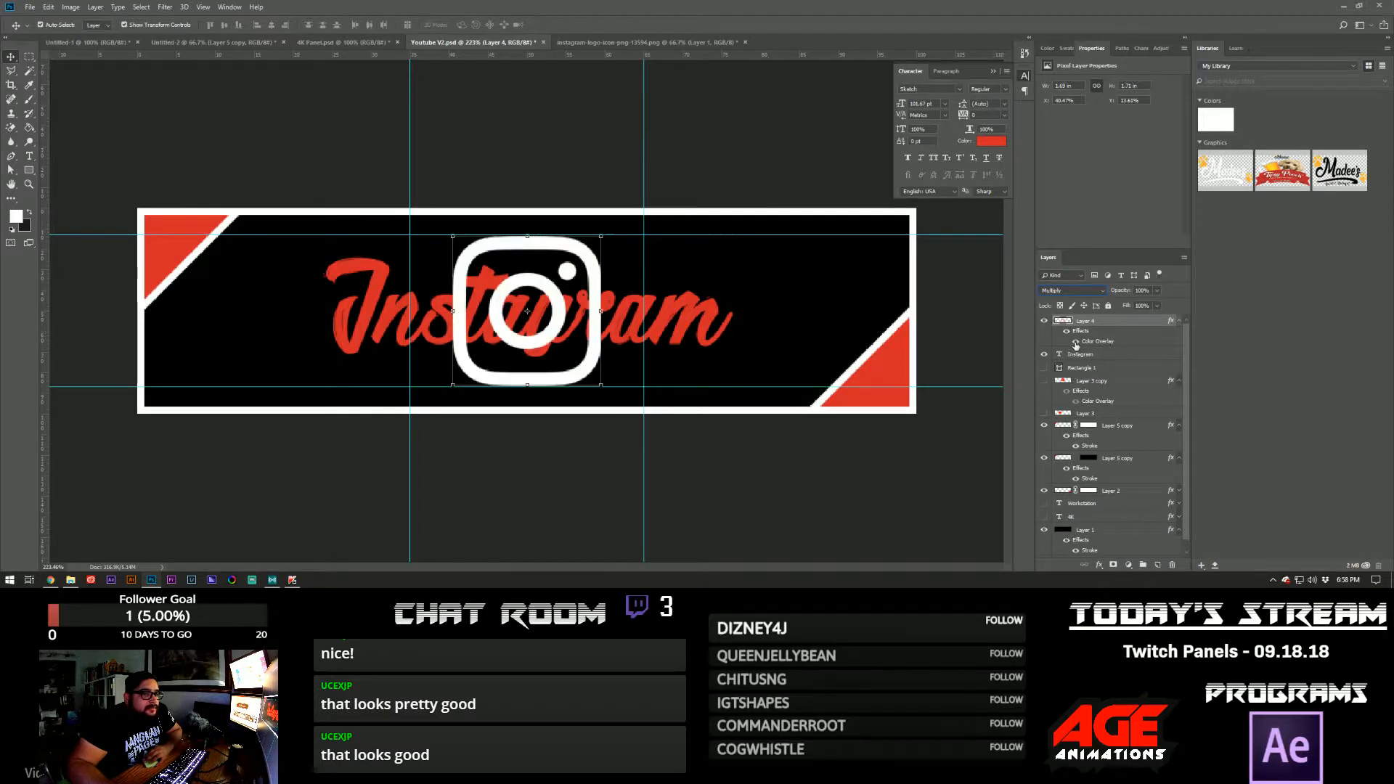
{"action": "left_click", "coordinate": [1075, 342]}
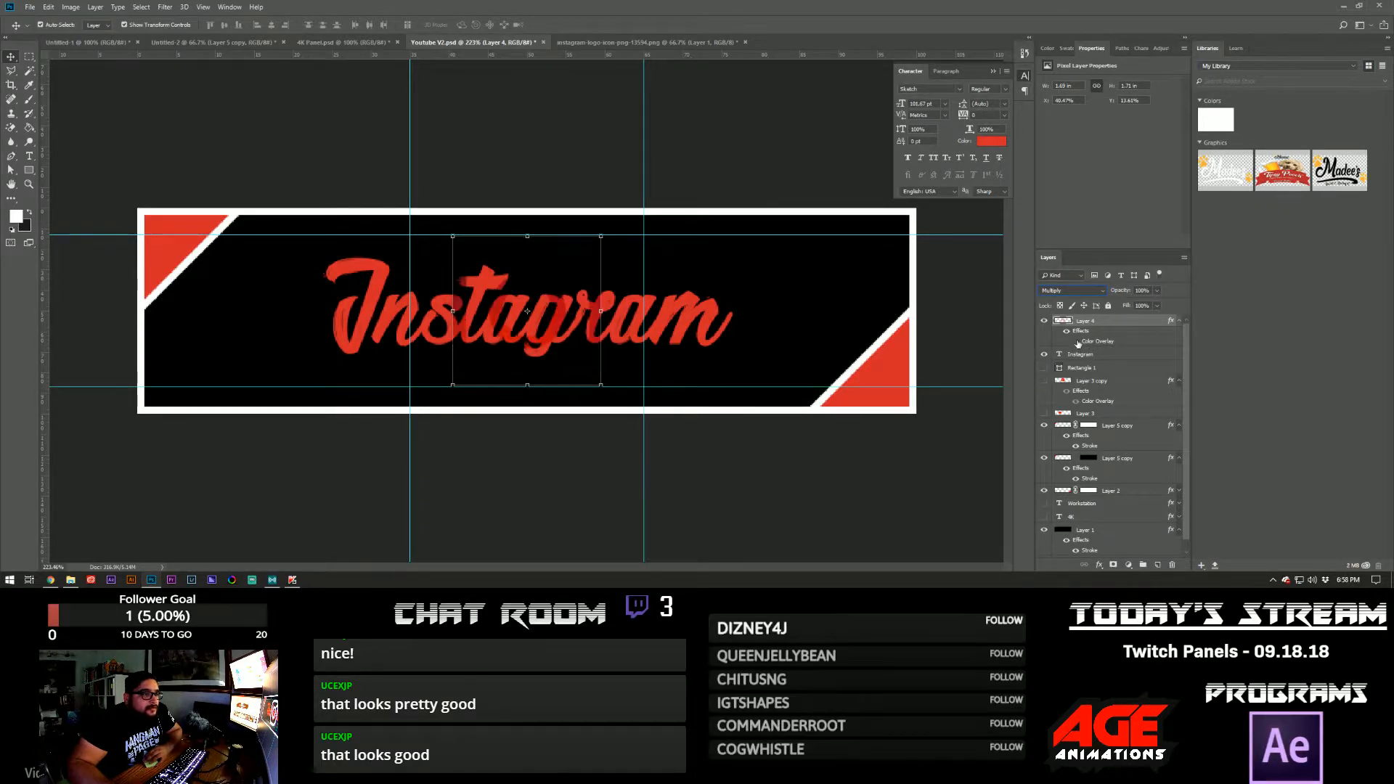
- Show the logo's white Color Overlay and rasterize the layer style into the logo layer
{"action": "left_click", "coordinate": [1076, 342]}
{"action": "right_click", "coordinate": [1137, 327]}
{"action": "left_click", "coordinate": [1198, 287]}
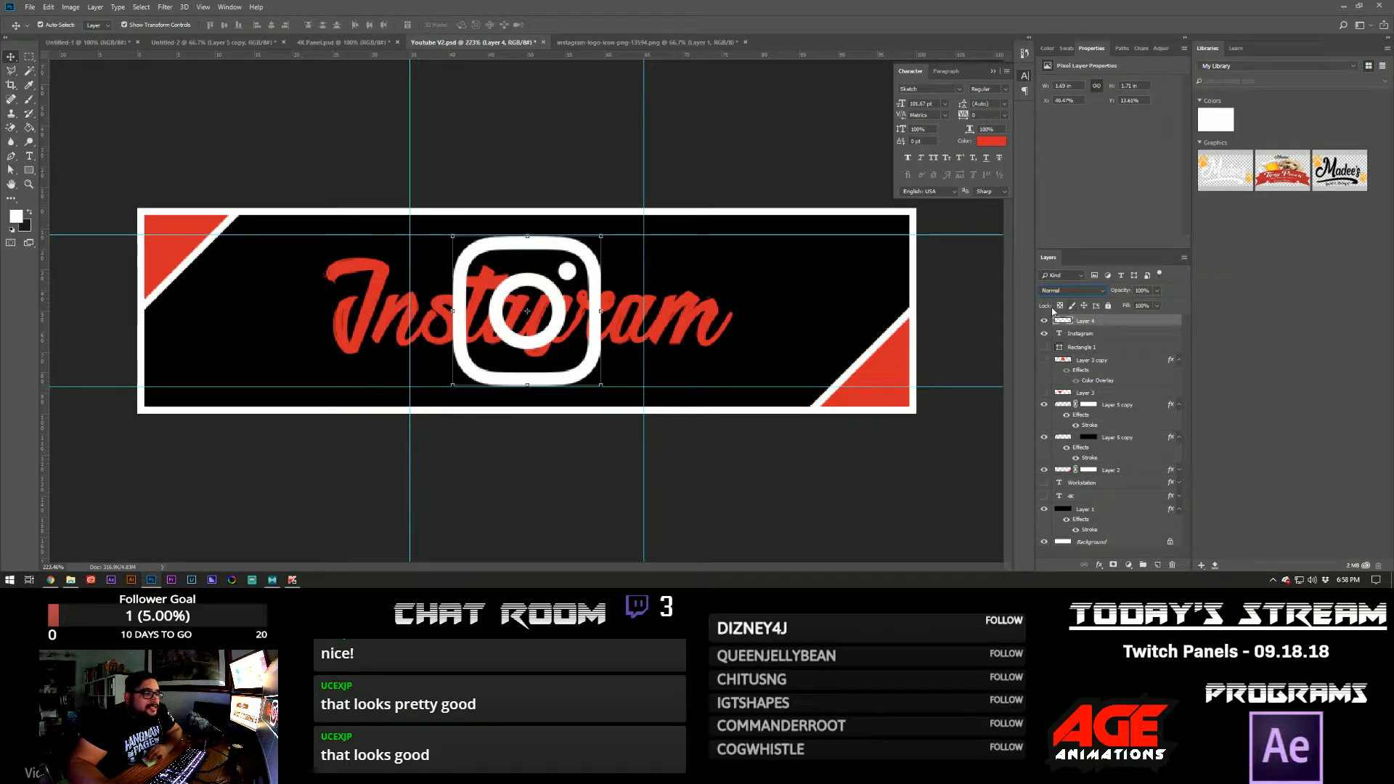
- Try the Overlay, Color Dodge, Lighten and Difference blend modes on the rasterized logo layer
{"action": "left_click", "coordinate": [1077, 293]}
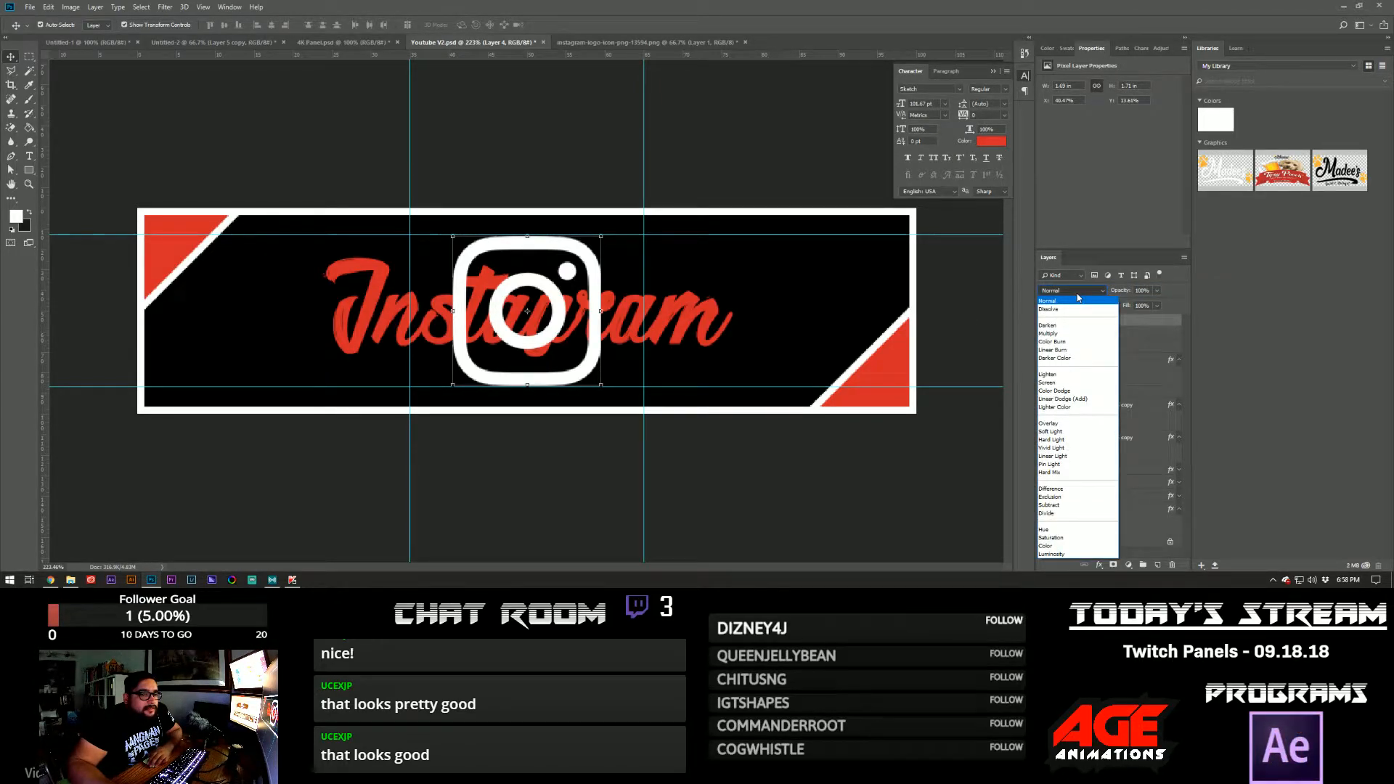
{"action": "left_click", "coordinate": [1068, 424]}
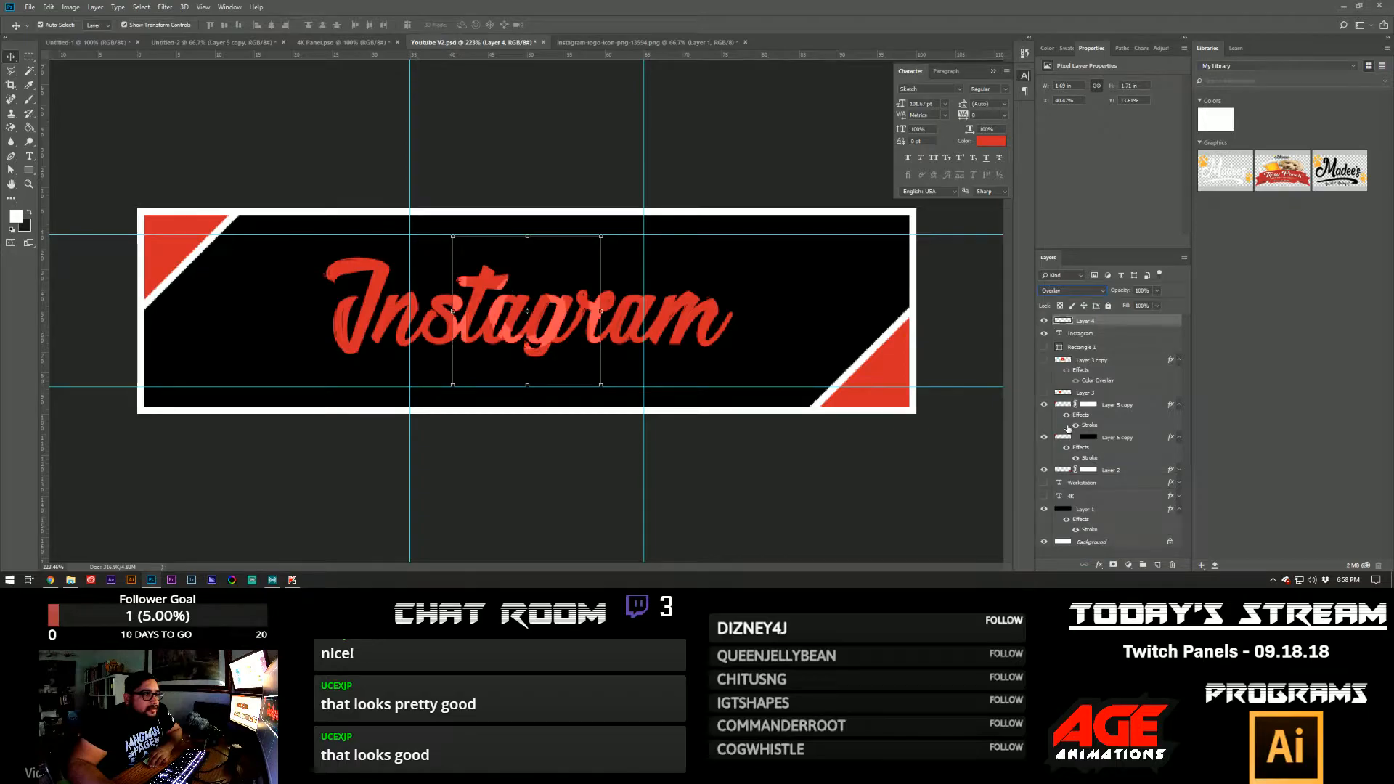
{"action": "scroll", "coordinate": [1088, 294], "scroll_direction": "up", "scroll_amount": 3}
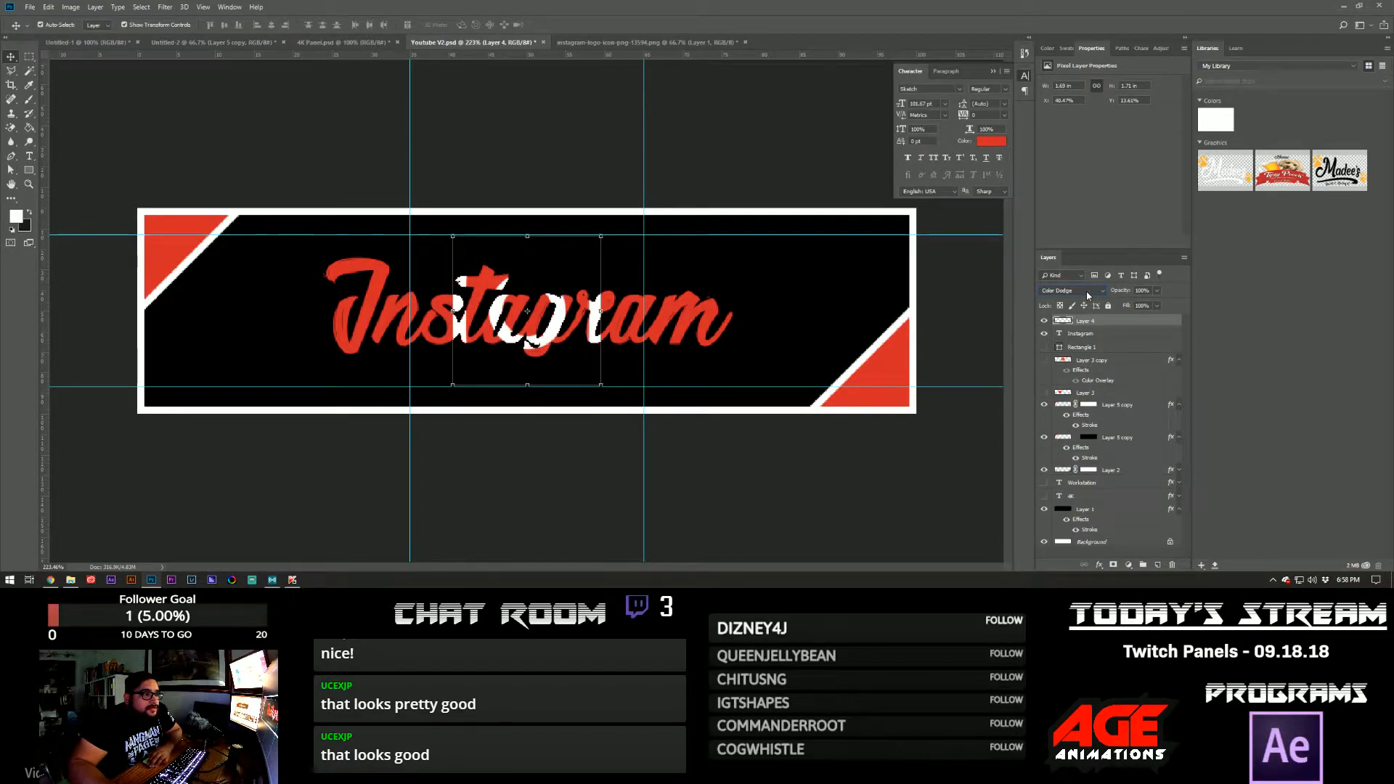
{"action": "scroll", "coordinate": [1087, 295], "scroll_direction": "up", "scroll_amount": 2}
{"action": "left_click", "coordinate": [1088, 295]}
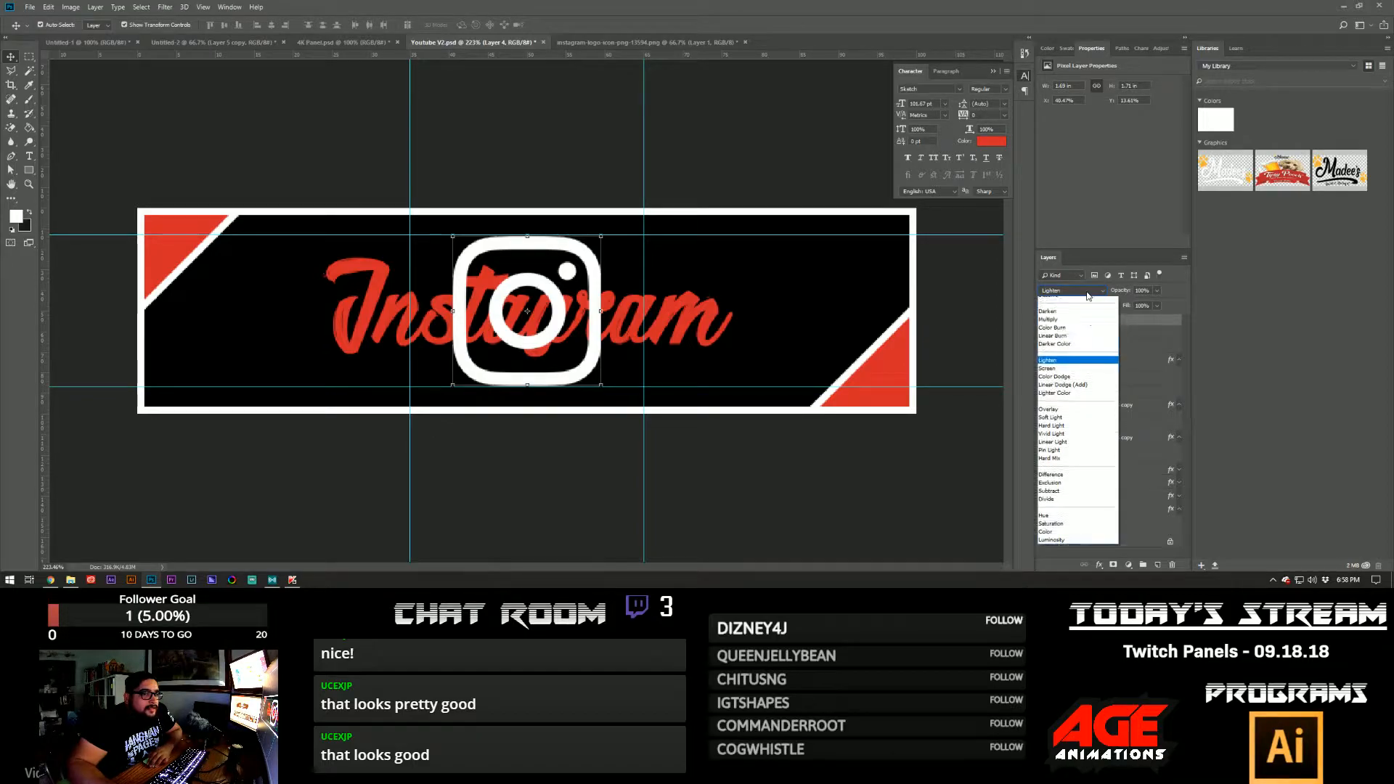
{"action": "left_click", "coordinate": [1080, 493]}
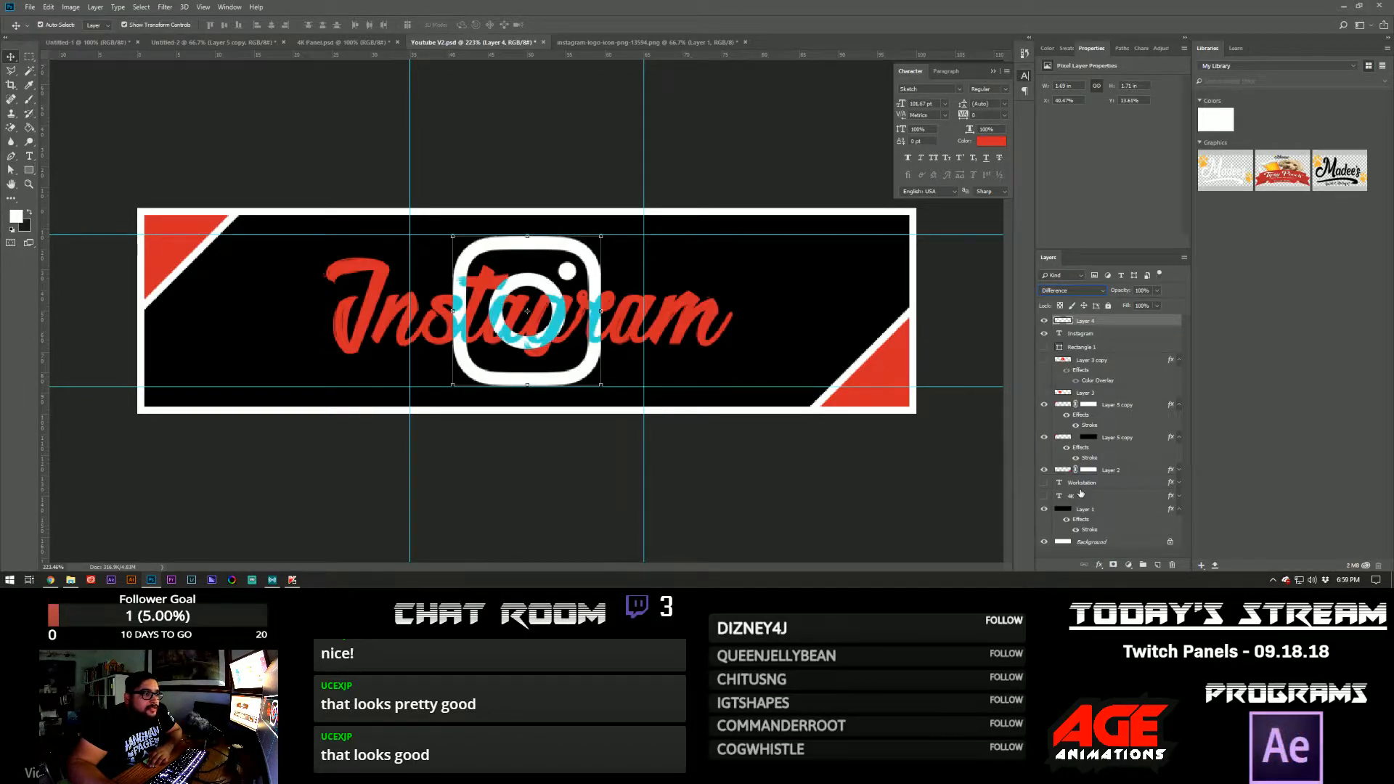
- Reselect the logo layer and try the Subtract, Pin Light and Darken blend modes on it
{"action": "left_click", "coordinate": [948, 312]}
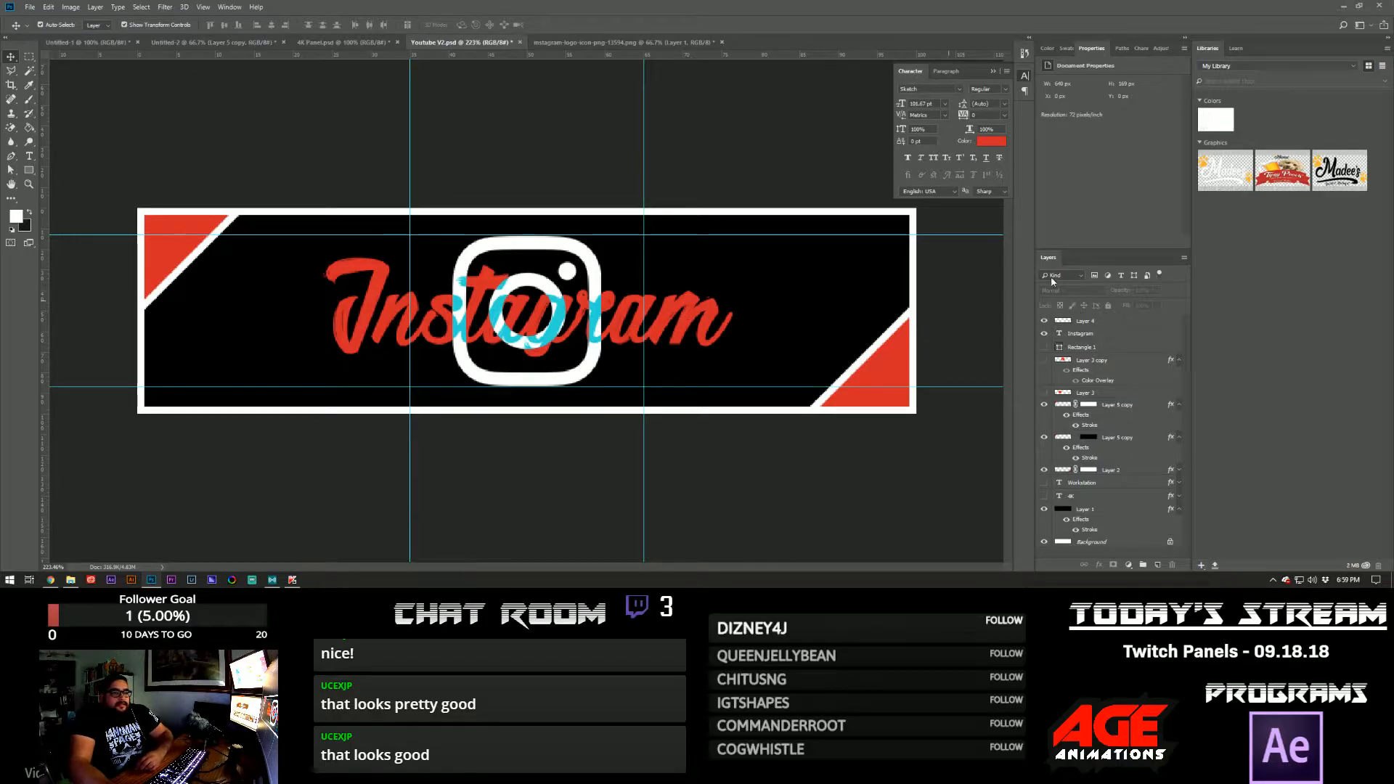
{"action": "left_click", "coordinate": [1092, 332]}
{"action": "left_click", "coordinate": [1093, 323]}
{"action": "left_click", "coordinate": [1070, 290]}
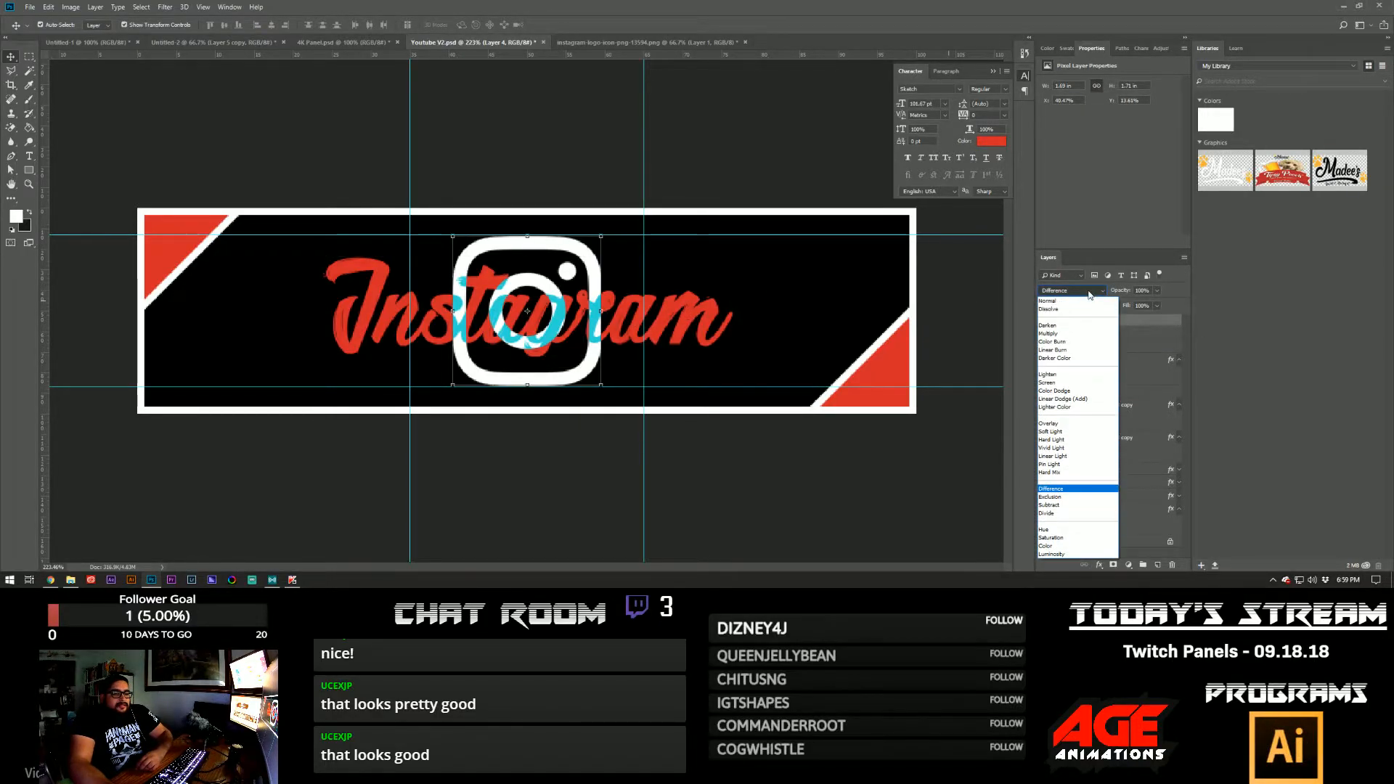
{"action": "left_click", "coordinate": [1074, 498]}
{"action": "scroll", "coordinate": [1086, 296], "scroll_direction": "down", "scroll_amount": 2}
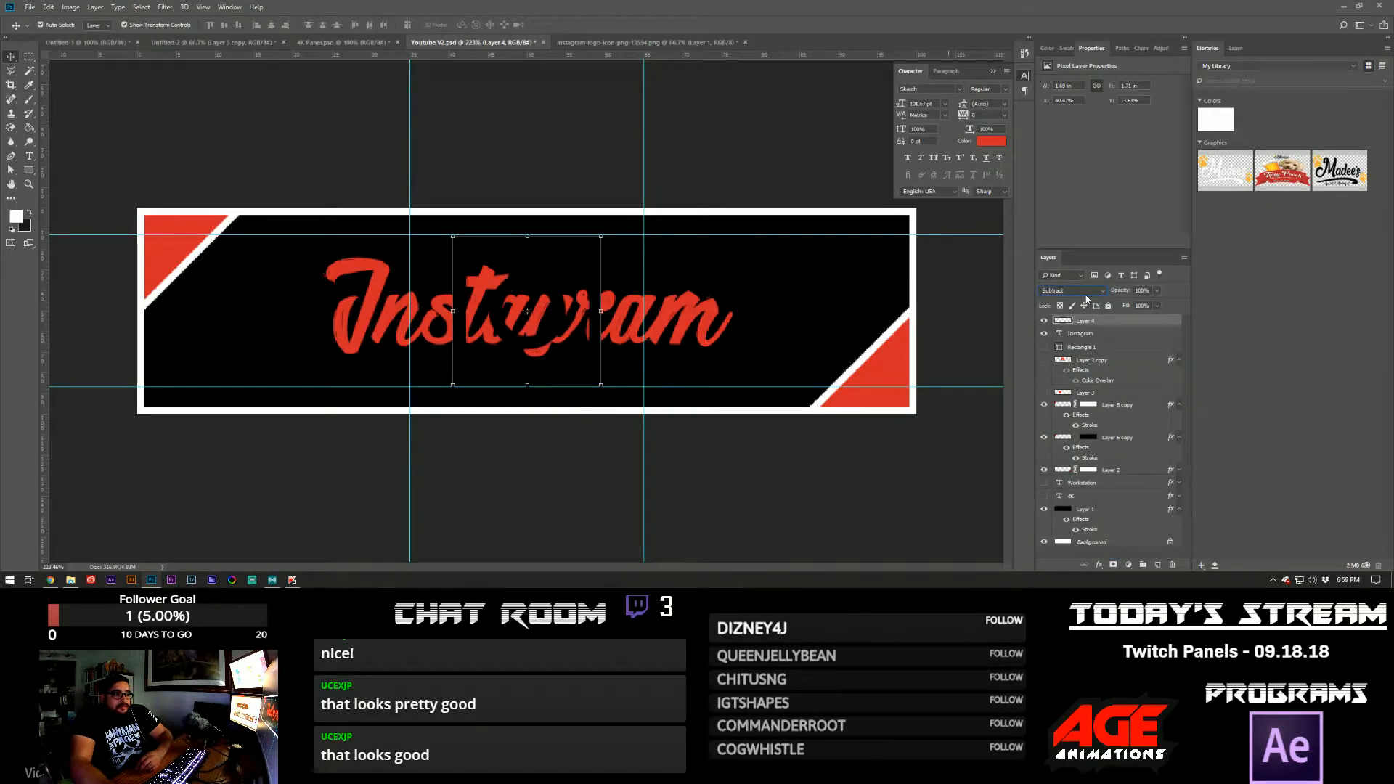
{"action": "scroll", "coordinate": [1086, 298], "scroll_direction": "up", "scroll_amount": 20}
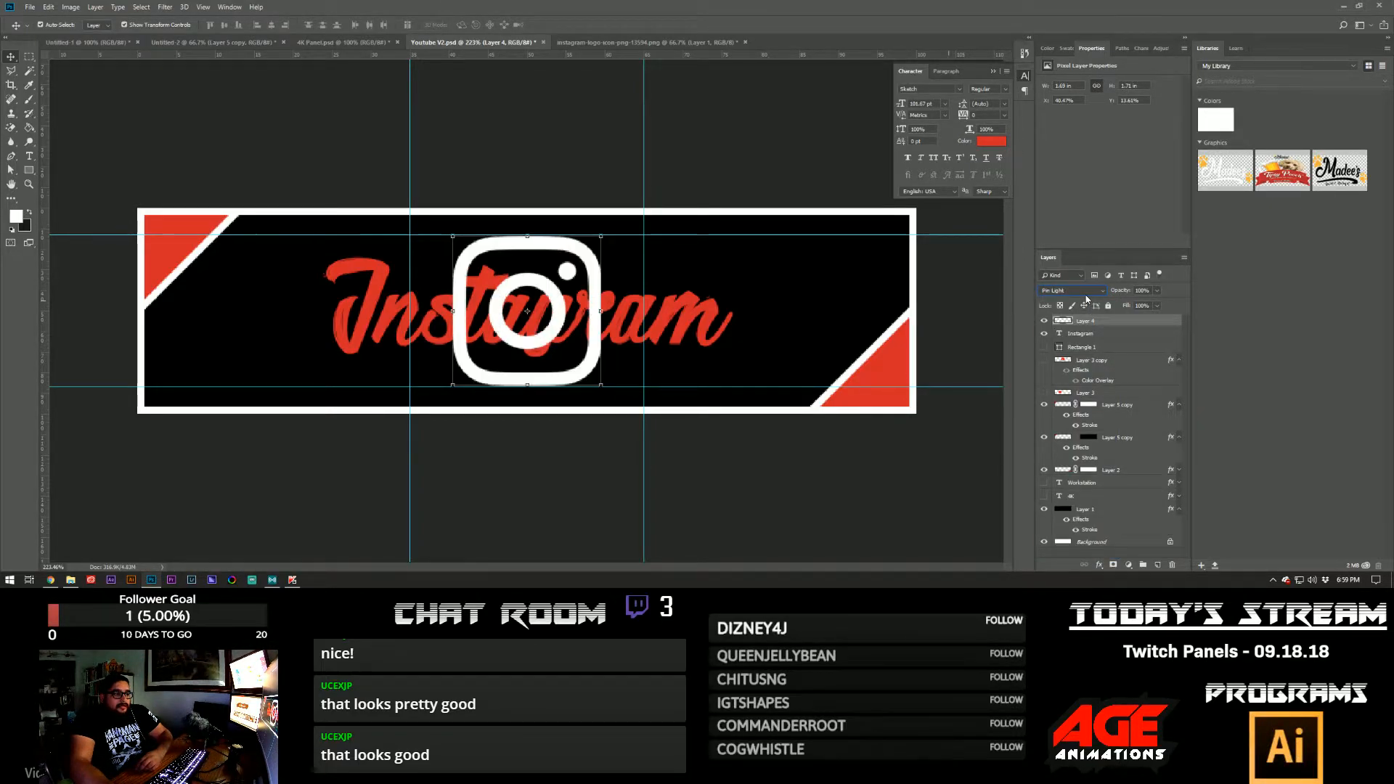
{"action": "scroll", "coordinate": [1086, 298], "scroll_direction": "up", "scroll_amount": 2}
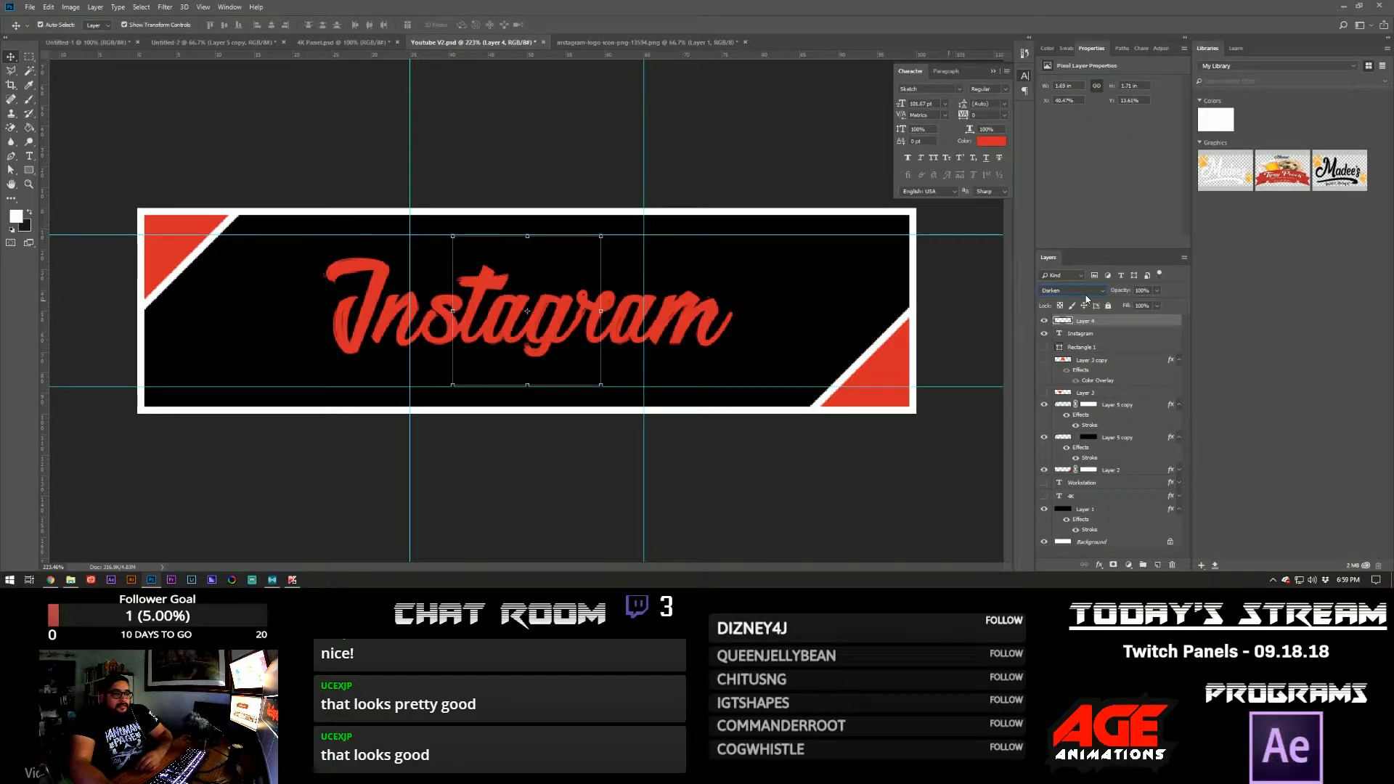
- Set the Instagram text's font to American Captain and reposition the text behind the centre of the logo
{"action": "left_click", "coordinate": [706, 326]}
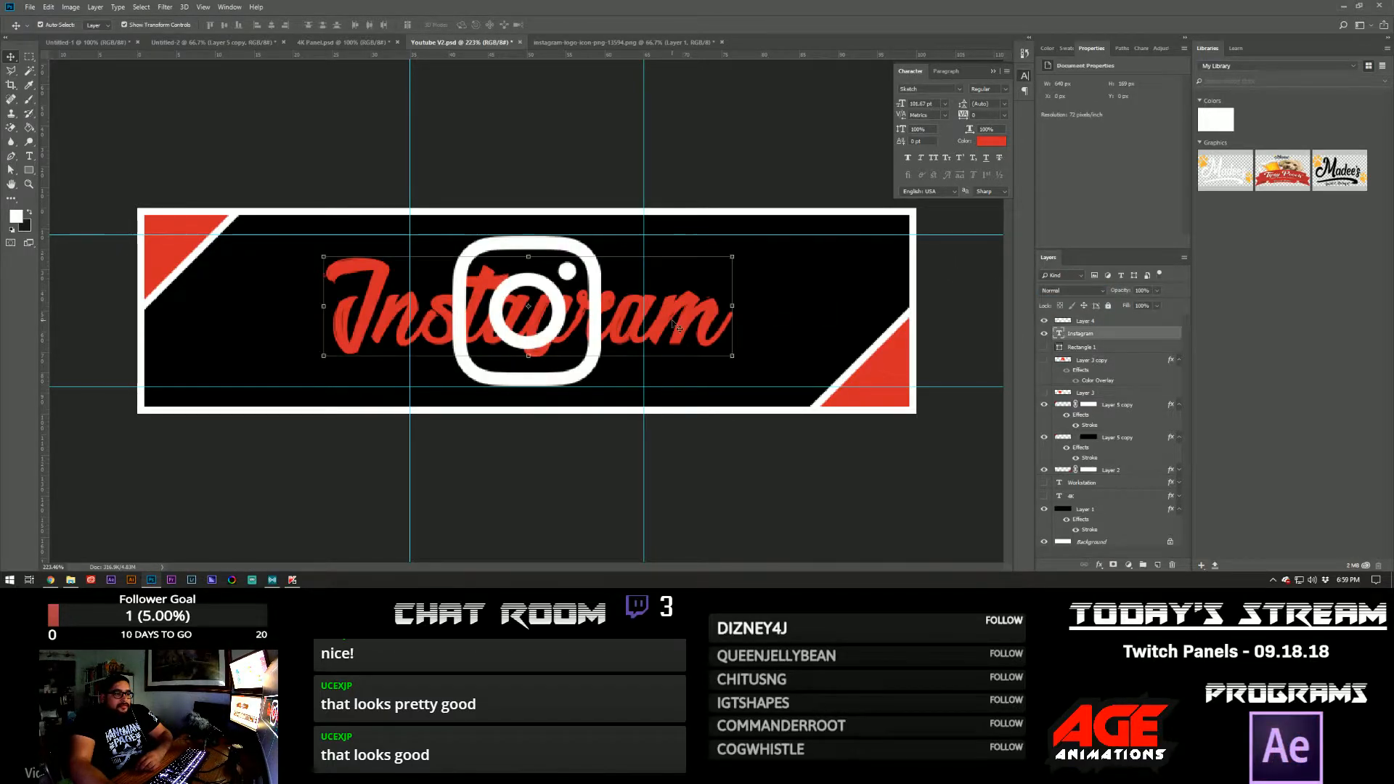
{"action": "left_click", "coordinate": [959, 89]}
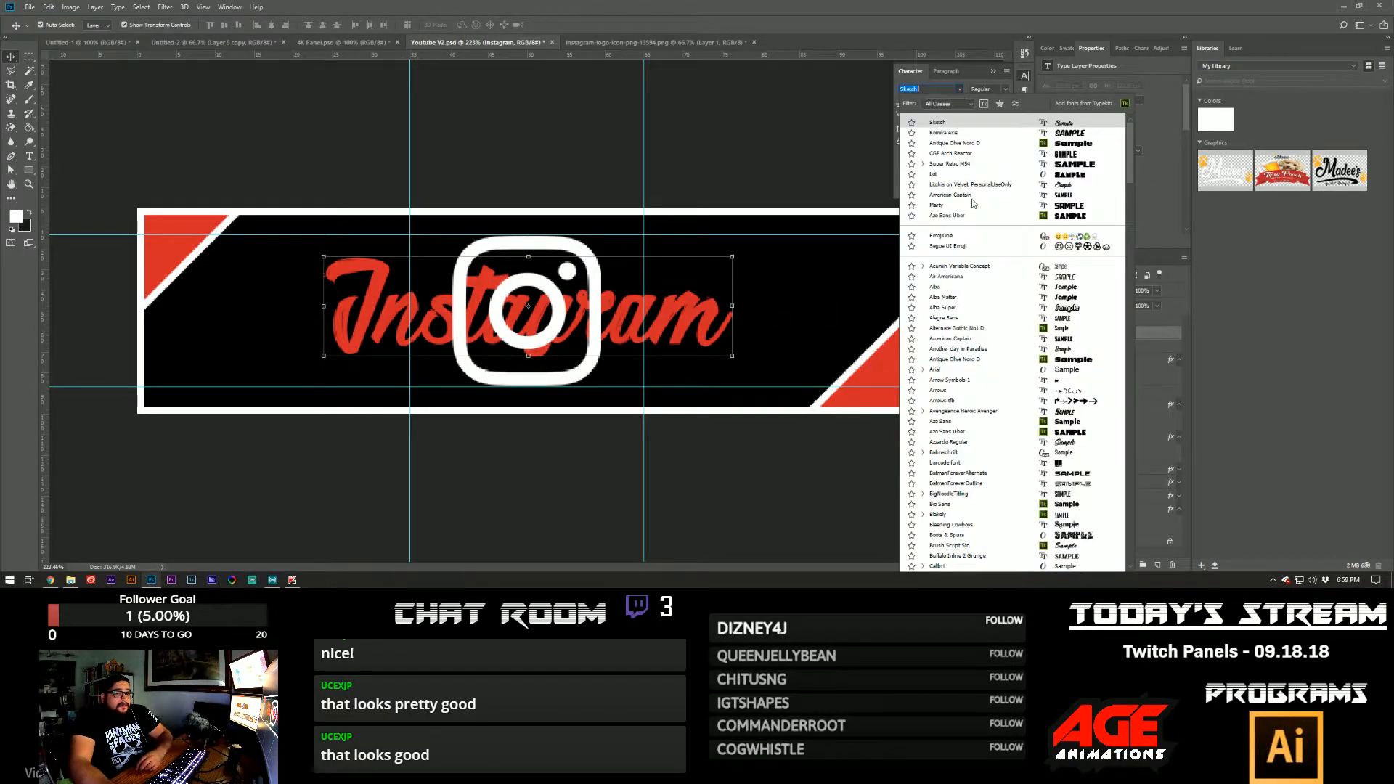
{"action": "left_click", "coordinate": [1065, 339]}
{"action": "left_click_drag", "start_coordinate": [690, 296], "coordinate": [693, 310]}
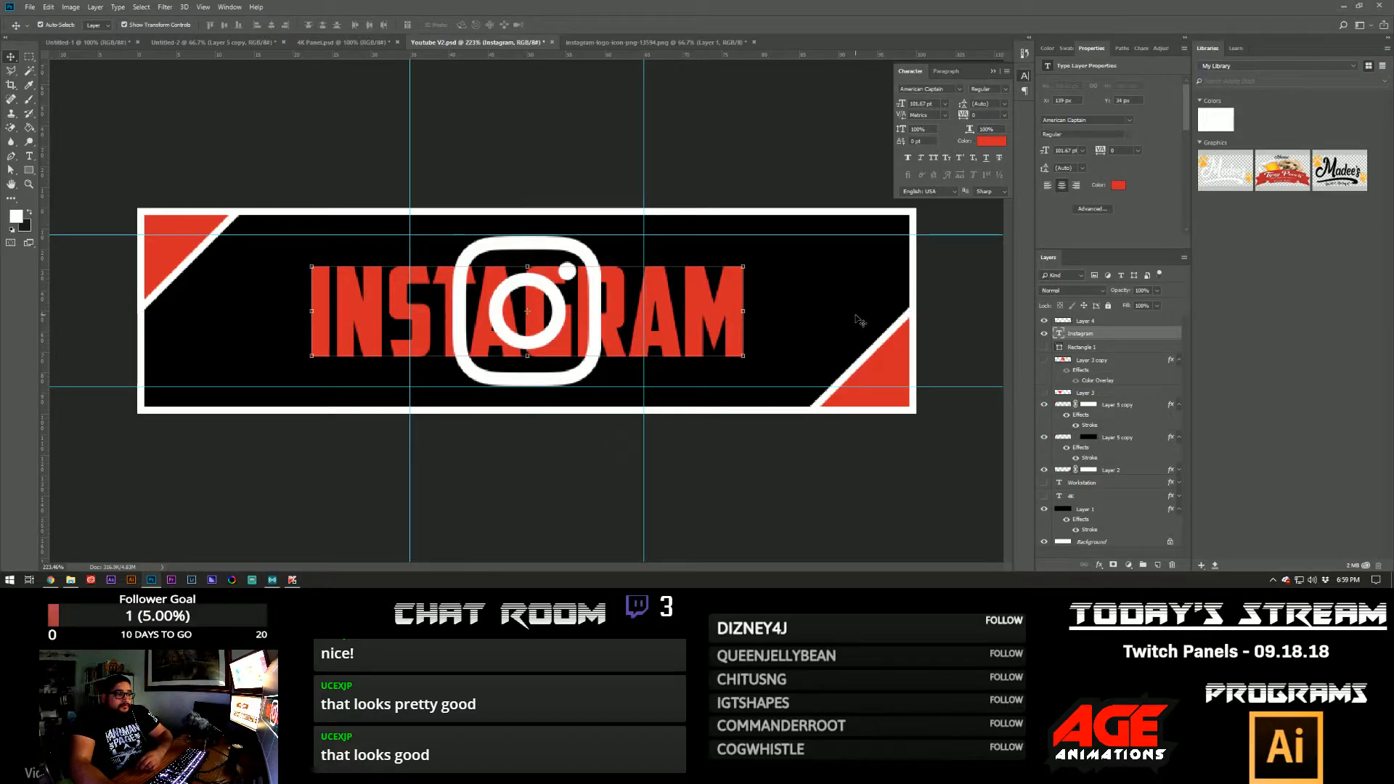
{"action": "left_click", "coordinate": [952, 306]}
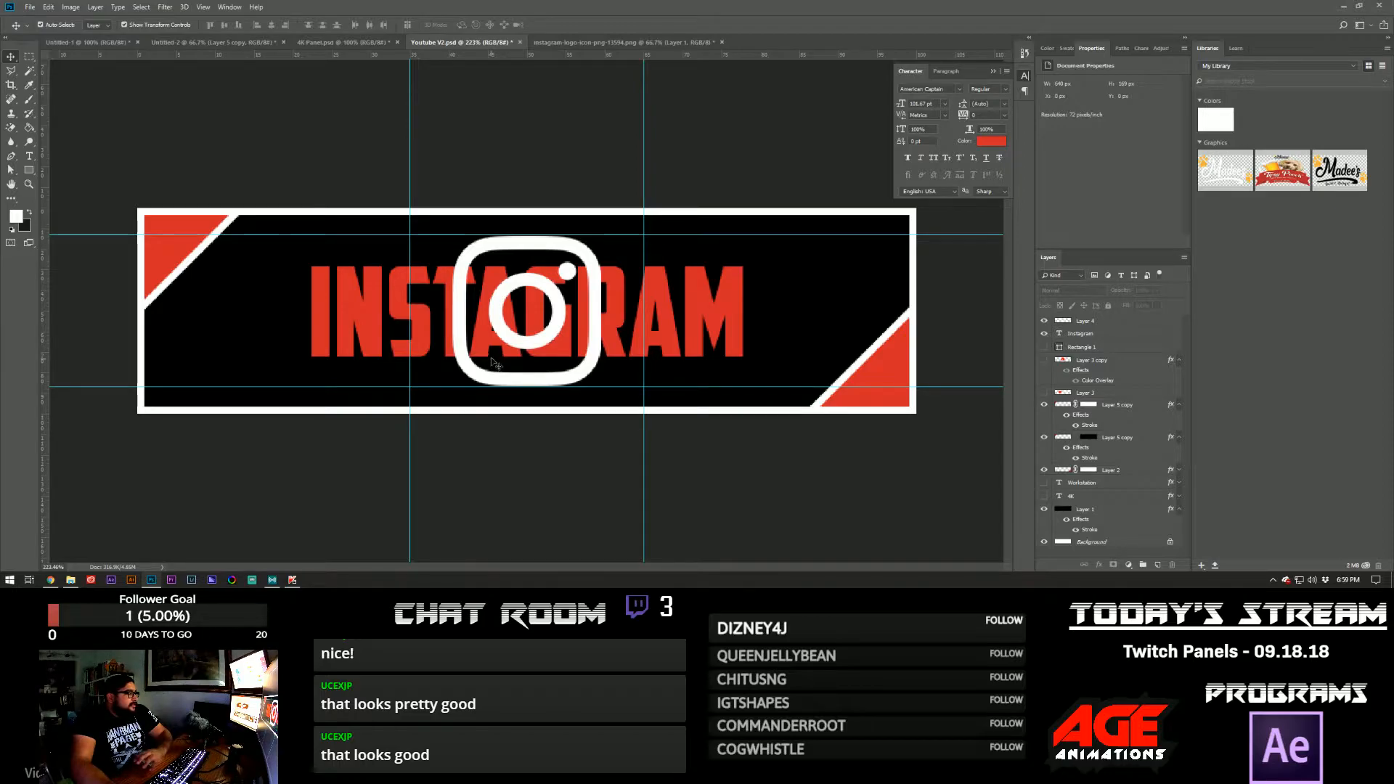
- Hide the Instagram text layer so the panel shows only the white logo
{"action": "left_click", "coordinate": [1044, 321]}
{"action": "left_click", "coordinate": [1044, 321]}
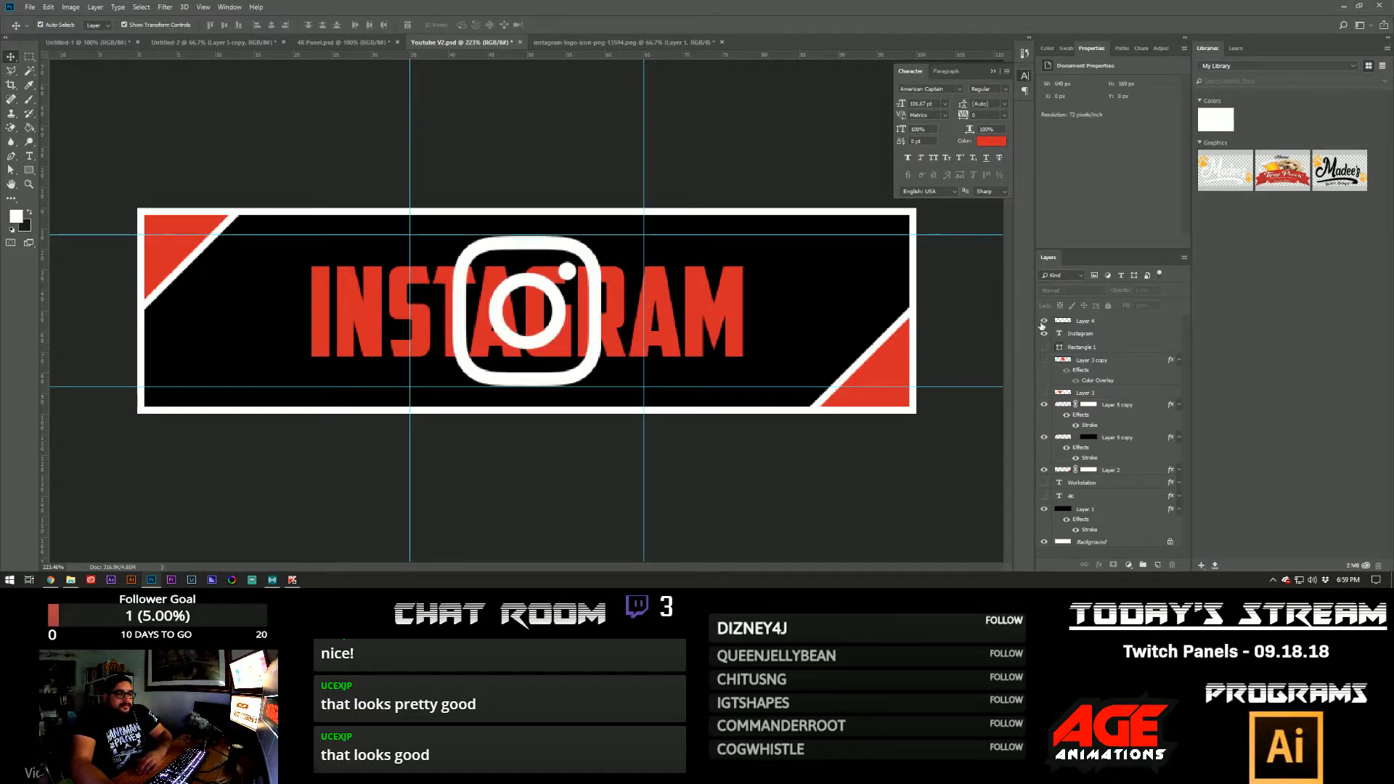
{"action": "left_click", "coordinate": [1044, 333]}
{"action": "key", "text": "z"}
{"action": "left_click_drag", "start_coordinate": [766, 304], "coordinate": [718, 304]}
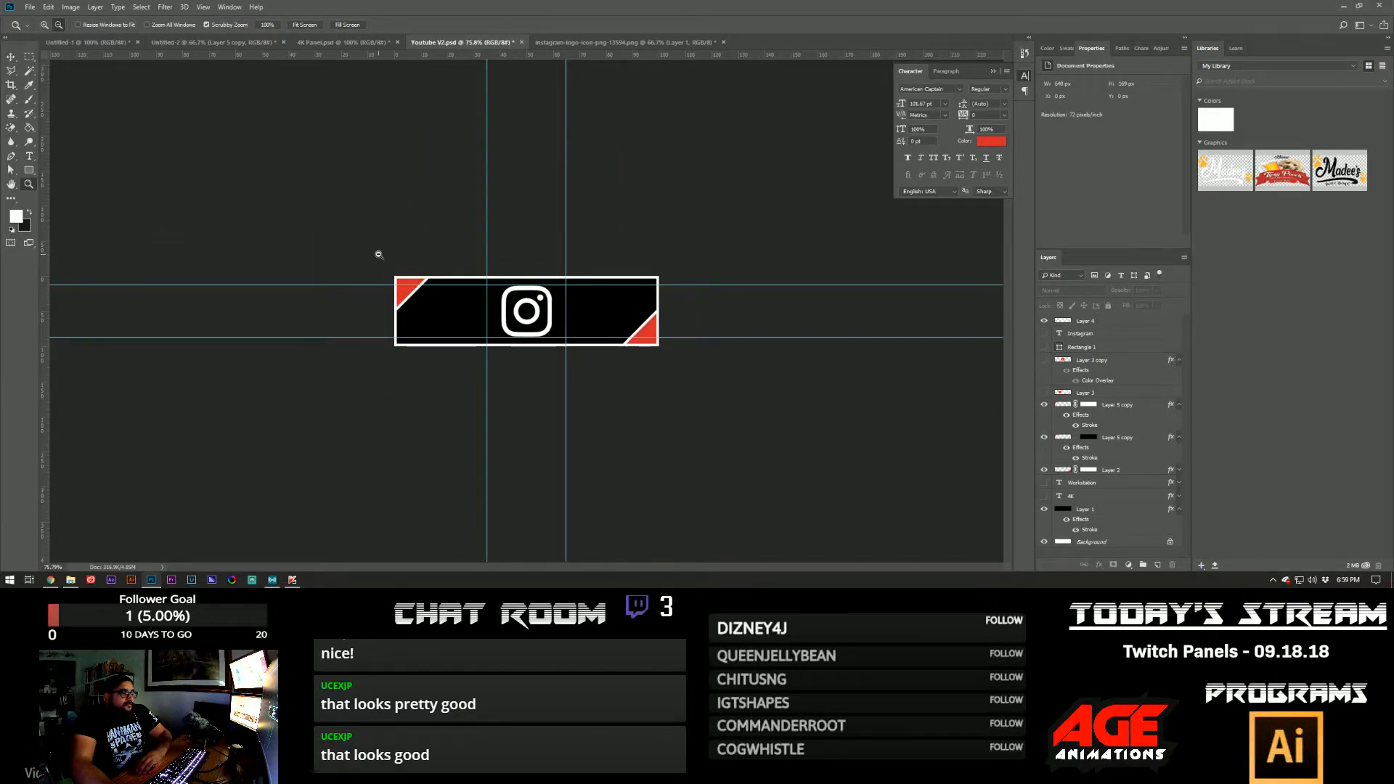
- Save the panel as Instagram.psd and save a further copy of it
{"action": "key", "text": "v"}
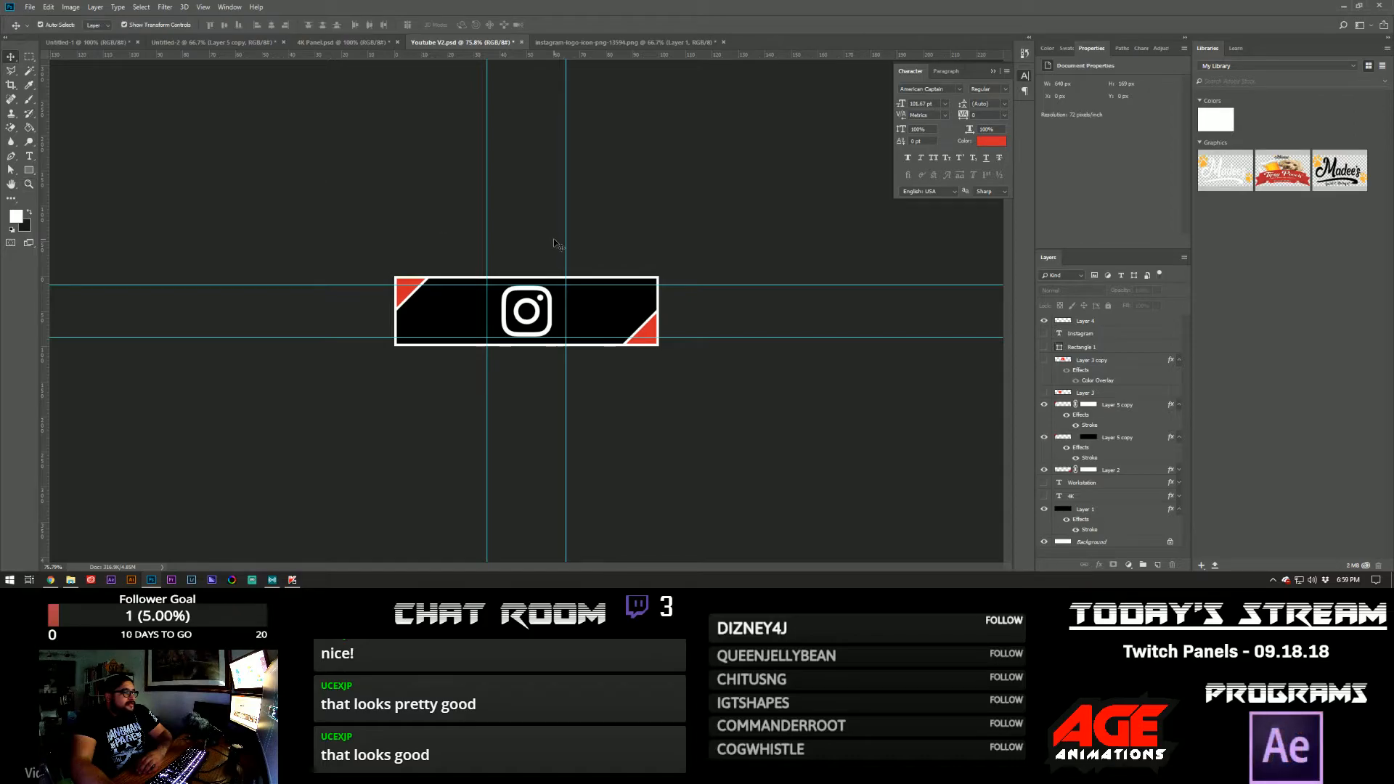
{"action": "left_click", "coordinate": [29, 8]}
{"action": "left_click", "coordinate": [54, 128]}
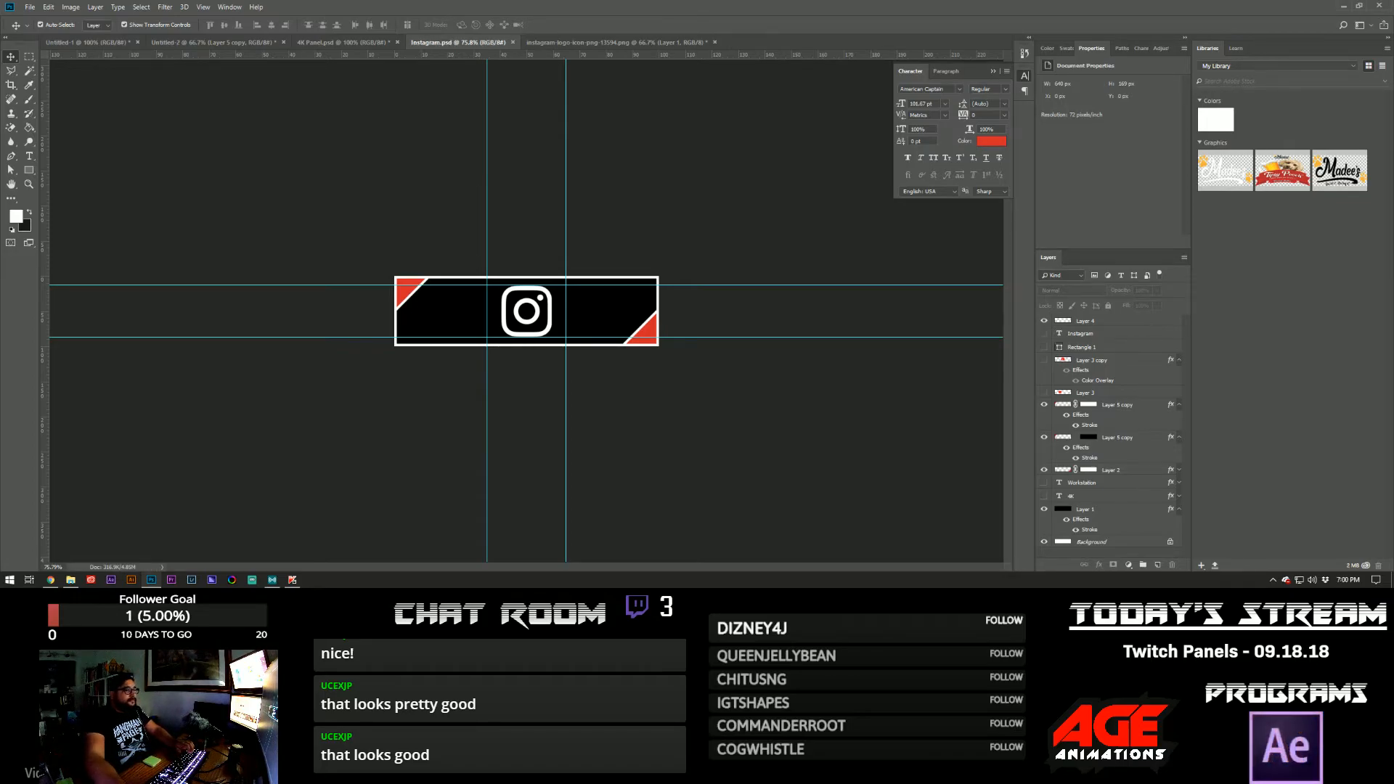
{"action": "left_click", "coordinate": [29, 8]}
{"action": "left_click", "coordinate": [84, 132]}
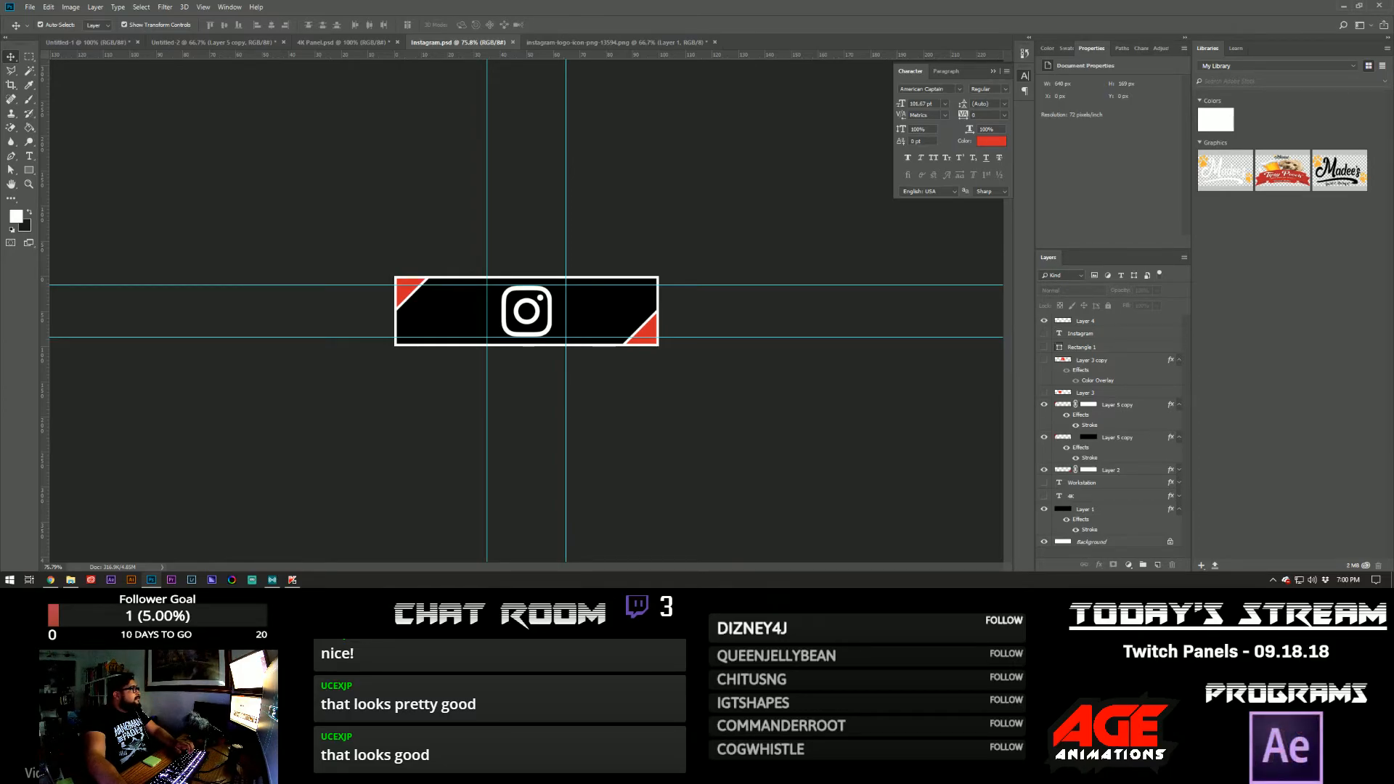
{"action": "left_click", "coordinate": [751, 165]}
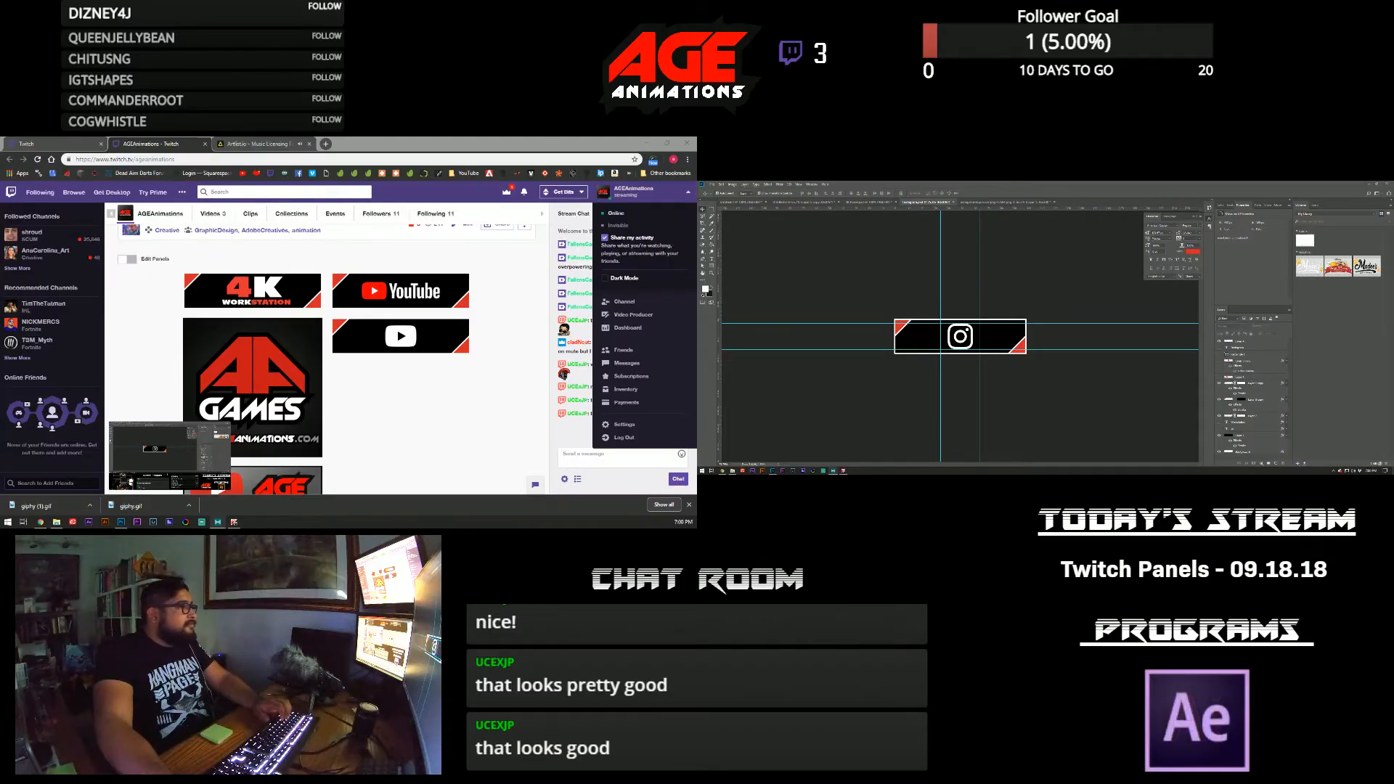
- Enable panel editing on the Twitch channel page and add a new text or image panel after the existing ones
{"action": "left_click", "coordinate": [133, 263]}
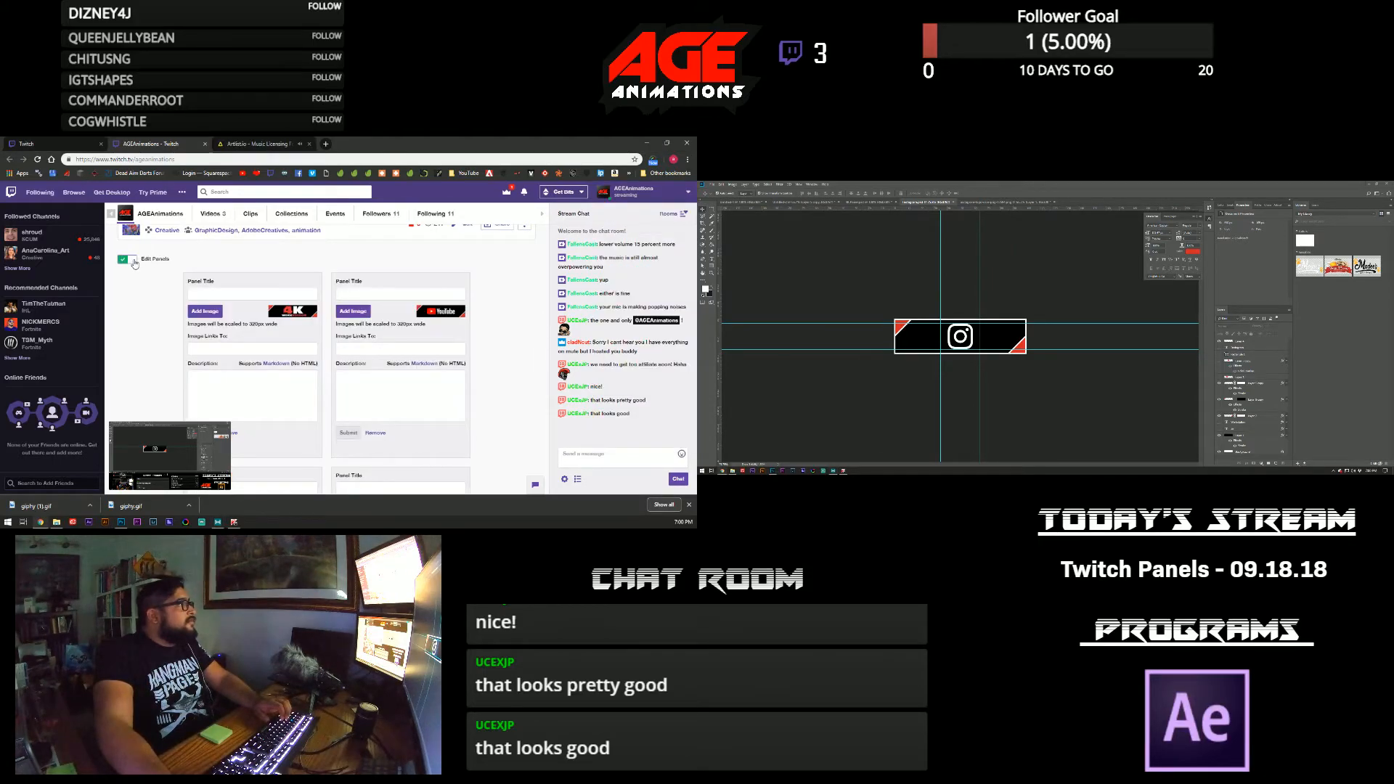
{"action": "scroll", "coordinate": [294, 347], "scroll_direction": "down", "scroll_amount": 2}
{"action": "scroll", "coordinate": [293, 347], "scroll_direction": "down", "scroll_amount": 3}
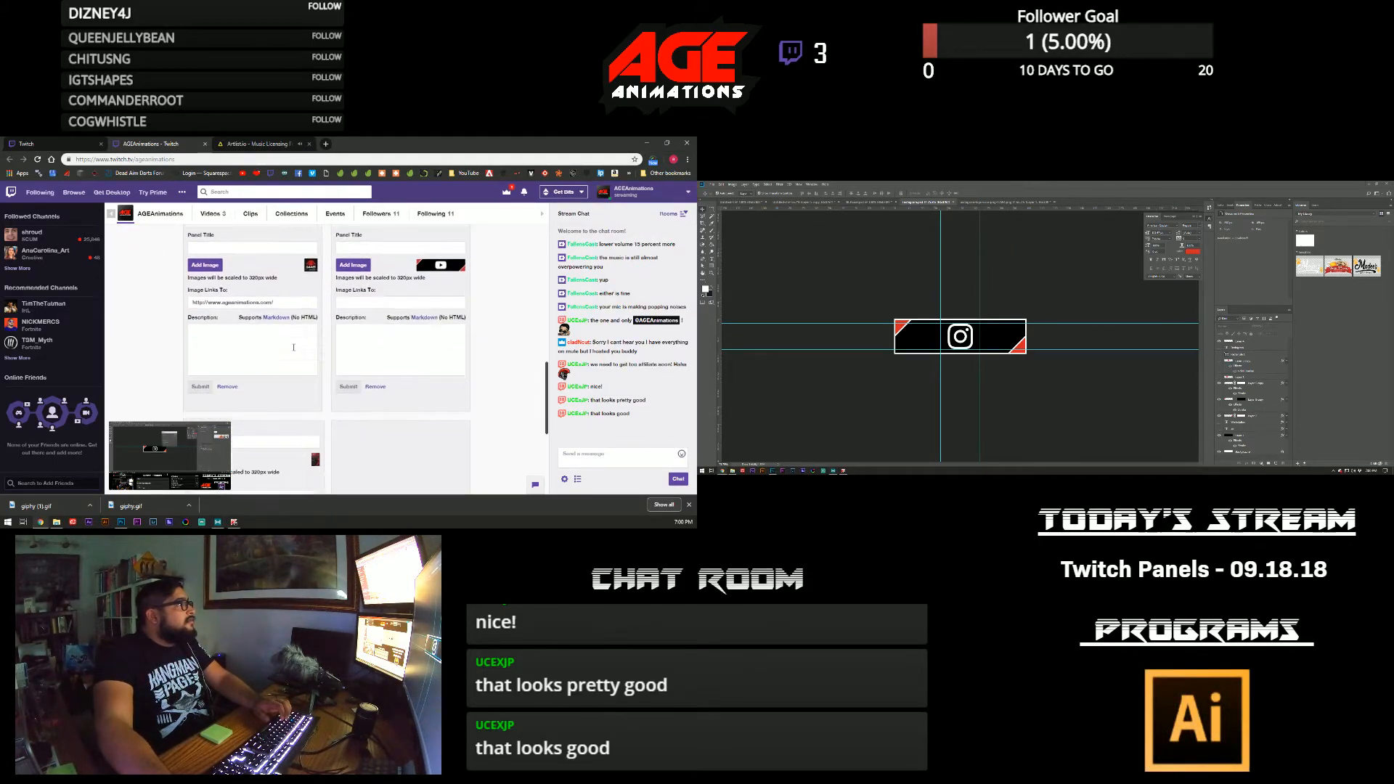
{"action": "left_click", "coordinate": [398, 294]}
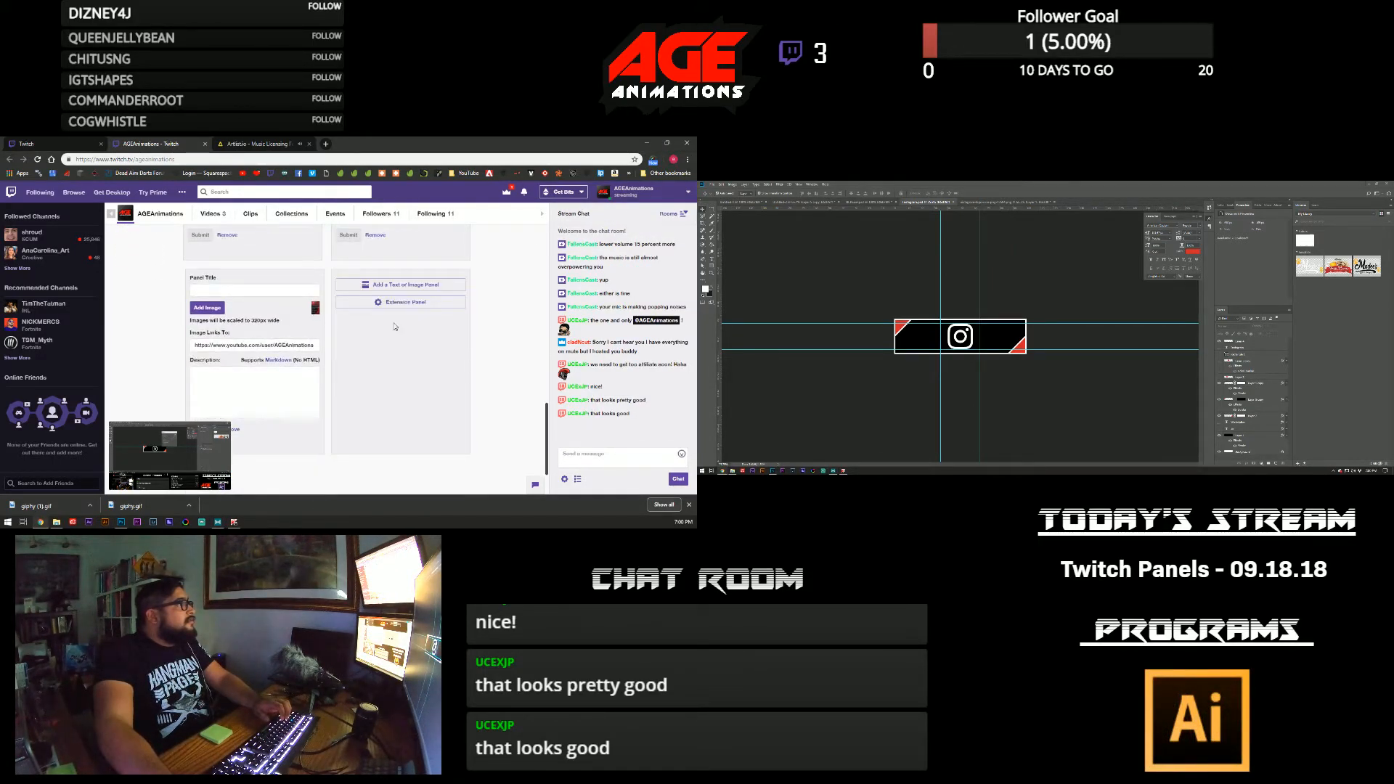
{"action": "left_click", "coordinate": [398, 287]}
- Upload the Instagram JPG from the PANELS folder to the new panel, with the crop covering the whole image
{"action": "left_click", "coordinate": [357, 306]}
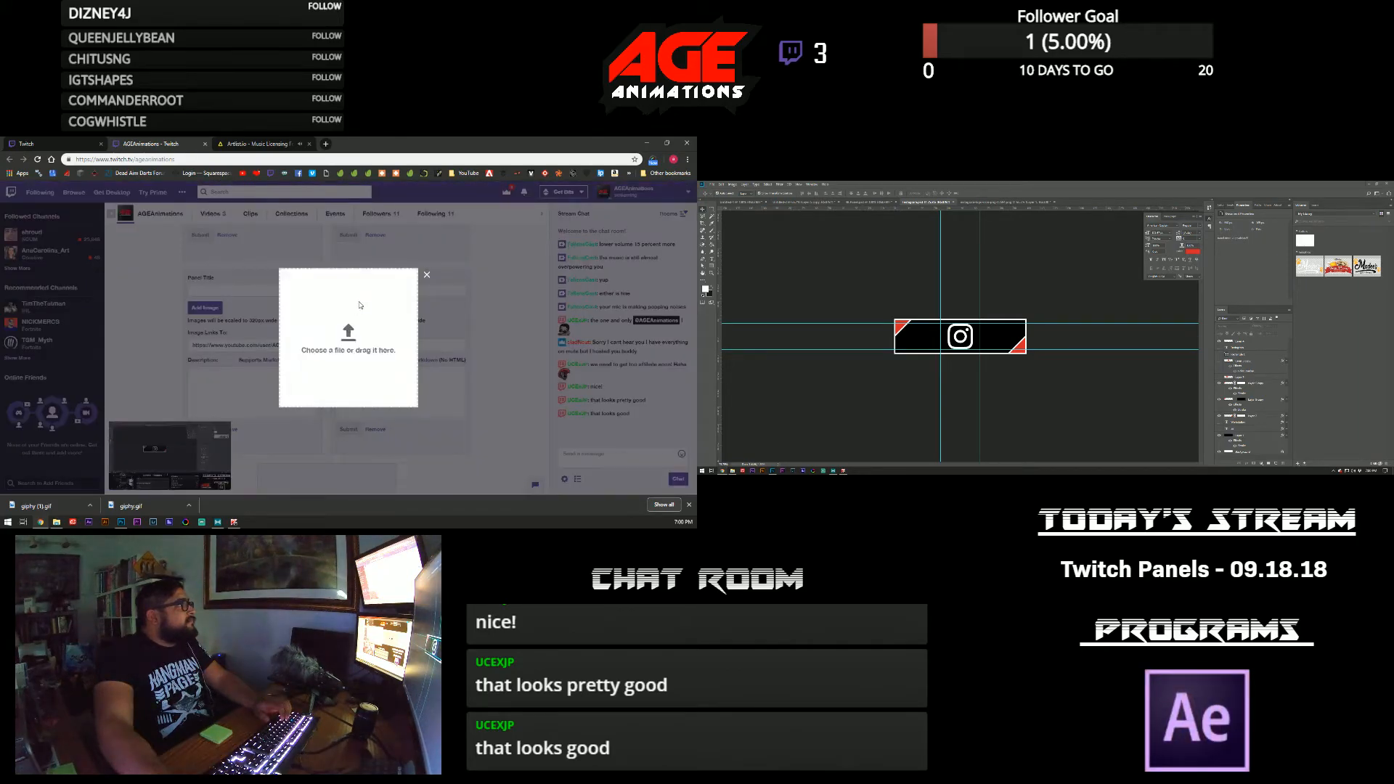
{"action": "left_click", "coordinate": [359, 306]}
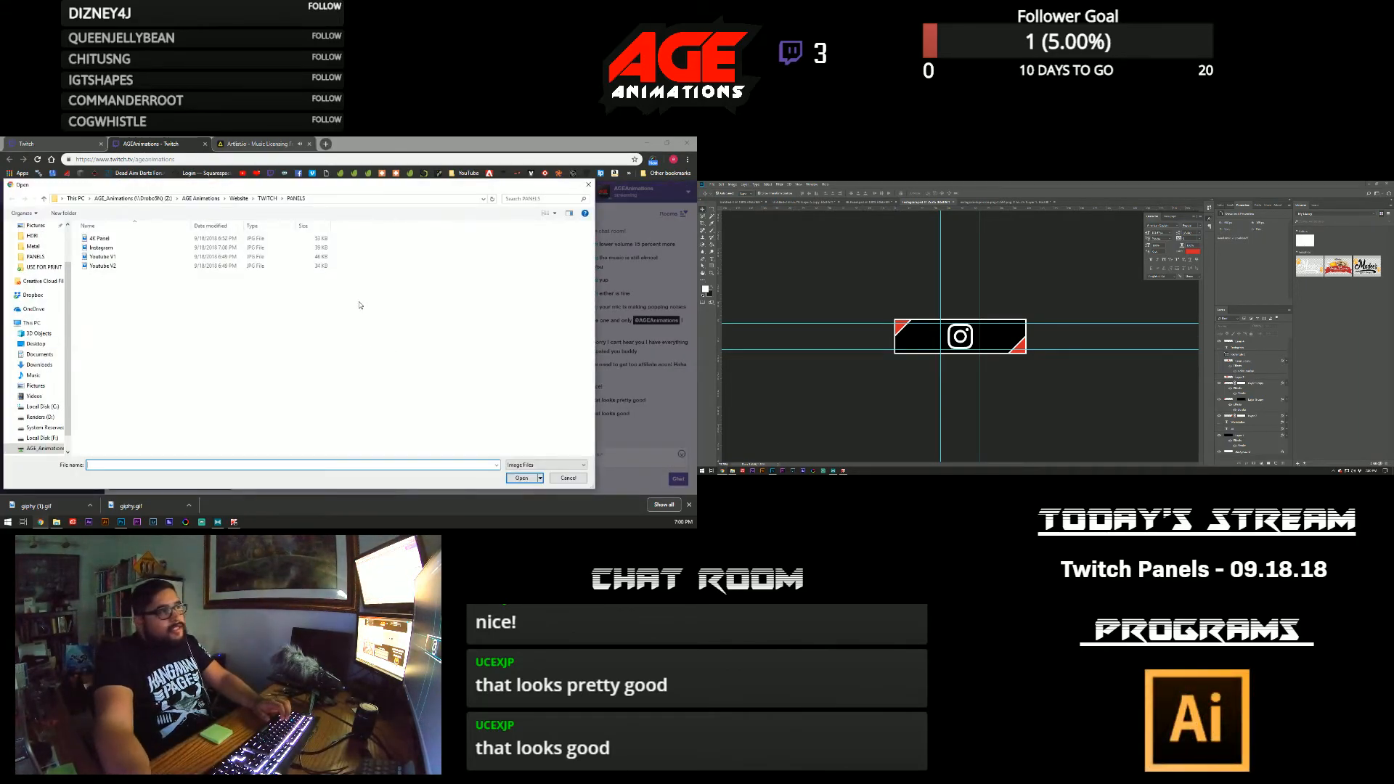
{"action": "double_click", "coordinate": [108, 249]}
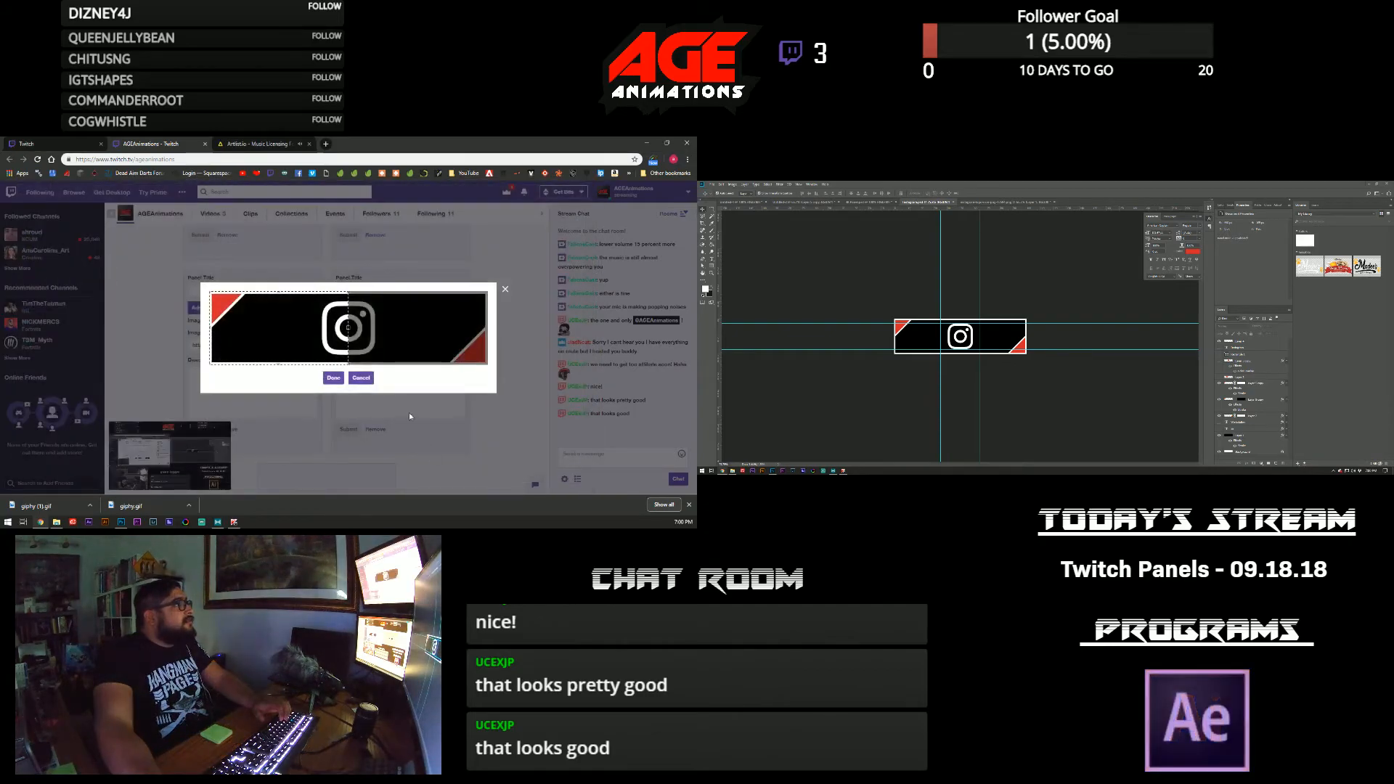
{"action": "left_click_drag", "start_coordinate": [382, 328], "coordinate": [513, 328]}
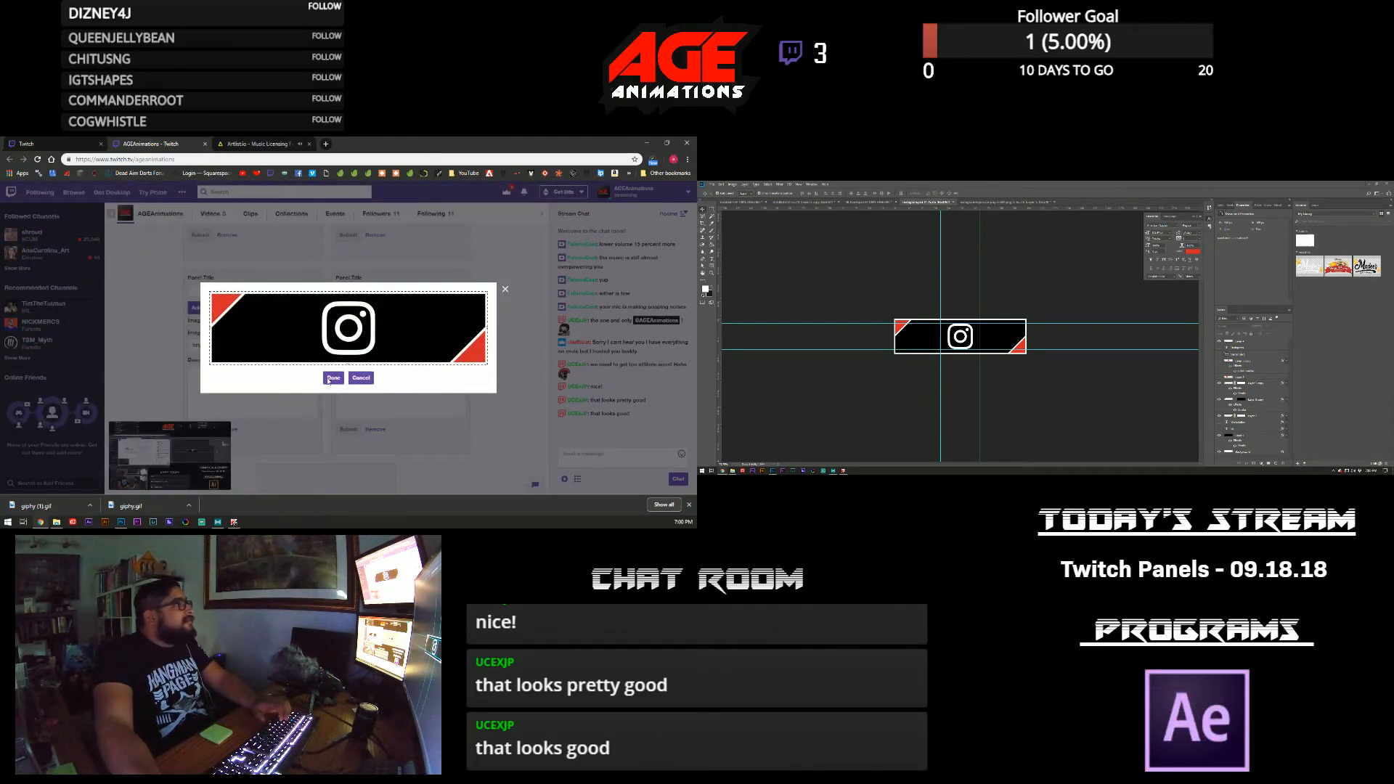
{"action": "left_click", "coordinate": [328, 379]}
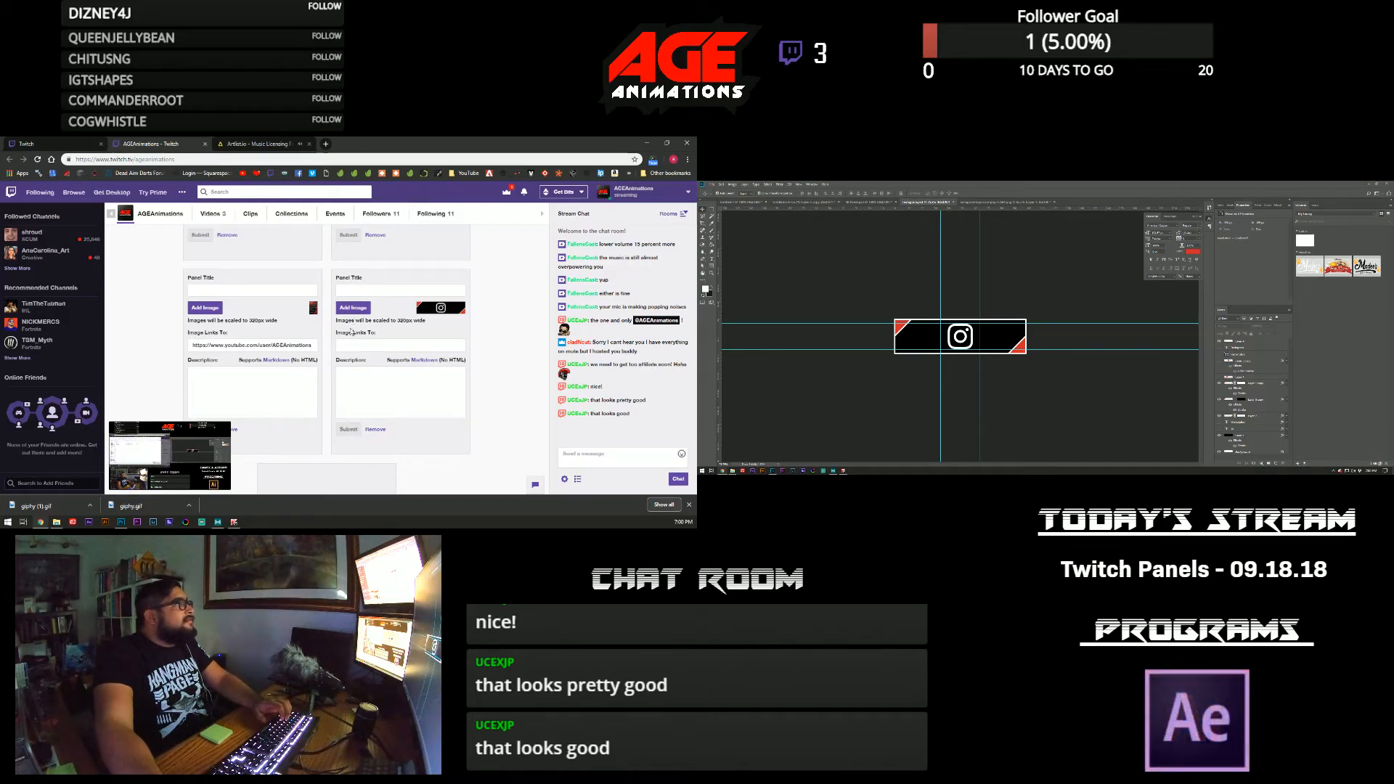
- Turn off panel editing and check the new Instagram panel among the other channel panels
{"action": "scroll", "coordinate": [215, 262], "scroll_direction": "up", "scroll_amount": 5}
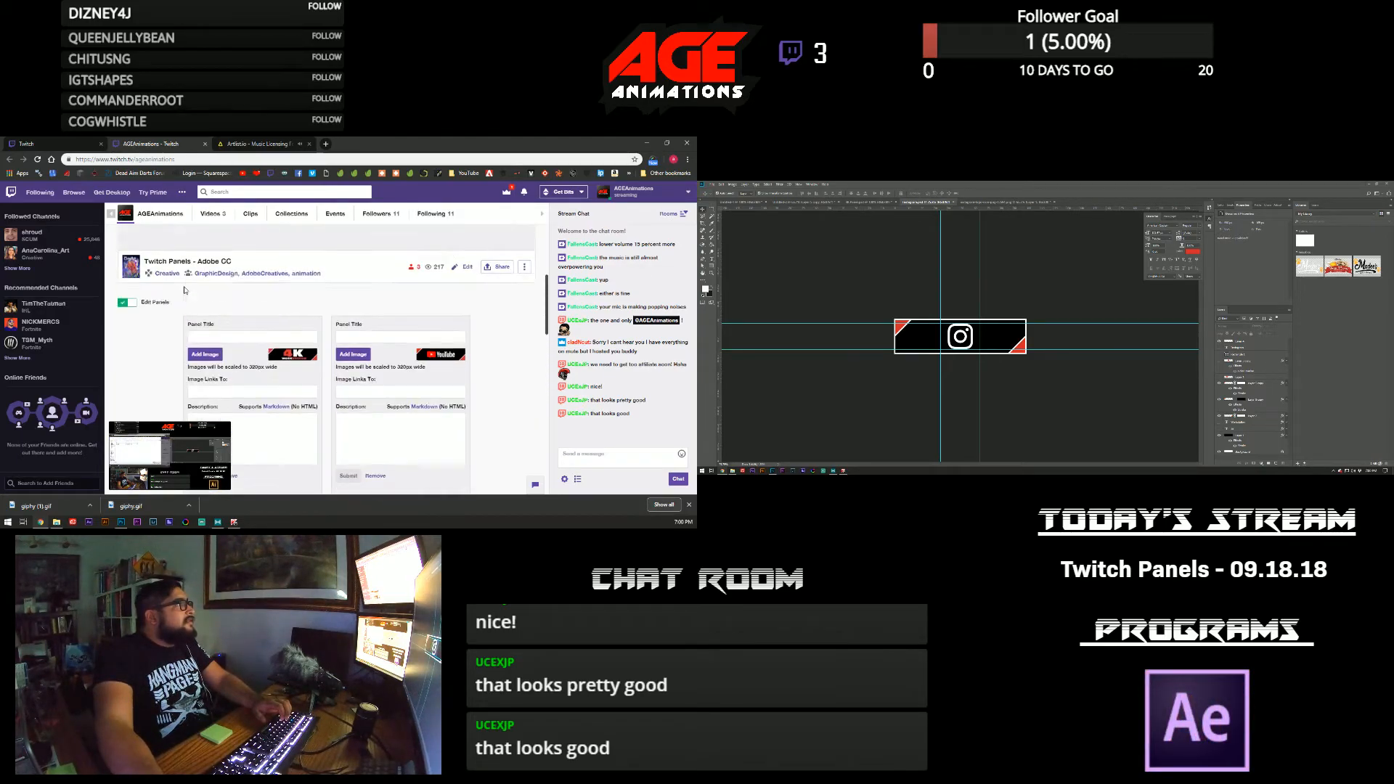
{"action": "left_click", "coordinate": [129, 304]}
{"action": "scroll", "coordinate": [477, 411], "scroll_direction": "down", "scroll_amount": 4}
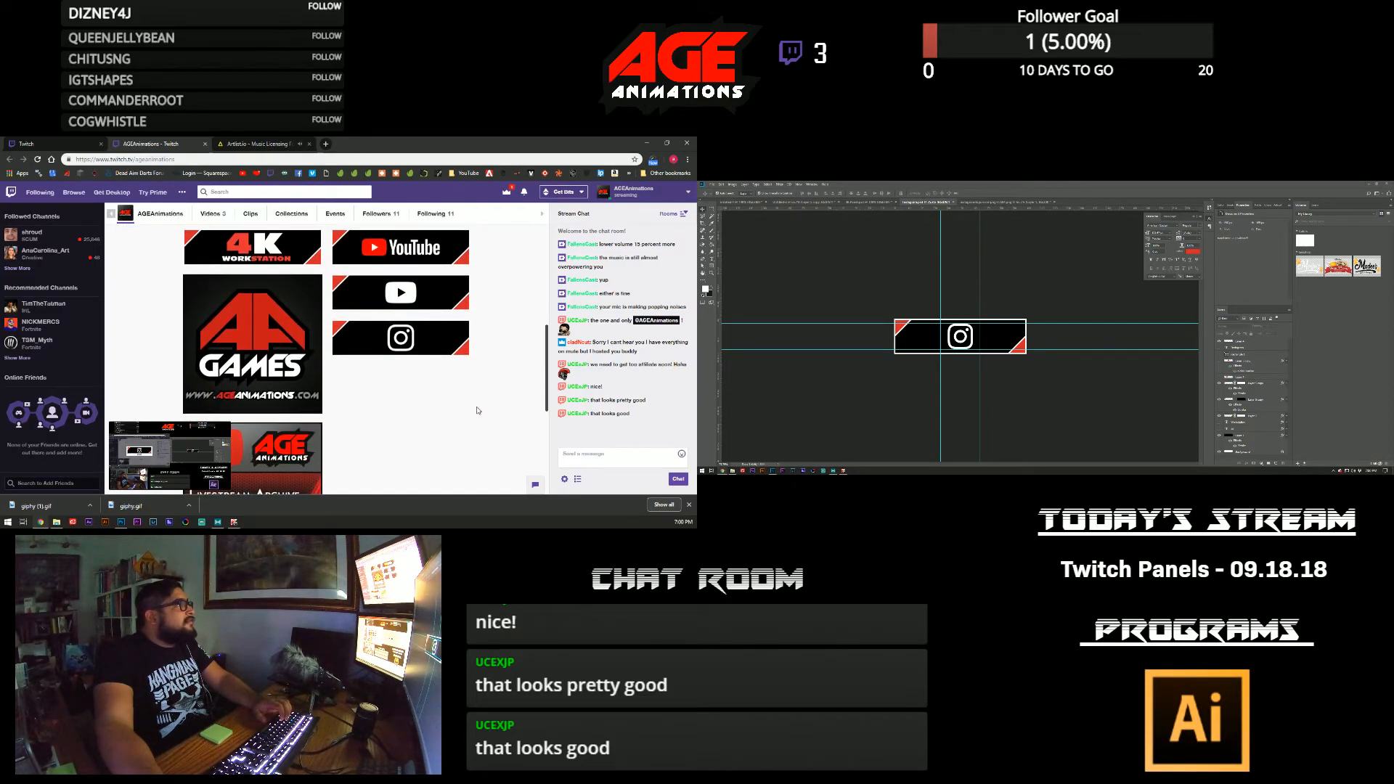
{"action": "scroll", "coordinate": [477, 411], "scroll_direction": "up", "scroll_amount": 4}
{"action": "scroll", "coordinate": [478, 411], "scroll_direction": "up", "scroll_amount": 1}
{"action": "left_click", "coordinate": [129, 303]}
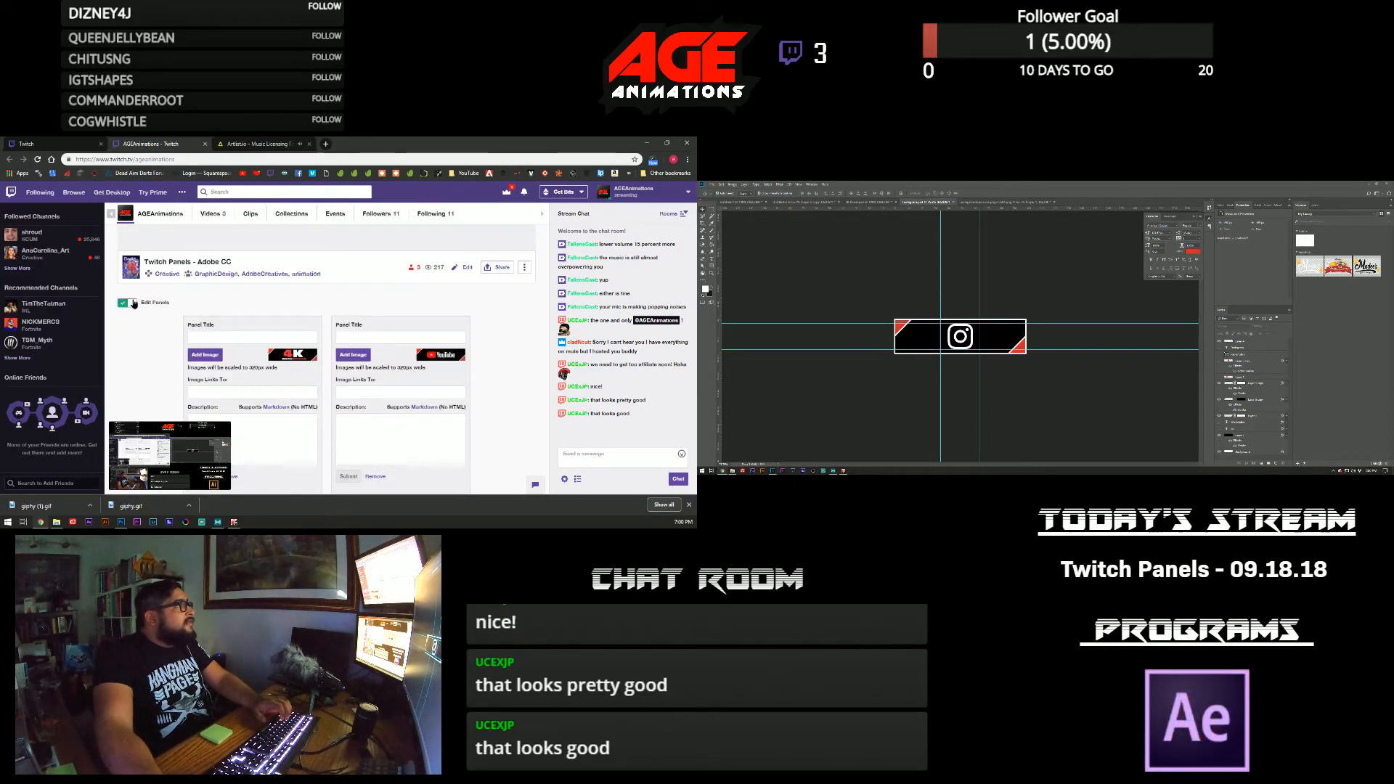
{"action": "left_click", "coordinate": [134, 303]}
- Collapse the channel sidebar and the stream chat to check the panels in the wider page layout
{"action": "left_click", "coordinate": [110, 213]}
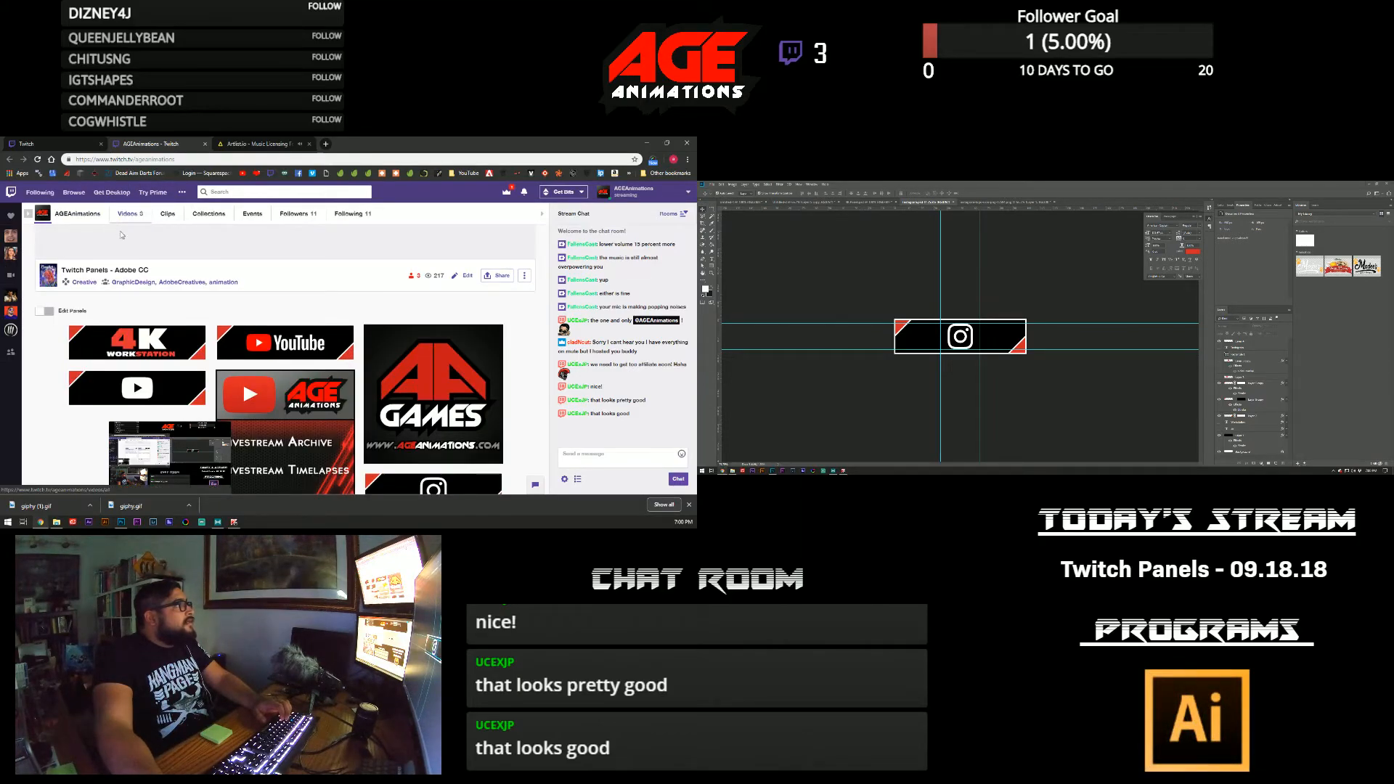
{"action": "left_click", "coordinate": [541, 214]}
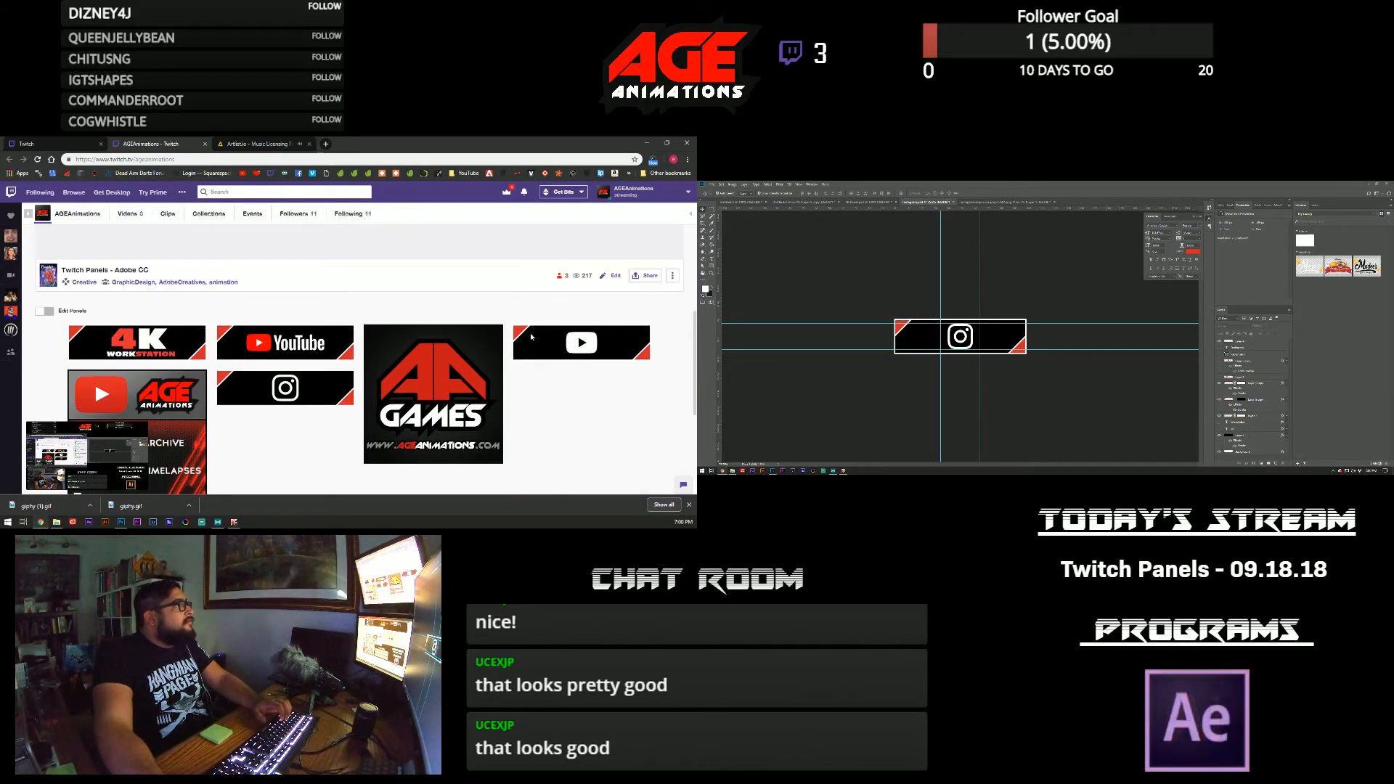
{"action": "scroll", "coordinate": [533, 360], "scroll_direction": "down", "scroll_amount": 2}
{"action": "scroll", "coordinate": [171, 357], "scroll_direction": "up", "scroll_amount": 4}
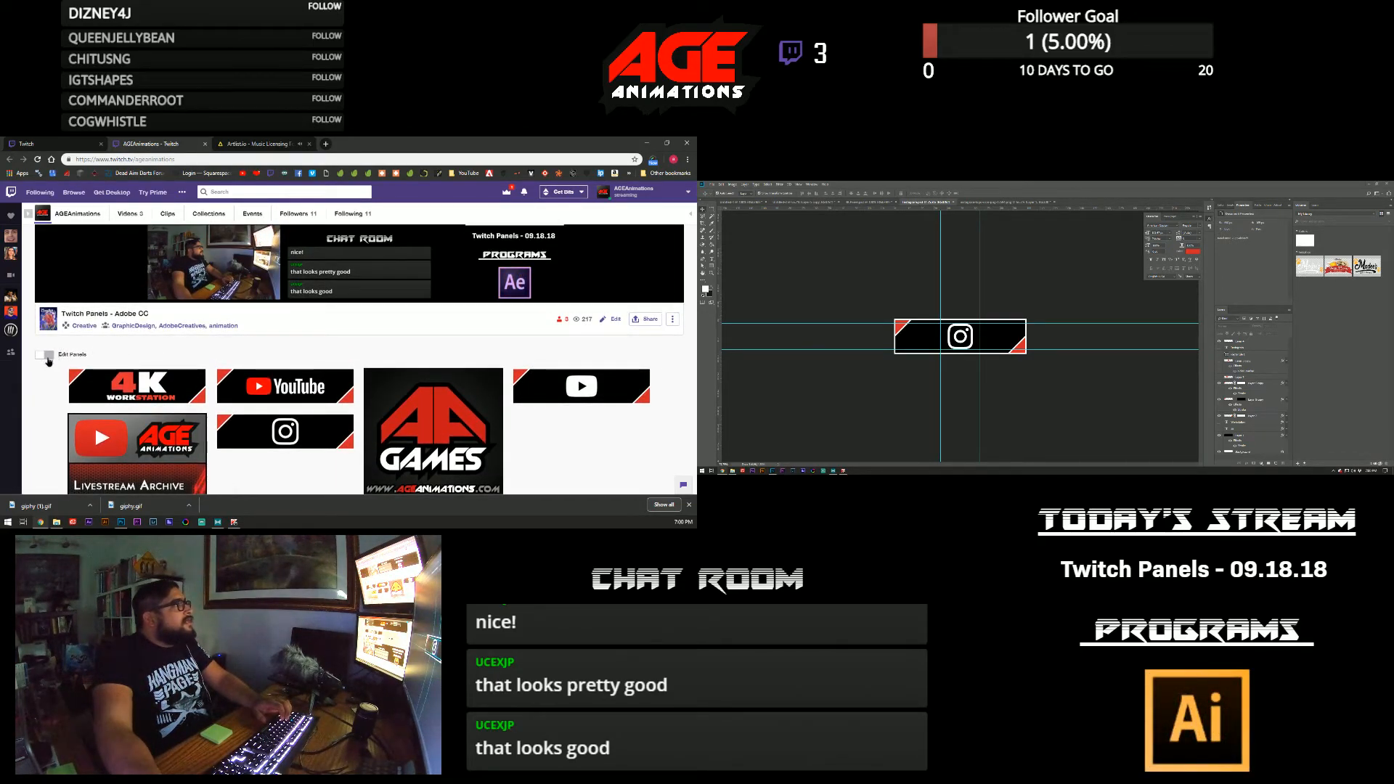
- Re-enable panel editing, add an extension panel in the empty slot and open the Extension Manager from it
{"action": "left_click", "coordinate": [46, 356]}
{"action": "scroll", "coordinate": [569, 426], "scroll_direction": "down", "scroll_amount": 5}
{"action": "left_click", "coordinate": [541, 378]}
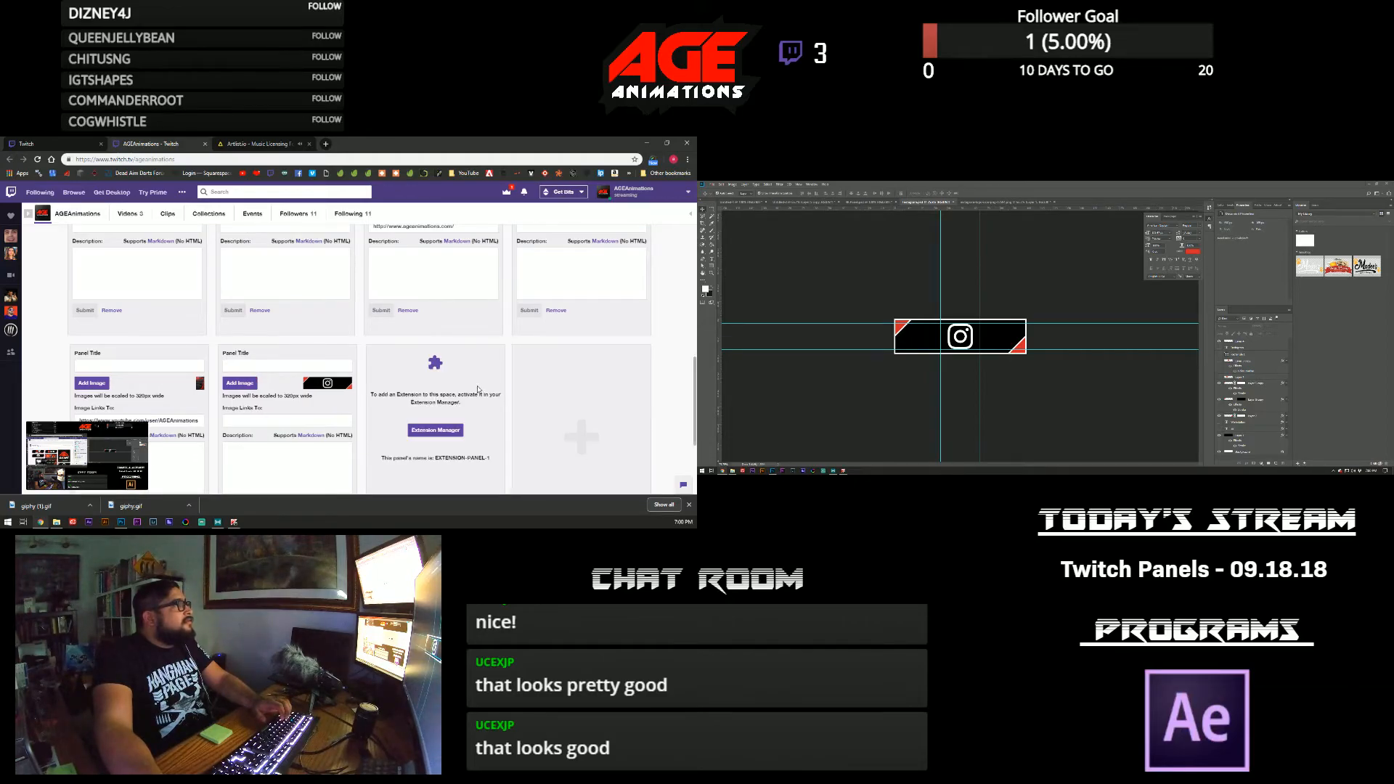
{"action": "left_click", "coordinate": [435, 429]}
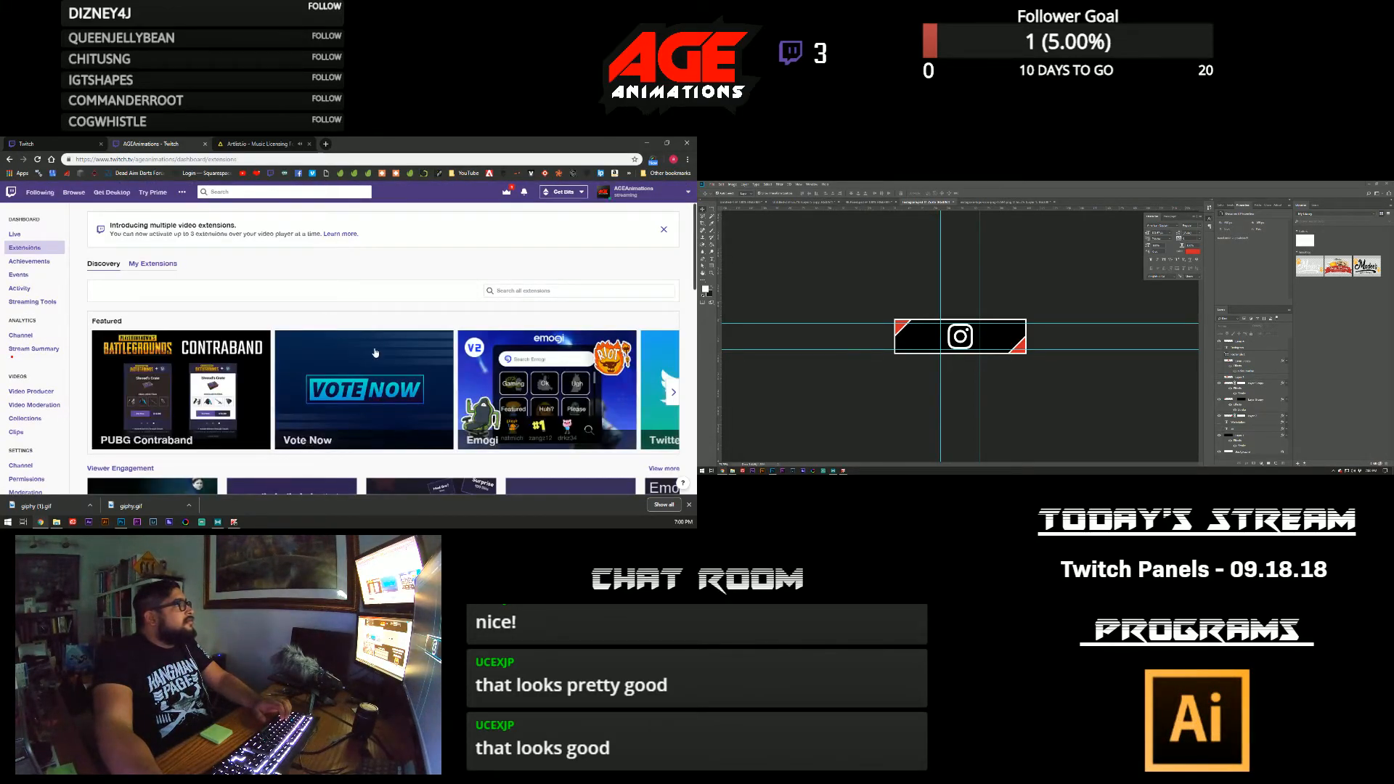
- Browse the extension categories from Featured to Streamer Tools, then go back to the panels on the channel page
{"action": "scroll", "coordinate": [375, 353], "scroll_direction": "down", "scroll_amount": 1}
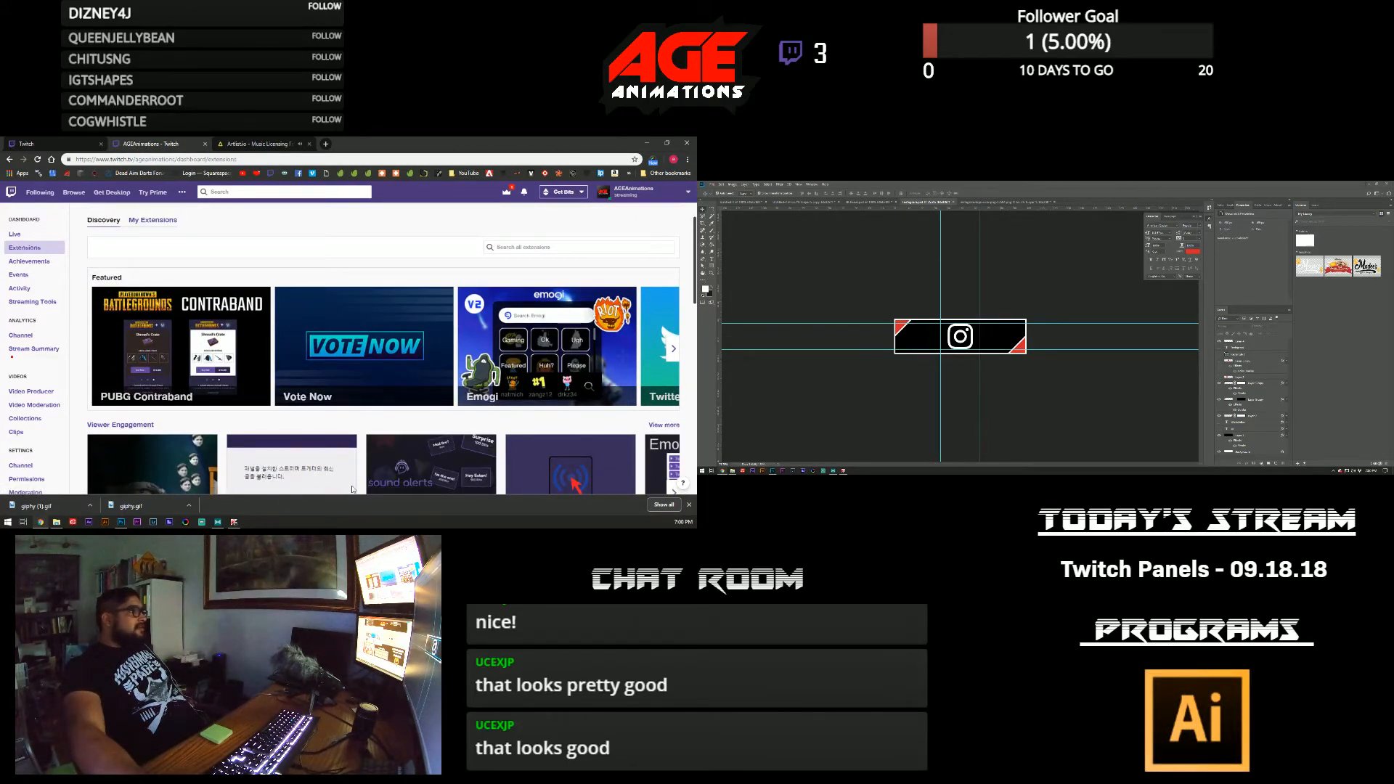
{"action": "scroll", "coordinate": [543, 394], "scroll_direction": "down", "scroll_amount": 1}
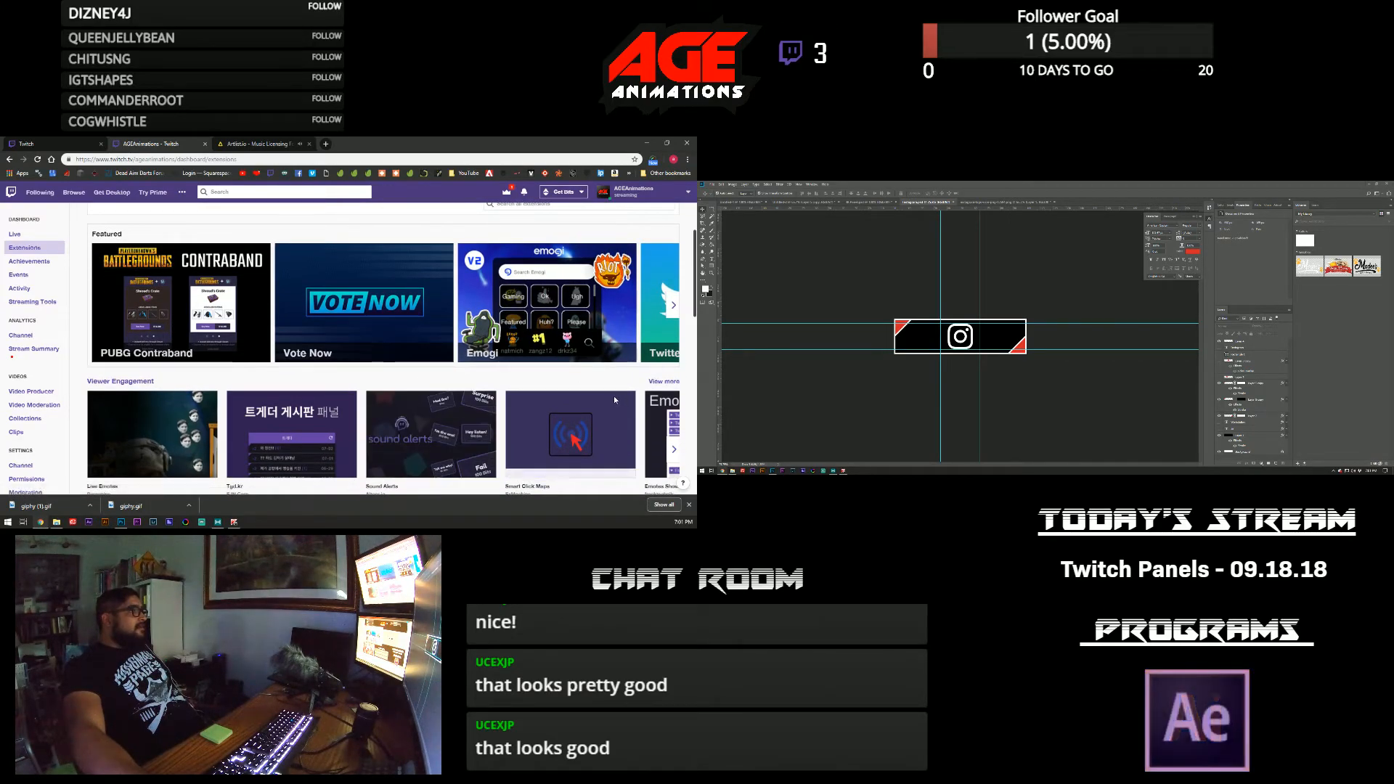
{"action": "scroll", "coordinate": [612, 395], "scroll_direction": "down", "scroll_amount": 4}
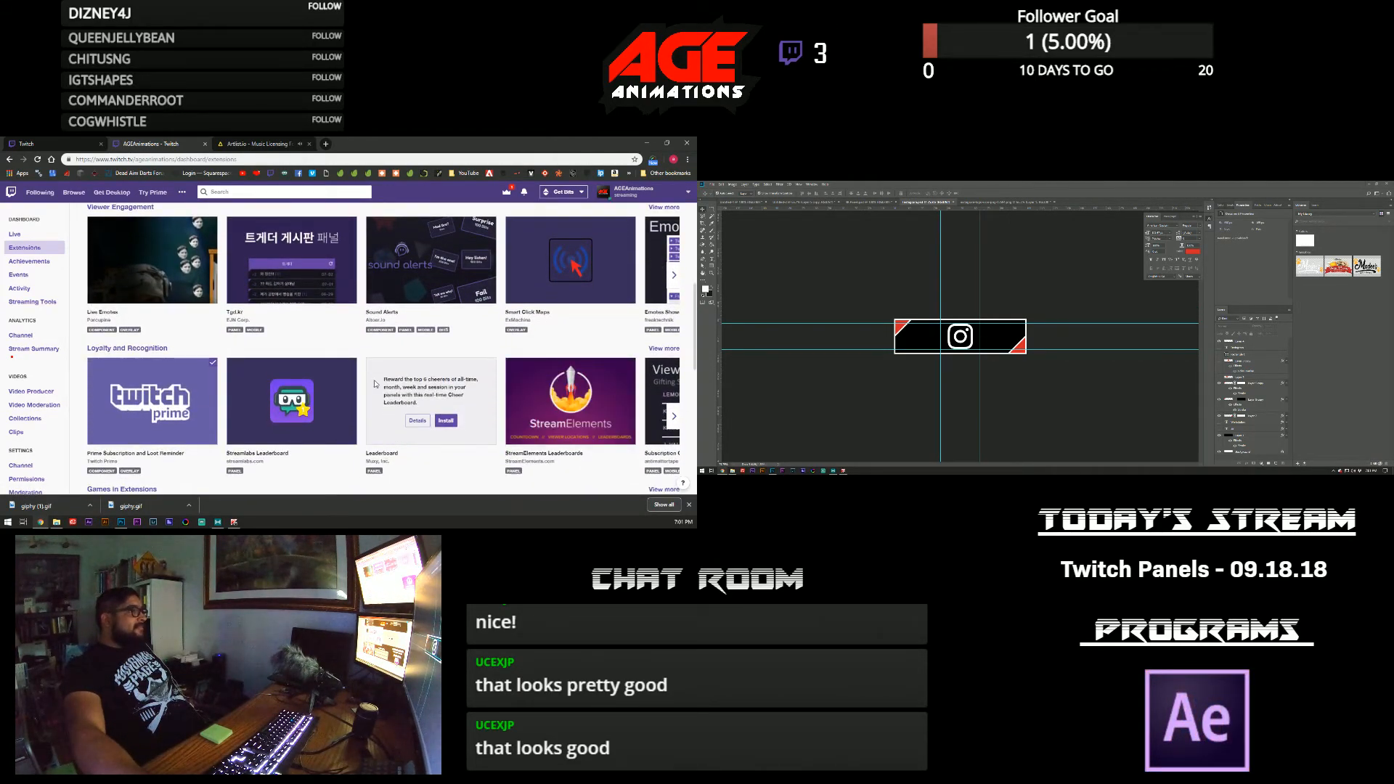
{"action": "scroll", "coordinate": [375, 388], "scroll_direction": "down", "scroll_amount": 3}
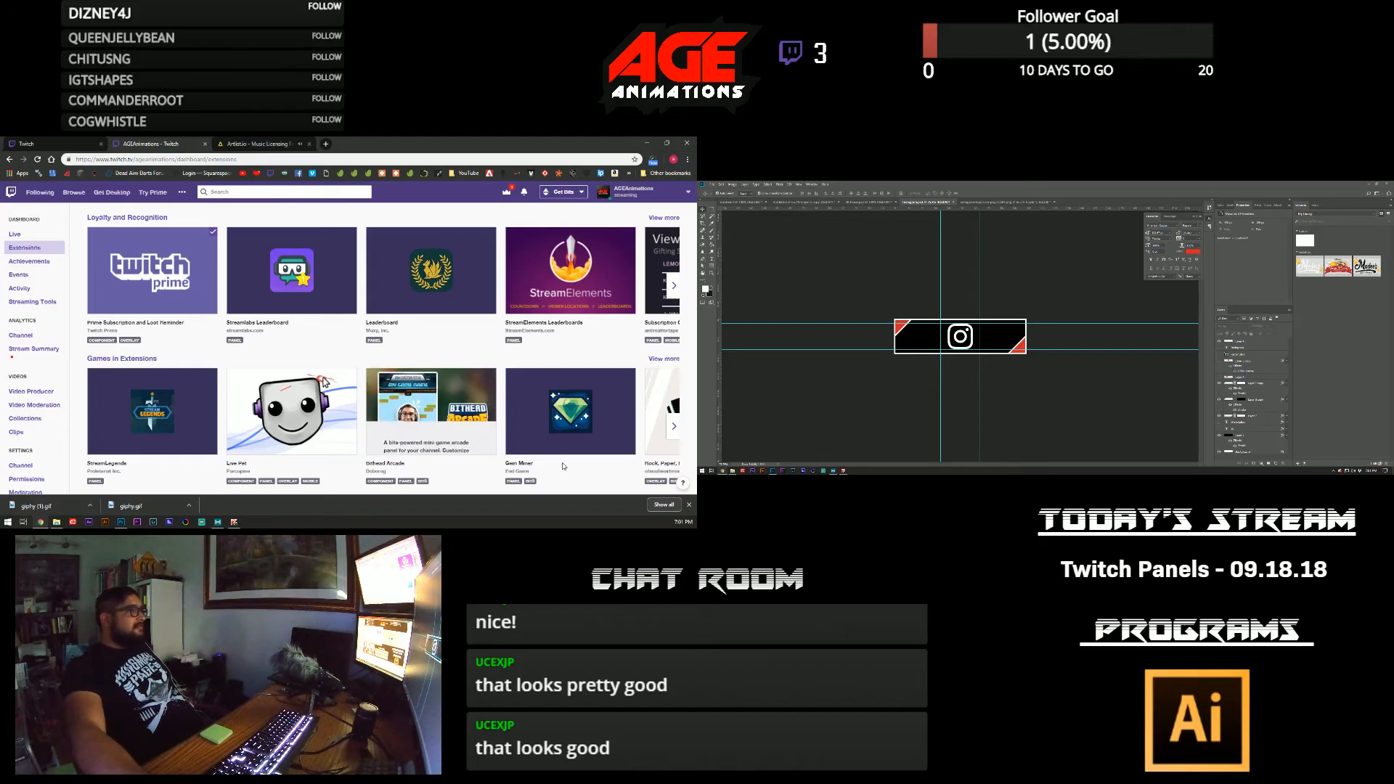
{"action": "scroll", "coordinate": [547, 448], "scroll_direction": "down", "scroll_amount": 4}
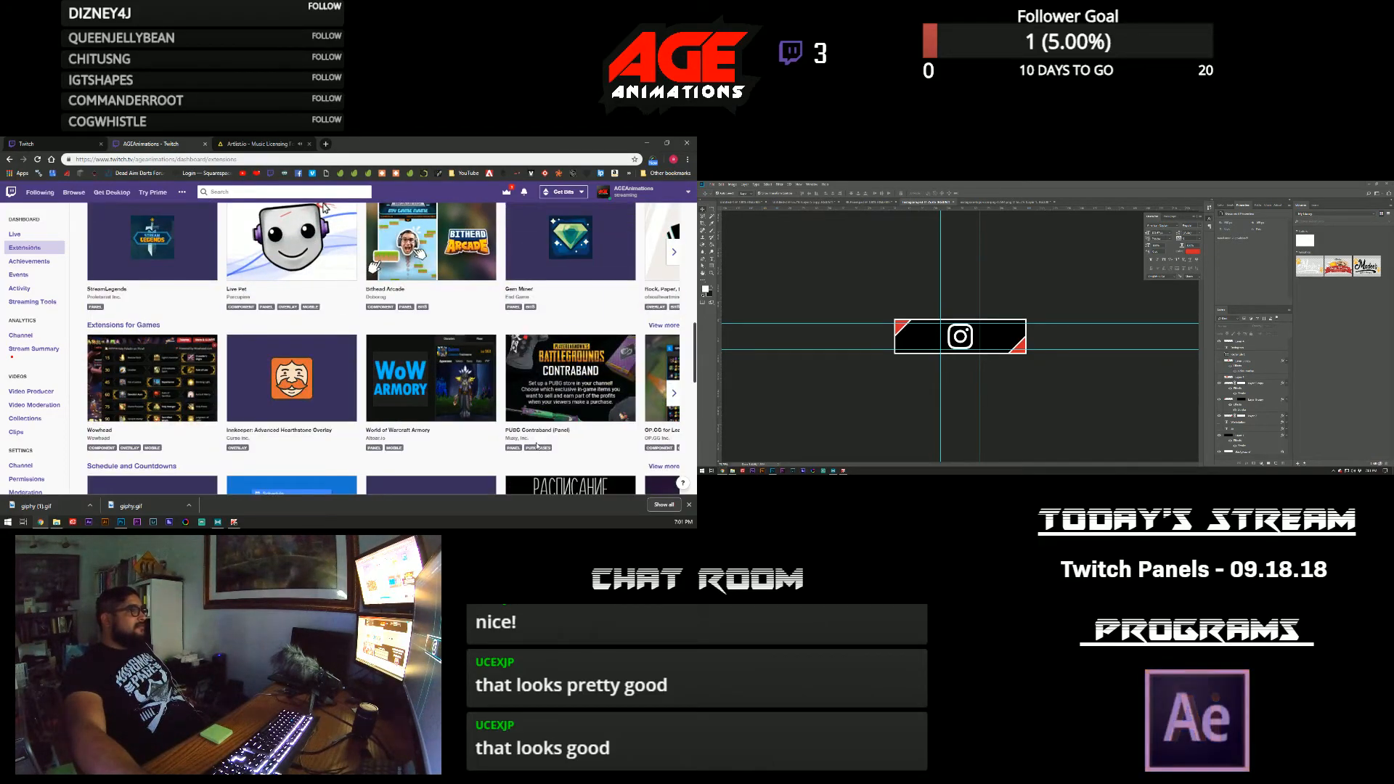
{"action": "scroll", "coordinate": [493, 441], "scroll_direction": "down", "scroll_amount": 4}
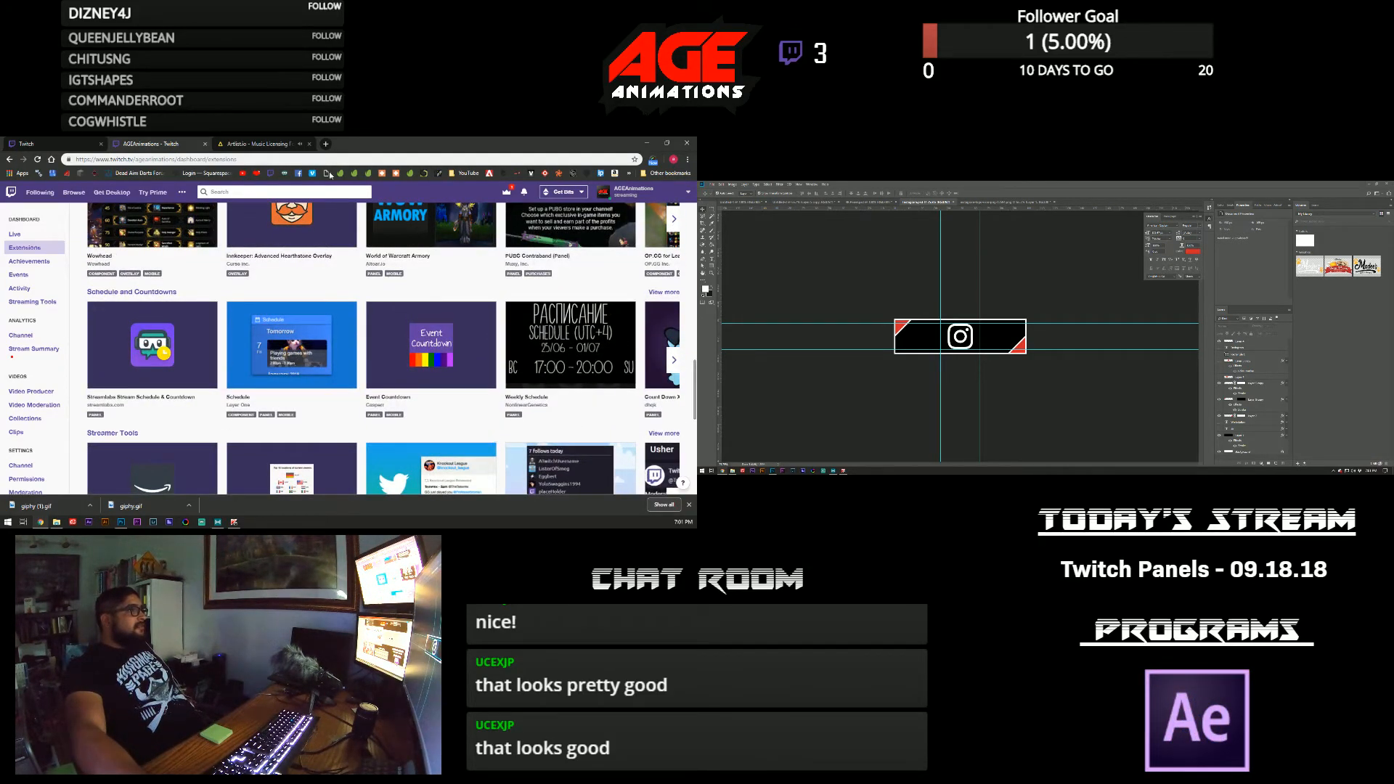
{"action": "left_click", "coordinate": [10, 159]}
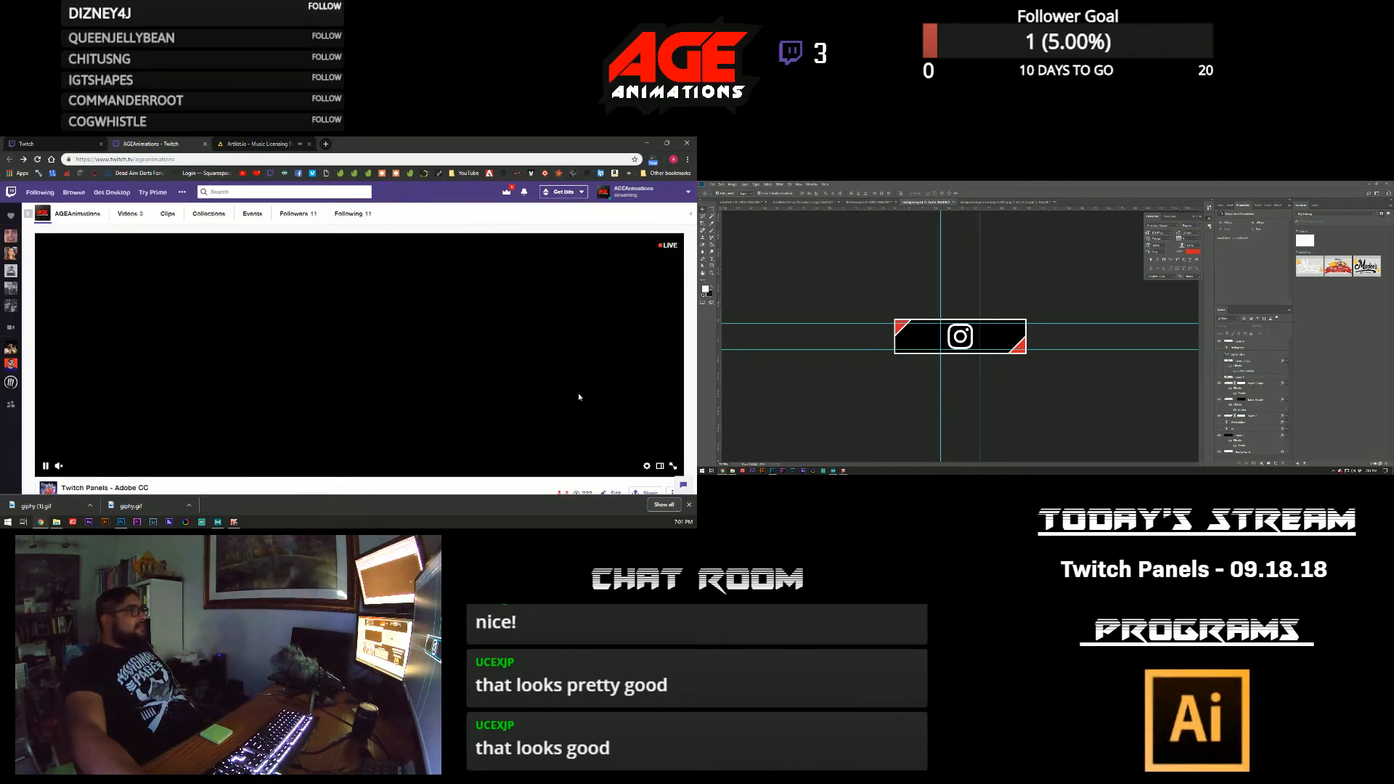
{"action": "scroll", "coordinate": [559, 379], "scroll_direction": "down", "scroll_amount": 6}
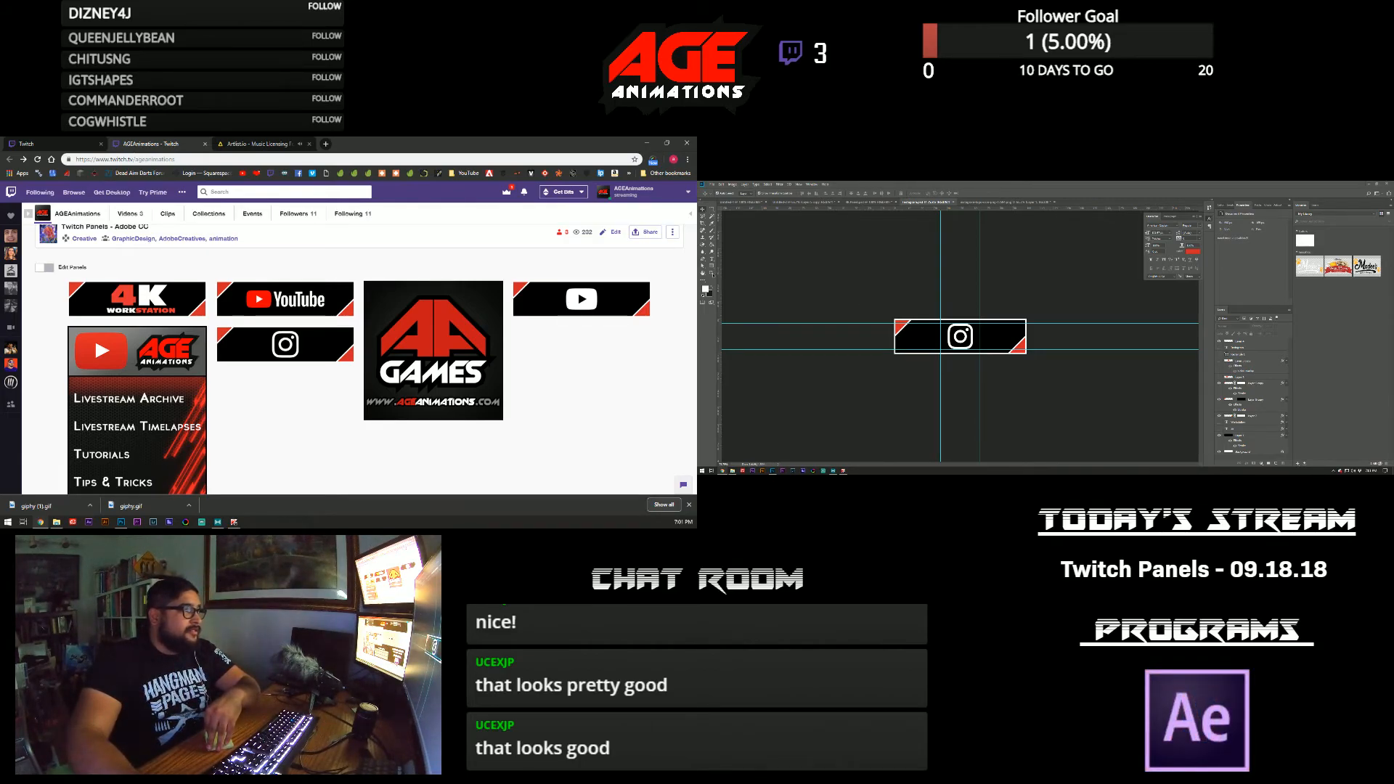
{"action": "left_click", "coordinate": [712, 273]}
{"action": "left_click_drag", "start_coordinate": [954, 329], "coordinate": [963, 328]}
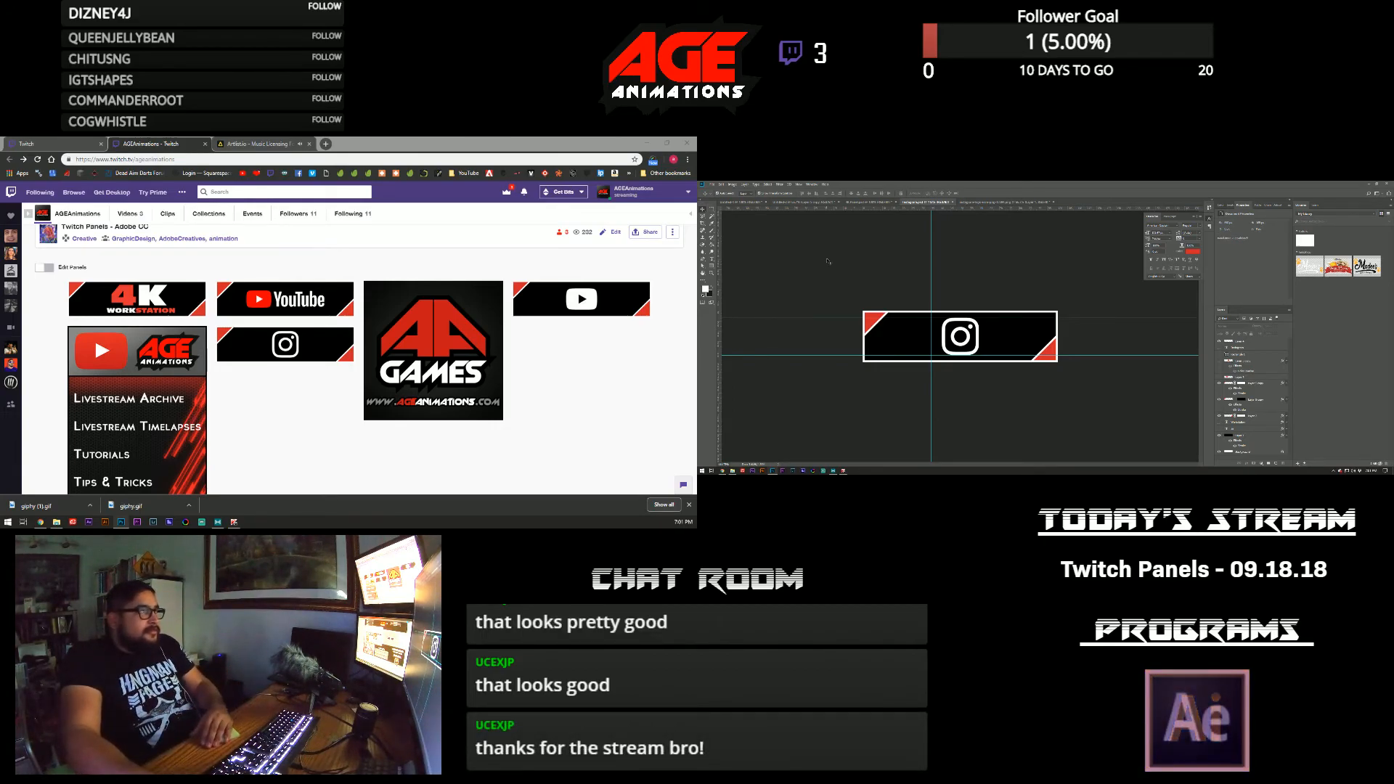
{"action": "scroll", "coordinate": [566, 291], "scroll_direction": "up", "scroll_amount": 6}
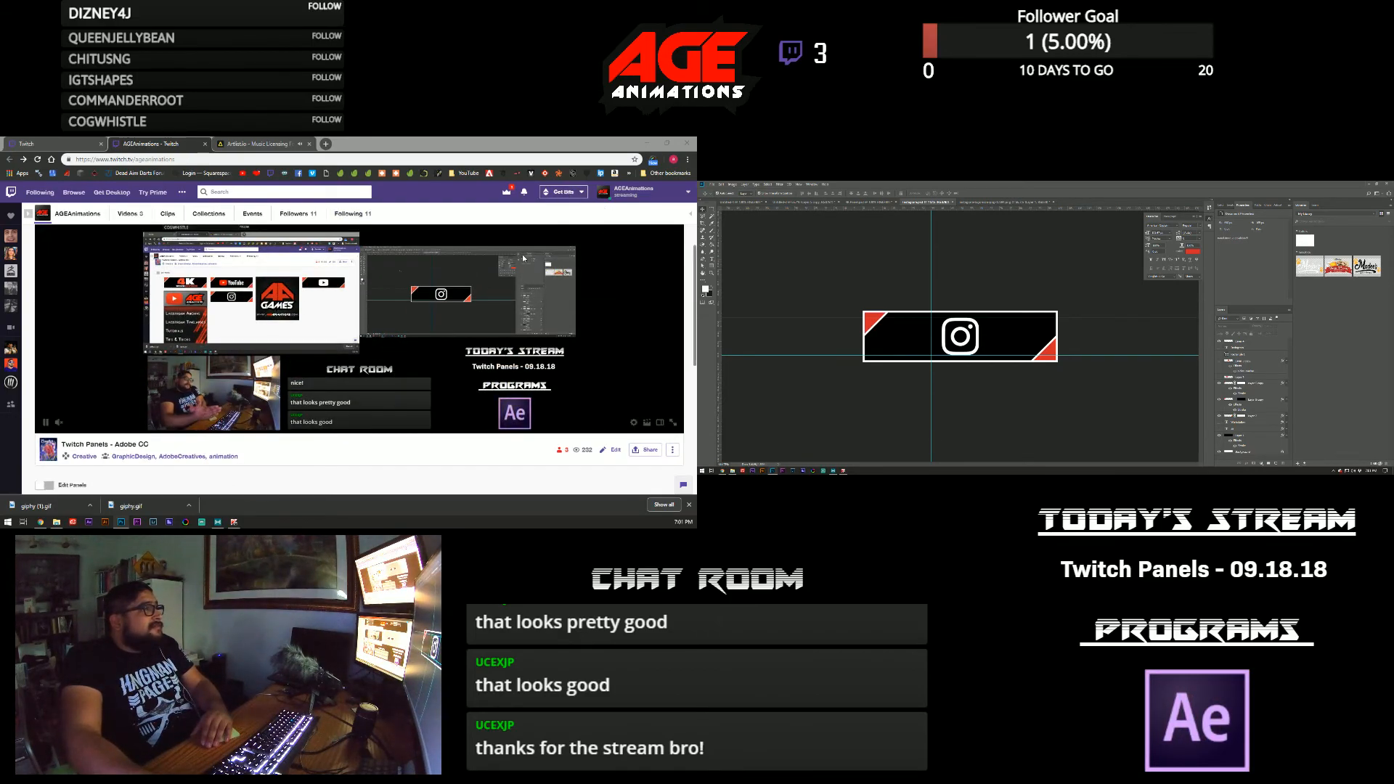
{"action": "scroll", "coordinate": [537, 194], "scroll_direction": "up", "scroll_amount": 1}
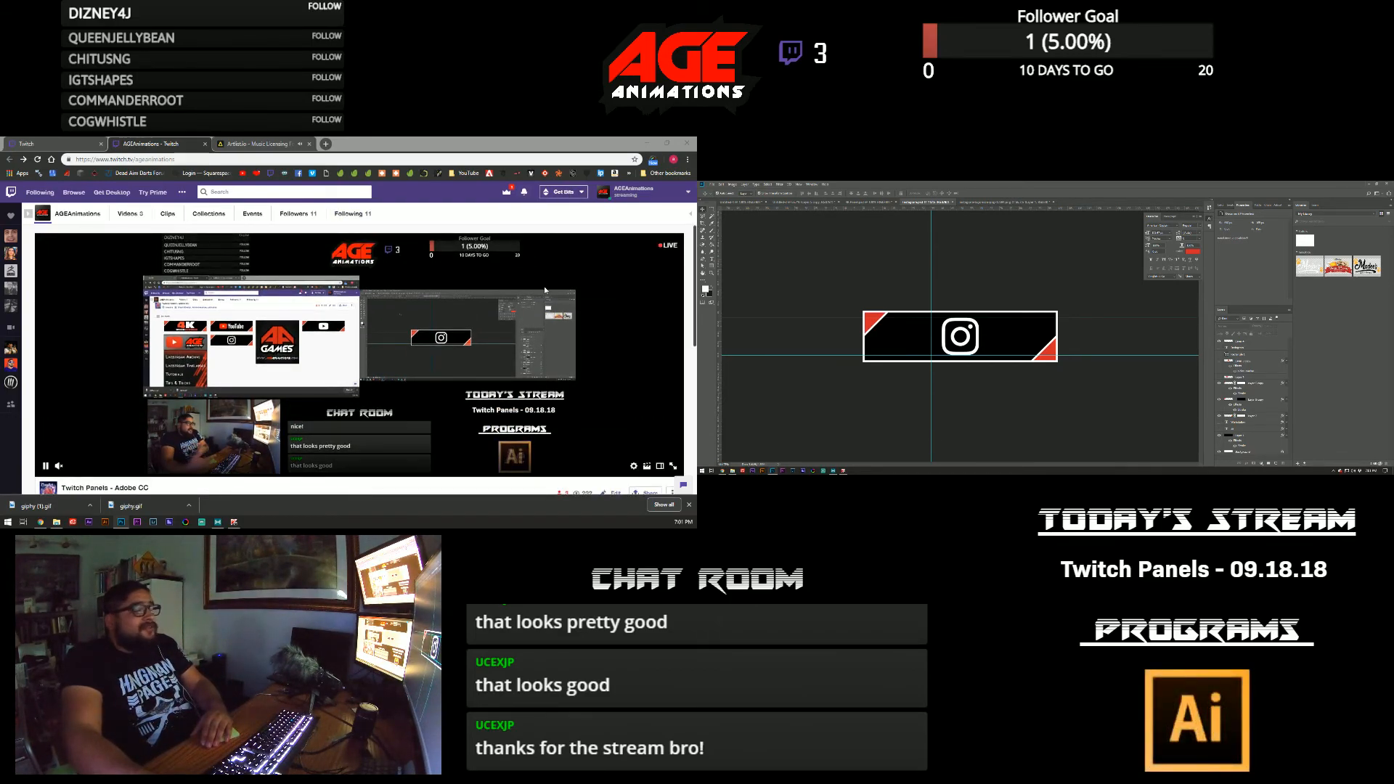